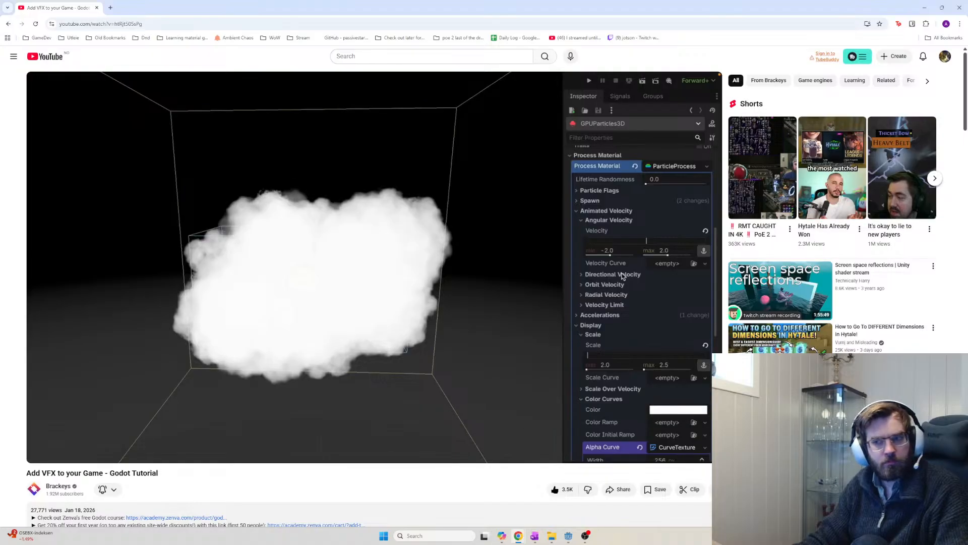
# Resume the Brackeys Godot VFX tutorial at 36:41 and bring the OneNote notes forward
pyautogui.hotkey('alt', 'Tab')
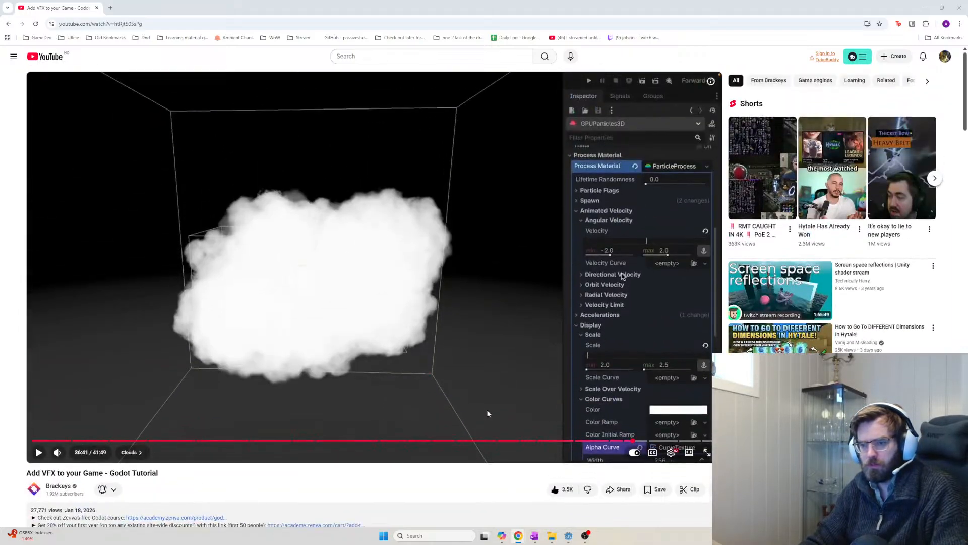
pyautogui.click(487, 413)
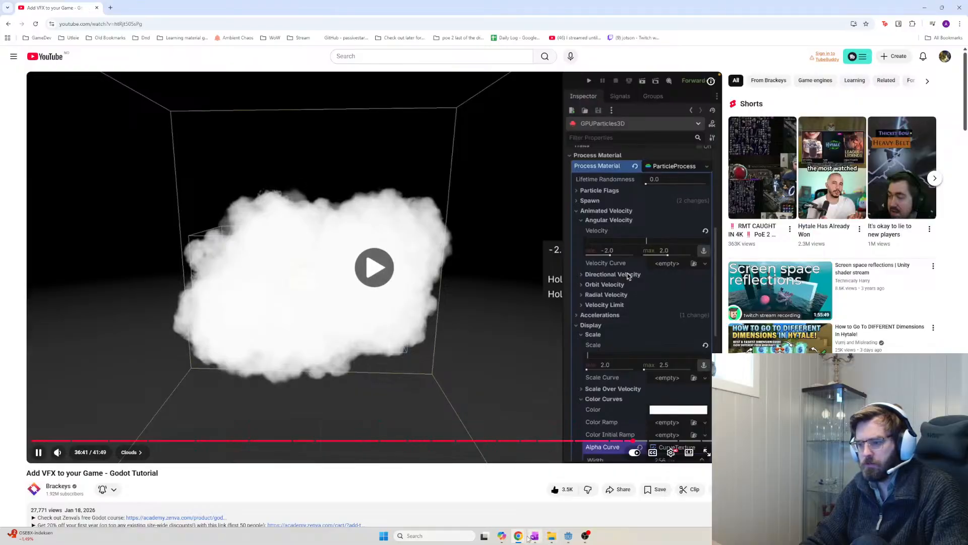
pyautogui.click(535, 536)
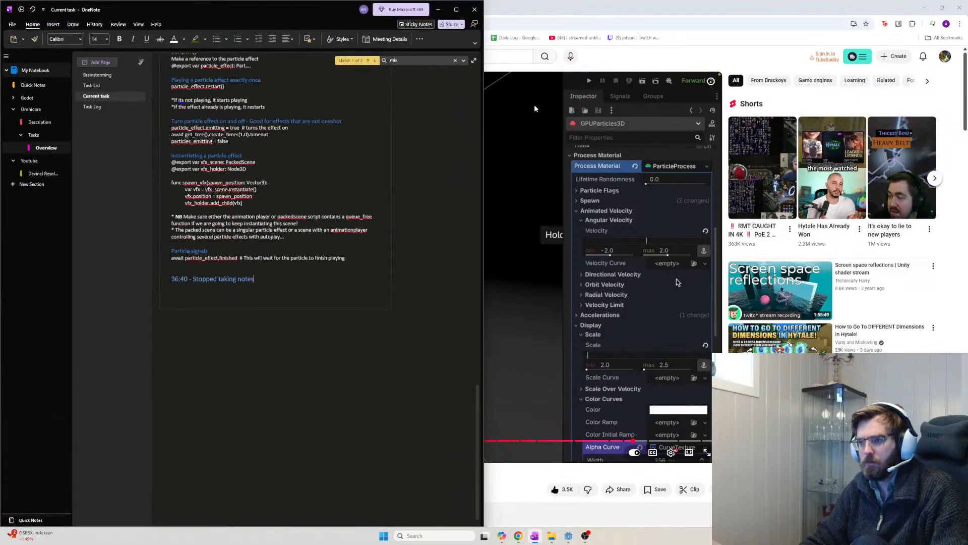
# Snap the tutorial browser to the right half of the screen beside the OneNote notes
pyautogui.click(654, 10)
pyautogui.press('super+Right')
pyautogui.press('super')
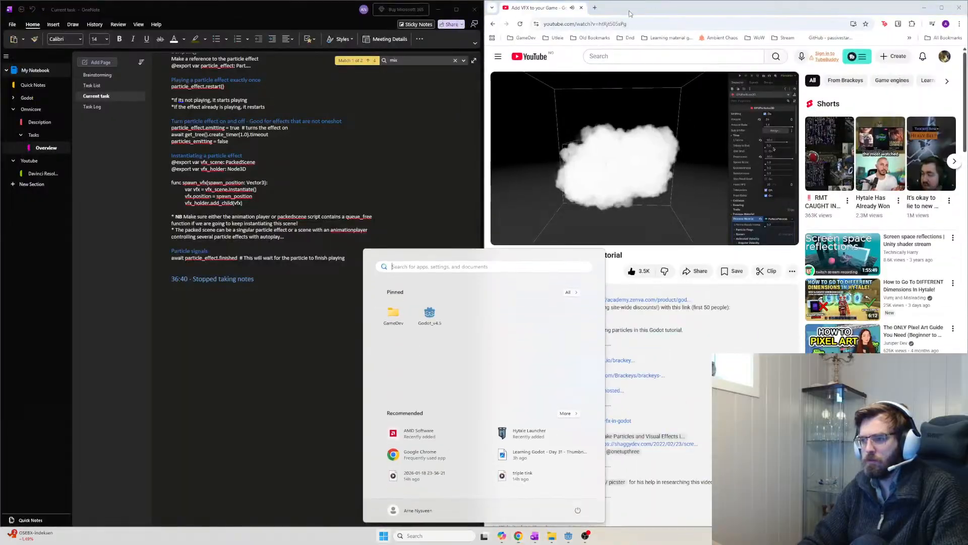
pyautogui.press('super')
# Switch the video to theater view and pause it at about 37:10
pyautogui.click(341, 203)
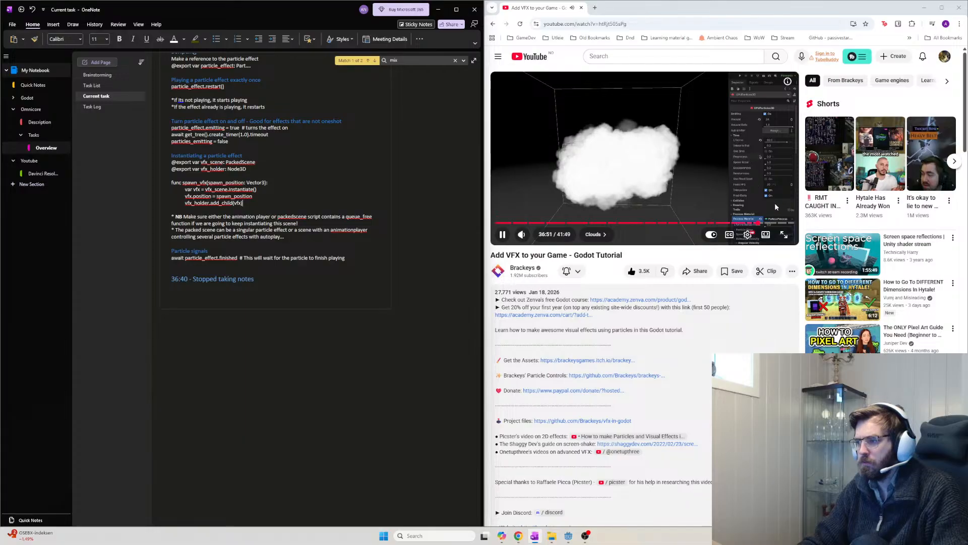
pyautogui.click(770, 234)
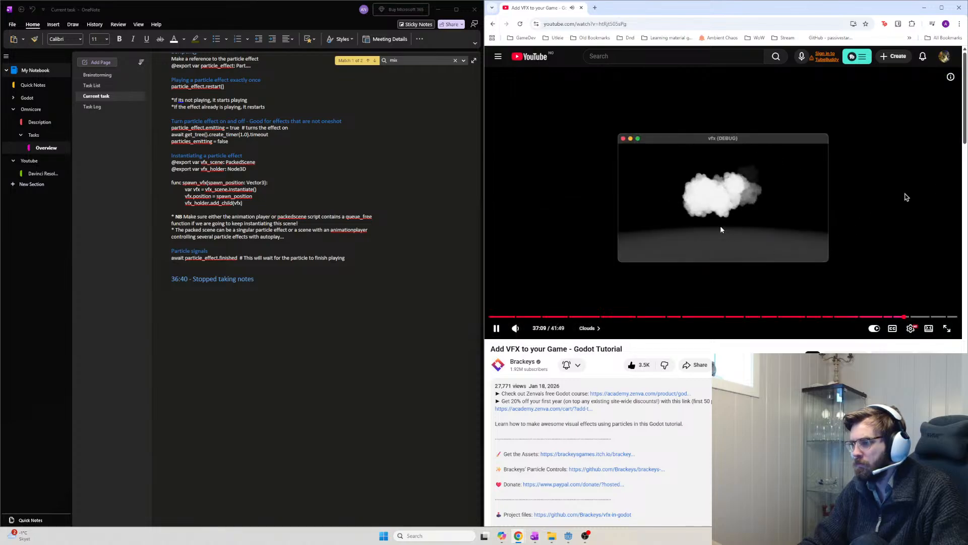
pyautogui.click(906, 197)
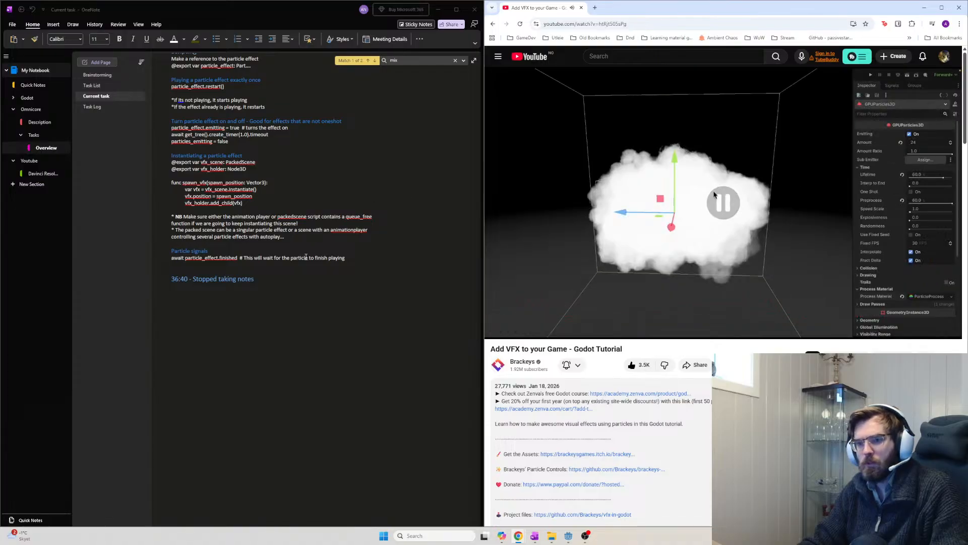
# Add blank lines after the particle_effect.finished signals note
pyautogui.click(355, 262)
pyautogui.press('Return')
pyautogui.press('Return')
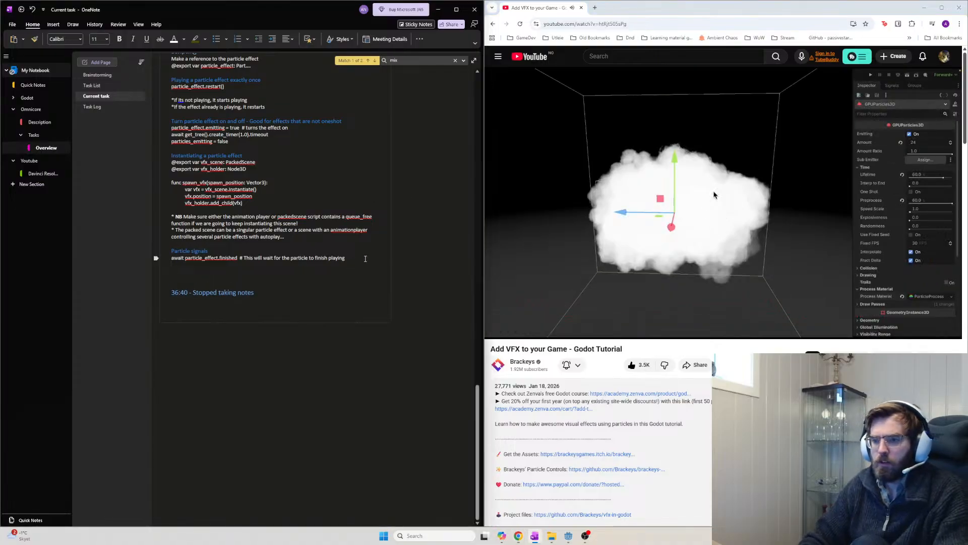
pyautogui.press('Down')
pyautogui.press('Down')
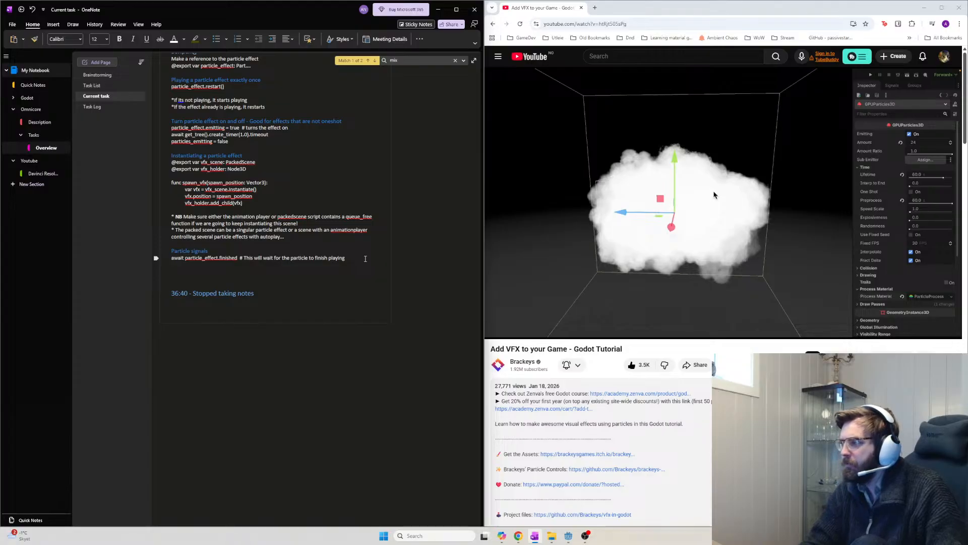
# Scroll up to Other Settings and place the caret after the position angle velocity bullet
pyautogui.scroll(5, 329, 180)
pyautogui.scroll(2, 328, 180)
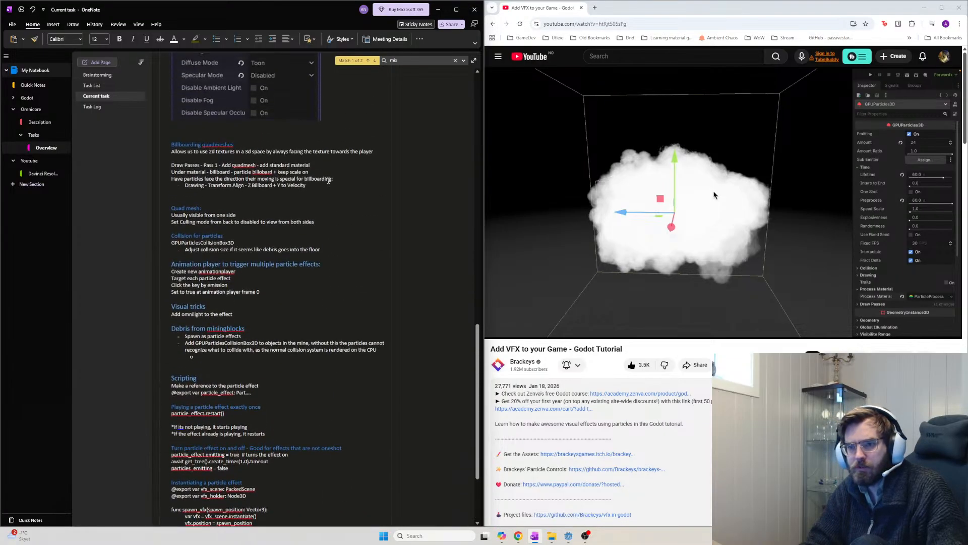
pyautogui.scroll(10, 228, 204)
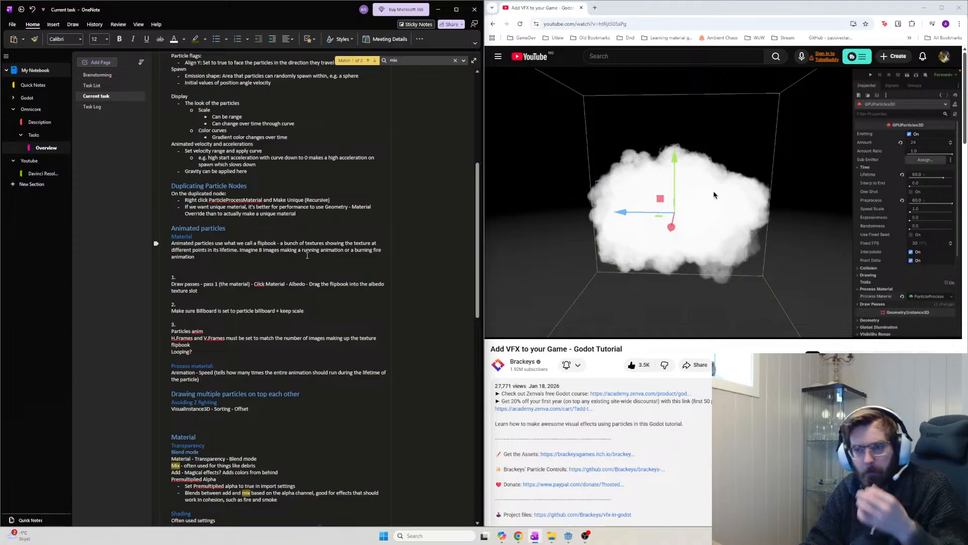
pyautogui.scroll(2, 301, 255)
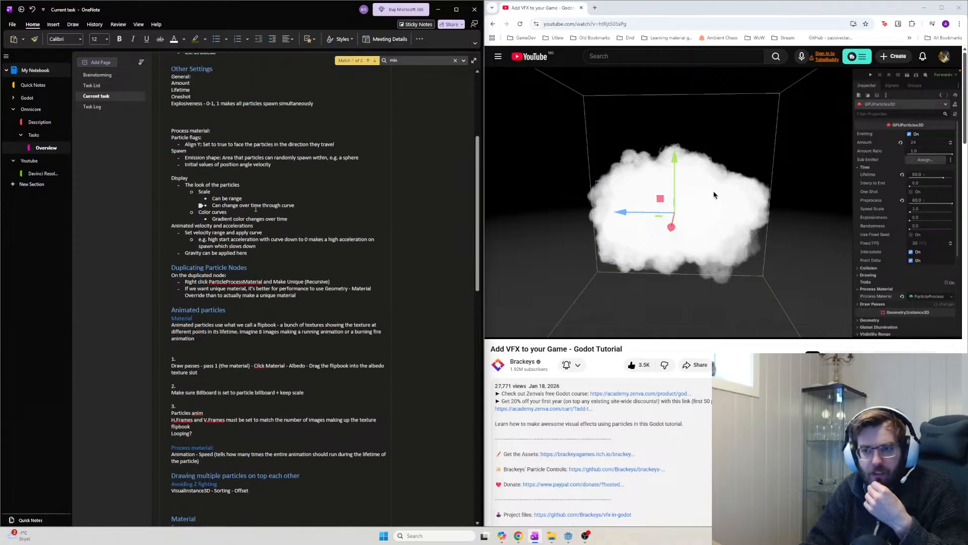
pyautogui.click(306, 167)
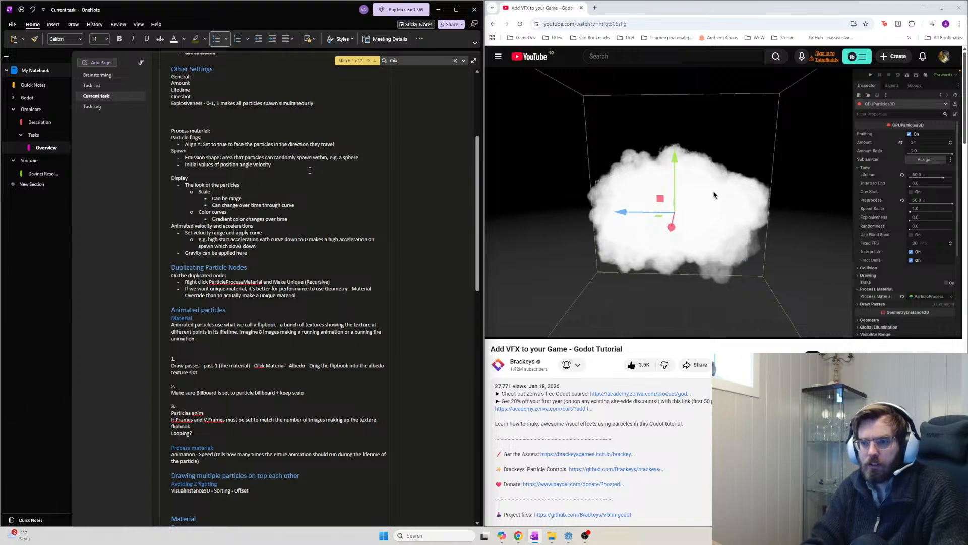
# Add spacing above the Process material heading, removing a stray 'P'
pyautogui.press('Return')
pyautogui.press('Return')
pyautogui.press('Return')
pyautogui.write('P')
pyautogui.press('BackSpace')
pyautogui.press('BackSpace')
pyautogui.press('BackSpace')
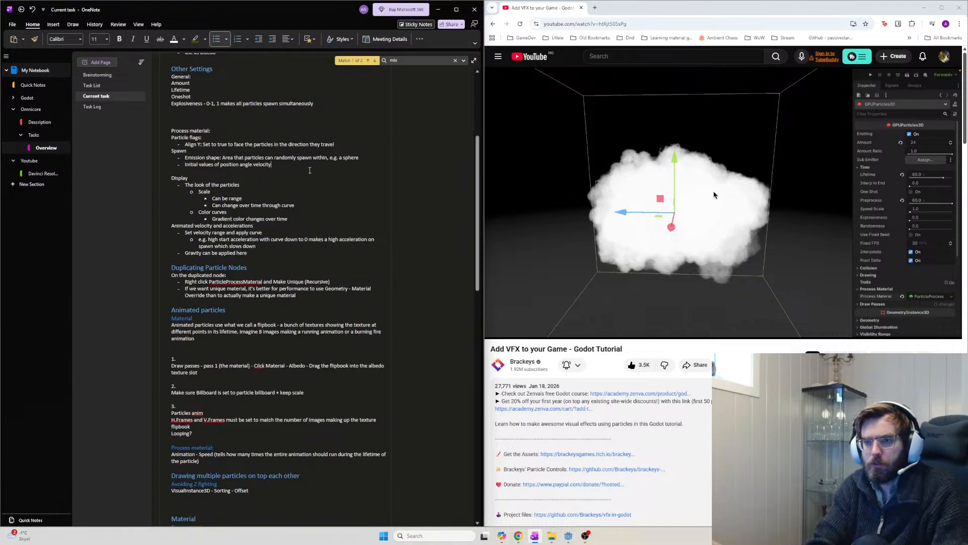
pyautogui.press('Up')
pyautogui.press('Up')
pyautogui.press('Up')
pyautogui.press('Up')
pyautogui.press('Up')
pyautogui.press('Return')
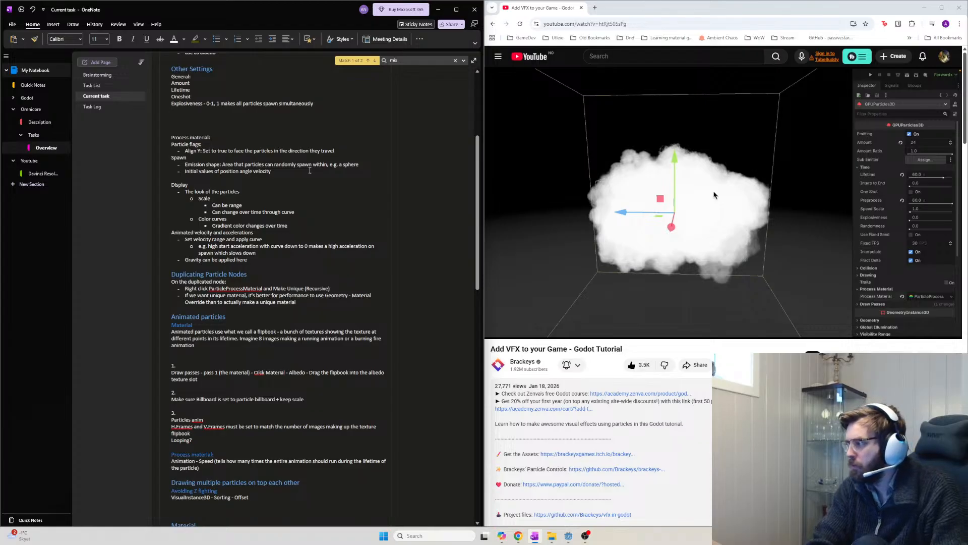
# Add the Preprocess note: preloads effects so clouds exist when the scene opens
pyautogui.press('Return')
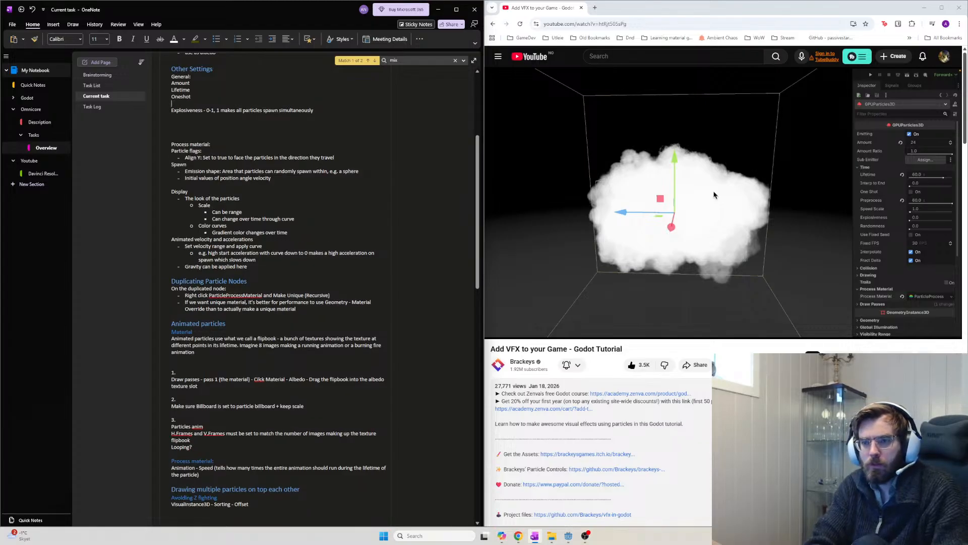
pyautogui.write('Preproc')
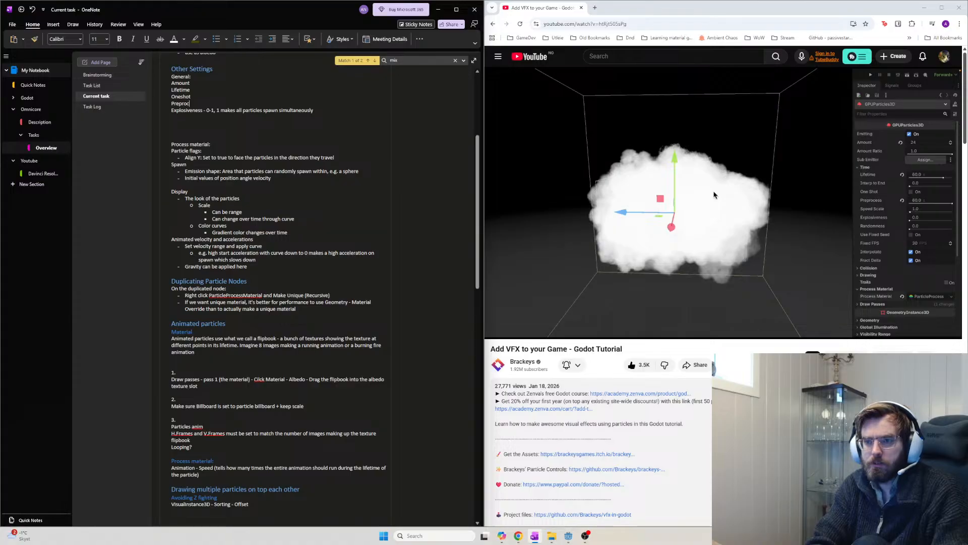
pyautogui.write('ess: Used if')
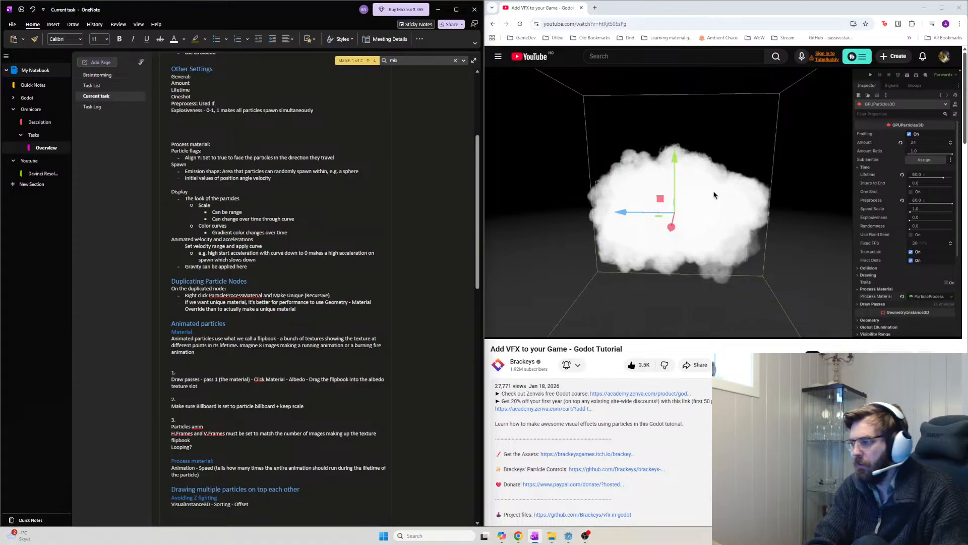
pyautogui.write(' we want to preload')
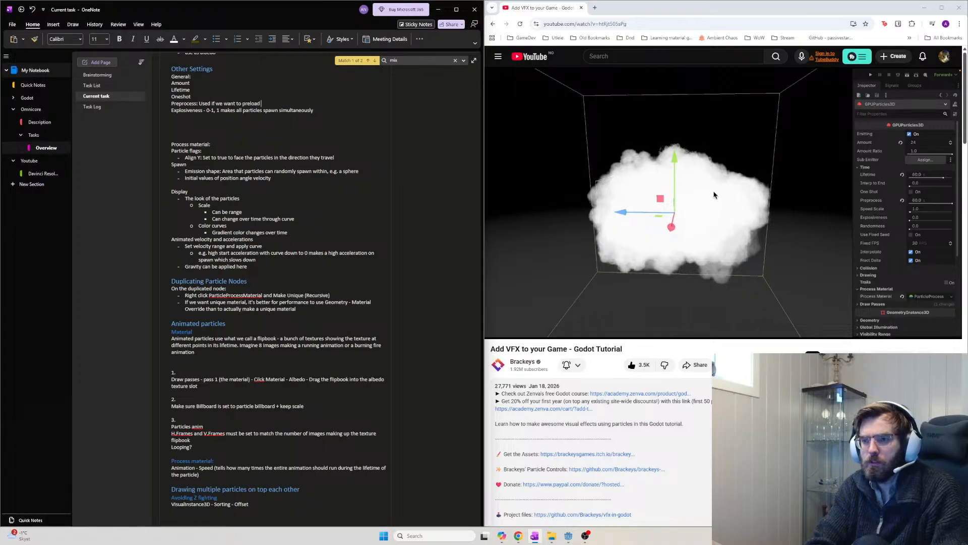
pyautogui.write(' a particle effect, e.g.')
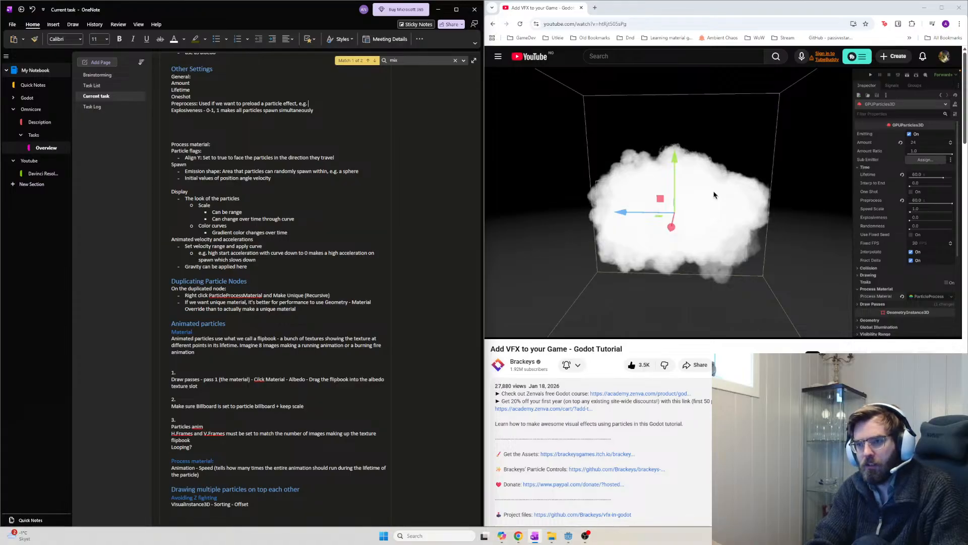
pyautogui.write('lou')
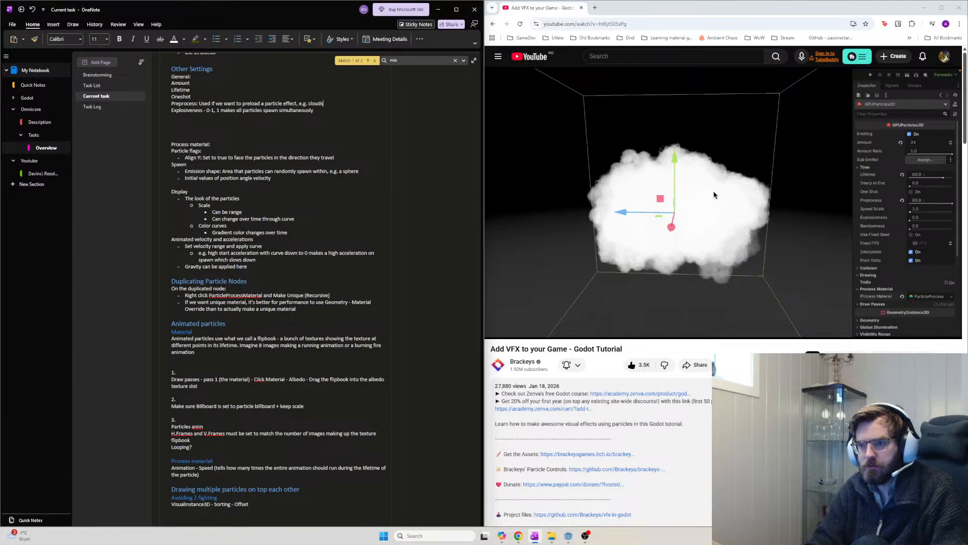
pyautogui.write('ds s')
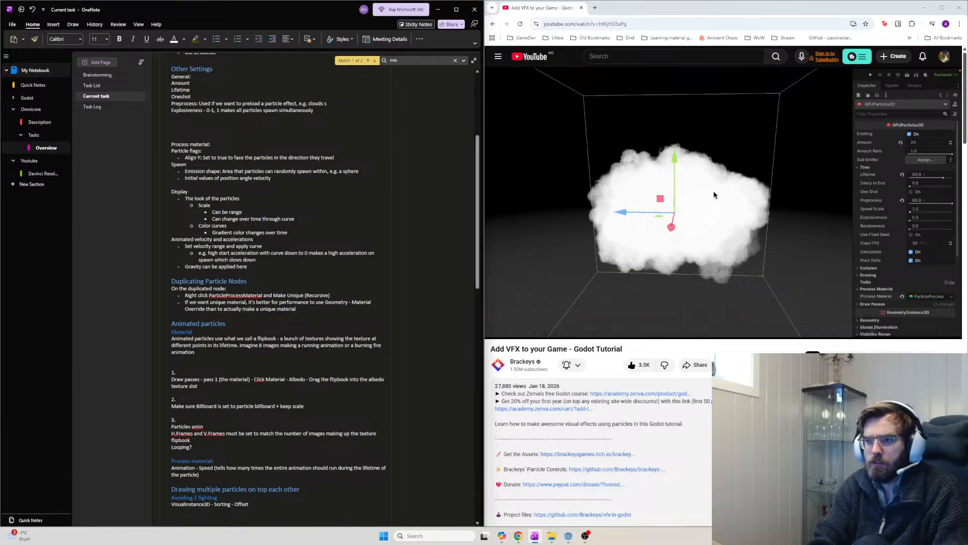
pyautogui.write('hould exist and not ')
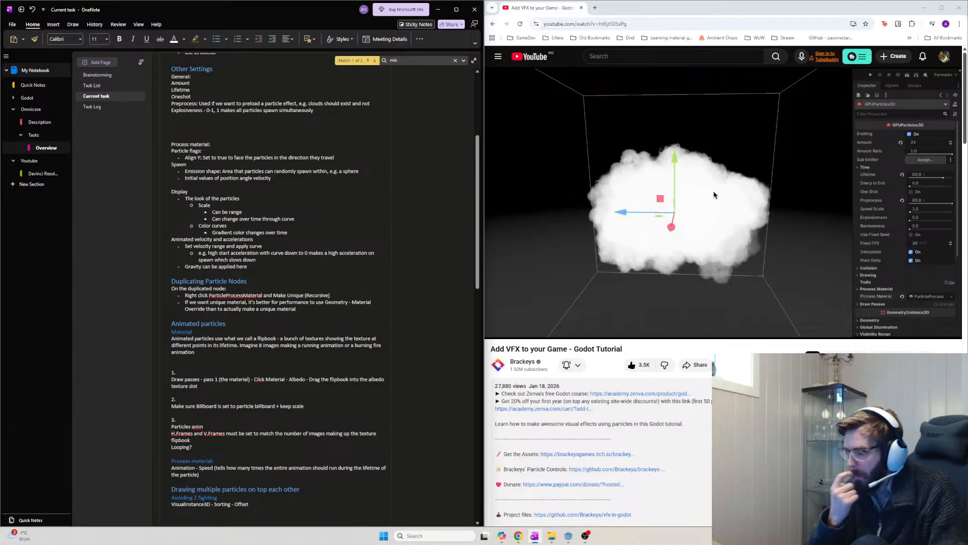
pyautogui.write('gradually spawn in')
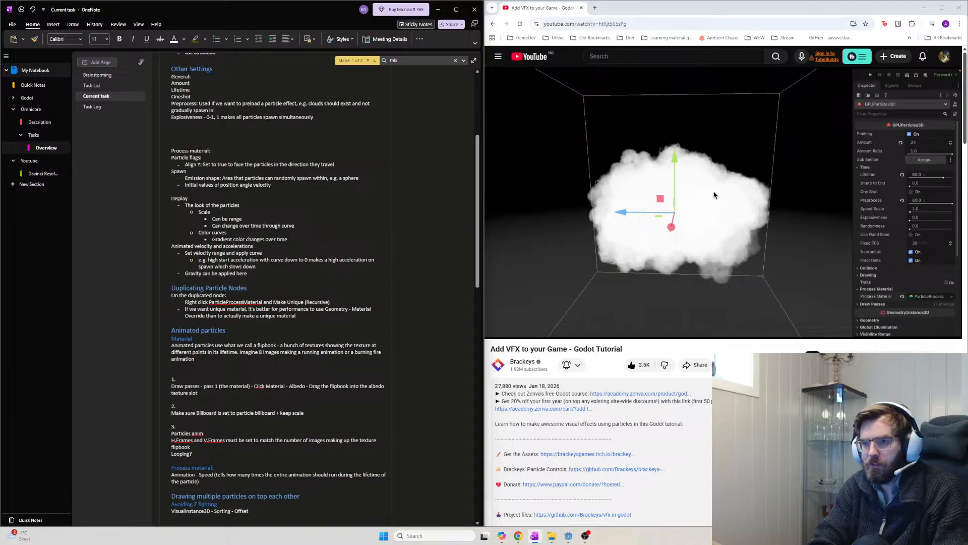
pyautogui.click(354, 103)
pyautogui.write('when th ')
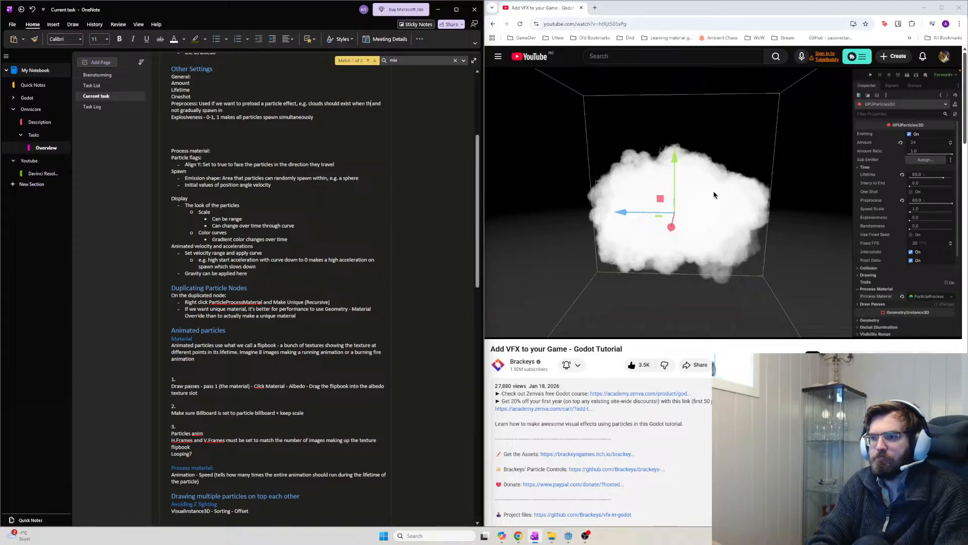
pyautogui.write('e scene opens ')
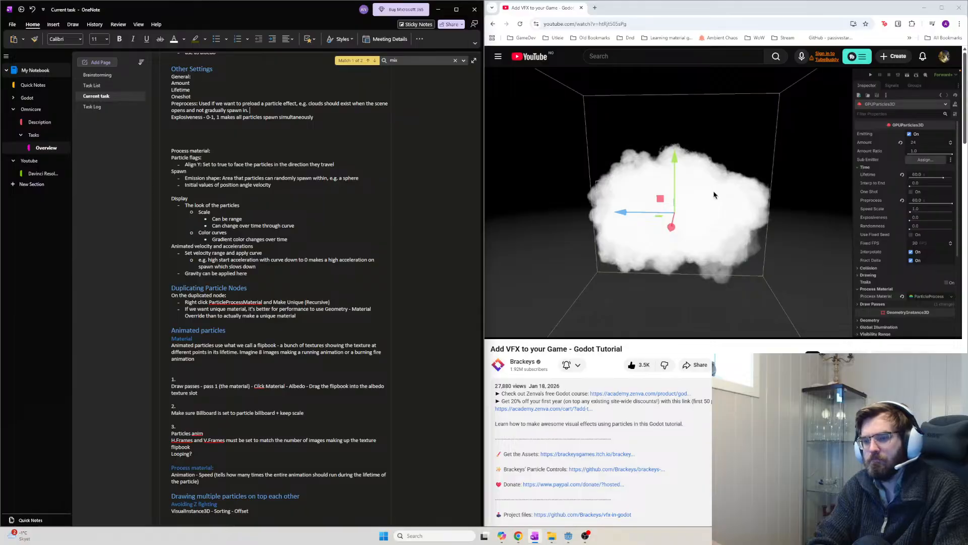
pyautogui.write(' We')
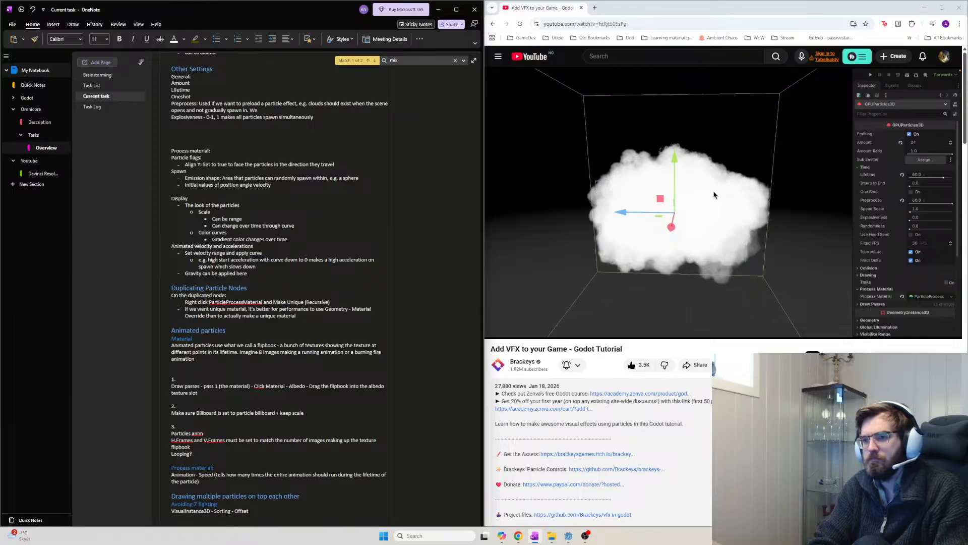
pyautogui.write('S')
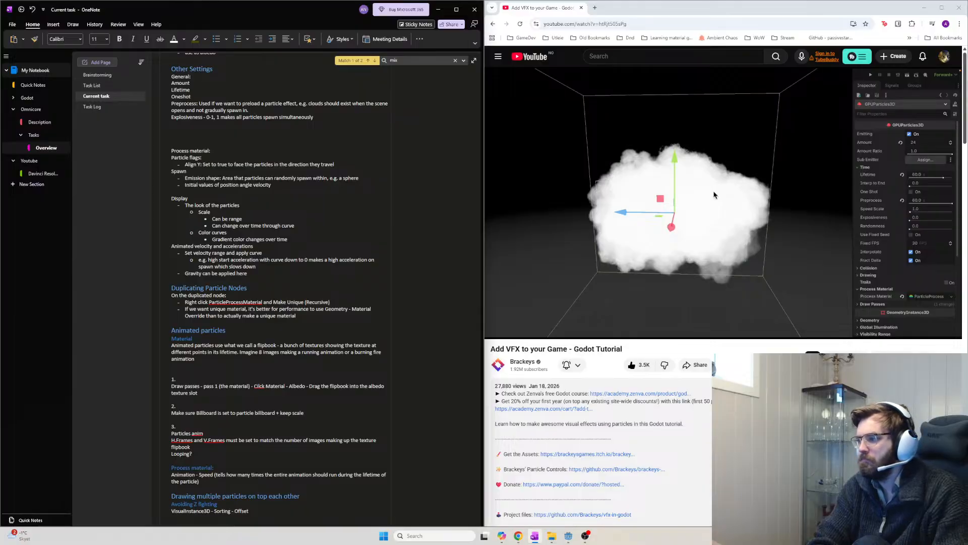
pyautogui.click(776, 125)
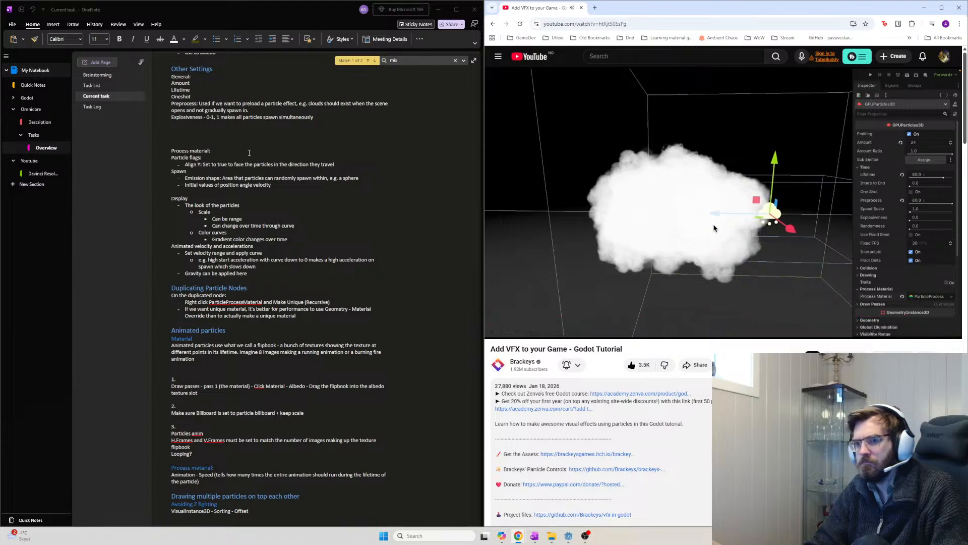
# Delete the blank lines above Process material, then put the caret after the Sorting note
pyautogui.click(217, 145)
pyautogui.press('BackSpace')
pyautogui.press('BackSpace')
pyautogui.press('BackSpace')
pyautogui.scroll(-1, 355, 235)
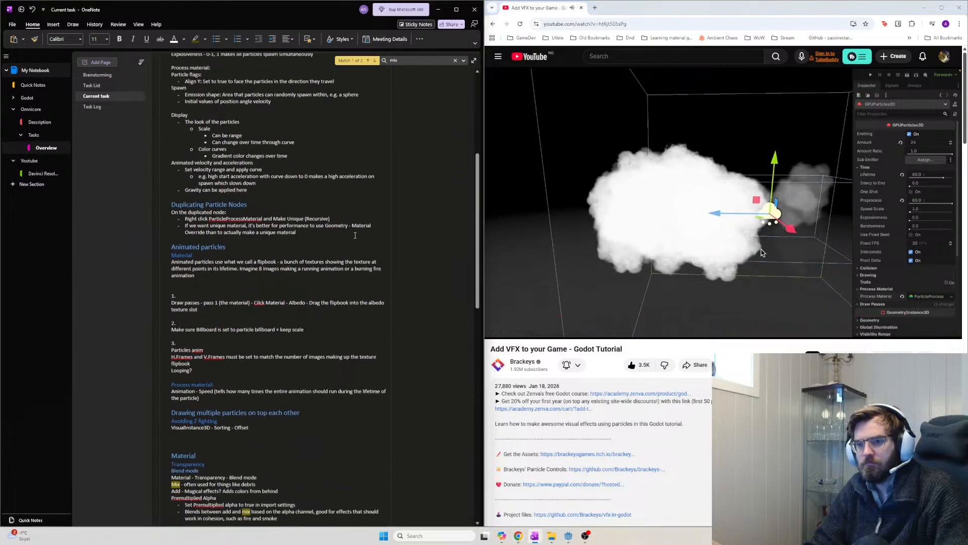
pyautogui.scroll(-3, 355, 235)
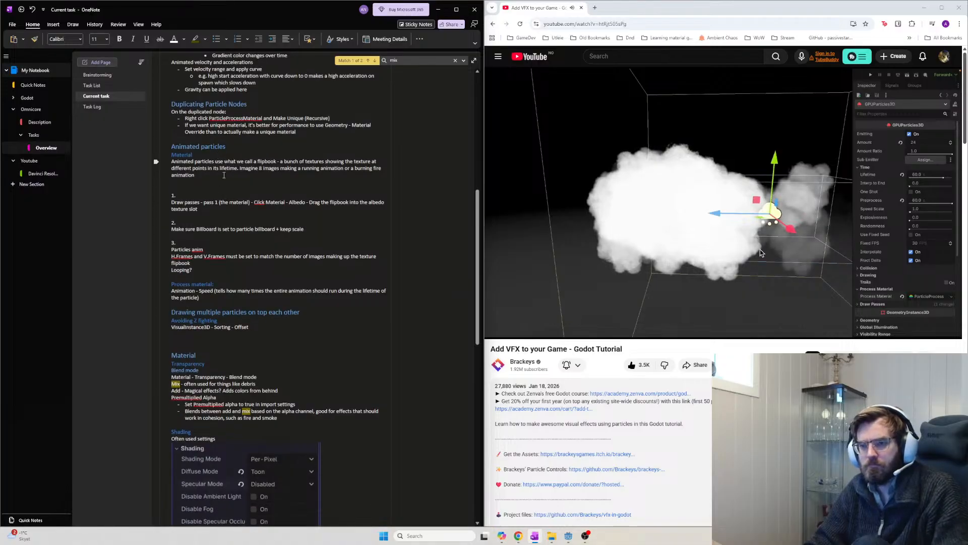
pyautogui.scroll(-3, 228, 281)
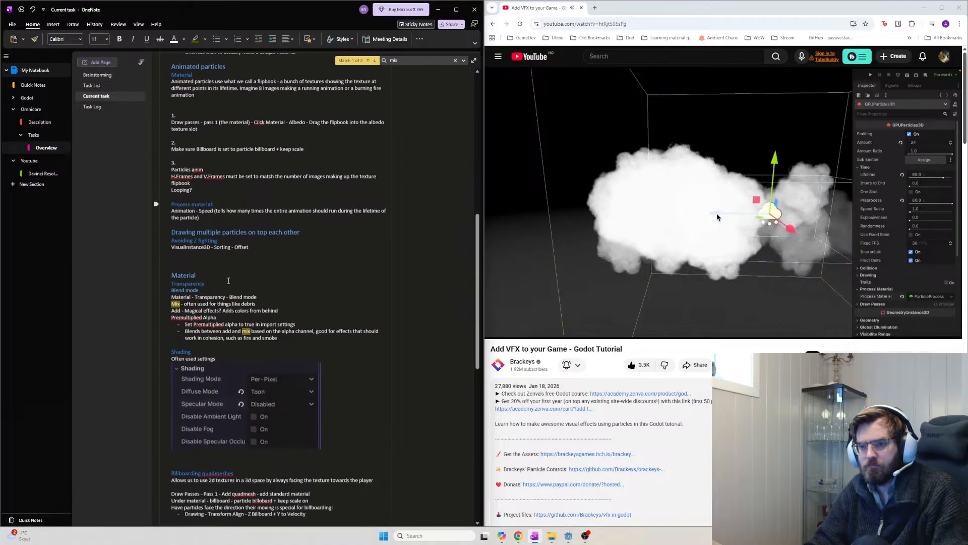
pyautogui.scroll(-3, 283, 272)
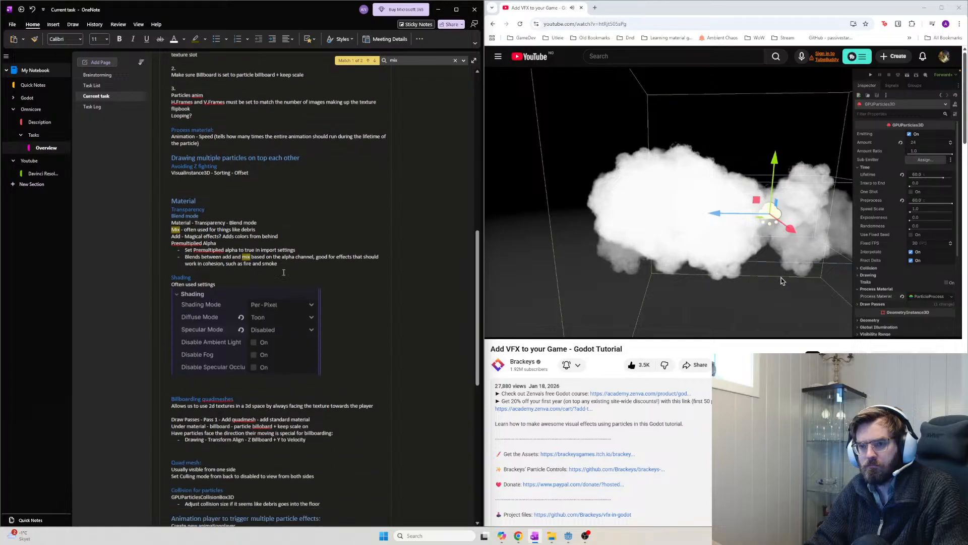
pyautogui.scroll(-3, 284, 272)
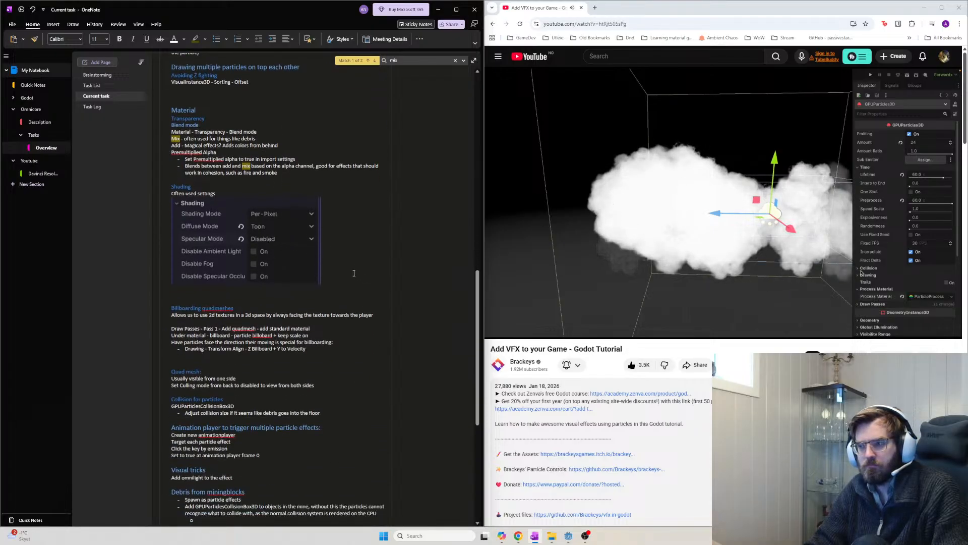
pyautogui.moveTo(854, 204)
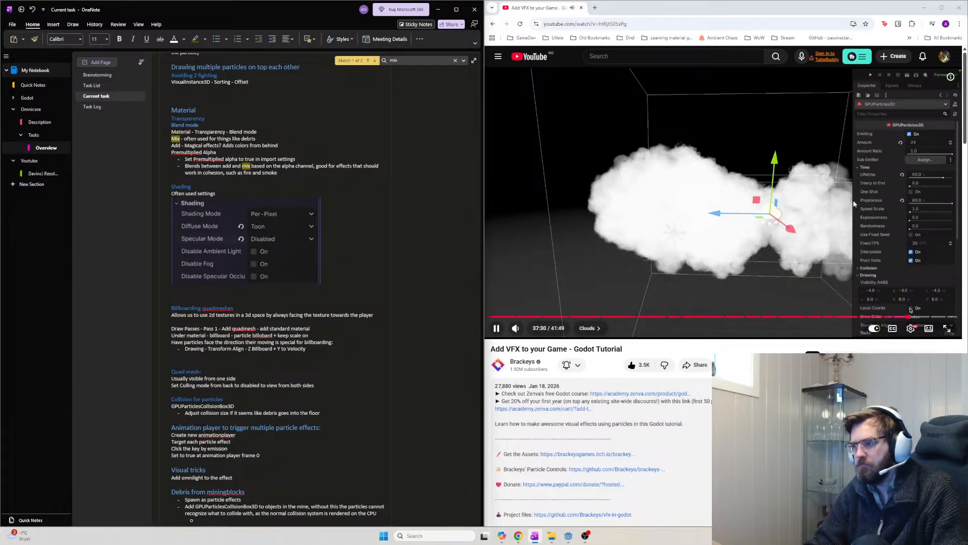
pyautogui.scroll(10, 288, 286)
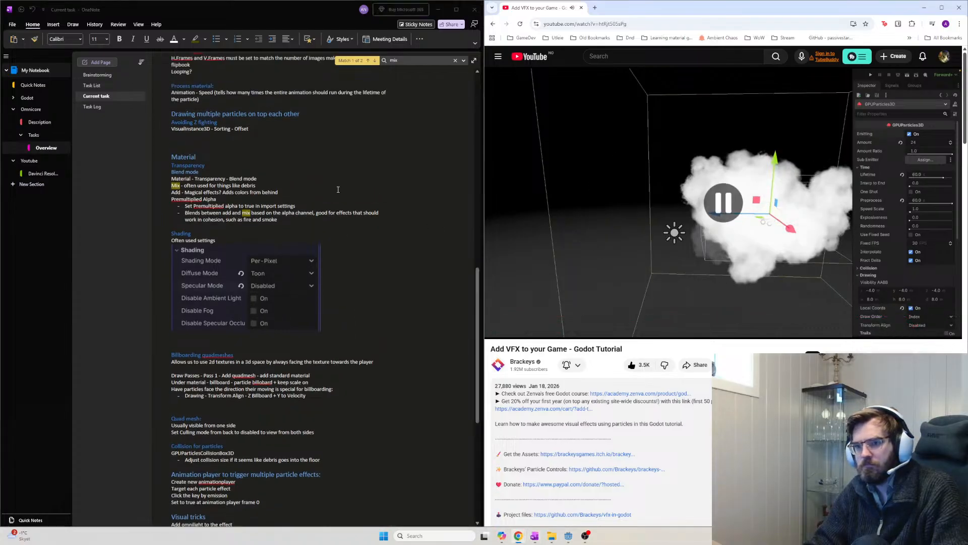
pyautogui.click(297, 397)
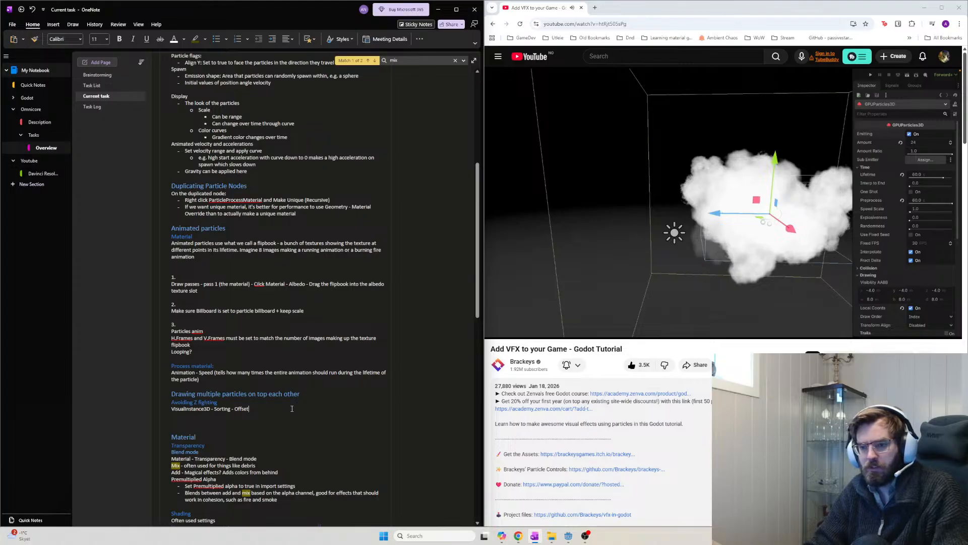
# Add a 'Drawing - particle effects move in world space' heading below the sorting note
pyautogui.press('Return')
pyautogui.write('Drawing')
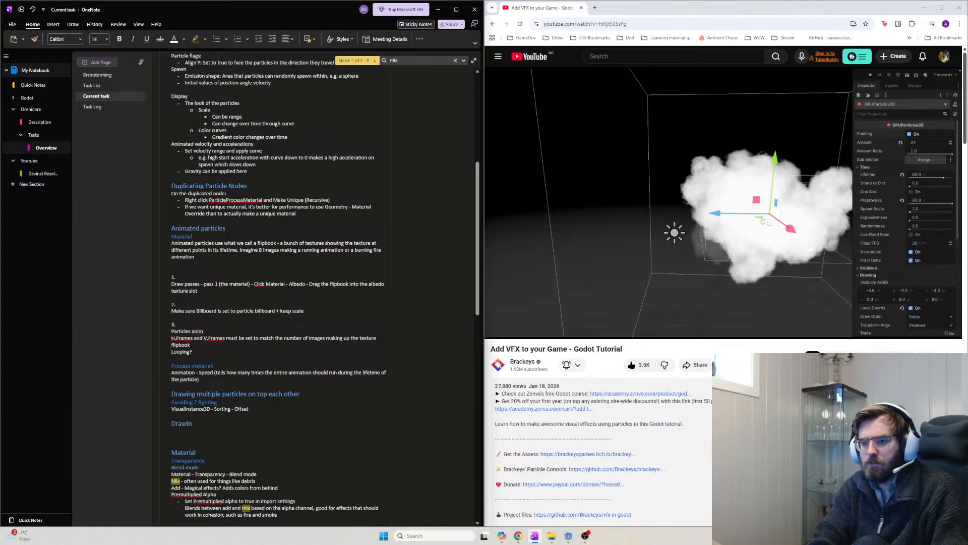
pyautogui.press('Return')
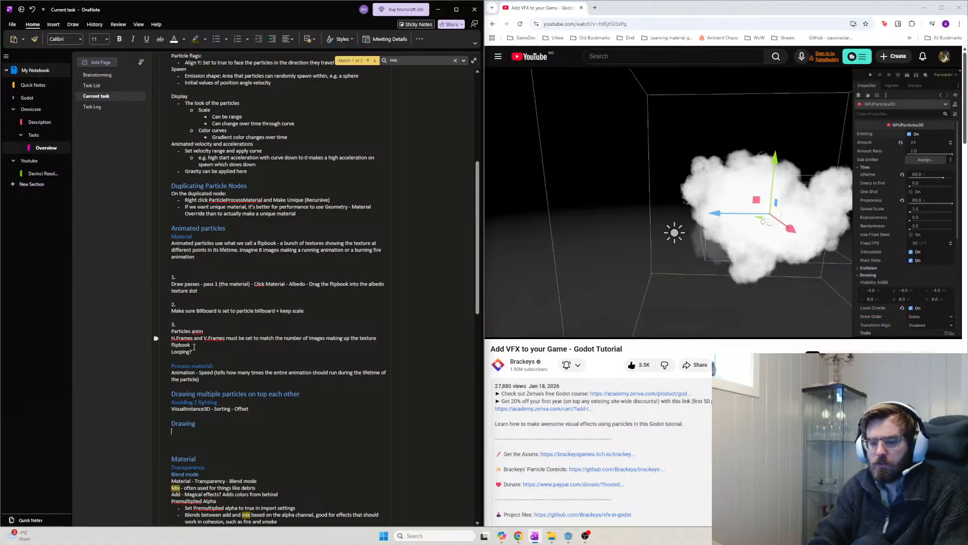
pyautogui.press('Up')
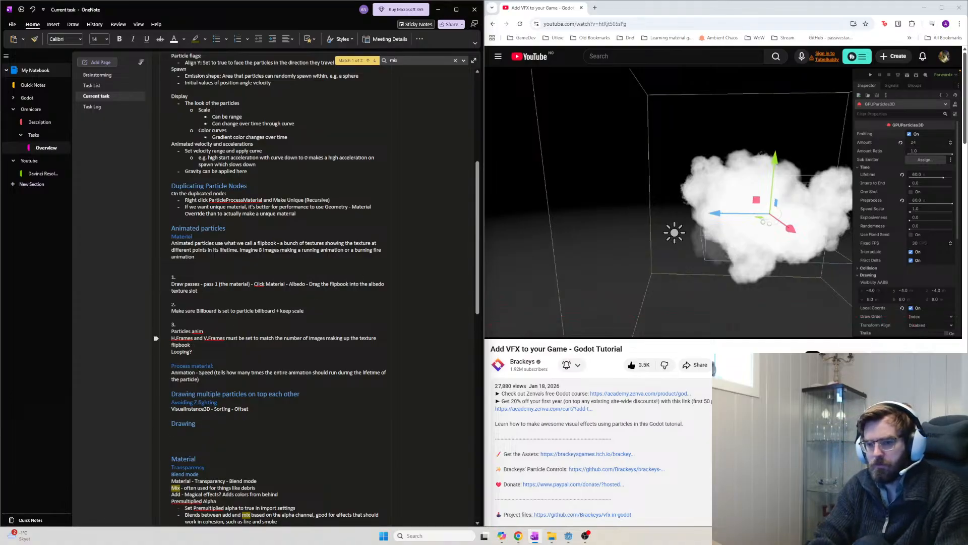
pyautogui.press('End')
pyautogui.write('-')
pyautogui.write('e ')
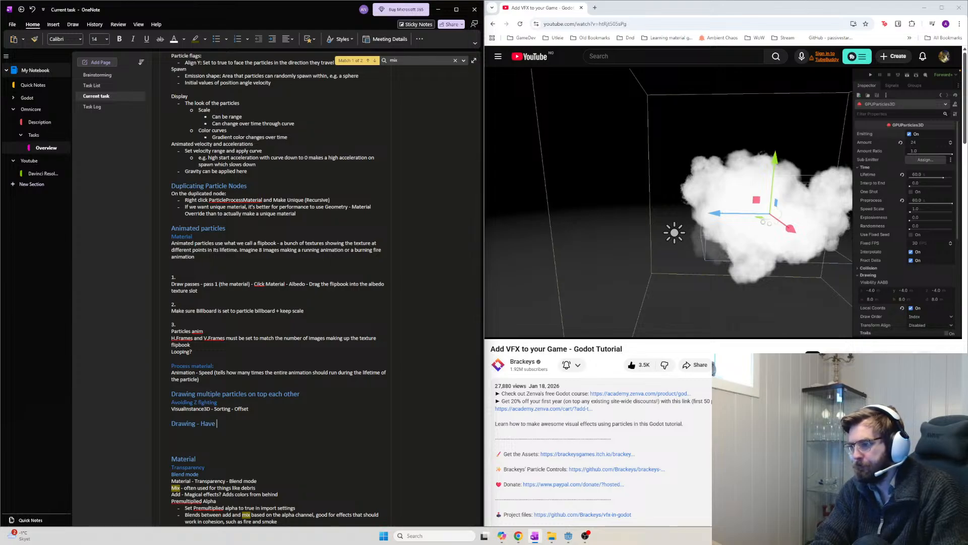
pyautogui.write('particle')
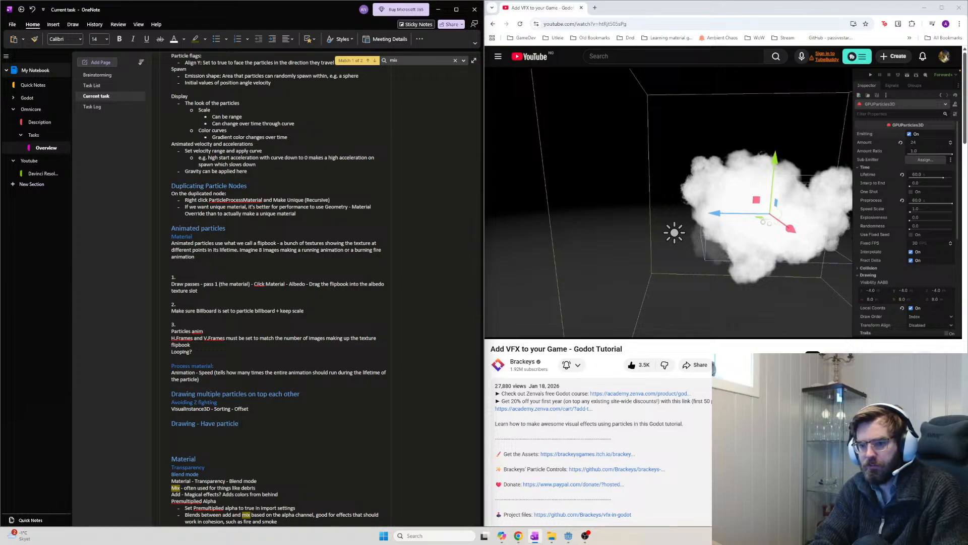
pyautogui.press('BackSpace')
pyautogui.press('BackSpace')
pyautogui.press('BackSpace')
pyautogui.press('BackSpace')
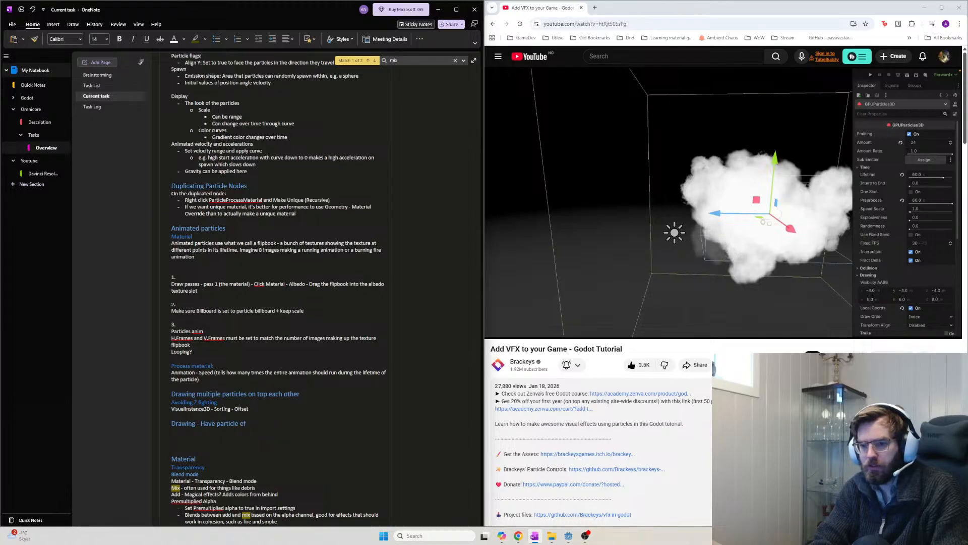
pyautogui.write('effects move ')
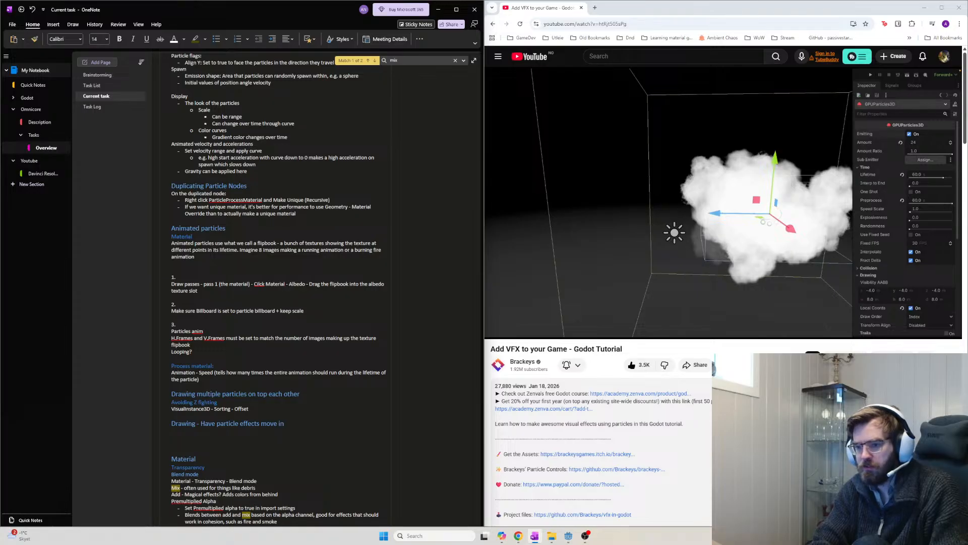
pyautogui.write('in world spa')
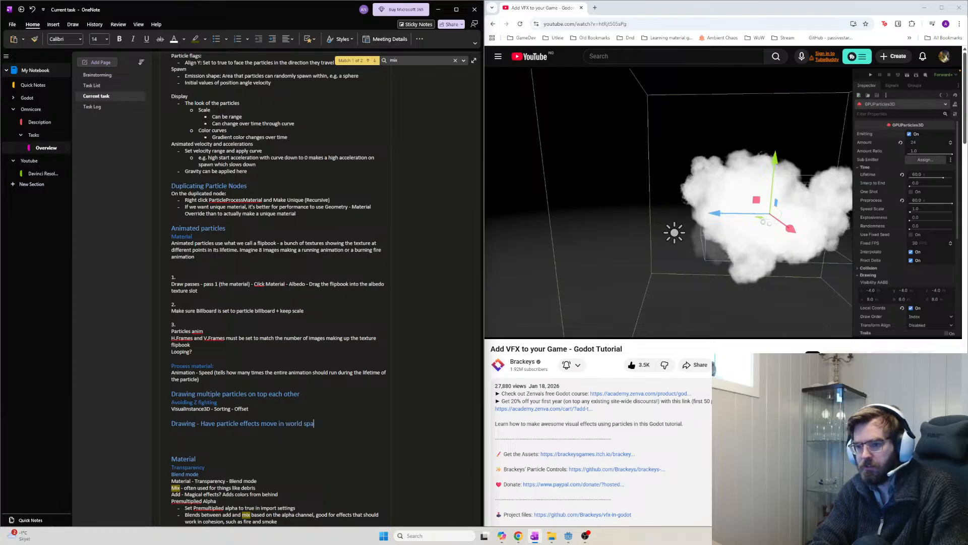
pyautogui.write('ce')
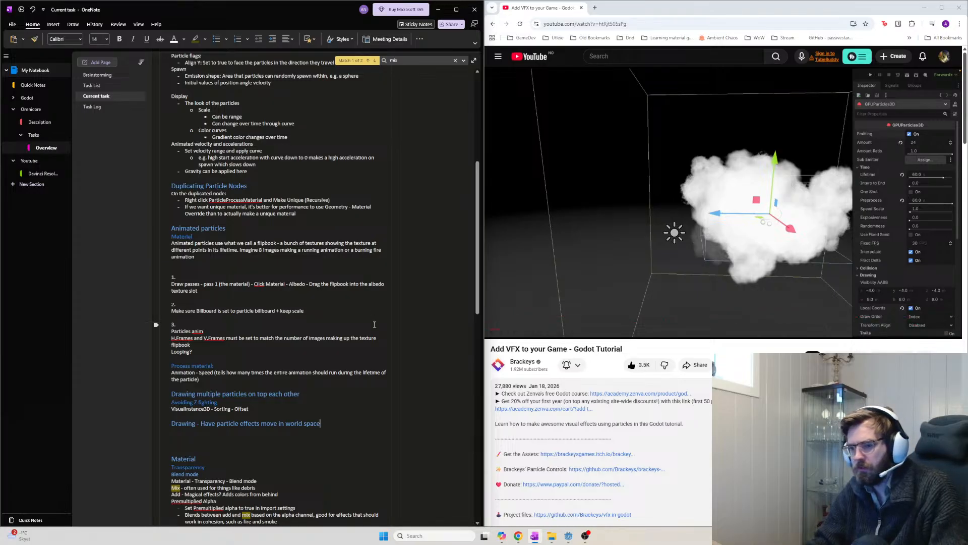
# Reword the heading ending to 'follow its parent nodes movement' and resume the video
pyautogui.moveTo(321, 424); pyautogui.dragTo(267, 424)
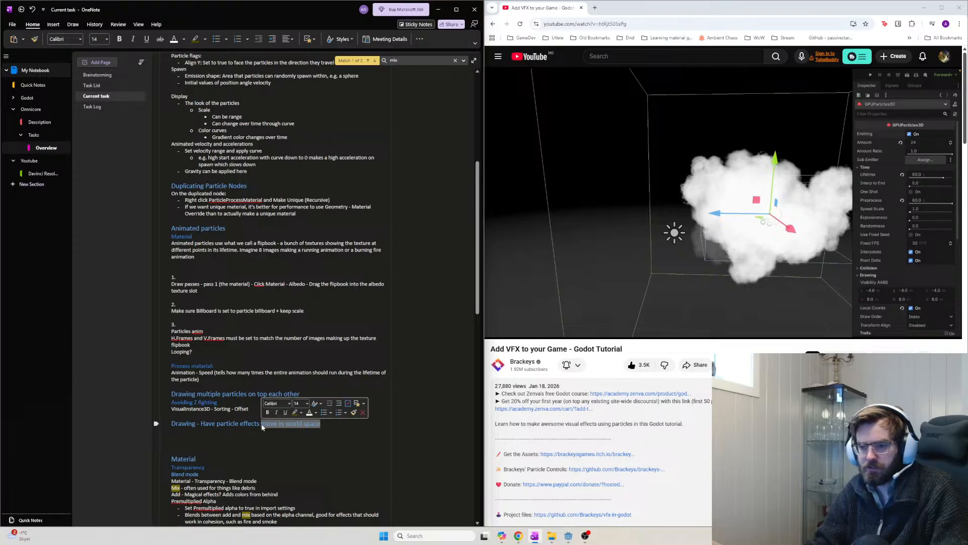
pyautogui.press('BackSpace')
pyautogui.press('BackSpace')
pyautogui.write('follow it')
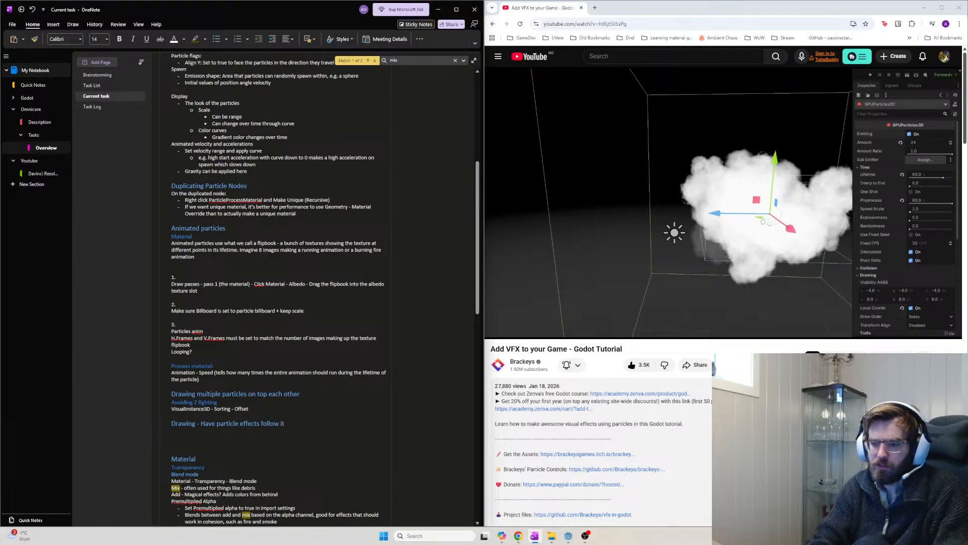
pyautogui.write('s parent nodes m')
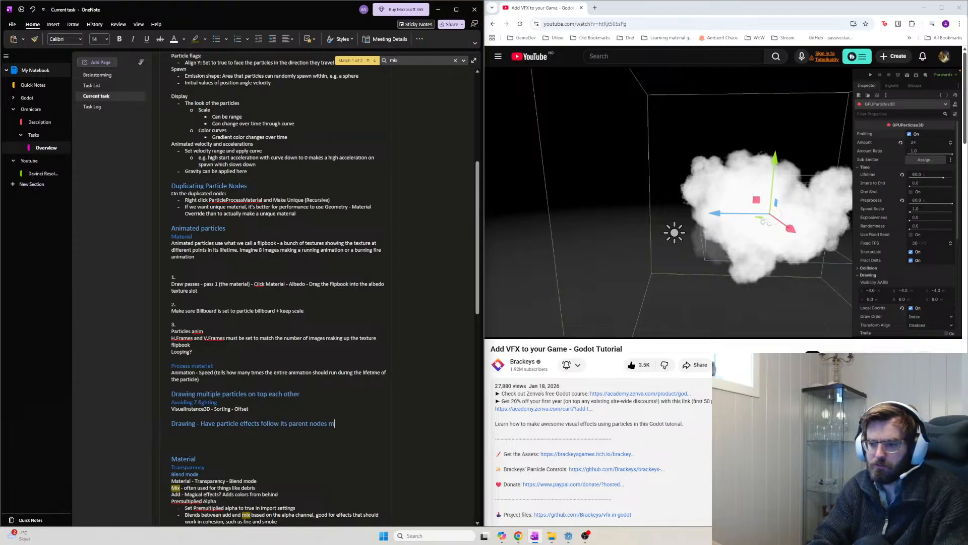
pyautogui.write('ovement')
pyautogui.click(615, 292)
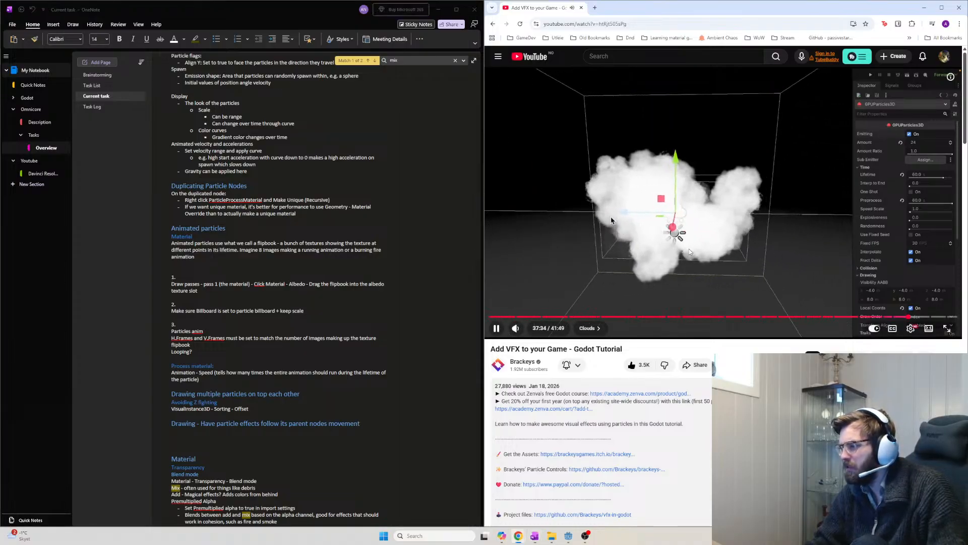
# Maximize the browser and rewind the tutorial to around 37:11
pyautogui.click(800, 230)
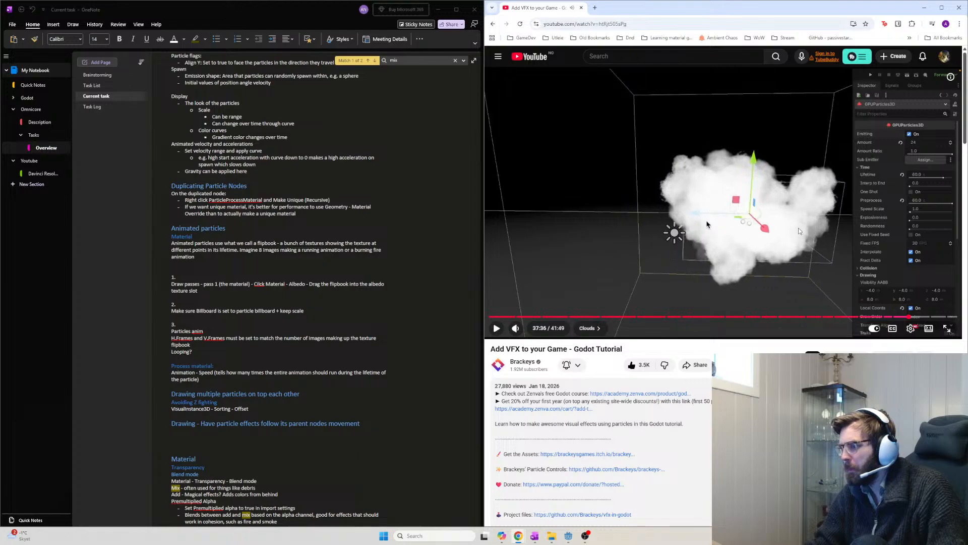
pyautogui.click(942, 8)
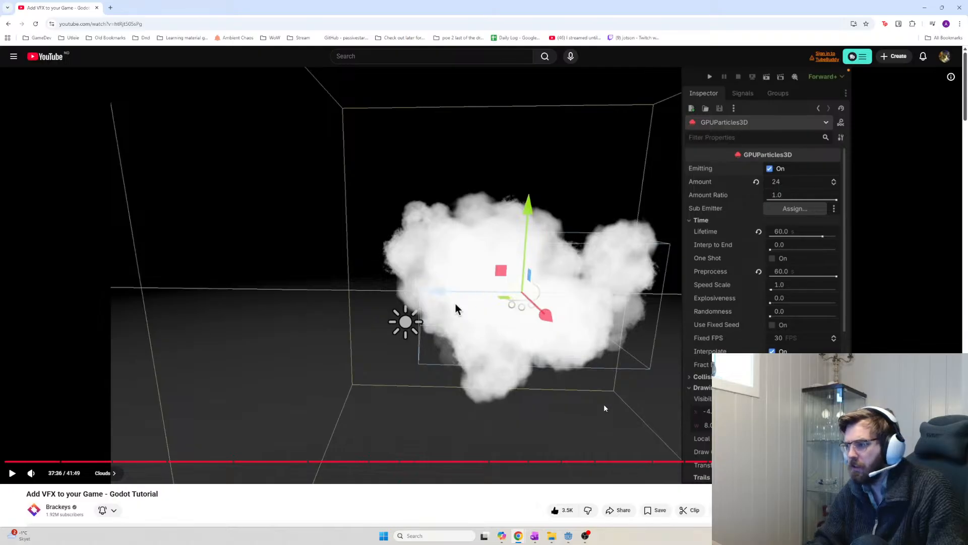
pyautogui.press('Left')
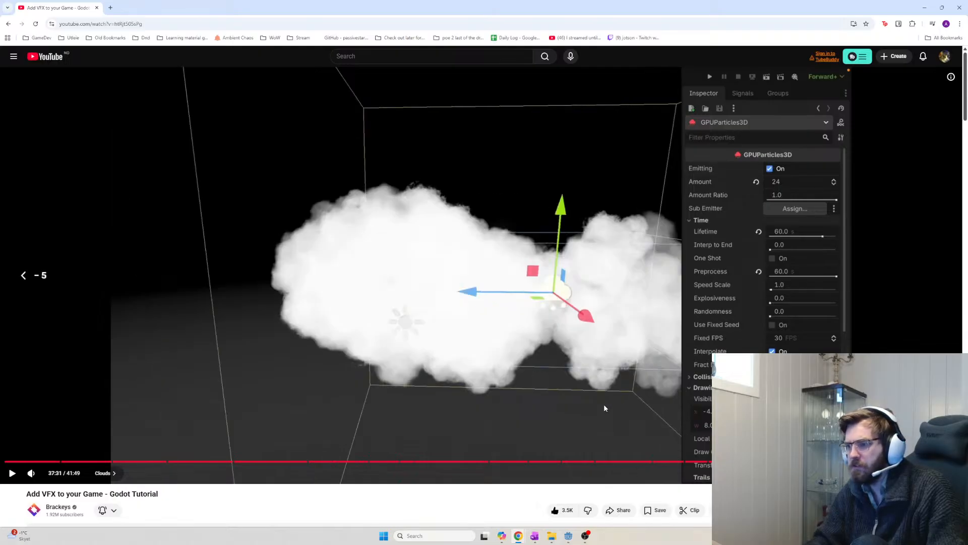
pyautogui.press('Left')
pyautogui.press('Left')
pyautogui.press('Left')
pyautogui.press('Left')
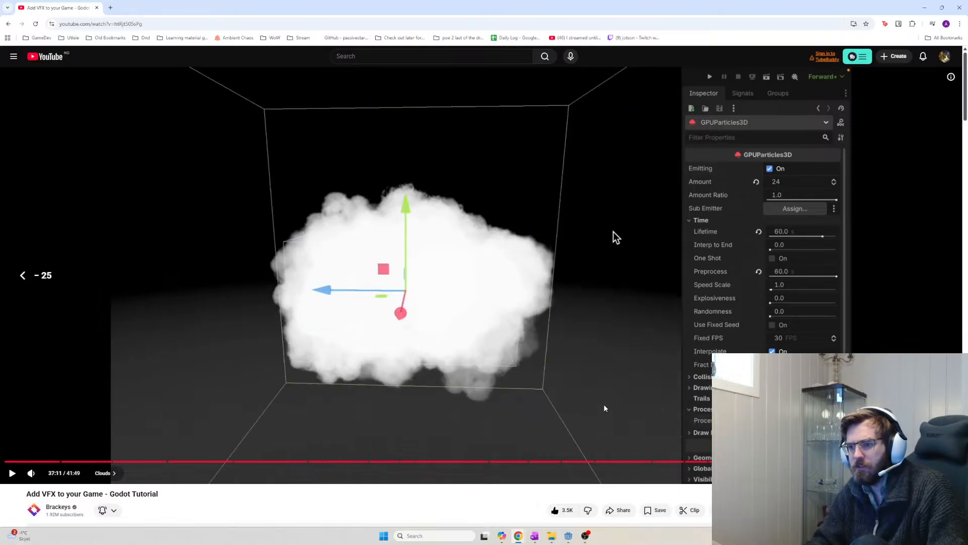
pyautogui.press('Left')
pyautogui.press('Left')
# Replay the cloud Drawing settings section through about 37:35, then pause
pyautogui.press('Right')
pyautogui.press('space')
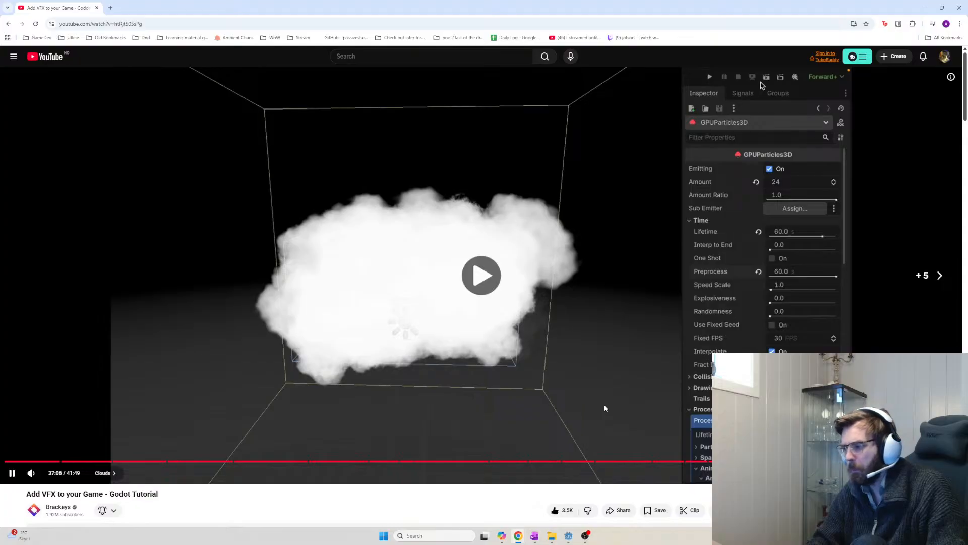
pyautogui.press('Right')
pyautogui.press('Right')
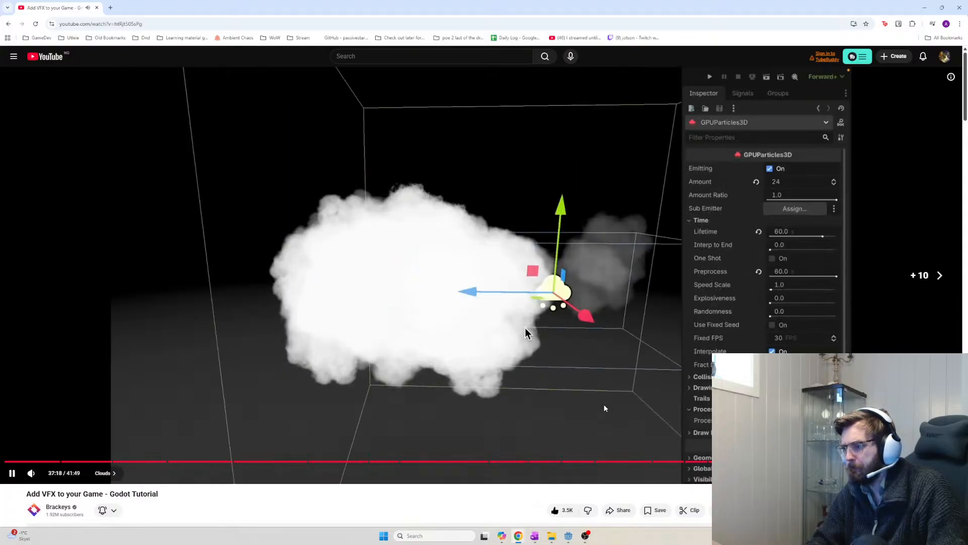
pyautogui.press('Left')
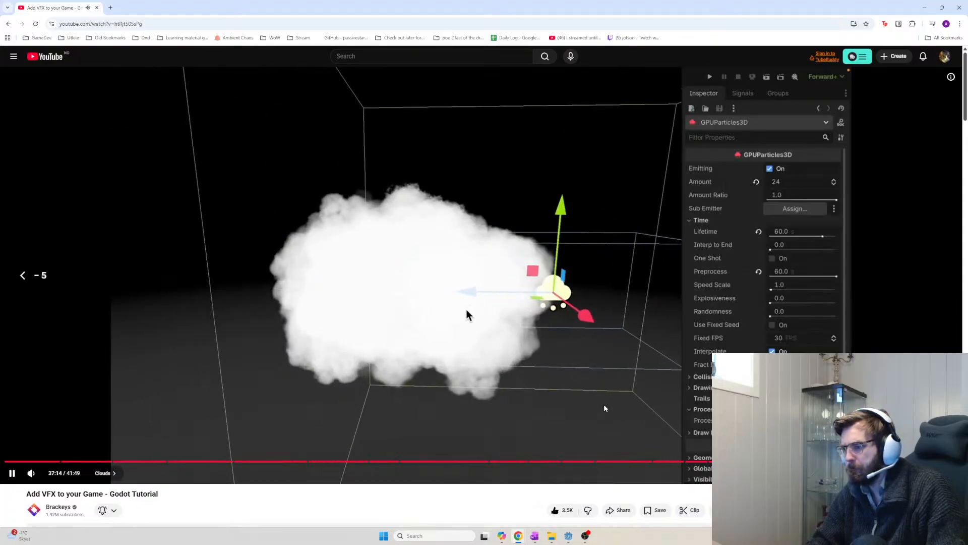
pyautogui.press('Left')
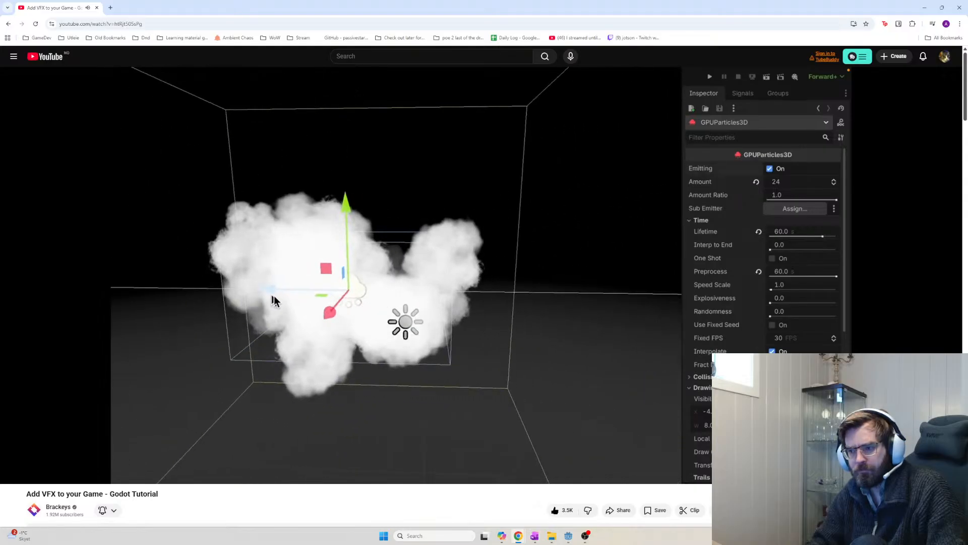
pyautogui.click(605, 405)
# Check the parent-movement heading in OneNote, then resume the tutorial
pyautogui.hotkey('alt', 'Tab')
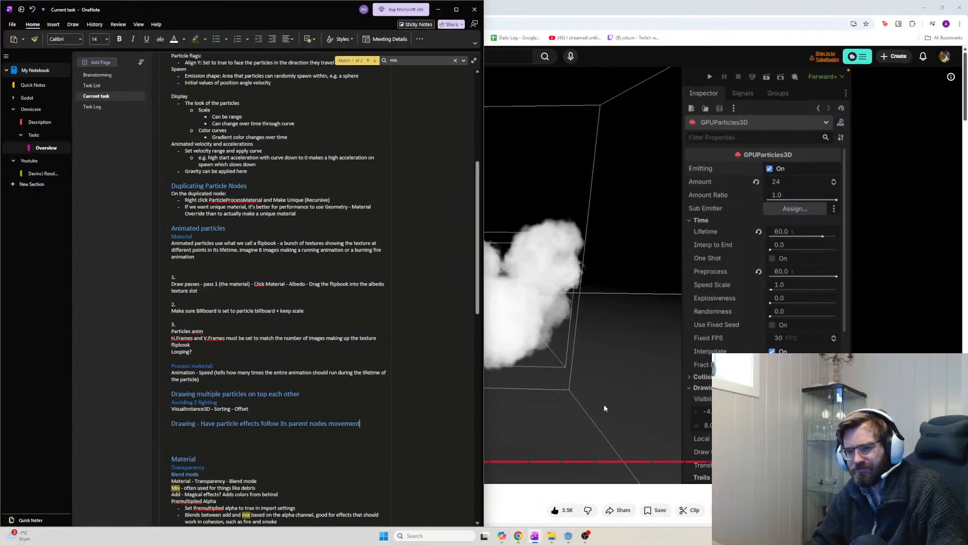
pyautogui.hotkey('alt', 'Tab')
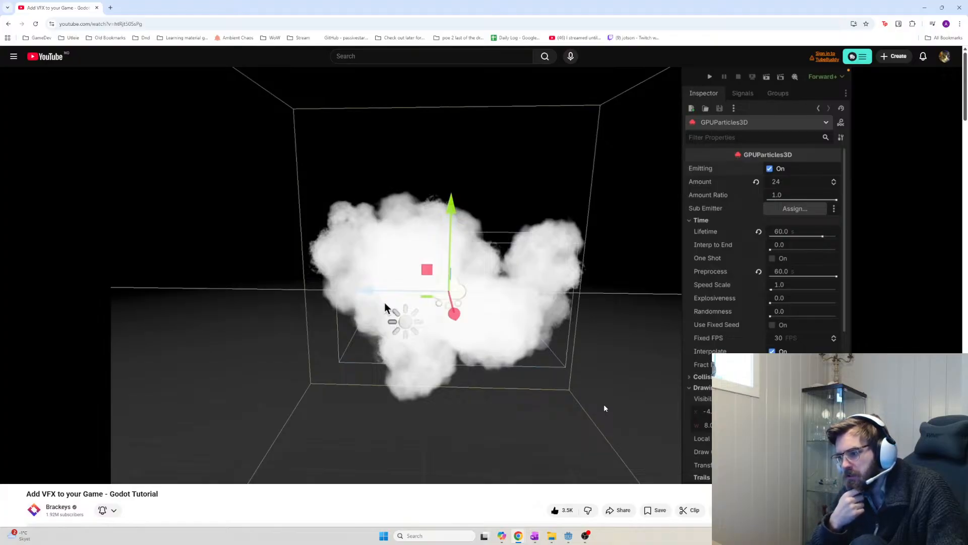
pyautogui.hotkey('alt', 'Tab')
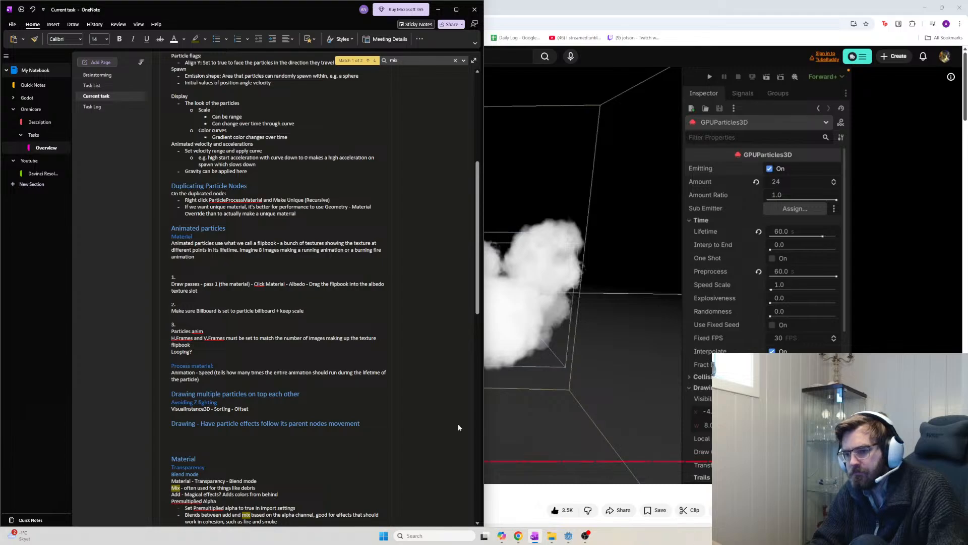
pyautogui.click(387, 425)
pyautogui.hotkey('alt', 'Tab')
pyautogui.click(391, 307)
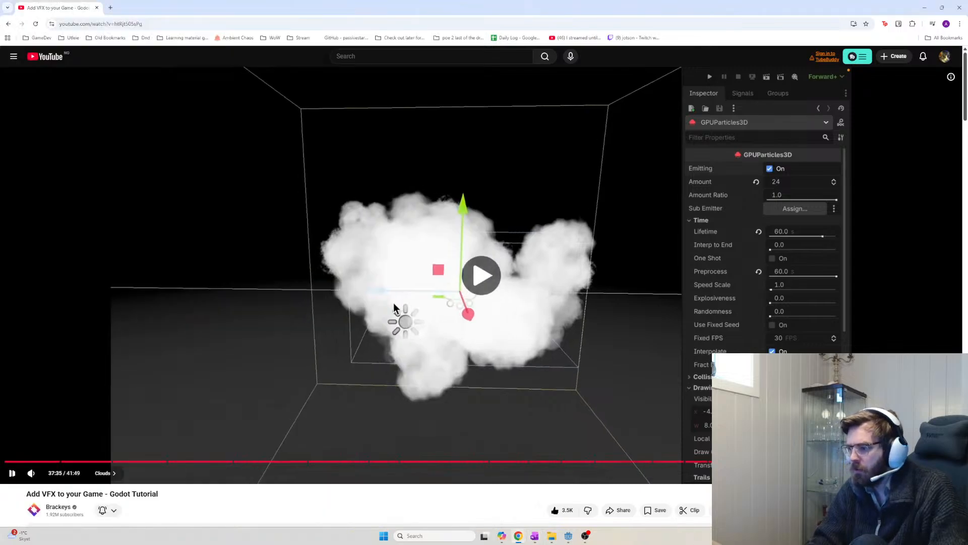
# Snip the lower particle Inspector panel with Win+Shift+S and pause the video
pyautogui.press('super+shift+s')
pyautogui.moveTo(671, 373); pyautogui.dragTo(853, 464)
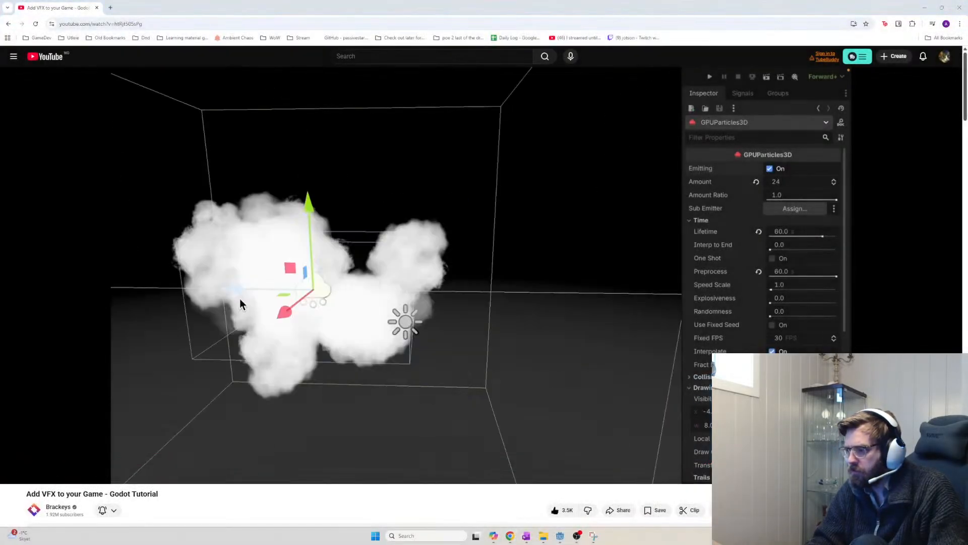
pyautogui.click(570, 282)
pyautogui.hotkey('ctrl', 't')
# Go to chatgpt.com and delete the Twitch VOD Editing Limitations chat
pyautogui.write('chat')
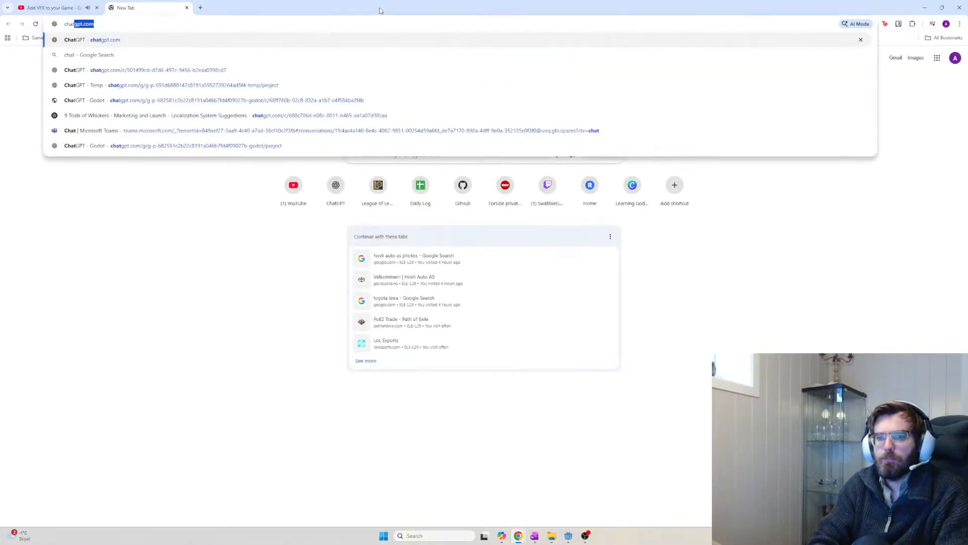
pyautogui.press('Return')
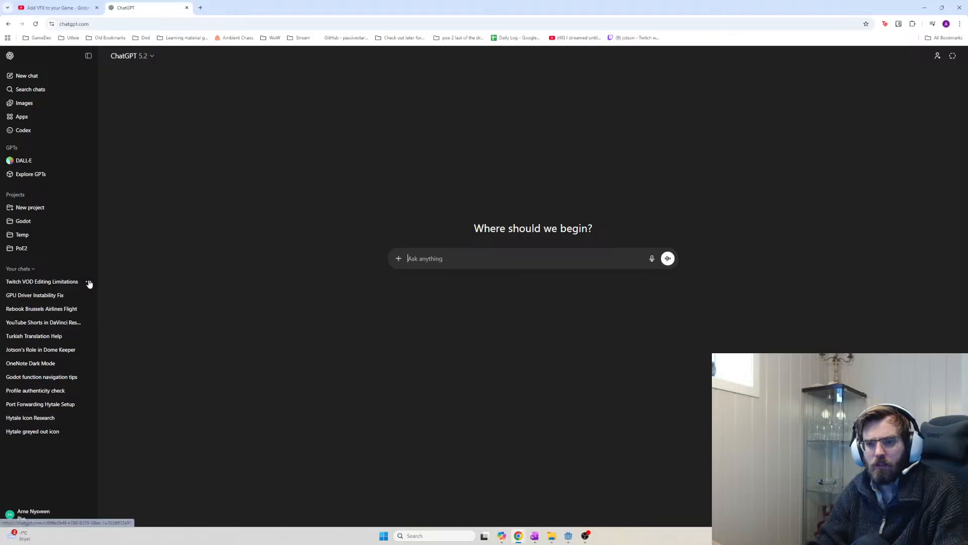
pyautogui.click(90, 284)
pyautogui.click(117, 382)
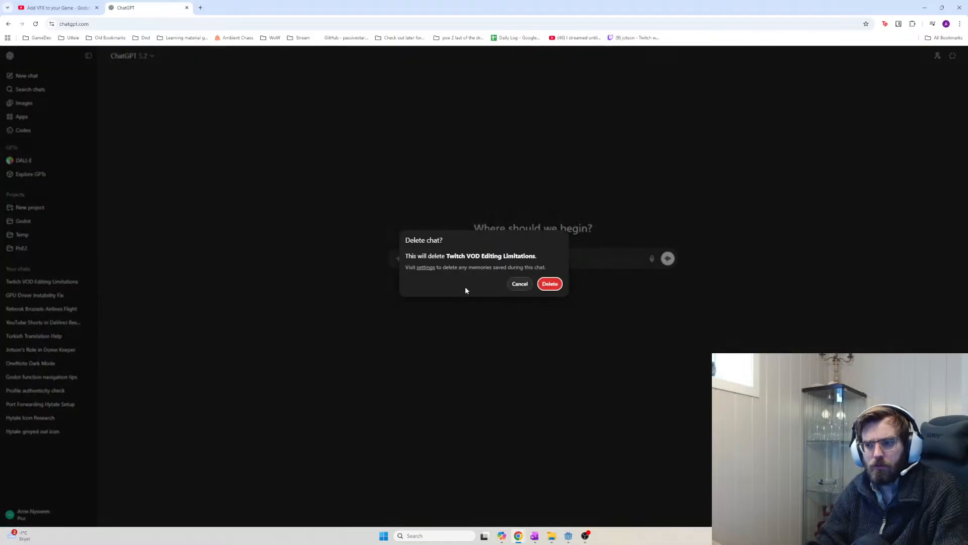
pyautogui.click(550, 284)
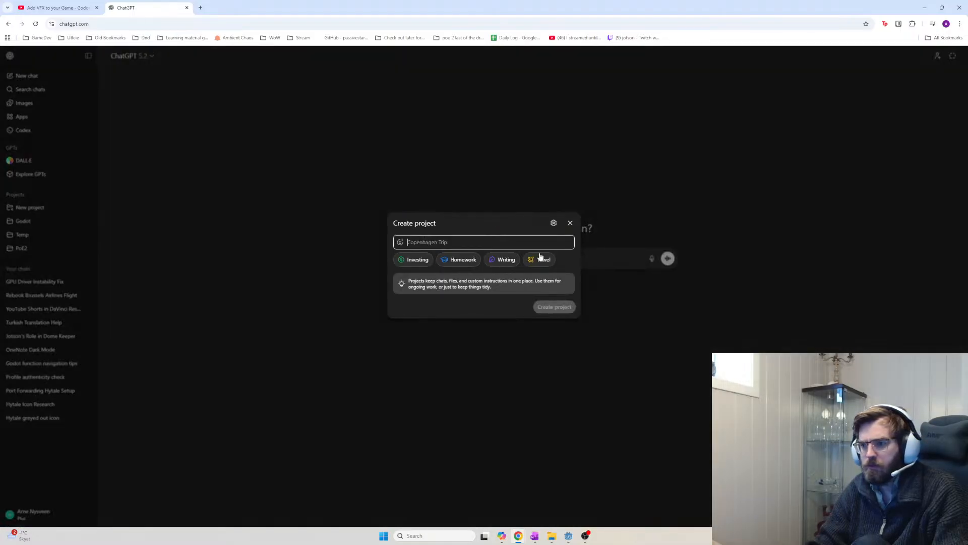
# Open the Godot project and paste the inspector screenshot into a new chat
pyautogui.click(569, 223)
pyautogui.click(56, 223)
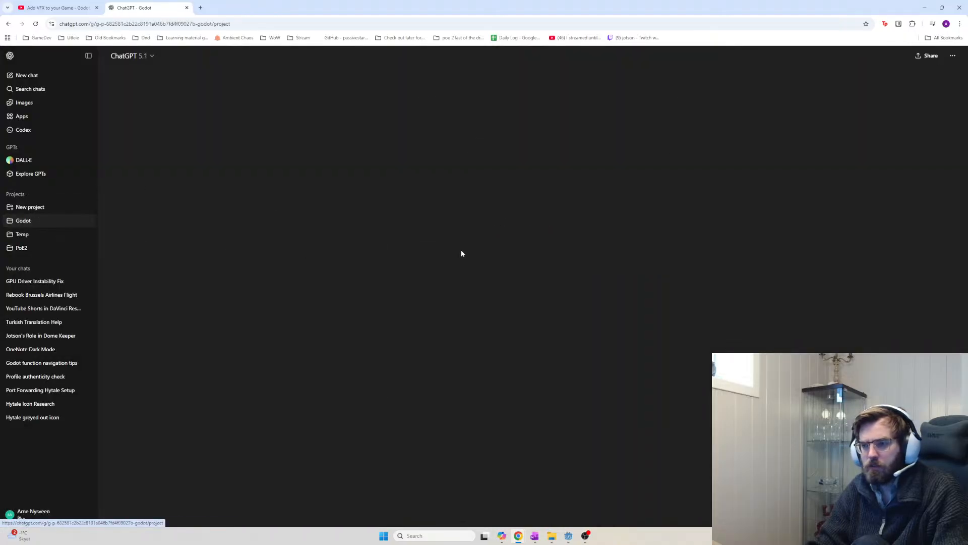
pyautogui.hotkey('ctrl', 'v')
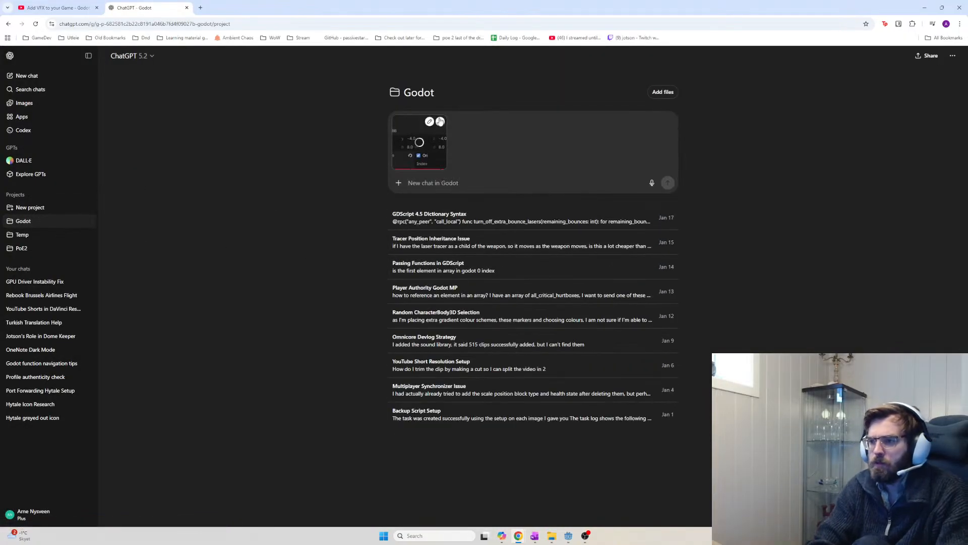
# Start the question with 'what are' while checking the tutorial and notes for reference
pyautogui.write('what are')
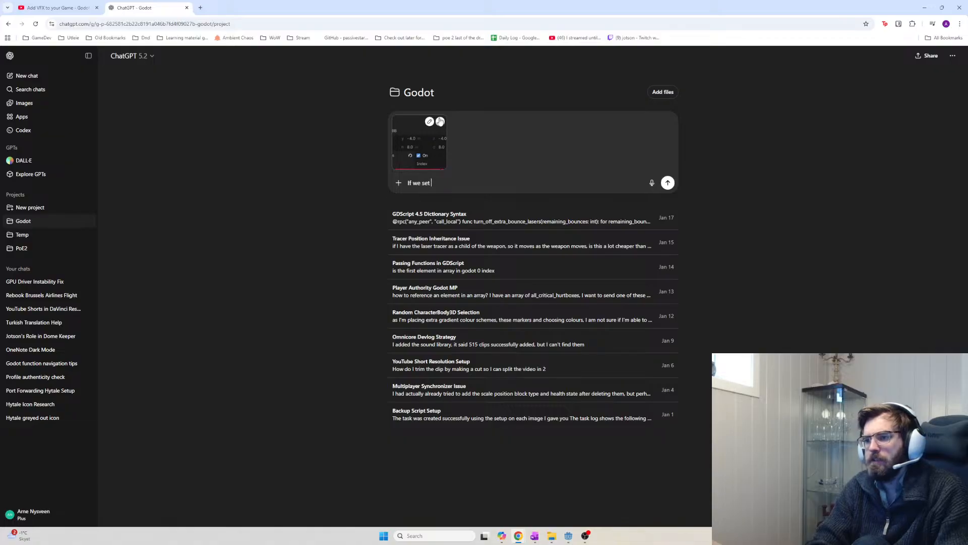
pyautogui.hotkey('ctrl', 'Tab')
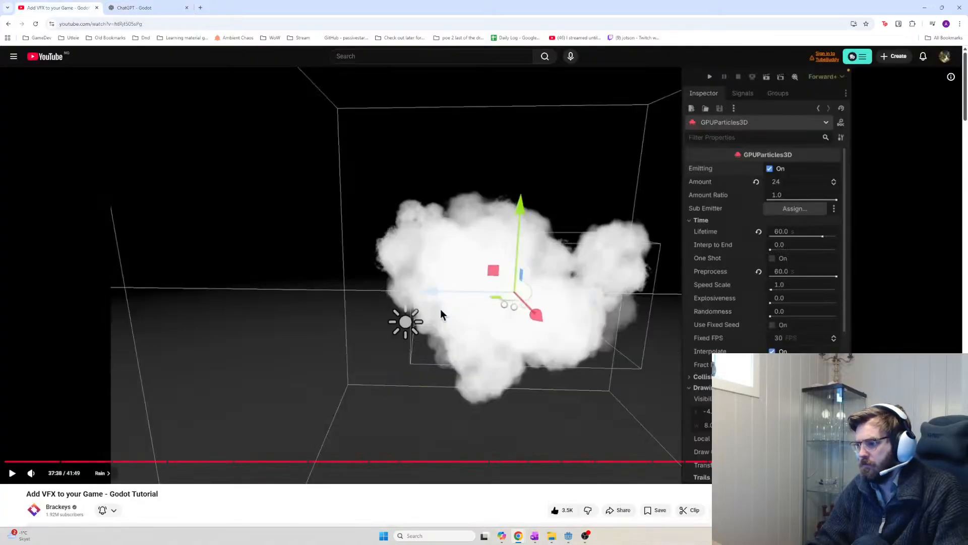
pyautogui.hotkey('ctrl', 'Tab')
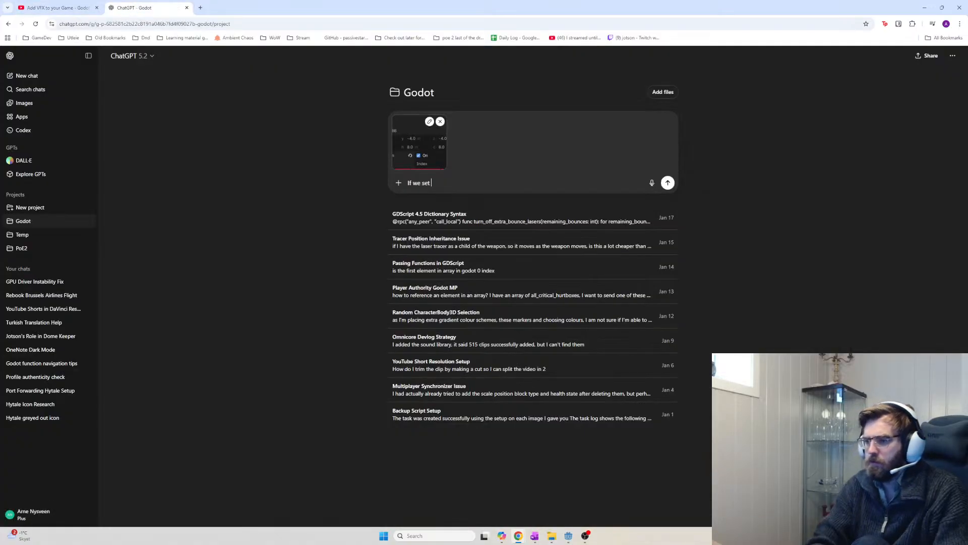
pyautogui.hotkey('alt', 'Tab')
pyautogui.hotkey('alt', 'Tab')
pyautogui.hotkey('ctrl', 'Tab')
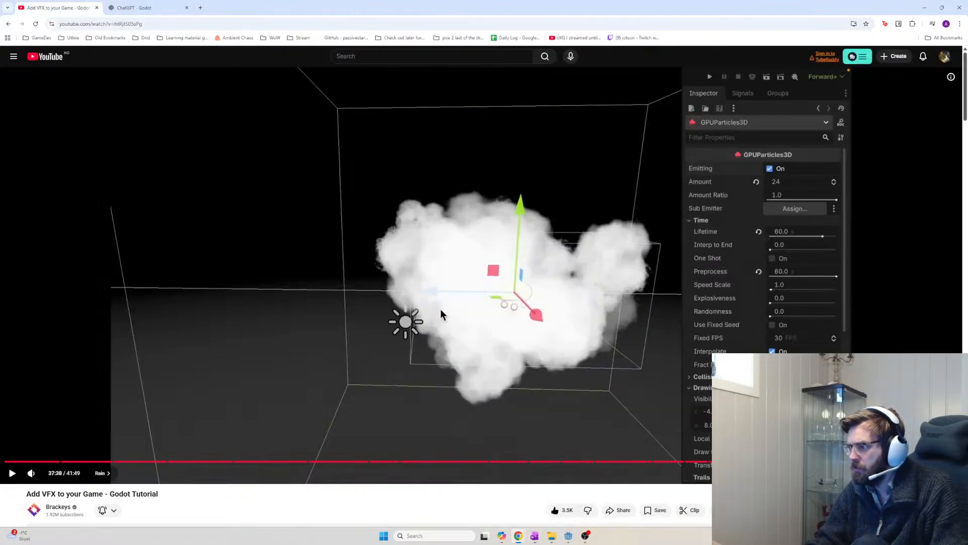
pyautogui.hotkey('ctrl', 'Tab')
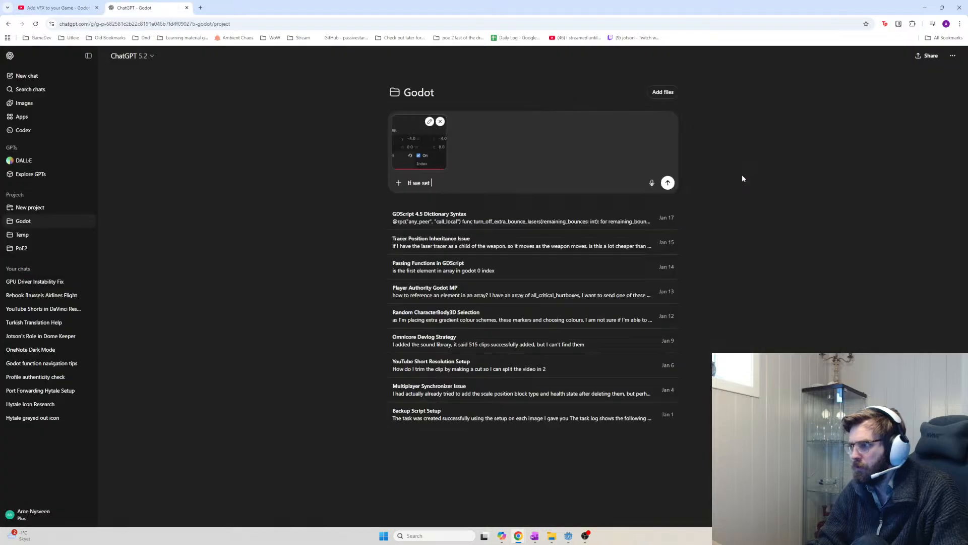
# Ask whether local-coords GPUParticles3D particles, existing and new, follow the parent node, and send
pyautogui.write('puparticles3d')
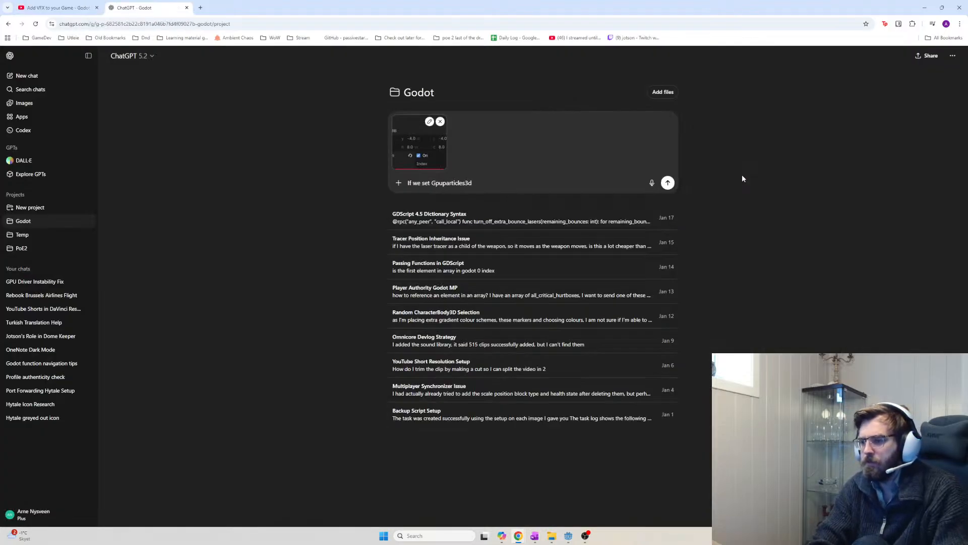
pyautogui.write(' drawin loca')
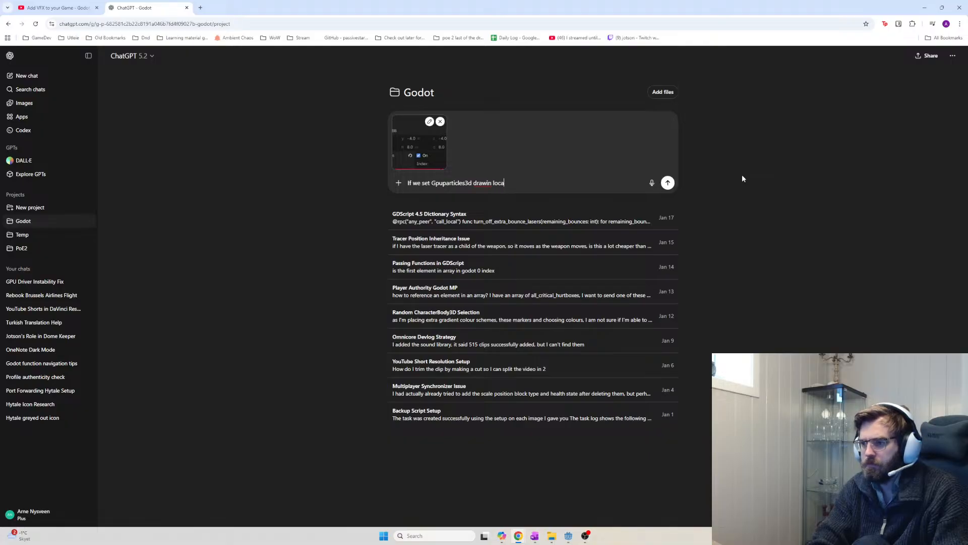
pyautogui.write('l chords to true, will ')
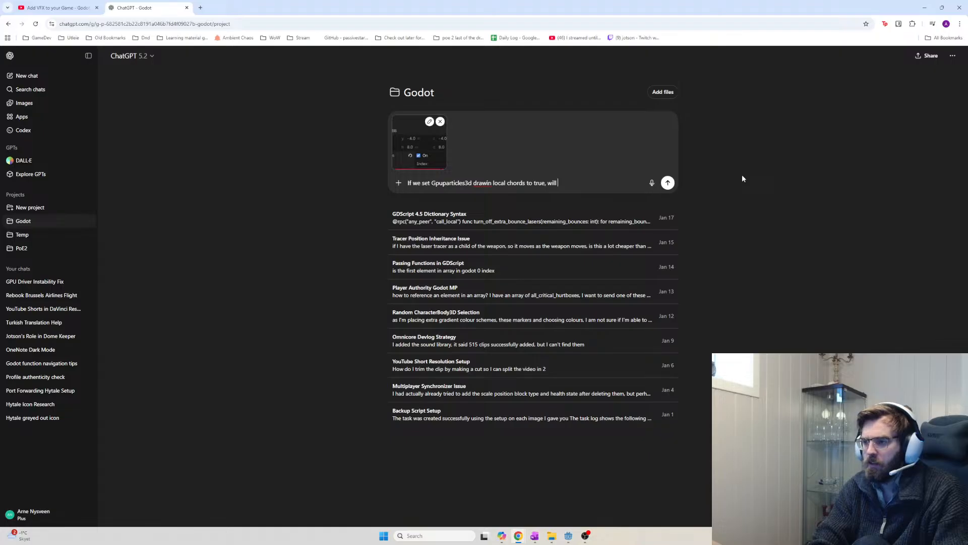
pyautogui.write('the particles')
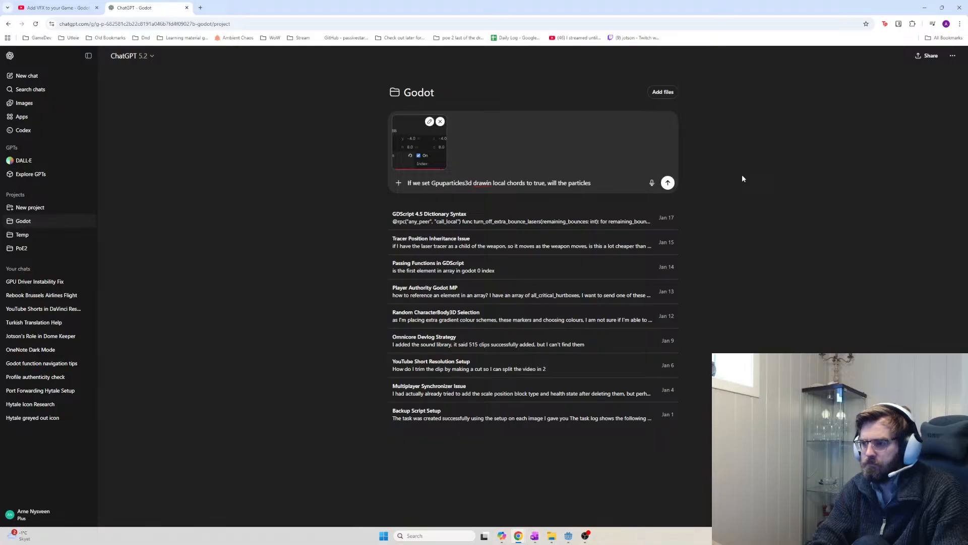
pyautogui.press('BackSpace')
pyautogui.press('BackSpace')
pyautogui.press('BackSpace')
pyautogui.press('BackSpace')
pyautogui.press('BackSpace')
pyautogui.press('BackSpace')
pyautogui.press('BackSpace')
pyautogui.press('BackSpace')
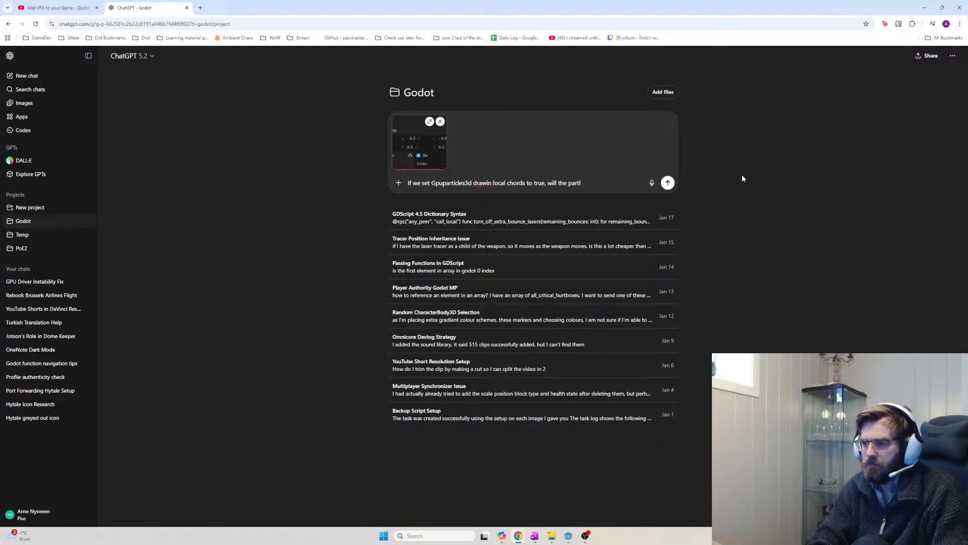
pyautogui.write('icles that b')
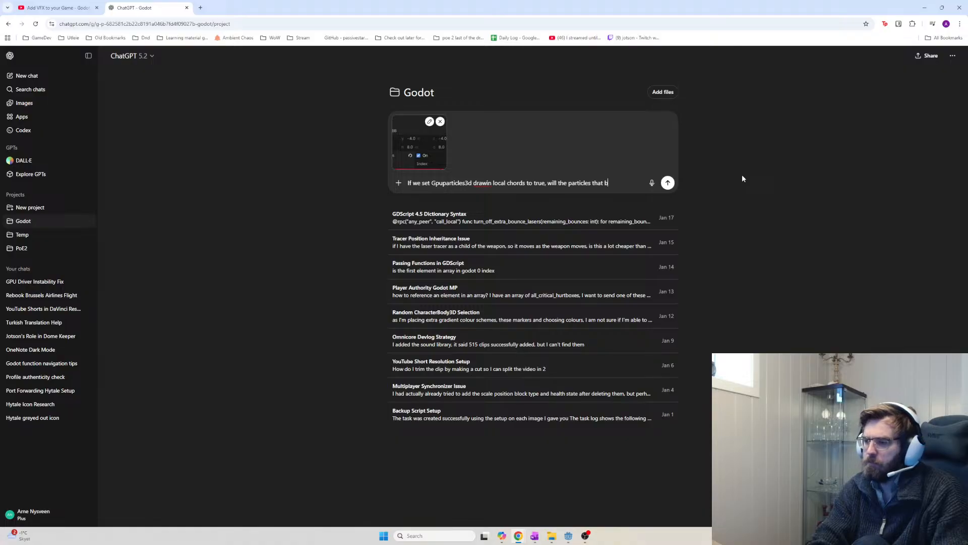
pyautogui.write('oth have already spa')
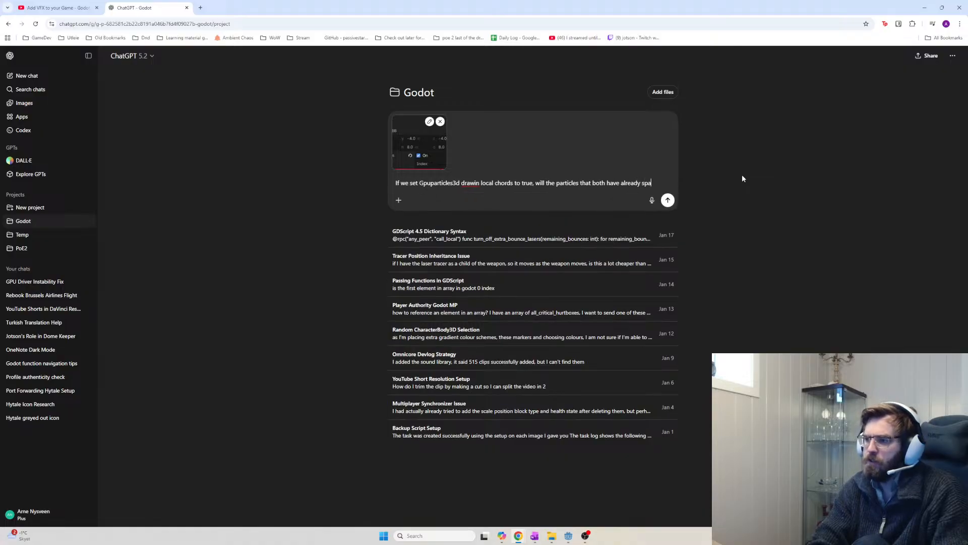
pyautogui.write('wned and new')
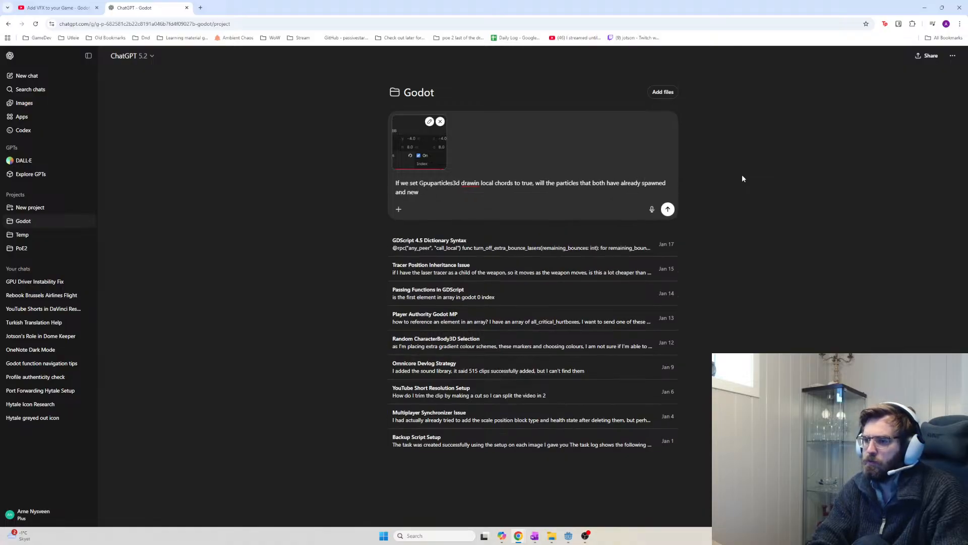
pyautogui.write(' particles which spawn then f')
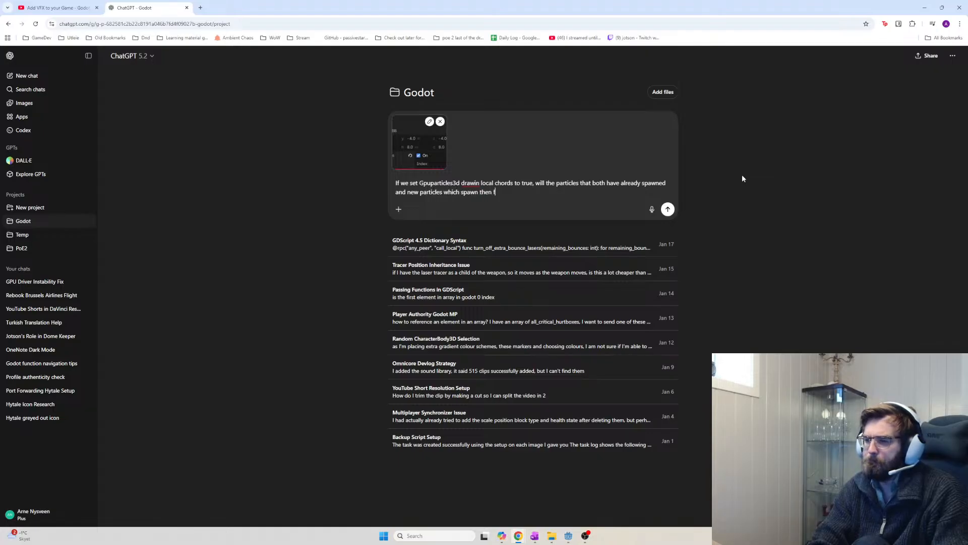
pyautogui.write('ollow the parent node')
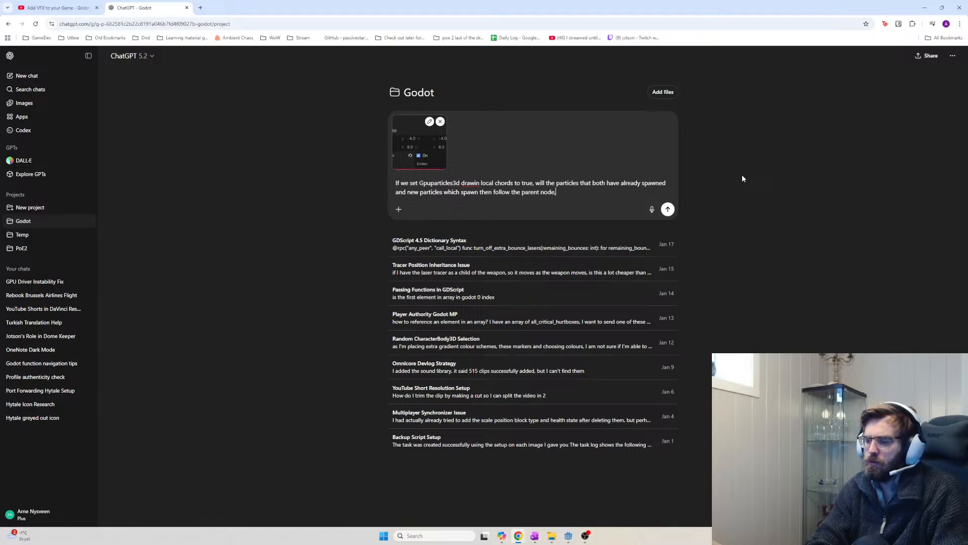
pyautogui.write(', e.g. a node 3d, ')
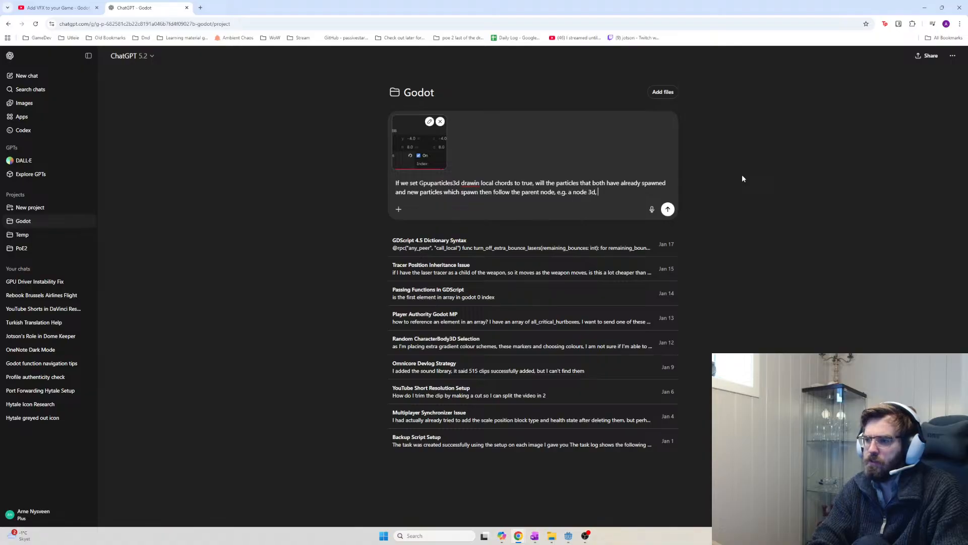
pyautogui.write('or will it ')
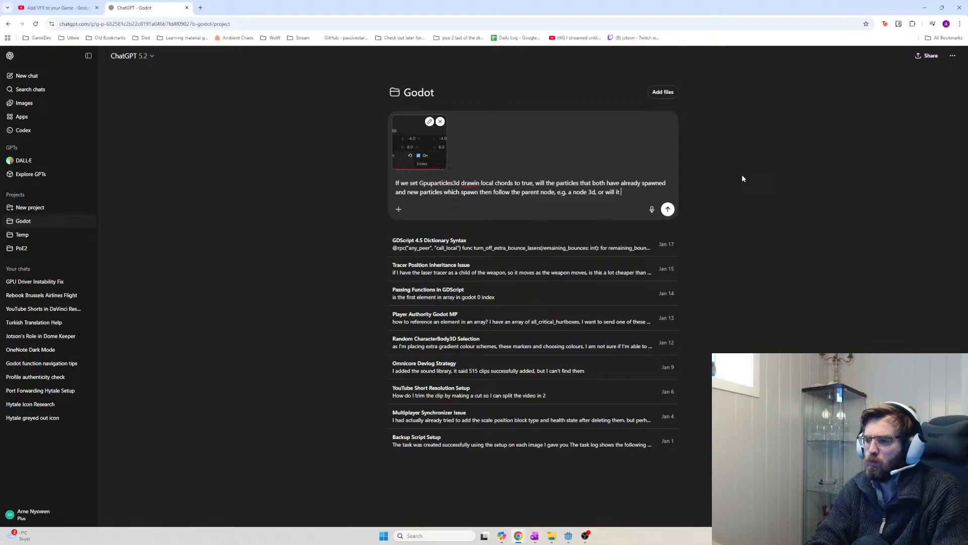
pyautogui.write('only use it')
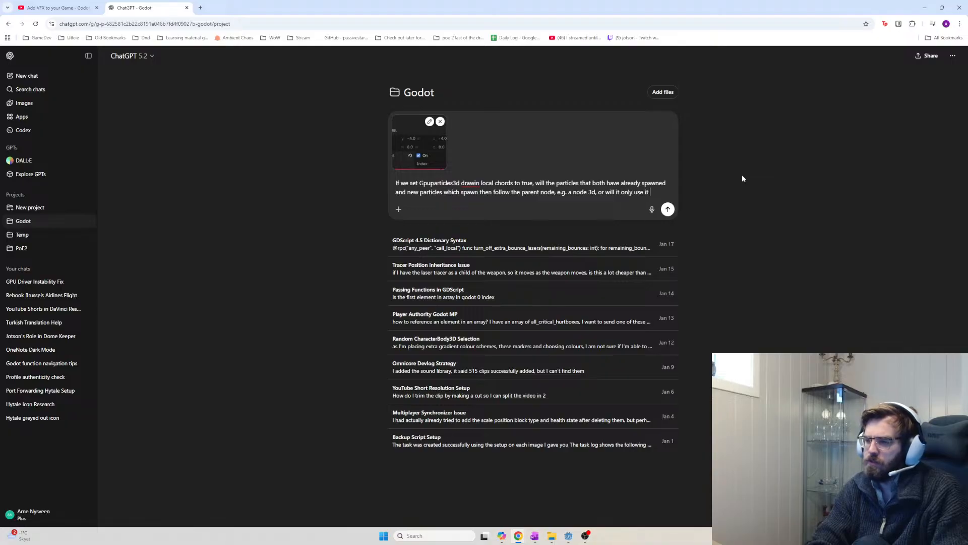
pyautogui.press('BackSpace')
pyautogui.write('s loca')
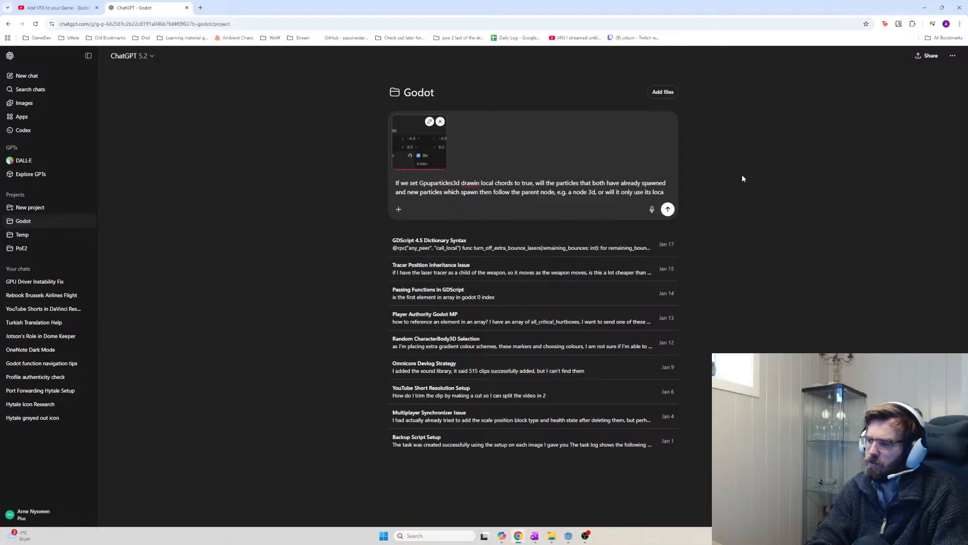
pyautogui.press('BackSpace')
pyautogui.press('BackSpace')
pyautogui.press('BackSpace')
pyautogui.press('BackSpace')
pyautogui.write('own position')
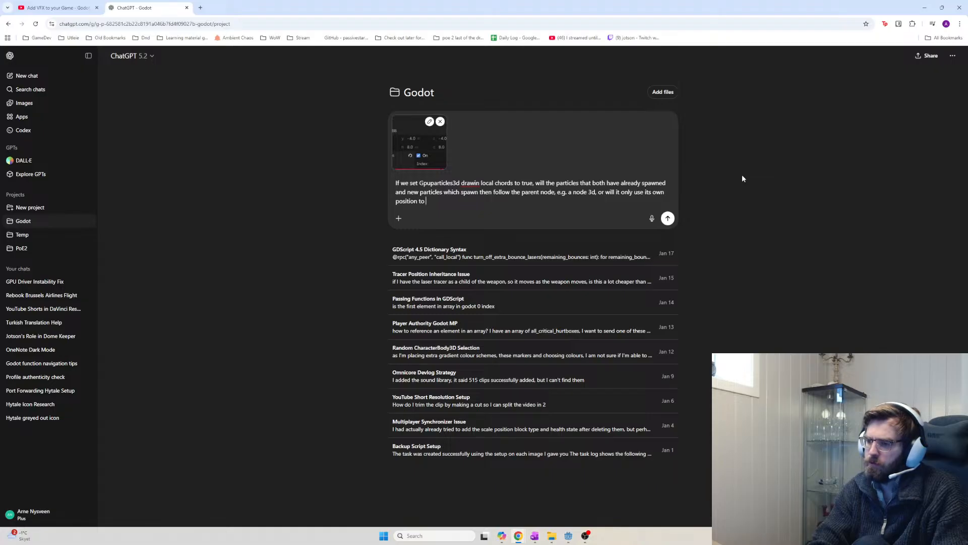
pyautogui.write('to move in the world space')
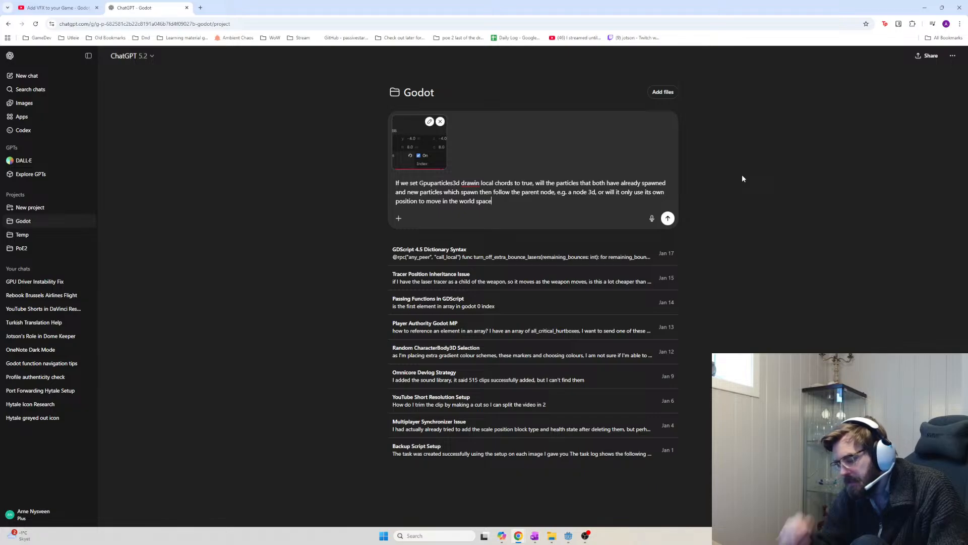
pyautogui.press('Return')
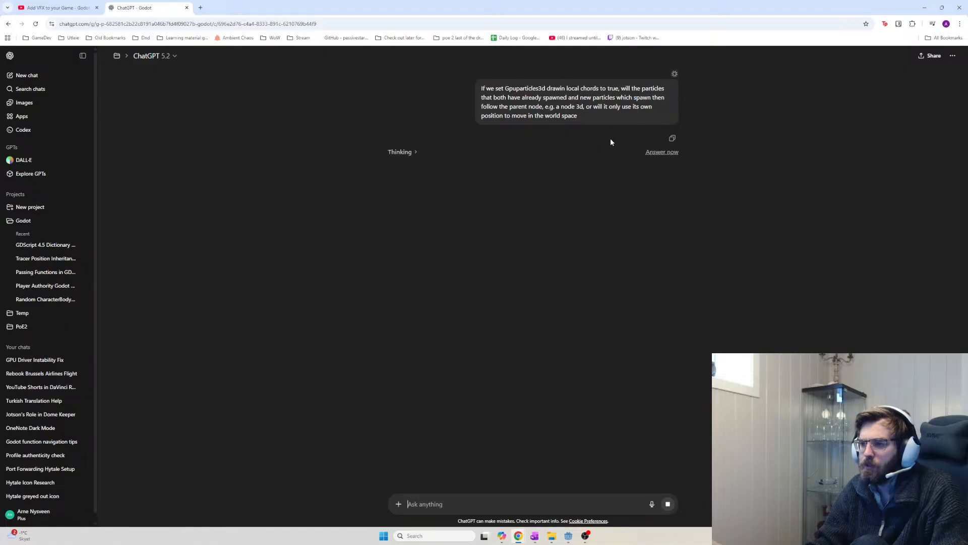
# Read ChatGPT's answer that Local Coords On attaches all particles to the emitter's transform
pyautogui.click(55, 7)
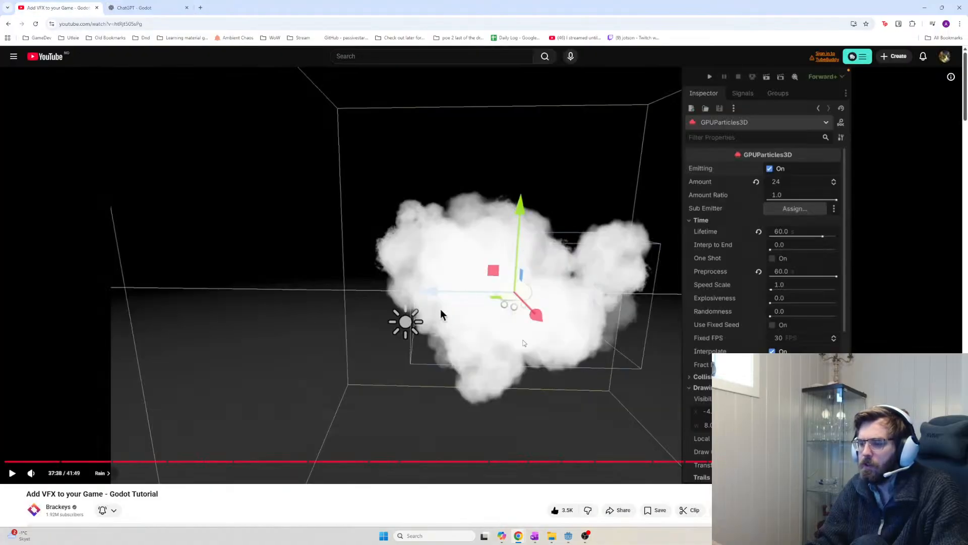
pyautogui.hotkey('ctrl', 'Tab')
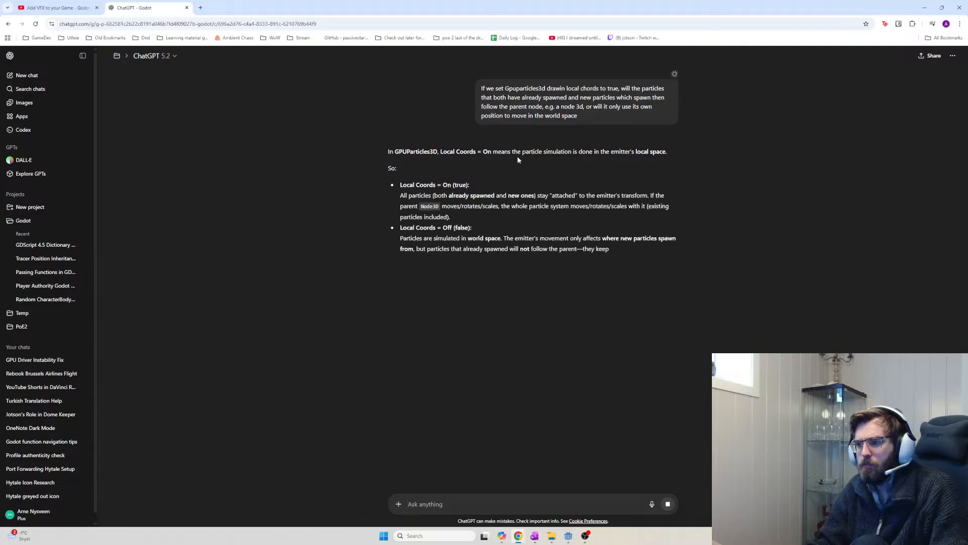
pyautogui.moveTo(534, 153); pyautogui.dragTo(581, 206)
pyautogui.click(674, 155)
pyautogui.click(456, 180)
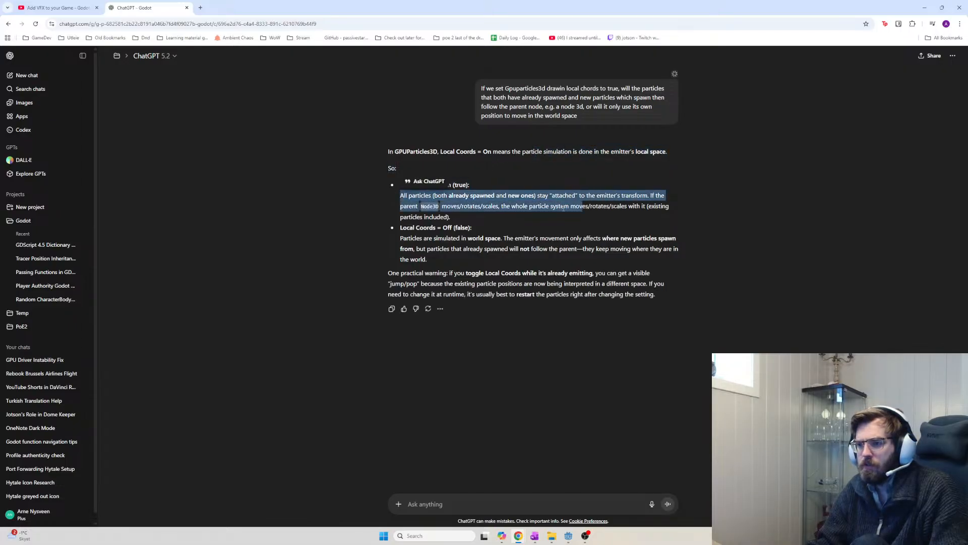
pyautogui.click(508, 212)
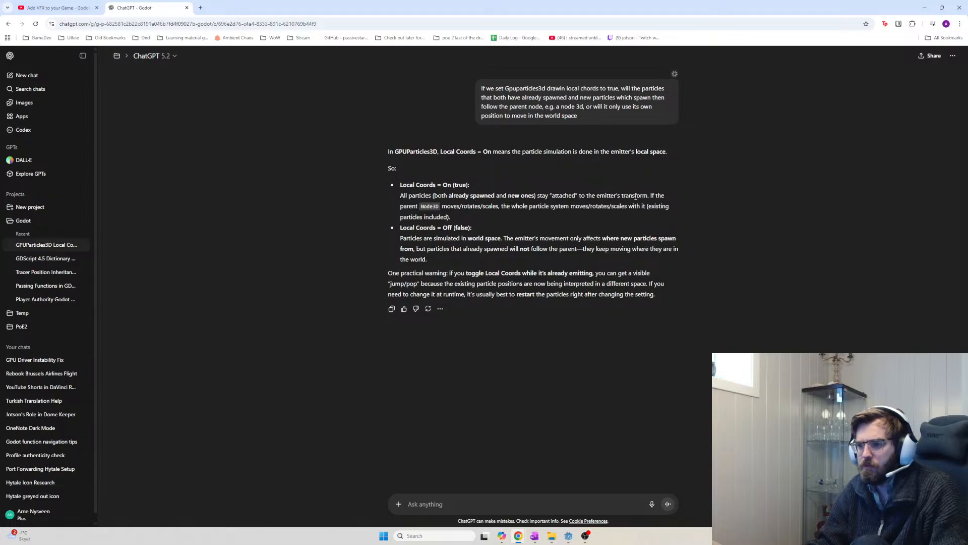
pyautogui.moveTo(649, 195)
pyautogui.mouseDown()
pyautogui.moveTo(579, 206)
pyautogui.moveTo(544, 196)
pyautogui.moveTo(659, 196)
pyautogui.moveTo(596, 202)
pyautogui.moveTo(650, 197)
pyautogui.mouseUp()
pyautogui.click(550, 197)
pyautogui.click(650, 196)
pyautogui.click(597, 200)
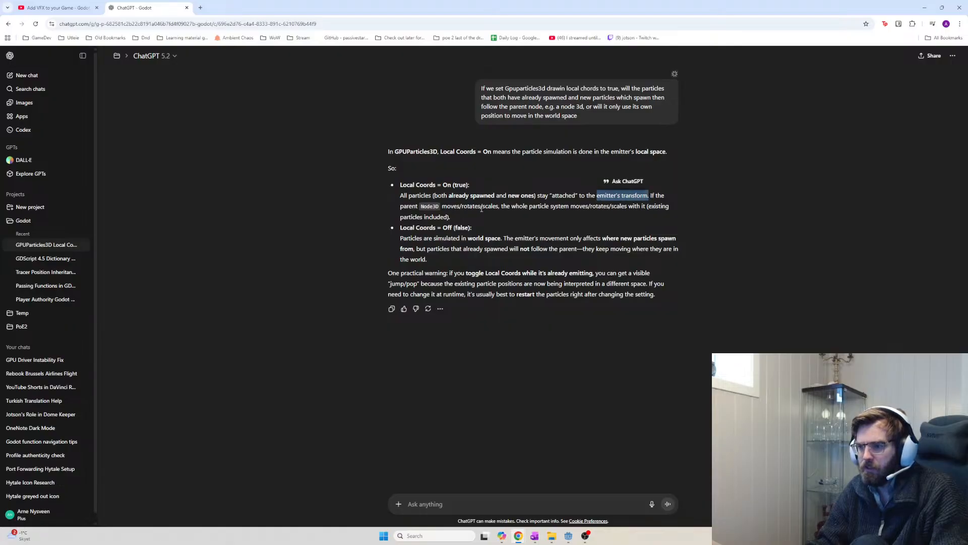
# Read how existing particles move with the parent versus world-space simulation, then switch to OneNote
pyautogui.moveTo(504, 207); pyautogui.dragTo(671, 215)
pyautogui.click(480, 221)
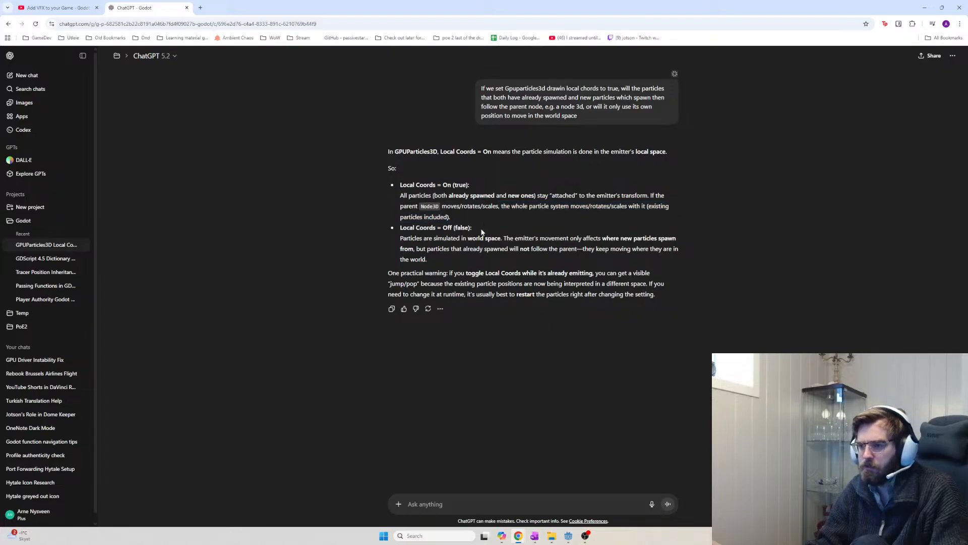
pyautogui.moveTo(394, 239); pyautogui.dragTo(485, 246)
pyautogui.click(485, 246)
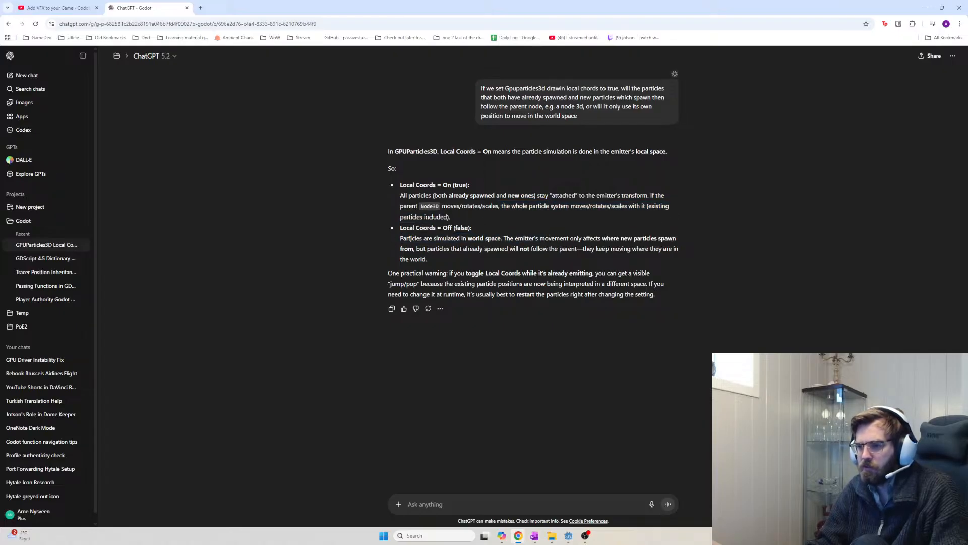
pyautogui.moveTo(399, 238); pyautogui.dragTo(679, 245)
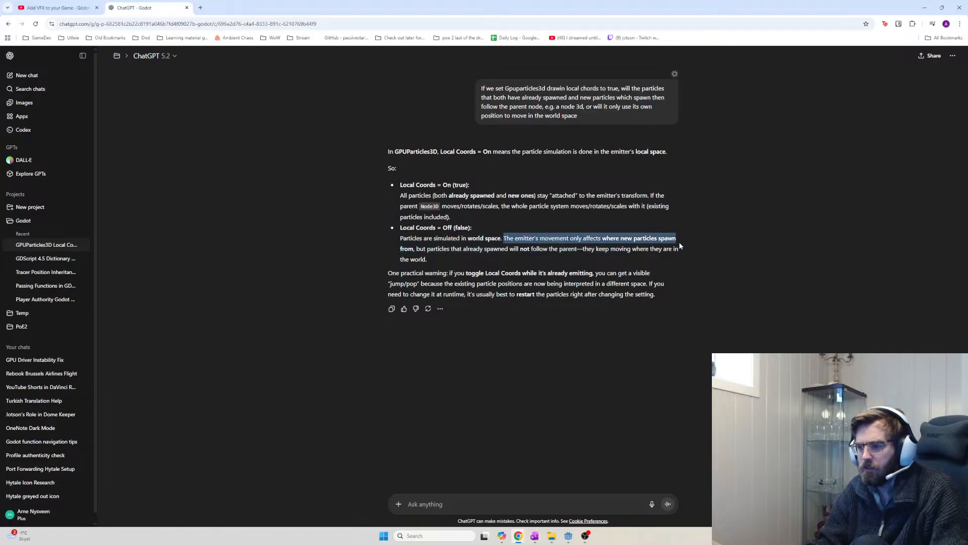
pyautogui.moveTo(658, 238); pyautogui.dragTo(502, 244)
pyautogui.click(502, 246)
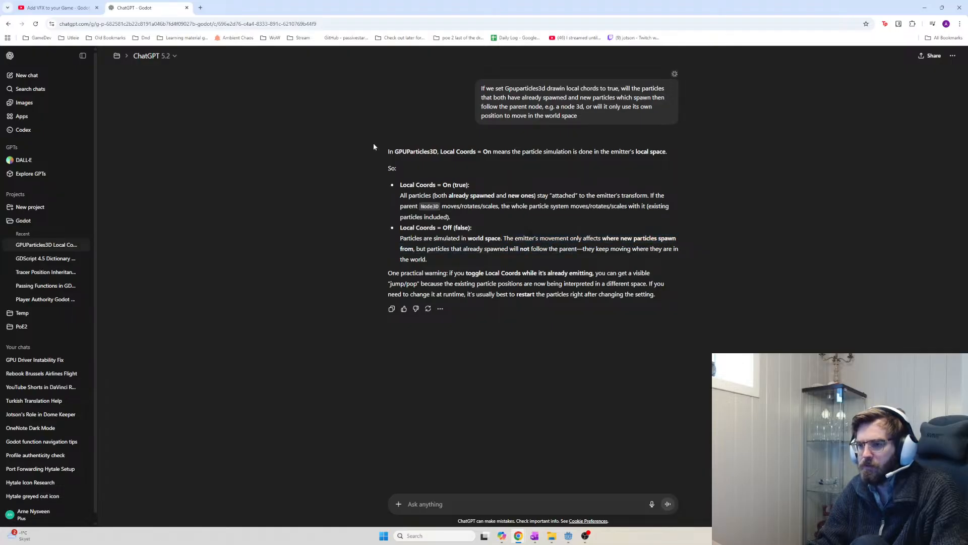
pyautogui.click(71, 6)
pyautogui.hotkey('alt', 'Tab')
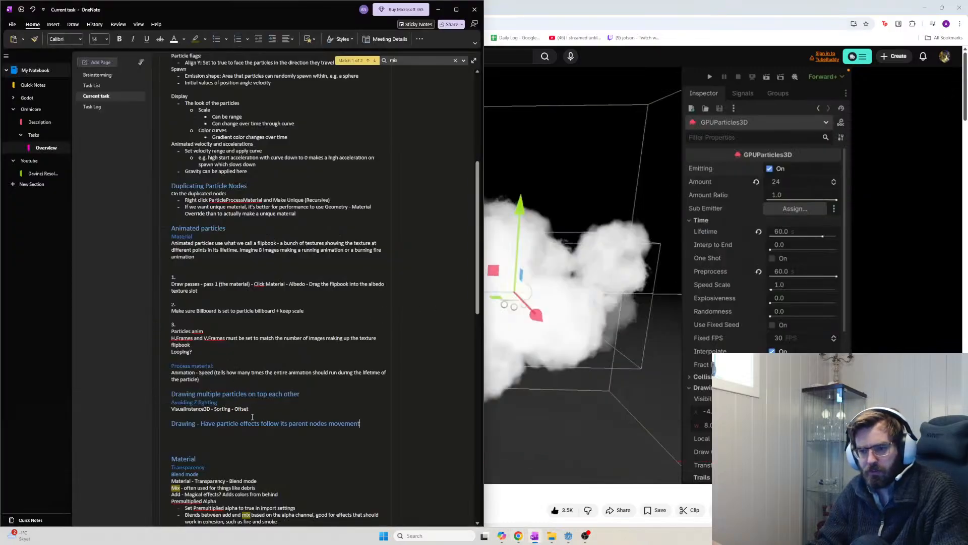
# Trim the heading to 'Drawing' and note 'already spawned and new spawning particles follow the parents transform'
pyautogui.keyDown('shift'); pyautogui.click(200, 424); pyautogui.keyUp('shift')
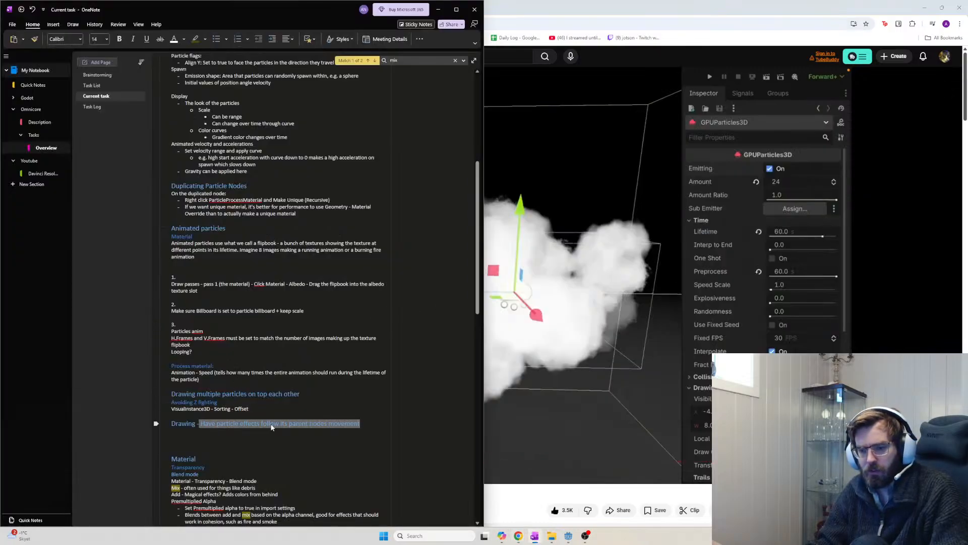
pyautogui.press('BackSpace')
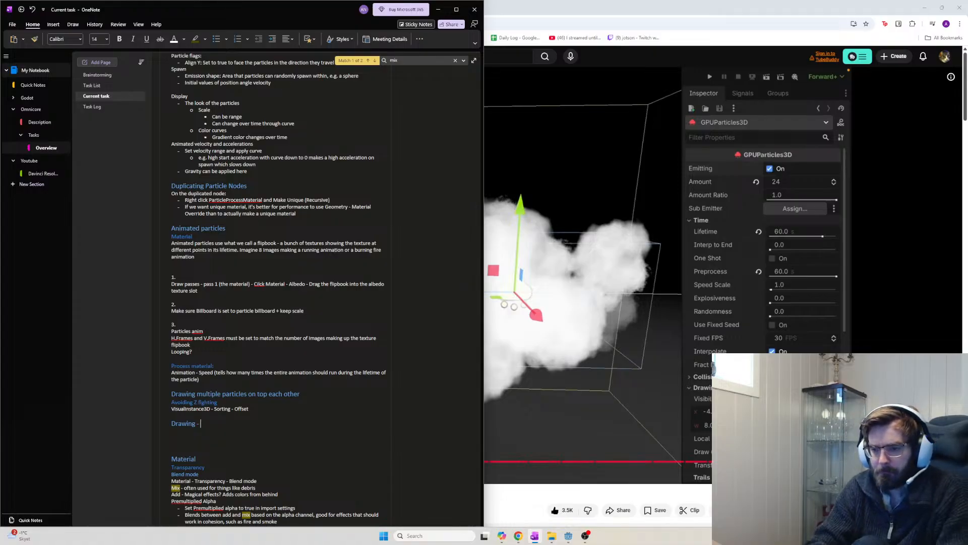
pyautogui.write('Both')
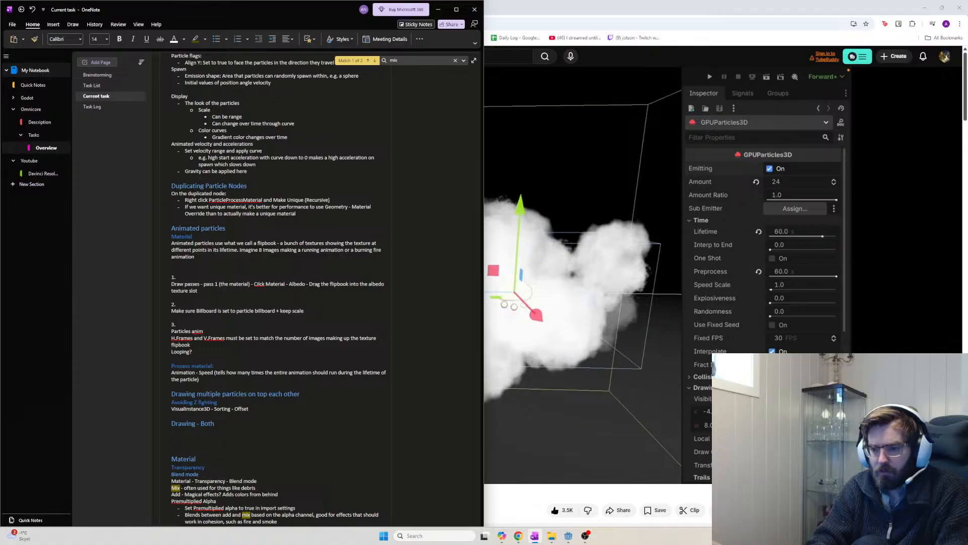
pyautogui.press('BackSpace')
pyautogui.press('BackSpace')
pyautogui.press('BackSpace')
pyautogui.press('BackSpace')
pyautogui.write('Have both new and')
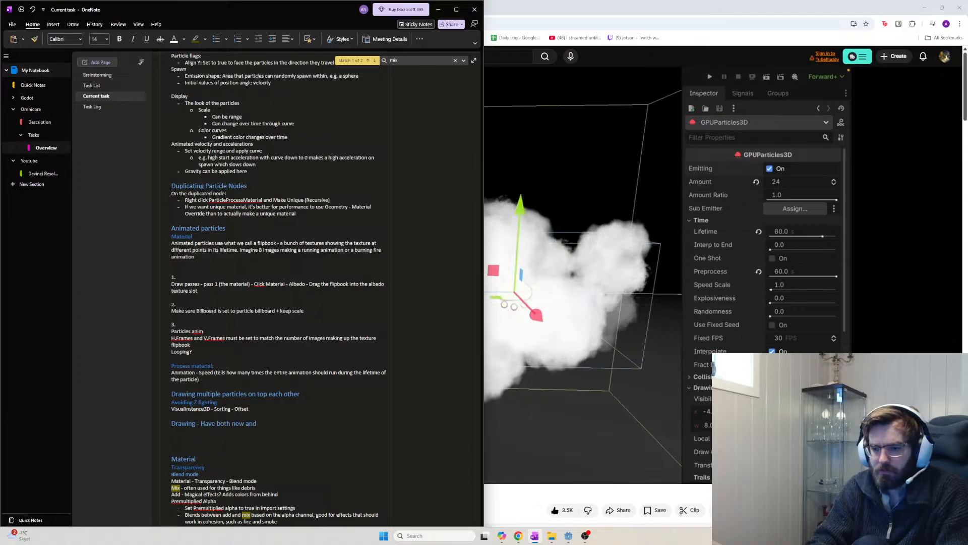
pyautogui.press('BackSpace')
pyautogui.press('BackSpace')
pyautogui.press('BackSpace')
pyautogui.press('BackSpace')
pyautogui.press('BackSpace')
pyautogui.press('BackSpace')
pyautogui.press('BackSpace')
pyautogui.press('BackSpace')
pyautogui.press('BackSpace')
pyautogui.press('BackSpace')
pyautogui.press('BackSpace')
pyautogui.press('BackSpace')
pyautogui.press('BackSpace')
pyautogui.press('BackSpace')
pyautogui.press('BackSpace')
pyautogui.press('BackSpace')
pyautogui.press('BackSpace')
pyautogui.press('BackSpace')
pyautogui.press('BackSpace')
pyautogui.press('BackSpace')
pyautogui.press('Return')
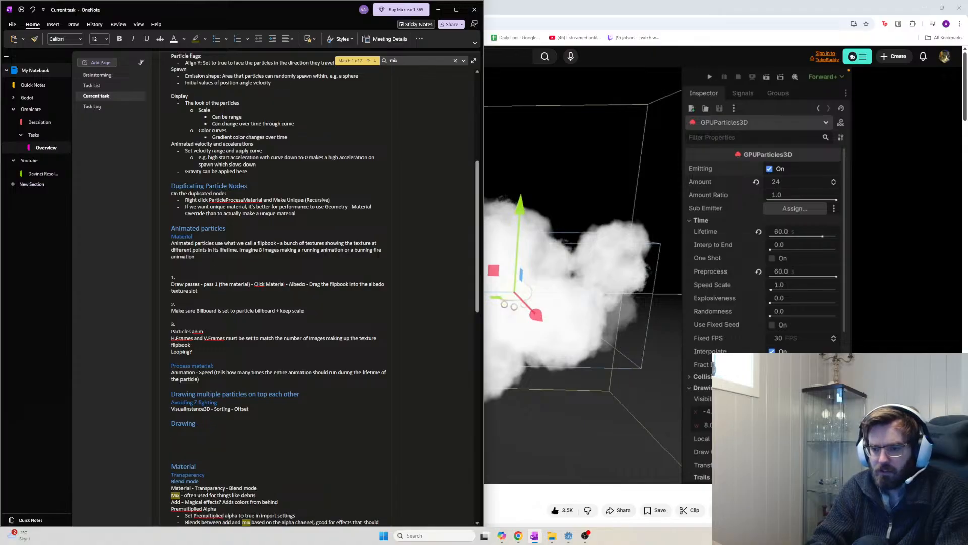
pyautogui.write('B')
pyautogui.press('BackSpace')
pyautogui.write('Have both odl')
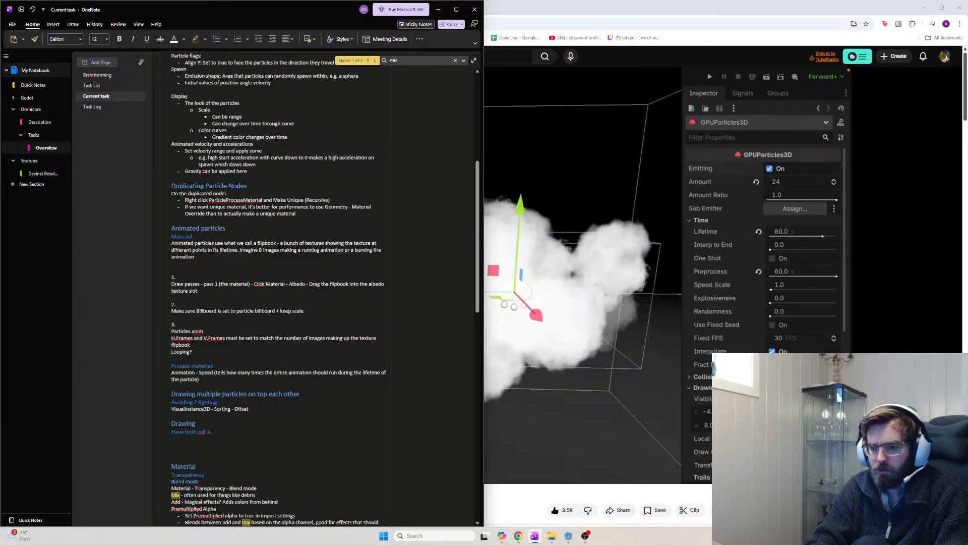
pyautogui.press('BackSpace')
pyautogui.write('already spawned and n')
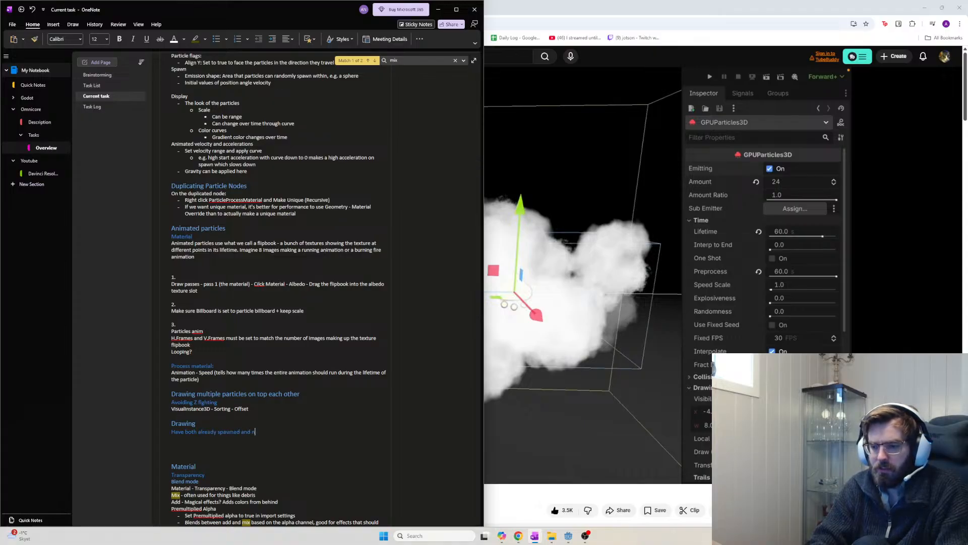
pyautogui.write('ew spawning ')
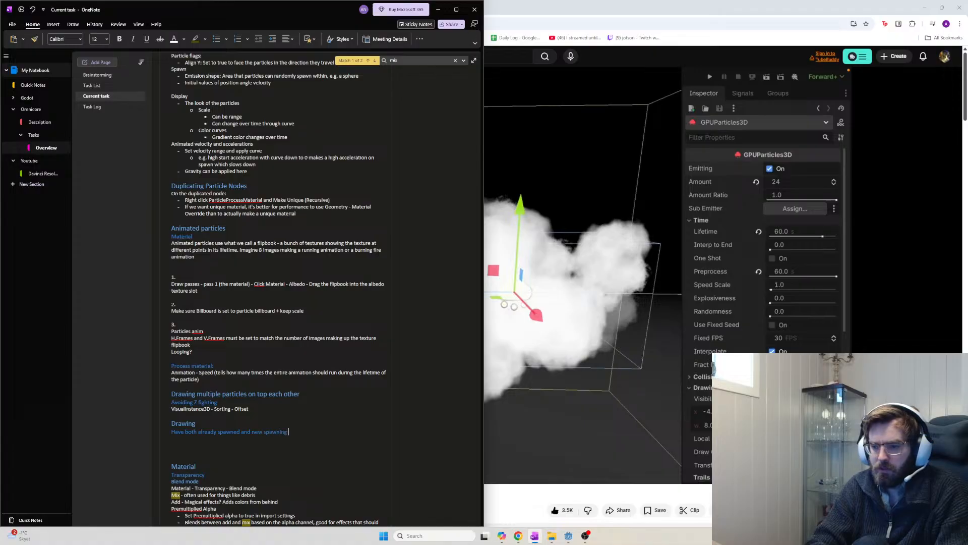
pyautogui.write('particles follow t')
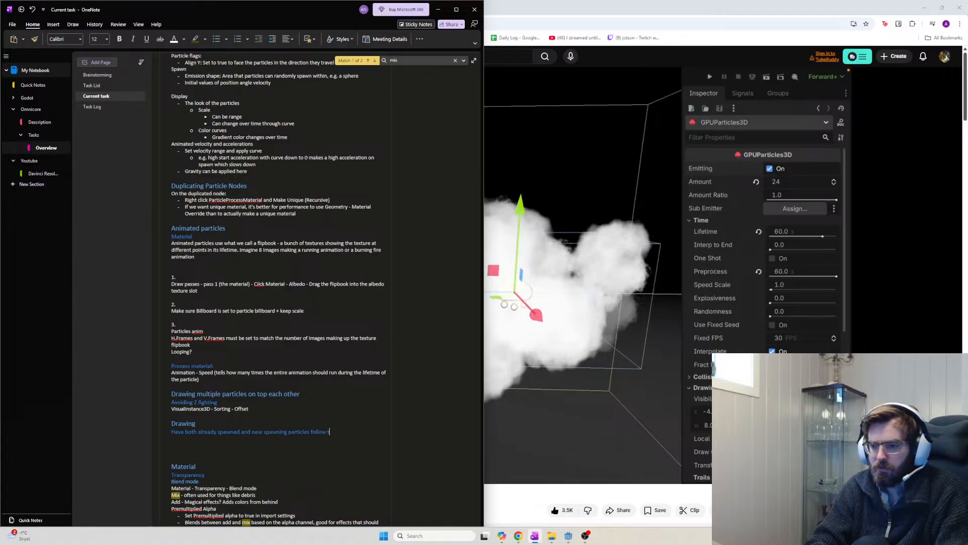
pyautogui.write('he par')
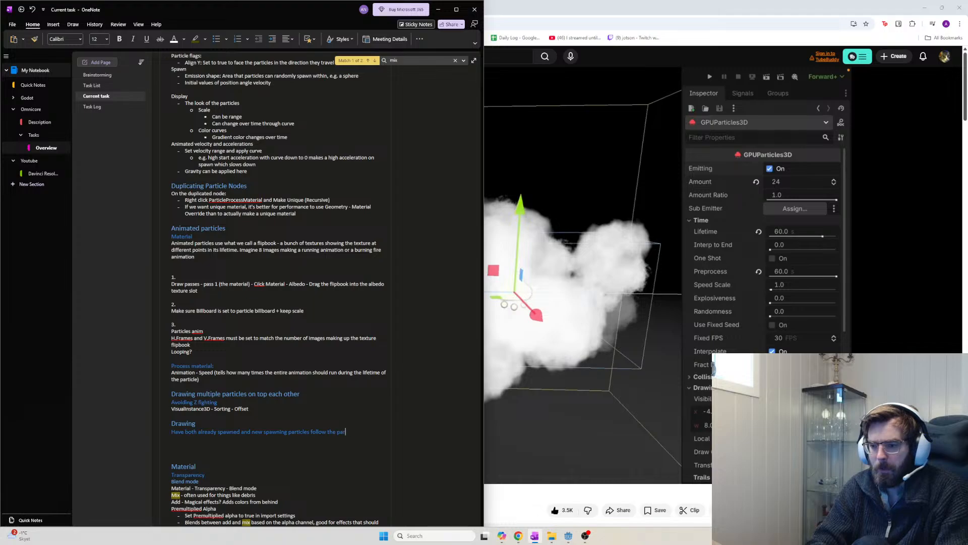
pyautogui.write('ents transform')
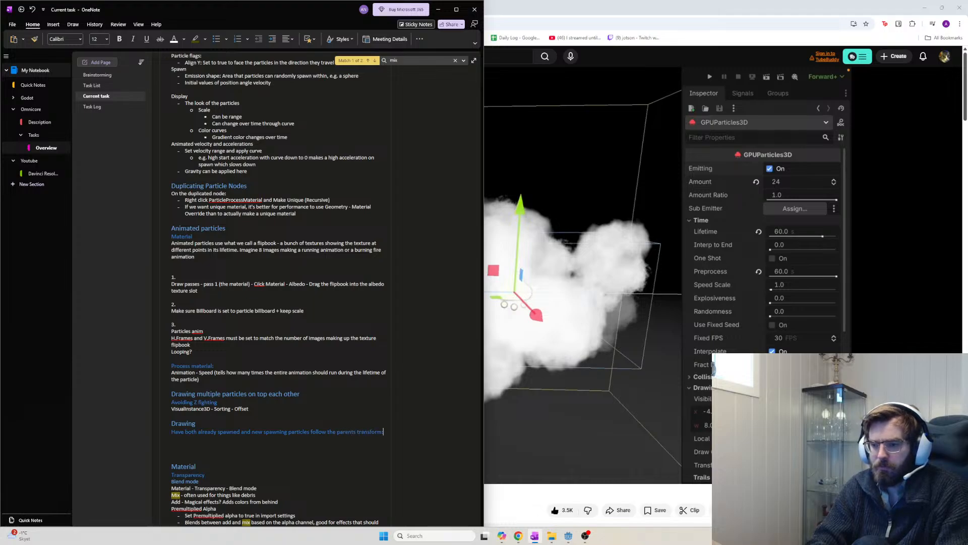
# Add the line 'GPUParticles3D Local Coords : True' and bring the tutorial video forward
pyautogui.press('Return')
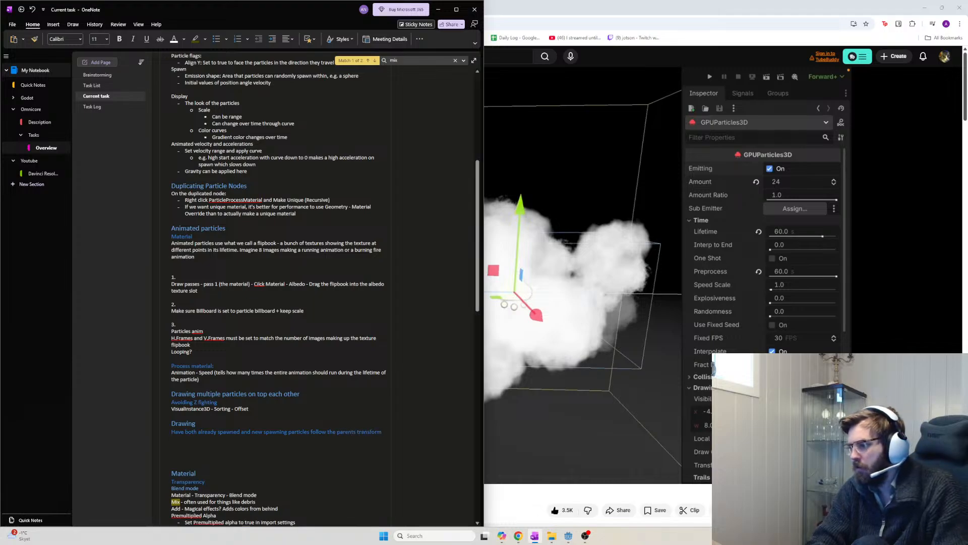
pyautogui.write('G')
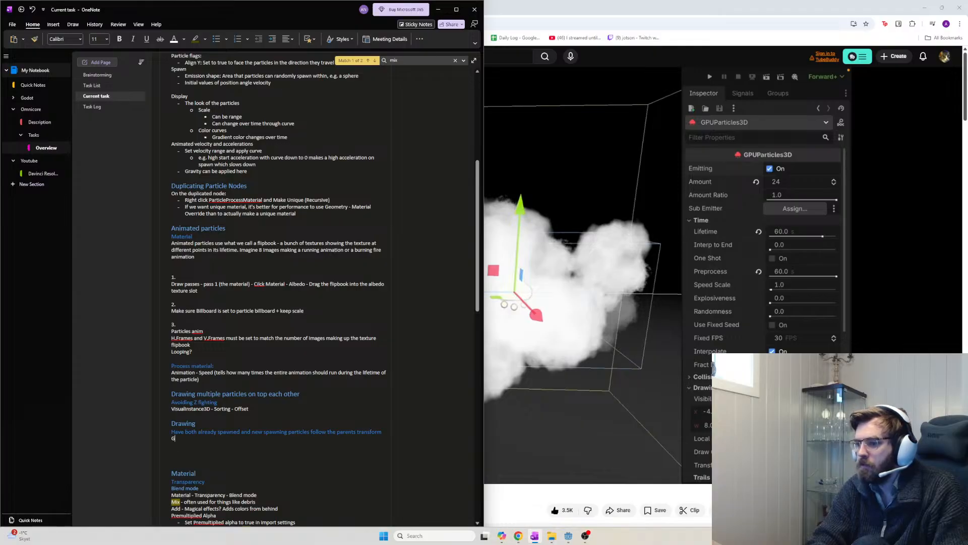
pyautogui.write('PUParticles3D - Drawing - Local C')
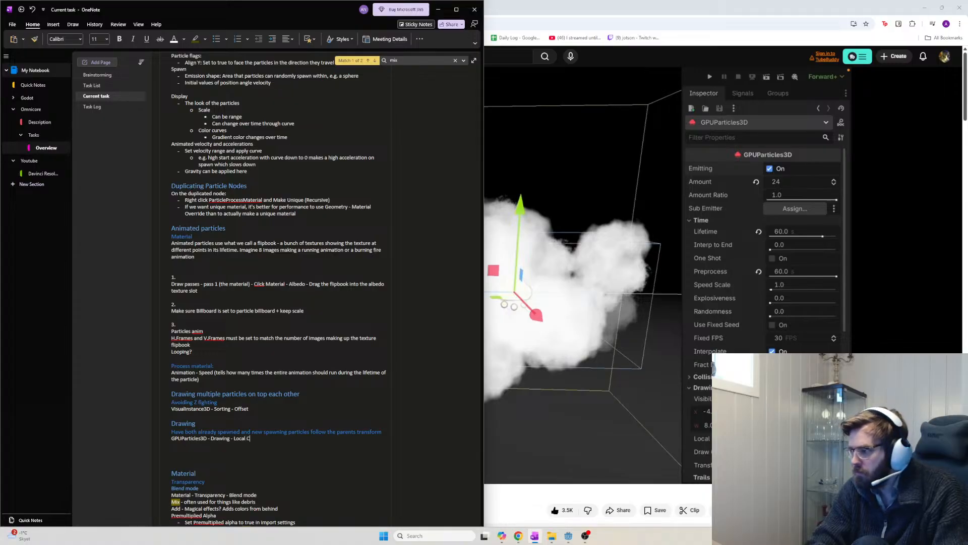
pyautogui.write('oor')
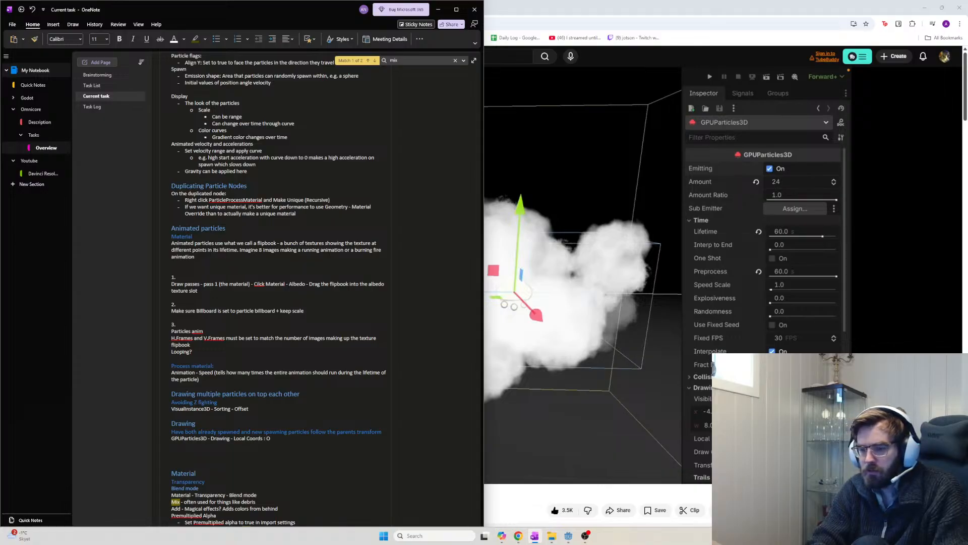
pyautogui.write('ds : True')
pyautogui.press('Return')
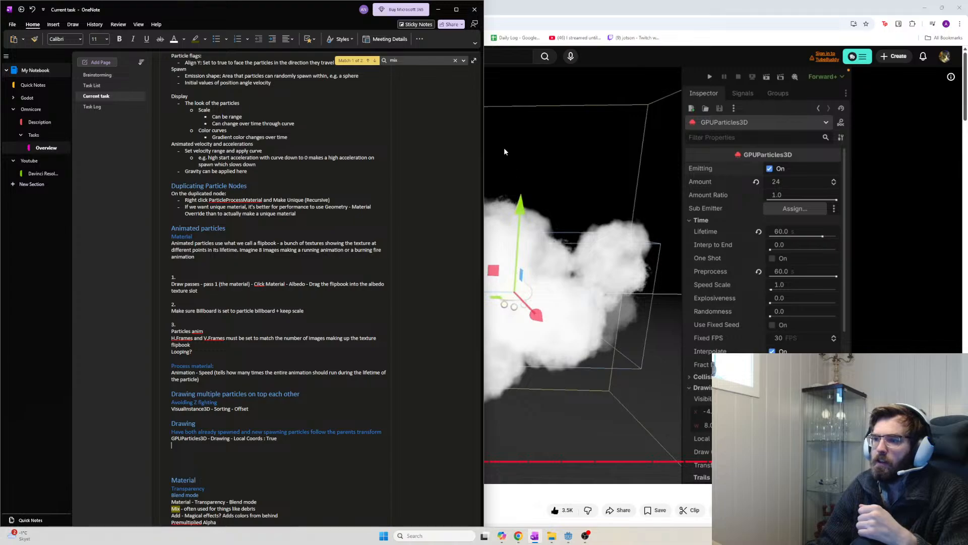
pyautogui.click(560, 5)
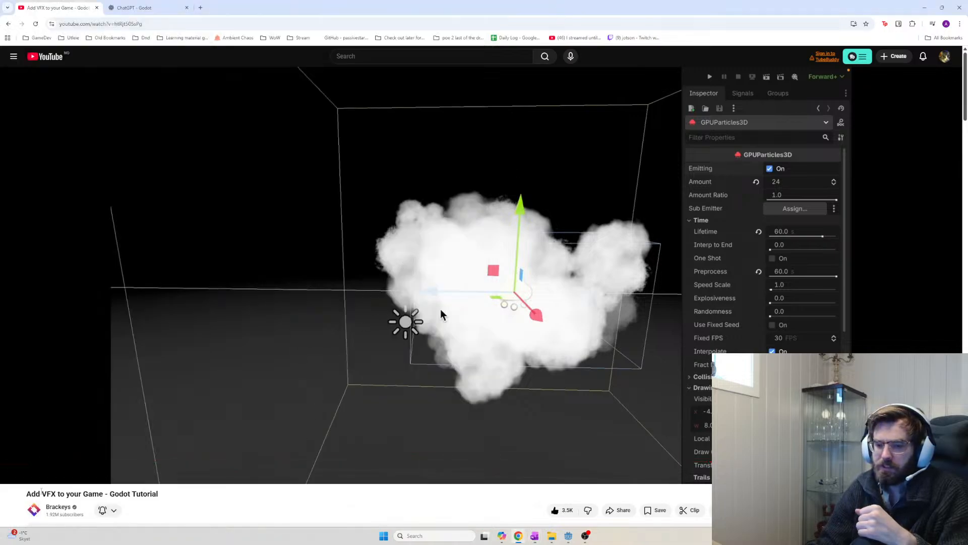
# Resume the Brackeys 'Add VFX to your Game' video and watch toward the rain particles section
pyautogui.moveTo(46, 494); pyautogui.dragTo(137, 494)
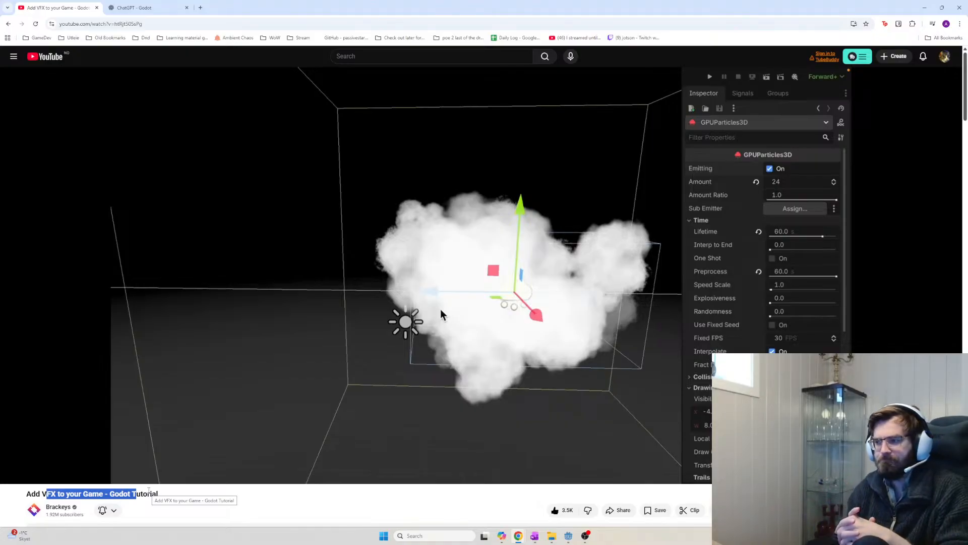
pyautogui.moveTo(69, 471)
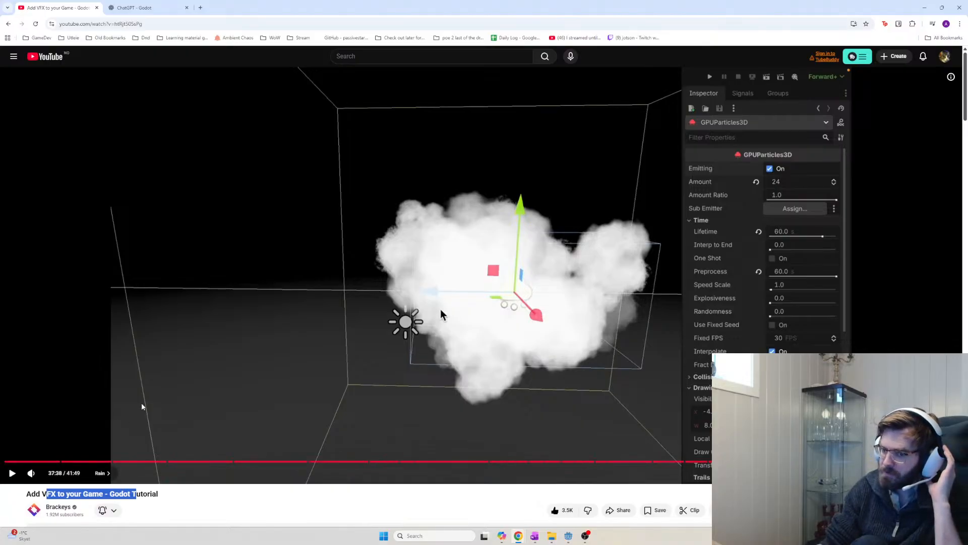
pyautogui.click(279, 369)
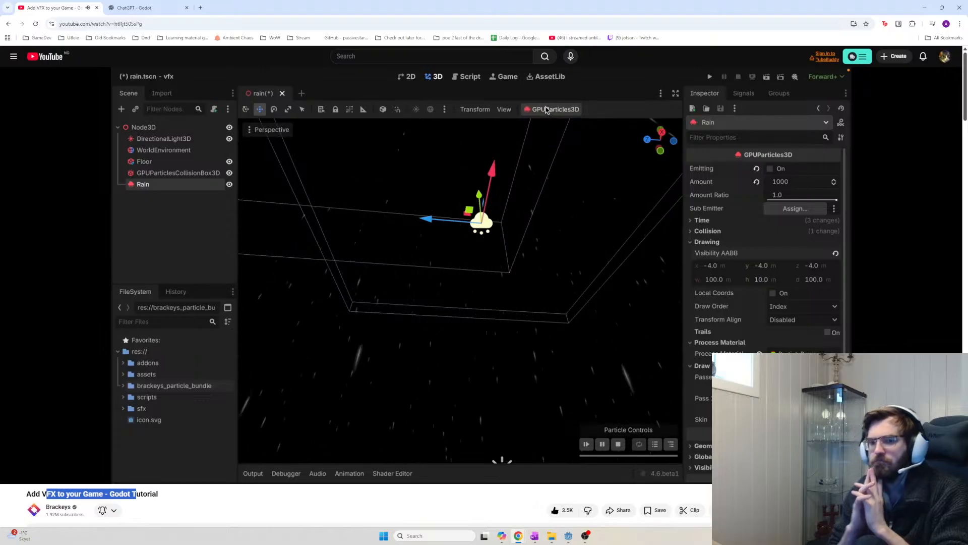
# Watch the Impacts sub-emitter setup, pause at 39:53, and switch to the OneNote notes
pyautogui.click(410, 349)
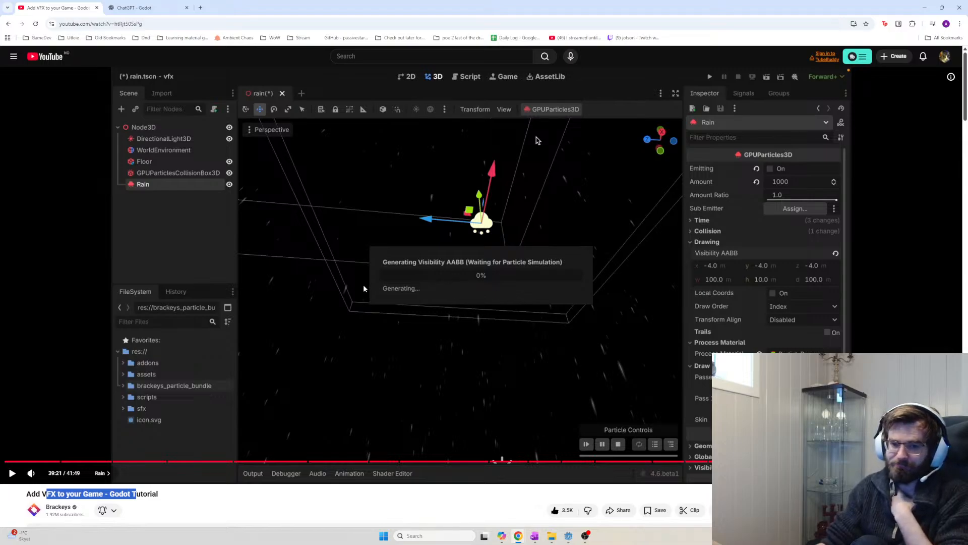
pyautogui.click(795, 247)
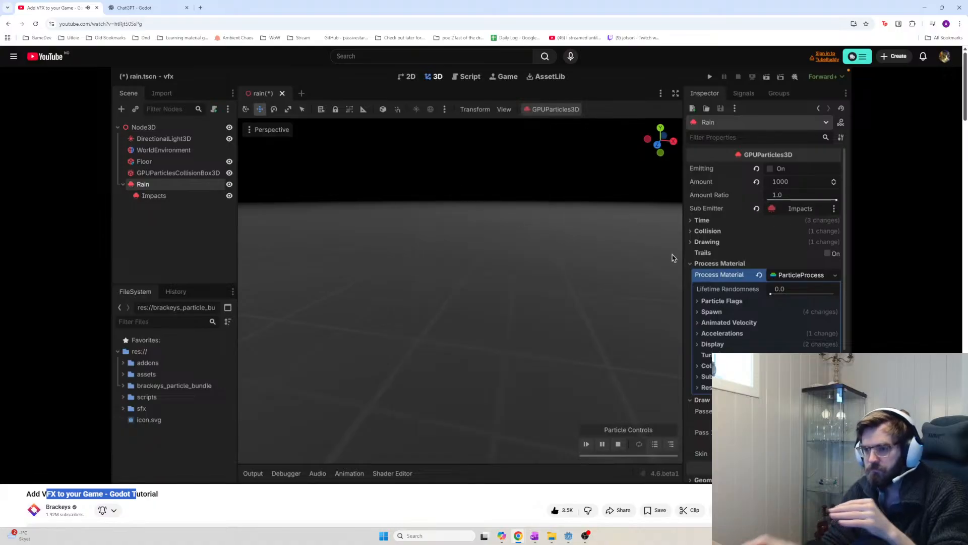
pyautogui.click(568, 222)
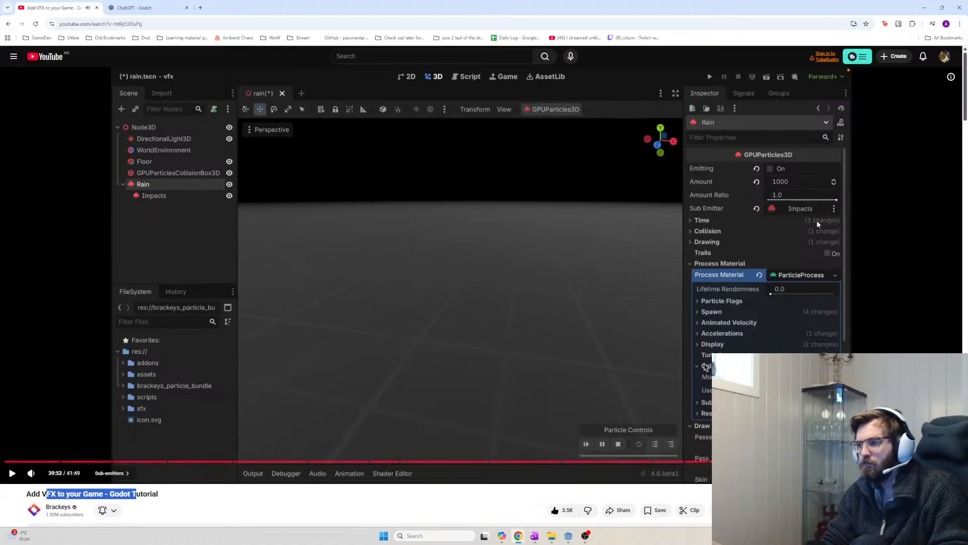
pyautogui.hotkey('alt', 'Tab')
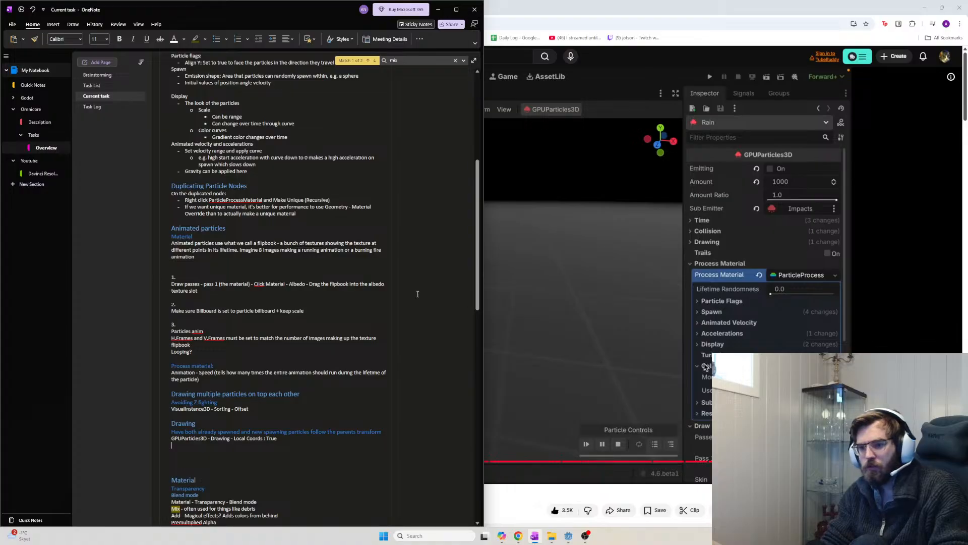
# Add 'Sub Emitter: Allocate another particle effect here' with a sub-bullet 'can be triggered on events such as'
pyautogui.scroll(10, 274, 226)
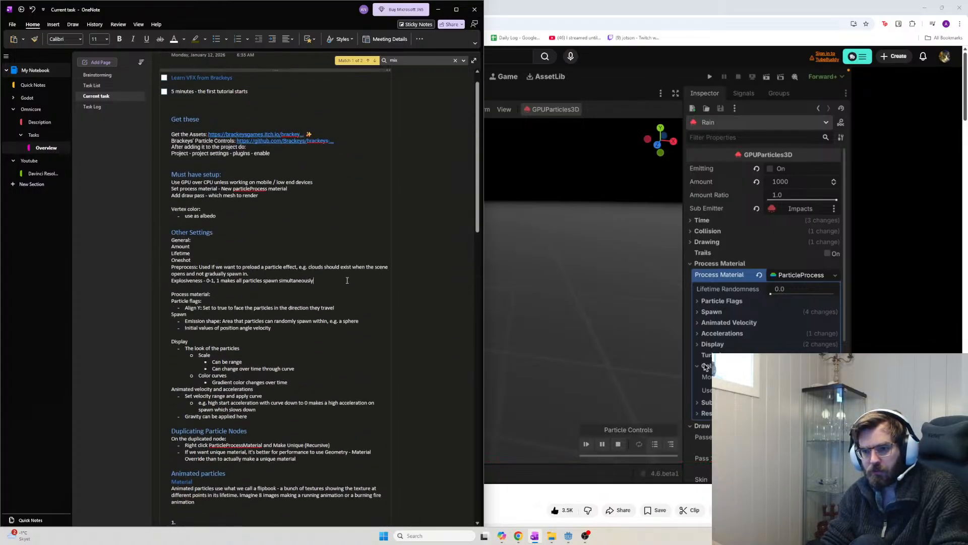
pyautogui.press('Return')
pyautogui.write('S')
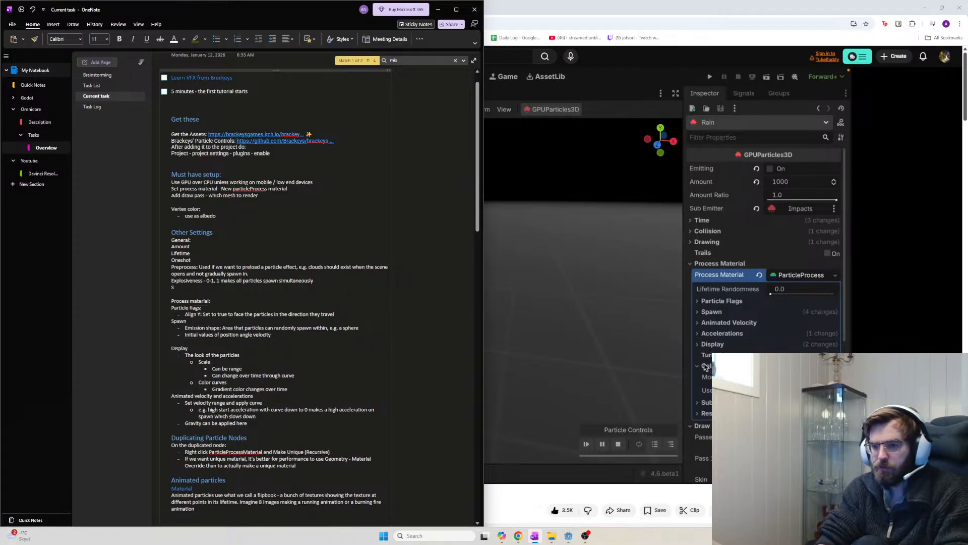
pyautogui.write('ubem')
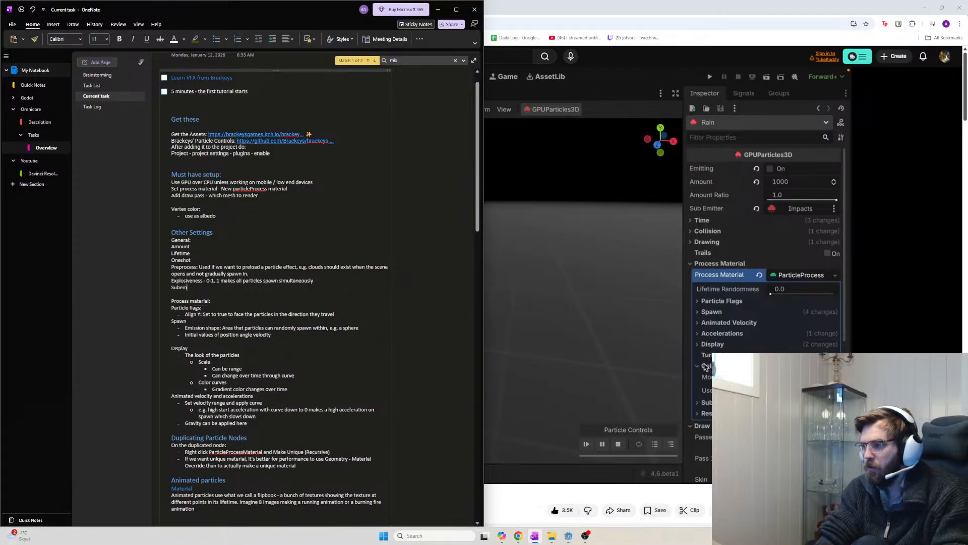
pyautogui.press('BackSpace')
pyautogui.press('BackSpace')
pyautogui.press('BackSpace')
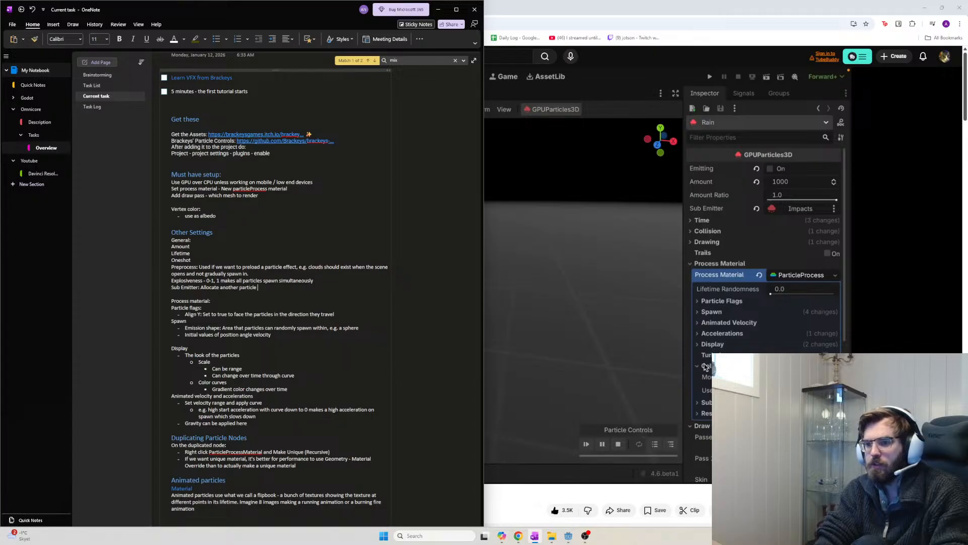
pyautogui.write('ct he')
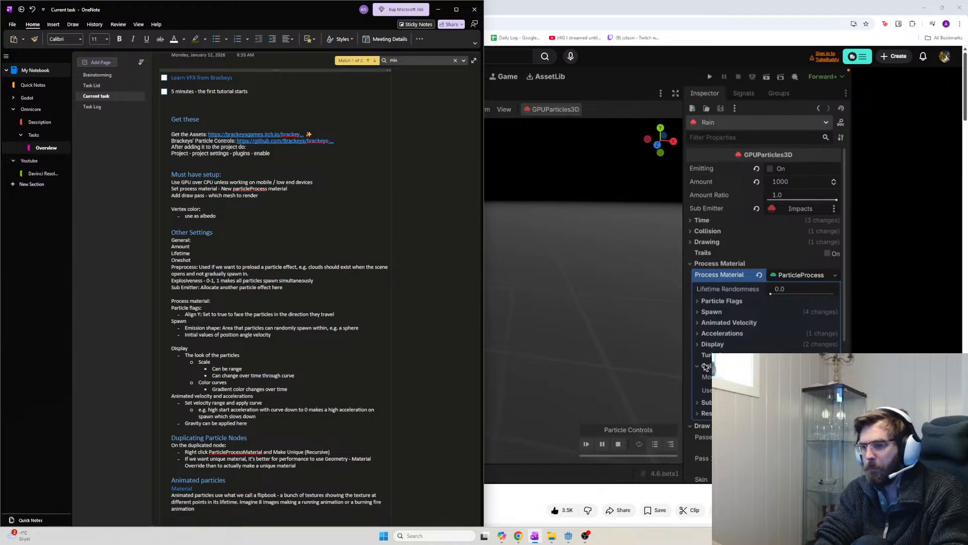
pyautogui.write('re')
pyautogui.press('Return')
pyautogui.write('- c')
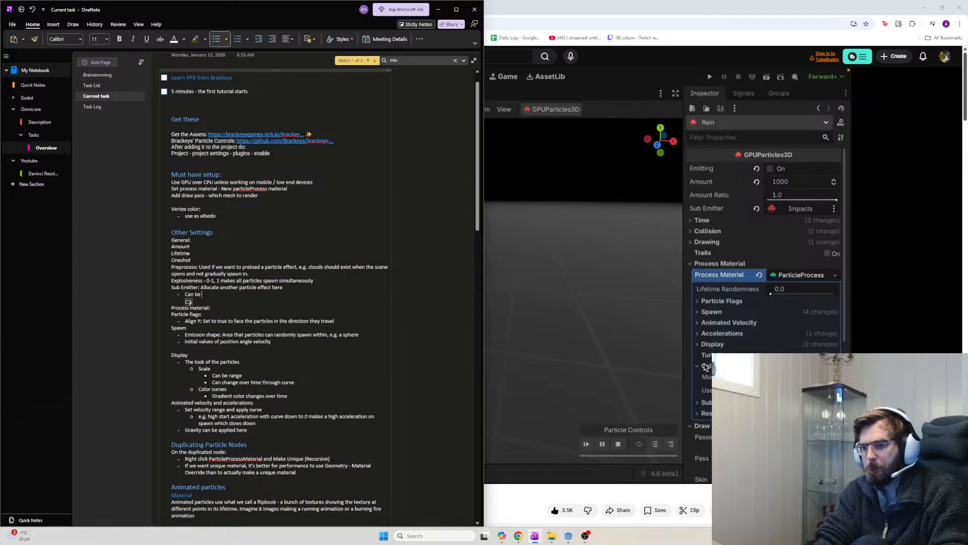
pyautogui.write('an be triggered')
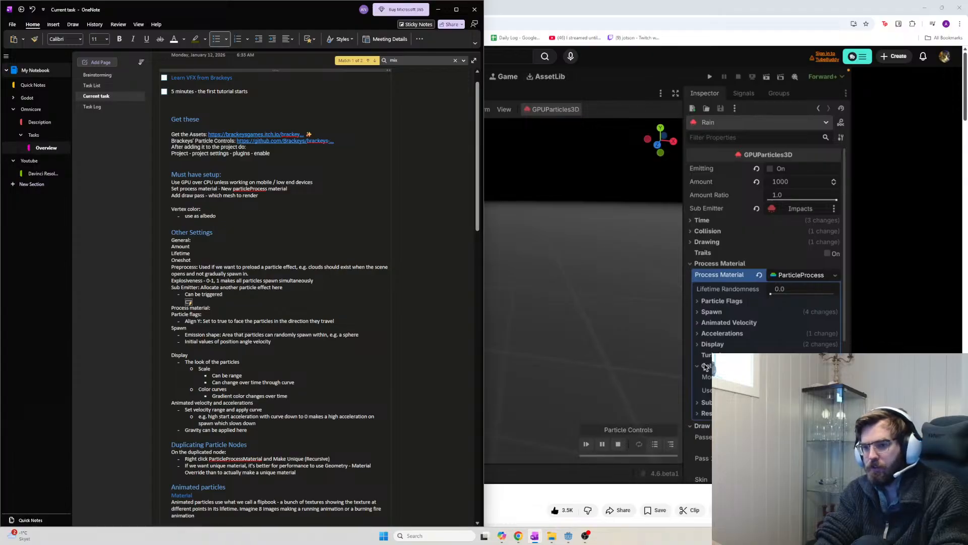
pyautogui.write(' on events such as collision')
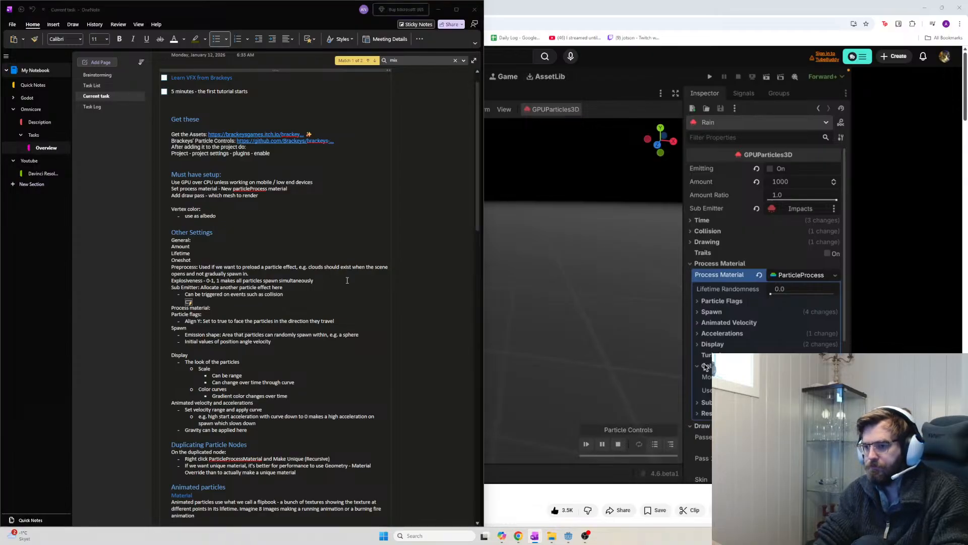
# Play a few more seconds of the sub-emitters part, pause, and start a deeper sub-bullet in OneNote
pyautogui.click(533, 227)
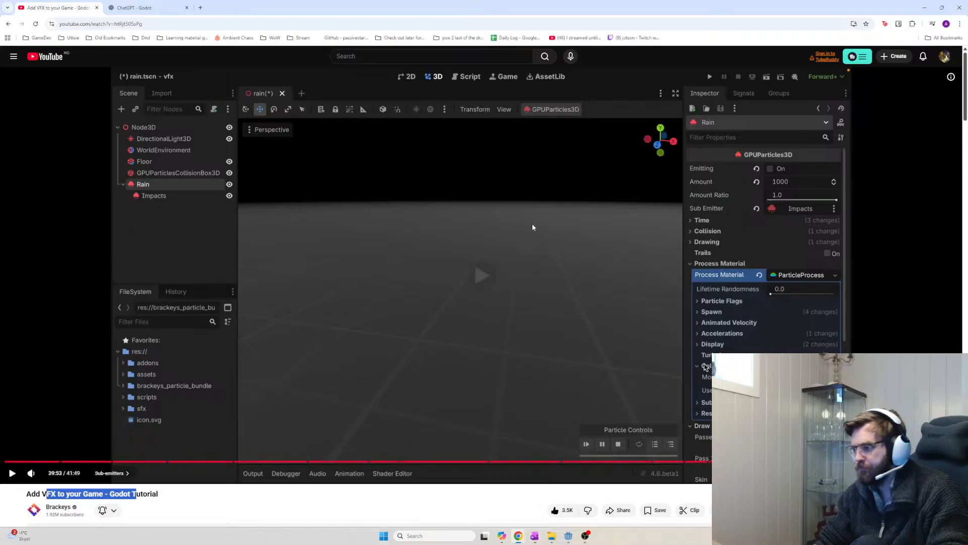
pyautogui.click(533, 227)
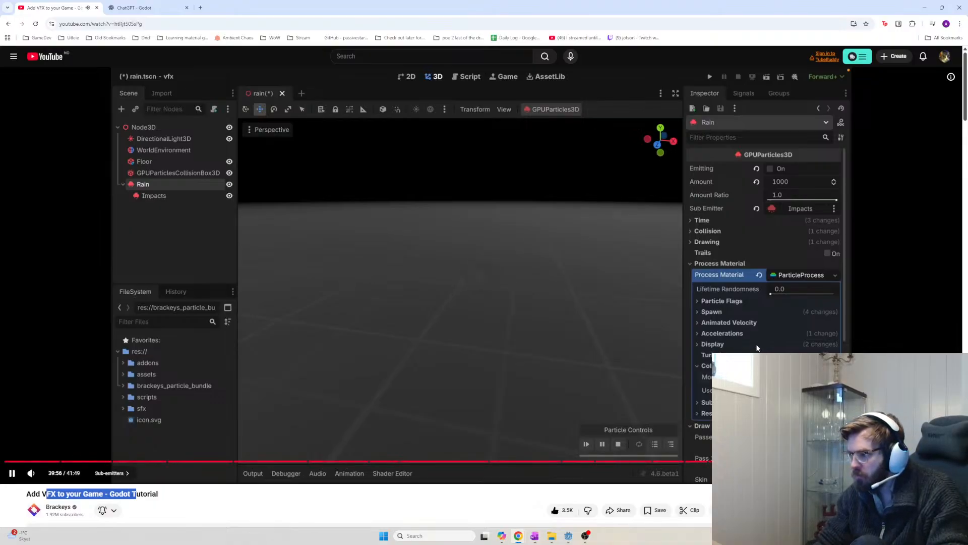
pyautogui.click(756, 348)
pyautogui.hotkey('alt', 'Tab')
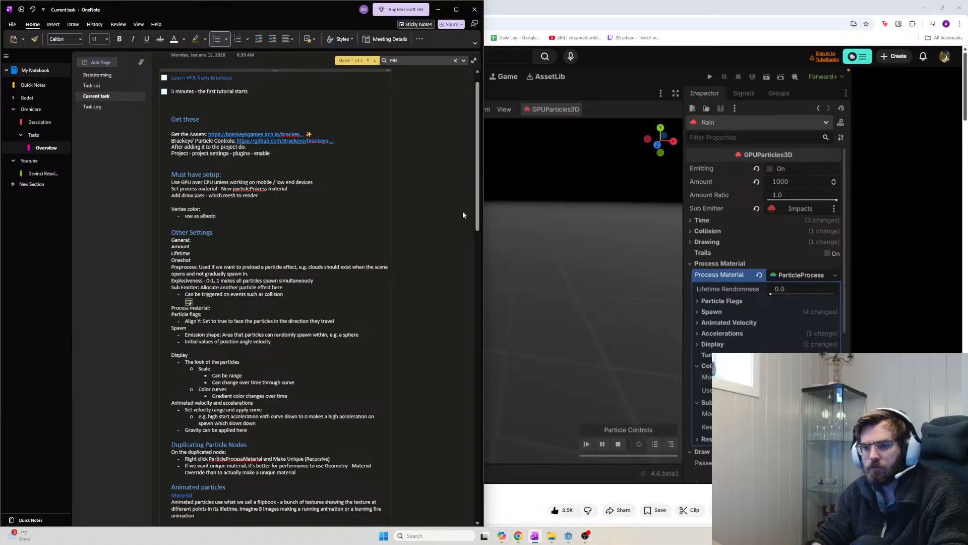
pyautogui.press('Return')
pyautogui.press('Tab')
# Type the raindrop example: collision hide on contact plus sub emitter on collision
pyautogui.write('e.g.')
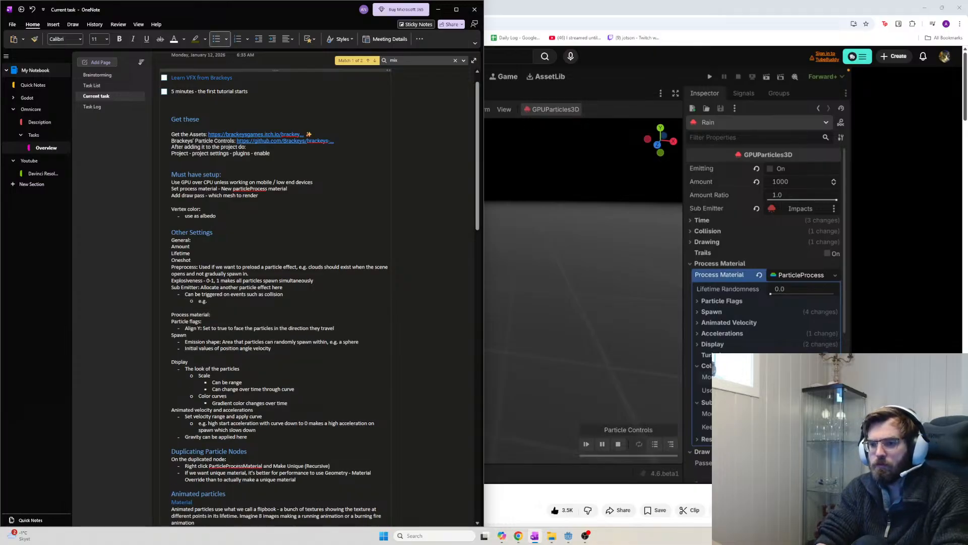
pyautogui.write(' rain')
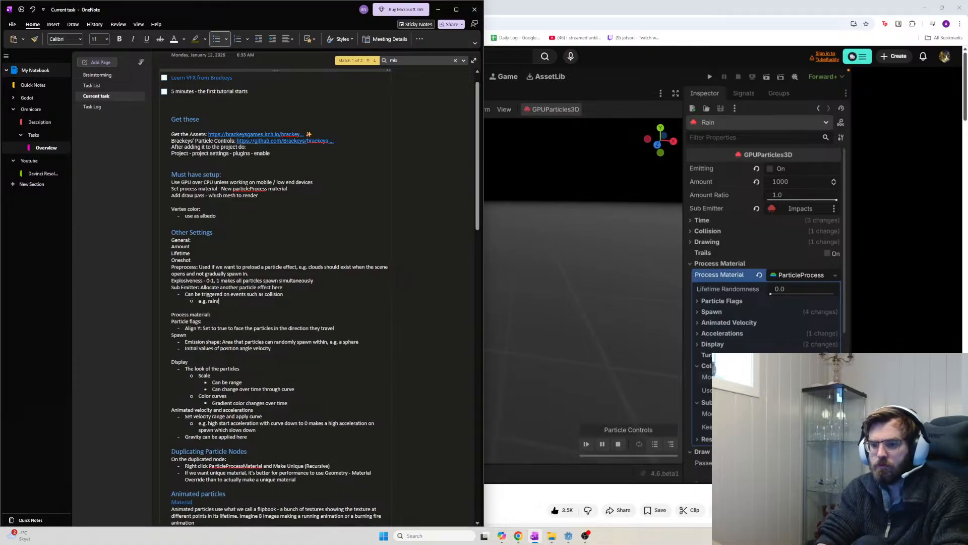
pyautogui.write('drops')
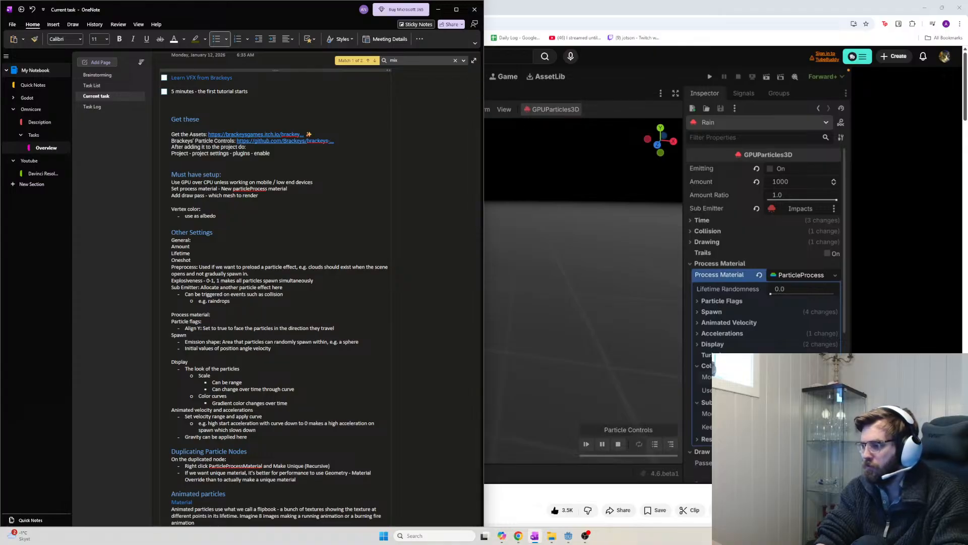
pyautogui.write(' would do processmaterial -')
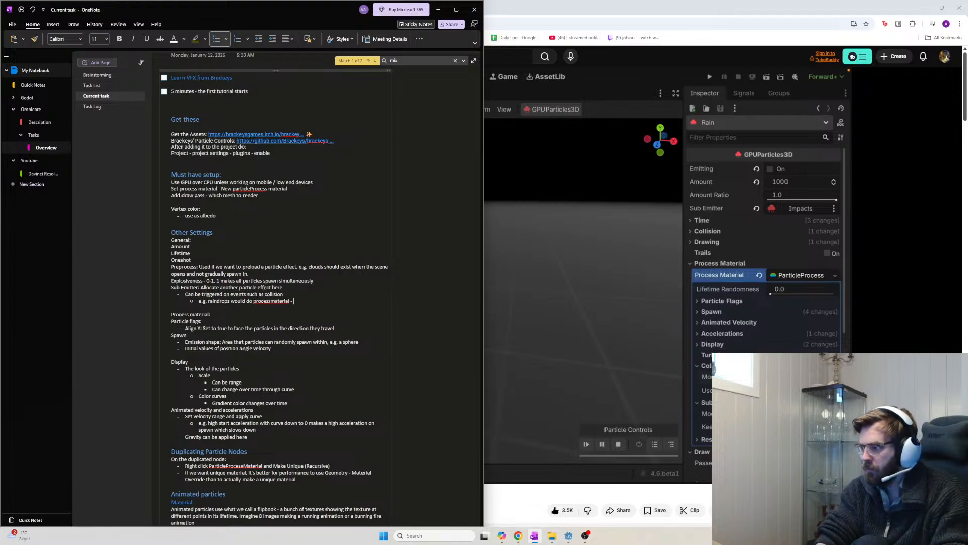
pyautogui.write('llision -')
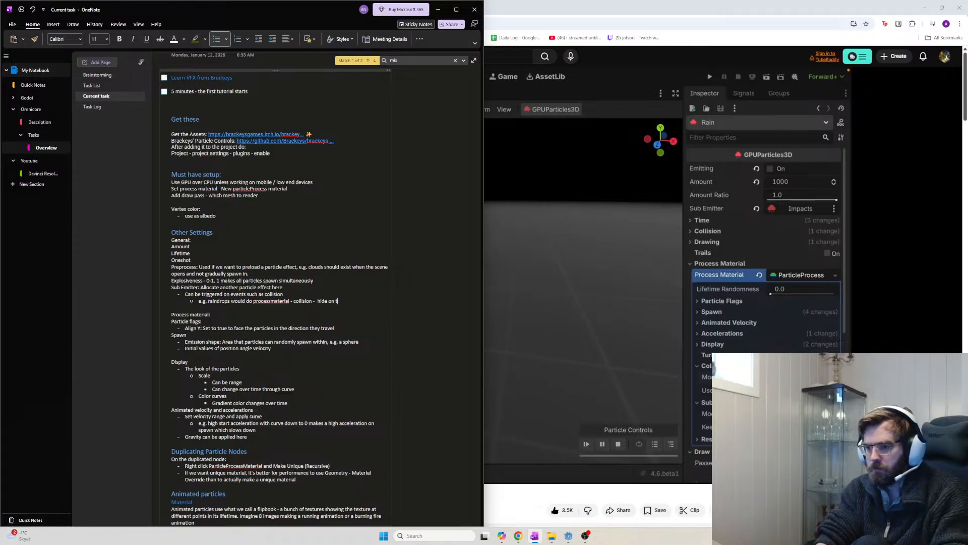
pyautogui.write('  hide on contact +')
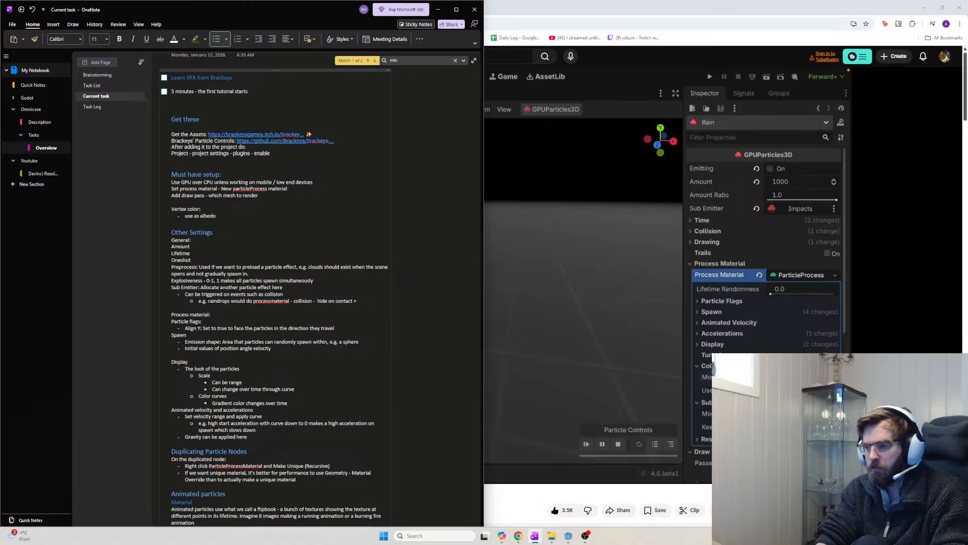
pyautogui.write(' sub emitter -')
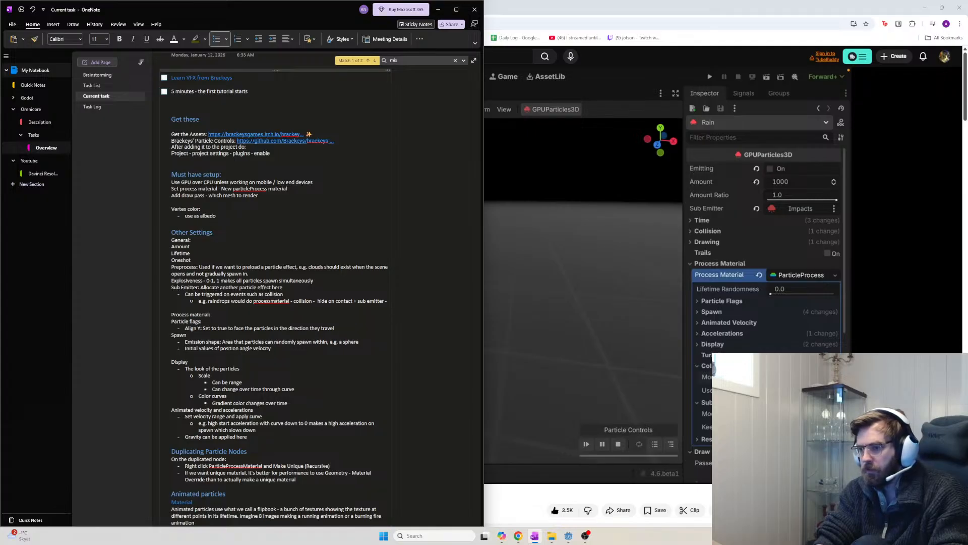
pyautogui.write('on coll')
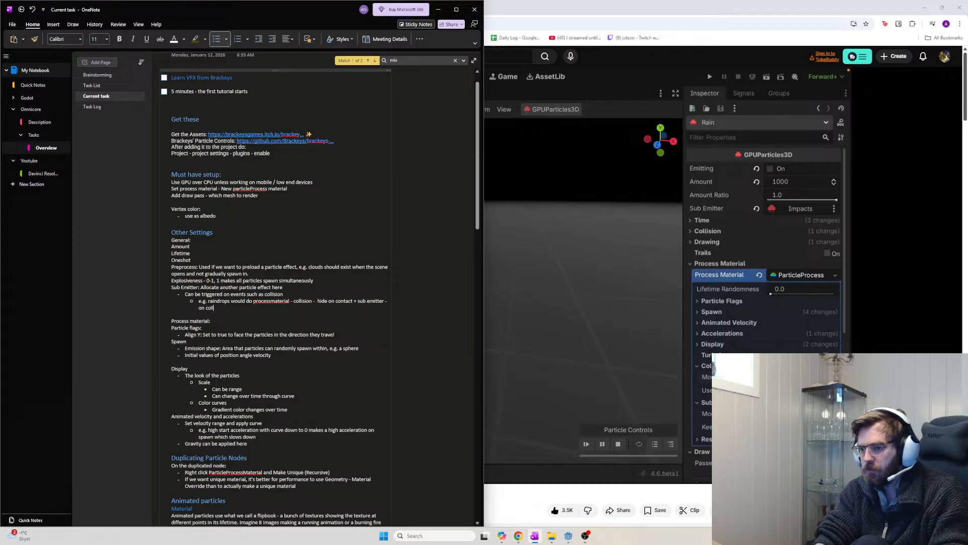
pyautogui.write('is')
pyautogui.press('BackSpace')
pyautogui.write('ision')
# Fix 'colls' to 'collision' and change 'on collision' to 'at collision - number of particles to spawn on collision'
pyautogui.click(629, 201)
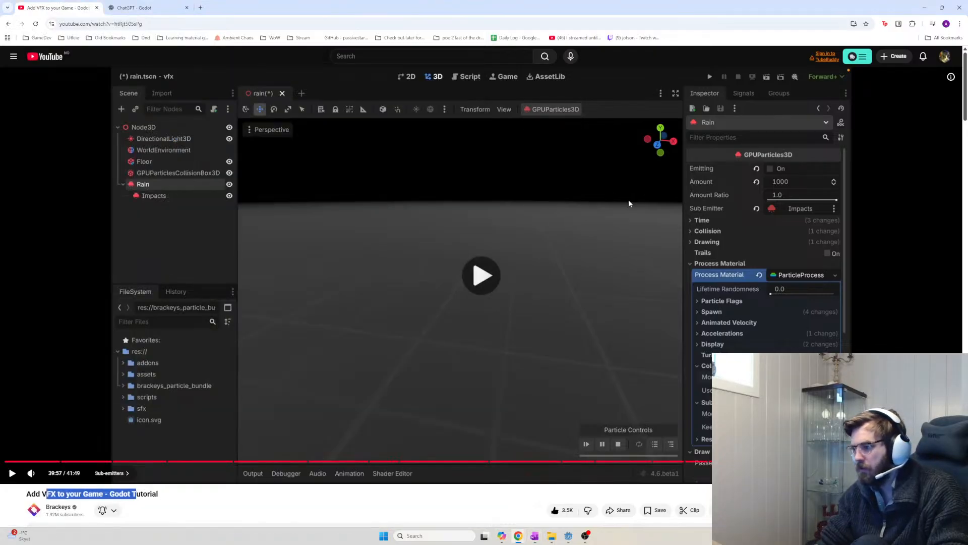
pyautogui.hotkey('alt', 'Tab')
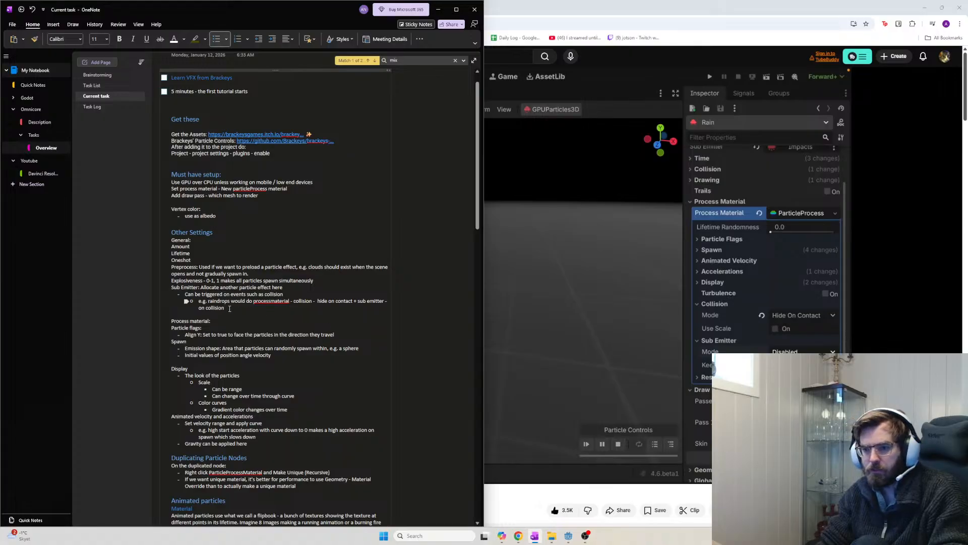
pyautogui.moveTo(230, 309); pyautogui.dragTo(198, 309)
pyautogui.write('at coll')
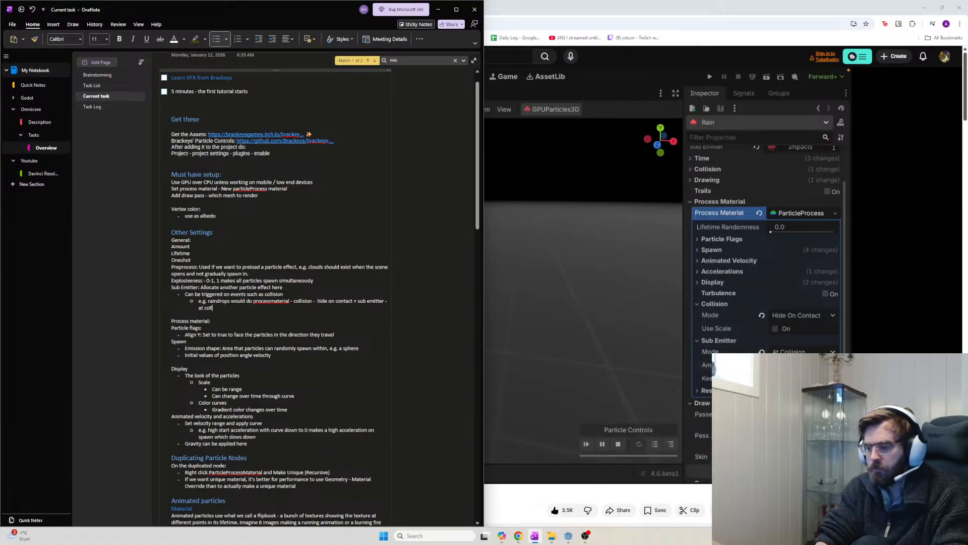
pyautogui.write('ision -')
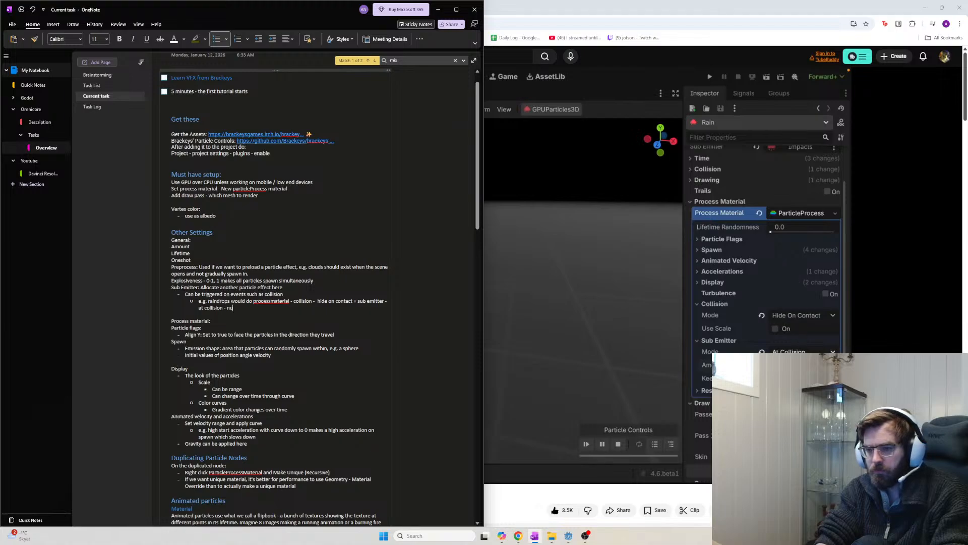
pyautogui.write('number of particles to spawn on')
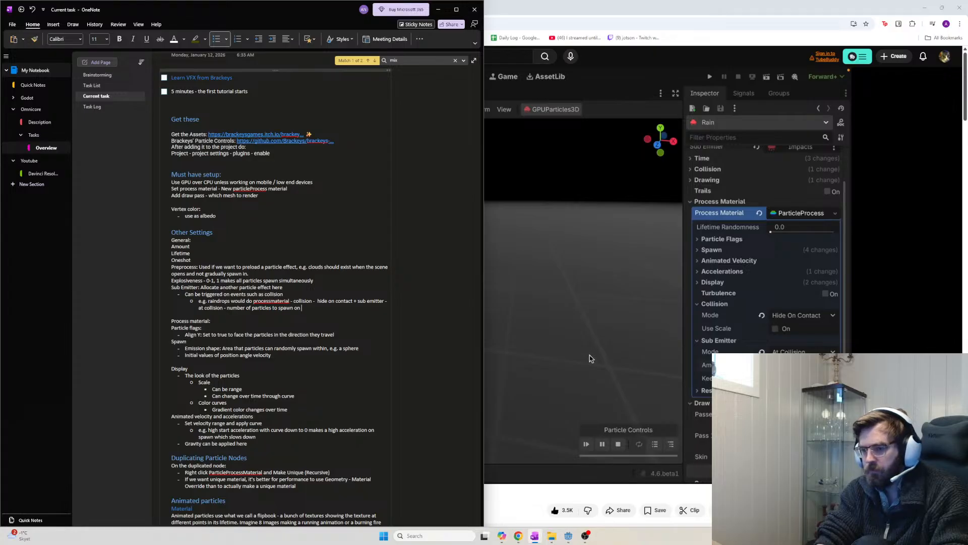
pyautogui.write(' collision')
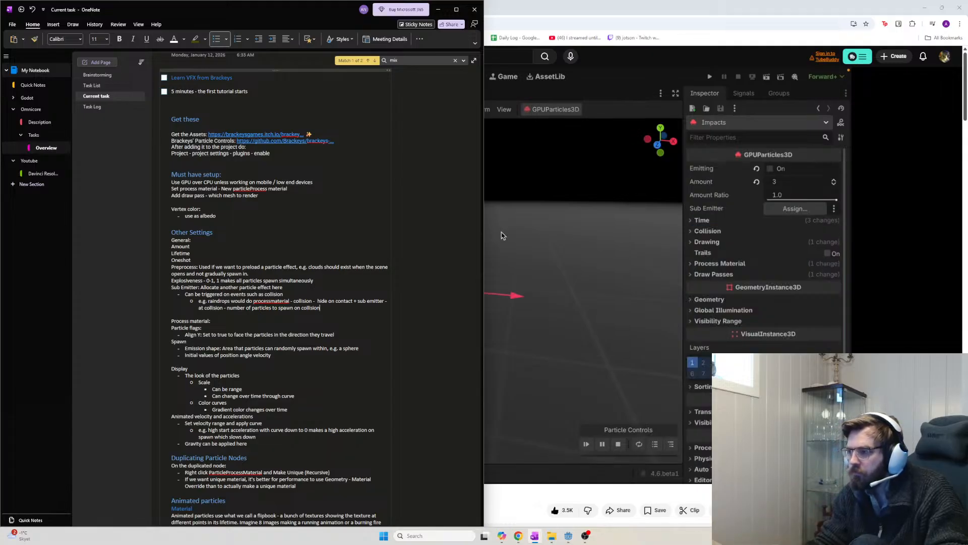
pyautogui.click(882, 226)
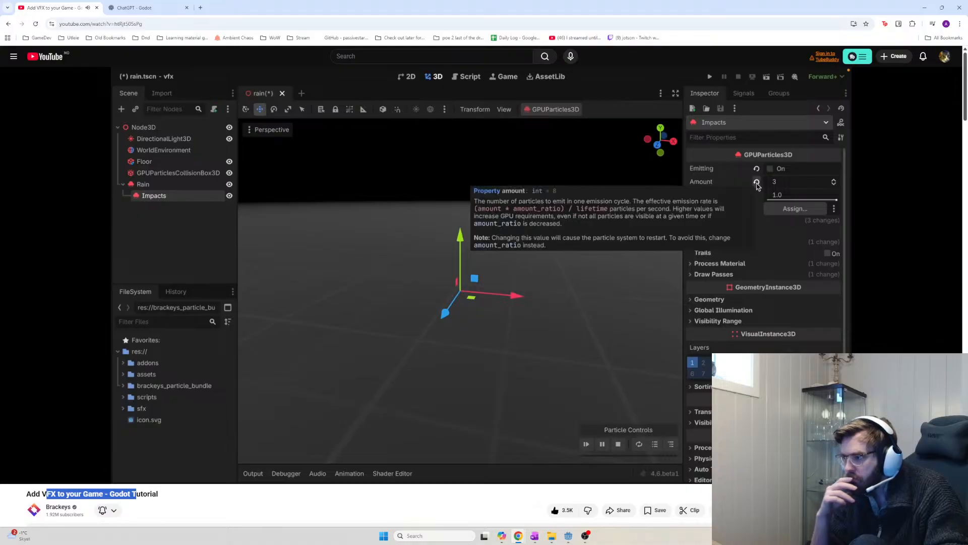
# Replace the particle-count description with 'maximum number of sub emitter particles existing at once'
pyautogui.click(741, 182)
pyautogui.hotkey('alt', 'Tab')
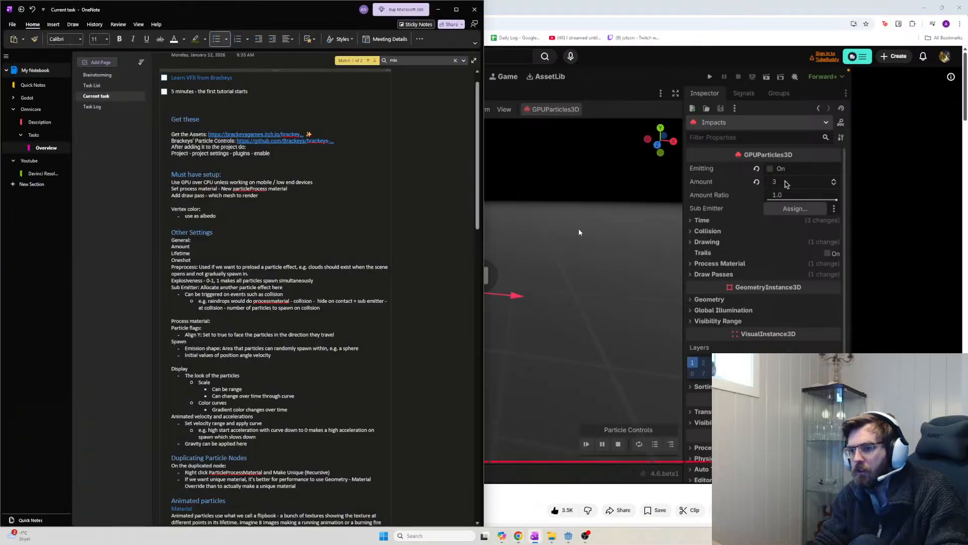
pyautogui.moveTo(321, 308); pyautogui.dragTo(226, 310)
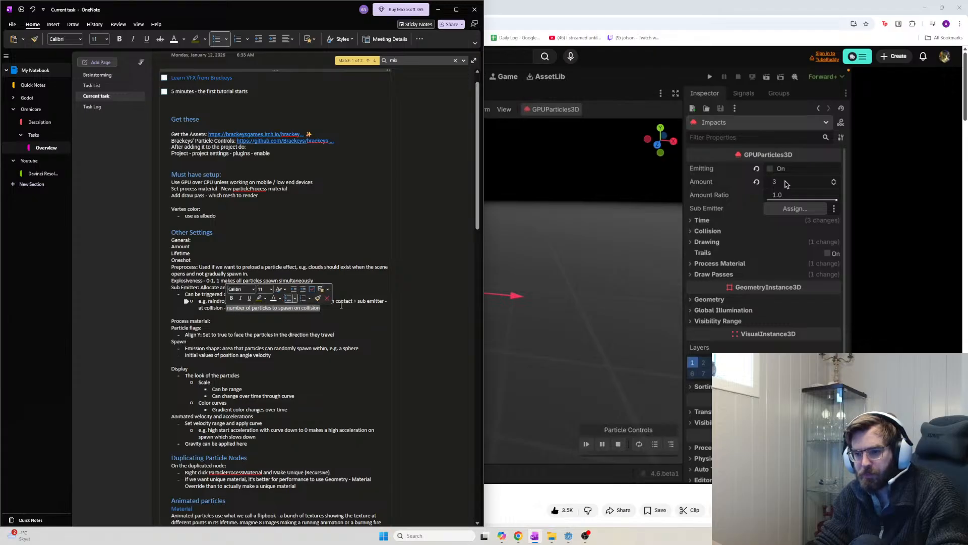
pyautogui.press('BackSpace')
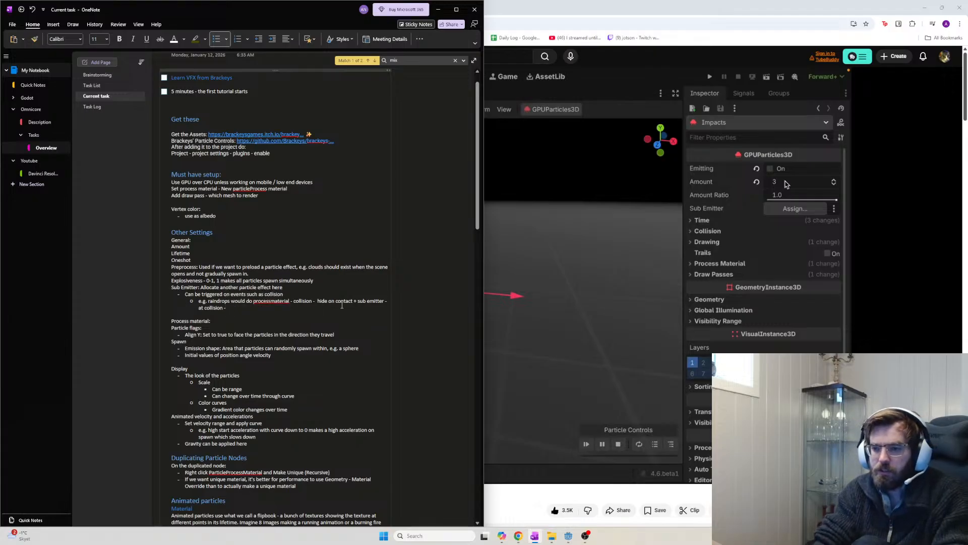
pyautogui.write('max')
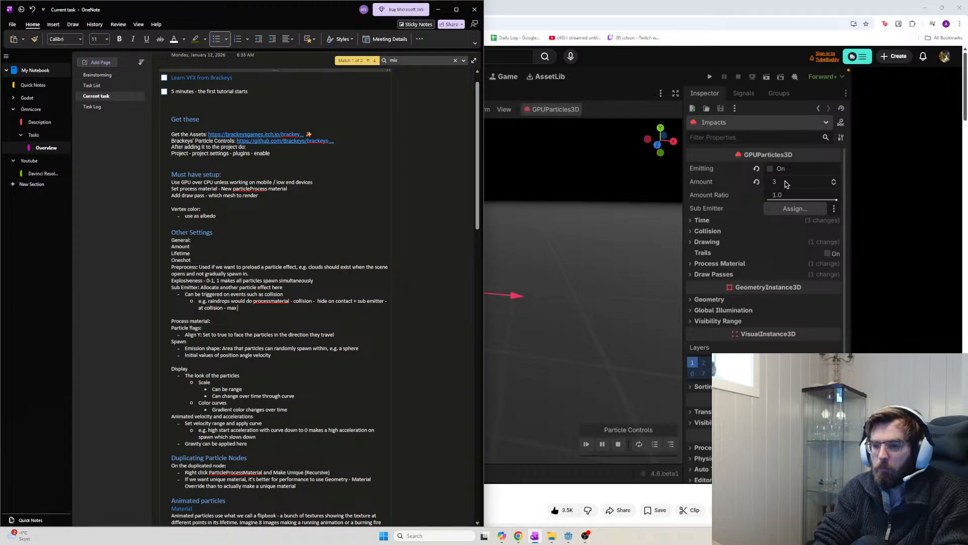
pyautogui.write('imum mumber of')
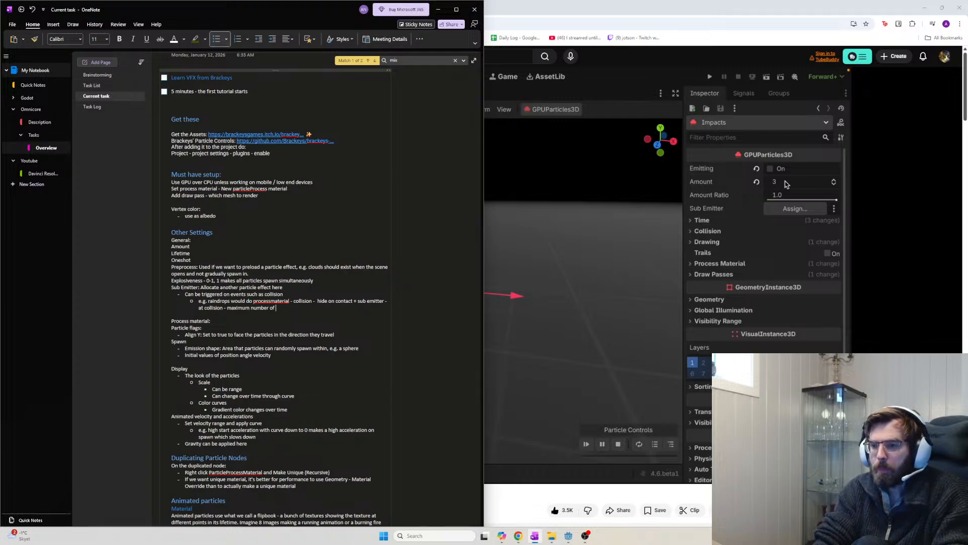
pyautogui.write(' sub emitter')
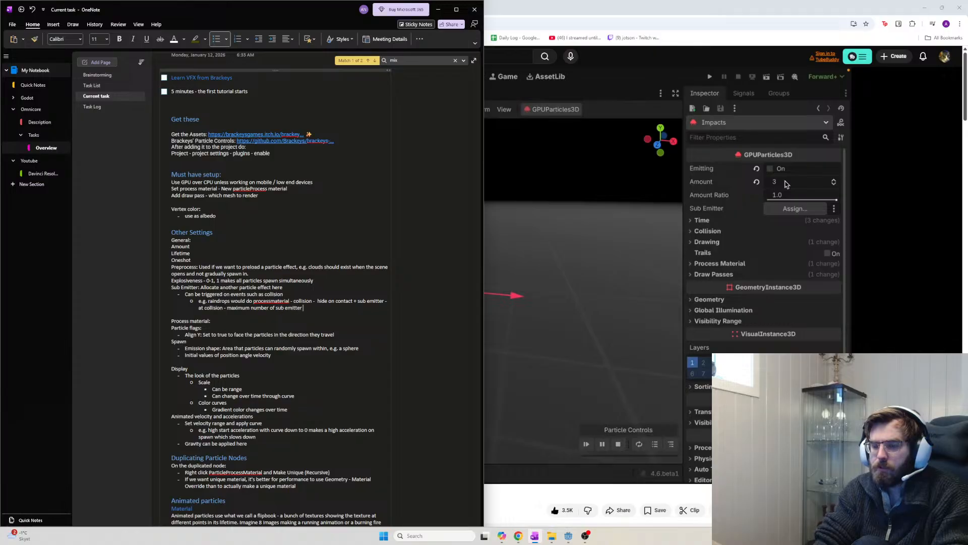
pyautogui.write(' particles')
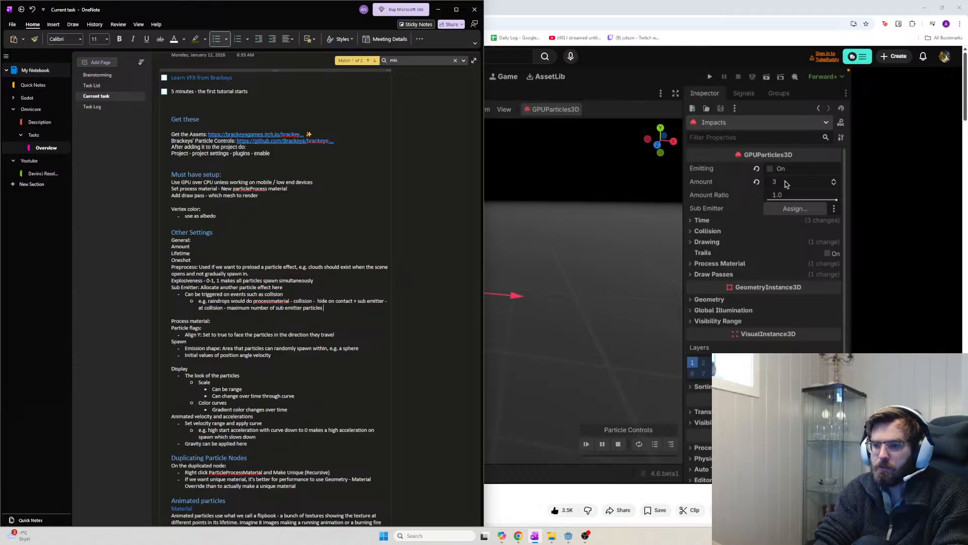
pyautogui.write(' existing at once')
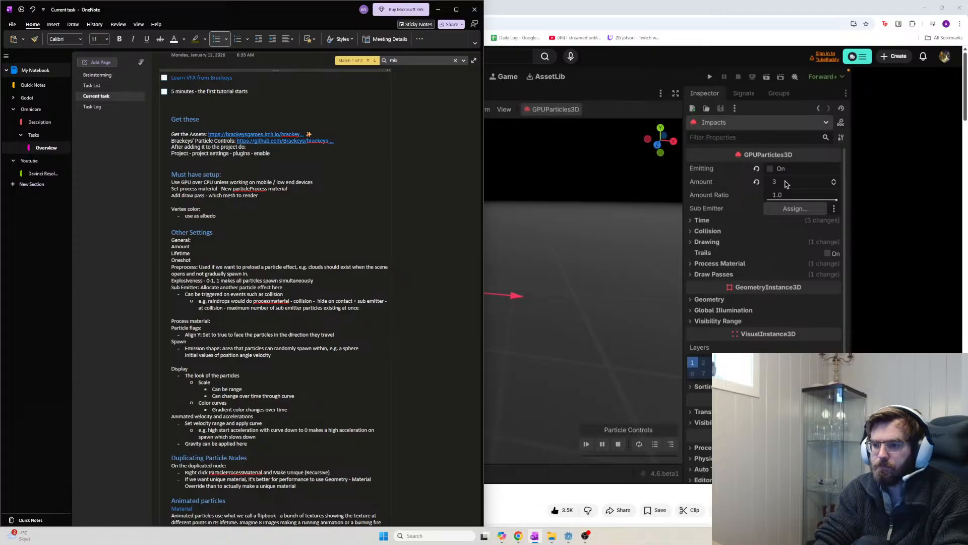
# Add a colon after 'processmaterial' and move the rest of the line onto a deeper indented line
pyautogui.click(225, 311)
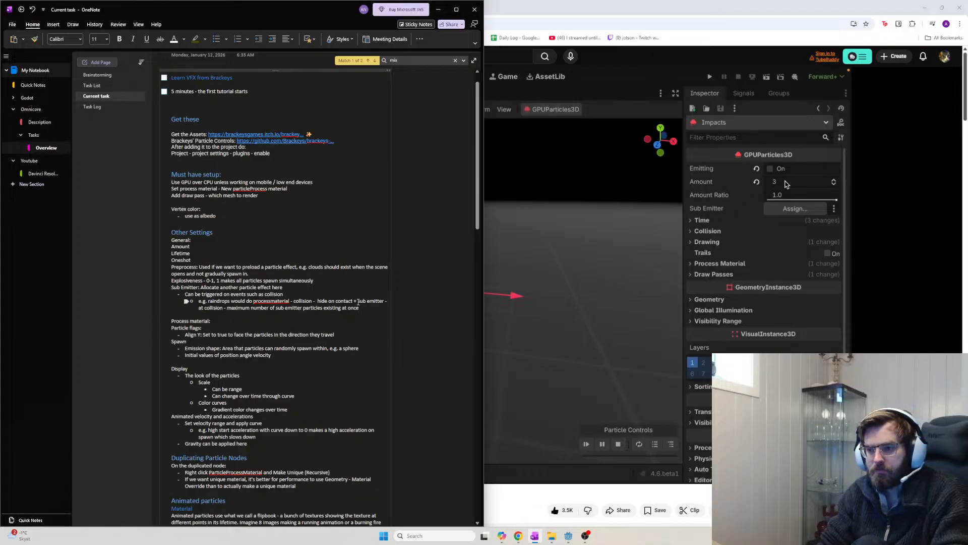
pyautogui.click(358, 302)
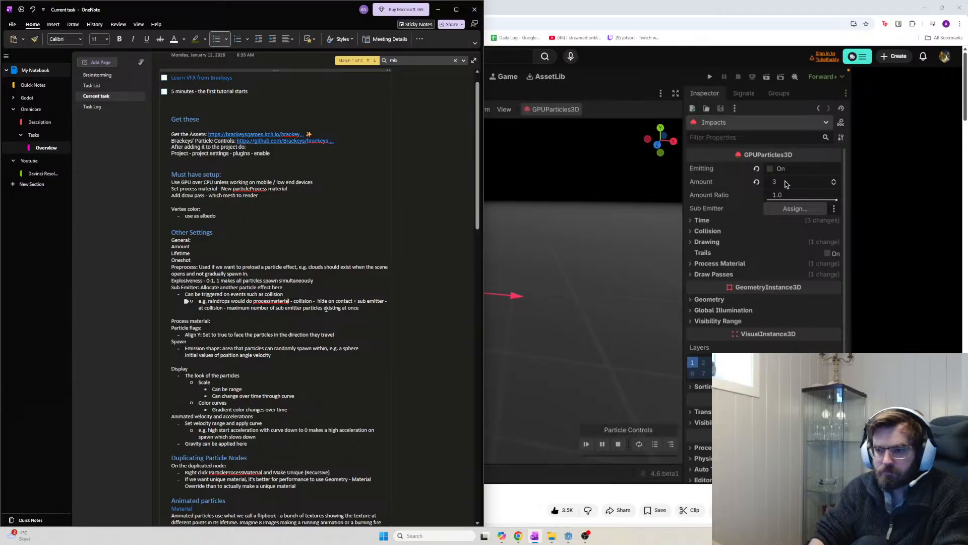
pyautogui.write(':')
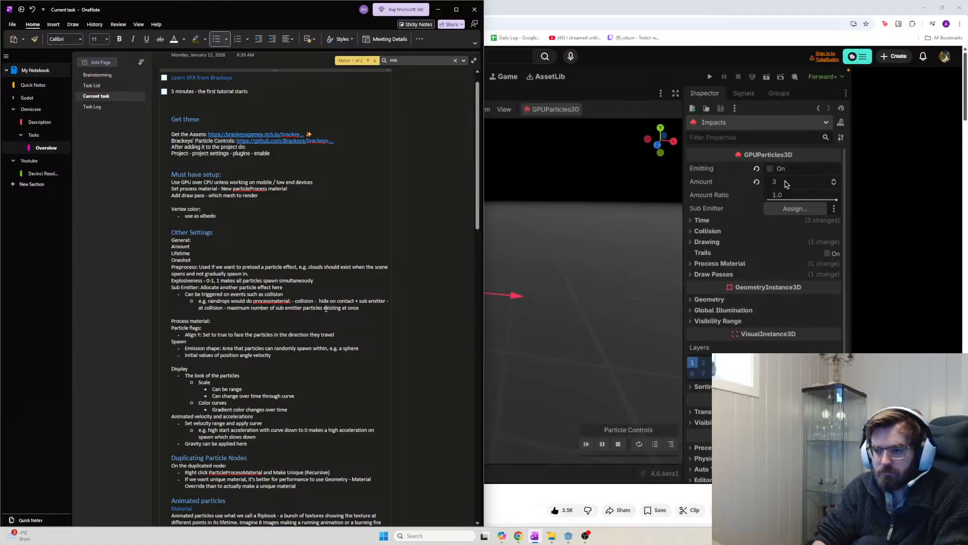
pyautogui.press('Return')
pyautogui.press('Tab')
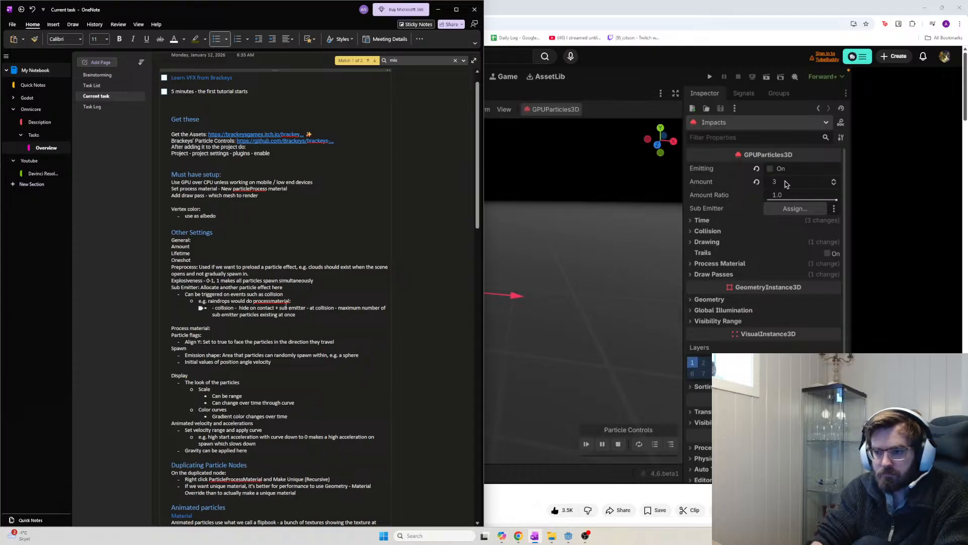
pyautogui.press('BackSpace')
pyautogui.press('BackSpace')
# Split 'collision - hide on contact' and 'sub emitter - at collision' into separate sub-bullets, removing the stray dash
pyautogui.press('Return')
pyautogui.press('Tab')
pyautogui.hotkey('shift', 'Tab')
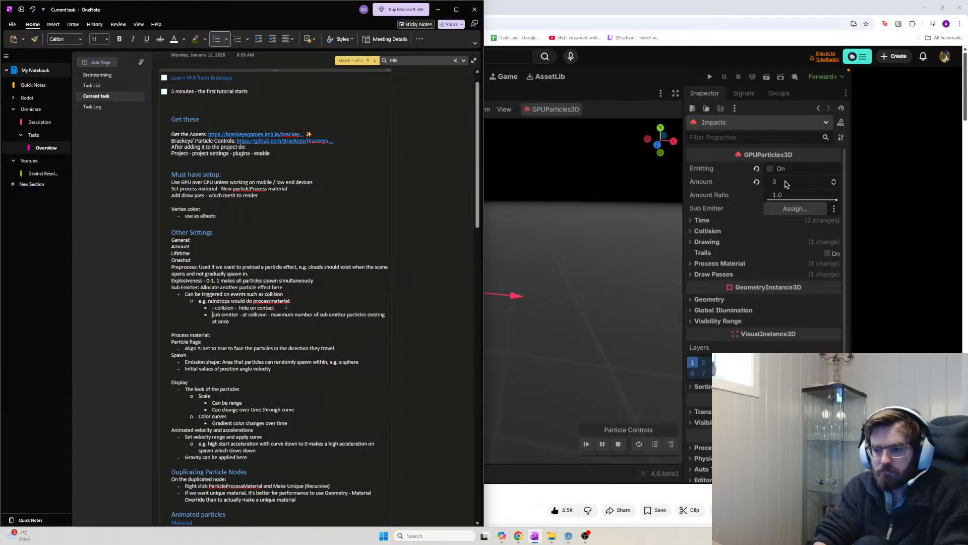
pyautogui.press('Up')
pyautogui.press('Delete')
pyautogui.press('Delete')
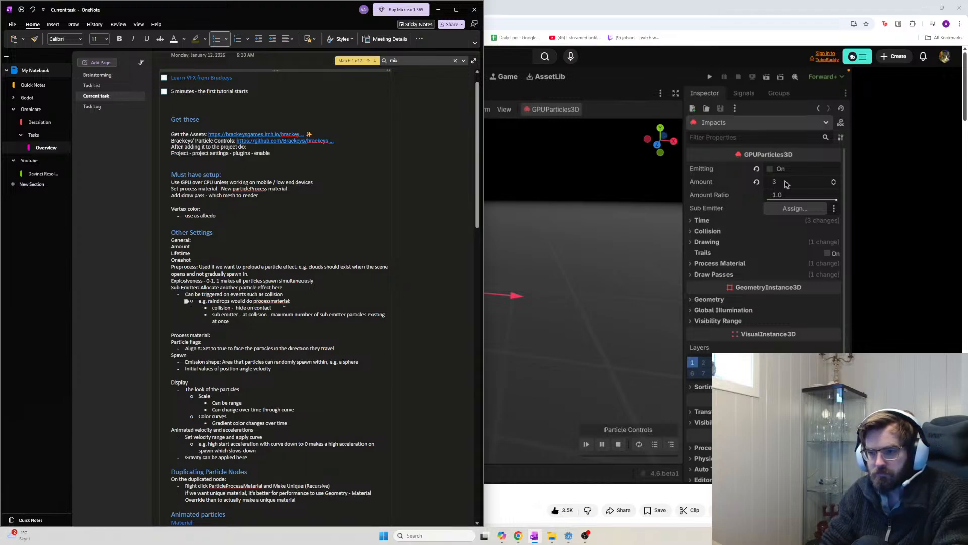
pyautogui.moveTo(298, 302); pyautogui.dragTo(246, 302)
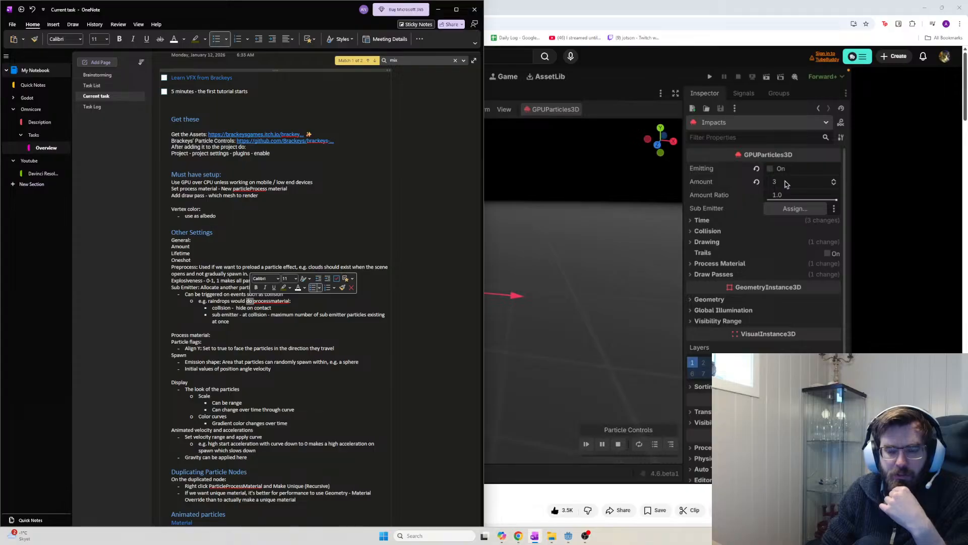
# Return to the Brackeys tutorial and resume playback to 40:28, where the Impacts Amount is 5000
pyautogui.click(787, 184)
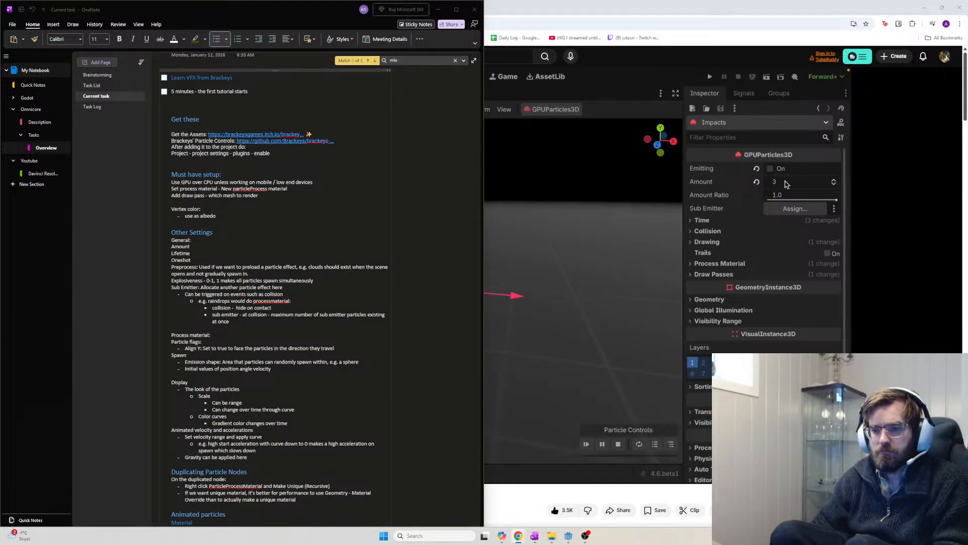
pyautogui.click(607, 337)
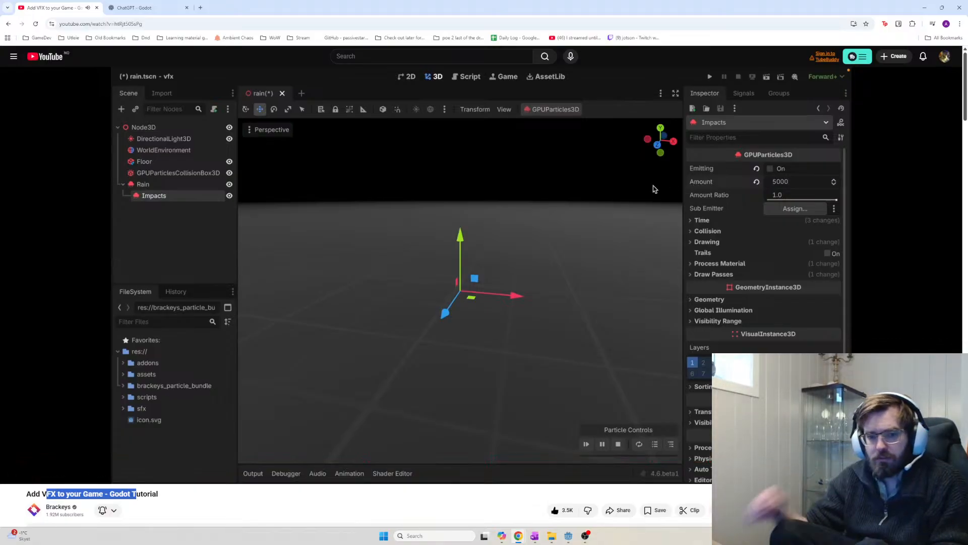
# Watch the particle tutorial to the end, then load itch.io's Brackeys Game Jam 2025.1 winners page in a new tab
pyautogui.click(576, 328)
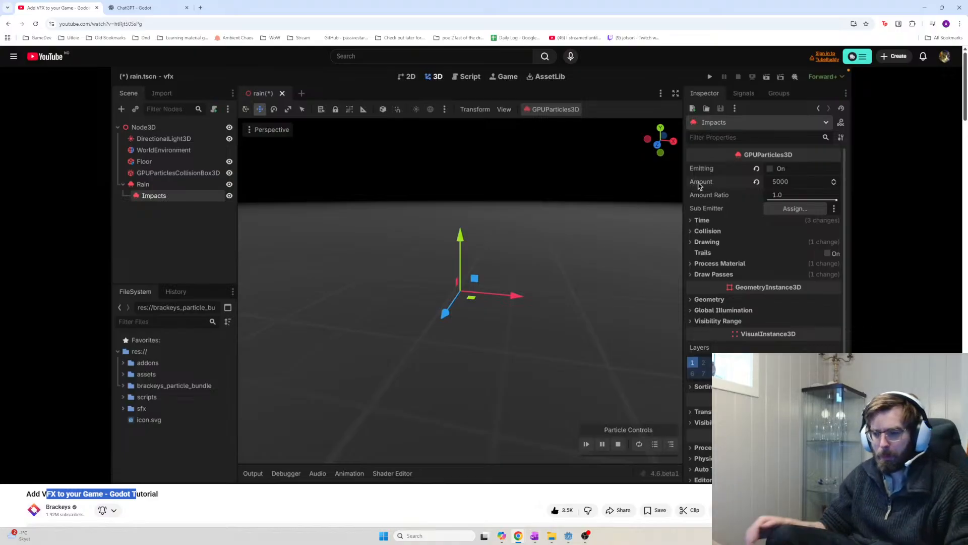
pyautogui.click(29, 336)
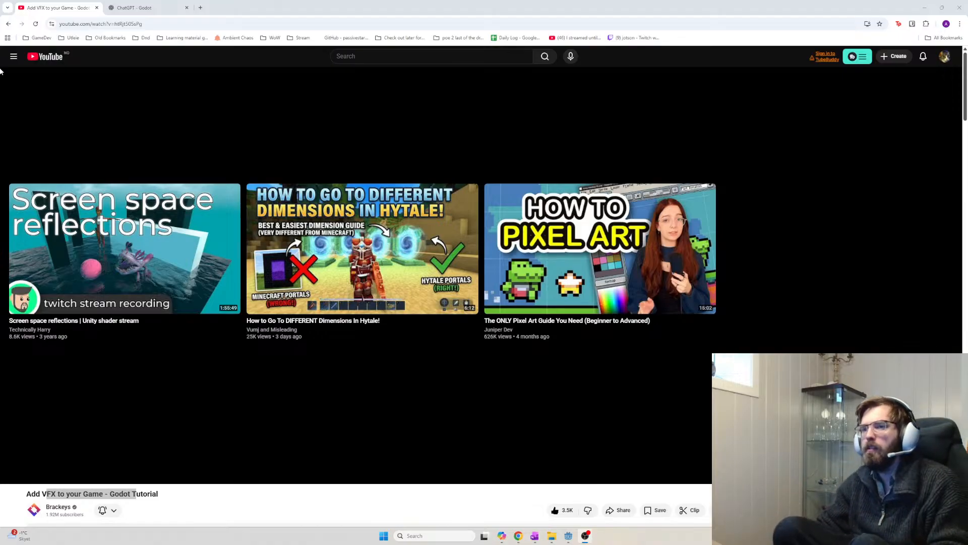
pyautogui.click(200, 8)
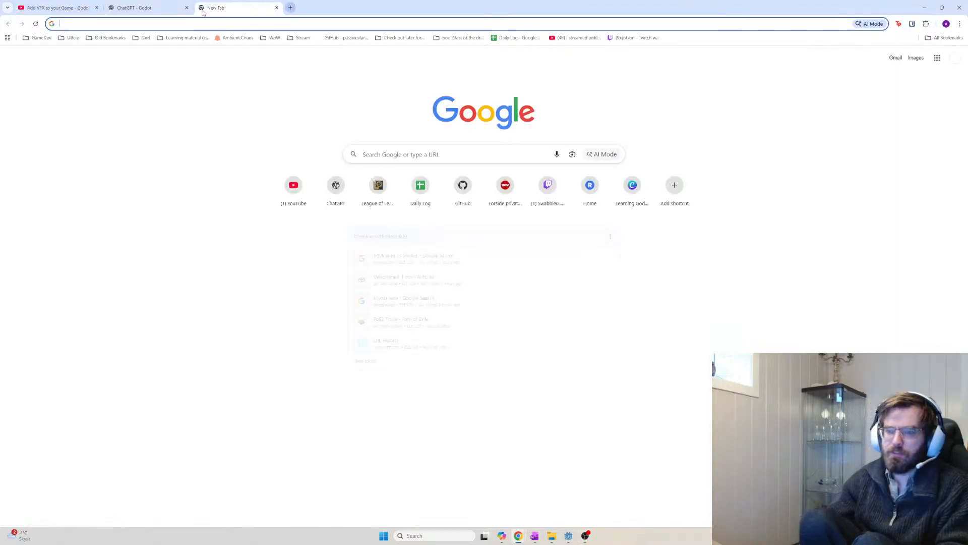
pyautogui.write('itch.')
pyautogui.press('Return')
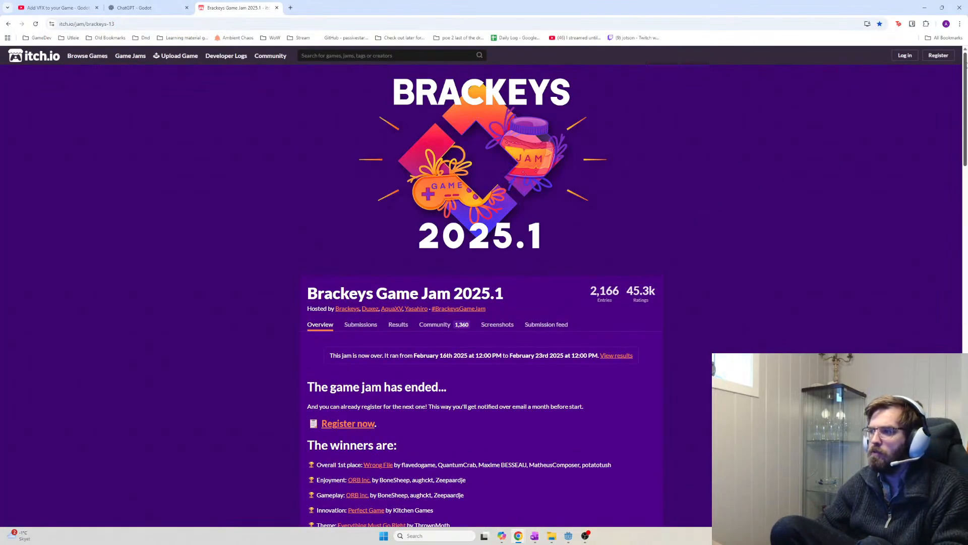
# Bring up the RISK IT for the BISCUIT itch.io page with the browser maximized again
pyautogui.click(904, 55)
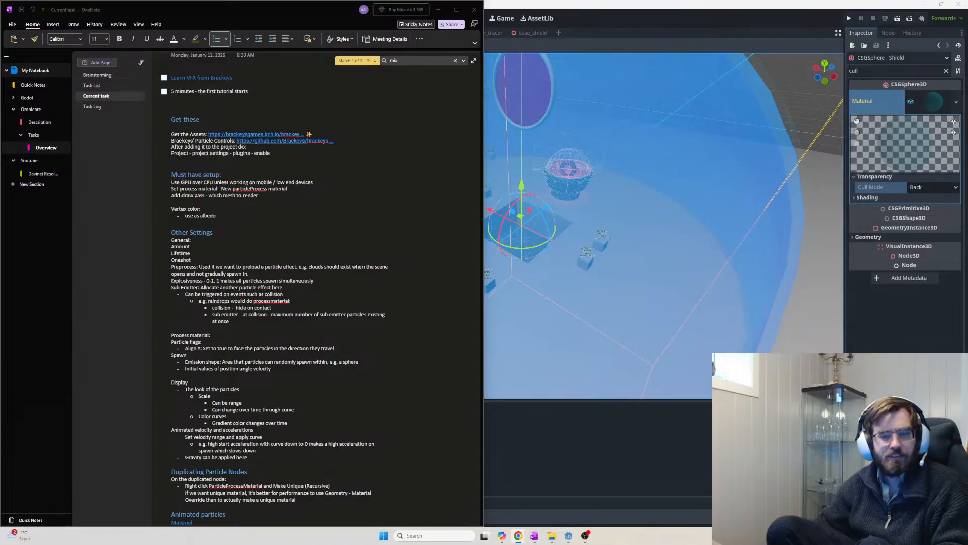
pyautogui.moveTo(0, 203); pyautogui.dragTo(502, 218)
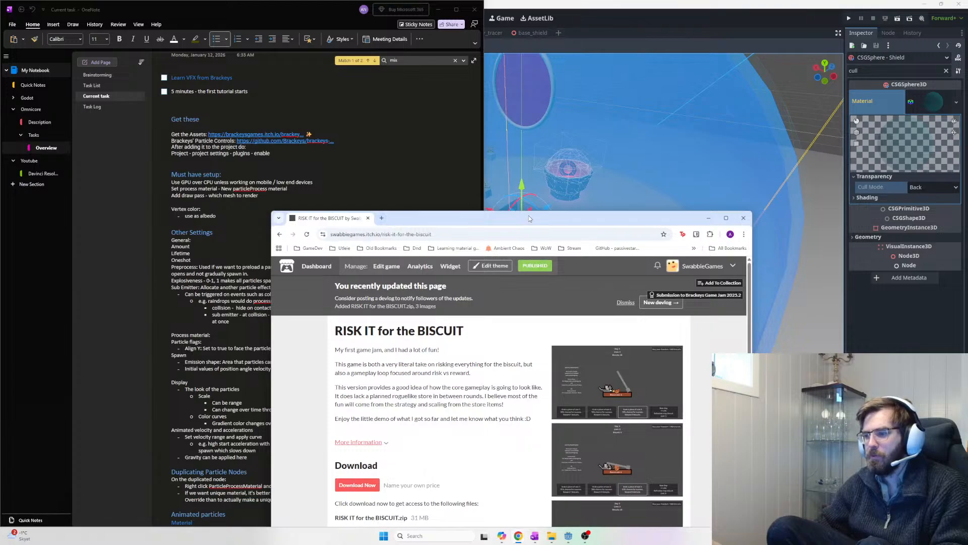
pyautogui.doubleClick(528, 217)
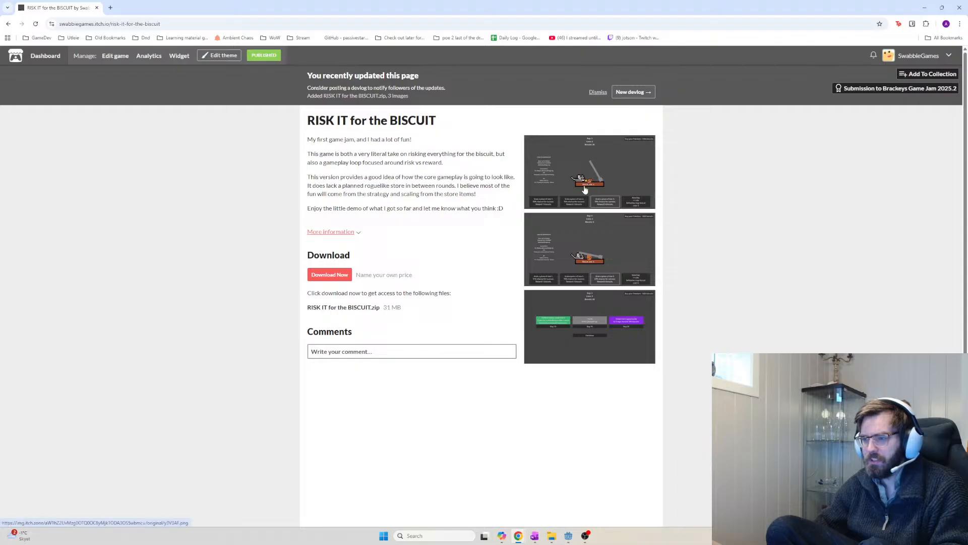
# Download the free RISK IT for the BISCUIT zip, skipping the payment prompt
pyautogui.click(337, 278)
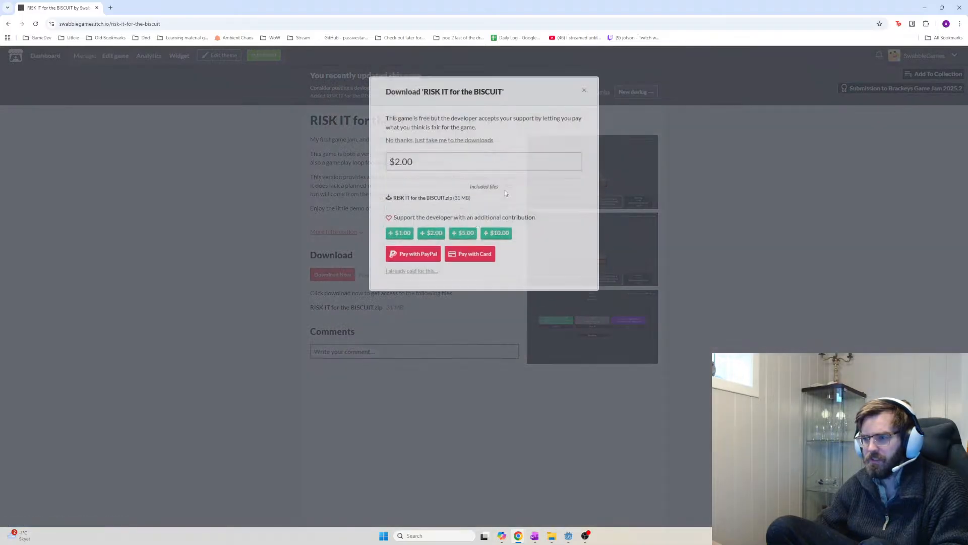
pyautogui.click(418, 270)
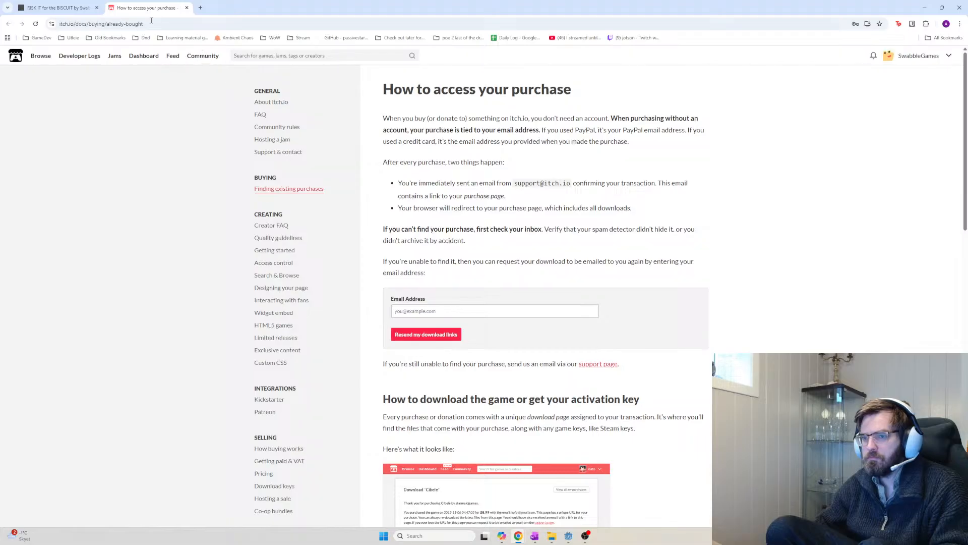
pyautogui.click(187, 8)
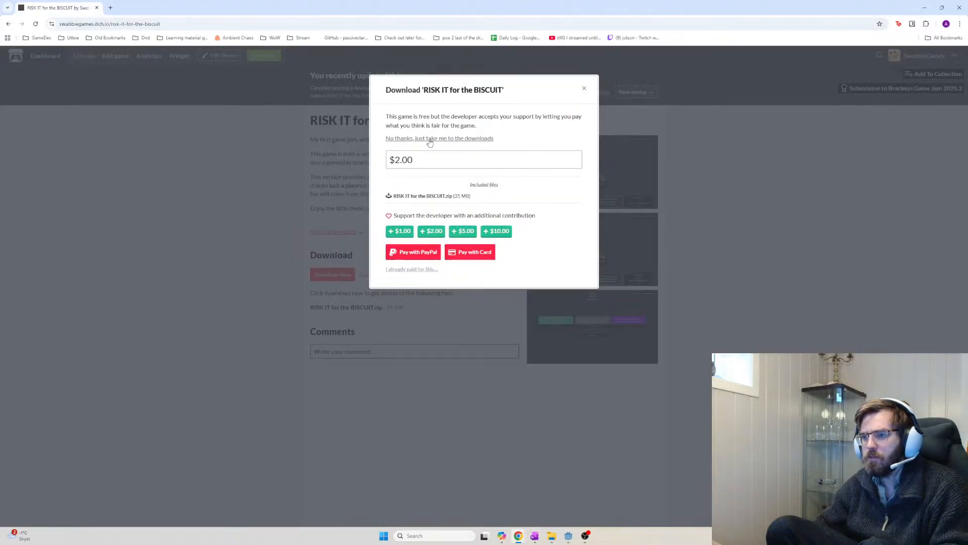
pyautogui.click(430, 139)
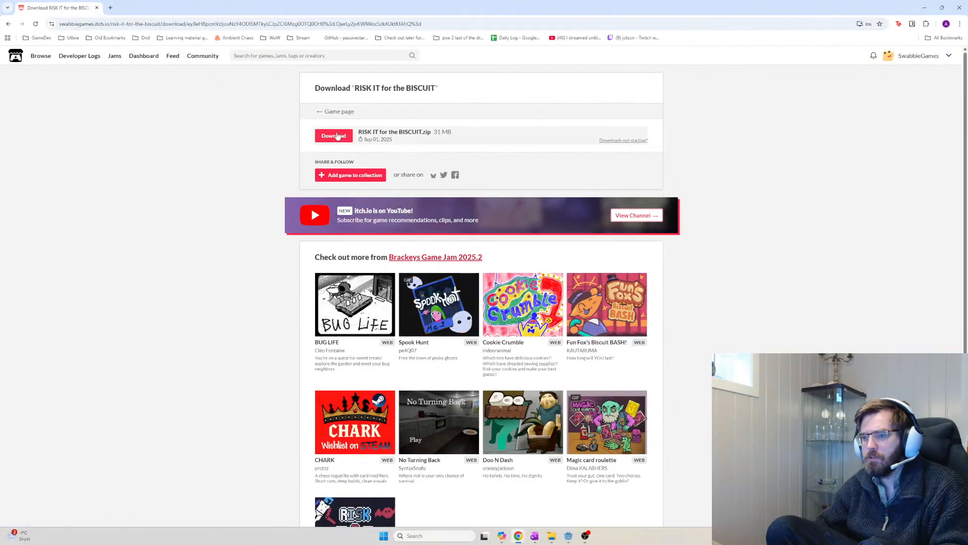
pyautogui.click(335, 135)
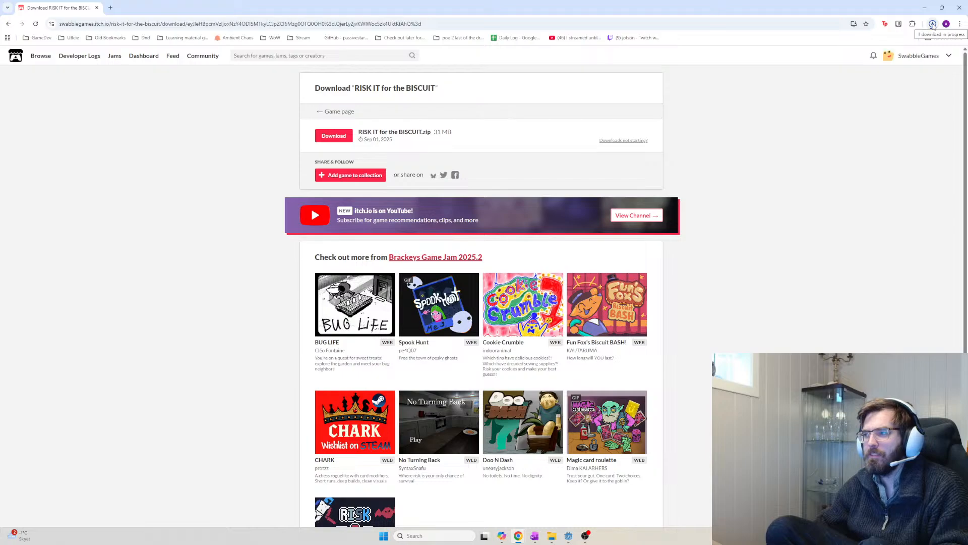
# Open the downloaded zip from Chrome's recent downloads and try running the game inside it
pyautogui.click(933, 24)
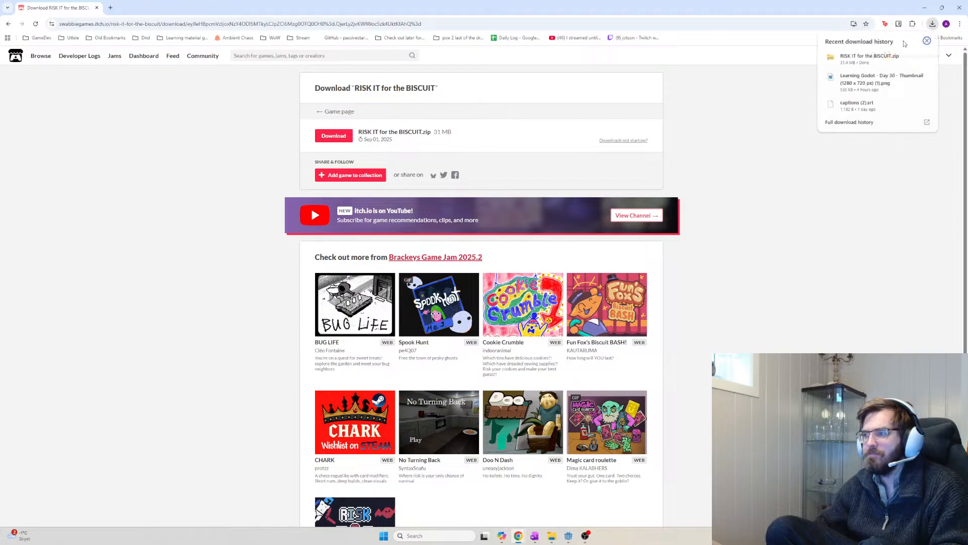
pyautogui.click(873, 58)
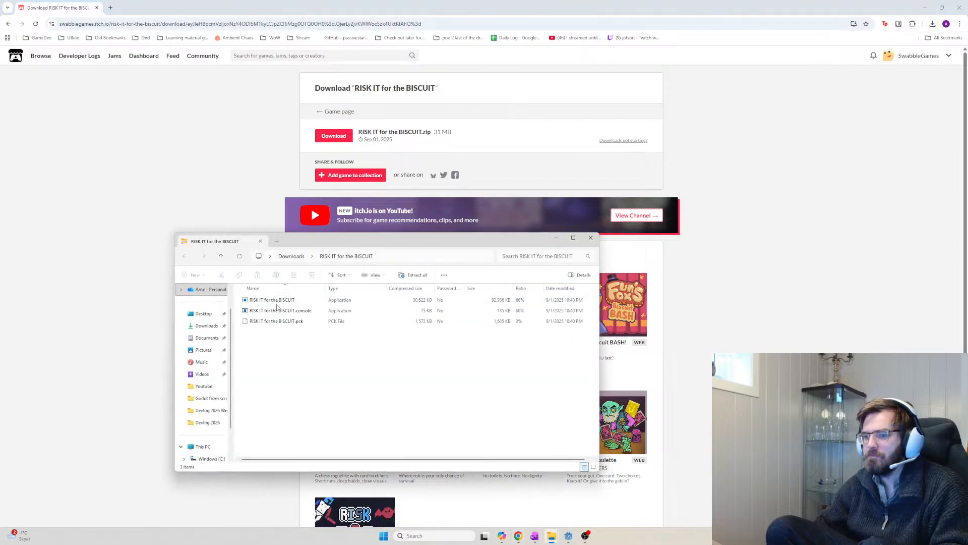
pyautogui.doubleClick(303, 300)
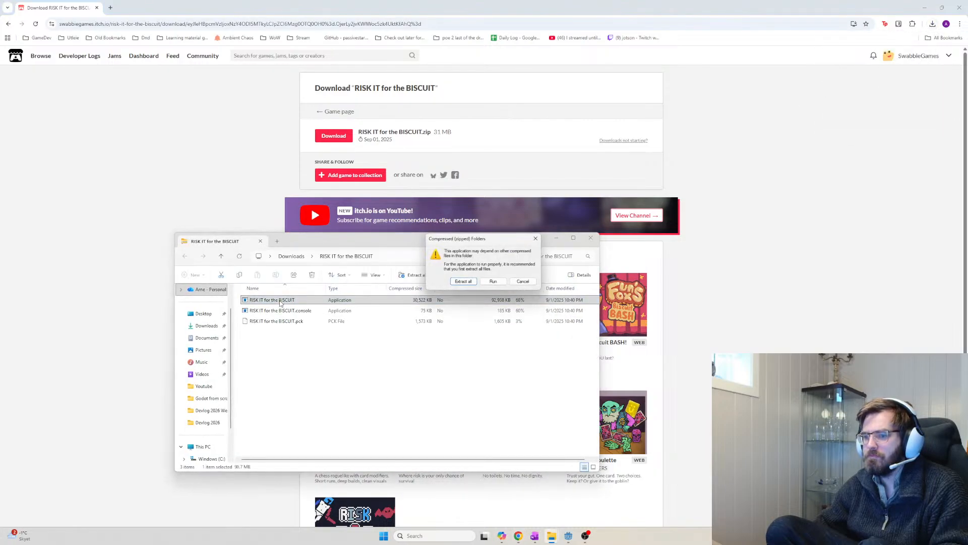
# Try running the game from inside the zip and dismiss the missing data file error
pyautogui.click(494, 282)
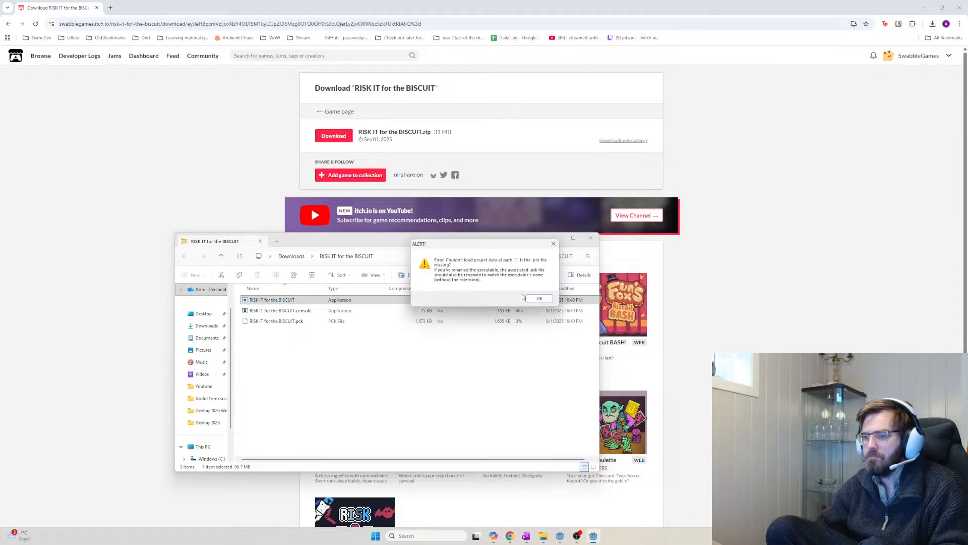
pyautogui.click(528, 298)
pyautogui.keyDown('shift'); pyautogui.click(317, 323); pyautogui.keyUp('shift')
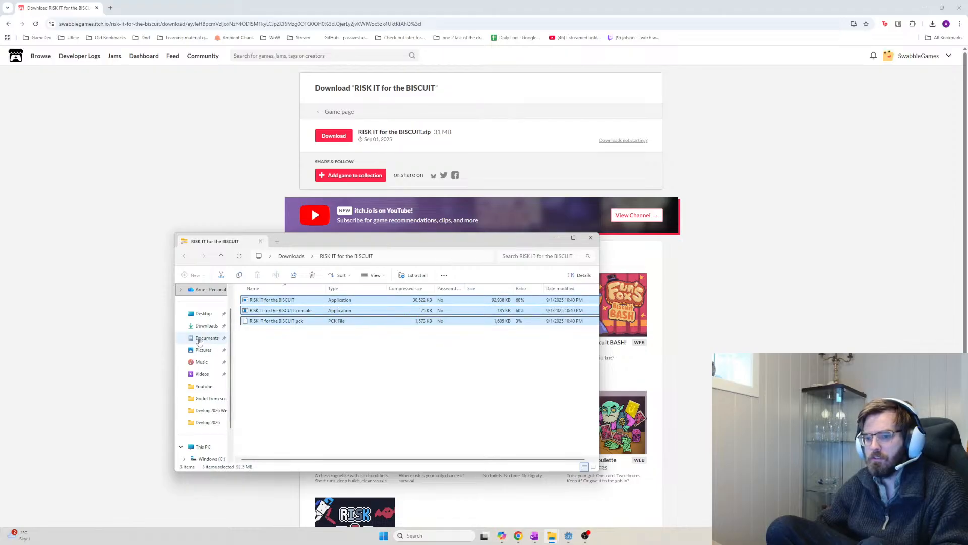
pyautogui.click(205, 325)
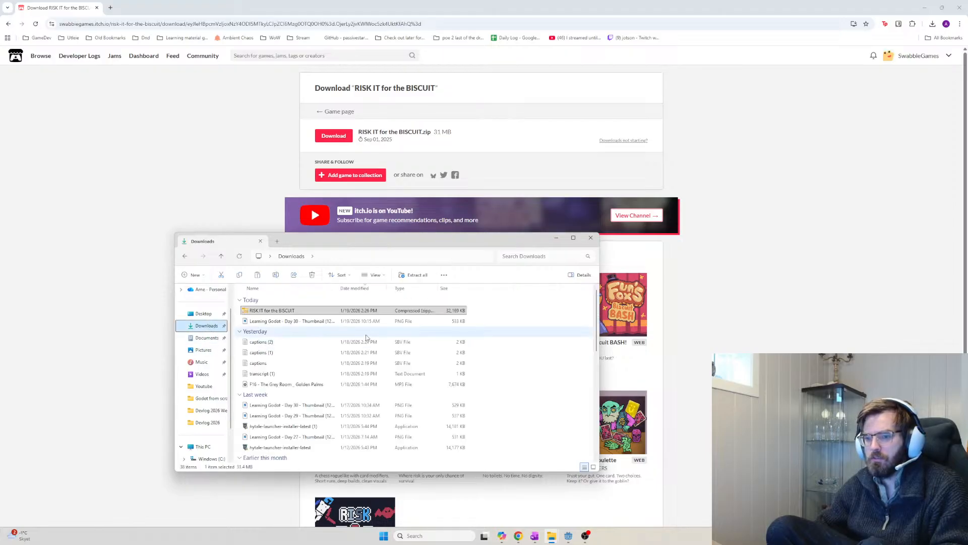
# Extract the zip into Downloads and launch the extracted game full screen
pyautogui.rightClick(334, 311)
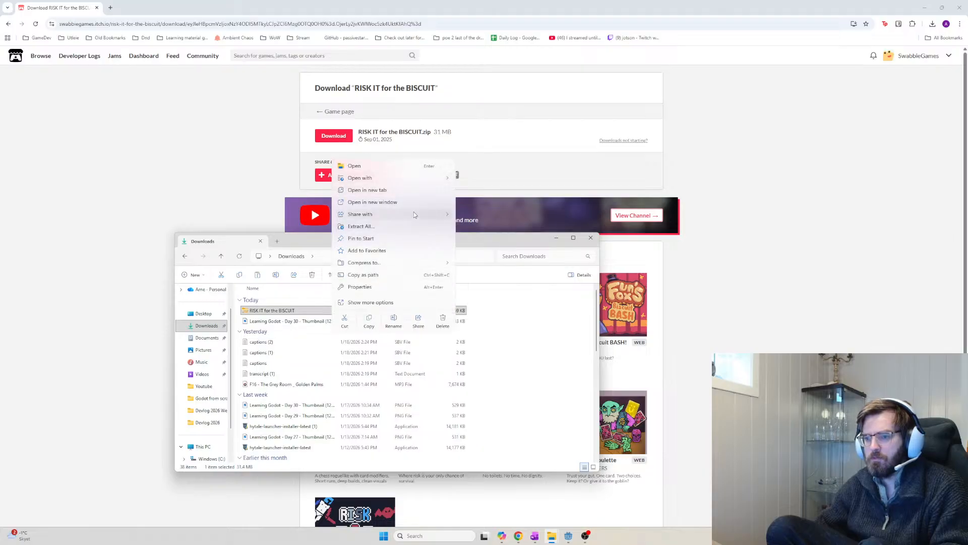
pyautogui.click(406, 229)
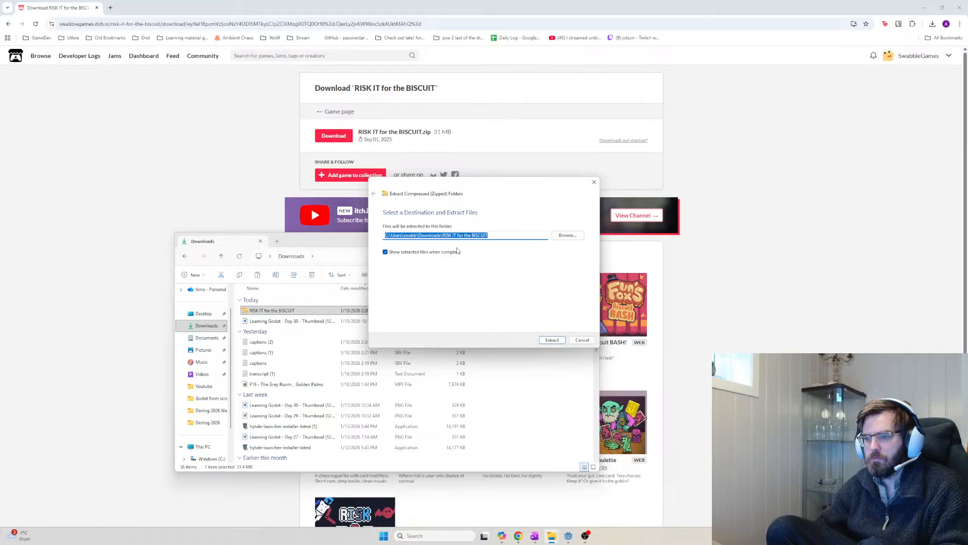
pyautogui.click(552, 340)
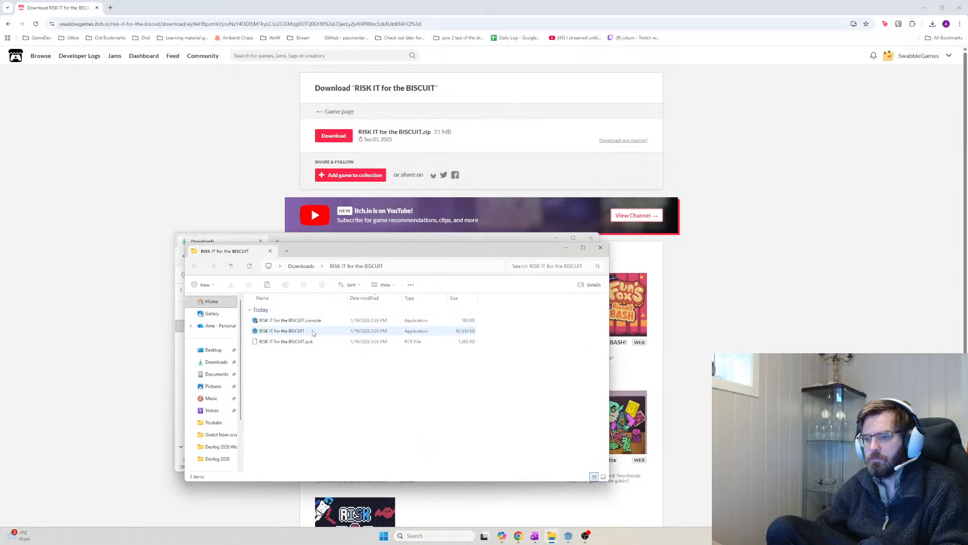
pyautogui.doubleClick(314, 331)
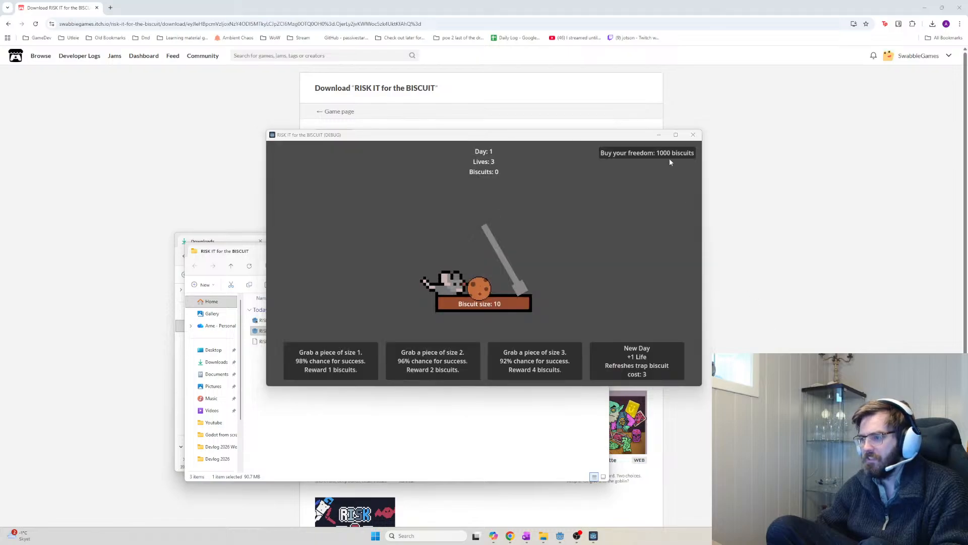
pyautogui.click(677, 134)
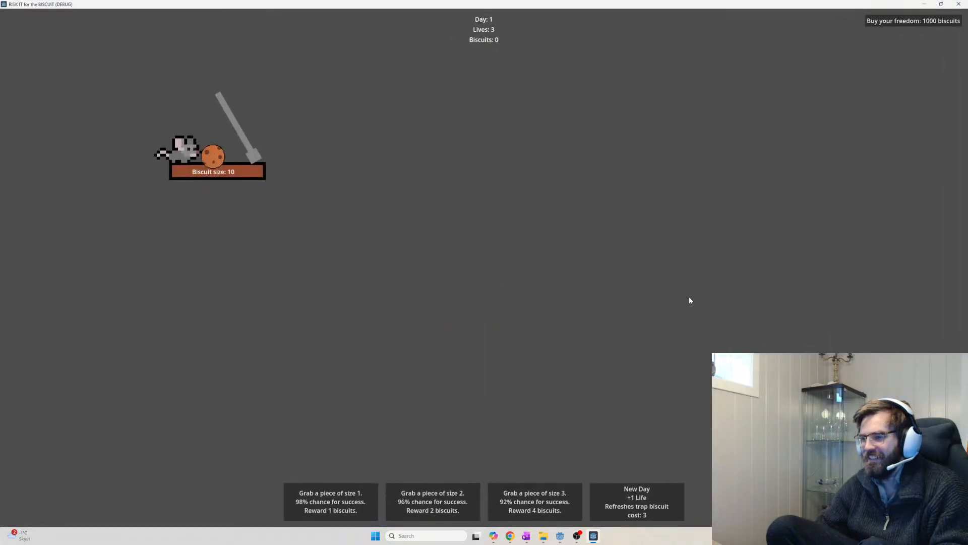
# Restore the game window to its smaller size and bring focus back to it
pyautogui.click(941, 4)
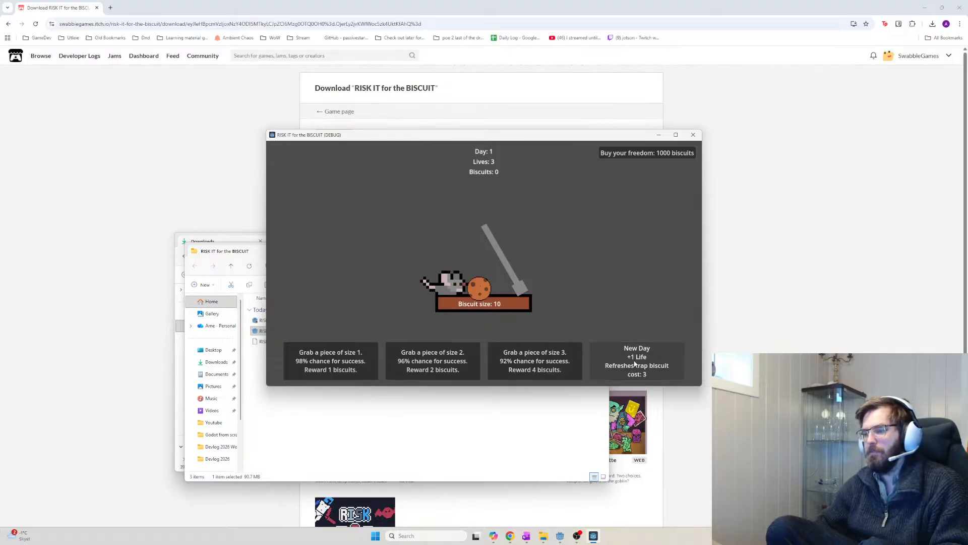
pyautogui.click(577, 535)
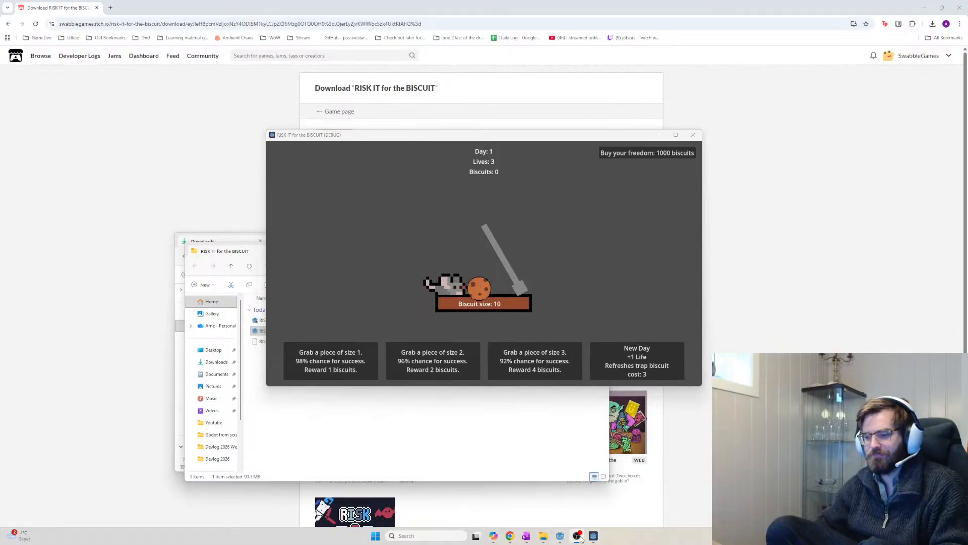
pyautogui.click(497, 310)
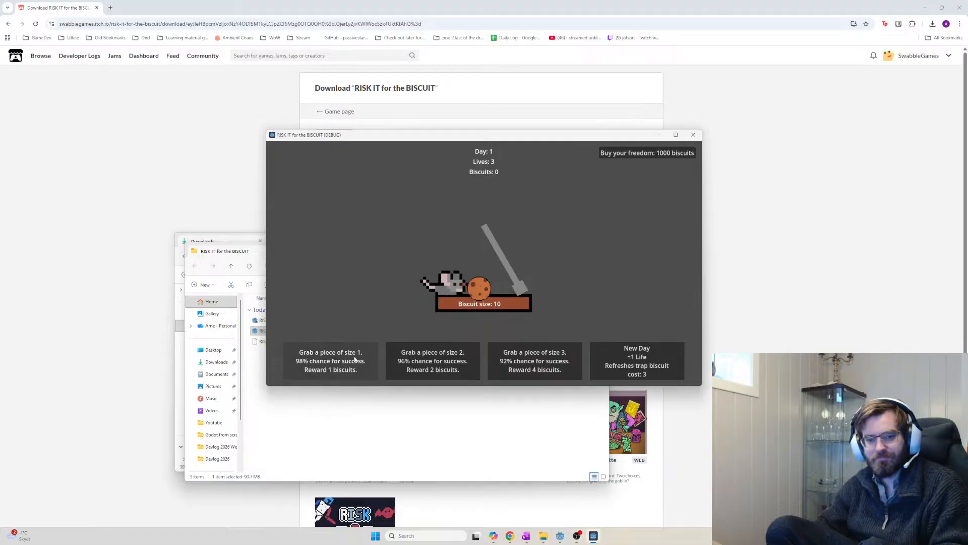
# Play day 1 with size 1, size 3 and size 2 grabs until the biscuit is finished
pyautogui.click(355, 361)
pyautogui.click(358, 361)
pyautogui.click(360, 362)
pyautogui.click(362, 362)
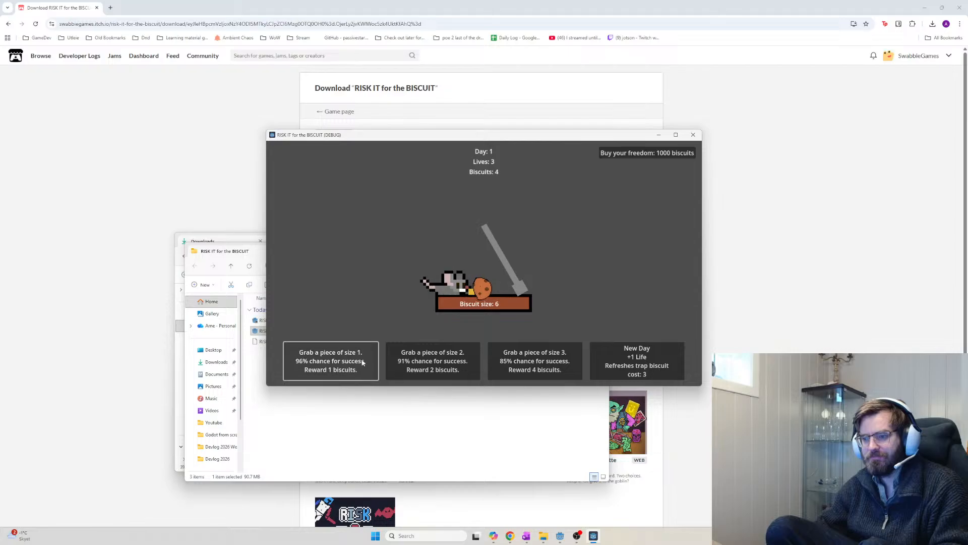
pyautogui.click(362, 362)
pyautogui.click(511, 365)
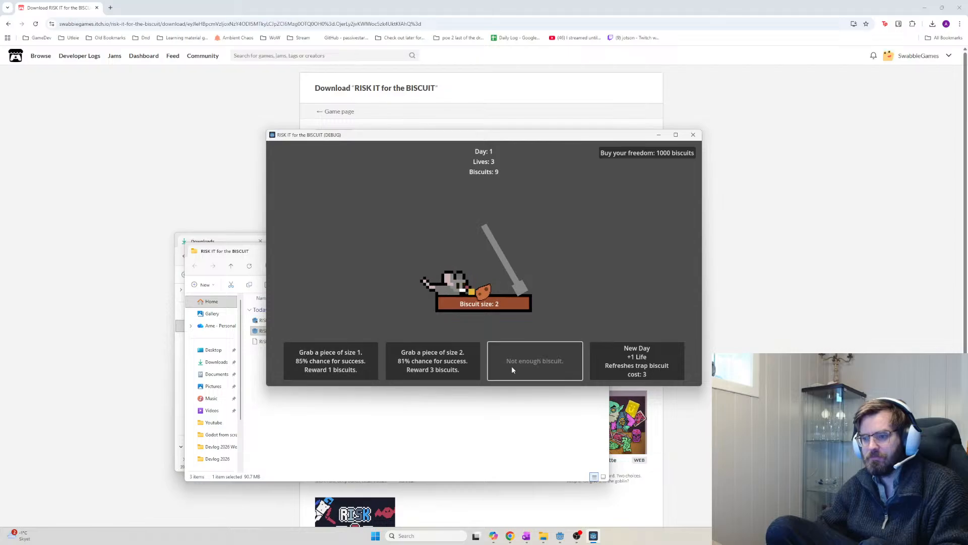
pyautogui.click(448, 364)
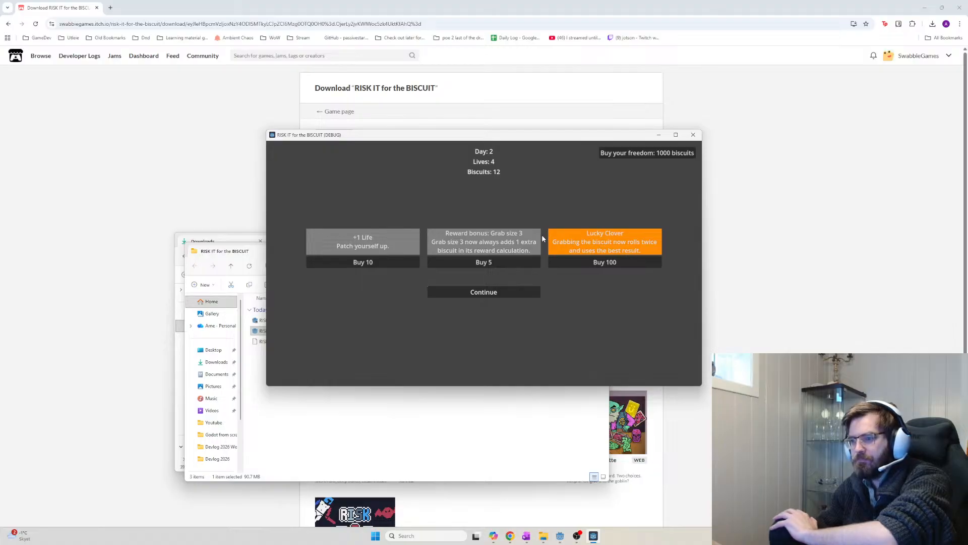
# Buy the size 3 reward bonus, start day 2, and make three size 3 grabs and one size 1 grab
pyautogui.click(501, 265)
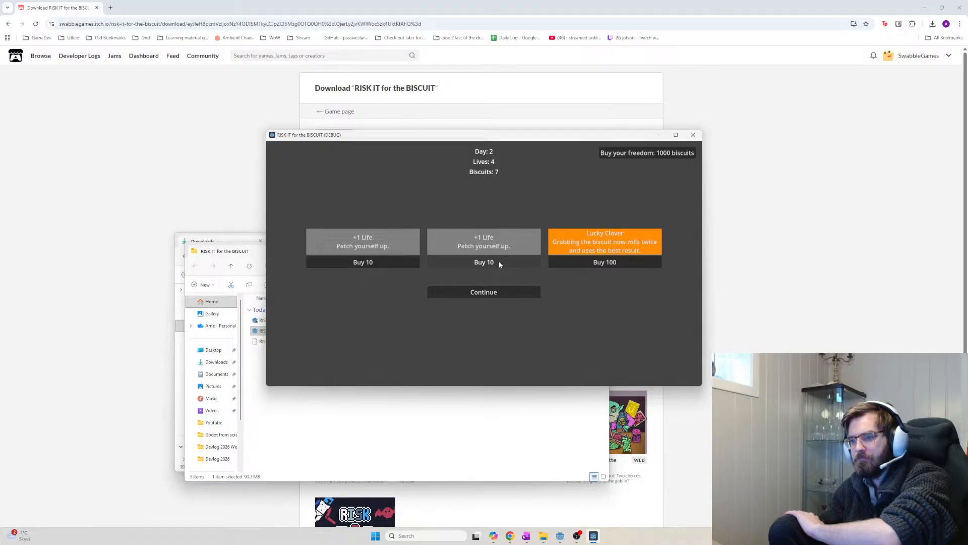
pyautogui.click(495, 296)
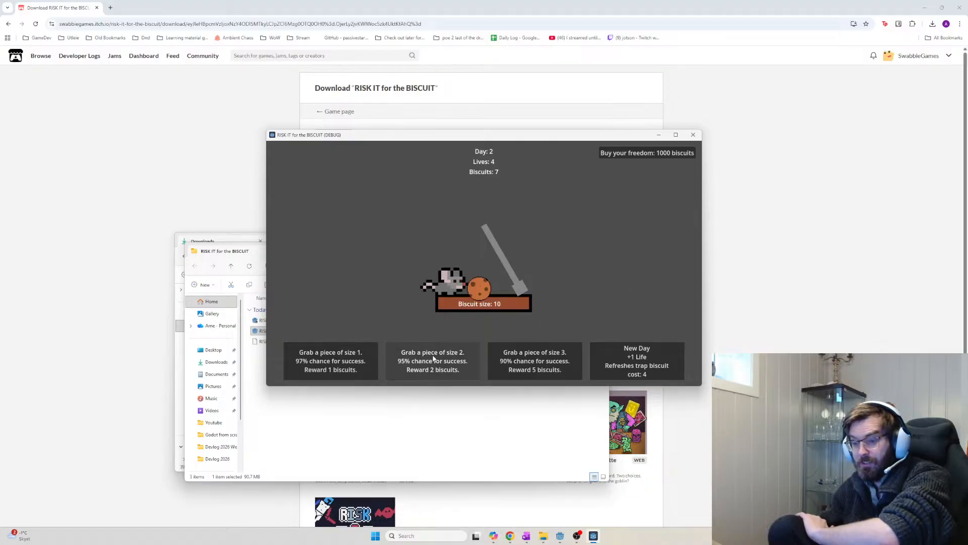
pyautogui.click(537, 370)
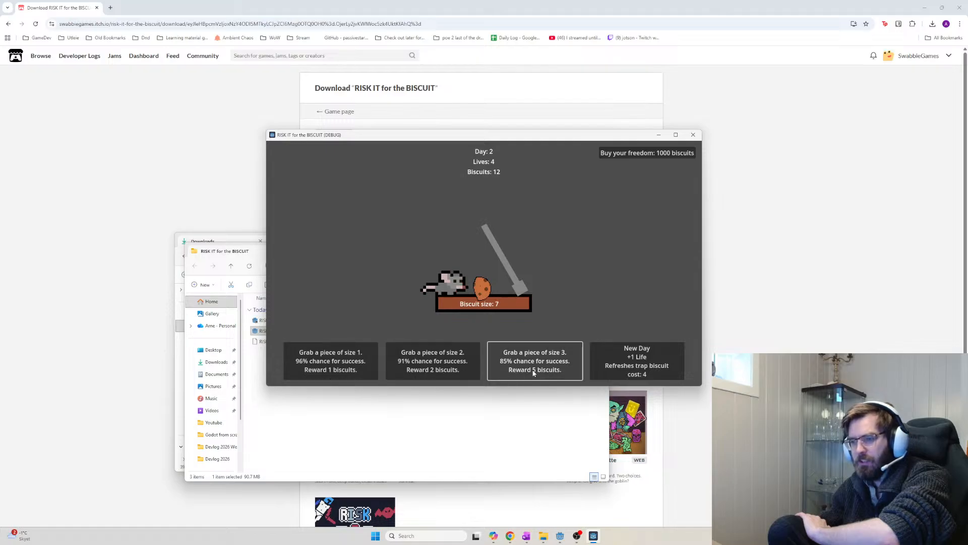
pyautogui.click(549, 374)
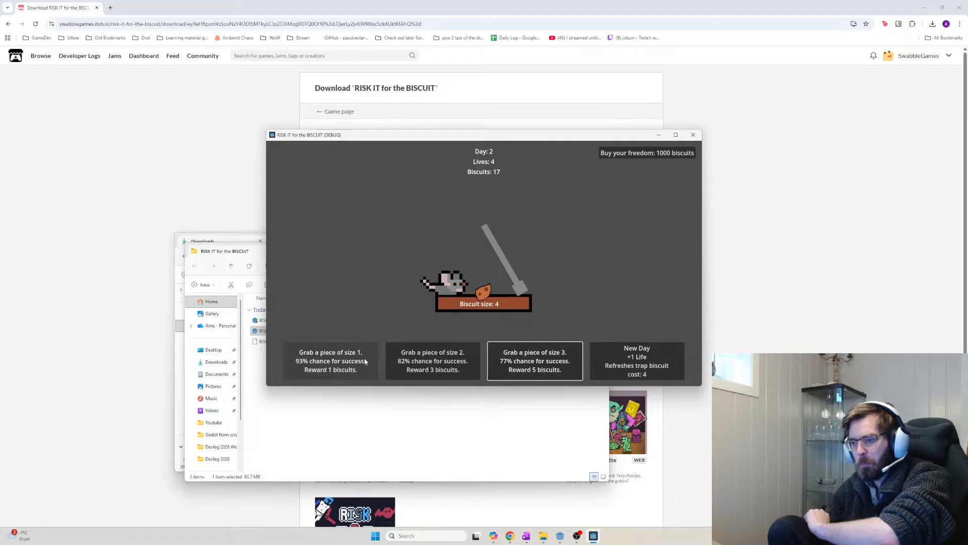
pyautogui.click(526, 372)
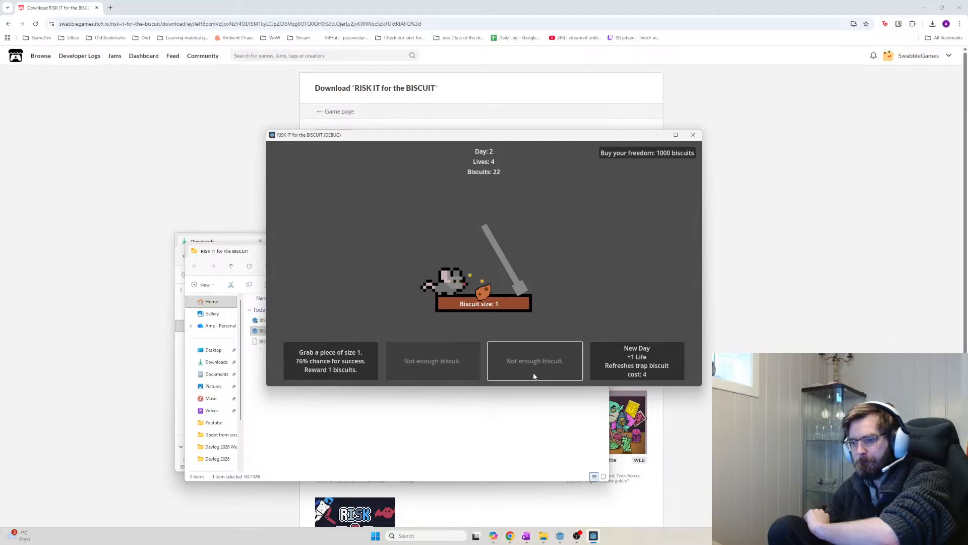
pyautogui.click(358, 368)
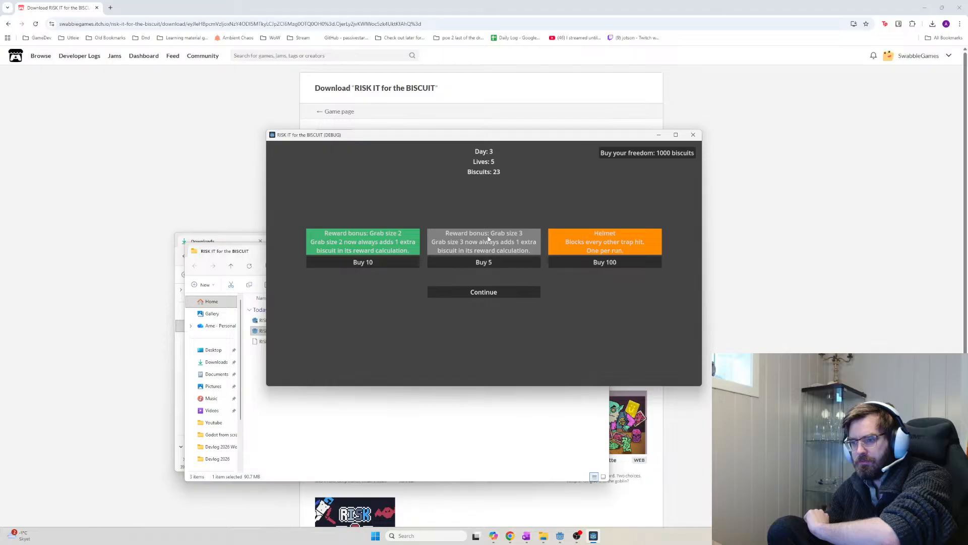
# Buy the grab size 3 reward bonus and play day 3 with three size 3 grabs and a size 1
pyautogui.click(500, 259)
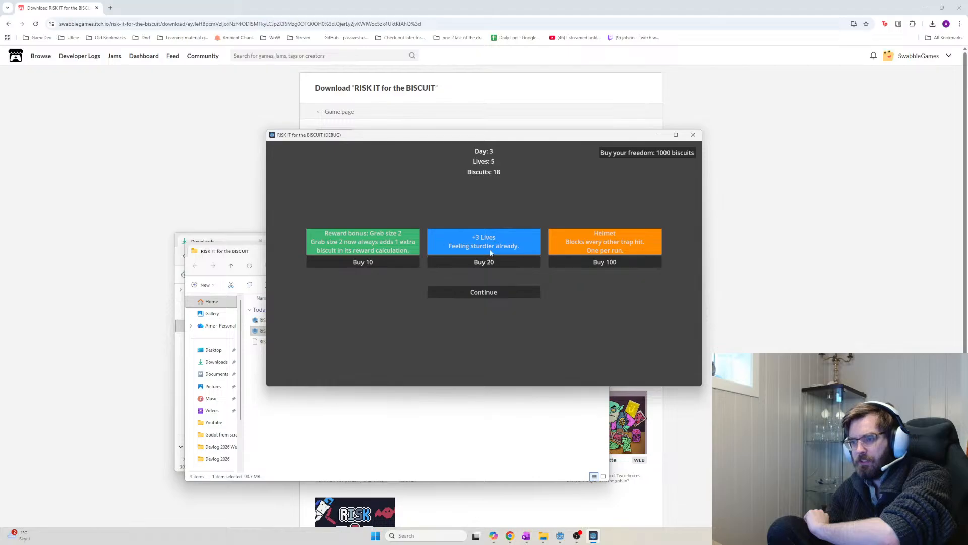
pyautogui.click(496, 298)
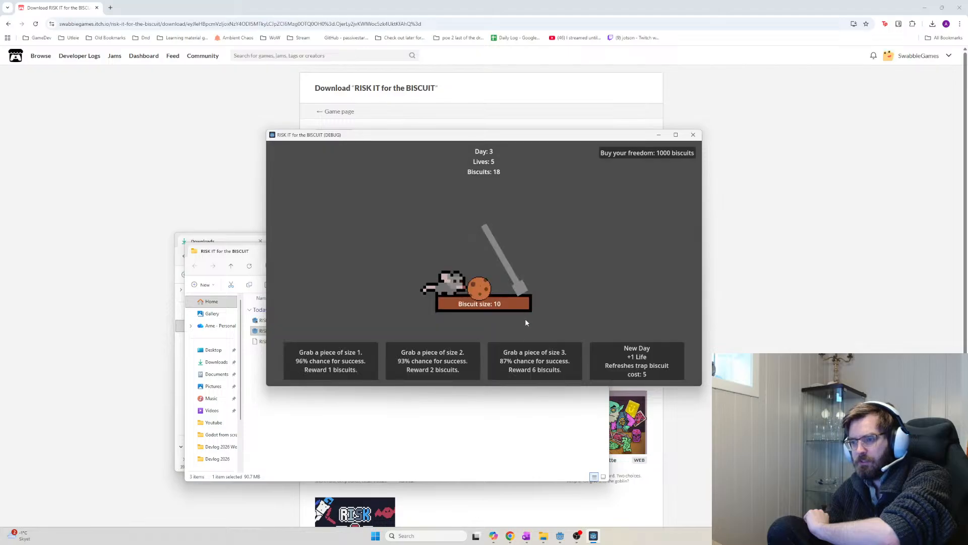
pyautogui.click(543, 364)
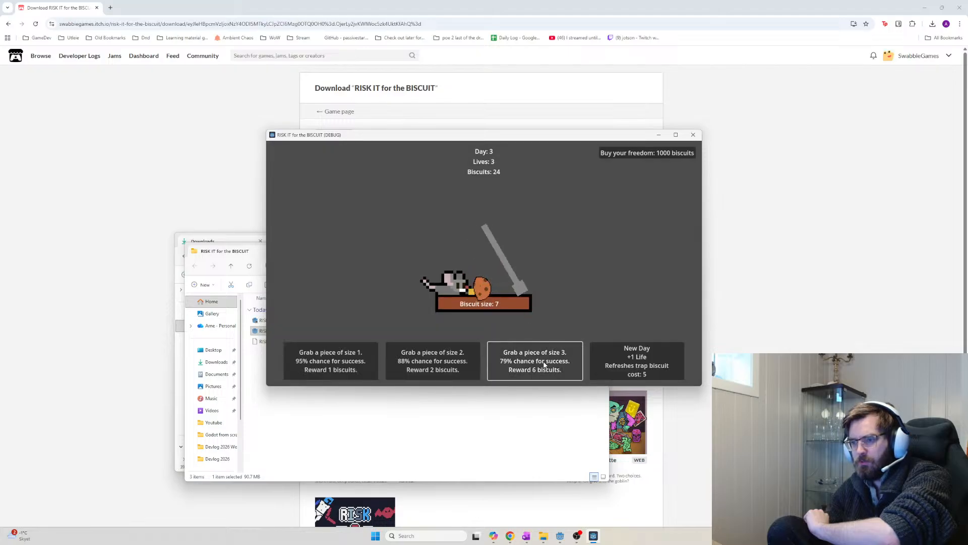
pyautogui.click(544, 364)
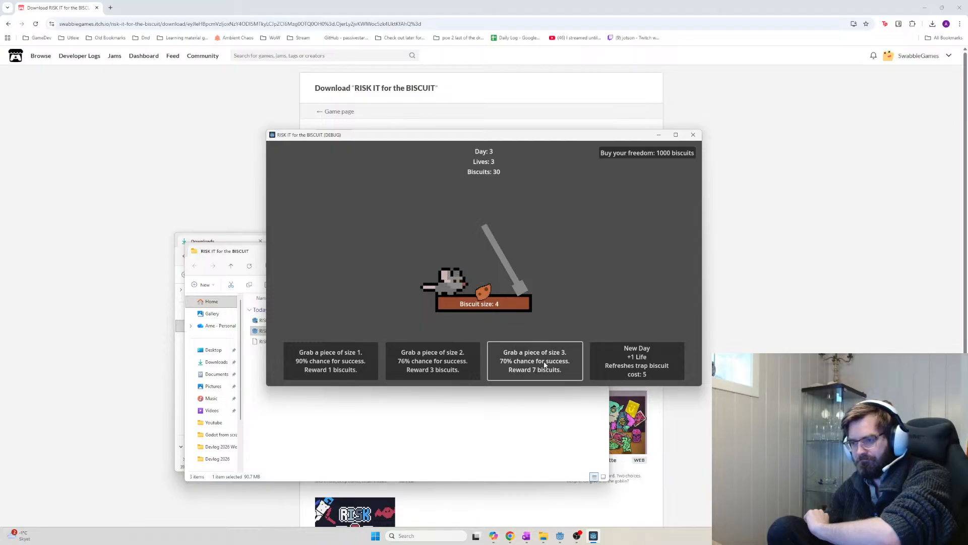
pyautogui.click(544, 365)
pyautogui.click(331, 360)
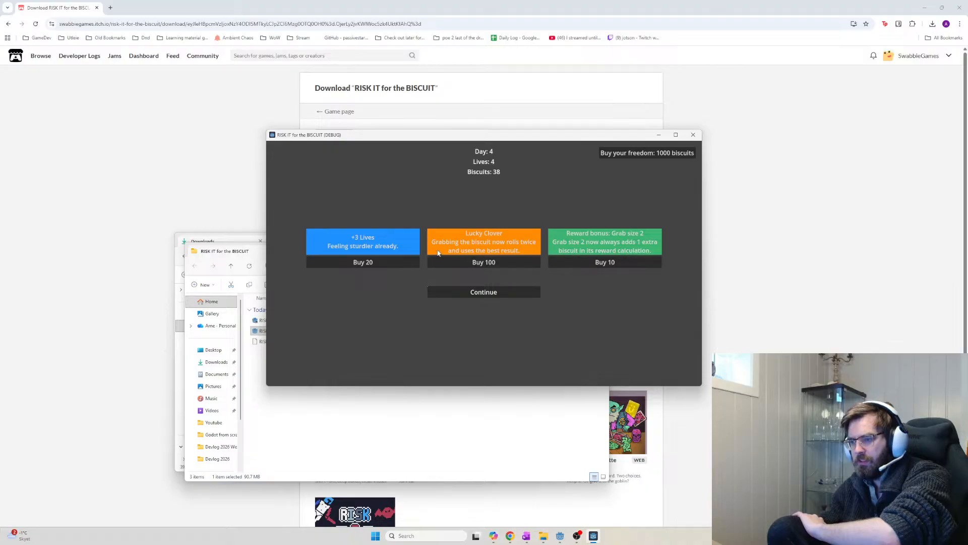
# Play days 4 and 5, buying the exponential scaling multiplier and risking several size 3 grabs
pyautogui.click(491, 293)
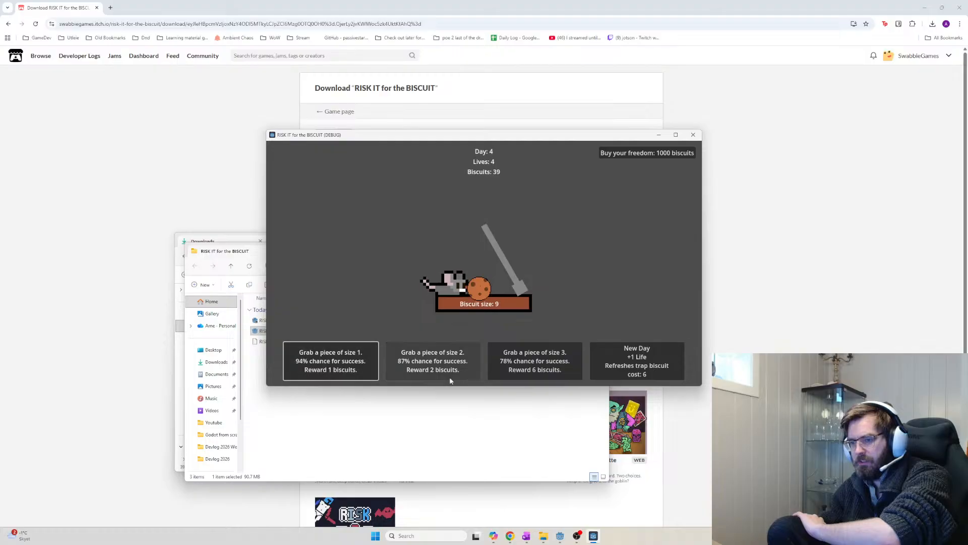
pyautogui.click(537, 371)
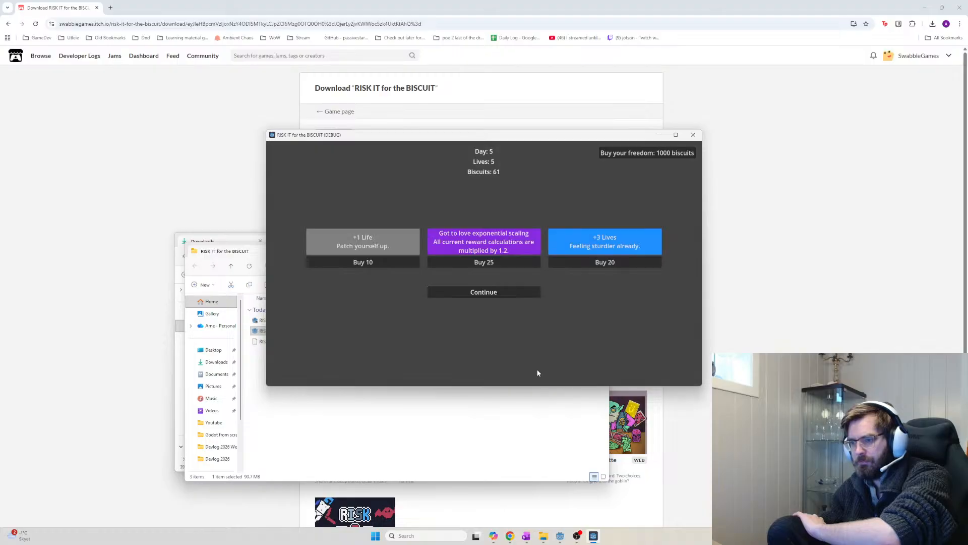
pyautogui.click(496, 263)
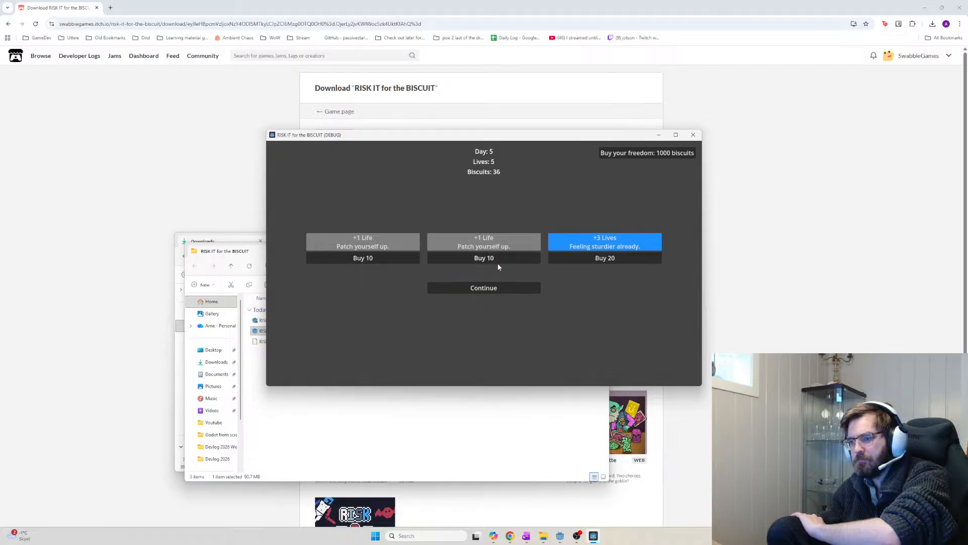
pyautogui.click(497, 290)
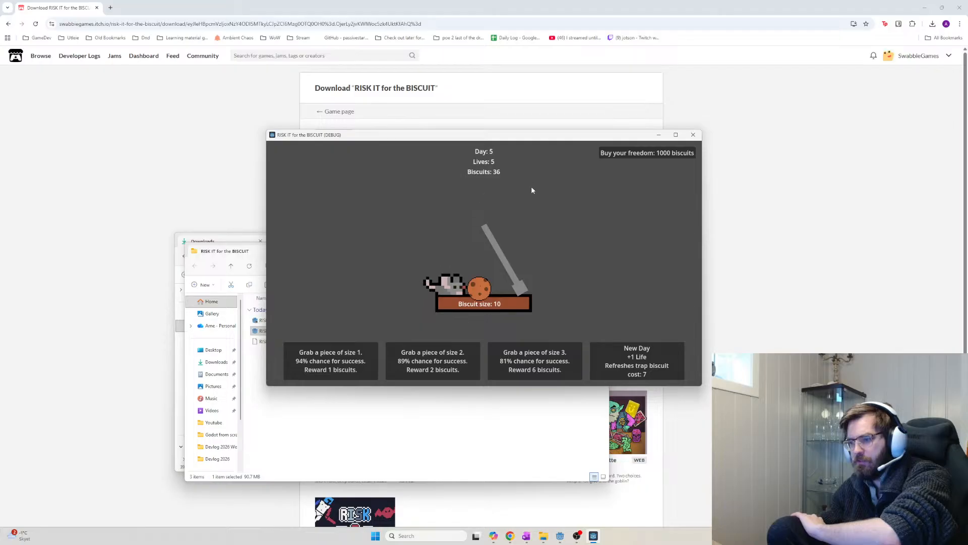
pyautogui.click(333, 362)
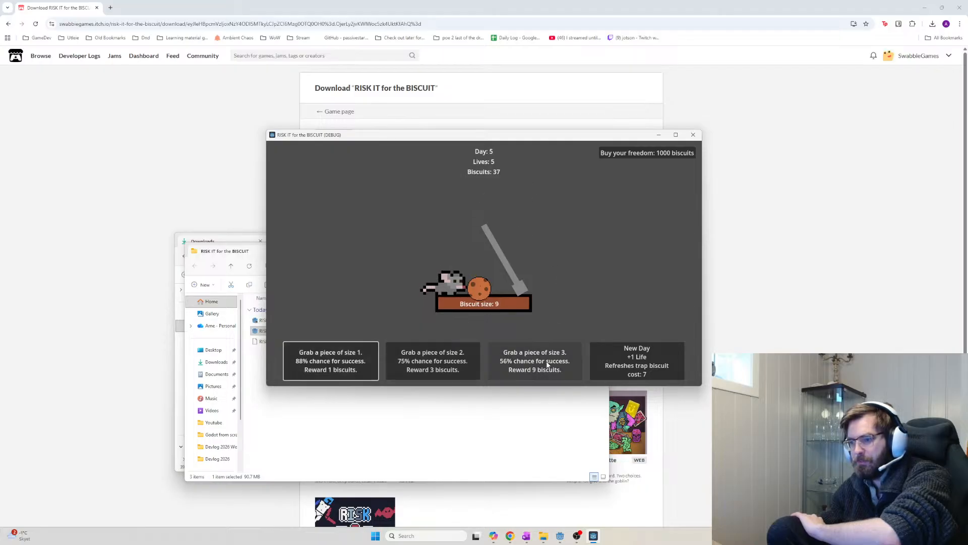
pyautogui.click(540, 372)
pyautogui.click(548, 370)
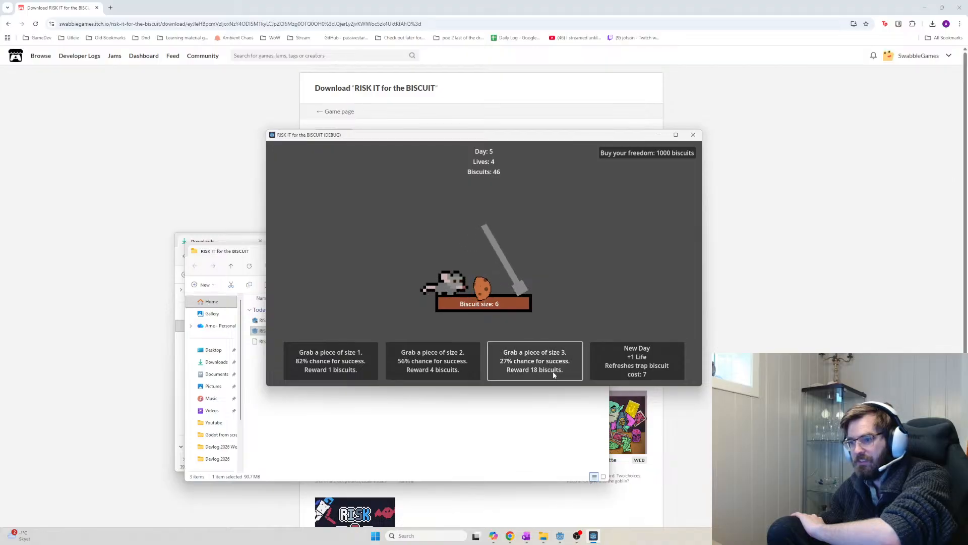
pyautogui.click(555, 373)
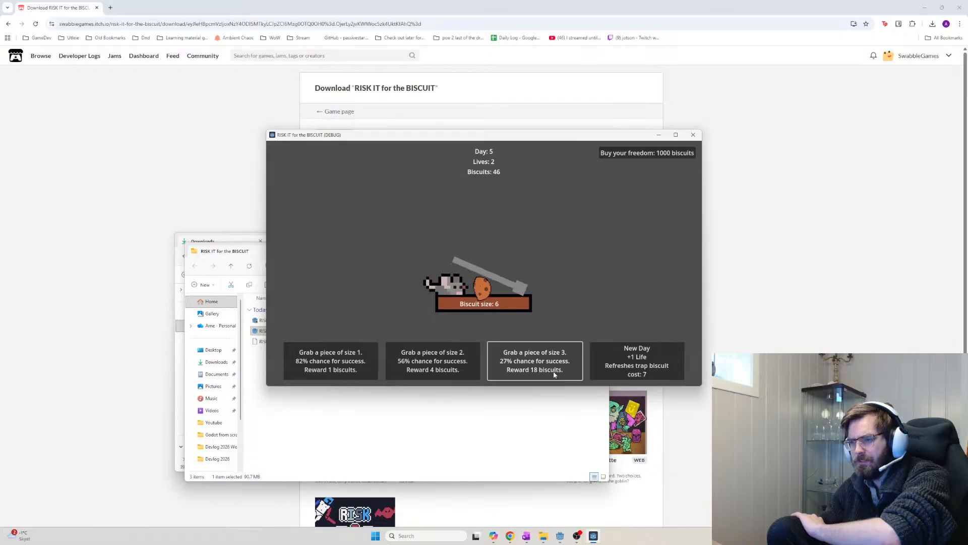
pyautogui.click(554, 372)
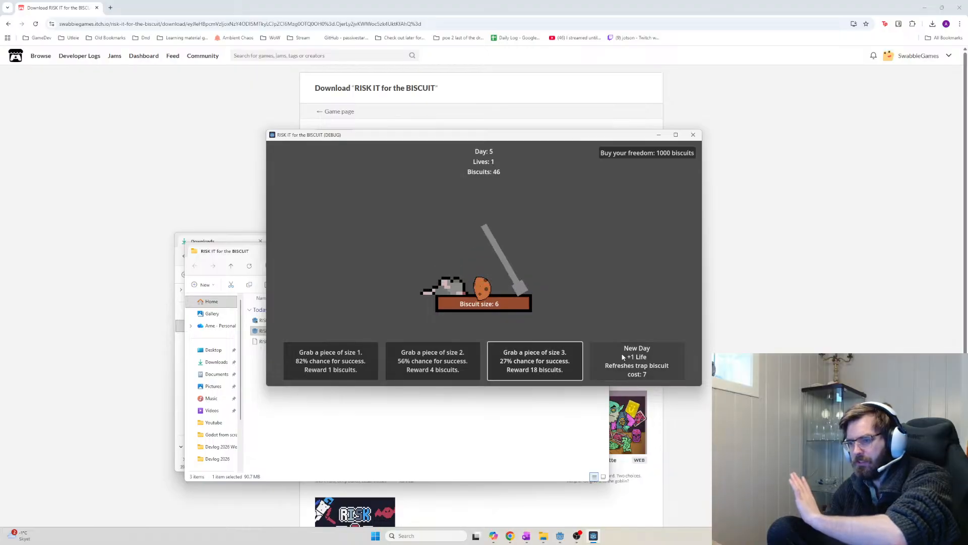
pyautogui.click(636, 358)
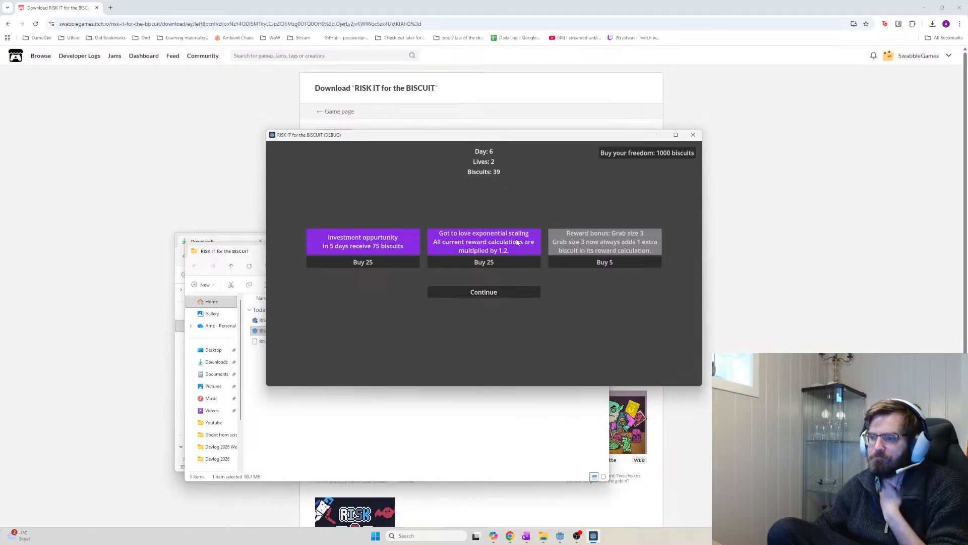
# Buy the 75-biscuit investment and an extra life, play day 6, and continue into day 7
pyautogui.click(398, 263)
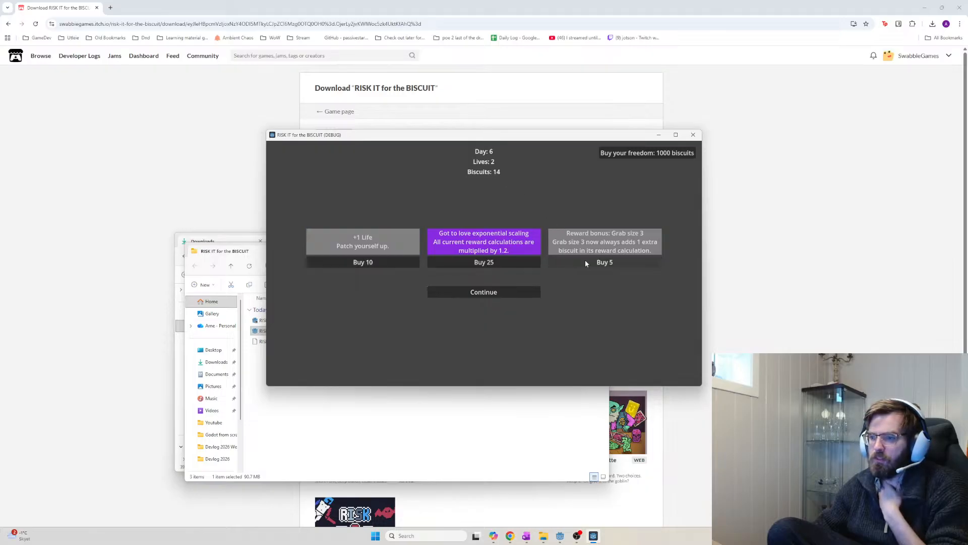
pyautogui.click(365, 261)
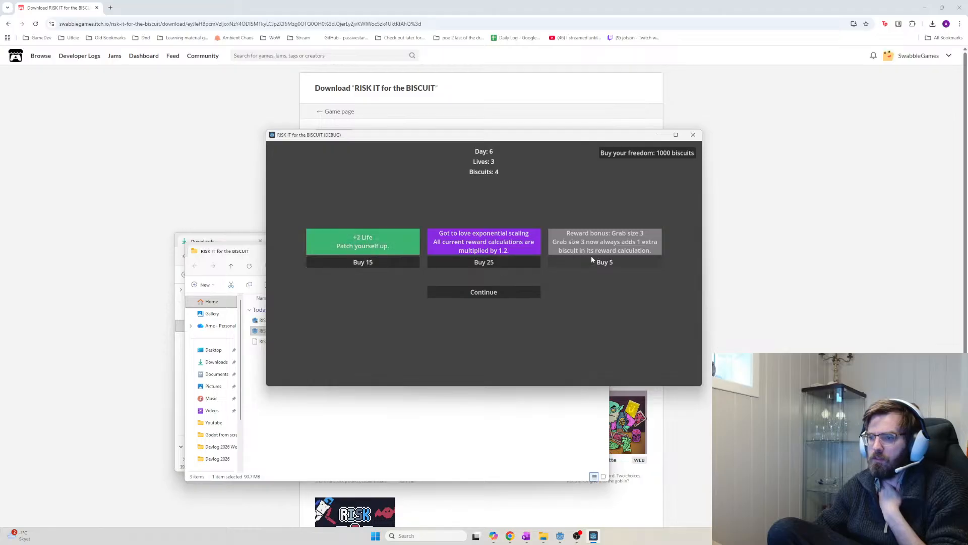
pyautogui.click(509, 294)
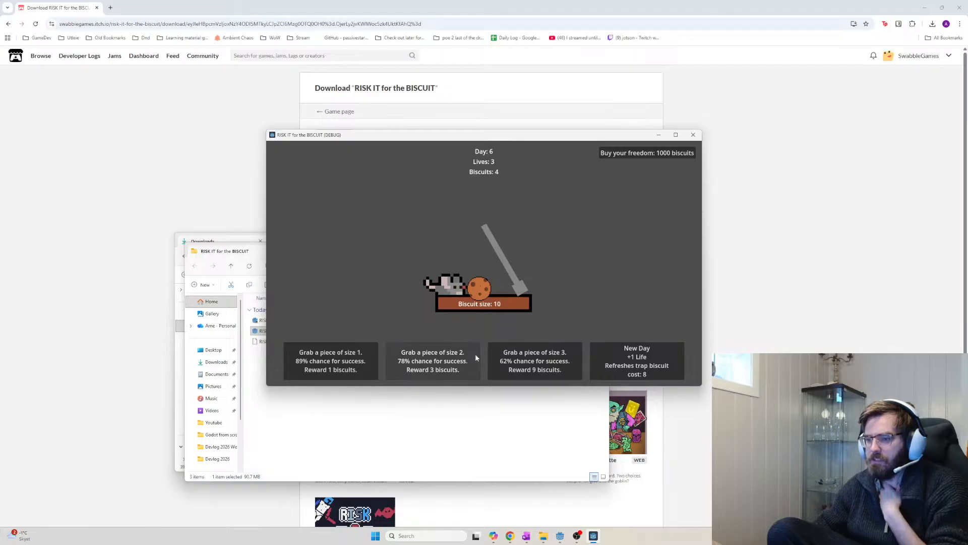
pyautogui.click(368, 362)
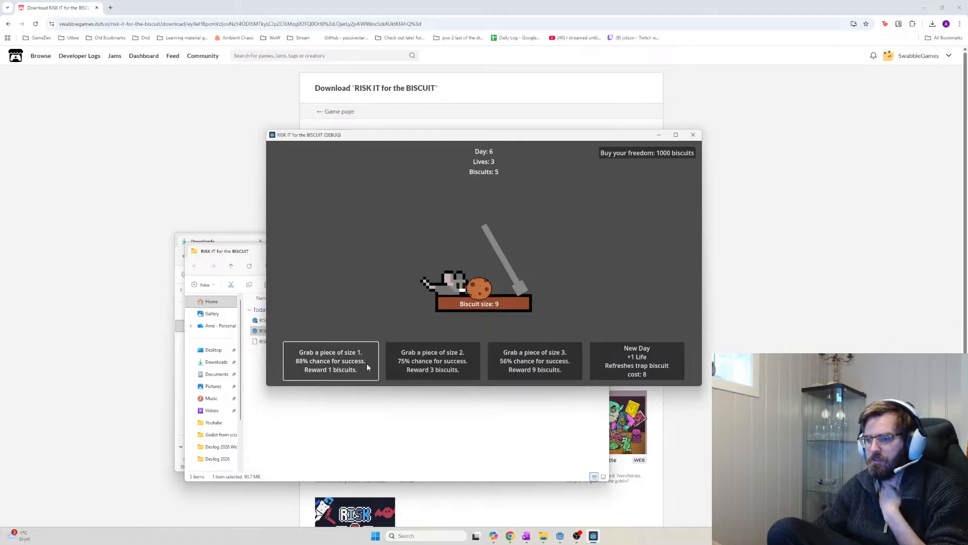
pyautogui.click(522, 371)
pyautogui.click(523, 370)
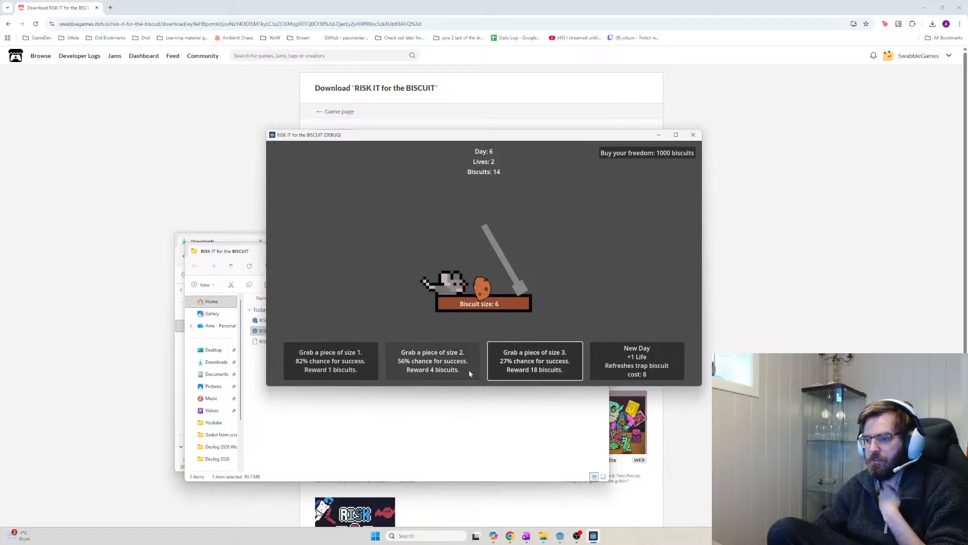
pyautogui.click(531, 369)
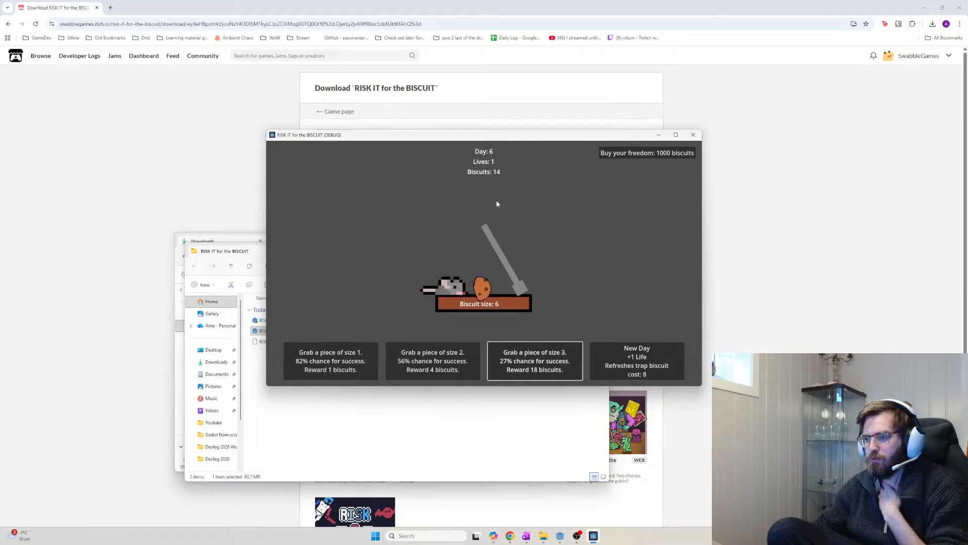
pyautogui.click(634, 359)
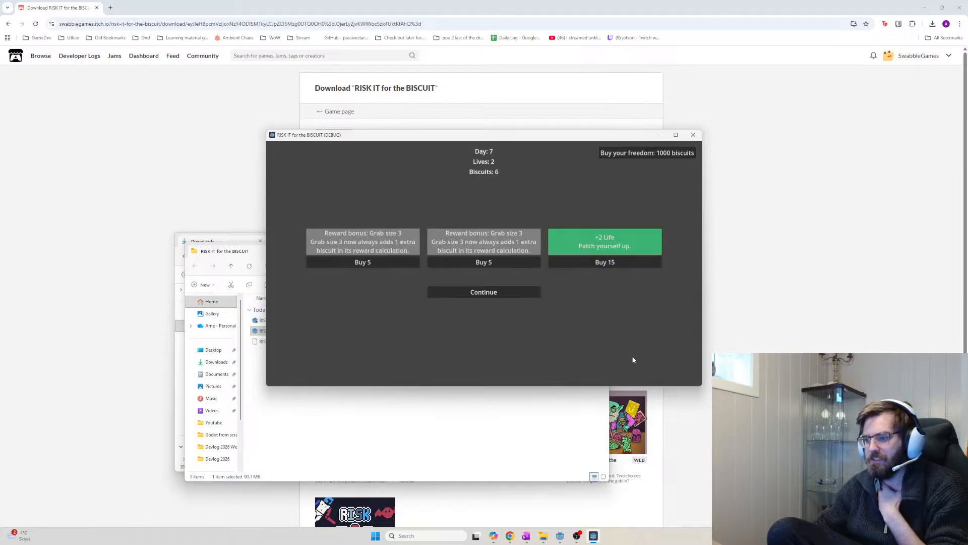
pyautogui.click(480, 299)
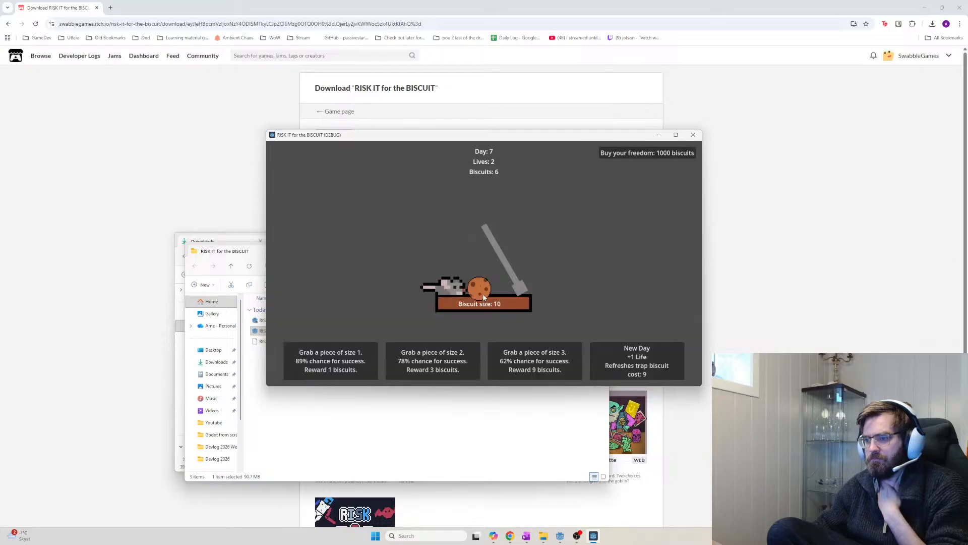
# Risk size 3 grabs through days 7 and 8, starting new days to regain lives
pyautogui.click(522, 362)
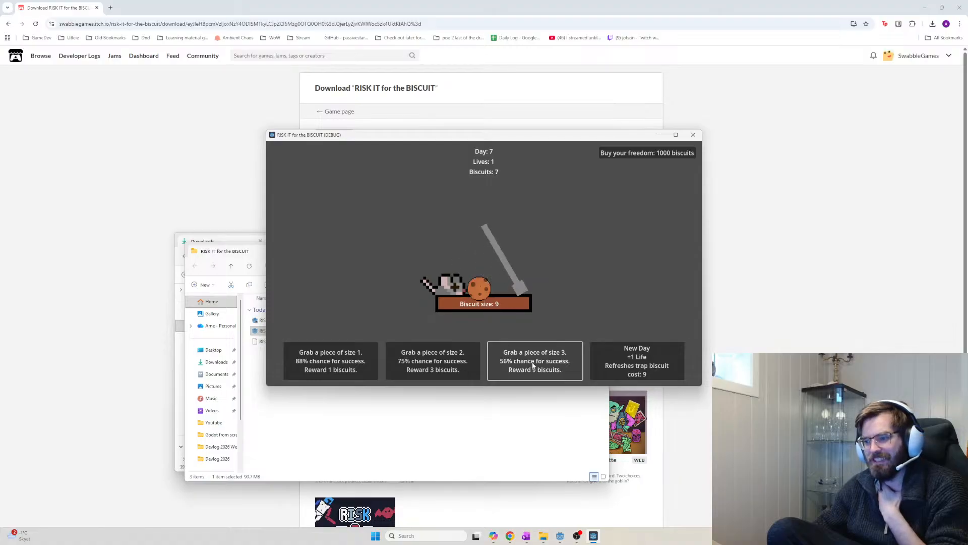
pyautogui.click(638, 370)
pyautogui.click(640, 373)
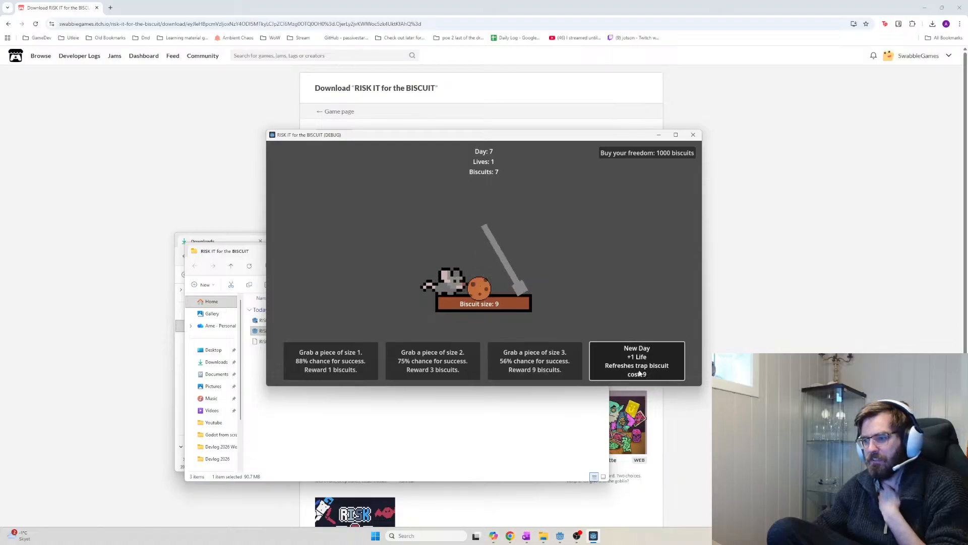
pyautogui.click(556, 365)
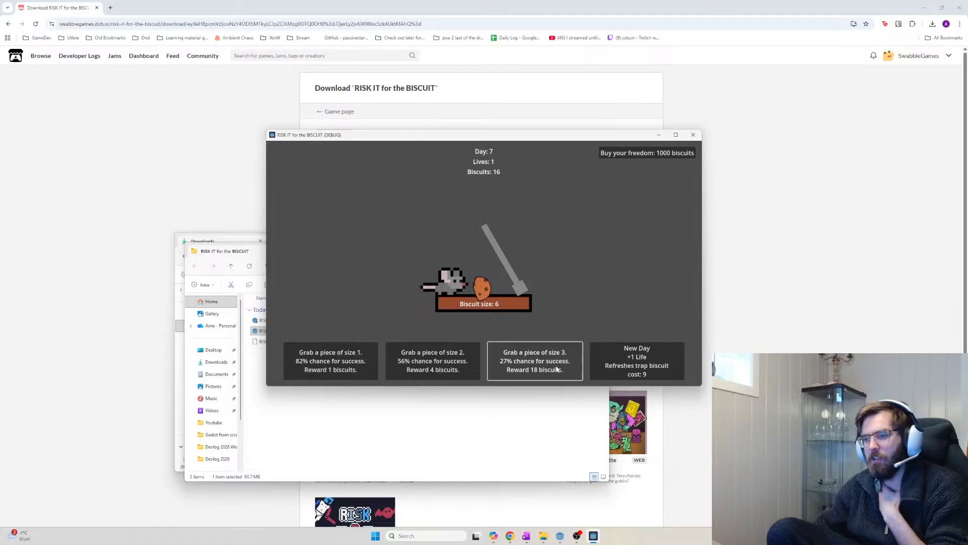
pyautogui.click(614, 369)
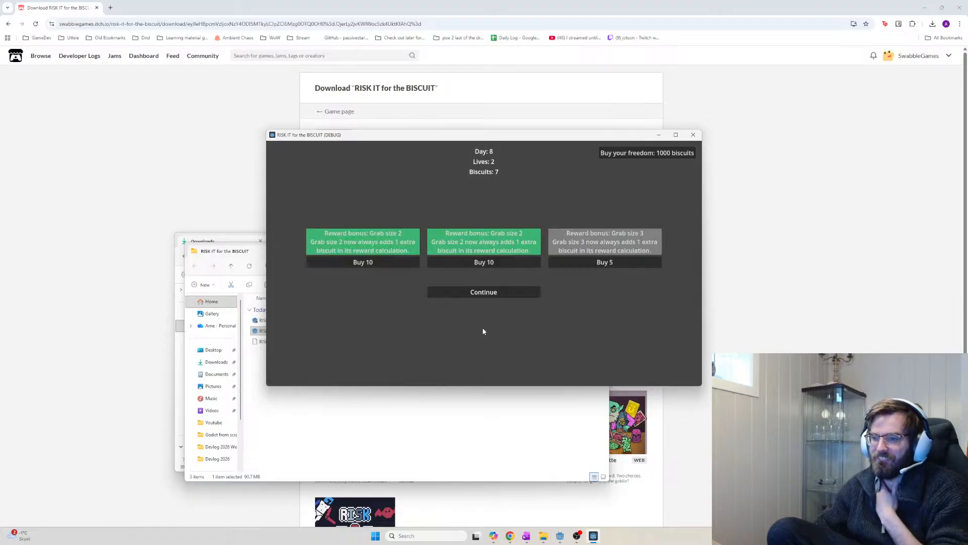
pyautogui.click(519, 294)
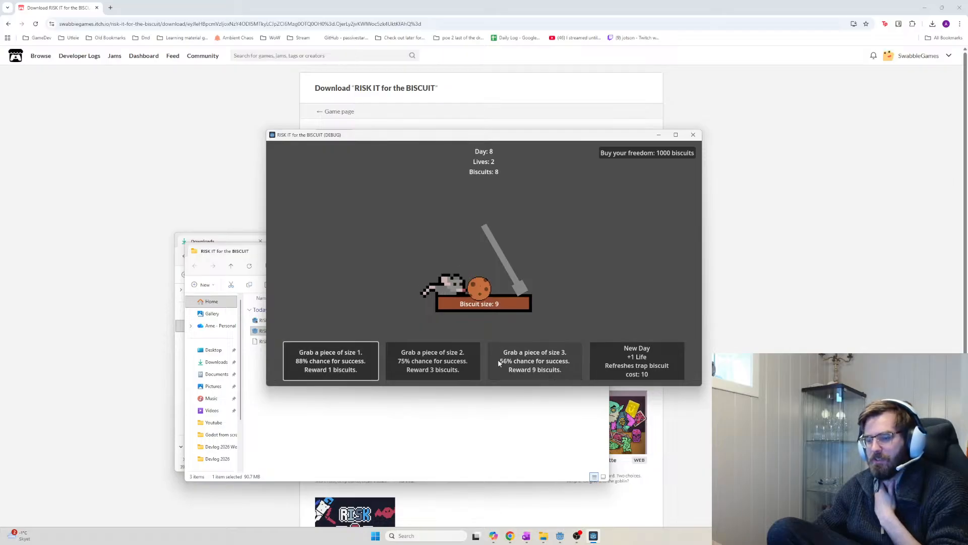
pyautogui.click(569, 366)
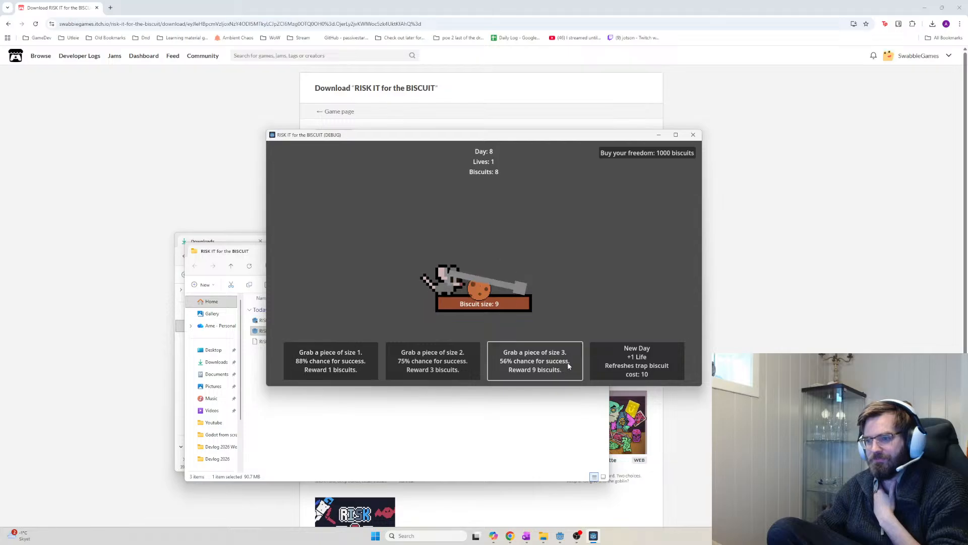
pyautogui.click(495, 368)
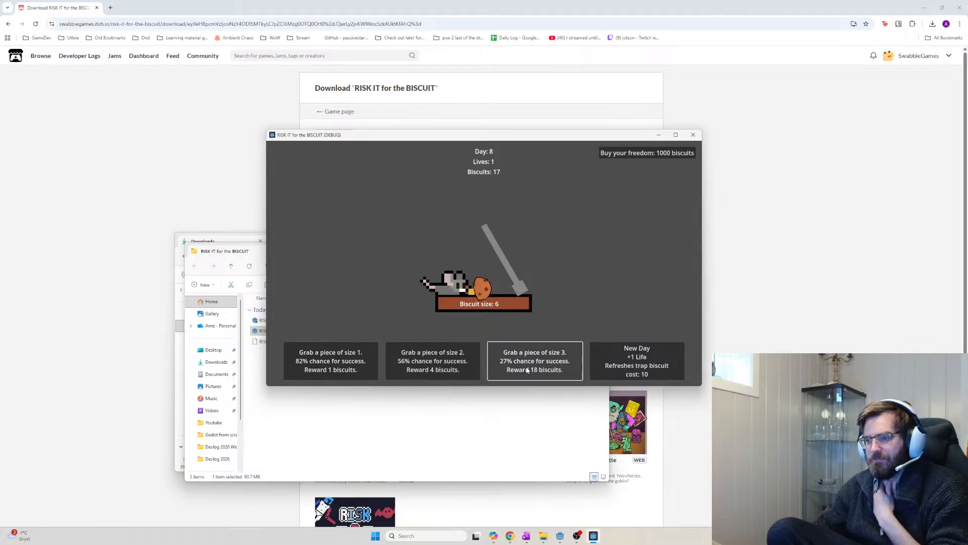
pyautogui.click(639, 368)
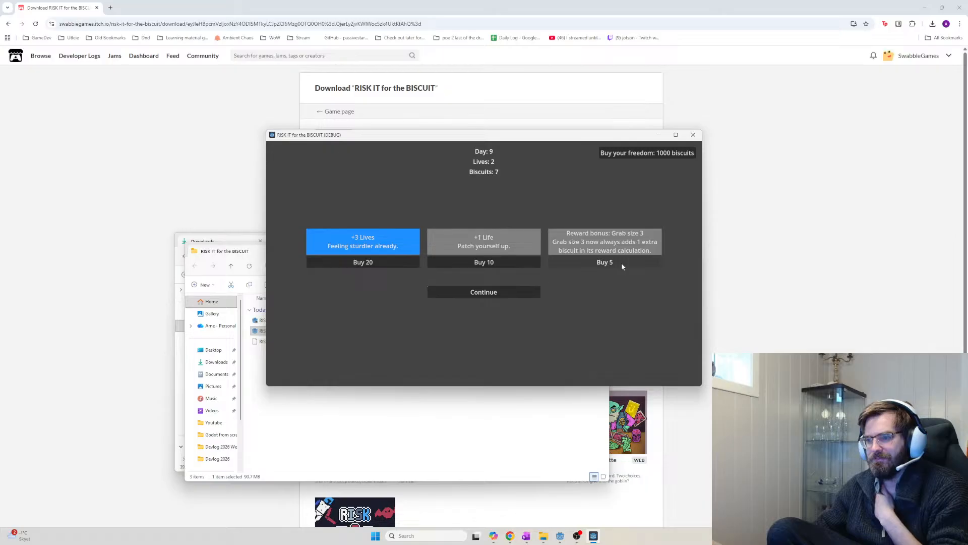
pyautogui.click(529, 293)
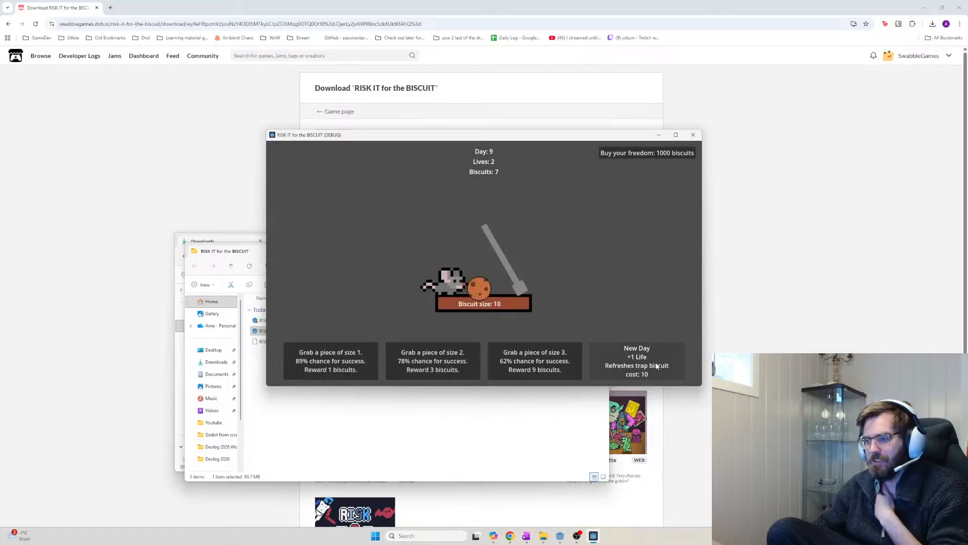
# Play days 9 and 10 with size 1 and size 3 grabs, ending in the day 11 shop
pyautogui.click(369, 360)
pyautogui.click(563, 360)
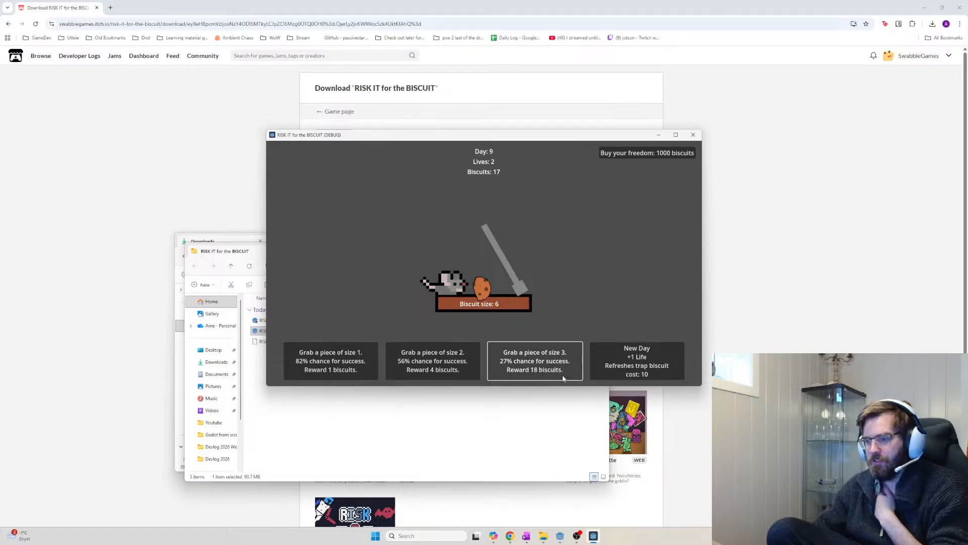
pyautogui.click(562, 371)
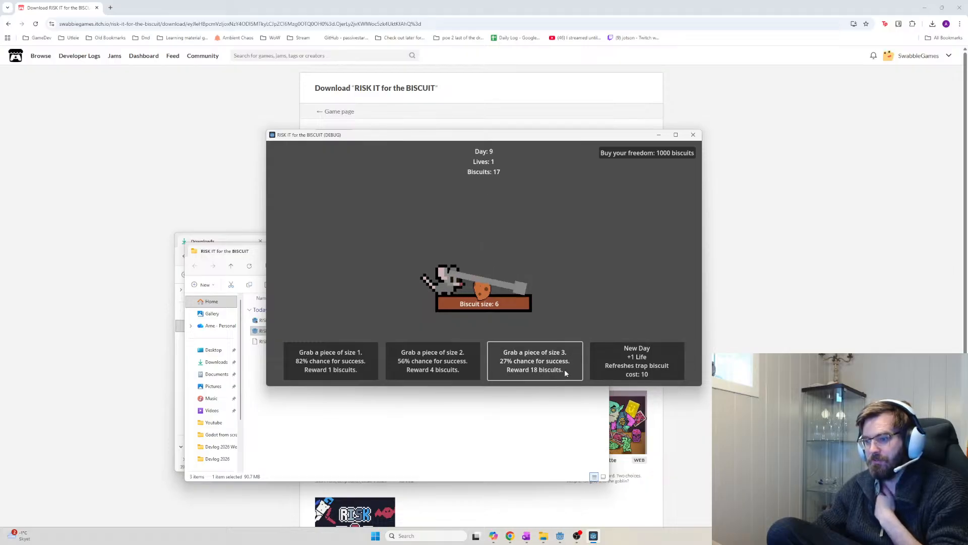
pyautogui.click(593, 368)
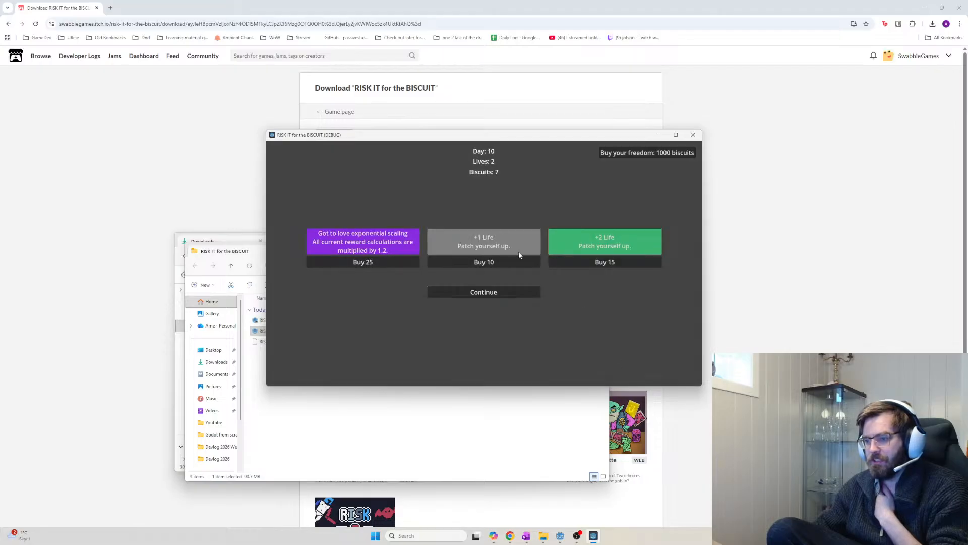
pyautogui.click(532, 293)
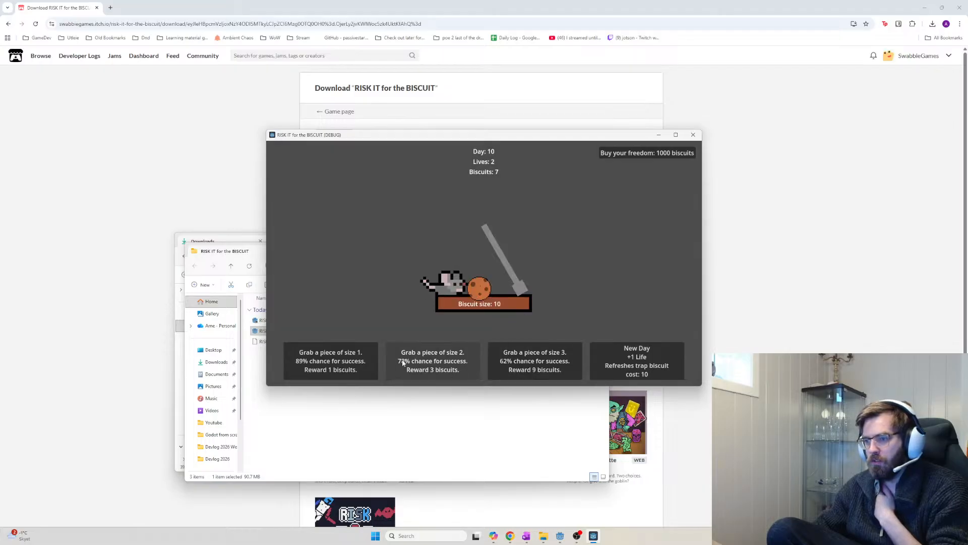
pyautogui.click(372, 354)
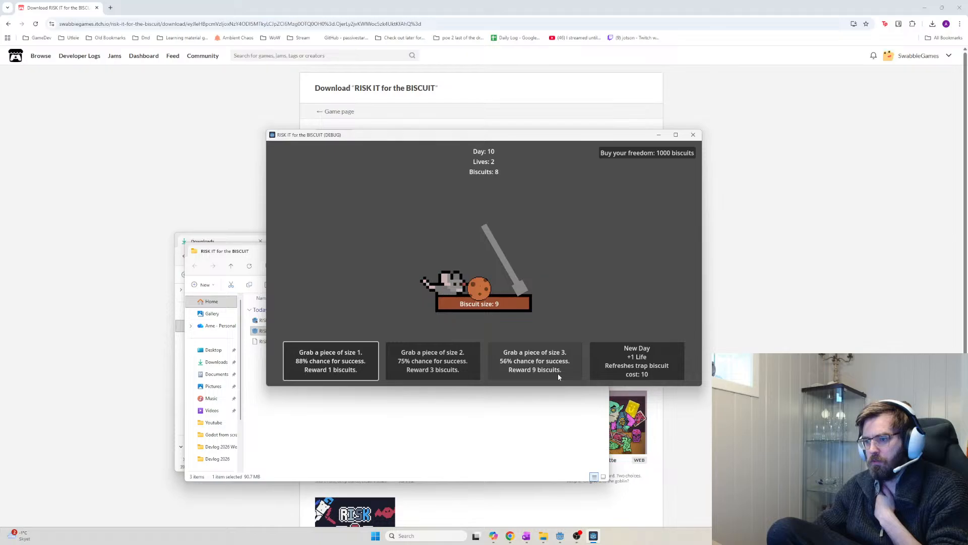
pyautogui.click(558, 373)
pyautogui.click(557, 373)
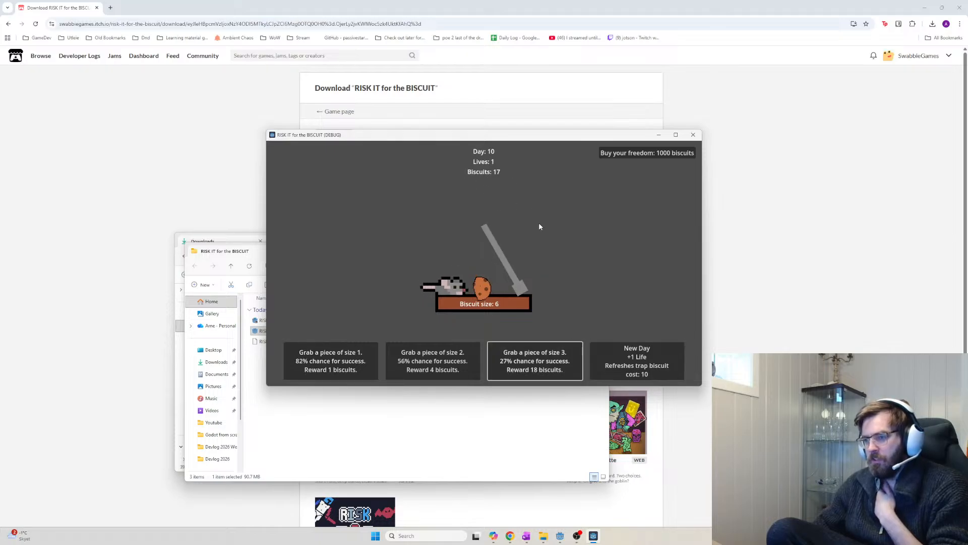
pyautogui.click(652, 359)
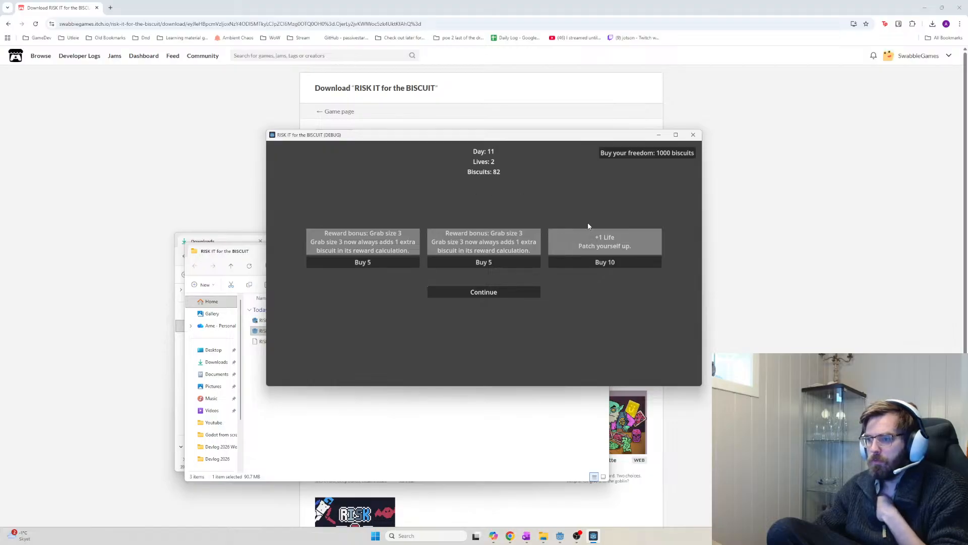
# Buy three grab size 3 reward bonuses, +2 Life, exponential scaling and the 75-biscuit investment
pyautogui.click(465, 262)
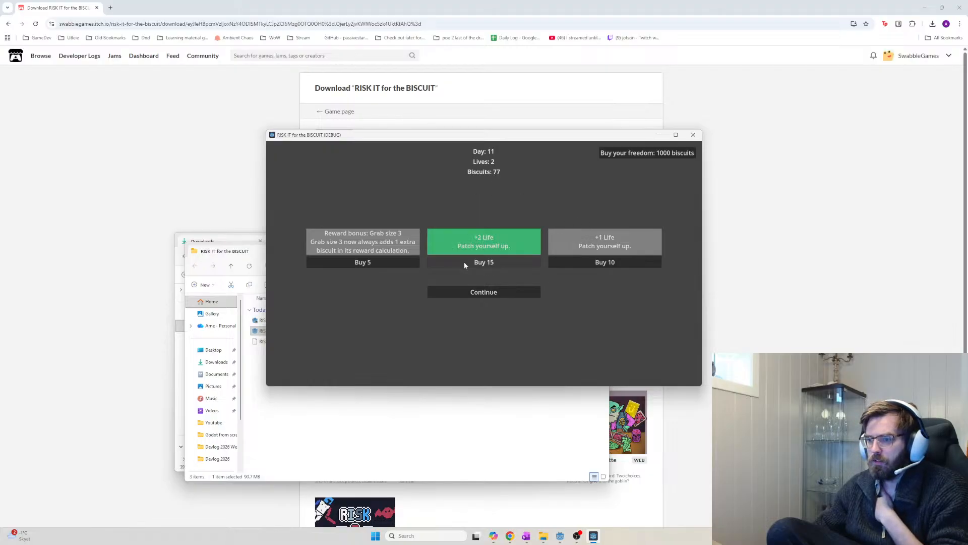
pyautogui.click(394, 263)
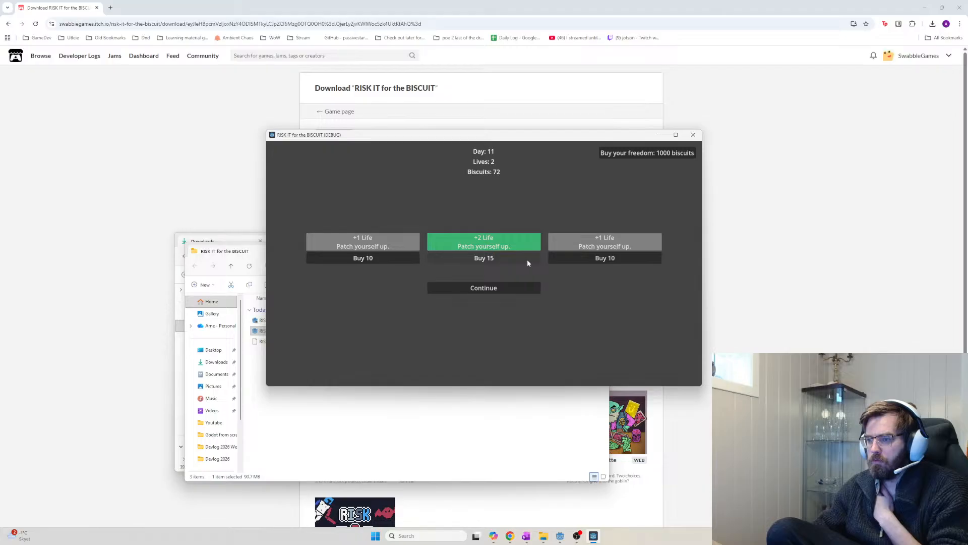
pyautogui.click(515, 258)
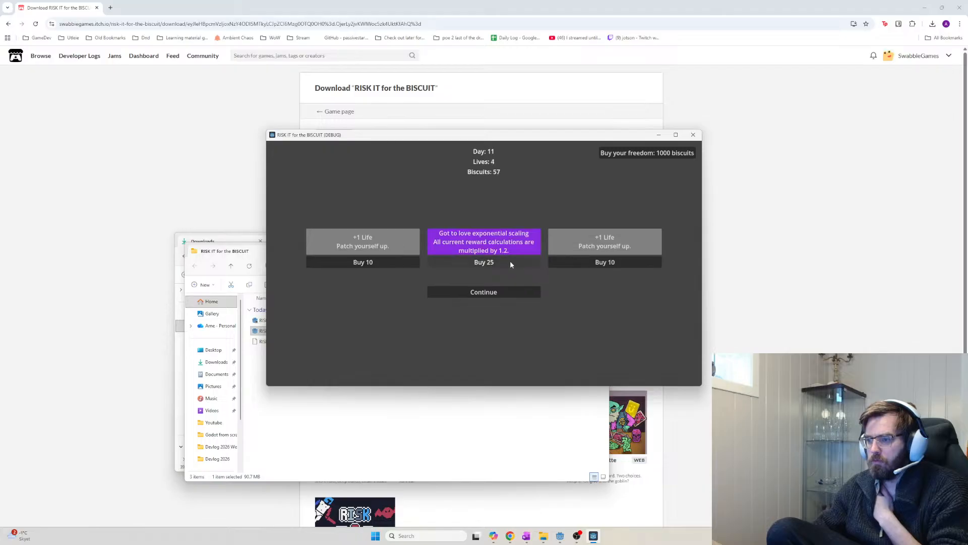
pyautogui.click(510, 261)
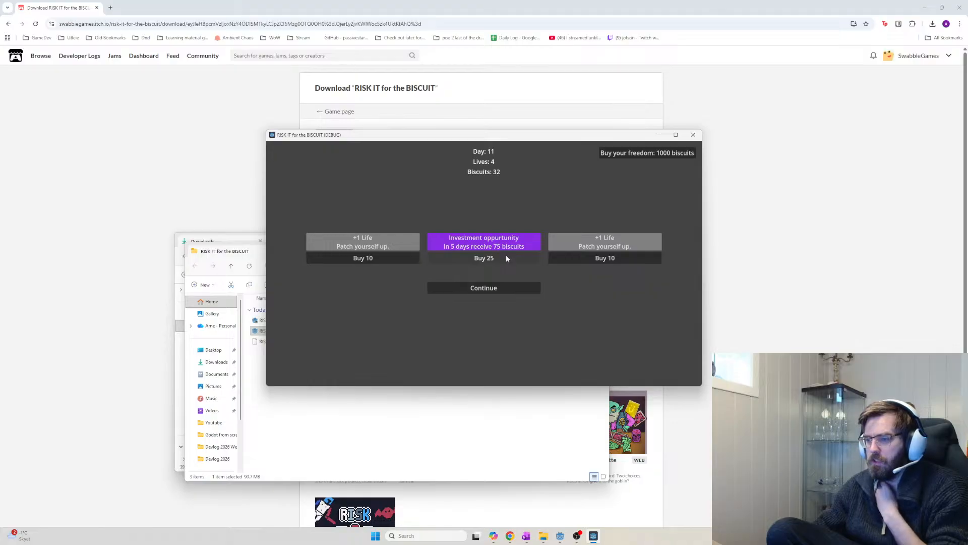
pyautogui.click(506, 258)
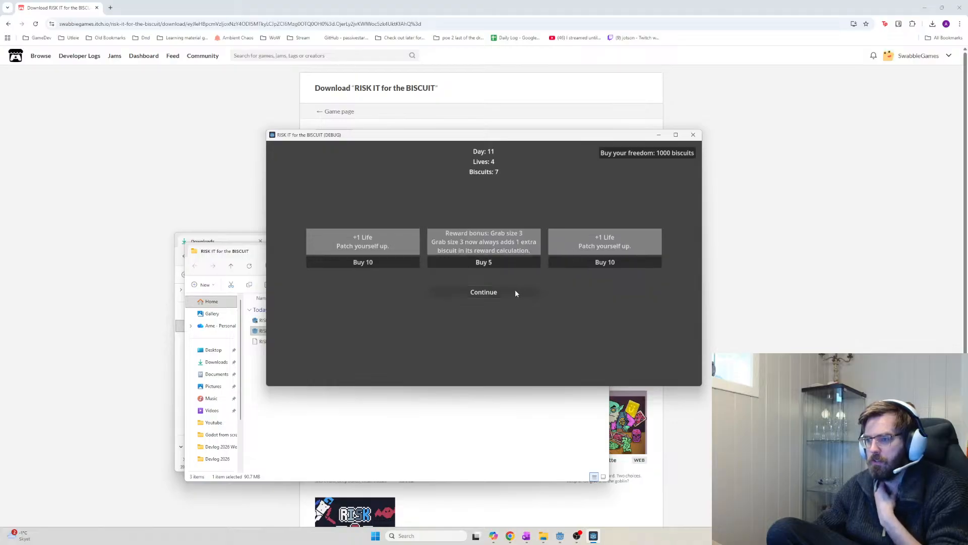
pyautogui.click(502, 262)
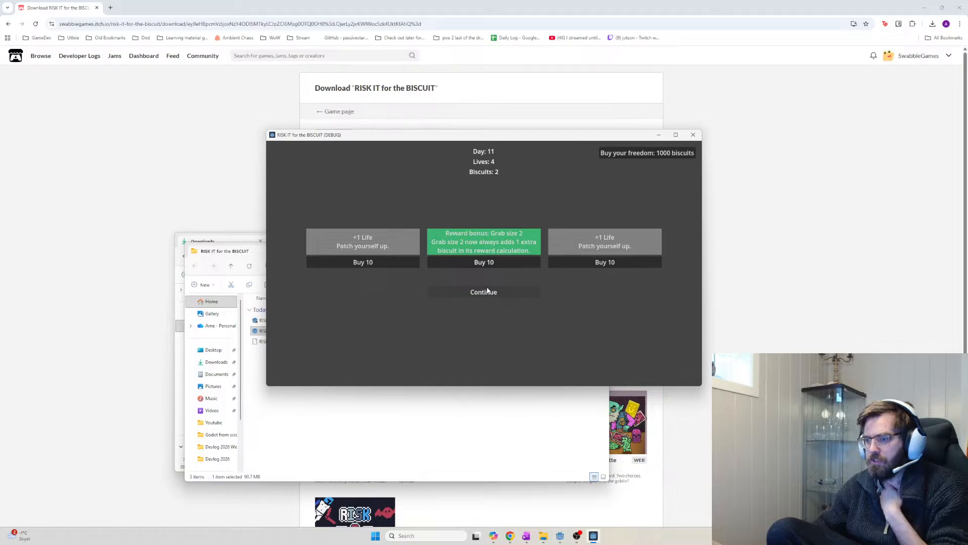
pyautogui.click(487, 291)
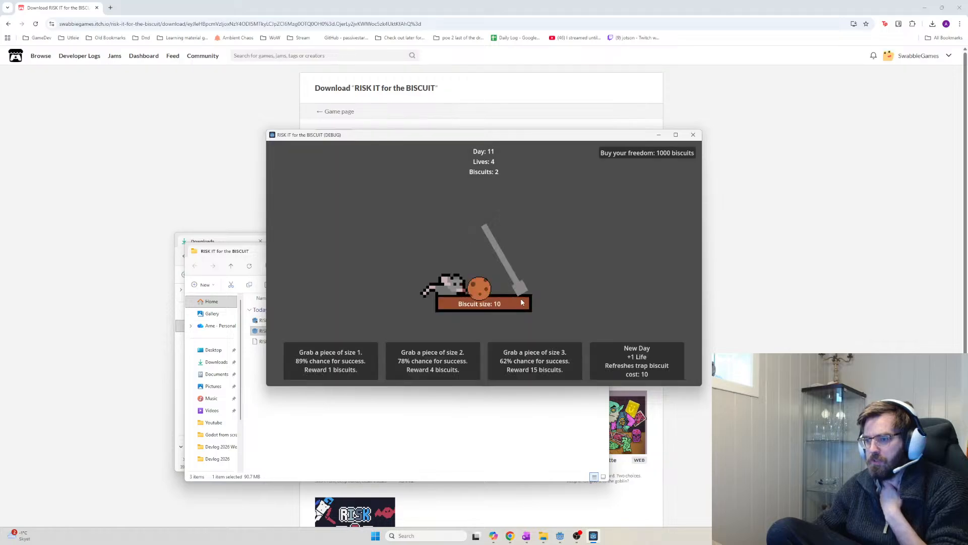
# Gamble on repeated size 3 grabs, start day 12, then grab size 1 and size 3 pieces
pyautogui.click(559, 364)
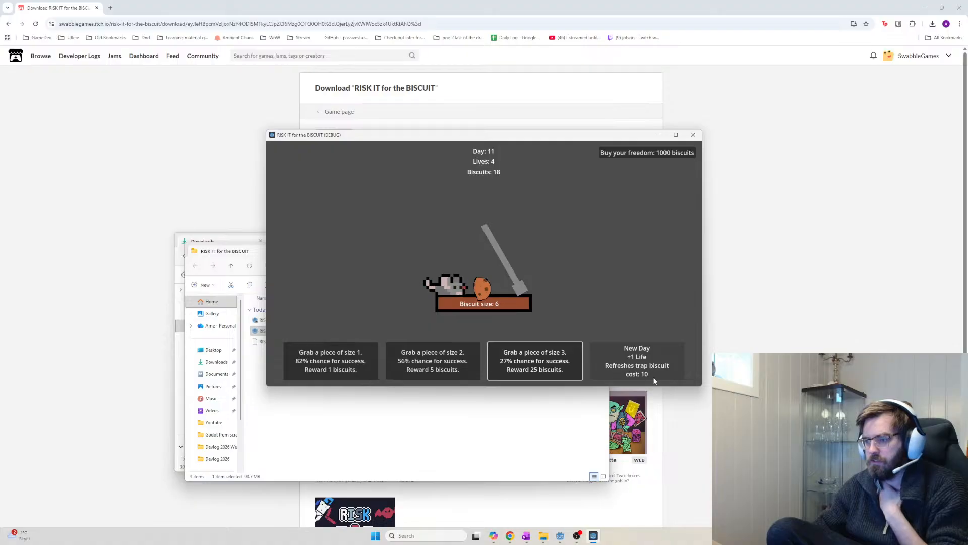
pyautogui.click(548, 352)
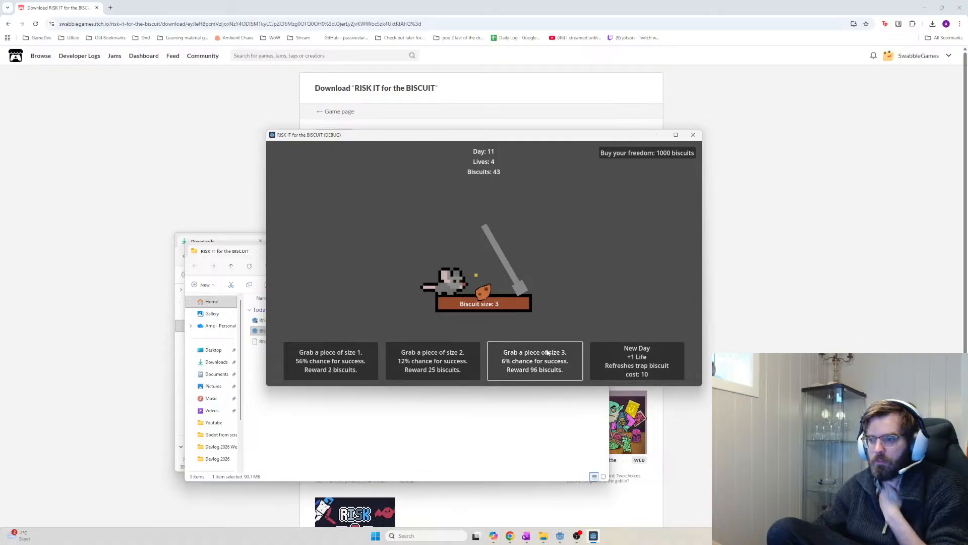
pyautogui.click(547, 352)
pyautogui.click(547, 352)
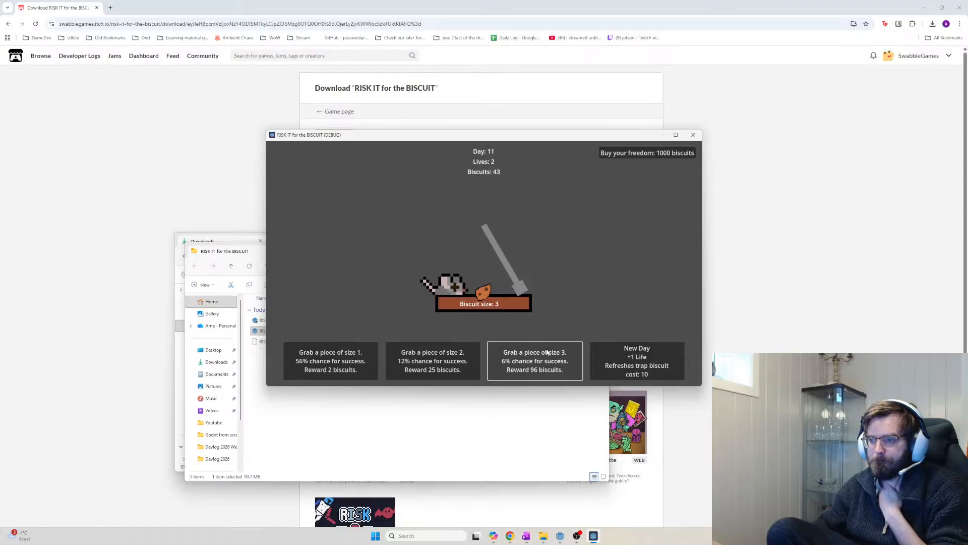
pyautogui.click(547, 352)
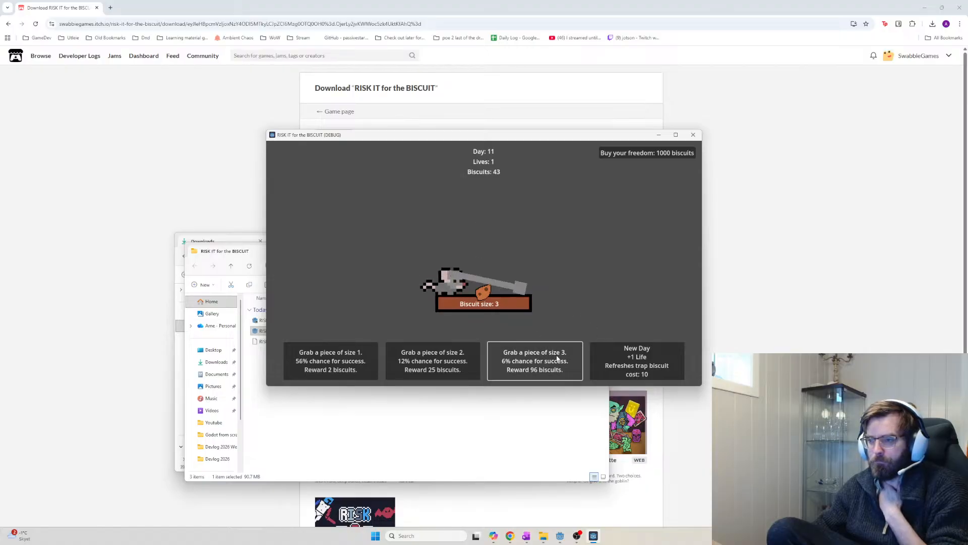
pyautogui.click(632, 367)
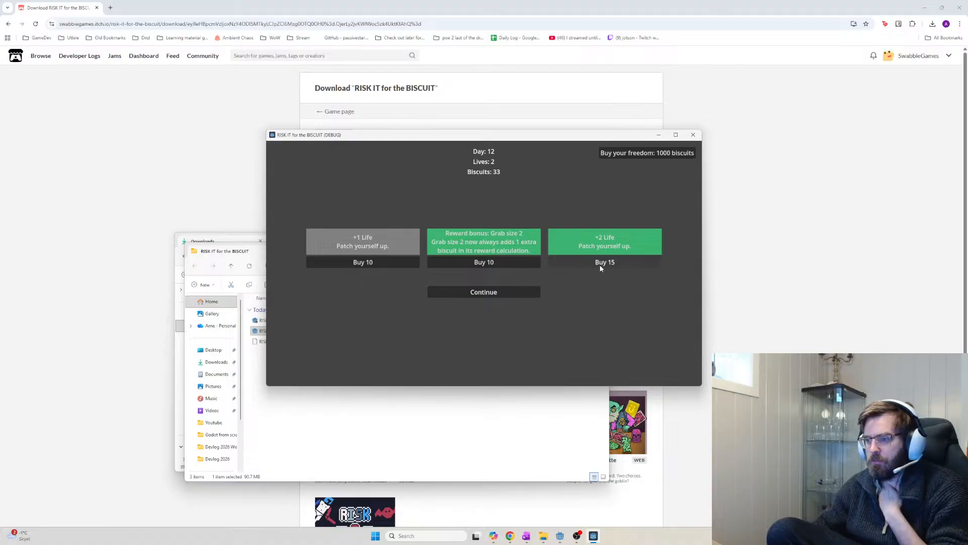
pyautogui.click(491, 292)
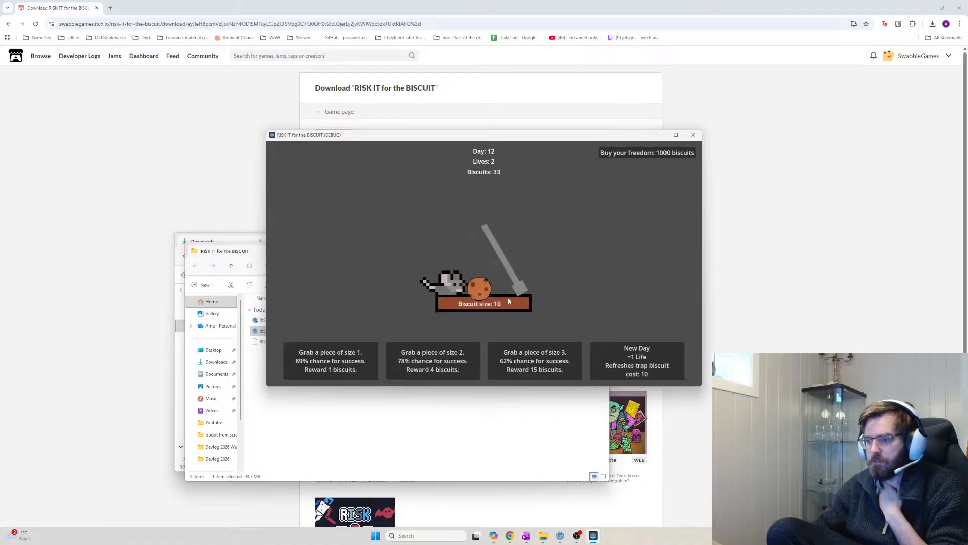
pyautogui.click(331, 361)
pyautogui.click(527, 366)
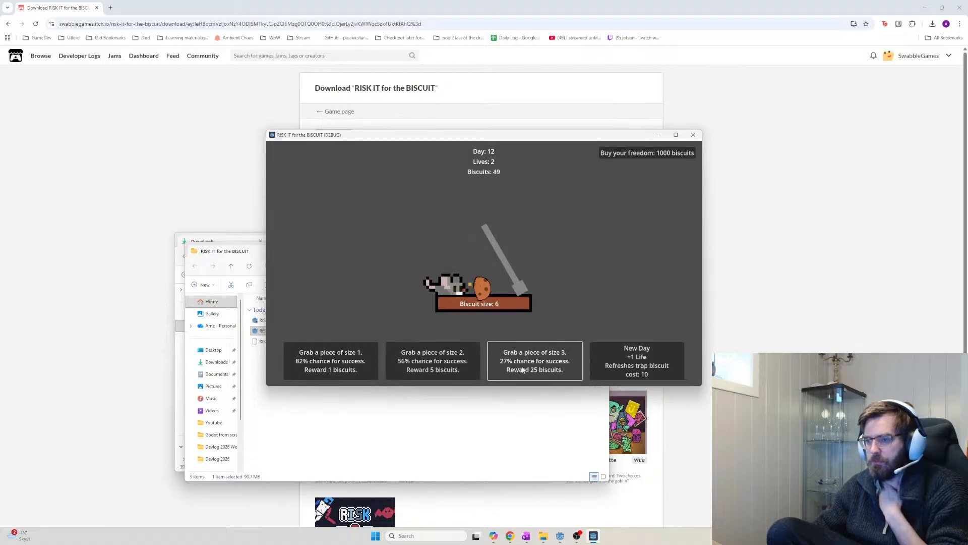
pyautogui.click(525, 370)
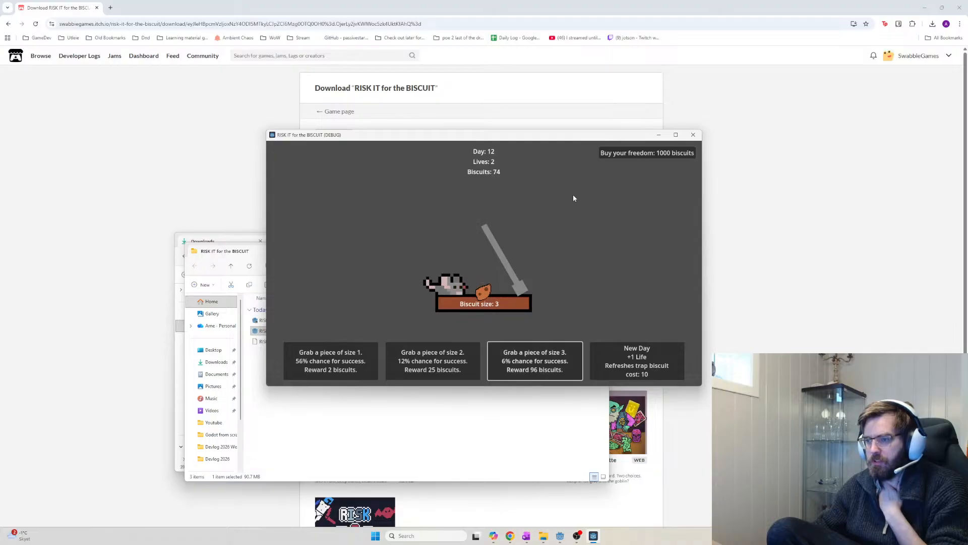
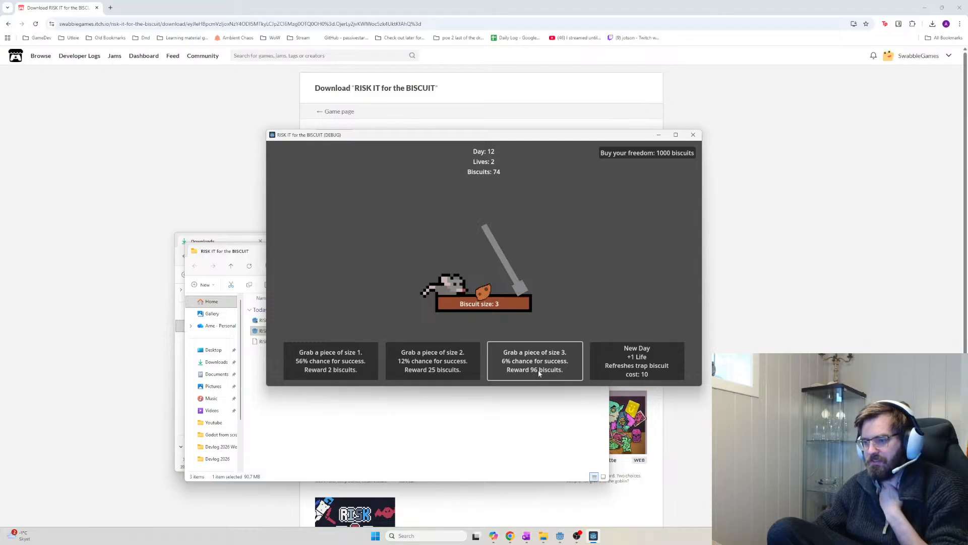
# At the day 13 shop buy exponential scaling and a grab size 3 bonus, then grab size 1, 3, 3
pyautogui.click(617, 368)
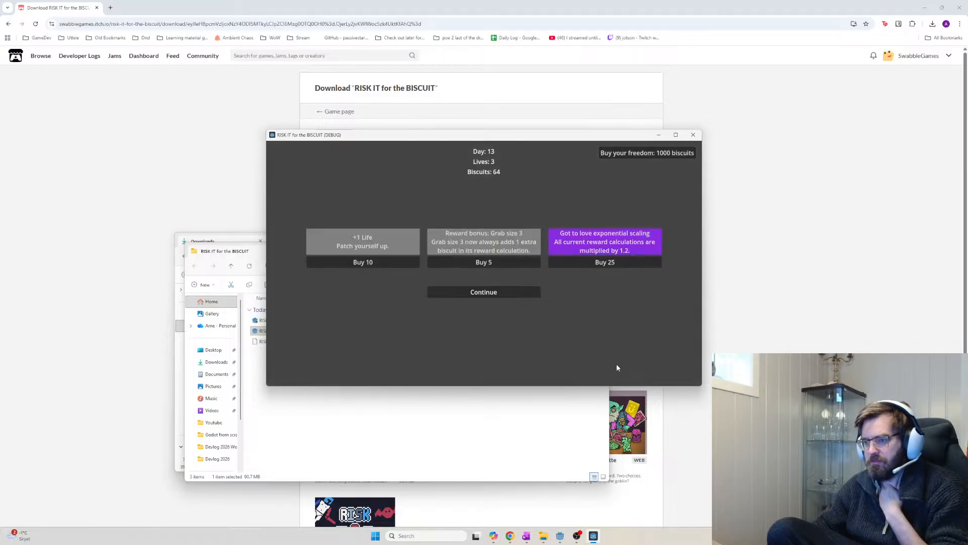
pyautogui.click(617, 263)
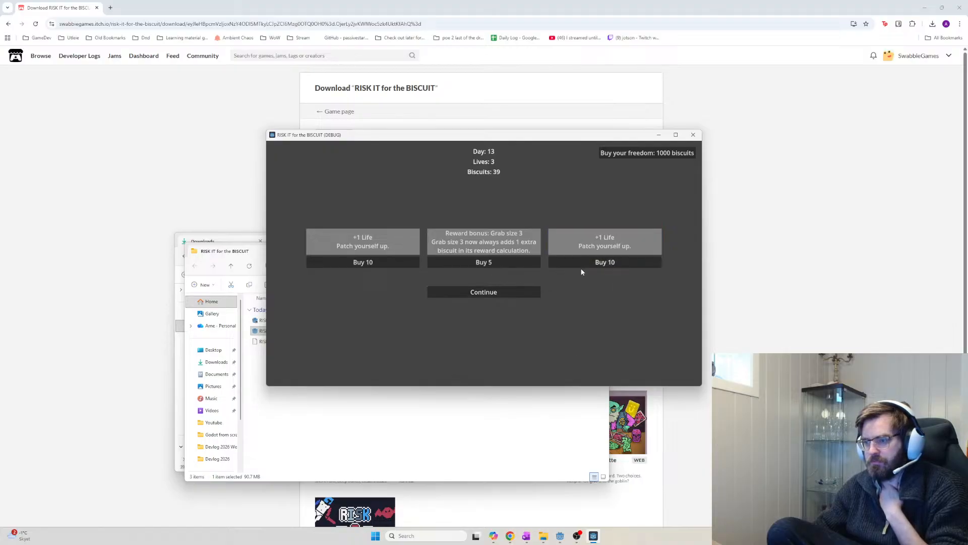
pyautogui.click(504, 259)
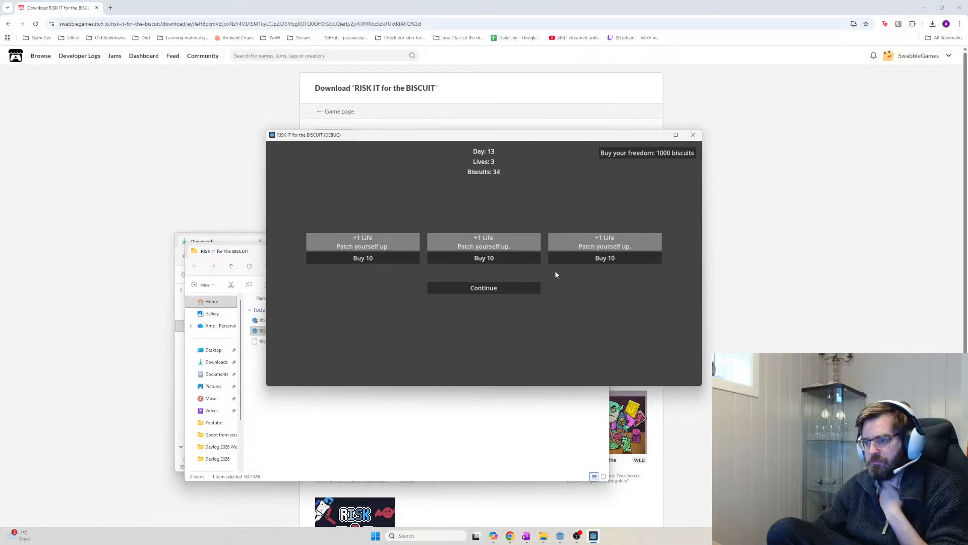
pyautogui.click(509, 288)
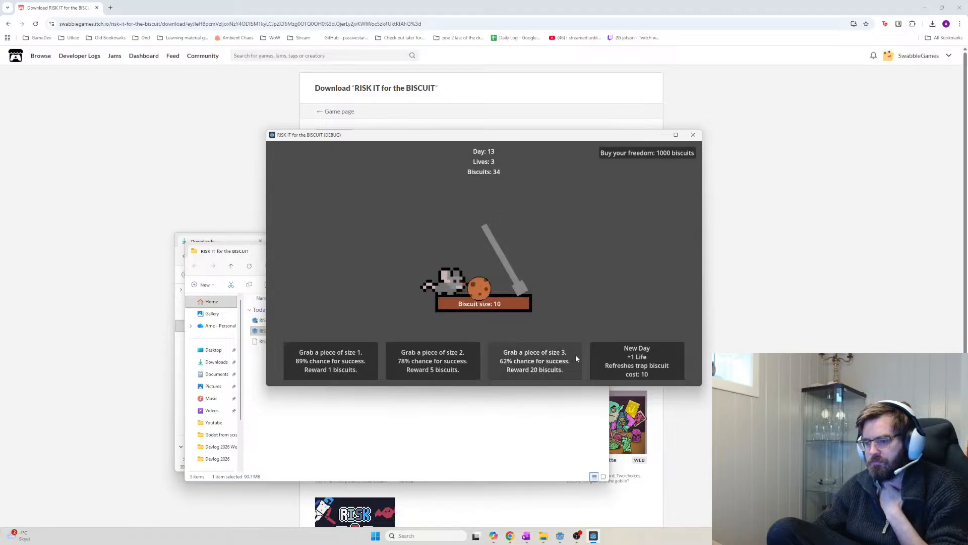
pyautogui.click(331, 361)
pyautogui.click(538, 368)
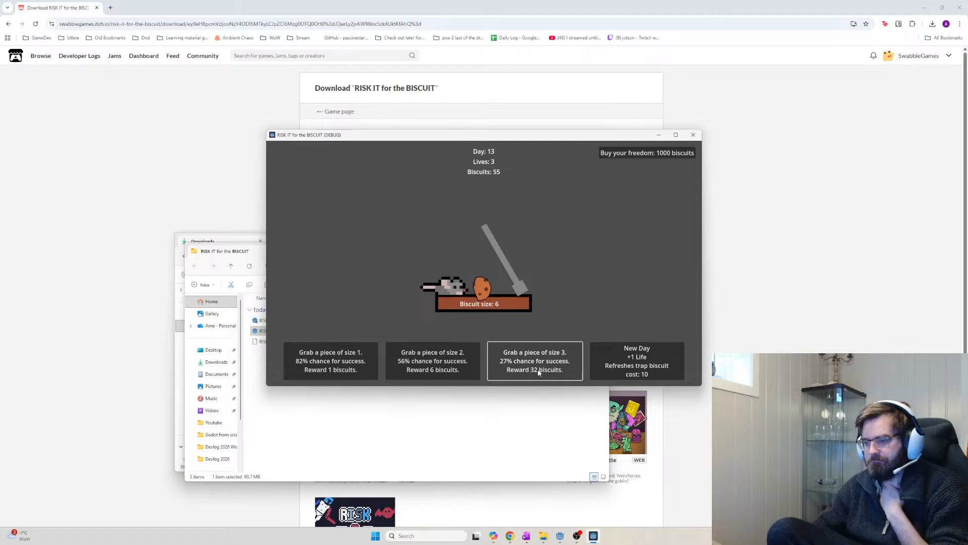
pyautogui.click(548, 369)
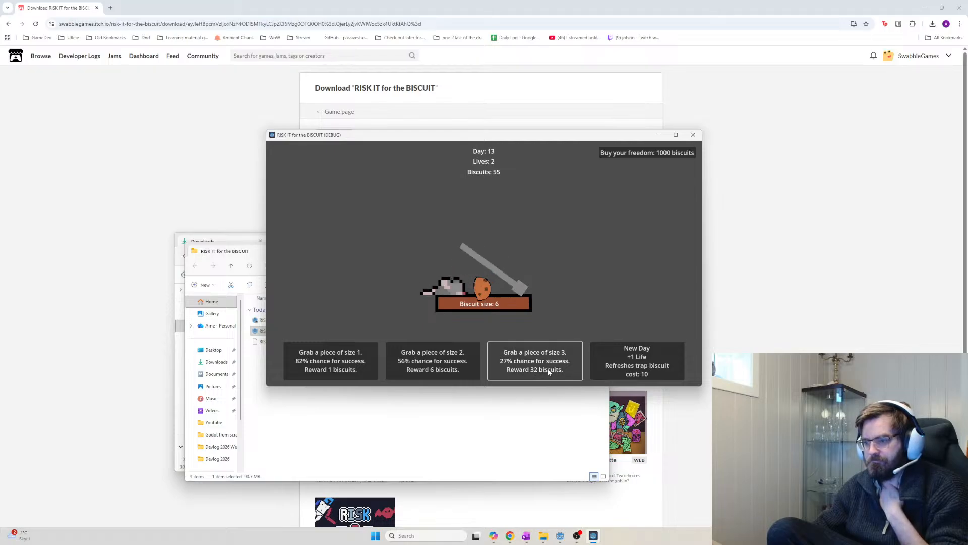
# Start day 14, buy the 75-biscuit investment and +2 Lives, grab size 1, 3, 3, and start day 15
pyautogui.click(619, 373)
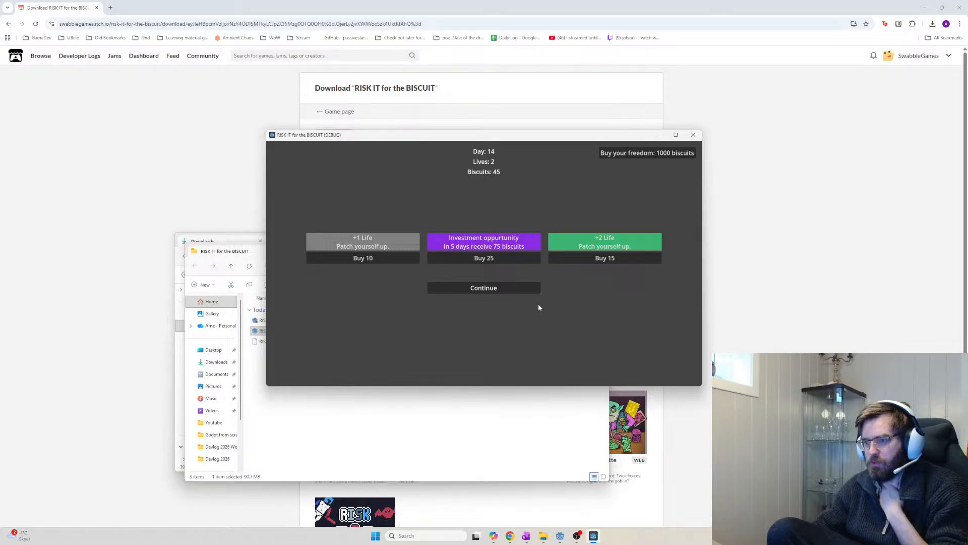
pyautogui.click(502, 256)
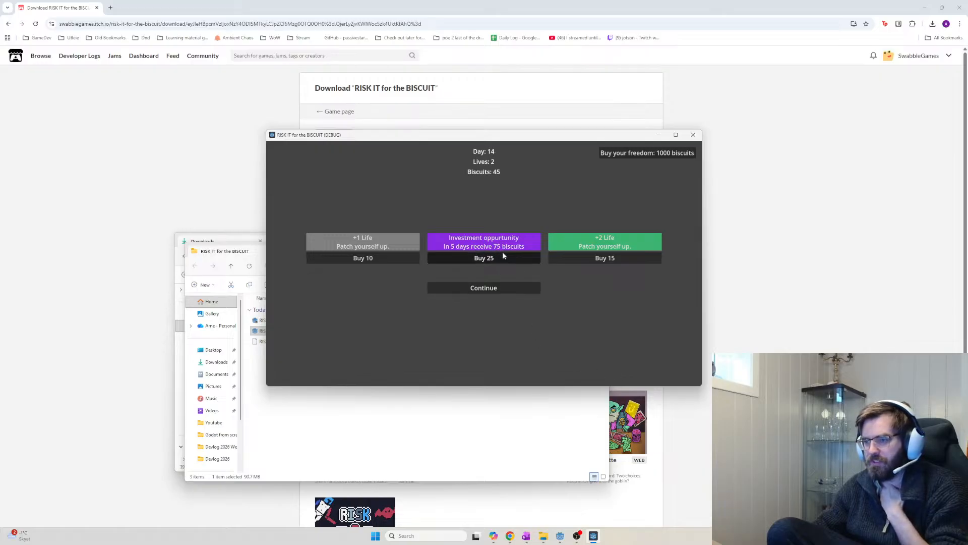
pyautogui.click(600, 263)
pyautogui.click(505, 290)
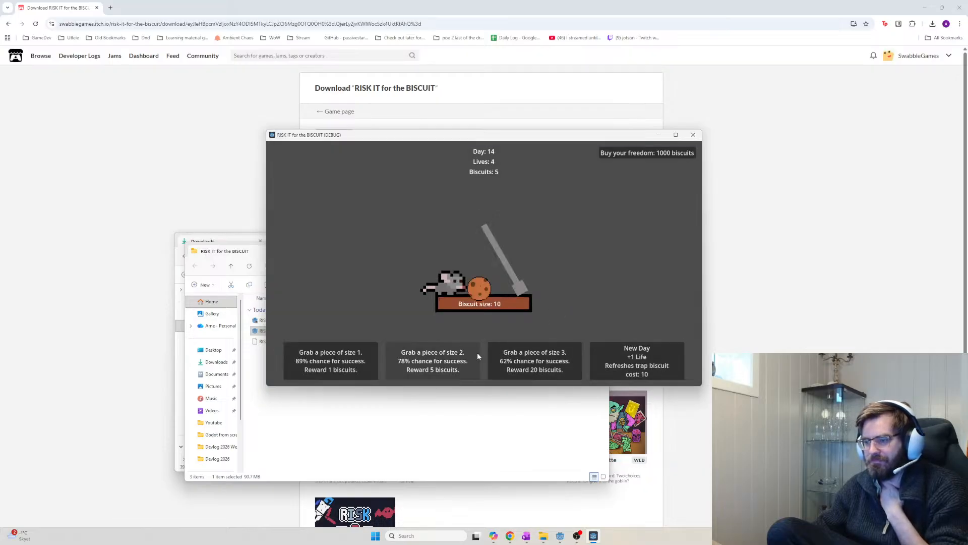
pyautogui.click(332, 362)
pyautogui.click(527, 369)
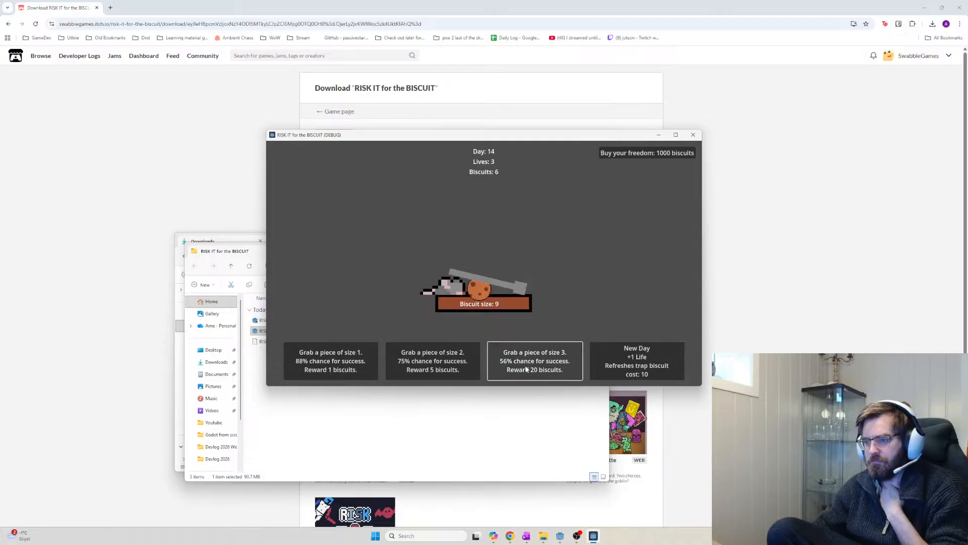
pyautogui.click(527, 370)
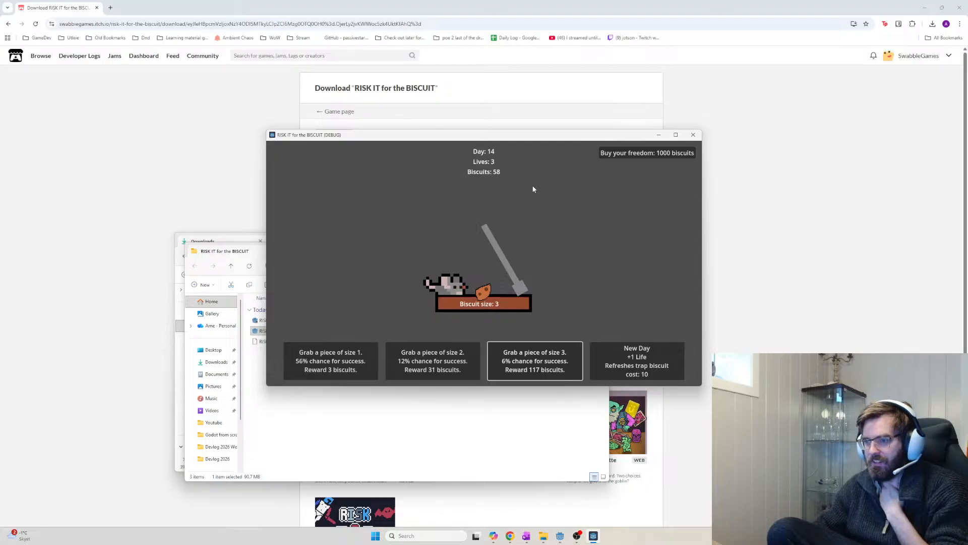
pyautogui.click(638, 374)
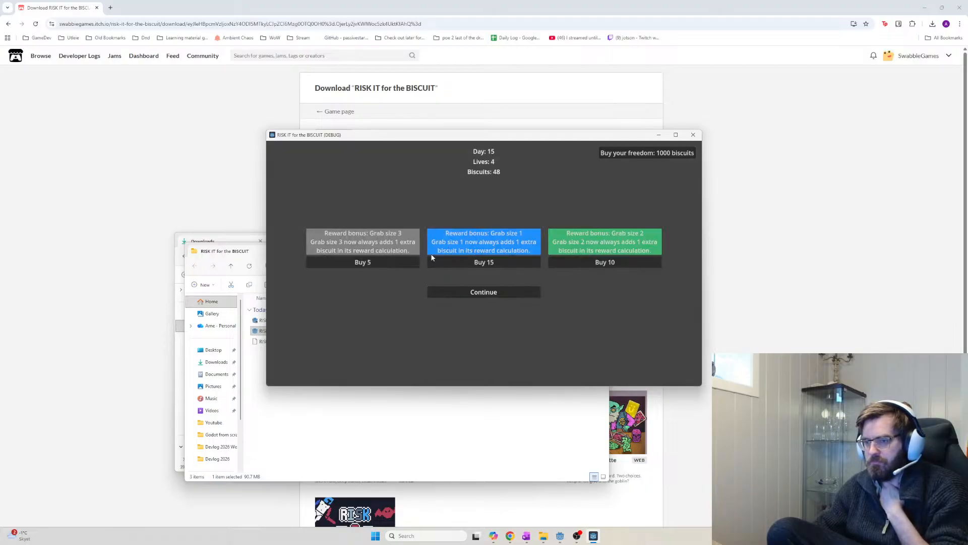
# Buy a grab size 3 bonus at the day 15 shop, make four size 3 grabs, then start day 16
pyautogui.click(399, 261)
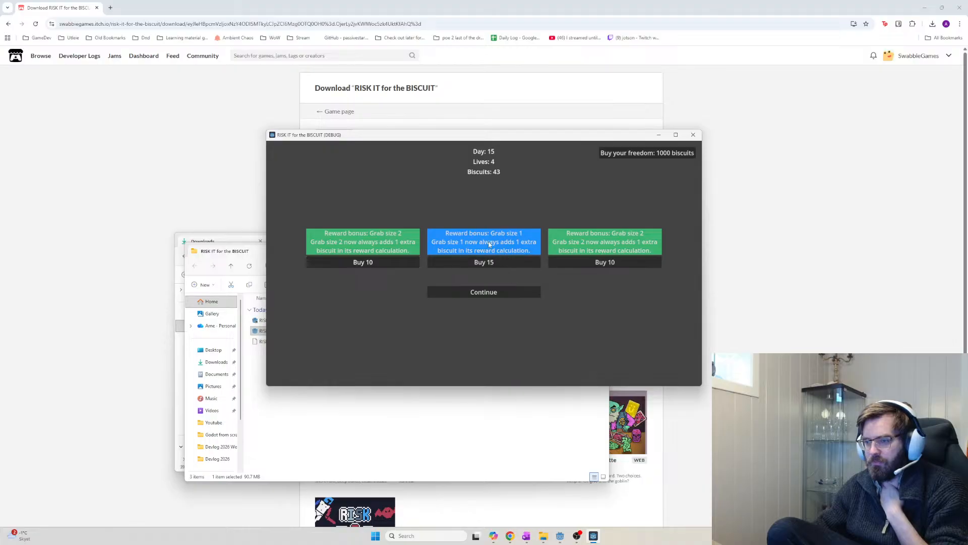
pyautogui.click(485, 293)
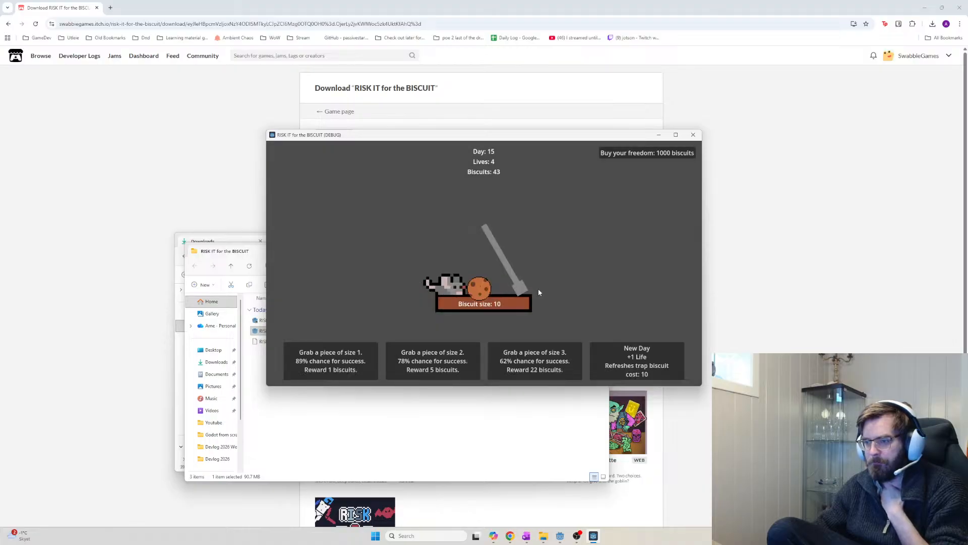
pyautogui.click(533, 371)
pyautogui.click(529, 372)
pyautogui.click(532, 372)
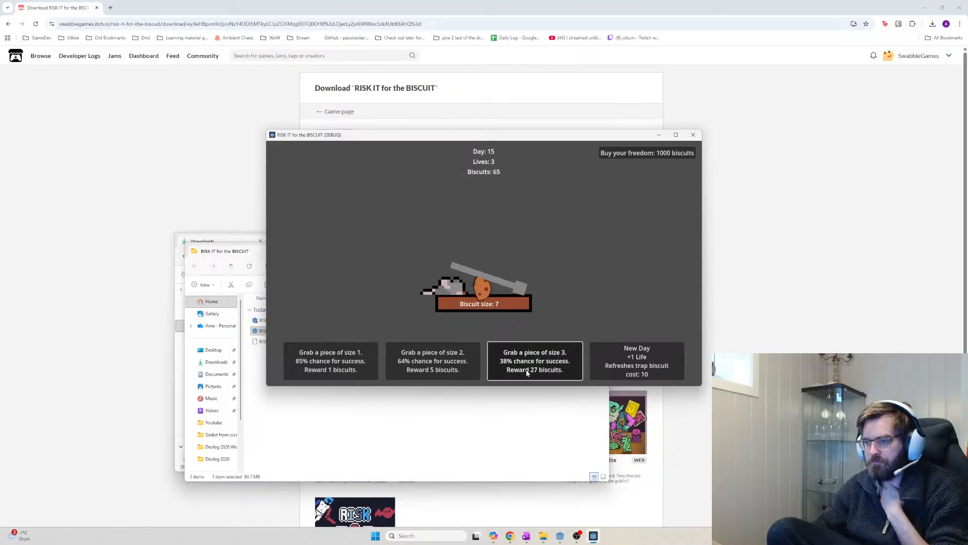
pyautogui.click(536, 374)
pyautogui.click(619, 371)
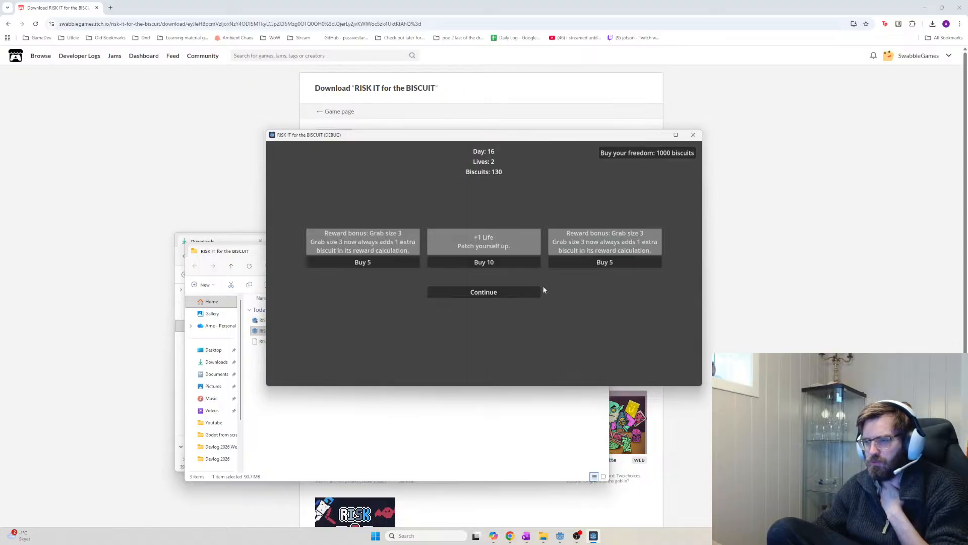
# At the day 16 shop buy two grab size 3 bonuses and +2 Lives, grab size 3 twice, start day 17
pyautogui.click(607, 263)
pyautogui.click(386, 264)
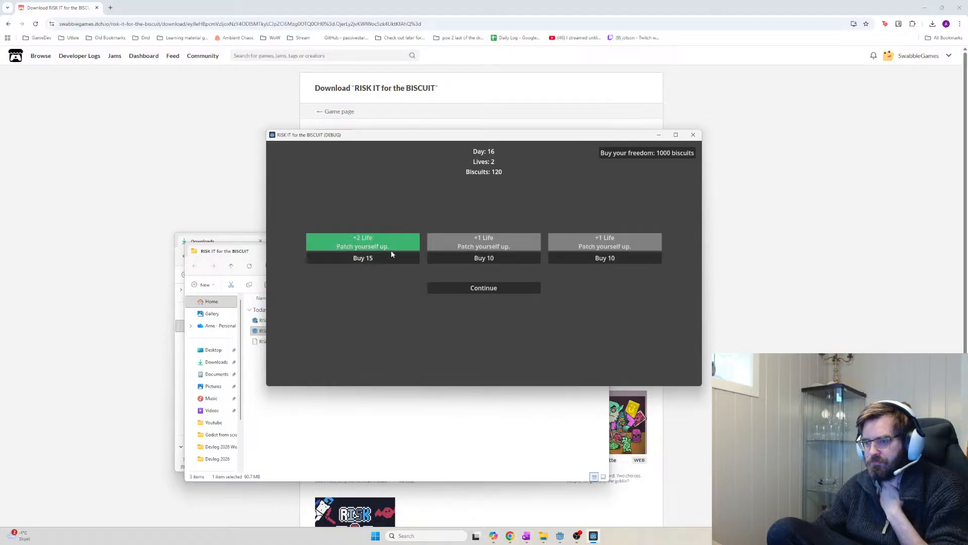
pyautogui.click(396, 256)
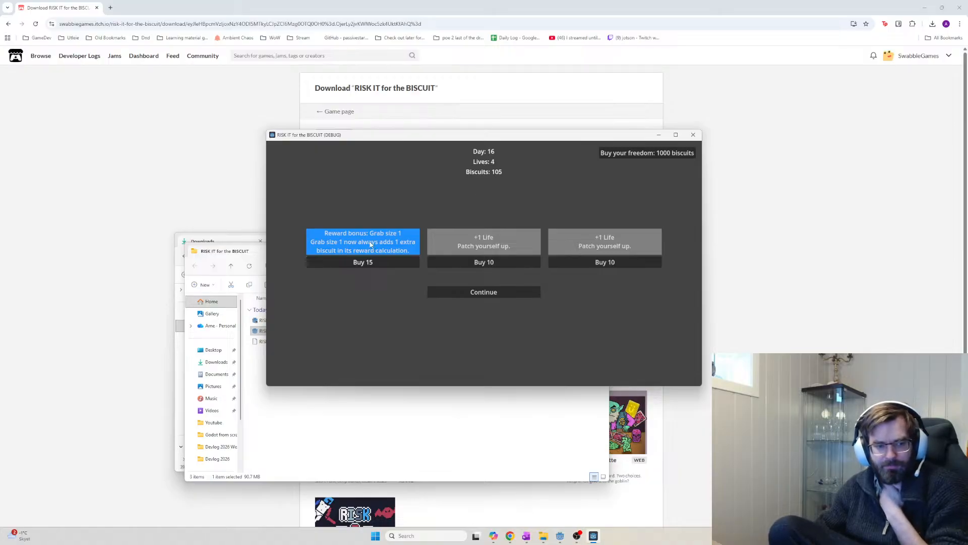
pyautogui.click(464, 293)
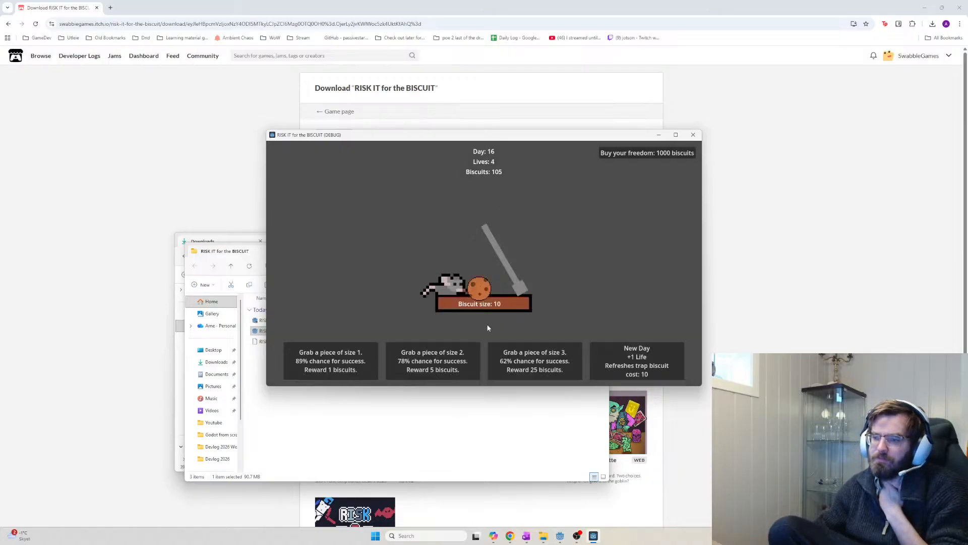
pyautogui.click(534, 368)
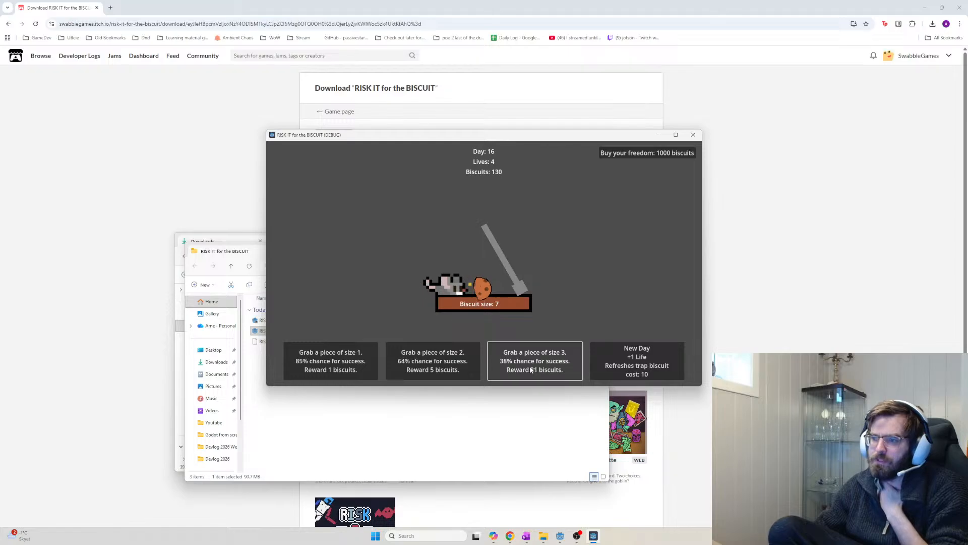
pyautogui.click(565, 370)
pyautogui.click(615, 366)
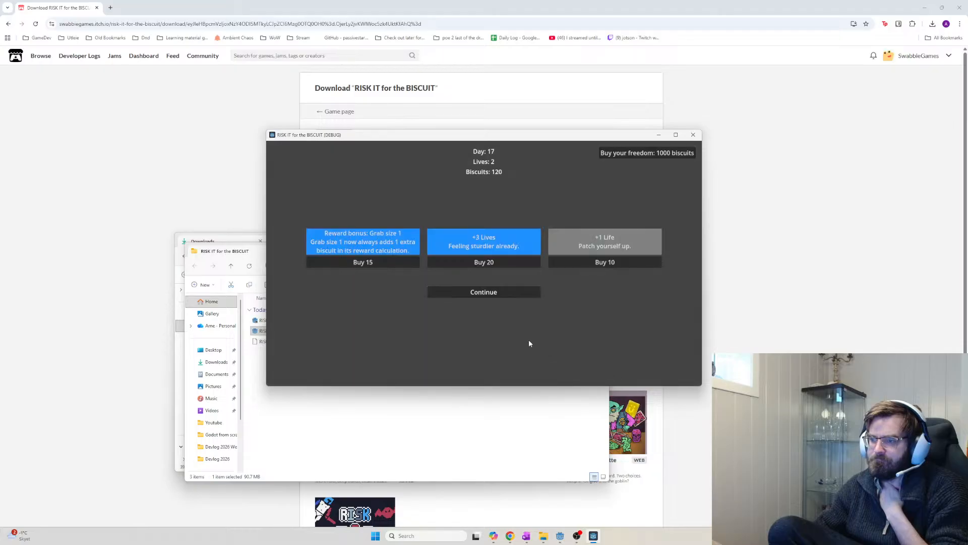
# Buy +3 Lives and a size 3 bonus, grab size 3 three times, then buy the day 18 investment
pyautogui.click(501, 263)
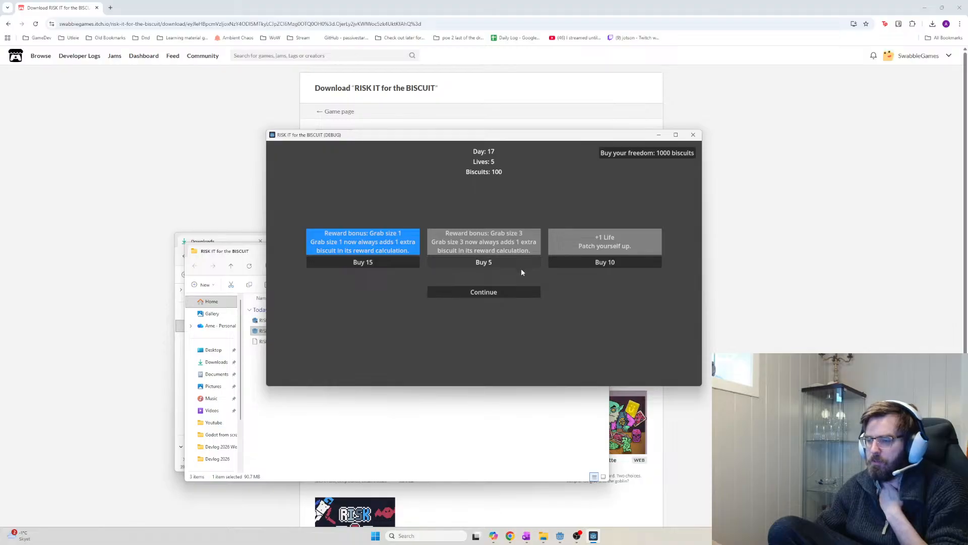
pyautogui.click(522, 263)
pyautogui.click(510, 294)
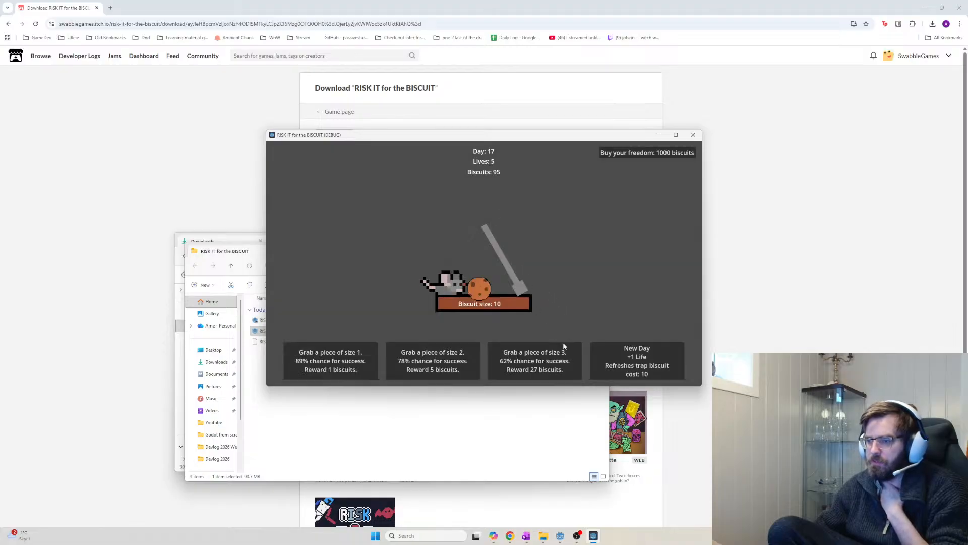
pyautogui.click(555, 361)
pyautogui.click(558, 365)
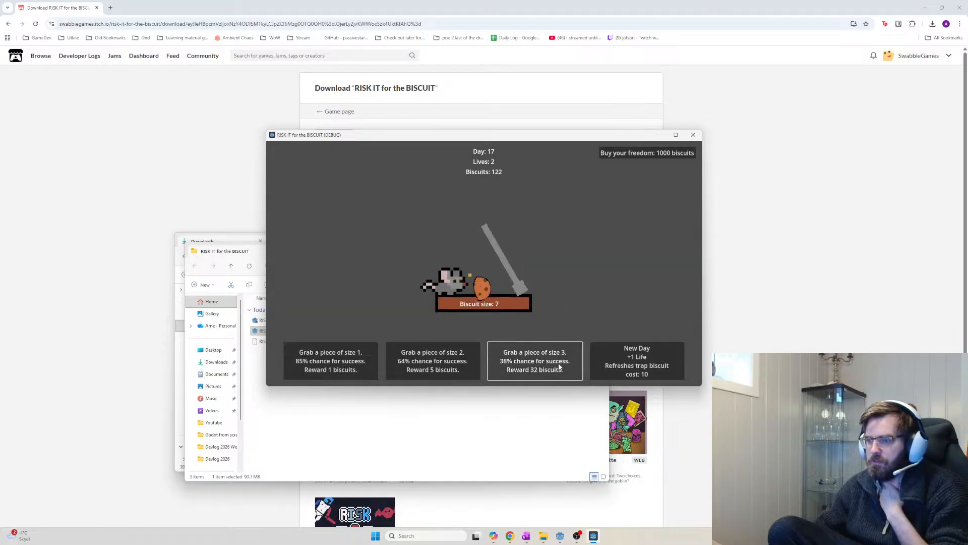
pyautogui.click(559, 369)
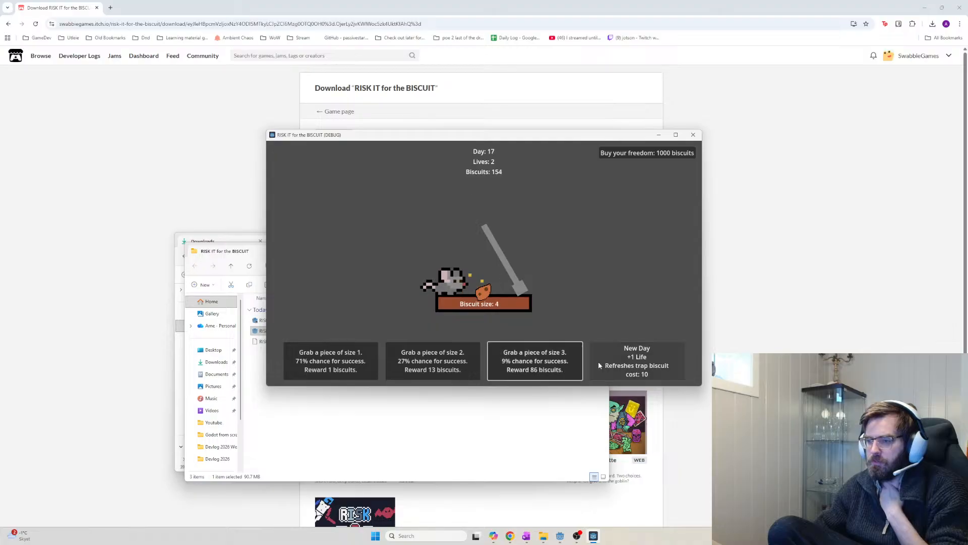
pyautogui.click(612, 364)
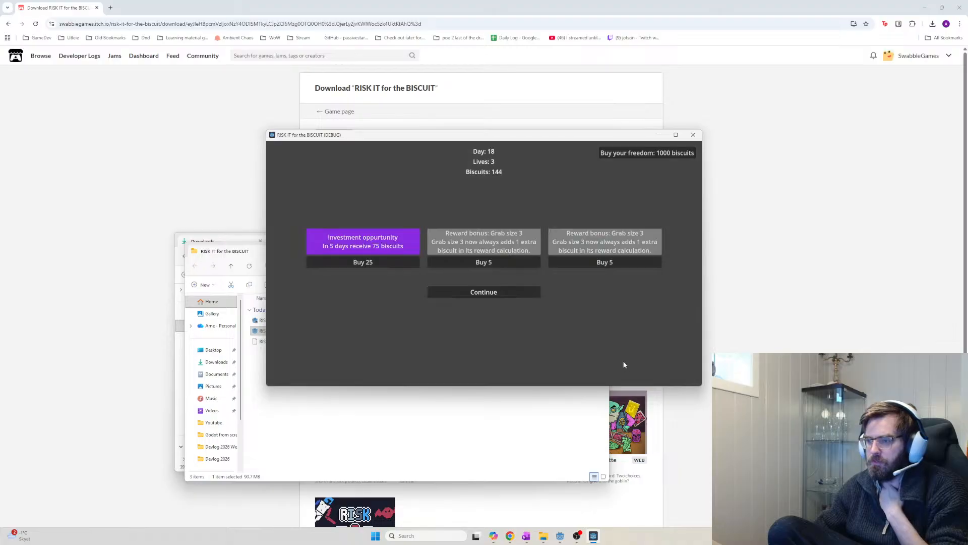
pyautogui.click(402, 261)
# Buy three more grab size 3 bonuses and Lucky Clover, grab size 3 once, then start day 19
pyautogui.click(405, 262)
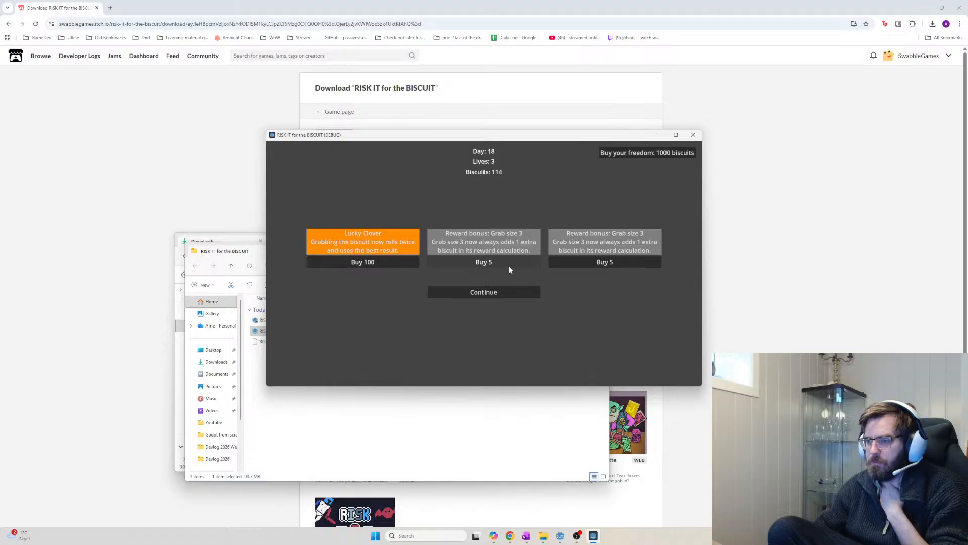
pyautogui.click(509, 263)
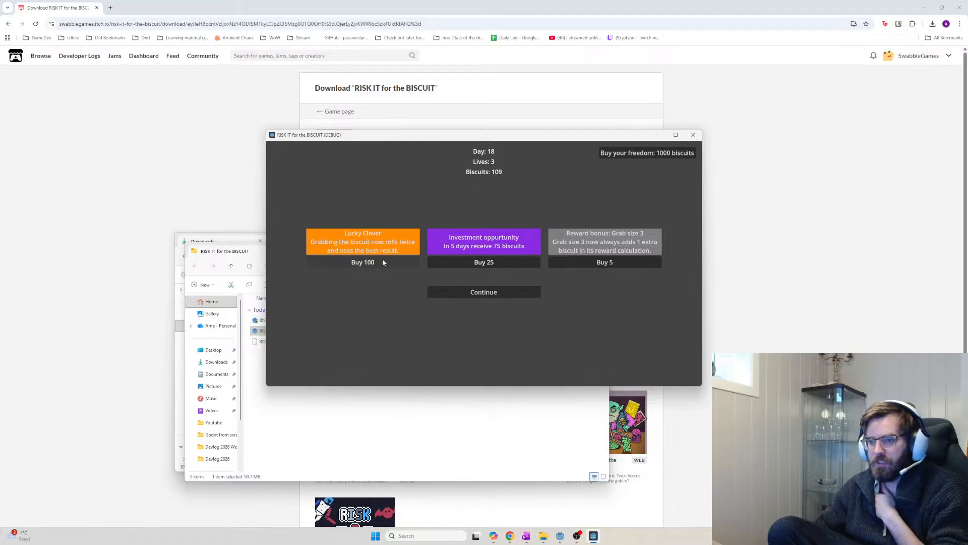
pyautogui.click(382, 263)
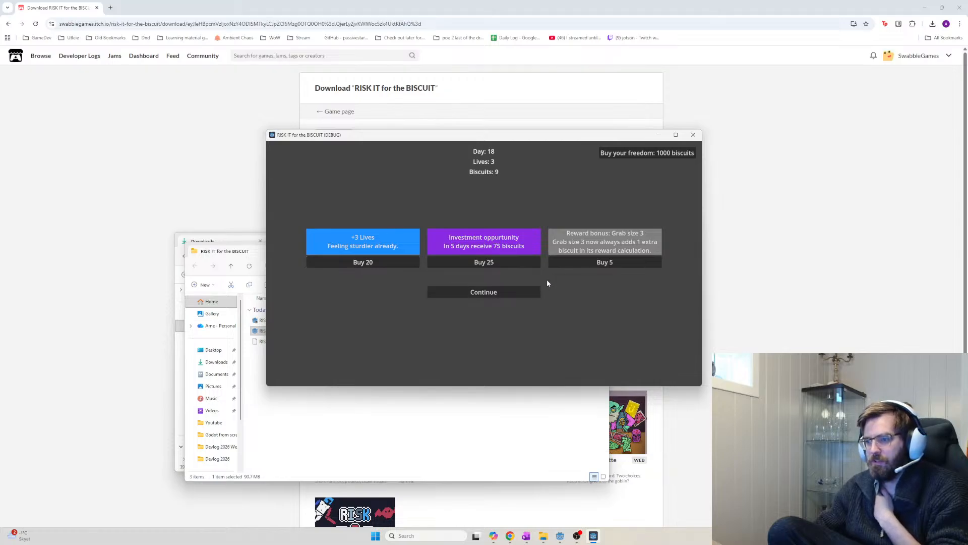
pyautogui.click(609, 260)
pyautogui.click(536, 293)
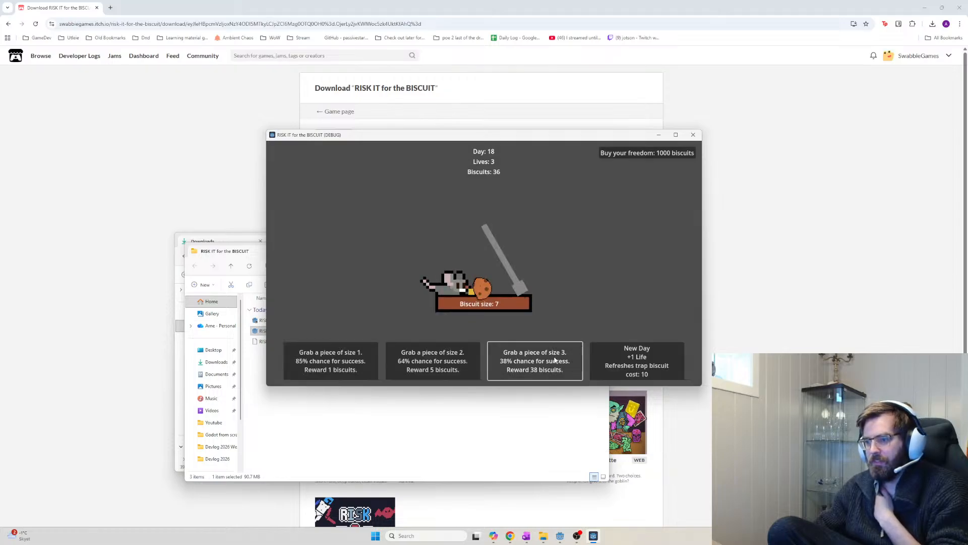
pyautogui.click(558, 360)
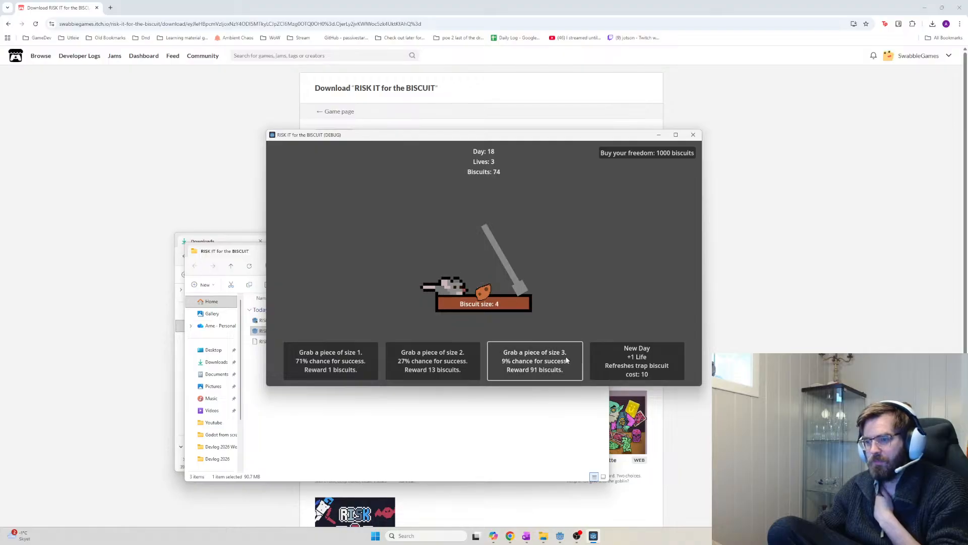
pyautogui.click(646, 367)
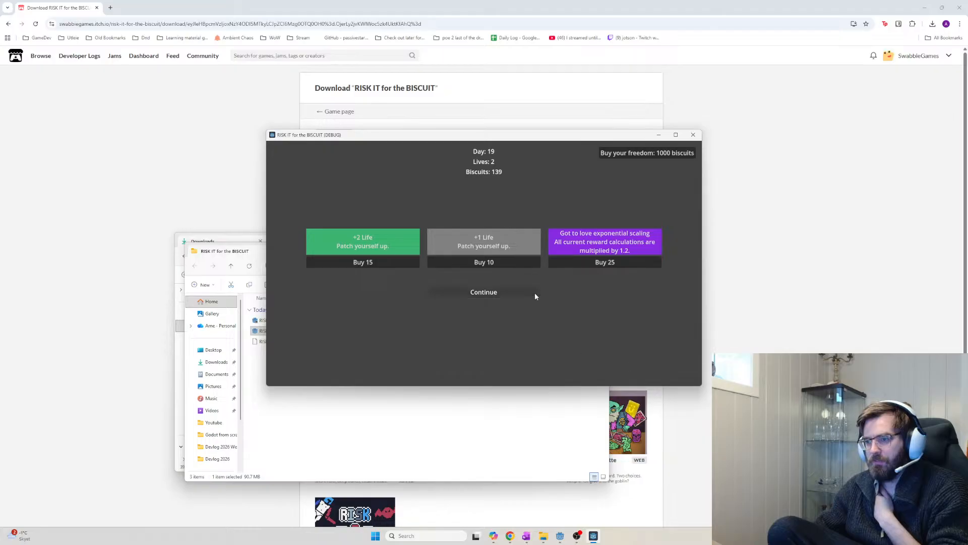
# At the day 19 shop buy exponential scaling, +2 Lives, three +3 Lives and a grab size 3 bonus
pyautogui.click(598, 264)
pyautogui.click(385, 263)
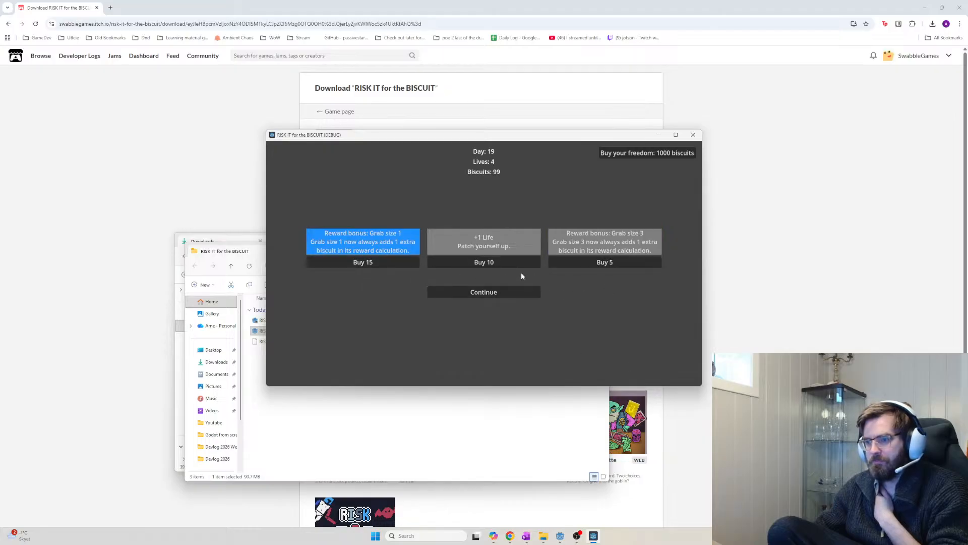
pyautogui.click(523, 264)
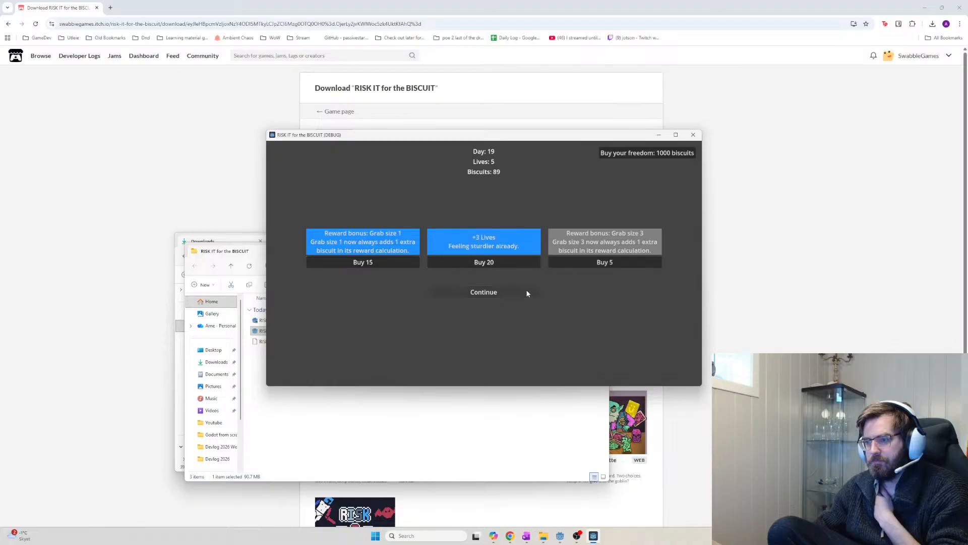
pyautogui.click(515, 263)
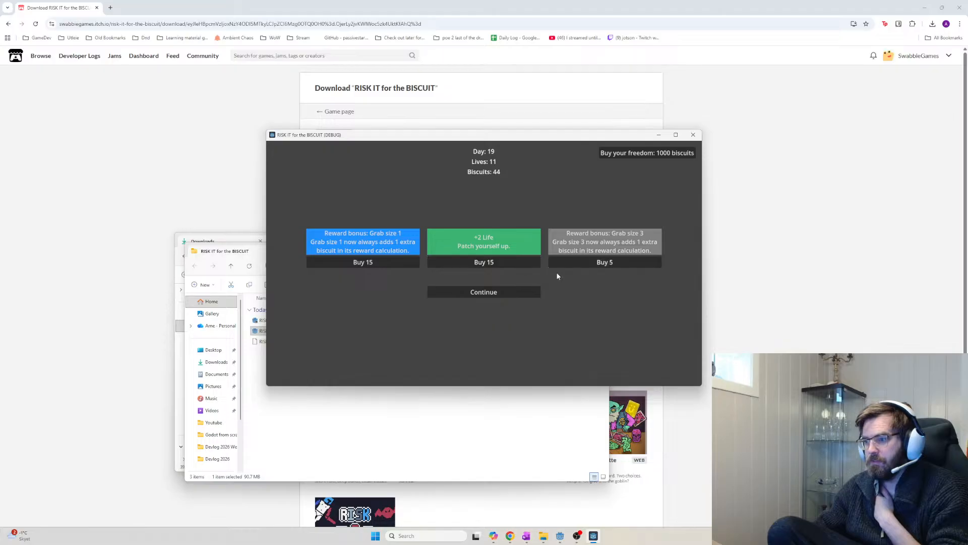
pyautogui.click(568, 265)
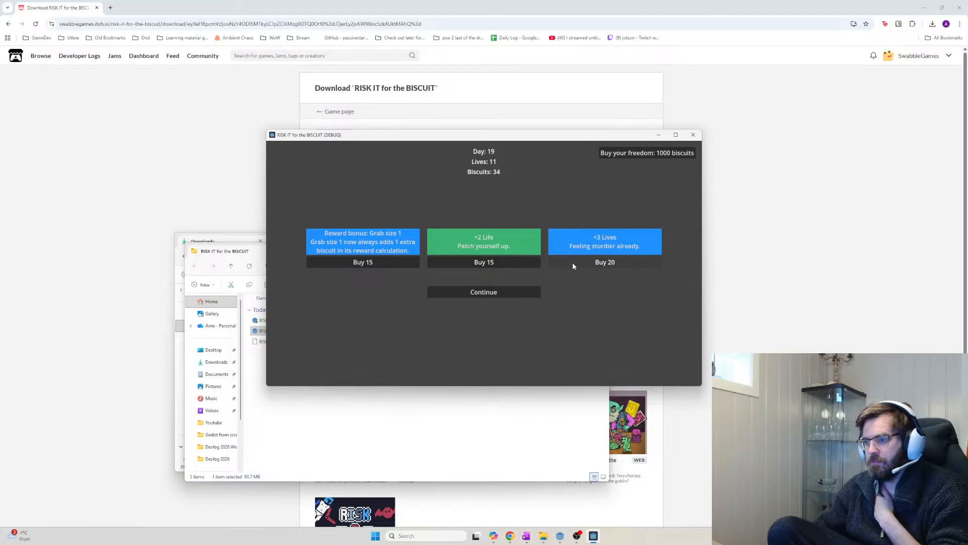
pyautogui.click(580, 264)
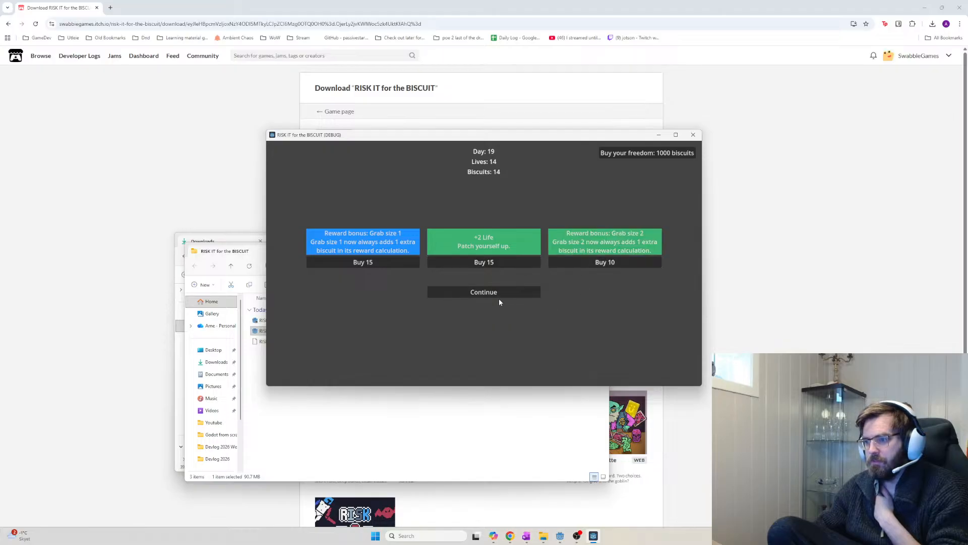
pyautogui.click(512, 295)
# Grab size 3, size 1 and size 3 pieces, then switch to the itch.io download page
pyautogui.click(553, 359)
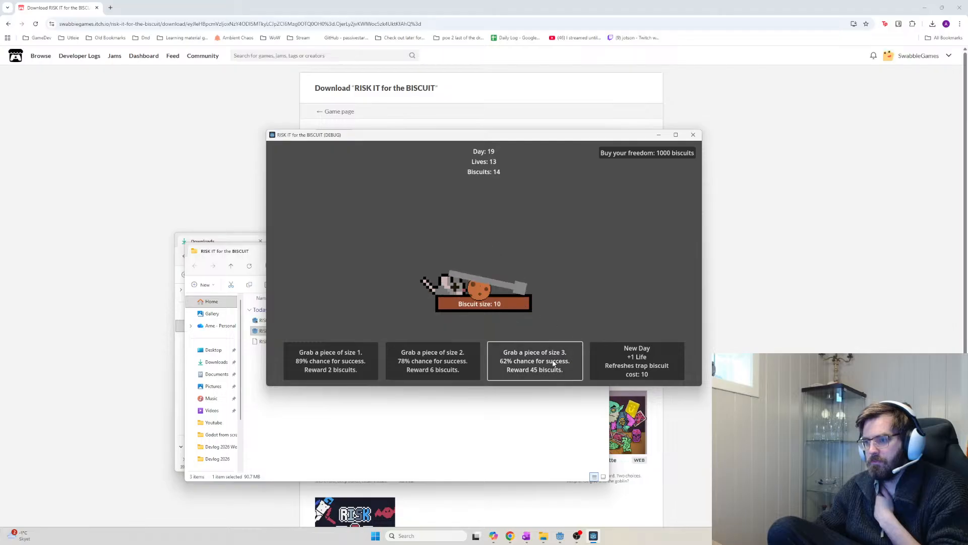
pyautogui.click(342, 361)
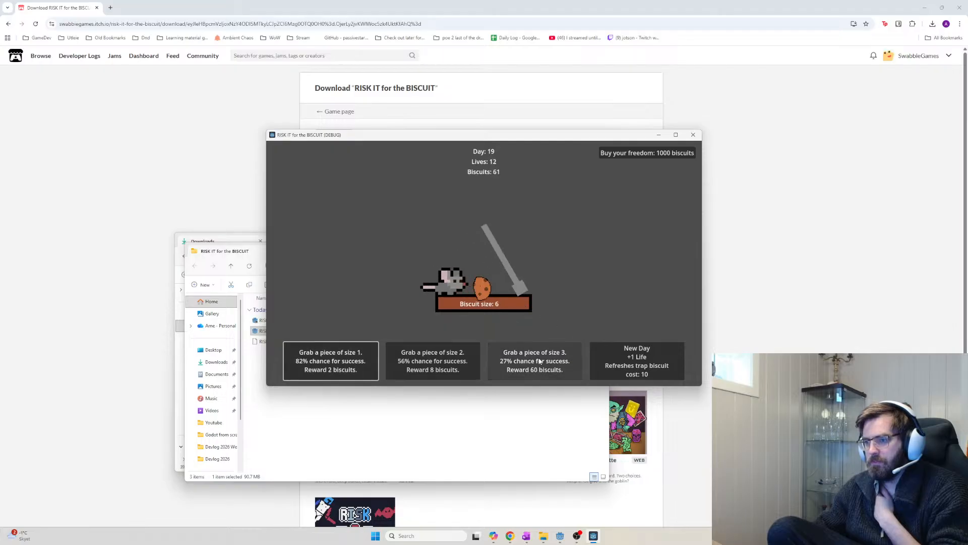
pyautogui.click(548, 371)
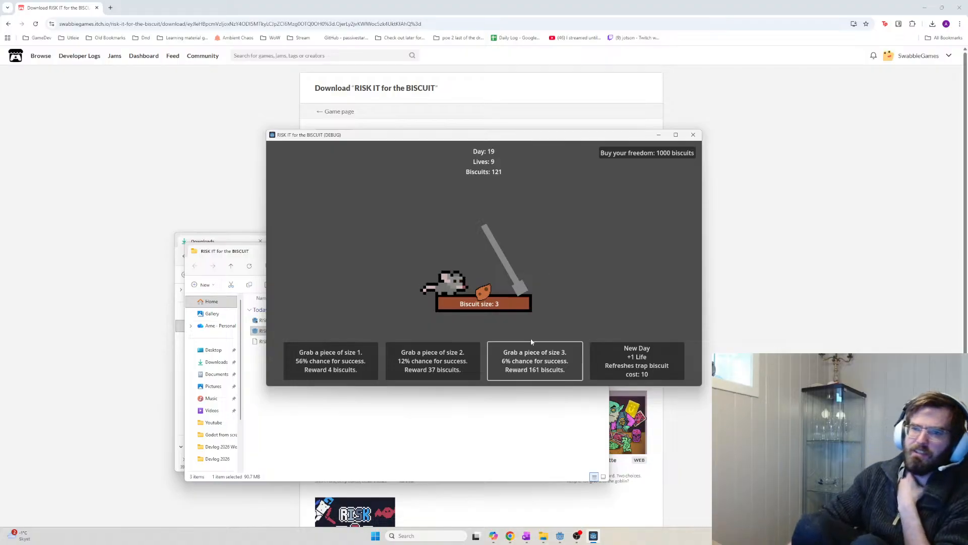
pyautogui.click(799, 181)
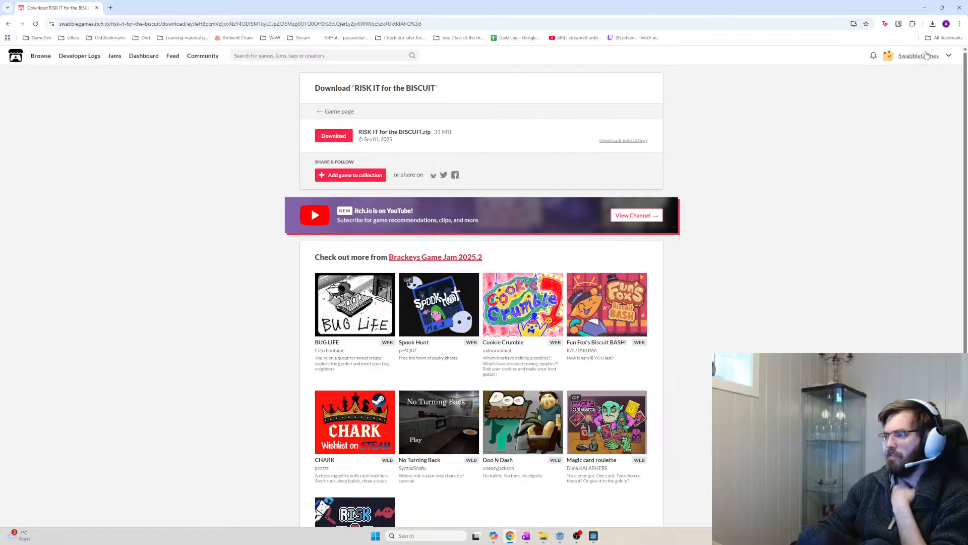
# Go to the RISK IT for the BISCUIT game page and its Brackeys Game Jam 2025.2 submission
pyautogui.click(948, 56)
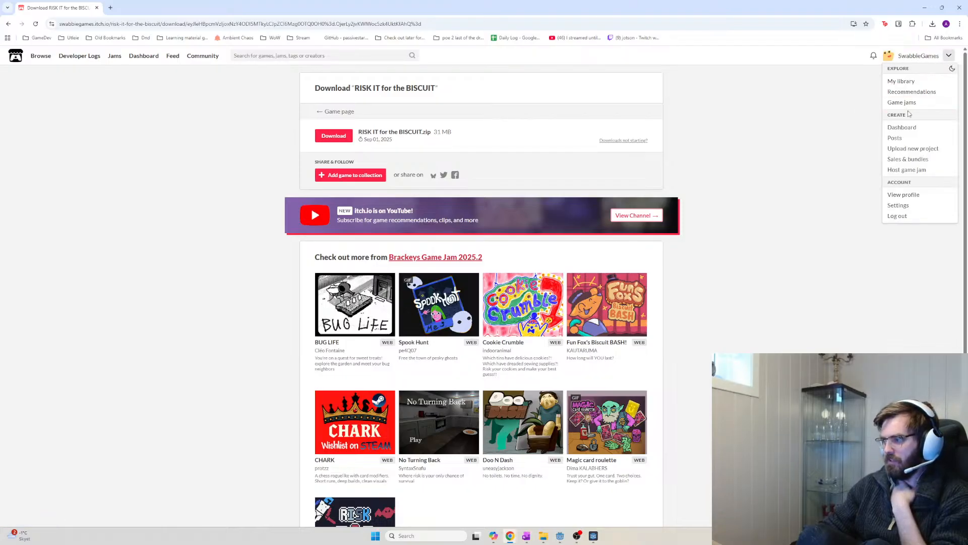
pyautogui.click(790, 311)
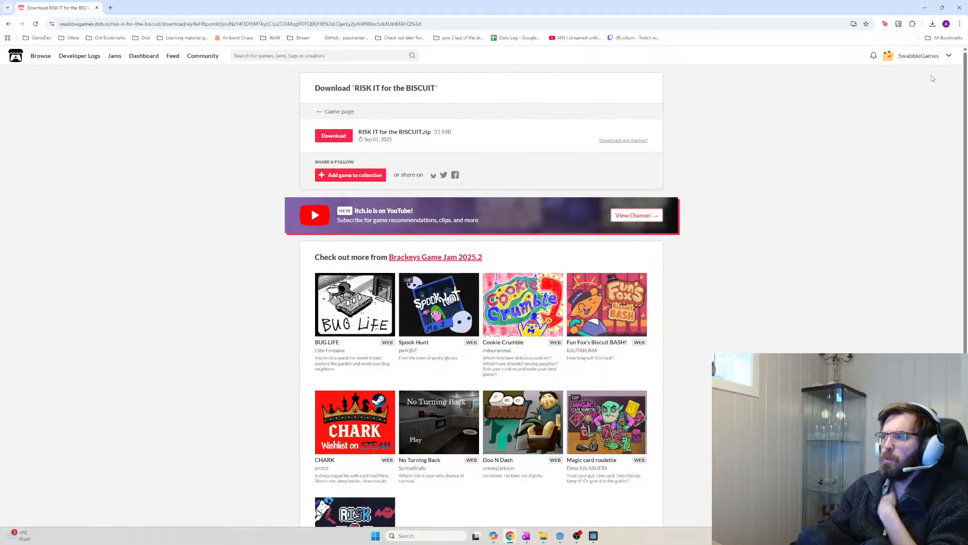
pyautogui.click(919, 55)
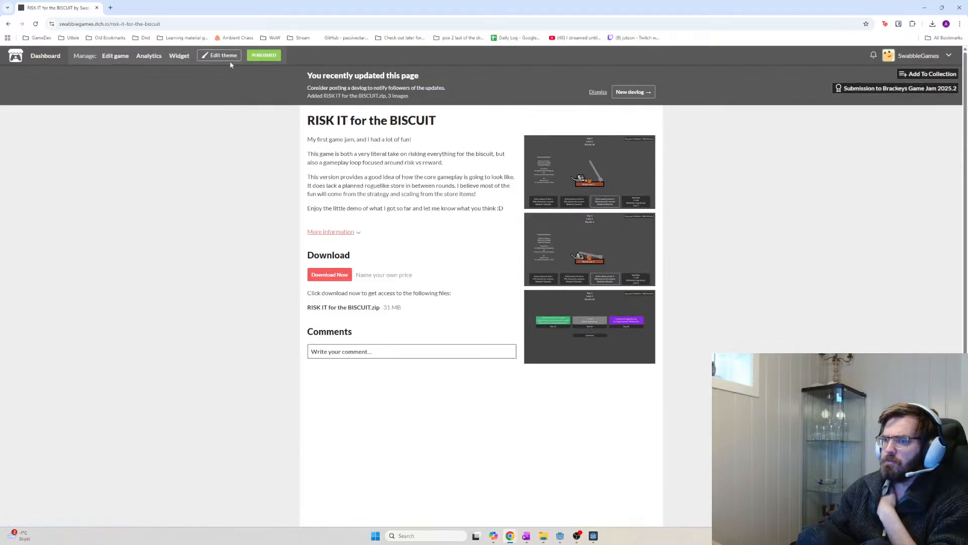
pyautogui.click(880, 90)
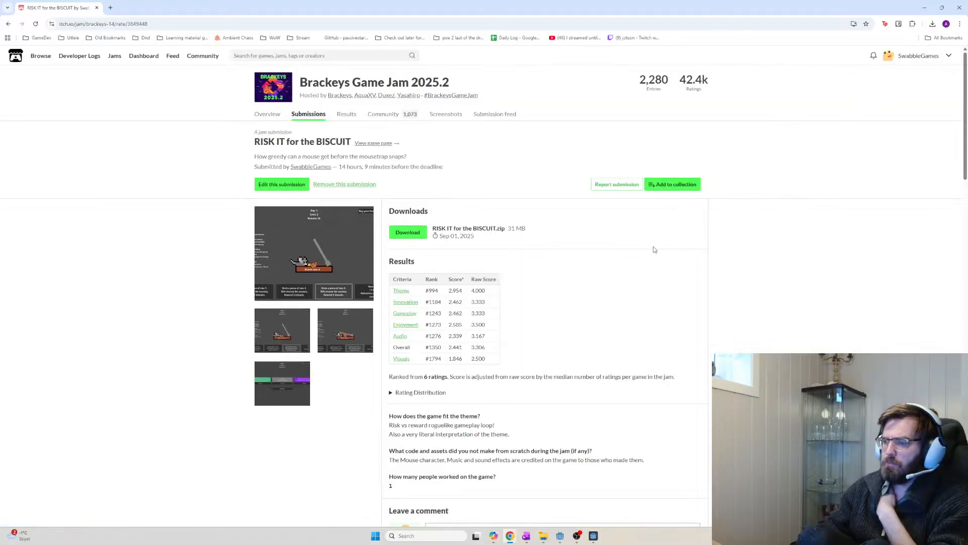
# Check the entry and rating counts, scroll through the comments, then return to the top
pyautogui.moveTo(714, 90); pyautogui.dragTo(627, 84)
pyautogui.click(620, 86)
pyautogui.scroll(-1, 353, 153)
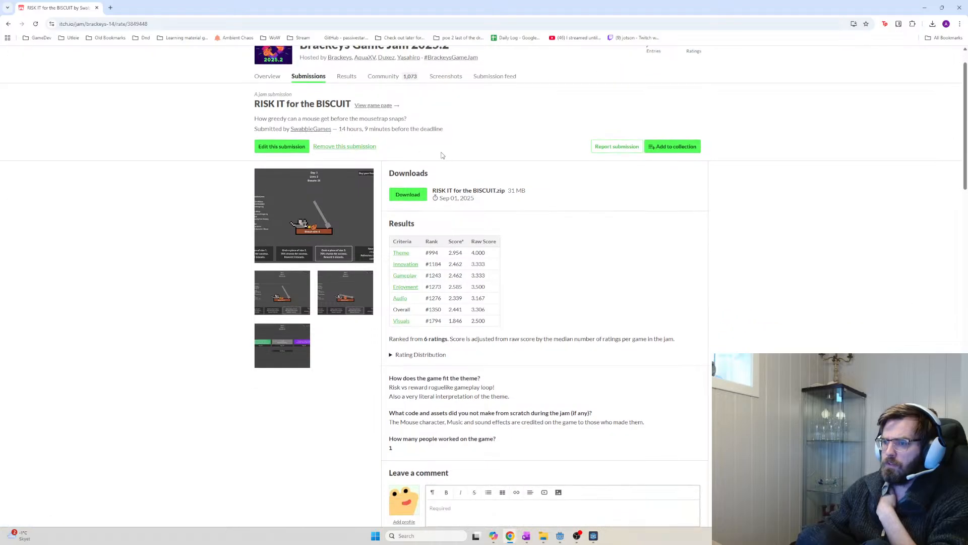
pyautogui.scroll(-2, 534, 242)
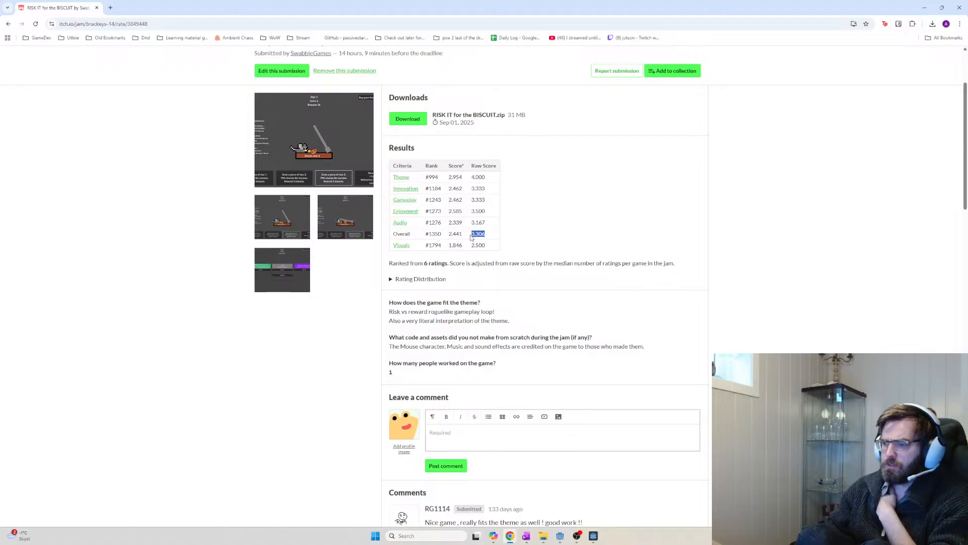
pyautogui.scroll(-3, 503, 246)
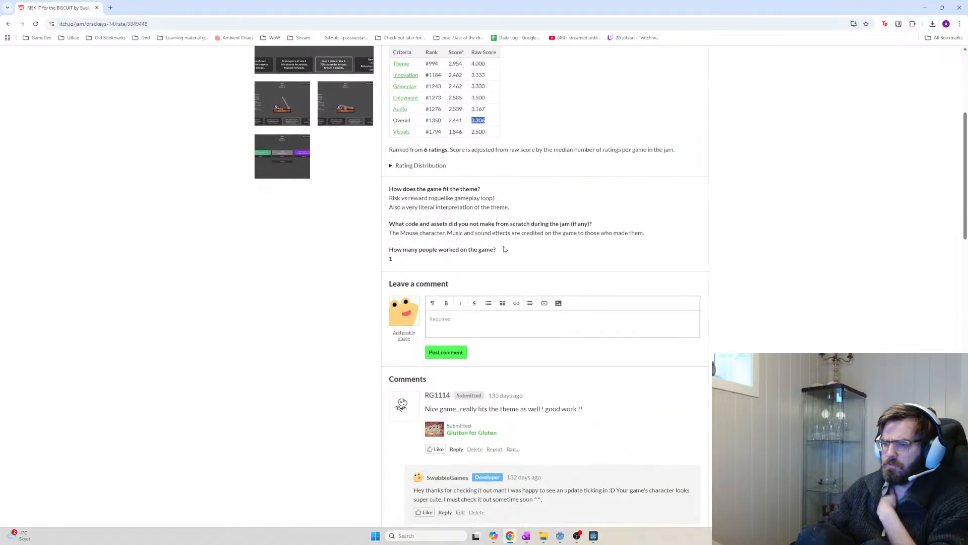
pyautogui.scroll(-10, 504, 248)
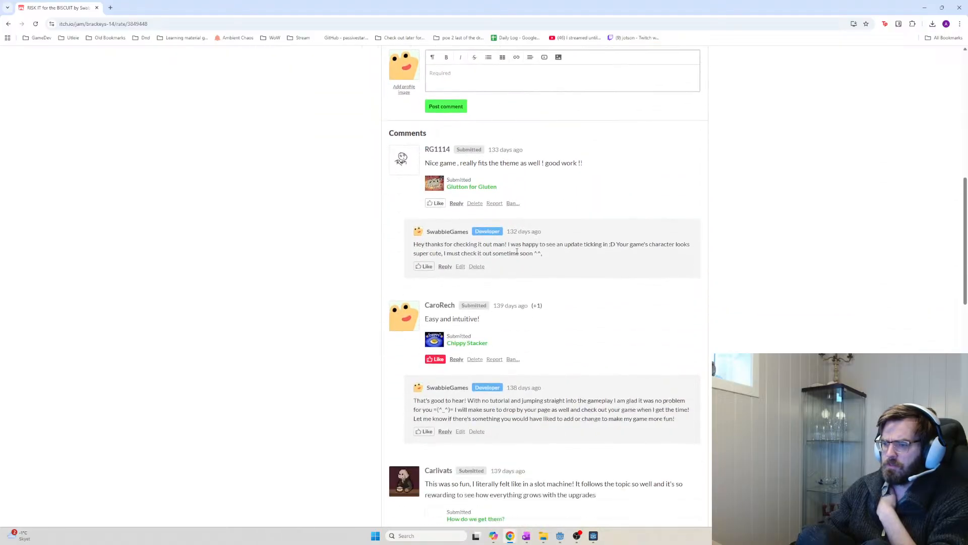
pyautogui.scroll(-4, 626, 282)
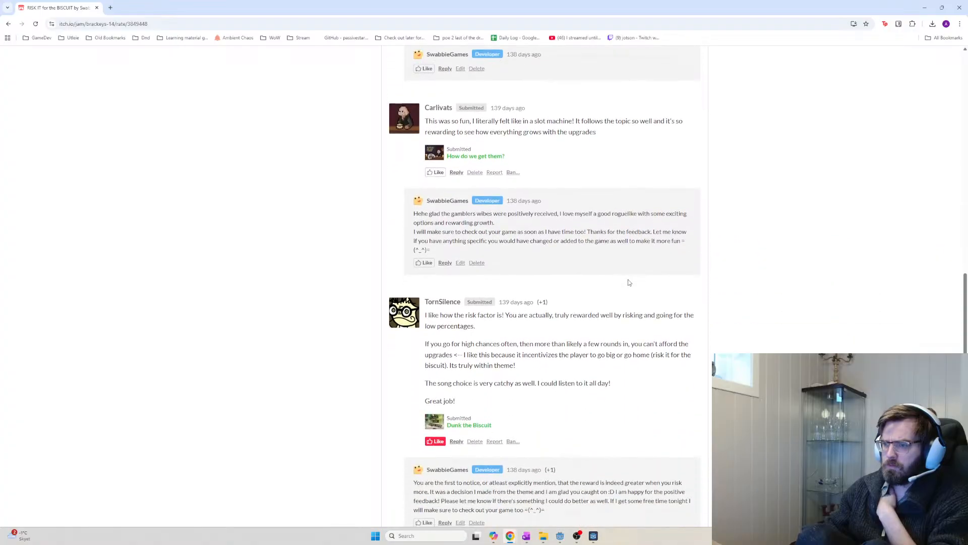
pyautogui.scroll(-7, 777, 340)
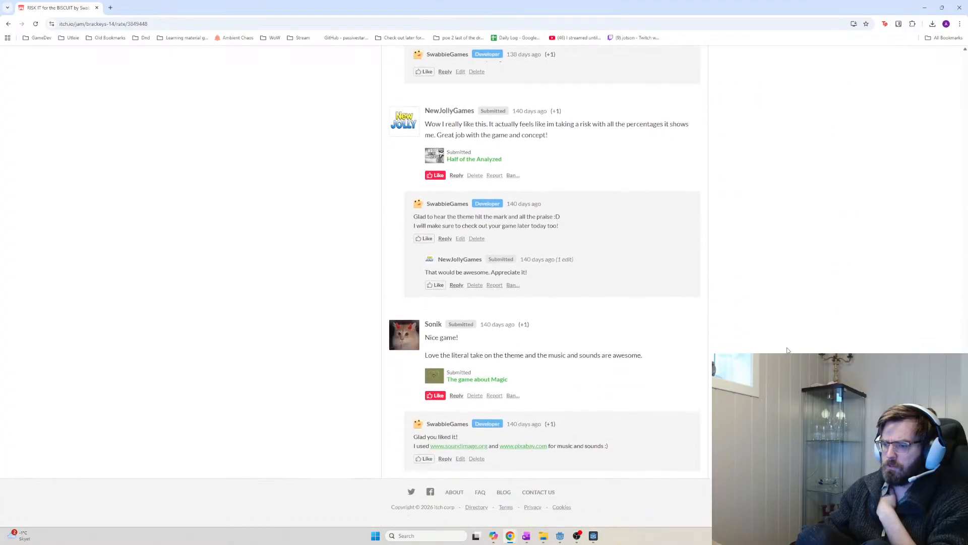
pyautogui.press('Home')
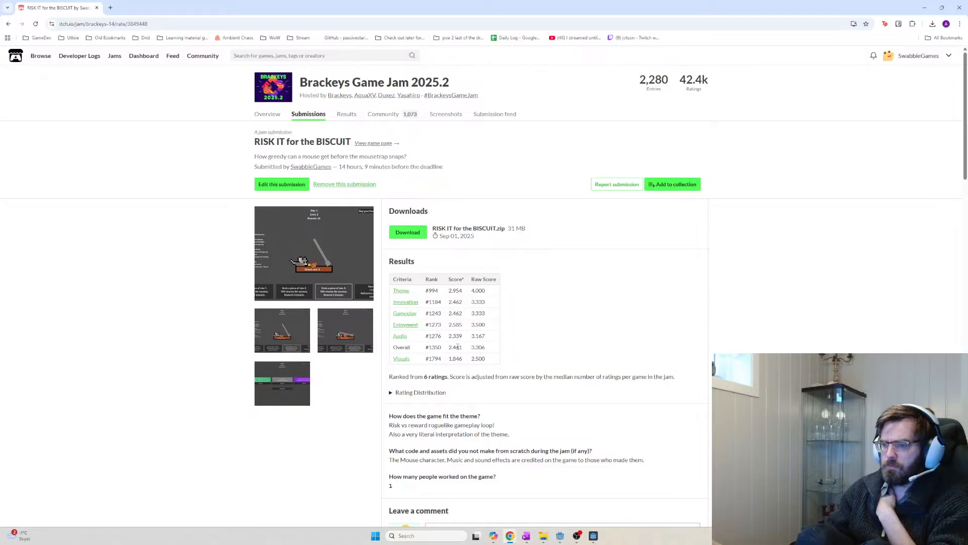
# Expand the Rating Distribution breakdown and read the score-adjustment note below the results table
pyautogui.moveTo(414, 377); pyautogui.dragTo(472, 383)
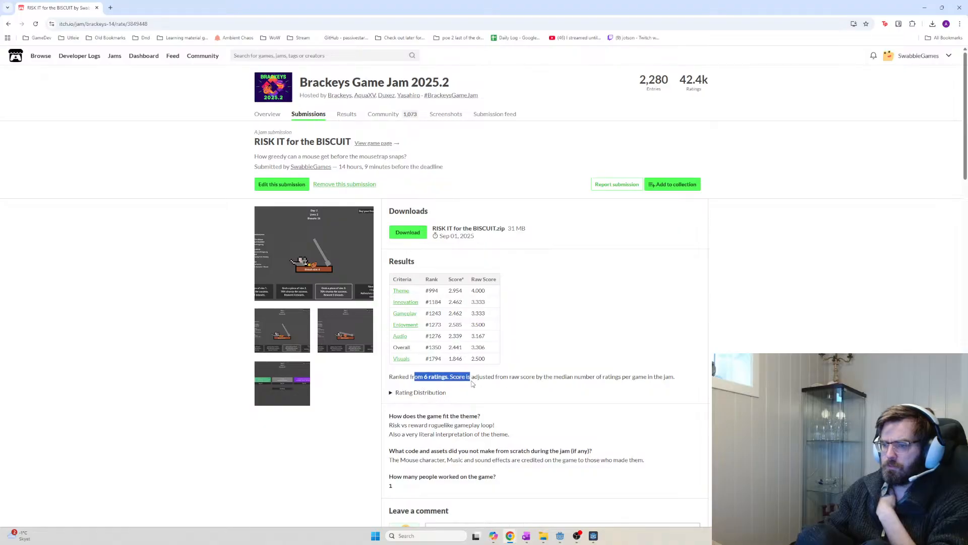
pyautogui.click(407, 392)
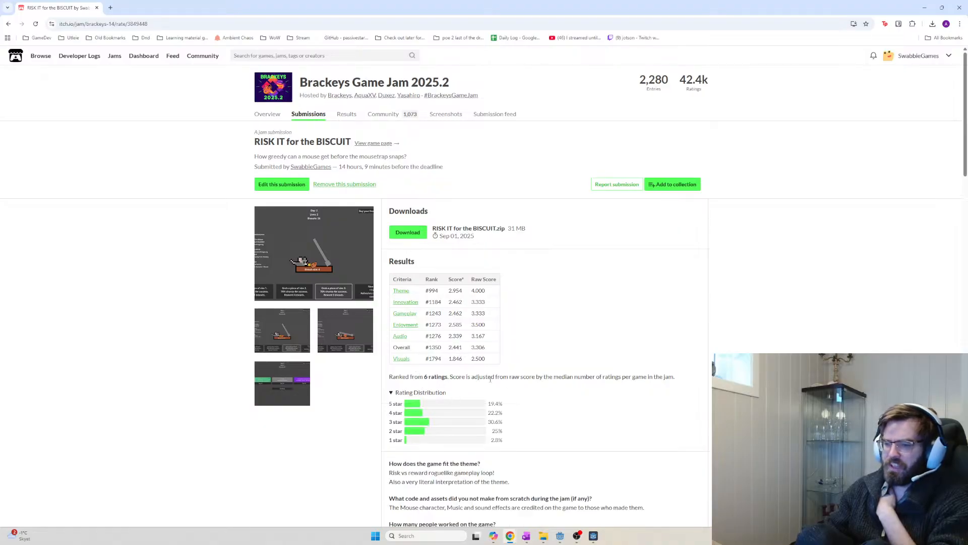
pyautogui.moveTo(451, 376); pyautogui.dragTo(680, 376)
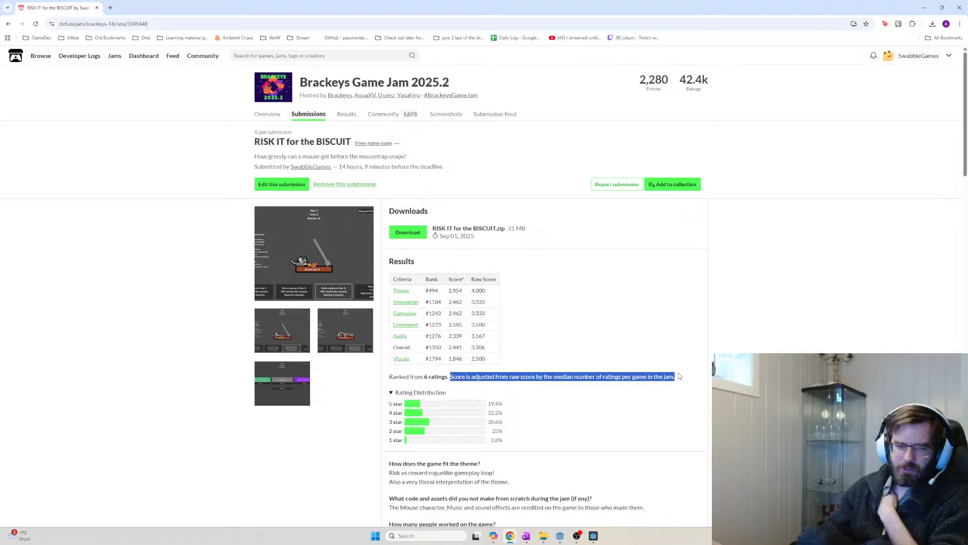
pyautogui.click(679, 376)
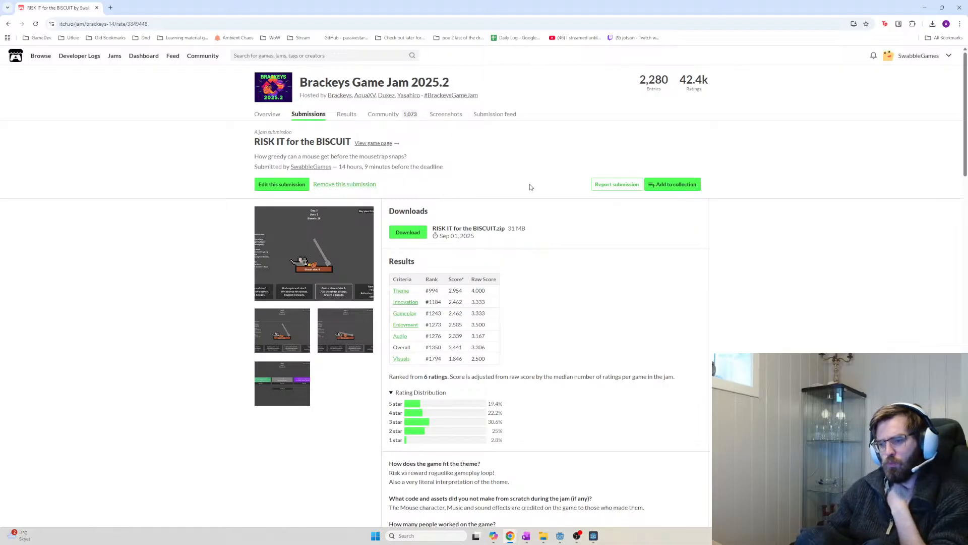
pyautogui.scroll(-1, 613, 360)
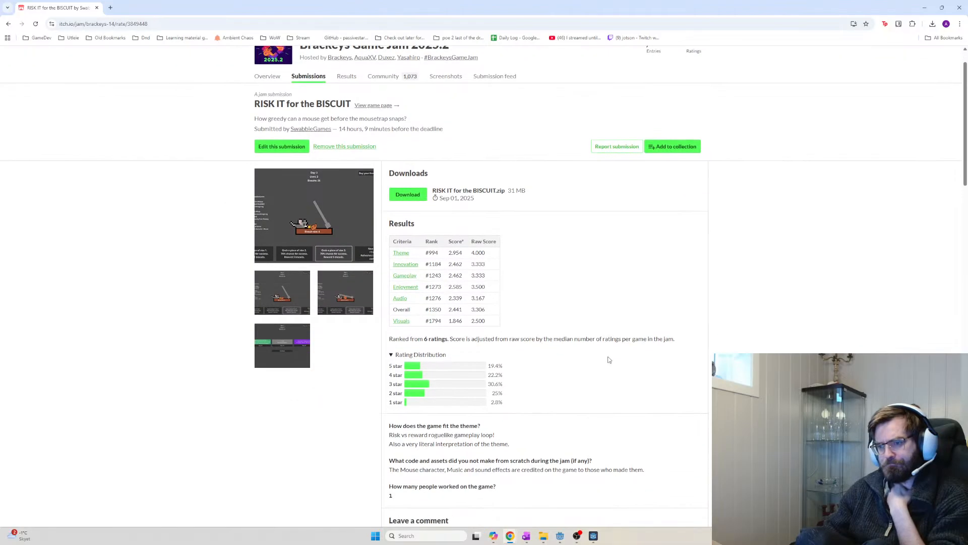
pyautogui.scroll(-3, 577, 337)
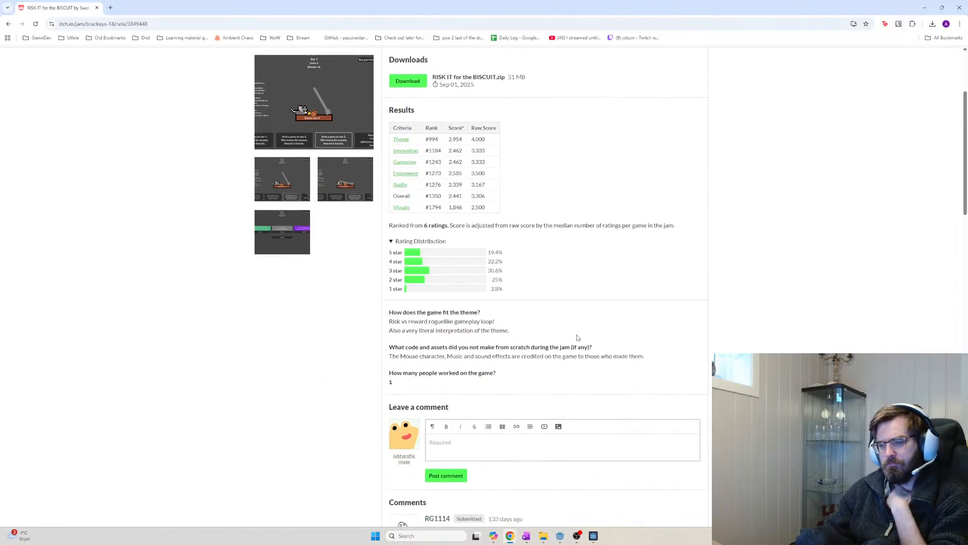
pyautogui.scroll(4, 576, 335)
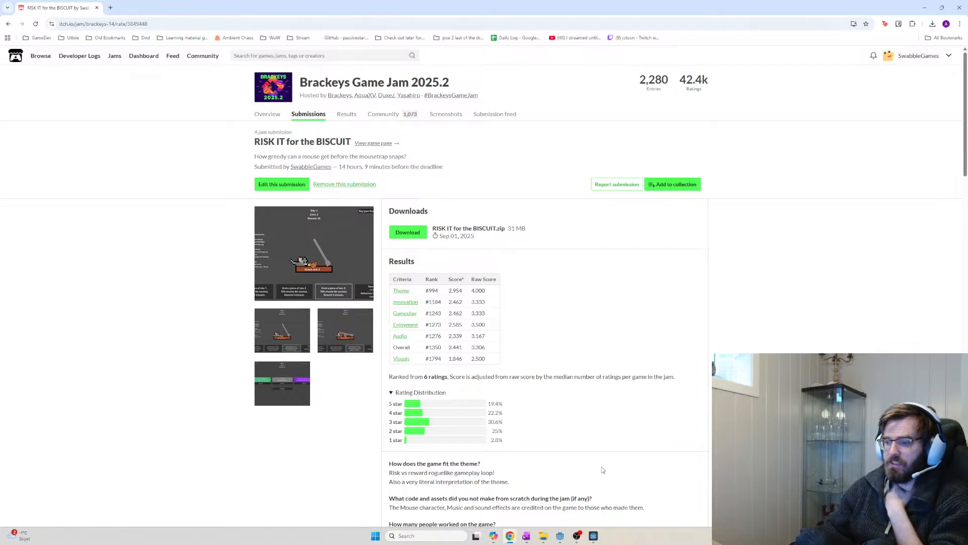
pyautogui.click(594, 535)
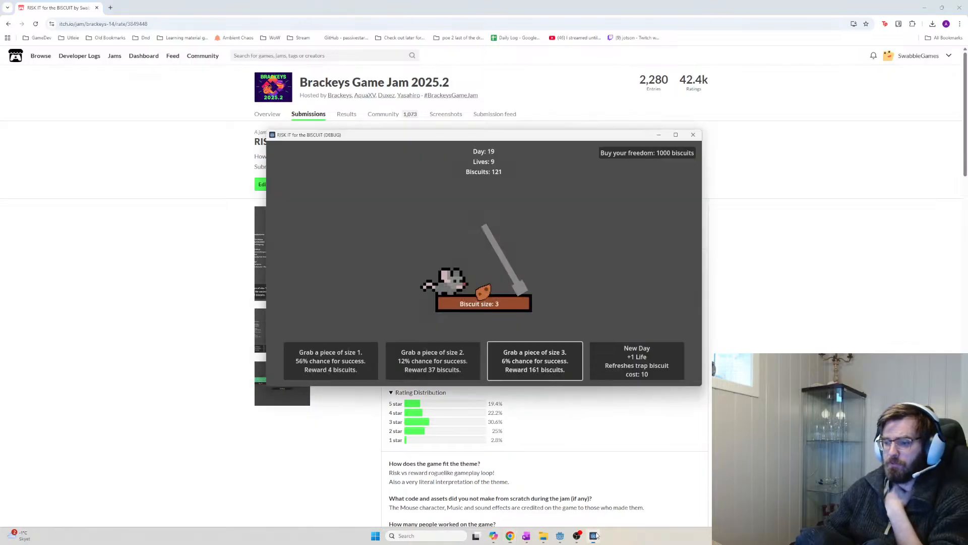
# Make six size 3 grabs, then start day 20 to open the upgrade shop
pyautogui.click(536, 364)
pyautogui.click(536, 364)
pyautogui.click(536, 364)
pyautogui.click(537, 365)
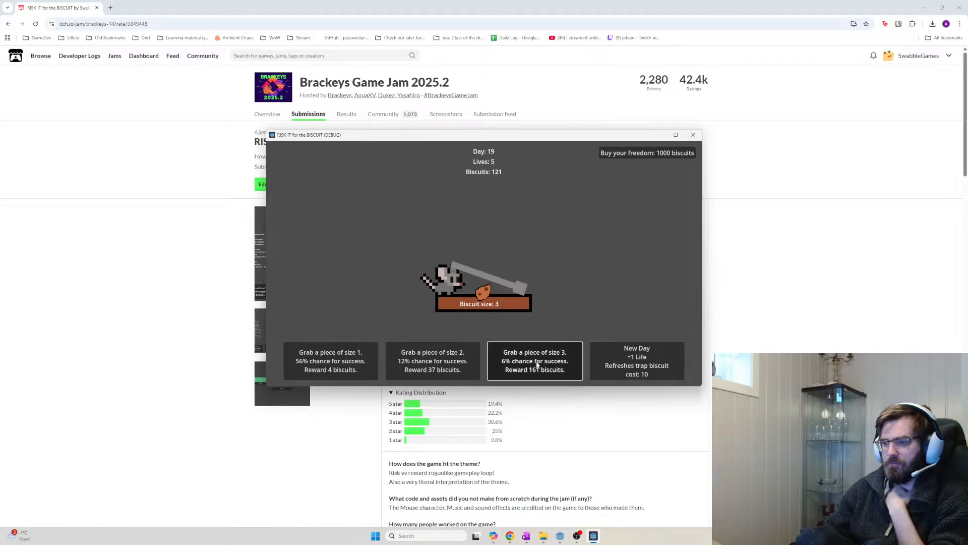
pyautogui.click(538, 365)
pyautogui.click(538, 365)
pyautogui.click(538, 365)
pyautogui.click(538, 365)
pyautogui.click(630, 364)
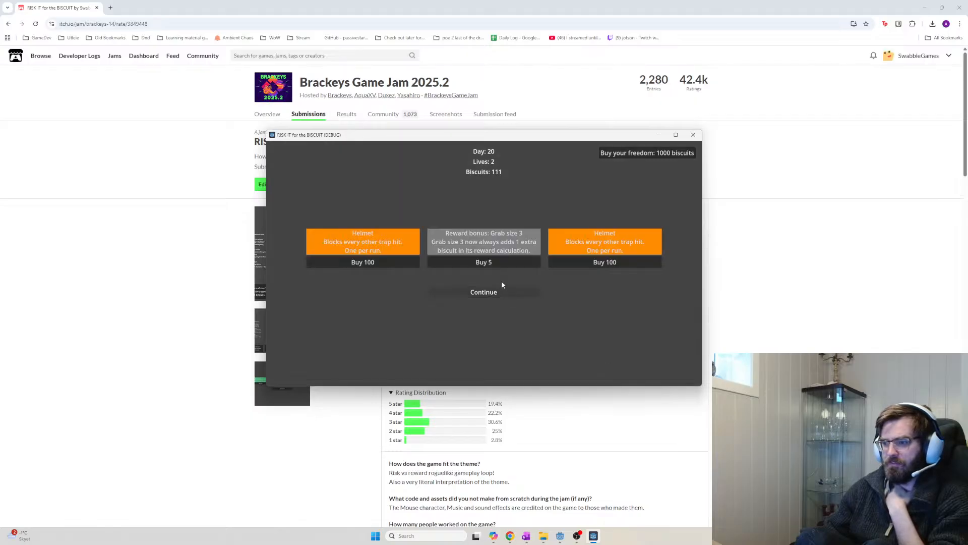
# Buy the Helmet and two grab size 3 bonuses, then return to grabbing
pyautogui.click(376, 261)
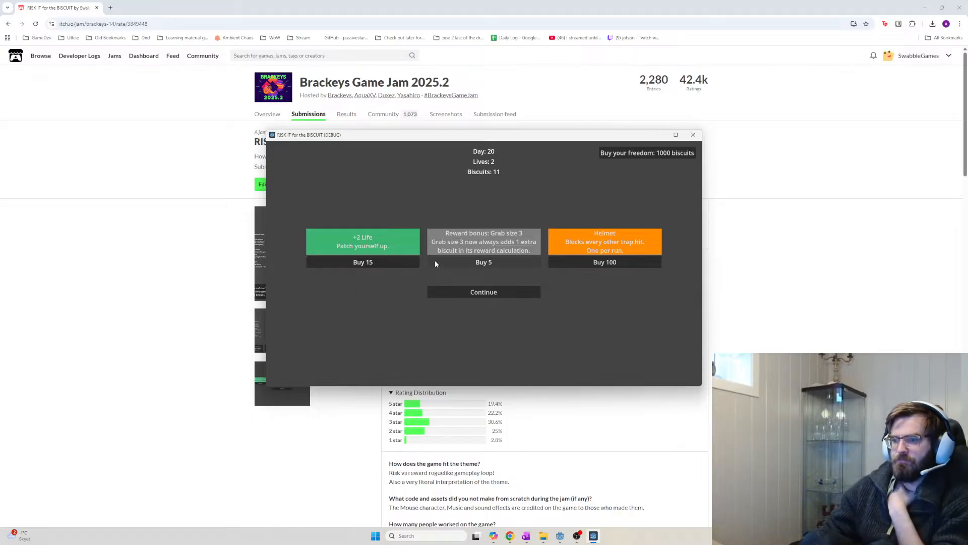
pyautogui.click(478, 263)
pyautogui.click(480, 264)
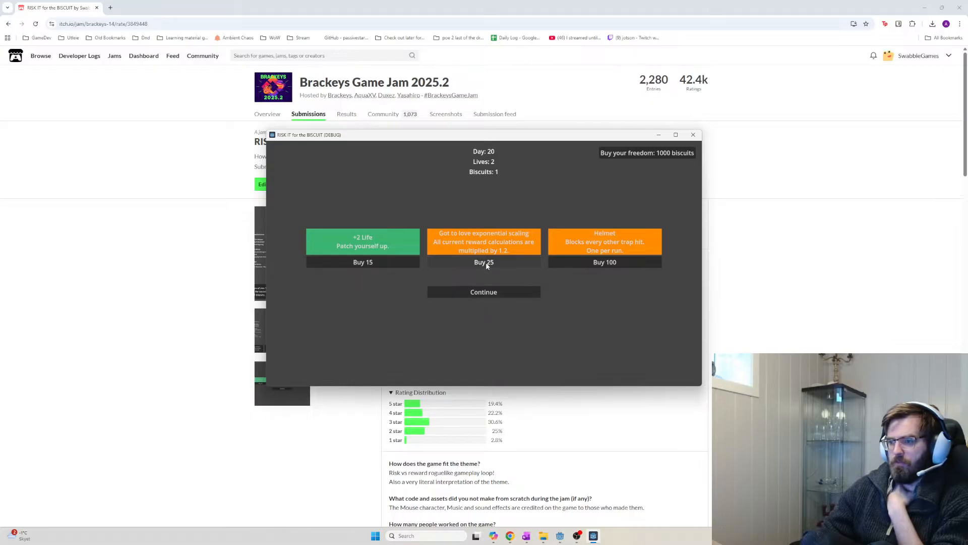
pyautogui.click(492, 292)
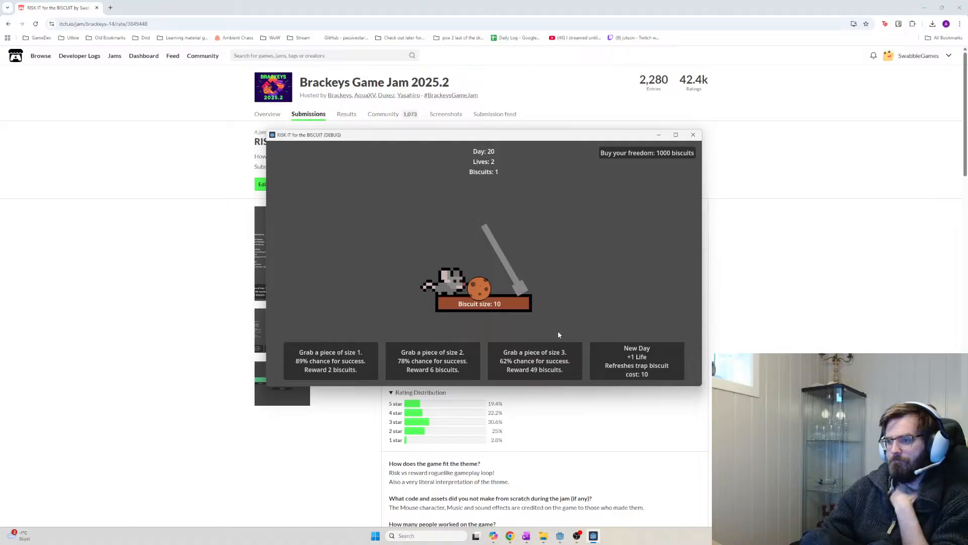
# Grab size 3 twice, then at the day 21 shop buy +3 Lives, the investment and two size 3 bonuses
pyautogui.click(525, 360)
pyautogui.click(526, 361)
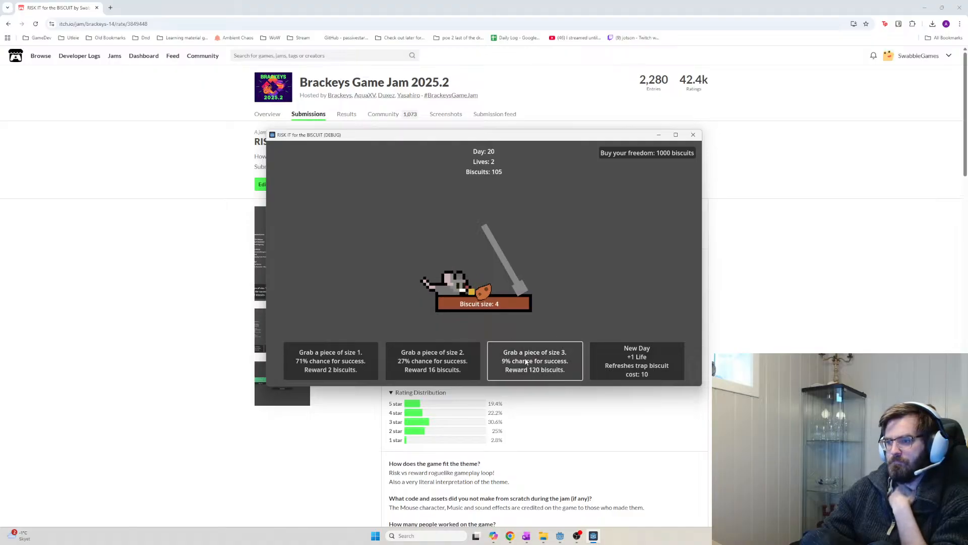
pyautogui.click(626, 371)
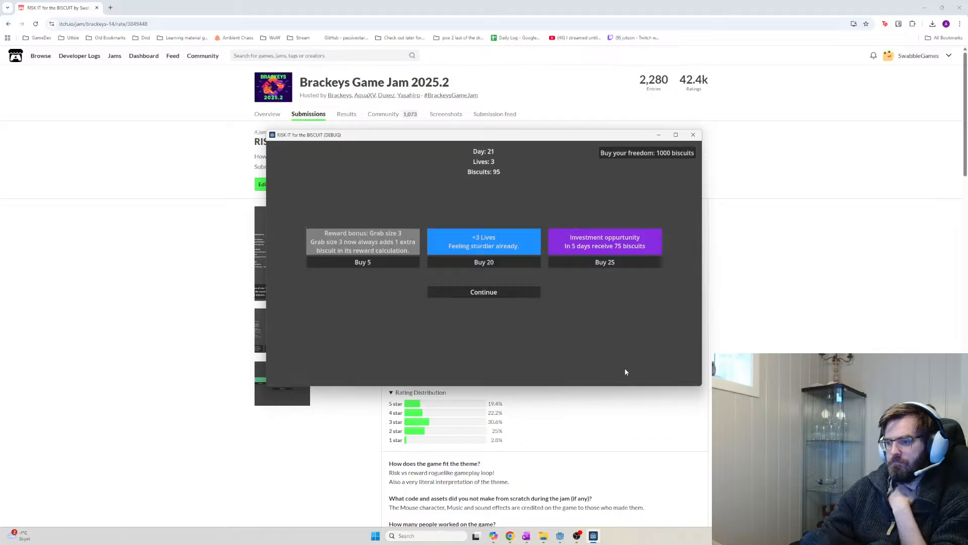
pyautogui.click(516, 261)
pyautogui.click(613, 262)
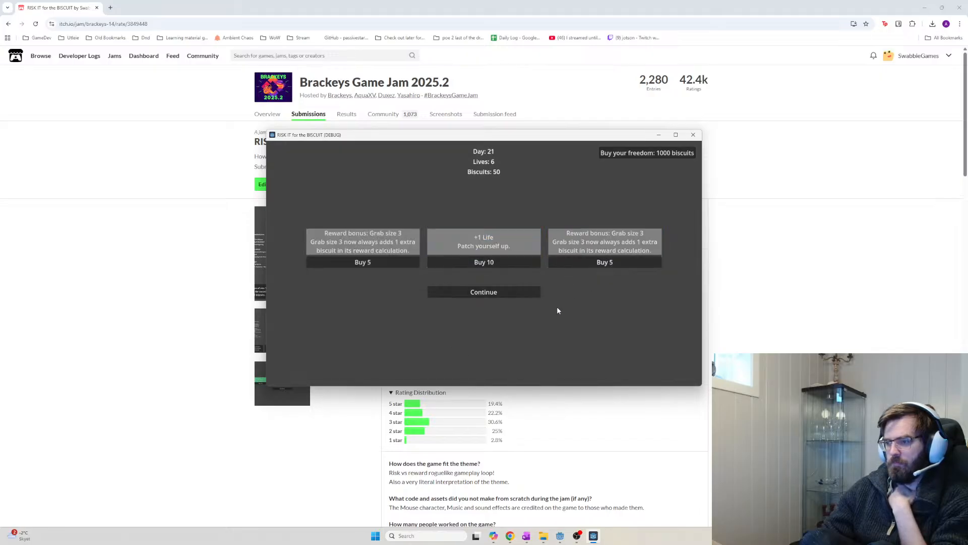
pyautogui.click(604, 262)
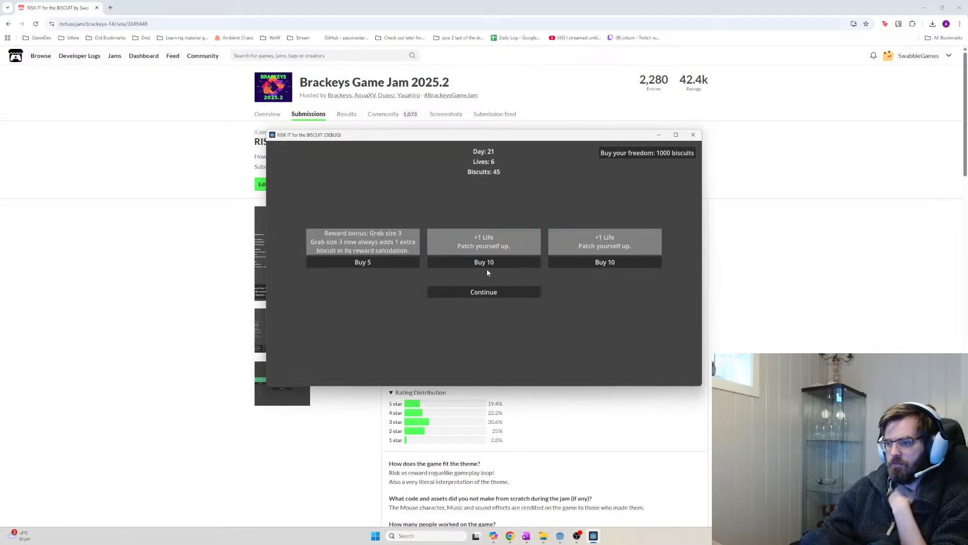
pyautogui.click(363, 261)
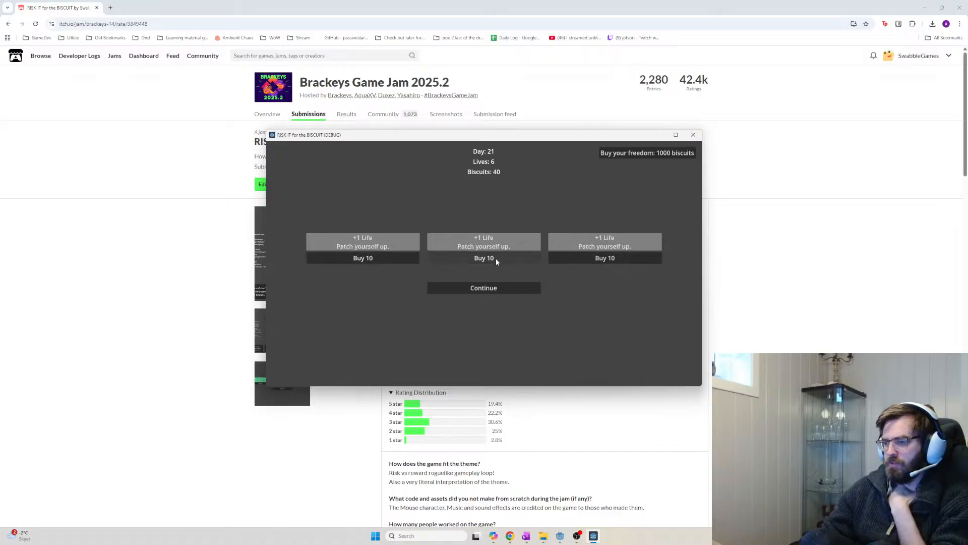
pyautogui.click(494, 292)
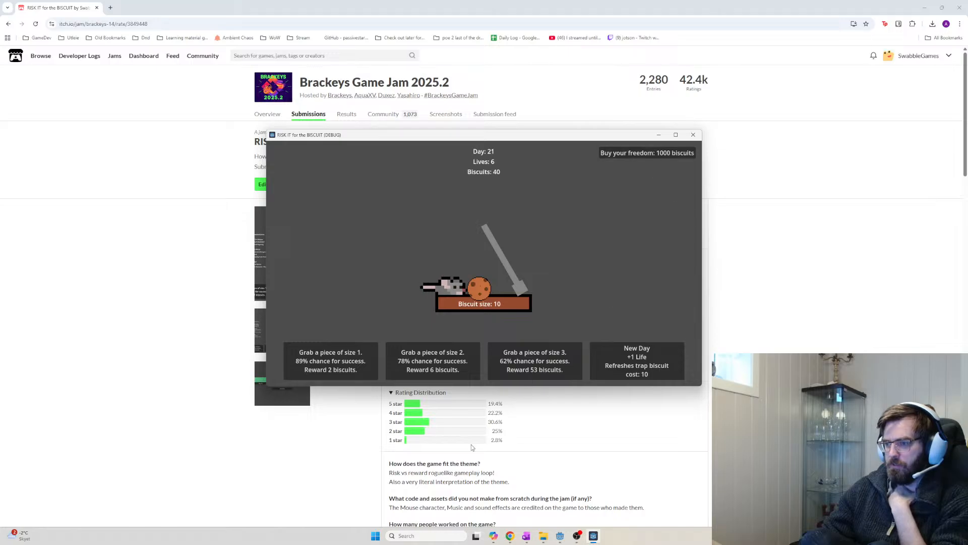
# Grab one size 1 and six size 3 pieces until the day ends at the day 22 shop
pyautogui.click(359, 366)
pyautogui.click(547, 362)
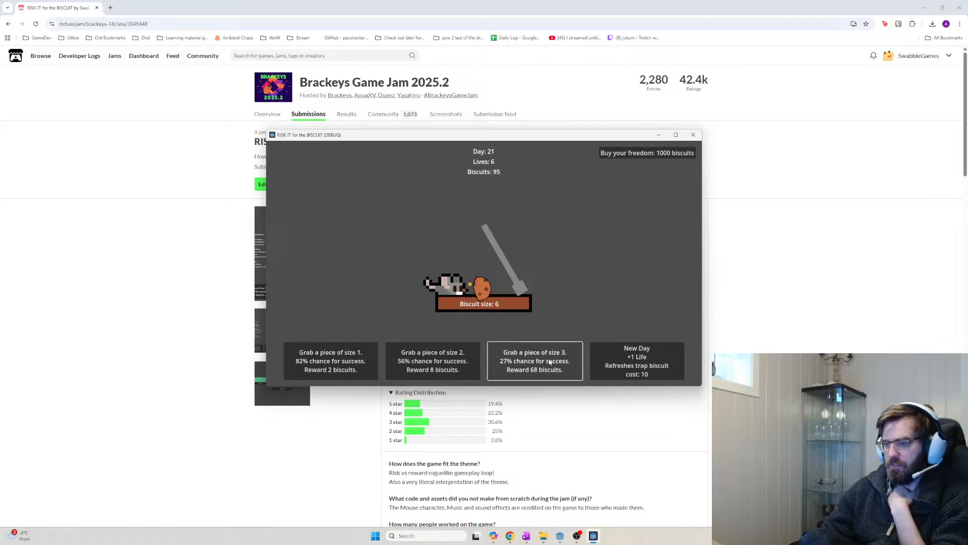
pyautogui.click(549, 363)
pyautogui.click(549, 363)
pyautogui.click(549, 363)
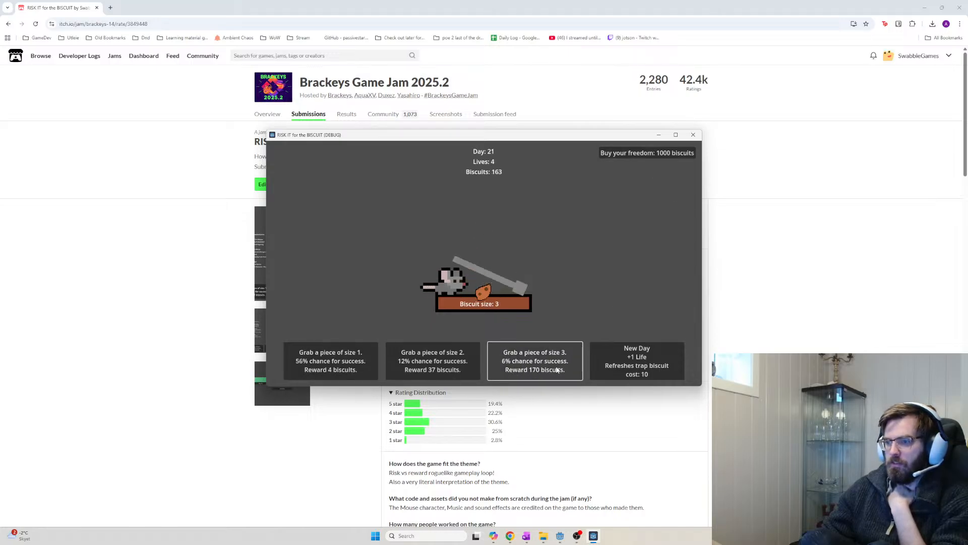
pyautogui.click(549, 363)
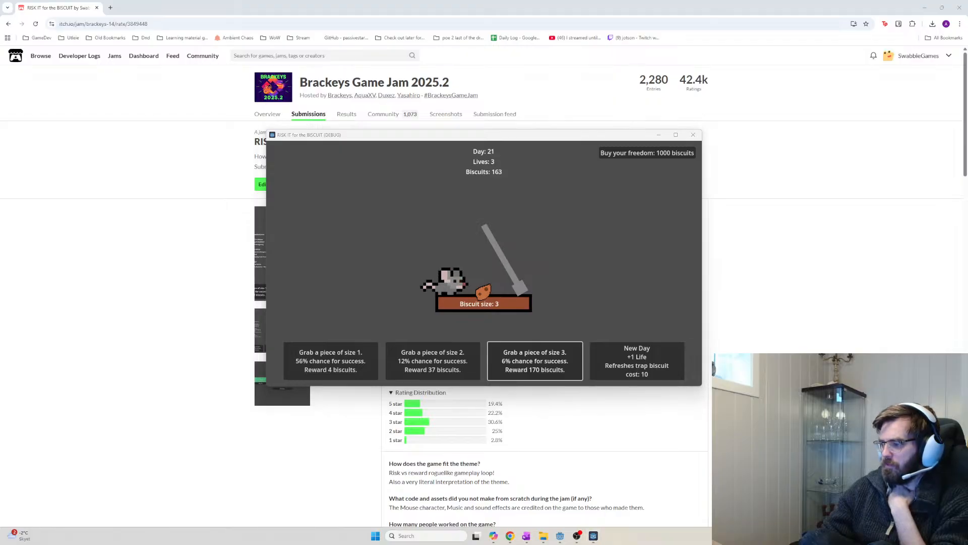
pyautogui.click(549, 360)
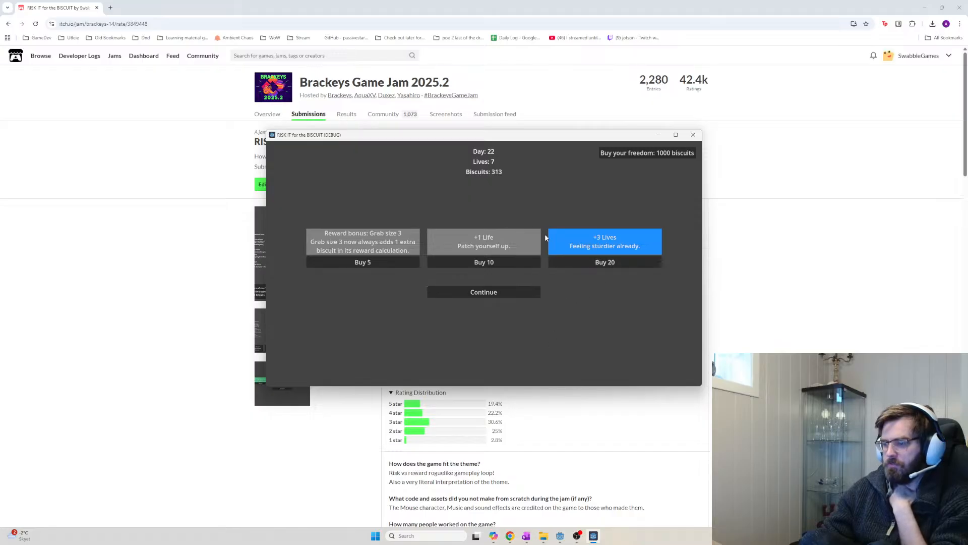
# Buy two +3 Lives and a grab size 3 bonus, then grab size 1 and five size 3 pieces
pyautogui.click(597, 260)
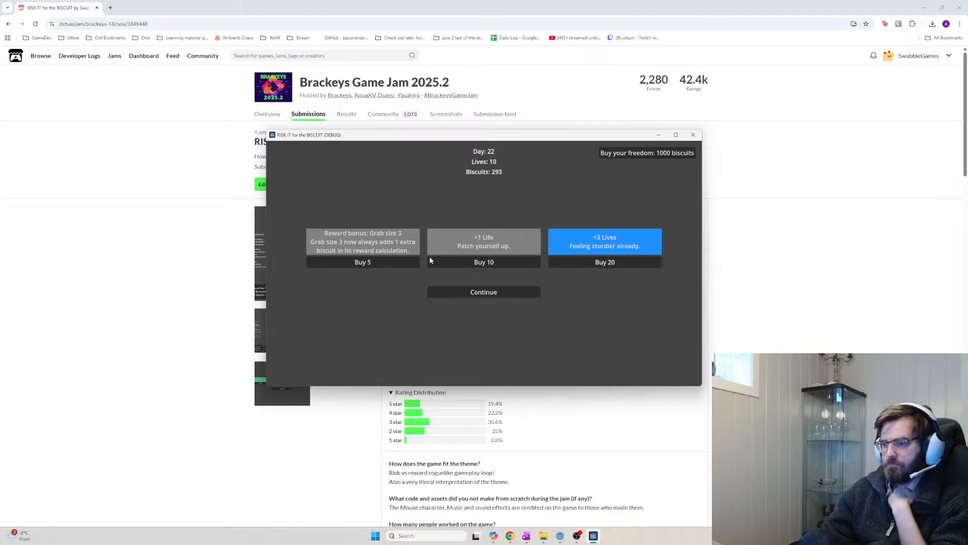
pyautogui.click(378, 261)
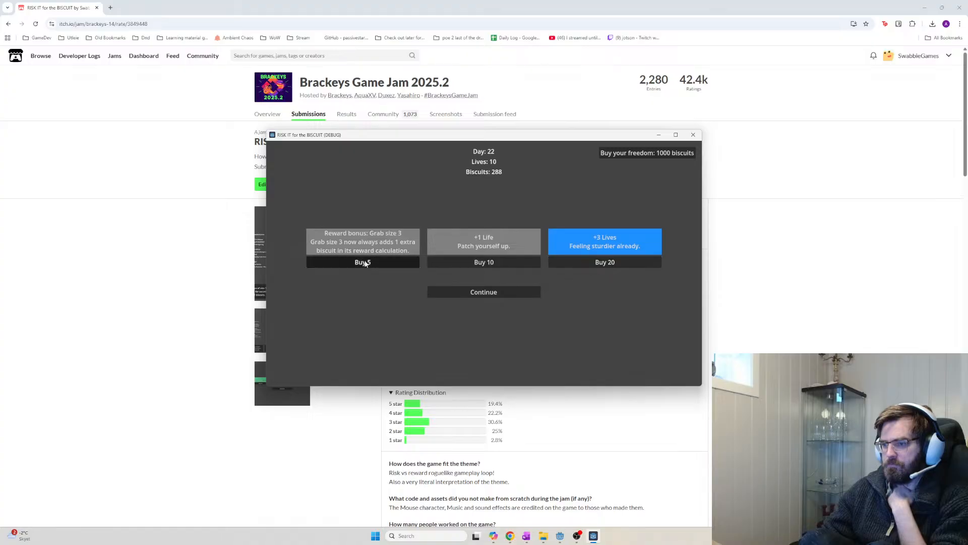
pyautogui.click(600, 259)
pyautogui.click(484, 292)
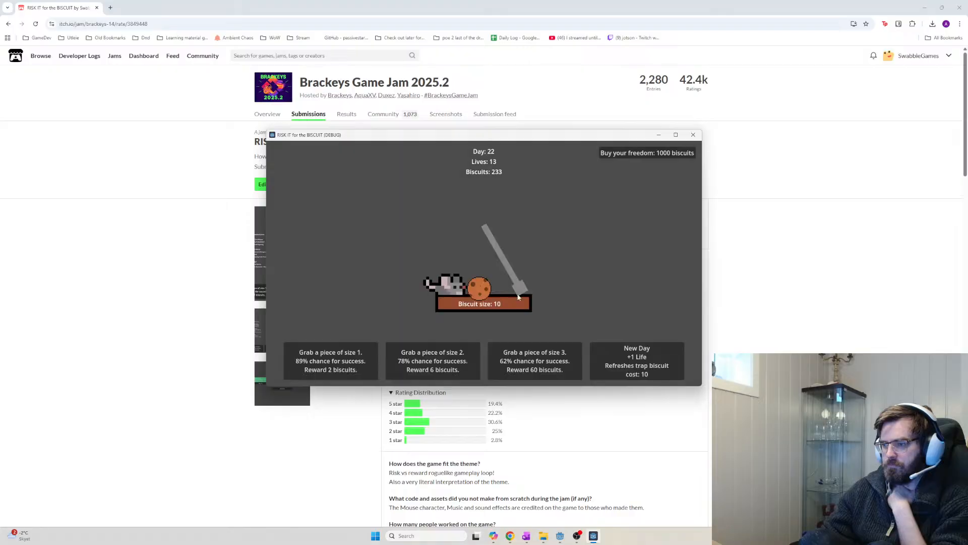
pyautogui.click(328, 358)
pyautogui.click(532, 363)
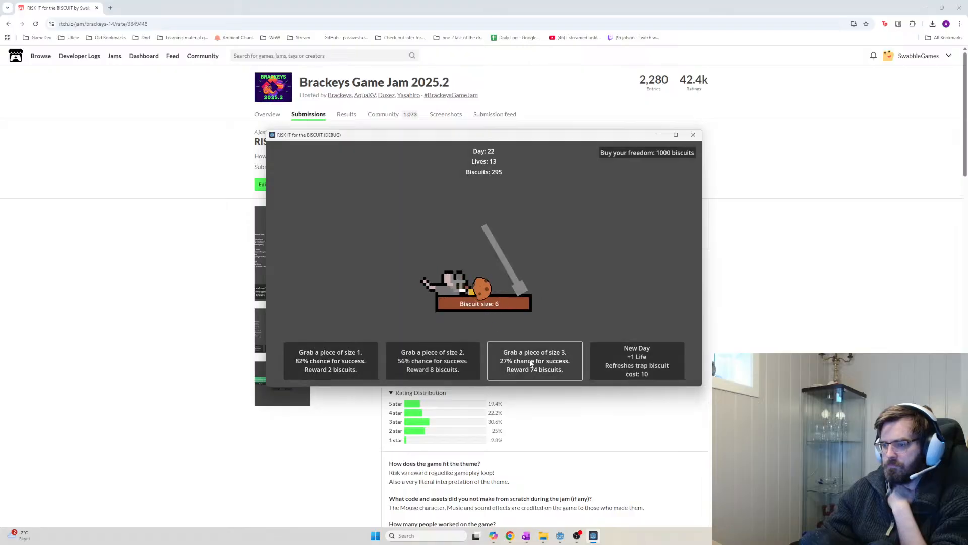
pyautogui.click(533, 364)
pyautogui.click(534, 364)
pyautogui.click(534, 364)
pyautogui.click(534, 361)
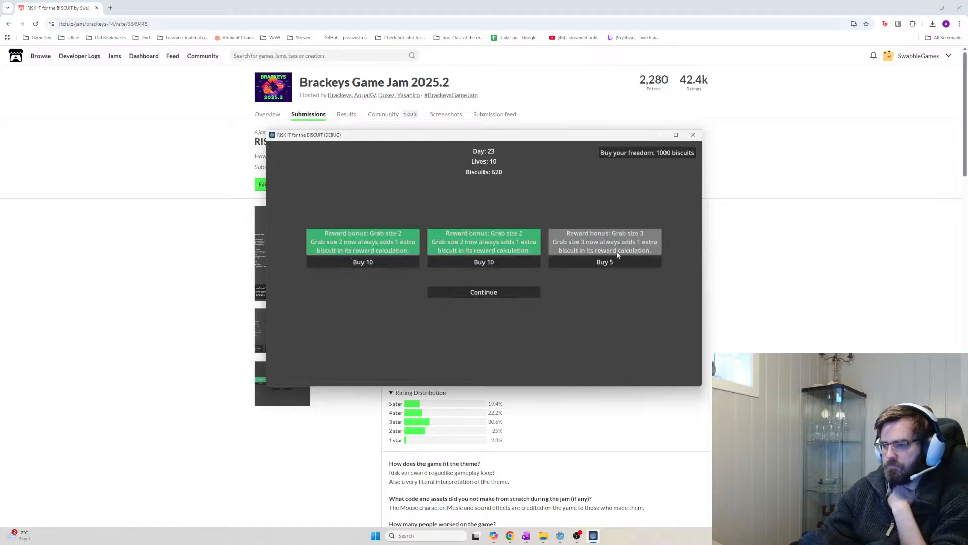
# Buy a size 3 bonus, grab once, then buy exponential scaling, two more upgrades and +1 Life
pyautogui.click(595, 262)
pyautogui.click(536, 292)
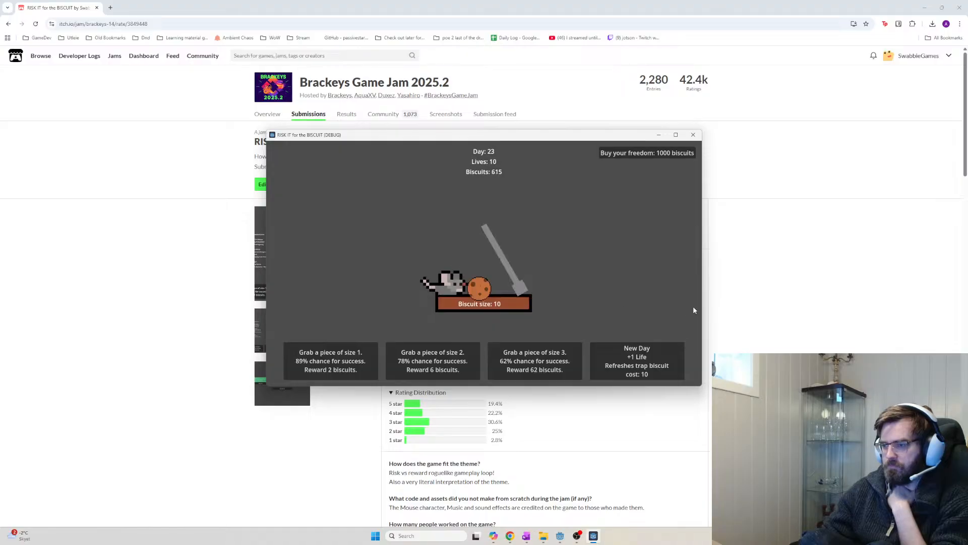
pyautogui.click(568, 361)
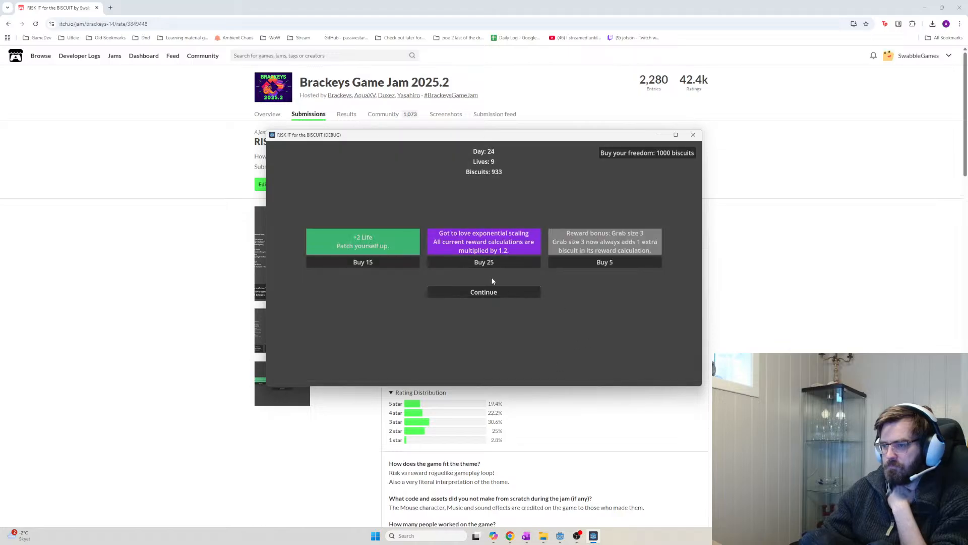
pyautogui.click(482, 262)
pyautogui.click(574, 263)
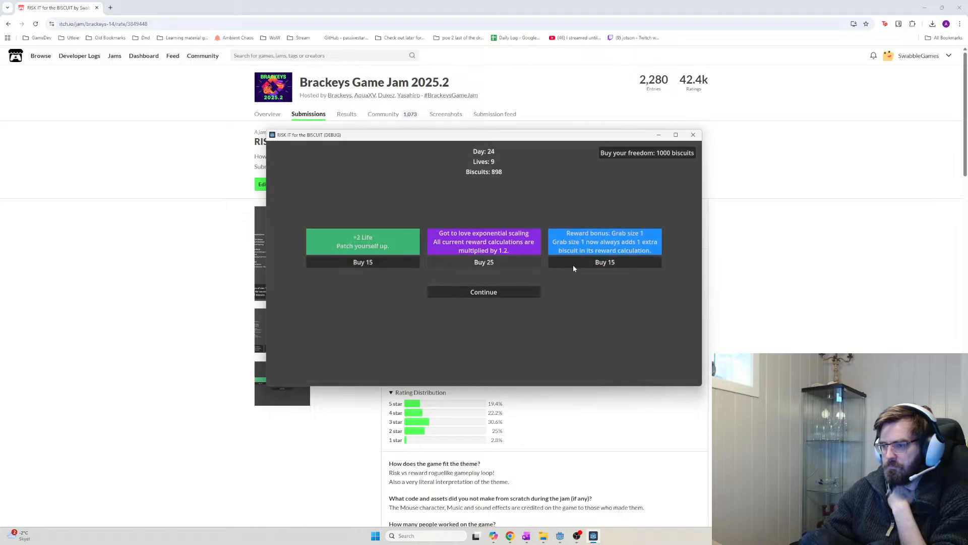
pyautogui.click(524, 262)
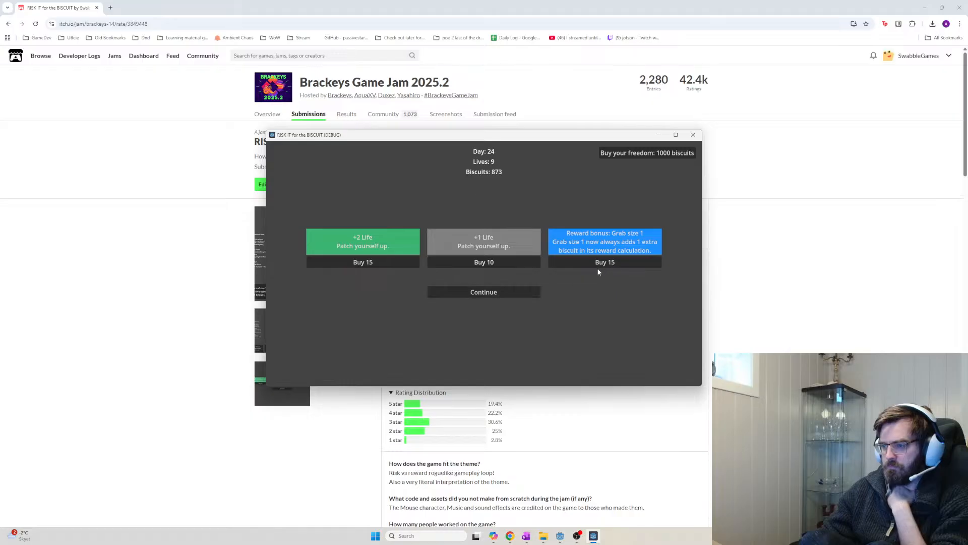
pyautogui.click(503, 265)
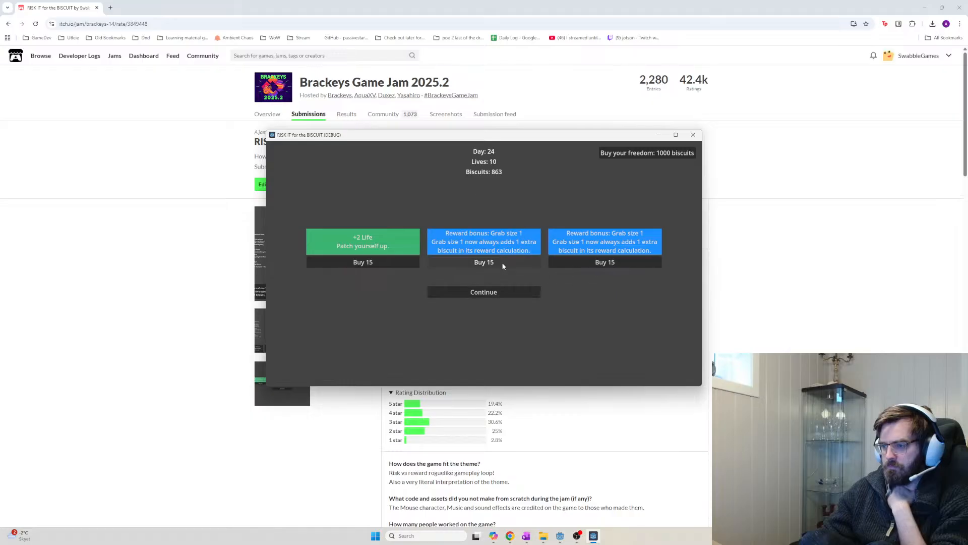
pyautogui.click(451, 313)
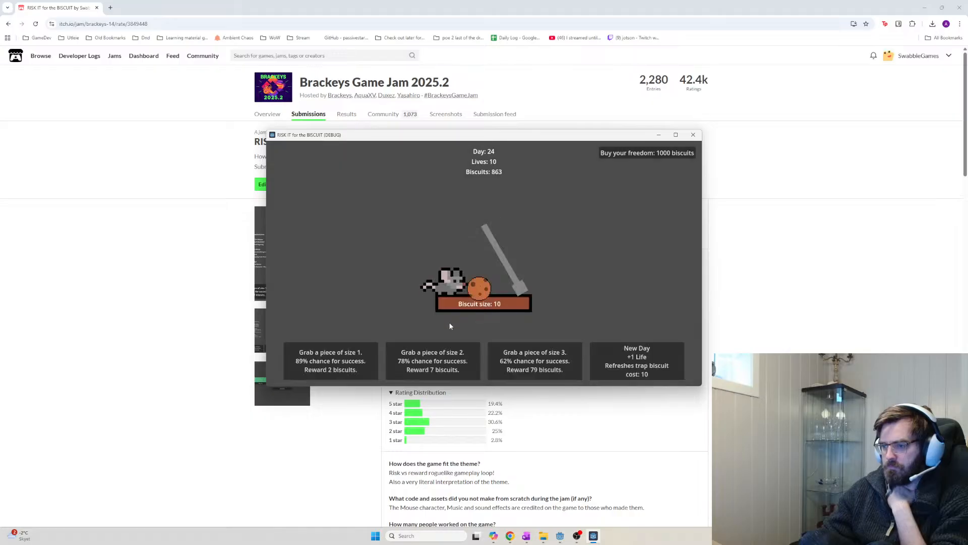
# Pass 1000 biscuits, buy freedom to win, and close the game and browser windows
pyautogui.click(541, 369)
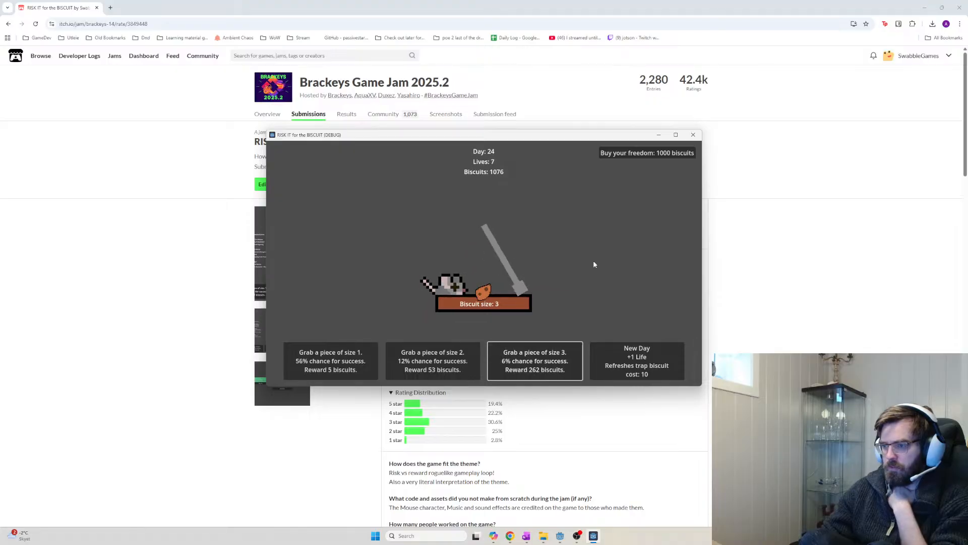
pyautogui.click(666, 153)
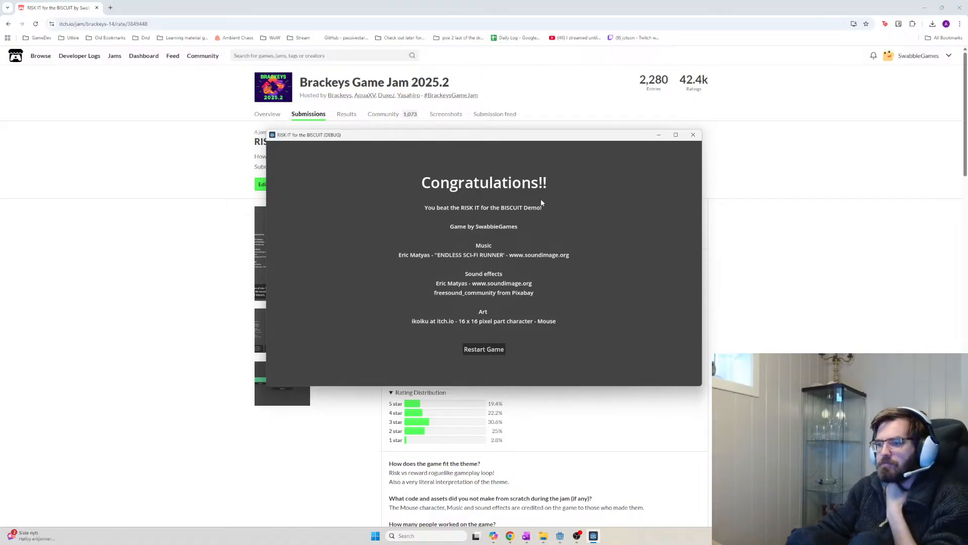
pyautogui.click(693, 135)
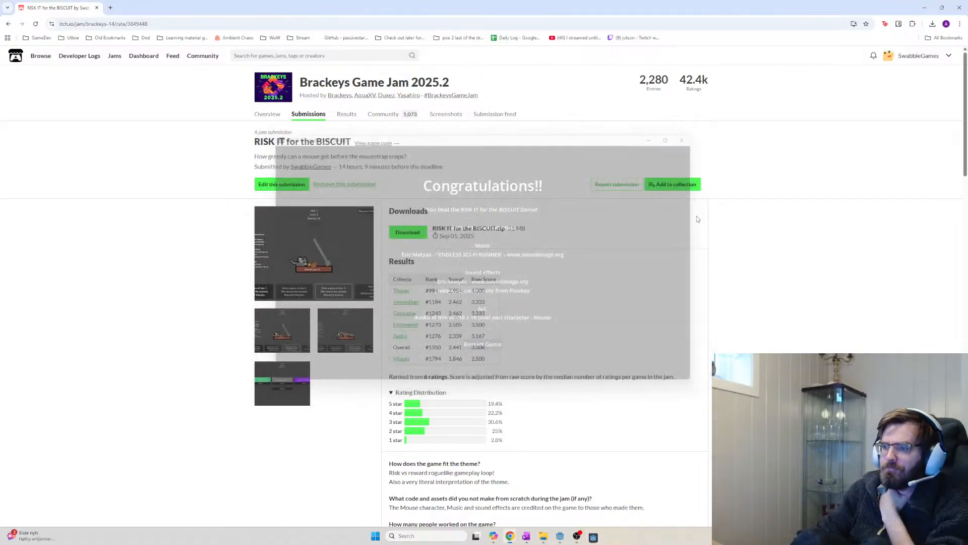
pyautogui.click(97, 8)
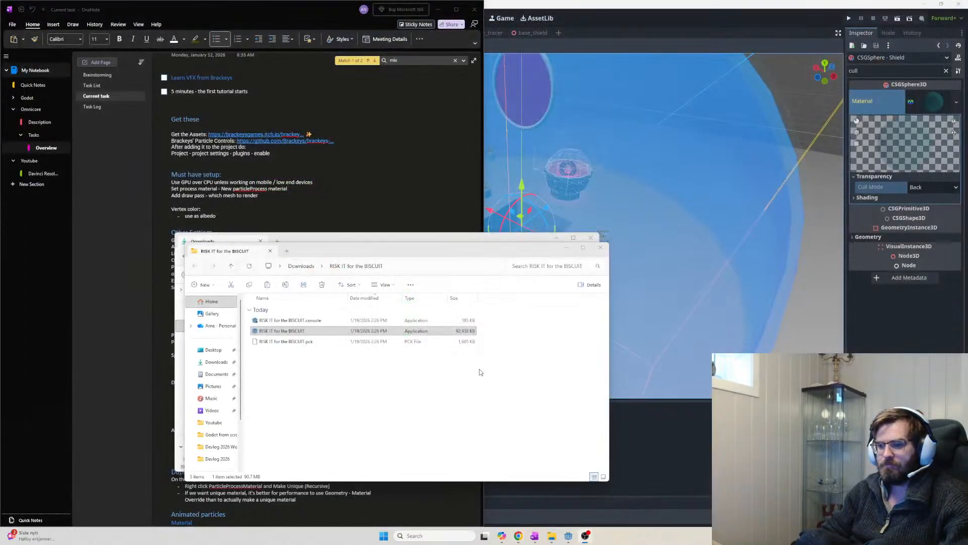
# Close the game's build folder and Downloads windows and return to the Godot editor
pyautogui.click(600, 247)
pyautogui.click(591, 238)
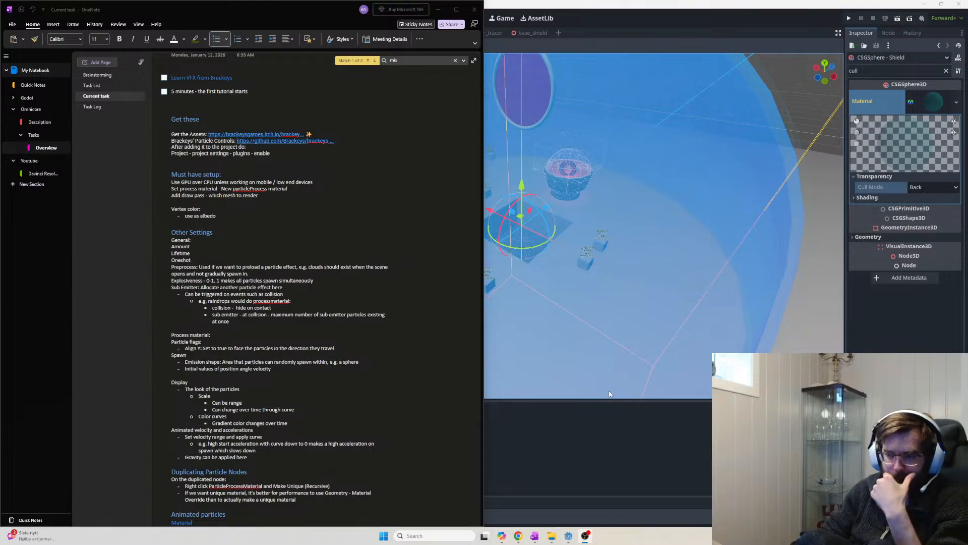
pyautogui.click(756, 413)
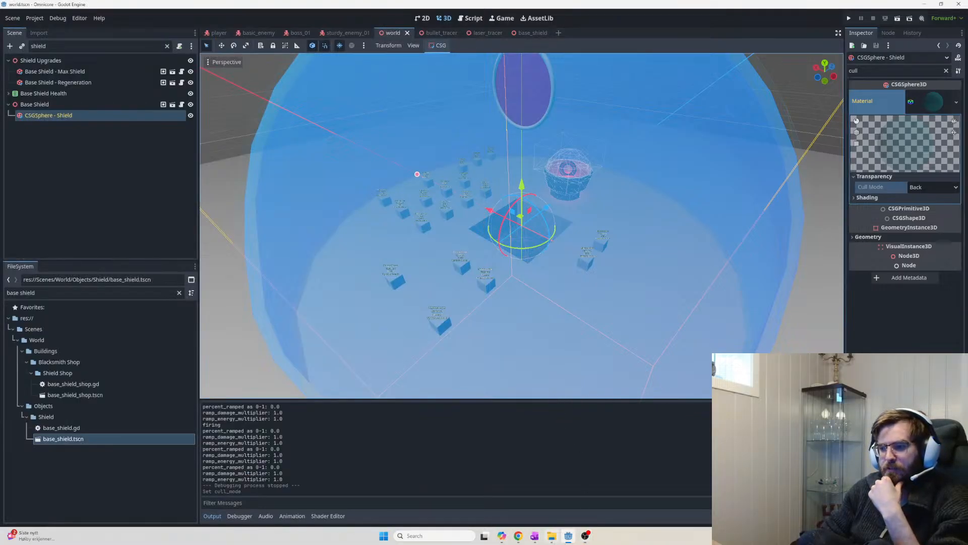
# Search the FileSystem for 'mining block' and open mining_block.tscn
pyautogui.moveTo(552, 536)
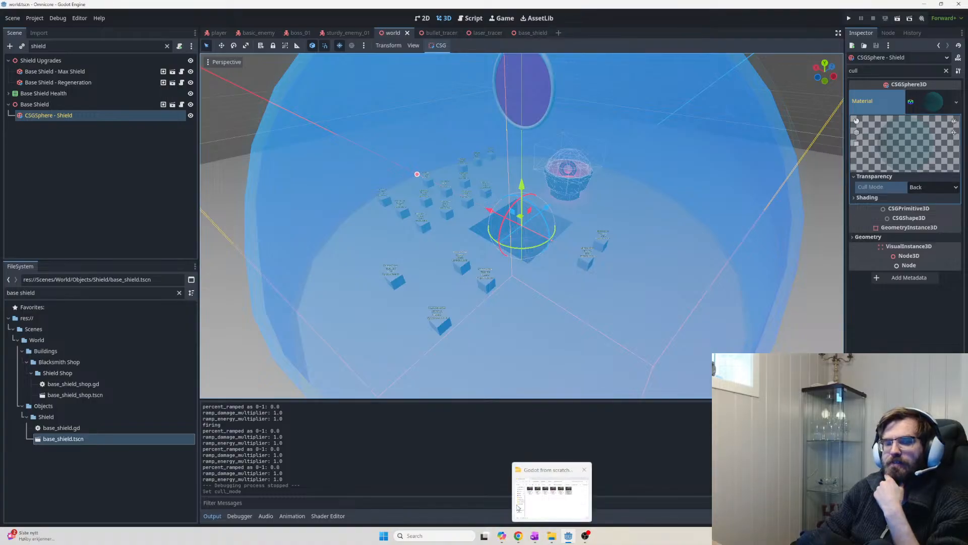
pyautogui.click(96, 293)
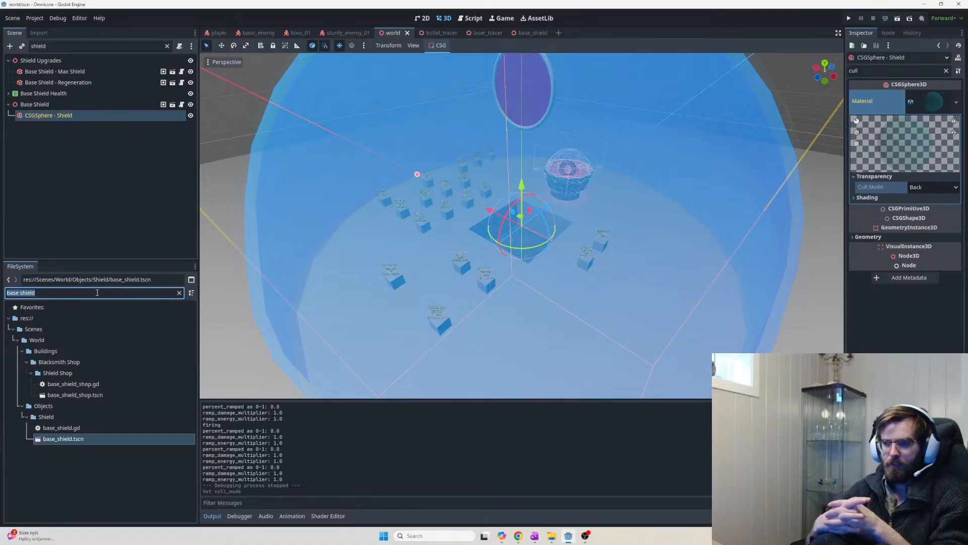
pyautogui.write('mingin')
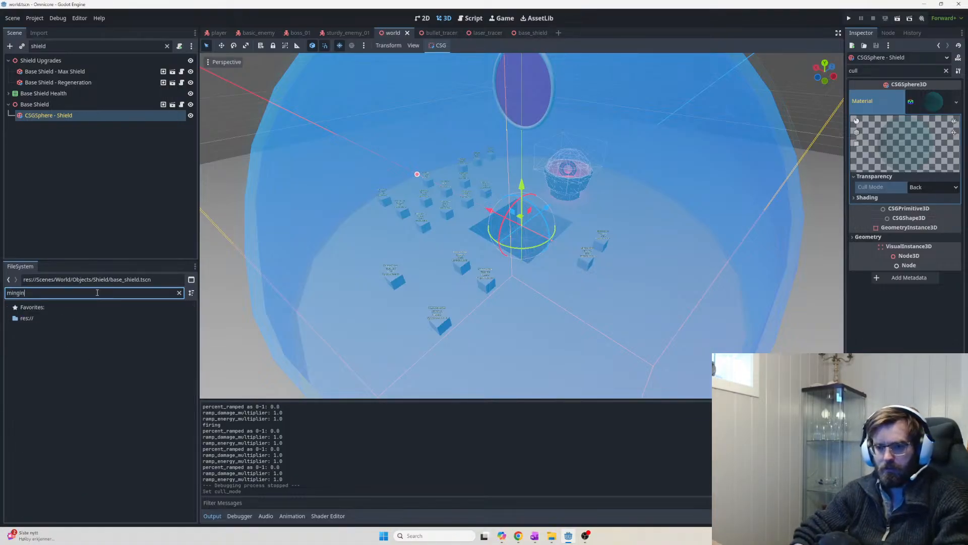
pyautogui.press('BackSpace')
pyautogui.press('BackSpace')
pyautogui.press('BackSpace')
pyautogui.write('ing')
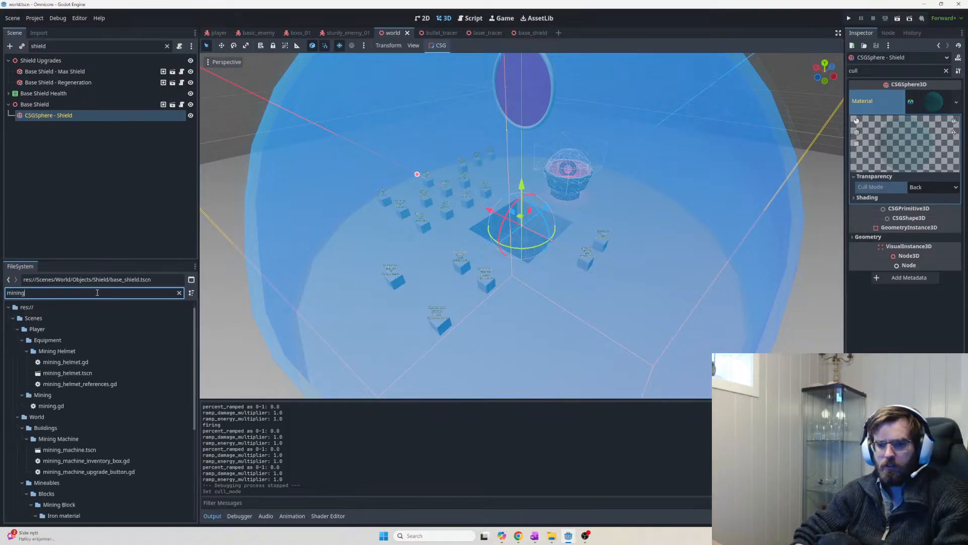
pyautogui.write(' block')
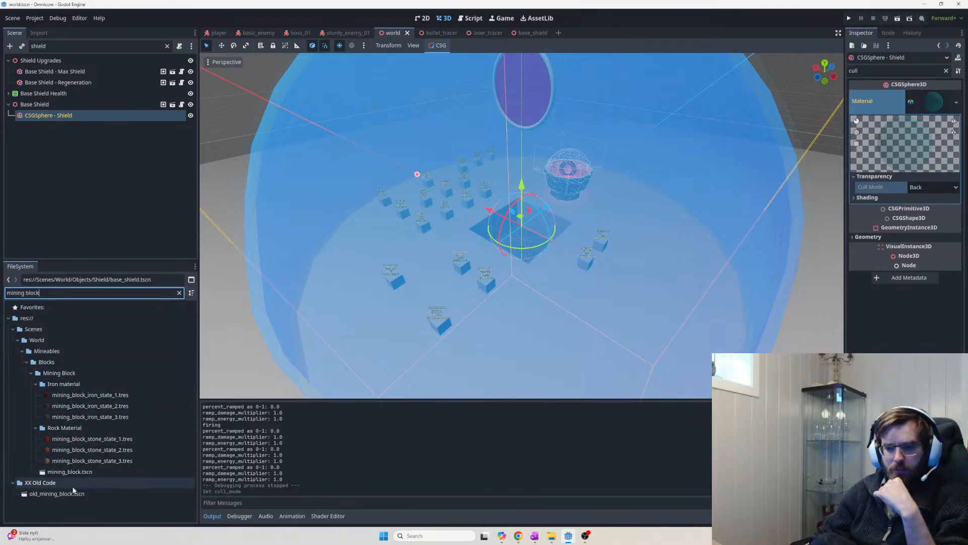
pyautogui.doubleClick(48, 472)
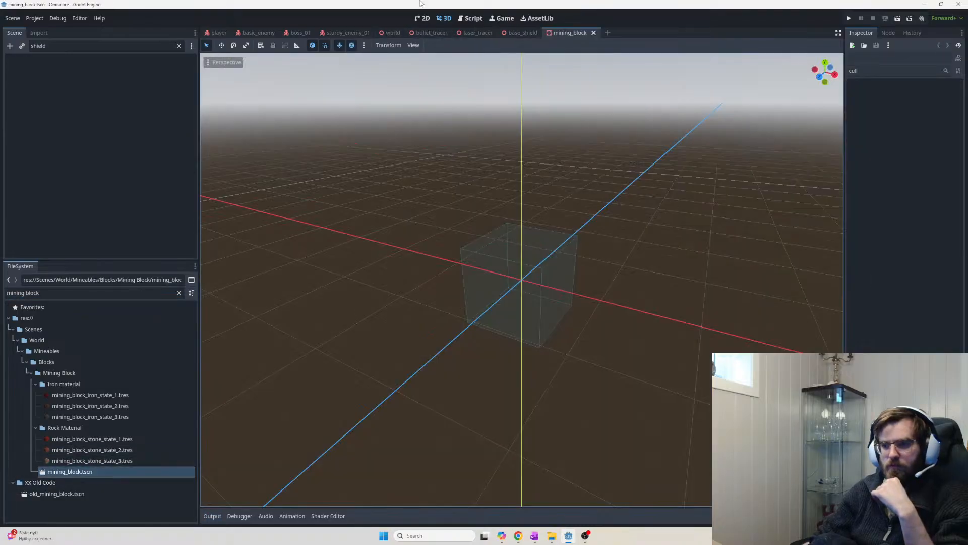
# Clear the shield filter from the scene tree and check the CollisionShape3D, Block Mesh, MultiplayerSynchronizer and root nodes
pyautogui.moveTo(518, 181); pyautogui.dragTo(396, 228, button='middle')
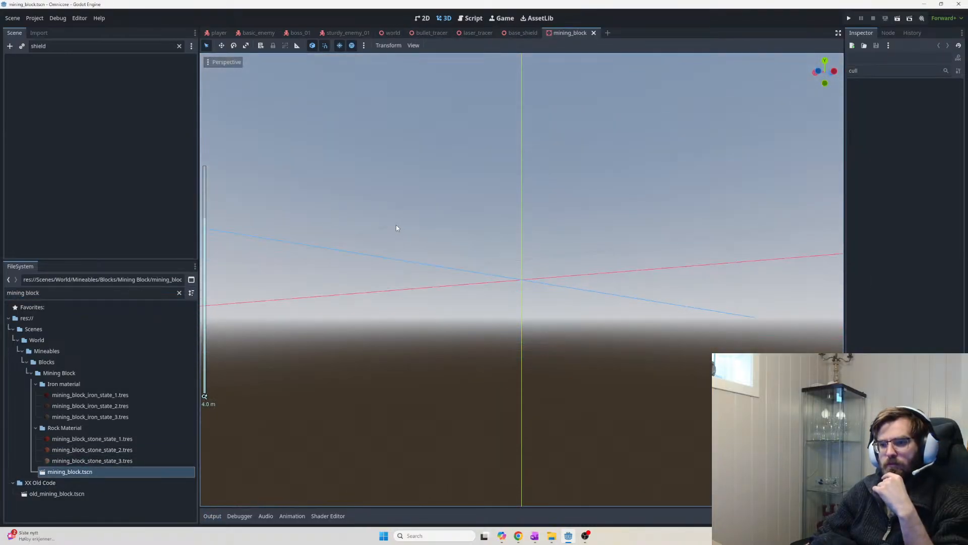
pyautogui.click(179, 46)
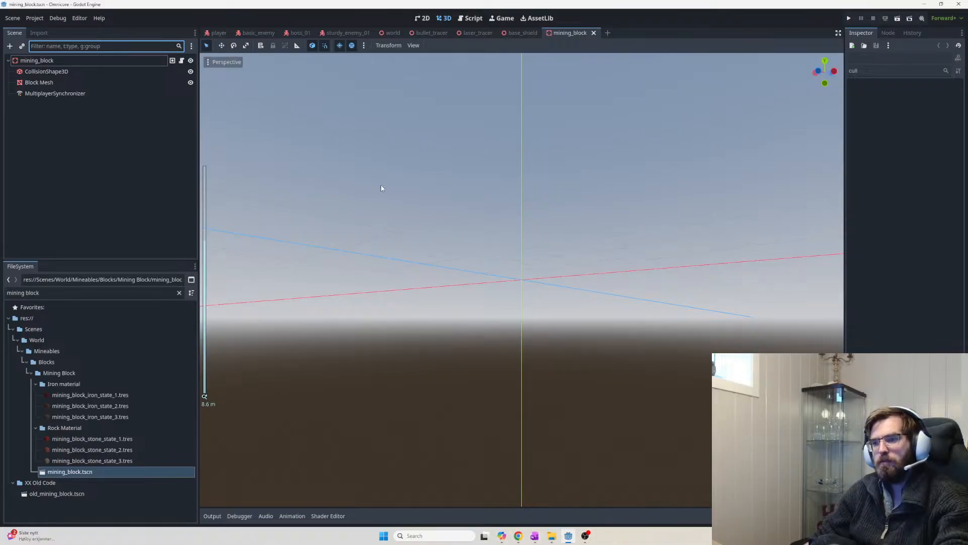
pyautogui.moveTo(381, 186); pyautogui.dragTo(504, 332, button='middle')
pyautogui.scroll(6, 516, 293)
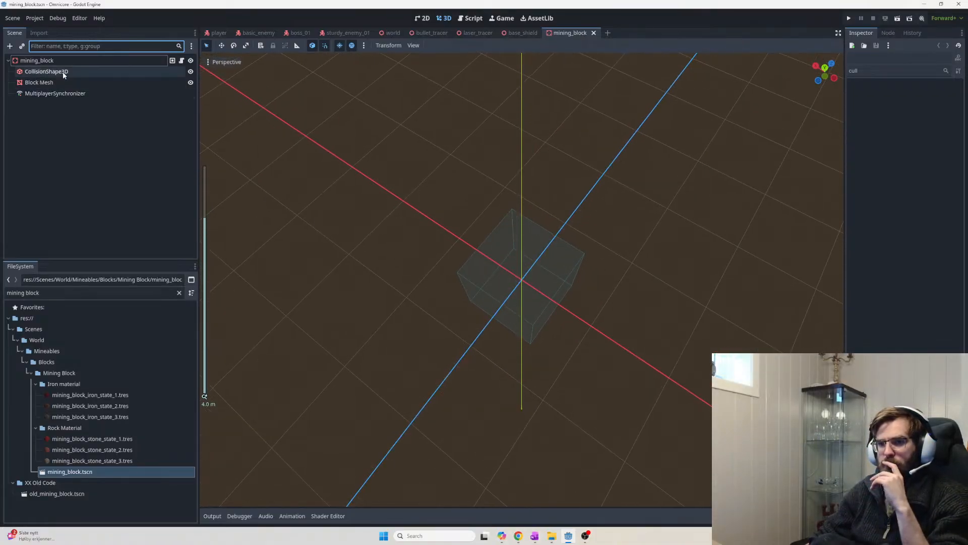
pyautogui.click(46, 71)
pyautogui.click(39, 82)
pyautogui.click(56, 93)
pyautogui.click(49, 82)
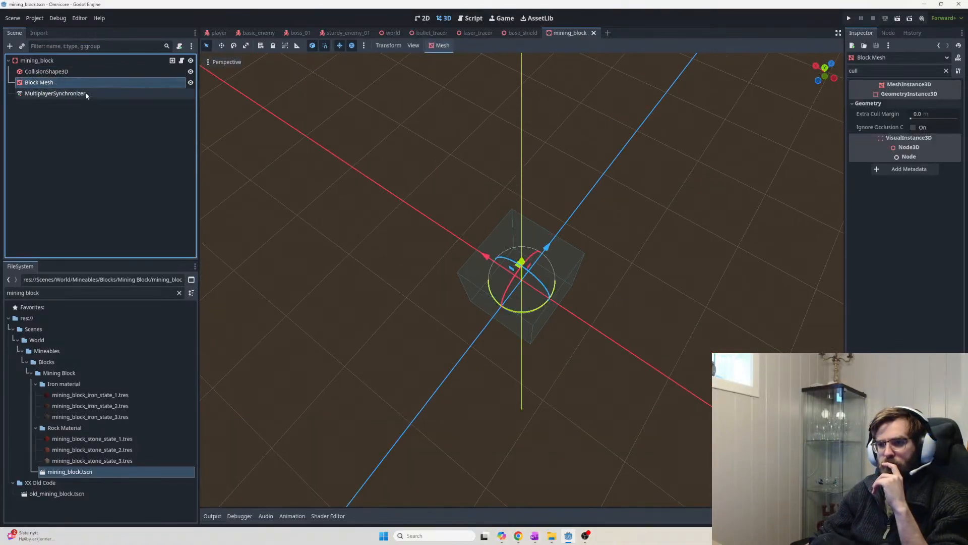
pyautogui.moveTo(375, 191); pyautogui.dragTo(386, 101, button='middle')
pyautogui.scroll(3, 454, 216)
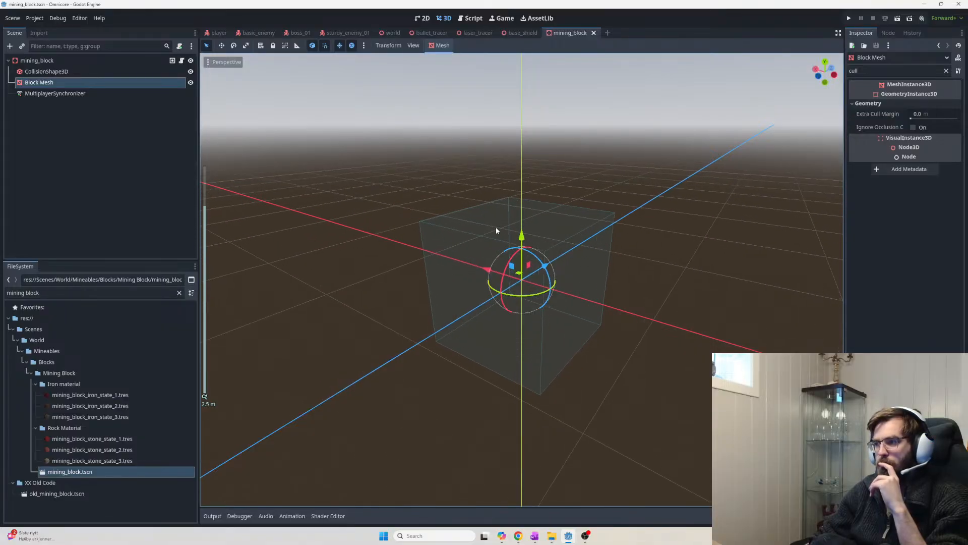
pyautogui.click(37, 61)
pyautogui.click(41, 83)
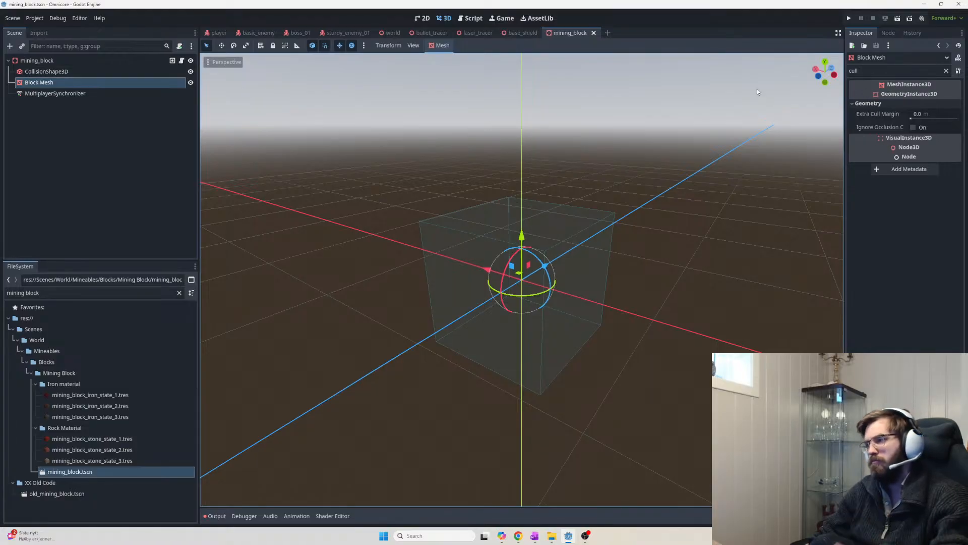
# Clear the 'cull' Inspector filter to list all Block Mesh properties and view its mesh choices
pyautogui.click(879, 71)
pyautogui.press('BackSpace')
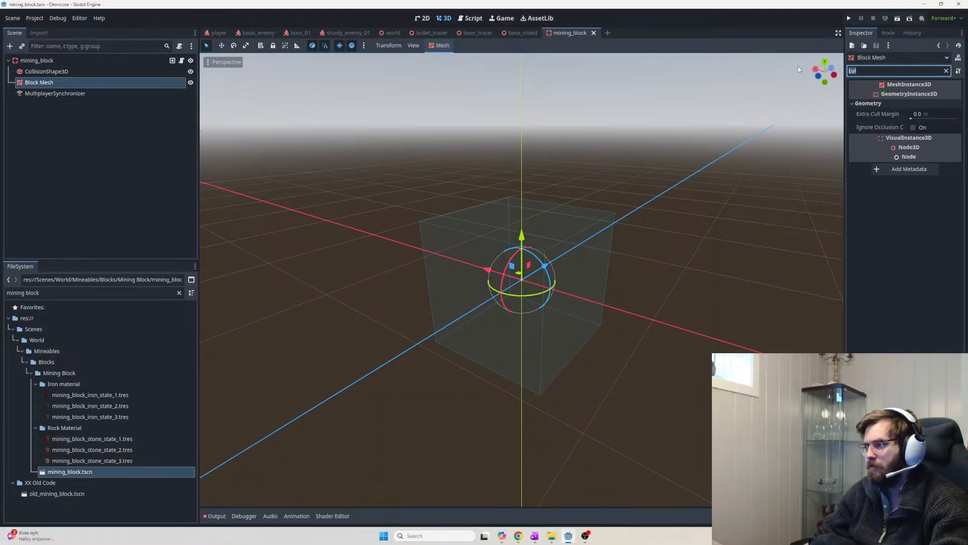
pyautogui.press('BackSpace')
pyautogui.press('BackSpace')
pyautogui.press('BackSpace')
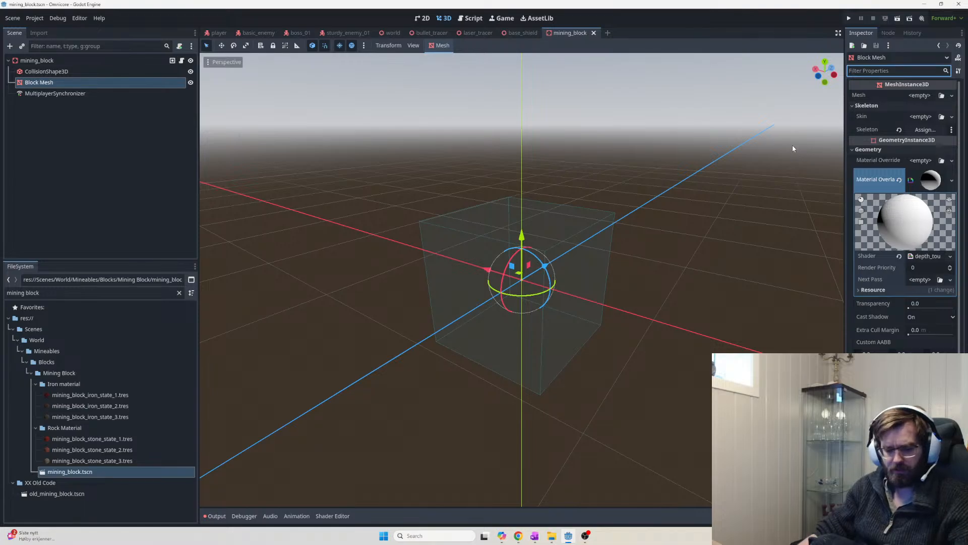
pyautogui.click(919, 95)
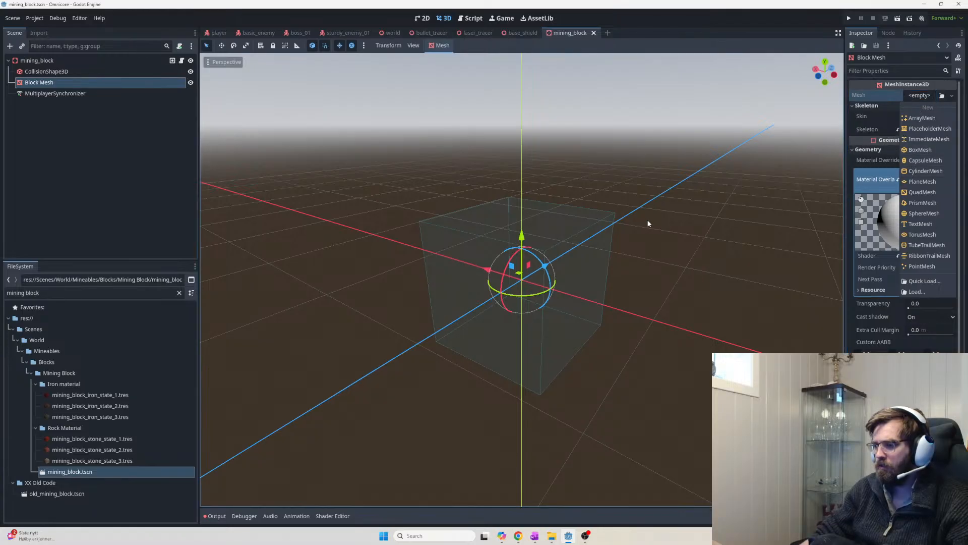
pyautogui.moveTo(649, 216); pyautogui.dragTo(463, 228, button='middle')
pyautogui.scroll(5, 627, 287)
pyautogui.moveTo(627, 288); pyautogui.dragTo(636, 358, button='middle')
pyautogui.click(61, 71)
# Search for the GPUParticles3D node type under the root mining_block node
pyautogui.click(50, 60)
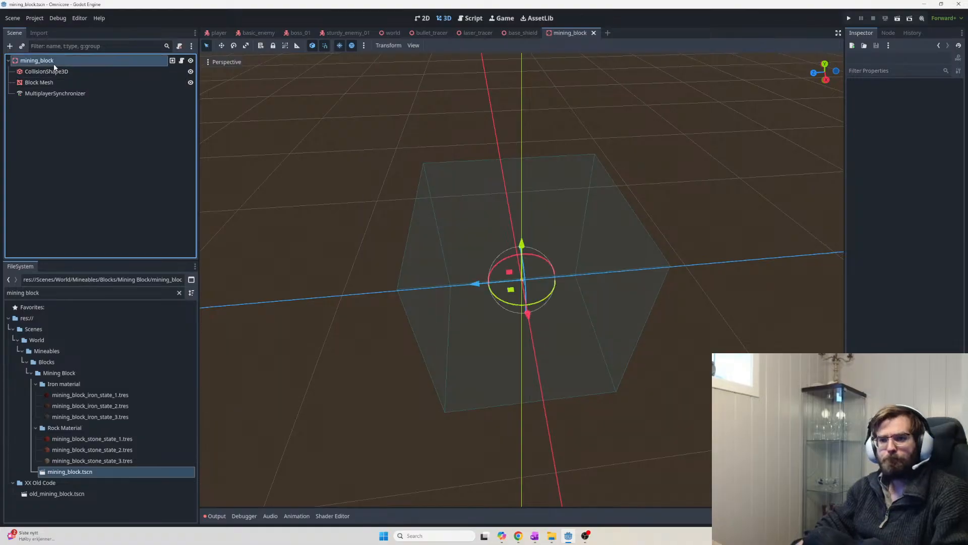
pyautogui.hotkey('ctrl', 'a')
pyautogui.write('gpu')
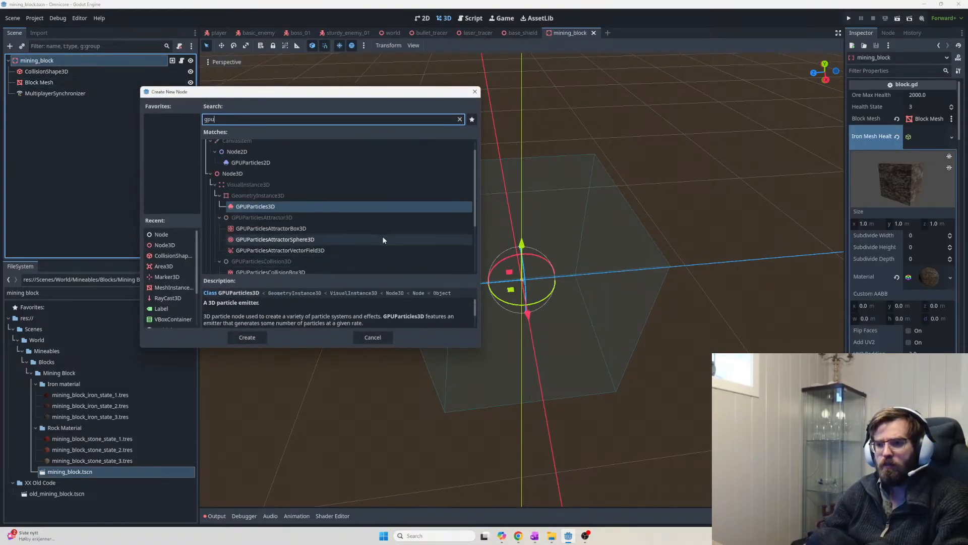
# Close the Twitch window, maximize the ChatGPT Chrome window and open a new tab
pyautogui.hotkey('alt', 'Tab')
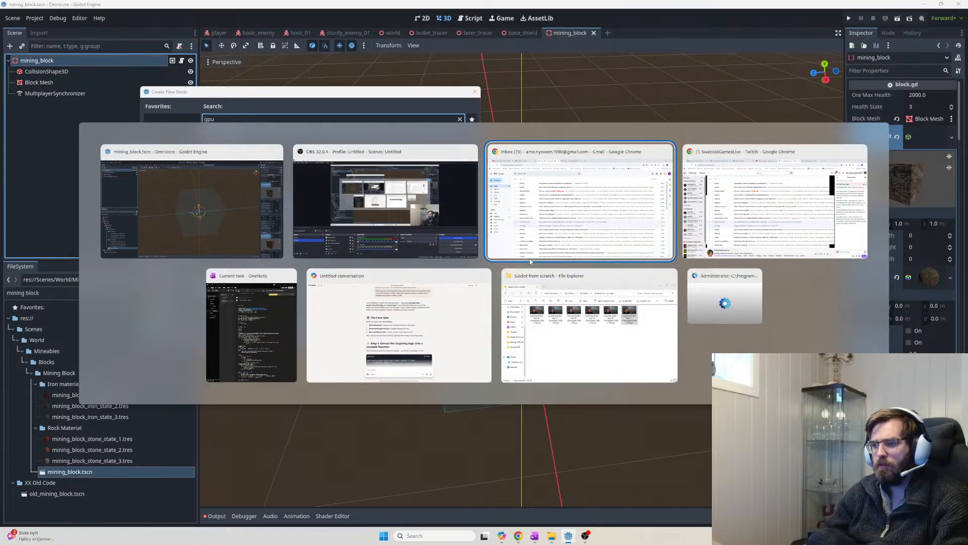
pyautogui.click(860, 151)
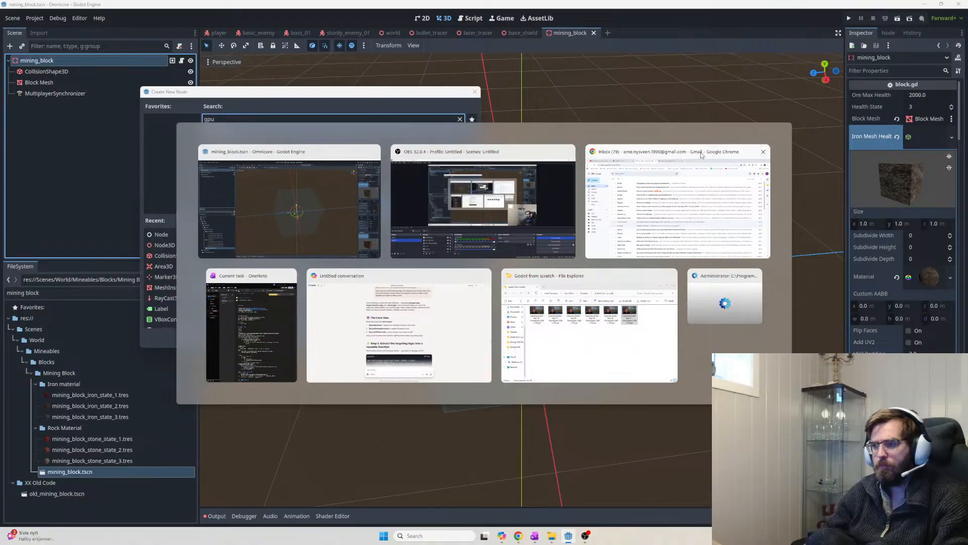
pyautogui.press('Escape')
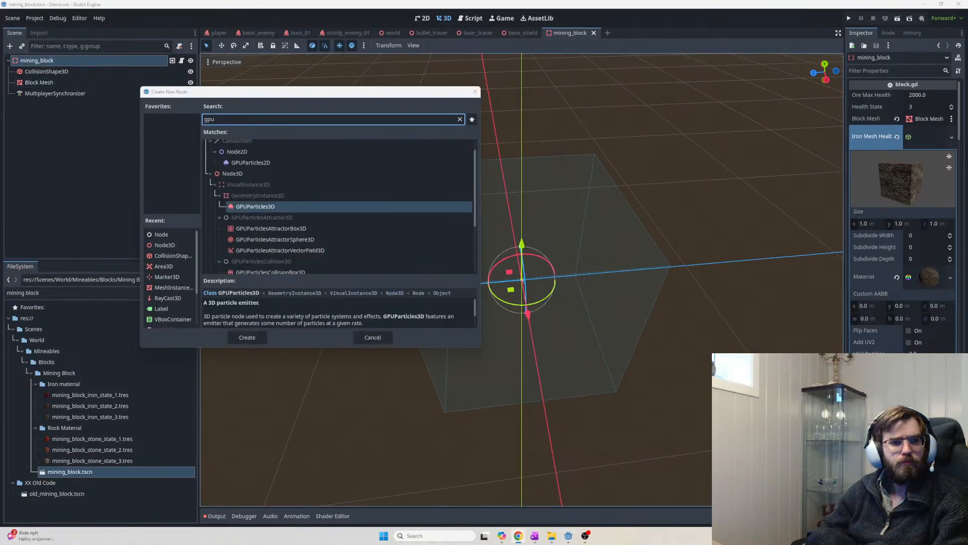
pyautogui.moveTo(0, 166); pyautogui.dragTo(328, 100)
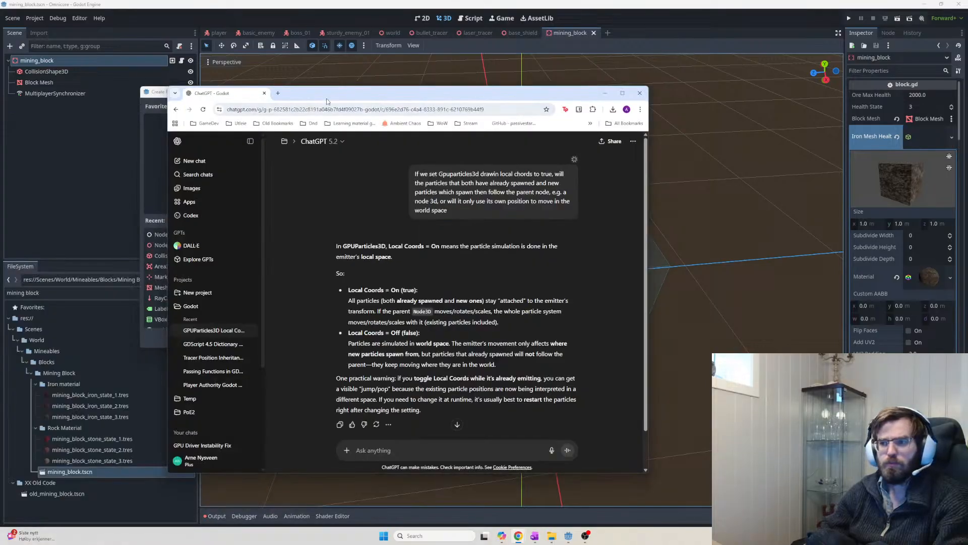
pyautogui.doubleClick(332, 97)
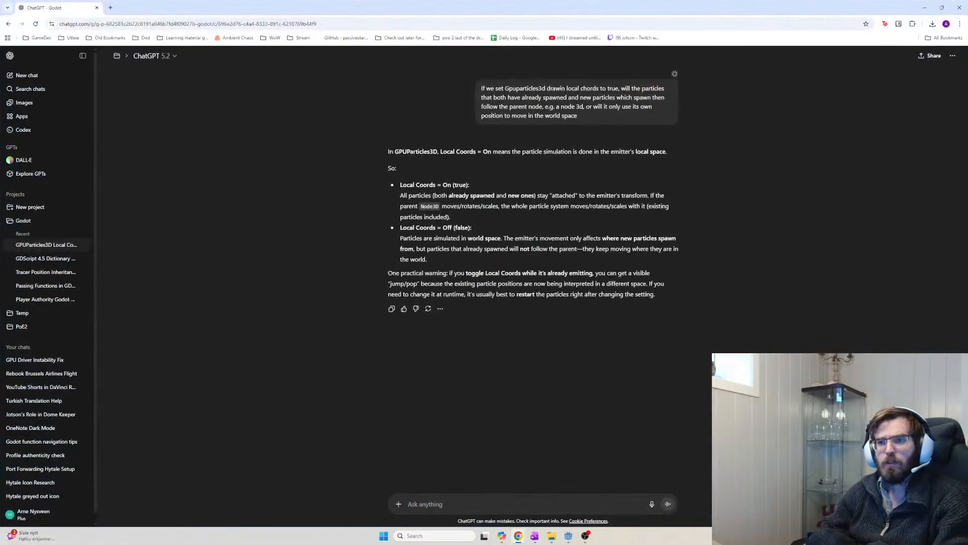
pyautogui.click(110, 8)
# Search YouTube for 'brackeys' and open the Brackeys VFX tutorial video
pyautogui.write('brac')
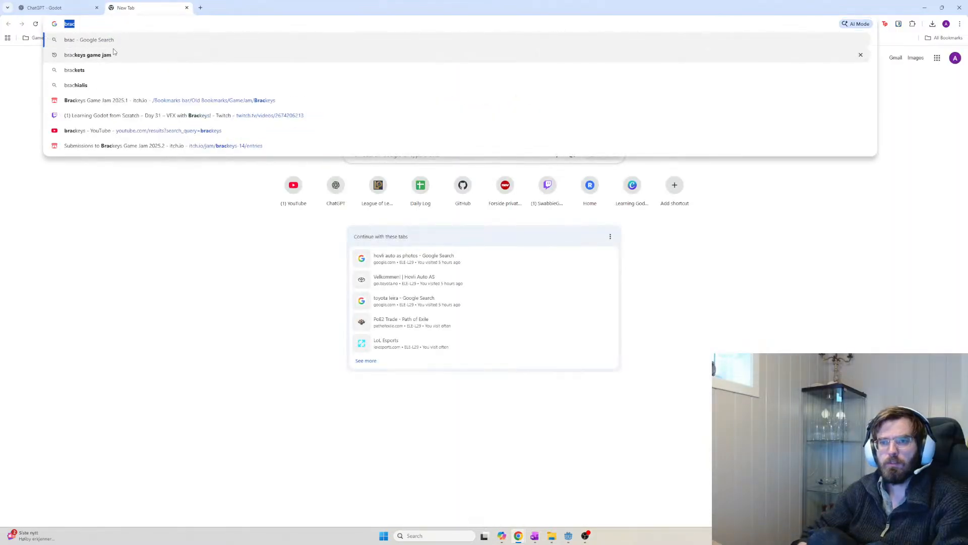
pyautogui.hotkey('ctrl', 'a')
pyautogui.write('you')
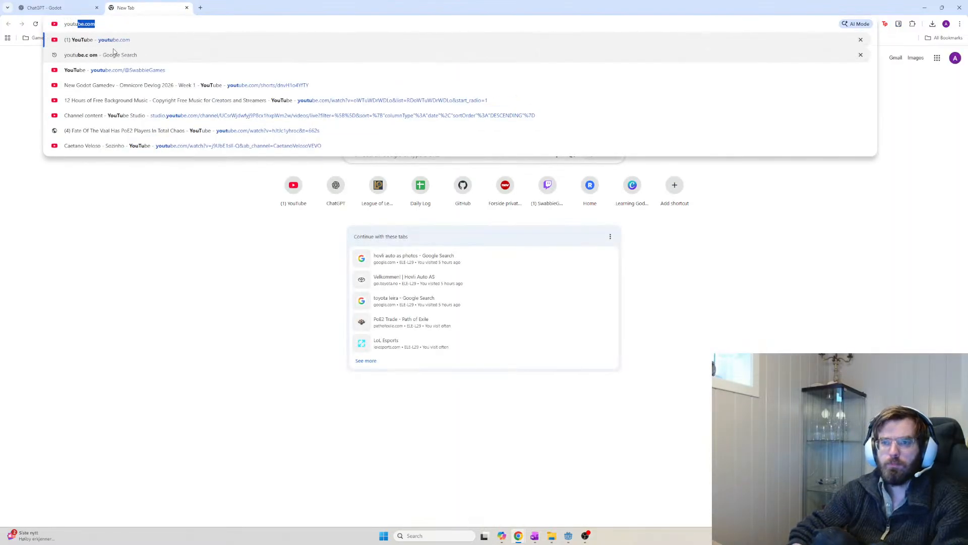
pyautogui.press('Return')
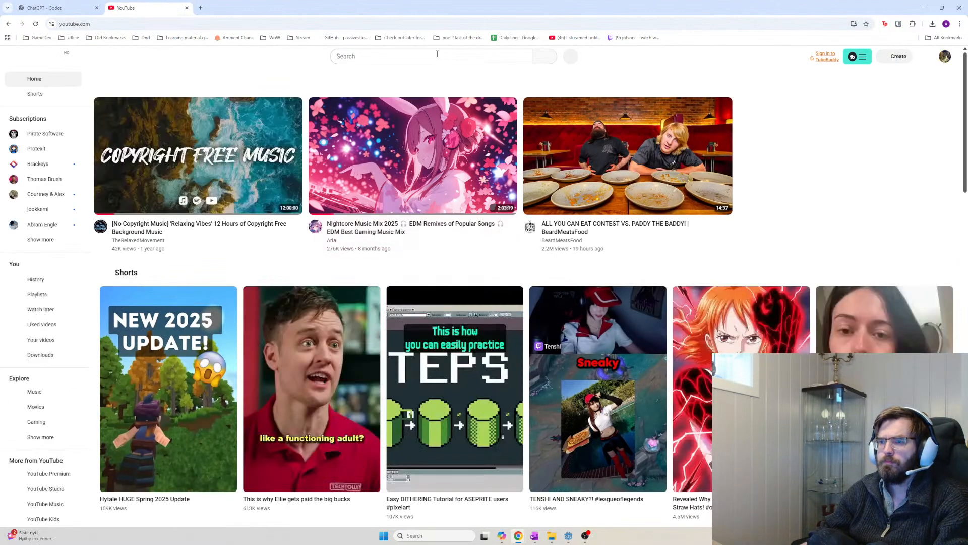
pyautogui.click(383, 56)
pyautogui.write('brackeys')
pyautogui.press('Return')
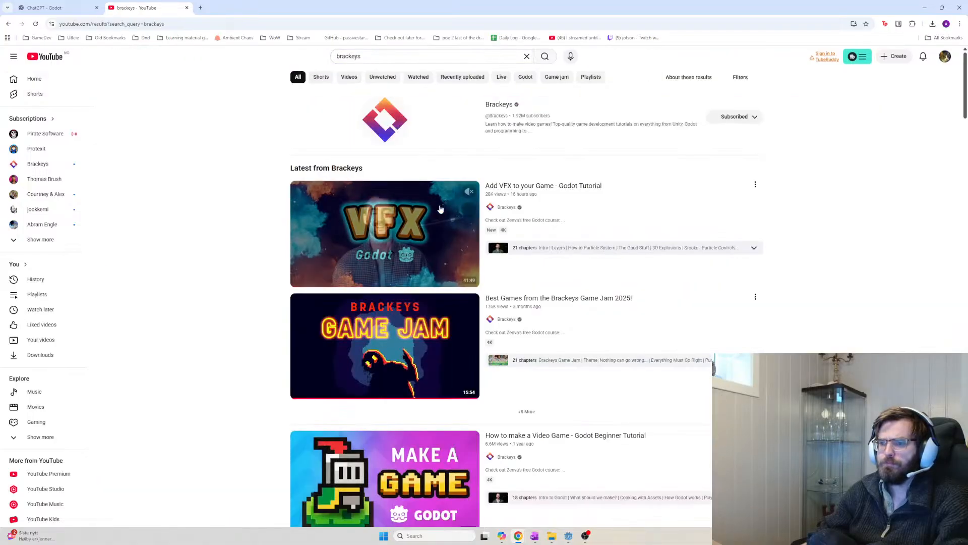
pyautogui.click(421, 261)
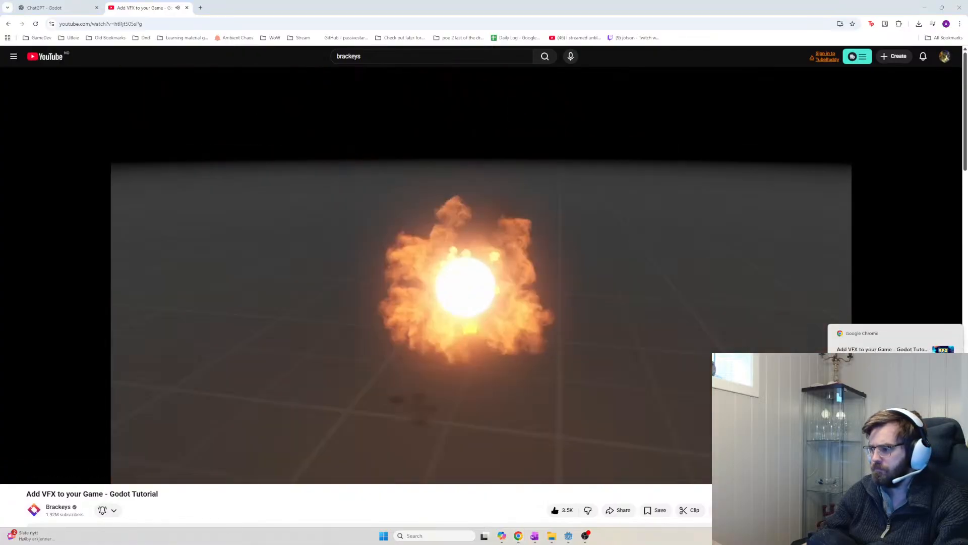
# Pause the tutorial and skim it, stopping where GPUParticles2D is added
pyautogui.click(77, 431)
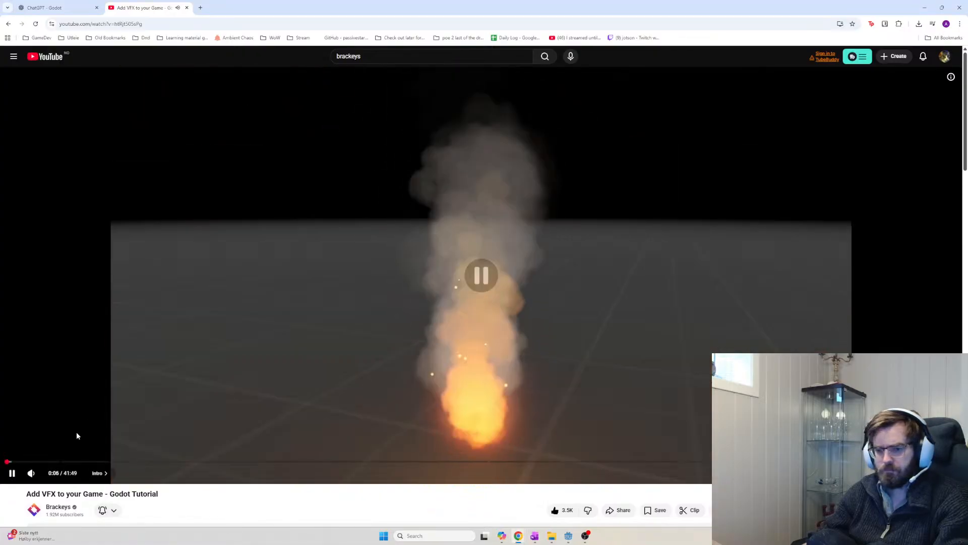
pyautogui.click(68, 461)
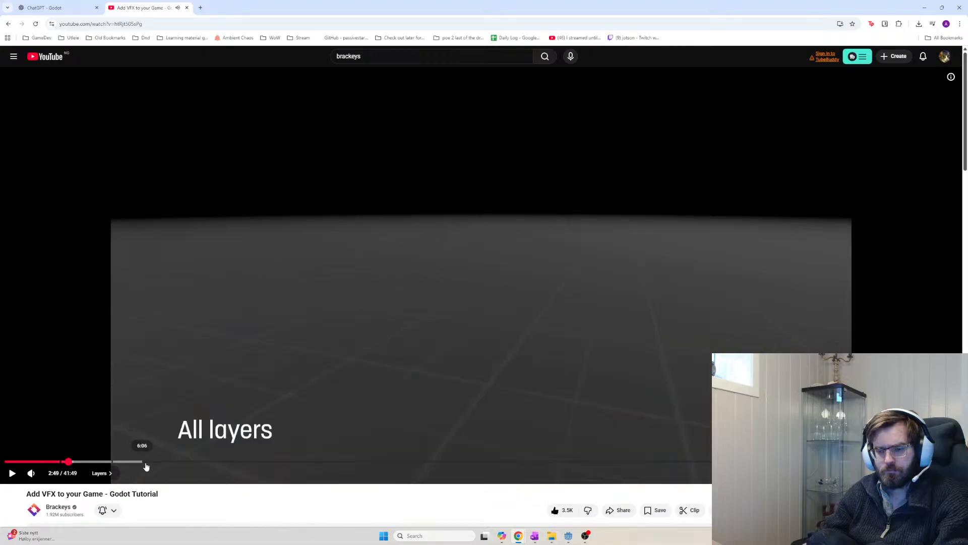
pyautogui.click(153, 462)
pyautogui.click(174, 462)
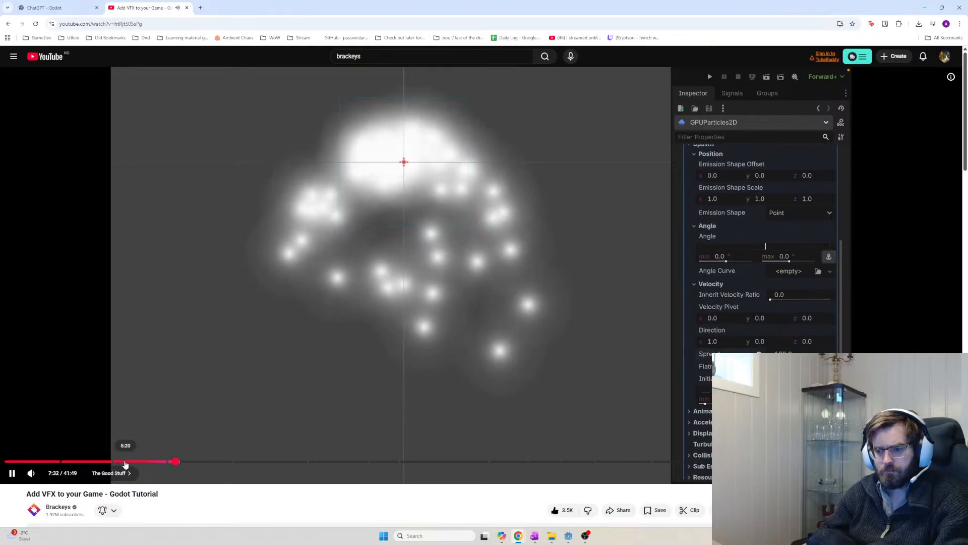
pyautogui.click(120, 461)
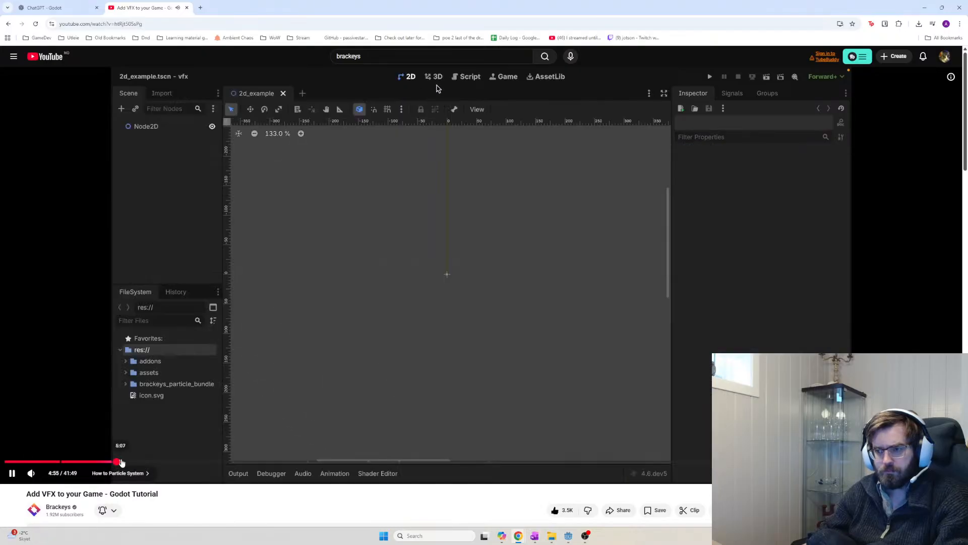
pyautogui.click(133, 461)
pyautogui.click(514, 378)
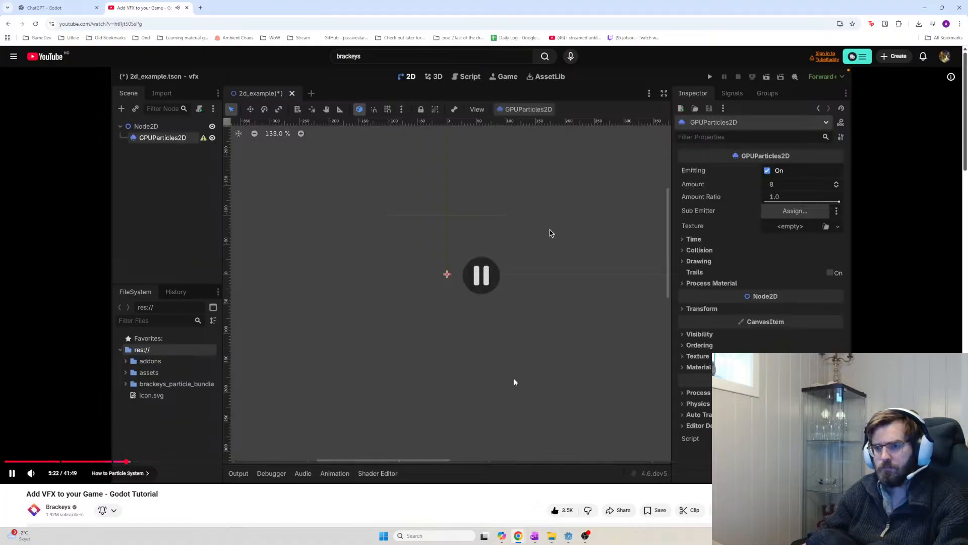
# Switch from the browser to the OneNote notes window
pyautogui.hotkey('alt', 'Tab')
pyautogui.hotkey('alt', 'shift', 'Tab')
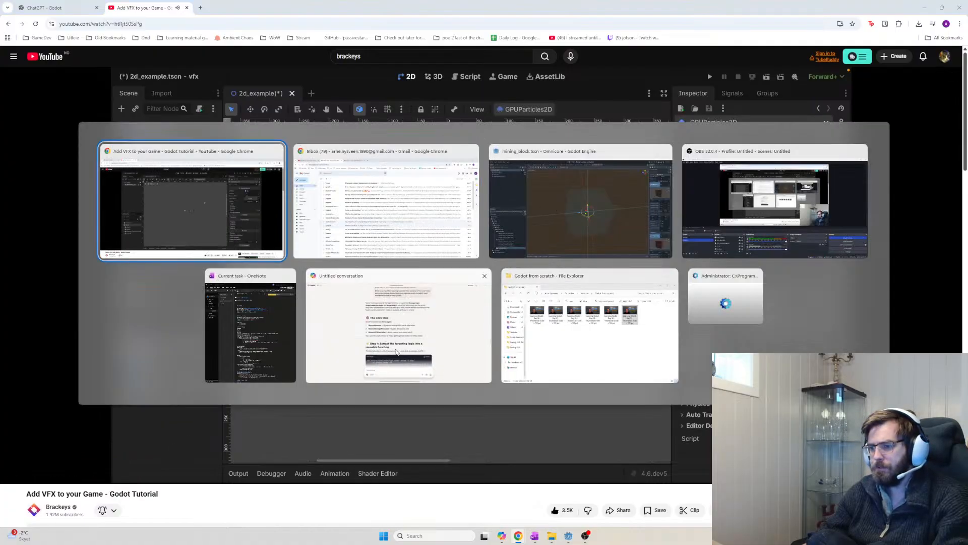
pyautogui.click(277, 316)
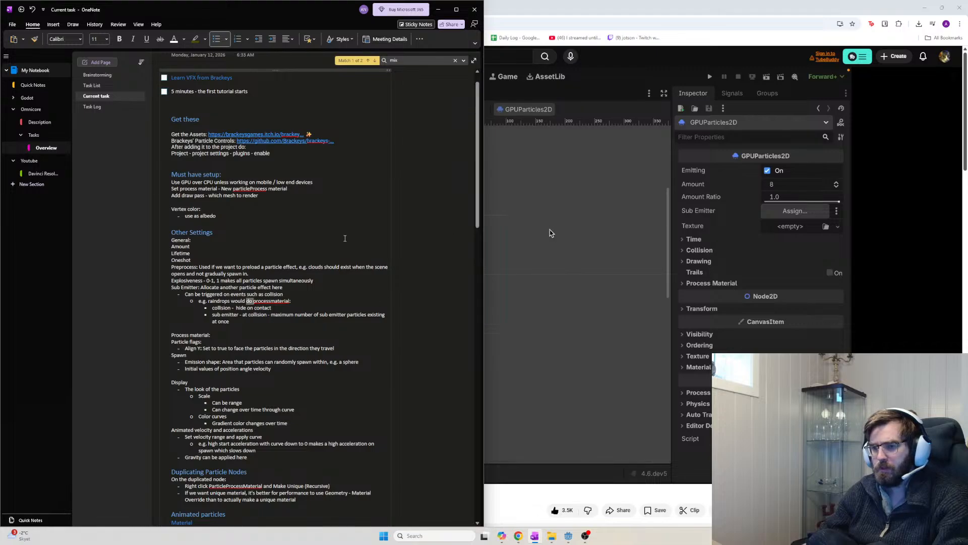
# Delete the '36:40 - Stopped taking notes' line at the bottom of the Current task page
pyautogui.click(552, 233)
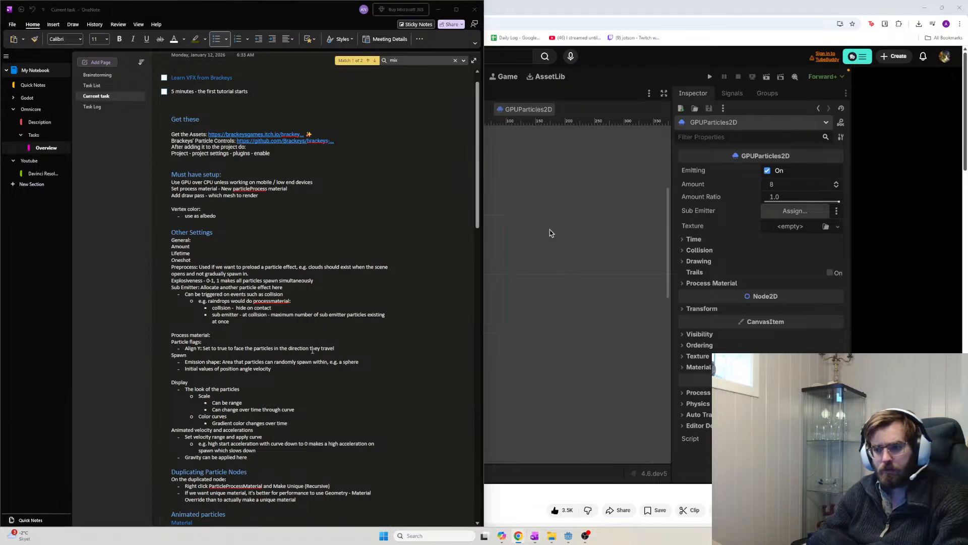
pyautogui.scroll(-6, 275, 234)
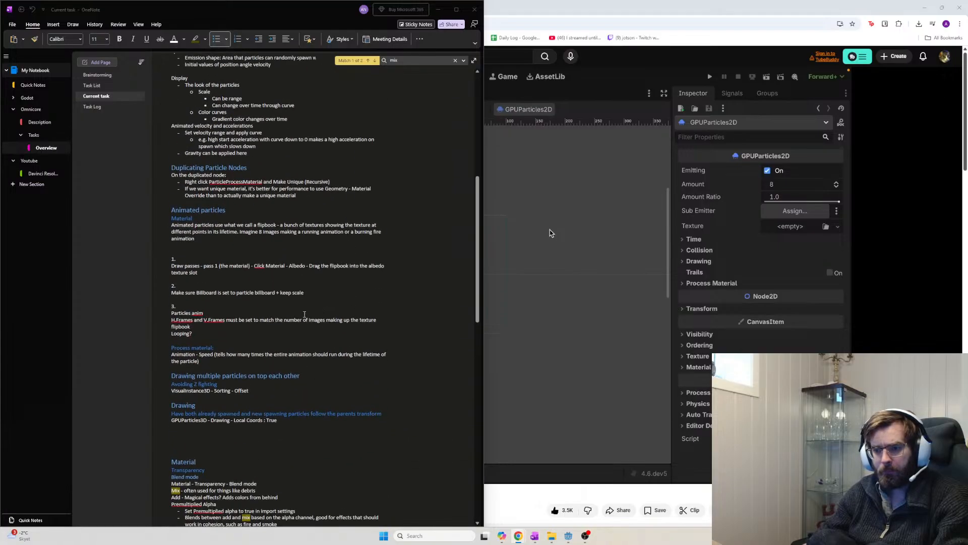
pyautogui.scroll(-10, 216, 347)
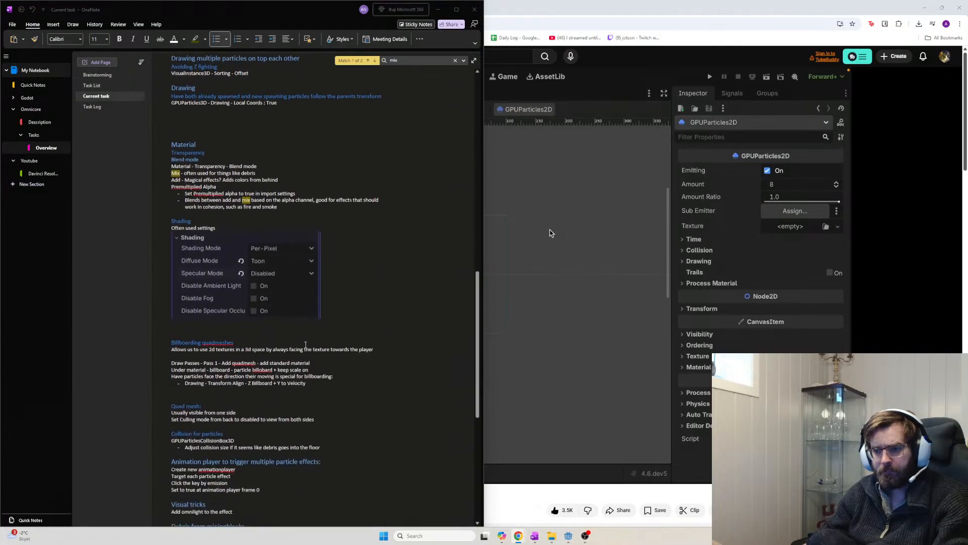
pyautogui.scroll(-3, 306, 345)
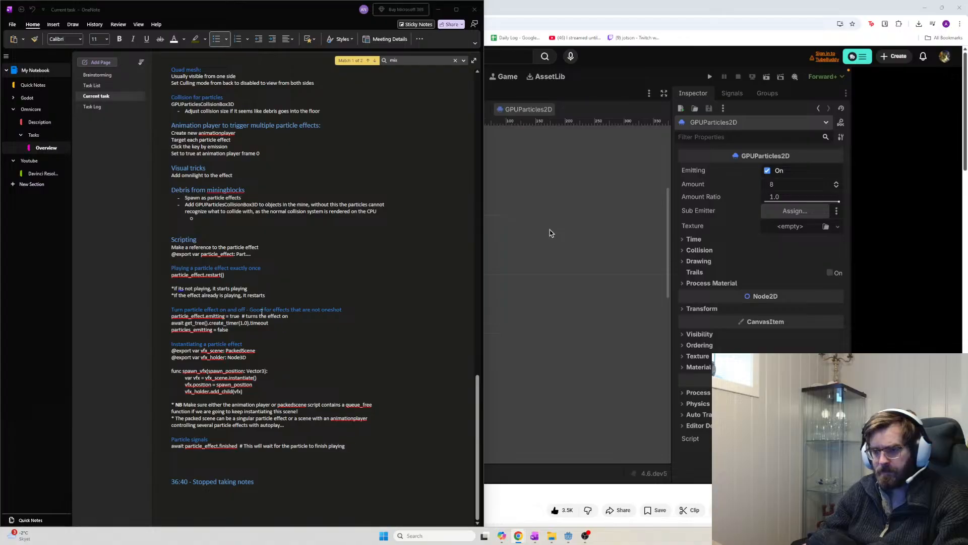
pyautogui.click(308, 270)
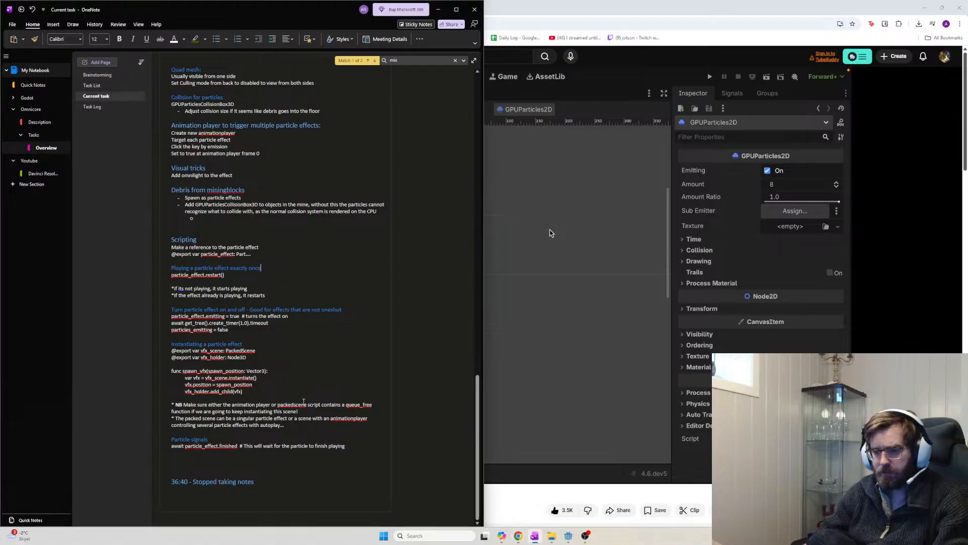
pyautogui.moveTo(275, 487); pyautogui.dragTo(144, 478)
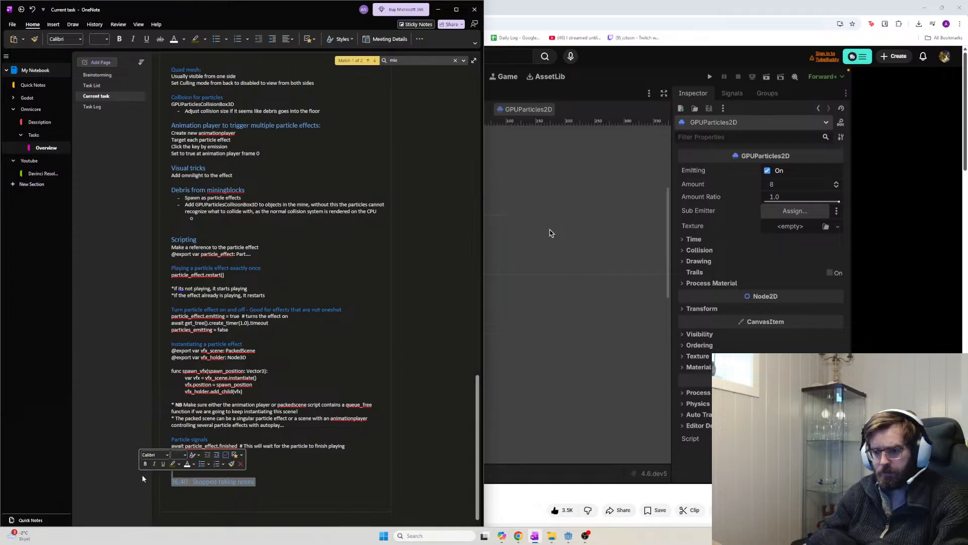
pyautogui.press('BackSpace')
pyautogui.scroll(5, 296, 459)
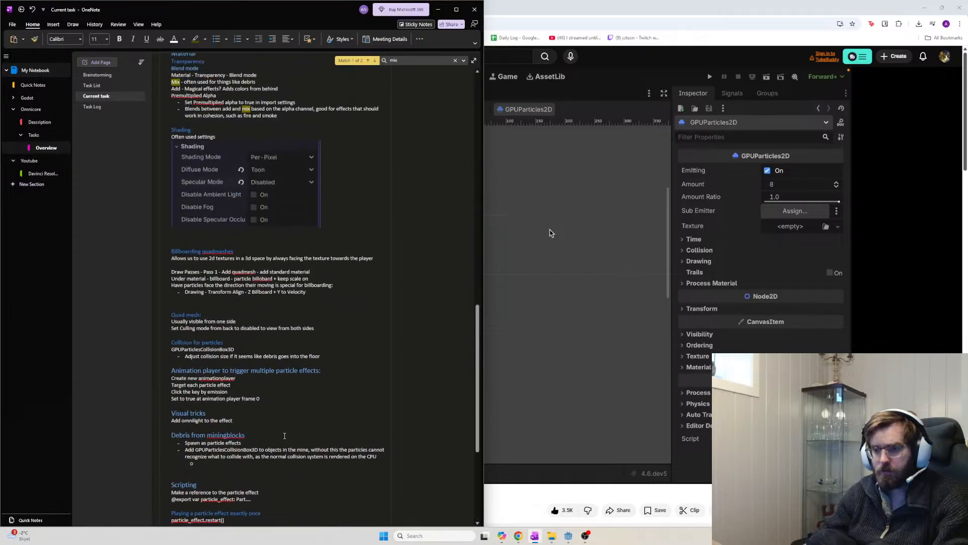
pyautogui.scroll(3, 285, 436)
pyautogui.scroll(3, 227, 266)
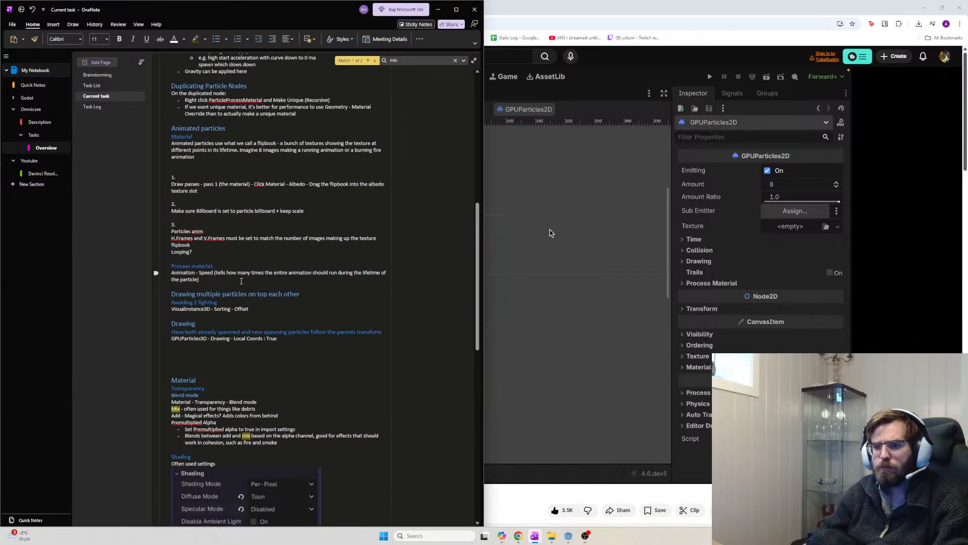
pyautogui.scroll(3, 252, 347)
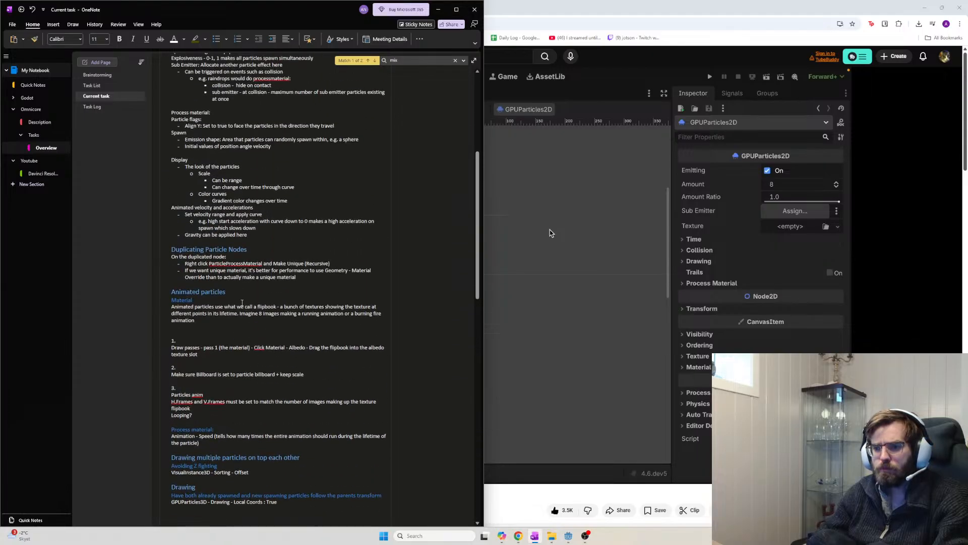
pyautogui.scroll(5, 246, 290)
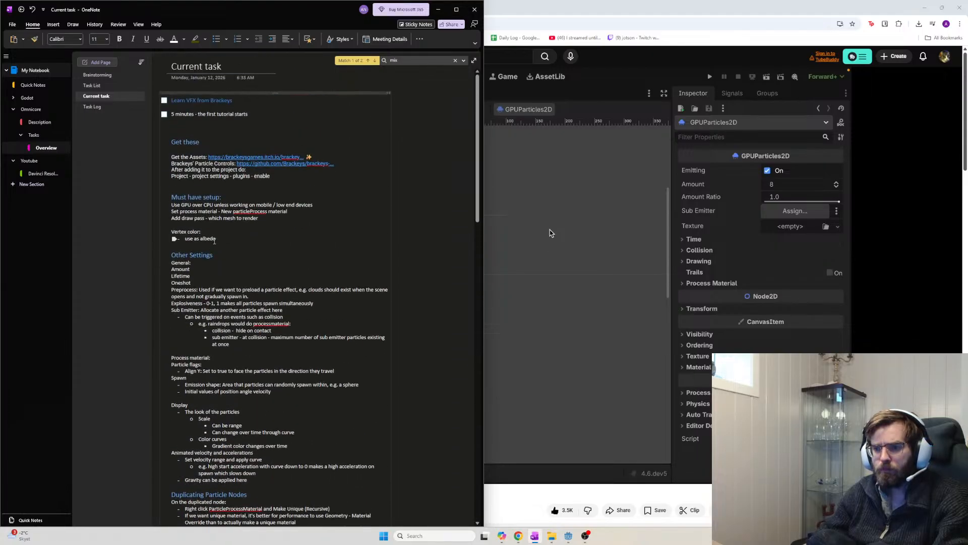
# Search the notes page for 'debris' and step through its matches
pyautogui.hotkey('ctrl', 'f')
pyautogui.write('debris')
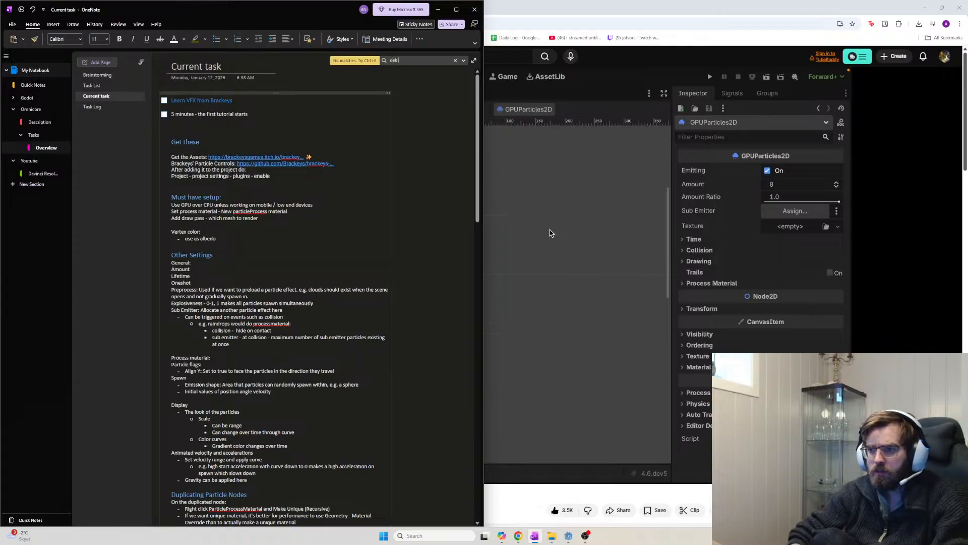
pyautogui.press('Return')
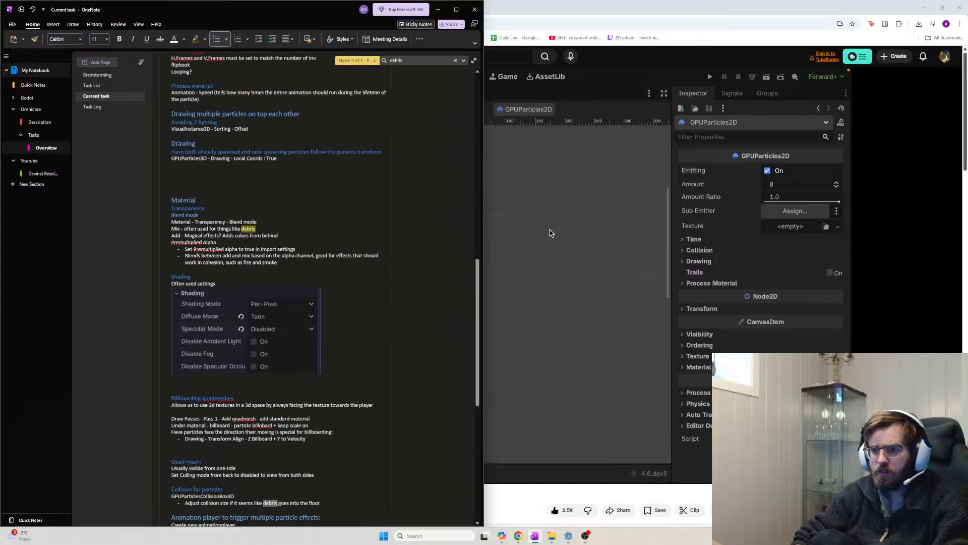
pyautogui.press('Return')
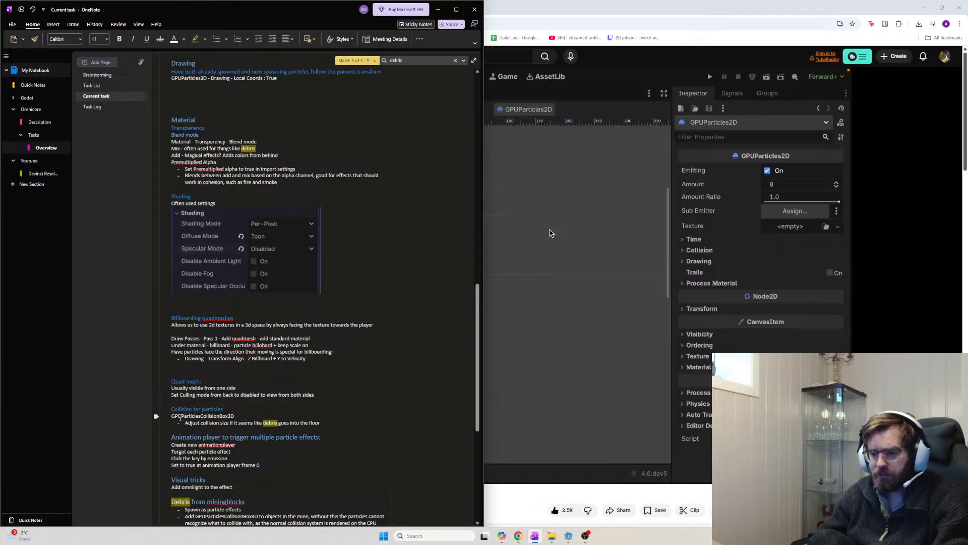
# Select GPUParticlesCollisionBox3D in the notes, then follow the Brackeys itch.io assets link under Get these
pyautogui.doubleClick(181, 417)
pyautogui.click(213, 418)
pyautogui.doubleClick(212, 418)
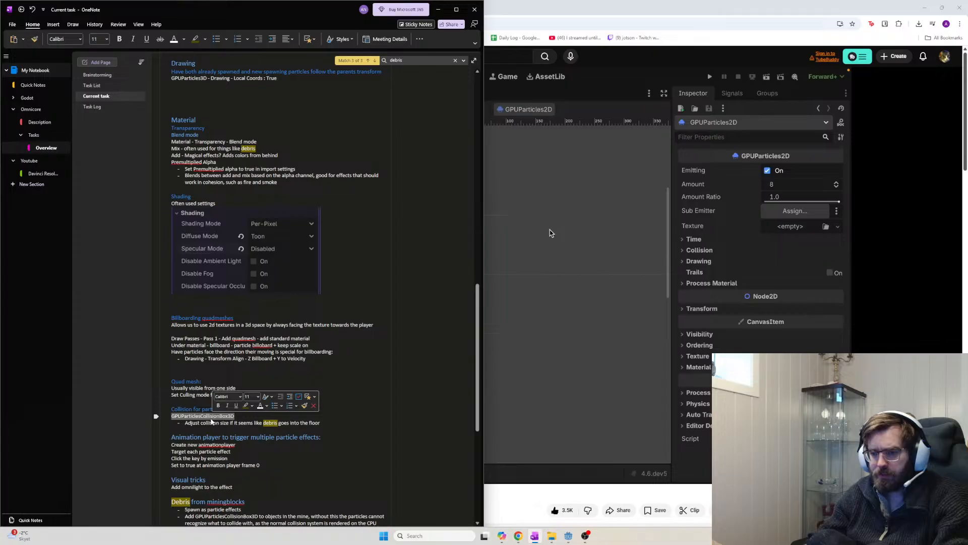
pyautogui.click(212, 421)
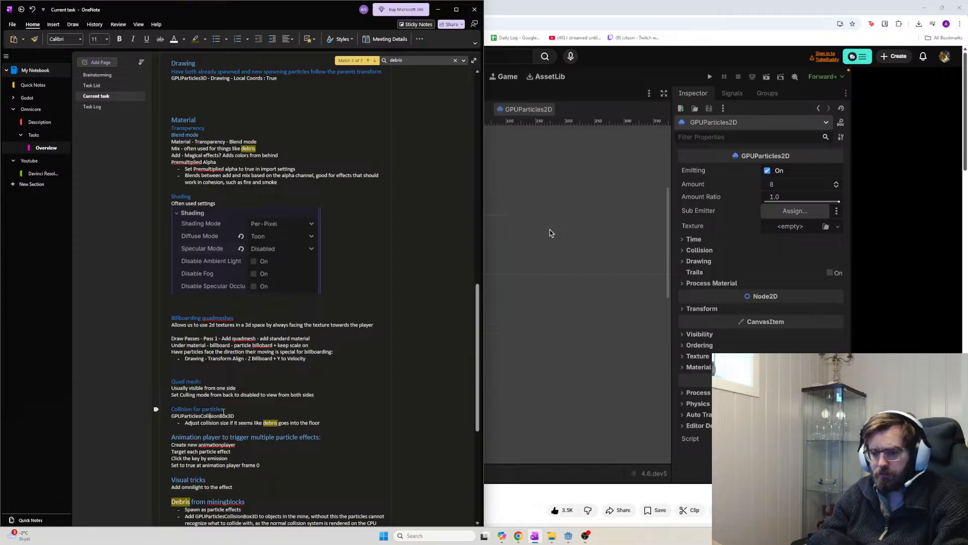
pyautogui.scroll(15, 303, 415)
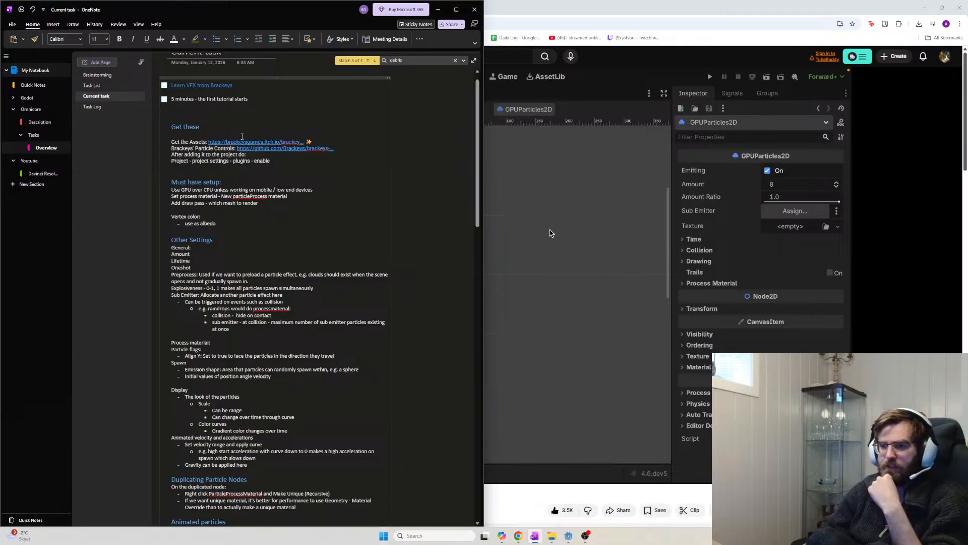
pyautogui.click(256, 143)
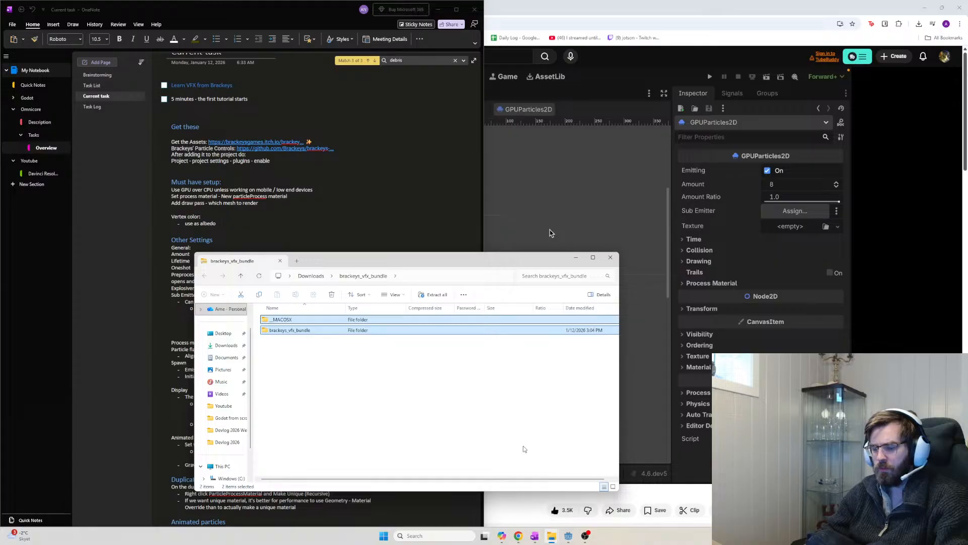
# Browse in File Explorer to GameDev > Godot > Godot Projects > Omnicore > Imports
pyautogui.press('super+e')
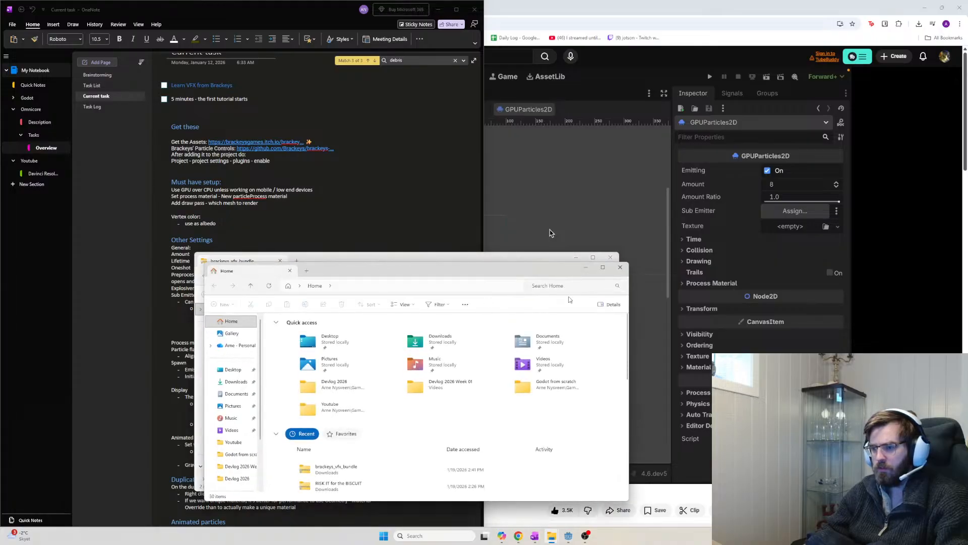
pyautogui.click(621, 267)
pyautogui.press('super')
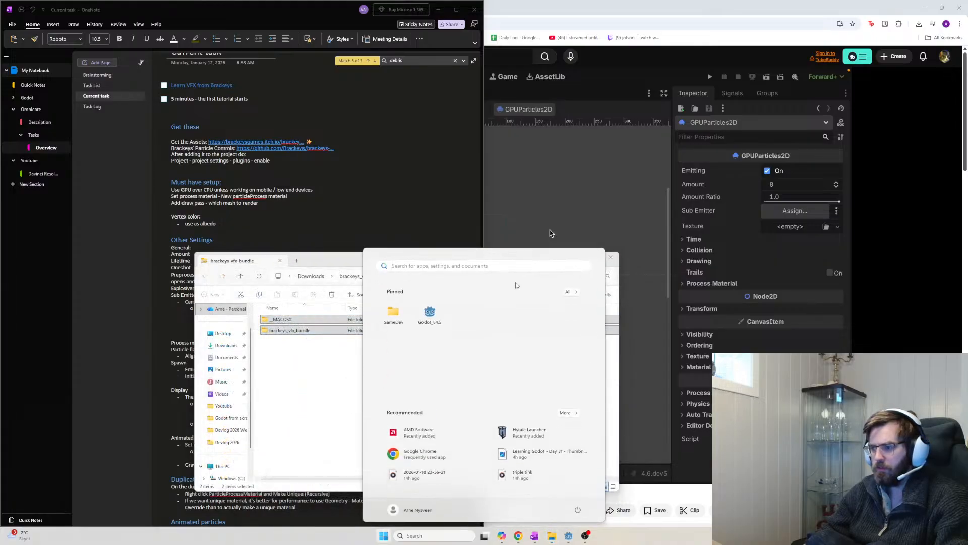
pyautogui.click(393, 313)
pyautogui.doubleClick(297, 339)
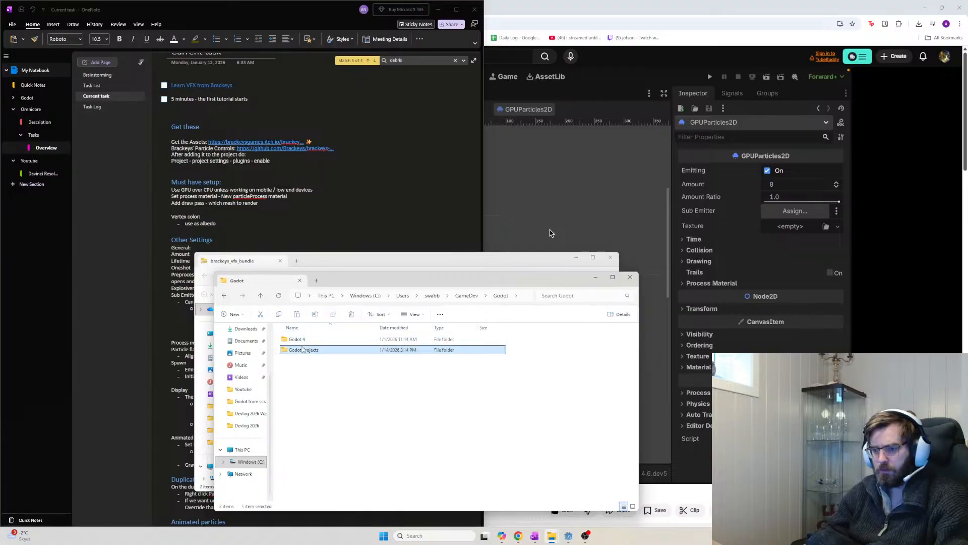
pyautogui.doubleClick(303, 350)
pyautogui.doubleClick(302, 349)
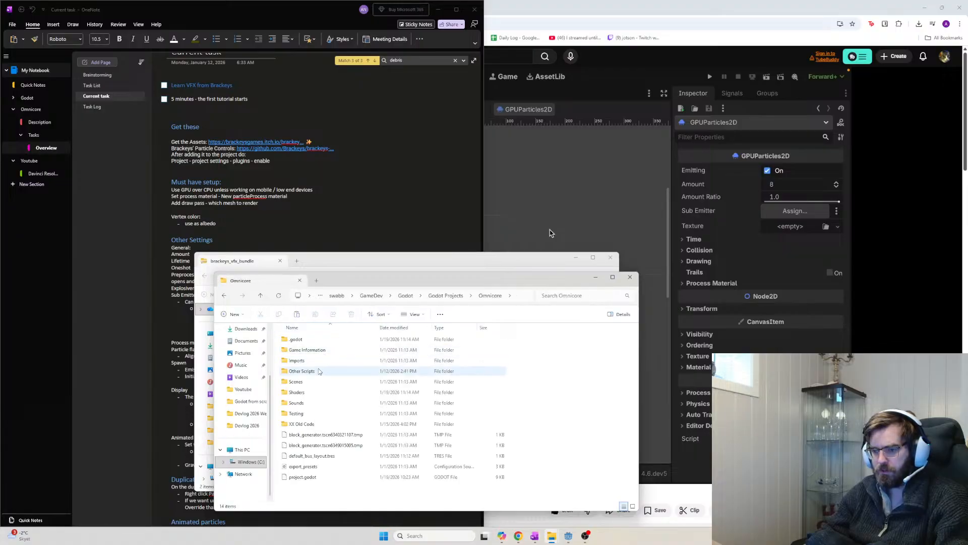
pyautogui.rightClick(564, 381)
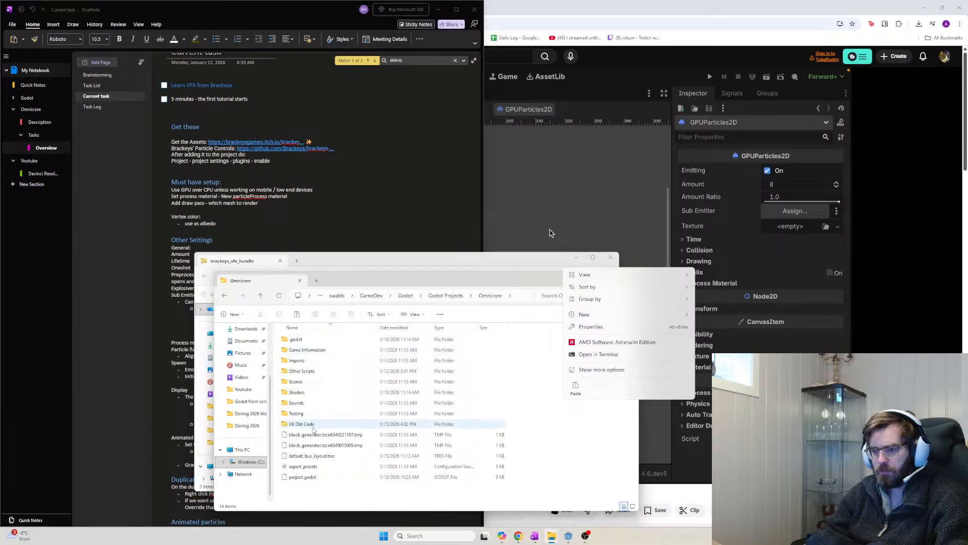
pyautogui.click(303, 360)
pyautogui.doubleClick(303, 360)
# Create a 'Brackeys VXF' folder in Imports and paste the copied VFX bundle into it
pyautogui.rightClick(513, 372)
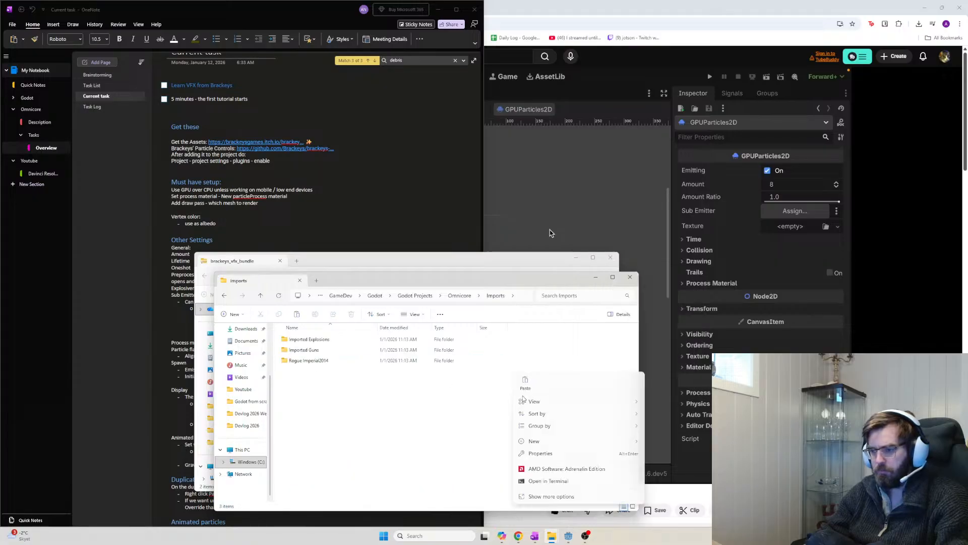
pyautogui.moveTo(597, 444)
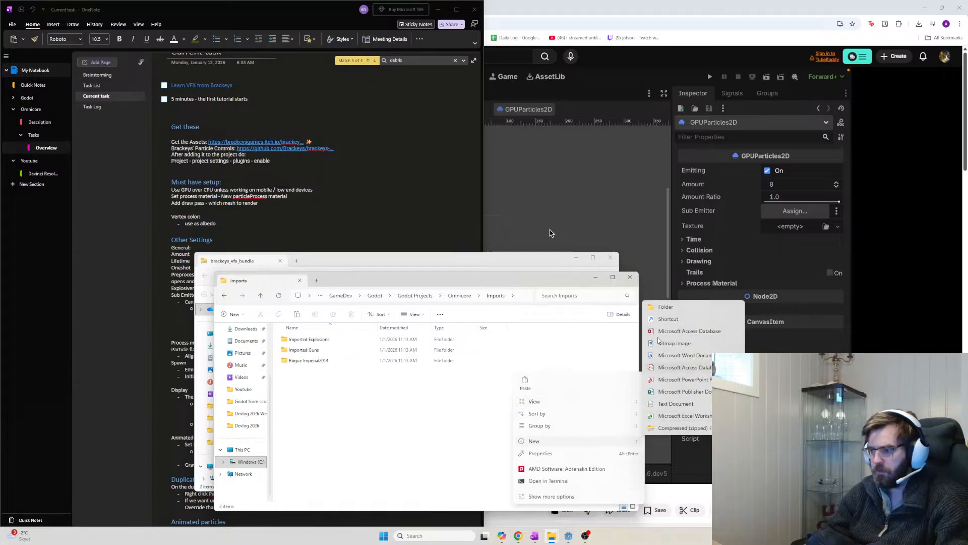
pyautogui.click(671, 309)
pyautogui.write('Brackeys')
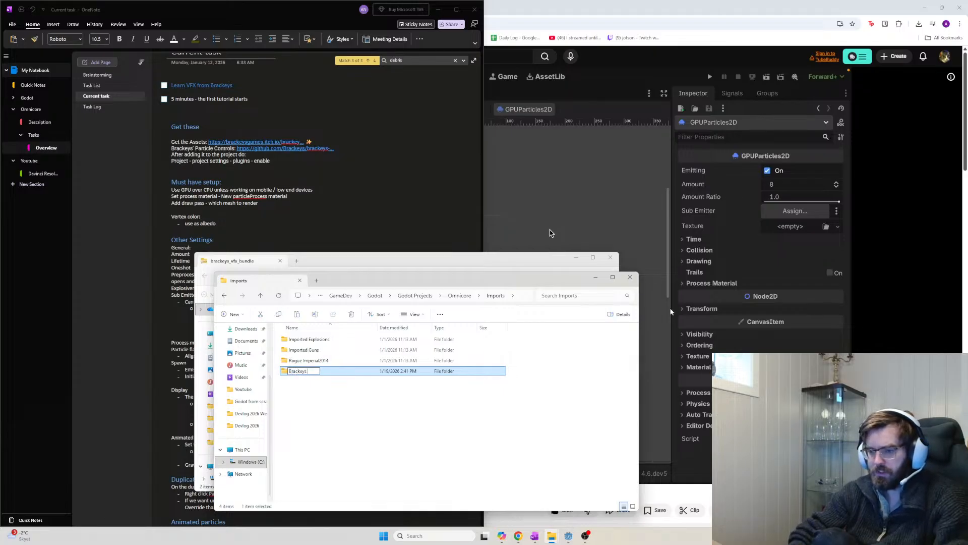
pyautogui.write(' VXF')
pyautogui.press('Return')
pyautogui.press('Return')
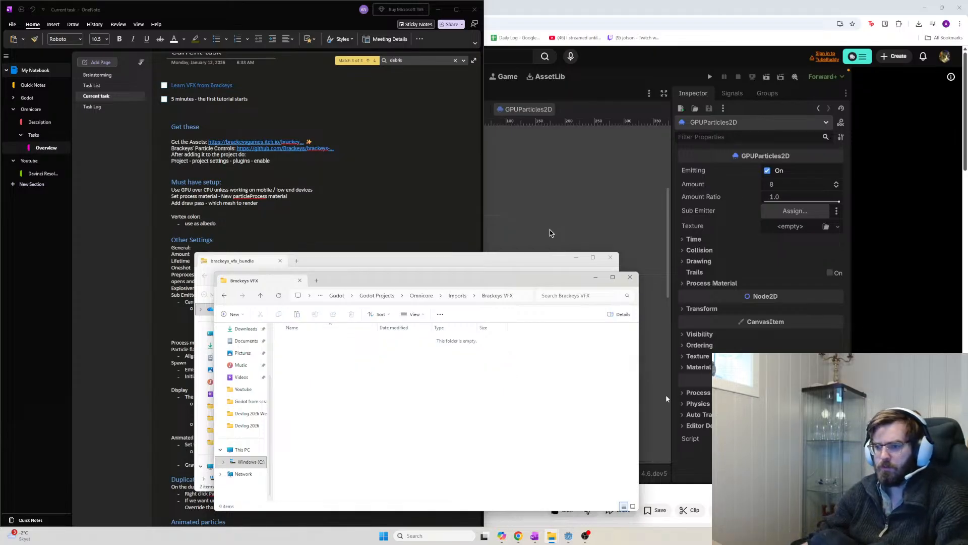
pyautogui.hotkey('ctrl', 'v')
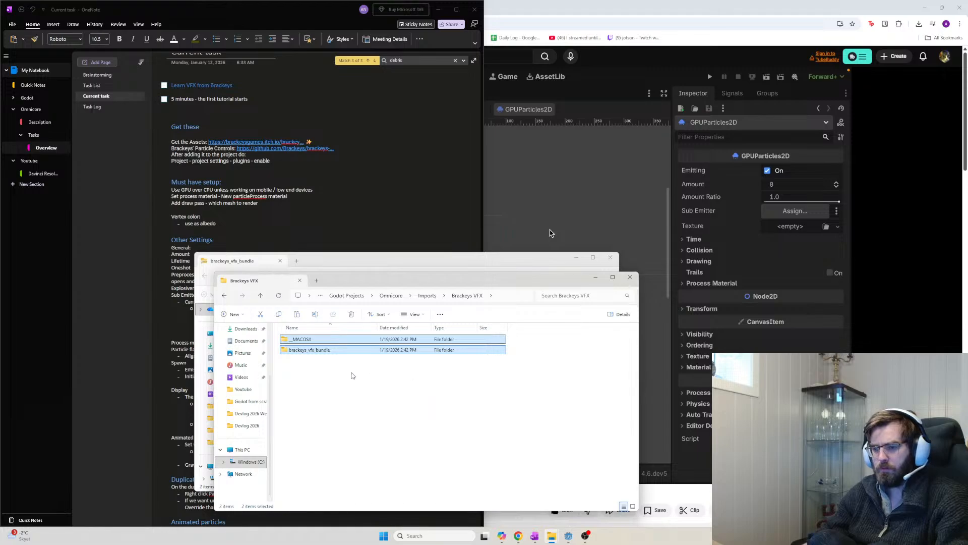
# Bring the YouTube tutorial forward, toggle its playback, and return to the Godot editor
pyautogui.click(948, 74)
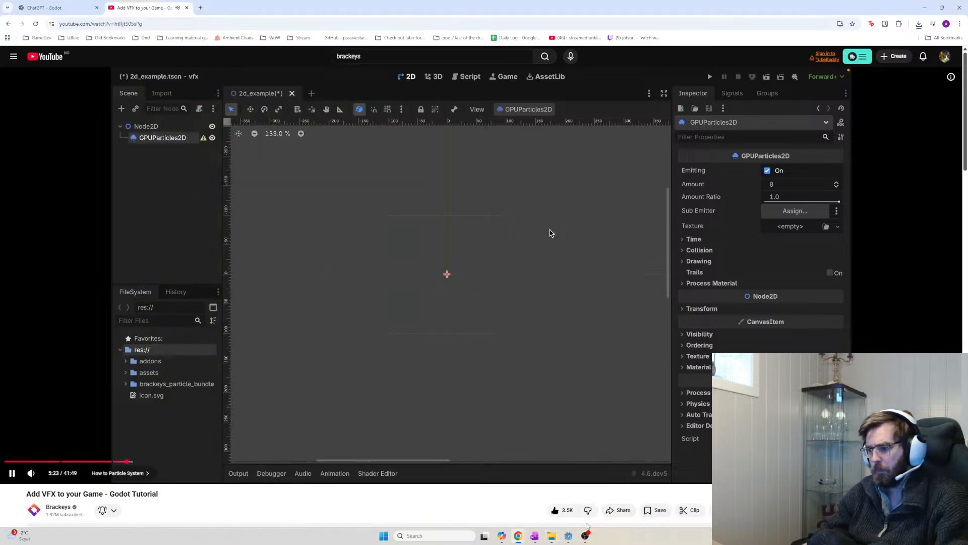
pyautogui.click(610, 449)
pyautogui.click(569, 533)
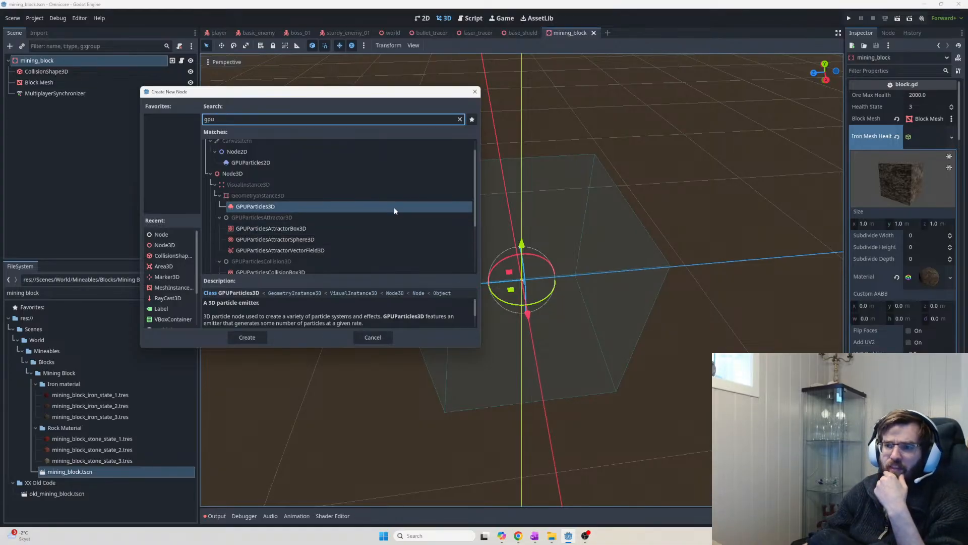
# Cancel the Create New Node dialog and clear the mining block FileSystem filter
pyautogui.click(373, 337)
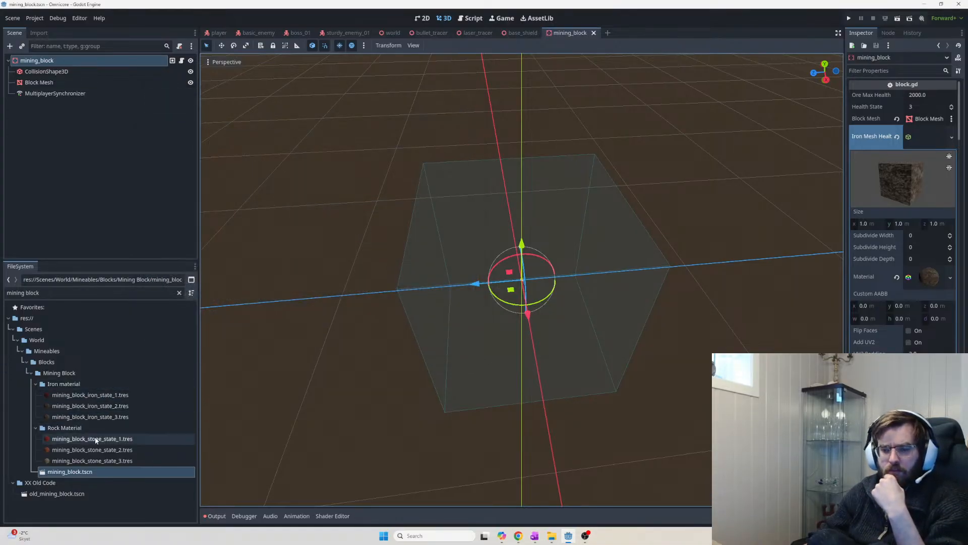
pyautogui.tripleClick(36, 293)
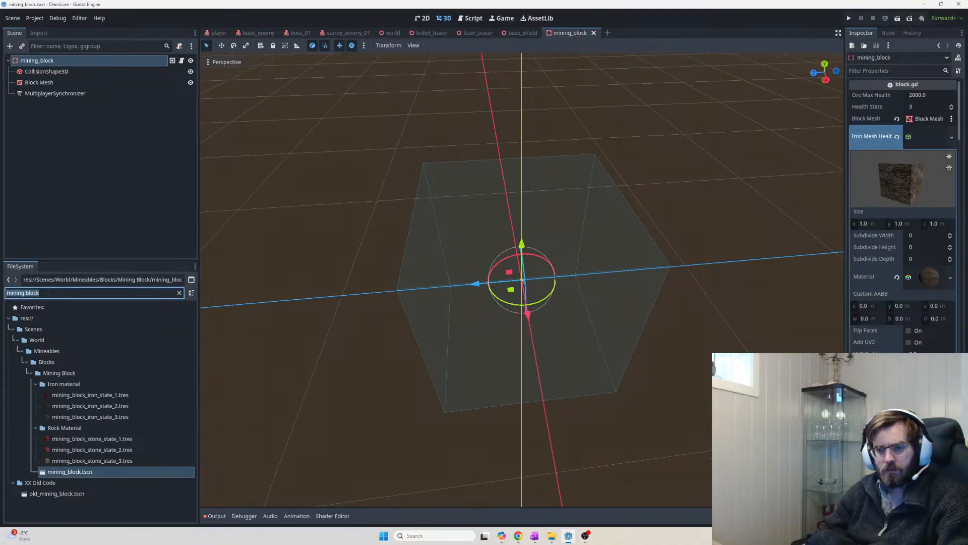
pyautogui.press('BackSpace')
pyautogui.scroll(3, 99, 370)
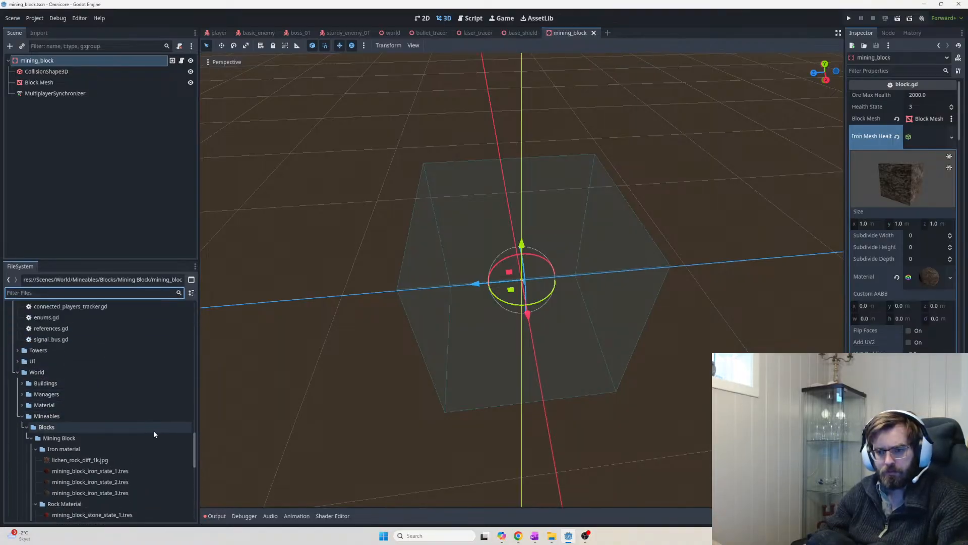
pyautogui.moveTo(193, 443); pyautogui.dragTo(185, 301)
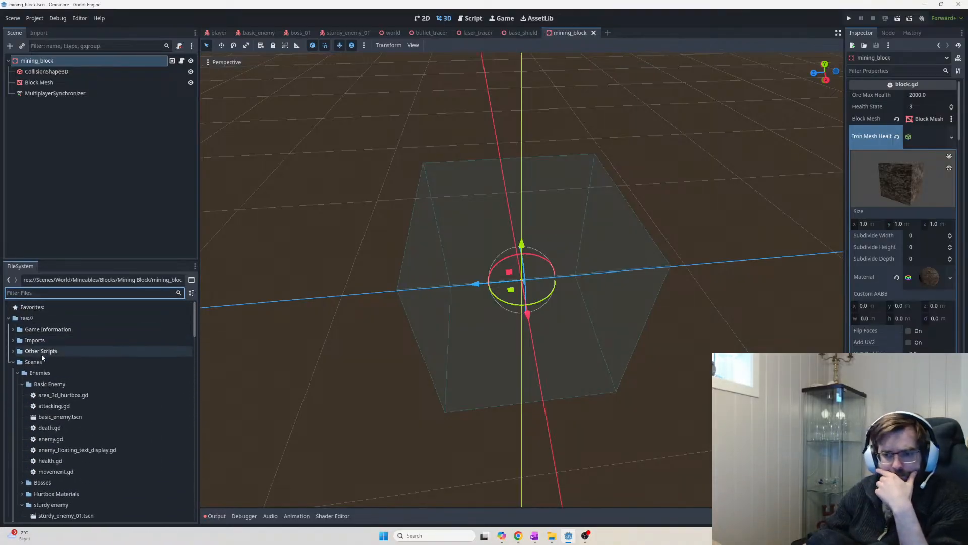
# Expand Imports > Brackeys VFX > brackeys_vfx_bundle > particles > opague to list its textures
pyautogui.click(12, 341)
pyautogui.doubleClick(26, 351)
pyautogui.click(26, 362)
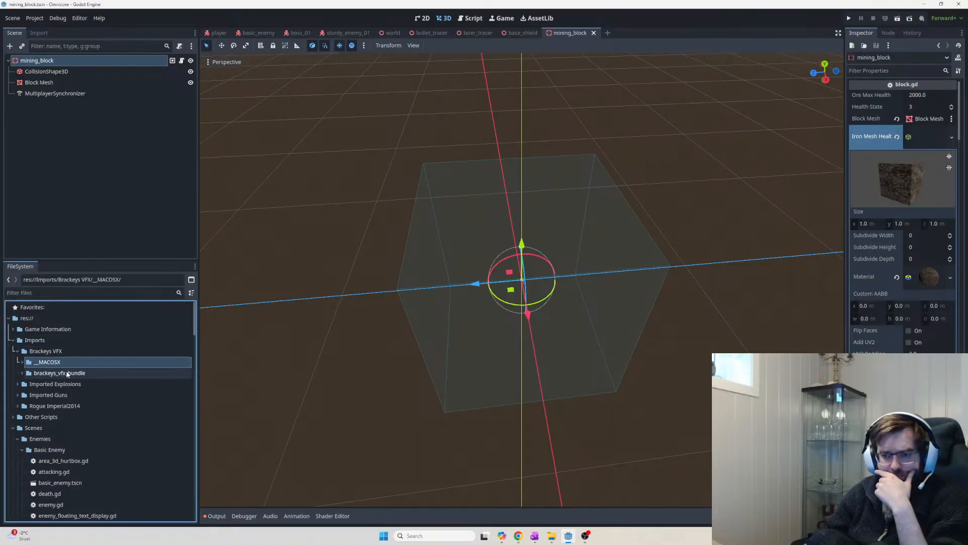
pyautogui.click(22, 373)
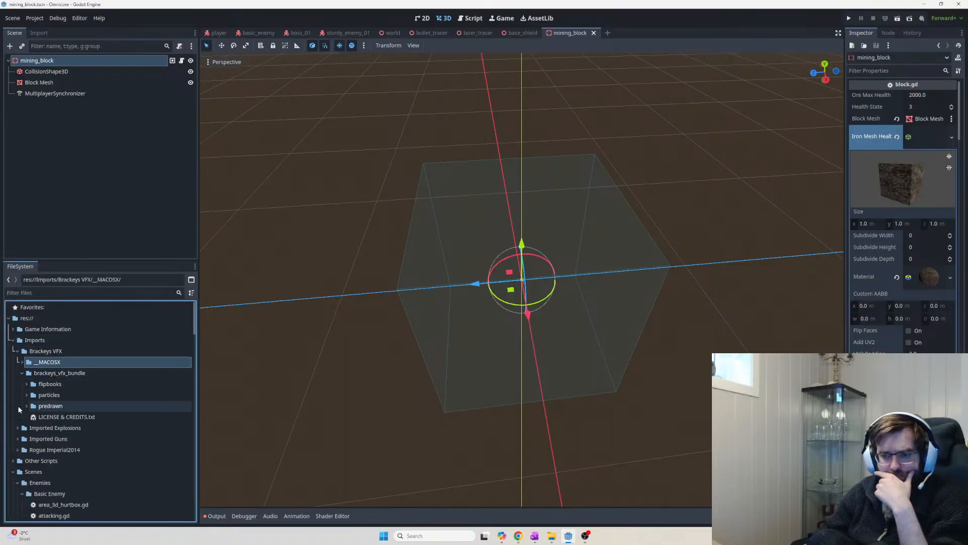
pyautogui.click(27, 395)
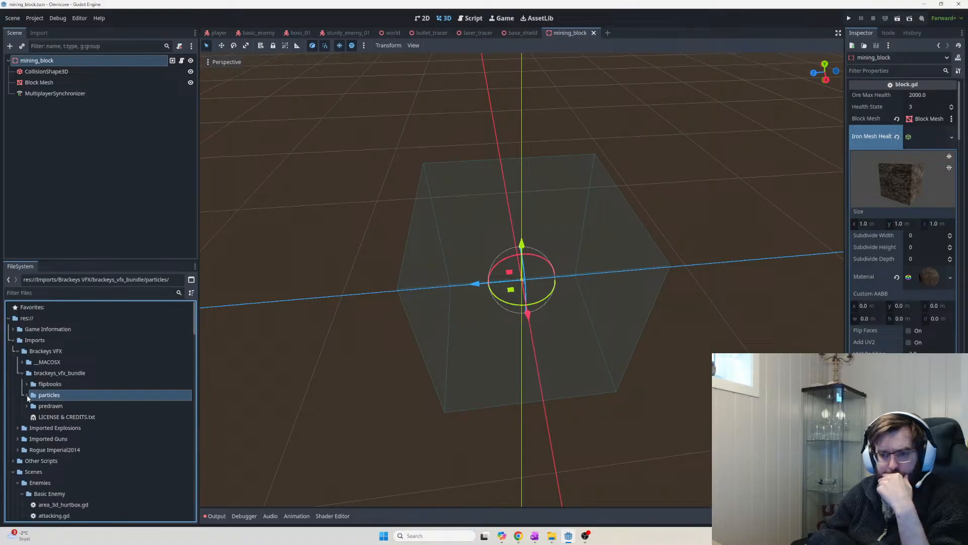
pyautogui.click(27, 395)
pyautogui.click(53, 417)
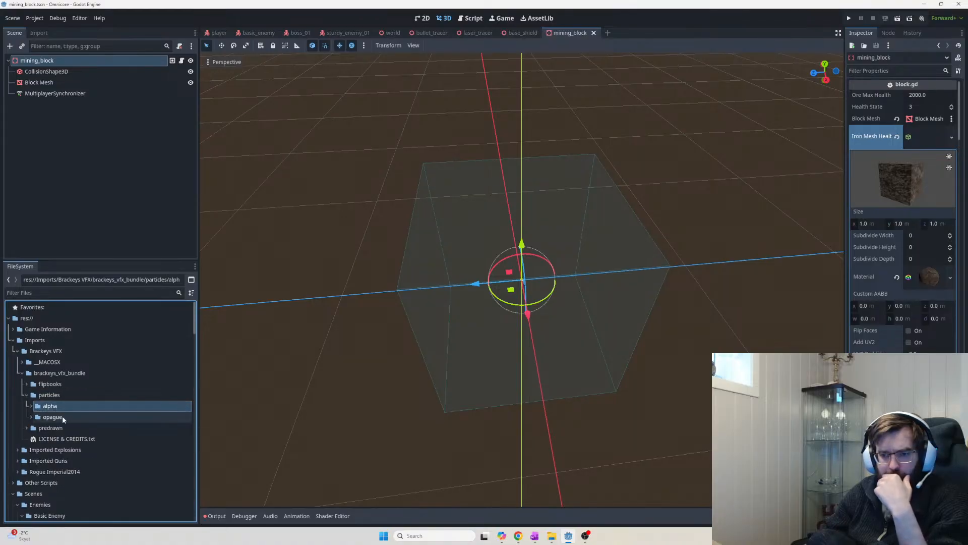
pyautogui.click(31, 416)
pyautogui.scroll(-5, 146, 426)
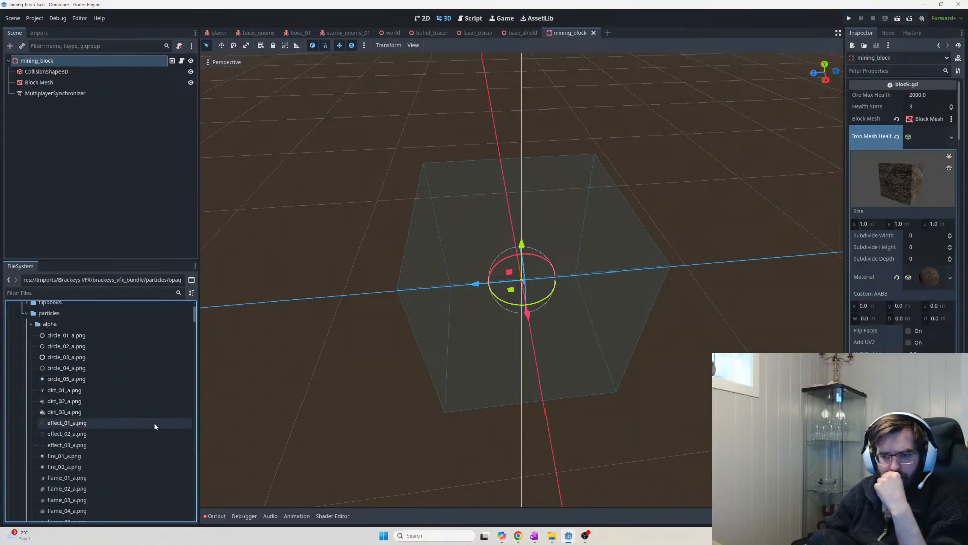
pyautogui.scroll(-8, 168, 380)
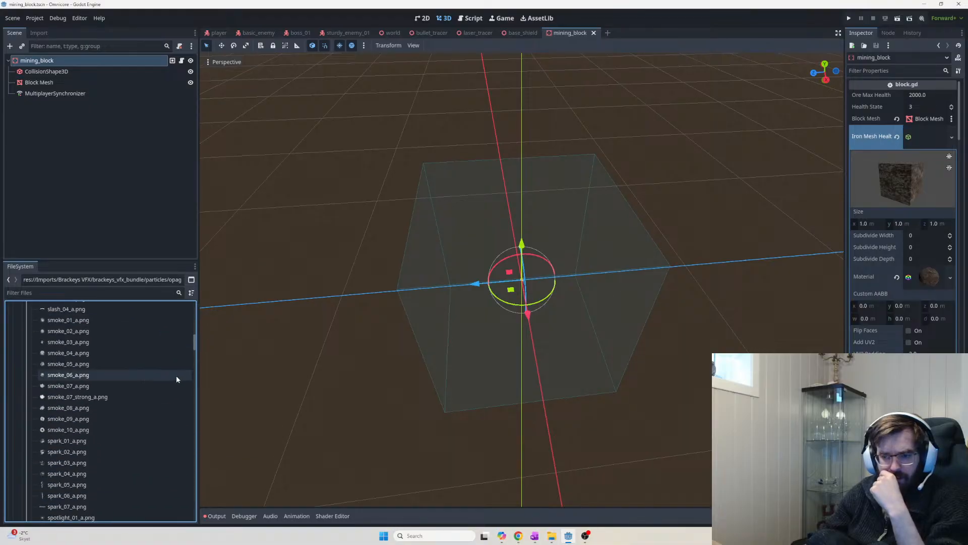
pyautogui.moveTo(194, 347); pyautogui.dragTo(206, 323)
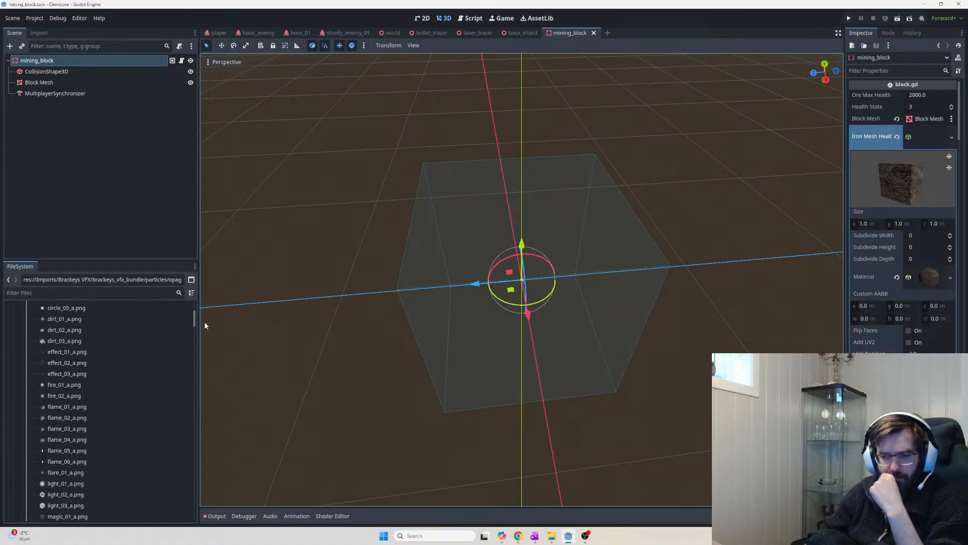
# Preview the flame_01_a through flame_05_a.png textures
pyautogui.click(109, 418)
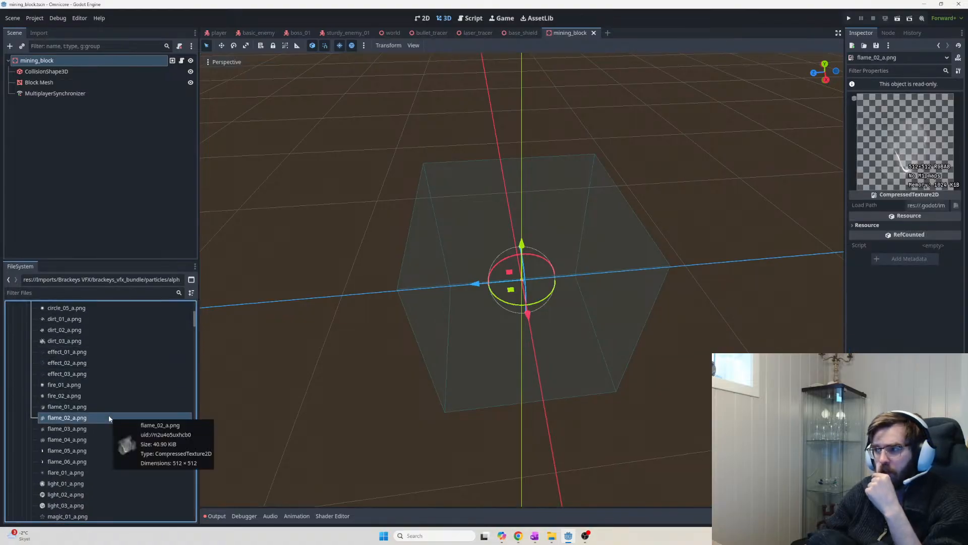
pyautogui.click(111, 405)
pyautogui.click(109, 414)
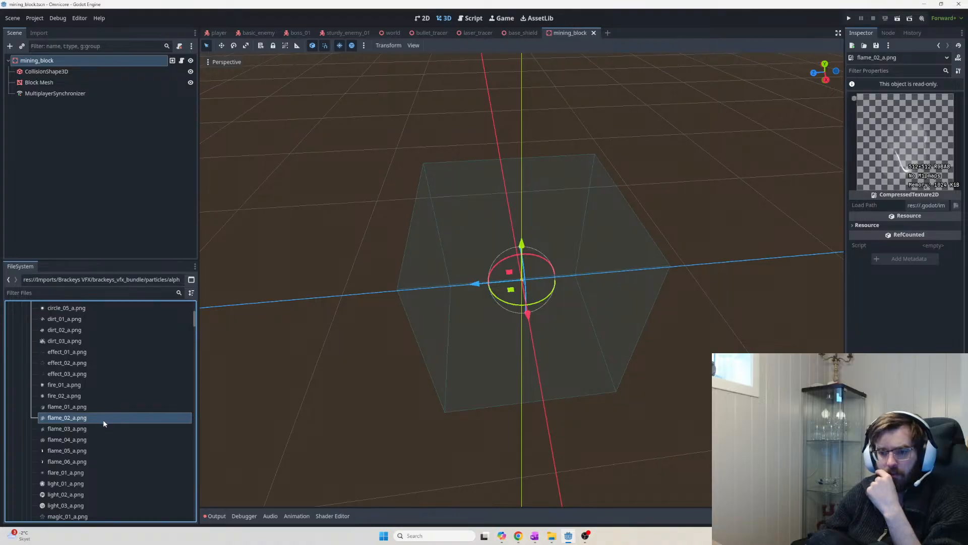
pyautogui.click(95, 429)
pyautogui.click(93, 440)
pyautogui.click(91, 450)
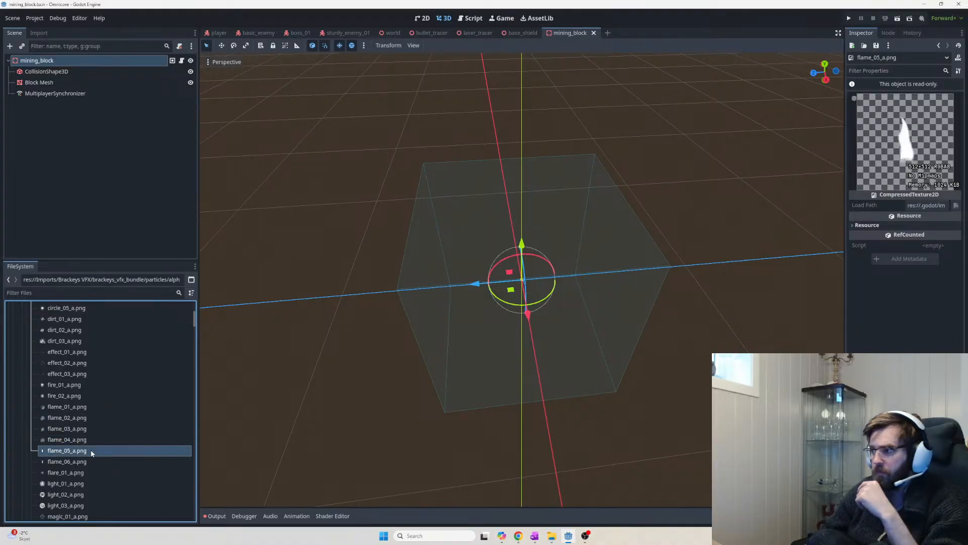
pyautogui.click(95, 429)
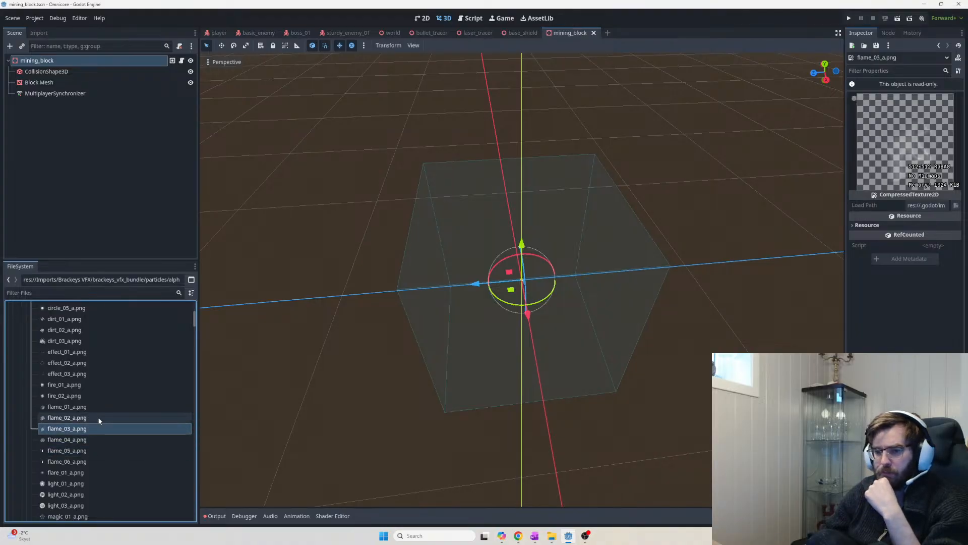
pyautogui.click(98, 417)
pyautogui.click(98, 407)
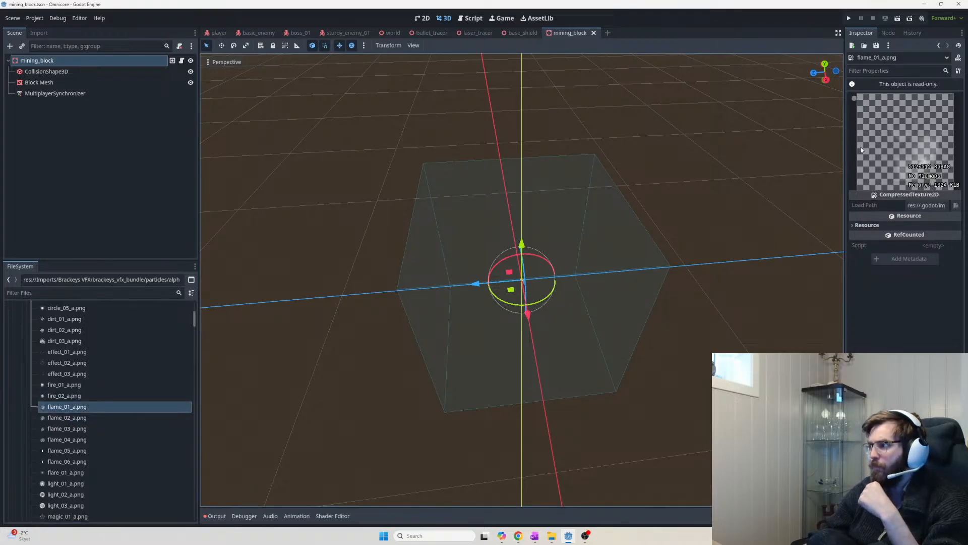
# Preview circle_01_a to circle_05_a, dirt_01_a, dirt_03_a, effect_01_a and effect_02_a textures
pyautogui.scroll(3, 88, 356)
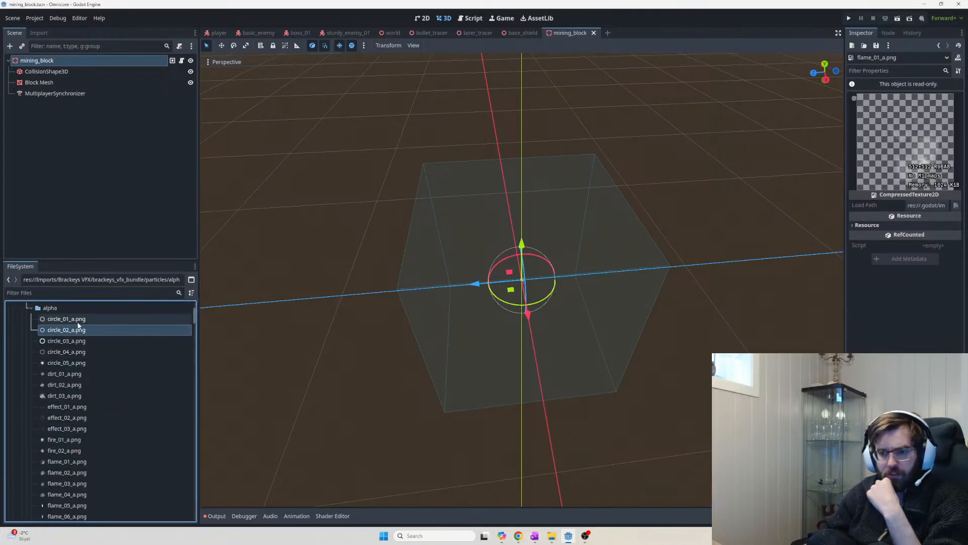
pyautogui.click(79, 320)
pyautogui.click(79, 330)
pyautogui.click(79, 340)
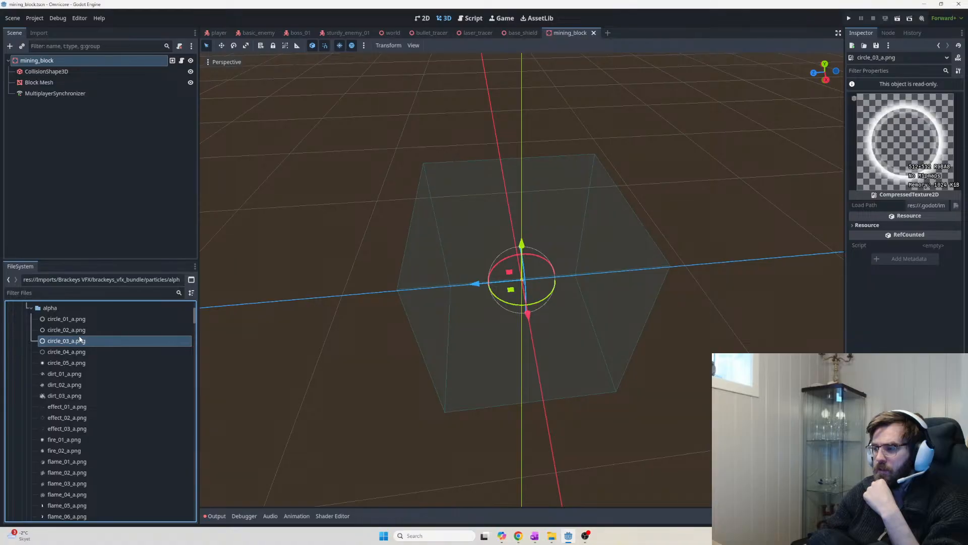
pyautogui.click(80, 351)
pyautogui.click(81, 374)
pyautogui.click(81, 363)
pyautogui.click(76, 395)
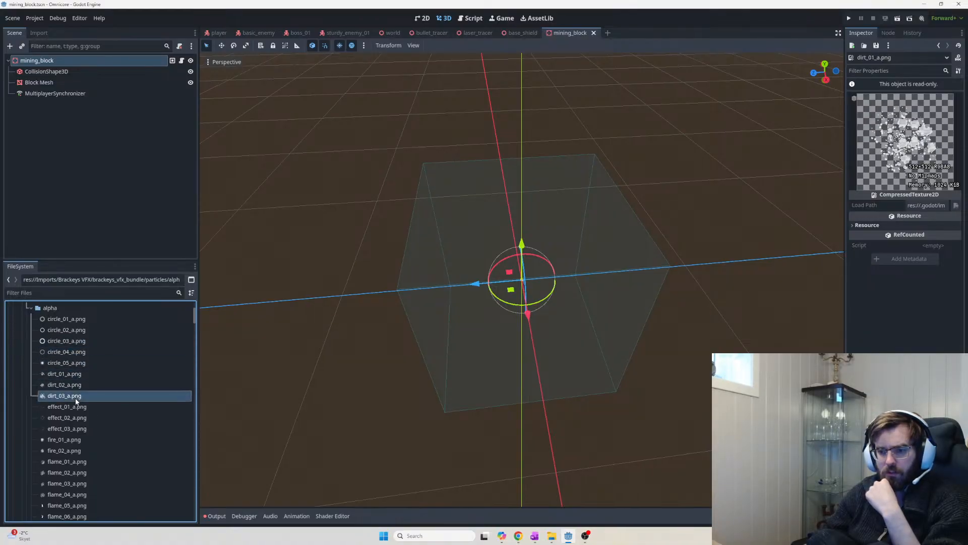
pyautogui.click(76, 406)
pyautogui.click(77, 418)
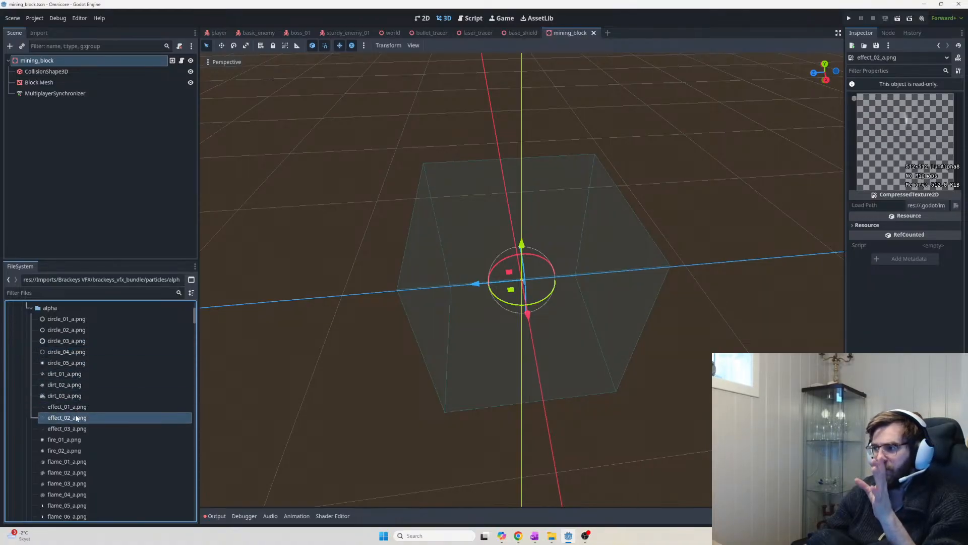
# Preview flame_01_a to flame_04_a, light_01_a and magic_03_a.png textures
pyautogui.scroll(-2, 101, 478)
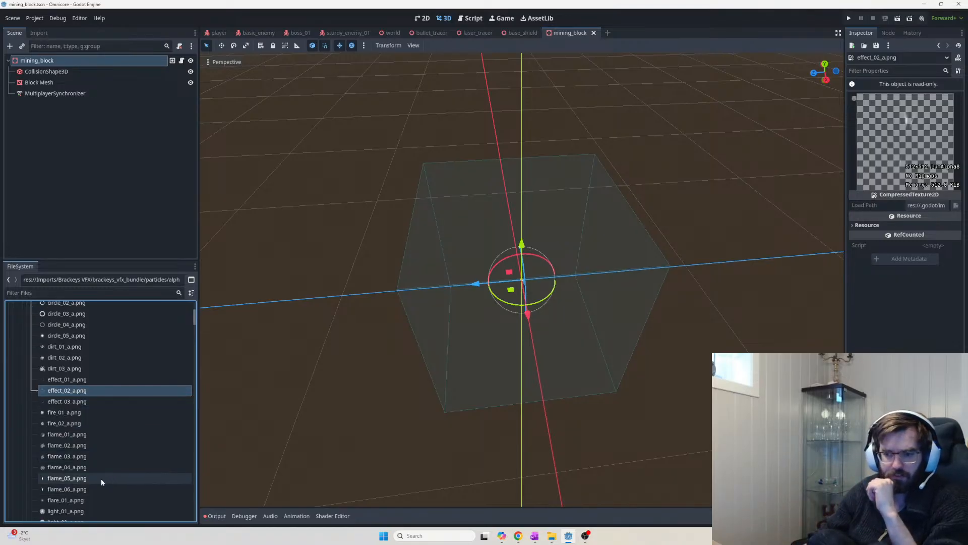
pyautogui.click(91, 435)
pyautogui.click(89, 445)
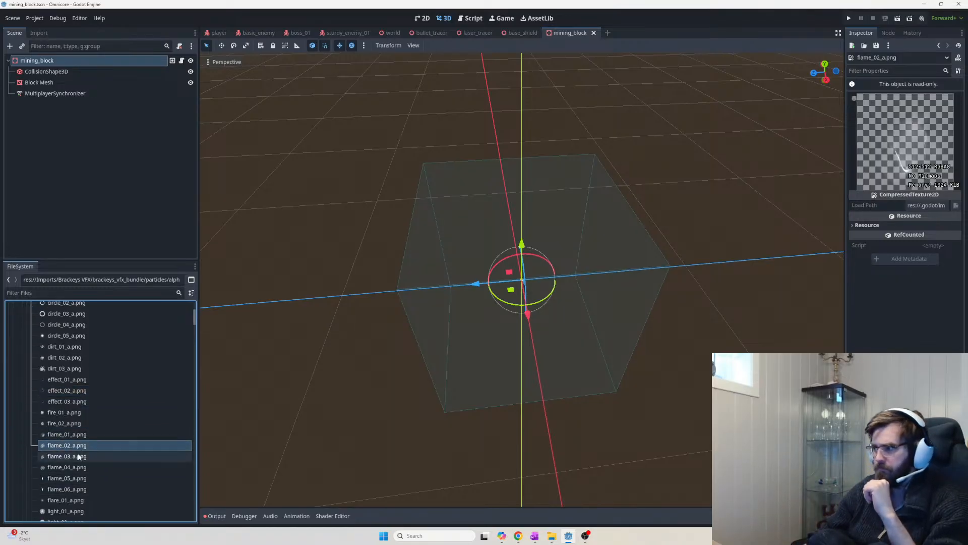
pyautogui.click(75, 456)
pyautogui.click(72, 467)
pyautogui.scroll(-3, 73, 473)
pyautogui.click(60, 430)
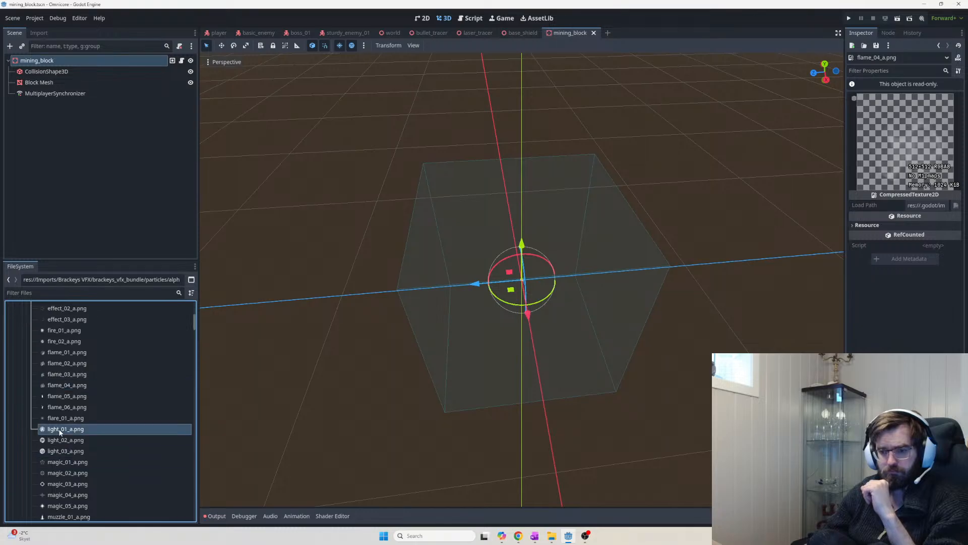
pyautogui.scroll(-2, 70, 438)
pyautogui.click(71, 429)
# Preview the muzzle textures from muzzle_05_a up to muzzle_01_a.png
pyautogui.scroll(-3, 76, 461)
pyautogui.click(81, 452)
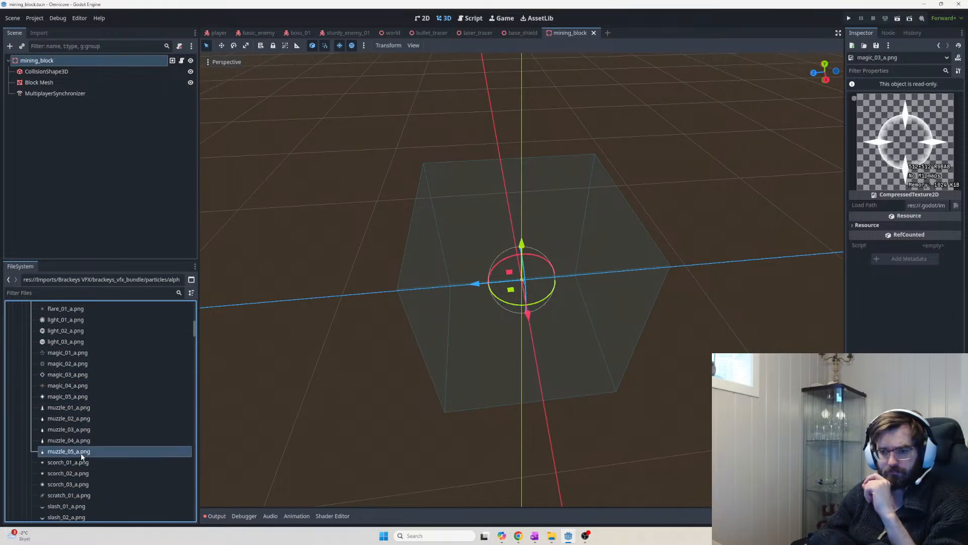
pyautogui.click(83, 441)
pyautogui.click(83, 430)
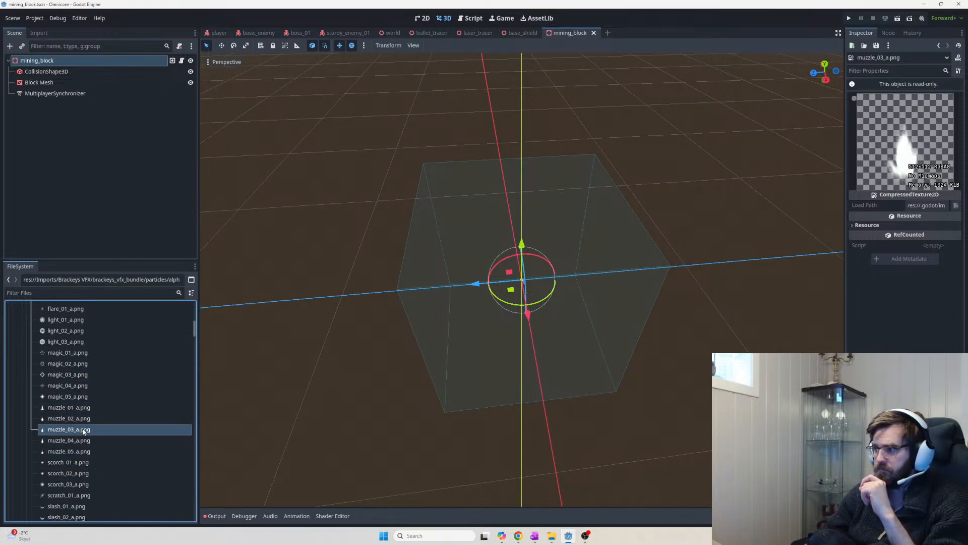
pyautogui.click(83, 419)
pyautogui.click(83, 407)
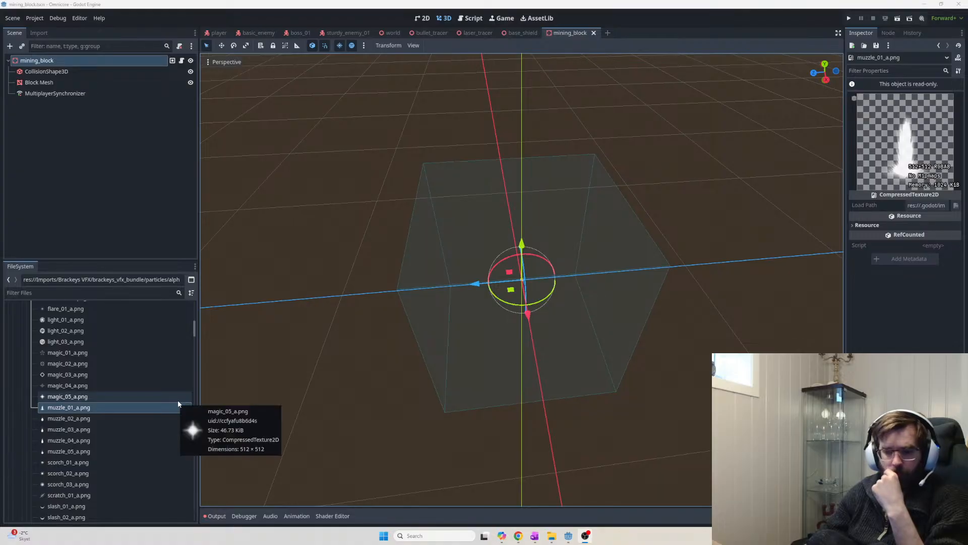
# Scroll to the opague textures and preview muzzle_04, muzzle_02 and muzzle_03.png
pyautogui.moveTo(185, 423)
pyautogui.scroll(-5, 185, 439)
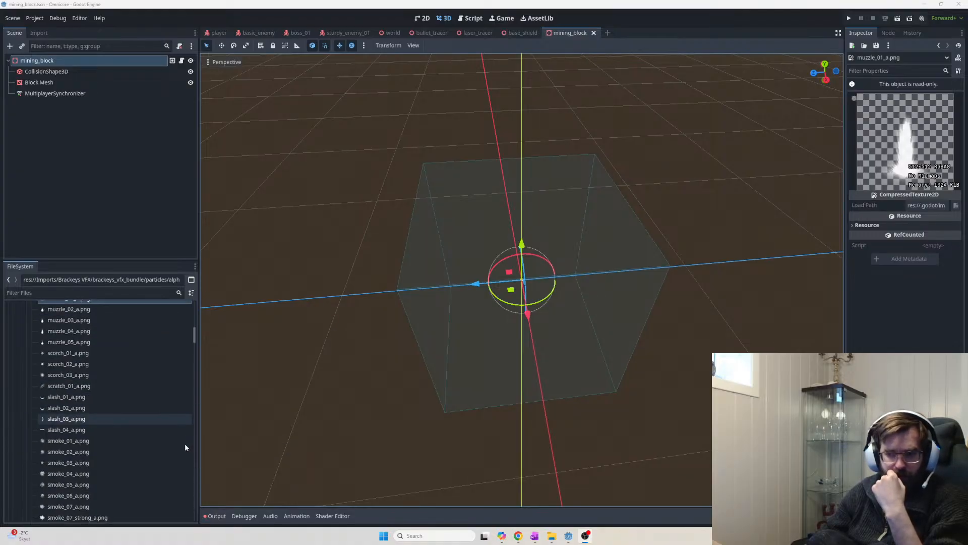
pyautogui.scroll(-12, 188, 453)
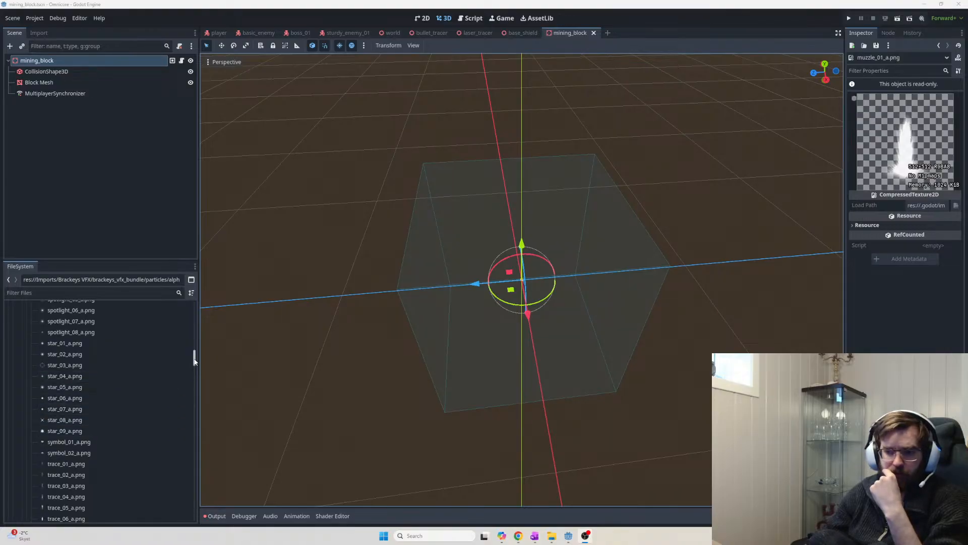
pyautogui.scroll(-6, 196, 371)
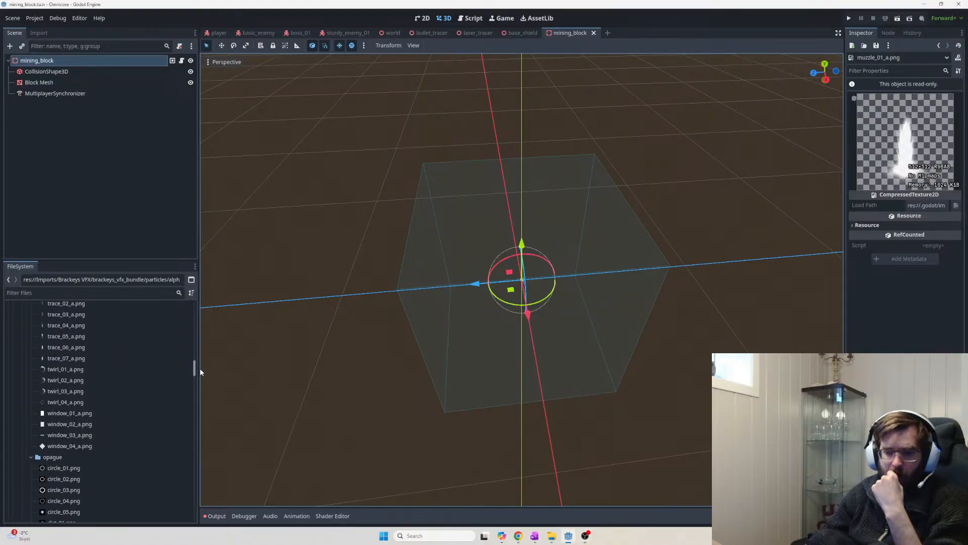
pyautogui.scroll(-2, 201, 372)
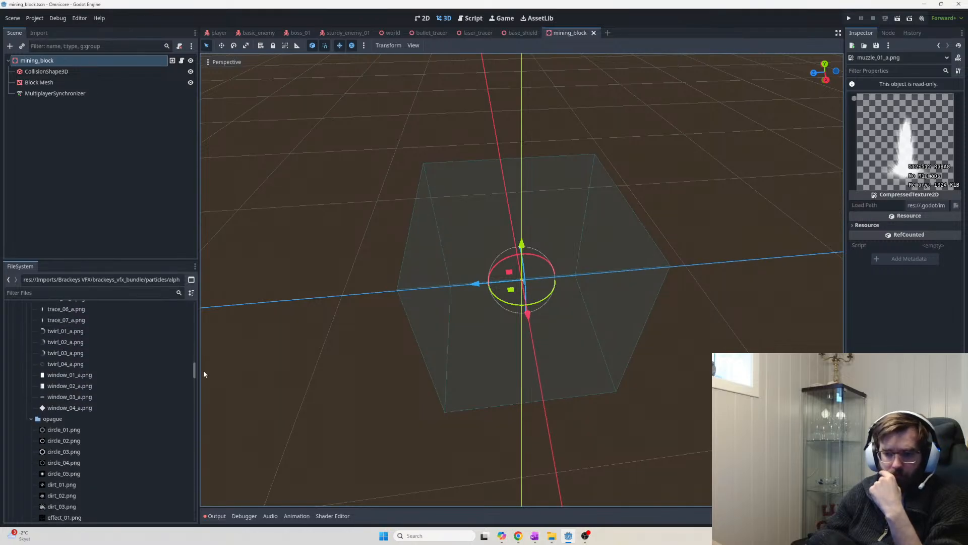
pyautogui.scroll(-3, 158, 423)
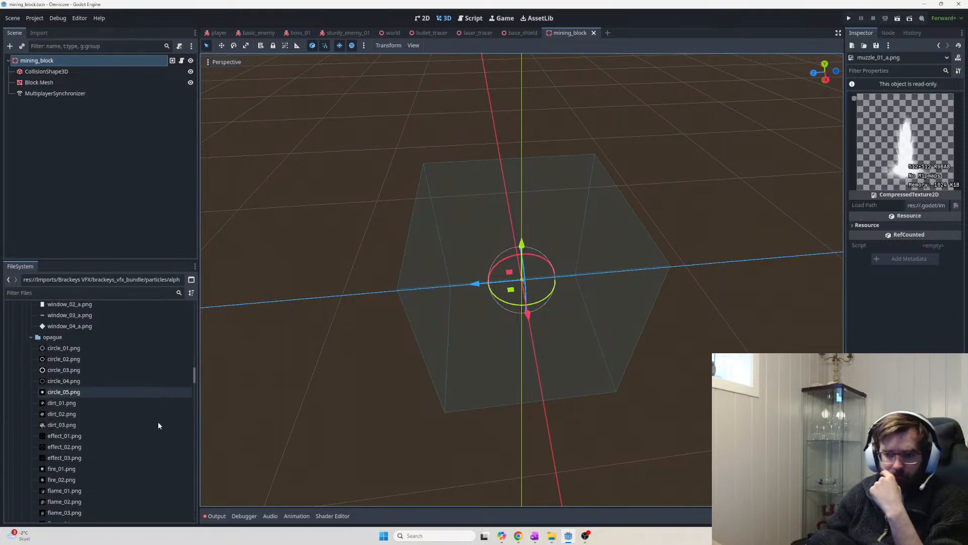
pyautogui.scroll(-12, 159, 425)
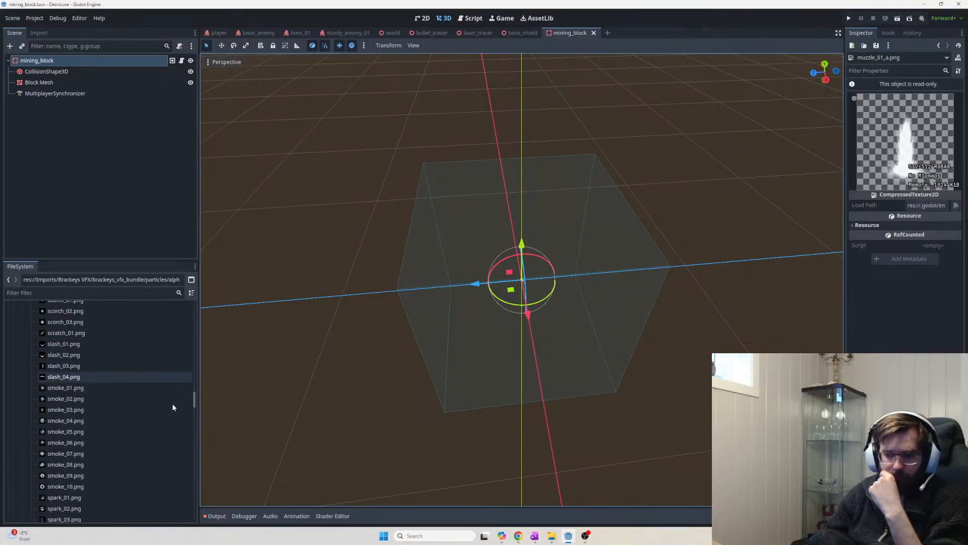
pyautogui.scroll(-3, 172, 404)
pyautogui.scroll(4, 174, 398)
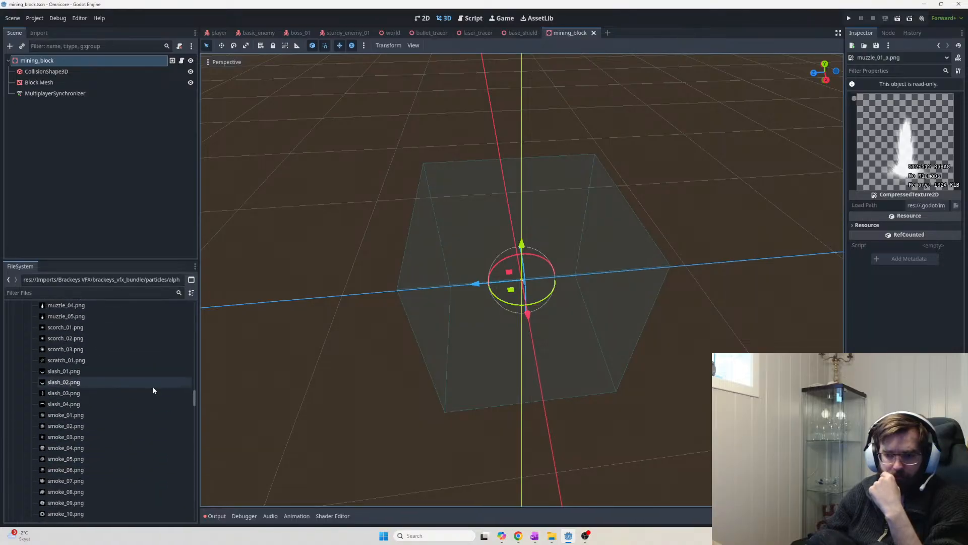
pyautogui.click(98, 318)
pyautogui.click(105, 308)
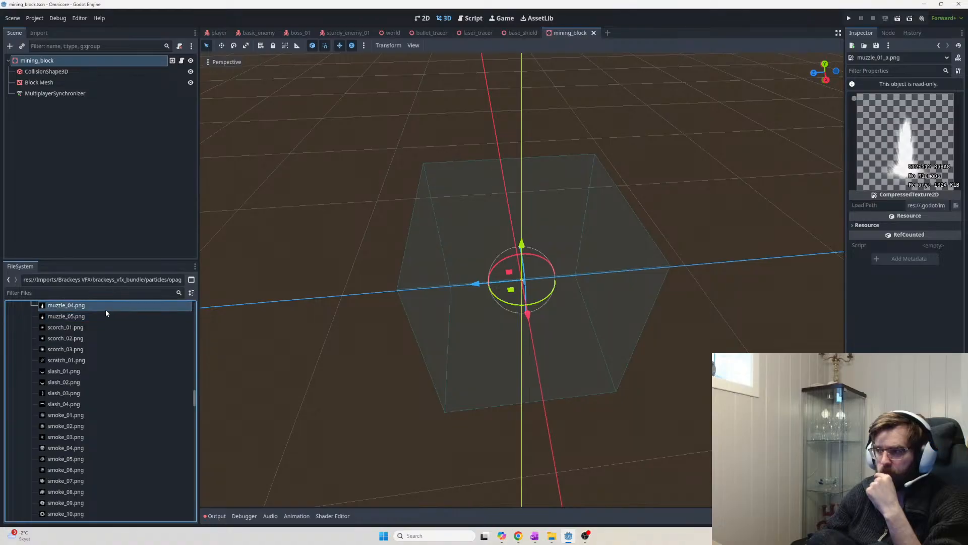
pyautogui.scroll(5, 96, 334)
pyautogui.click(75, 420)
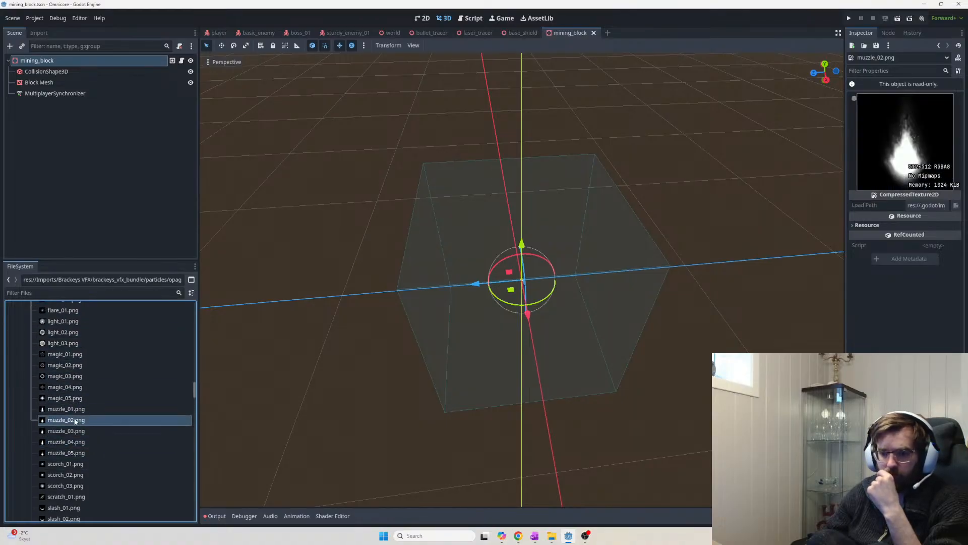
pyautogui.click(78, 431)
# Scroll further down and expand the predrawn sprite-sheet folder
pyautogui.scroll(-4, 110, 442)
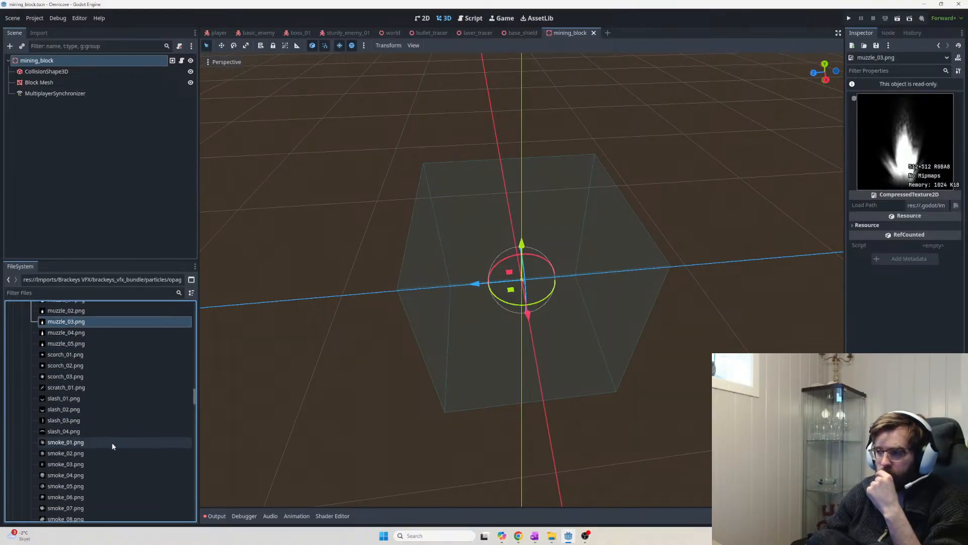
pyautogui.scroll(-15, 114, 441)
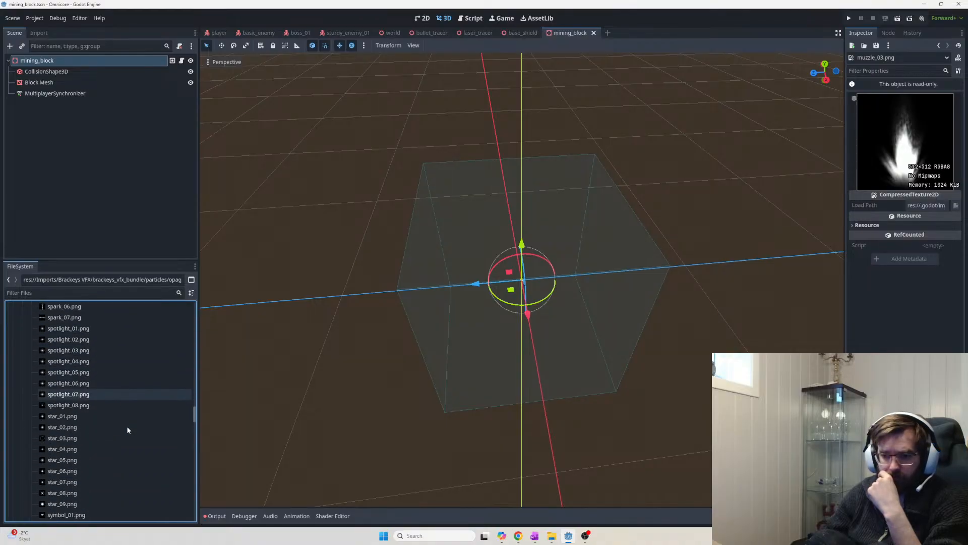
pyautogui.scroll(-3, 127, 427)
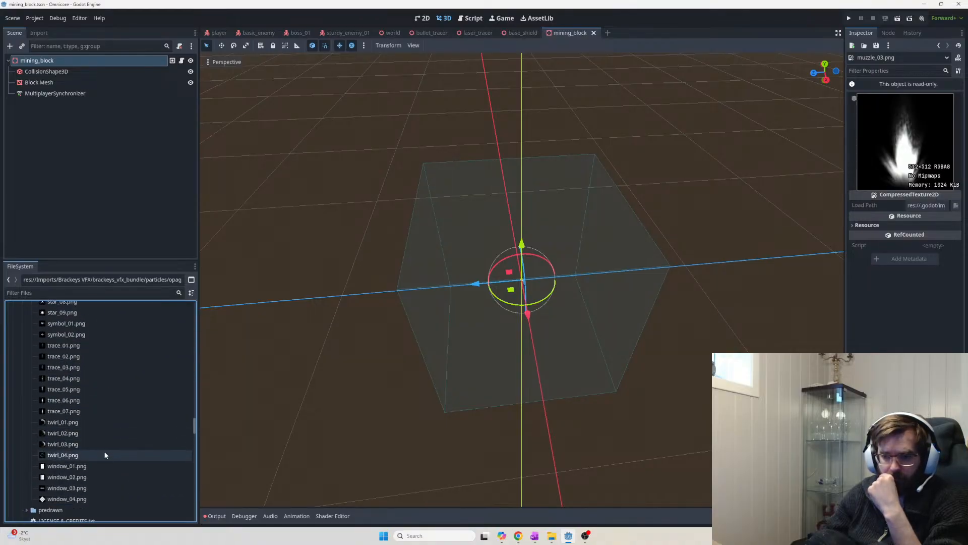
pyautogui.scroll(-3, 107, 466)
pyautogui.click(27, 428)
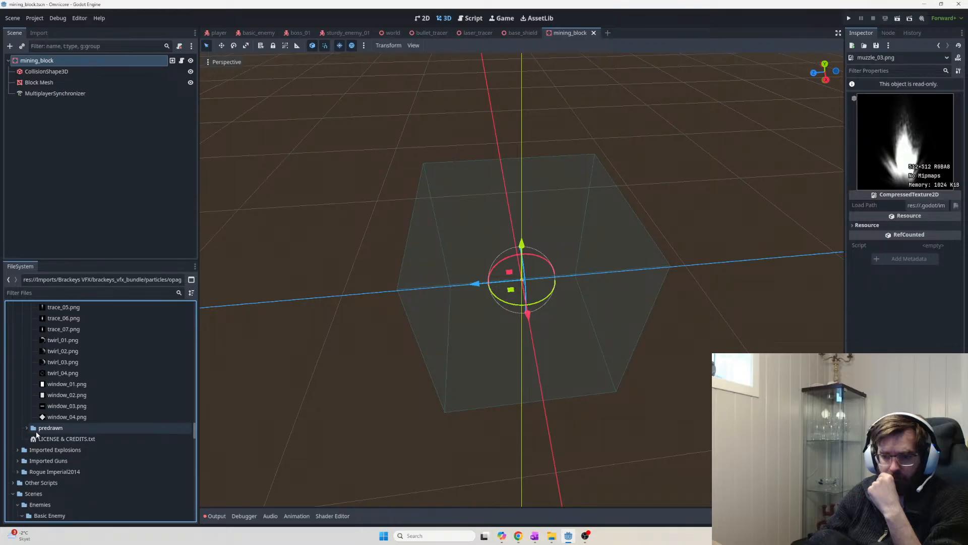
# Preview the big_hit_6x5, blood_impact_6x5 and charge_7x6 sprite sheets
pyautogui.click(84, 440)
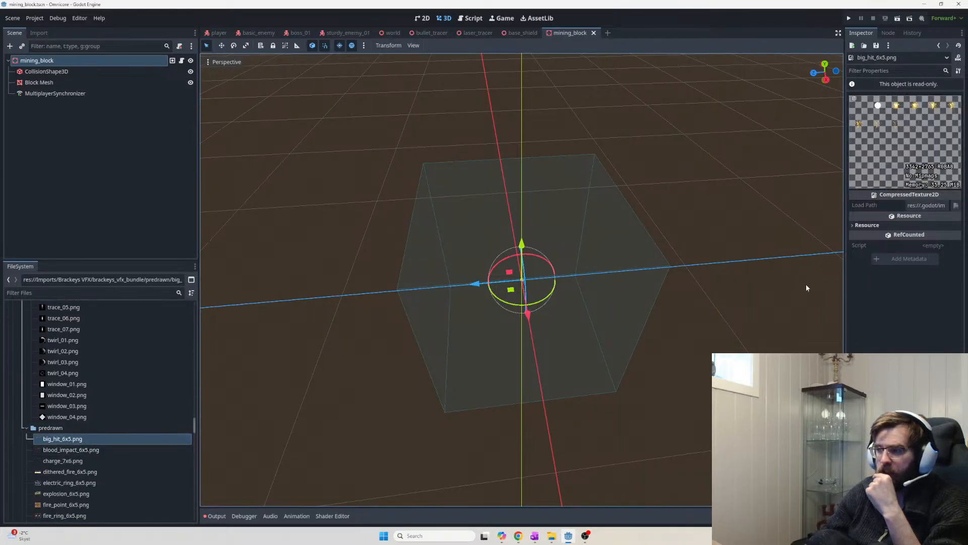
pyautogui.doubleClick(76, 449)
pyautogui.doubleClick(79, 460)
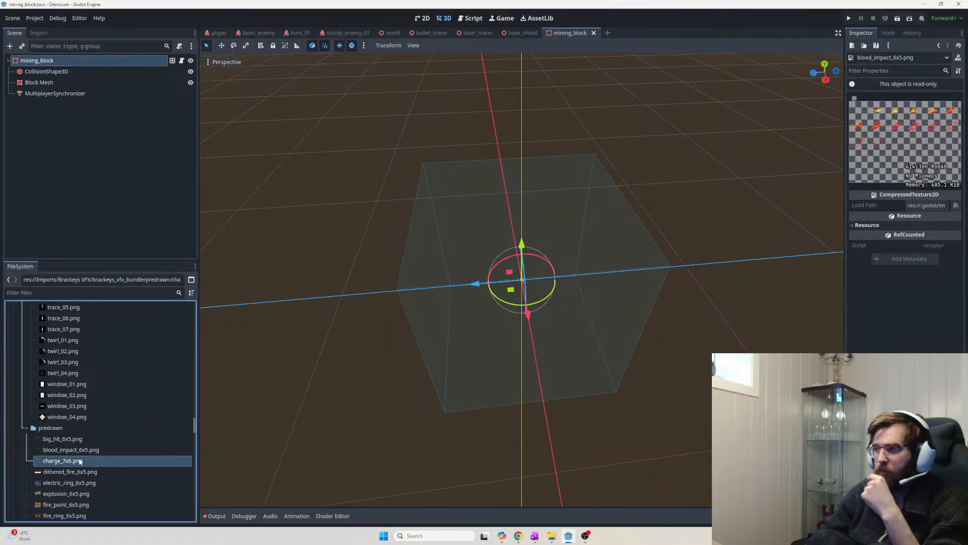
pyautogui.click(86, 454)
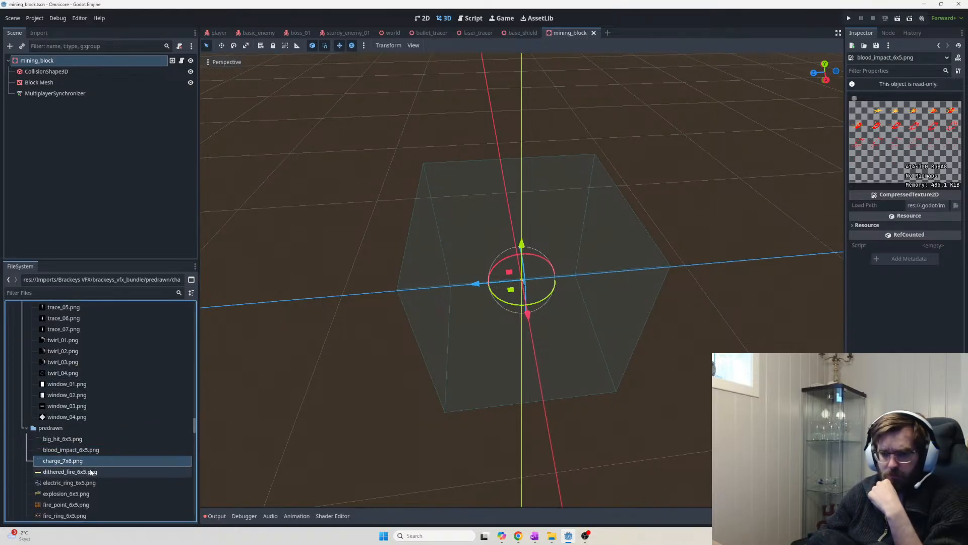
# Cycle through the predrawn sheets again, ending on dithered_fire_6x5.png
pyautogui.click(91, 471)
pyautogui.click(86, 461)
pyautogui.click(73, 451)
pyautogui.click(81, 439)
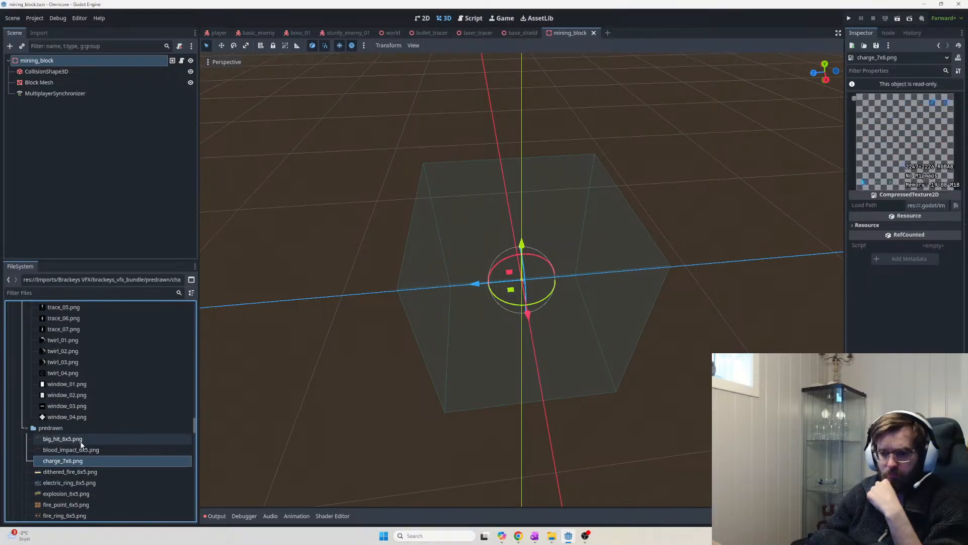
pyautogui.click(78, 450)
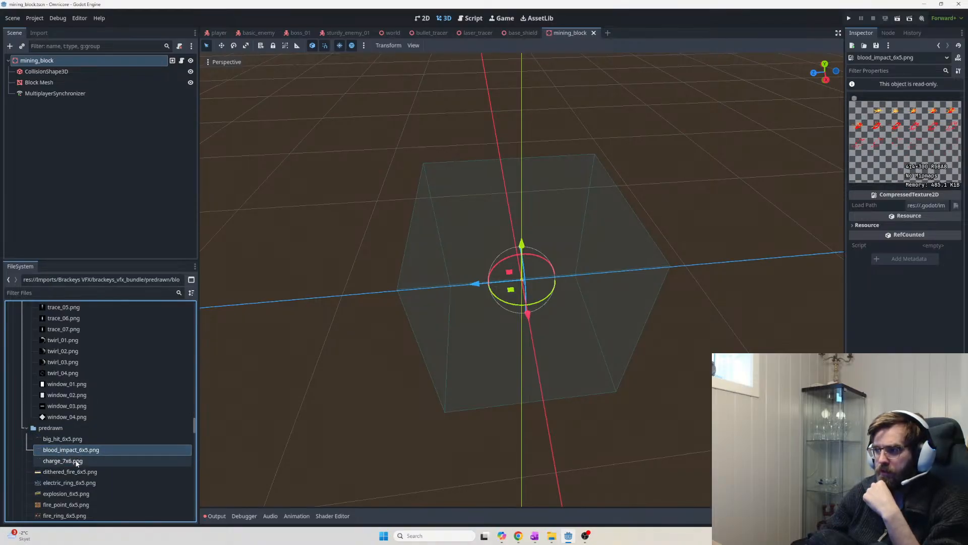
pyautogui.click(76, 463)
pyautogui.click(79, 472)
pyautogui.scroll(-3, 126, 482)
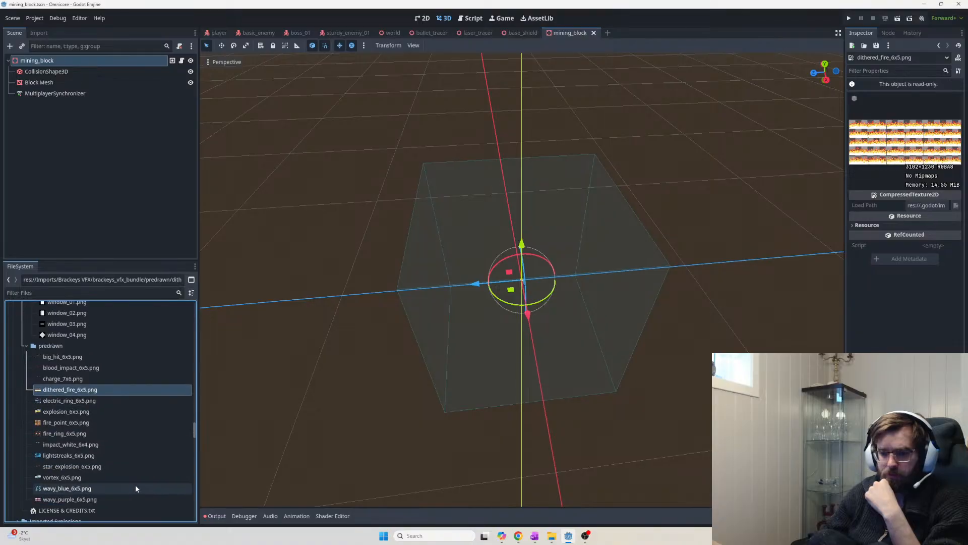
pyautogui.scroll(-2, 104, 468)
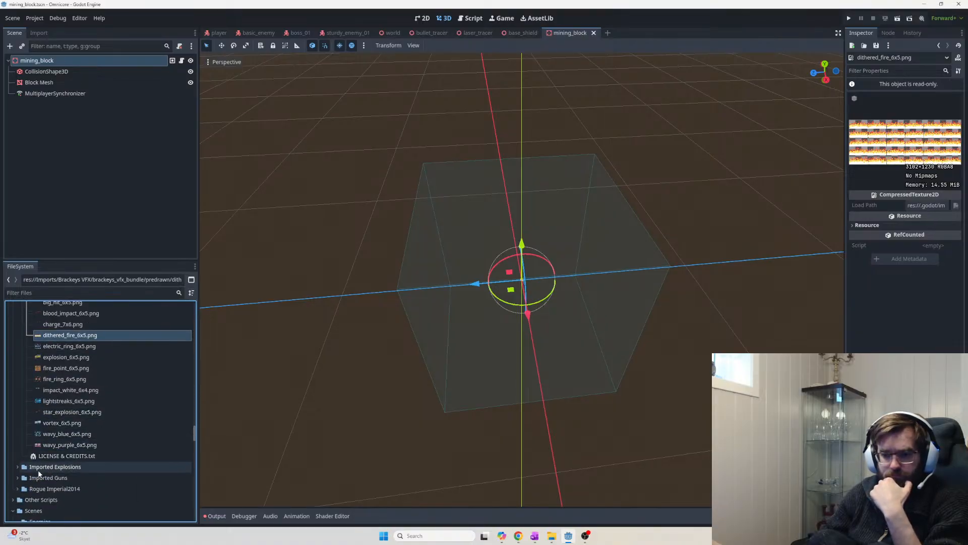
pyautogui.scroll(8, 140, 448)
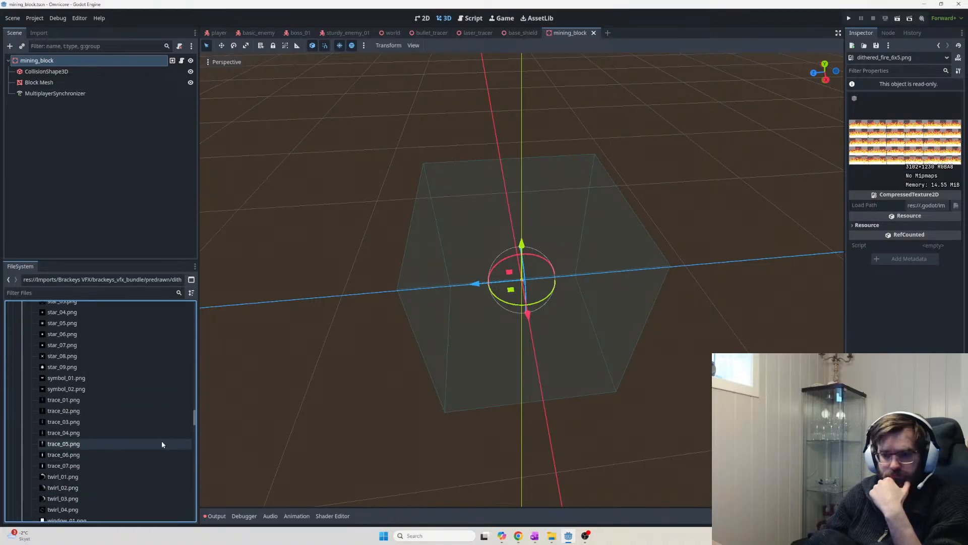
pyautogui.scroll(15, 167, 441)
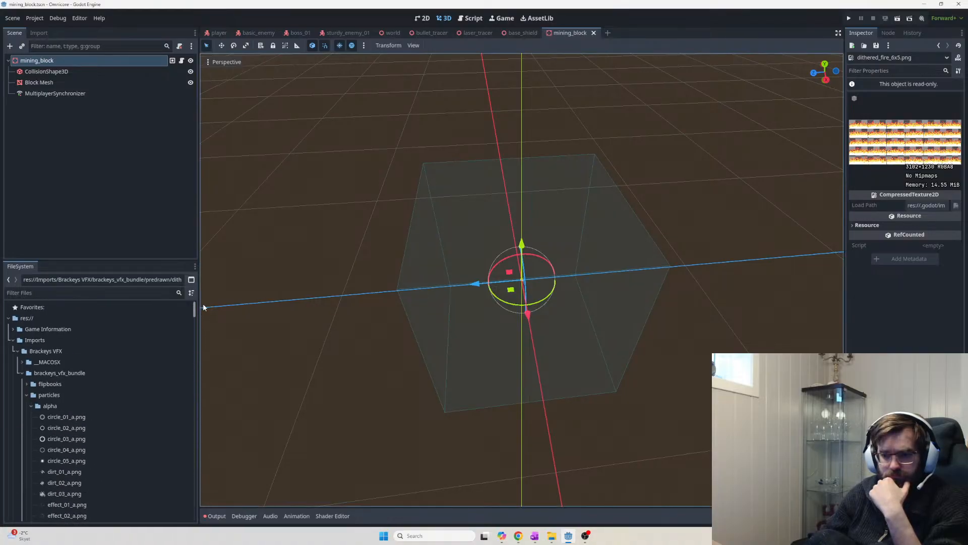
# Collapse the particles and predrawn folders and open the __MACOSX brackeys_vfx_bundle folder
pyautogui.click(25, 395)
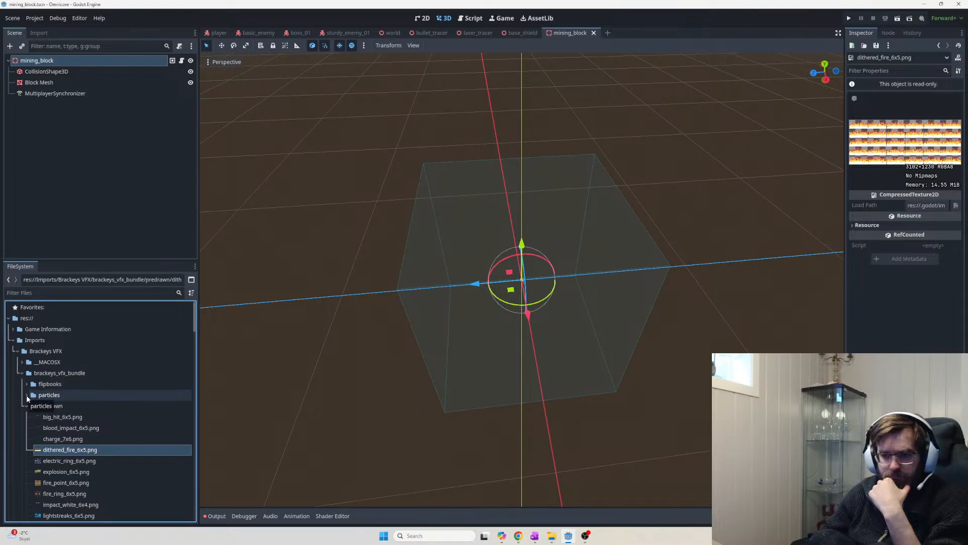
pyautogui.click(24, 406)
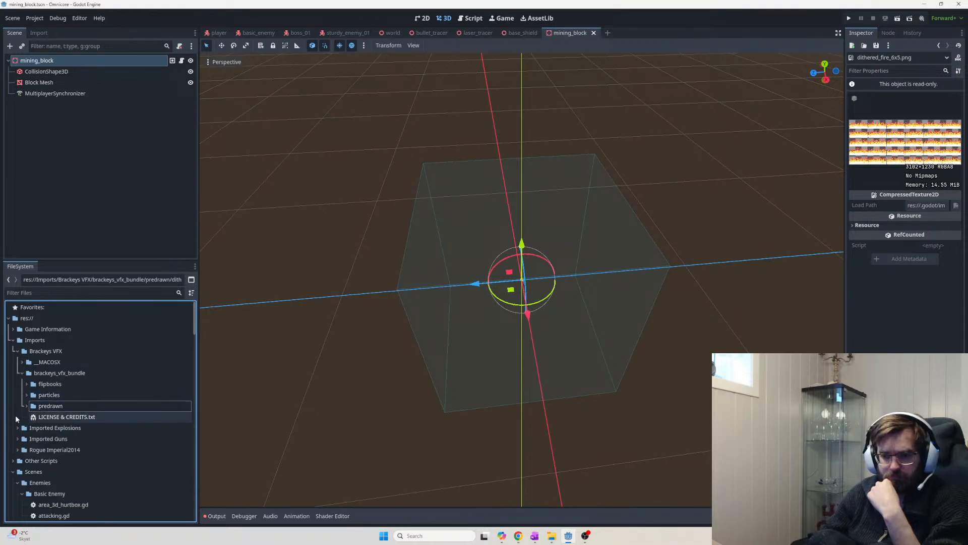
pyautogui.click(20, 362)
pyautogui.click(20, 362)
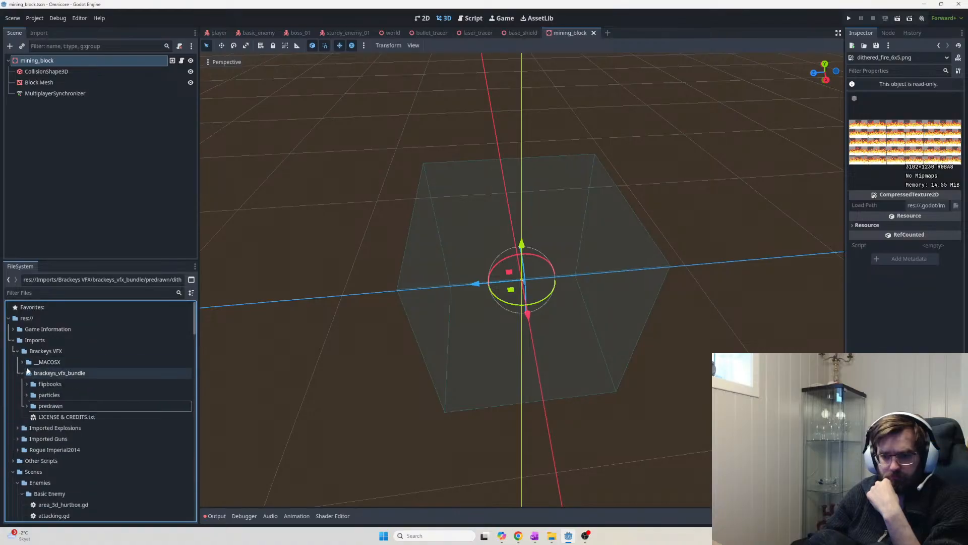
pyautogui.click(21, 363)
pyautogui.click(34, 373)
pyautogui.click(26, 373)
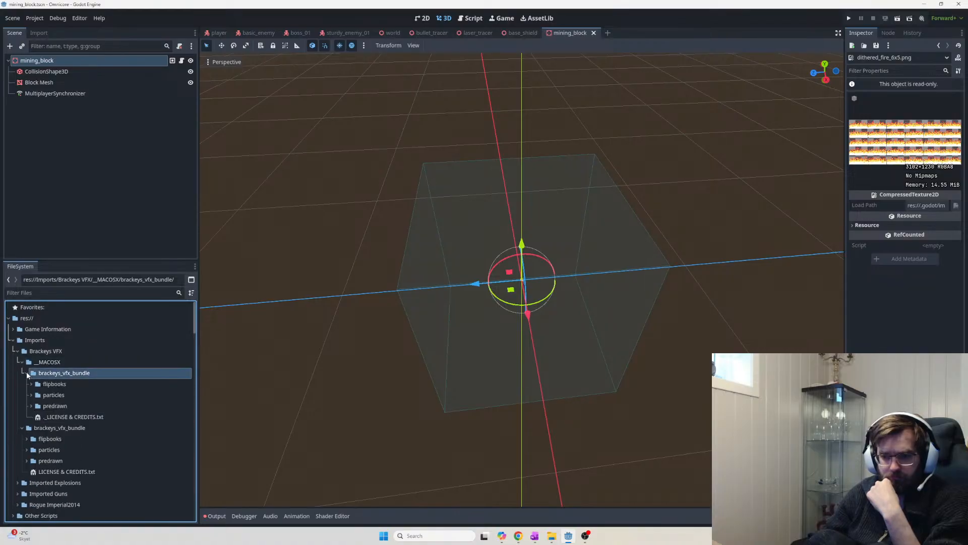
# Inspect the duplicate macOS particles, opague and flipbooks folders, then collapse the duplicate bundle
pyautogui.click(31, 395)
pyautogui.click(36, 416)
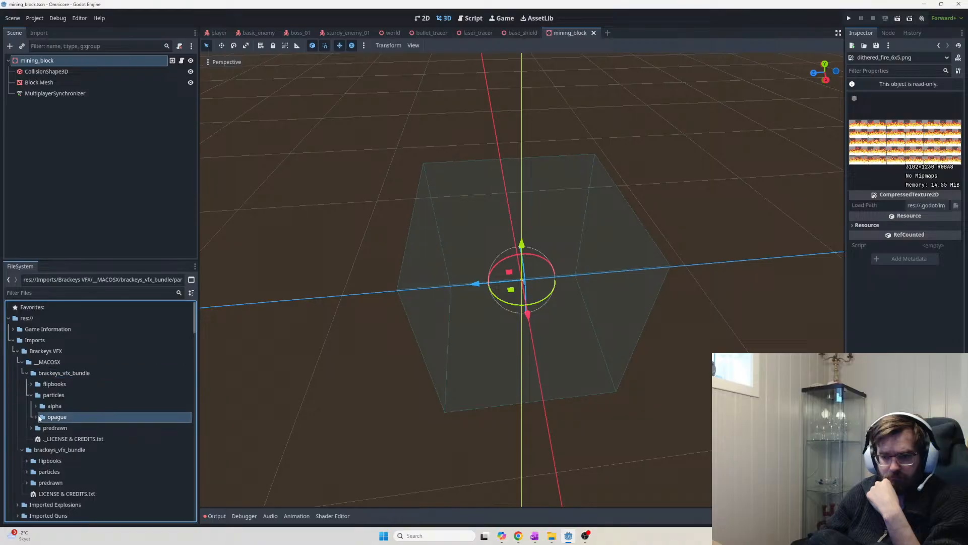
pyautogui.click(35, 416)
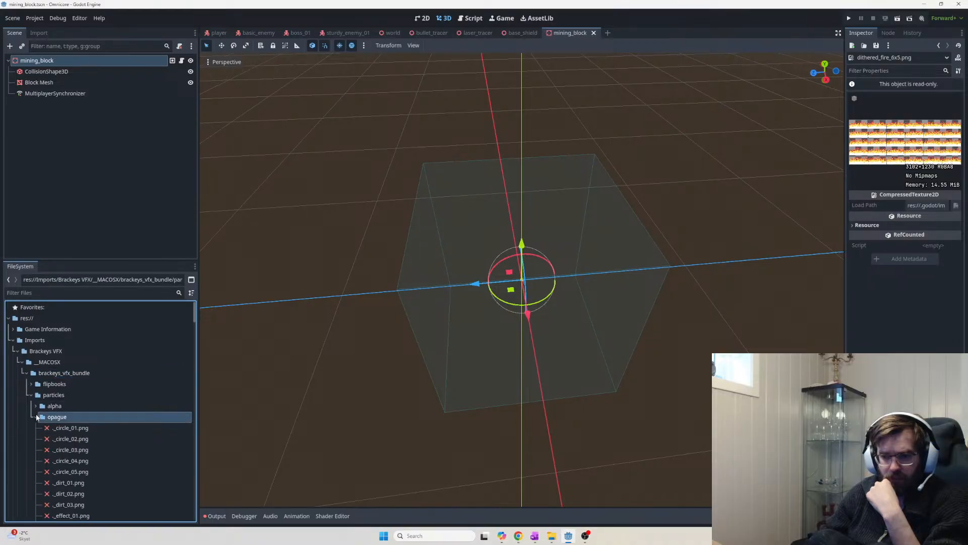
pyautogui.click(35, 417)
pyautogui.click(31, 395)
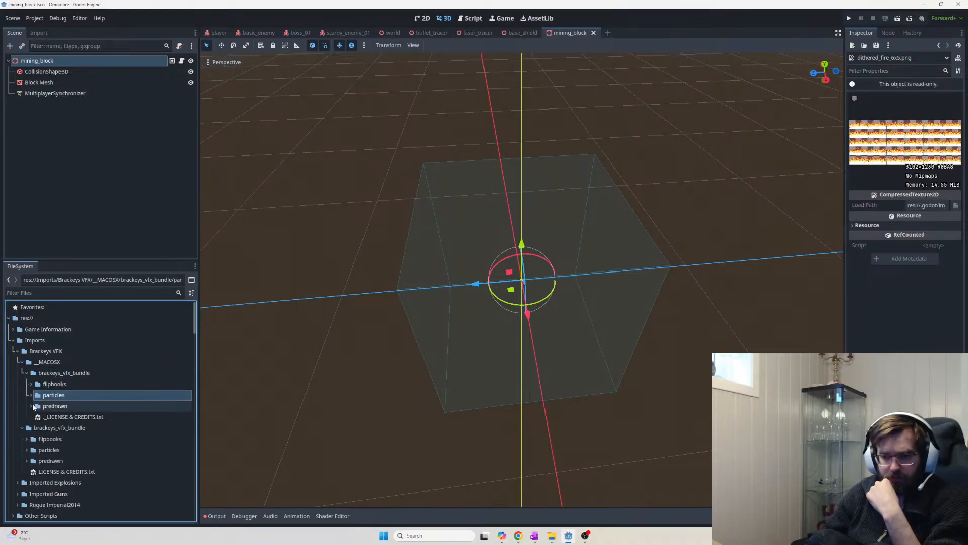
pyautogui.click(32, 394)
pyautogui.click(30, 385)
pyautogui.click(30, 384)
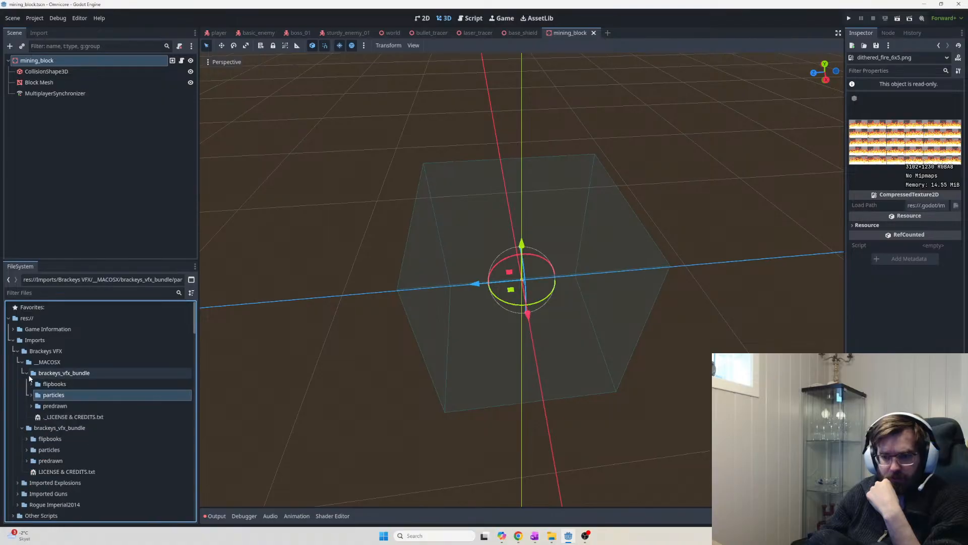
pyautogui.click(28, 373)
# Preview fire_point_6x5, blood_impact_6x5 and big_hit_6x5 in the real predrawn folder, then collapse it
pyautogui.click(52, 408)
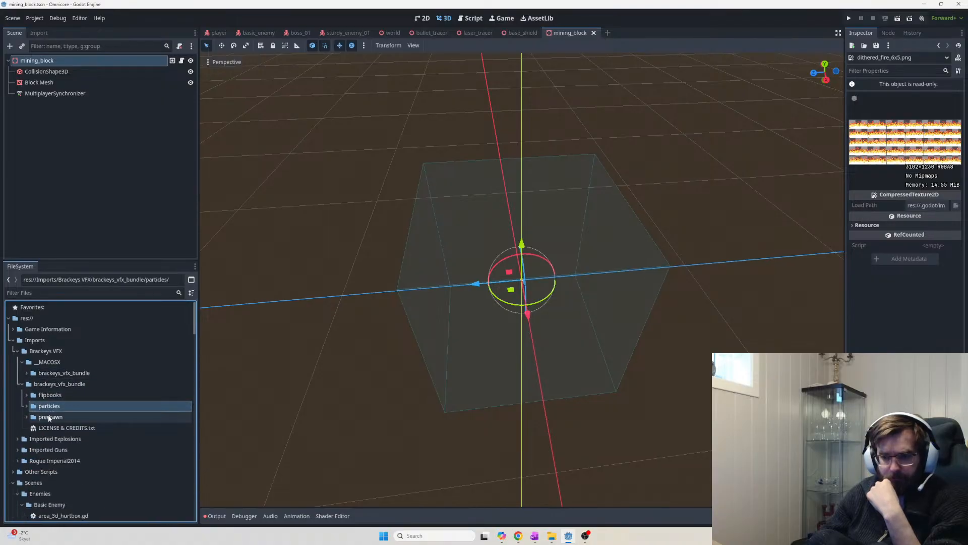
pyautogui.click(26, 416)
pyautogui.scroll(-3, 103, 446)
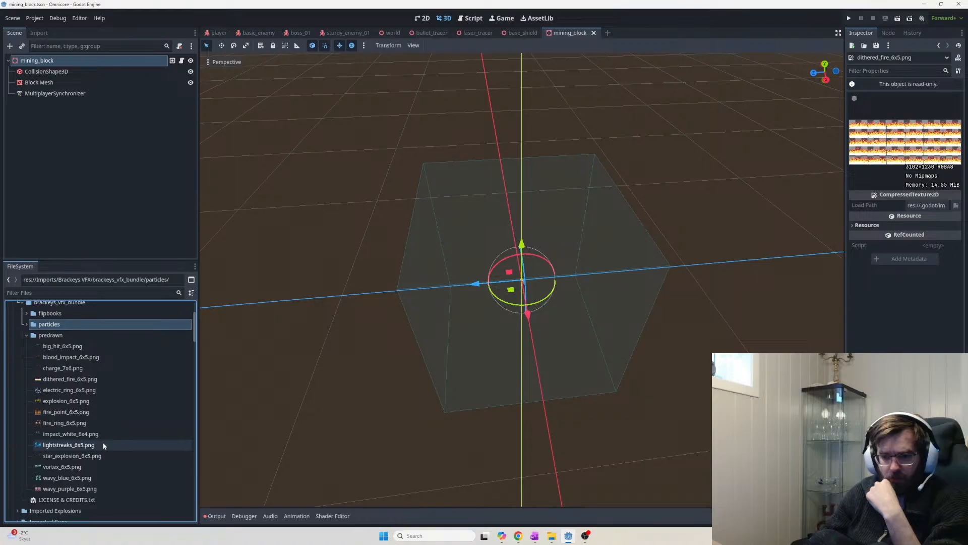
pyautogui.moveTo(104, 446)
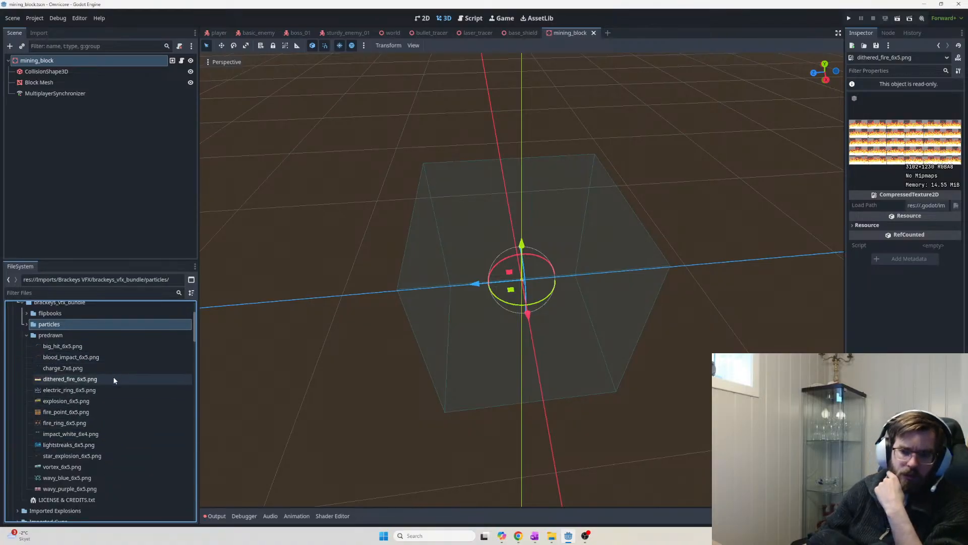
pyautogui.click(117, 411)
pyautogui.click(101, 357)
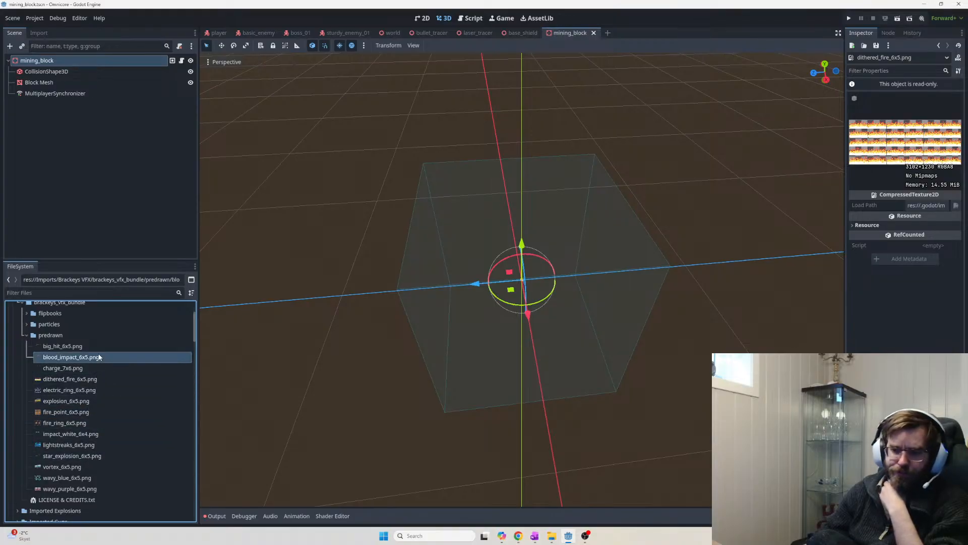
pyautogui.click(97, 346)
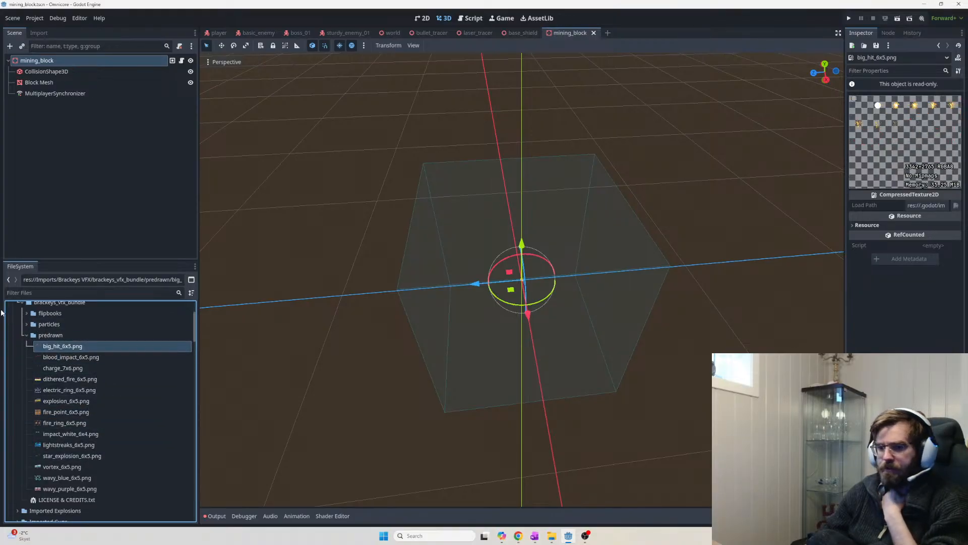
pyautogui.click(25, 335)
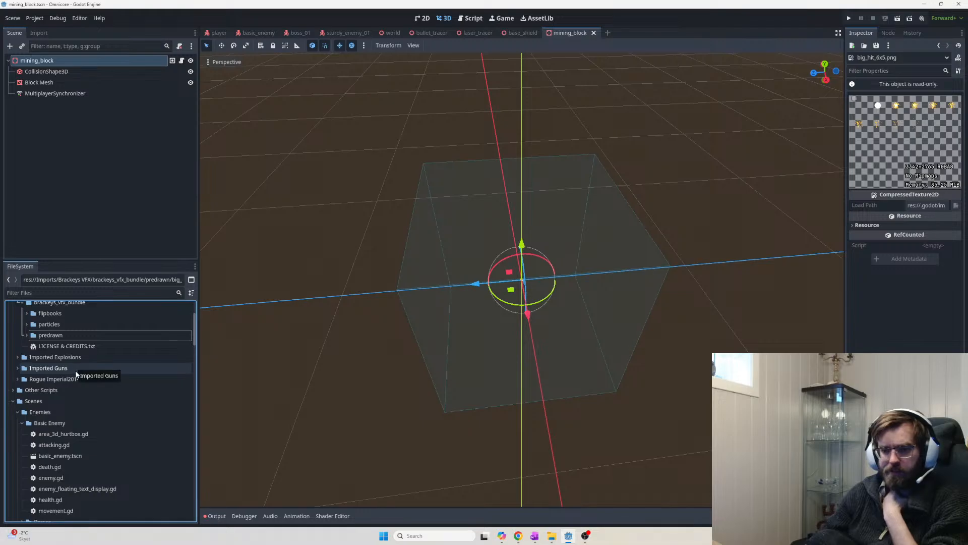
# Collapse __MACOSX, re-expand brackeys_vfx_bundle, and bring the YouTube VFX tutorial to the front
pyautogui.scroll(3, 34, 383)
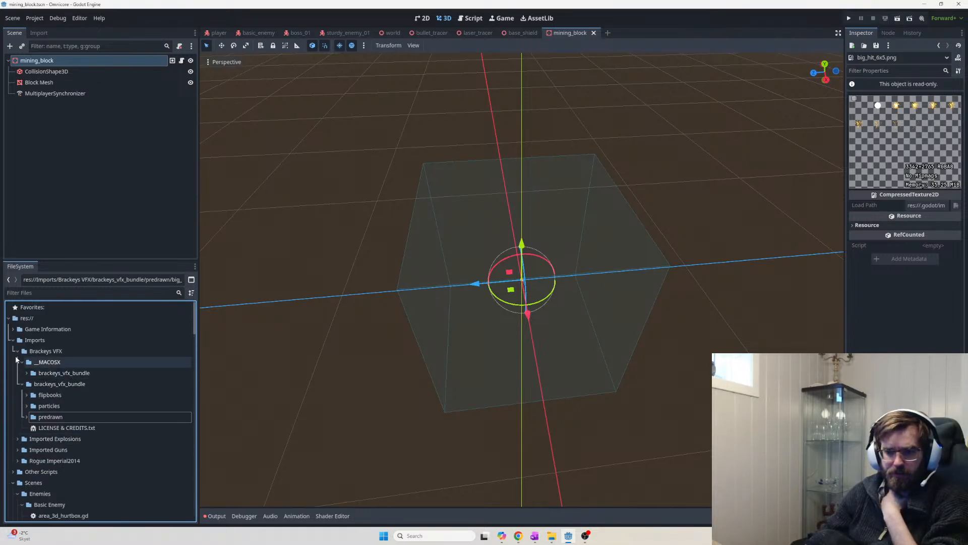
pyautogui.click(22, 362)
pyautogui.click(22, 373)
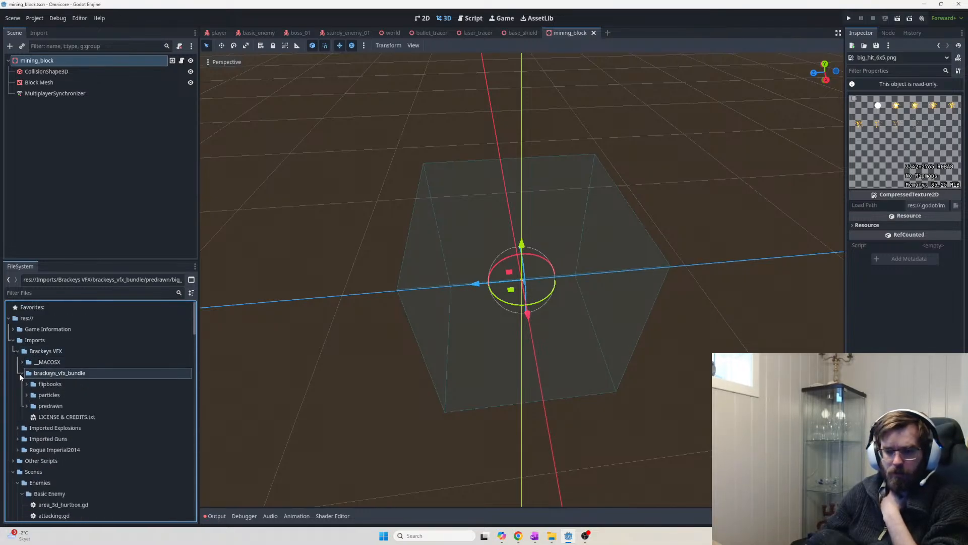
pyautogui.click(21, 373)
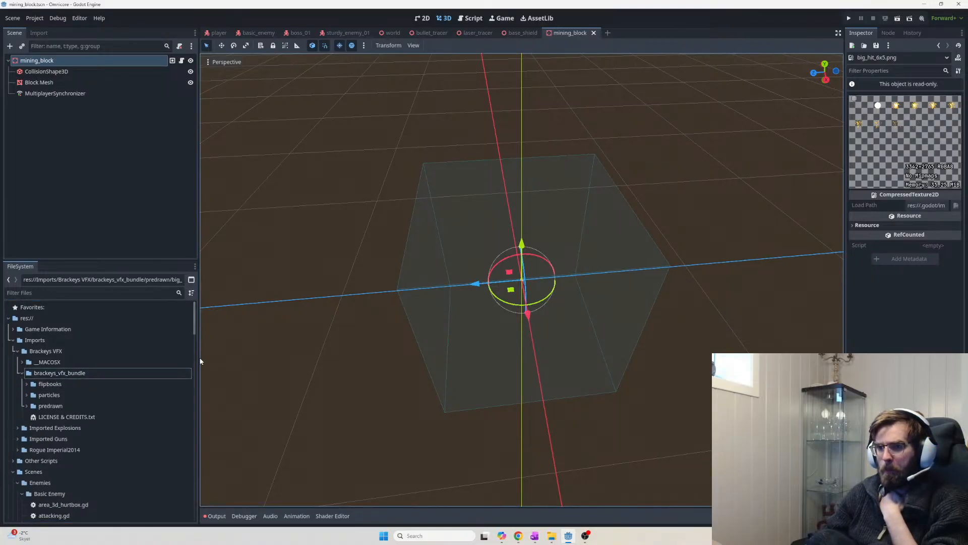
pyautogui.moveTo(519, 536)
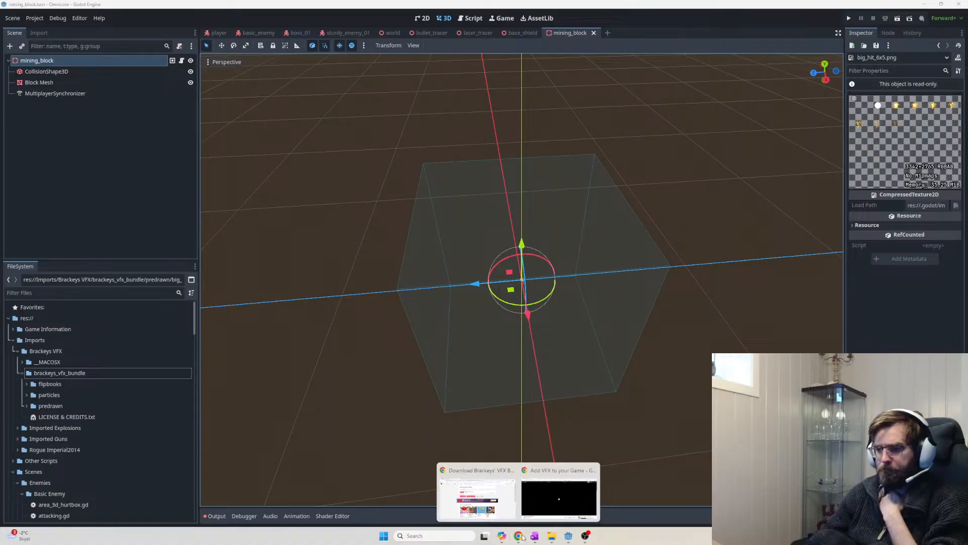
pyautogui.click(477, 497)
# Expand the tutorial's description, read through its timestamps, then go back to Godot
pyautogui.scroll(-3, 204, 473)
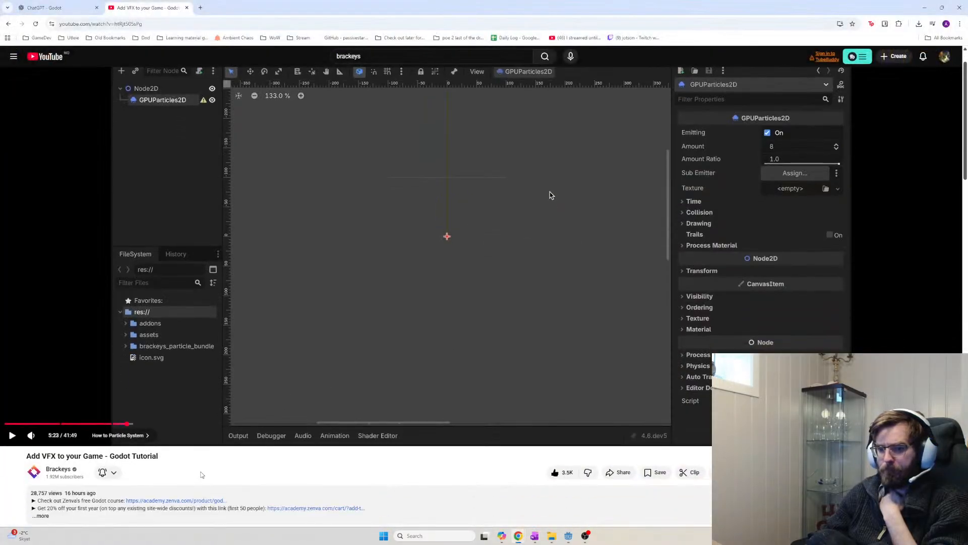
pyautogui.click(50, 365)
pyautogui.scroll(-3, 217, 410)
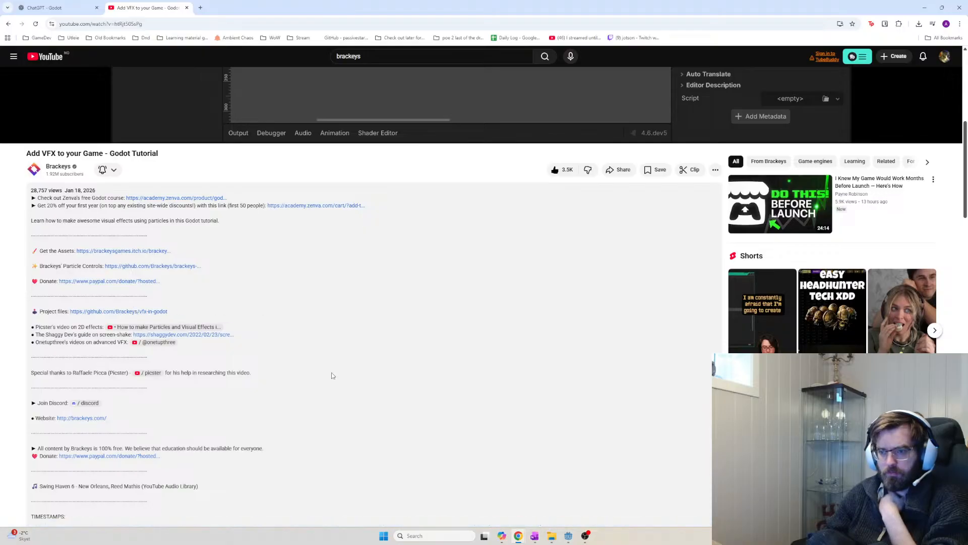
pyautogui.scroll(-3, 335, 378)
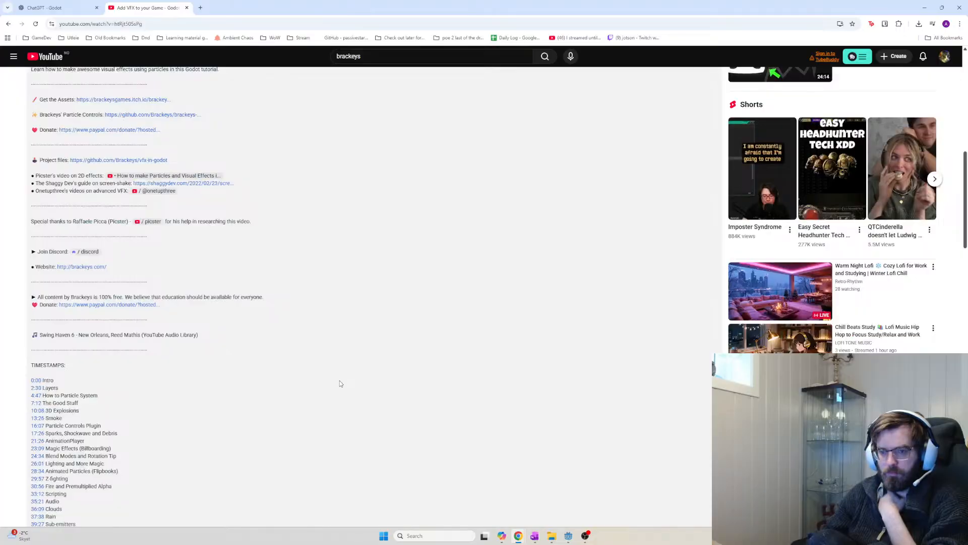
pyautogui.scroll(-2, 341, 383)
pyautogui.scroll(8, 444, 363)
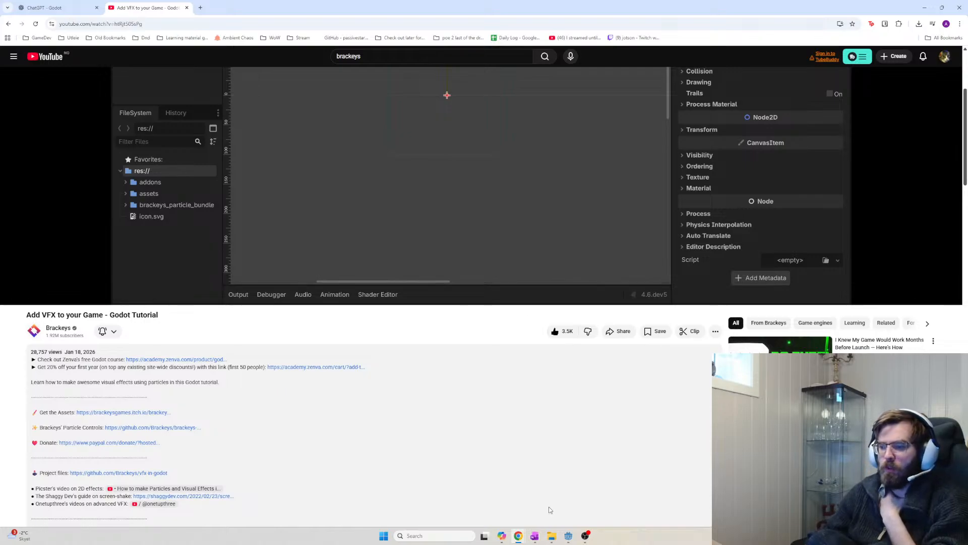
pyautogui.click(567, 533)
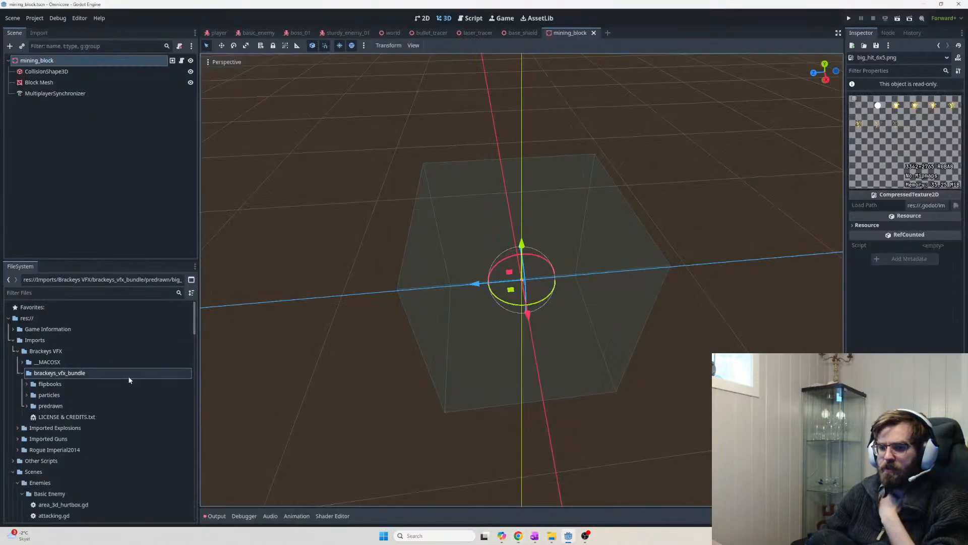
# Expand the flipbooks folder to list its .tga textures
pyautogui.click(29, 384)
pyautogui.click(26, 383)
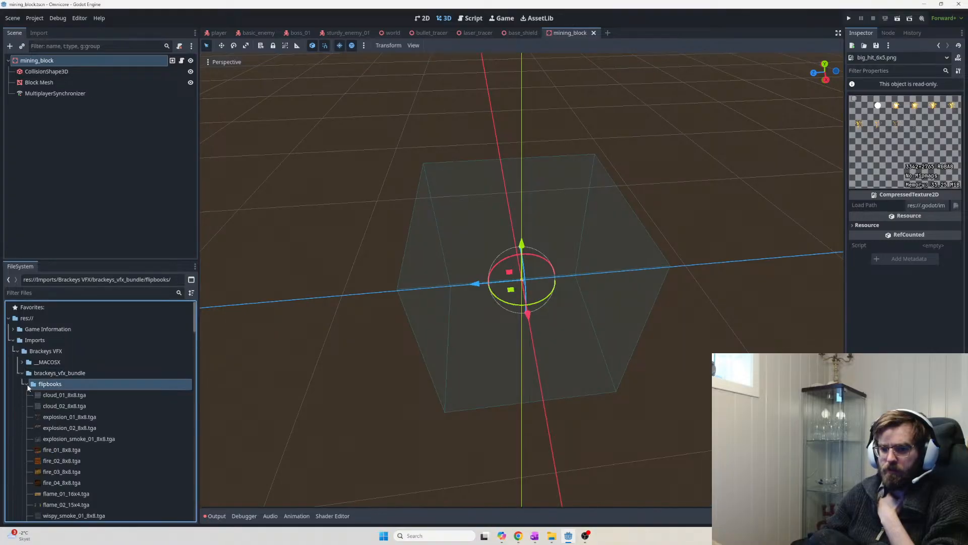
pyautogui.click(26, 383)
pyautogui.doubleClick(38, 385)
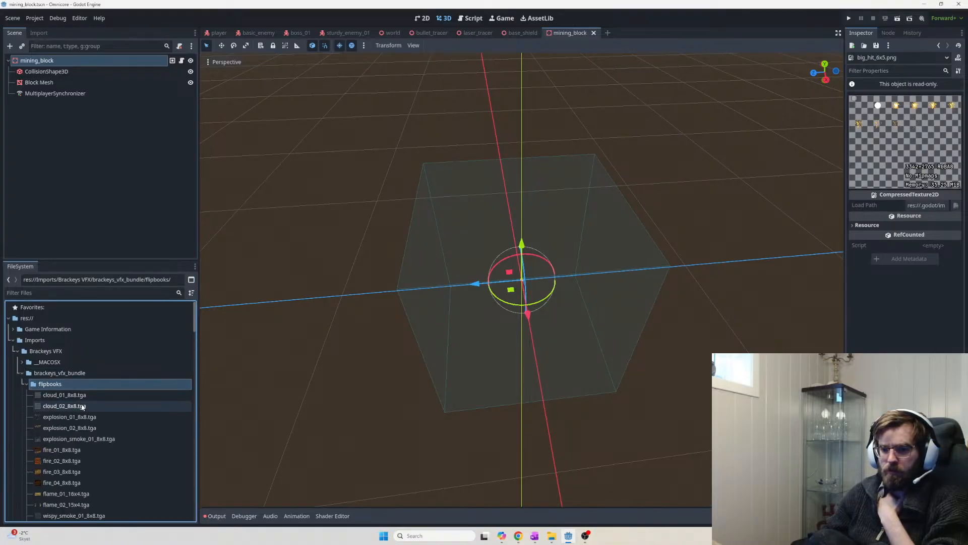
pyautogui.scroll(-5, 91, 420)
pyautogui.scroll(6, 91, 418)
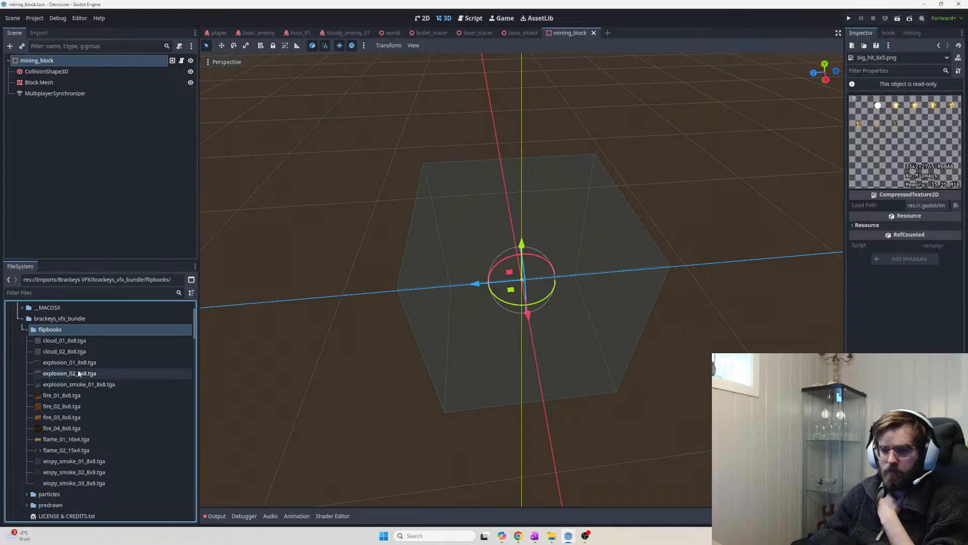
# Preview each flipbook texture from cloud_02_8x8.tga through wispy_smoke_02_8x8.tga
pyautogui.click(71, 351)
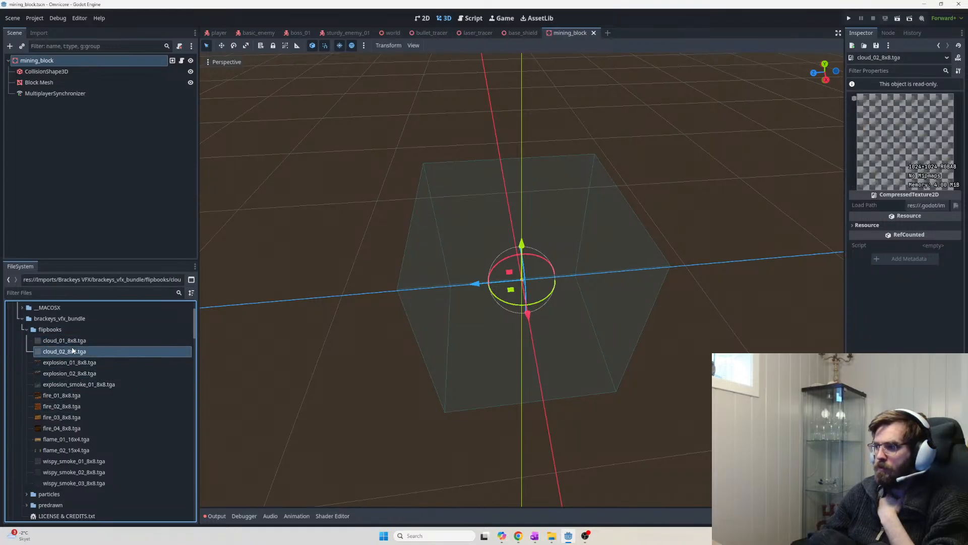
pyautogui.click(71, 362)
pyautogui.click(72, 373)
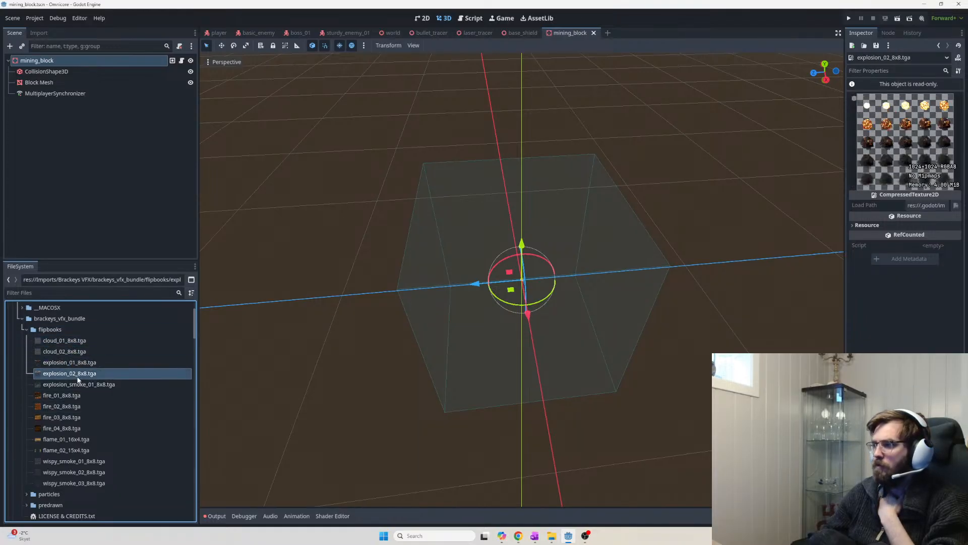
pyautogui.click(74, 384)
pyautogui.click(75, 395)
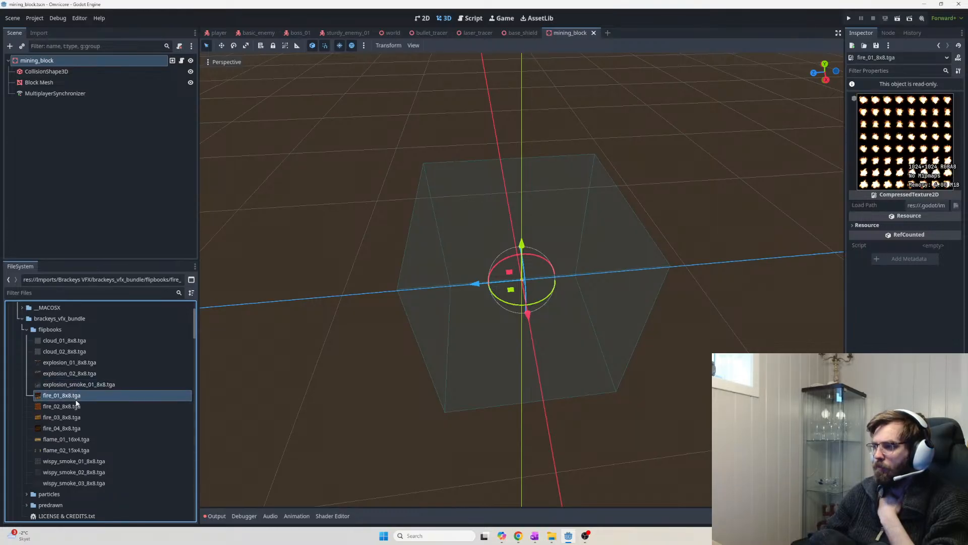
pyautogui.click(76, 406)
pyautogui.click(75, 417)
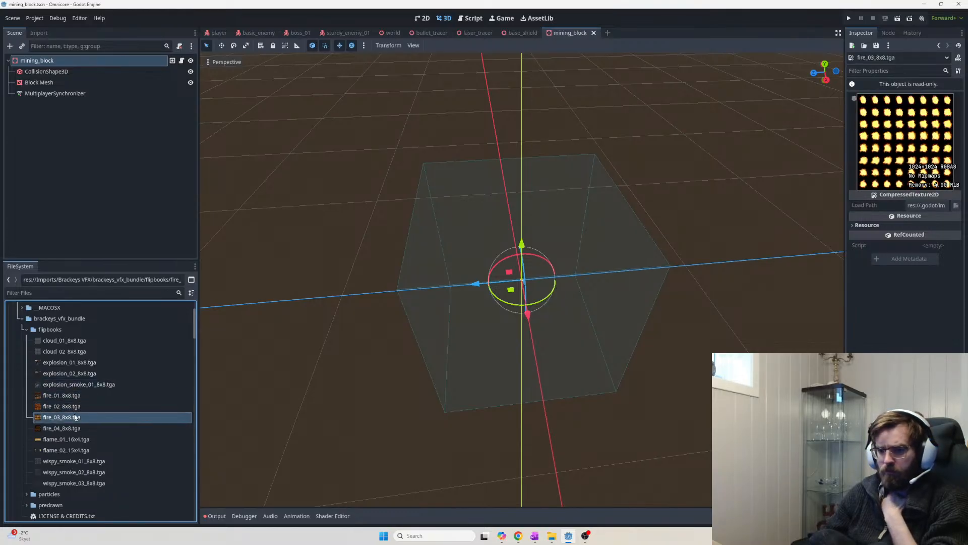
pyautogui.click(75, 428)
pyautogui.click(73, 439)
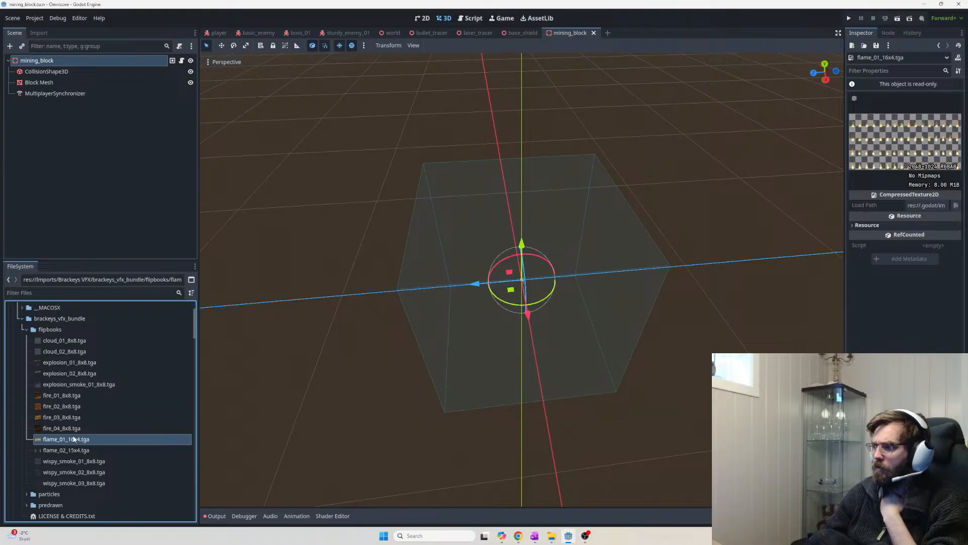
pyautogui.click(73, 450)
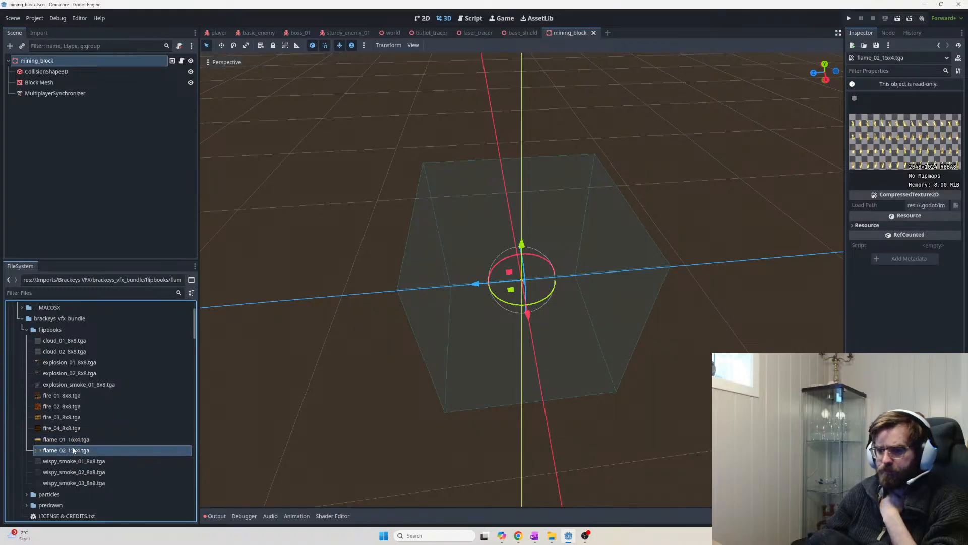
pyautogui.click(72, 460)
pyautogui.click(69, 471)
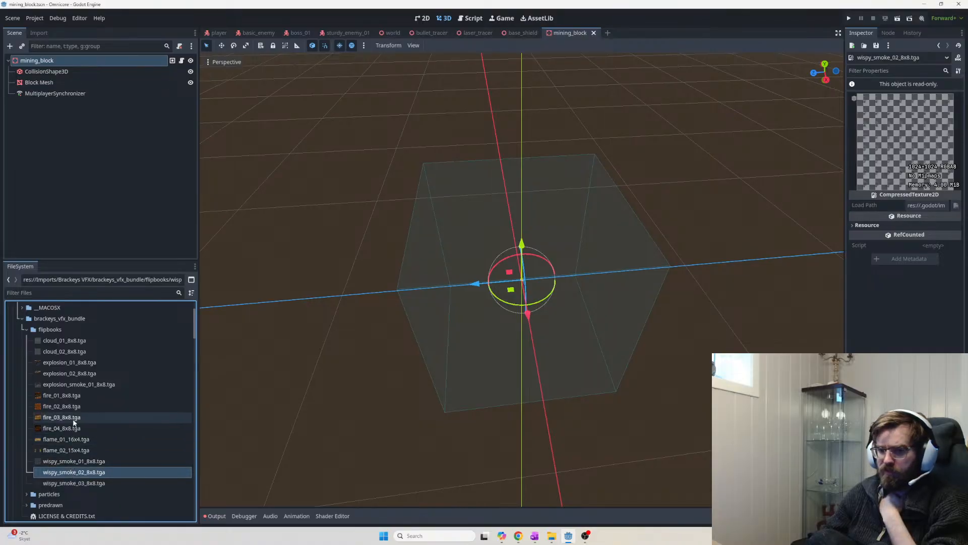
# Recheck explosion_01_8x8 and settle on explosion_02_8x8.tga before switching windows
pyautogui.click(84, 363)
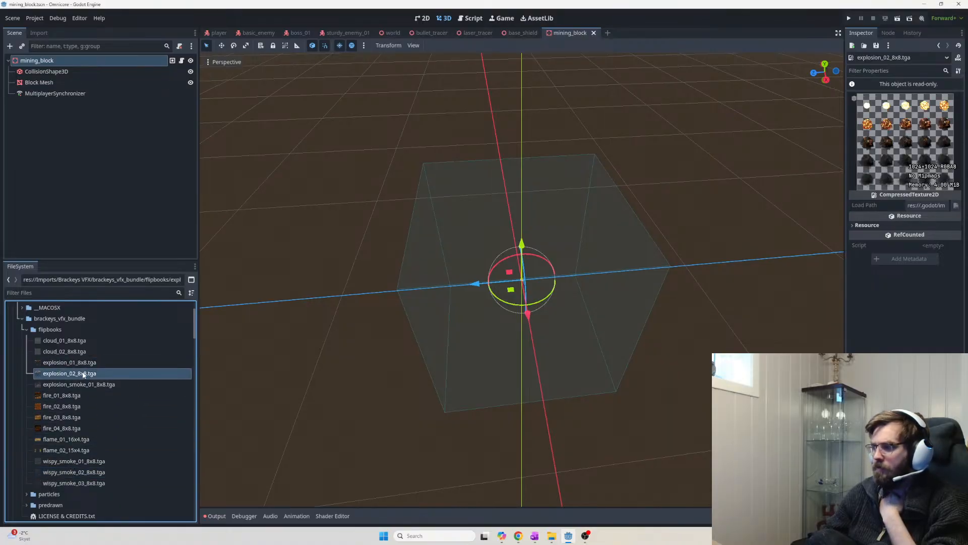
pyautogui.click(84, 373)
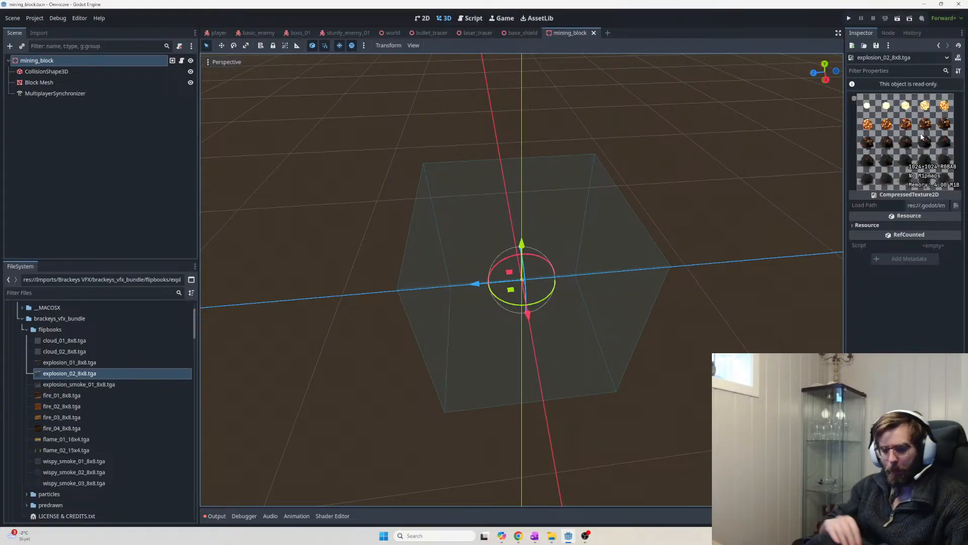
pyautogui.hotkey('alt', 'Tab')
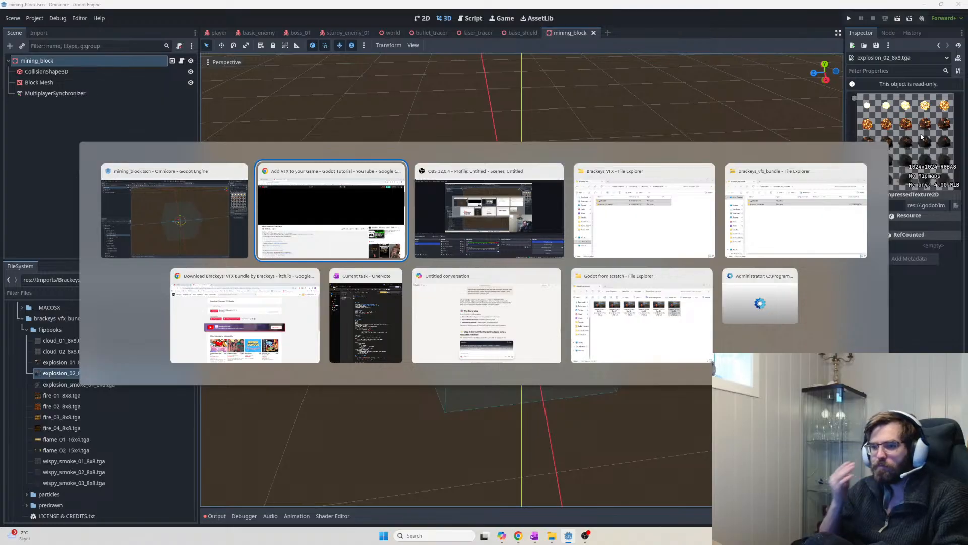
# Select the OneNote notes from 'Must have setup:' to the end of the page
pyautogui.click(383, 305)
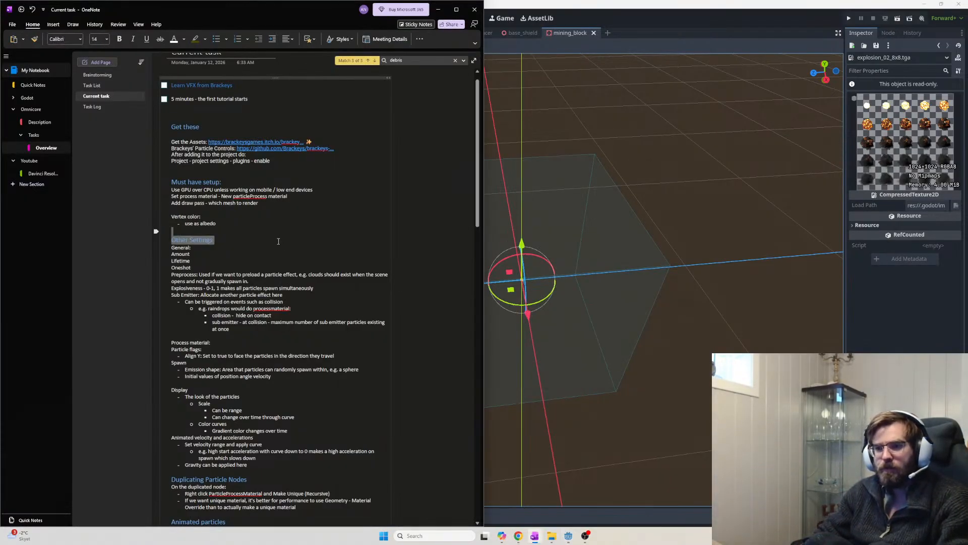
pyautogui.hotkey('ctrl', 'a')
pyautogui.scroll(1, 296, 267)
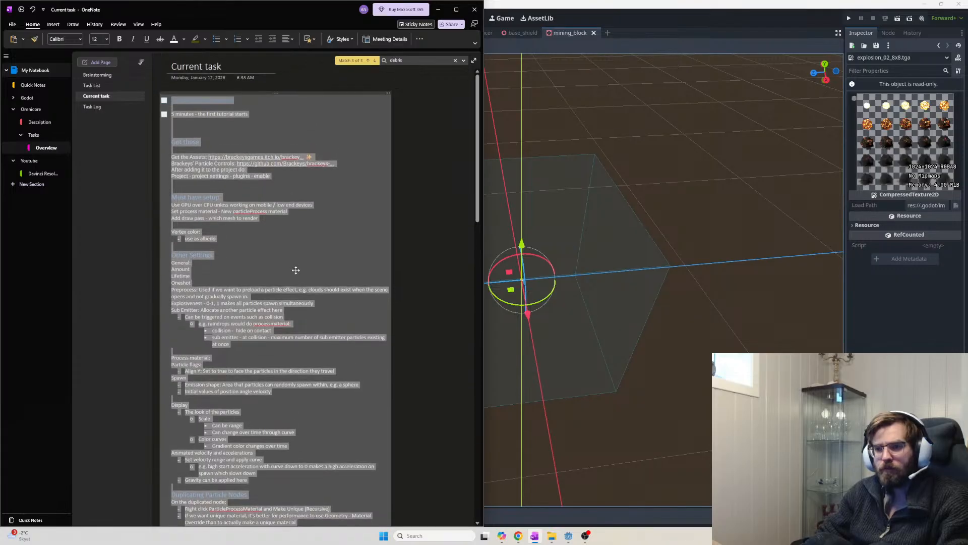
pyautogui.click(288, 245)
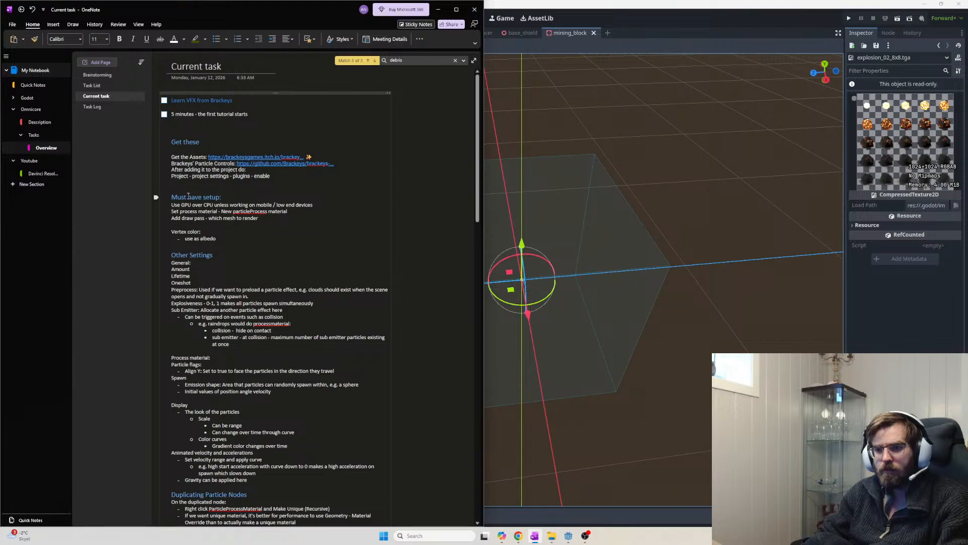
pyautogui.moveTo(171, 194); pyautogui.dragTo(301, 256)
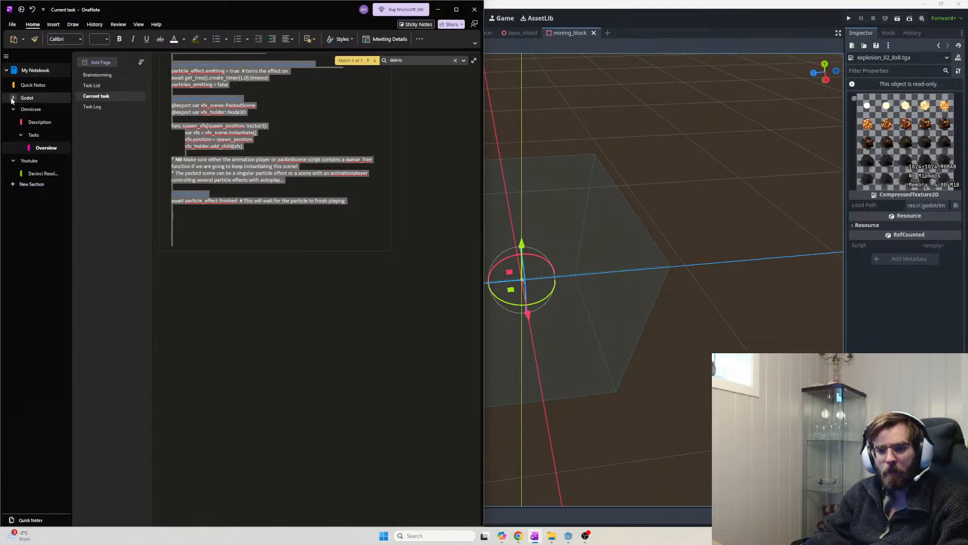
# Create a new section in the Godot section group
pyautogui.click(31, 99)
pyautogui.rightClick(32, 99)
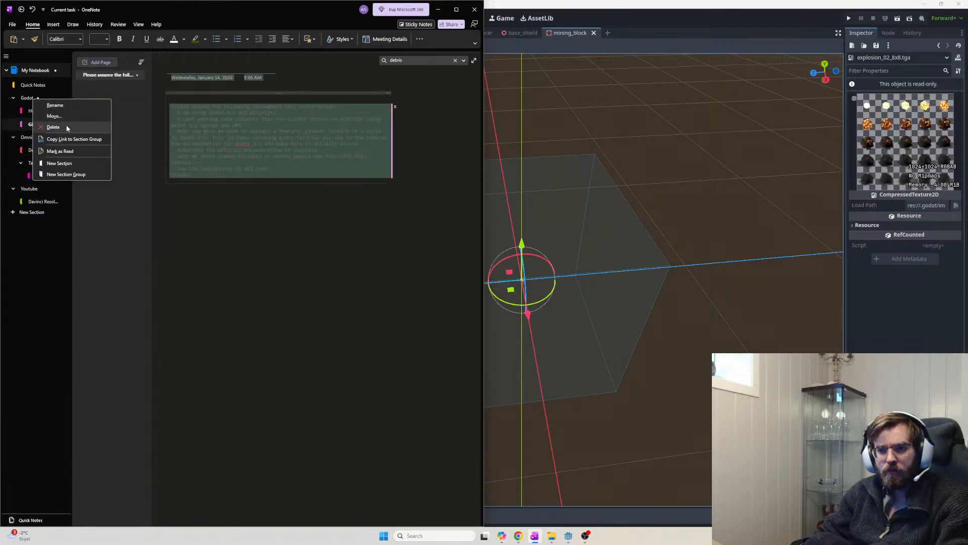
pyautogui.click(59, 163)
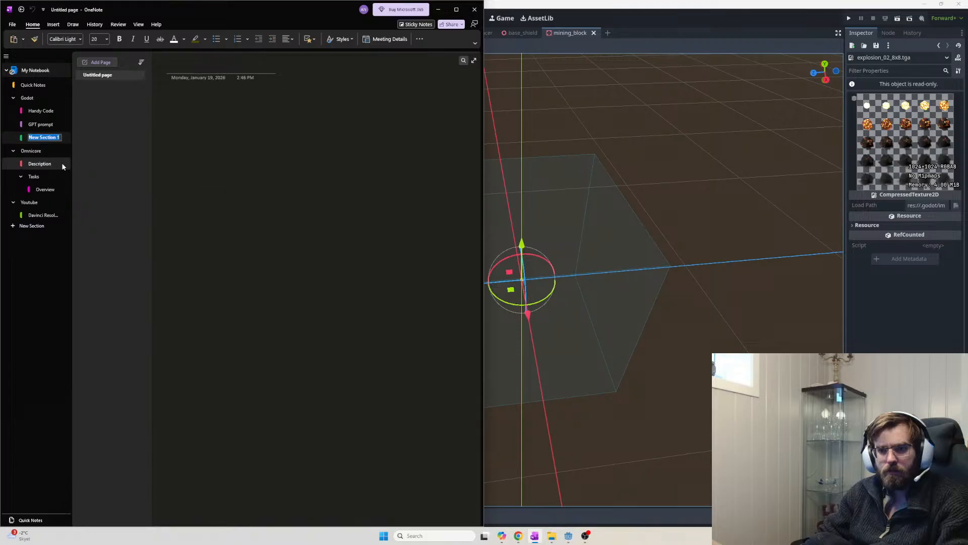
pyautogui.click(211, 66)
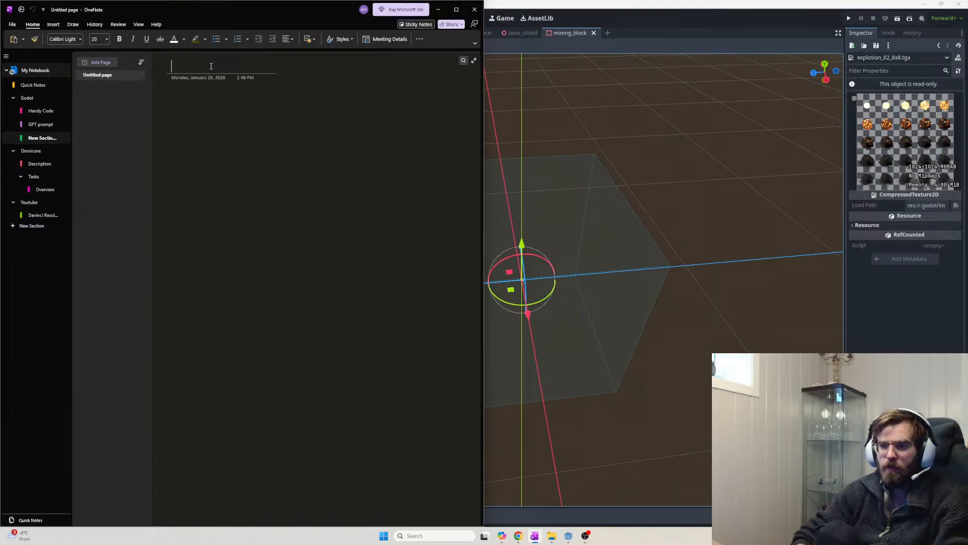
# Title the new page 'VFX - Brackeys tutorial', paste the notes, and return to Current task
pyautogui.write('VFX')
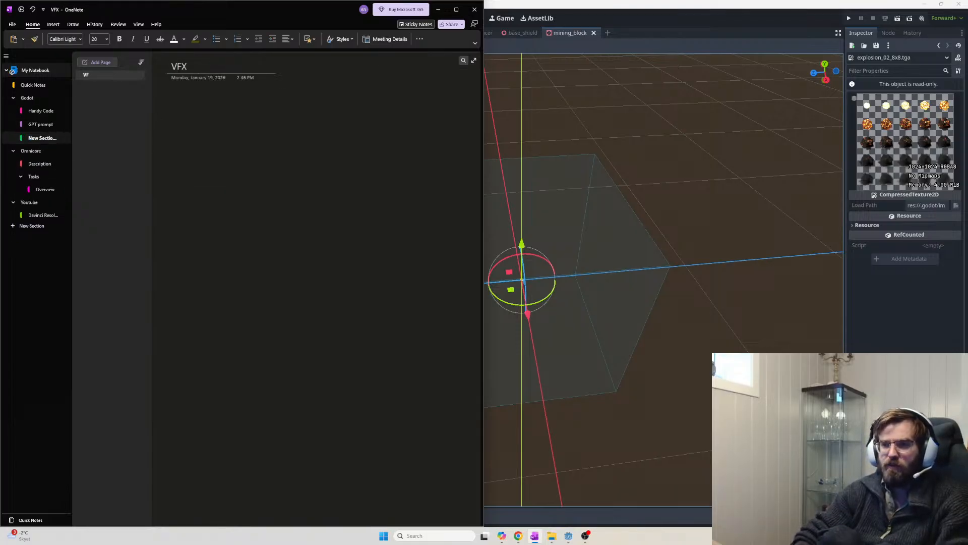
pyautogui.press('BackSpace')
pyautogui.press('BackSpace')
pyautogui.press('BackSpace')
pyautogui.write('Brackey')
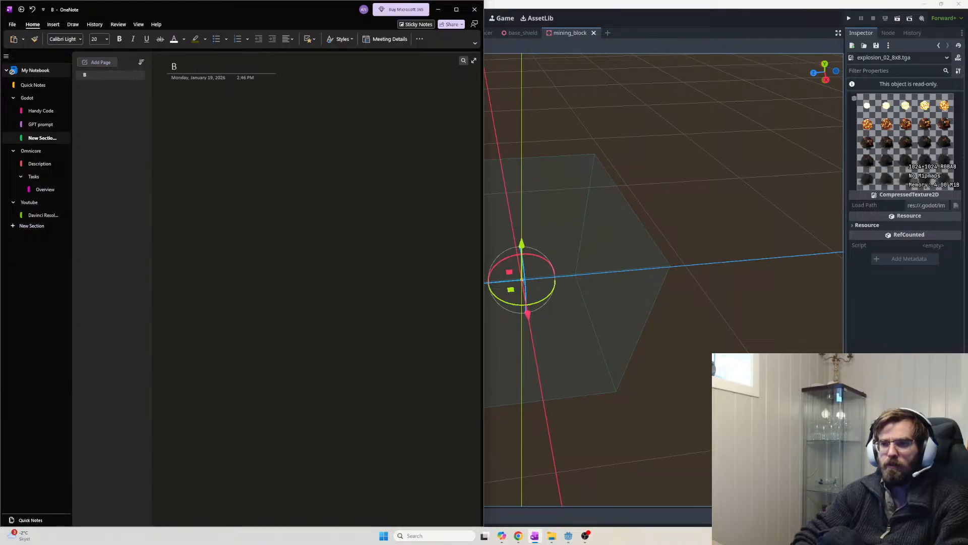
pyautogui.press('BackSpace')
pyautogui.press('BackSpace')
pyautogui.press('BackSpace')
pyautogui.press('BackSpace')
pyautogui.press('BackSpace')
pyautogui.press('BackSpace')
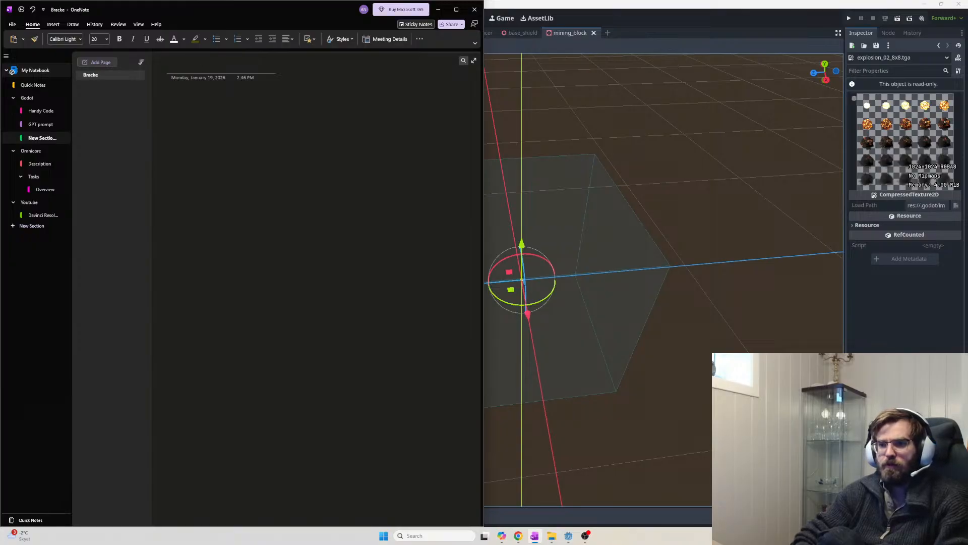
pyautogui.write('VFX - Brackeys tu')
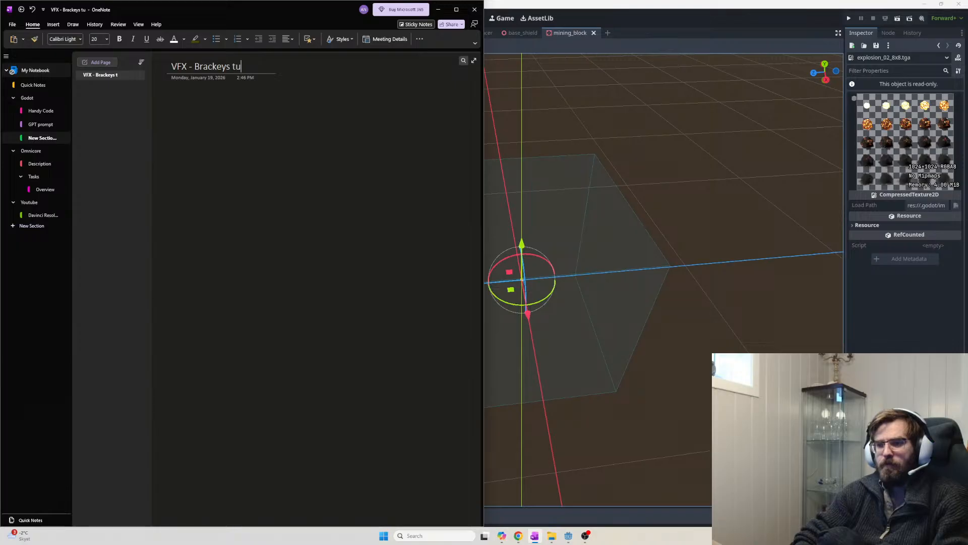
pyautogui.write('torial')
pyautogui.press('Return')
pyautogui.hotkey('ctrl', 'v')
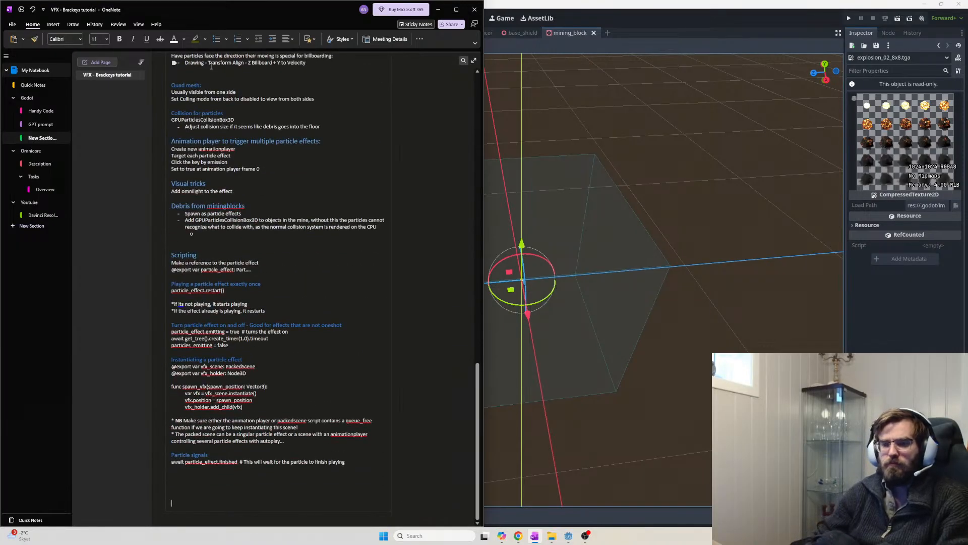
pyautogui.click(44, 192)
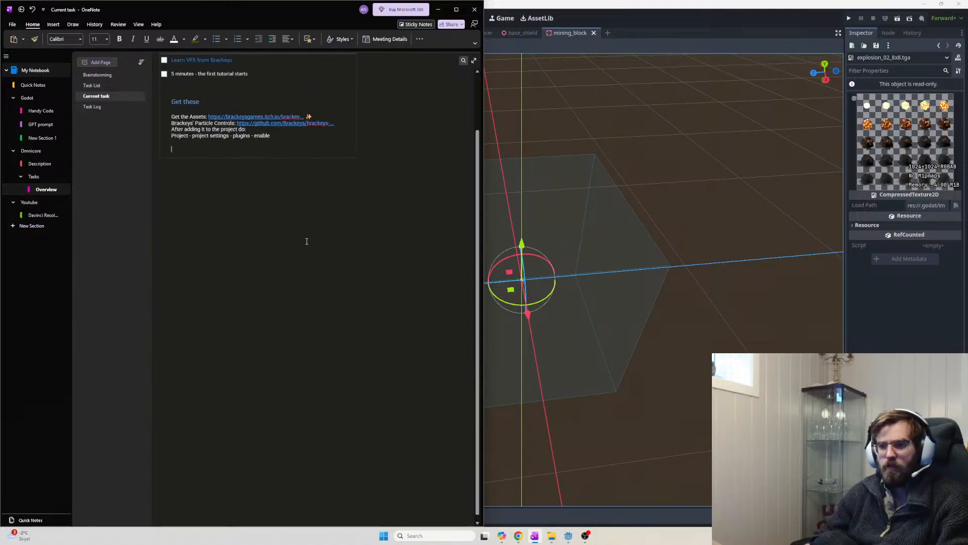
# Add to-dos for mining-block rubble, a missile launcher explosion and a pickaxe/drill hit effect
pyautogui.scroll(1, 255, 210)
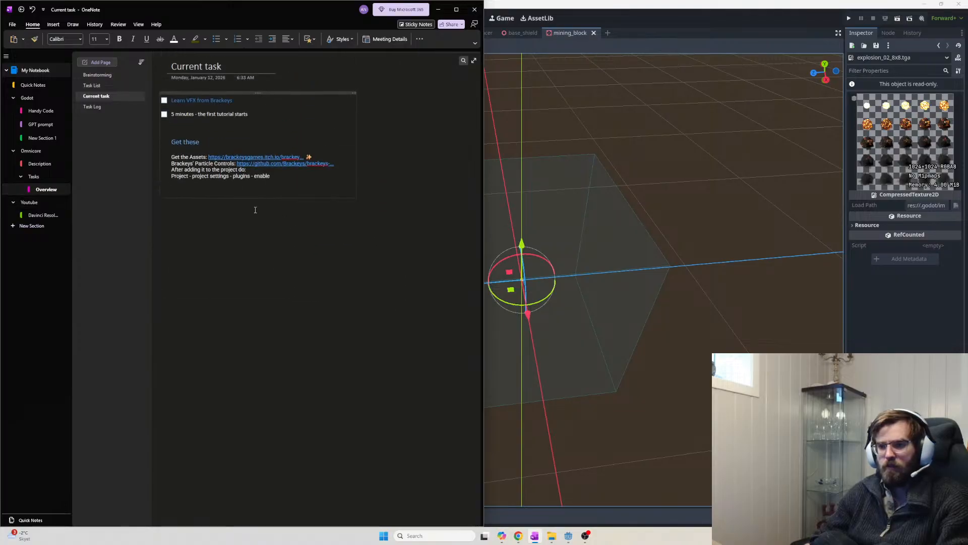
pyautogui.click(266, 184)
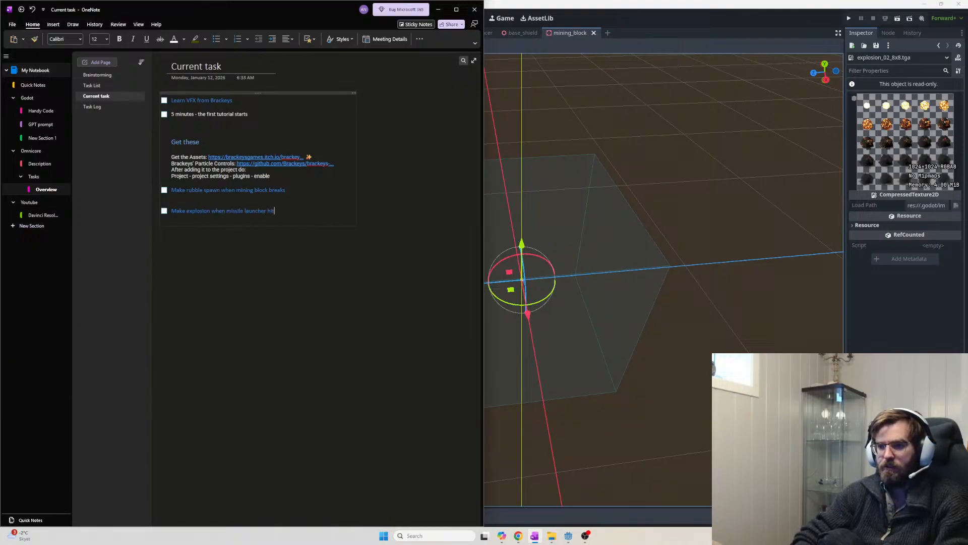
pyautogui.press('Return')
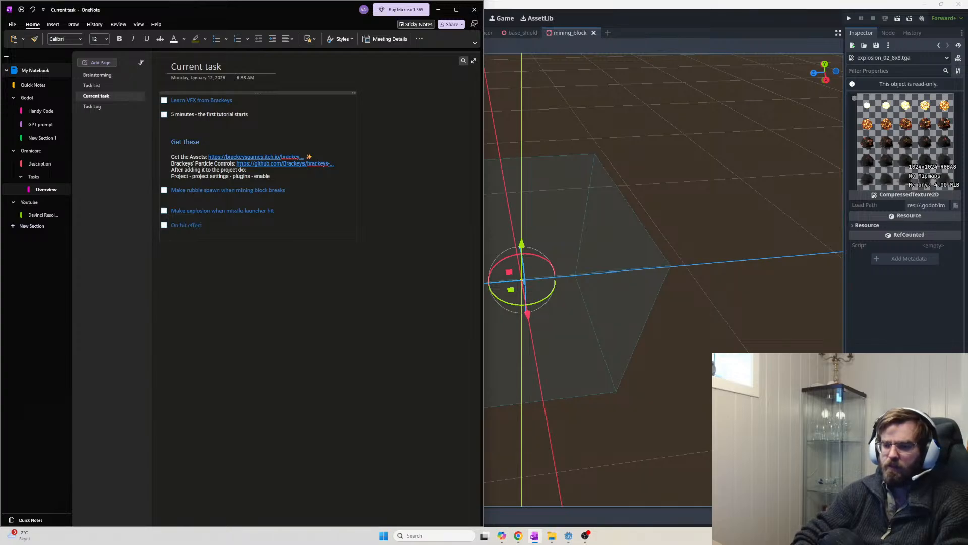
pyautogui.write('xe / drill')
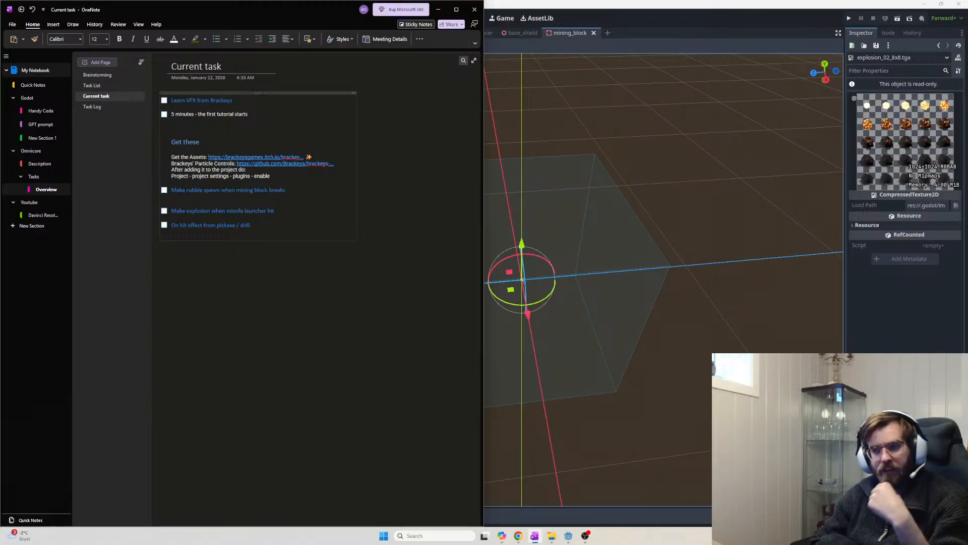
pyautogui.hotkey('alt', 'Tab')
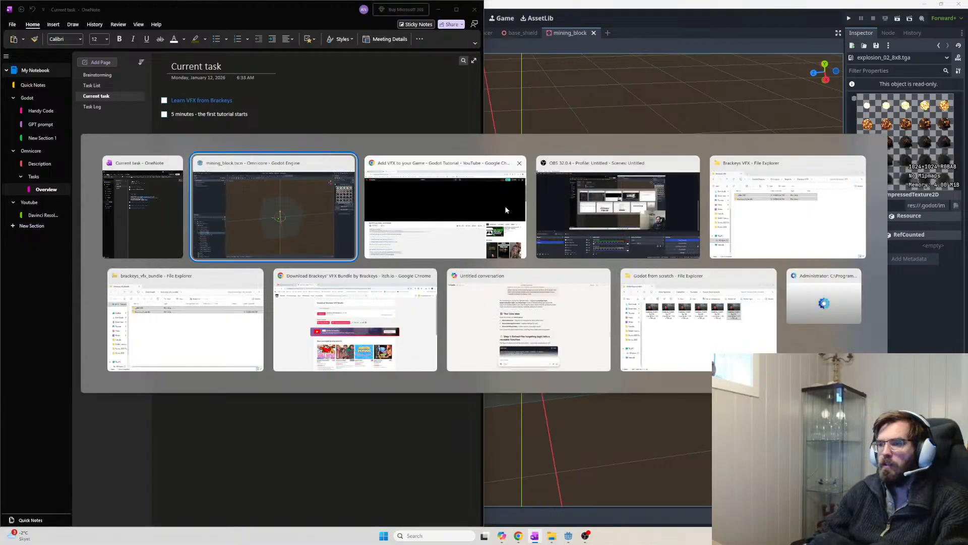
# Open the YouTube home page in a new Chrome tab
pyautogui.click(398, 189)
pyautogui.click(200, 7)
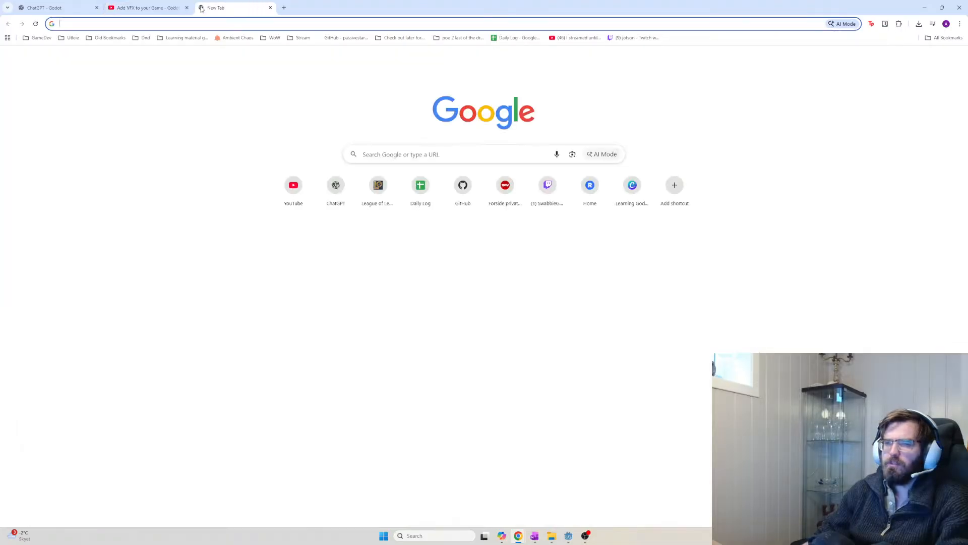
pyautogui.write('yout')
pyautogui.press('Return')
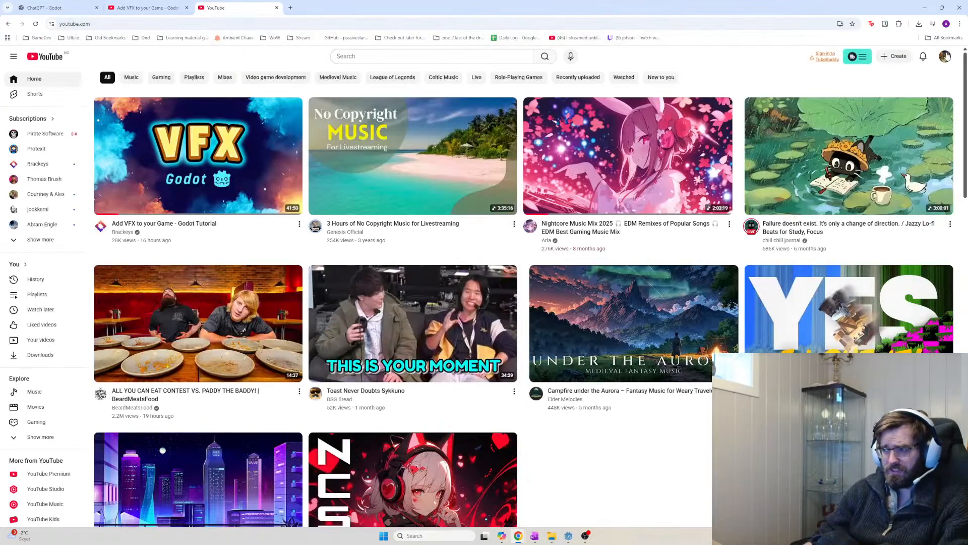
# Go to your own channel's Shorts and play the first one, the Omnicore devlog
pyautogui.click(945, 56)
pyautogui.click(890, 96)
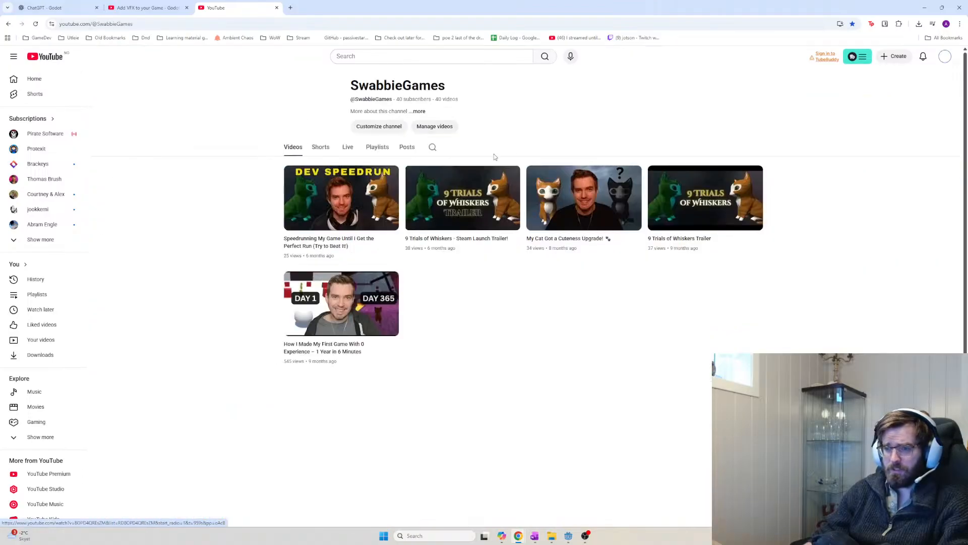
pyautogui.moveTo(360, 81); pyautogui.dragTo(486, 92)
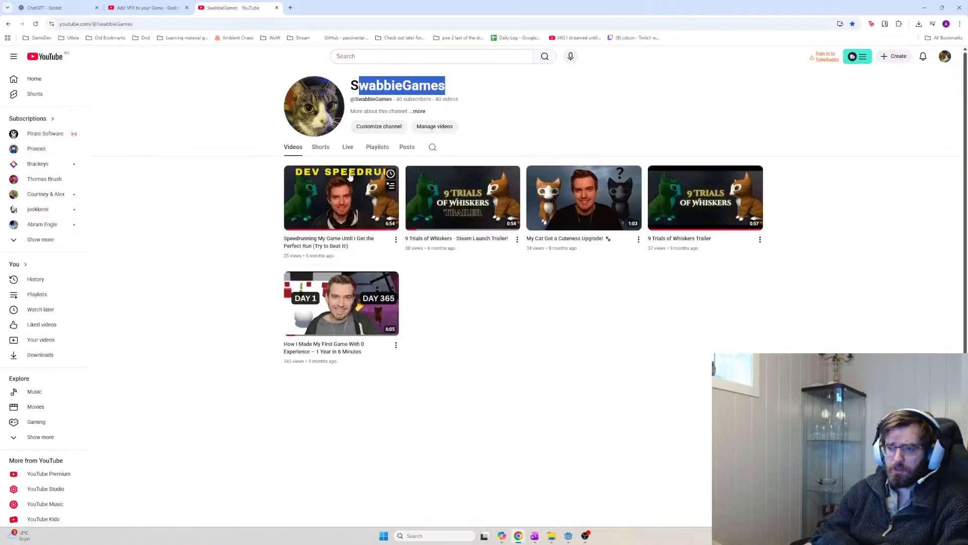
pyautogui.click(328, 154)
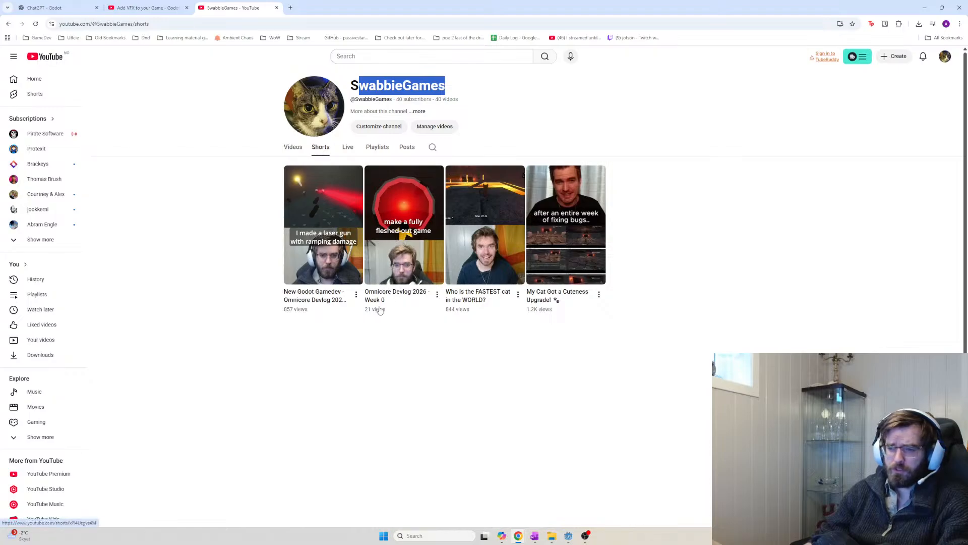
pyautogui.click(327, 285)
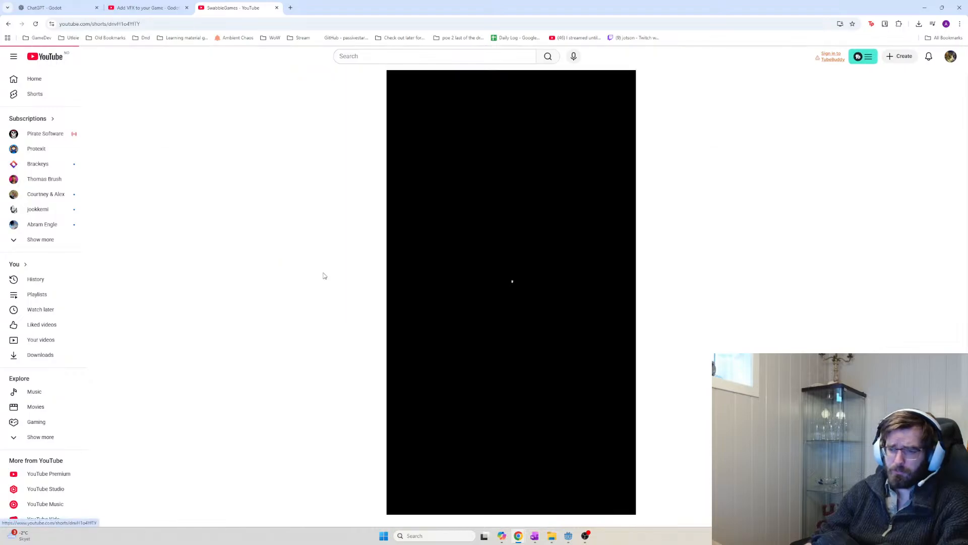
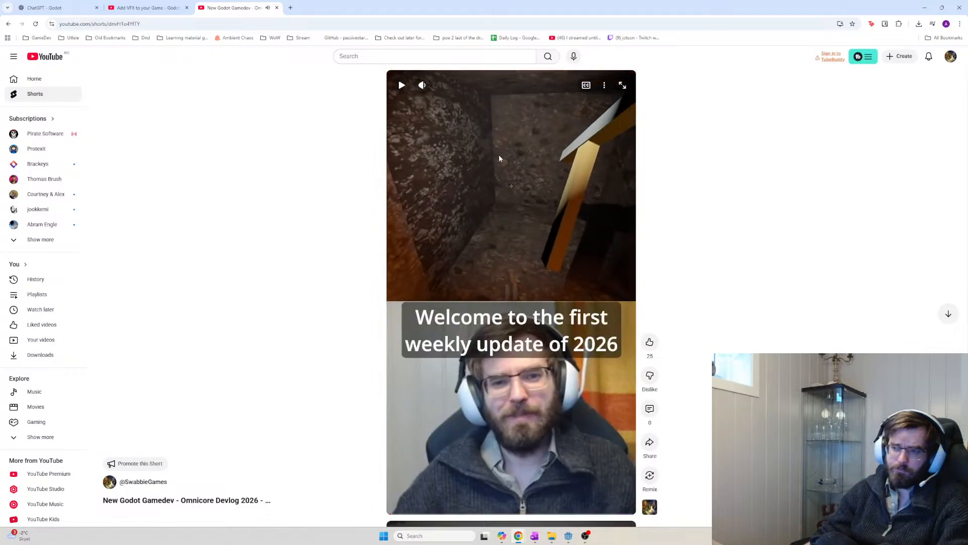
# Pause the devlog Short, bring up OneNote's Current task page, and select the pickaxe/drill task
pyautogui.click(499, 156)
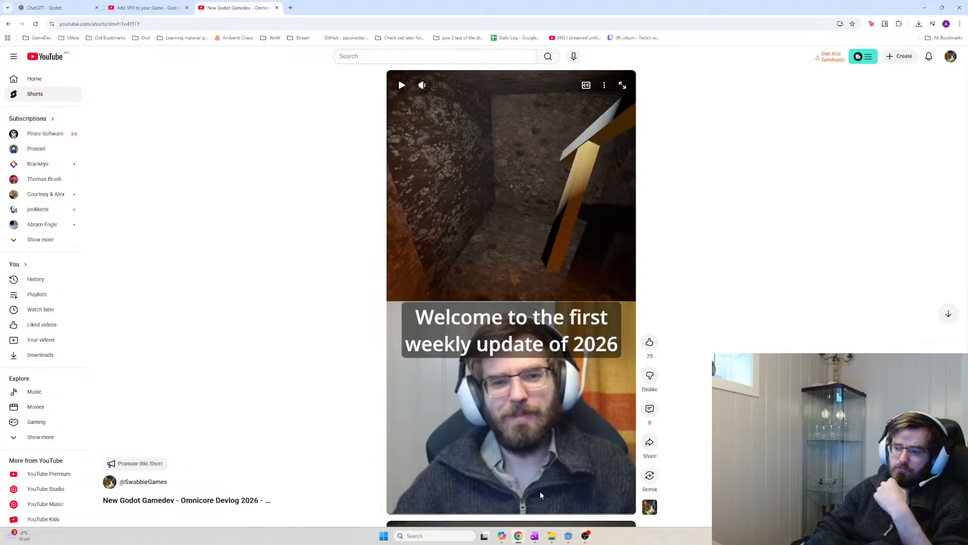
pyautogui.click(534, 537)
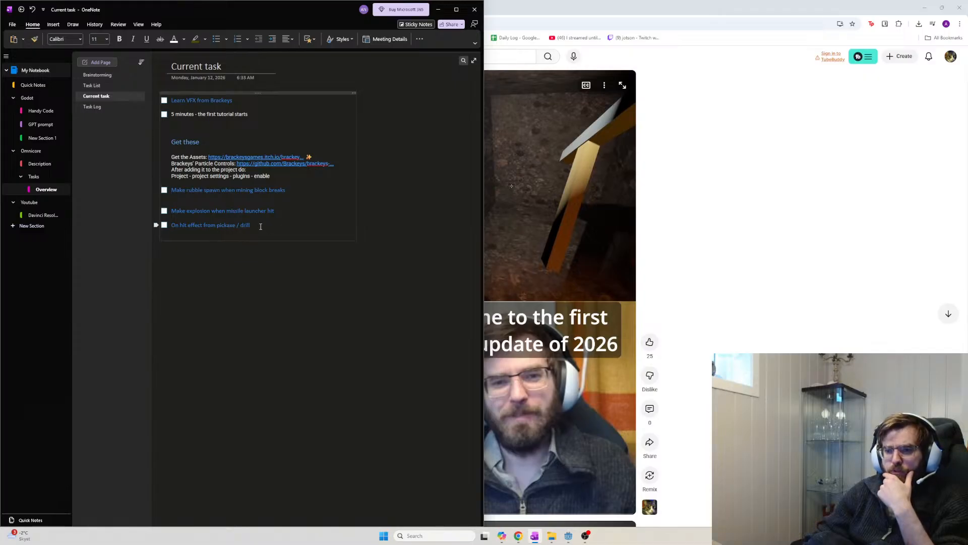
pyautogui.moveTo(269, 231); pyautogui.dragTo(172, 223)
pyautogui.hotkey('ctrl', 'c')
# Move the pickaxe/drill hit-effect task under the rubble task and make it a to-do
pyautogui.press('Delete')
pyautogui.click(288, 190)
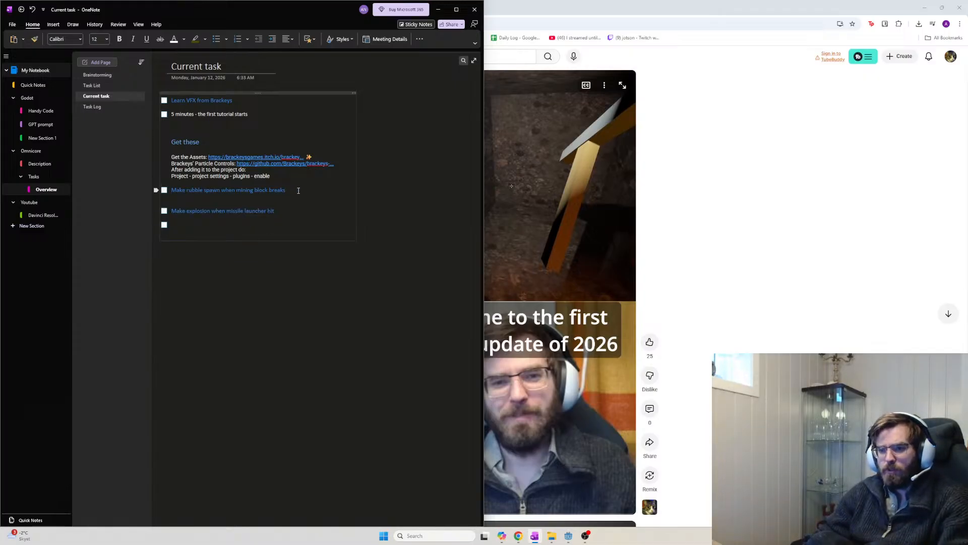
pyautogui.hotkey('shift', 'Return')
pyautogui.hotkey('ctrl', 'v')
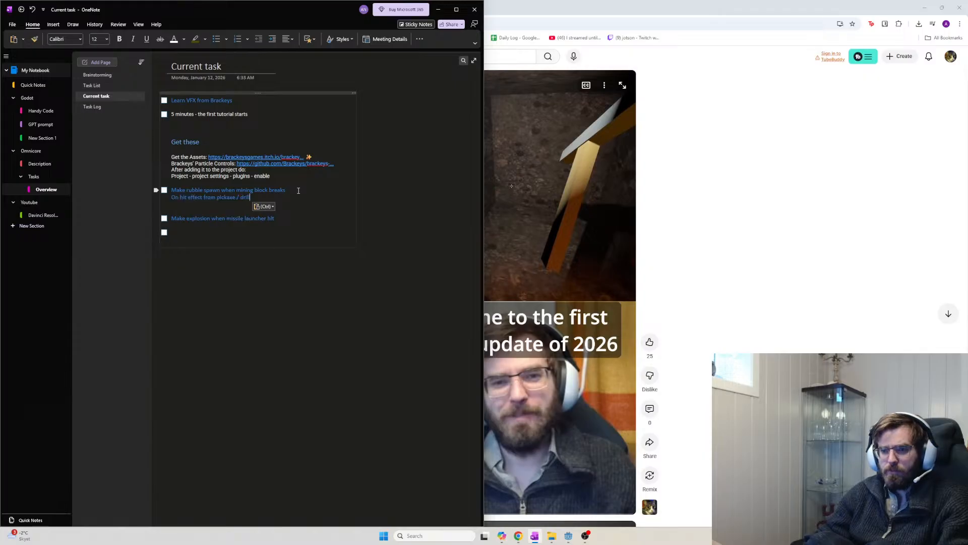
pyautogui.click(173, 196)
pyautogui.hotkey('ctrl', '1')
# Add a 'Mining' heading above the rubble task
pyautogui.press('Return')
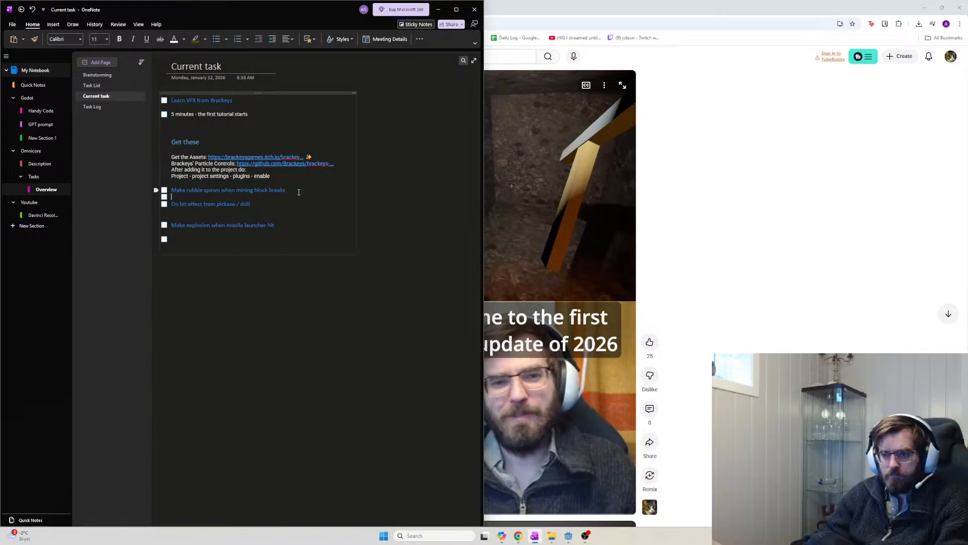
pyautogui.press('Return')
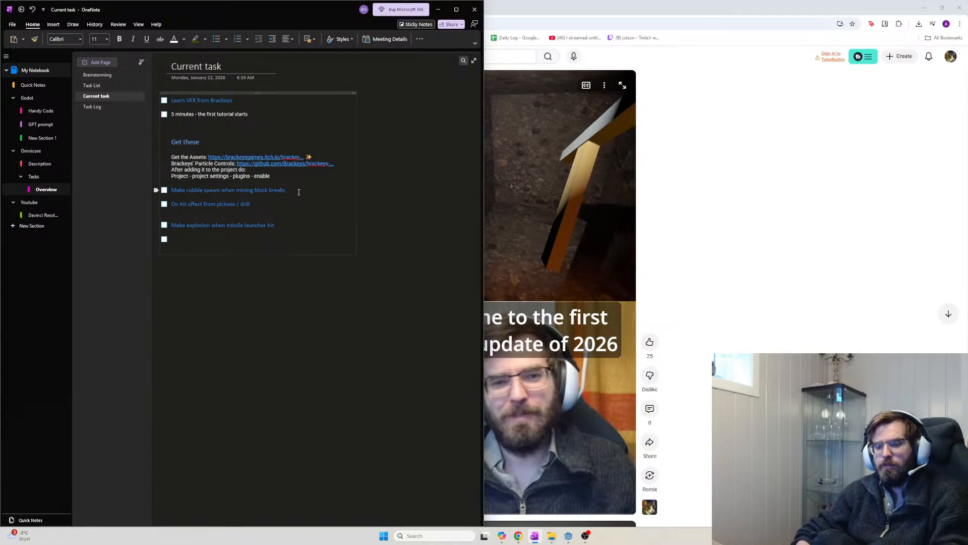
pyautogui.press('Up')
pyautogui.press('Return')
pyautogui.hotkey('ctrl', 'alt', '2')
pyautogui.write('Mining')
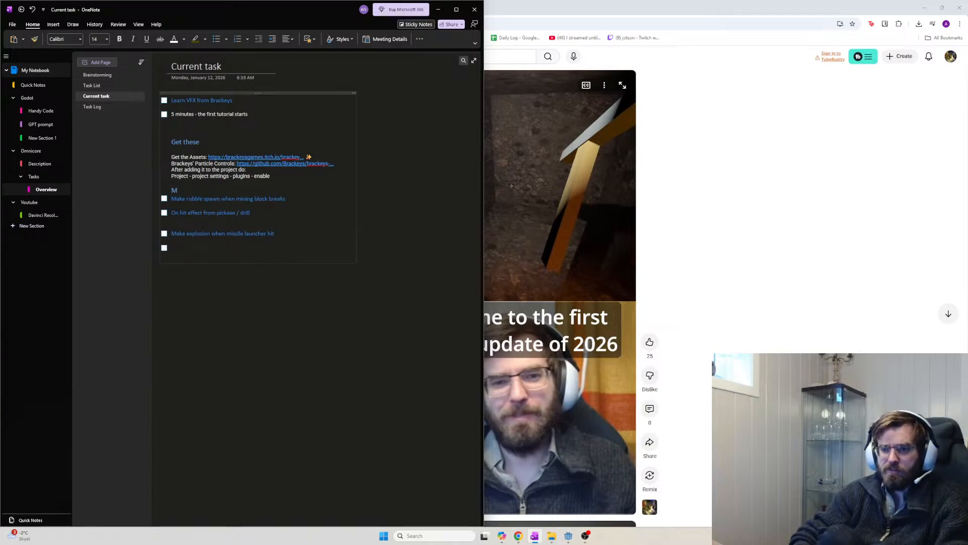
# Add a 'Weapons' heading above the missile-explosion task
pyautogui.click(302, 227)
pyautogui.hotkey('ctrl', 'alt', '2')
pyautogui.write('Weapons')
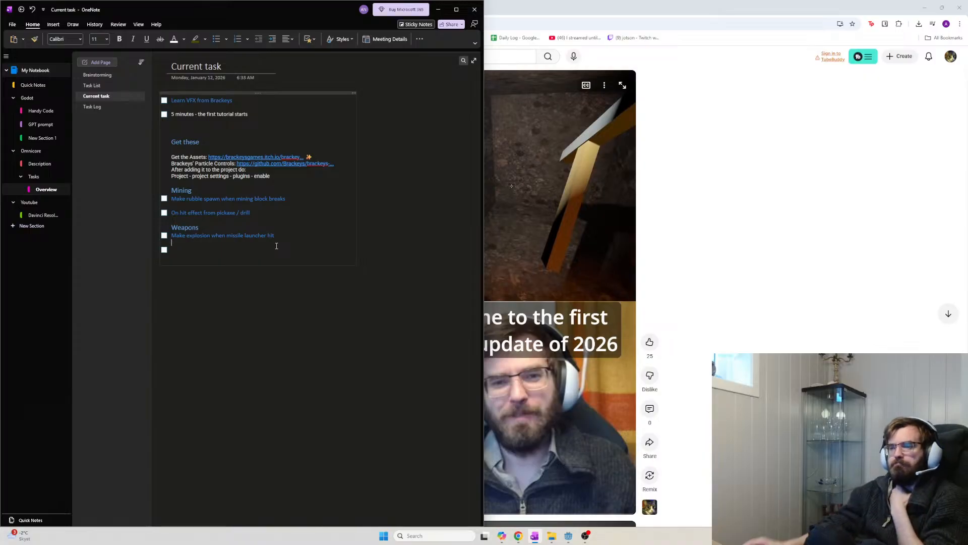
pyautogui.click(233, 244)
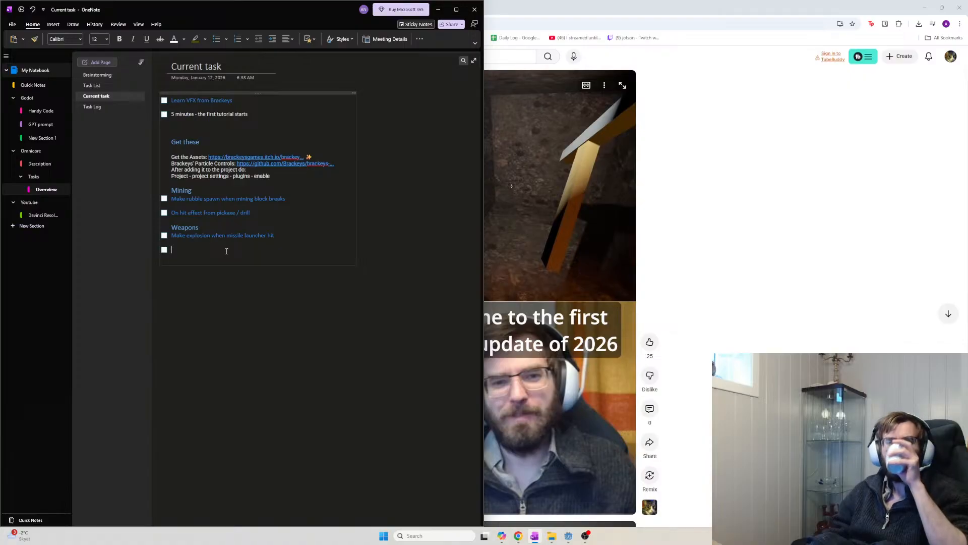
# Add an italic 'Spawn rubble' to-do line under the rubble task
pyautogui.click(298, 202)
pyautogui.press('Return')
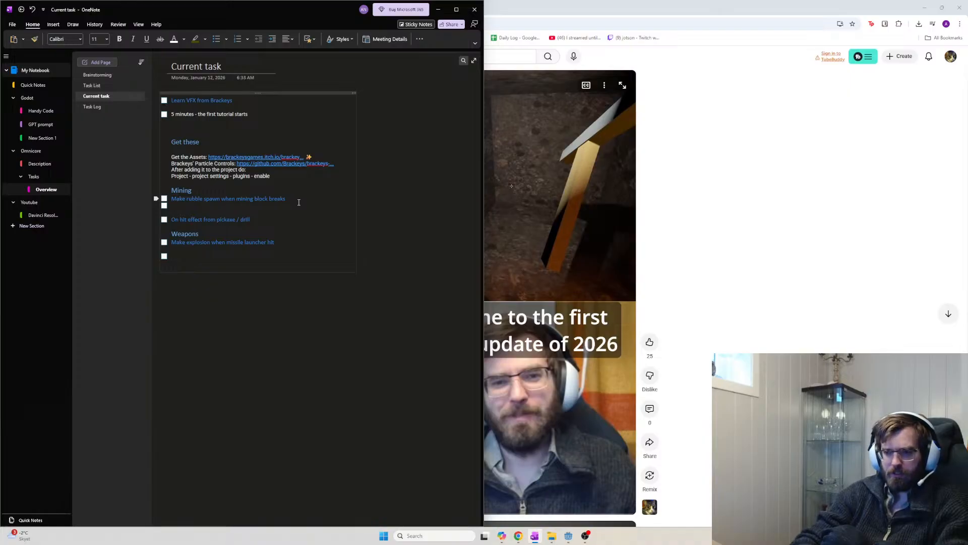
pyautogui.hotkey('ctrl', 'shift', '.')
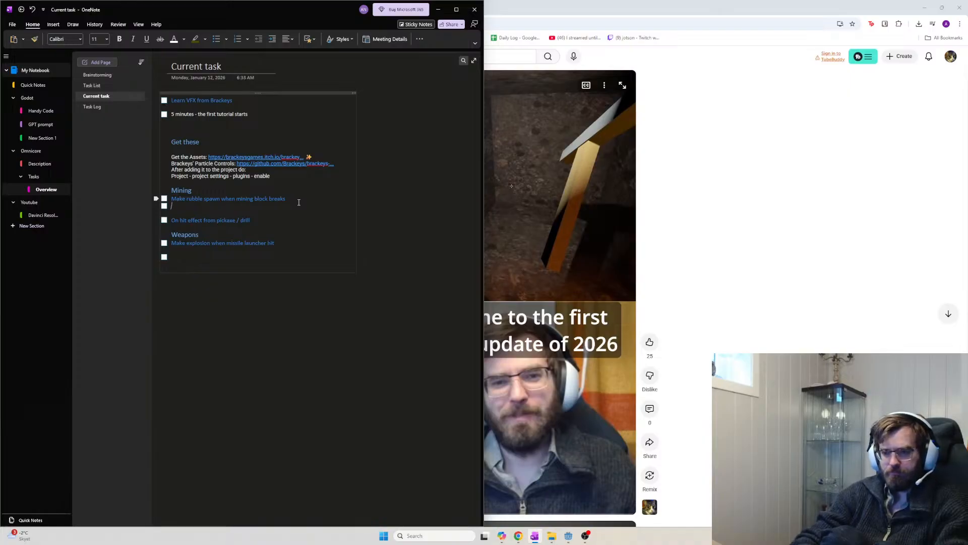
pyautogui.hotkey('ctrl', 'i')
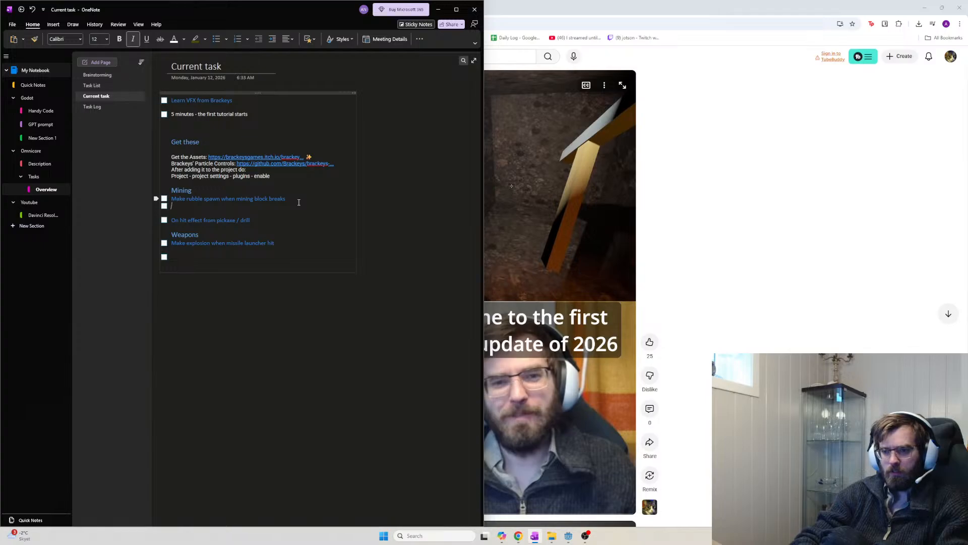
pyautogui.write('When blo')
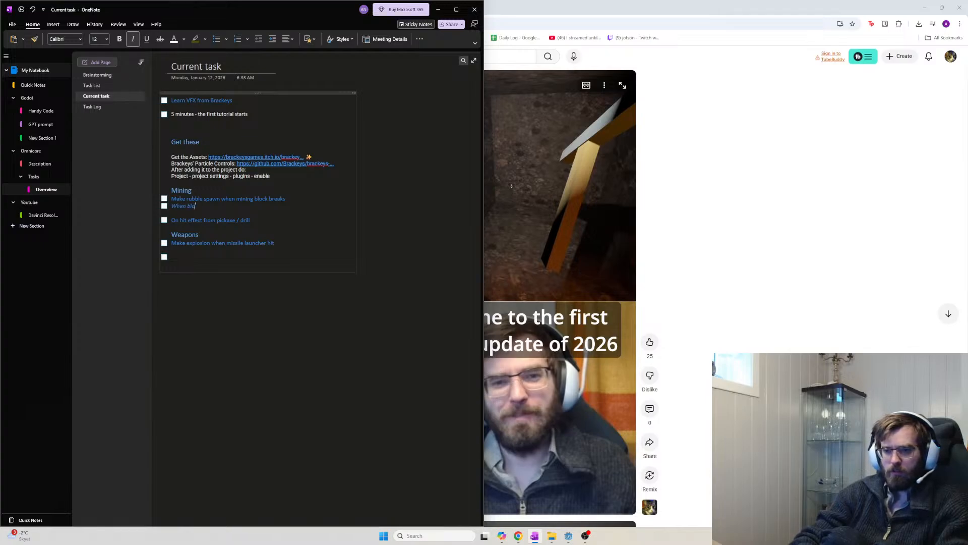
pyautogui.write('ck breaks')
pyautogui.press('BackSpace')
pyautogui.press('BackSpace')
pyautogui.press('BackSpace')
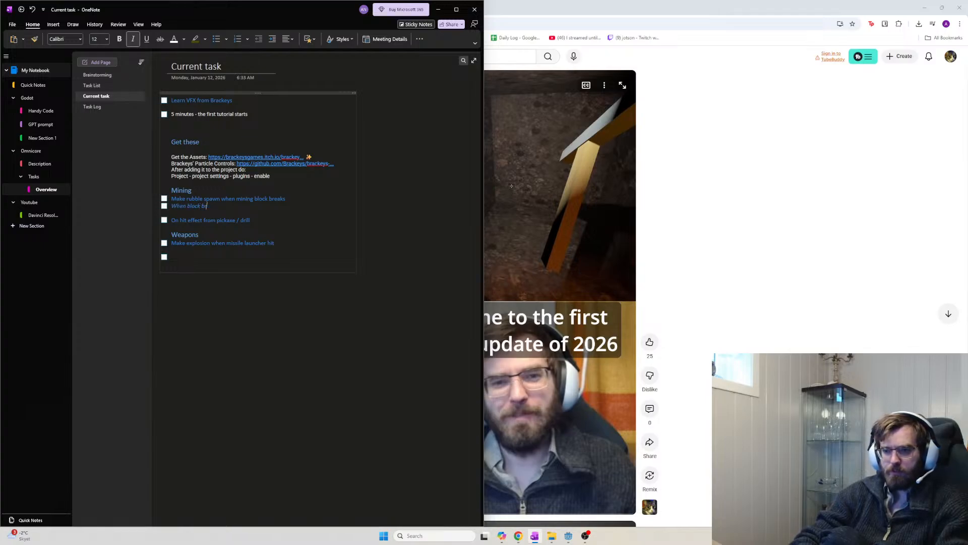
pyautogui.write('eaks')
pyautogui.press('BackSpace')
pyautogui.press('BackSpace')
pyautogui.press('BackSpace')
pyautogui.press('BackSpace')
pyautogui.press('BackSpace')
pyautogui.press('BackSpace')
pyautogui.press('BackSpace')
pyautogui.press('BackSpace')
pyautogui.press('BackSpace')
pyautogui.press('BackSpace')
pyautogui.press('BackSpace')
pyautogui.press('BackSpace')
pyautogui.press('BackSpace')
pyautogui.press('BackSpace')
pyautogui.press('BackSpace')
pyautogui.press('BackSpace')
pyautogui.press('BackSpace')
pyautogui.write('Spawn')
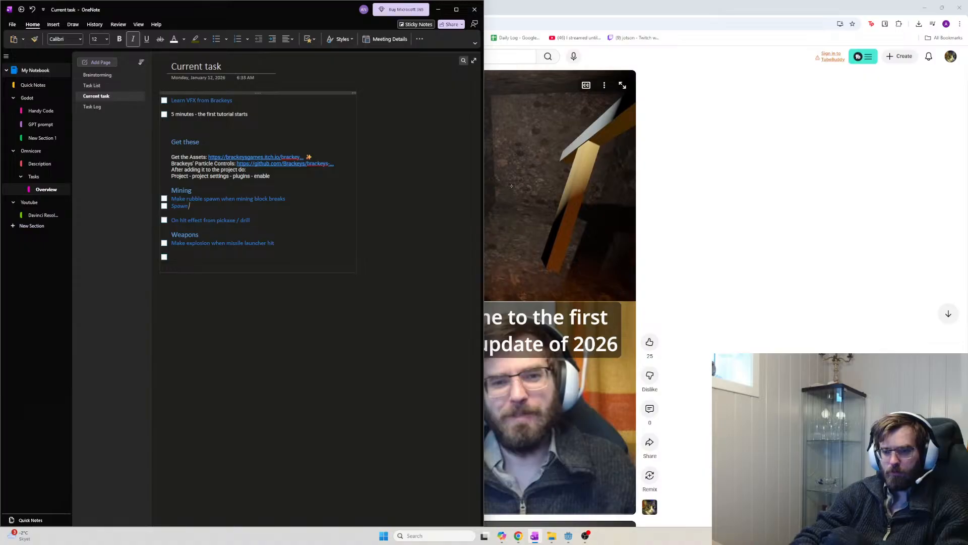
pyautogui.write(' rubbl')
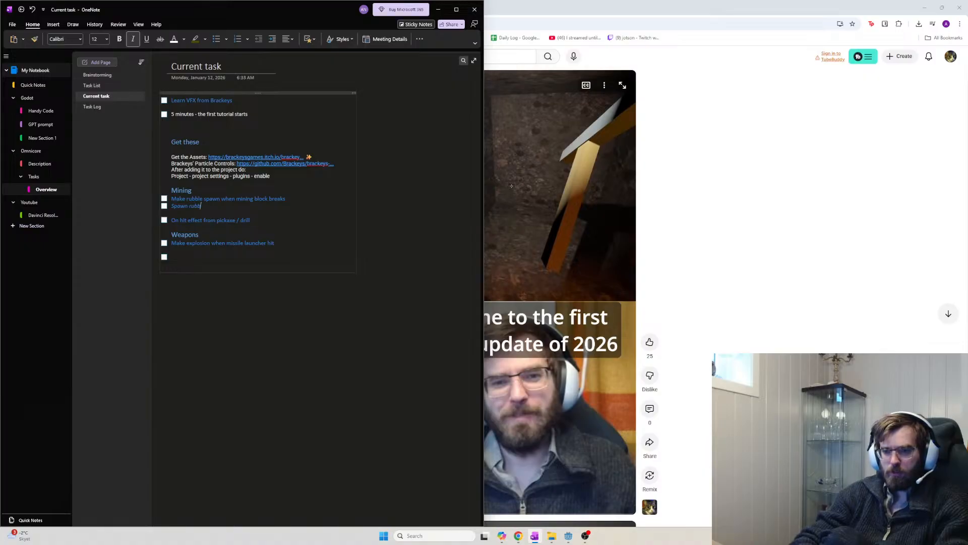
pyautogui.write('e - some velocity')
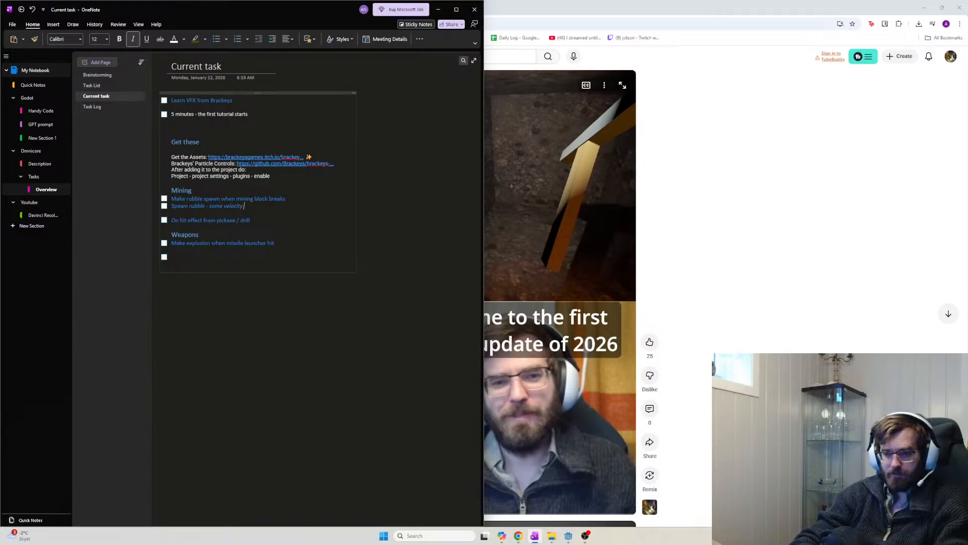
pyautogui.press('BackSpace')
pyautogui.press('BackSpace')
pyautogui.press('BackSpace')
pyautogui.press('BackSpace')
pyautogui.press('BackSpace')
pyautogui.press('BackSpace')
pyautogui.press('BackSpace')
pyautogui.press('BackSpace')
pyautogui.press('BackSpace')
pyautogui.press('BackSpace')
pyautogui.press('BackSpace')
pyautogui.press('BackSpace')
pyautogui.press('BackSpace')
pyautogui.press('BackSpace')
pyautogui.press('BackSpace')
pyautogui.press('BackSpace')
# Add Spawn rubble sub-items for velocity, spawning within the block mesh, and a GPU collider
pyautogui.press('Return')
pyautogui.press('Tab')
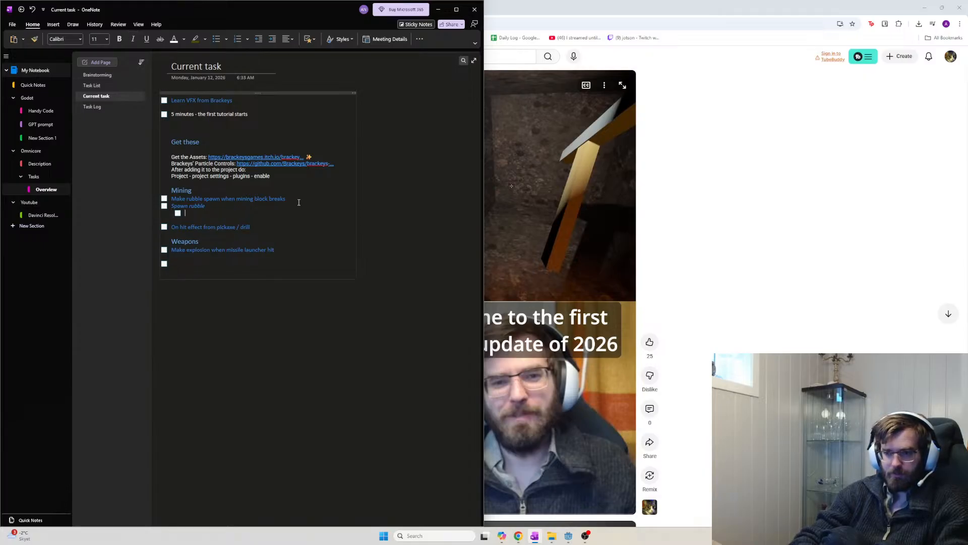
pyautogui.write('Some ve')
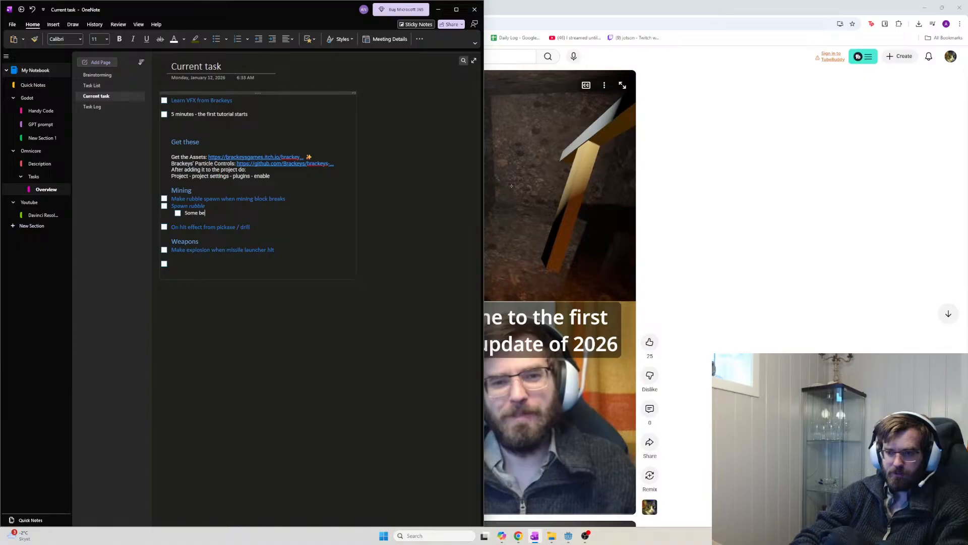
pyautogui.write('locity')
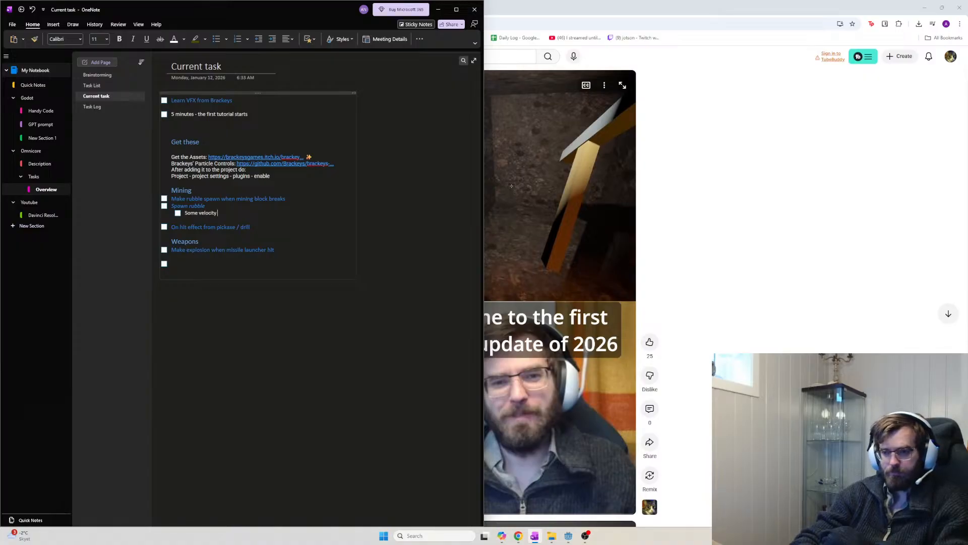
pyautogui.write(' any directions')
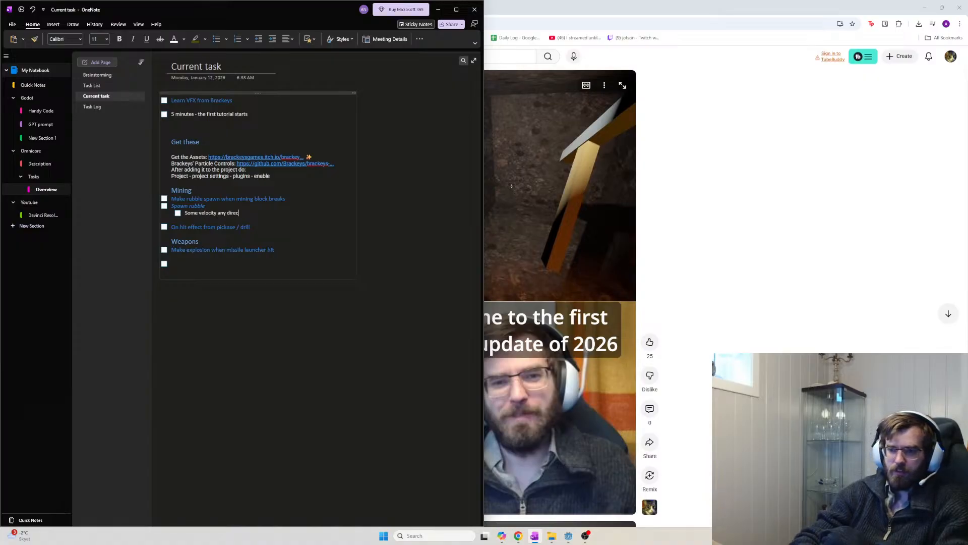
pyautogui.press('Return')
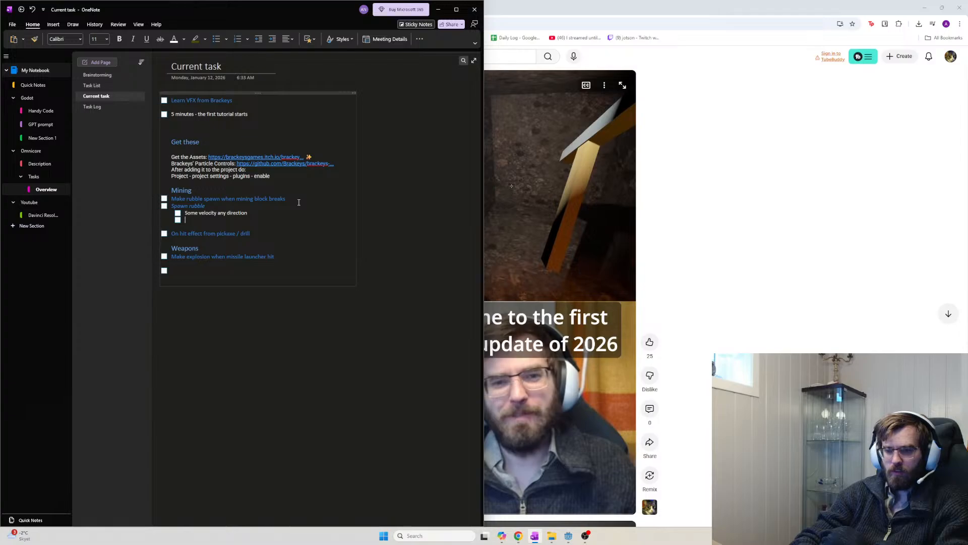
pyautogui.write('Spawn withing')
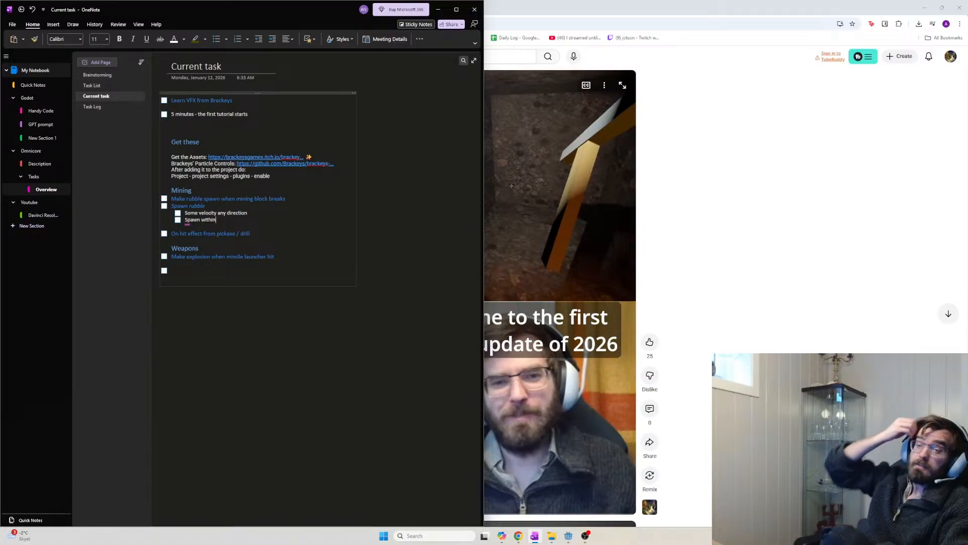
pyautogui.press('BackSpace')
pyautogui.press('BackSpace')
pyautogui.press('BackSpace')
pyautogui.press('BackSpace')
pyautogui.press('BackSpace')
pyautogui.press('BackSpace')
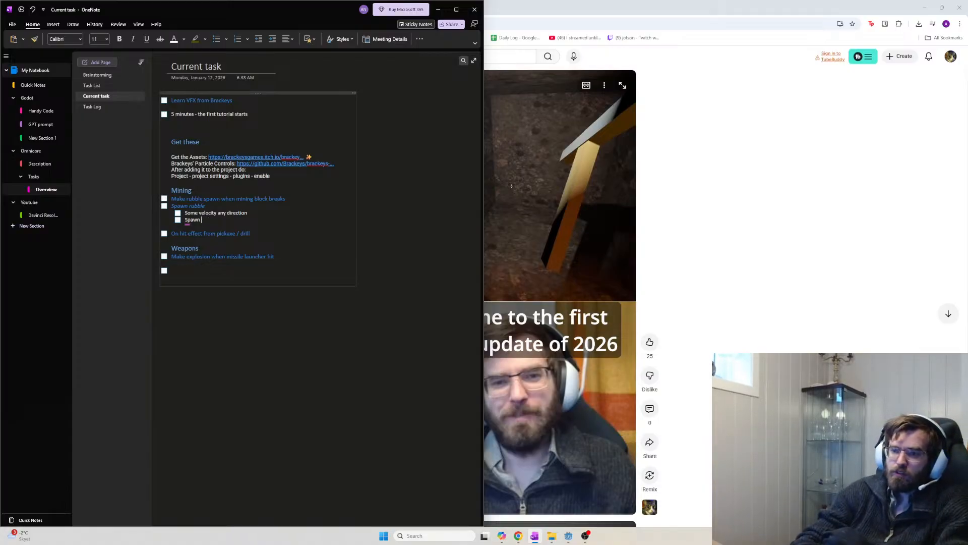
pyautogui.write('from anywhere within the')
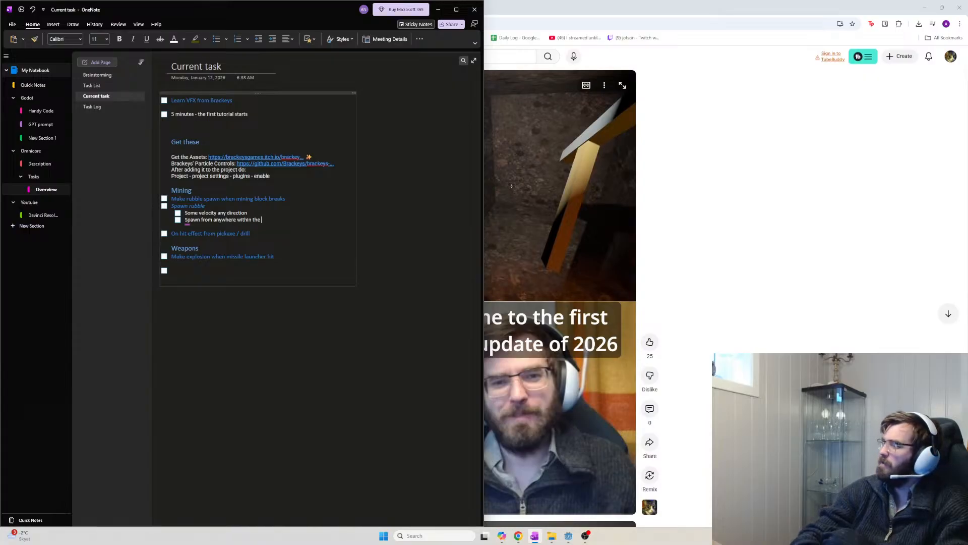
pyautogui.write(' mining block ra')
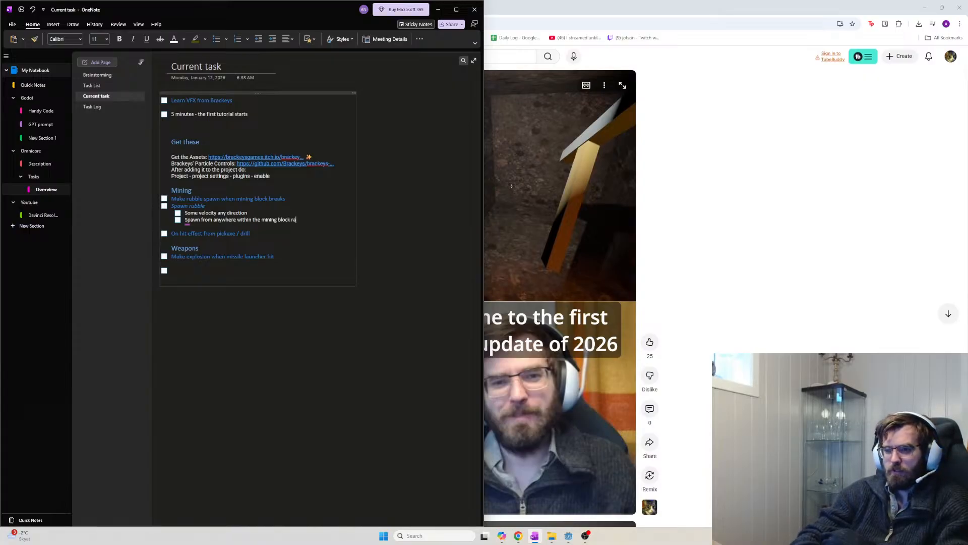
pyautogui.press('BackSpace')
pyautogui.press('BackSpace')
pyautogui.write('mesh')
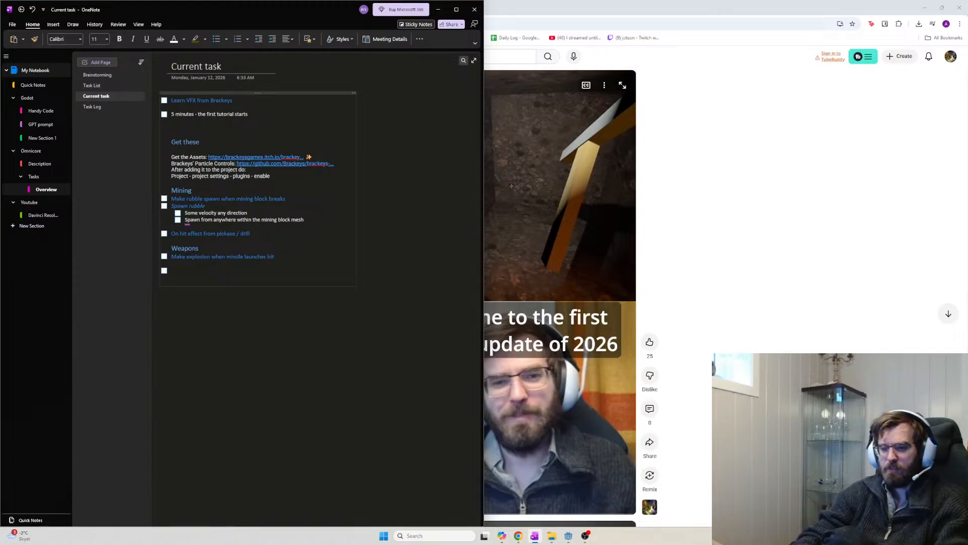
pyautogui.press('Return')
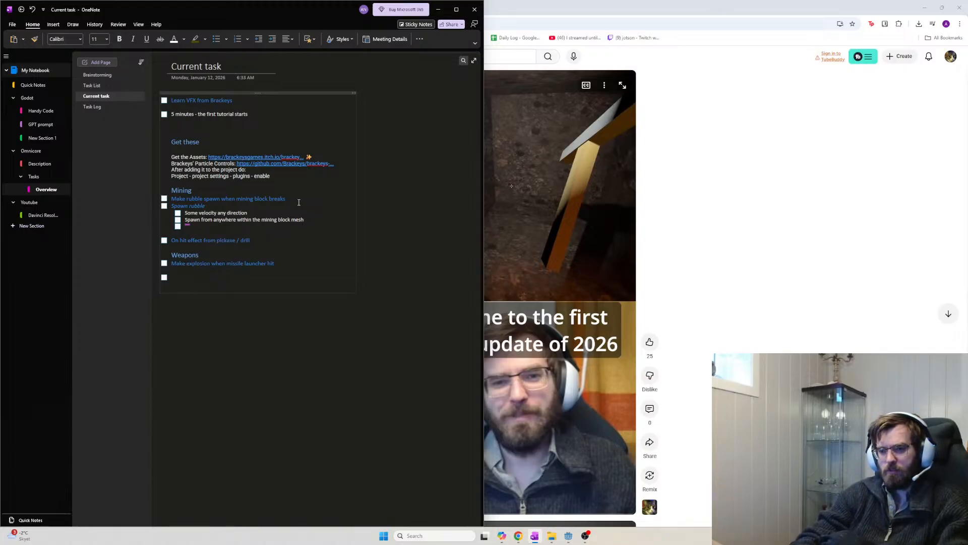
pyautogui.write('Make a')
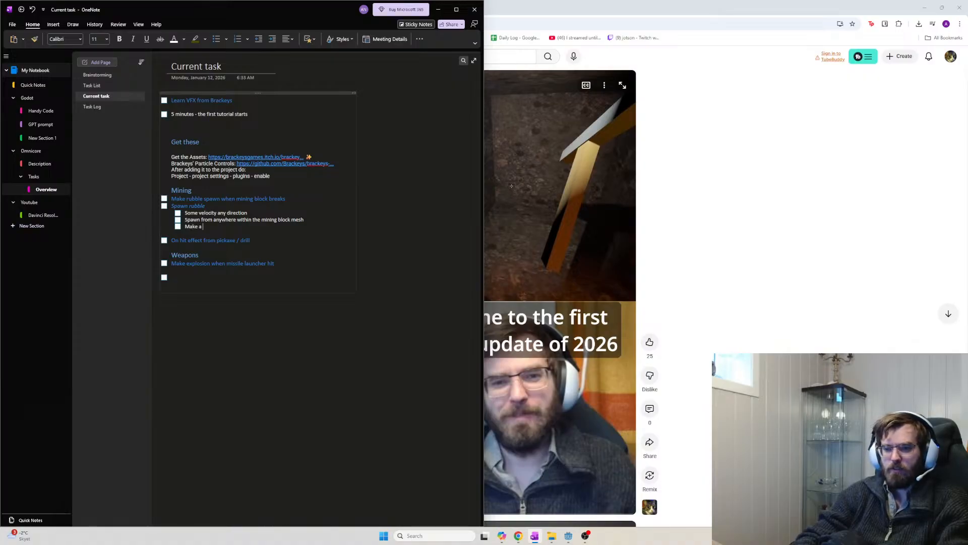
pyautogui.press('BackSpace')
pyautogui.press('BackSpace')
pyautogui.write('sure ')
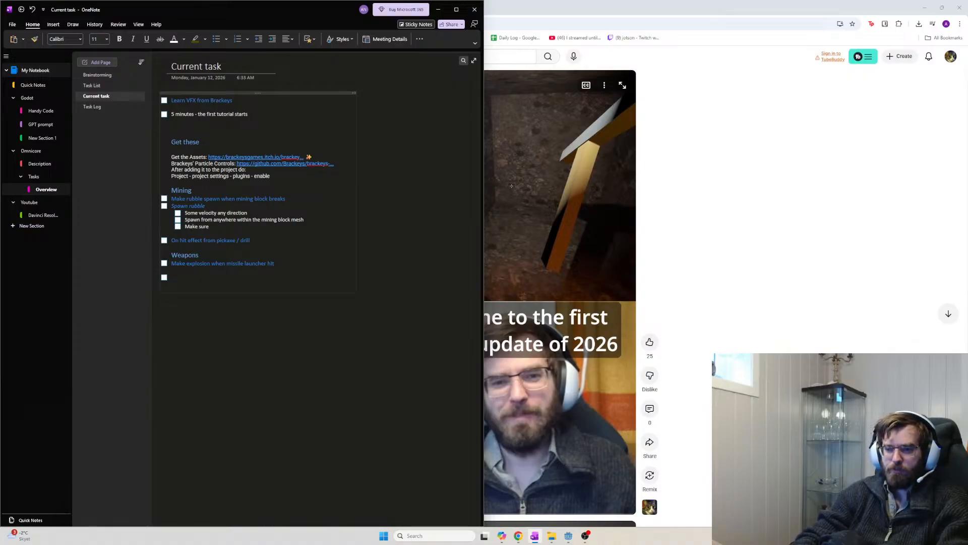
pyautogui.write('mining blocks have a ')
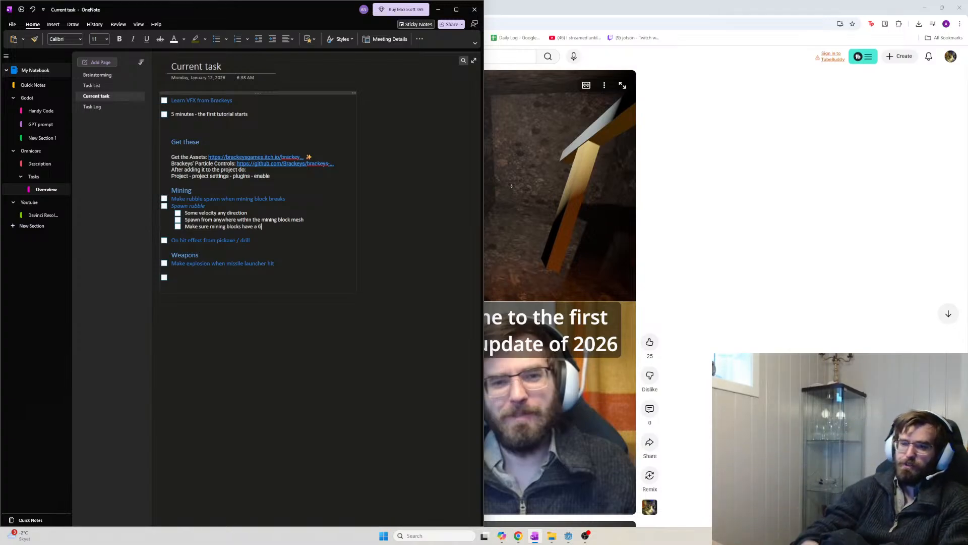
pyautogui.write('GPUcollider')
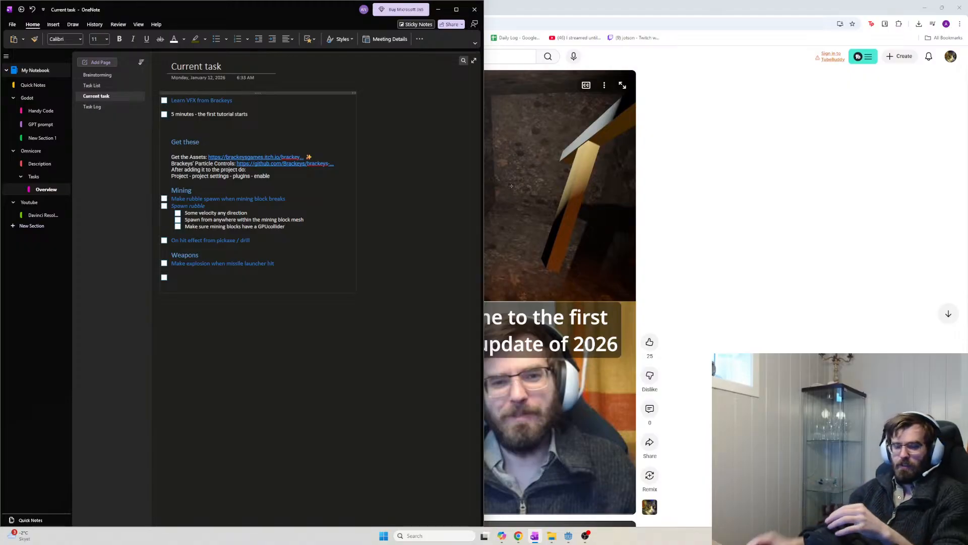
# Correct the word to 'GPUcollider' and finish the note with 'to simulate physics'
pyautogui.doubleClick(272, 225)
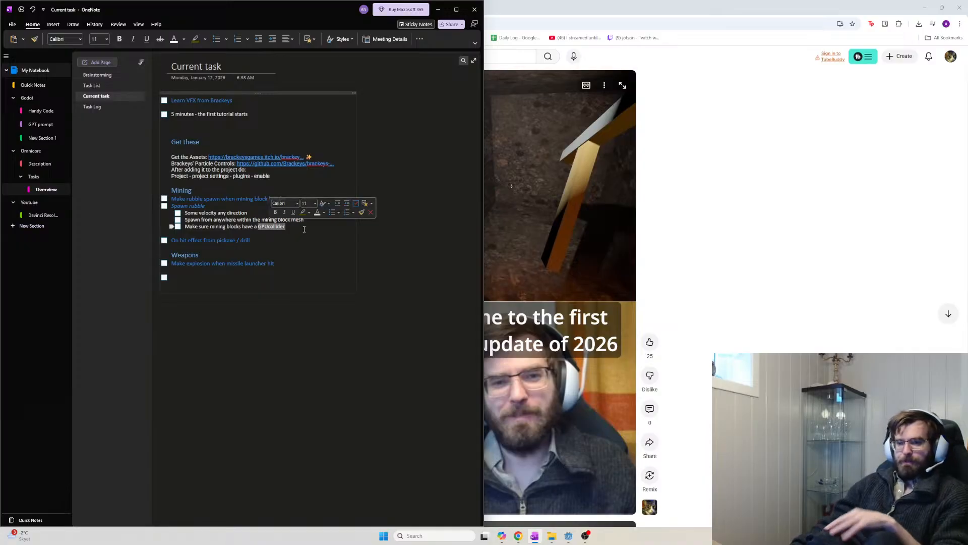
pyautogui.write('GPUcollider')
pyautogui.doubleClick(279, 225)
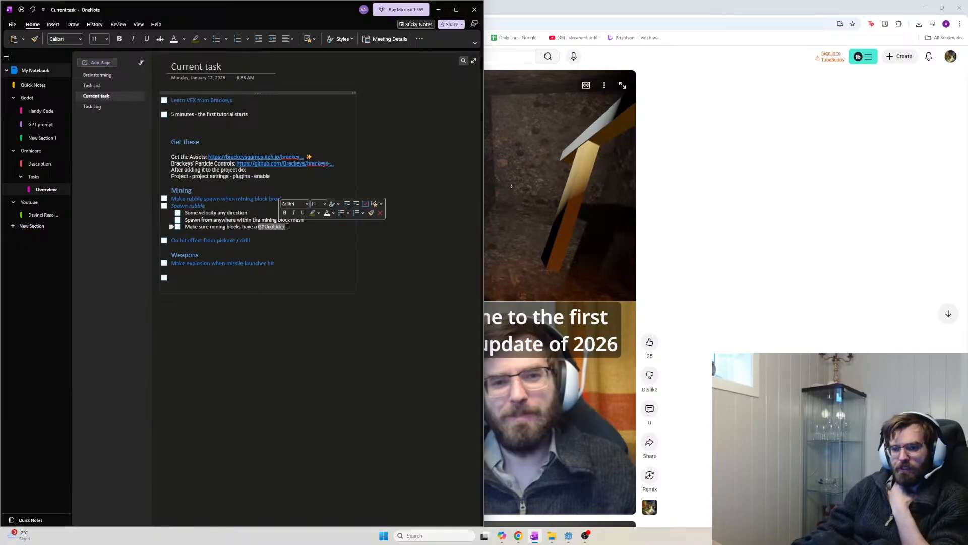
pyautogui.click(287, 226)
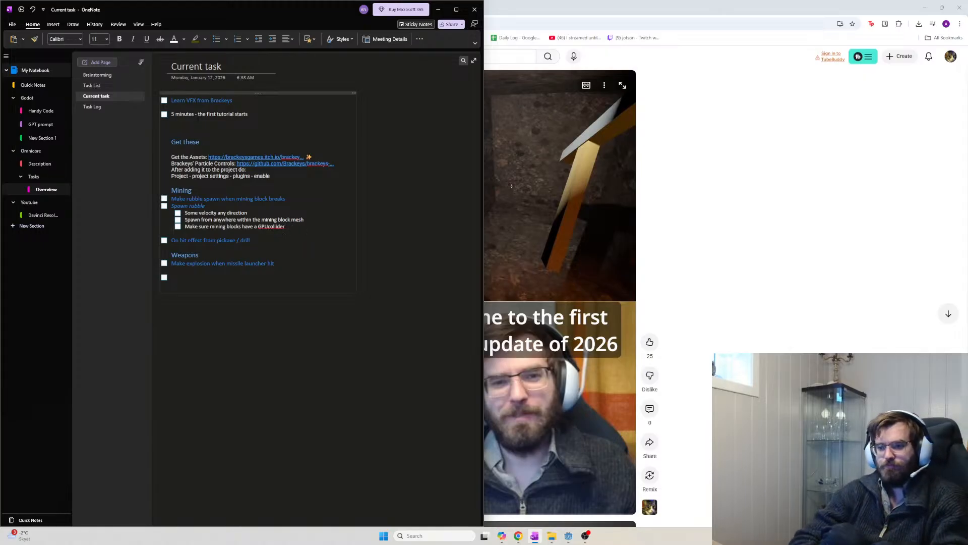
pyautogui.write('s')
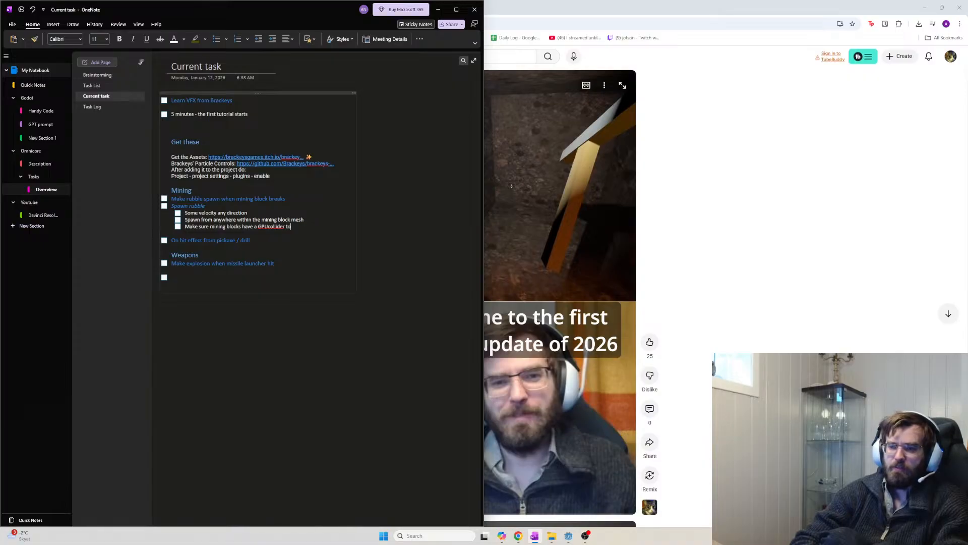
pyautogui.write(' simulate')
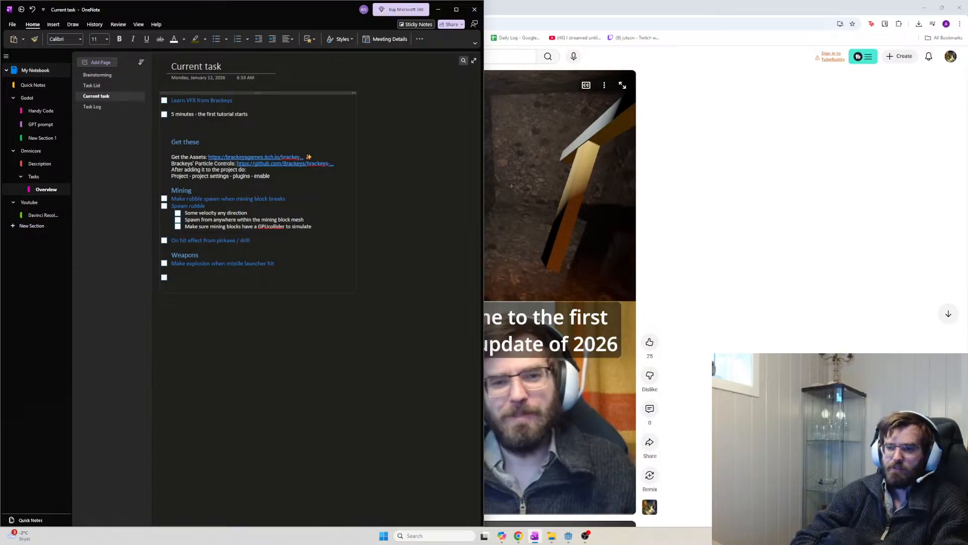
pyautogui.write(' physics')
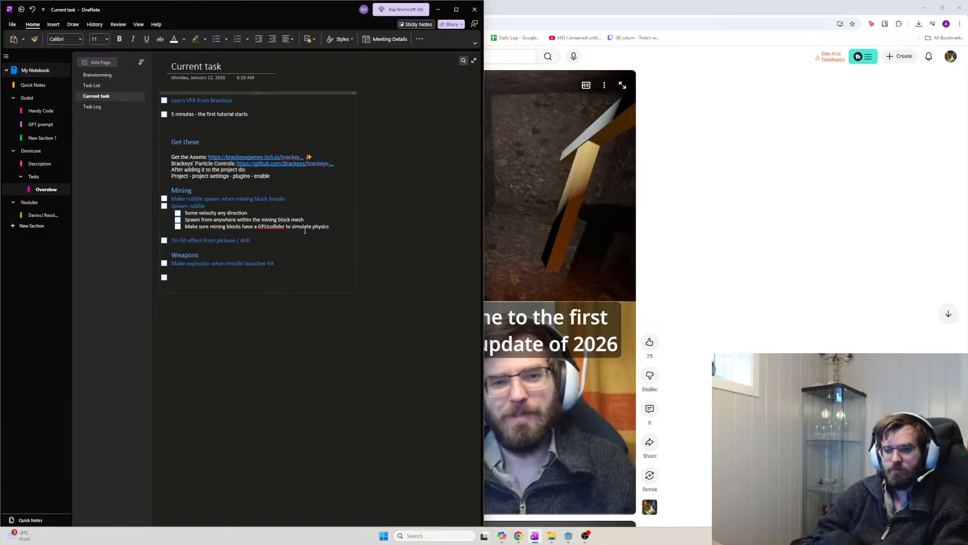
# Insert a blank sub-item line next to the velocity note
pyautogui.press('Up')
pyautogui.press('Up')
pyautogui.press('Up')
pyautogui.press('Down')
pyautogui.press('Up')
pyautogui.press('Down')
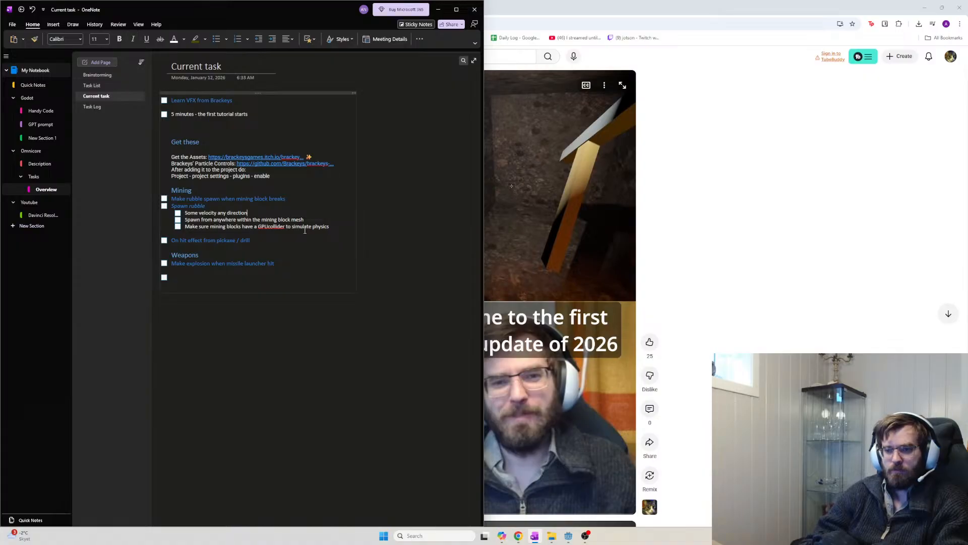
pyautogui.press('Return')
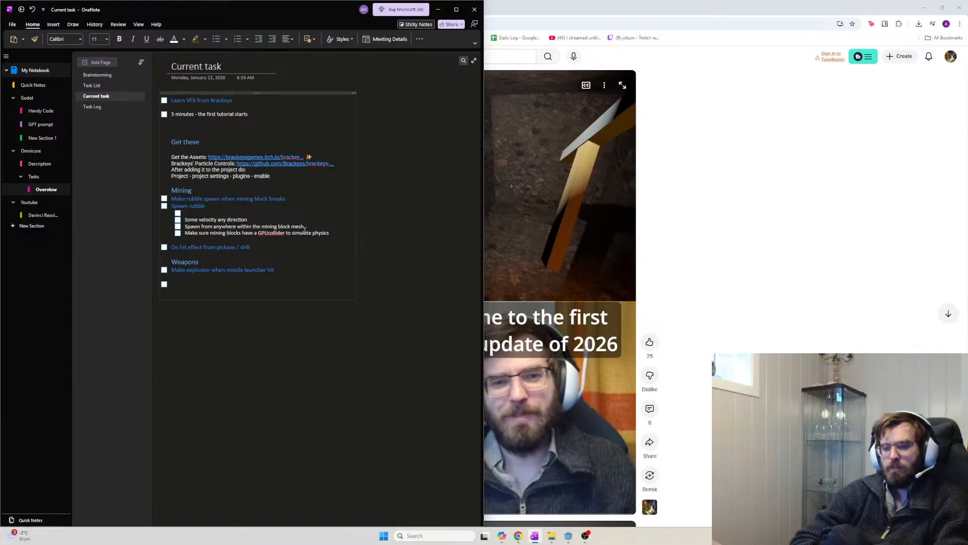
# Add a 'Mesh' sub-item with indented 'Albedo' and 'Mesh type' entries, then return to Chrome
pyautogui.write('Mesh')
pyautogui.press('Return')
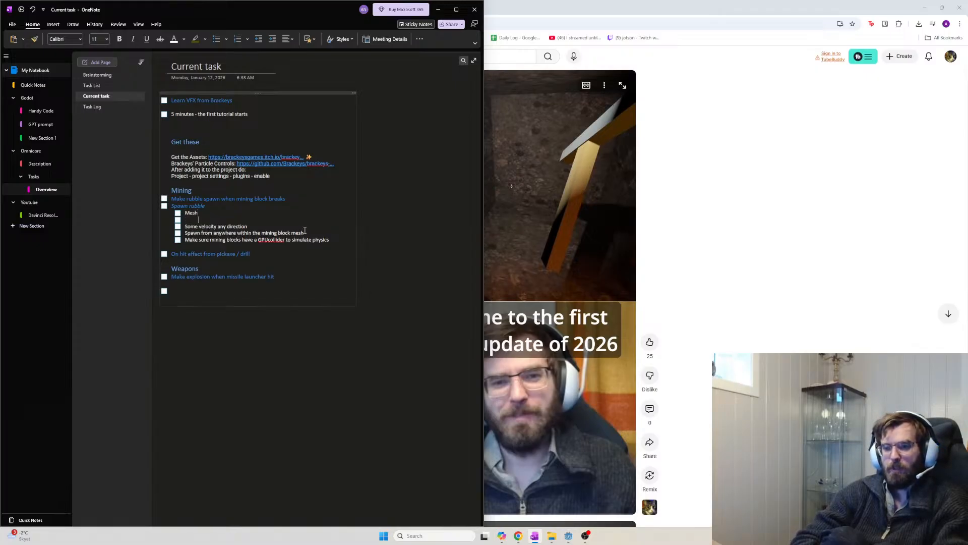
pyautogui.press('Tab')
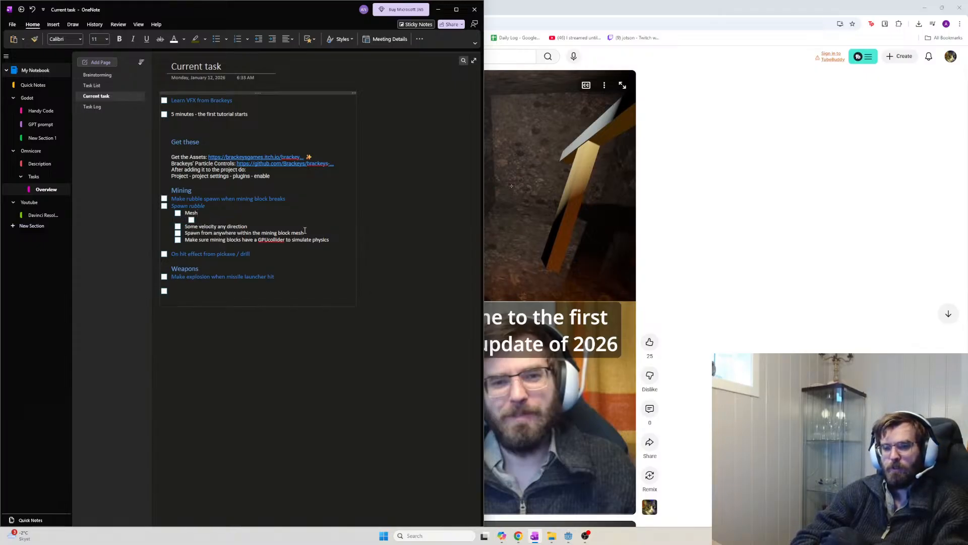
pyautogui.write('Albedo')
pyautogui.press('Return')
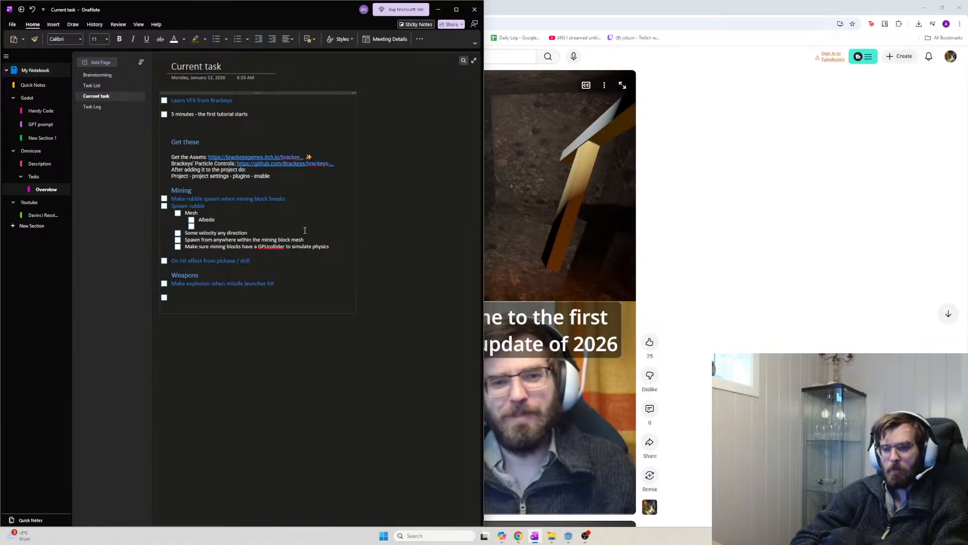
pyautogui.write('Mesh type...')
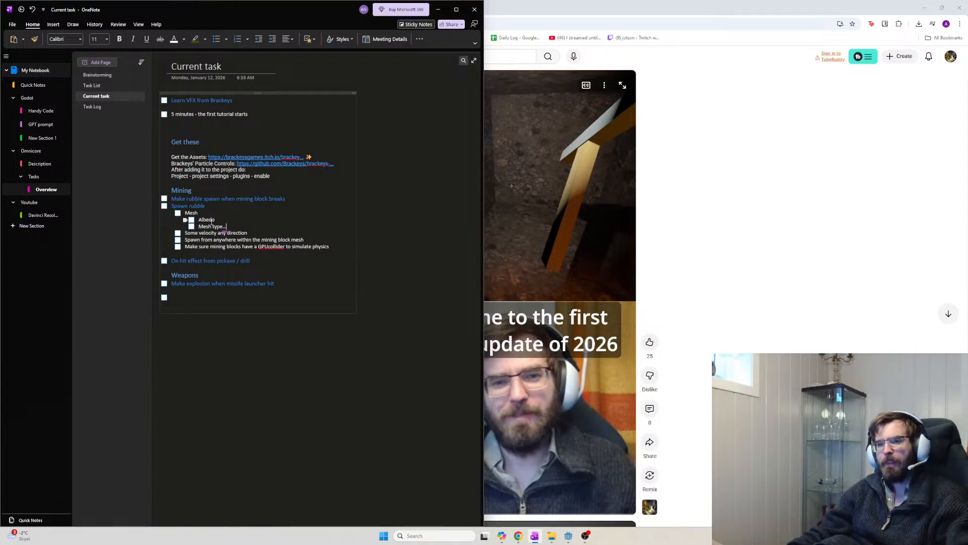
pyautogui.hotkey('alt', 'Tab')
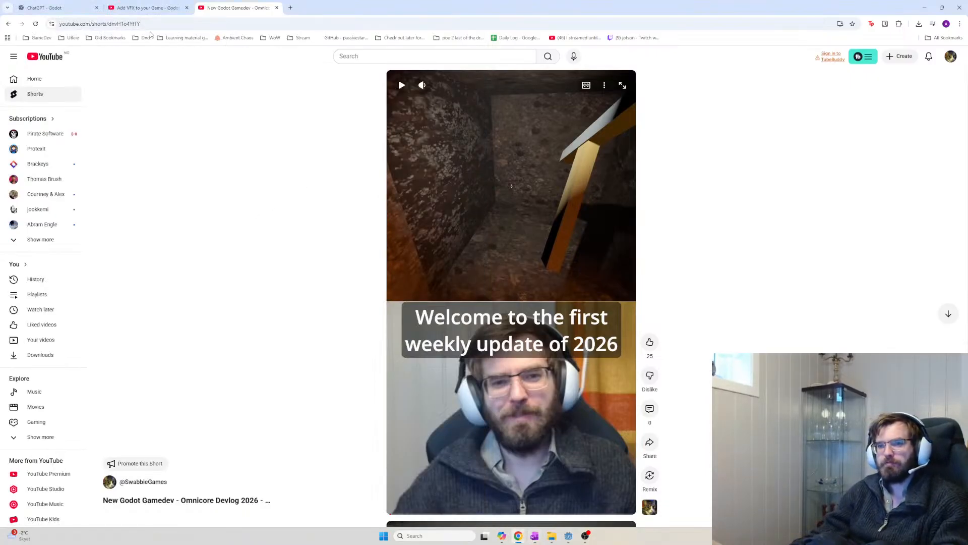
pyautogui.hotkey('alt', 'Tab')
pyautogui.hotkey('alt', 'Tab')
# Show the Add VFX tutorial in theater mode and skim its early sections to about 4:41
pyautogui.click(147, 8)
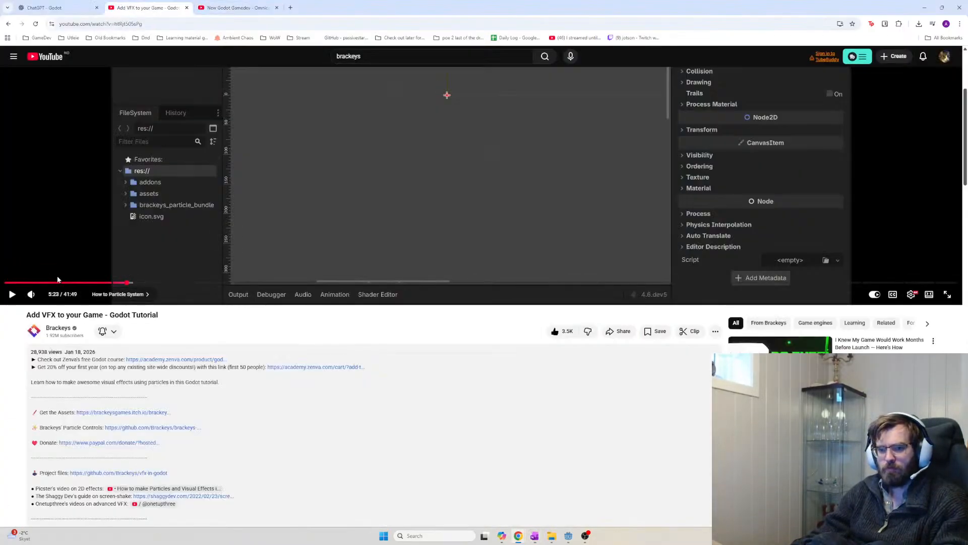
pyautogui.click(58, 280)
pyautogui.press('t')
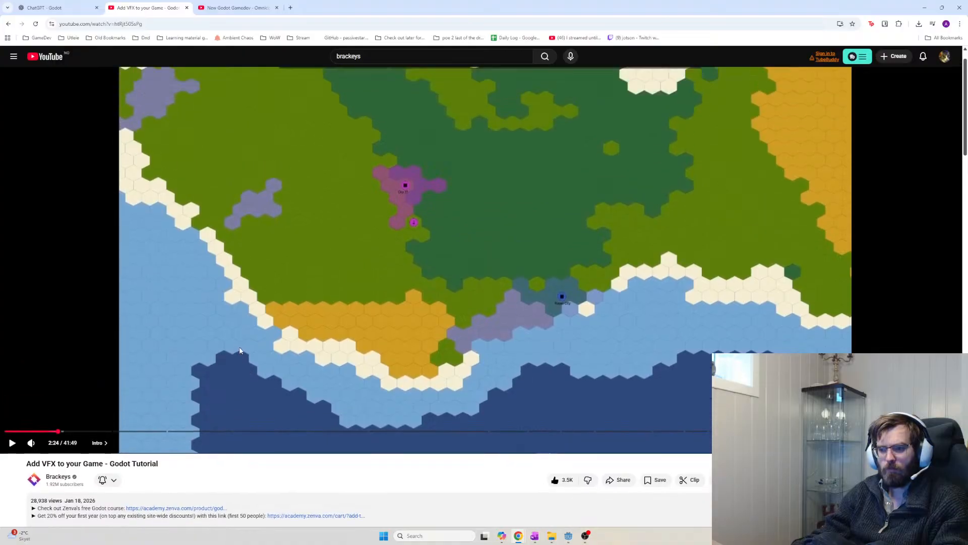
pyautogui.click(22, 460)
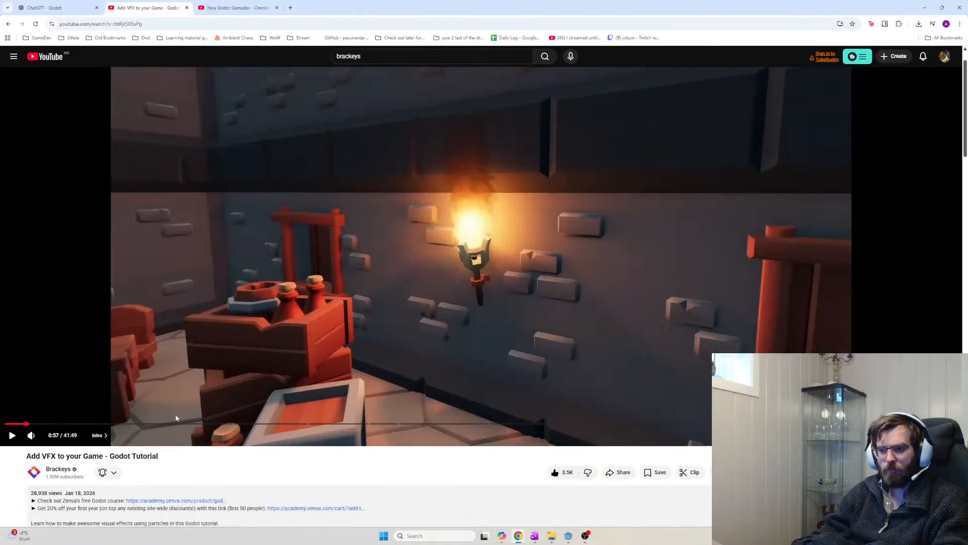
pyautogui.click(42, 463)
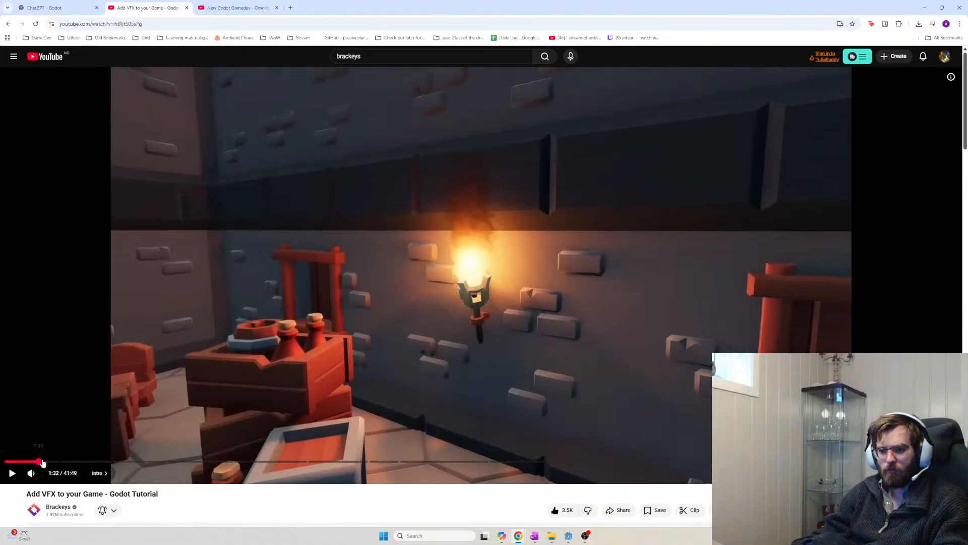
pyautogui.click(64, 462)
pyautogui.click(75, 462)
pyautogui.click(84, 462)
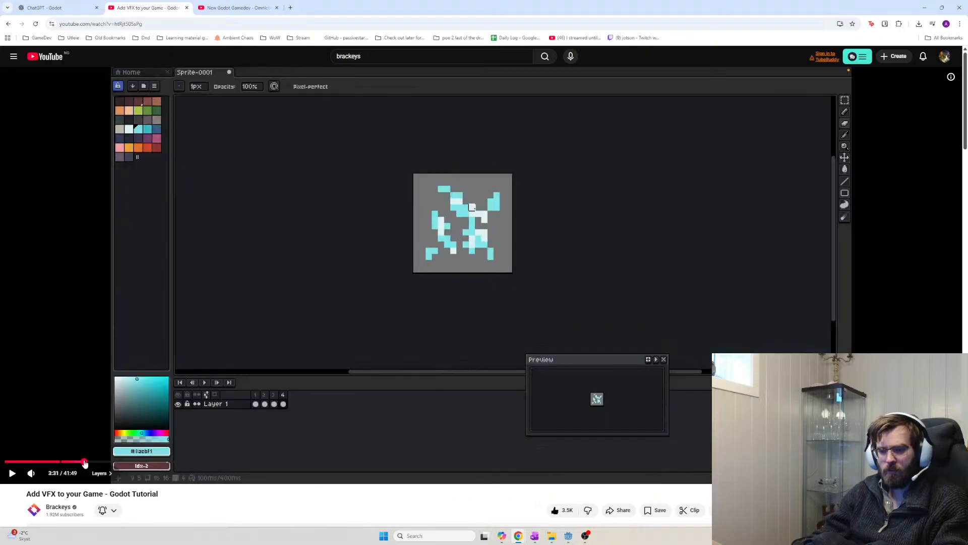
pyautogui.click(94, 462)
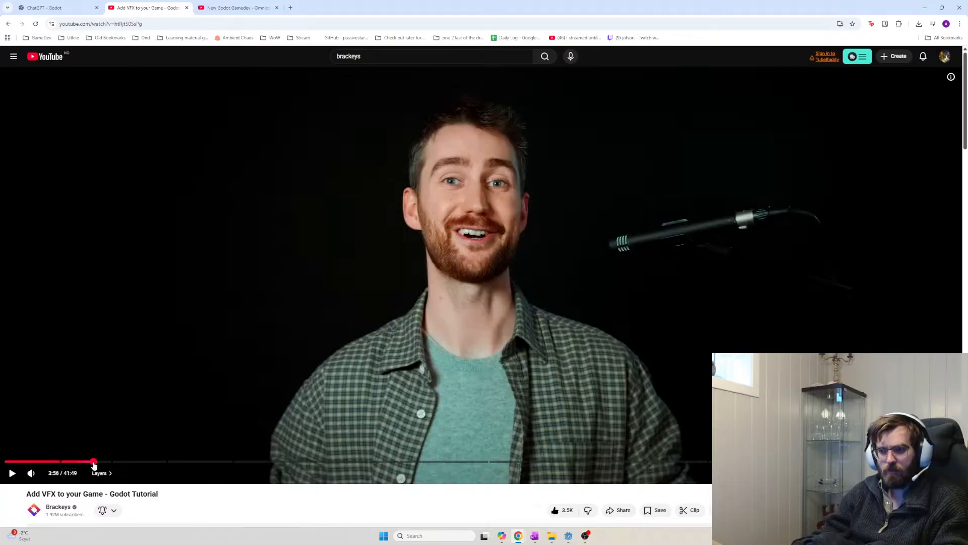
pyautogui.moveTo(92, 463); pyautogui.dragTo(114, 463)
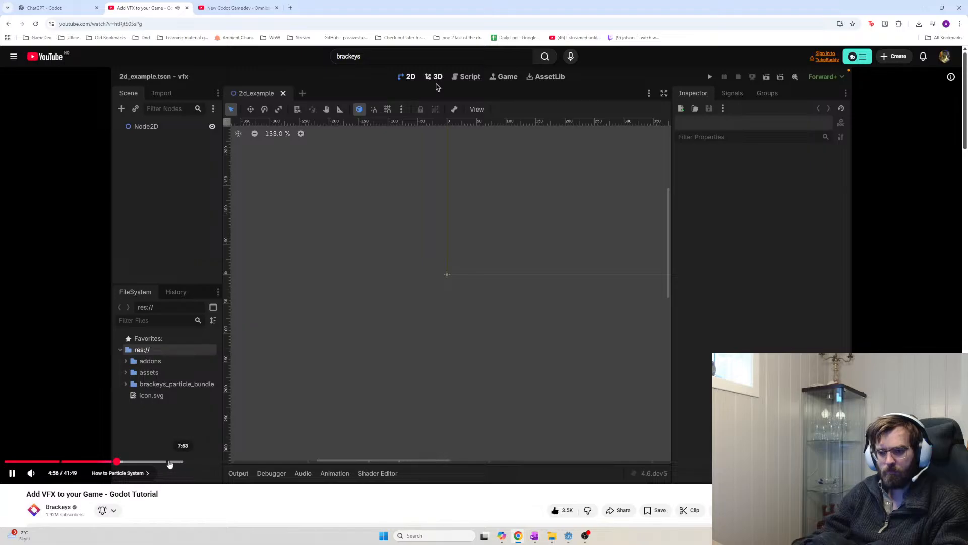
# Seek the tutorial to the 3D explosion setup at 10:28, pause it, and return to Godot
pyautogui.click(168, 462)
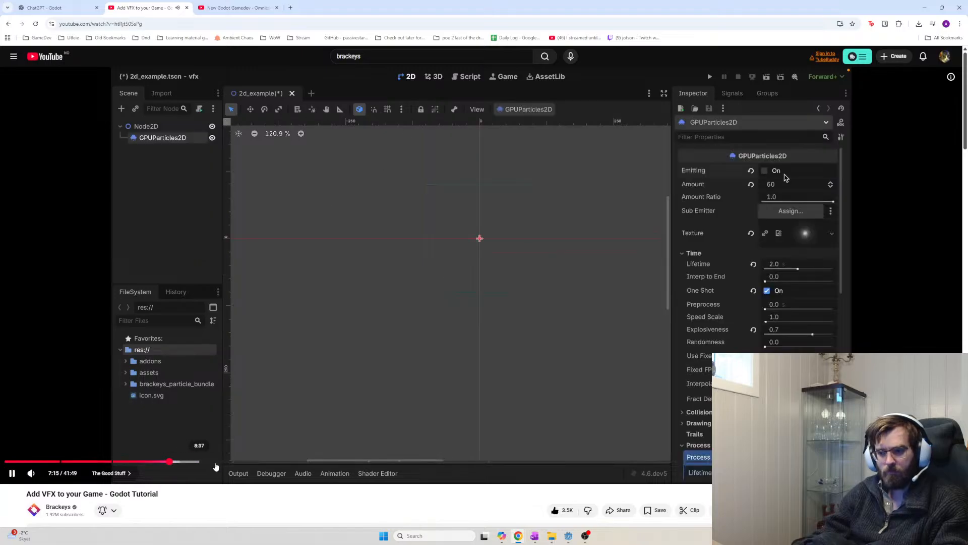
pyautogui.click(233, 462)
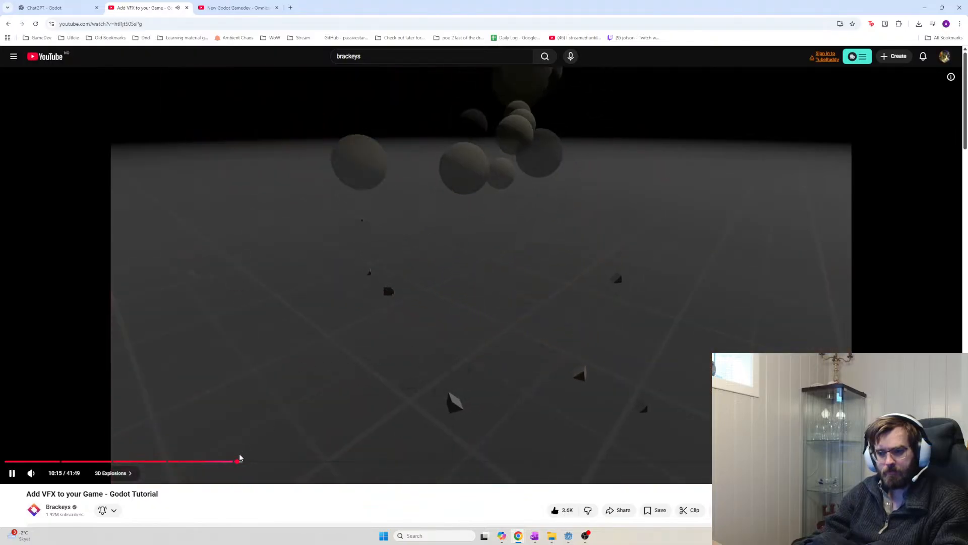
pyautogui.click(242, 461)
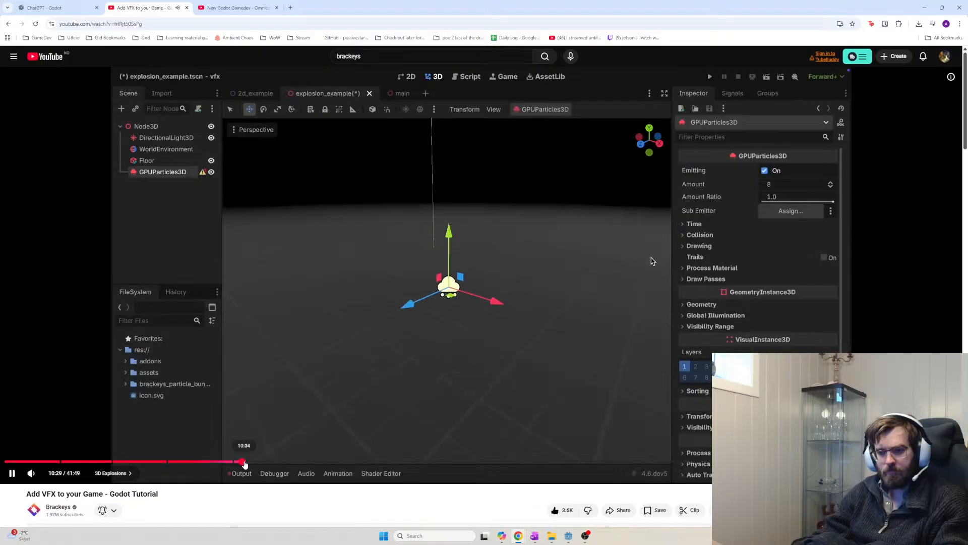
pyautogui.click(143, 239)
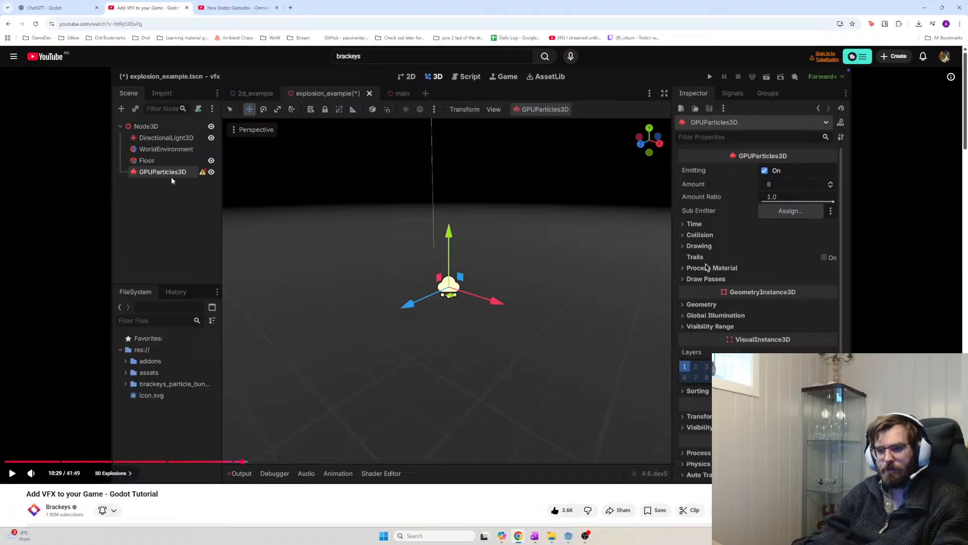
pyautogui.hotkey('alt', 'Tab')
pyautogui.hotkey('alt', 'Tab')
pyautogui.hotkey('alt', 'Tab')
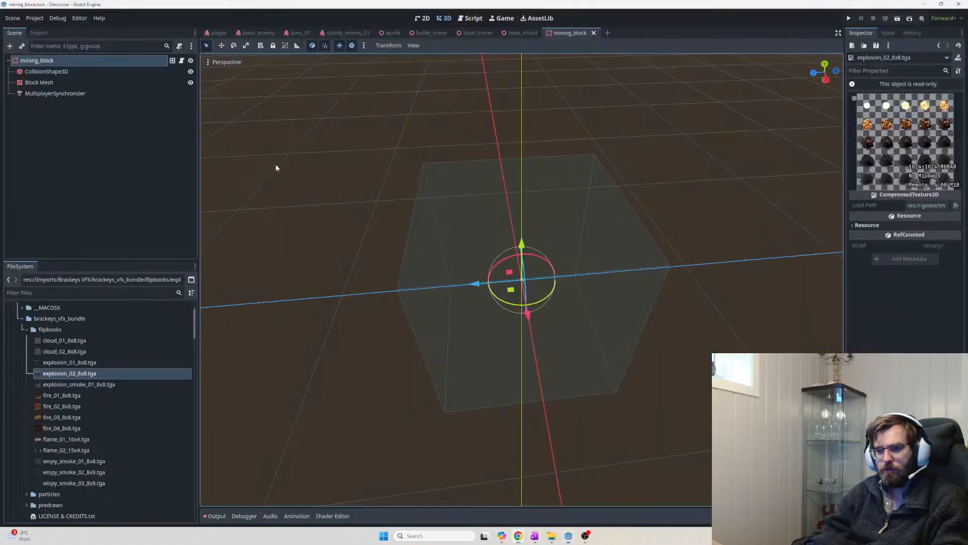
# Add a GPUParticles3D child to mining_block and enable One Shot under Time
pyautogui.click(59, 107)
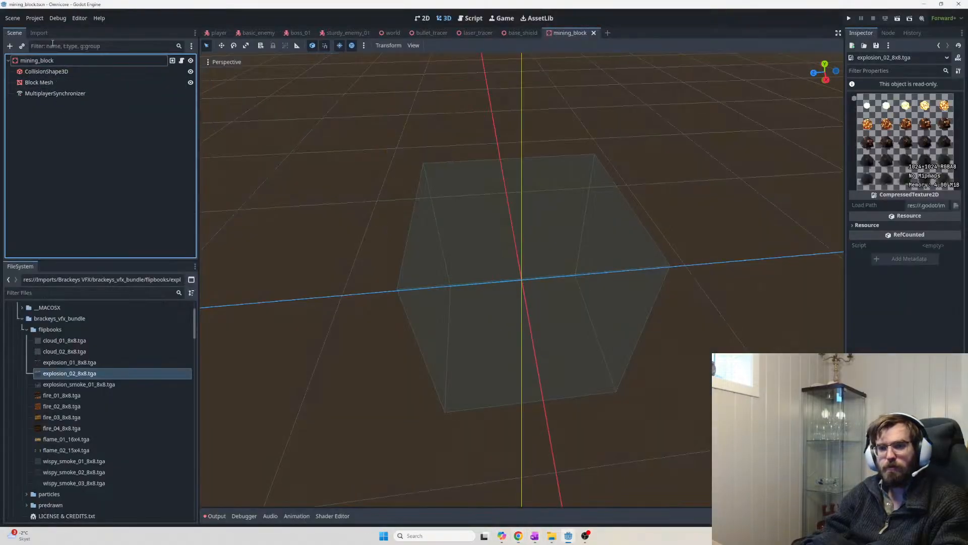
pyautogui.click(57, 60)
pyautogui.hotkey('ctrl', 'a')
pyautogui.press('Return')
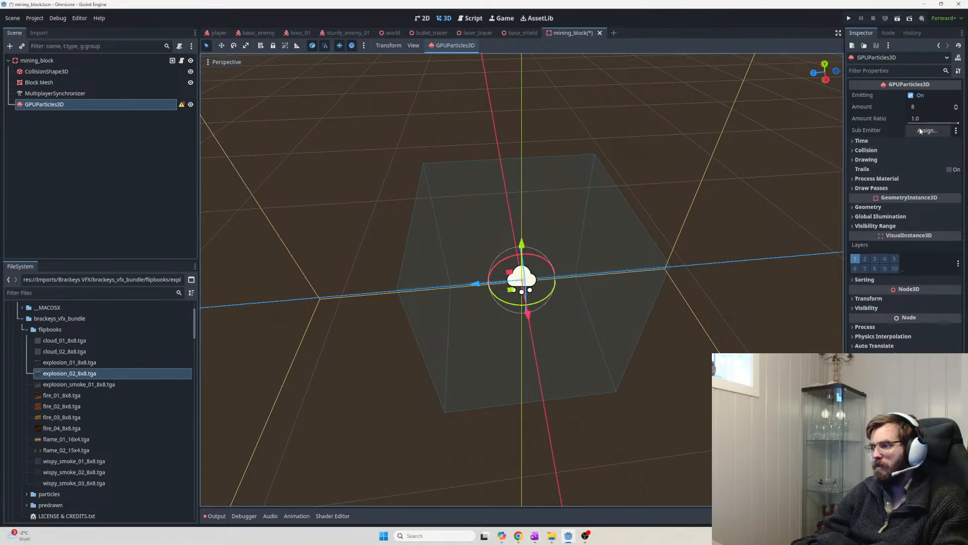
pyautogui.moveTo(804, 208); pyautogui.dragTo(804, 186, button='middle')
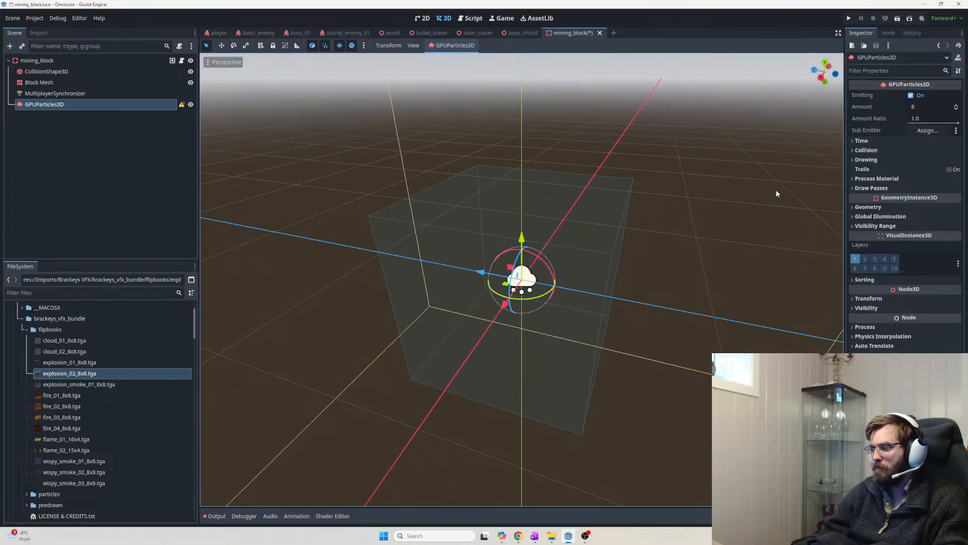
pyautogui.click(872, 142)
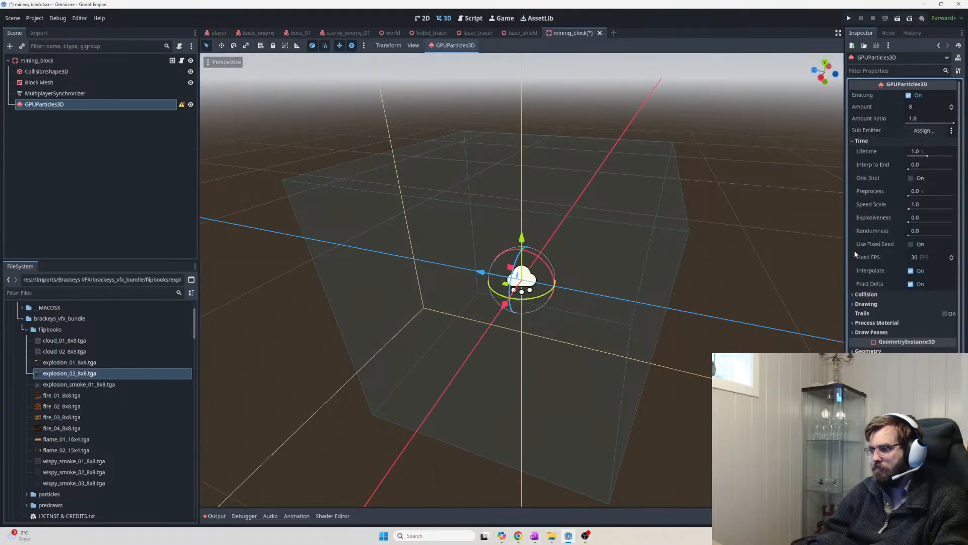
pyautogui.click(911, 178)
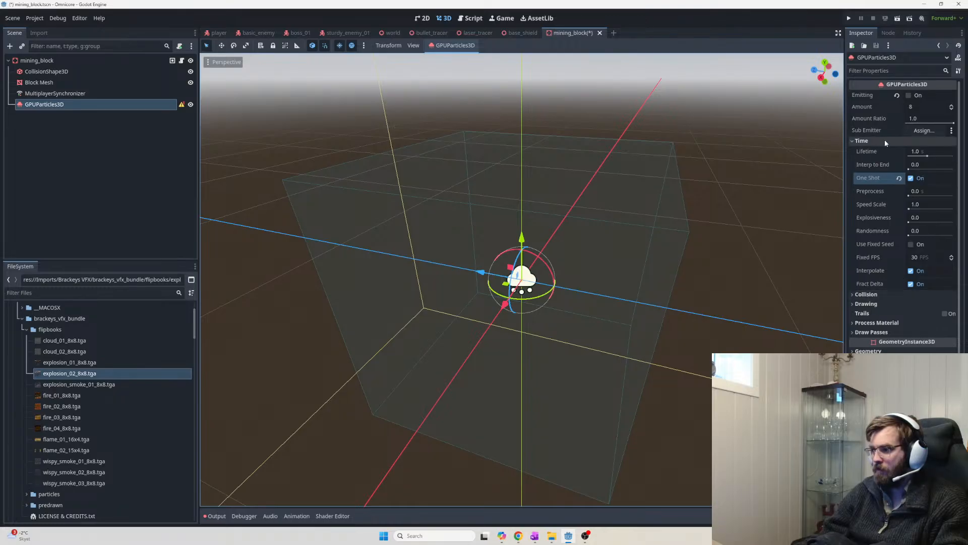
# Expand the emitter's Collision and Drawing sections and scroll down to the draw pass mesh slot
pyautogui.click(917, 108)
pyautogui.click(855, 294)
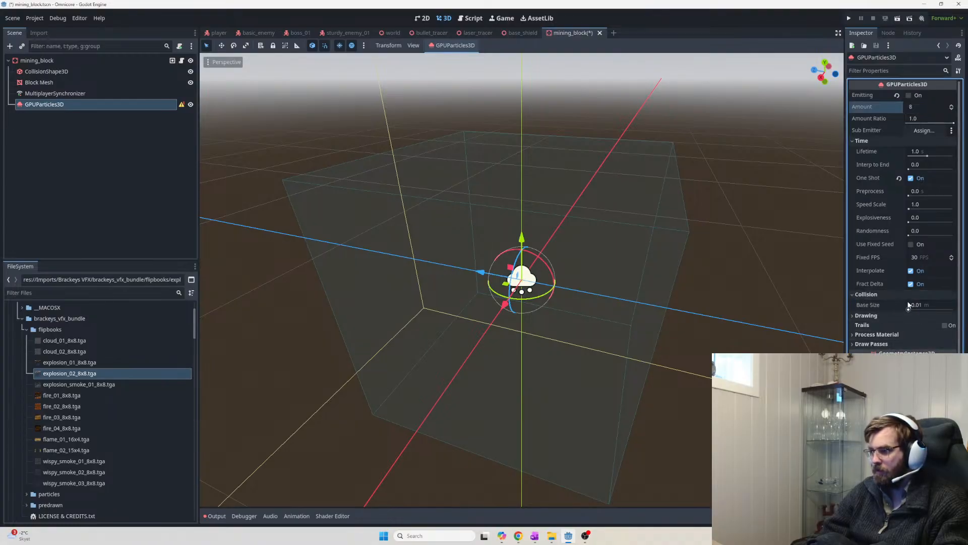
pyautogui.click(859, 315)
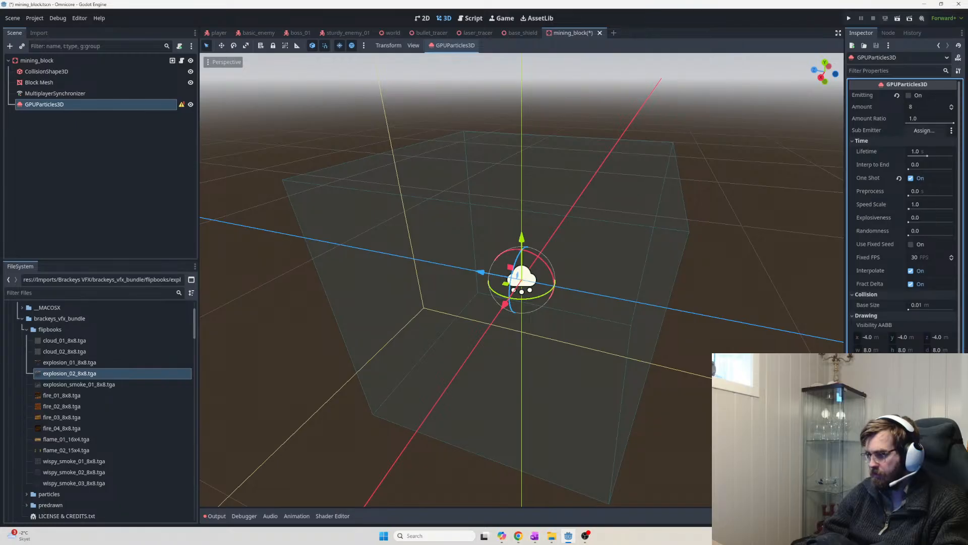
pyautogui.scroll(-2, 930, 321)
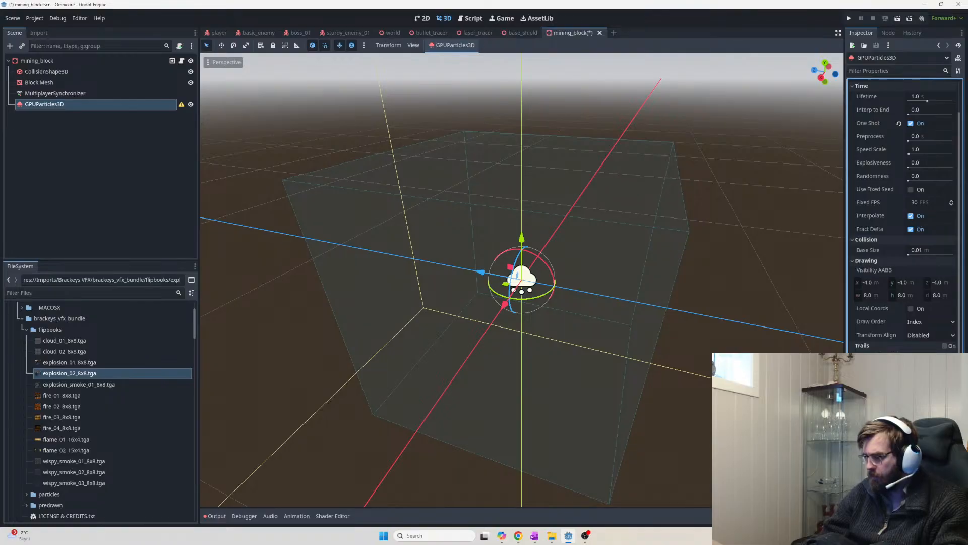
pyautogui.scroll(-2, 903, 302)
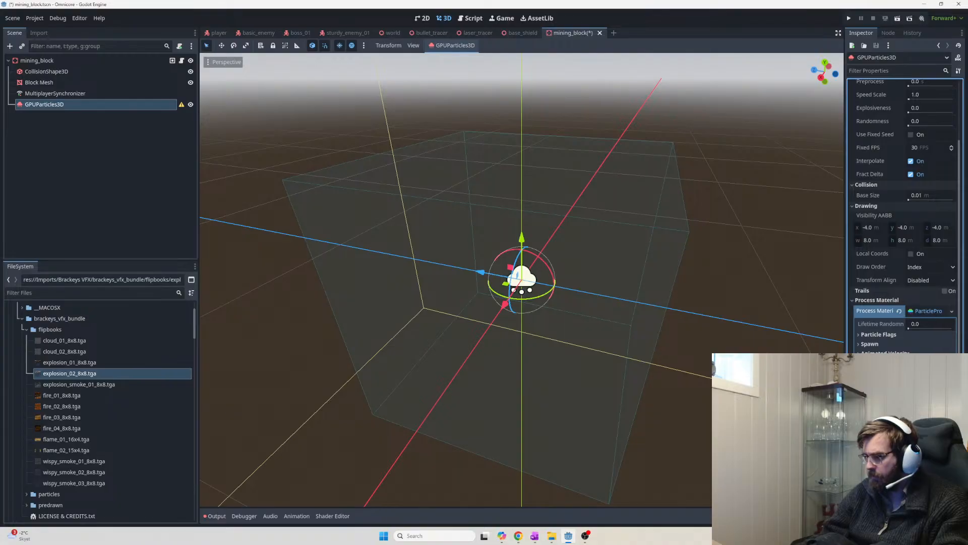
pyautogui.click(929, 445)
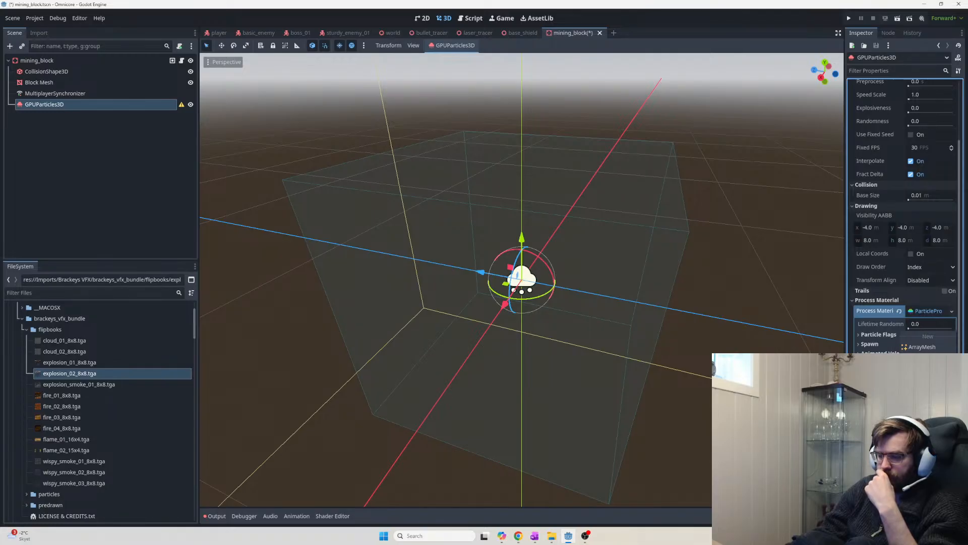
# Assign a new PrismMesh to Draw Pass 1 and expand its properties
pyautogui.click(923, 446)
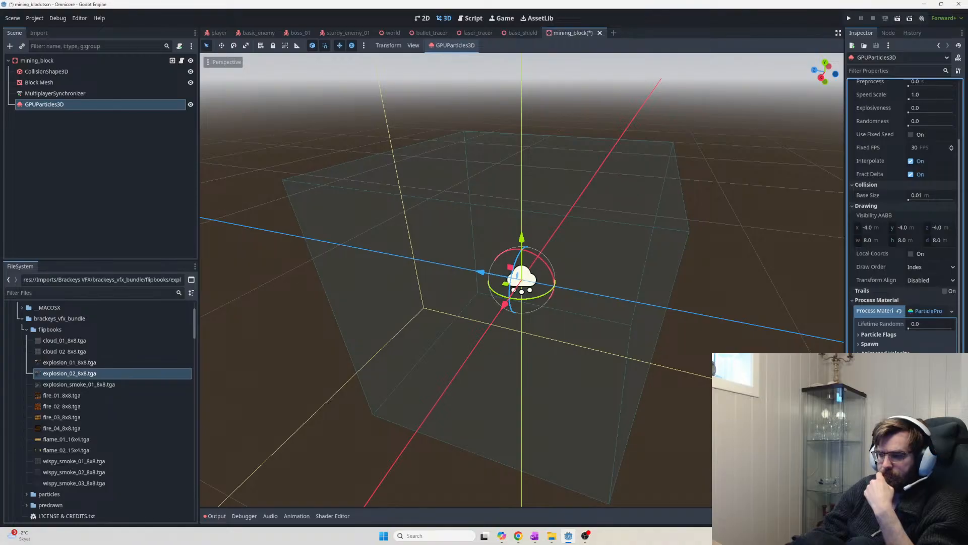
pyautogui.scroll(-3, 903, 227)
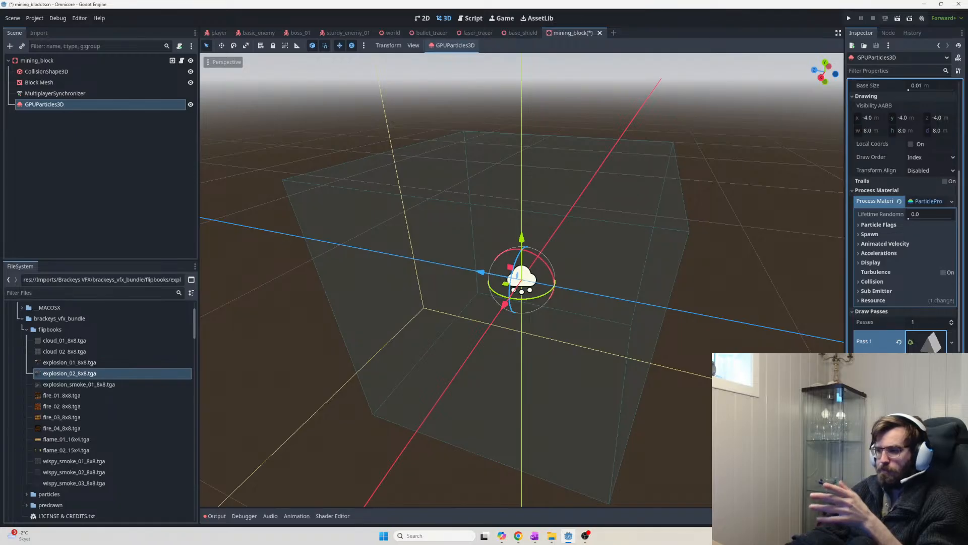
pyautogui.click(914, 348)
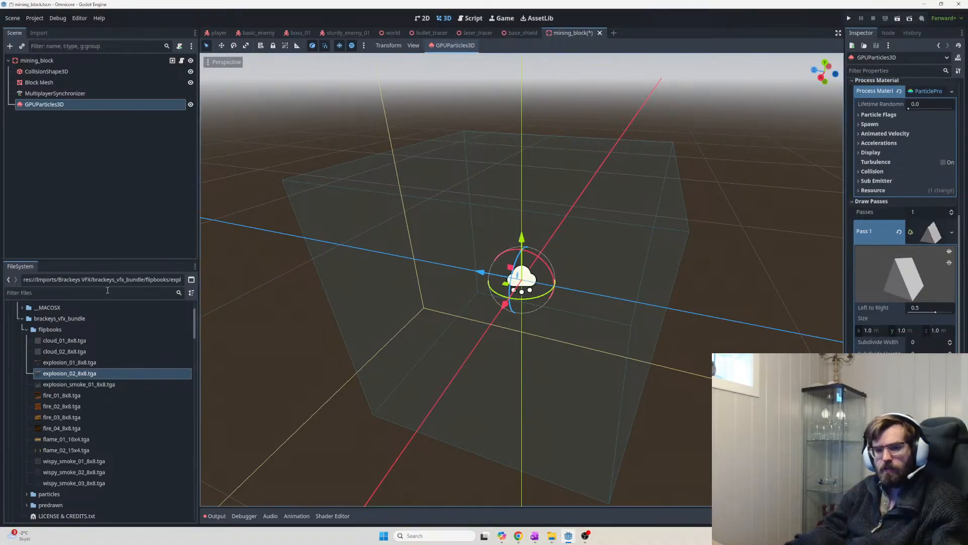
pyautogui.click(111, 292)
# Open mining_block's block.gd script and scroll to the top of the code
pyautogui.click(92, 59)
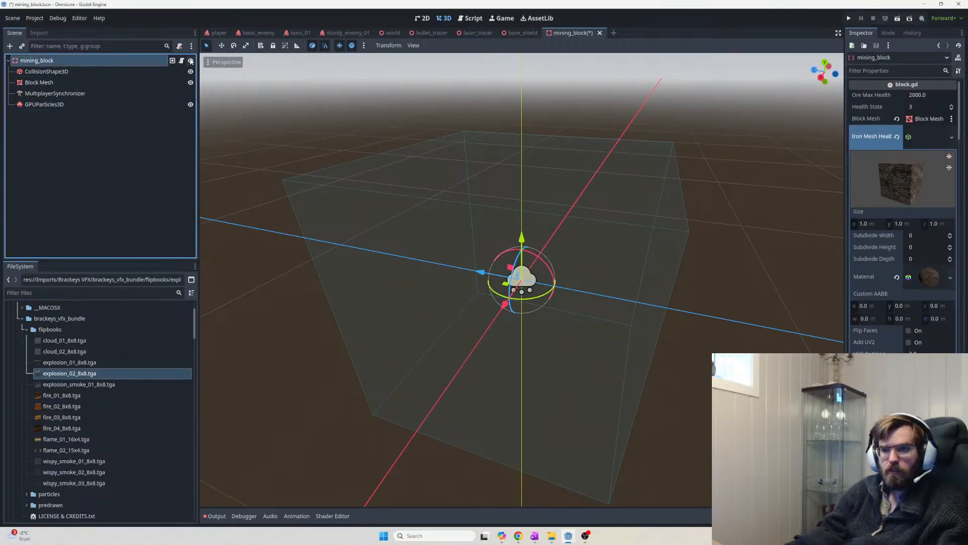
pyautogui.click(181, 60)
pyautogui.scroll(-4, 611, 255)
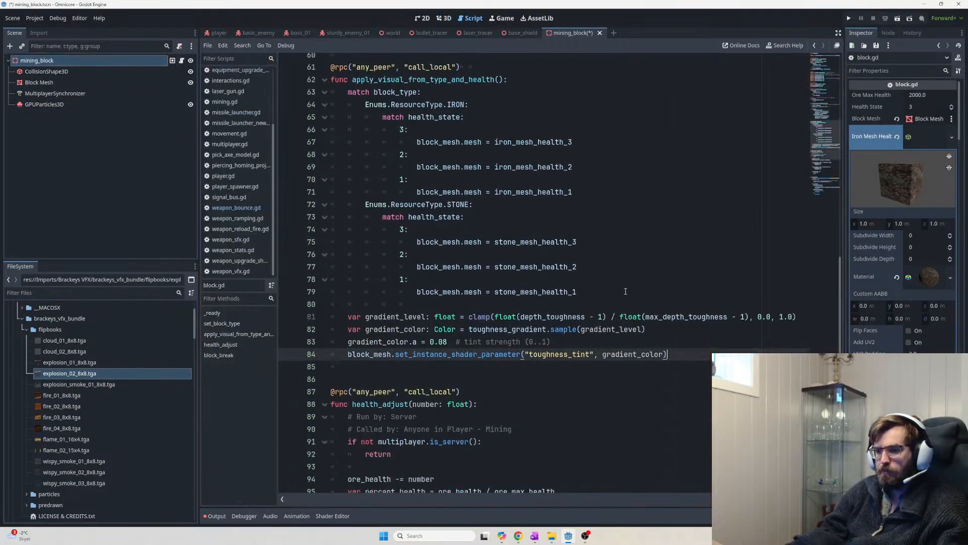
pyautogui.scroll(5, 664, 305)
pyautogui.scroll(10, 664, 305)
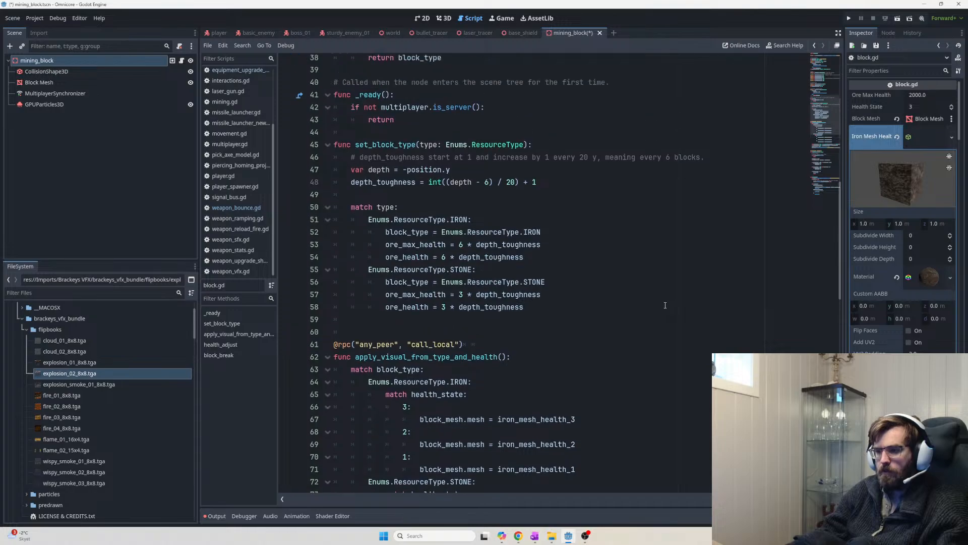
pyautogui.scroll(5, 665, 305)
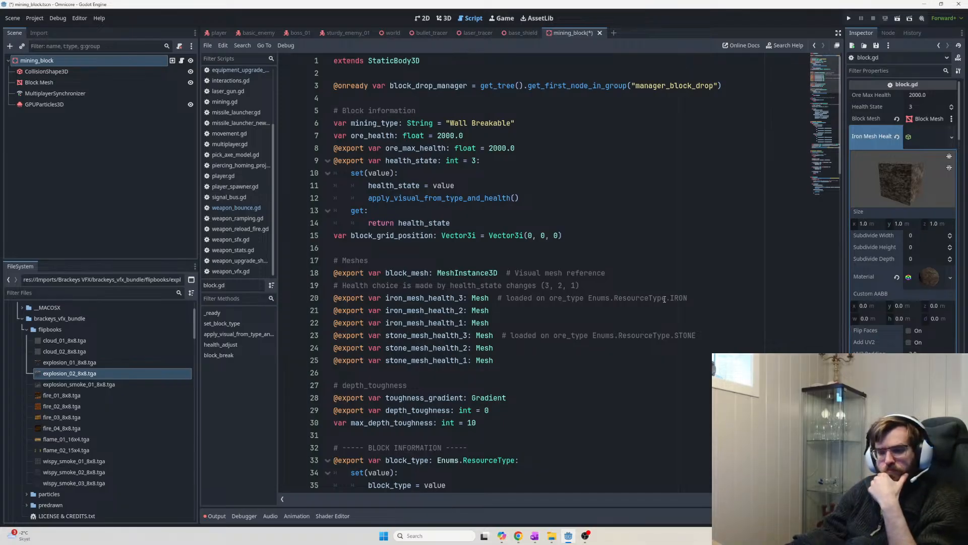
# Compare the GPUParticles3D and Block Mesh properties, then begin searching the project files
pyautogui.click(138, 103)
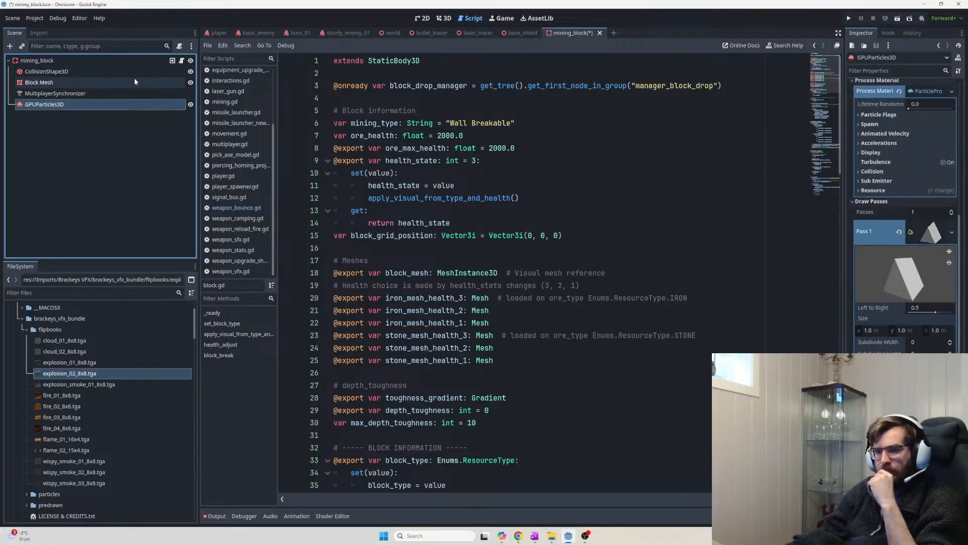
pyautogui.click(104, 81)
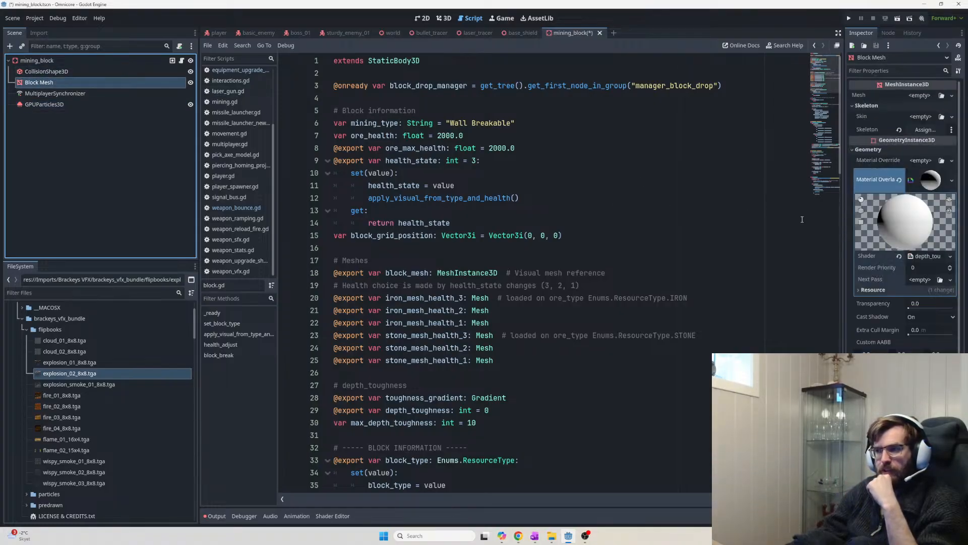
pyautogui.click(109, 103)
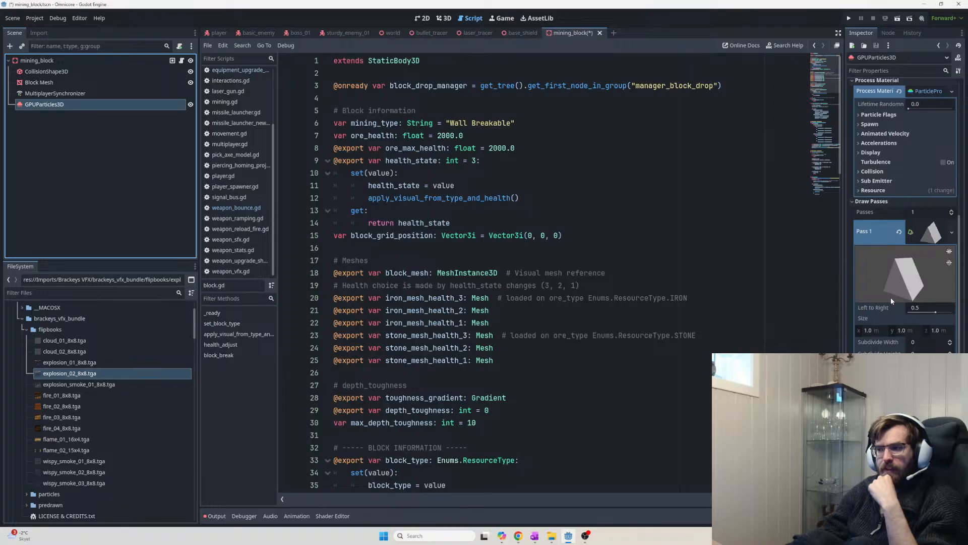
pyautogui.click(929, 298)
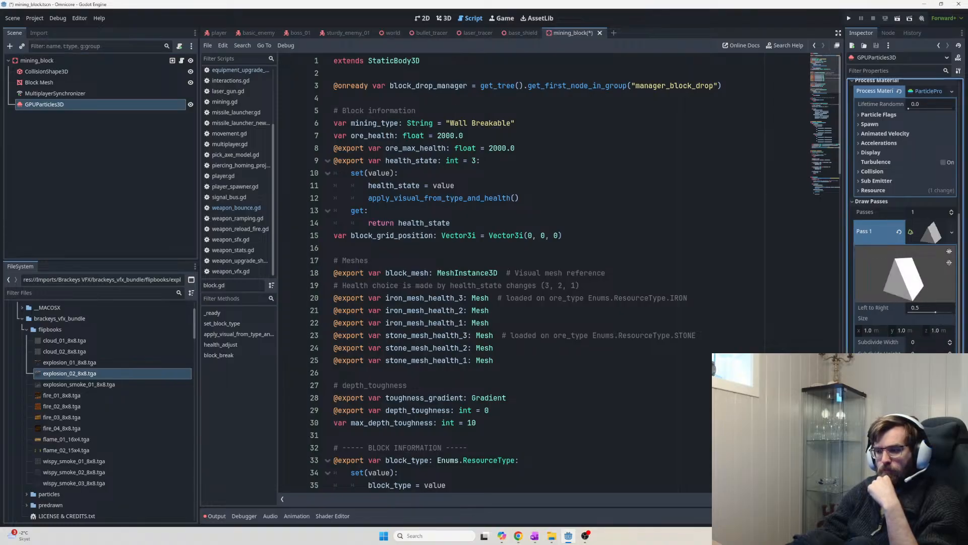
pyautogui.click(84, 294)
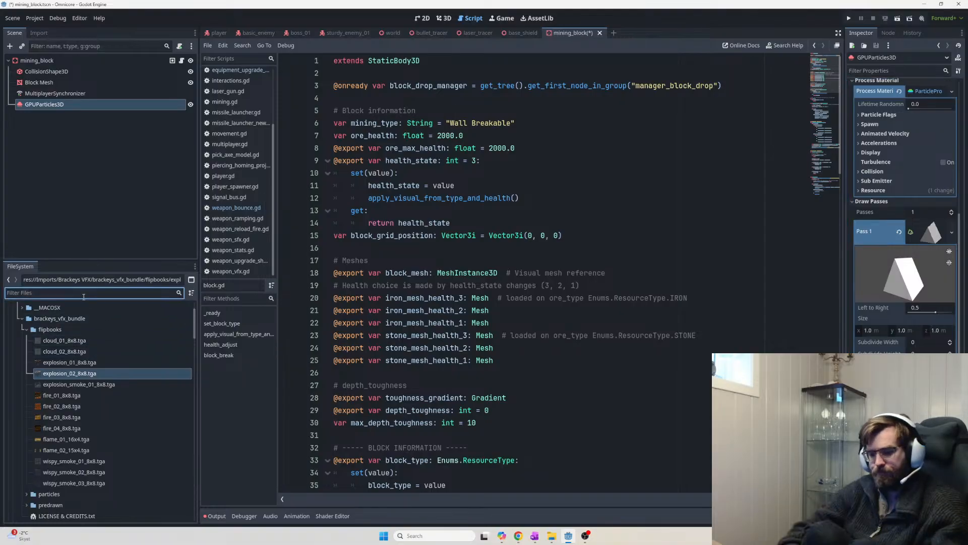
# Filter the FileSystem dock for 'mining block' files
pyautogui.write('mining')
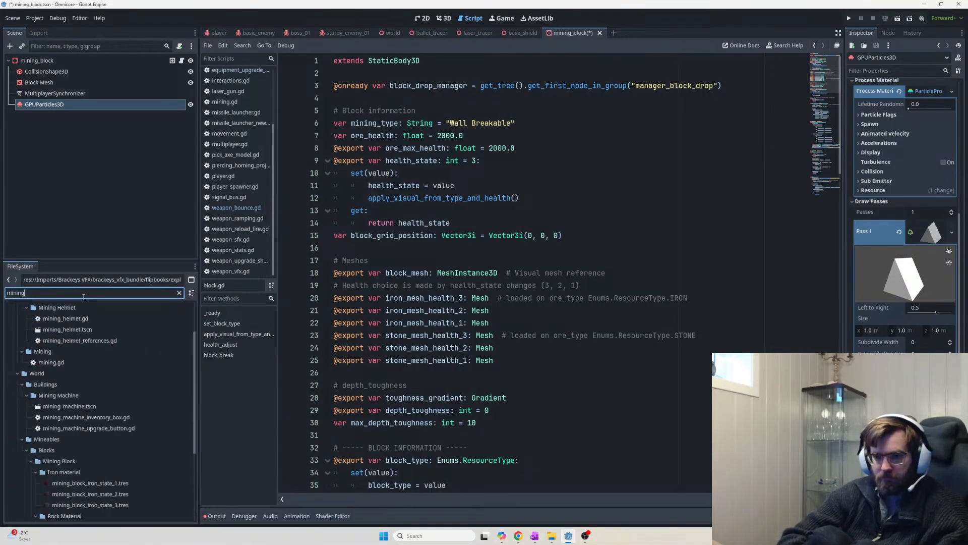
pyautogui.write(' bloc')
pyautogui.write('kd')
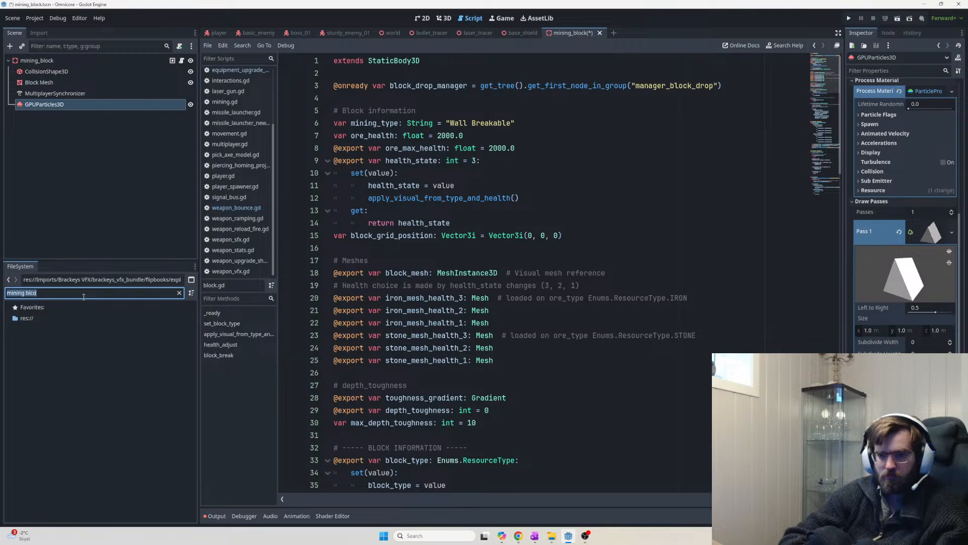
pyautogui.press('BackSpace')
pyautogui.press('BackSpace')
pyautogui.press('BackSpace')
pyautogui.press('BackSpace')
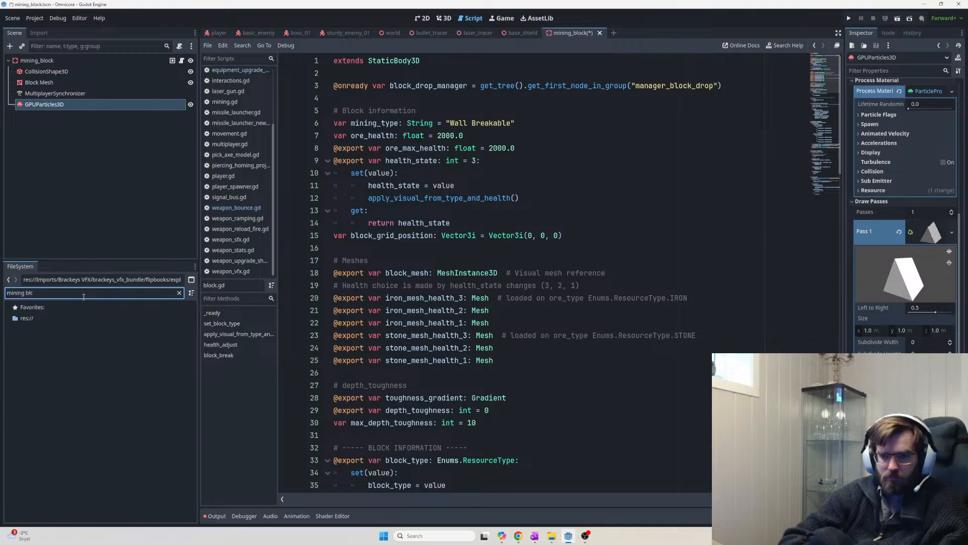
pyautogui.write('ock')
pyautogui.hotkey('ctrl', 'a')
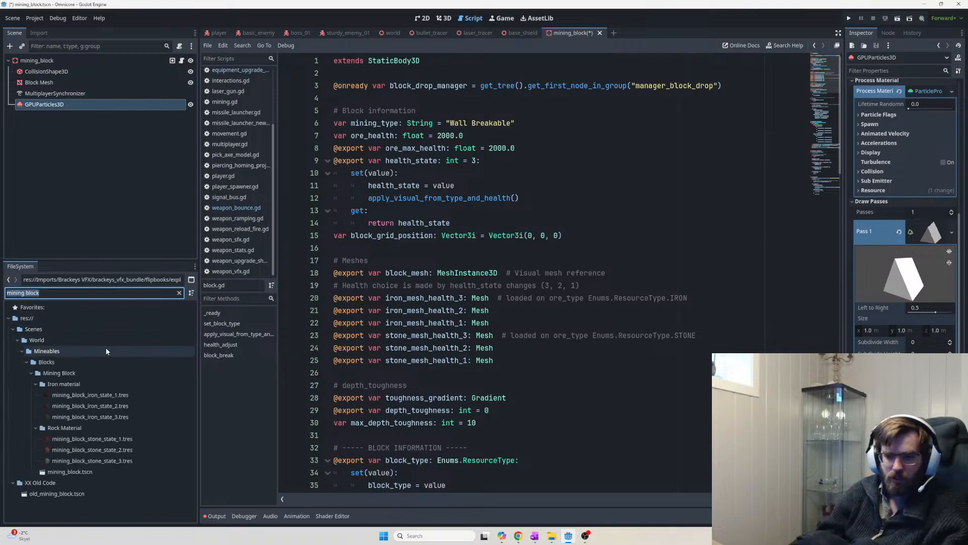
# Expand the draw pass mesh's material and browse its shading, transparency and albedo sections
pyautogui.click(928, 384)
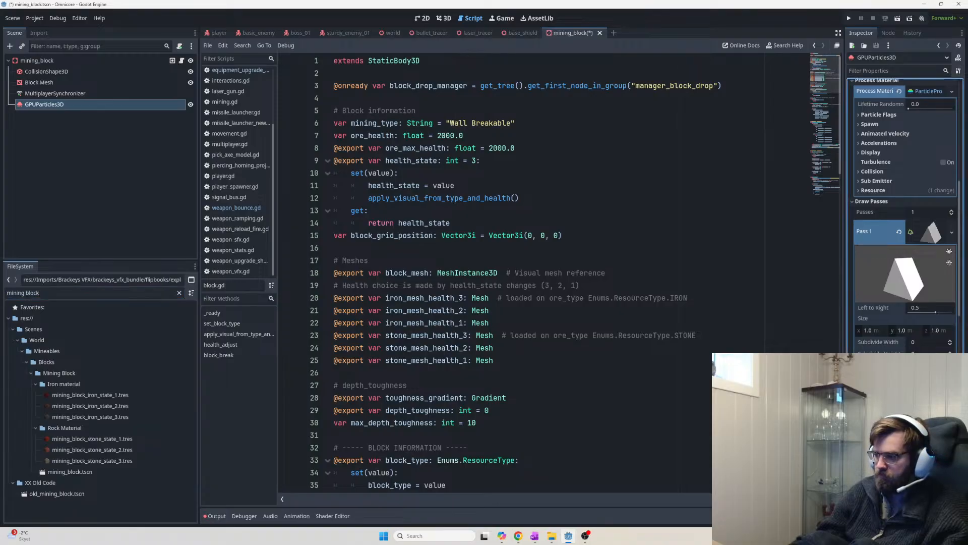
pyautogui.scroll(-3, 925, 386)
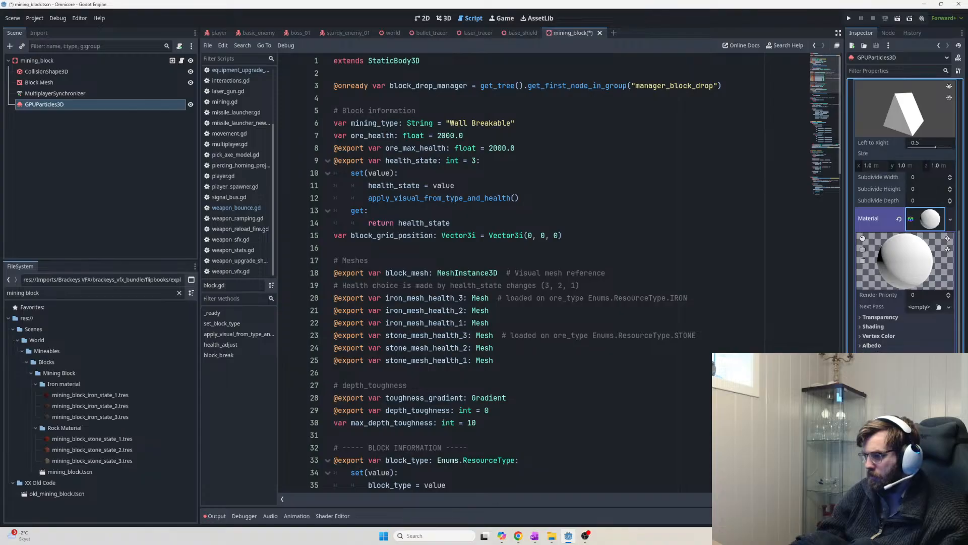
pyautogui.scroll(-3, 908, 215)
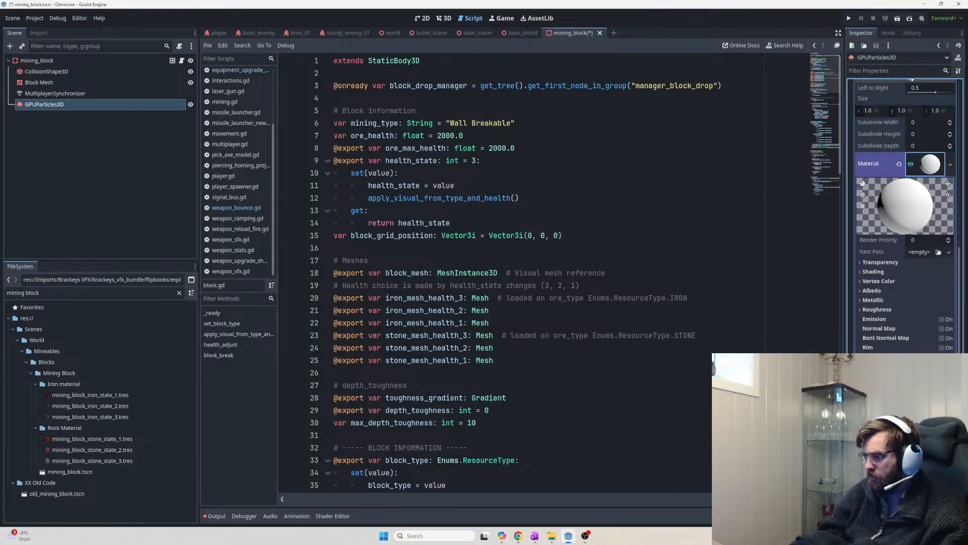
pyautogui.scroll(-3, 906, 212)
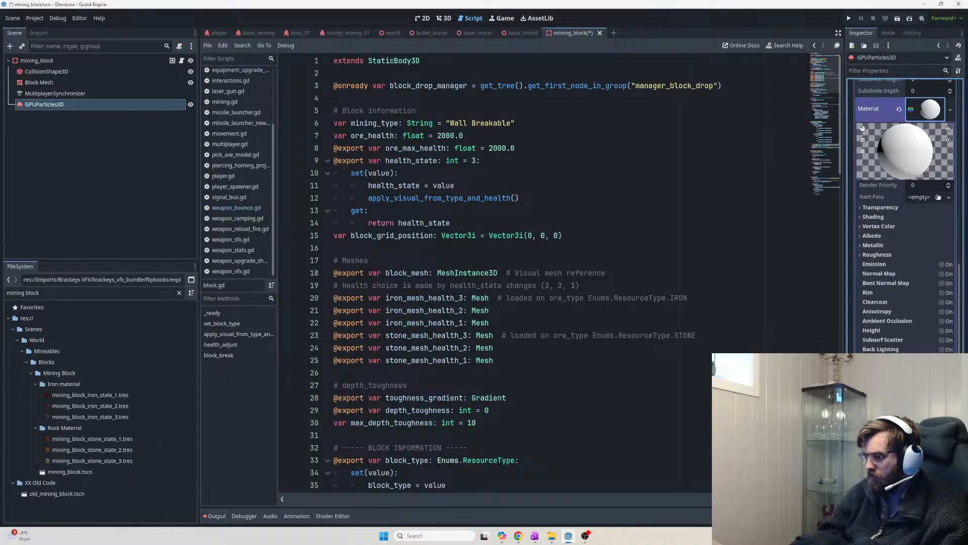
pyautogui.click(887, 217)
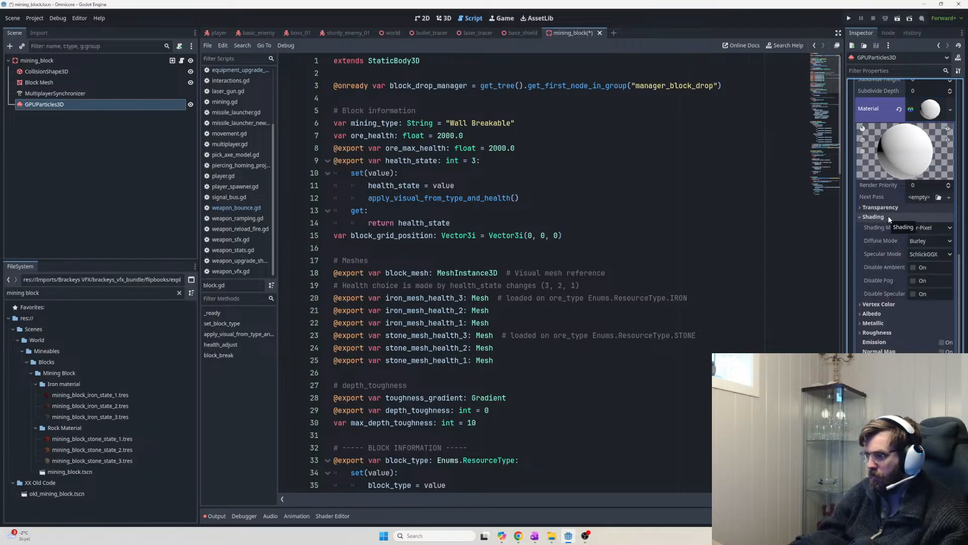
pyautogui.click(875, 217)
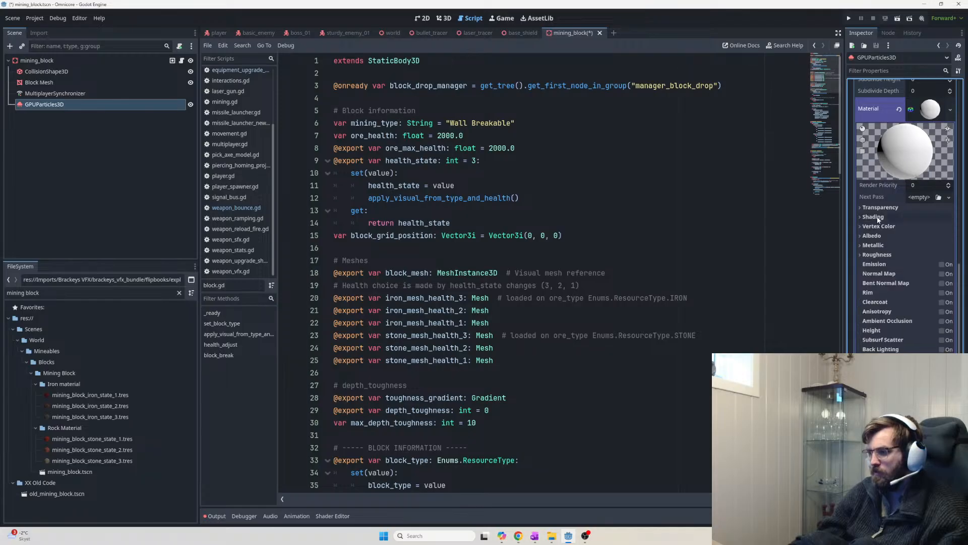
pyautogui.click(880, 208)
pyautogui.click(880, 208)
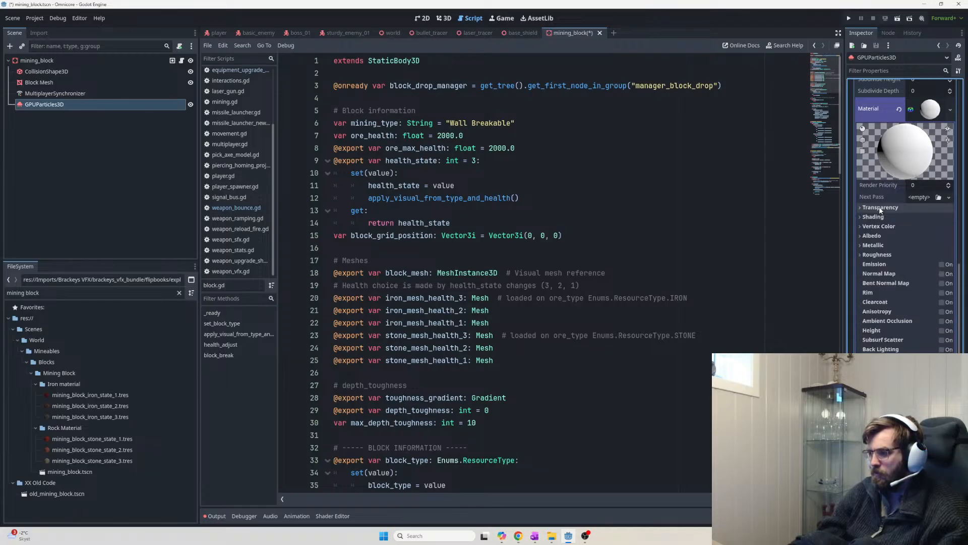
pyautogui.click(880, 235)
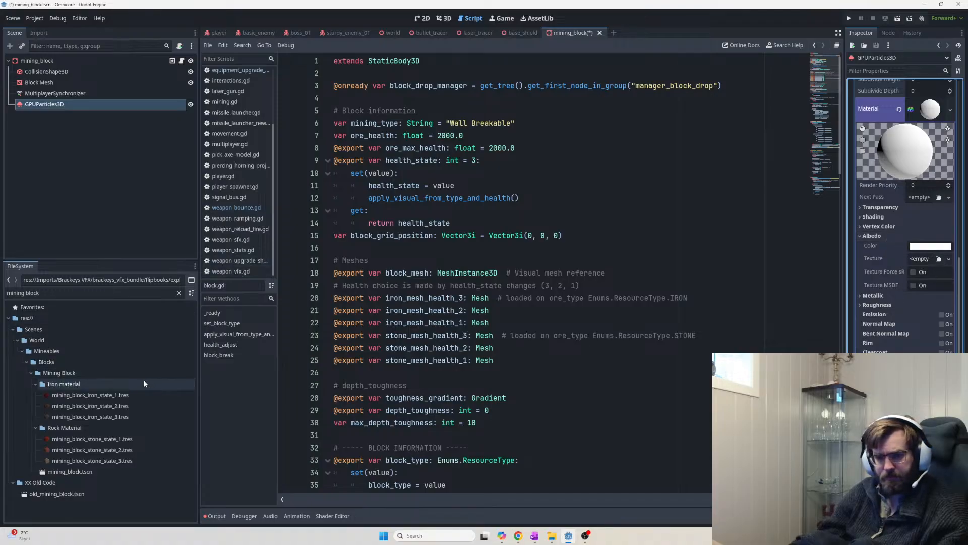
# Use stone_state_1 as the albedo texture and assign mining_block_stone_state_3 as the debris mesh material
pyautogui.click(111, 443)
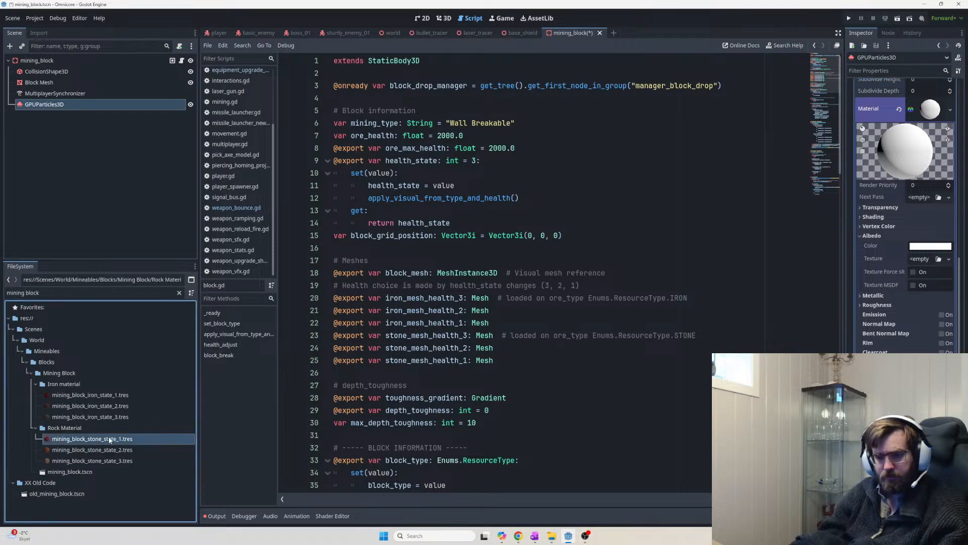
pyautogui.moveTo(90, 438); pyautogui.dragTo(931, 109)
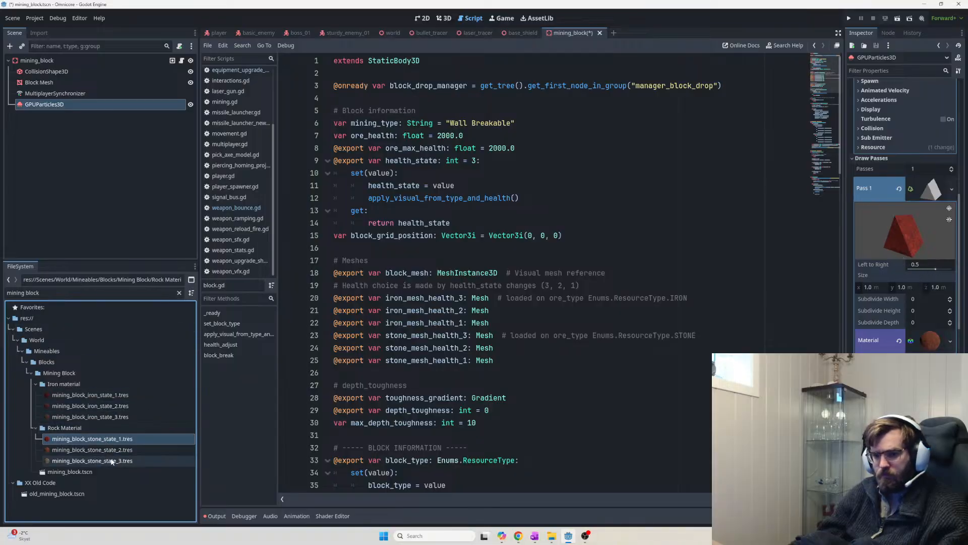
pyautogui.moveTo(110, 461); pyautogui.dragTo(938, 341)
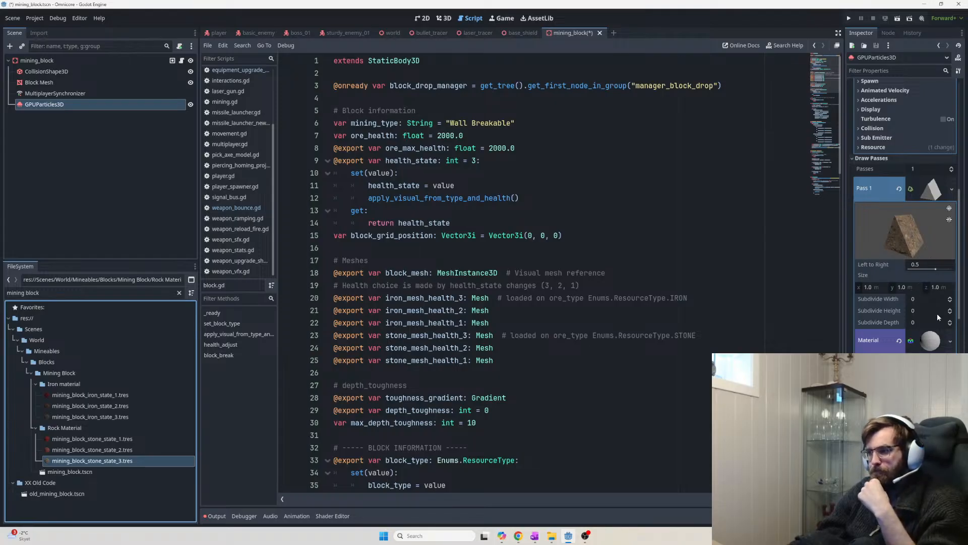
pyautogui.click(929, 341)
pyautogui.click(930, 341)
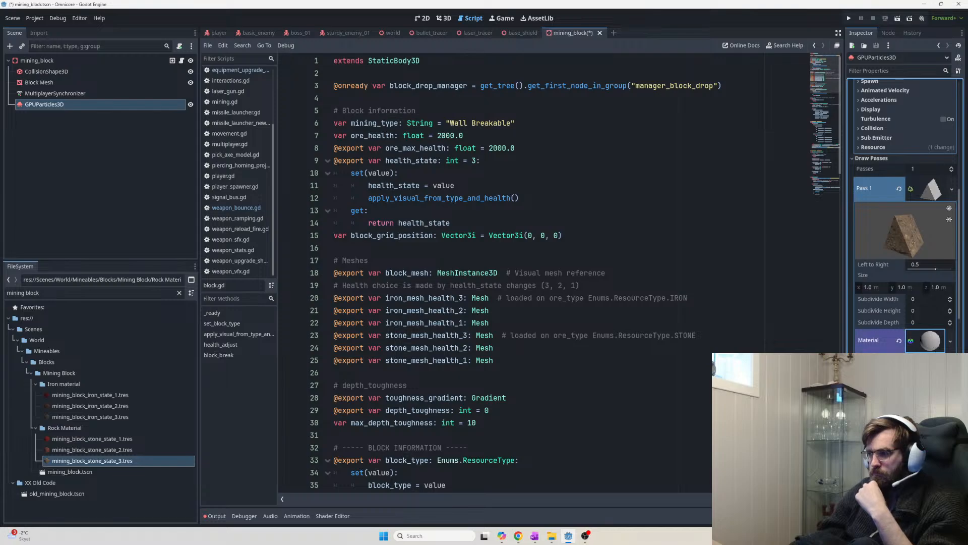
# Scroll through the rock material and geometry properties, then switch to another window with Alt+Tab
pyautogui.scroll(-4, 926, 281)
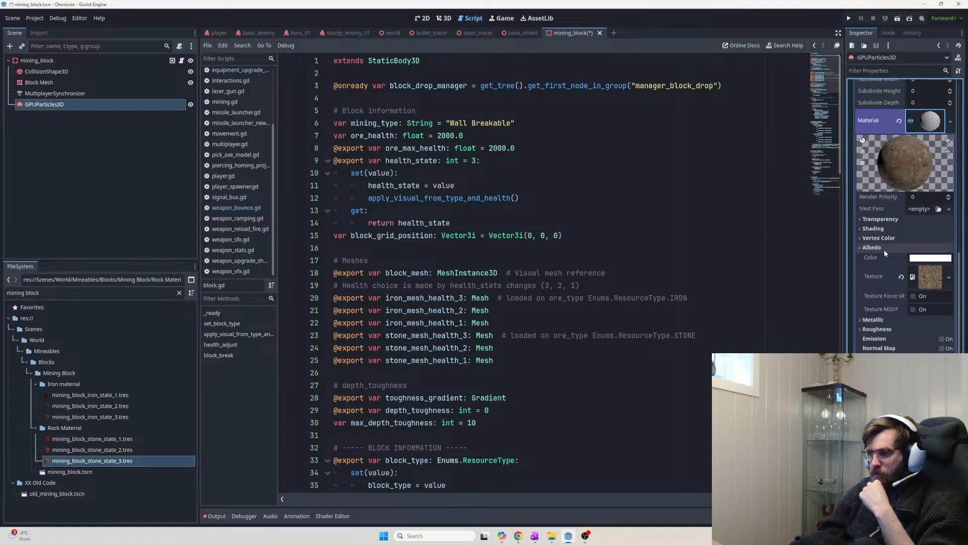
pyautogui.scroll(-3, 923, 237)
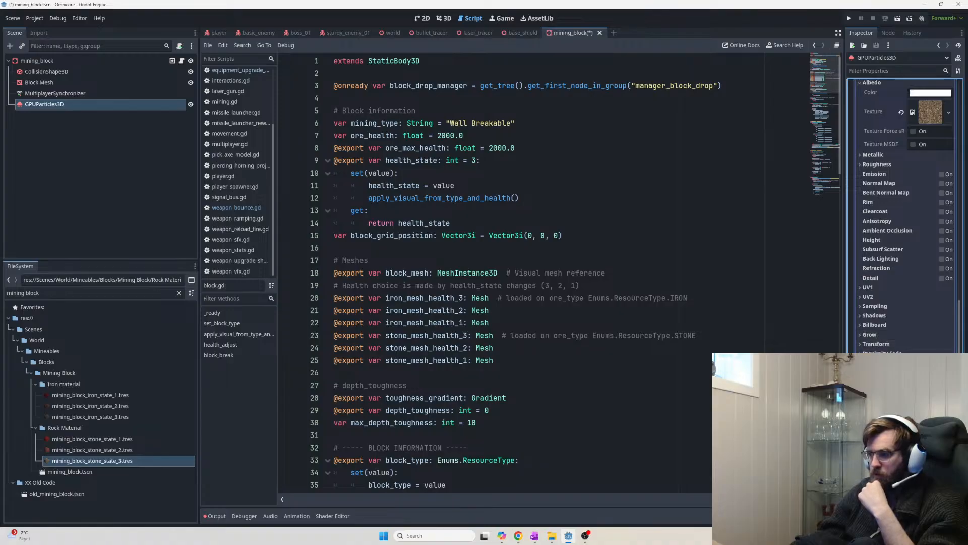
pyautogui.scroll(-5, 903, 212)
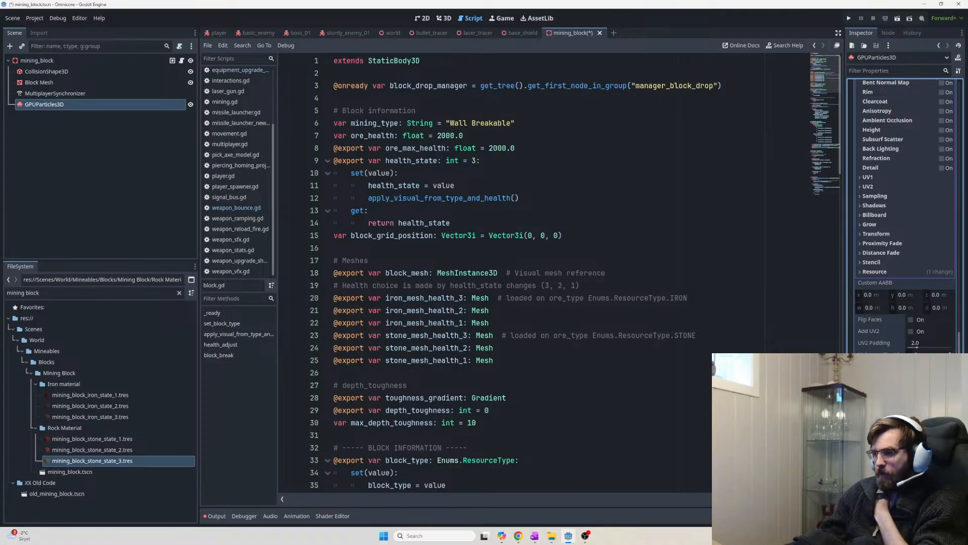
pyautogui.scroll(-3, 903, 331)
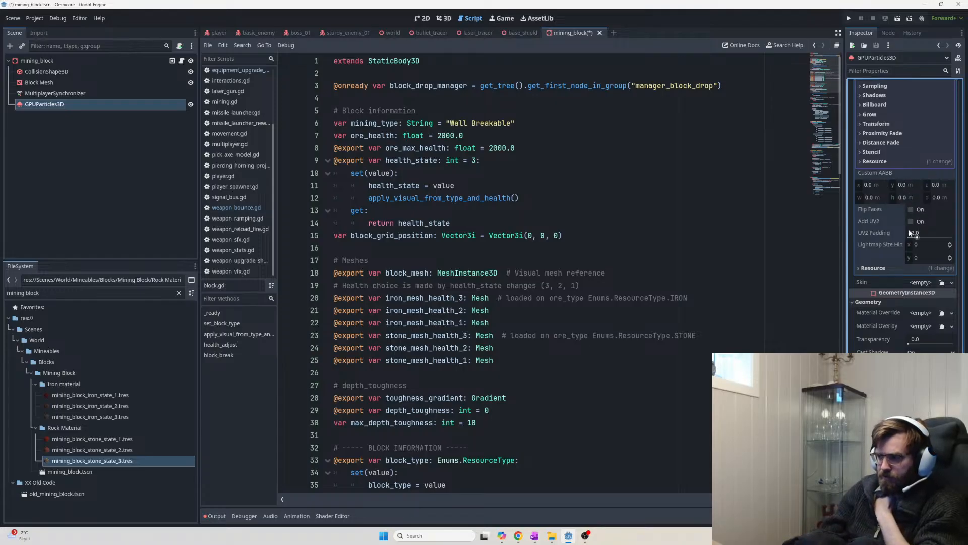
pyautogui.scroll(-3, 899, 257)
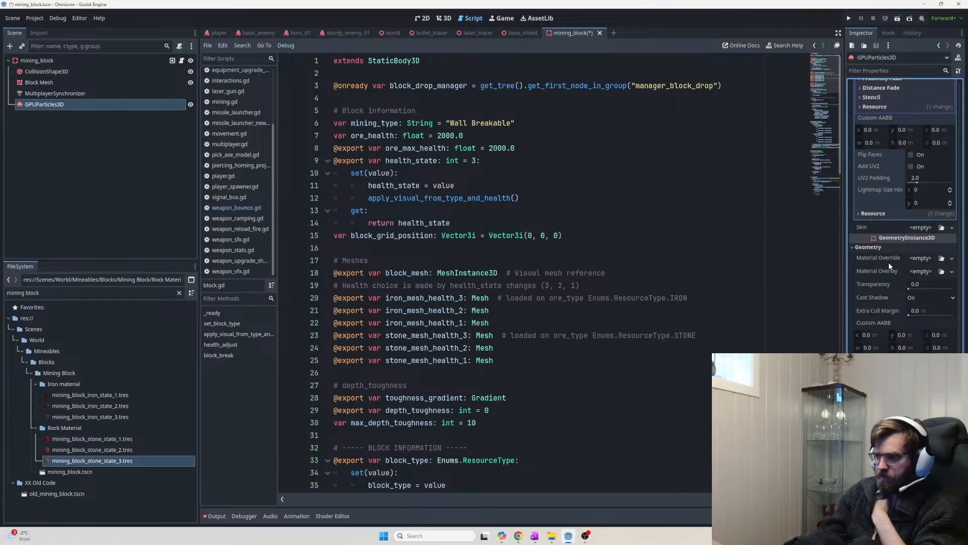
pyautogui.hotkey('alt', 'Tab')
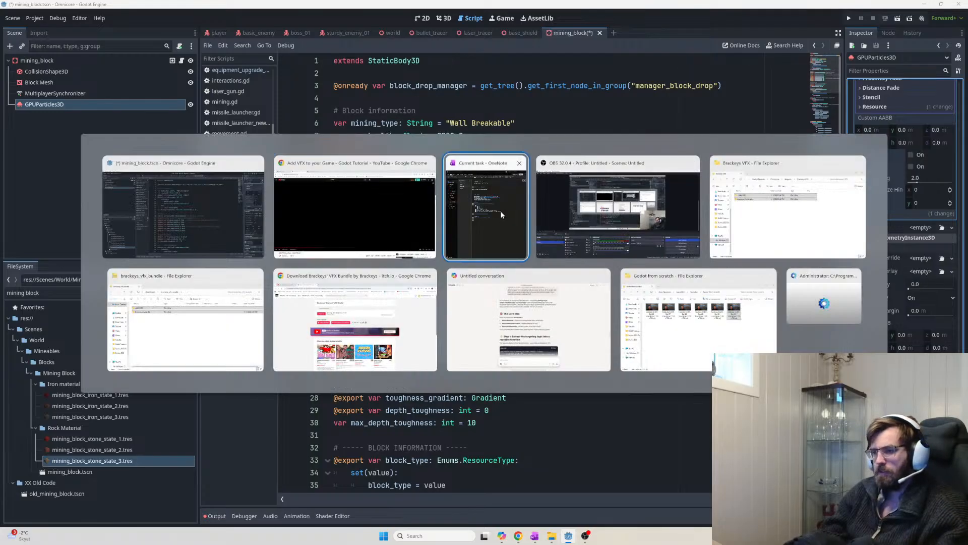
# Bring OneNote forward and rename the New Section 1 section to VFX
pyautogui.click(477, 209)
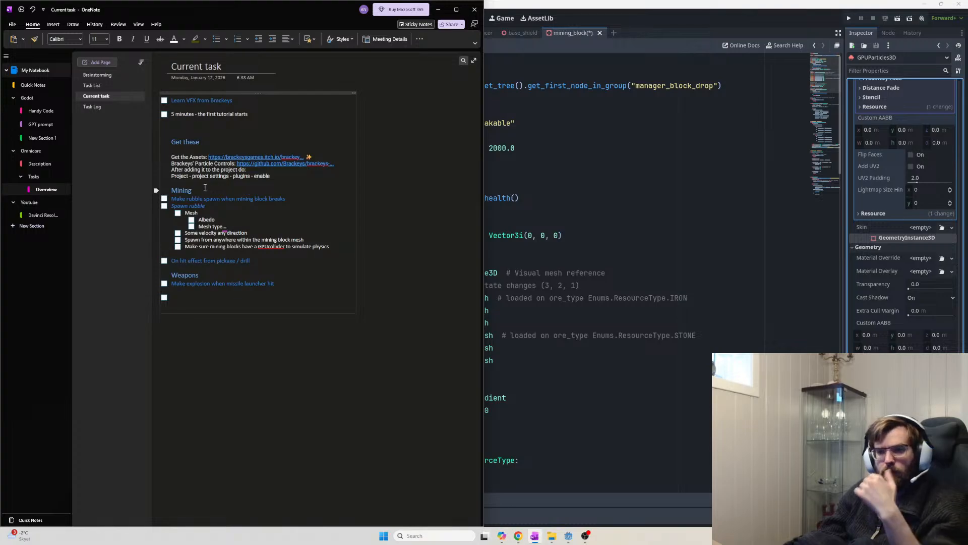
pyautogui.click(40, 138)
pyautogui.doubleClick(49, 138)
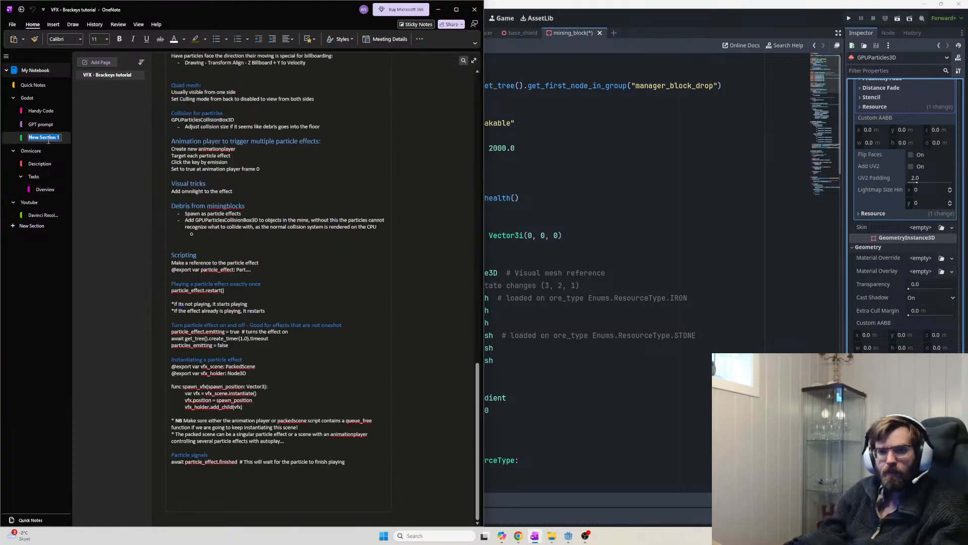
pyautogui.write('CV')
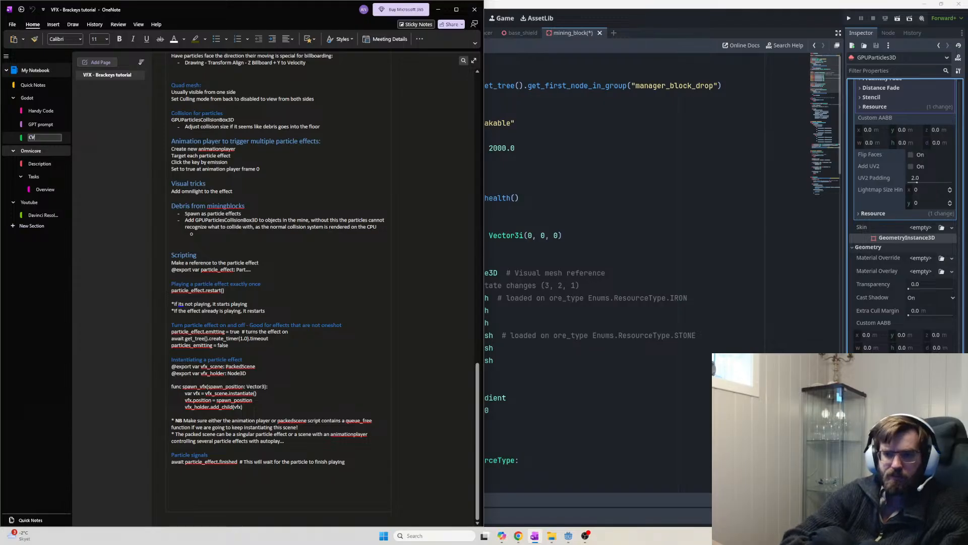
pyautogui.press('BackSpace')
pyautogui.press('BackSpace')
pyautogui.write('VFX')
pyautogui.press('Return')
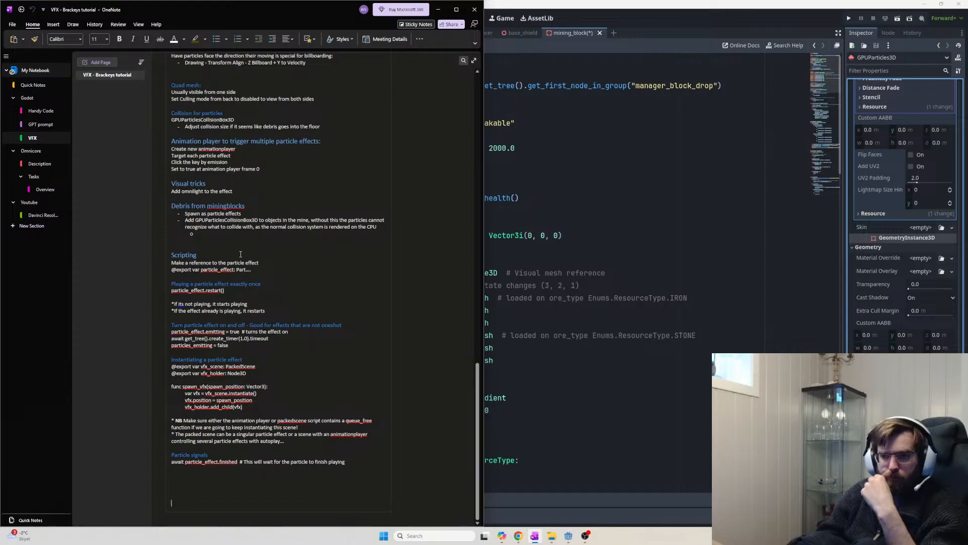
# Highlight the Explosiveness through Sub Emitter lines in the VFX tutorial notes
pyautogui.scroll(10, 262, 221)
pyautogui.scroll(8, 286, 230)
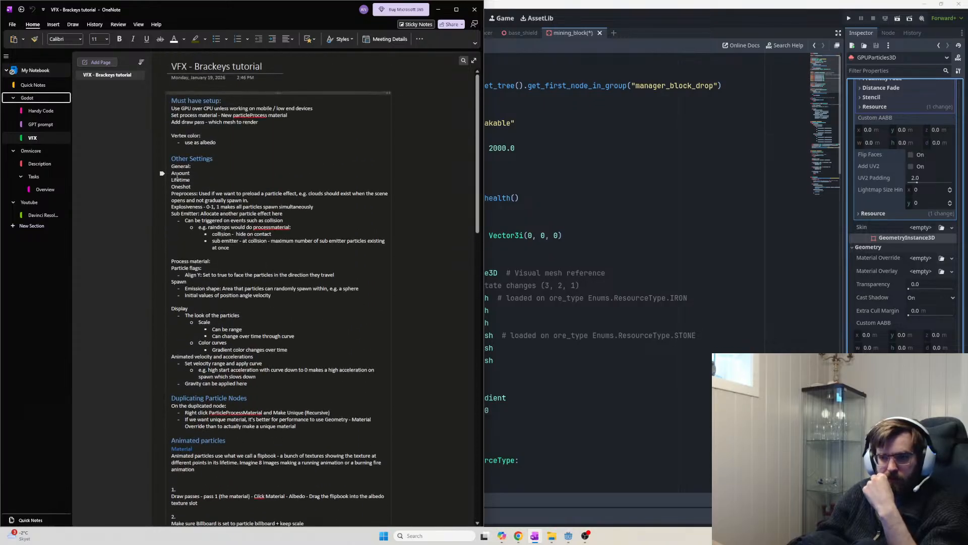
pyautogui.moveTo(177, 176); pyautogui.dragTo(204, 207)
pyautogui.click(208, 197)
pyautogui.click(273, 200)
pyautogui.click(243, 210)
pyautogui.click(286, 211)
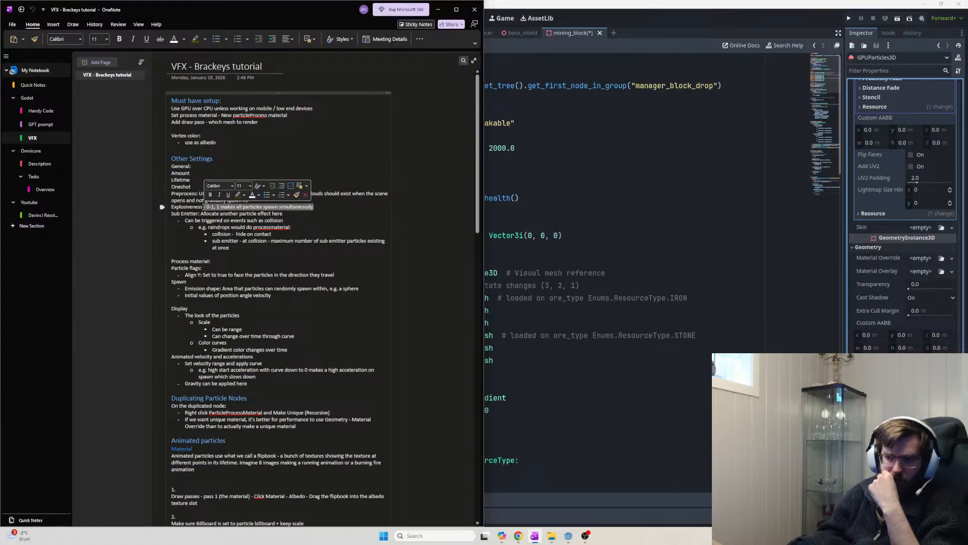
pyautogui.click(205, 208)
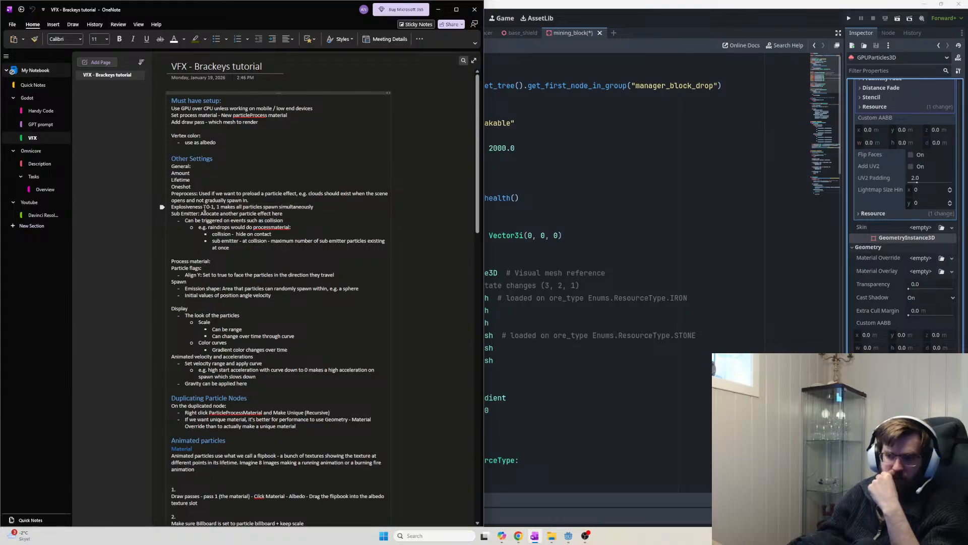
pyautogui.moveTo(206, 207); pyautogui.dragTo(312, 213)
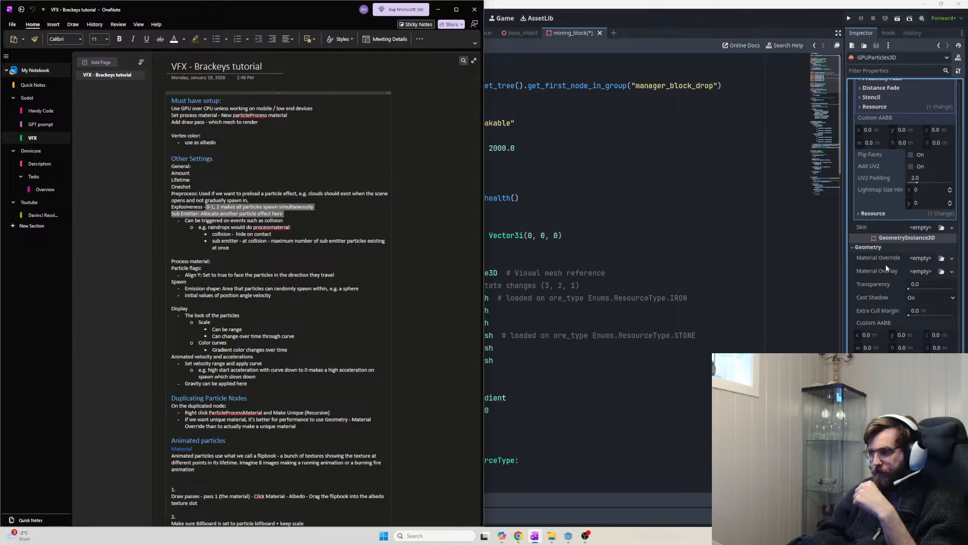
pyautogui.scroll(15, 946, 299)
pyautogui.scroll(5, 945, 299)
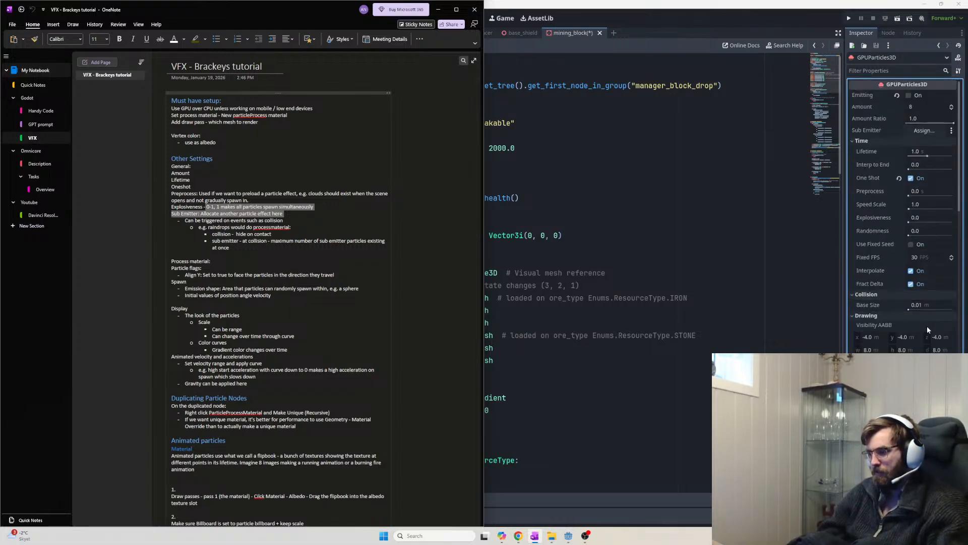
pyautogui.scroll(-2, 927, 328)
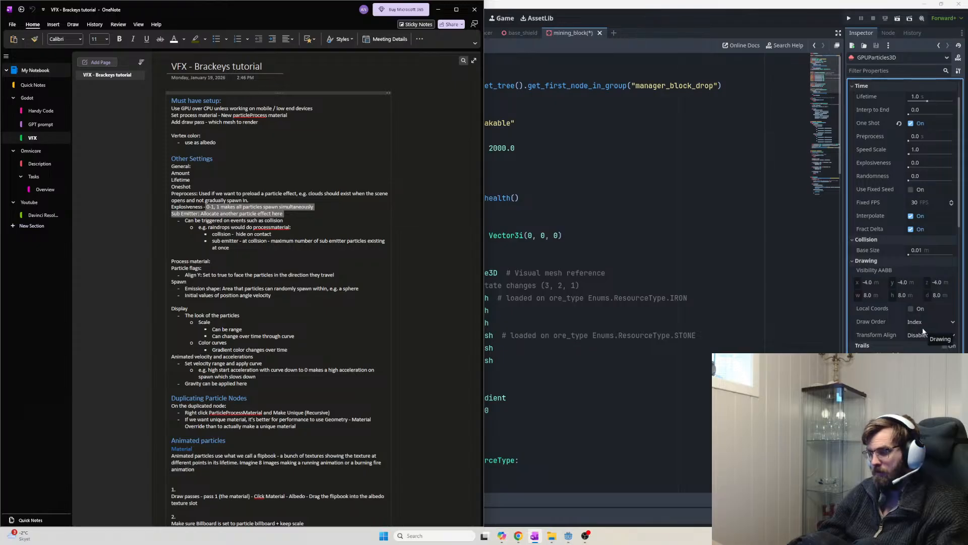
pyautogui.scroll(-6, 923, 331)
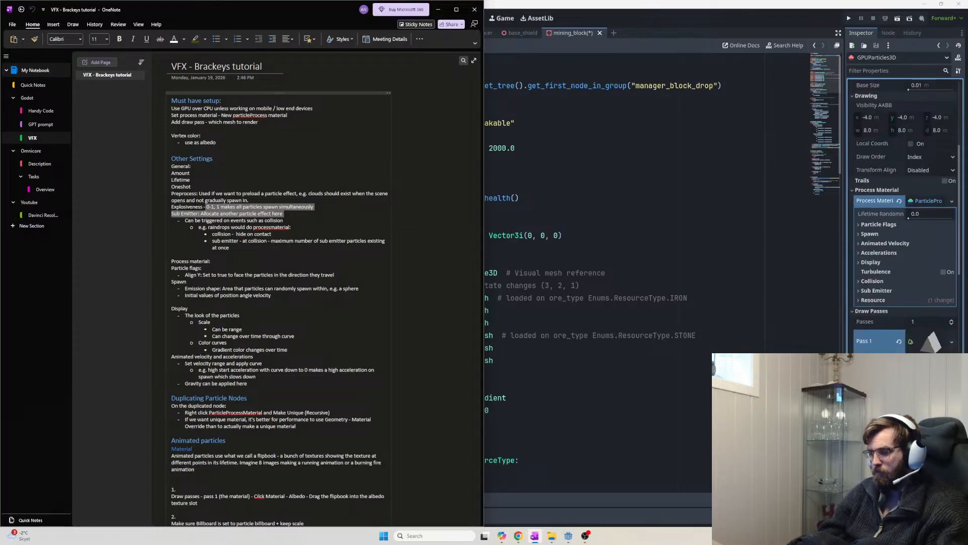
pyautogui.scroll(8, 920, 309)
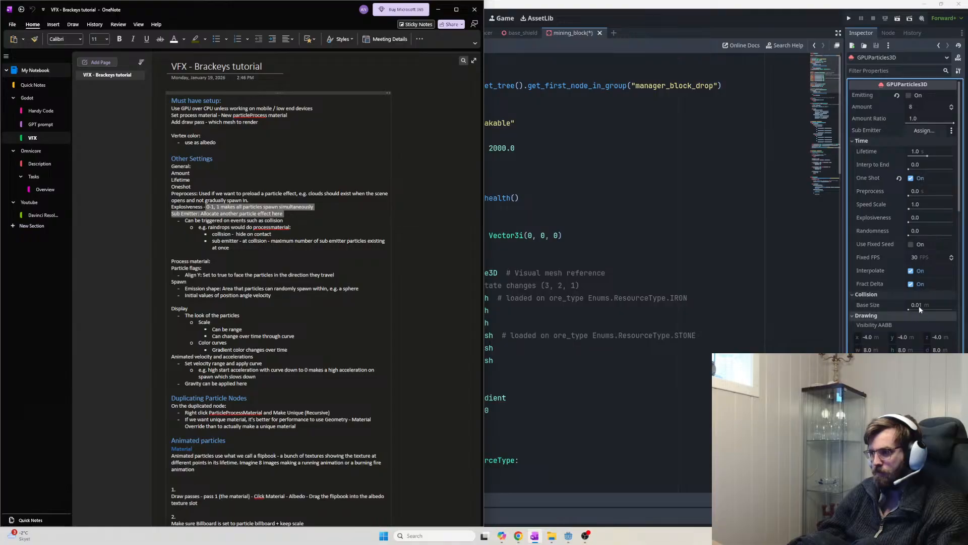
# Raise the particles' Explosiveness to 1.0 and save the mining_block scene
pyautogui.moveTo(913, 220); pyautogui.dragTo(953, 221)
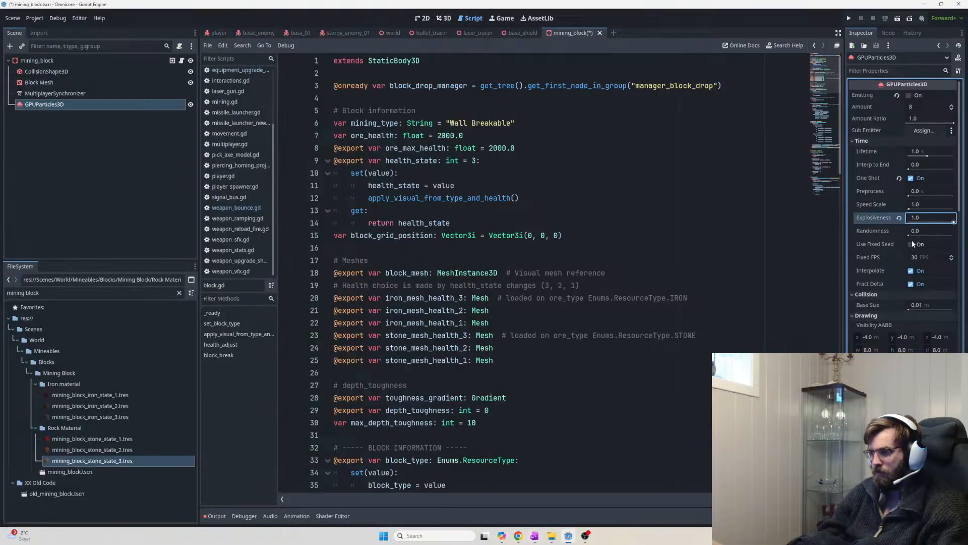
pyautogui.hotkey('ctrl', 's')
pyautogui.hotkey('alt', 'Tab')
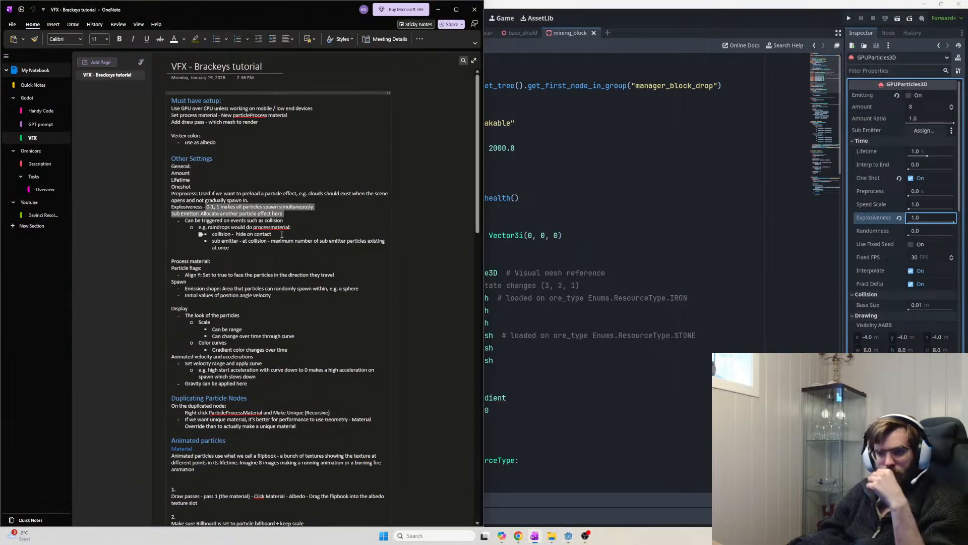
# Highlight the Align Y through velocity lines in the OneNote notes
pyautogui.click(282, 235)
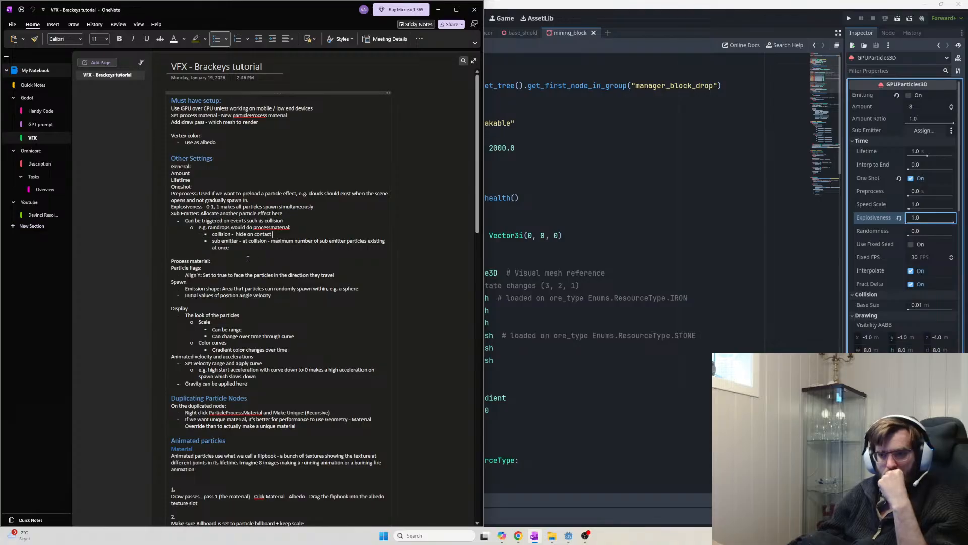
pyautogui.scroll(-3, 247, 259)
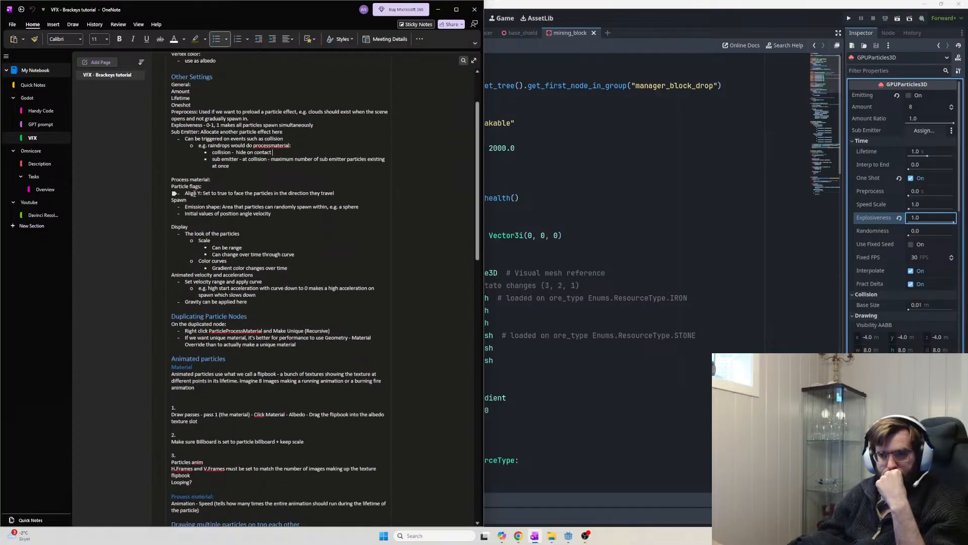
pyautogui.moveTo(183, 193); pyautogui.dragTo(362, 196)
pyautogui.moveTo(275, 215); pyautogui.dragTo(179, 193)
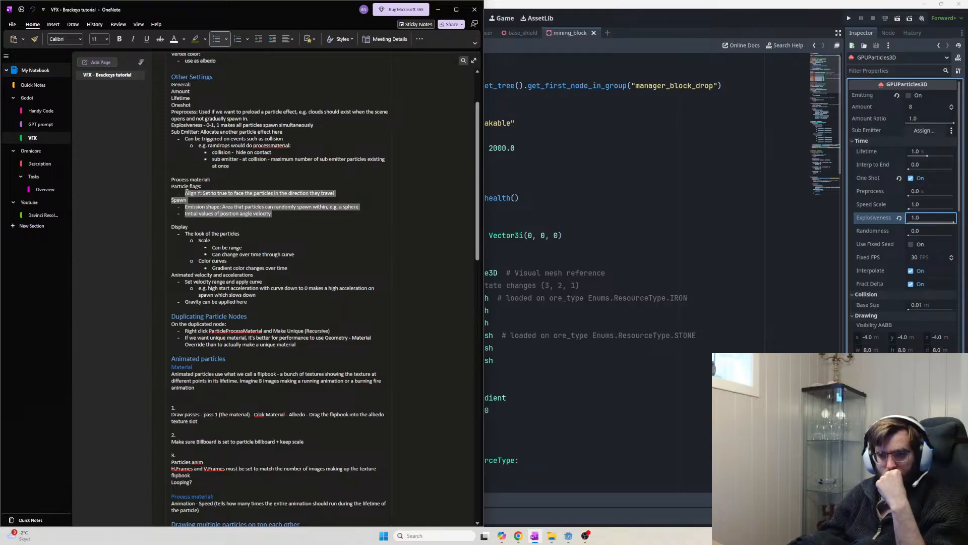
pyautogui.click(303, 194)
pyautogui.moveTo(343, 192); pyautogui.dragTo(190, 197)
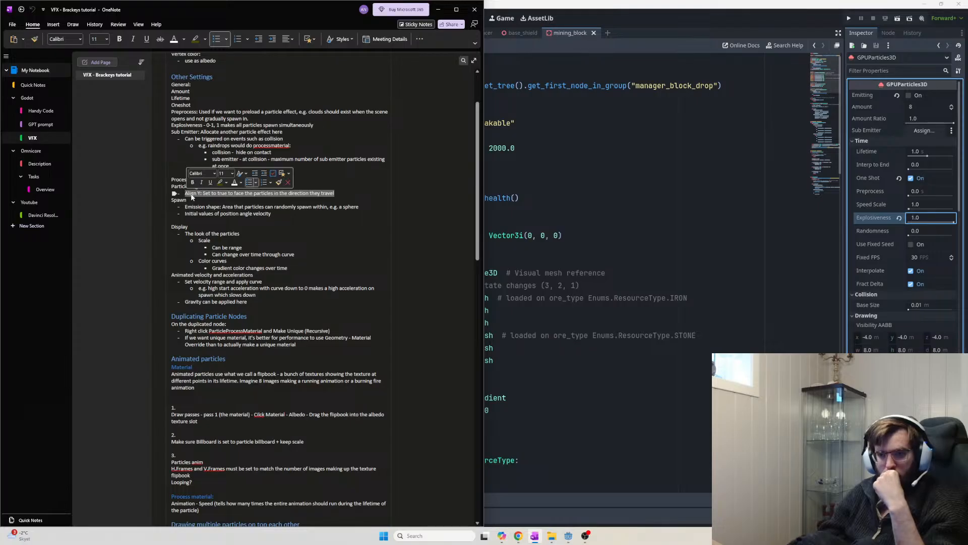
pyautogui.click(198, 195)
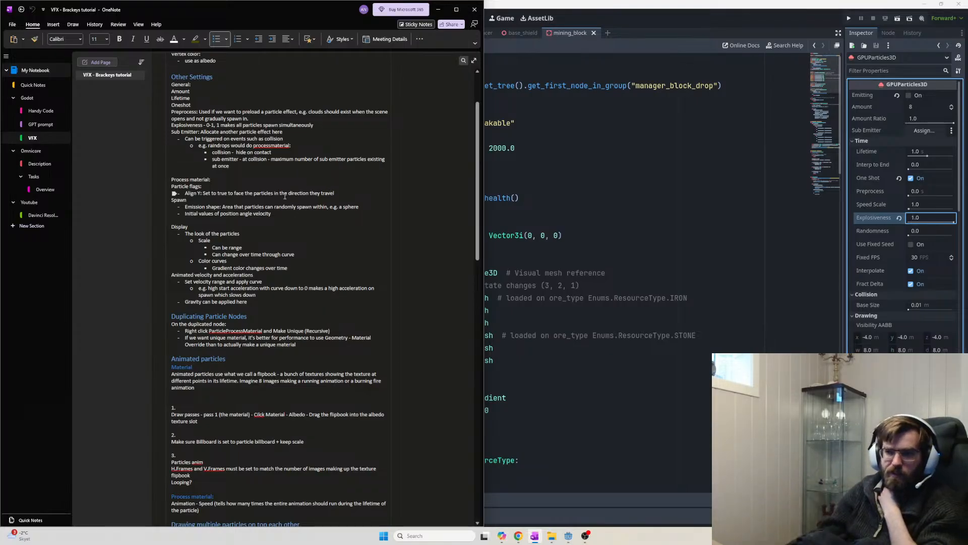
# Mark the Emission shape and Initial values notes, then return to the Godot editor
pyautogui.click(184, 193)
pyautogui.moveTo(185, 208); pyautogui.dragTo(272, 215)
pyautogui.click(272, 215)
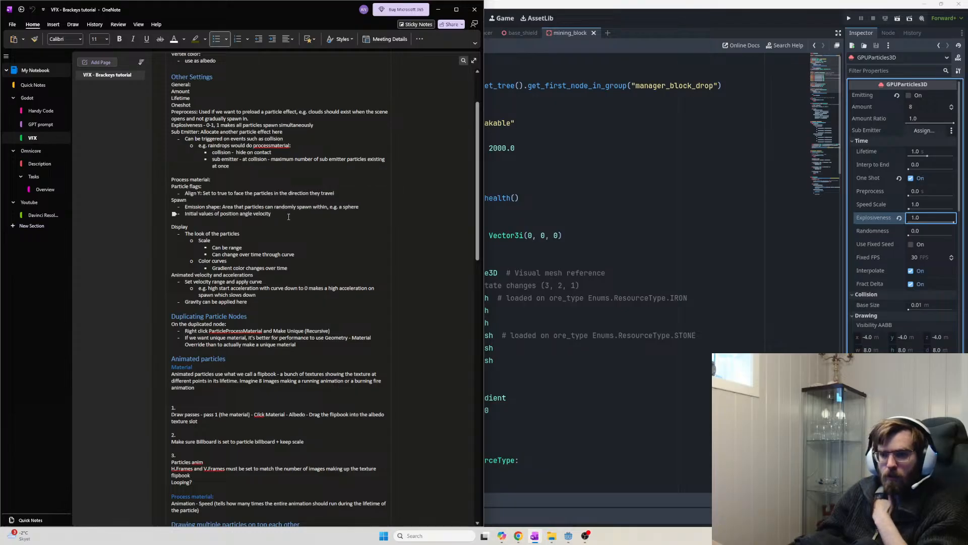
pyautogui.moveTo(276, 215); pyautogui.dragTo(185, 208)
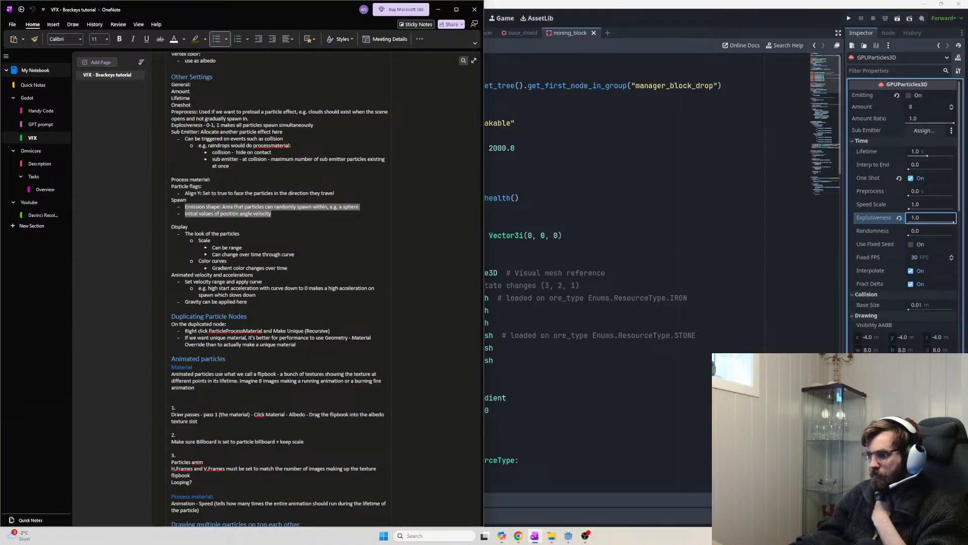
pyautogui.click(851, 141)
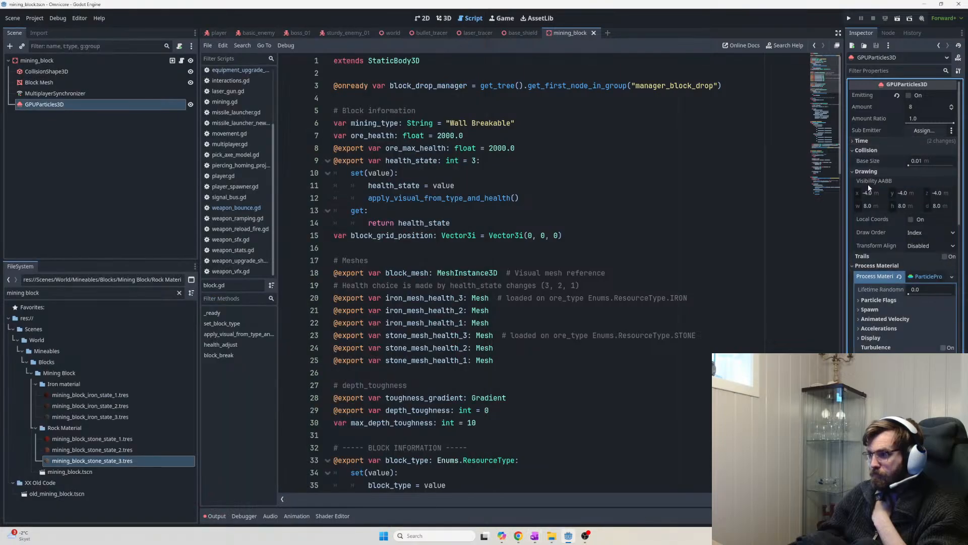
# Collapse Collision and Drawing, then set Spawn > Position Emission Shape to Box
pyautogui.click(854, 150)
pyautogui.click(858, 160)
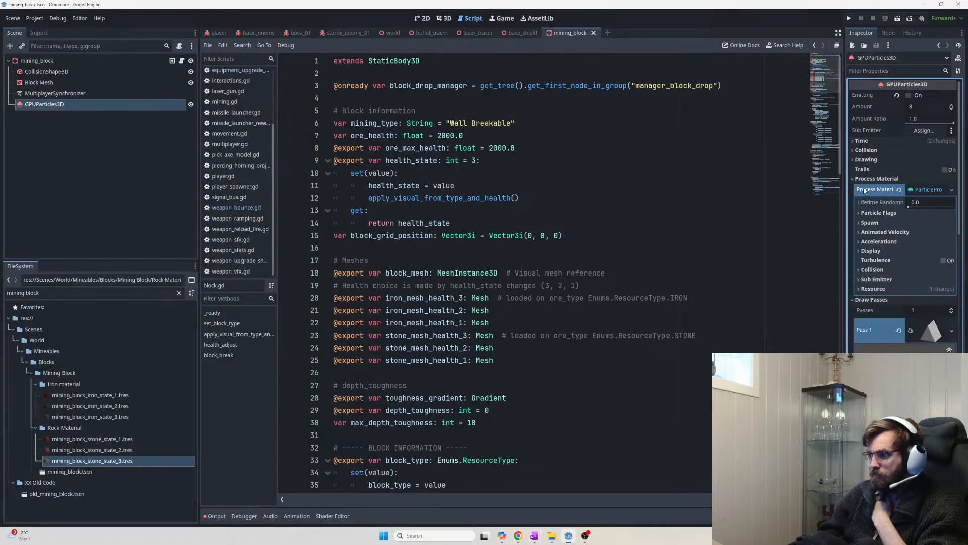
pyautogui.click(862, 223)
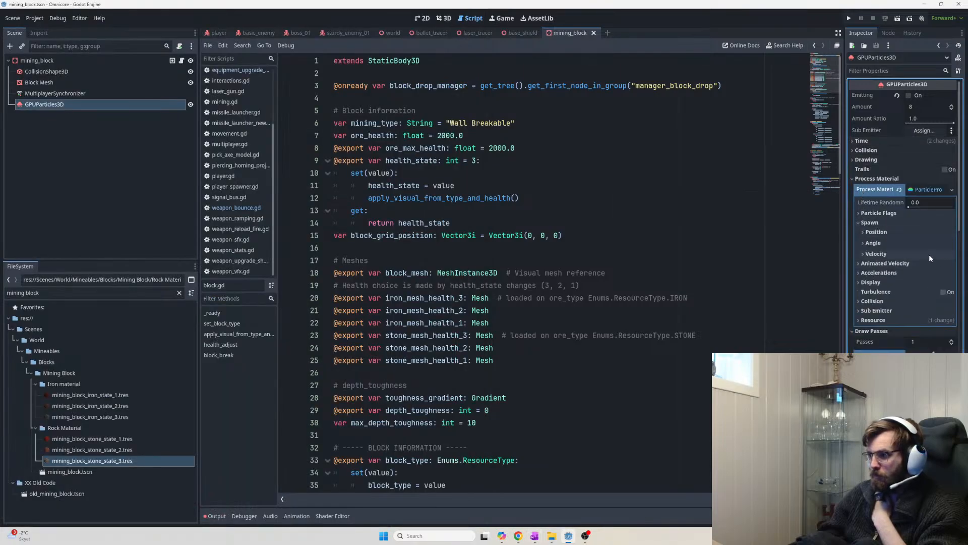
pyautogui.click(862, 233)
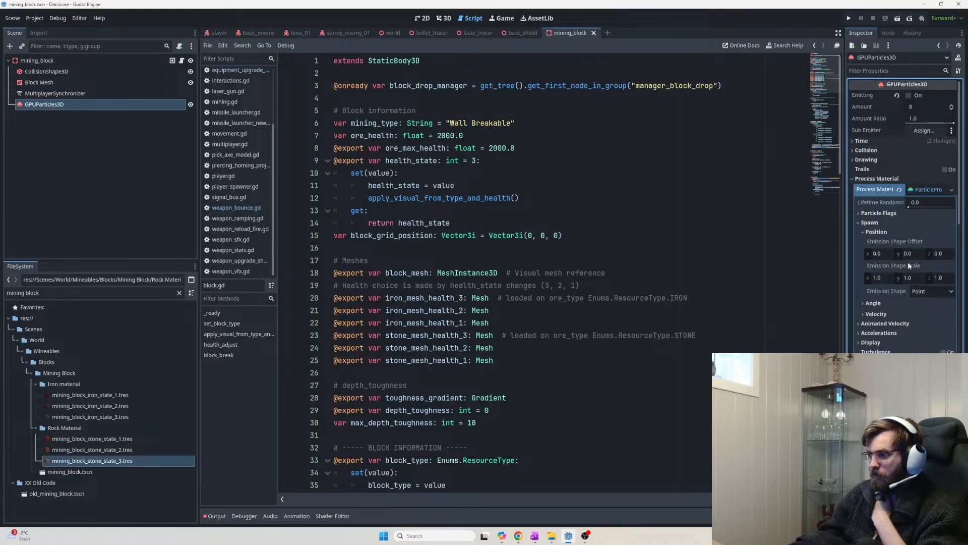
pyautogui.click(930, 291)
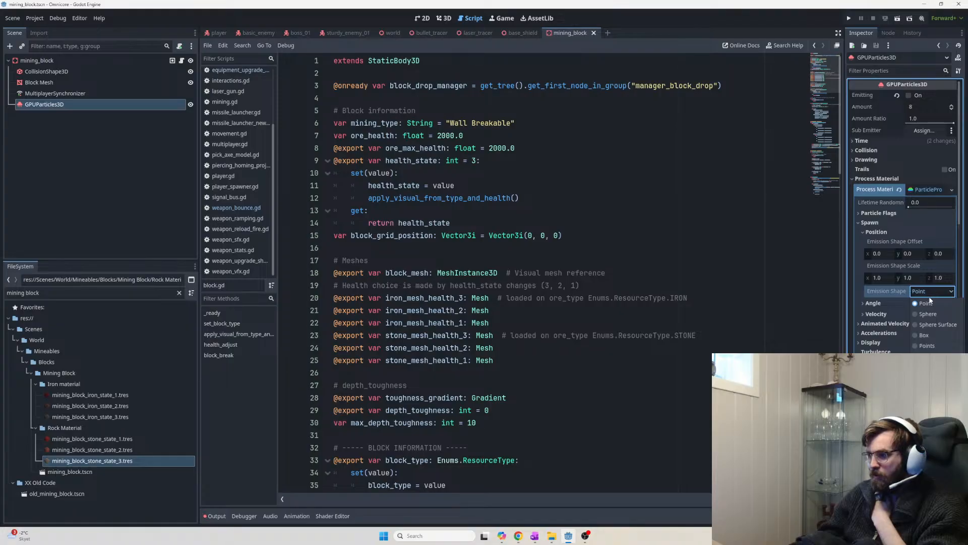
pyautogui.click(927, 335)
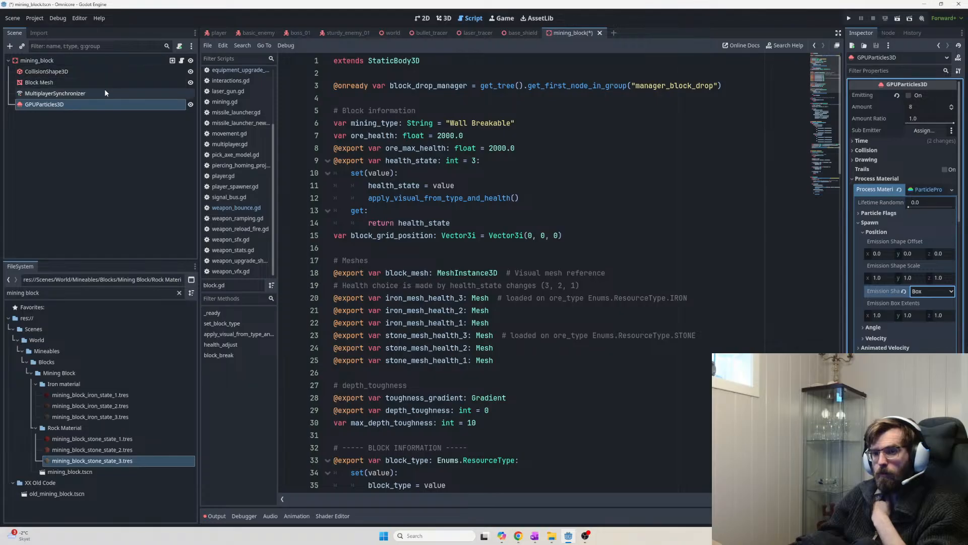
# Select the mining_block root node and scroll through its block.gd exported properties
pyautogui.click(105, 63)
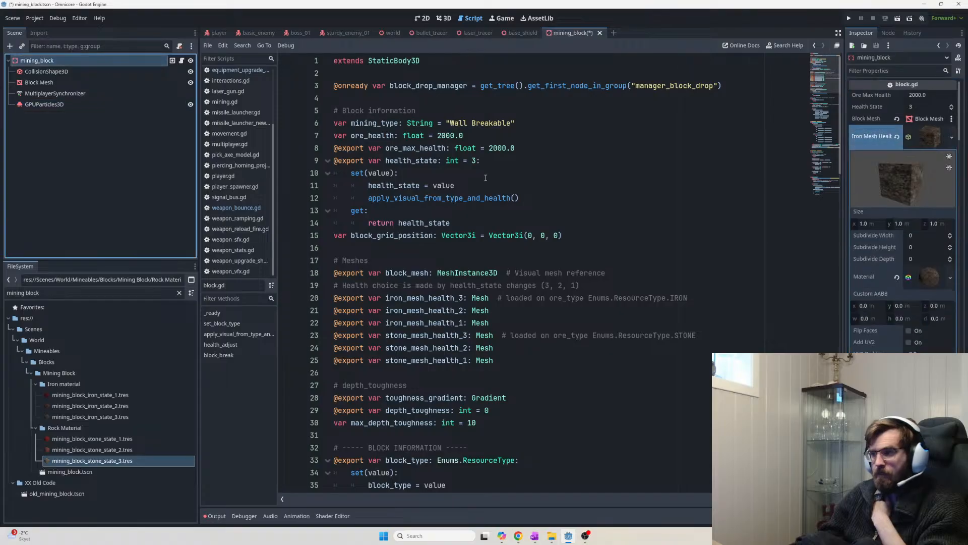
pyautogui.scroll(-4, 934, 346)
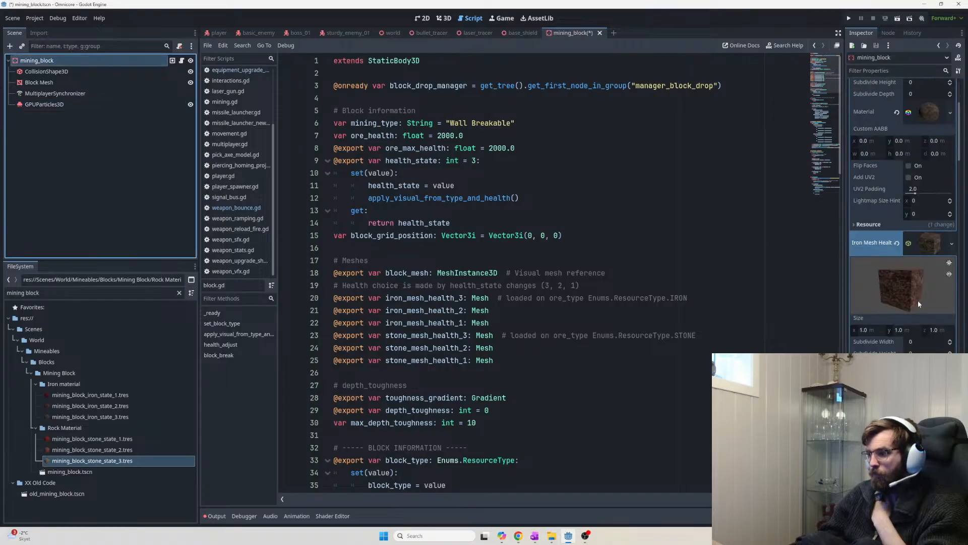
pyautogui.scroll(3, 892, 320)
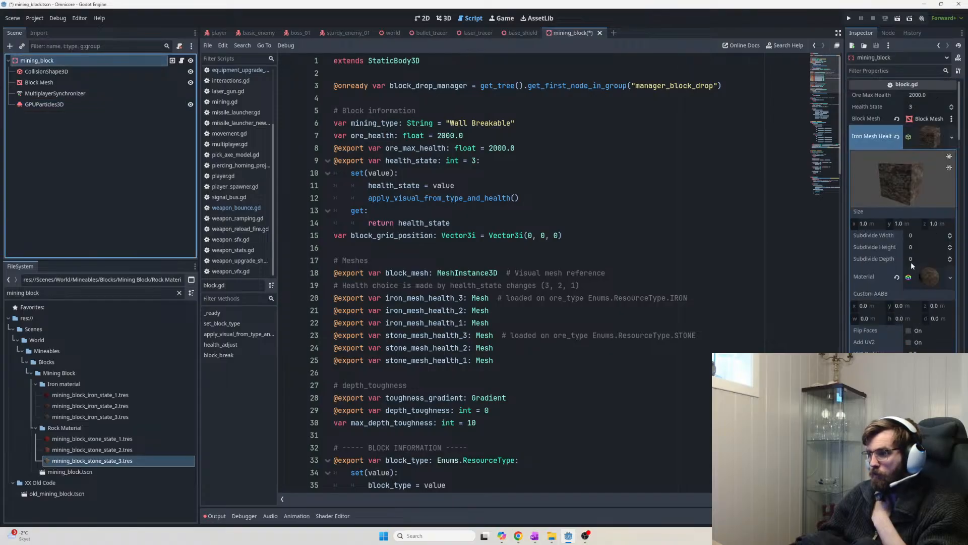
pyautogui.moveTo(959, 123); pyautogui.dragTo(959, 466)
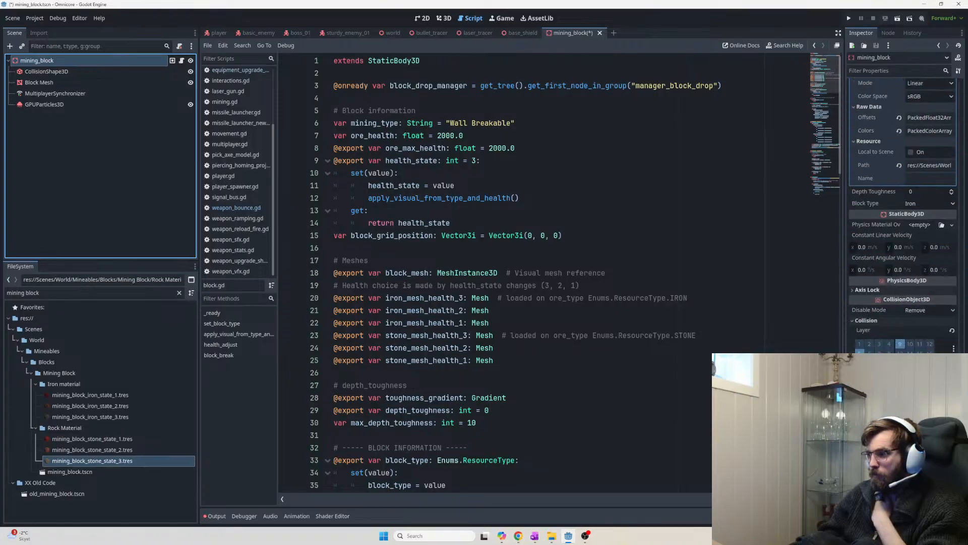
pyautogui.click(903, 429)
pyautogui.scroll(-2, 903, 429)
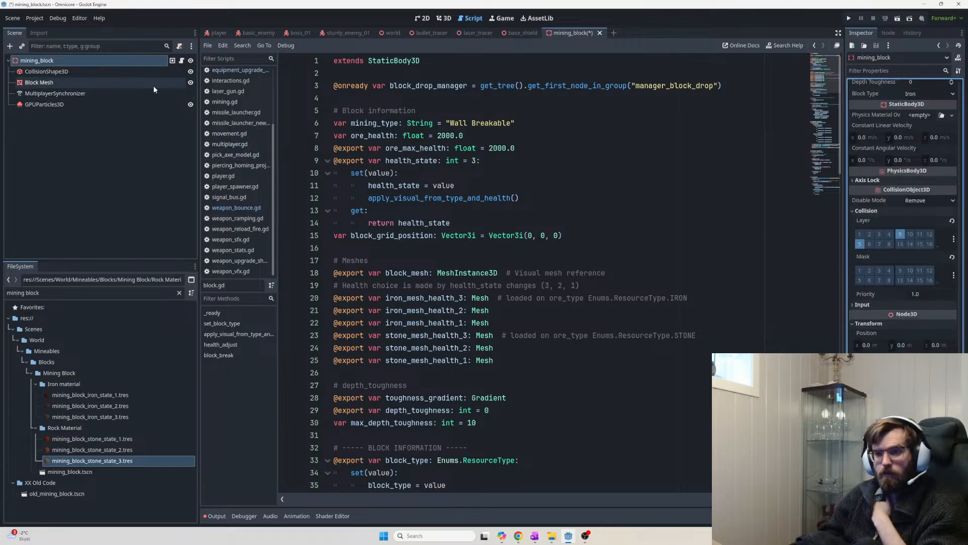
# Open block.gd and search it for 'size'
pyautogui.click(182, 61)
pyautogui.scroll(-3, 597, 184)
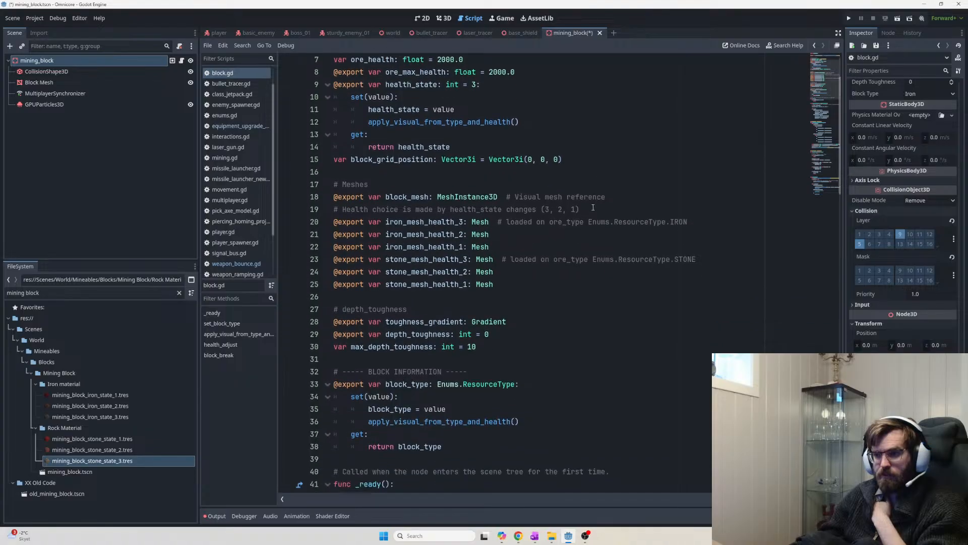
pyautogui.scroll(3, 596, 184)
pyautogui.click(595, 216)
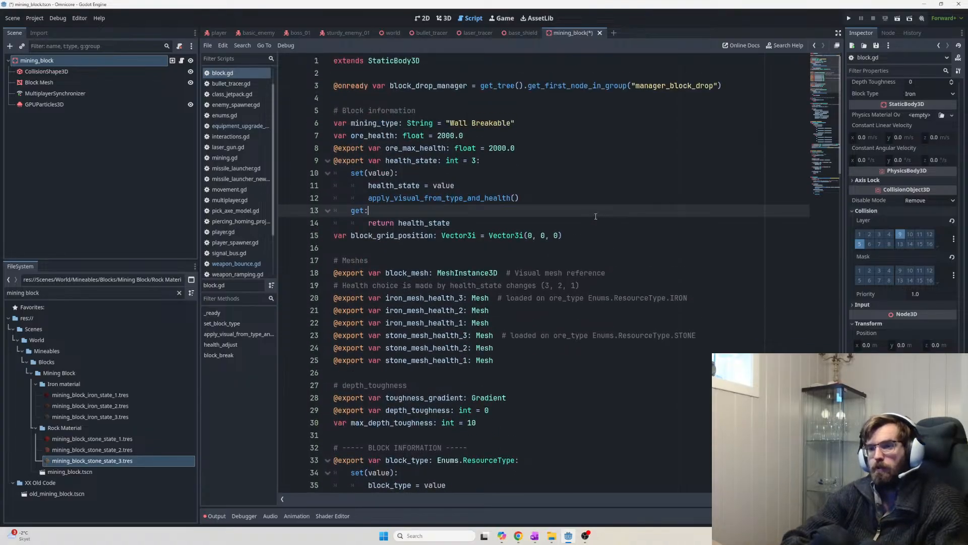
pyautogui.hotkey('ctrl', 'f')
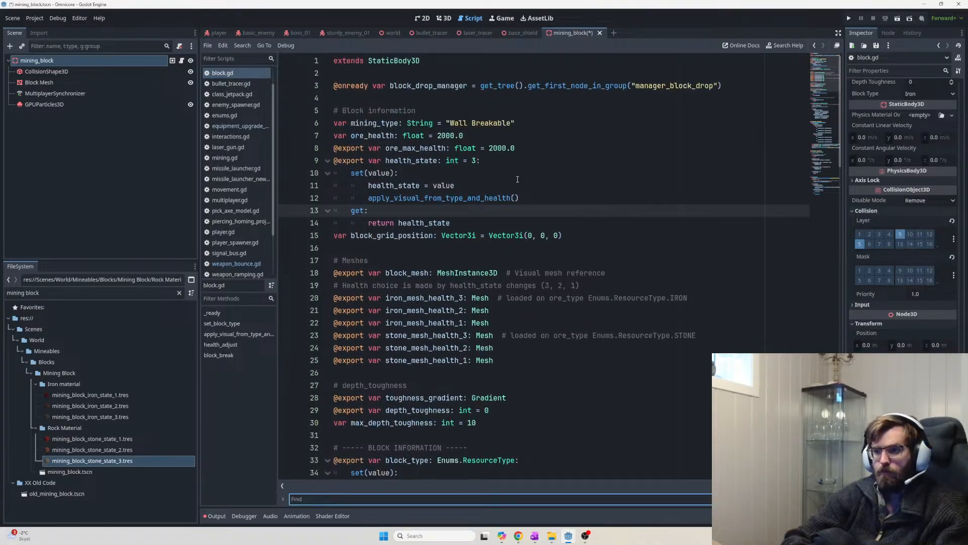
pyautogui.write('size')
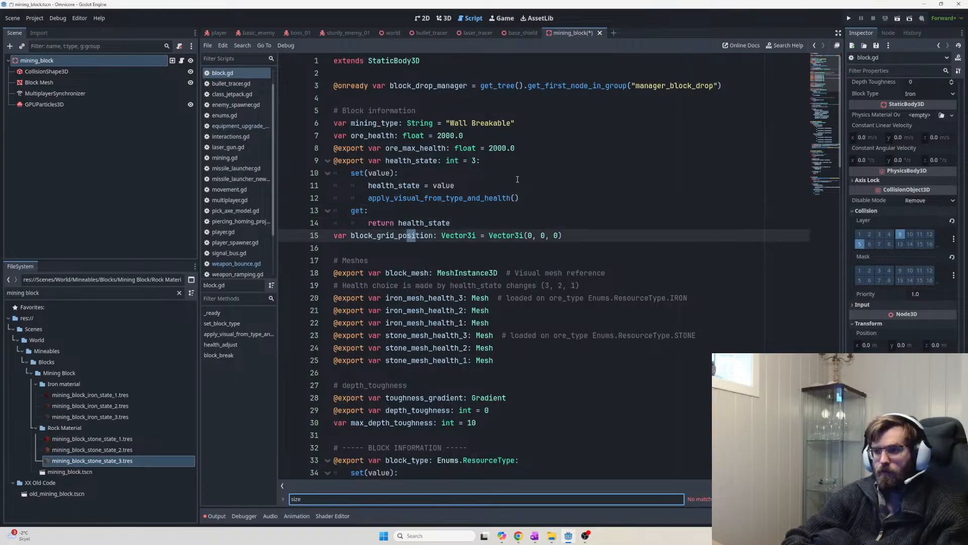
pyautogui.hotkey('ctrl', 'a')
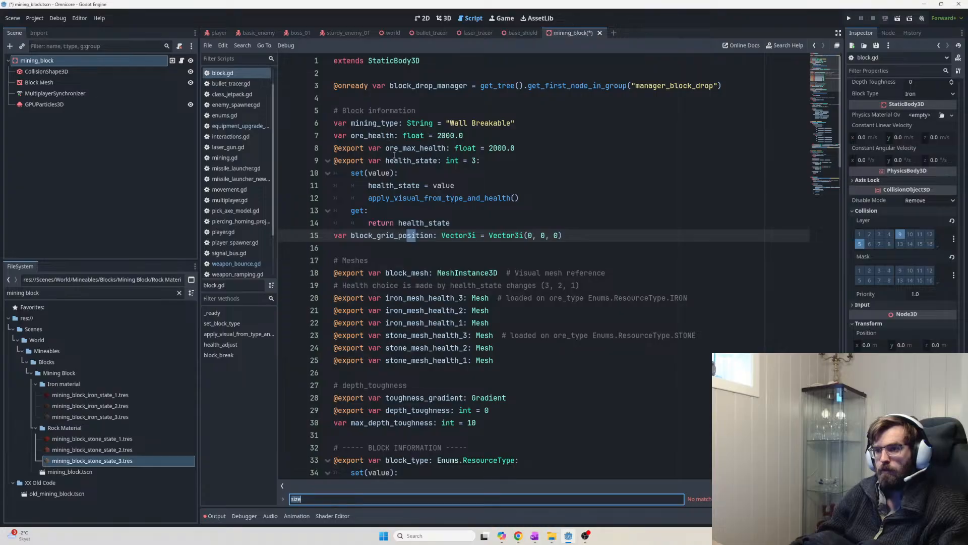
pyautogui.scroll(-7, 428, 218)
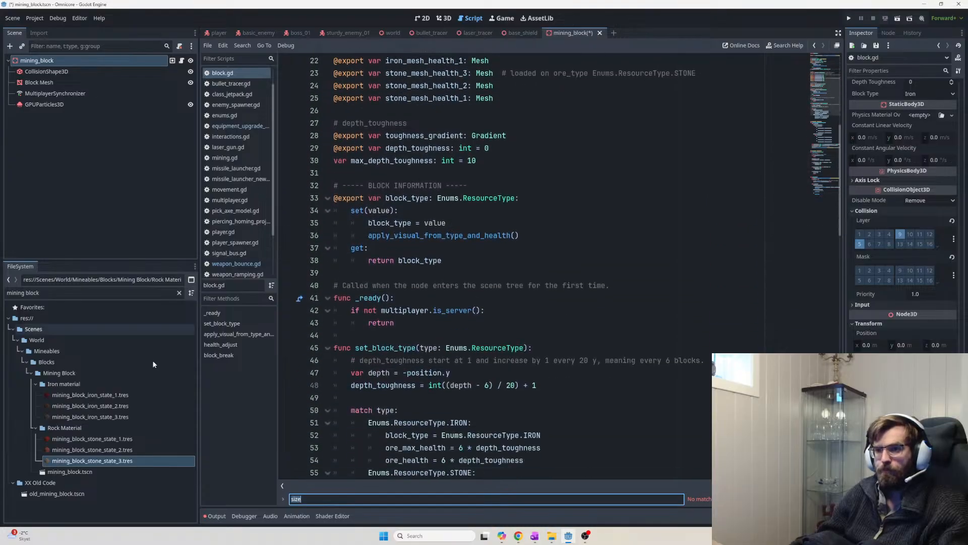
# Filter the FileSystem for 'block spawner' and open block_spawner.gd
pyautogui.click(69, 293)
pyautogui.hotkey('ctrl', 'a')
pyautogui.write('block spawner')
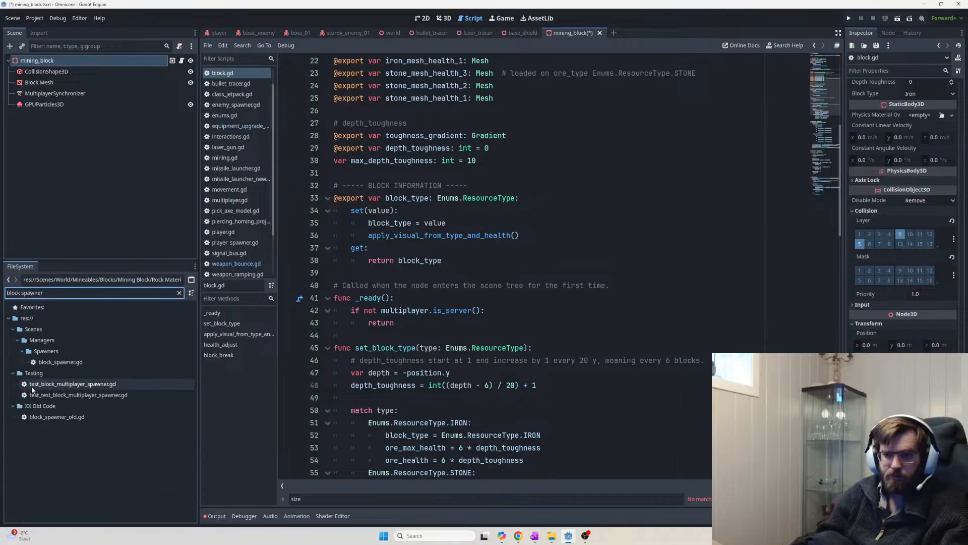
pyautogui.doubleClick(60, 361)
# Jump to the 'size' match on line 270 and search the script for current_block
pyautogui.click(534, 197)
pyautogui.hotkey('ctrl', 'f')
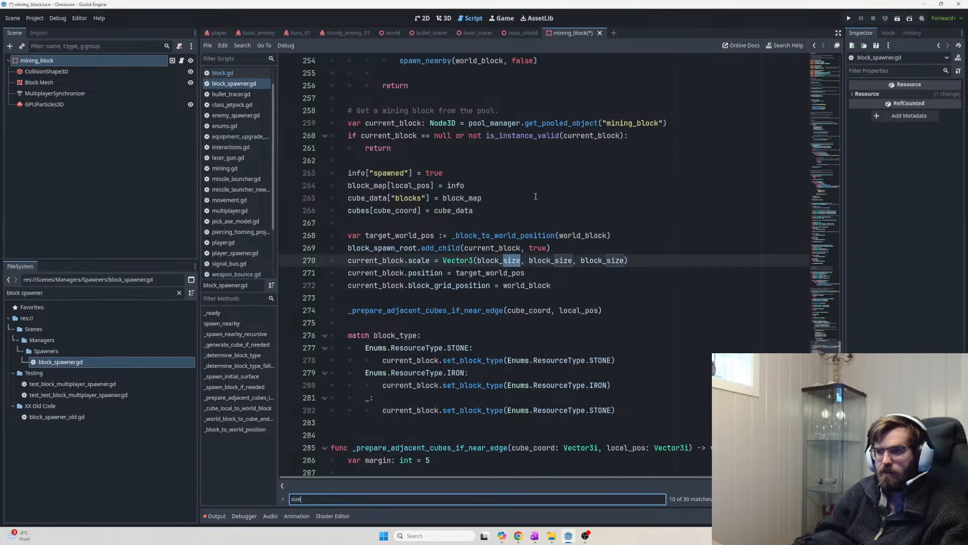
pyautogui.press('Return')
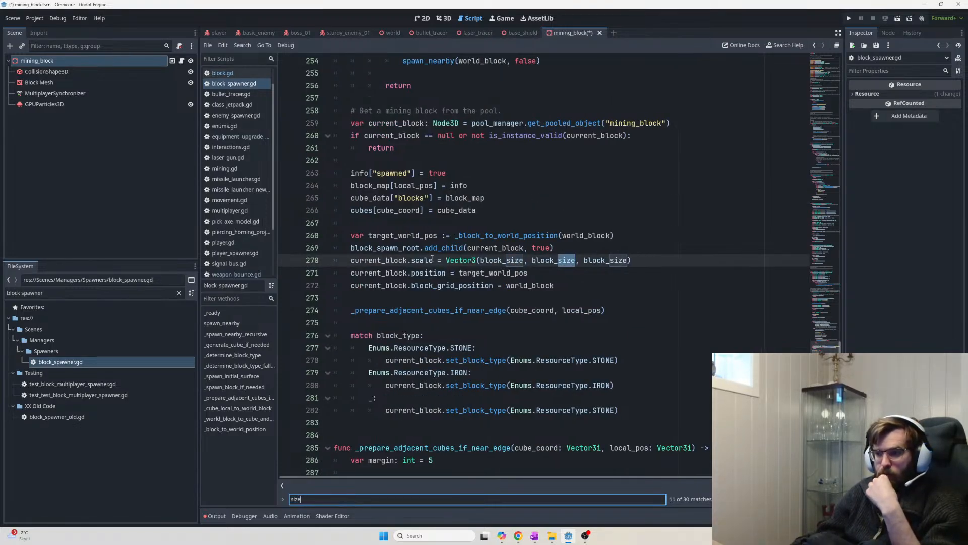
pyautogui.doubleClick(523, 248)
pyautogui.hotkey('ctrl', 'f')
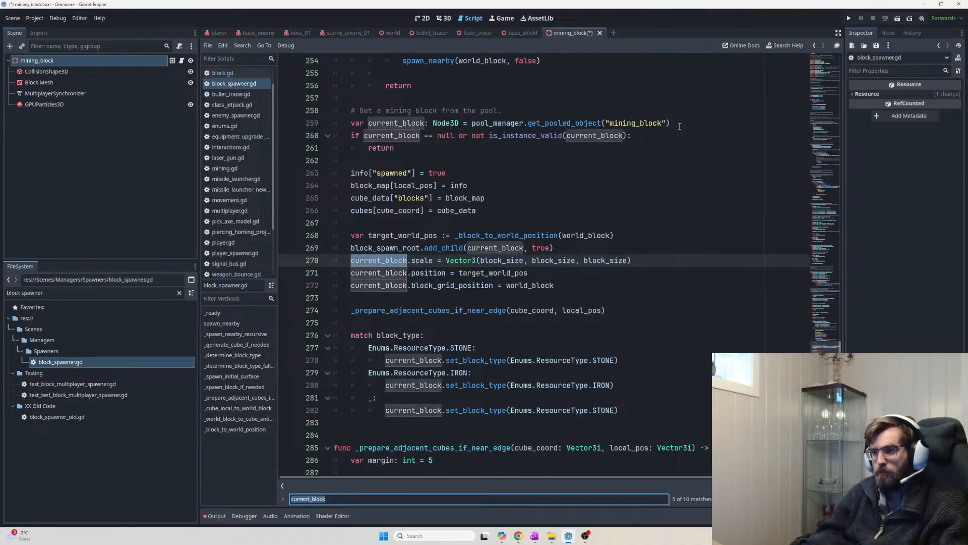
pyautogui.moveTo(623, 122)
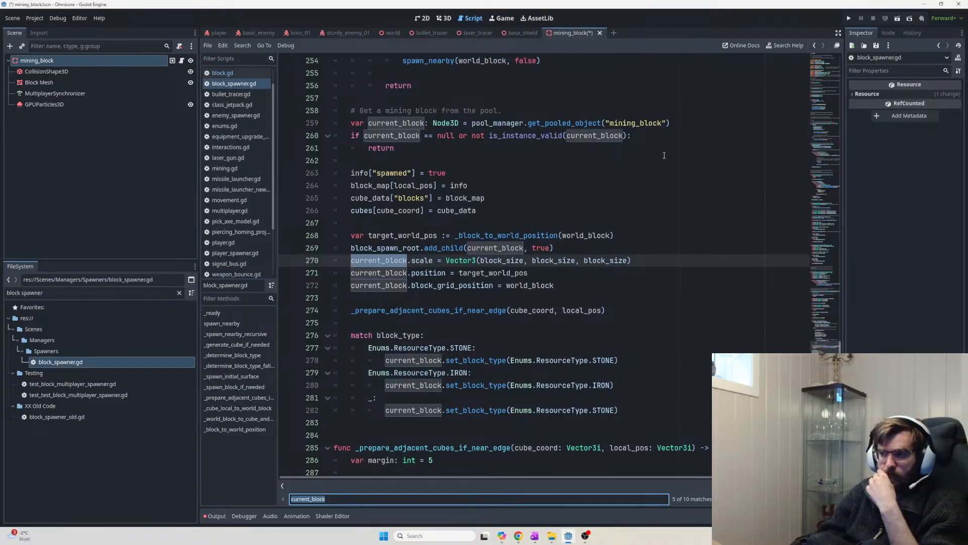
# Filter the FileSystem by 'pool' and open the pool_manager scene
pyautogui.tripleClick(81, 292)
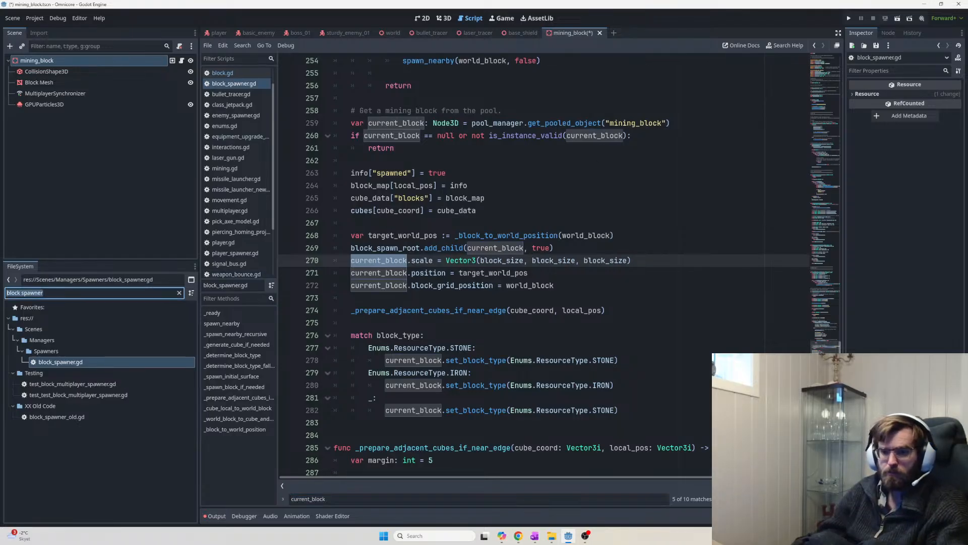
pyautogui.write('pool')
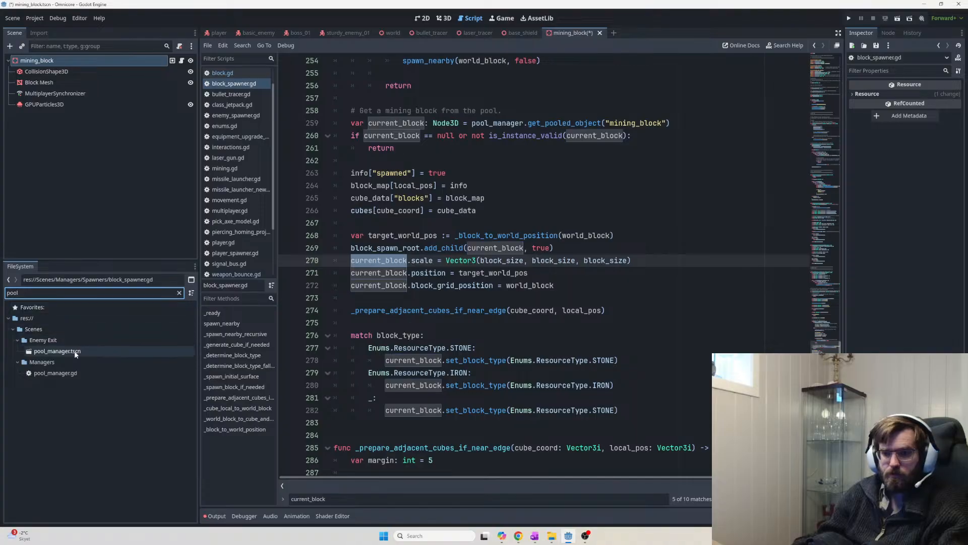
pyautogui.doubleClick(56, 351)
# Open the PoolManager script and select the mining_block.tscn path on line 34
pyautogui.click(88, 64)
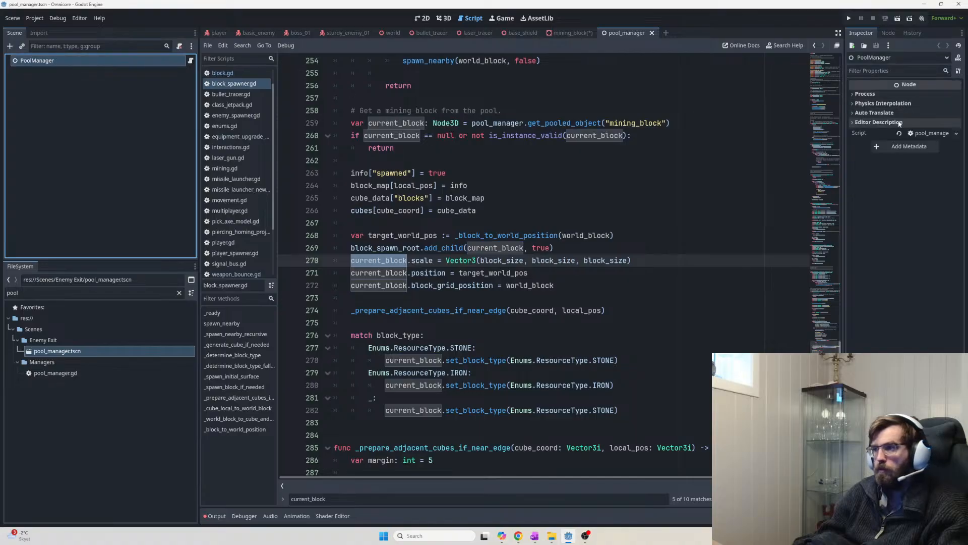
pyautogui.doubleClick(856, 94)
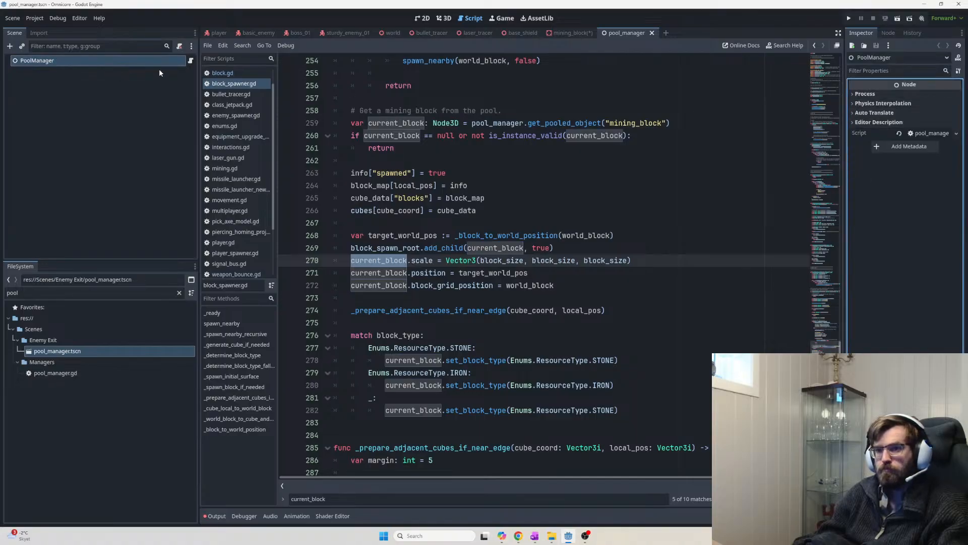
pyautogui.click(191, 61)
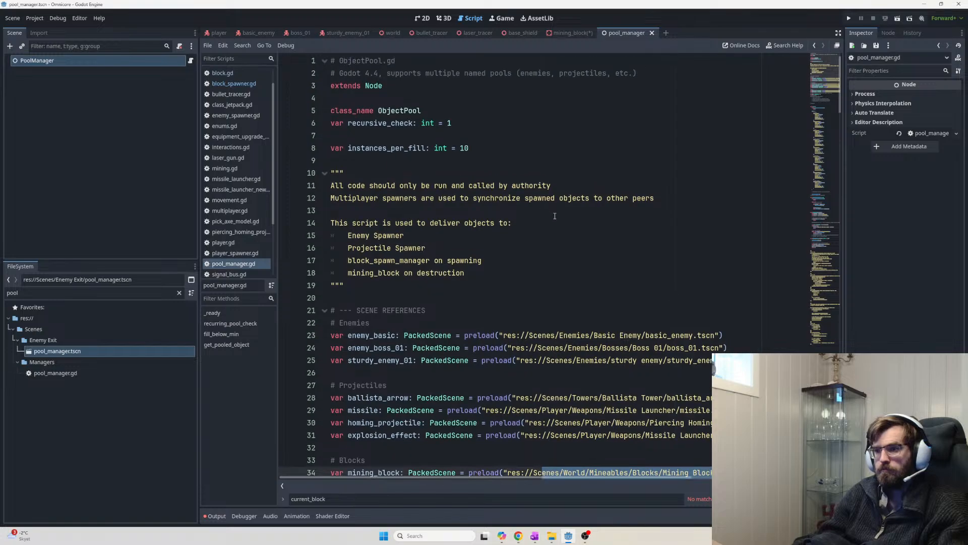
pyautogui.scroll(-5, 507, 202)
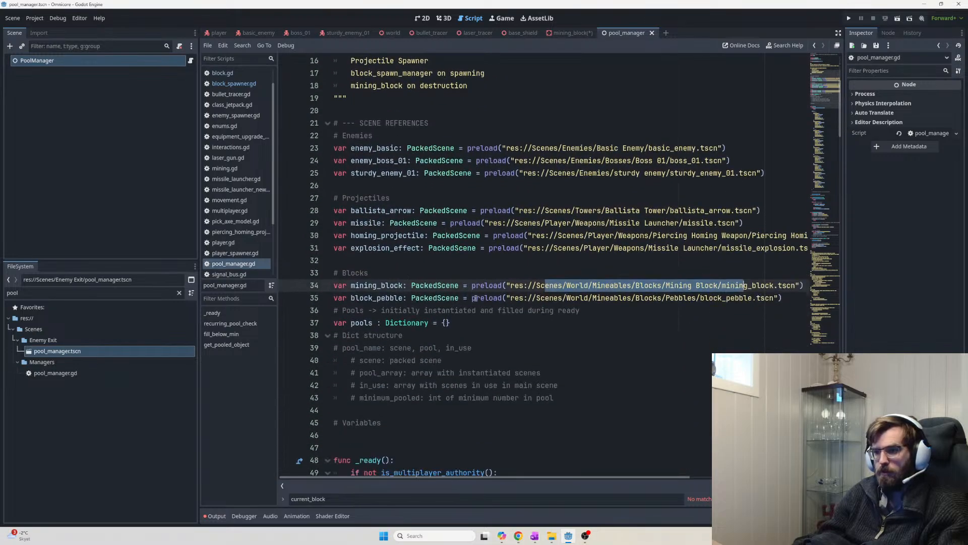
pyautogui.doubleClick(550, 285)
pyautogui.moveTo(799, 285); pyautogui.dragTo(727, 286)
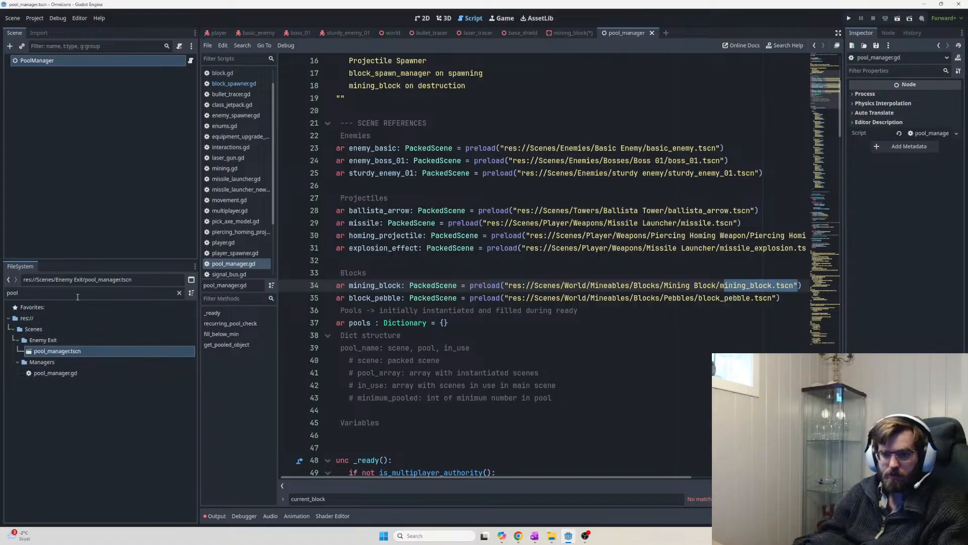
pyautogui.hotkey('ctrl', 'a')
# Filter the FileSystem by 'mining' and open mining_block.tscn
pyautogui.click(77, 296)
pyautogui.hotkey('ctrl', 'a')
pyautogui.write('mining')
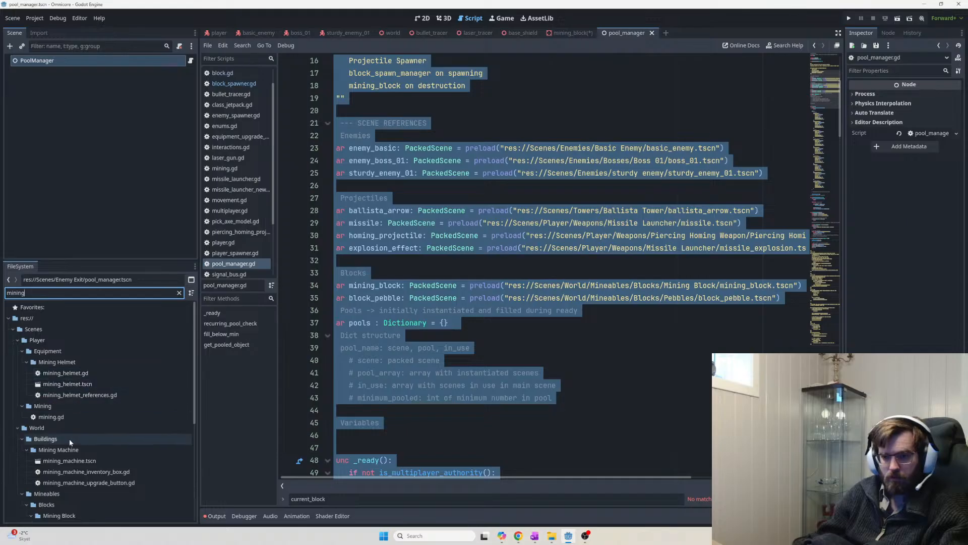
pyautogui.scroll(-2, 69, 463)
pyautogui.scroll(-1, 76, 463)
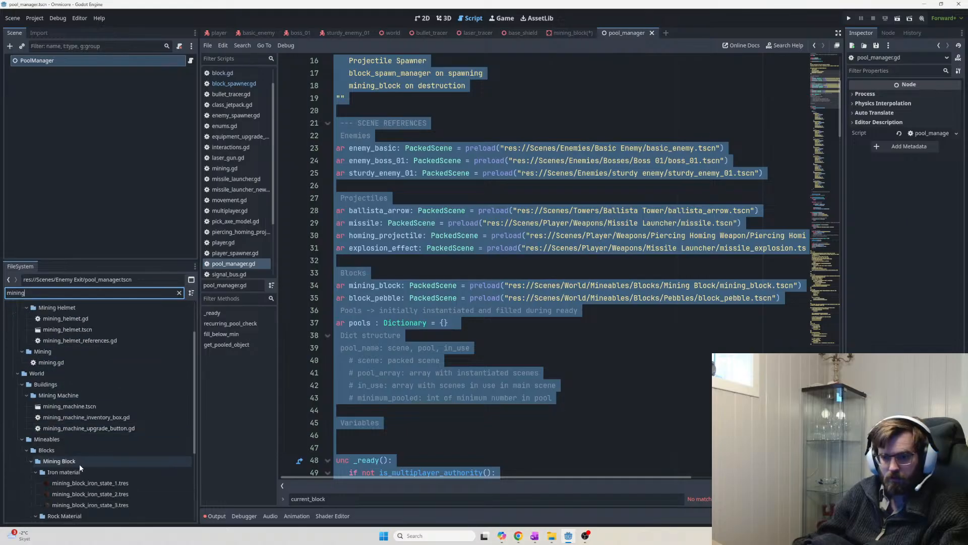
pyautogui.scroll(-2, 81, 464)
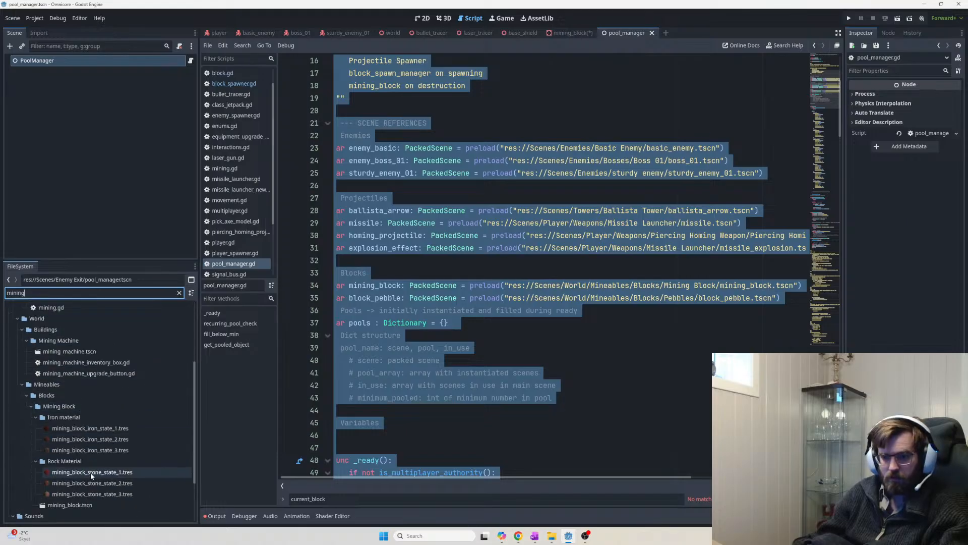
pyautogui.doubleClick(71, 505)
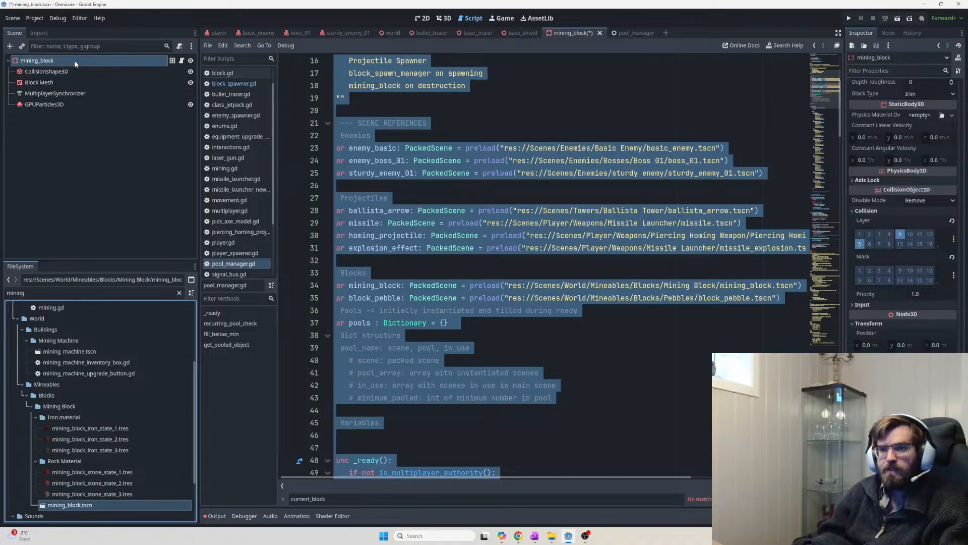
# Select the GPUParticles3D node, keeping its name unchanged
pyautogui.click(53, 62)
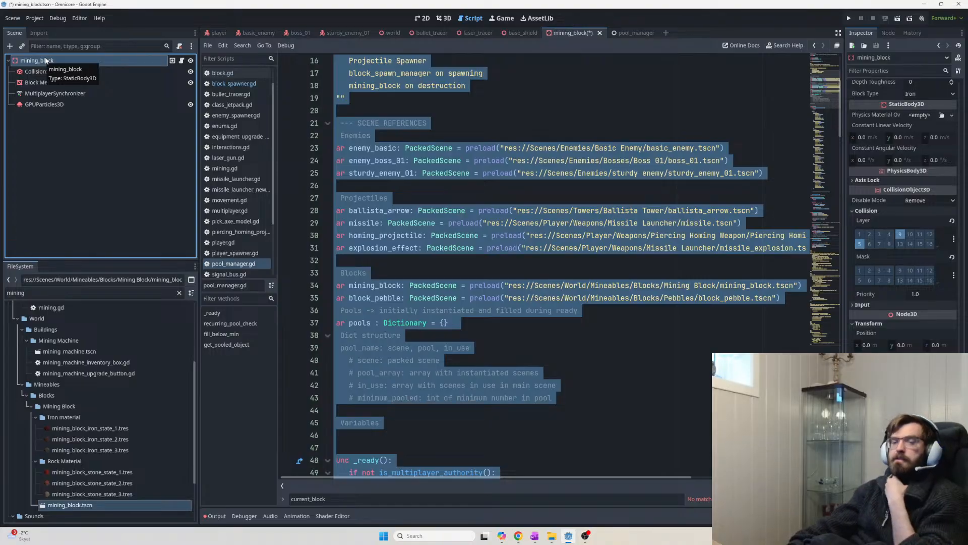
pyautogui.doubleClick(57, 103)
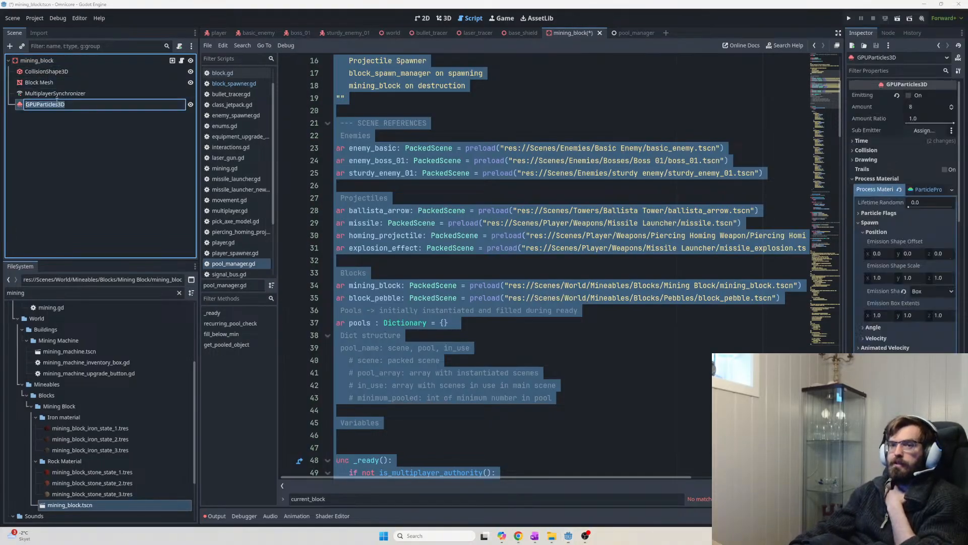
pyautogui.press('Escape')
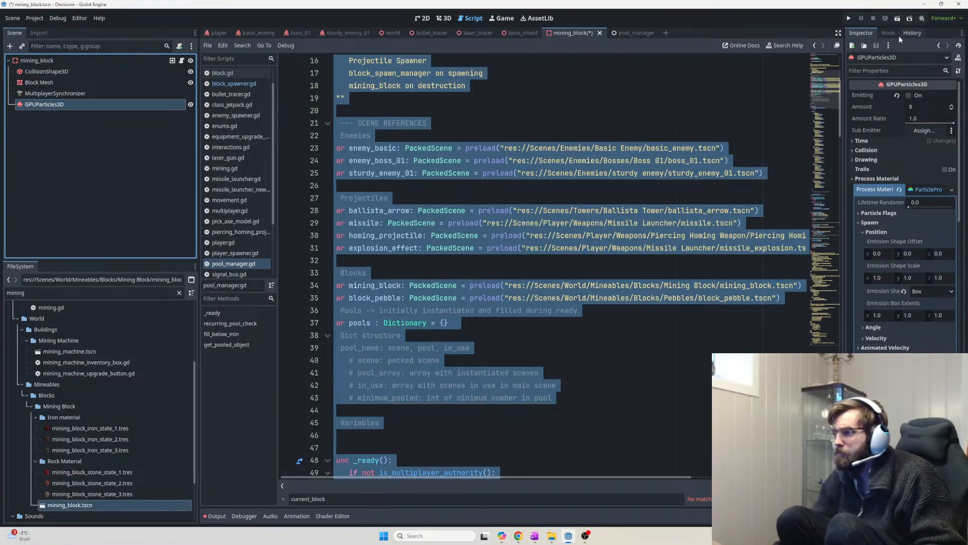
# Screenshot the particle node's Inspector settings, then switch to the browser
pyautogui.press('super+shift+s')
pyautogui.moveTo(842, 24); pyautogui.dragTo(966, 354)
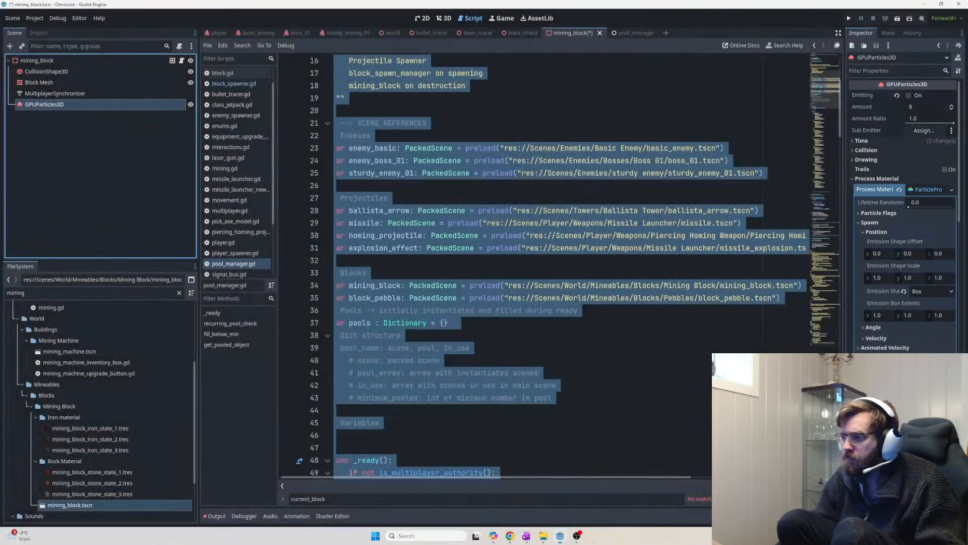
pyautogui.hotkey('alt', 'Tab')
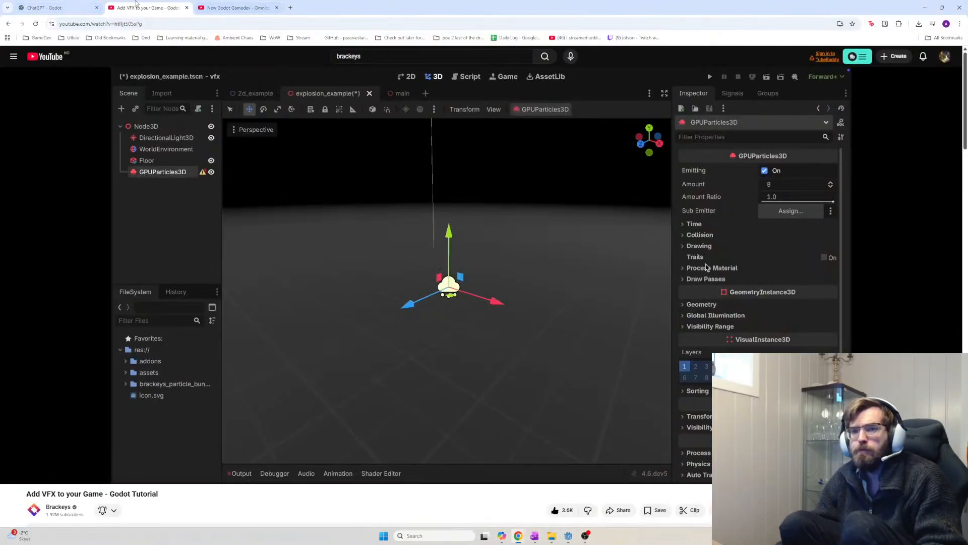
pyautogui.click(59, 7)
# Paste the settings and node-list screenshots into ChatGPT and begin asking about the parent StaticBody3D
pyautogui.click(437, 495)
pyautogui.hotkey('ctrl', 'v')
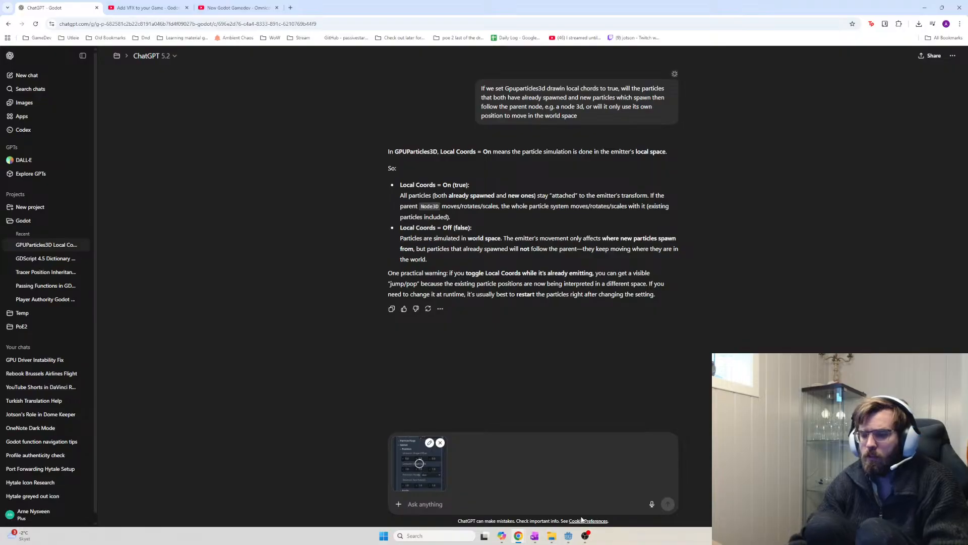
pyautogui.write('if I chan')
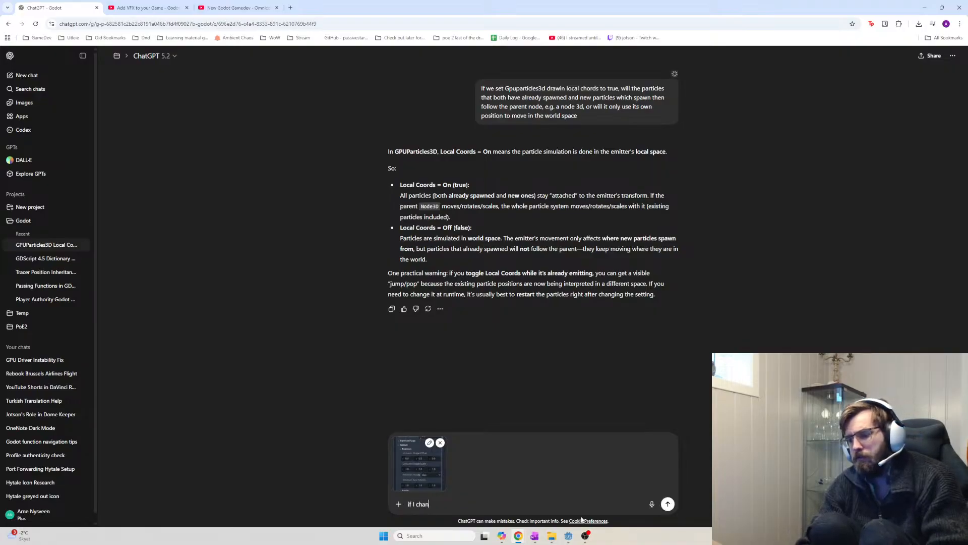
pyautogui.write('ge the size')
pyautogui.hotkey('alt', 'Tab')
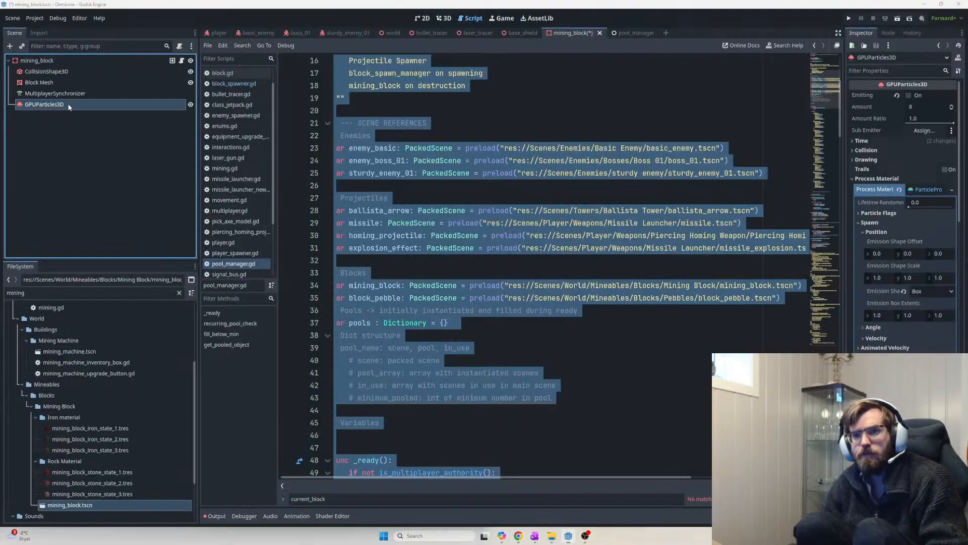
pyautogui.press('super+shift+s')
pyautogui.press('Escape')
pyautogui.press('super+shift+s')
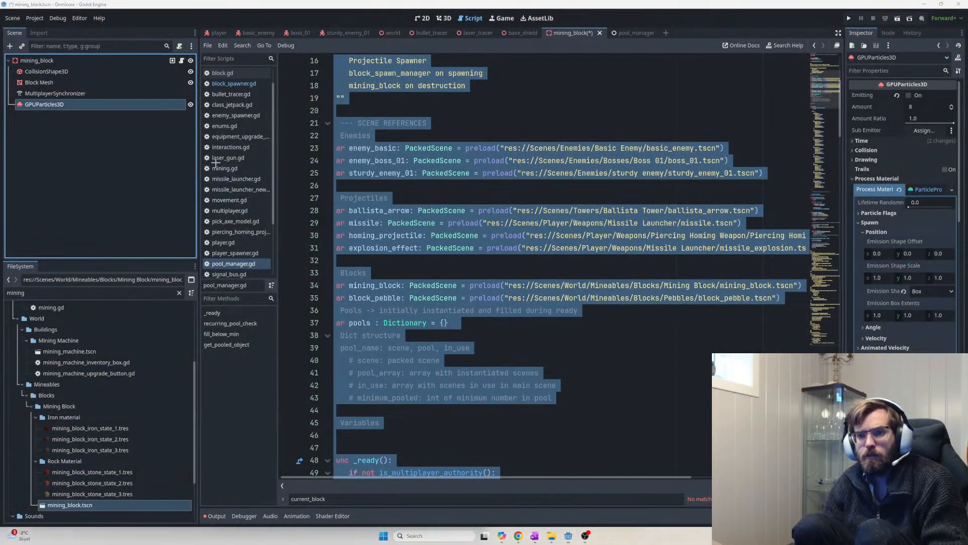
pyautogui.moveTo(218, 164); pyautogui.dragTo(199, 161)
pyautogui.press('Escape')
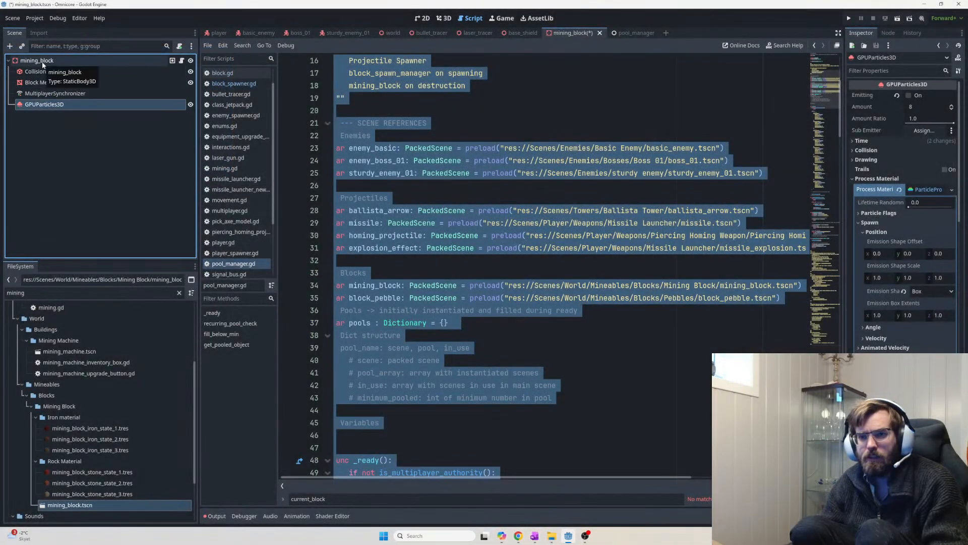
pyautogui.hotkey('alt', 'Tab')
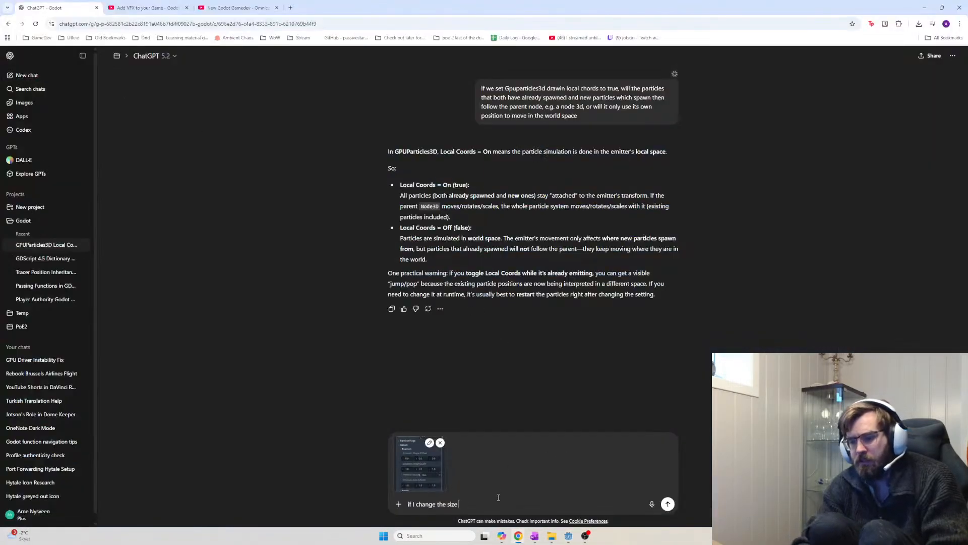
pyautogui.write('of the parent')
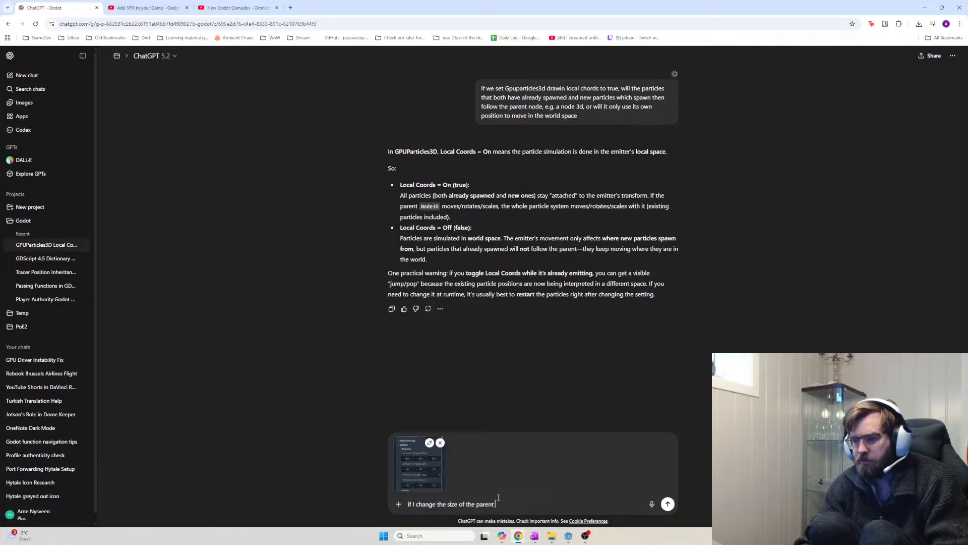
pyautogui.hotkey('ctrl', 'v')
pyautogui.write('stati')
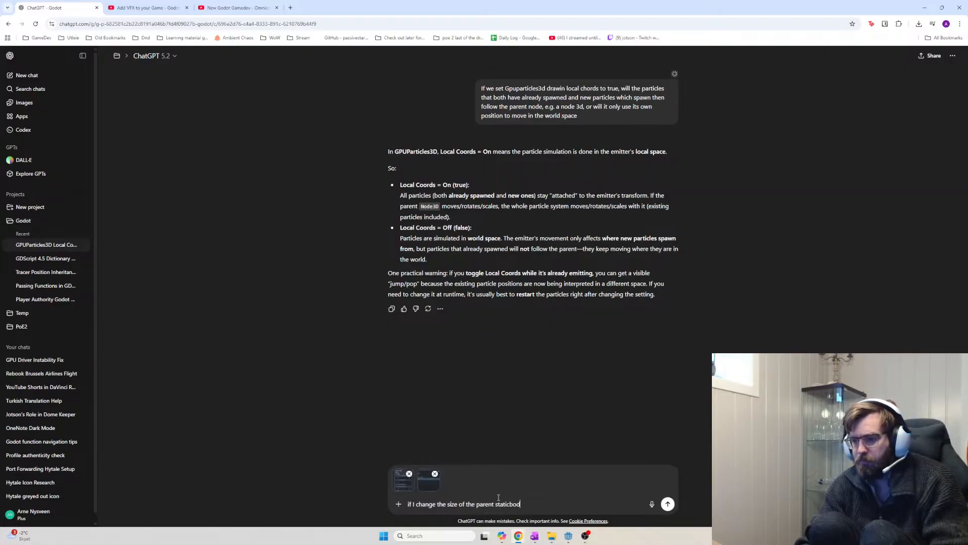
pyautogui.write('cbody3d of this')
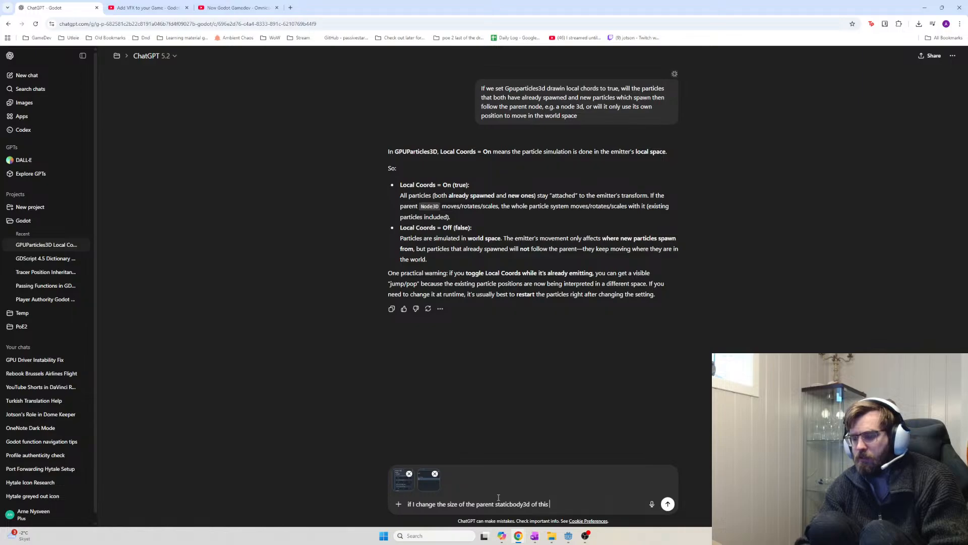
# Finish asking whether the GPUParticles3D emission follows the parent's size, checking node names, and send it
pyautogui.hotkey('alt', 'Tab')
pyautogui.hotkey('alt', 'Tab')
pyautogui.write('is gpu')
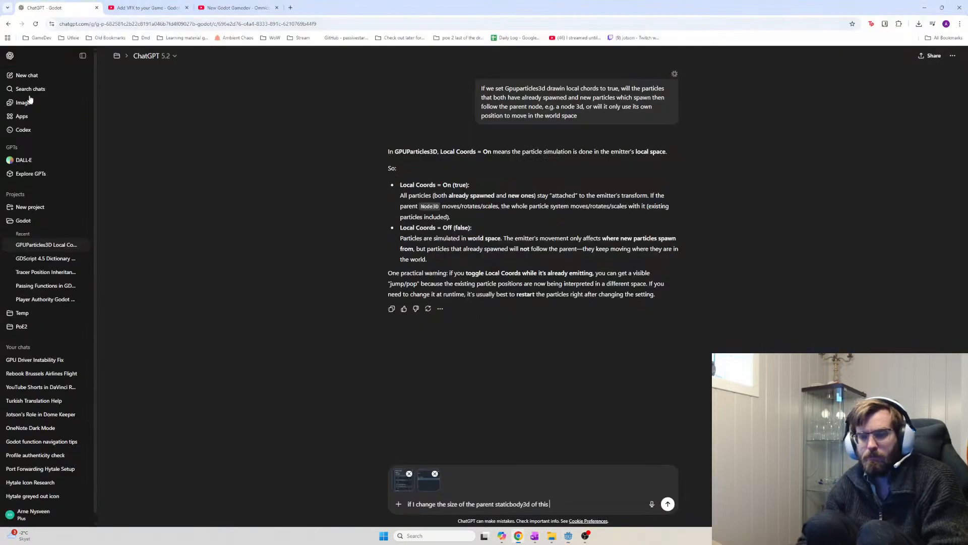
pyautogui.write('particle')
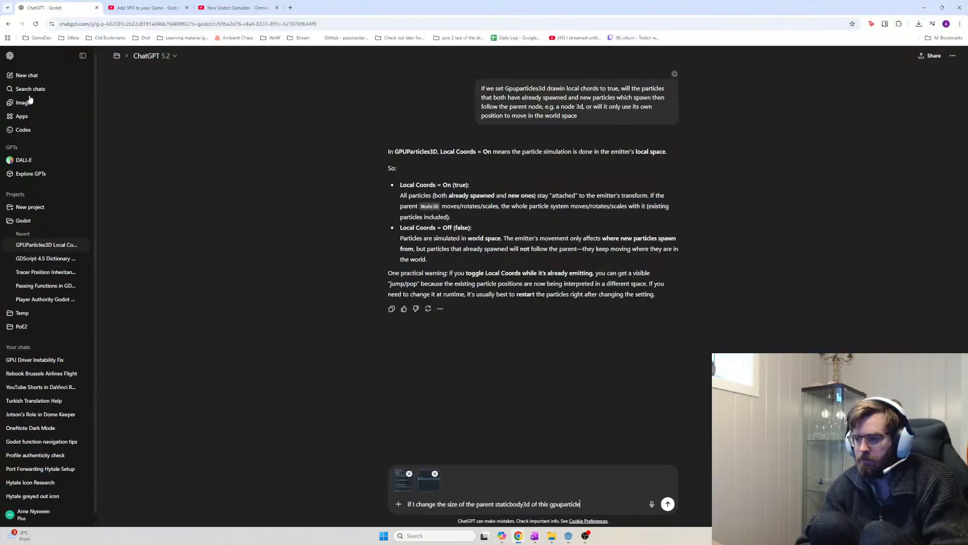
pyautogui.write('s3d node')
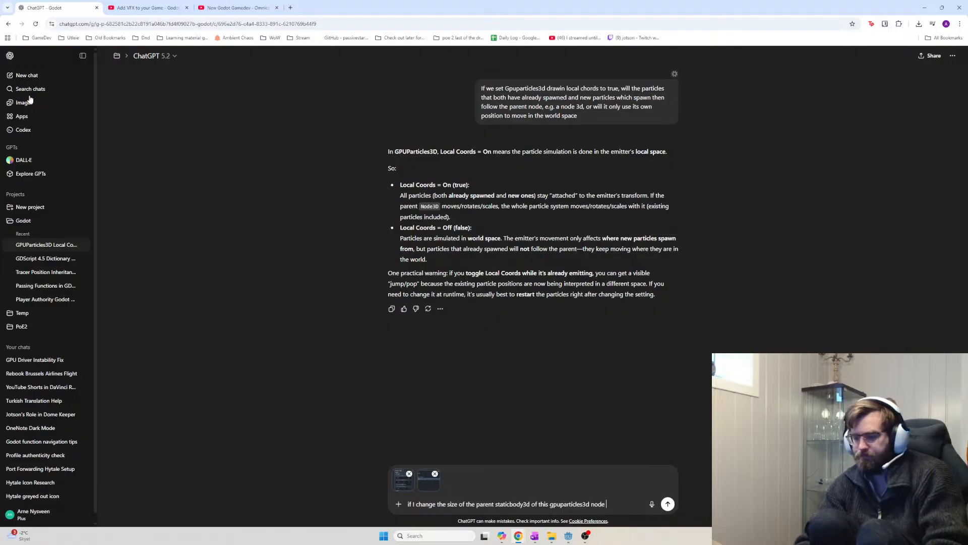
pyautogui.write(', wil')
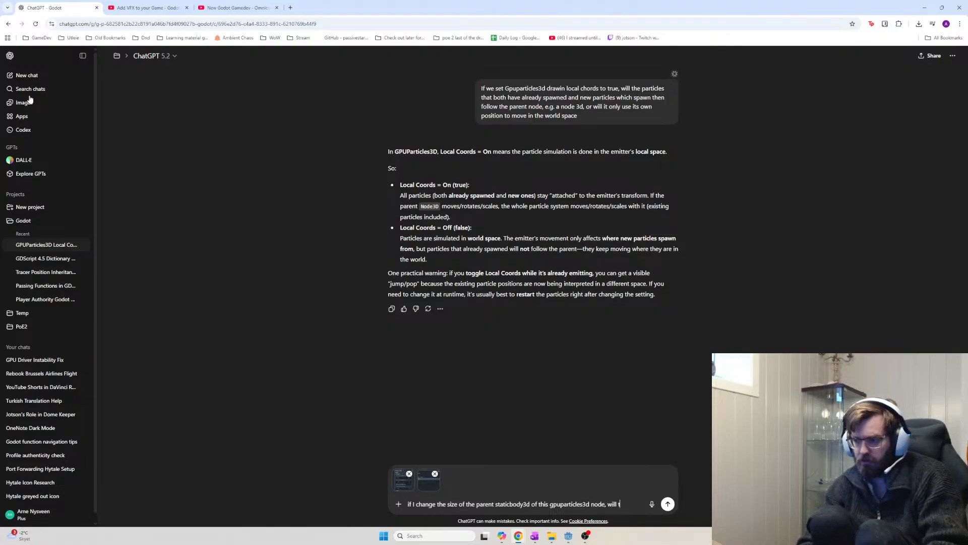
pyautogui.write('l t')
pyautogui.hotkey('alt', 'Tab')
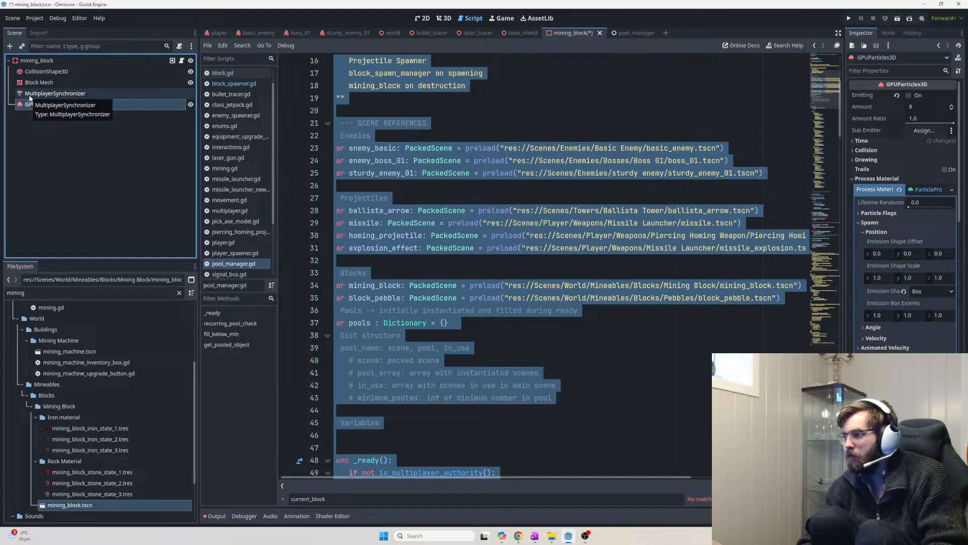
pyautogui.hotkey('alt', 'Tab')
pyautogui.hotkey('alt', 'Tab')
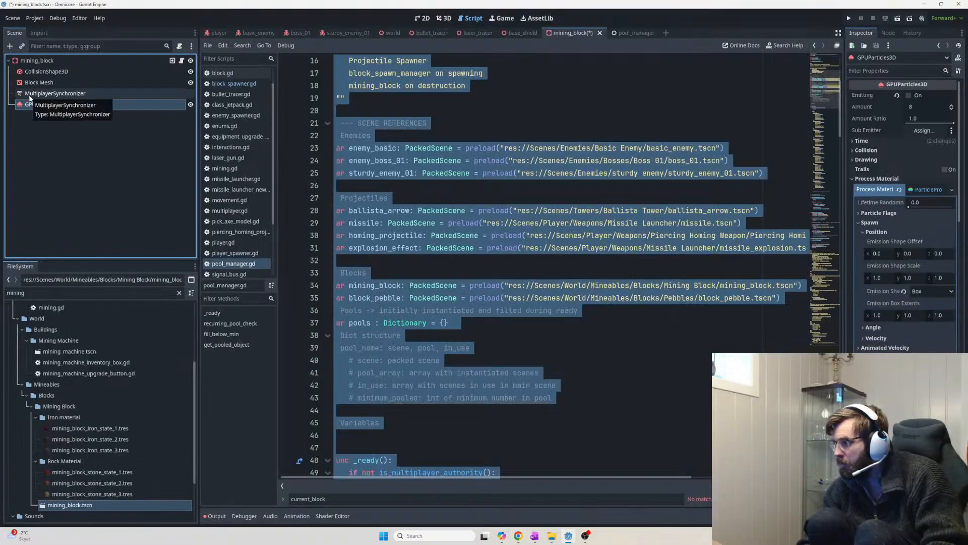
pyautogui.hotkey('alt', 'Tab')
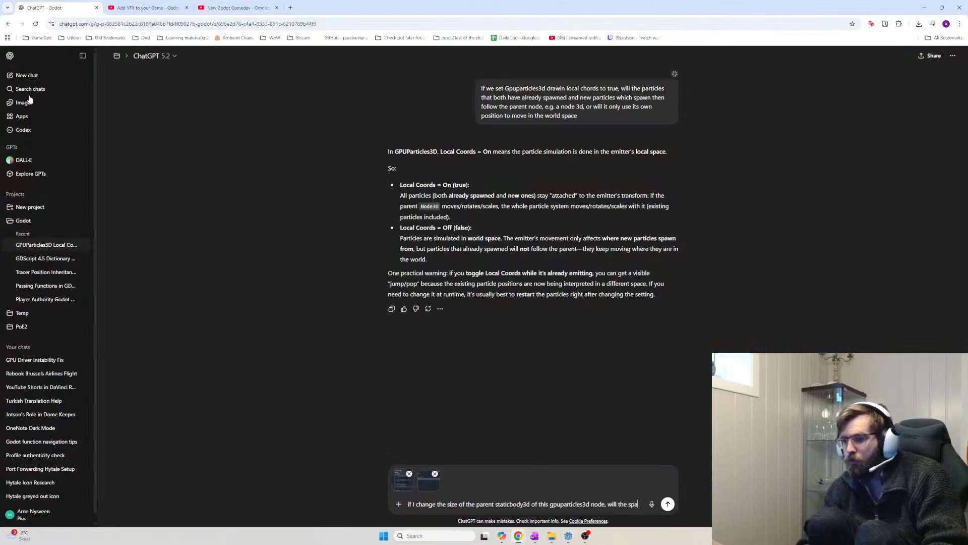
pyautogui.write('wn - position')
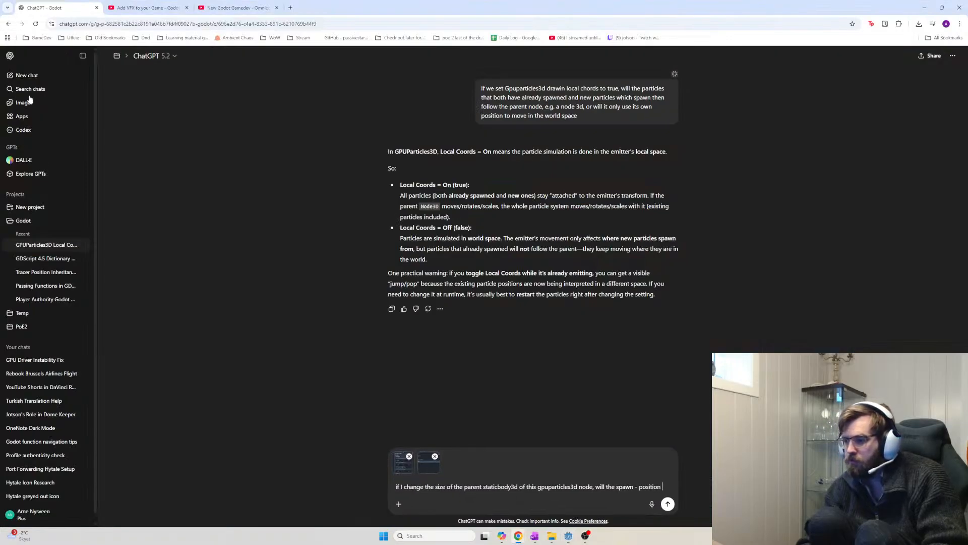
pyautogui.hotkey('alt', 'Tab')
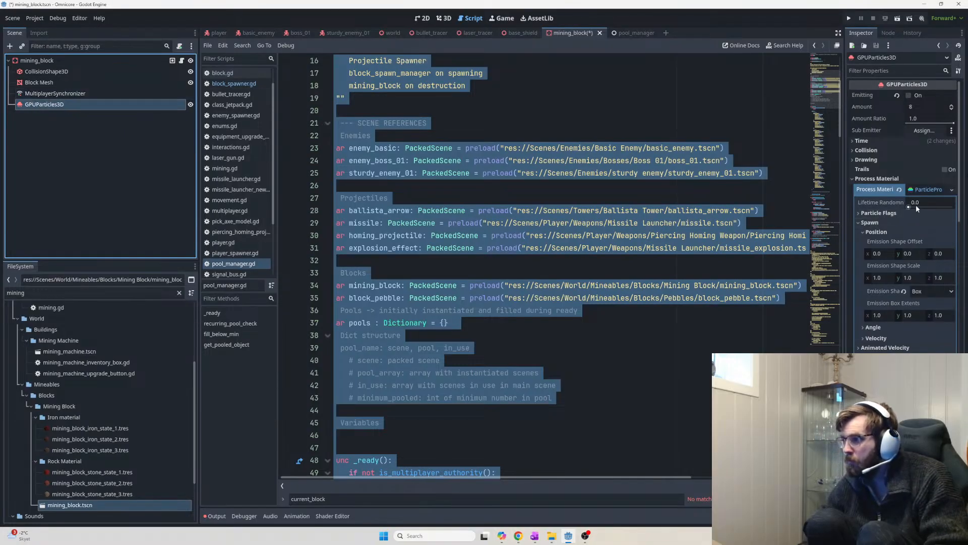
pyautogui.hotkey('alt', 'Tab')
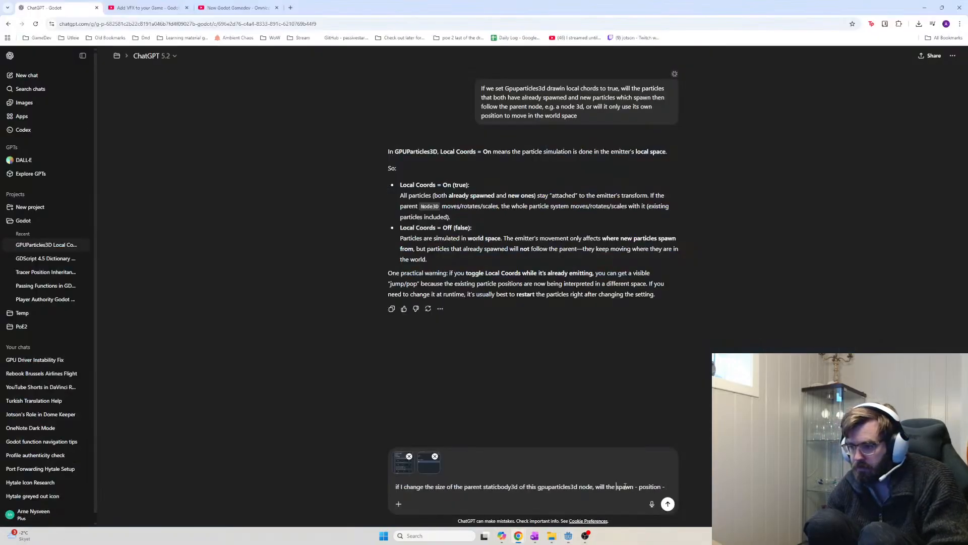
pyautogui.write('gpupart')
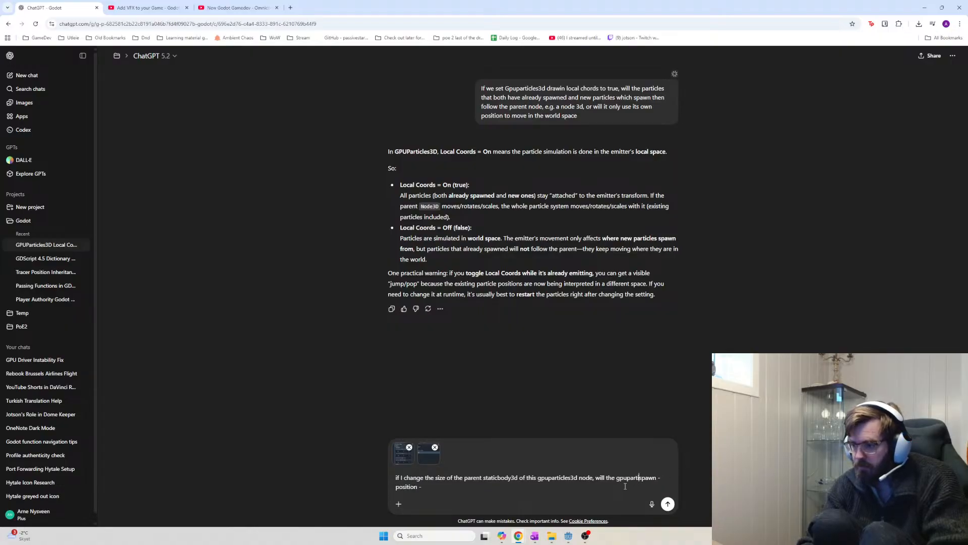
pyautogui.write('icles3d-')
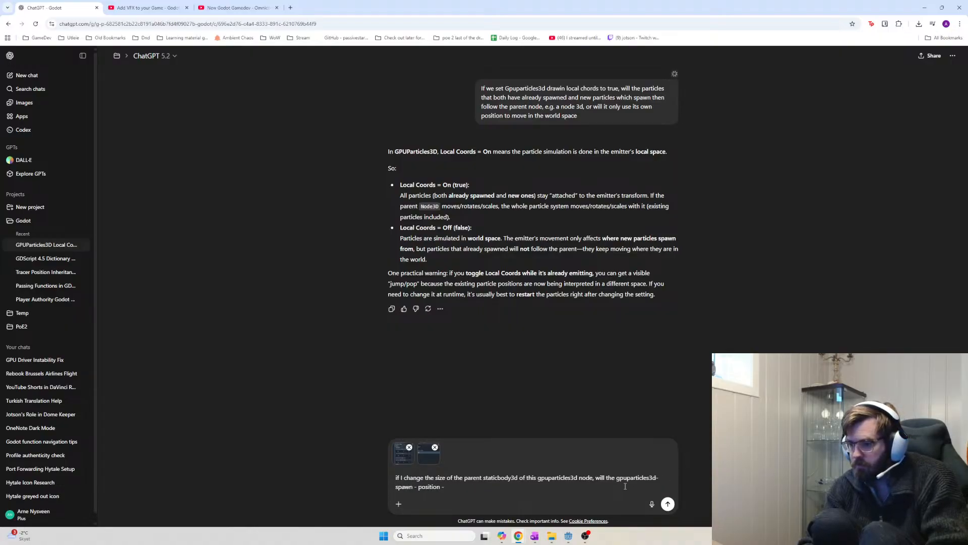
pyautogui.hotkey('alt', 'Tab')
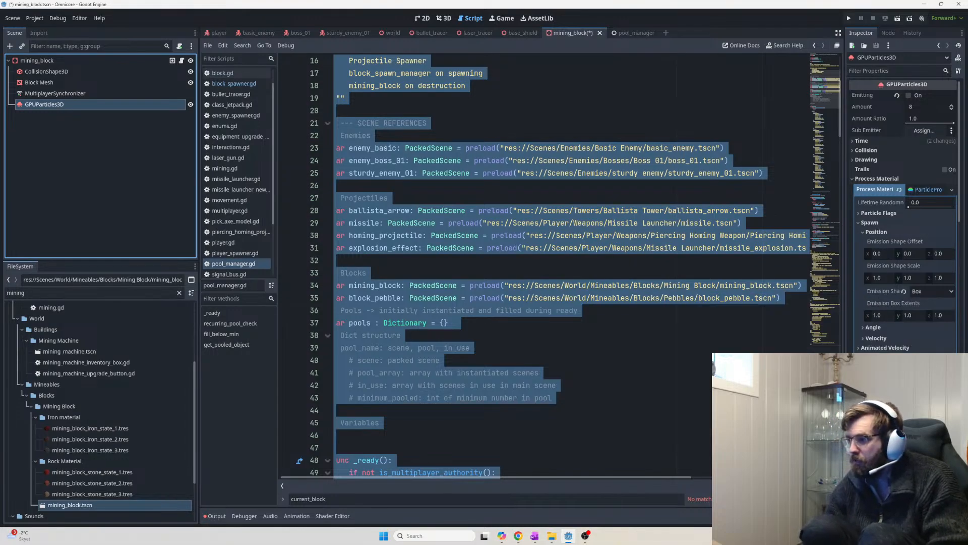
pyautogui.moveTo(886, 291)
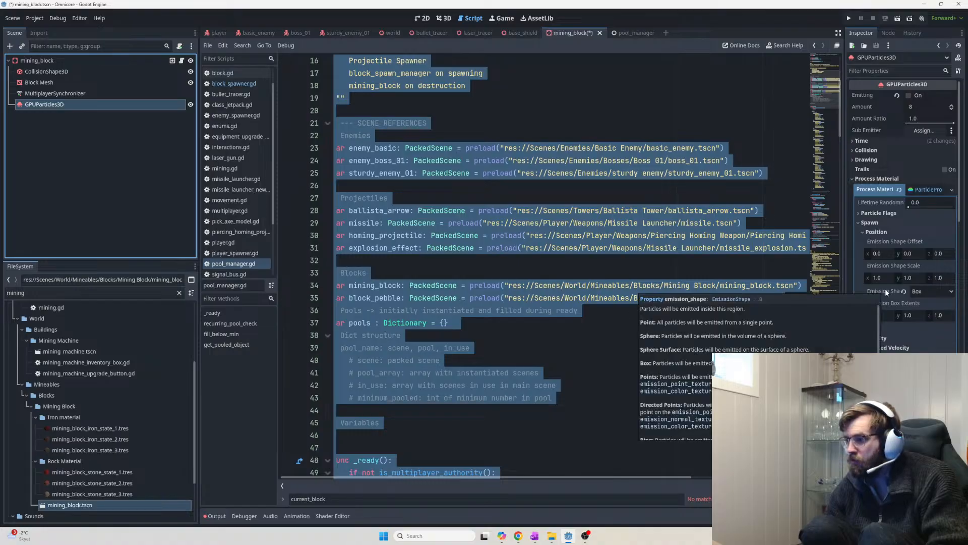
pyautogui.hotkey('alt', 'Tab')
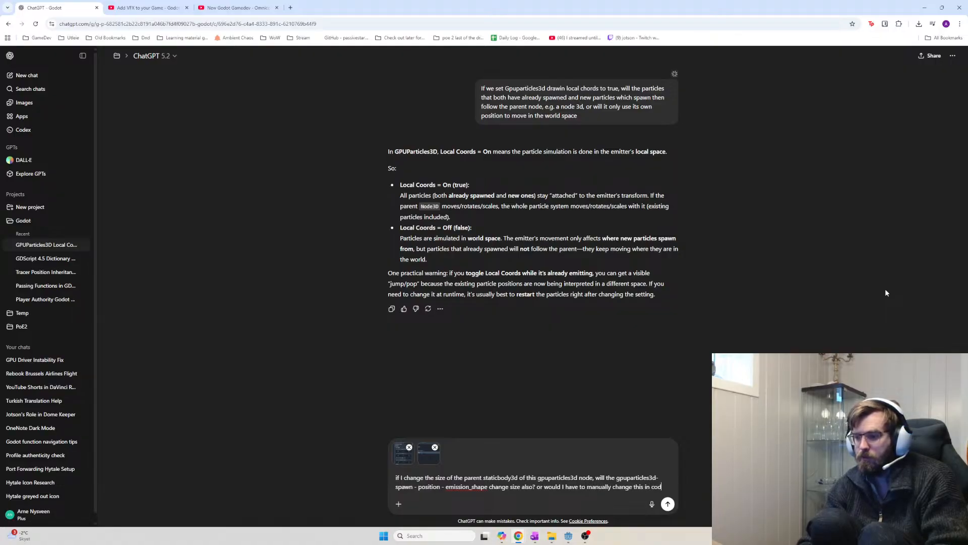
pyautogui.hotkey('shift', 'Return')
pyautogui.write('Does it inherit size or not')
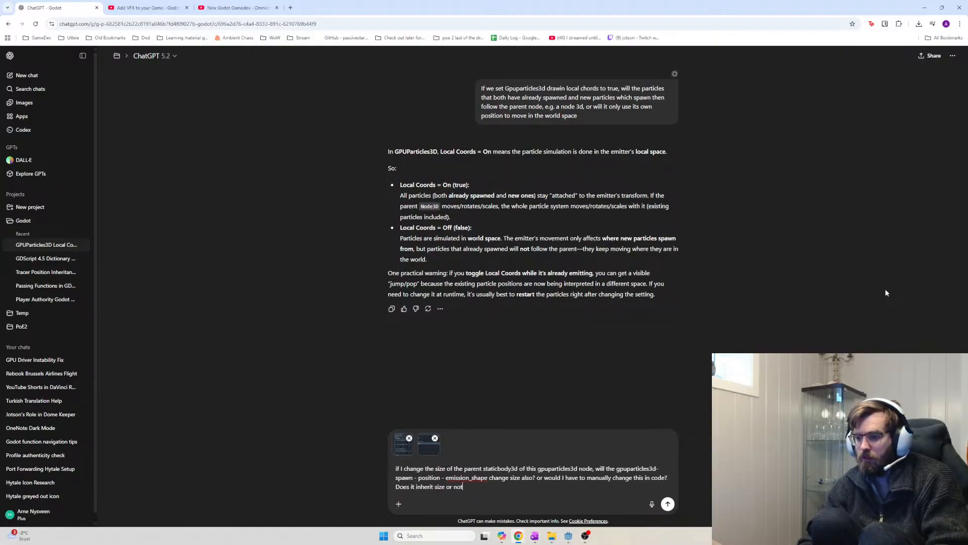
pyautogui.press('Return')
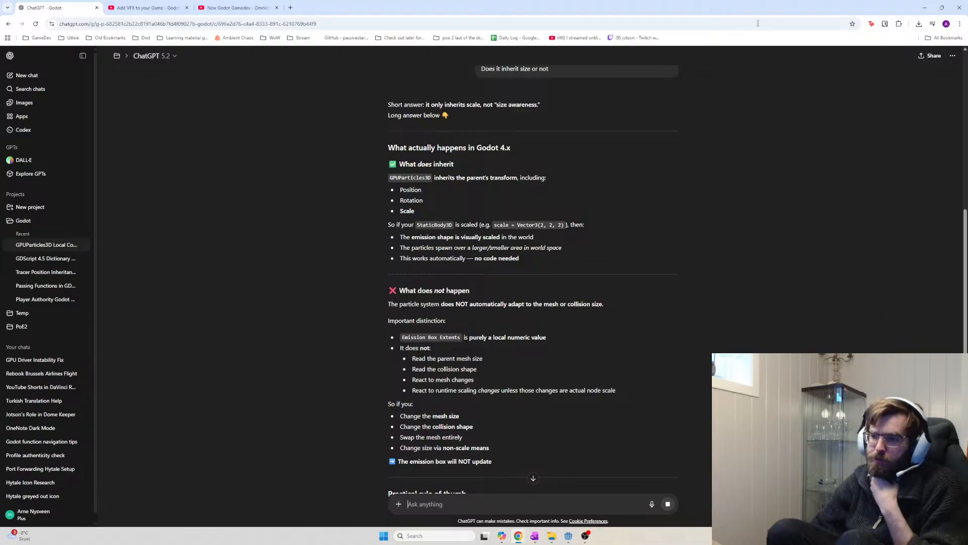
# Read ChatGPT's reply, highlighting its scale = Vector3(2, 2, 2) example
pyautogui.click(436, 207)
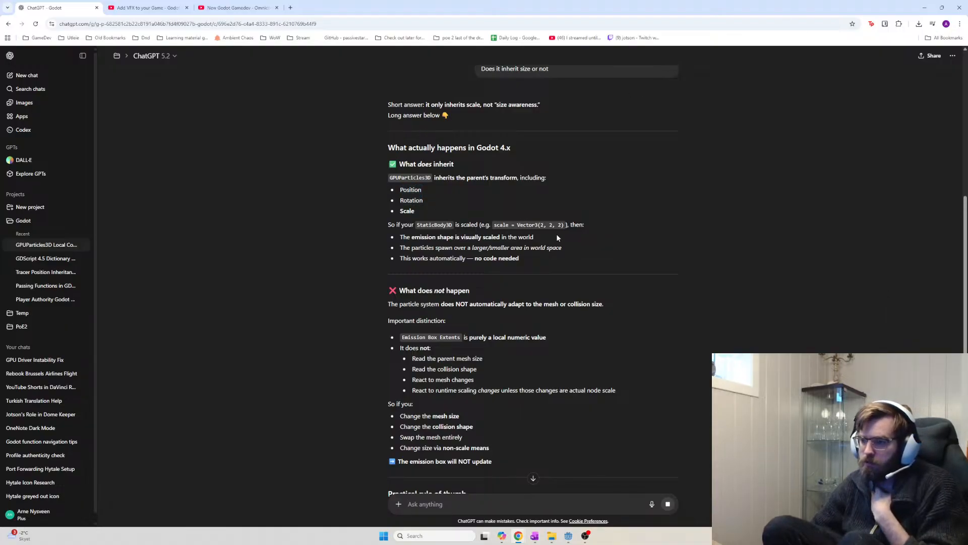
pyautogui.moveTo(490, 224); pyautogui.dragTo(569, 224)
pyautogui.click(592, 222)
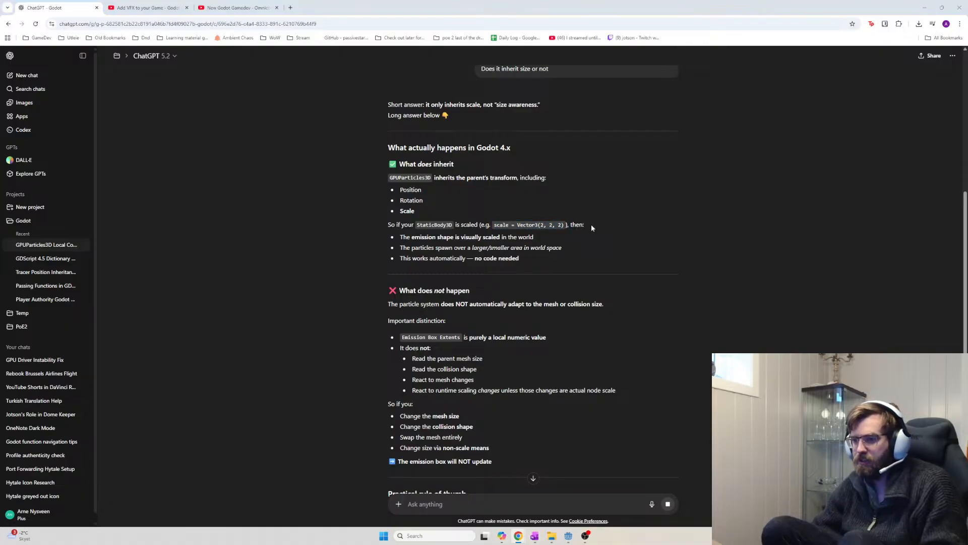
pyautogui.hotkey('alt', 'Tab')
pyautogui.hotkey('alt', 'Tab')
pyautogui.hotkey('alt', 'Tab')
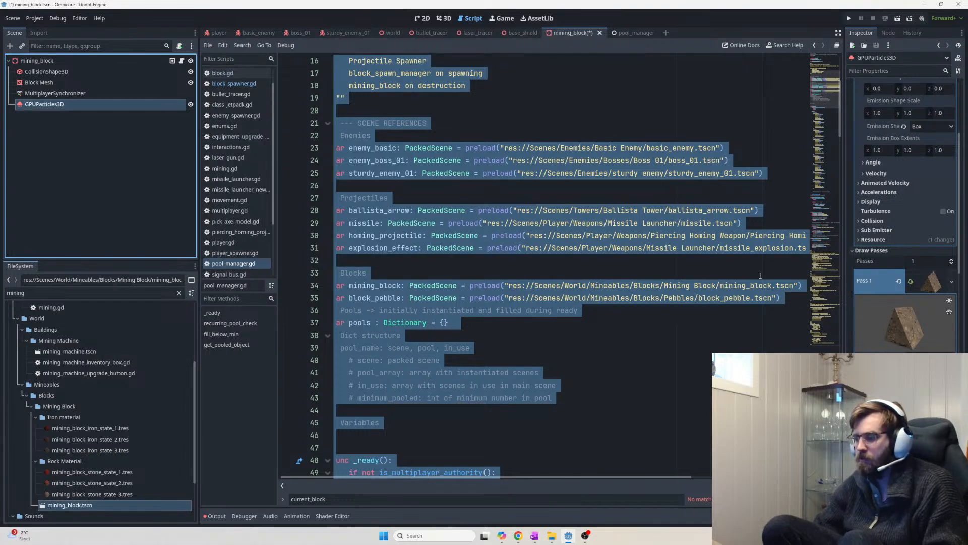
# Reselect the GPUParticles3D node and scroll the Inspector to its process material settings
pyautogui.scroll(-1, 864, 324)
pyautogui.scroll(-1, 799, 292)
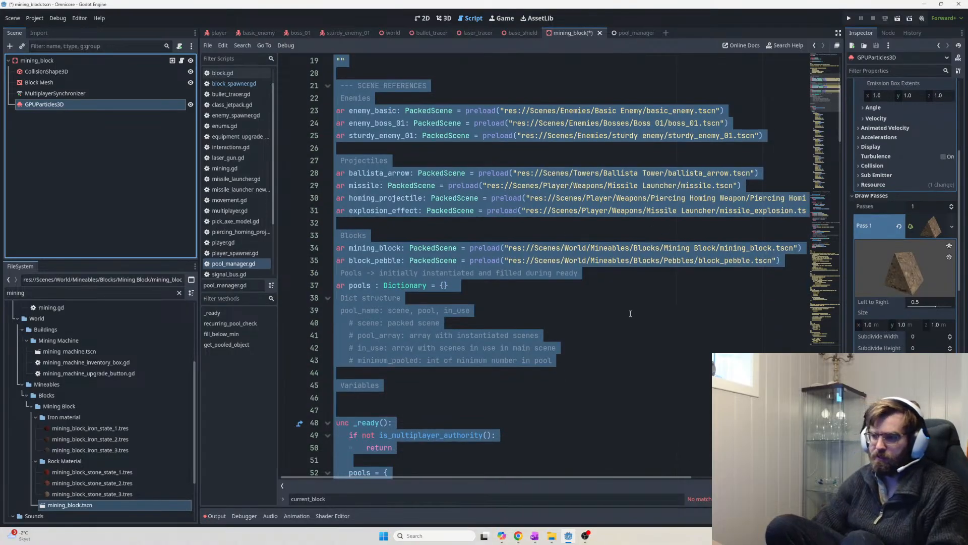
pyautogui.click(605, 199)
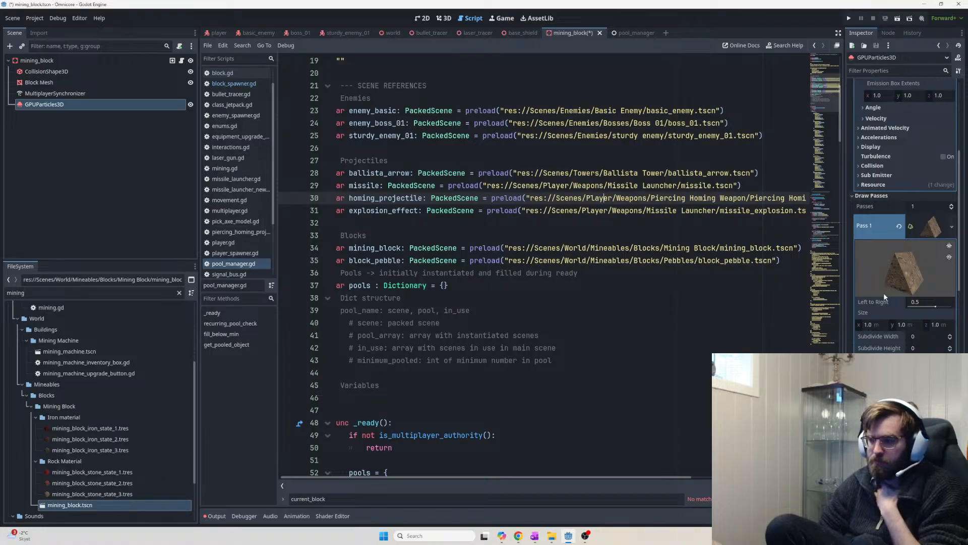
pyautogui.scroll(-4, 890, 276)
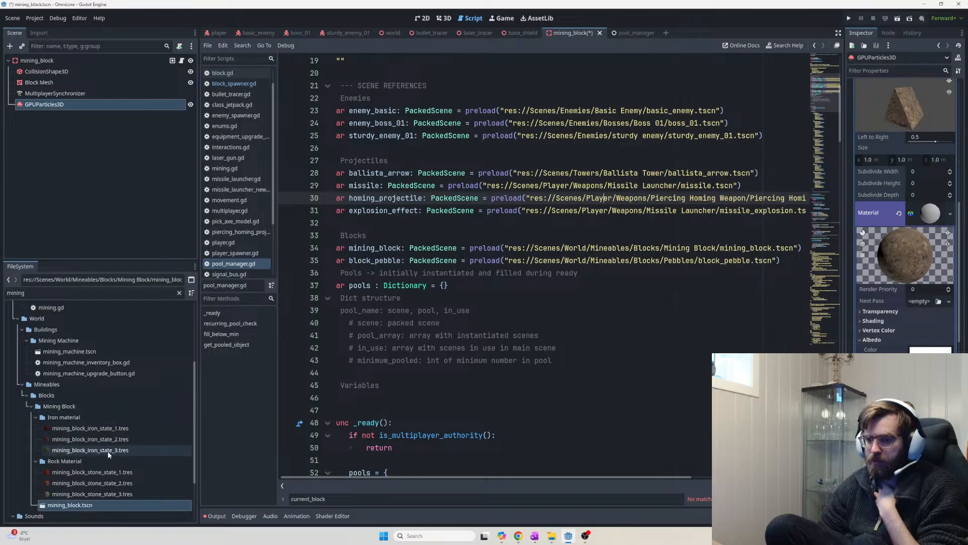
pyautogui.click(54, 106)
pyautogui.click(56, 94)
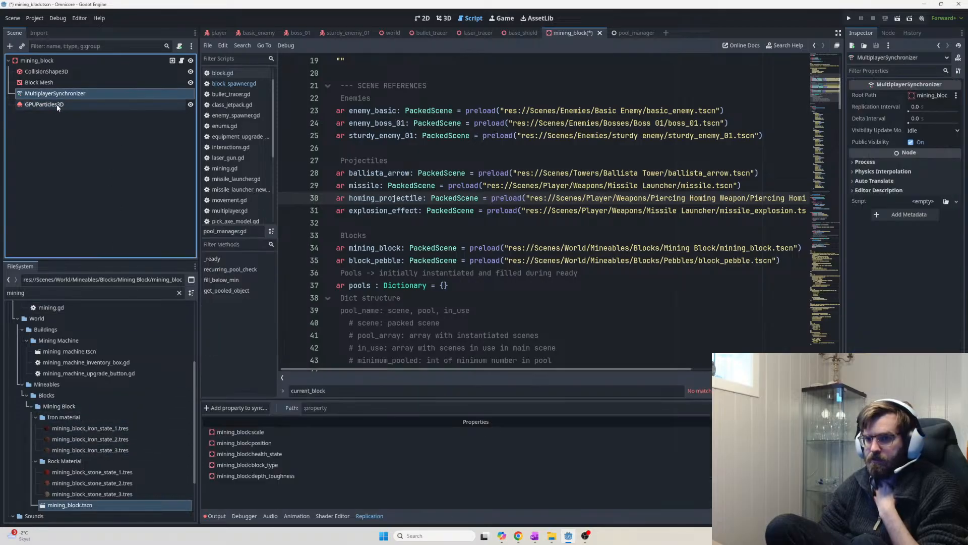
pyautogui.click(58, 104)
pyautogui.scroll(-4, 932, 338)
pyautogui.scroll(9, 932, 337)
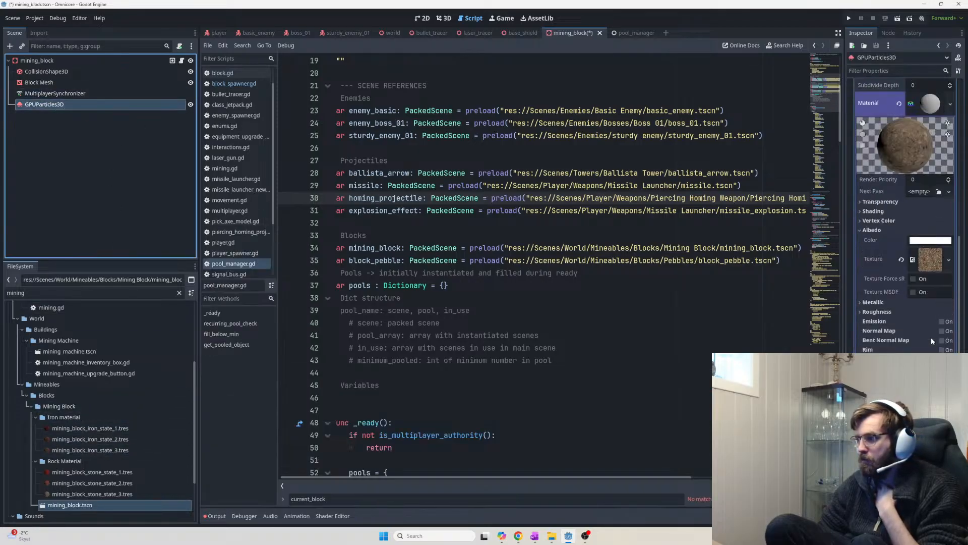
pyautogui.scroll(-1, 932, 336)
pyautogui.scroll(1, 928, 330)
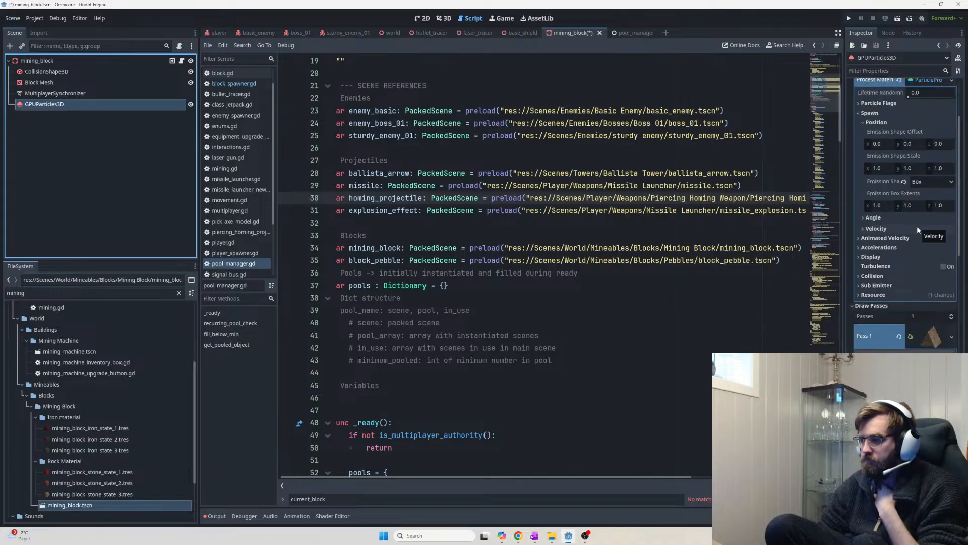
# Set the particle Angle range to min -180 and max 180
pyautogui.click(872, 218)
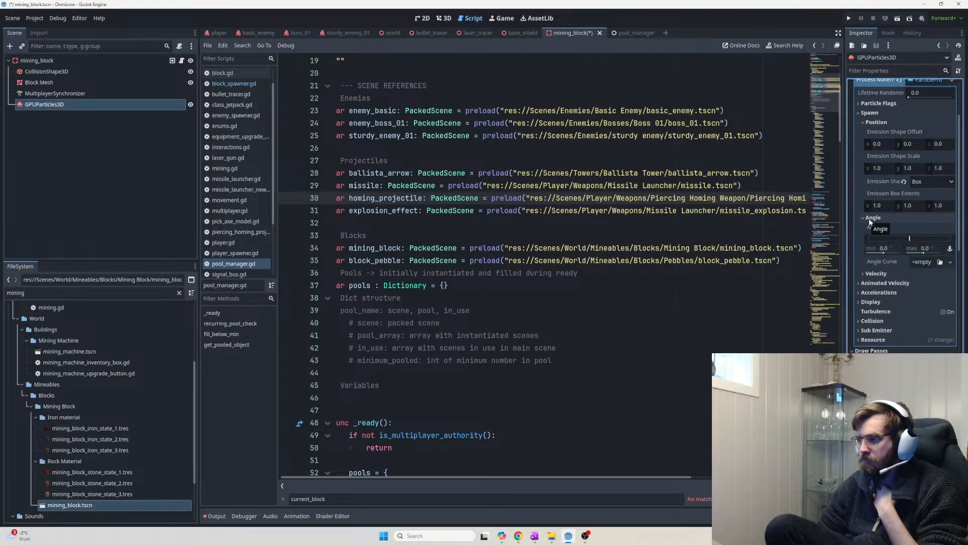
pyautogui.moveTo(887, 248); pyautogui.dragTo(876, 253)
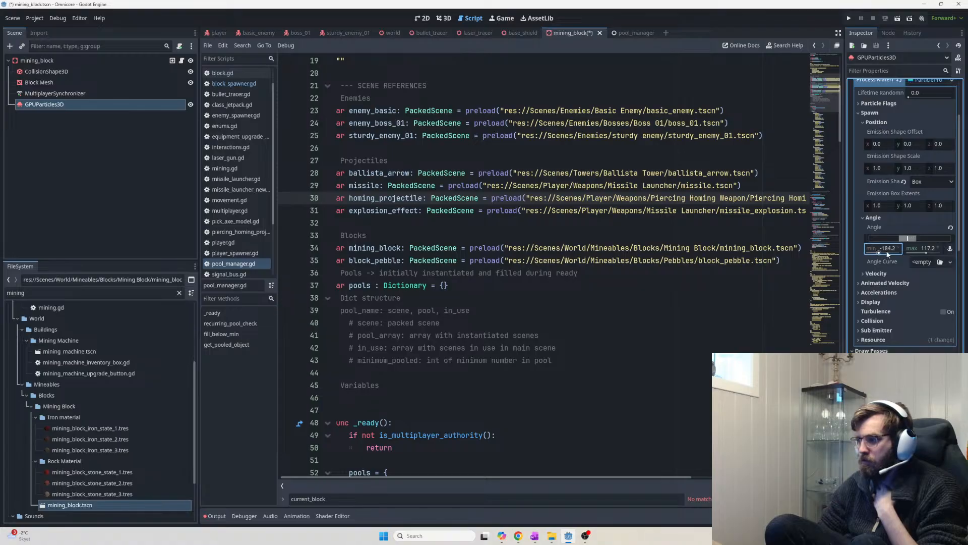
pyautogui.write('-')
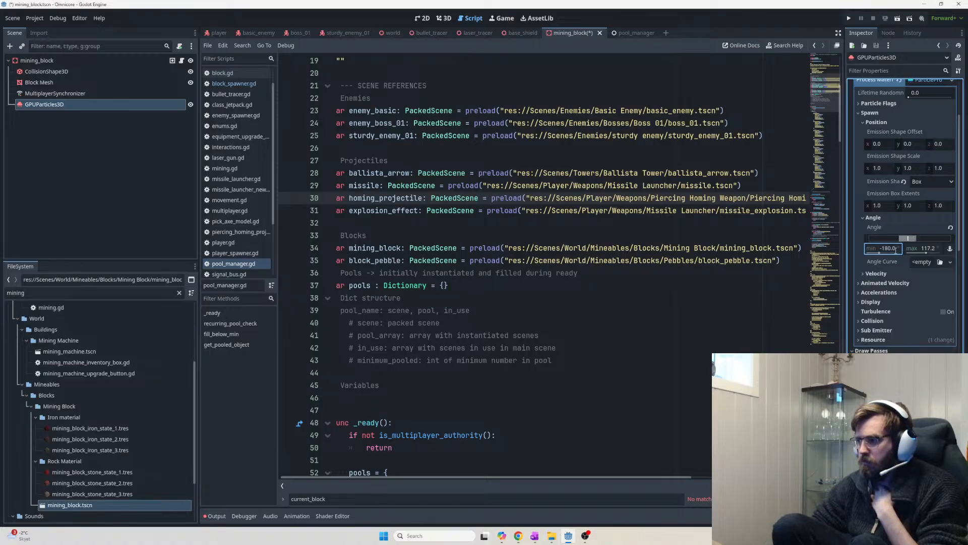
pyautogui.click(929, 251)
pyautogui.write('180')
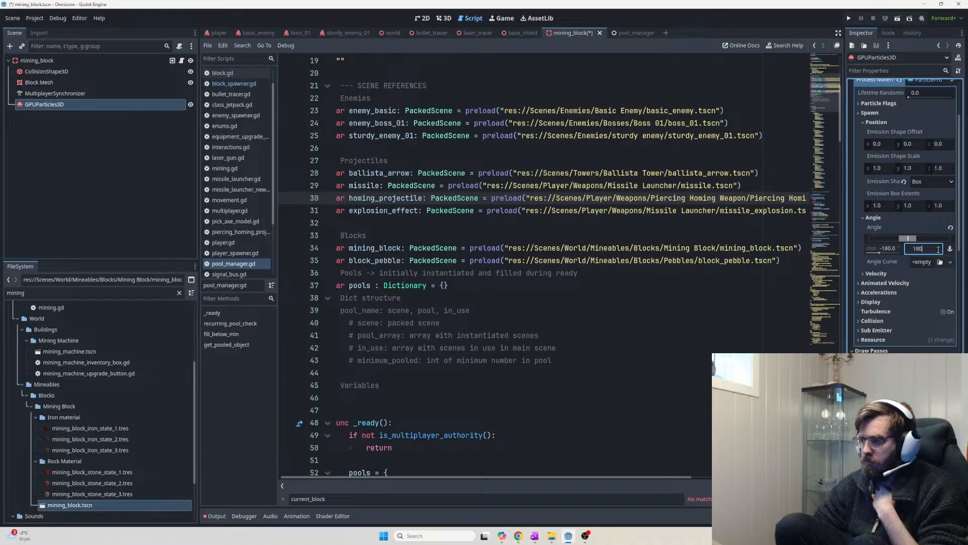
pyautogui.press('Return')
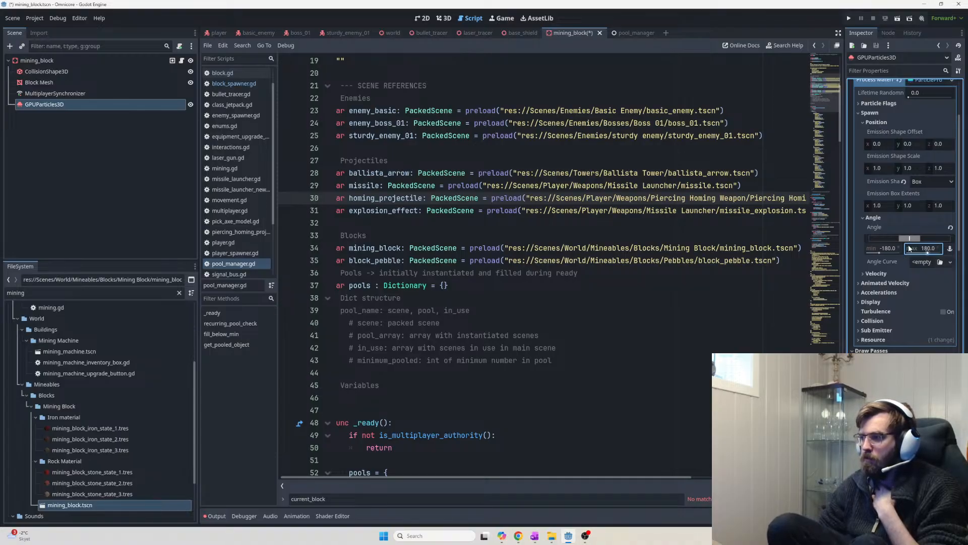
pyautogui.click(445, 19)
# Orbit and zoom the 3D viewport around the emitter to watch the rotated debris burst from several sides
pyautogui.moveTo(651, 224); pyautogui.dragTo(706, 205, button='middle')
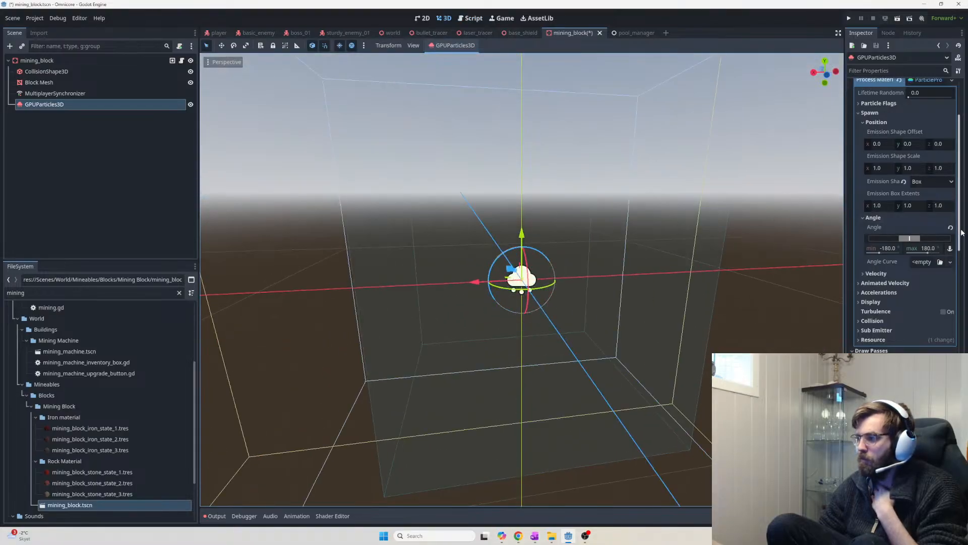
pyautogui.scroll(5, 933, 242)
pyautogui.scroll(-5, 680, 257)
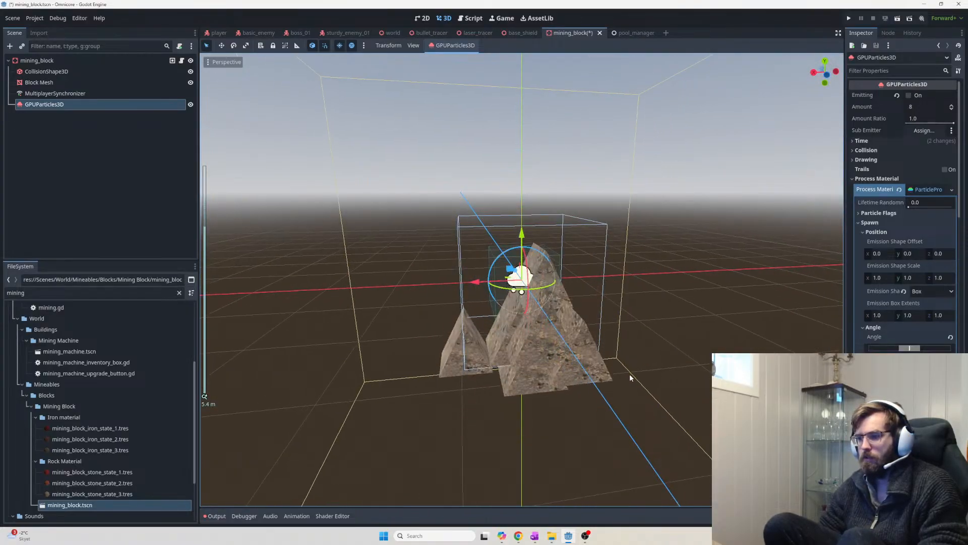
pyautogui.moveTo(629, 374); pyautogui.dragTo(728, 346, button='middle')
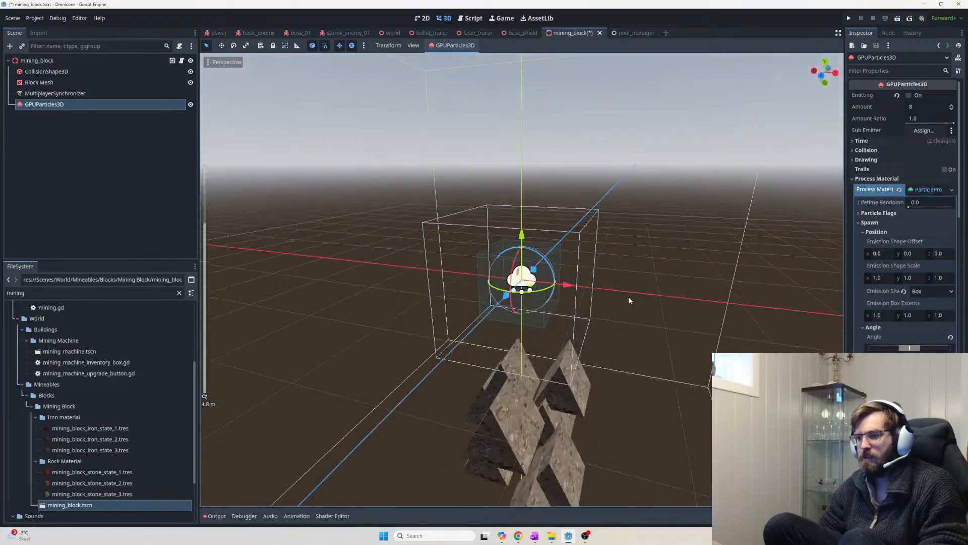
pyautogui.scroll(5, 713, 328)
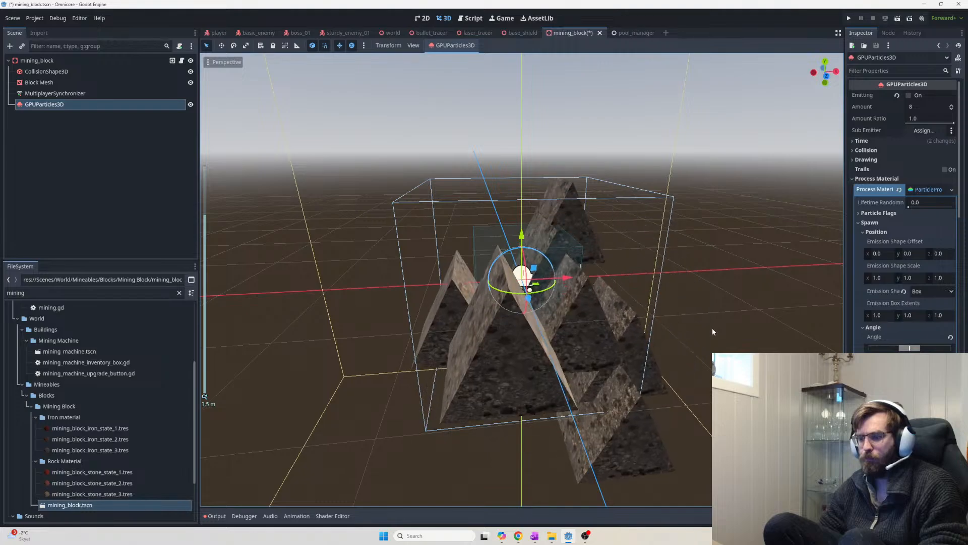
pyautogui.moveTo(531, 326); pyautogui.dragTo(586, 417, button='middle')
pyautogui.scroll(3, 651, 370)
pyautogui.moveTo(673, 365); pyautogui.dragTo(723, 342, button='middle')
pyautogui.scroll(2, 650, 326)
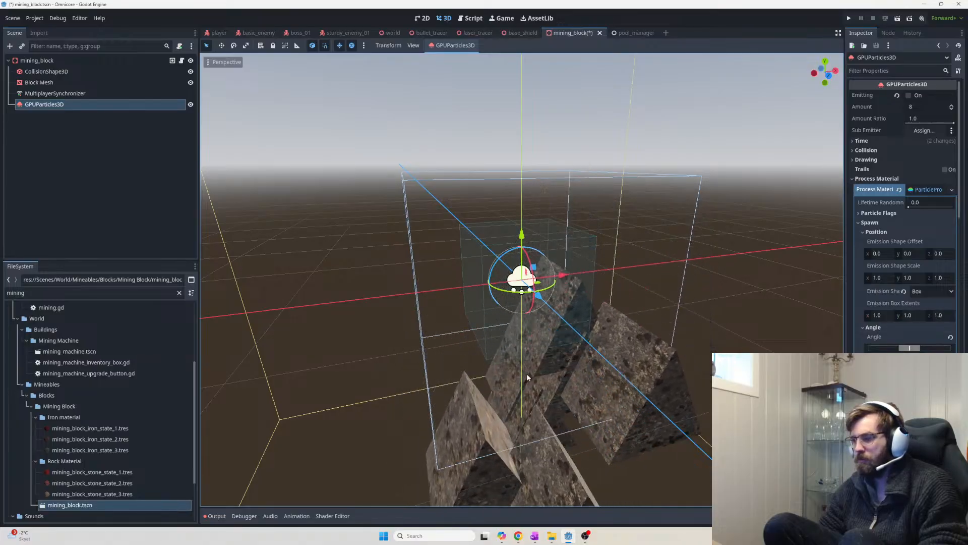
pyautogui.moveTo(573, 386); pyautogui.dragTo(761, 391, button='middle')
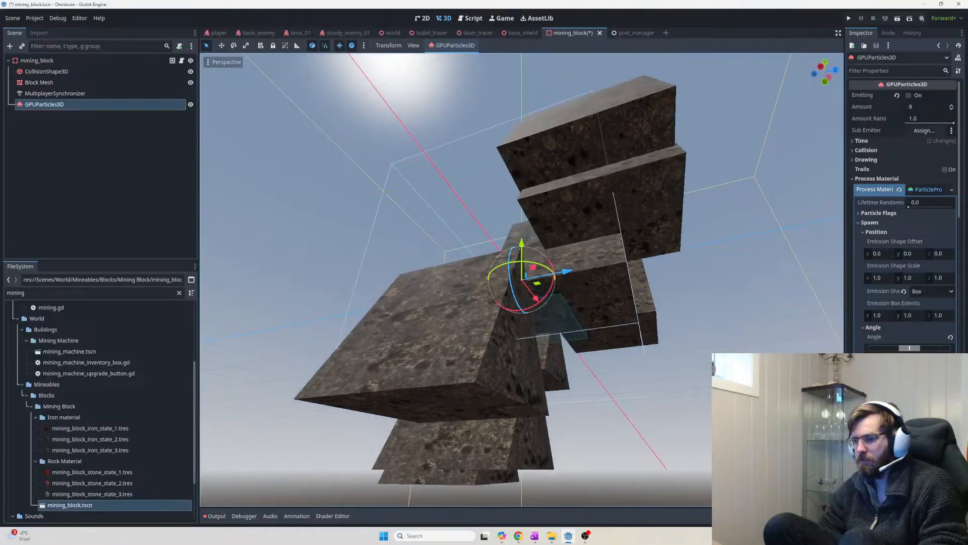
pyautogui.scroll(-4, 756, 383)
pyautogui.moveTo(756, 282); pyautogui.dragTo(460, 362, button='middle')
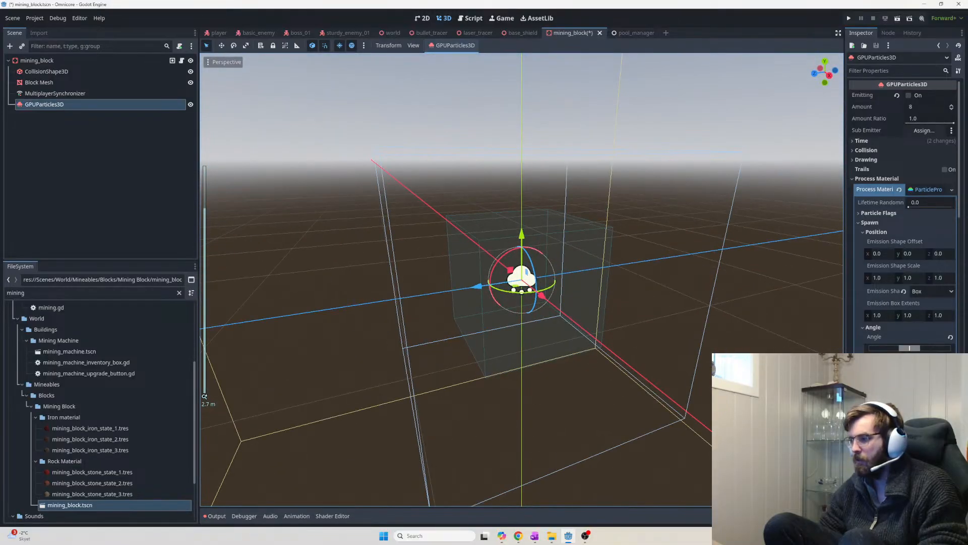
# Set the Emission Shape Scale to 0.5 on X, Y and Z
pyautogui.click(877, 277)
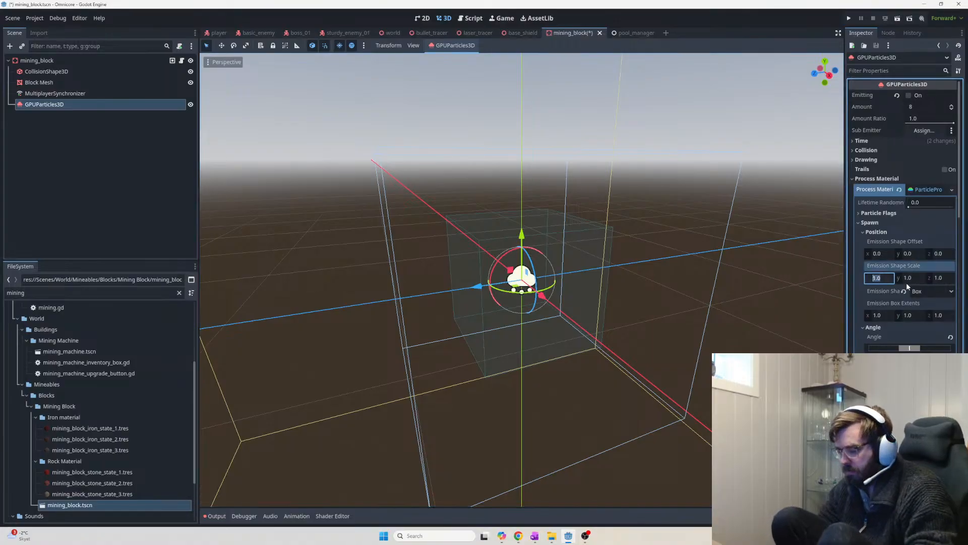
pyautogui.write('0.5')
pyautogui.press('Return')
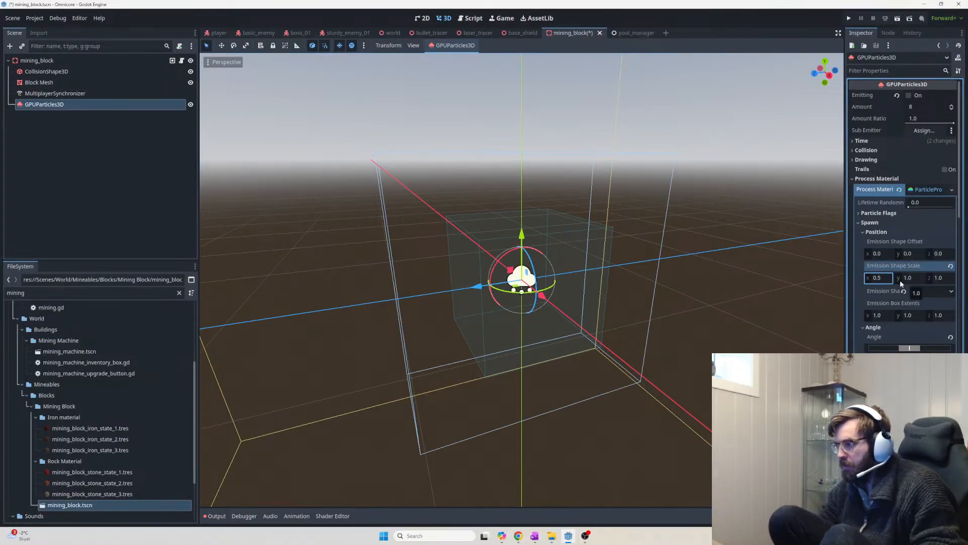
pyautogui.click(885, 278)
pyautogui.write('1')
pyautogui.press('Return')
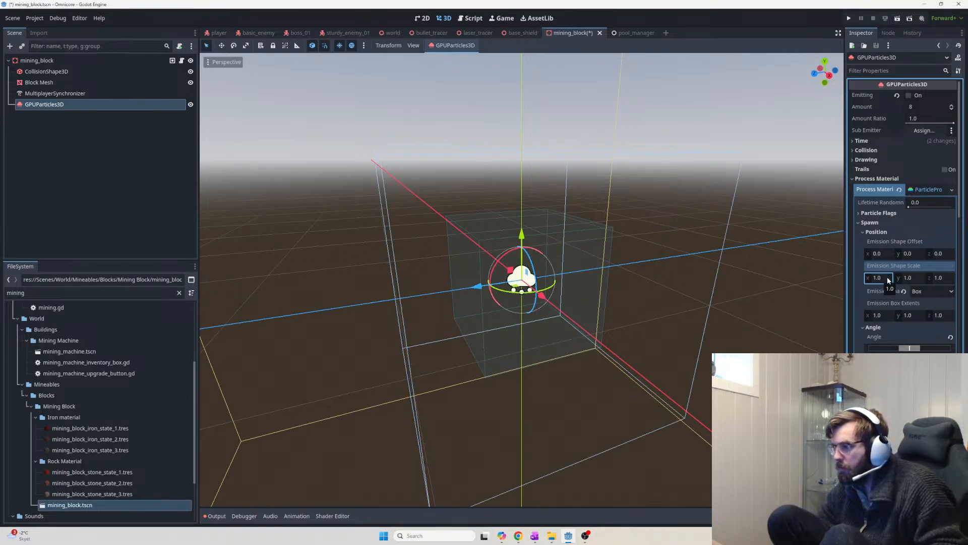
pyautogui.click(906, 277)
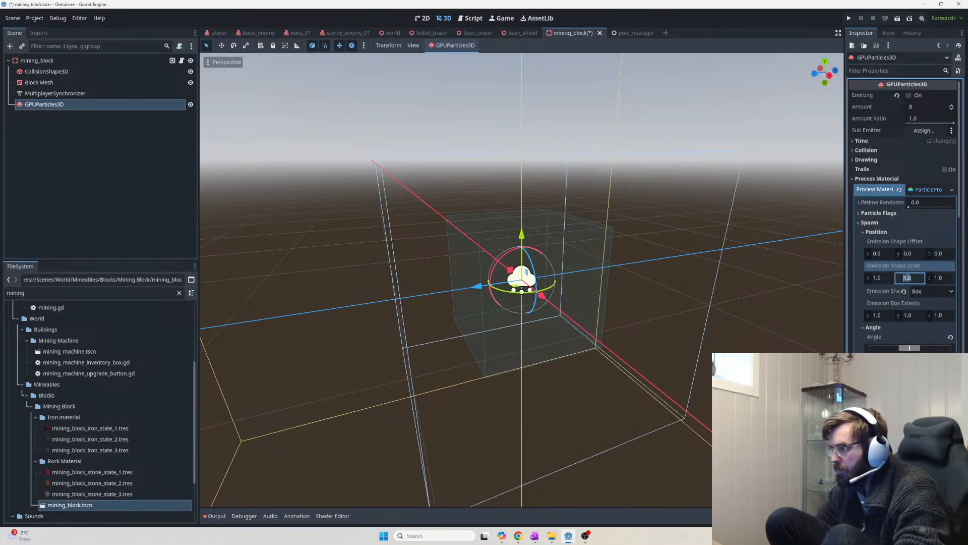
pyautogui.write('0.5')
pyautogui.click(877, 278)
pyautogui.write('.5')
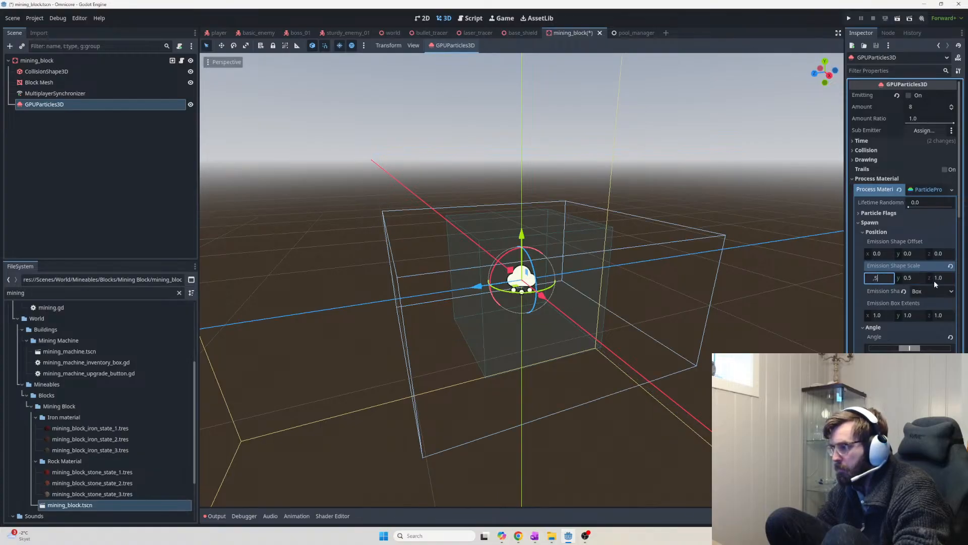
pyautogui.click(937, 278)
pyautogui.write('.5')
pyautogui.press('Return')
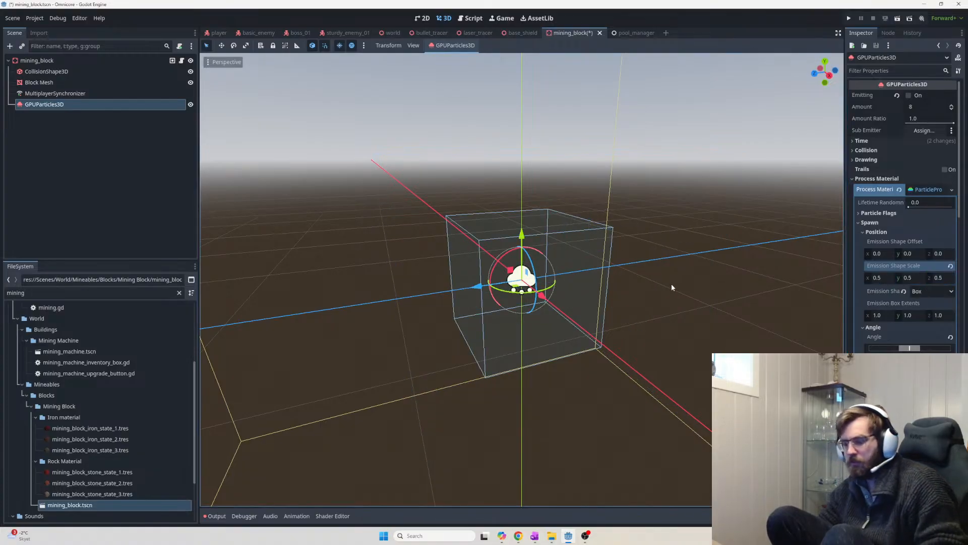
# Inspect the mining_block, Block Mesh and CollisionShape3D nodes, then return to GPUParticles3D to view the burst
pyautogui.moveTo(661, 301); pyautogui.dragTo(651, 313, button='middle')
pyautogui.scroll(-3, 650, 314)
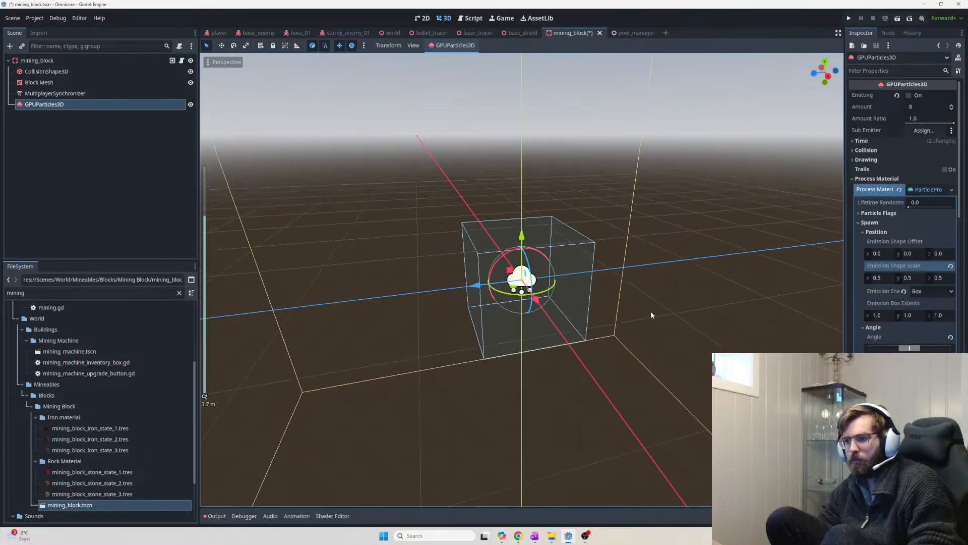
pyautogui.scroll(-5, 651, 315)
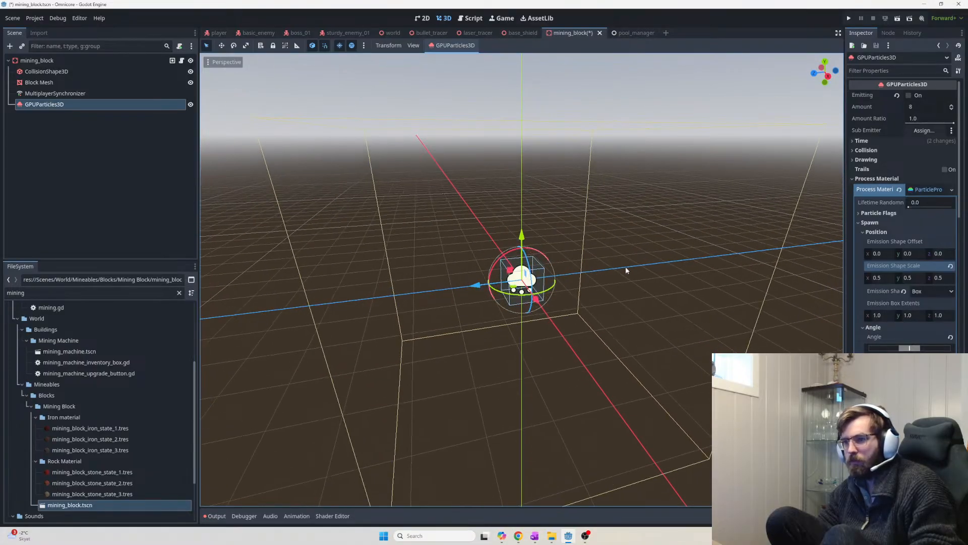
pyautogui.click(60, 63)
pyautogui.click(61, 67)
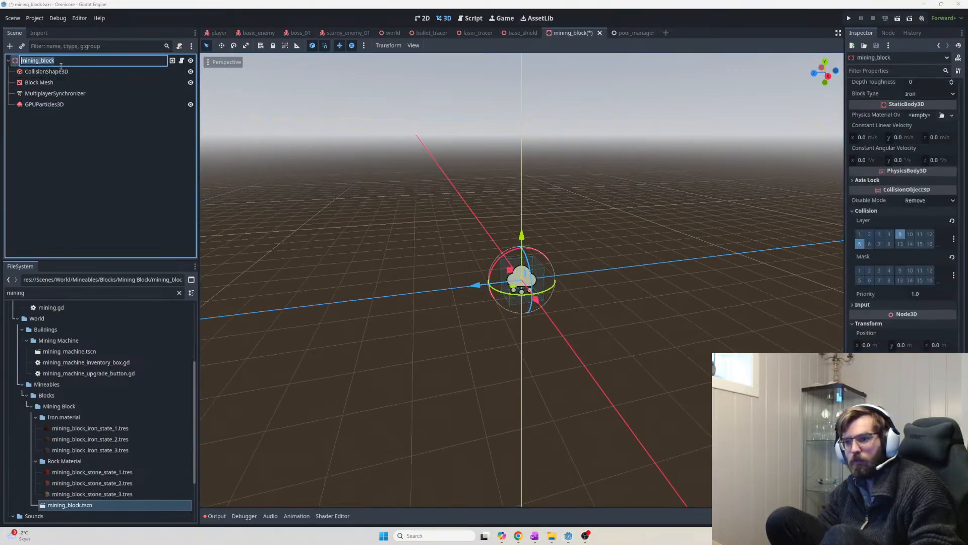
pyautogui.click(51, 104)
pyautogui.scroll(3, 385, 225)
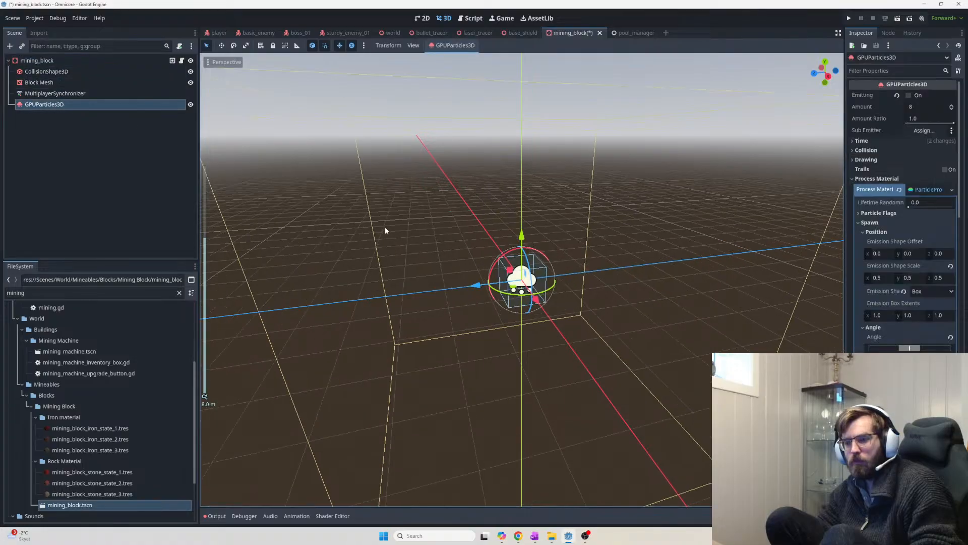
pyautogui.click(68, 83)
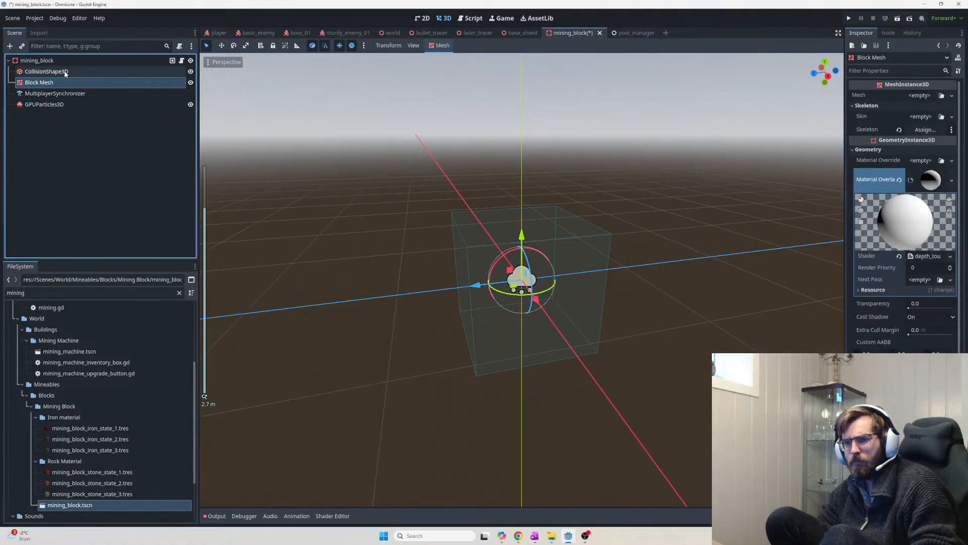
pyautogui.click(64, 74)
pyautogui.click(66, 103)
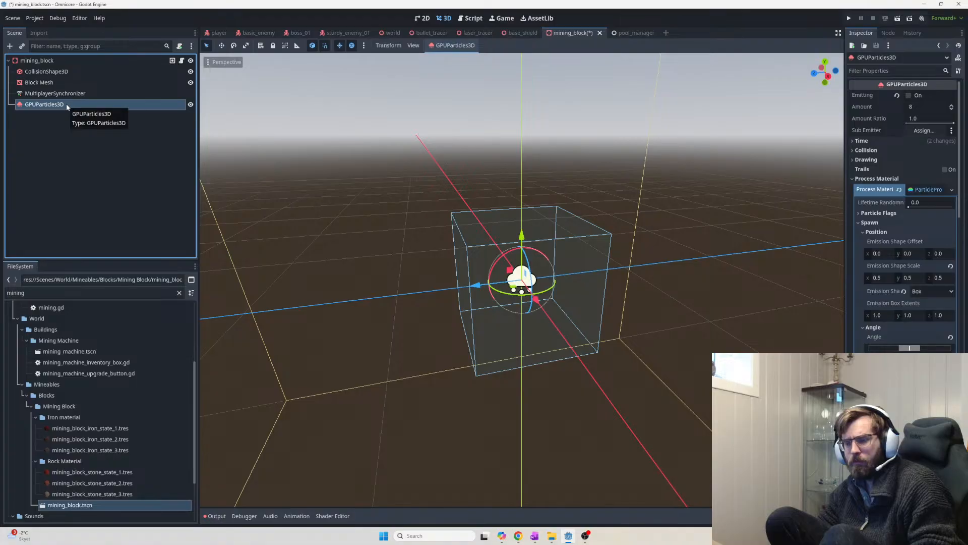
pyautogui.scroll(-2, 362, 232)
pyautogui.scroll(-20, 362, 232)
pyautogui.scroll(9, 568, 312)
pyautogui.scroll(-9, 570, 305)
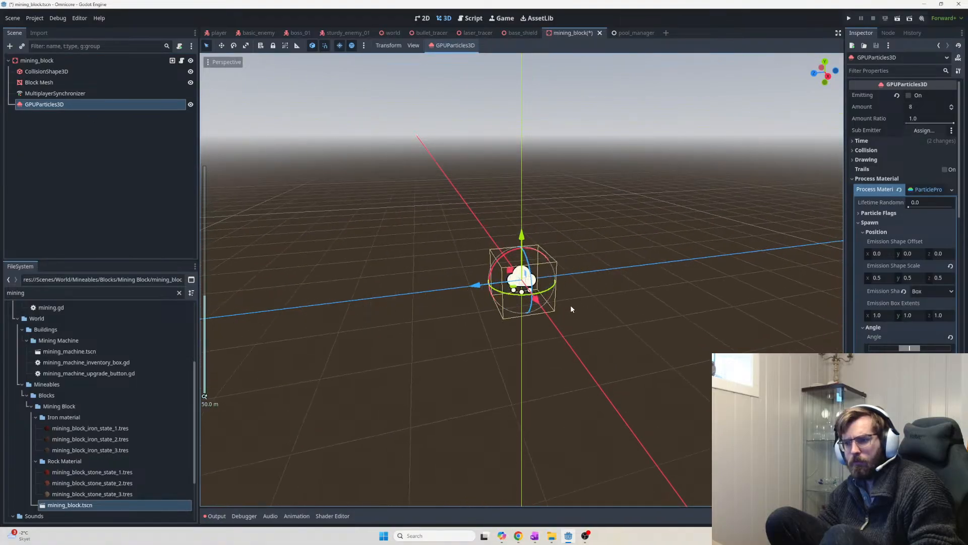
pyautogui.scroll(4, 560, 298)
pyautogui.scroll(12, 559, 297)
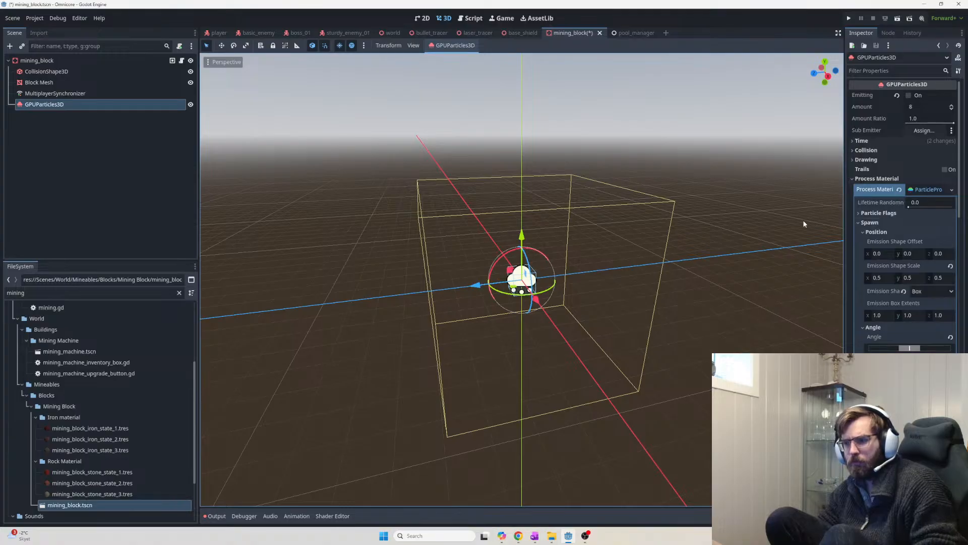
pyautogui.scroll(6, 655, 297)
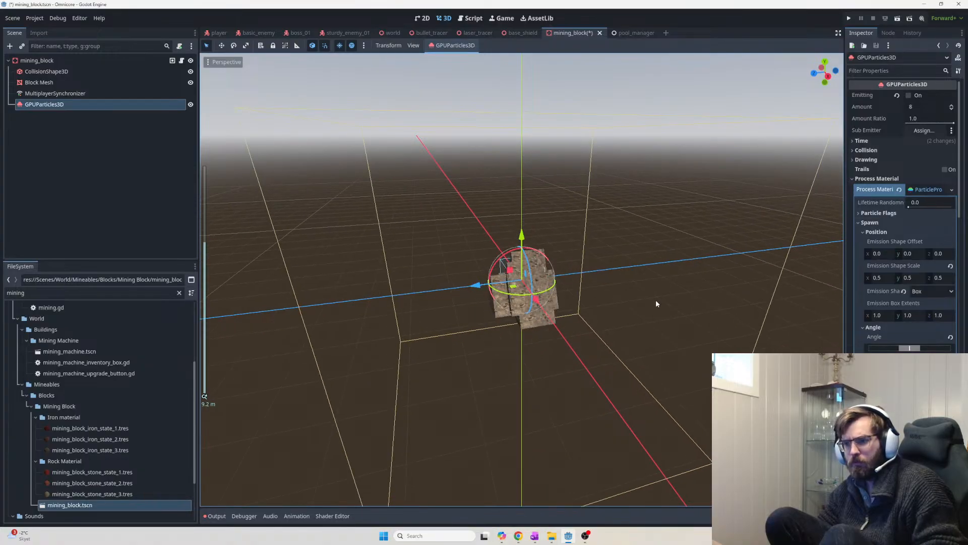
pyautogui.scroll(7, 656, 303)
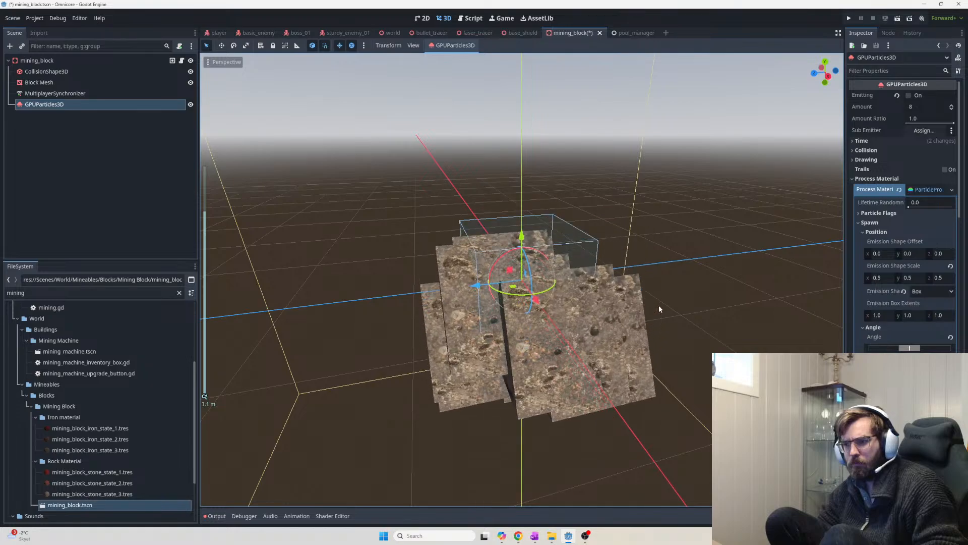
pyautogui.moveTo(658, 304); pyautogui.dragTo(819, 290, button='middle')
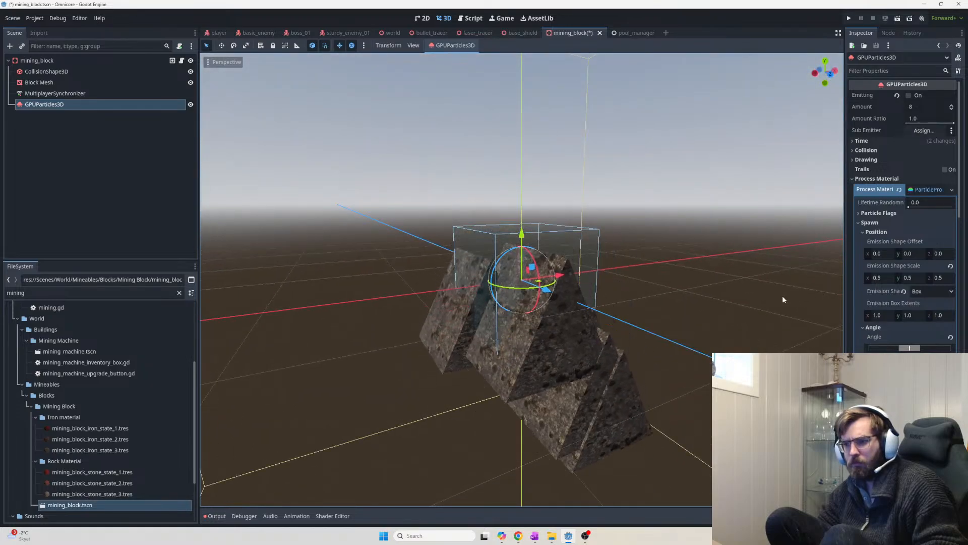
pyautogui.scroll(-2, 913, 331)
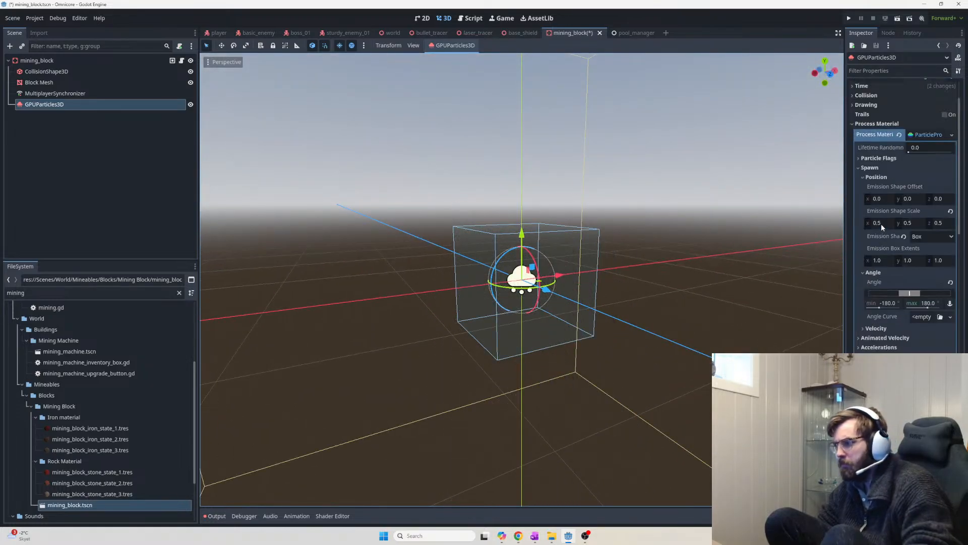
# Try an X emission scale of 2, then settle on 0.25
pyautogui.click(882, 223)
pyautogui.write('2')
pyautogui.press('Return')
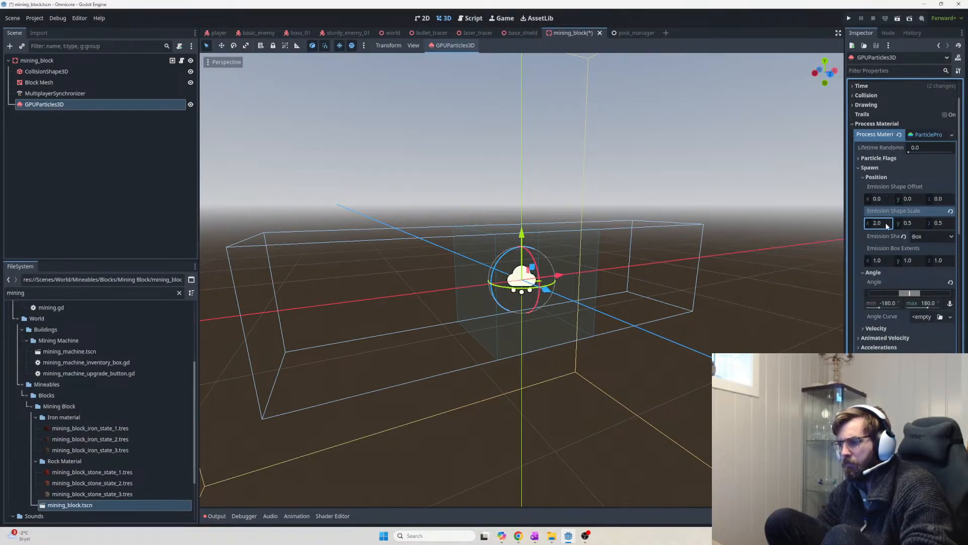
pyautogui.click(882, 223)
pyautogui.press('Return')
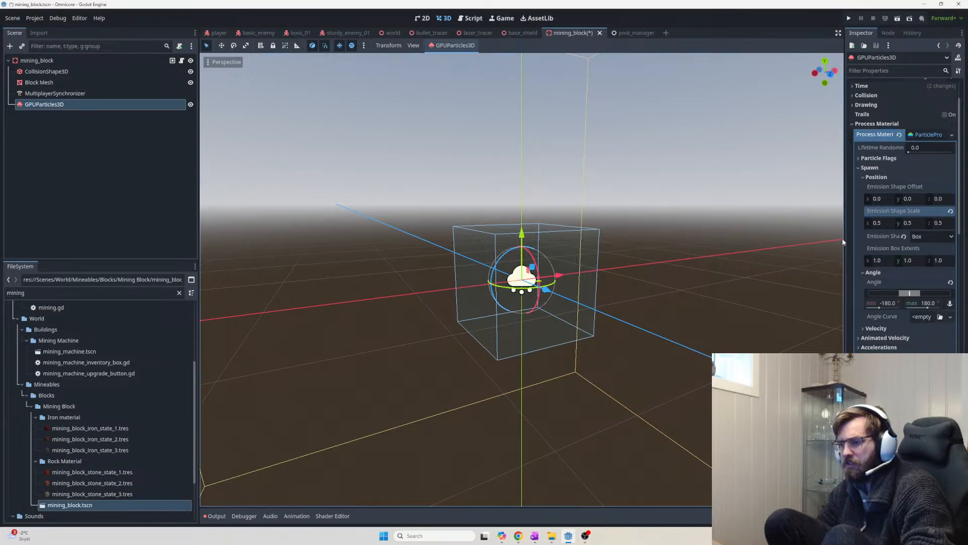
pyautogui.click(884, 226)
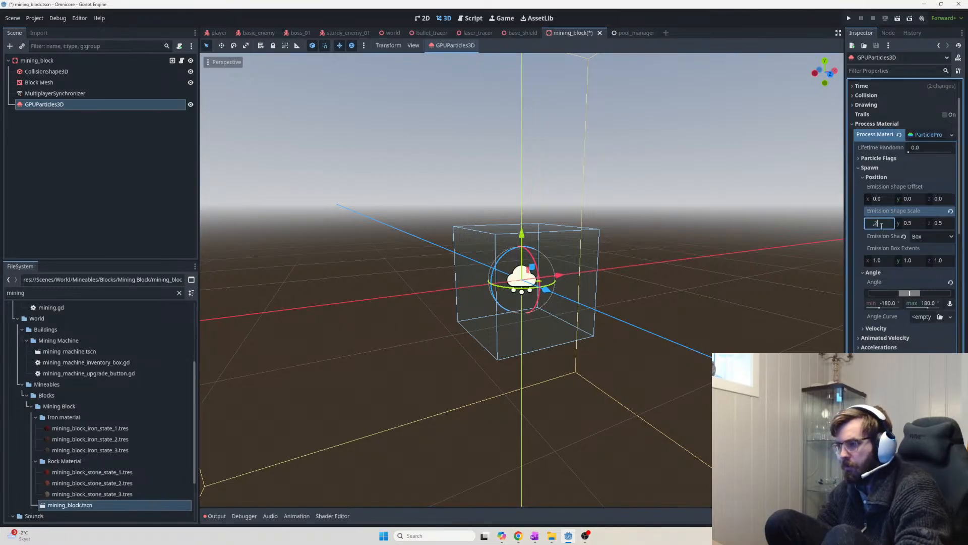
pyautogui.write('.25')
pyautogui.press('Return')
# Set the Y and Z emission scale to 0.25 and view the smaller box
pyautogui.click(916, 224)
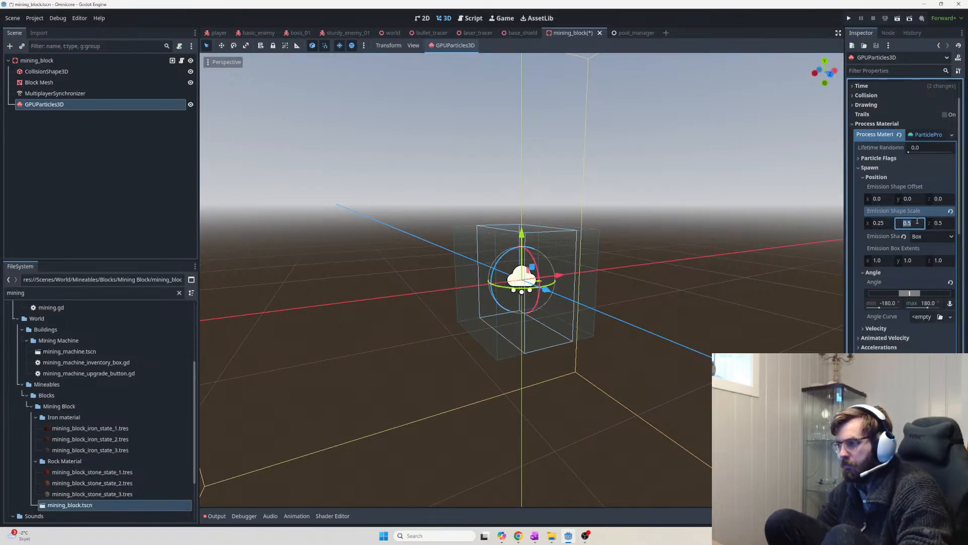
pyautogui.write('.25')
pyautogui.press('Return')
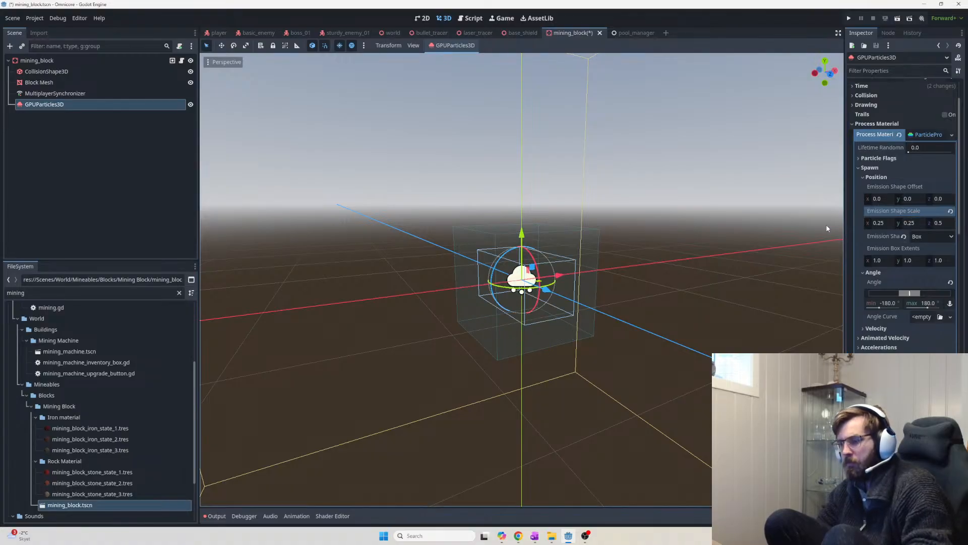
pyautogui.click(938, 224)
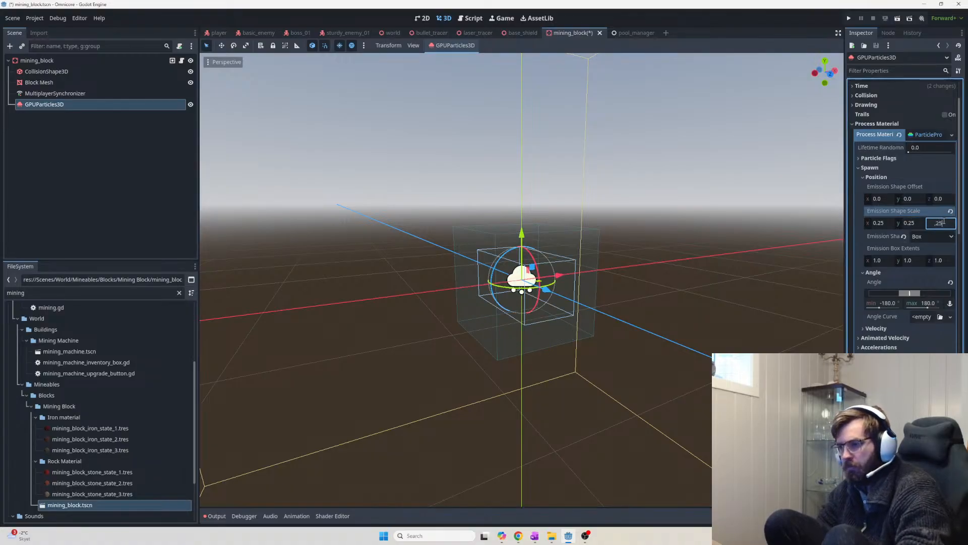
pyautogui.write('.25')
pyautogui.press('Return')
pyautogui.moveTo(504, 290); pyautogui.dragTo(571, 287, button='middle')
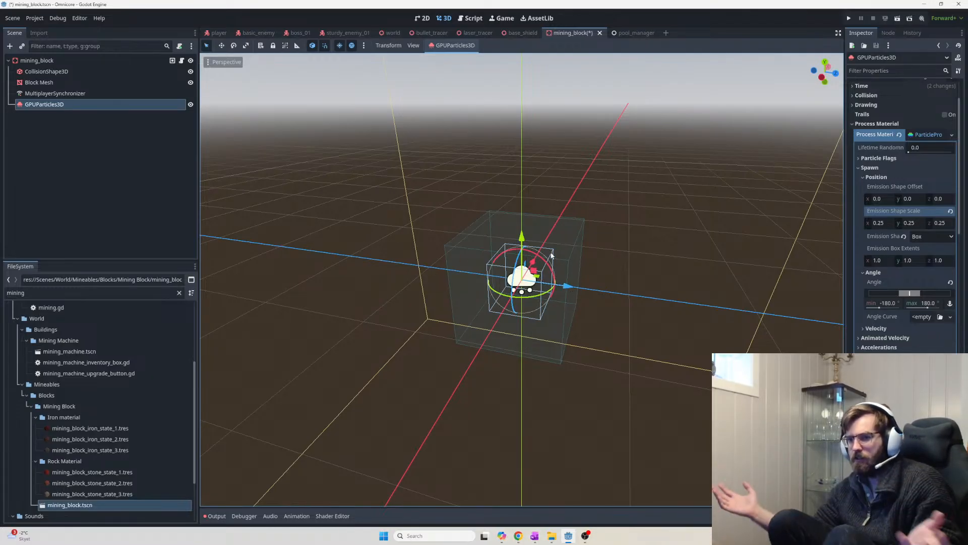
# Orbit around the debris, then scroll the Inspector down to the emitter's Transform section
pyautogui.moveTo(529, 294); pyautogui.dragTo(429, 272, button='middle')
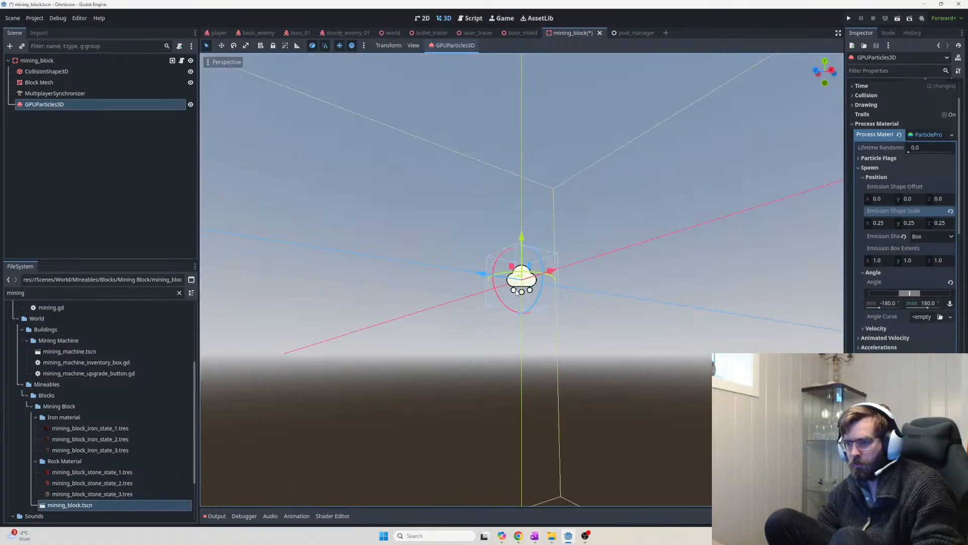
pyautogui.moveTo(518, 292); pyautogui.dragTo(579, 359, button='middle')
pyautogui.scroll(-3, 578, 359)
pyautogui.scroll(2, 579, 359)
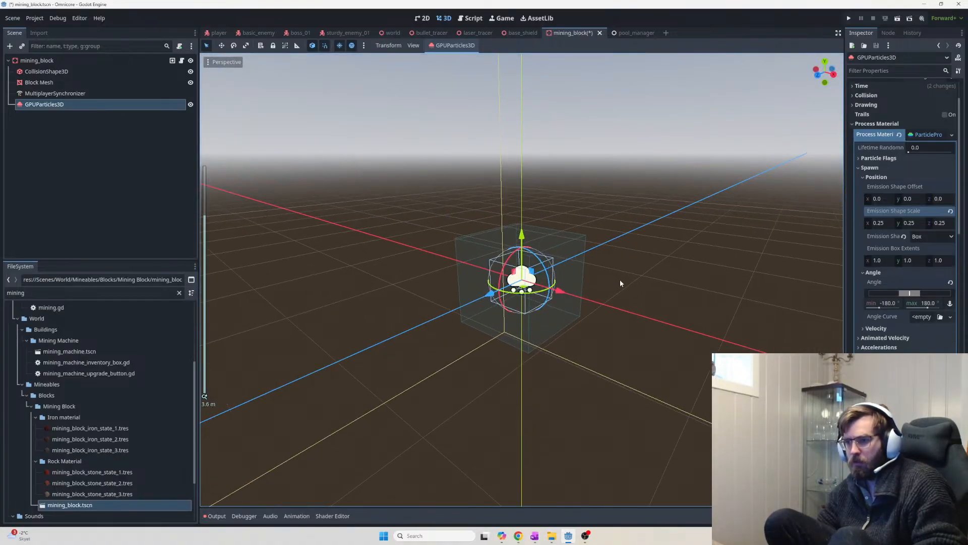
pyautogui.moveTo(625, 282); pyautogui.dragTo(730, 265, button='middle')
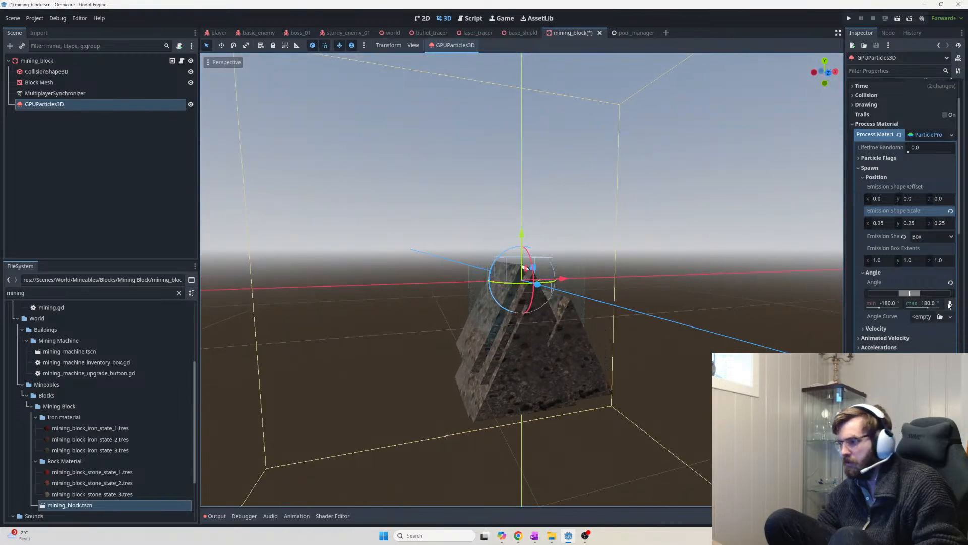
pyautogui.scroll(3, 933, 225)
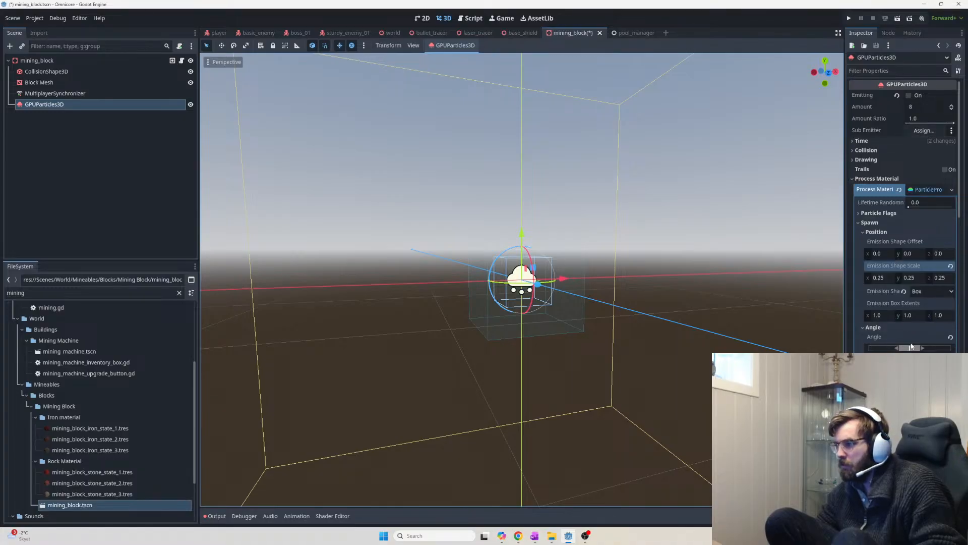
pyautogui.scroll(-5, 911, 343)
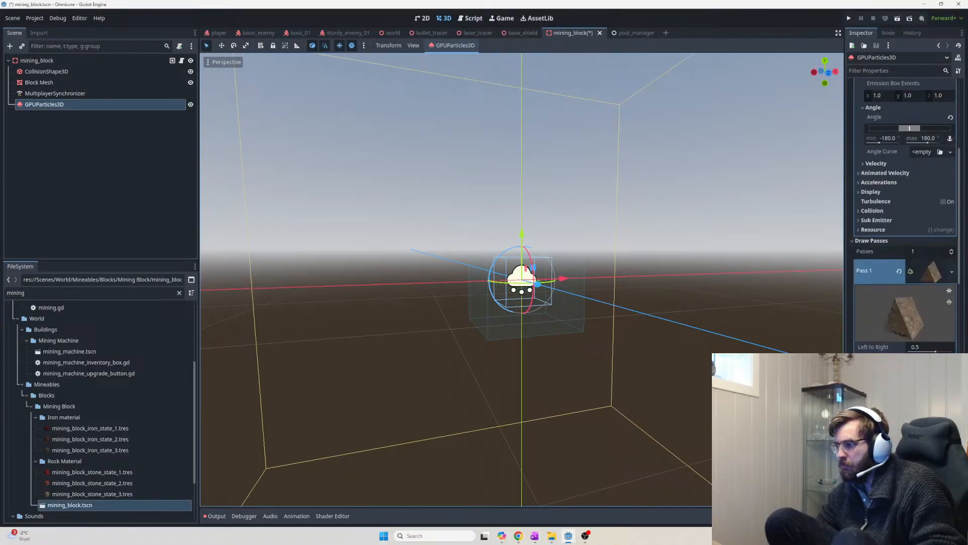
pyautogui.scroll(-4, 923, 306)
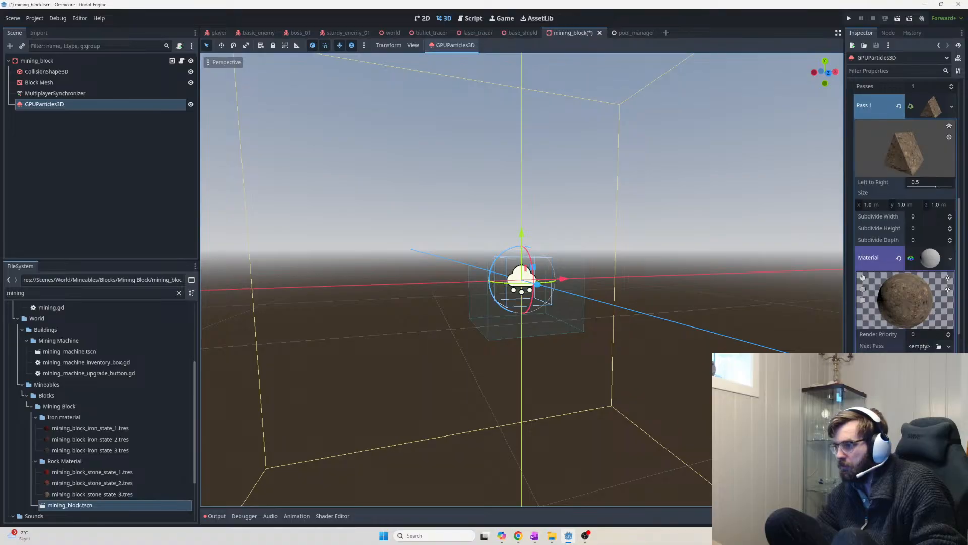
pyautogui.scroll(-4, 931, 335)
pyautogui.scroll(-4, 913, 292)
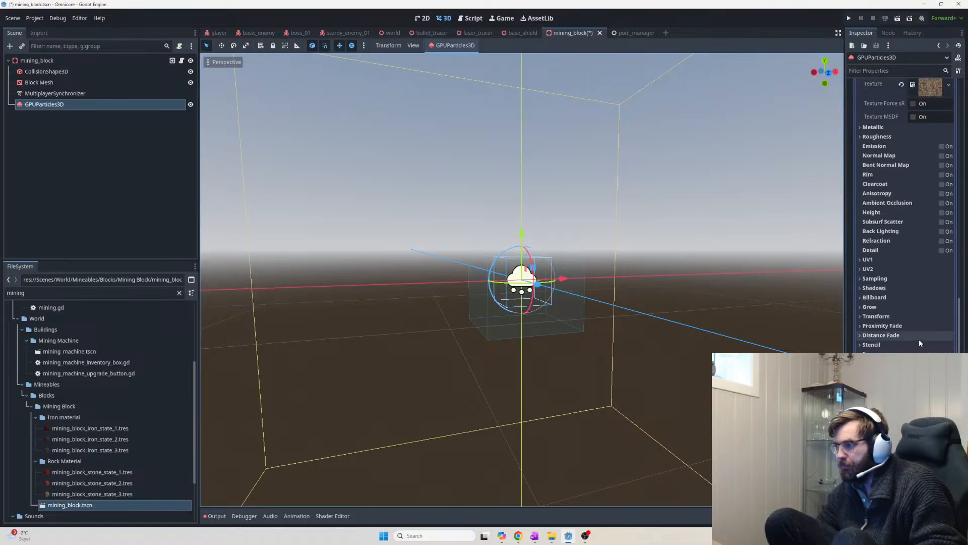
pyautogui.scroll(-4, 918, 341)
pyautogui.scroll(-2, 918, 341)
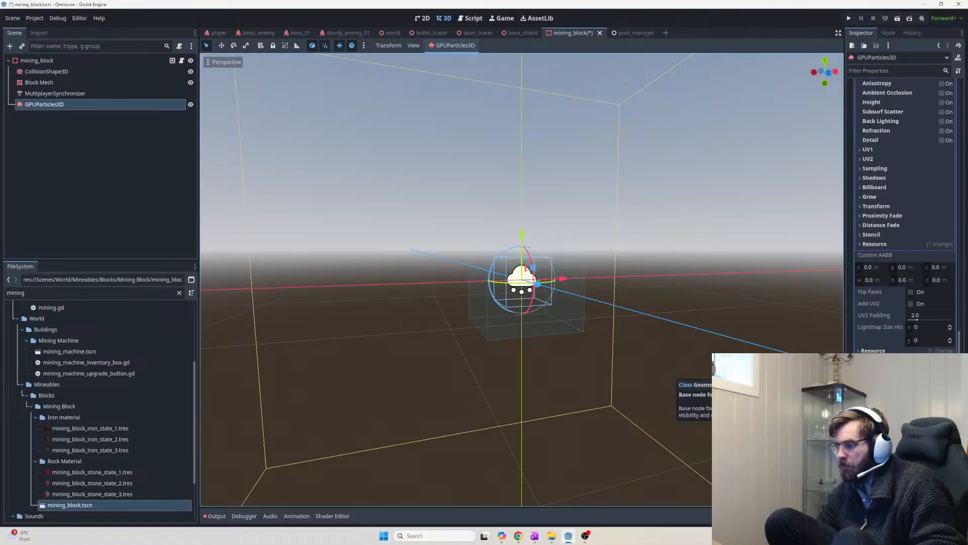
pyautogui.scroll(-4, 908, 252)
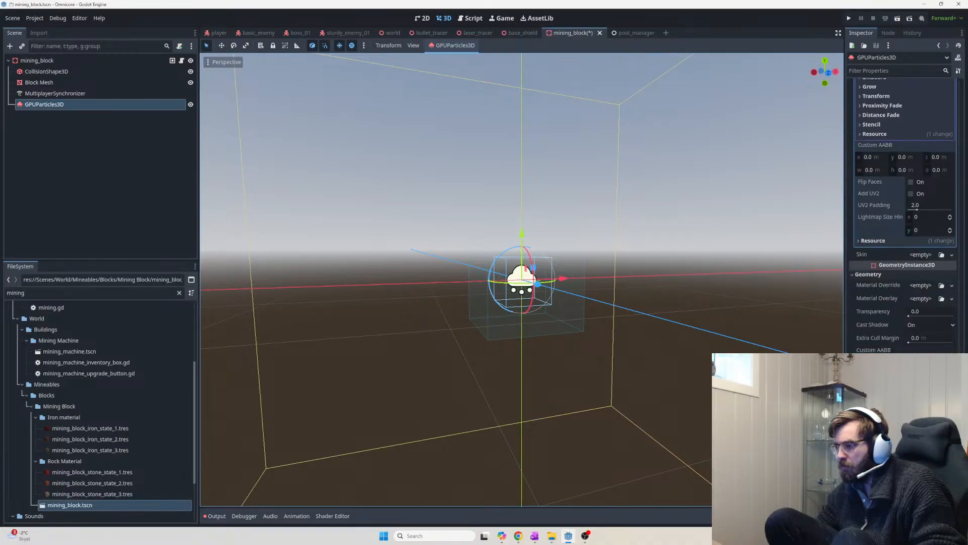
pyautogui.scroll(-2, 903, 217)
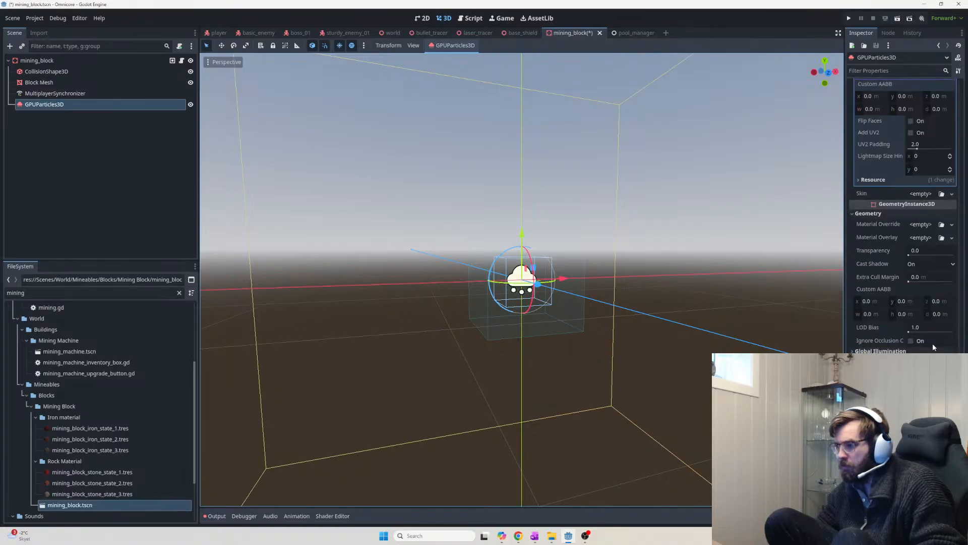
# Set the GPUParticles3D Transform Scale to 0.1, then save and run the project with F5
pyautogui.click(882, 376)
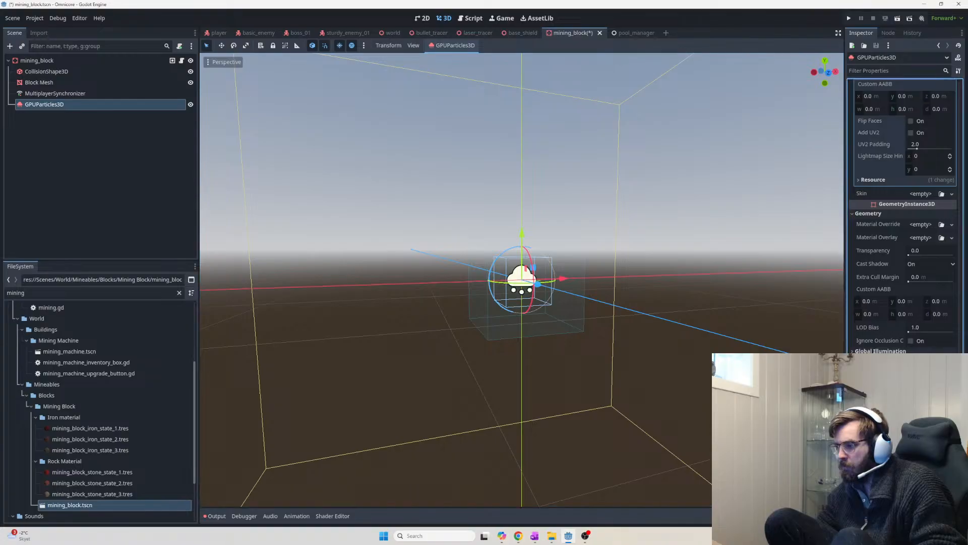
pyautogui.scroll(-4, 903, 216)
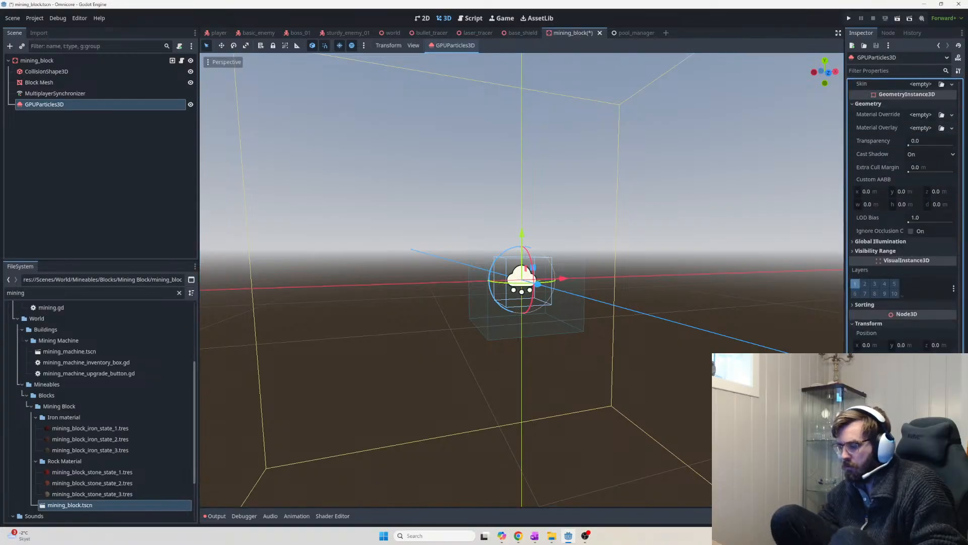
pyautogui.write('0.1')
pyautogui.press('Return')
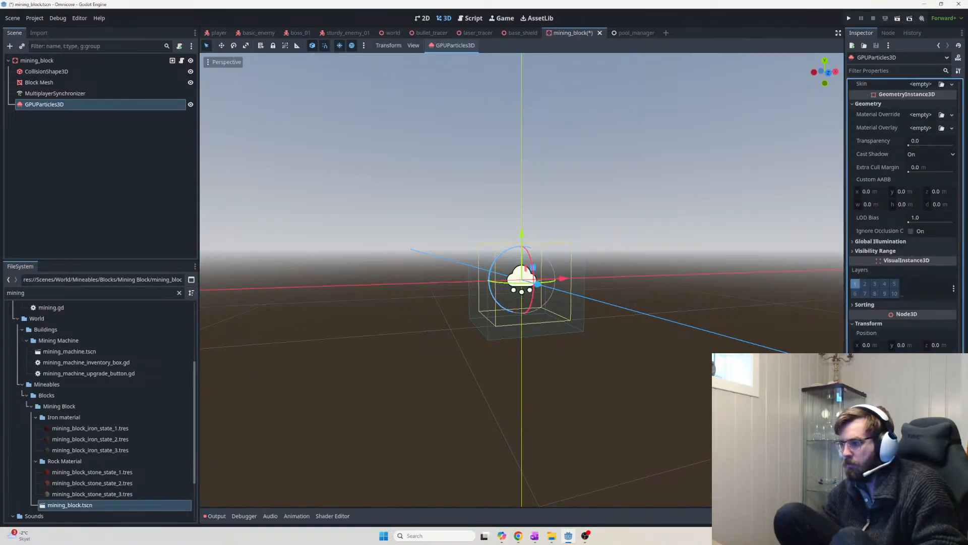
pyautogui.press('F5')
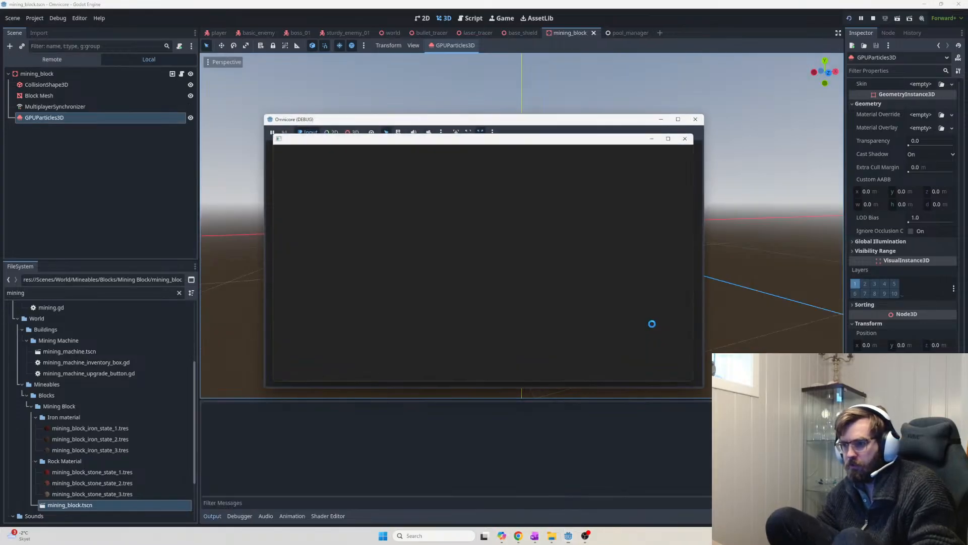
# Stop the mining_block test run and select the GPUParticles3D node
pyautogui.click(751, 182)
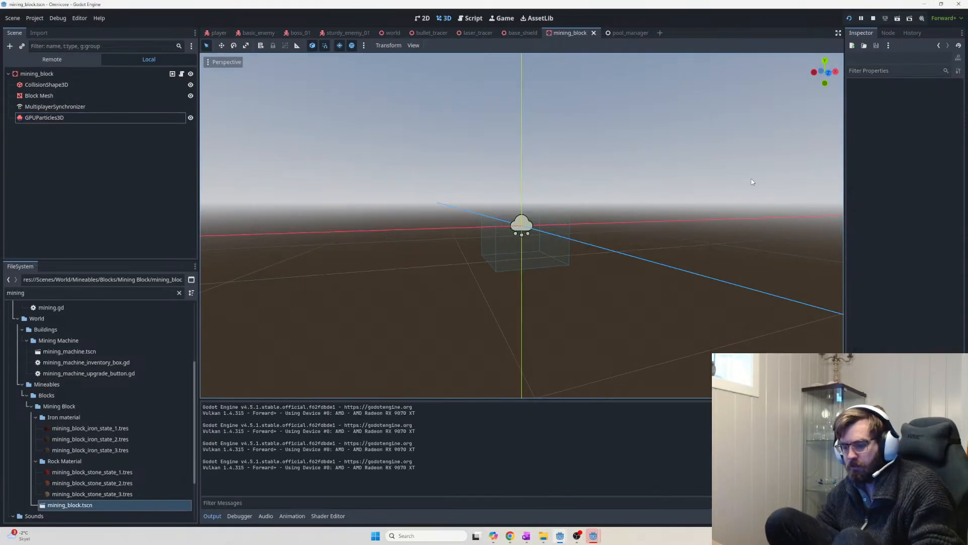
pyautogui.press('F8')
pyautogui.moveTo(676, 214); pyautogui.dragTo(644, 287, button='middle')
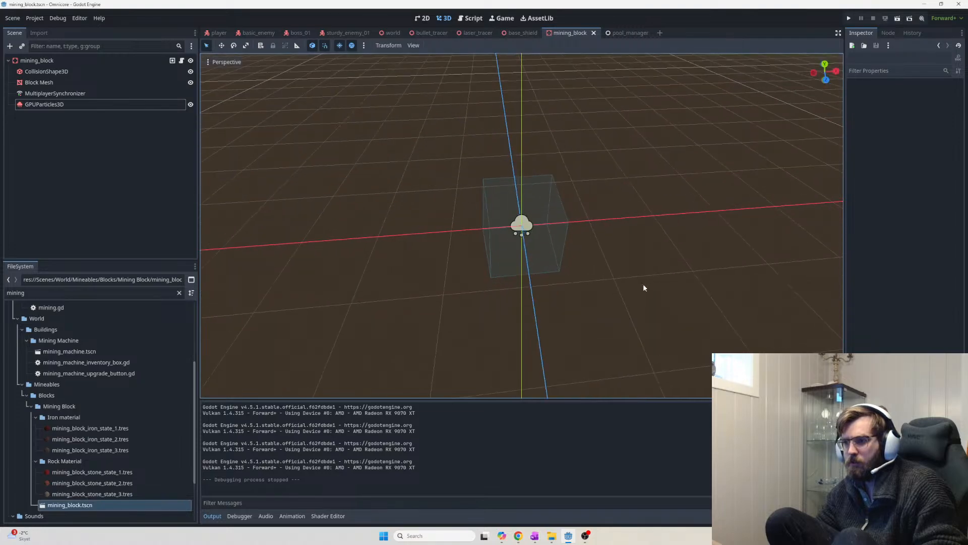
pyautogui.click(104, 105)
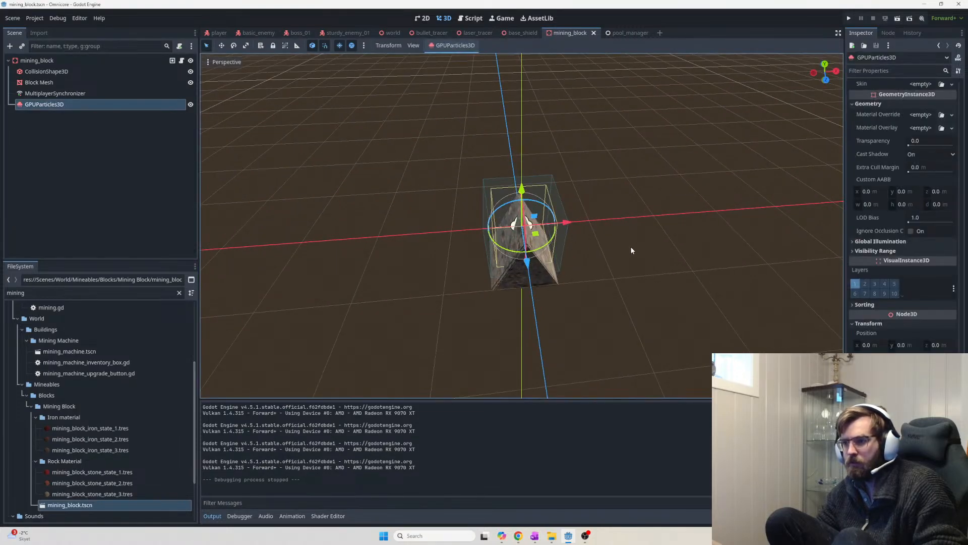
pyautogui.moveTo(630, 246); pyautogui.dragTo(669, 270, button='middle')
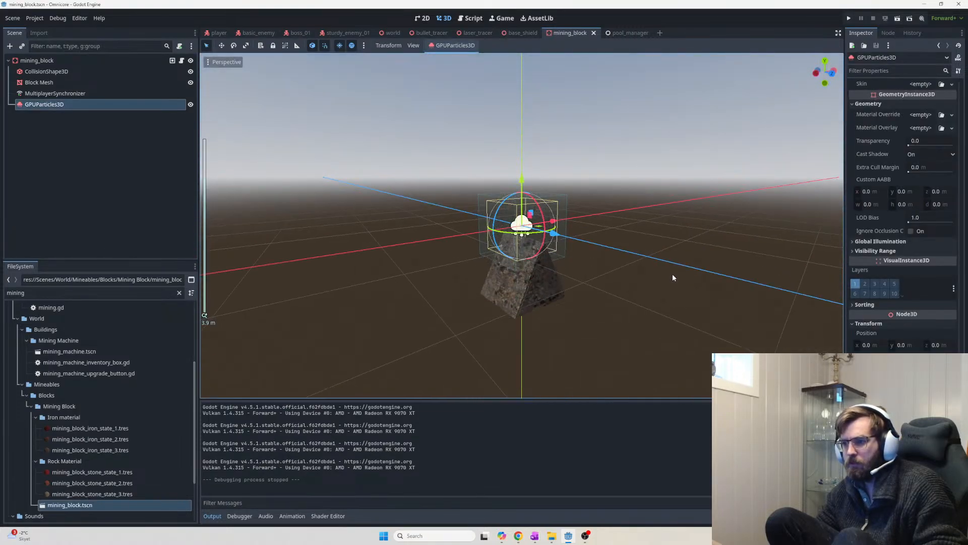
# Reset the GPUParticles3D emitter to its original full-size scale and scroll the Inspector to Draw Passes
pyautogui.scroll(2, 673, 279)
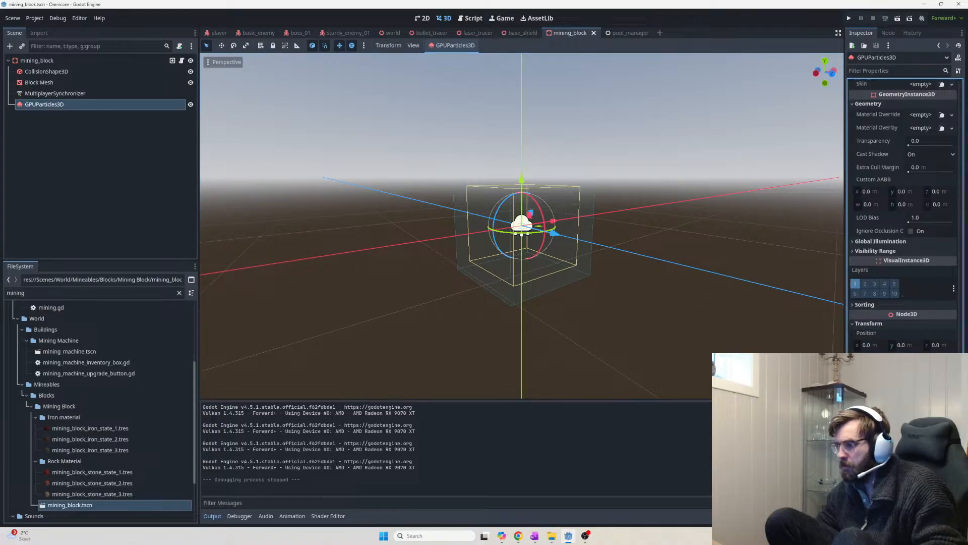
pyautogui.click(571, 298)
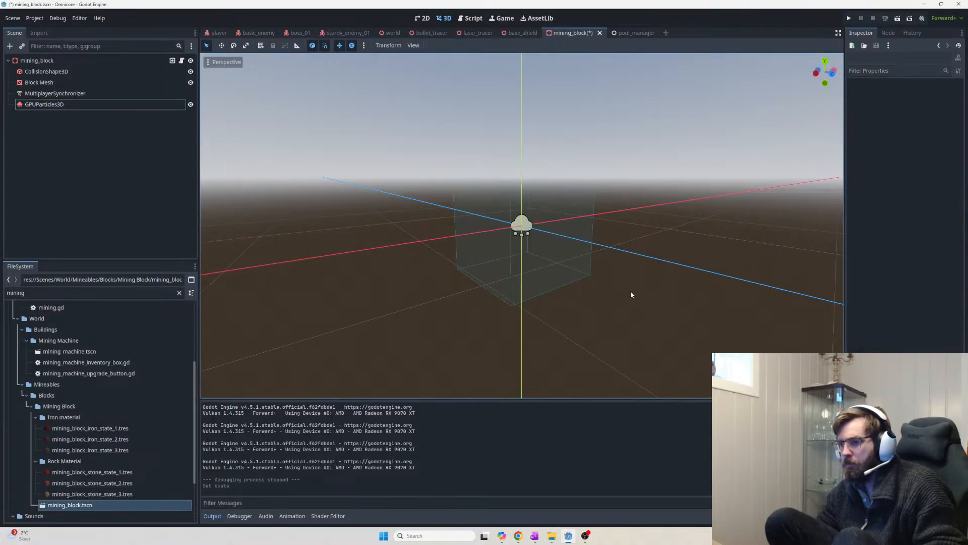
pyautogui.click(143, 104)
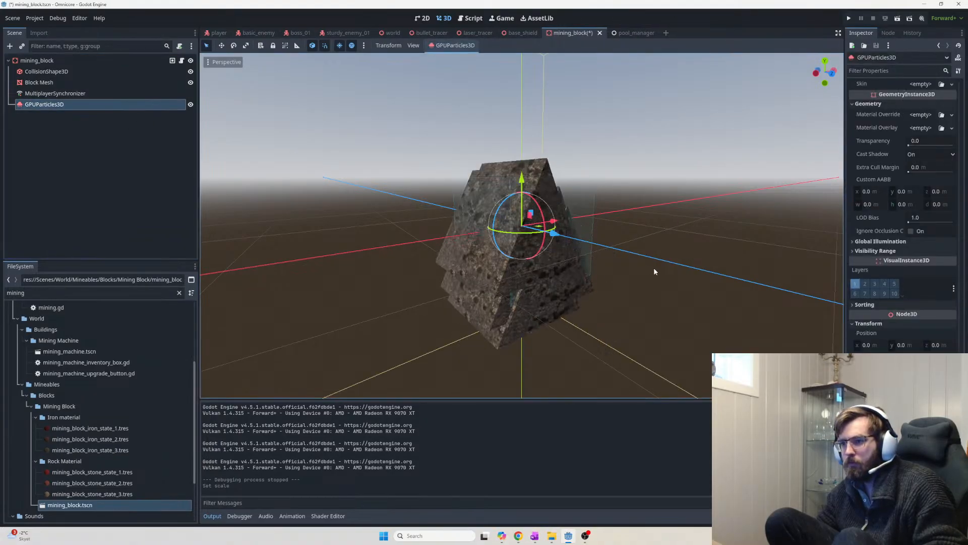
pyautogui.scroll(3, 614, 288)
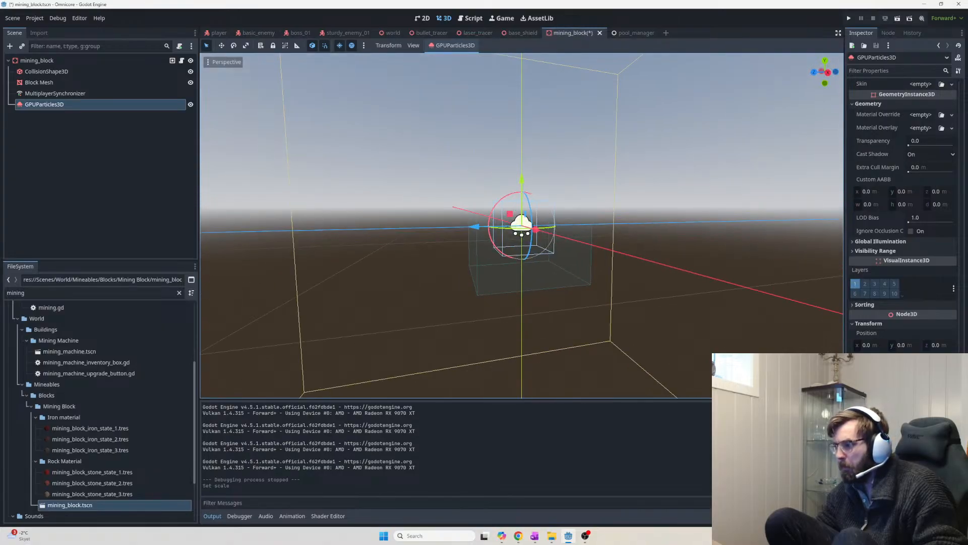
pyautogui.scroll(-1, 903, 214)
pyautogui.scroll(8, 910, 340)
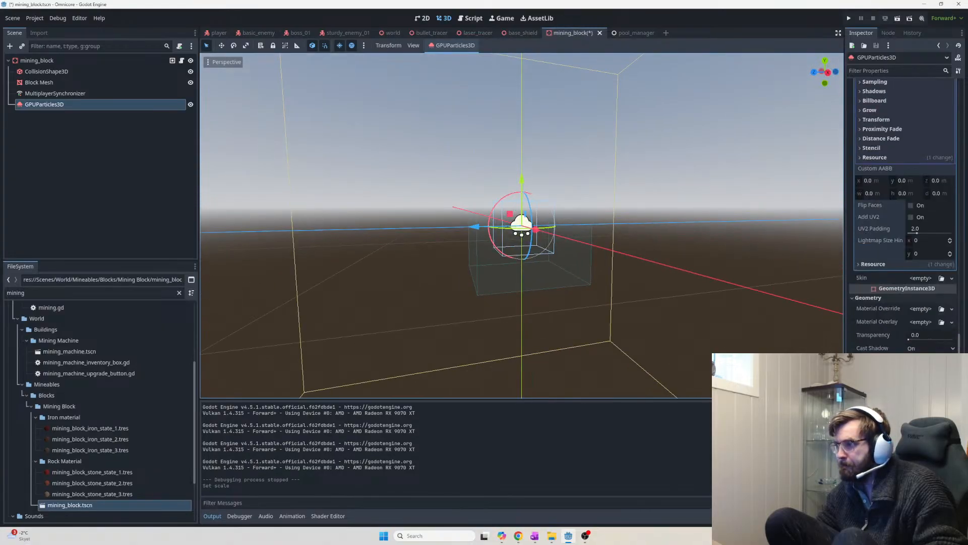
pyautogui.scroll(6, 939, 337)
pyautogui.scroll(6, 924, 283)
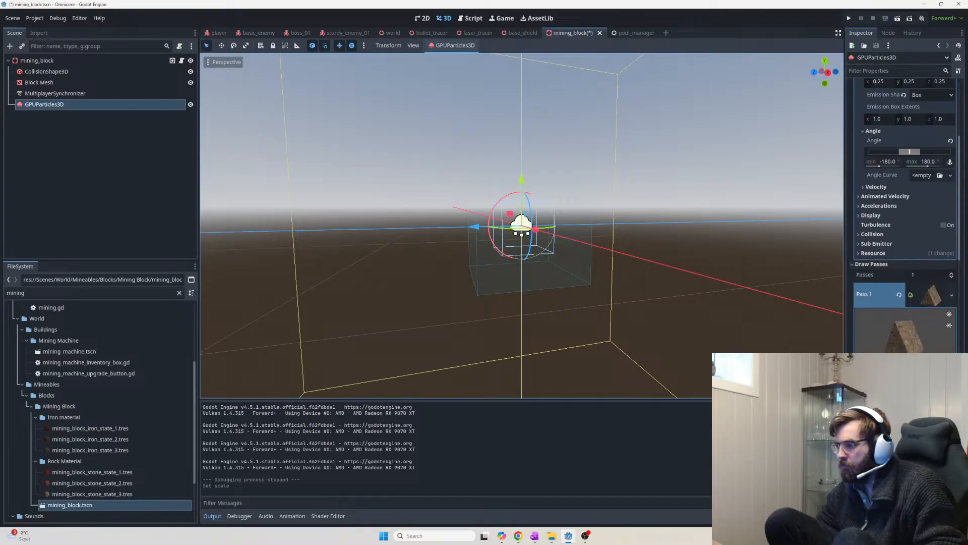
# Shrink the Pass 1 prism debris mesh to tiny rock chips and expand the particles' Velocity settings
pyautogui.click(908, 282)
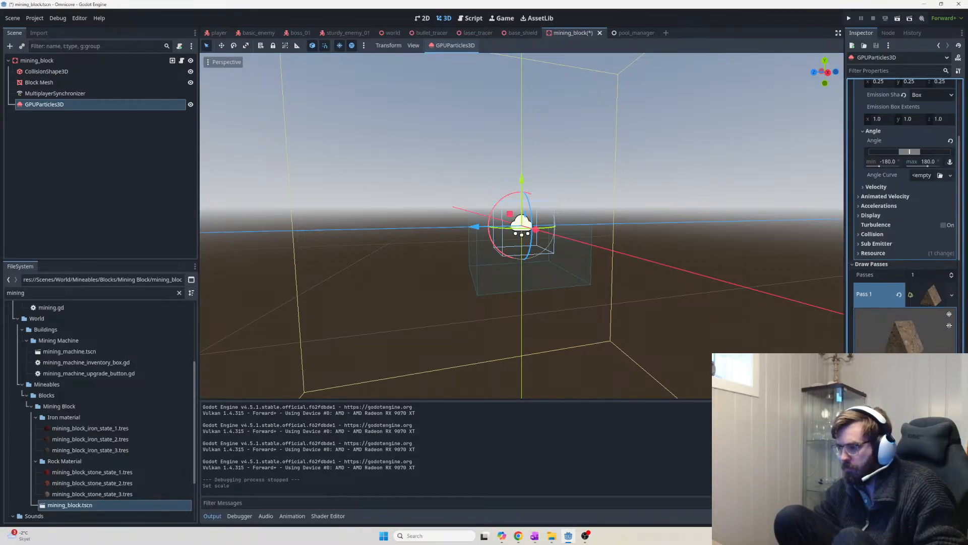
pyautogui.press('Tab')
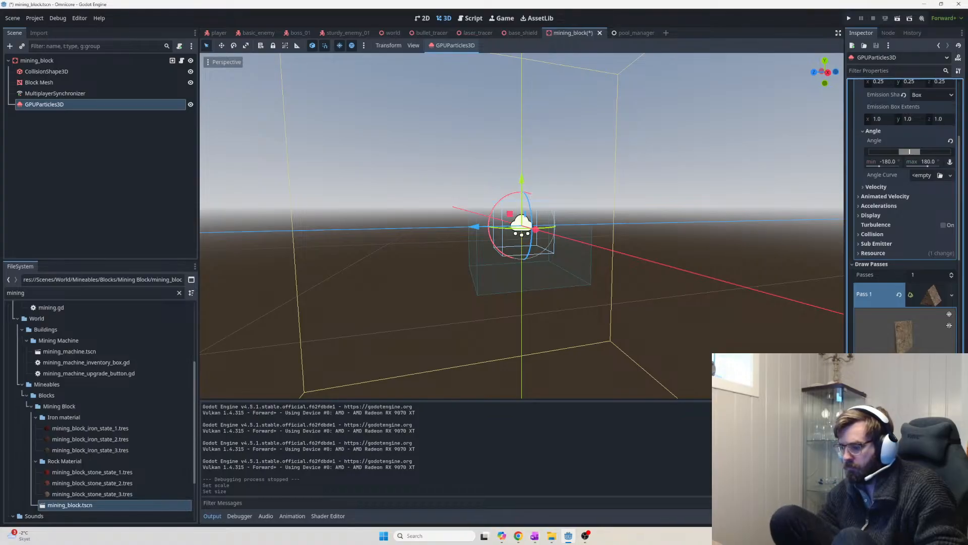
pyautogui.press('Tab')
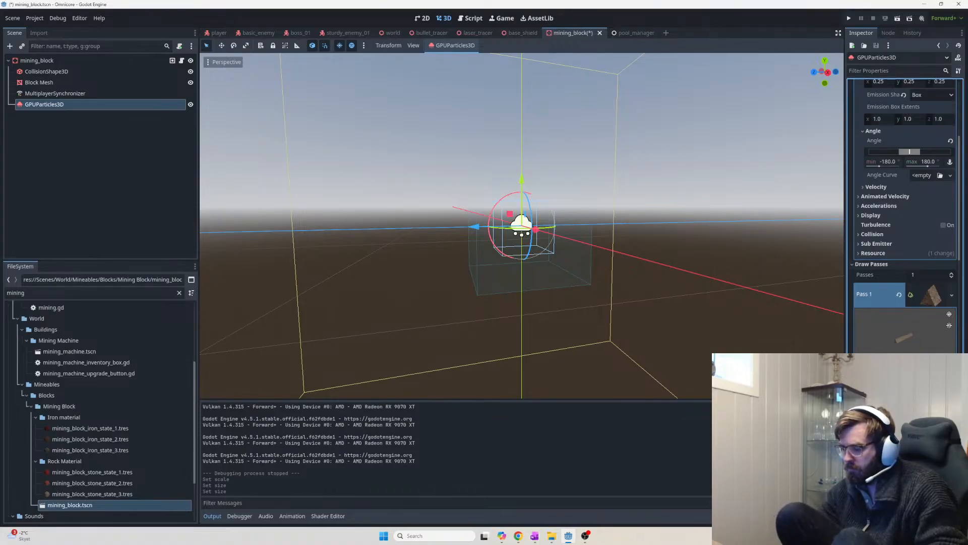
pyautogui.press('Tab')
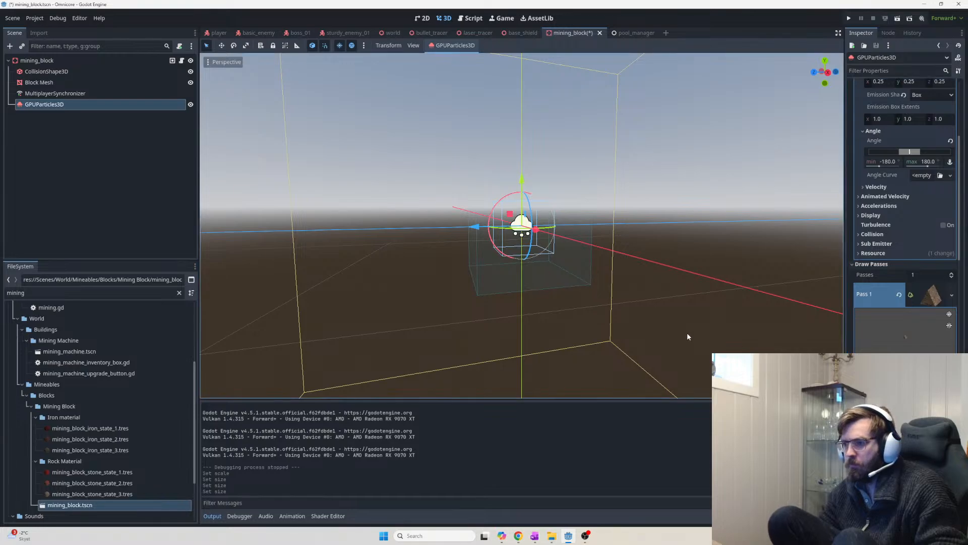
pyautogui.moveTo(657, 321); pyautogui.dragTo(754, 339, button='middle')
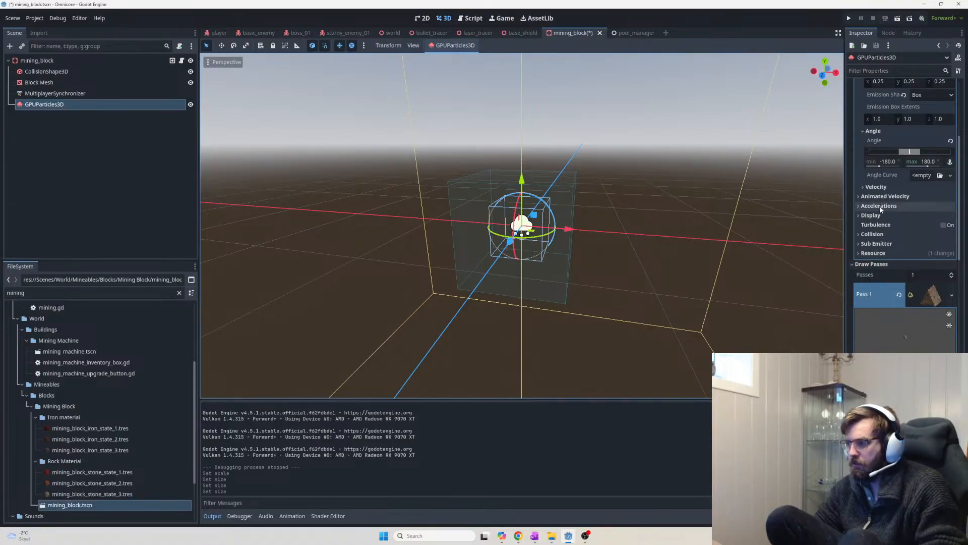
pyautogui.click(876, 187)
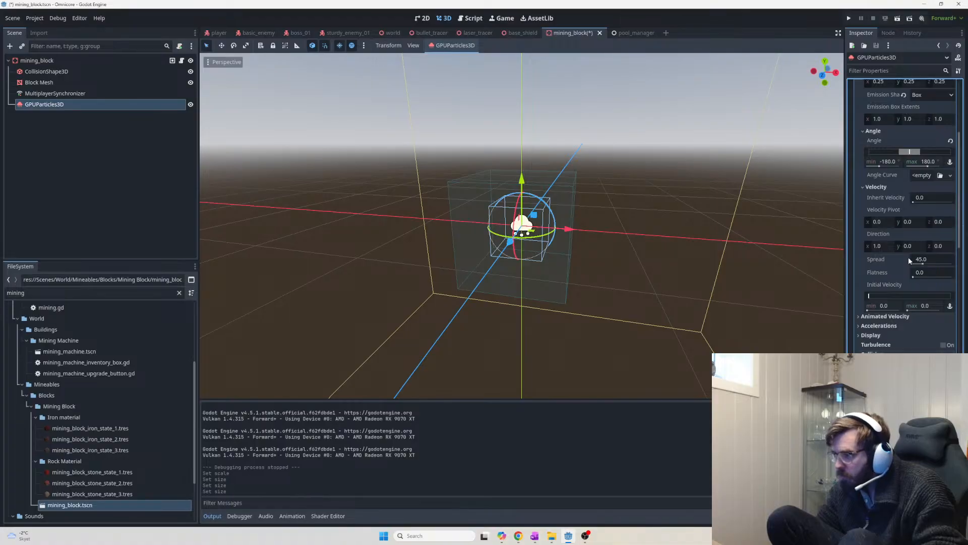
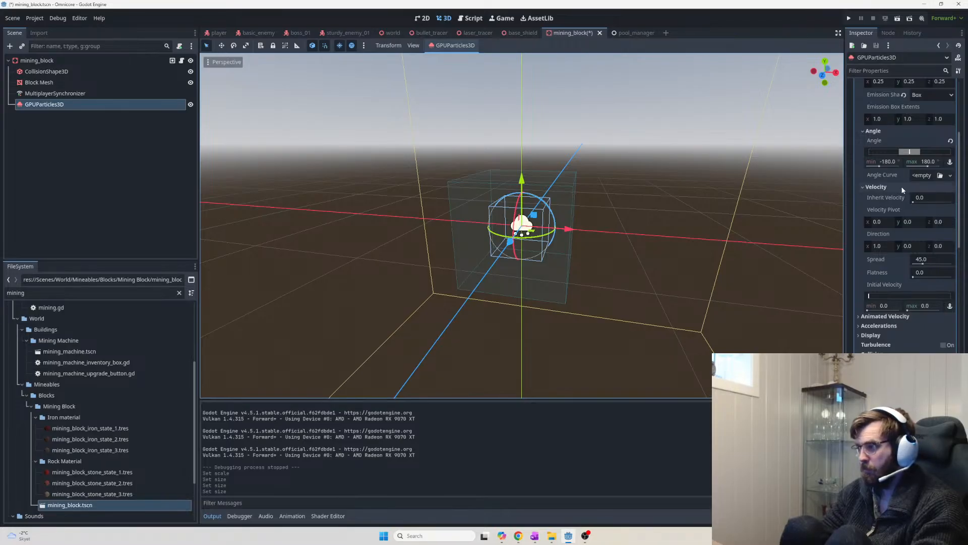
# Set the debris particles' Velocity Spread to 180
pyautogui.click(887, 220)
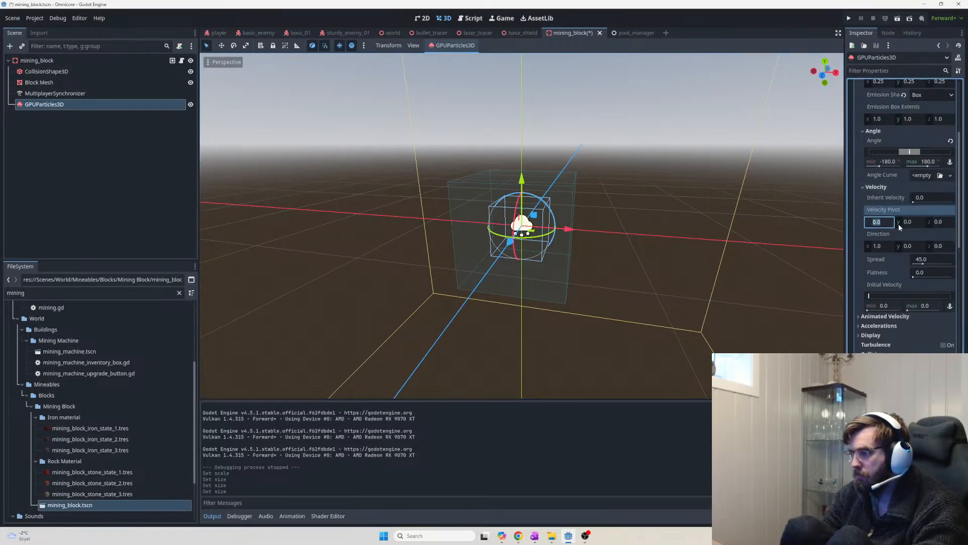
pyautogui.click(886, 247)
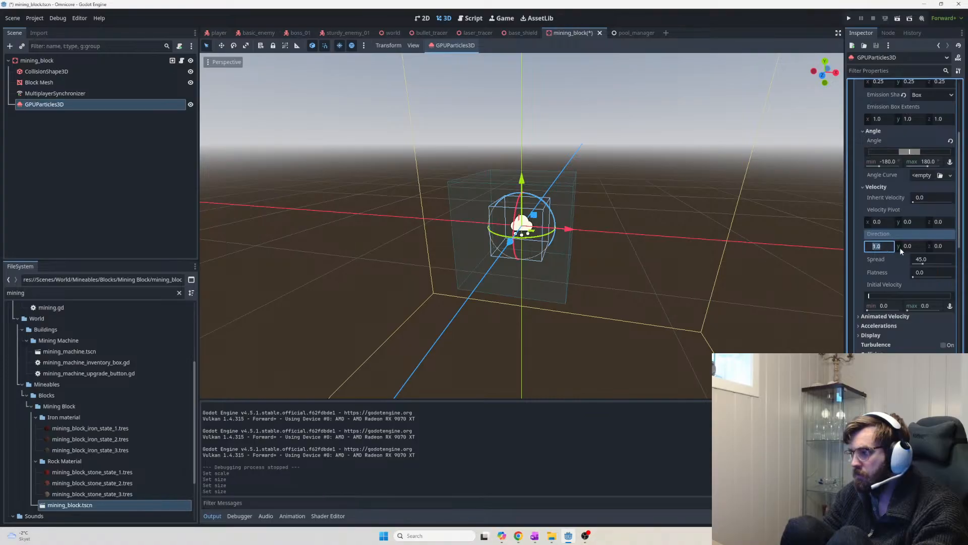
pyautogui.click(924, 261)
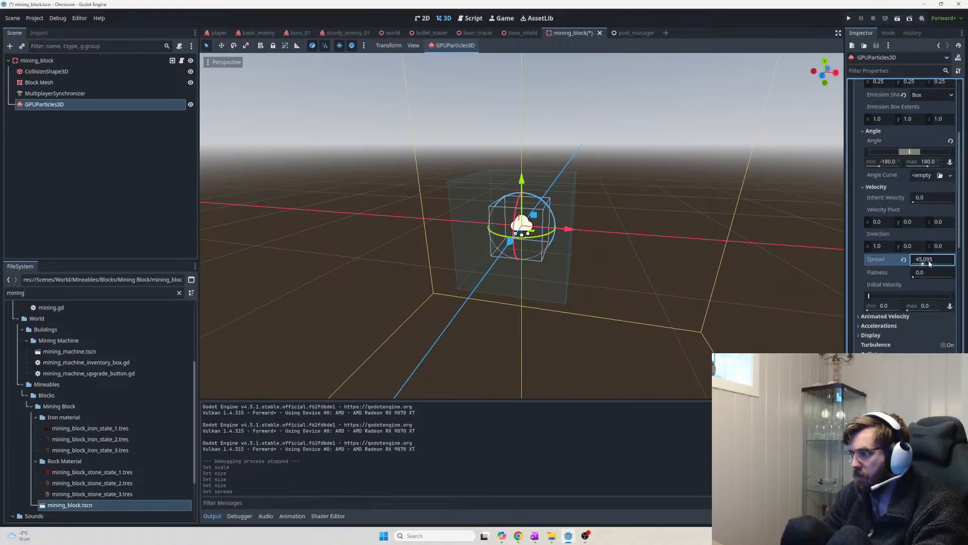
pyautogui.write('180')
pyautogui.press('Return')
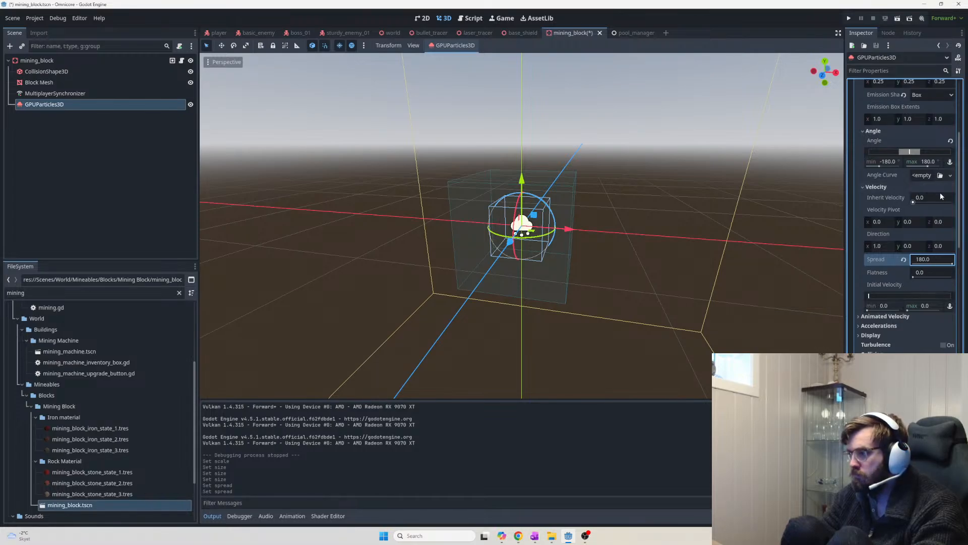
# Drag the Initial Velocity slider to give the rock debris an initial velocity
pyautogui.scroll(2, 925, 220)
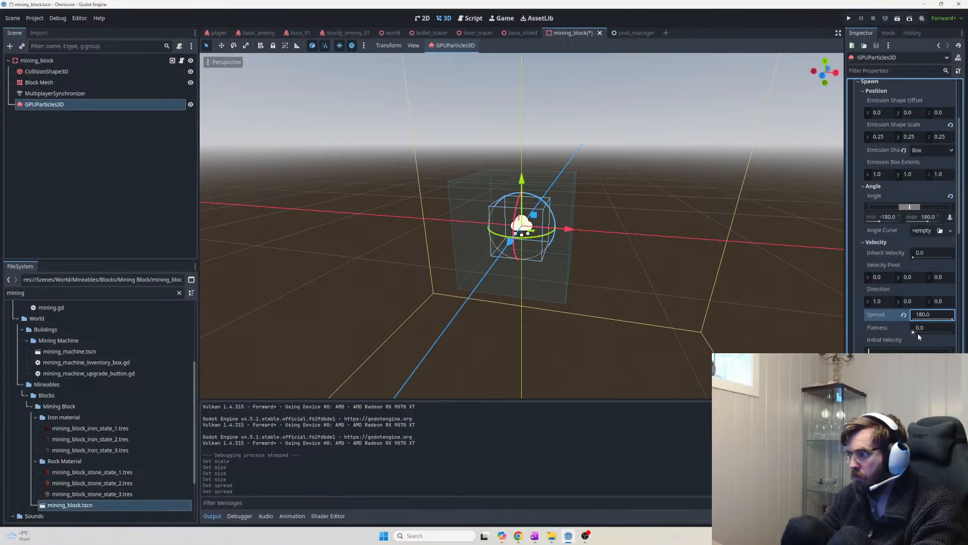
pyautogui.moveTo(885, 351); pyautogui.dragTo(891, 350)
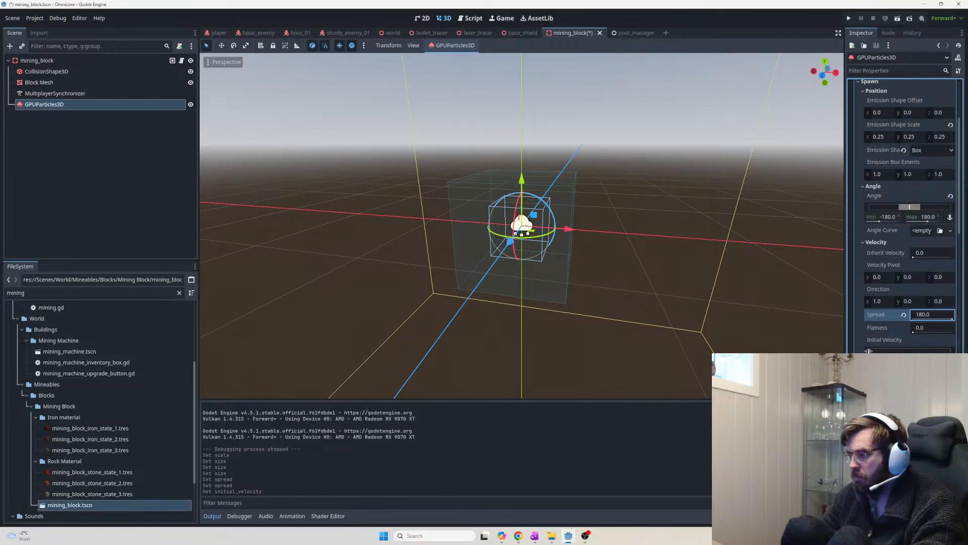
pyautogui.press('Return')
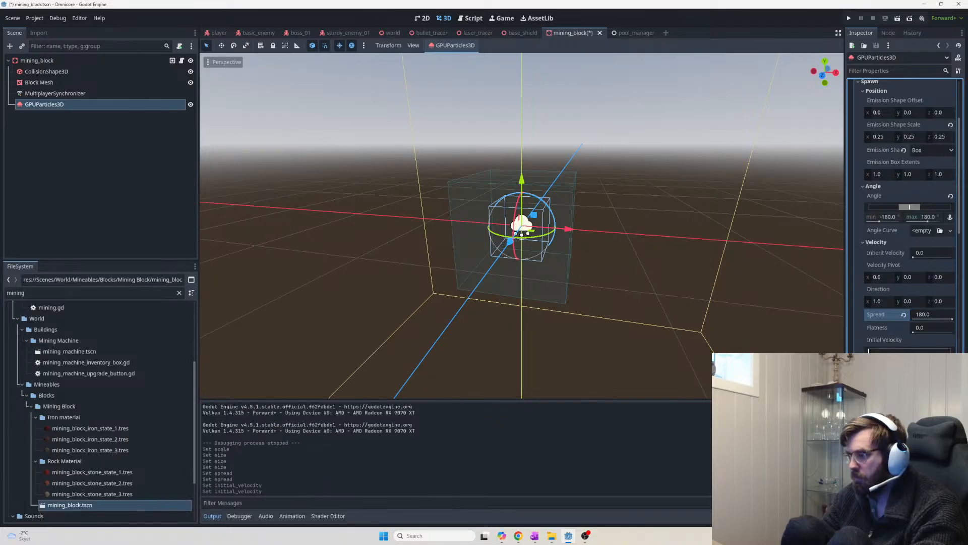
pyautogui.press('Return')
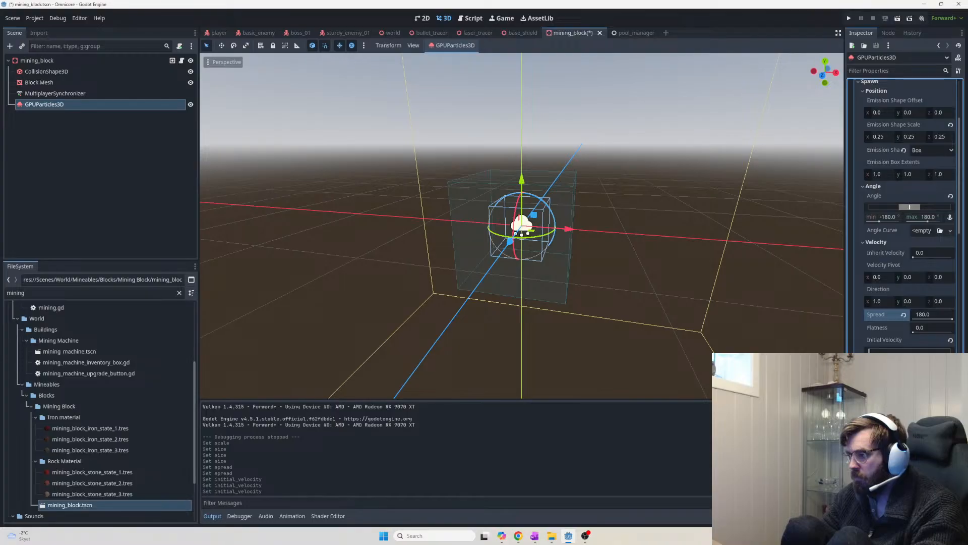
pyautogui.press('Return')
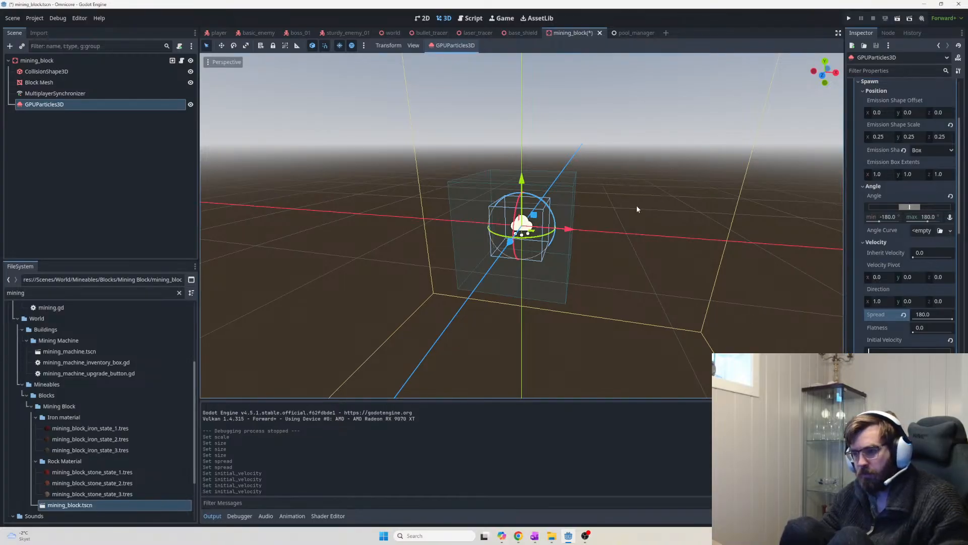
pyautogui.moveTo(640, 229); pyautogui.dragTo(686, 255, button='middle')
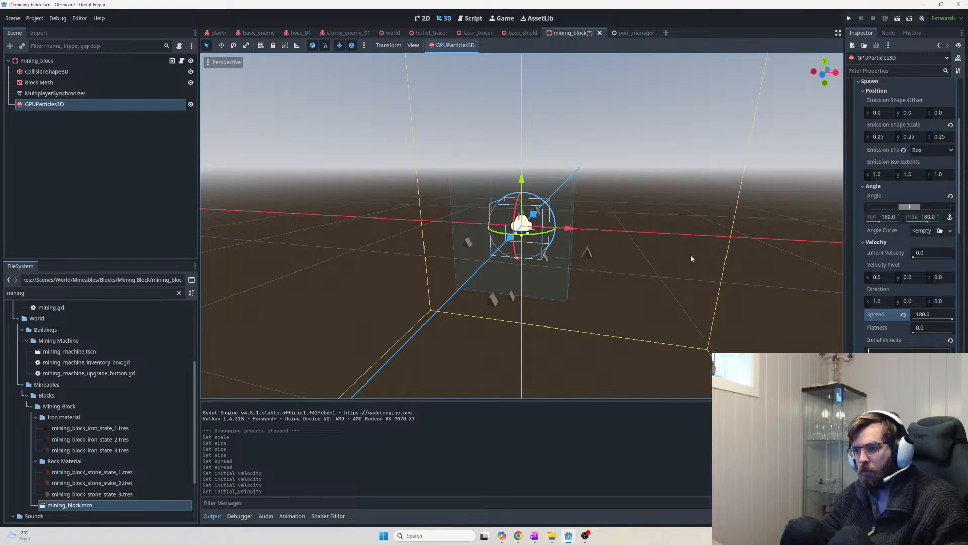
pyautogui.moveTo(691, 259); pyautogui.dragTo(653, 293, button='middle')
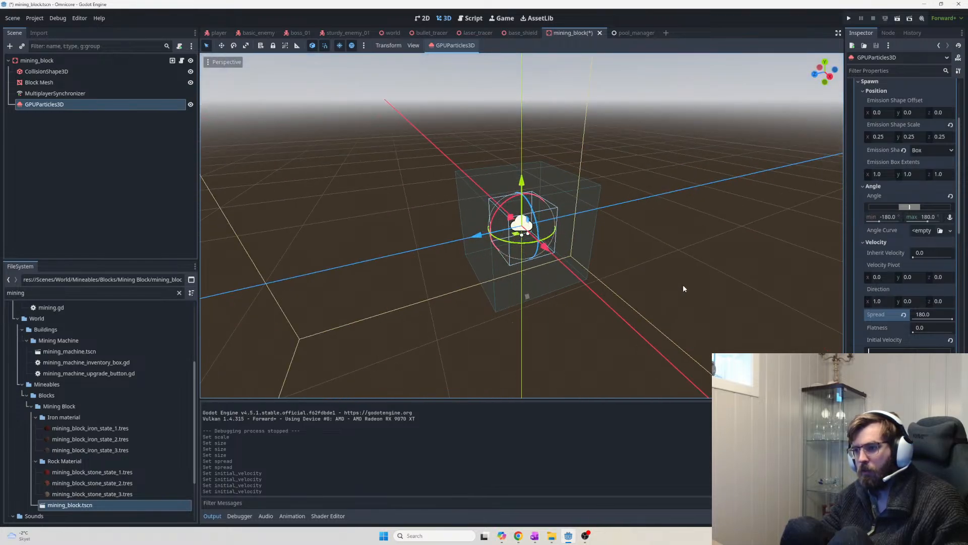
pyautogui.moveTo(684, 287); pyautogui.dragTo(734, 351, button='middle')
pyautogui.scroll(2, 735, 351)
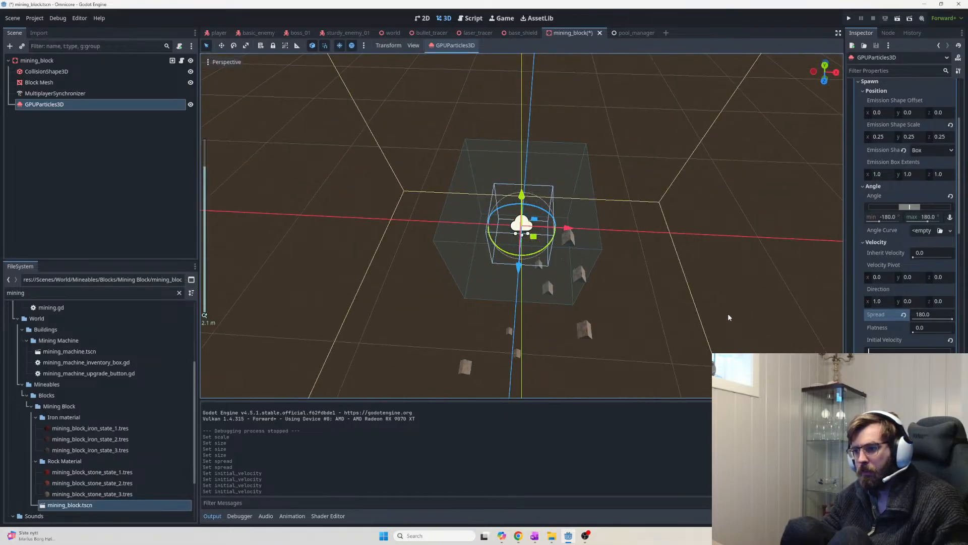
pyautogui.moveTo(728, 313); pyautogui.dragTo(704, 216, button='middle')
pyautogui.scroll(3, 707, 222)
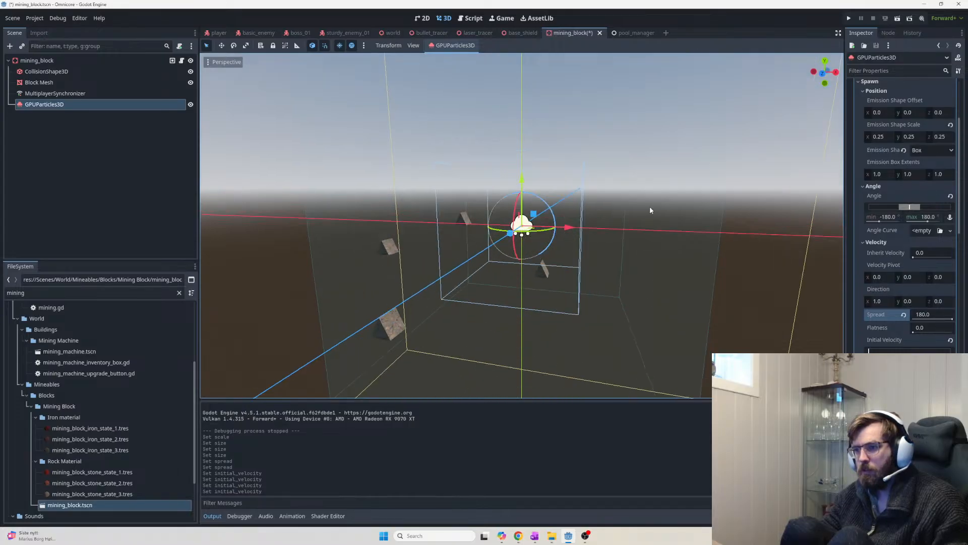
pyautogui.moveTo(649, 208); pyautogui.dragTo(621, 262, button='middle')
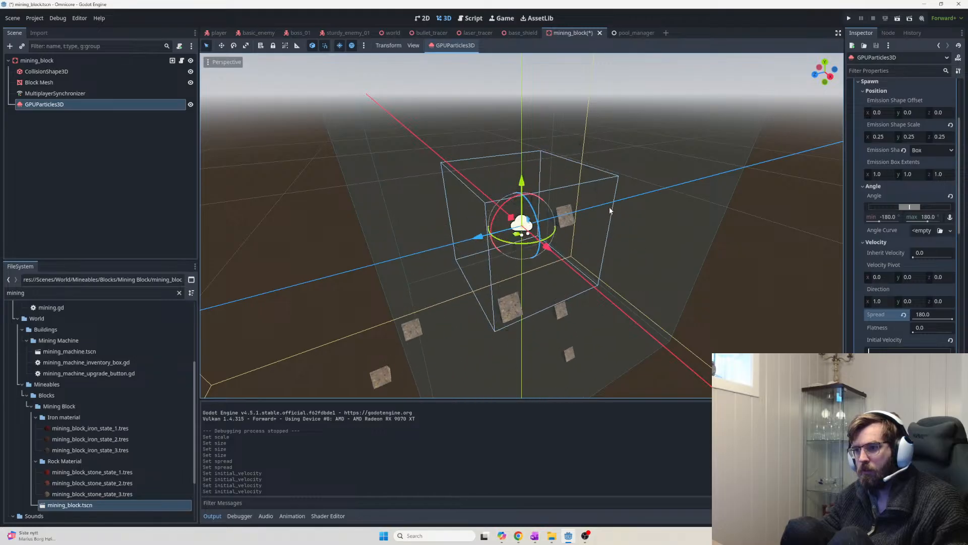
pyautogui.moveTo(540, 191); pyautogui.dragTo(713, 204, button='middle')
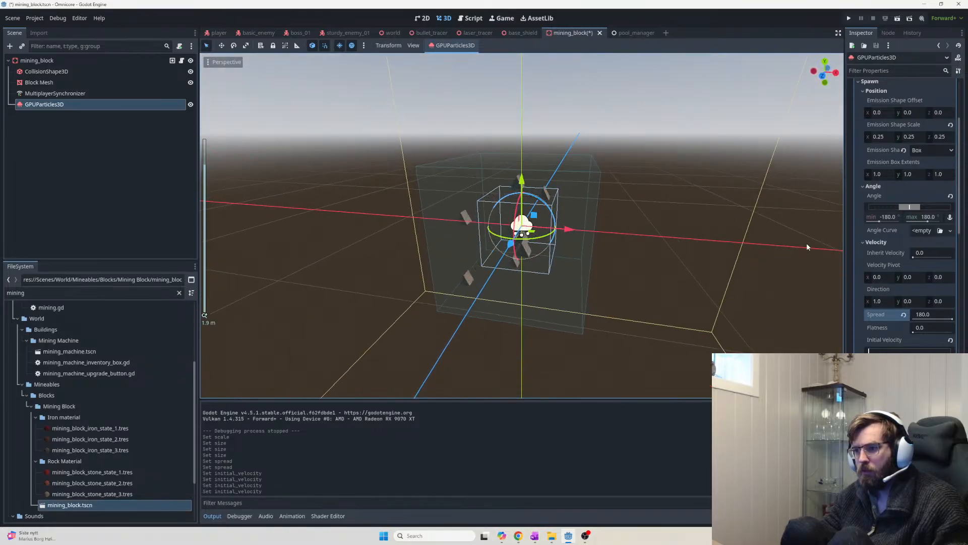
pyautogui.scroll(4, 668, 233)
pyautogui.moveTo(676, 250); pyautogui.dragTo(761, 250, button='middle')
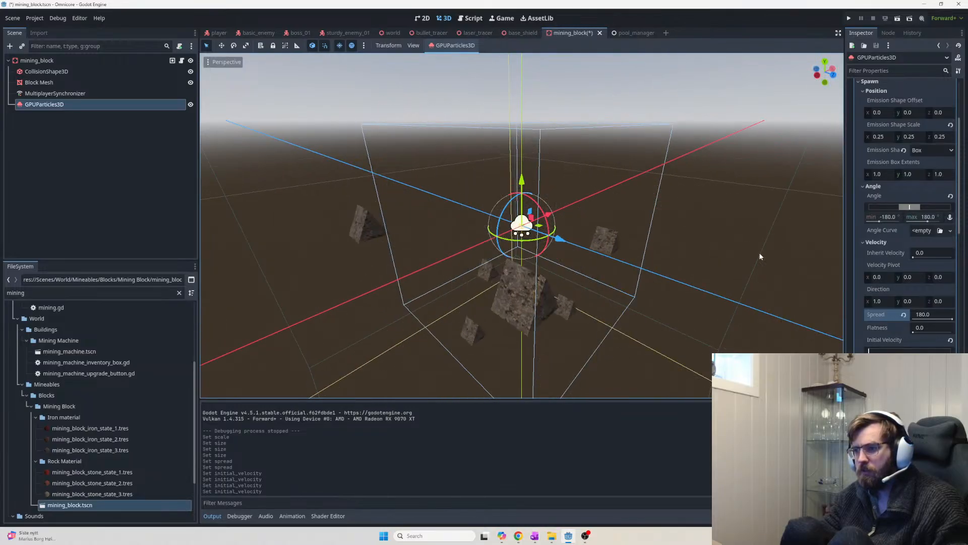
pyautogui.scroll(-3, 781, 255)
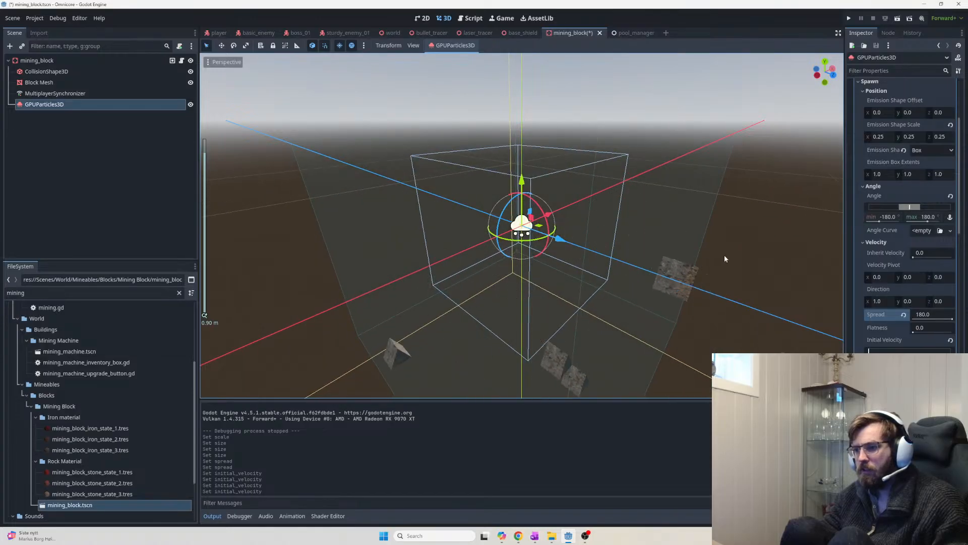
pyautogui.scroll(-3, 727, 256)
pyautogui.moveTo(728, 256); pyautogui.dragTo(754, 263, button='middle')
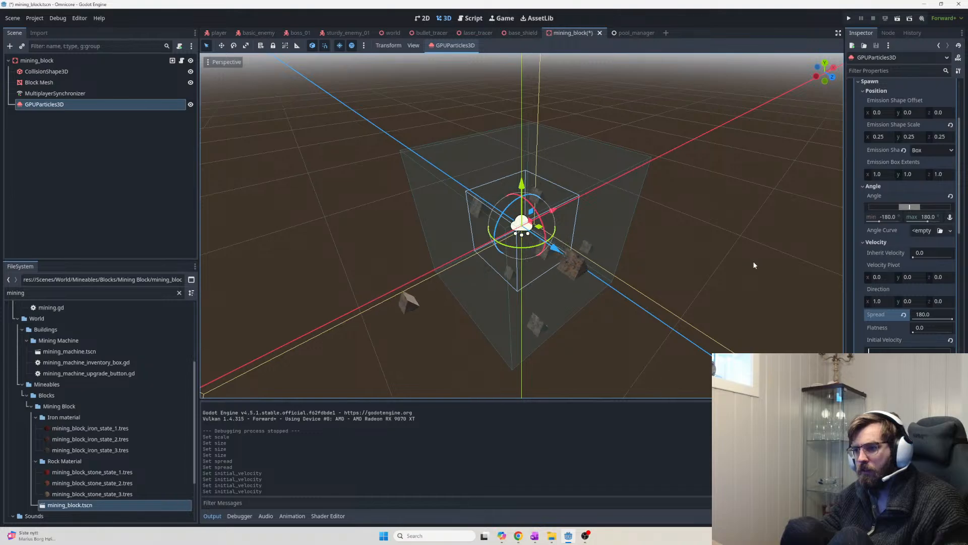
pyautogui.moveTo(754, 261); pyautogui.dragTo(669, 251, button='middle')
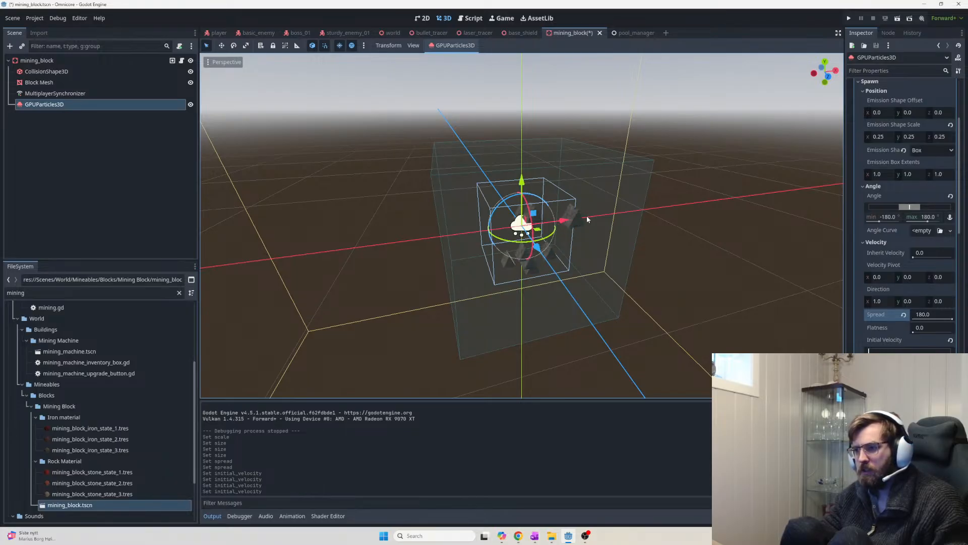
pyautogui.moveTo(586, 219); pyautogui.dragTo(696, 259, button='middle')
pyautogui.scroll(1, 695, 259)
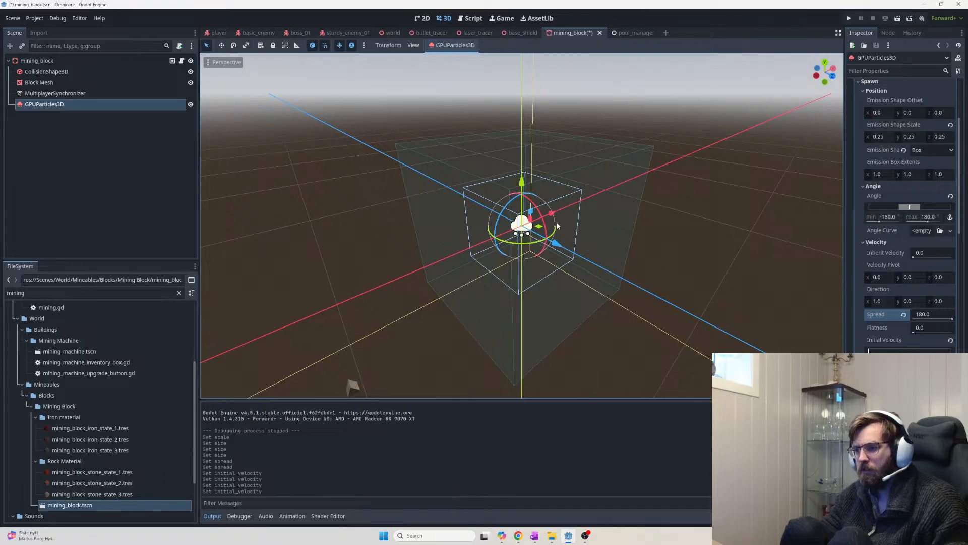
pyautogui.moveTo(556, 222); pyautogui.dragTo(774, 250, button='middle')
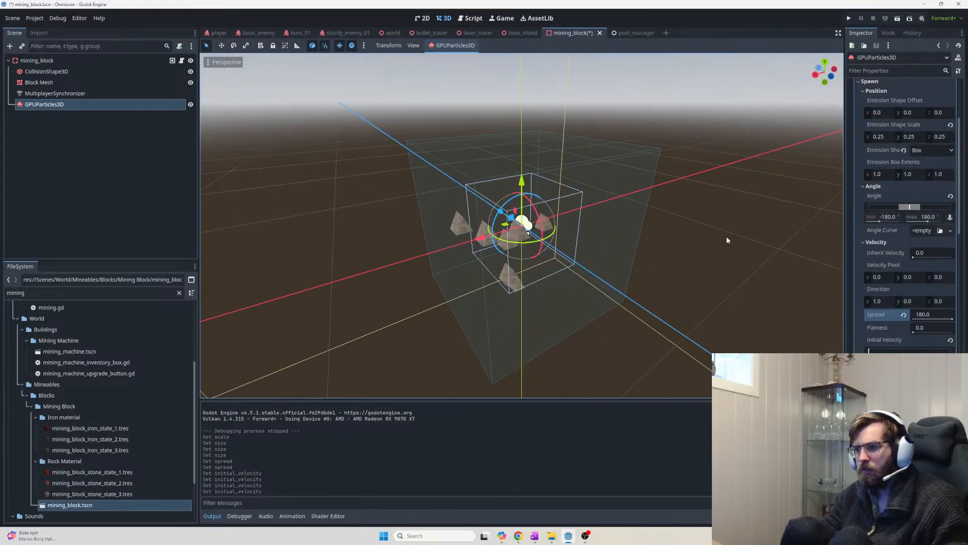
pyautogui.scroll(4, 895, 196)
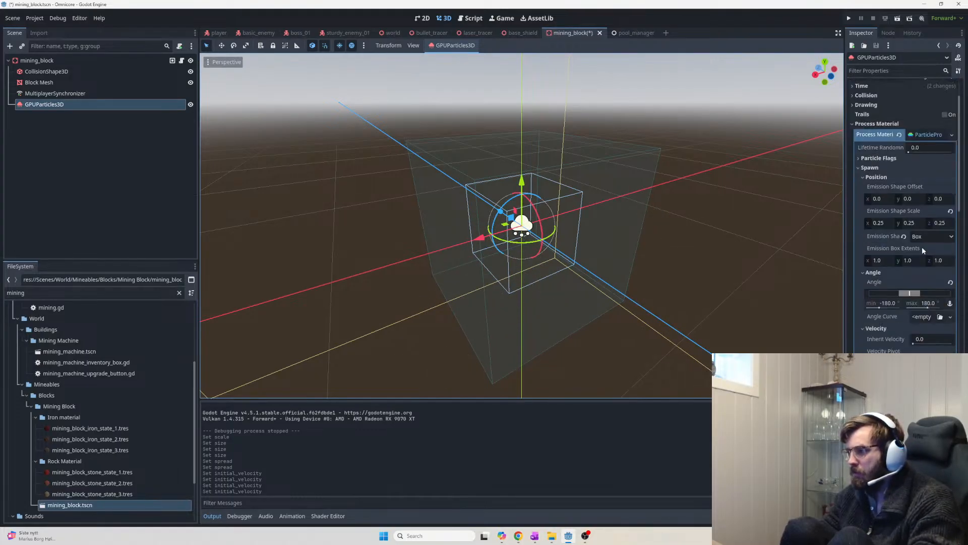
pyautogui.scroll(3, 917, 257)
# Commit a particle Amount of 100, then replay and orbit to watch the denser debris burst
pyautogui.press('Return')
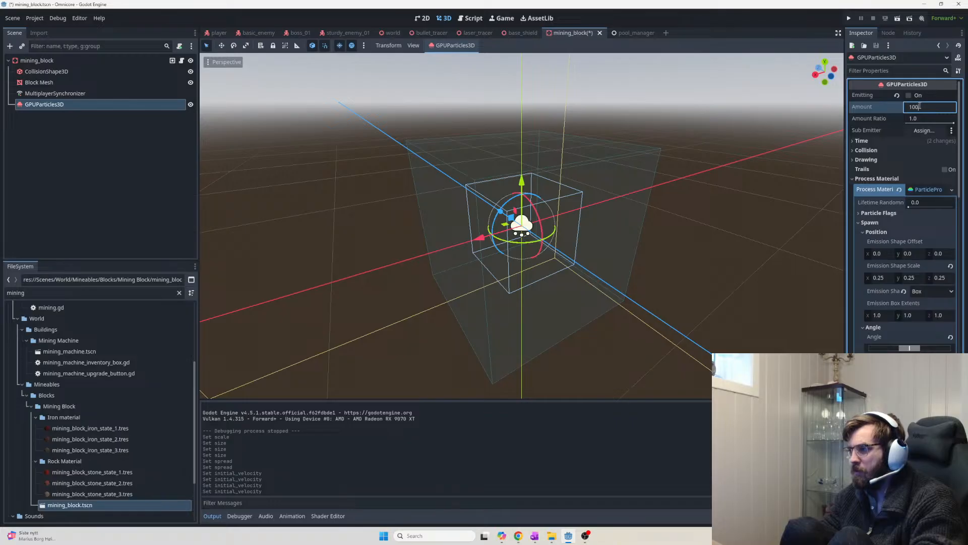
pyautogui.click(703, 164)
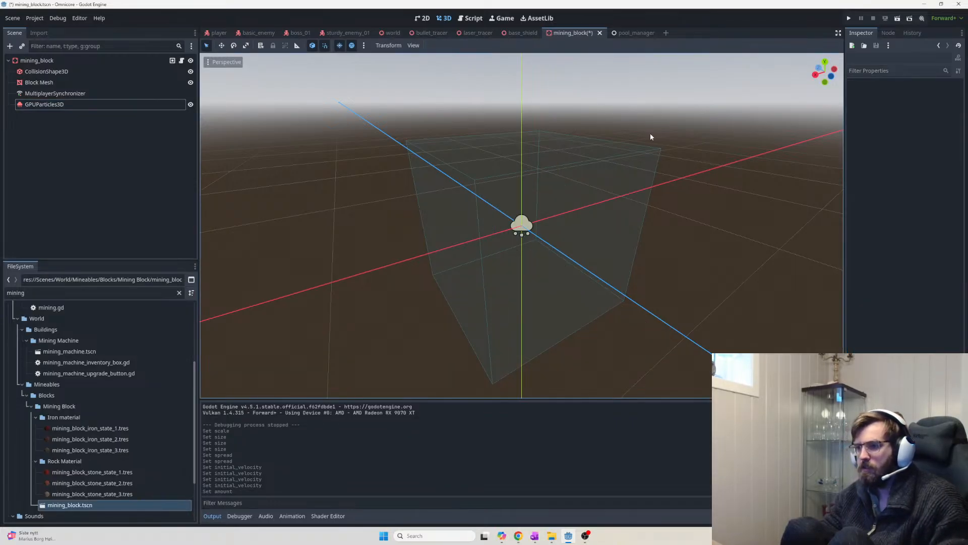
pyautogui.click(90, 104)
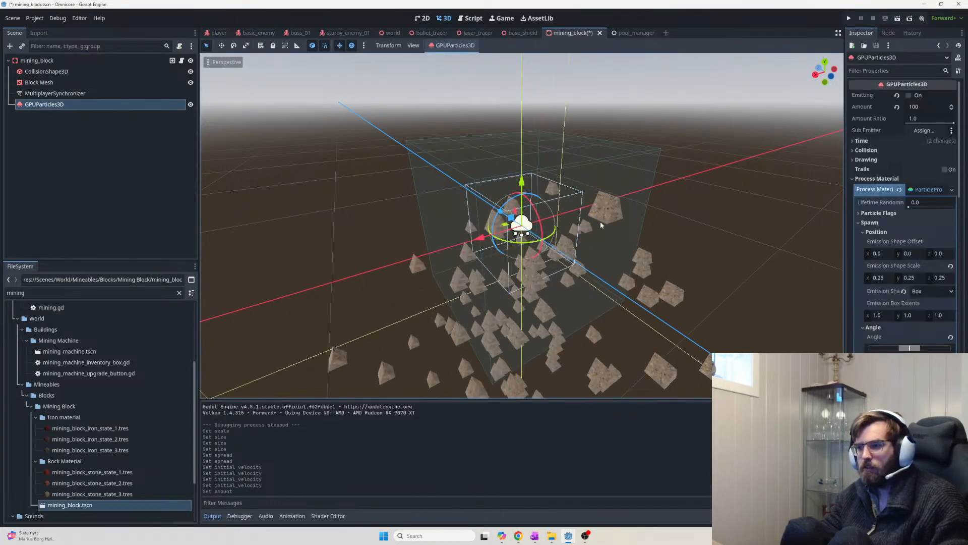
pyautogui.moveTo(634, 236); pyautogui.dragTo(734, 286, button='middle')
pyautogui.scroll(2, 734, 233)
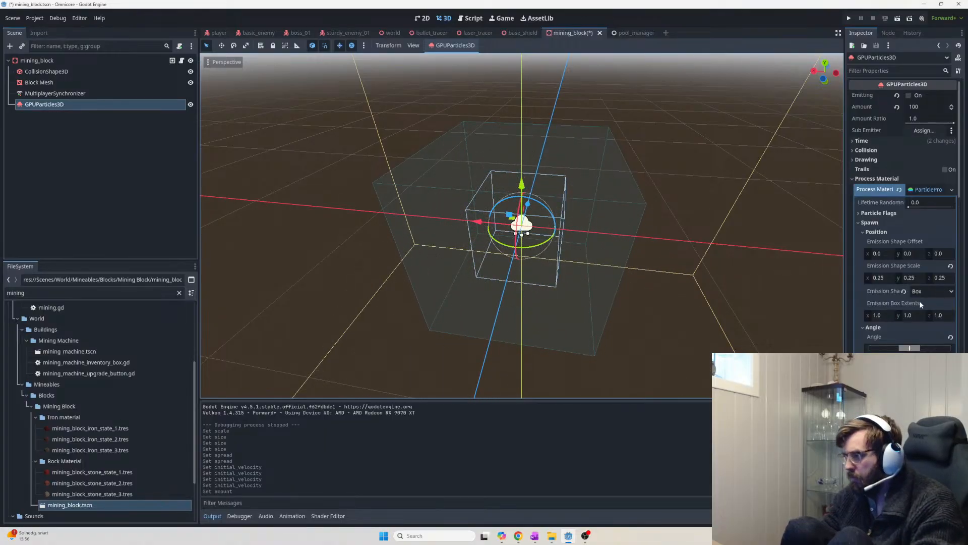
pyautogui.click(884, 278)
# Set the emission shape scale to 0.45 on x, y and z, then replay the burst
pyautogui.write('0.45')
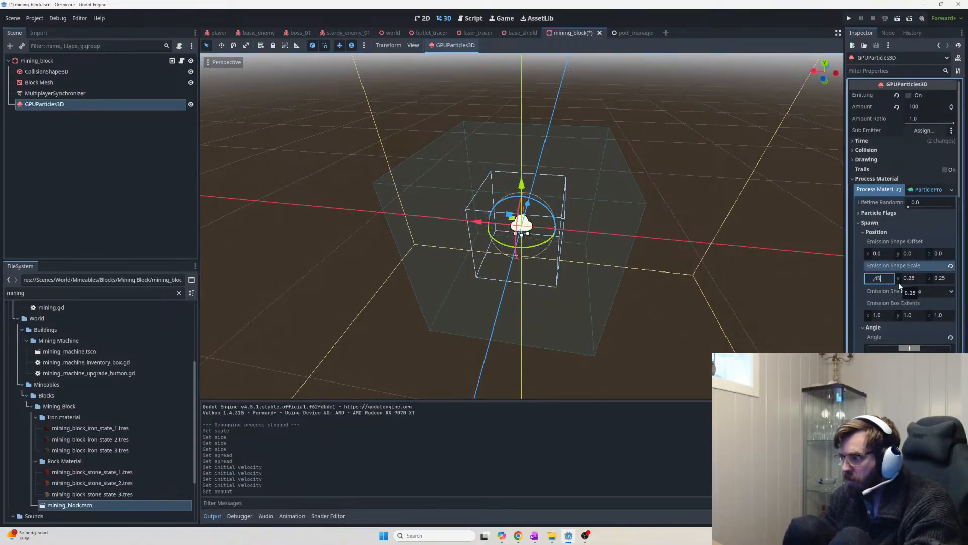
pyautogui.press('Return')
pyautogui.click(914, 278)
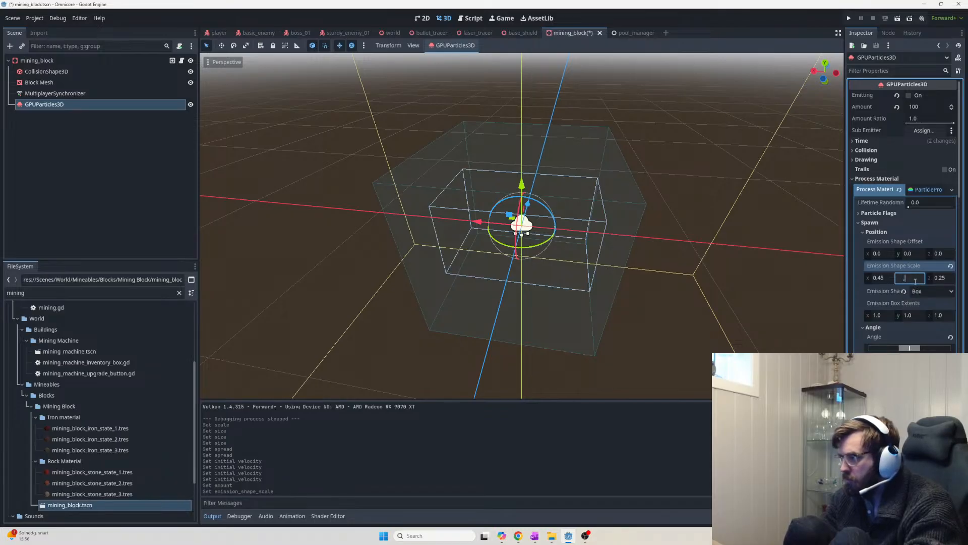
pyautogui.write('0.45')
pyautogui.press('Return')
pyautogui.click(941, 278)
pyautogui.write('0.45')
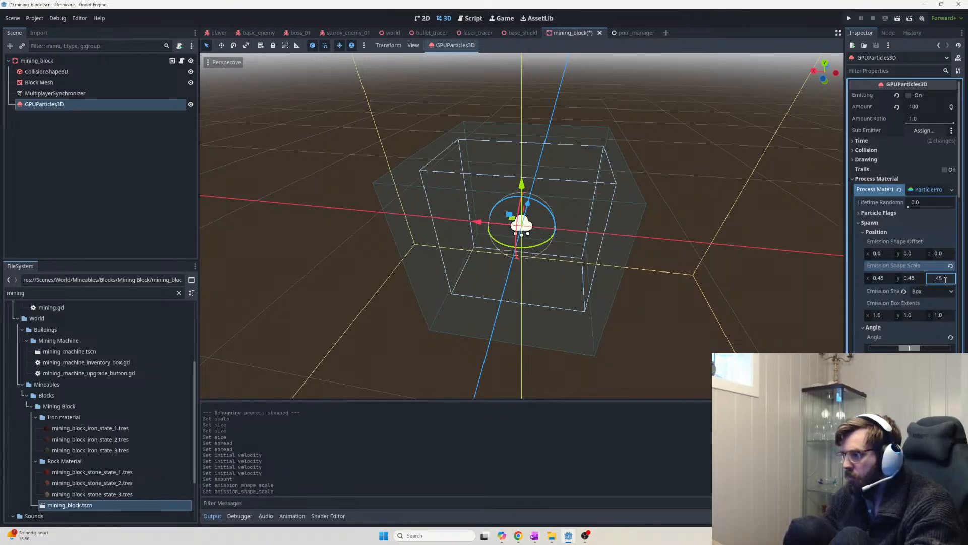
pyautogui.press('Return')
pyautogui.click(116, 113)
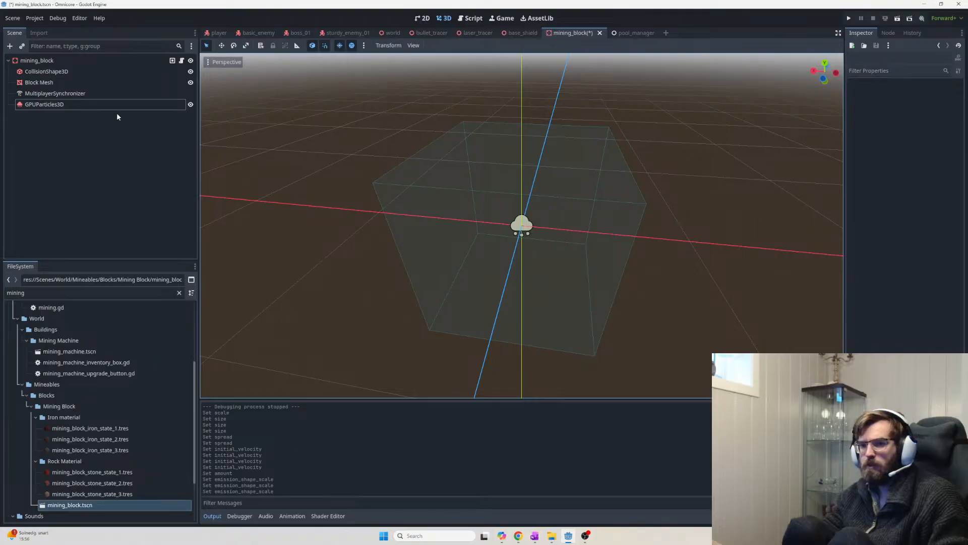
pyautogui.click(117, 106)
pyautogui.moveTo(628, 235); pyautogui.dragTo(770, 296, button='middle')
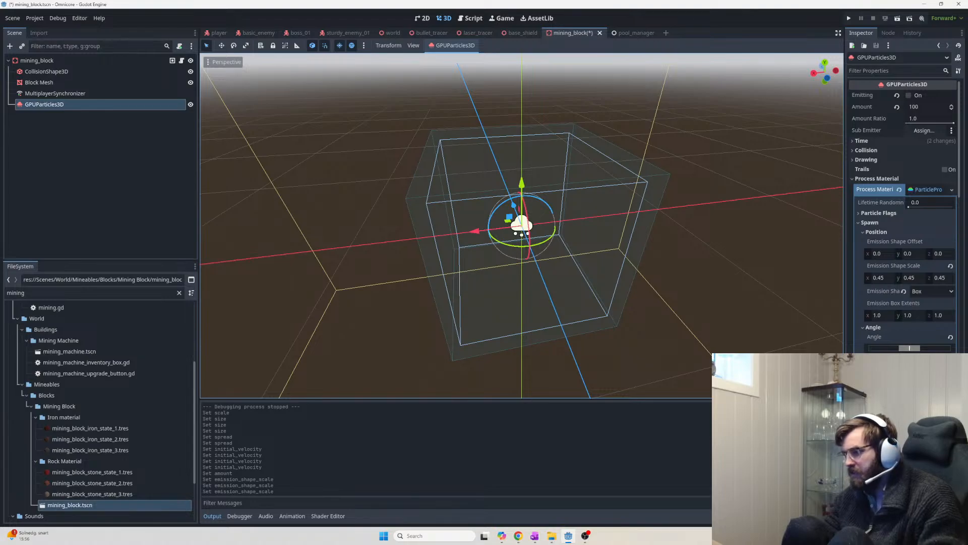
pyautogui.scroll(-5, 903, 201)
pyautogui.scroll(-4, 902, 201)
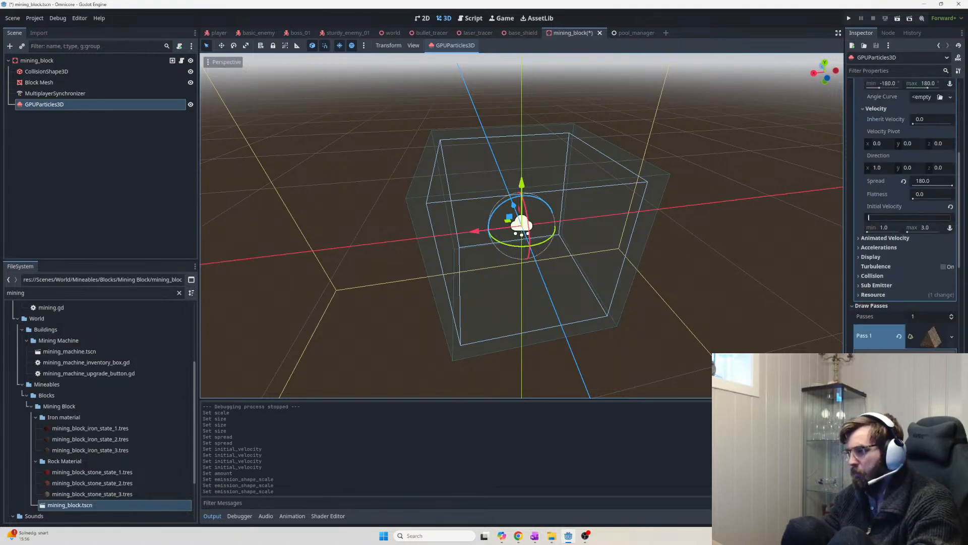
pyautogui.scroll(2, 931, 197)
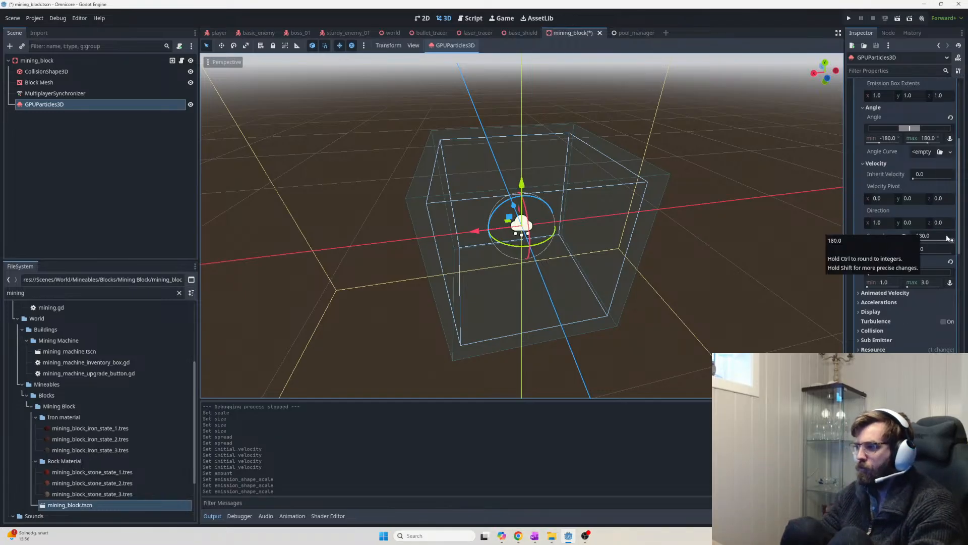
pyautogui.scroll(6, 924, 231)
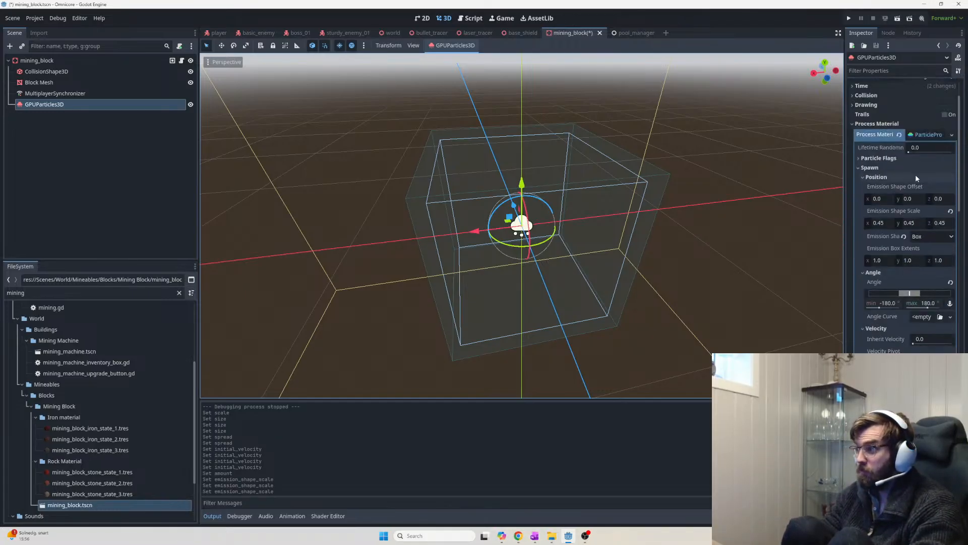
pyautogui.scroll(-6, 928, 308)
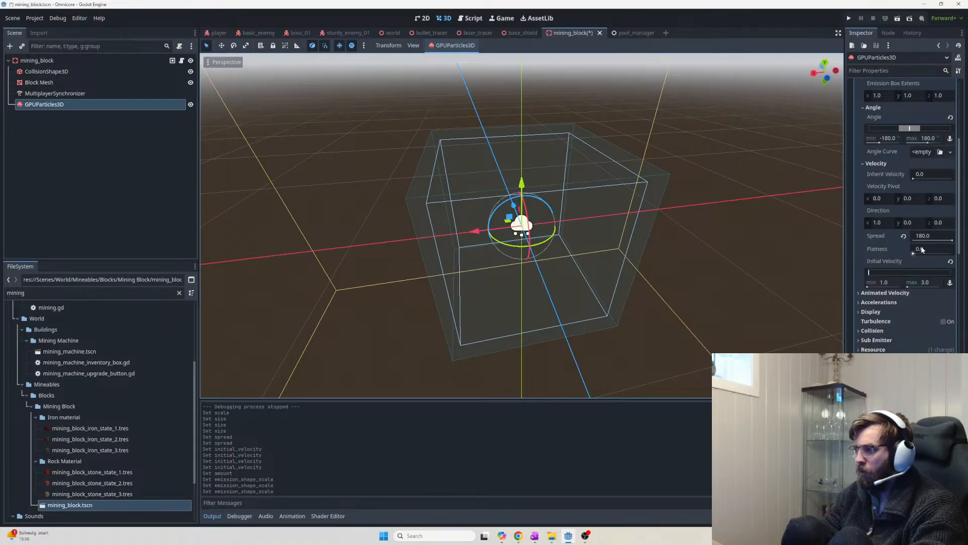
pyautogui.scroll(-4, 860, 292)
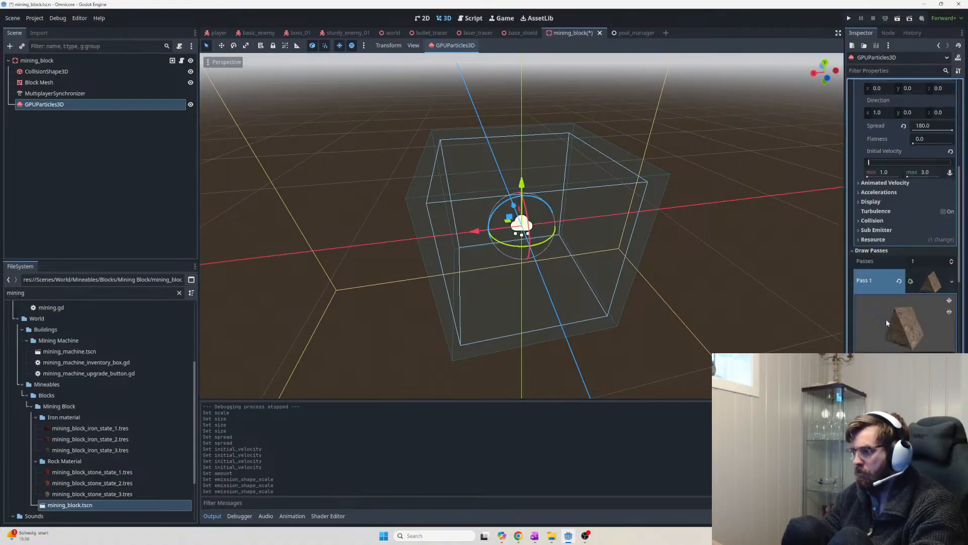
pyautogui.scroll(-10, 886, 319)
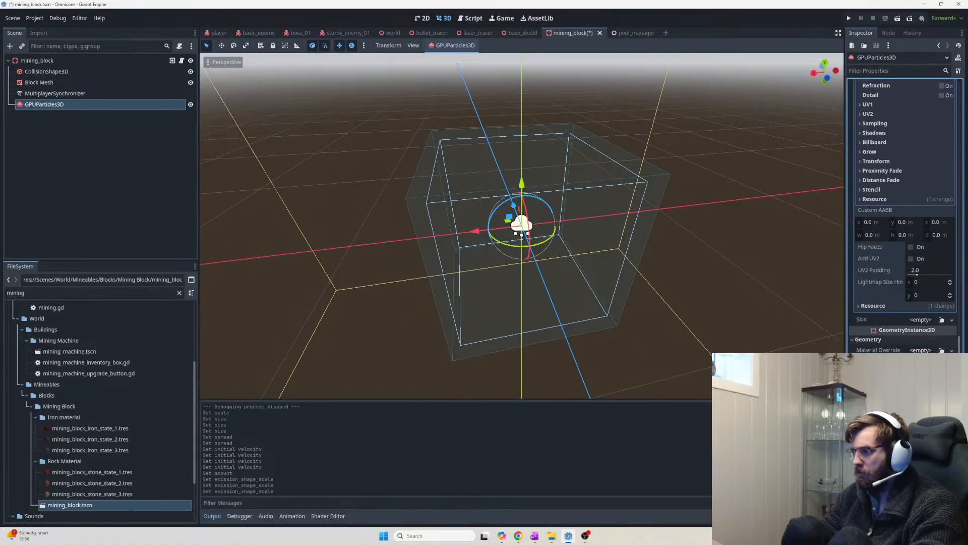
pyautogui.scroll(8, 916, 295)
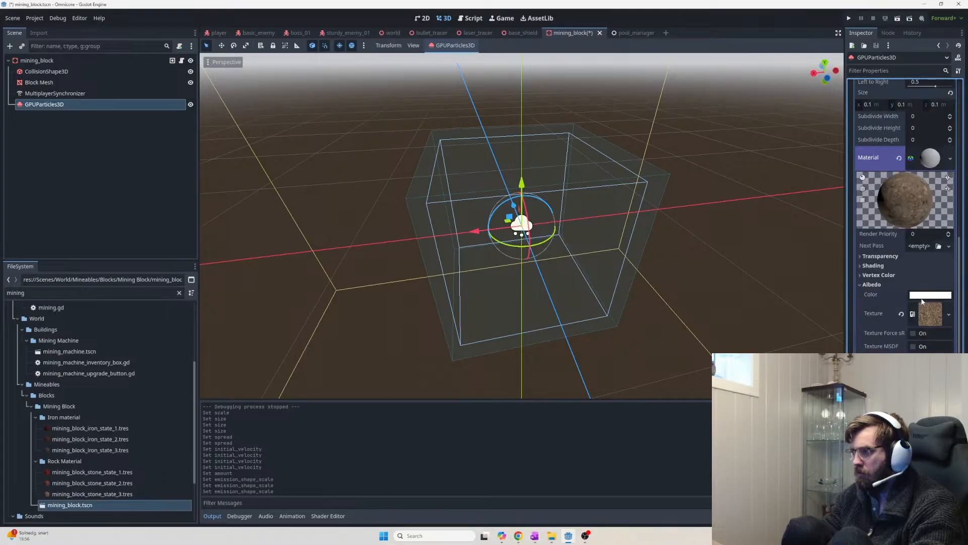
pyautogui.scroll(8, 910, 245)
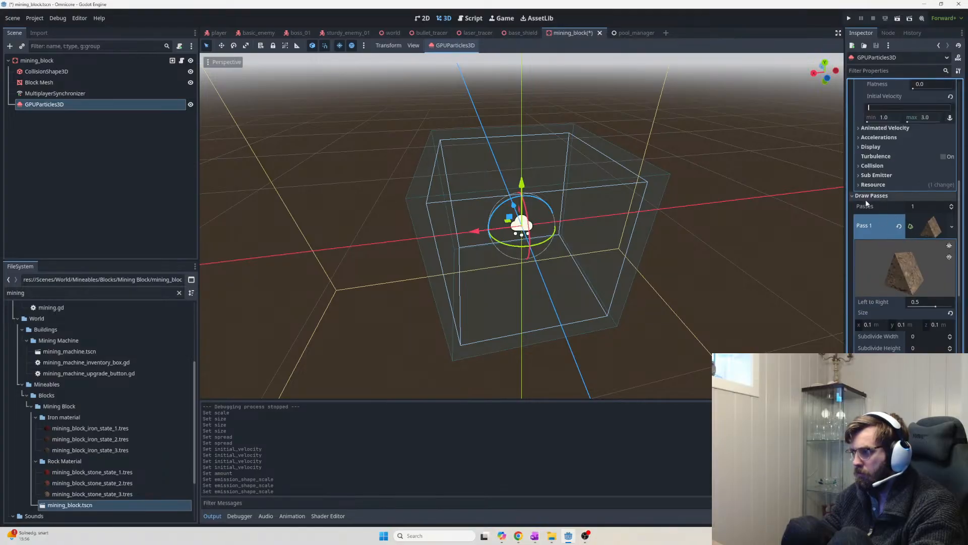
pyautogui.click(866, 197)
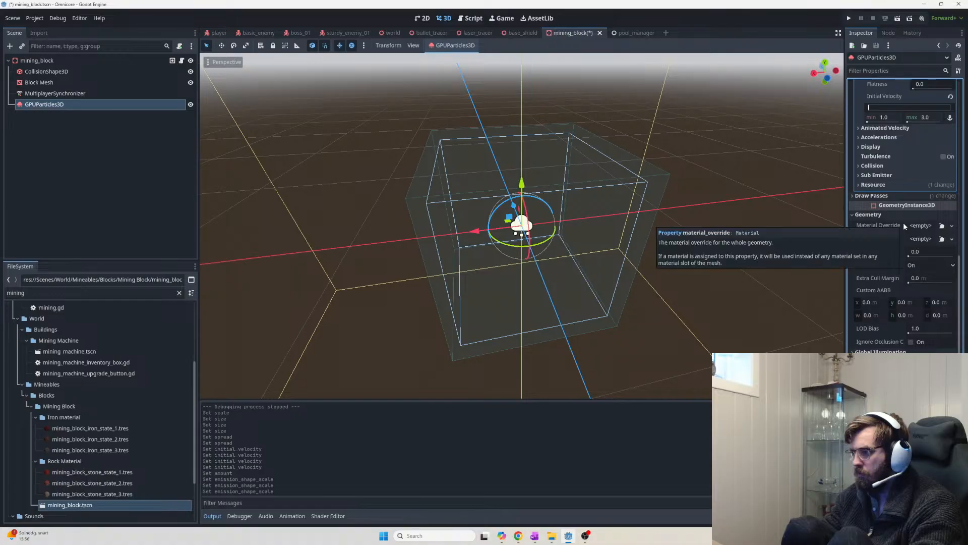
pyautogui.scroll(5, 902, 218)
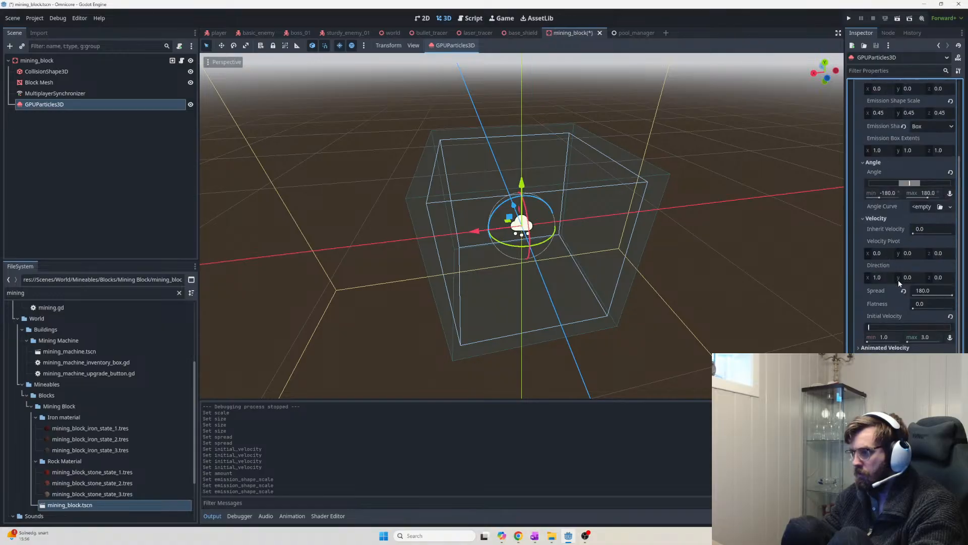
pyautogui.click(926, 337)
pyautogui.write('2')
# Set Initial Velocity to a 0.5–2.0 range and orbit to watch the falling debris
pyautogui.press('Return')
pyautogui.click(896, 336)
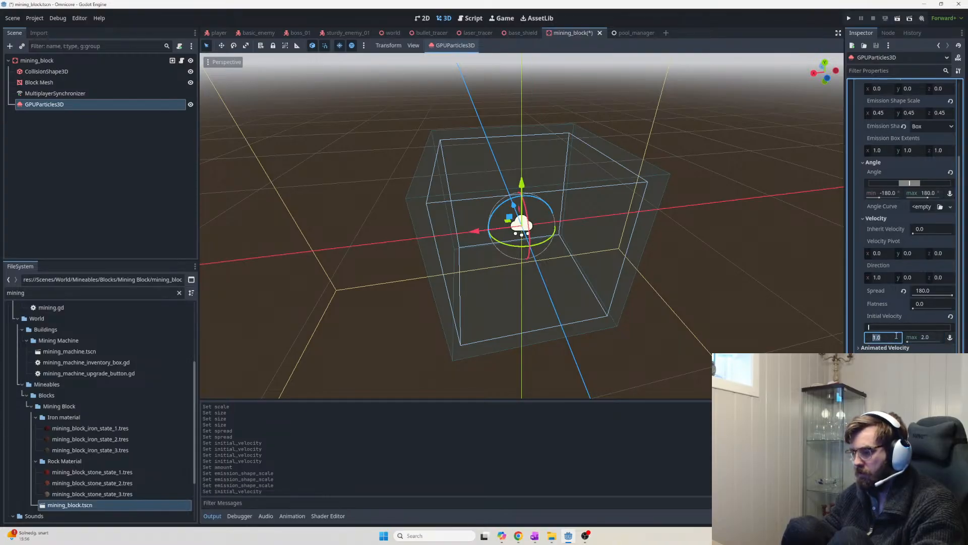
pyautogui.write('0.5')
pyautogui.press('Return')
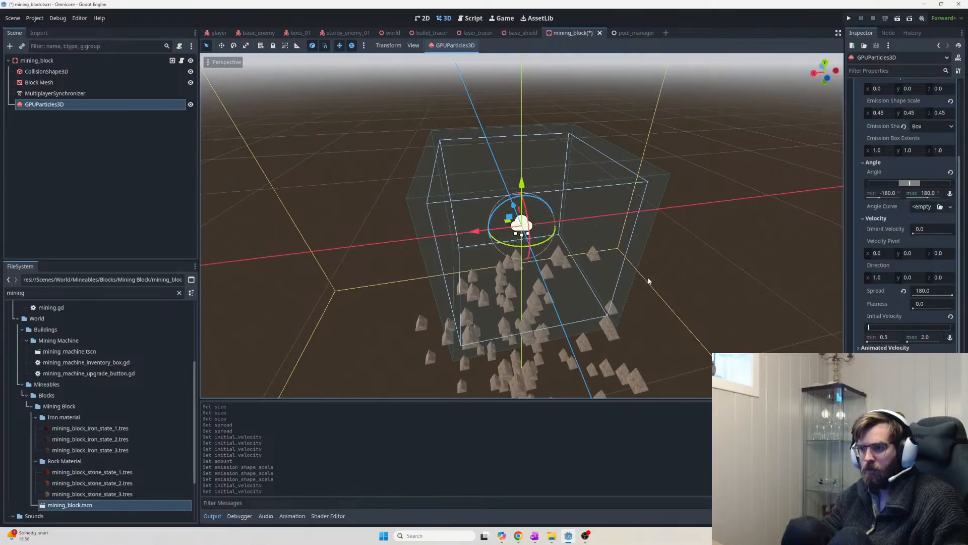
pyautogui.moveTo(649, 281); pyautogui.dragTo(686, 223, button='middle')
pyautogui.scroll(-7, 687, 248)
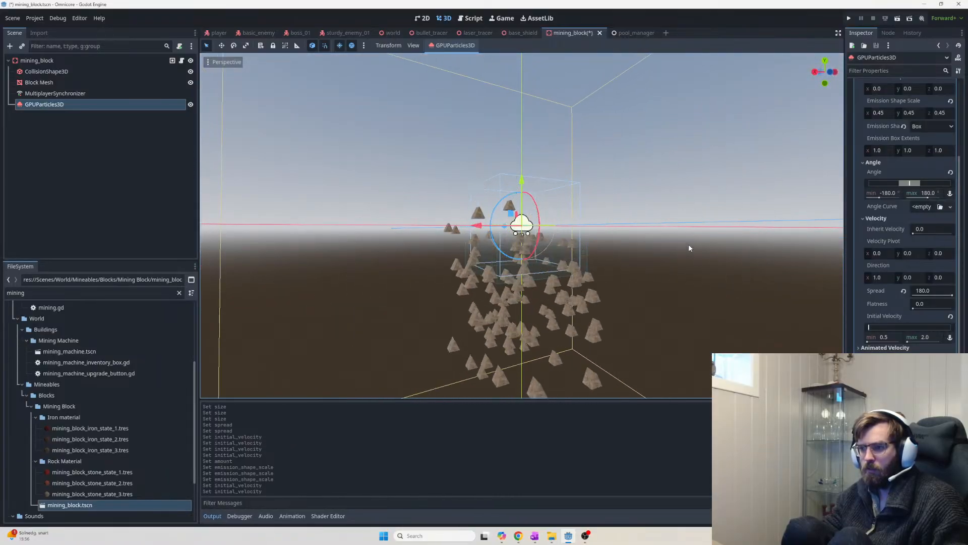
pyautogui.moveTo(688, 244); pyautogui.dragTo(677, 304, button='middle')
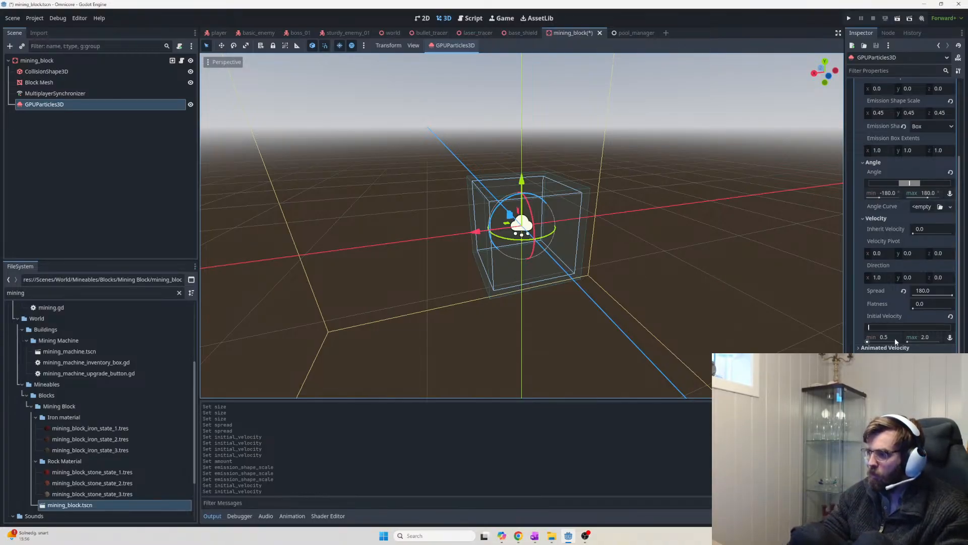
pyautogui.click(931, 337)
# Raise the maximum initial velocity to 10 and replay the burst, zooming out to view it
pyautogui.write('10')
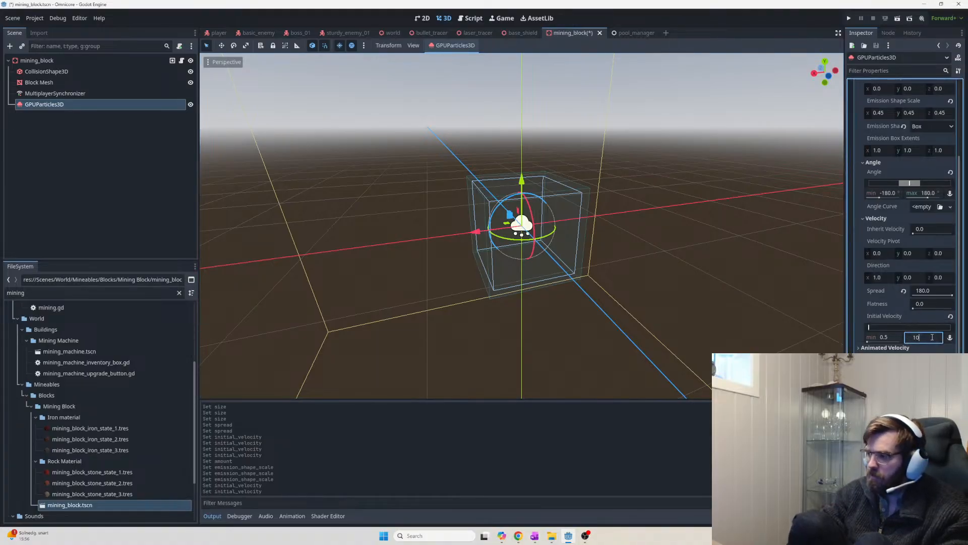
pyautogui.press('Return')
pyautogui.click(653, 239)
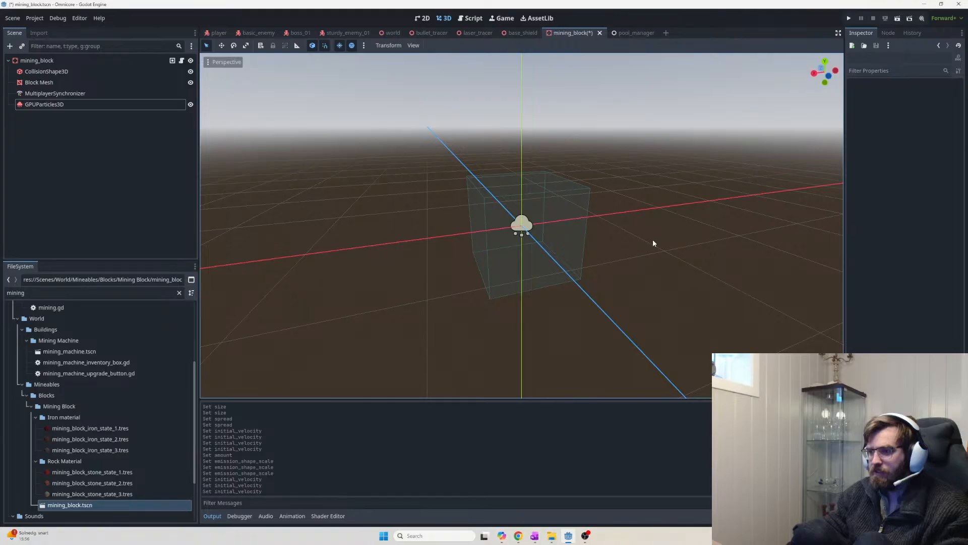
pyautogui.click(116, 105)
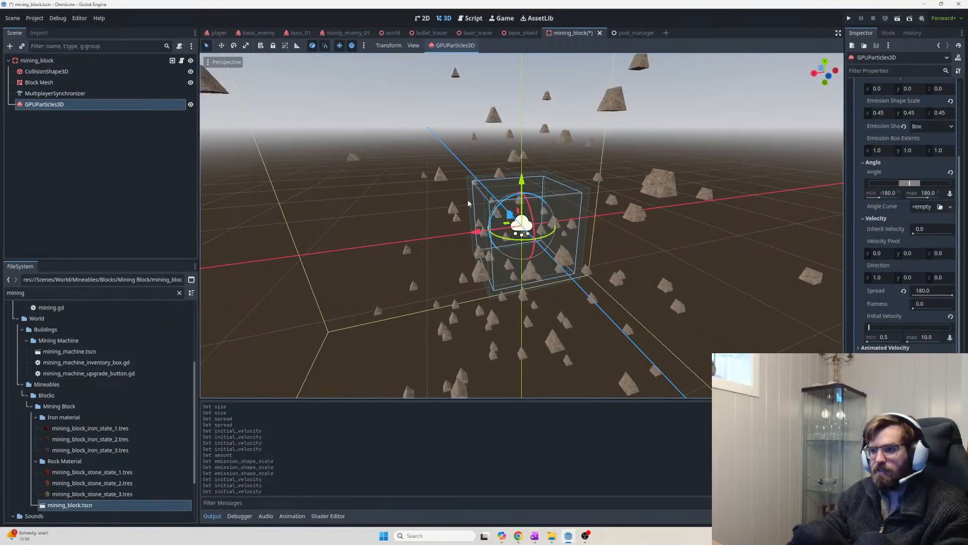
pyautogui.scroll(-3, 655, 276)
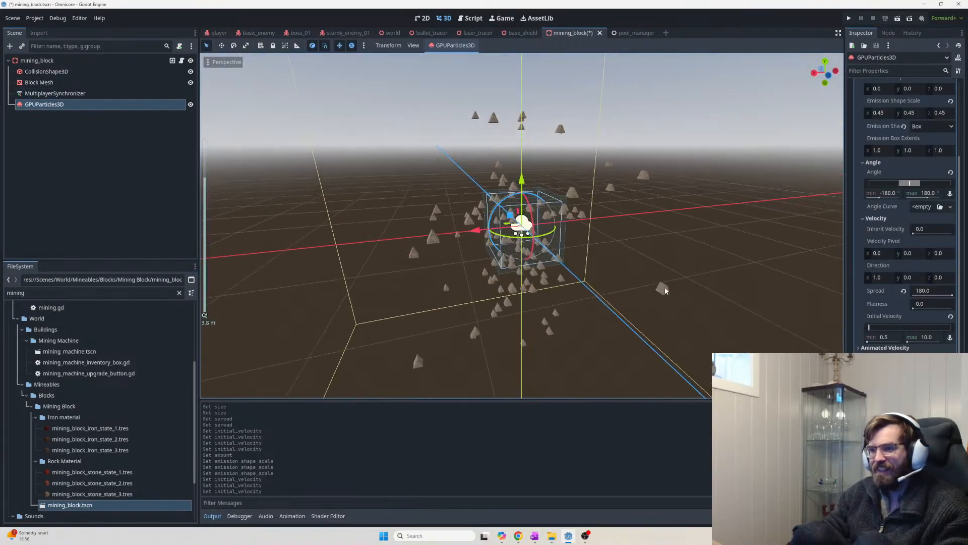
pyautogui.moveTo(642, 283); pyautogui.dragTo(704, 307, button='middle')
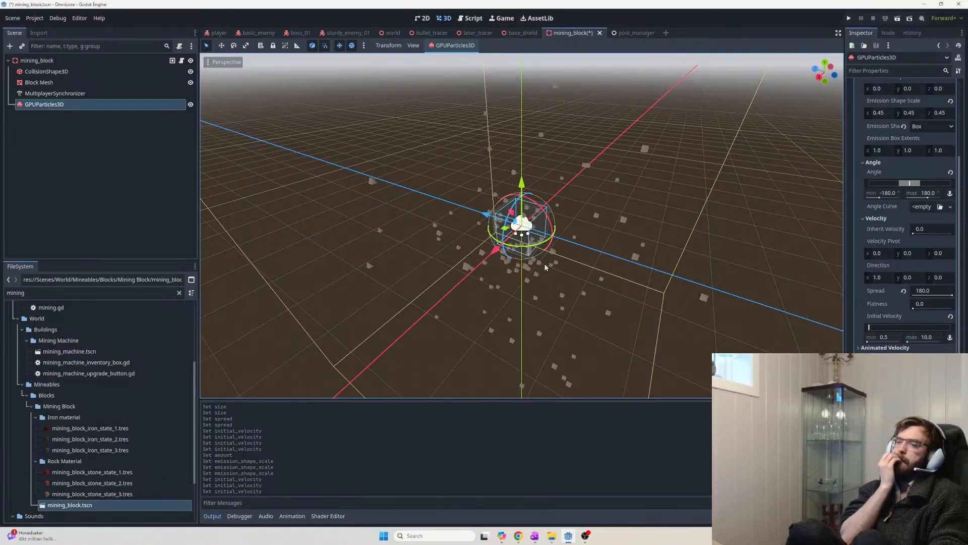
pyautogui.hotkey('alt', 'Tab')
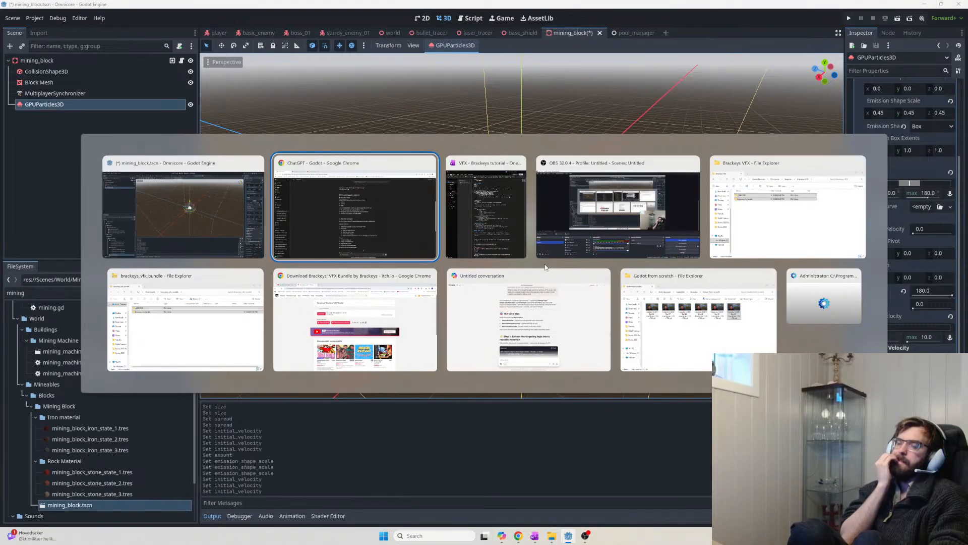
# Switch to OneNote and open the Brainstorming page under the Tasks Overview section
pyautogui.hotkey('alt', 'Tab')
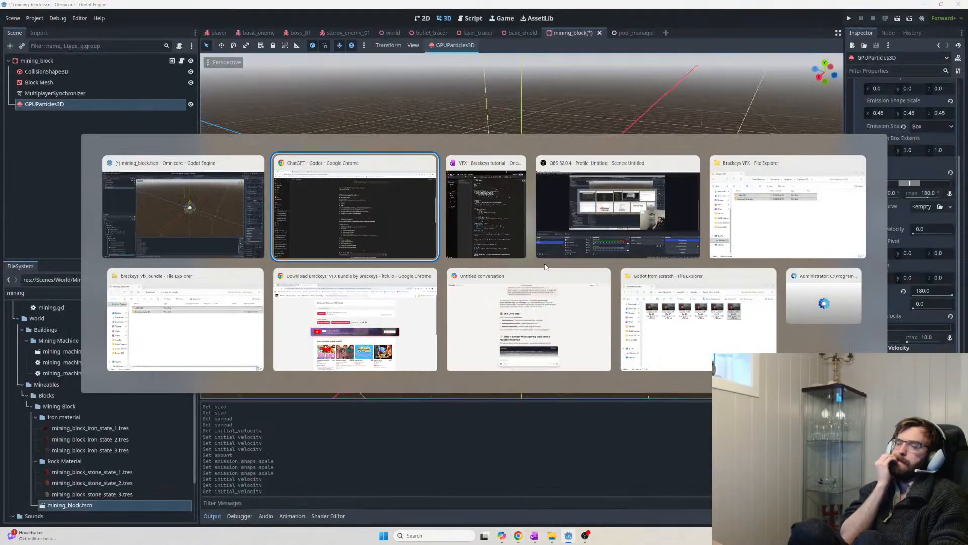
pyautogui.hotkey('alt', 'Tab')
pyautogui.hotkey('alt', 'Tab')
pyautogui.hotkey('alt', 'Tab')
pyautogui.hotkey('alt', 'Tab')
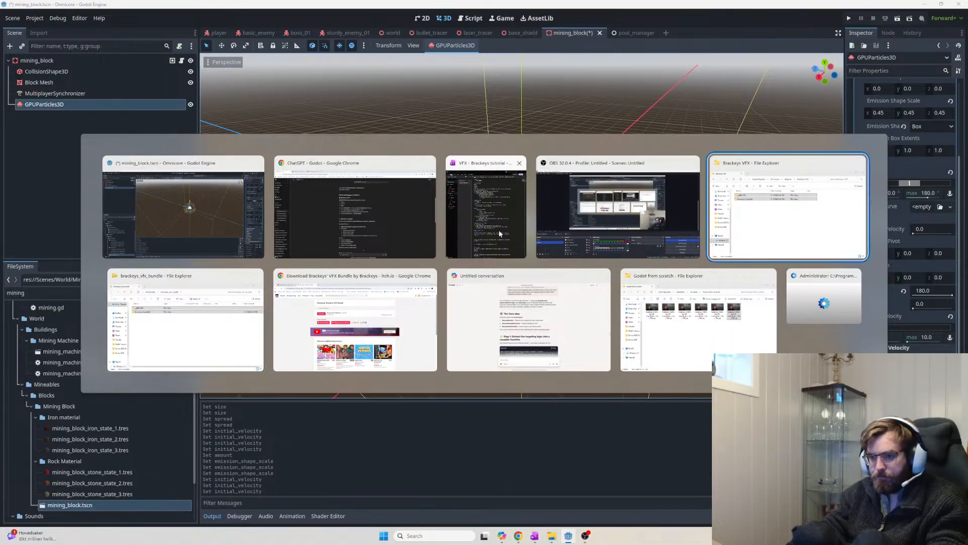
pyautogui.click(413, 191)
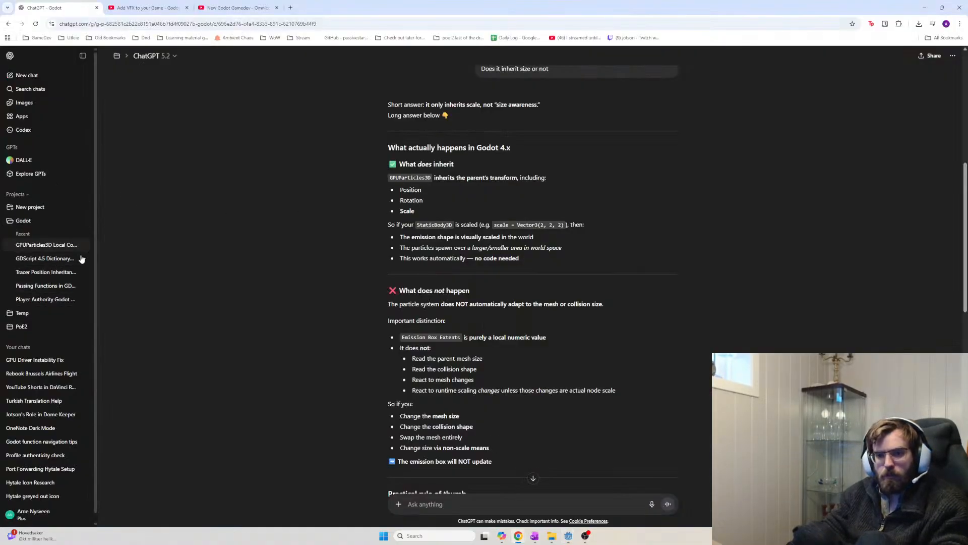
pyautogui.hotkey('alt', 'Tab')
pyautogui.click(471, 210)
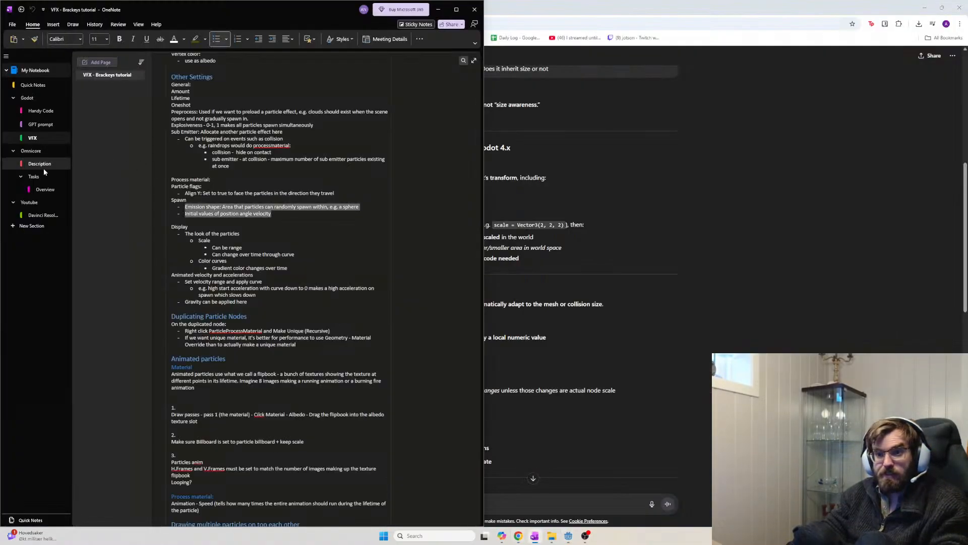
pyautogui.click(46, 190)
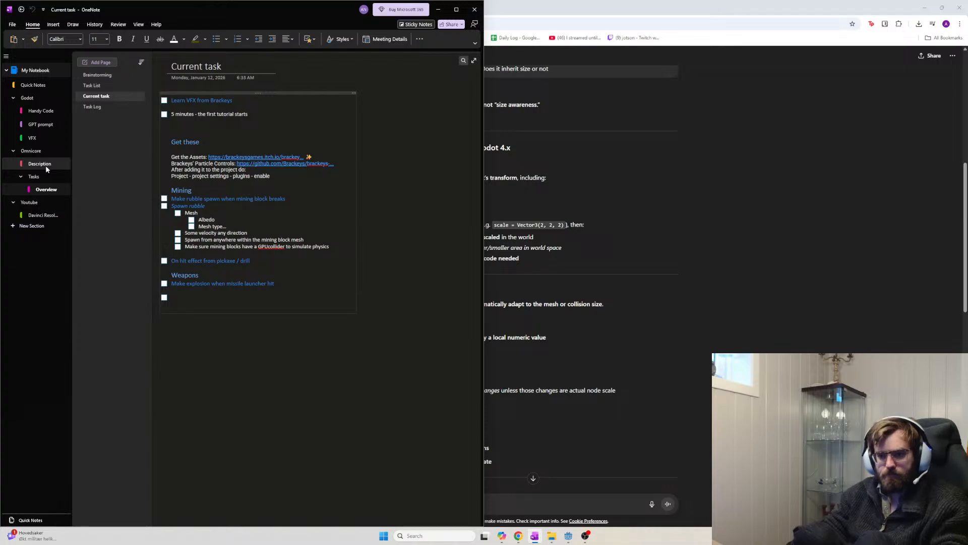
pyautogui.click(101, 75)
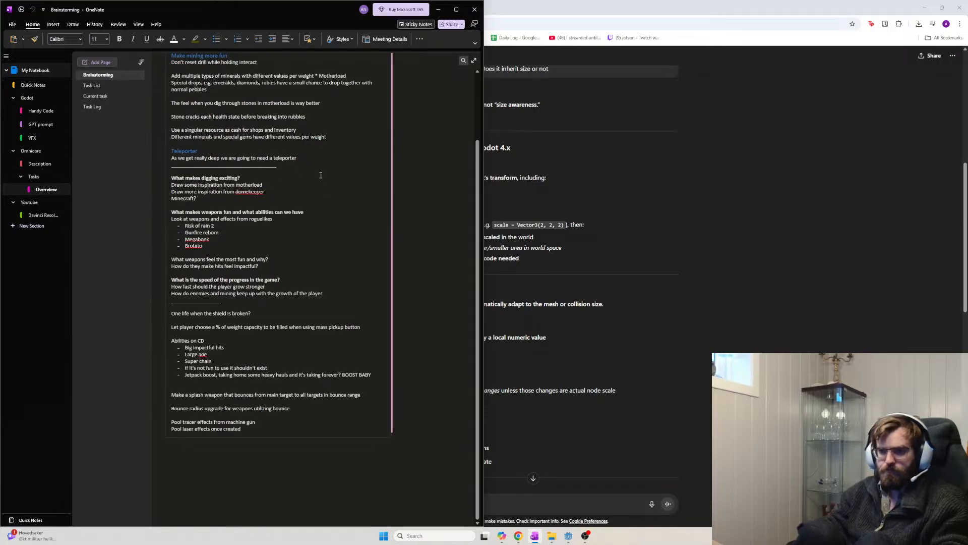
pyautogui.scroll(3, 323, 222)
# Add the line 'Blocks destroyed have particle effects with great velocity' under Mining explosives
pyautogui.scroll(-5, 313, 268)
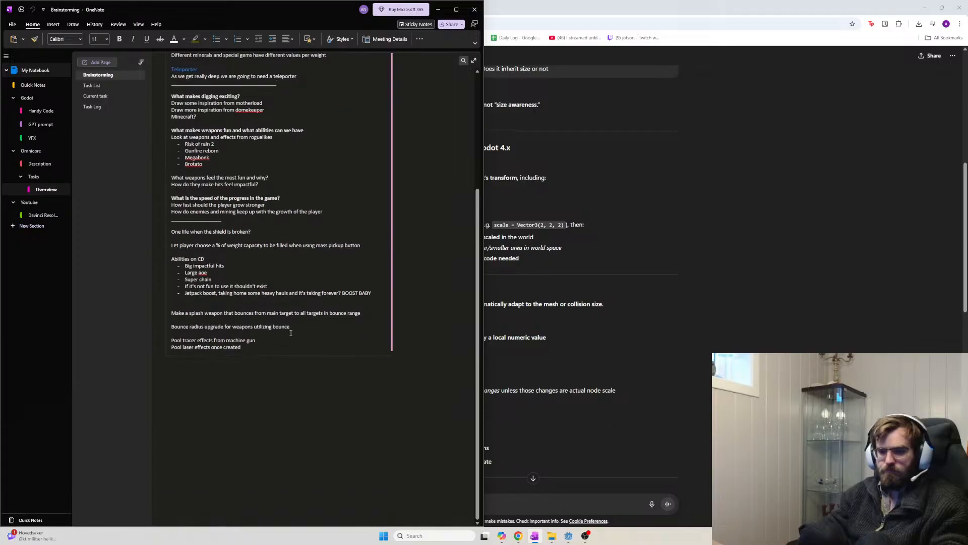
pyautogui.click(280, 344)
pyautogui.press('Return')
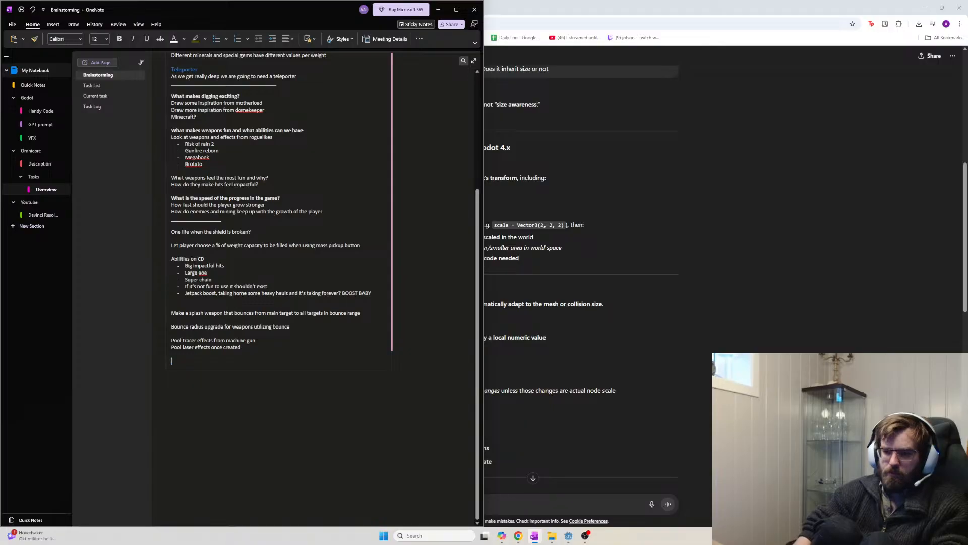
pyautogui.press('BackSpace')
pyautogui.press('BackSpace')
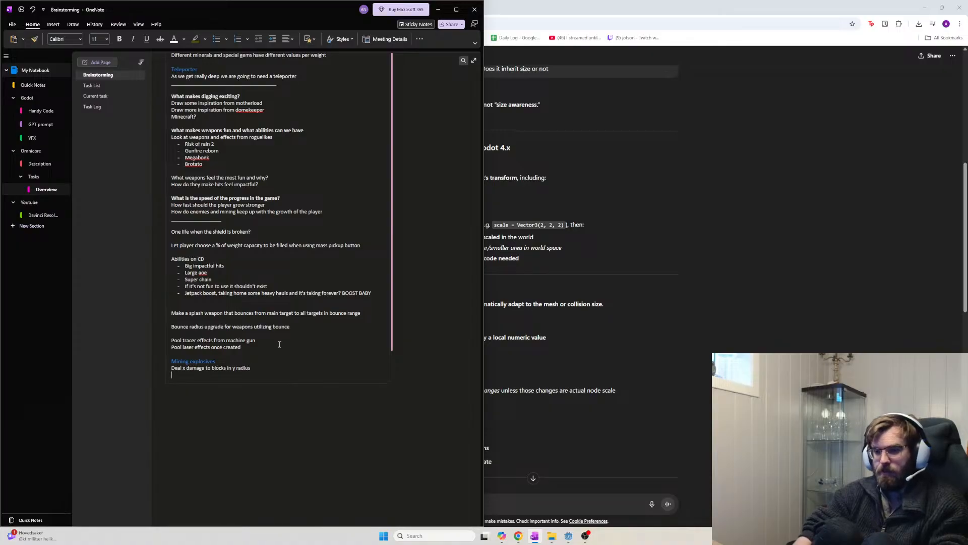
pyautogui.write('estroyed have')
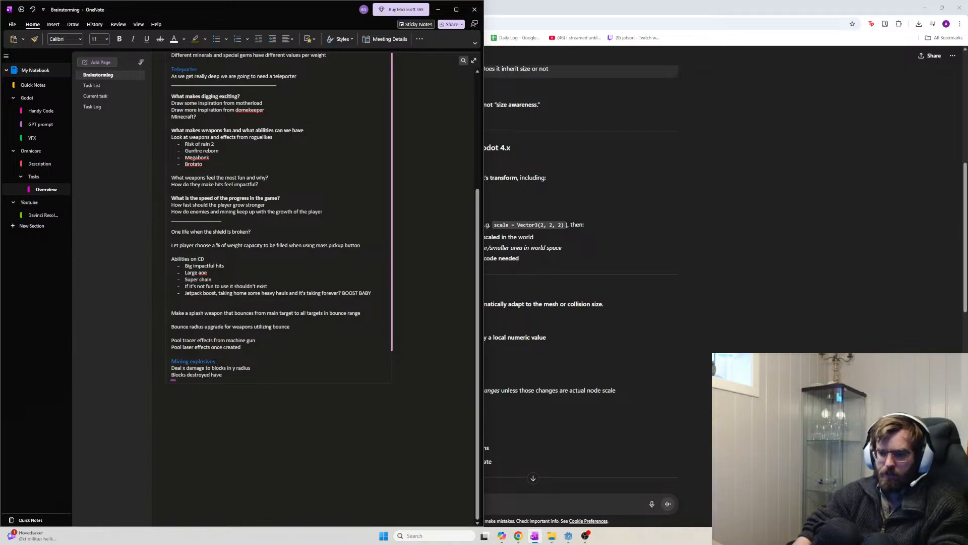
pyautogui.write(' particle effects with grea')
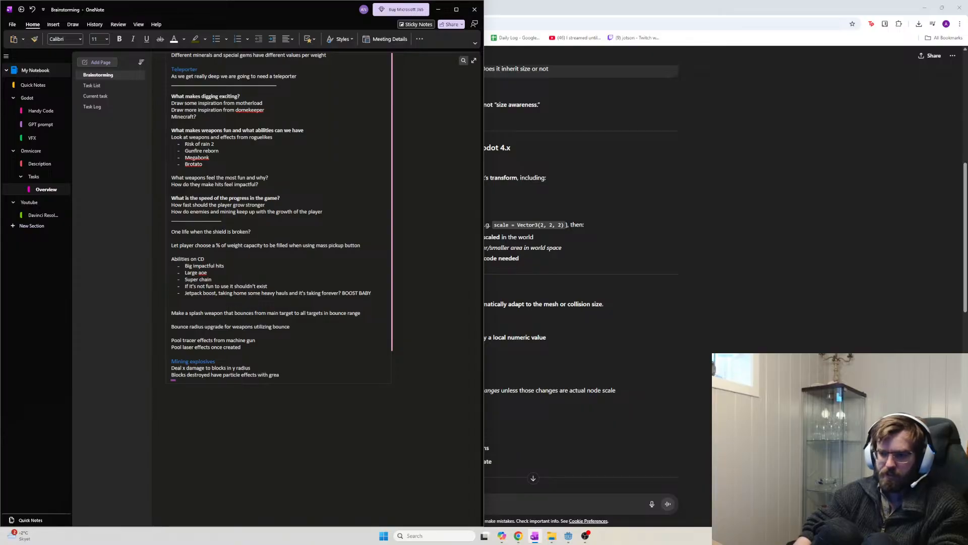
pyautogui.write('ity')
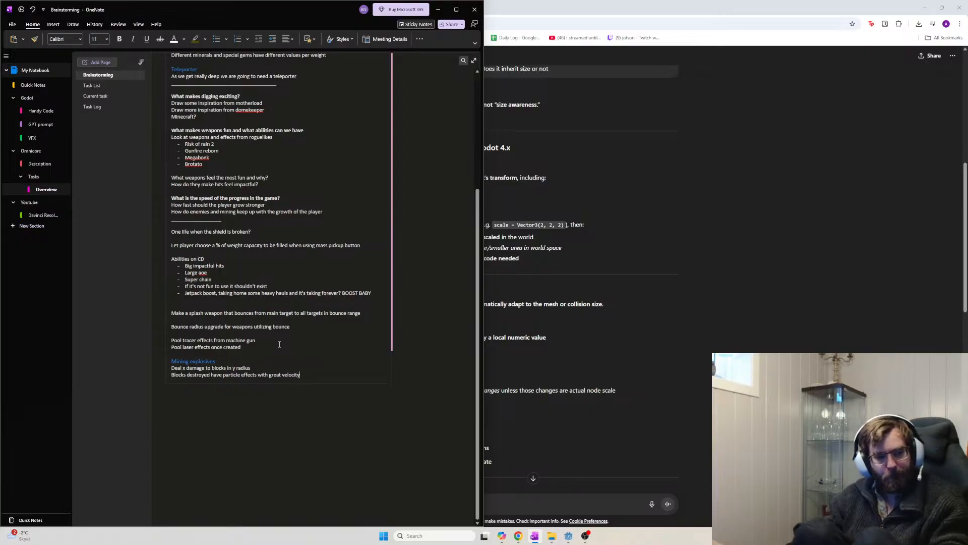
pyautogui.hotkey('alt', 'Tab')
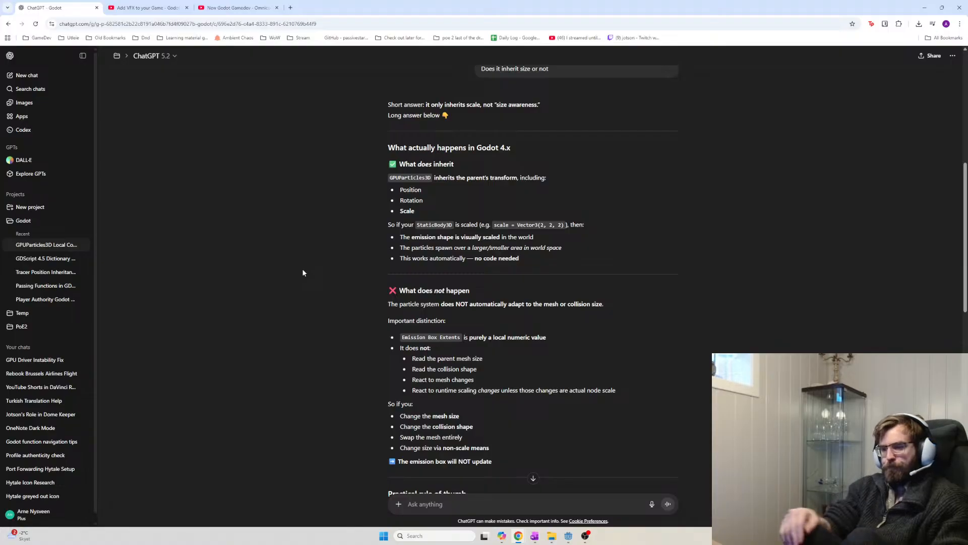
pyautogui.hotkey('alt', 'Tab')
pyautogui.hotkey('alt', 'Tab')
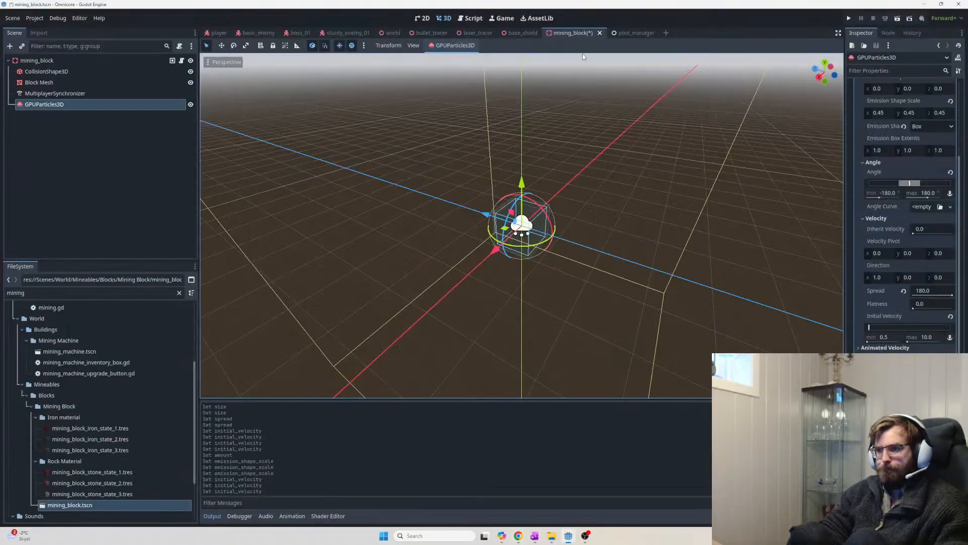
# Save the mining_block scene and return to the Godot viewport
pyautogui.hotkey('ctrl', 's')
pyautogui.hotkey('alt', 'Tab')
pyautogui.hotkey('alt', 'shift', 'Tab')
pyautogui.hotkey('alt', 'shift', 'Tab')
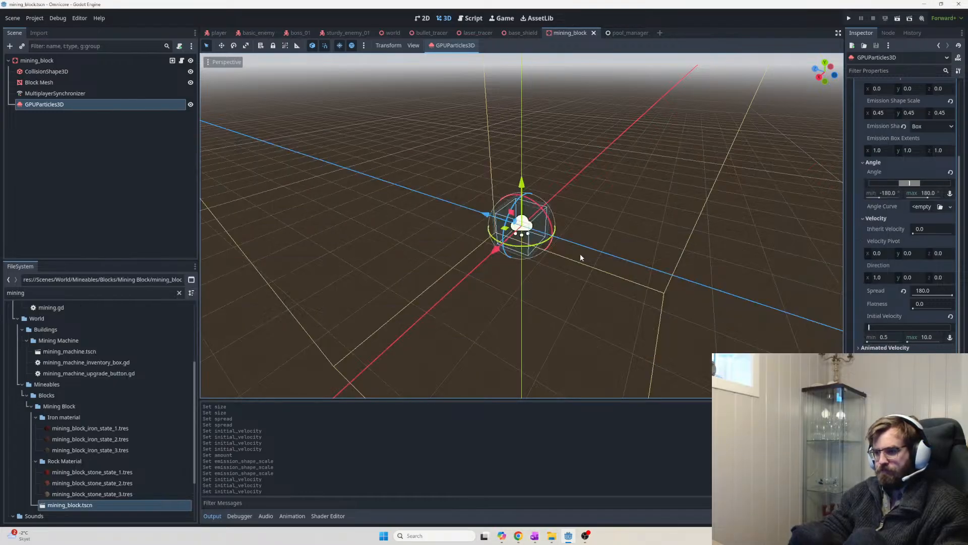
pyautogui.moveTo(580, 253); pyautogui.dragTo(691, 285, button='middle')
pyautogui.scroll(3, 541, 284)
pyautogui.scroll(-8, 666, 292)
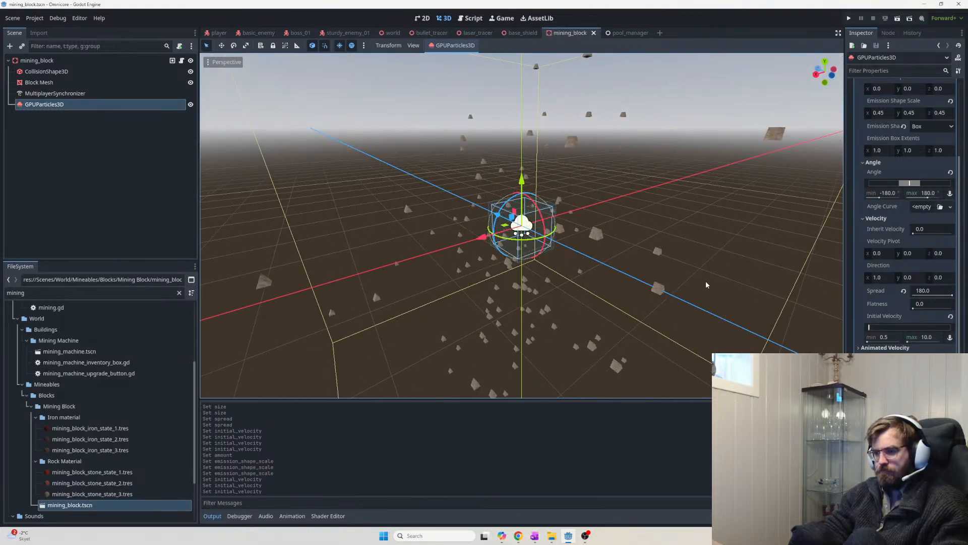
# Lower the maximum initial velocity to 5 and orbit to check the burst
pyautogui.click(928, 338)
pyautogui.write('5')
pyautogui.press('Return')
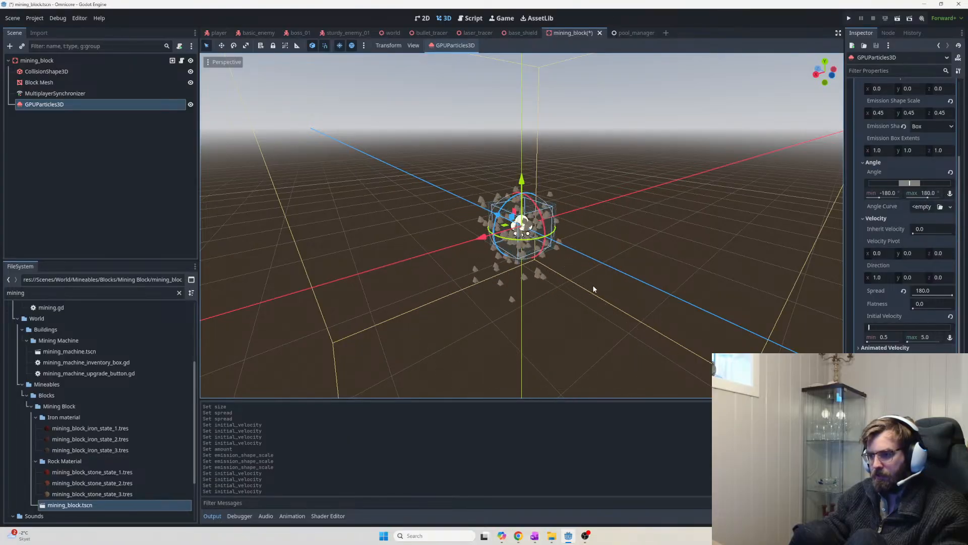
pyautogui.moveTo(593, 289); pyautogui.dragTo(664, 316, button='middle')
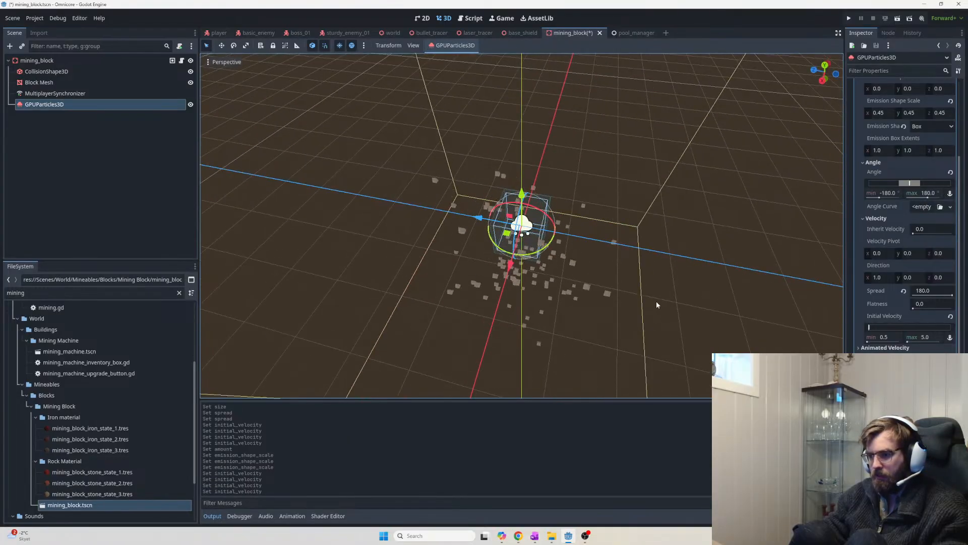
pyautogui.moveTo(643, 286); pyautogui.dragTo(607, 253, button='middle')
pyautogui.scroll(12, 611, 289)
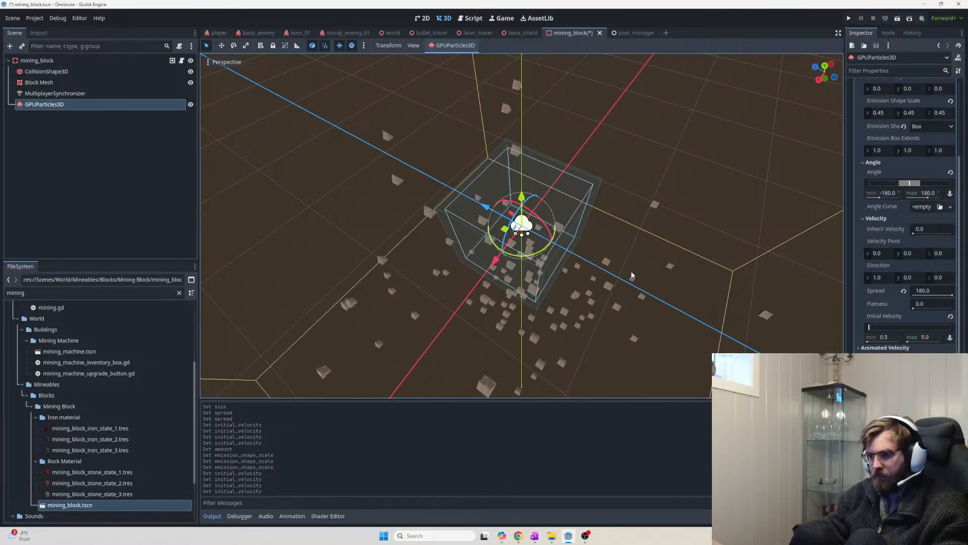
# Set the maximum initial velocity to 3 and orbit lower to check the tighter burst
pyautogui.click(933, 338)
pyautogui.write('3')
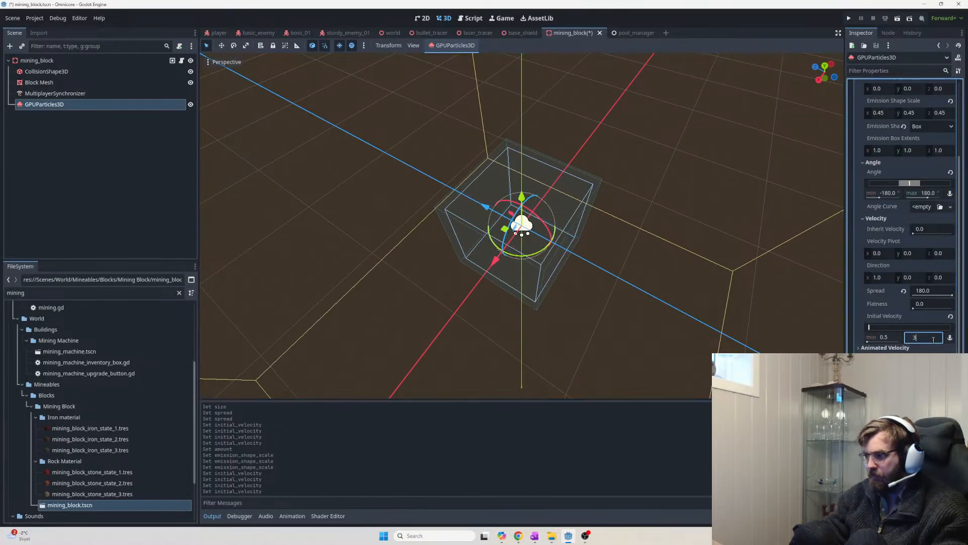
pyautogui.press('Return')
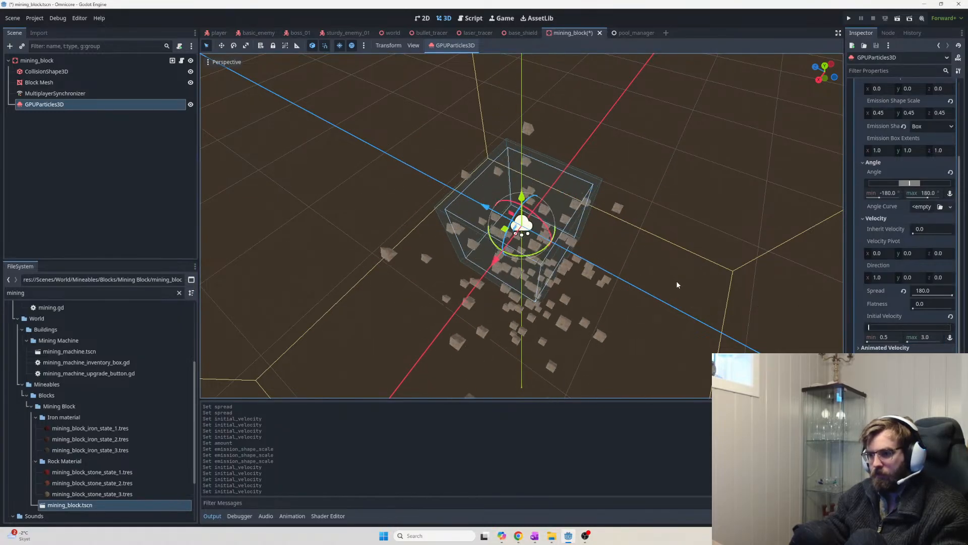
pyautogui.moveTo(677, 285); pyautogui.dragTo(646, 268, button='middle')
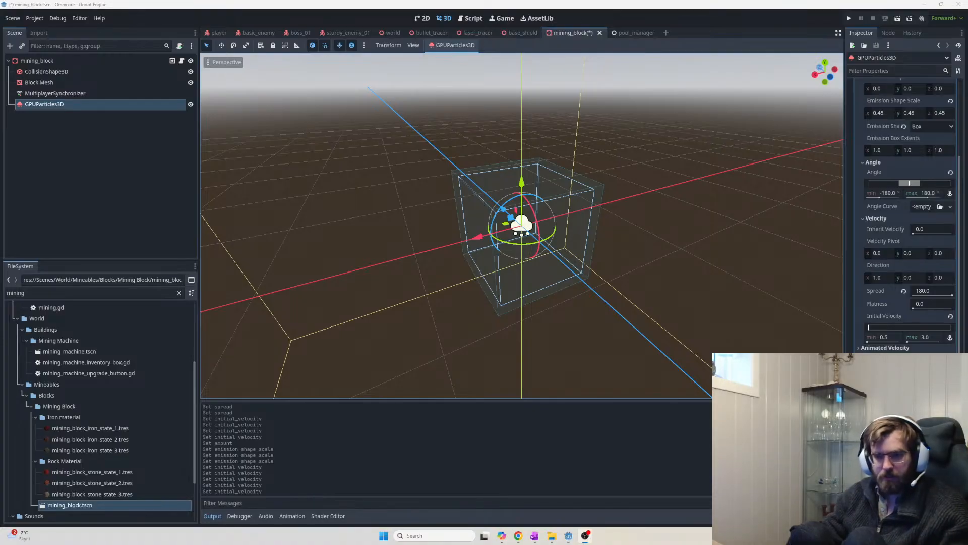
pyautogui.hotkey('alt', 'Tab')
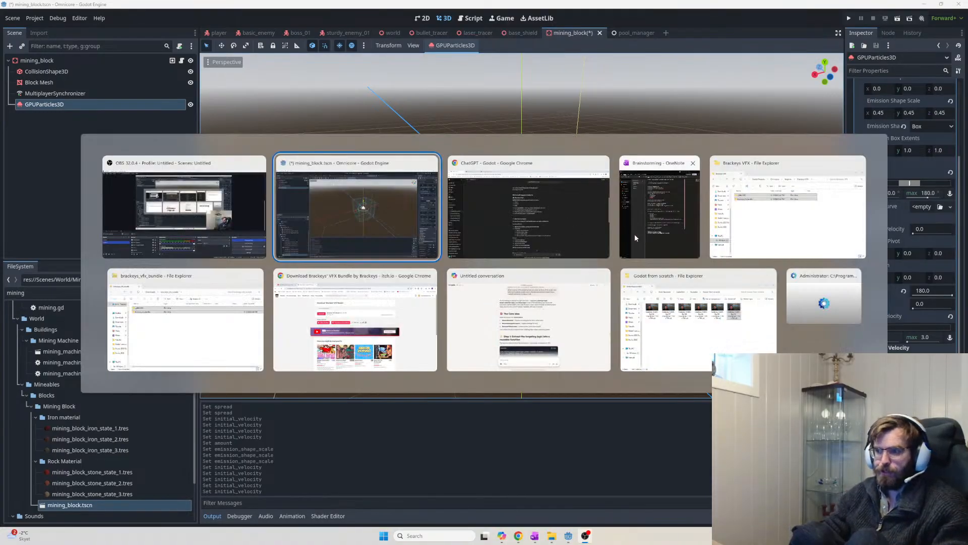
# Type 'radiohead - In rainbows' on the Brainstorming page and cut that line
pyautogui.click(664, 208)
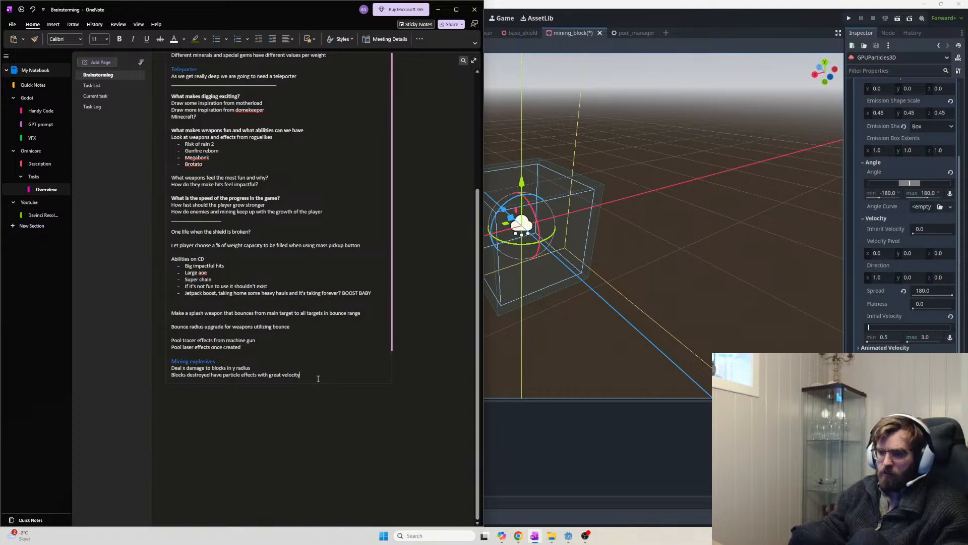
pyautogui.write('radiohead  From <https://chat.restream.io/chat>')
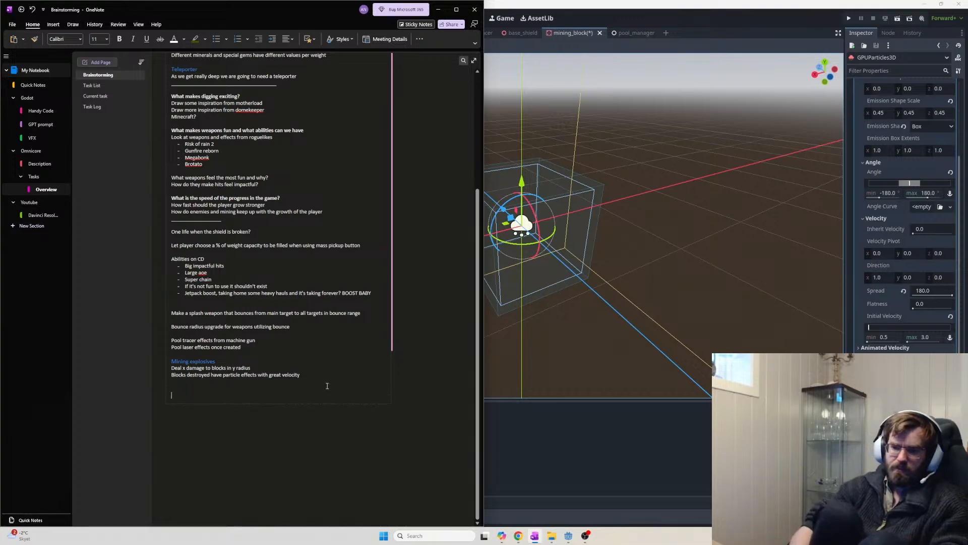
pyautogui.hotkey('ctrl', 'z')
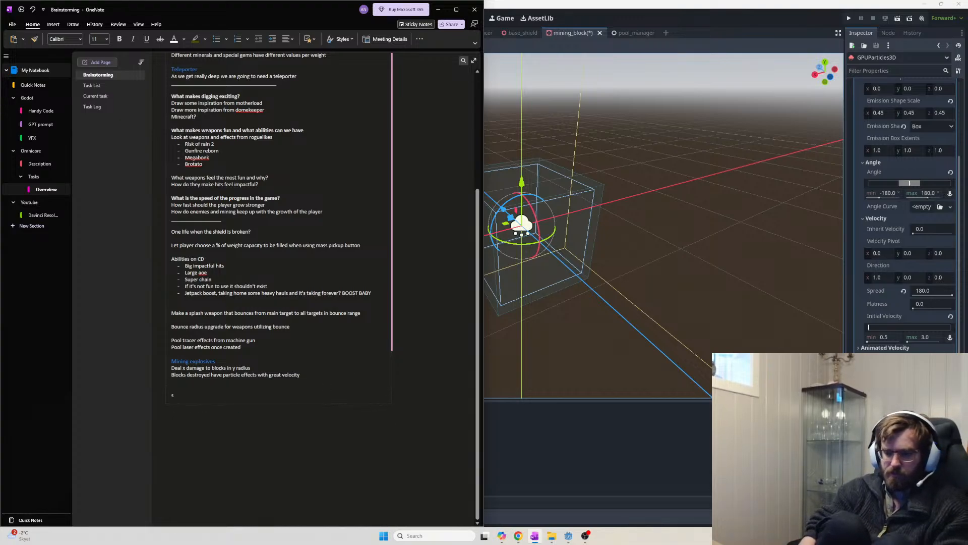
pyautogui.write('radiohead - ')
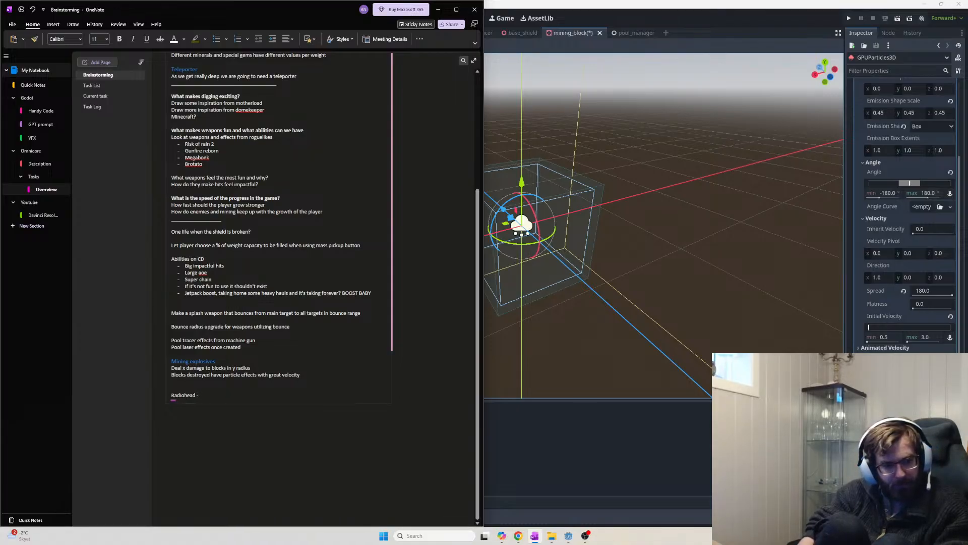
pyautogui.write('In rainb')
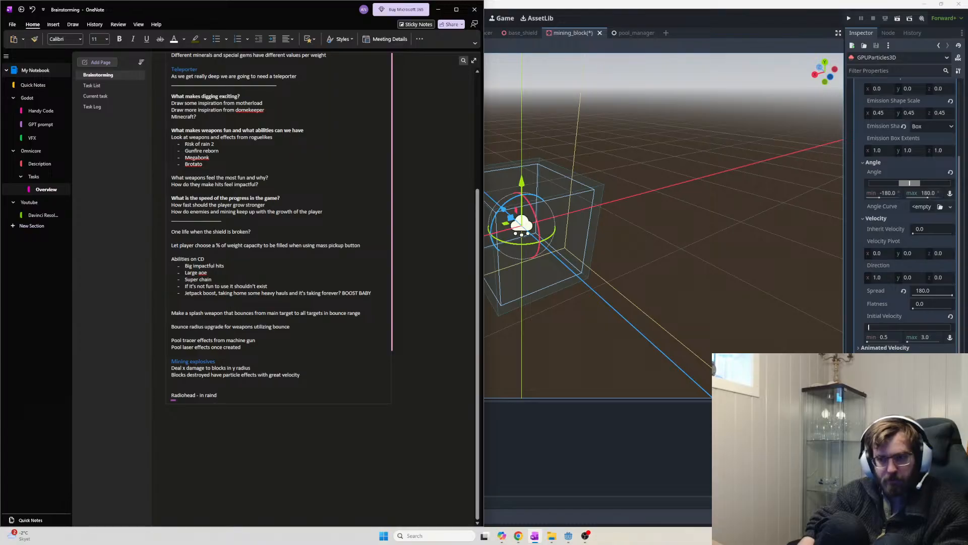
pyautogui.write('ows')
pyautogui.hotkey('shift', 'Home')
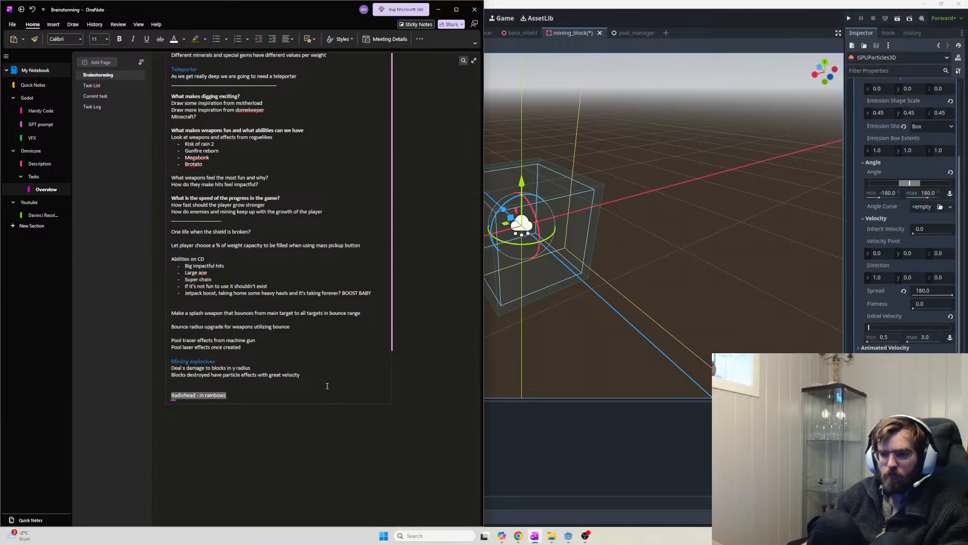
pyautogui.hotkey('ctrl', 'x')
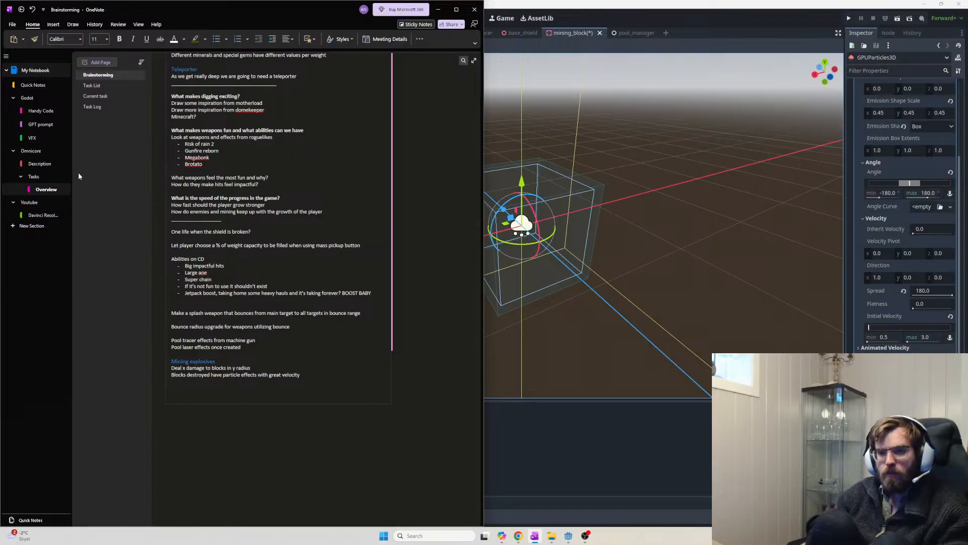
# Paste the Radiohead line on a new line below the Raids entries on Task List
pyautogui.click(101, 85)
pyautogui.scroll(-2, 362, 316)
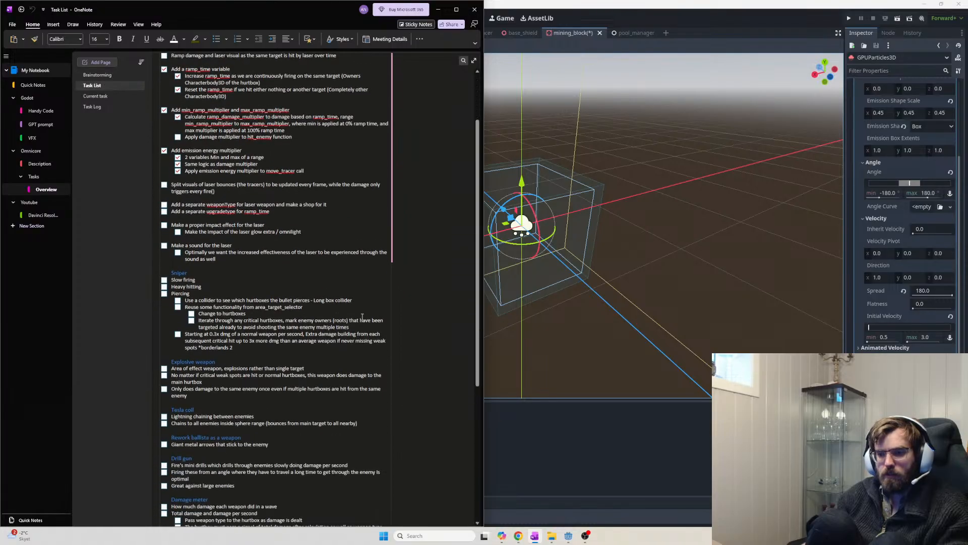
pyautogui.scroll(-5, 362, 317)
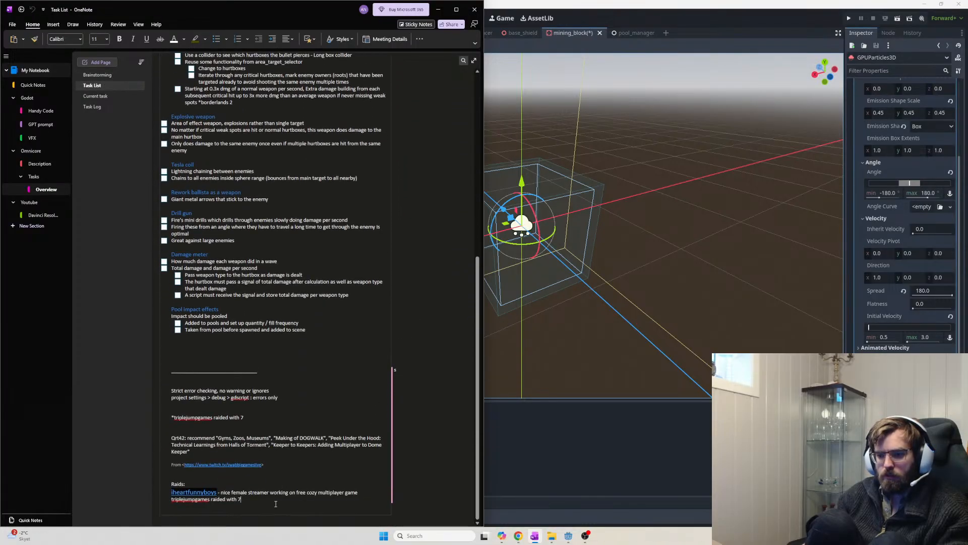
pyautogui.press('Return')
pyautogui.press('Return')
pyautogui.hotkey('ctrl', 'v')
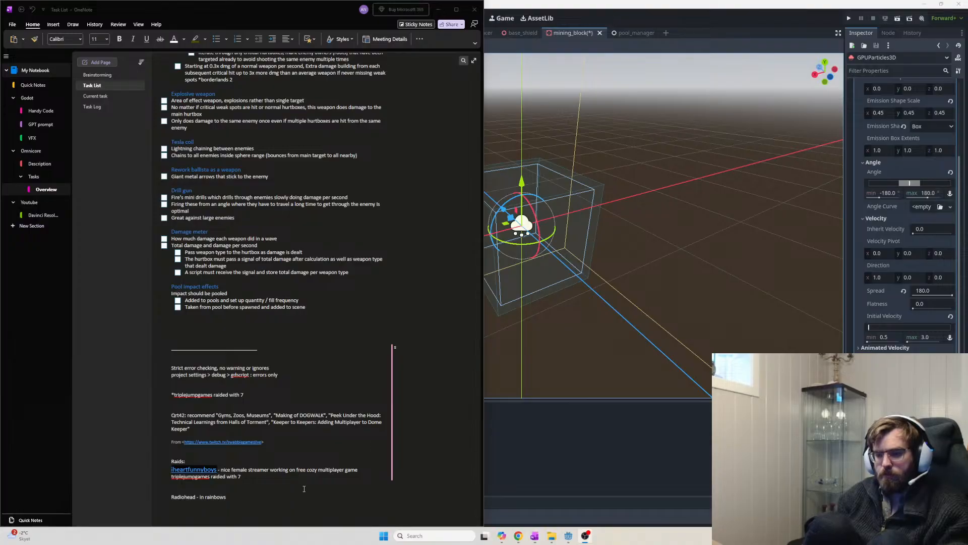
pyautogui.click(594, 457)
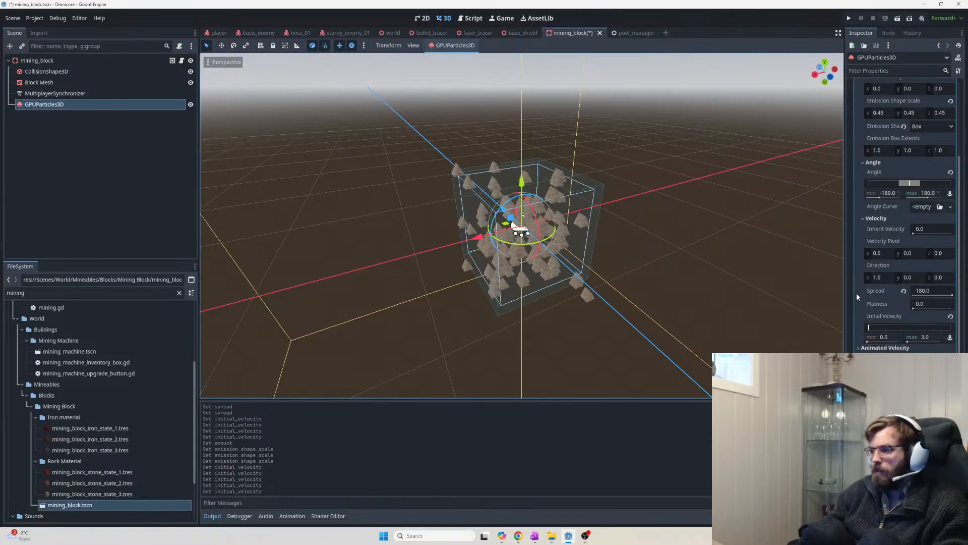
pyautogui.hotkey('alt', 'Tab')
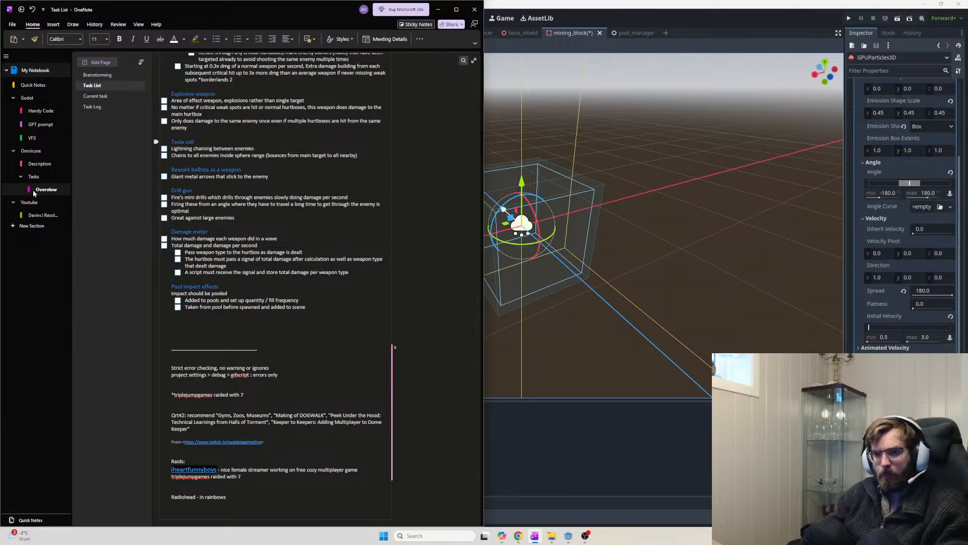
# Open the VFX - Brackeys notes page and review the Spawn and emission-shape notes
pyautogui.click(32, 138)
pyautogui.moveTo(271, 214); pyautogui.dragTo(133, 203)
pyautogui.click(294, 217)
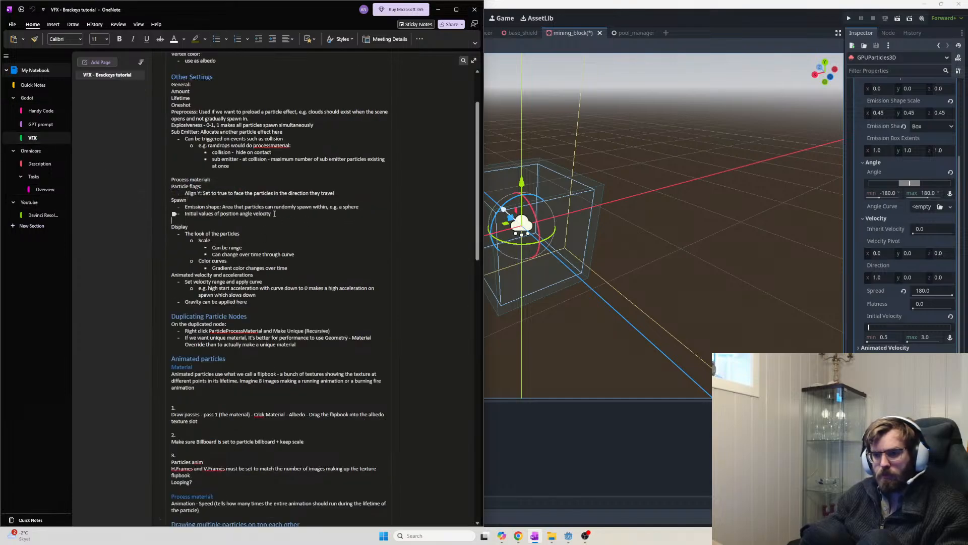
pyautogui.moveTo(262, 207); pyautogui.dragTo(187, 207)
pyautogui.click(358, 207)
pyautogui.click(303, 218)
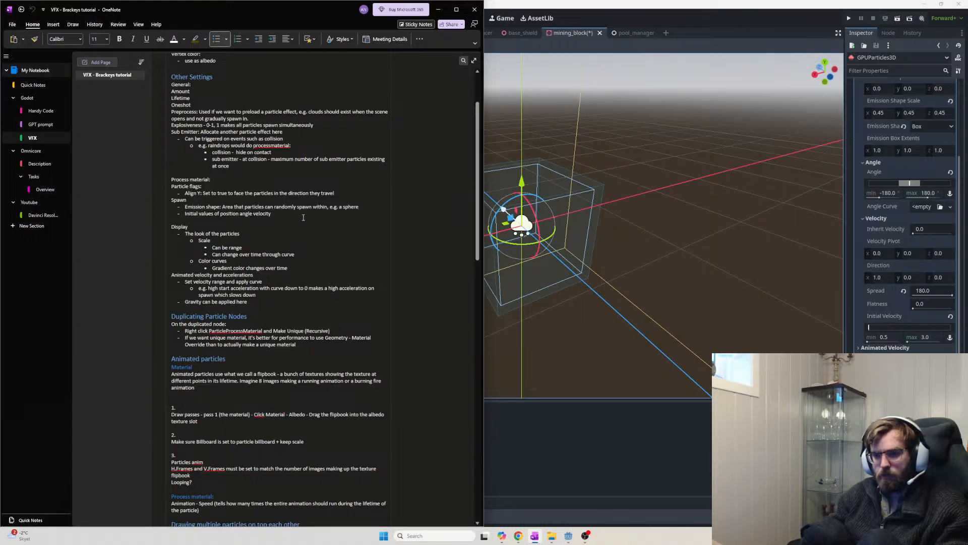
# Highlight the initial position/angle/velocity note, then select GPUParticles3D back in Godot
pyautogui.moveTo(303, 218); pyautogui.dragTo(167, 212)
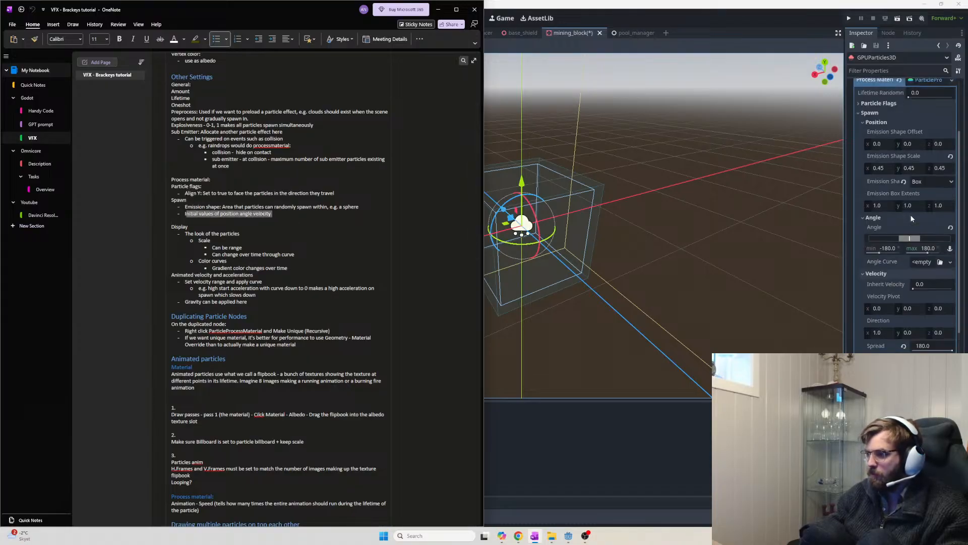
pyautogui.scroll(4, 910, 214)
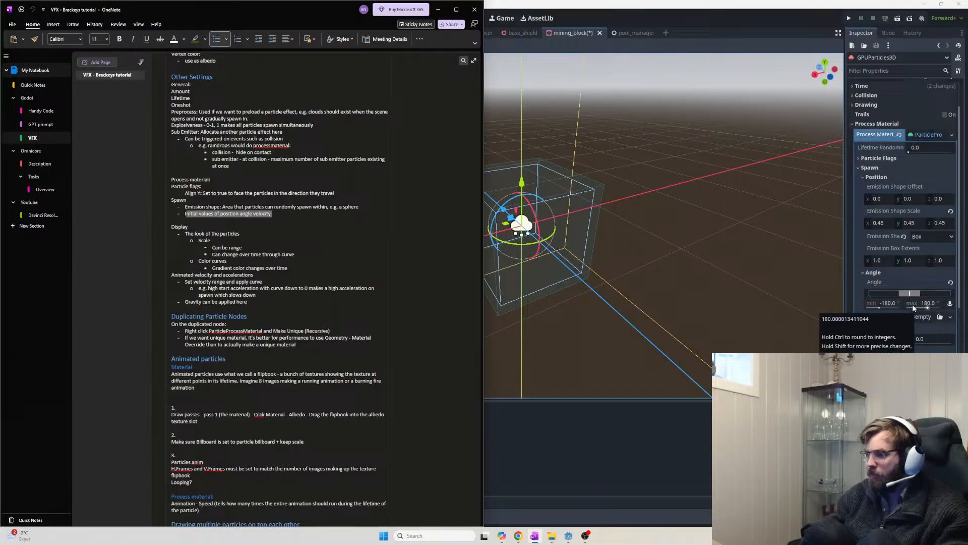
pyautogui.click(696, 256)
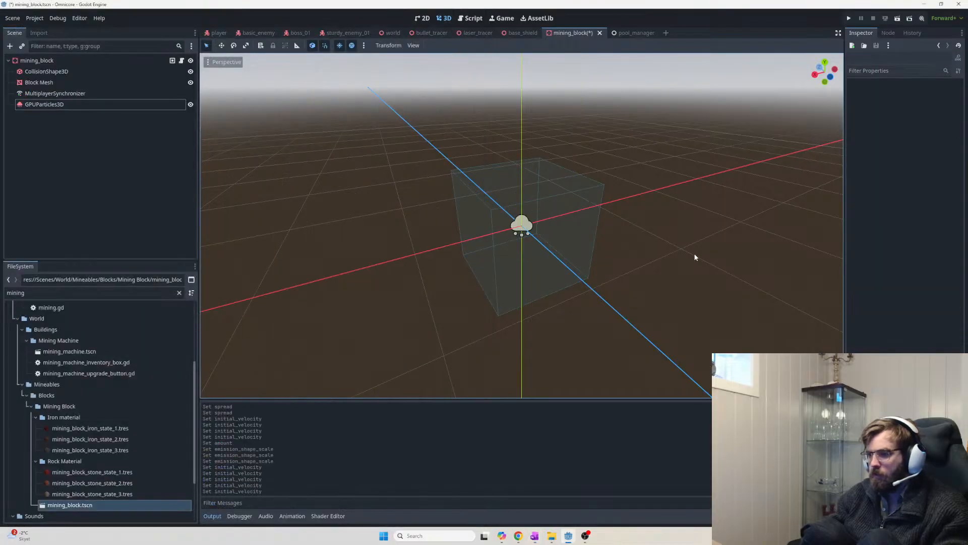
pyautogui.click(157, 107)
# Orbit toward the emitter and assign a new CurveTexture as the particles' Angle Curve
pyautogui.scroll(5, 555, 217)
pyautogui.moveTo(570, 217); pyautogui.dragTo(509, 210, button='middle')
pyautogui.scroll(9, 540, 220)
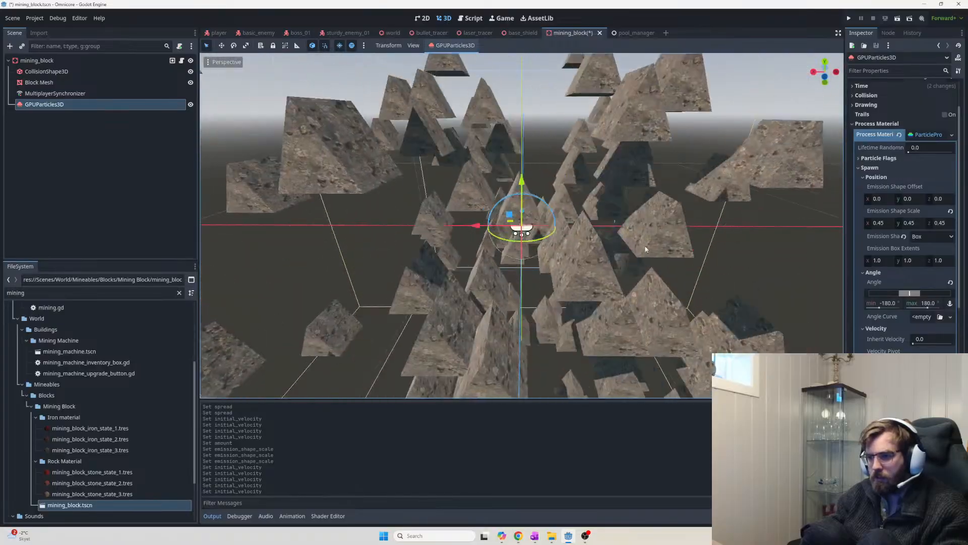
pyautogui.scroll(-2, 570, 216)
pyautogui.scroll(-7, 667, 259)
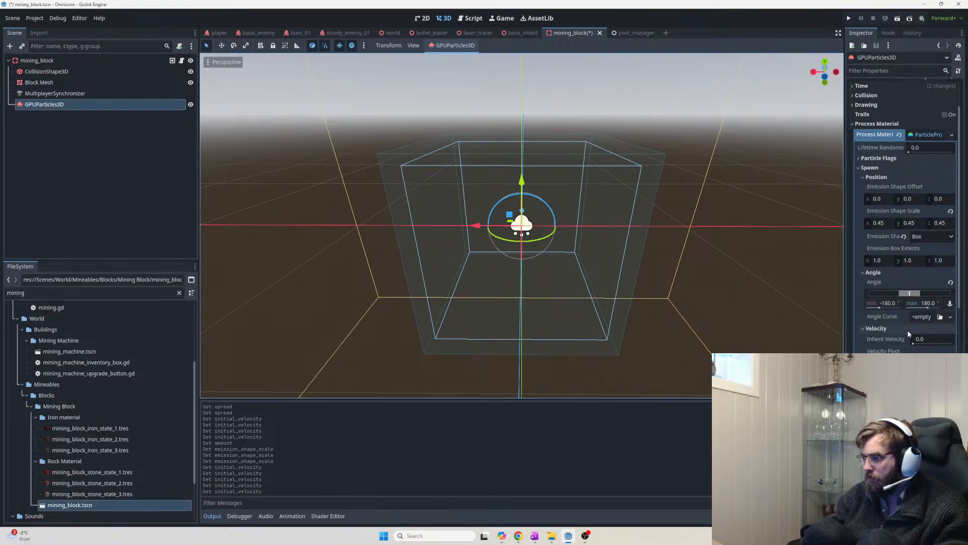
pyautogui.click(922, 317)
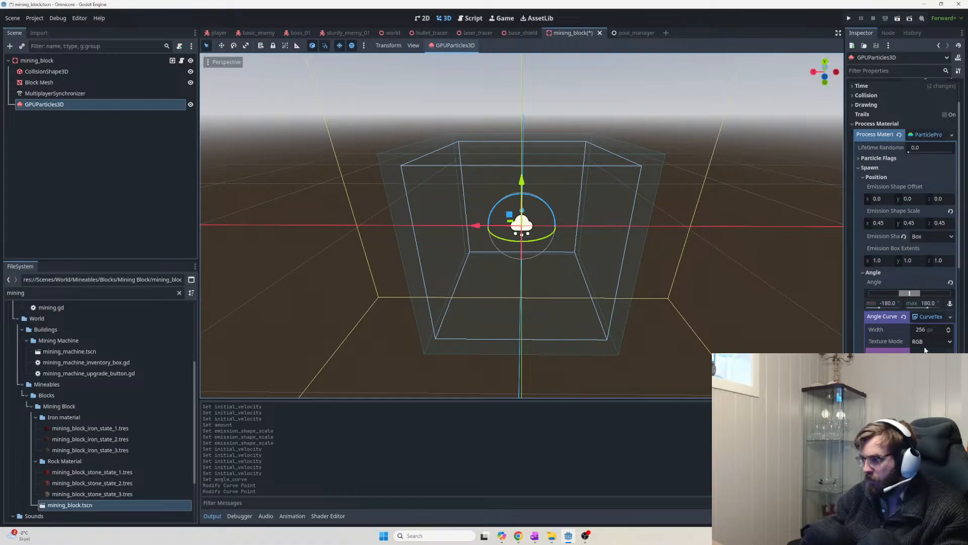
# Open the new angle curve in the curve editor, toggling its point details on and off
pyautogui.scroll(-4, 906, 215)
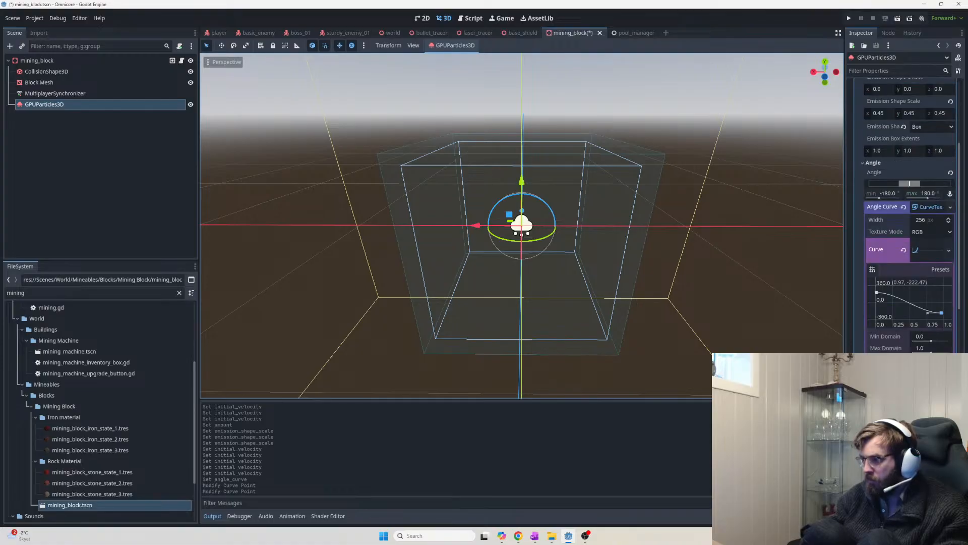
pyautogui.click(935, 211)
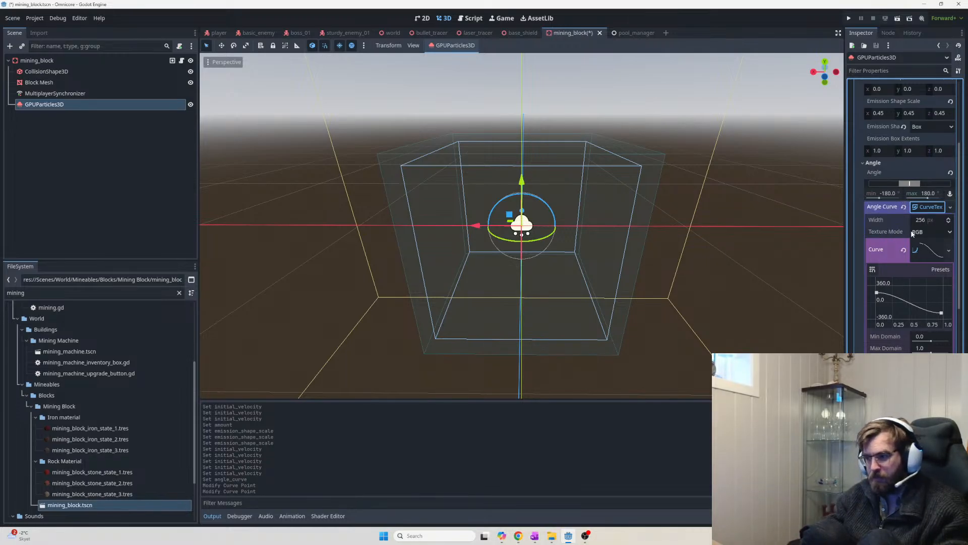
pyautogui.scroll(-2, 927, 271)
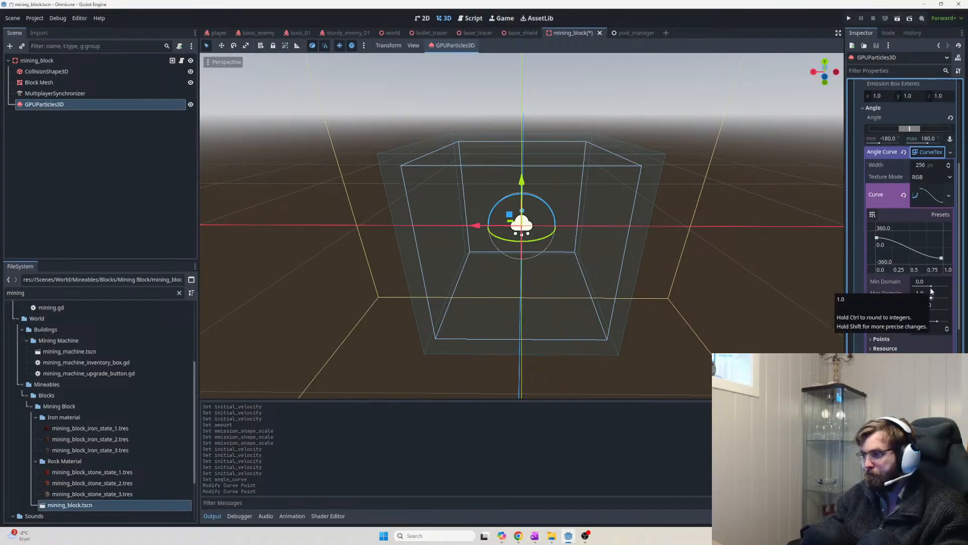
pyautogui.scroll(-2, 927, 303)
pyautogui.click(881, 285)
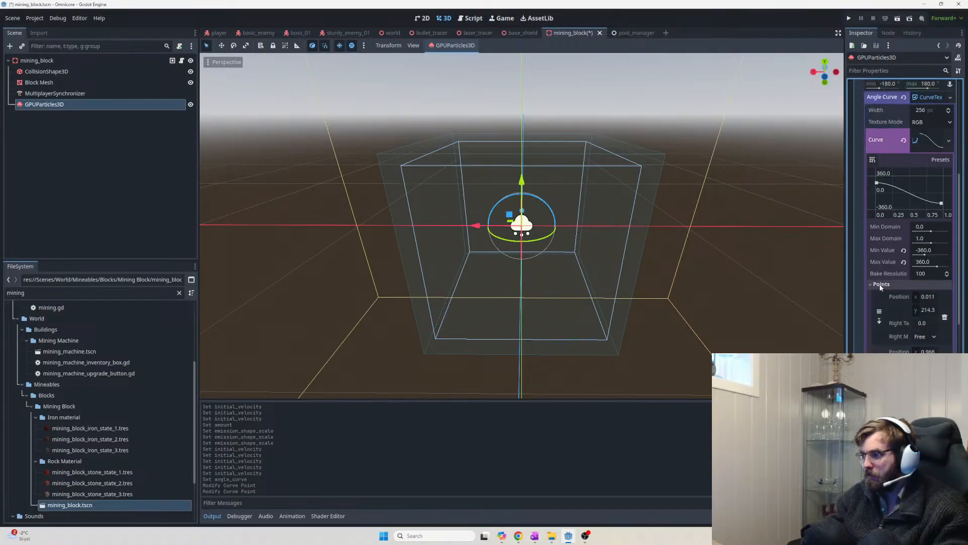
pyautogui.click(881, 285)
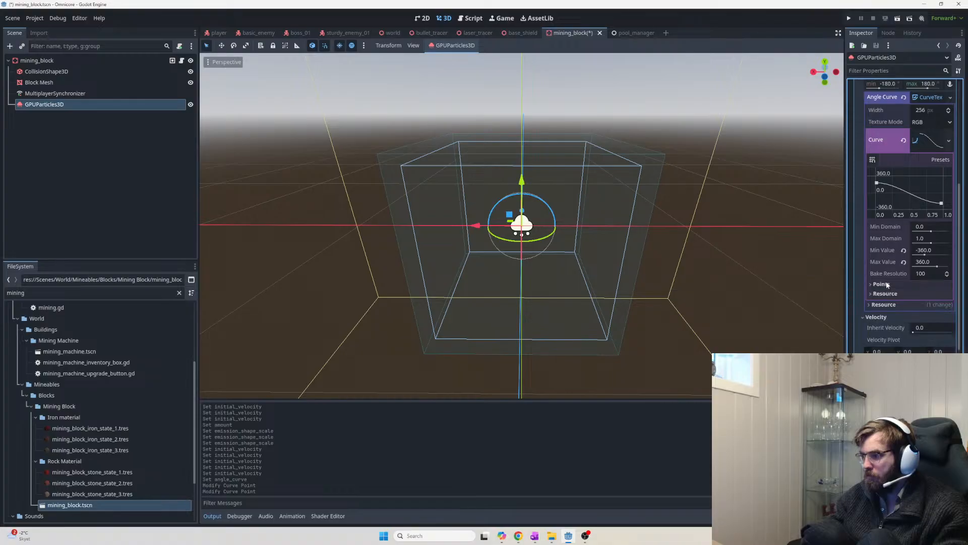
pyautogui.scroll(4, 893, 309)
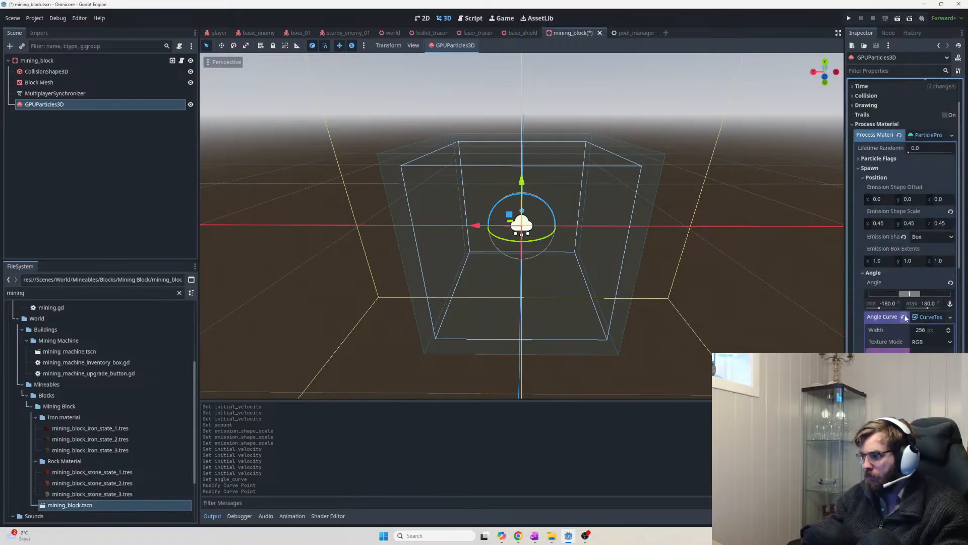
# Raise Angle min from -180 to -49 and reselect GPUParticles3D to replay the burst
pyautogui.moveTo(888, 304); pyautogui.dragTo(896, 305)
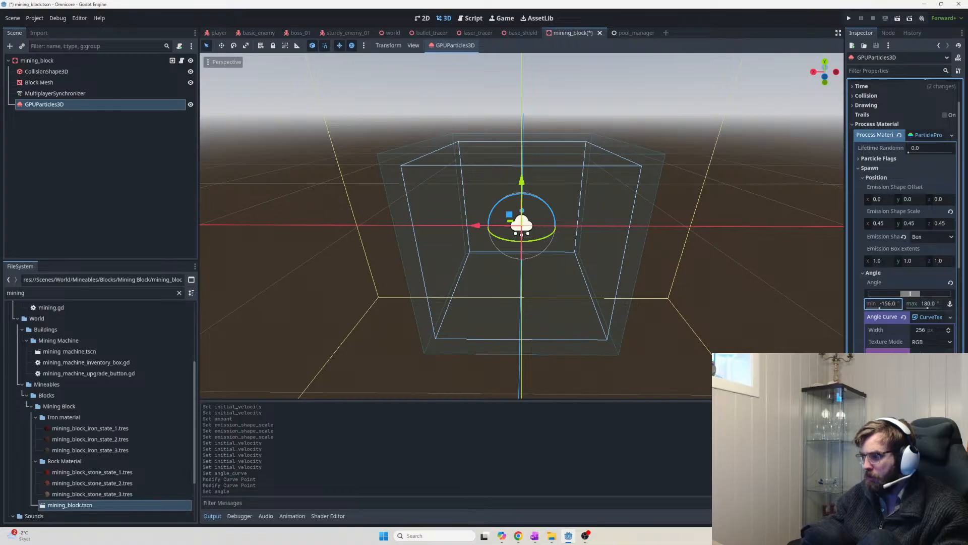
pyautogui.click(669, 292)
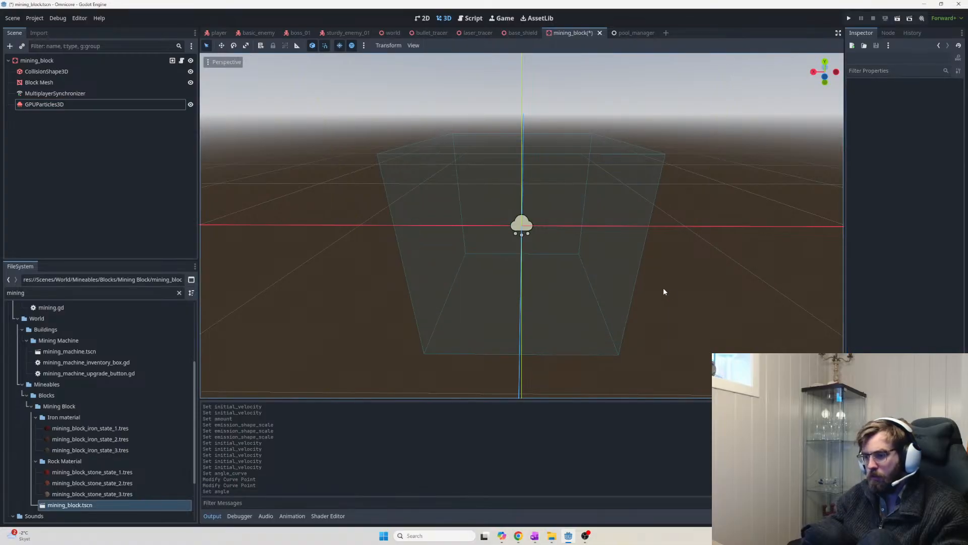
pyautogui.click(125, 107)
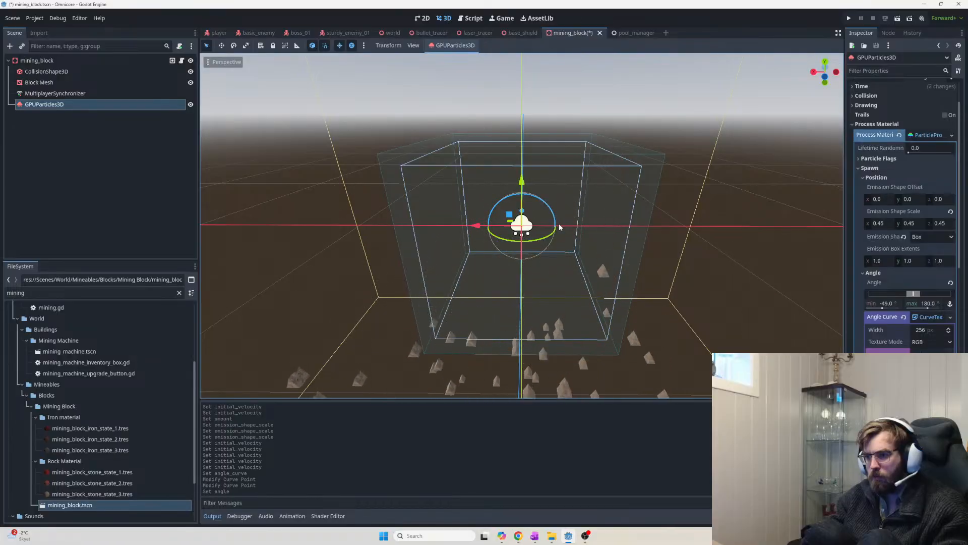
pyautogui.scroll(3, 952, 187)
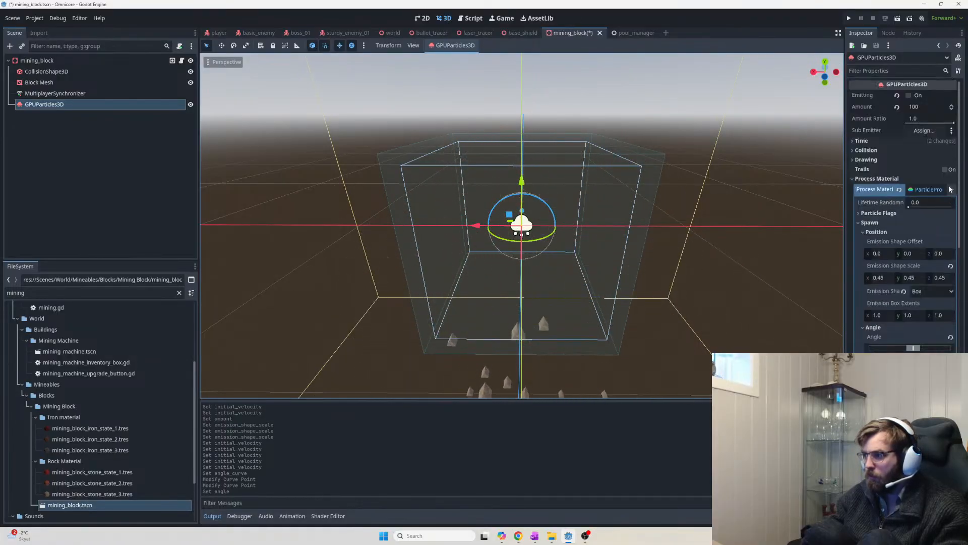
# Turn on Emitting and disable One Shot under Time so the debris loops
pyautogui.click(907, 96)
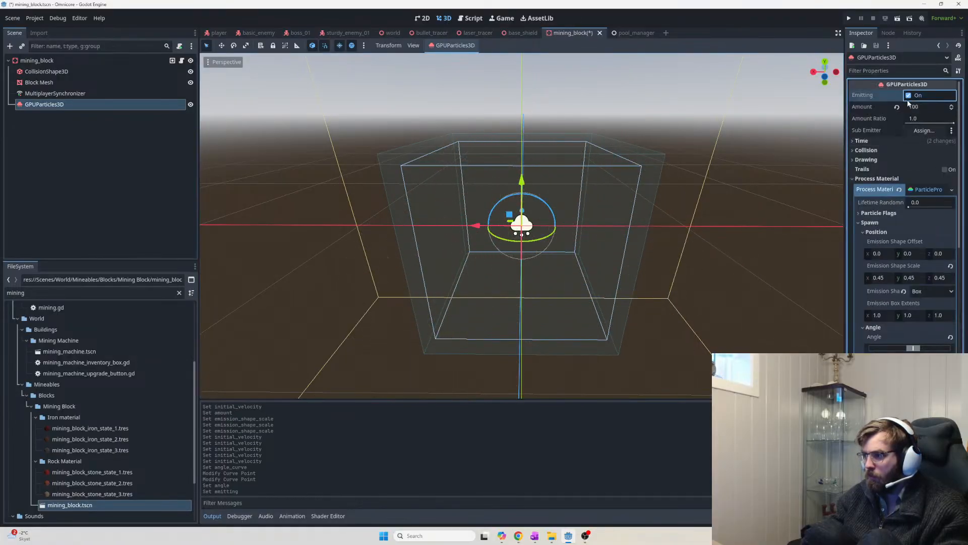
pyautogui.click(859, 141)
pyautogui.click(911, 178)
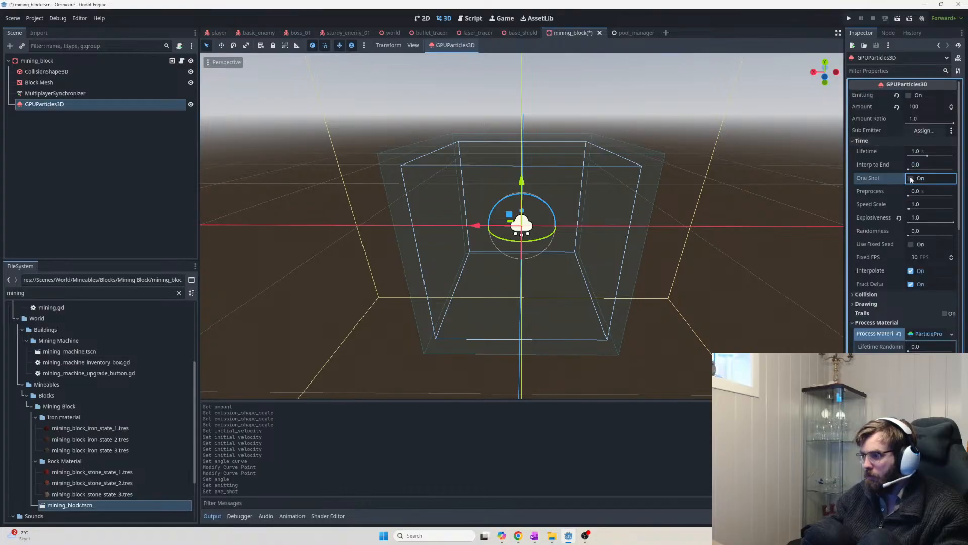
pyautogui.click(908, 96)
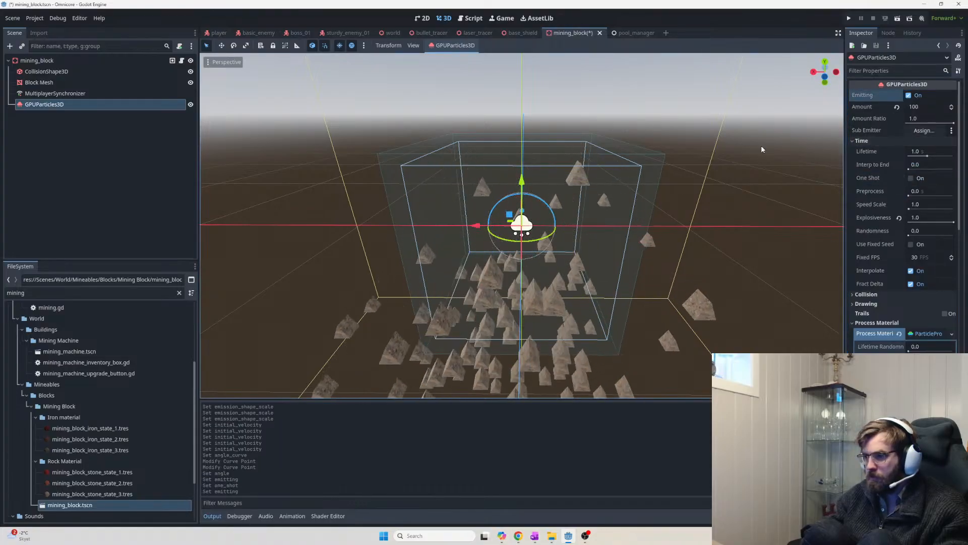
# Set both Angle min and Angle max to 0
pyautogui.moveTo(736, 216); pyautogui.dragTo(734, 161, button='middle')
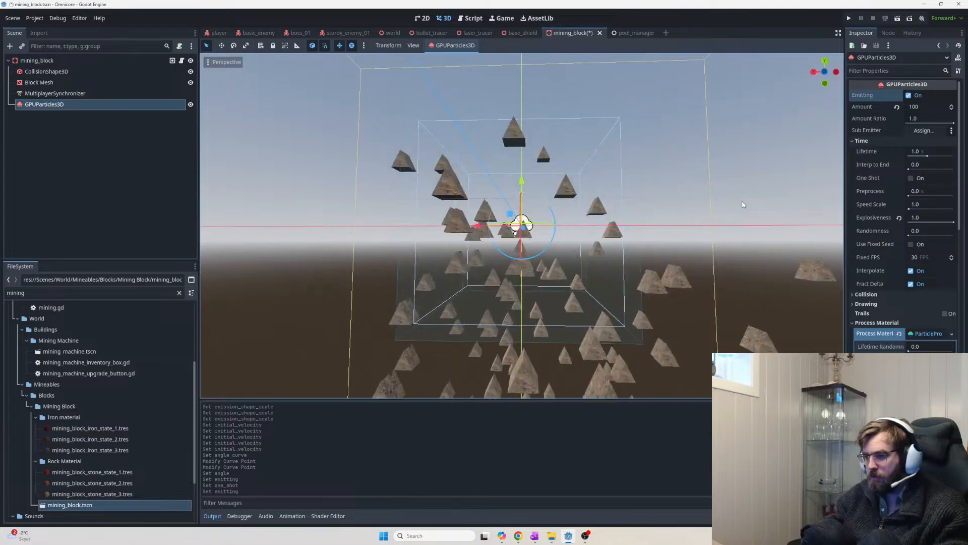
pyautogui.scroll(4, 716, 270)
pyautogui.scroll(-6, 716, 270)
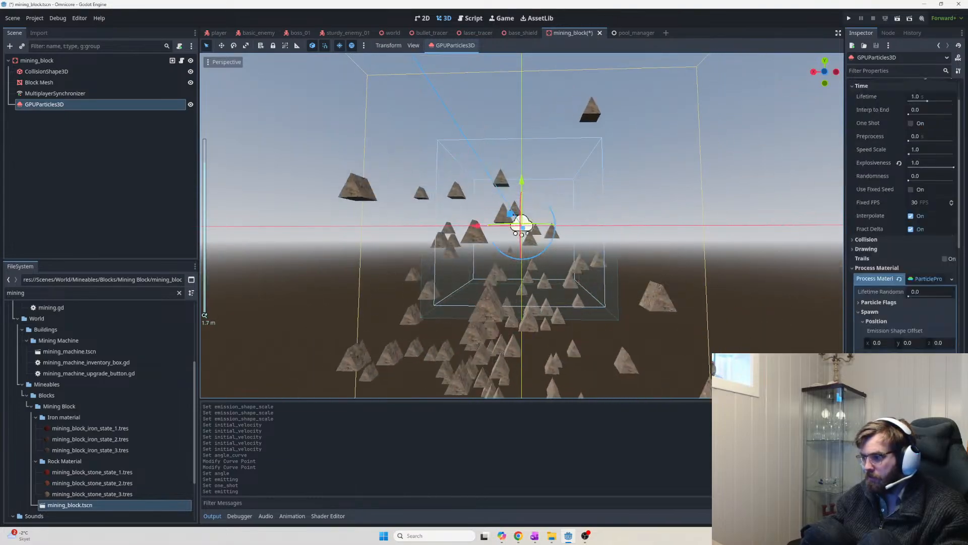
pyautogui.scroll(-3, 903, 217)
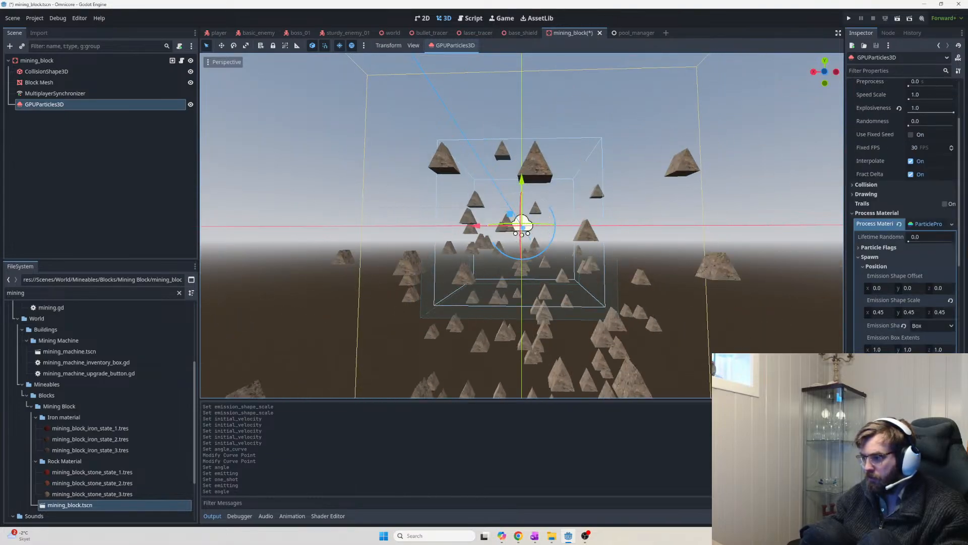
pyautogui.press('Return')
pyautogui.press('Return')
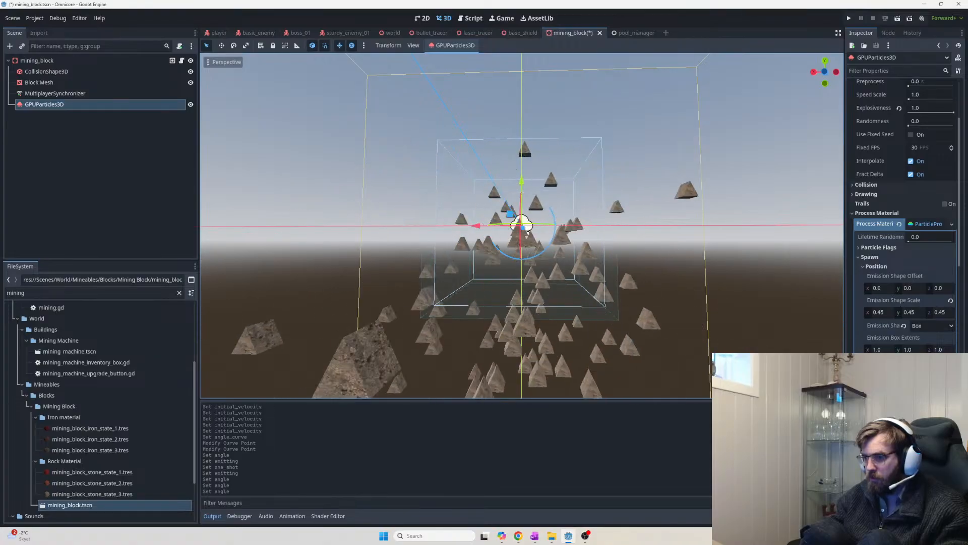
pyautogui.press('Return')
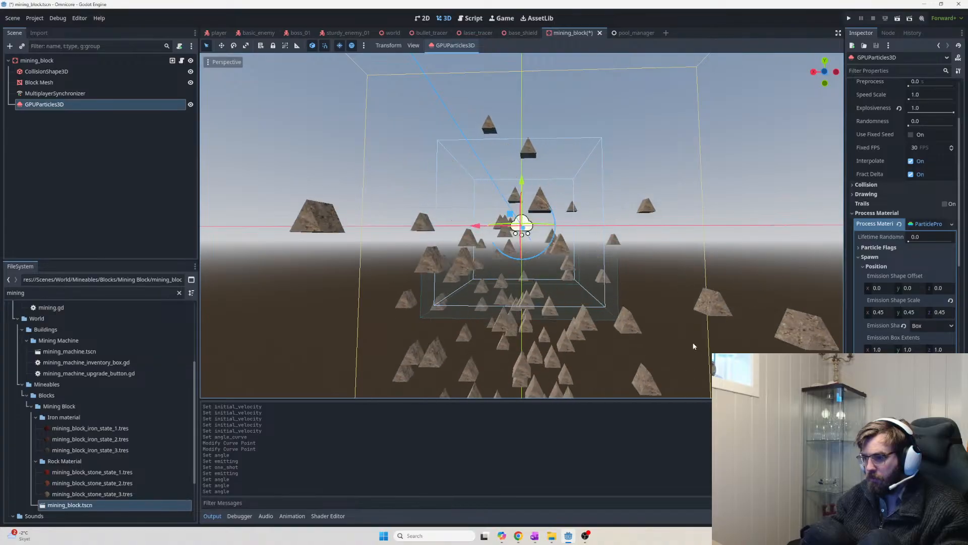
# Orbit the viewport from above and back to the horizon to inspect the looping debris
pyautogui.scroll(-8, 681, 324)
pyautogui.moveTo(679, 323); pyautogui.dragTo(692, 52, button='middle')
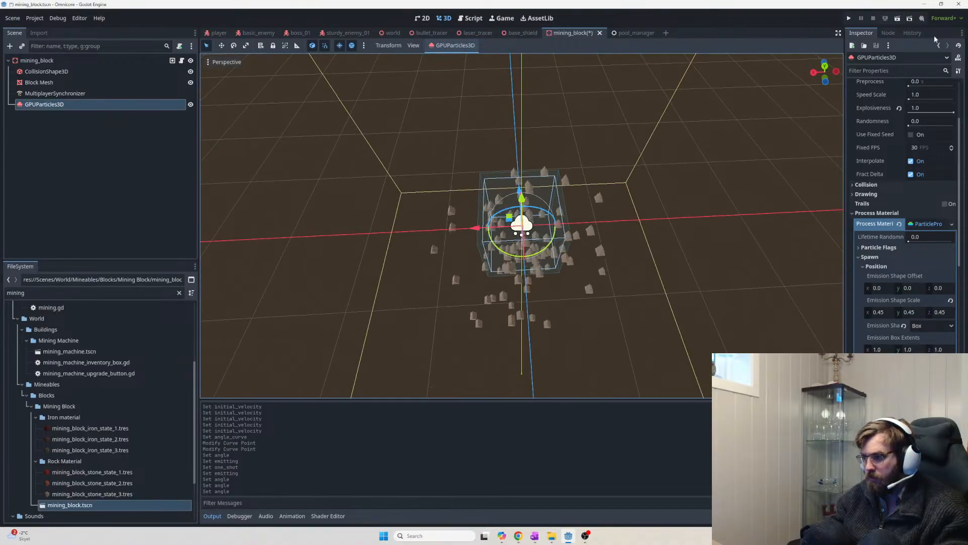
pyautogui.click(928, 434)
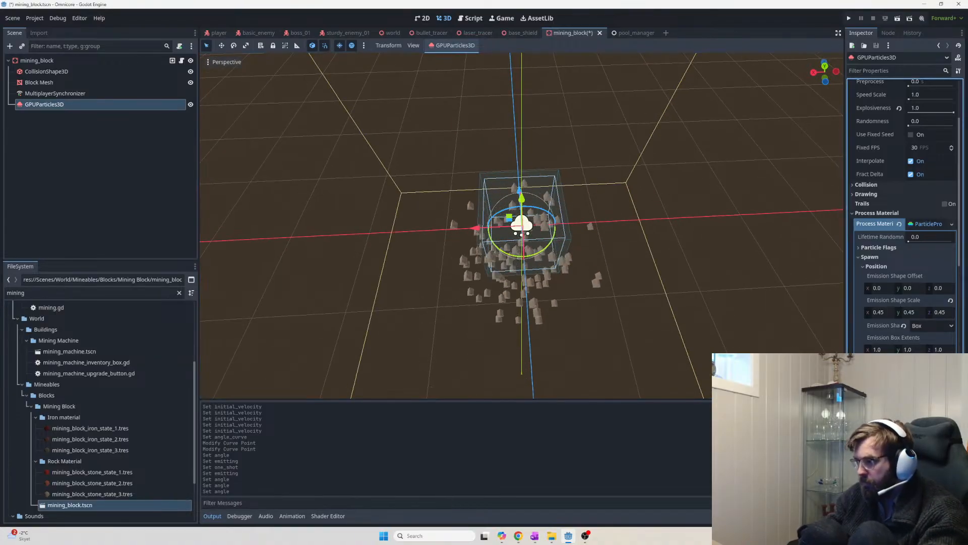
pyautogui.scroll(10, 645, 268)
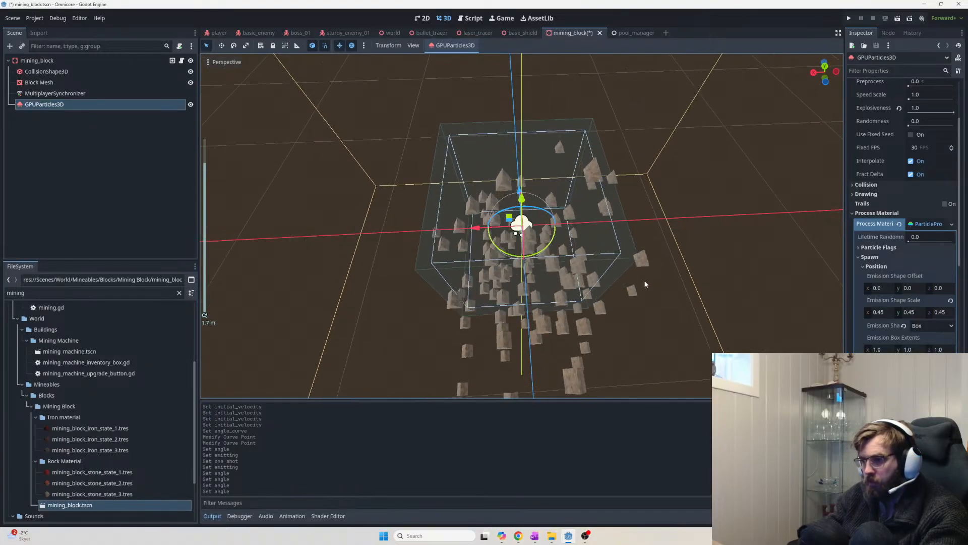
pyautogui.moveTo(645, 282); pyautogui.dragTo(635, 224, button='middle')
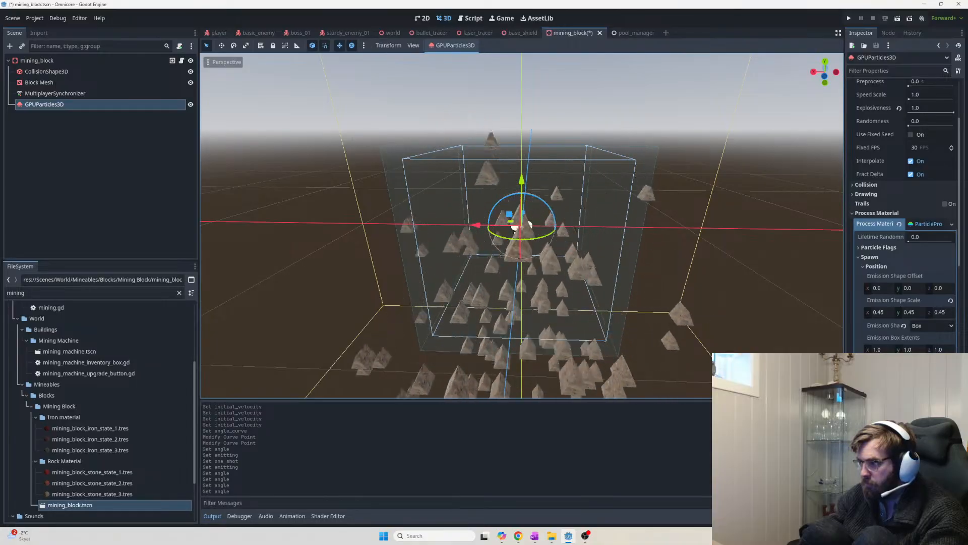
pyautogui.scroll(-5, 894, 316)
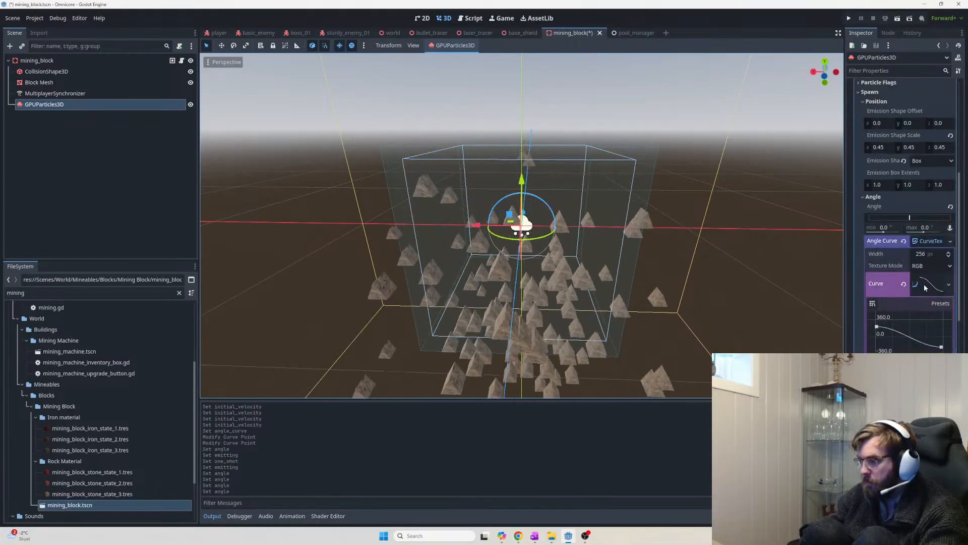
# Drag the angle curve's endpoints so it spans -360 to 360
pyautogui.moveTo(941, 347); pyautogui.dragTo(944, 319)
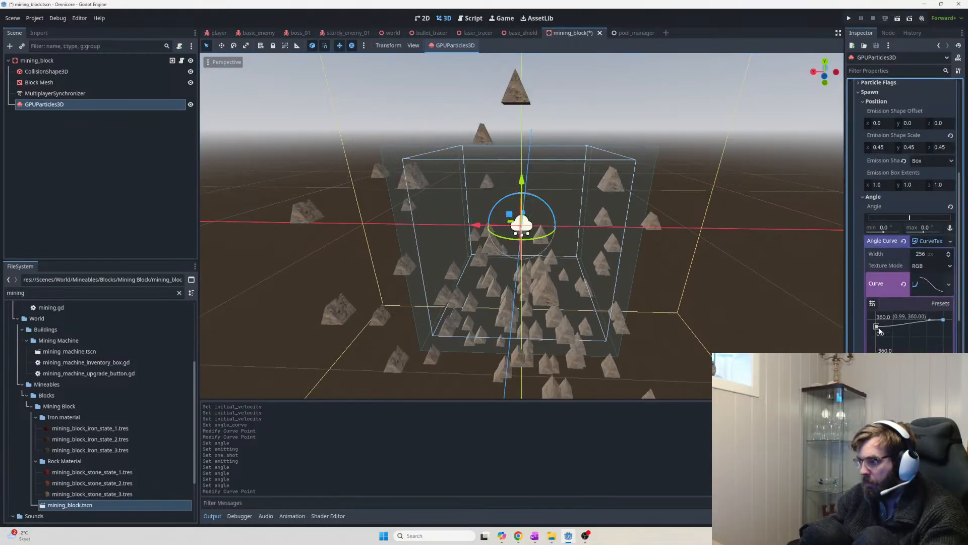
pyautogui.moveTo(877, 327); pyautogui.dragTo(875, 353)
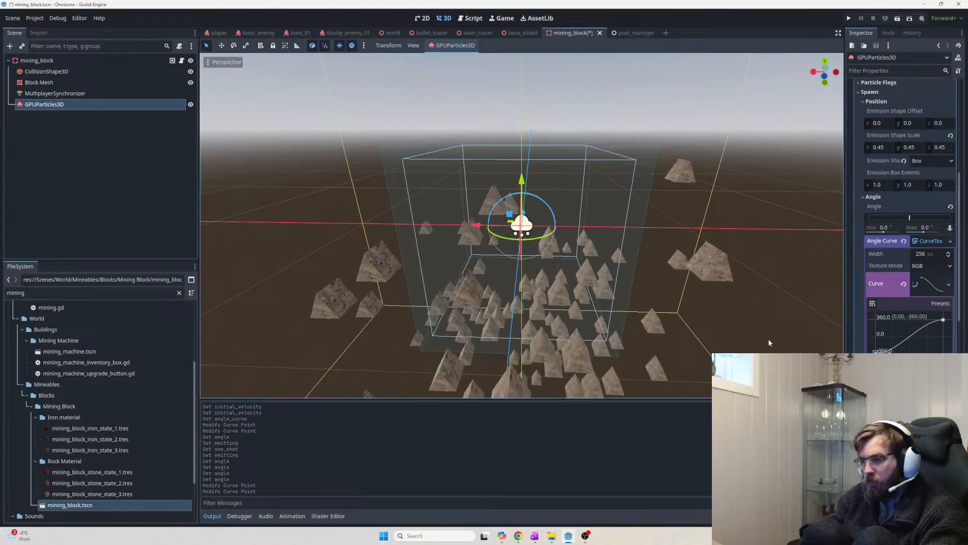
pyautogui.scroll(-3, 875, 323)
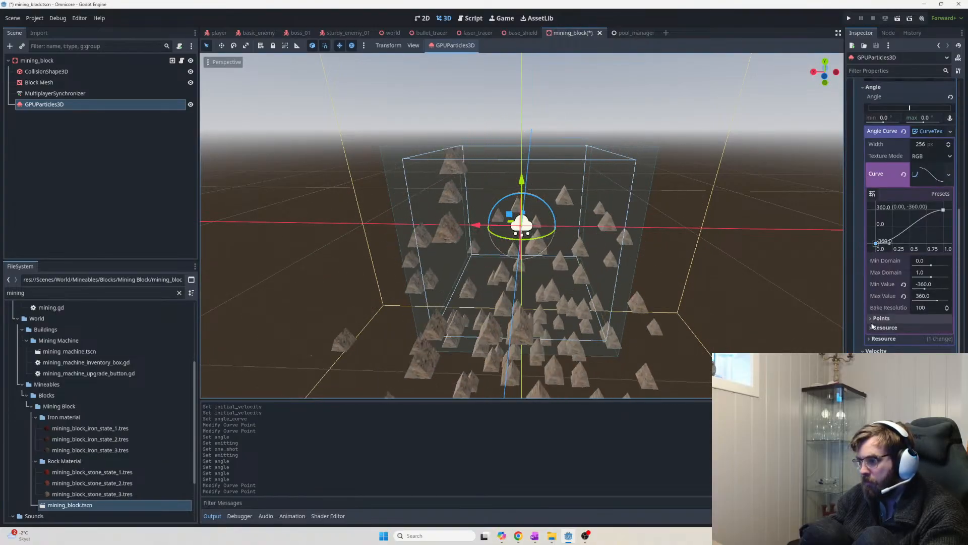
pyautogui.scroll(-2, 875, 323)
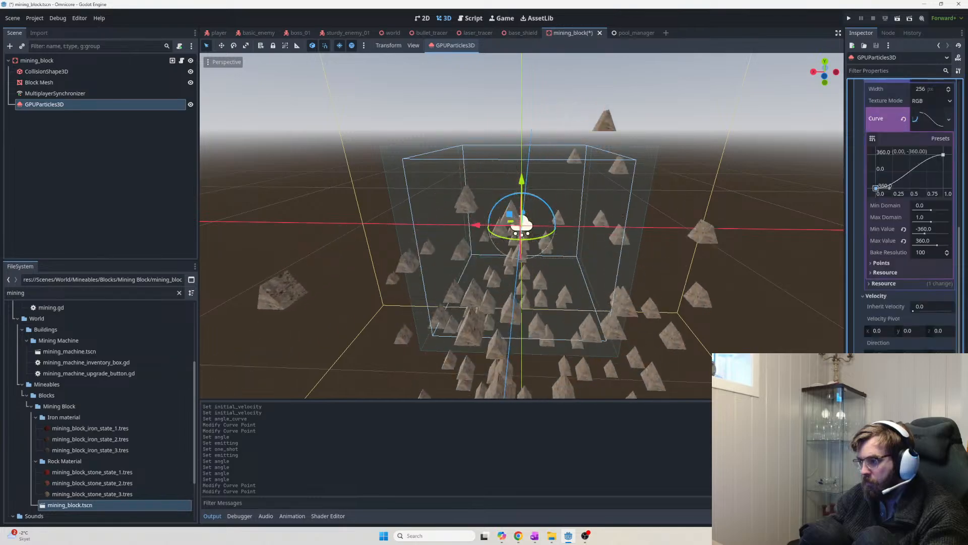
# Try emission Direction y and z of 1, then reset y back to 0
pyautogui.click(888, 331)
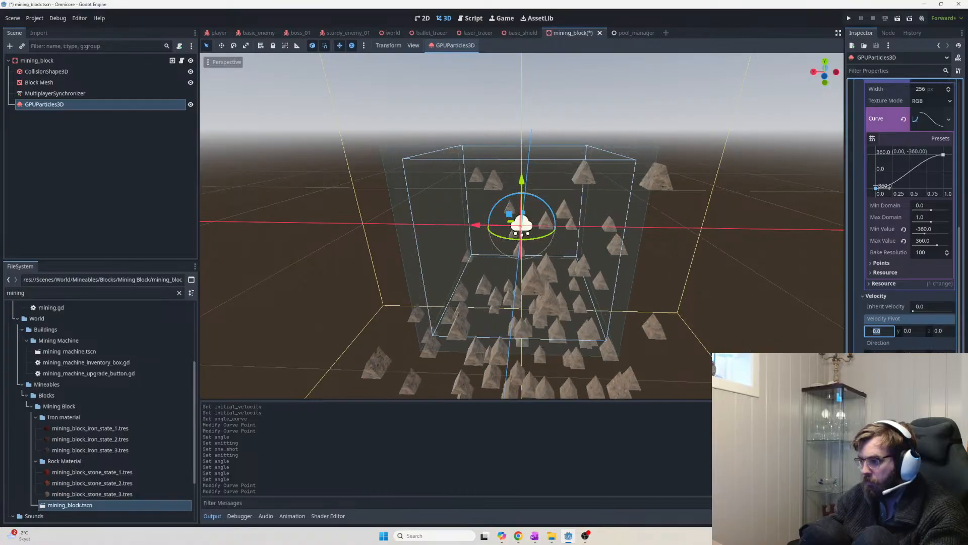
pyautogui.scroll(-2, 923, 325)
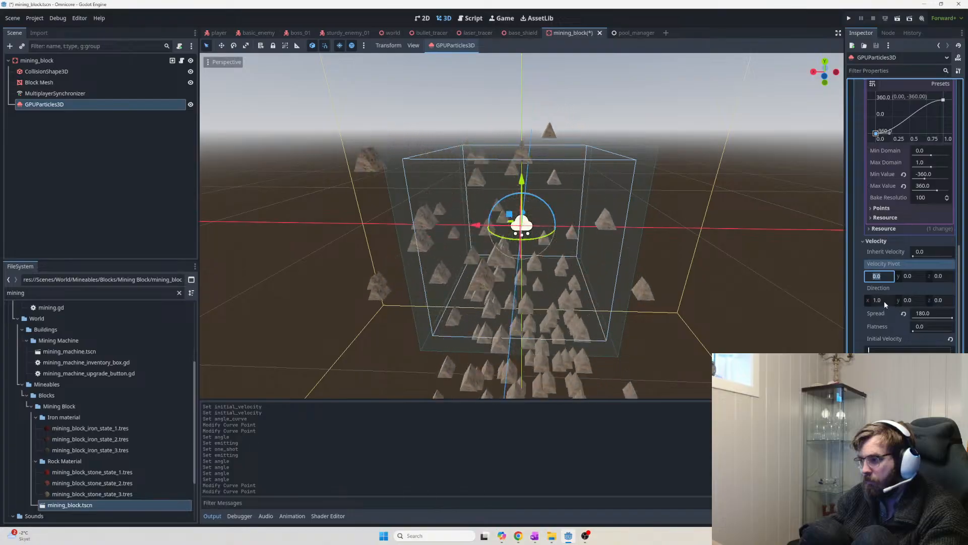
pyautogui.click(910, 300)
pyautogui.write('1')
pyautogui.press('Return')
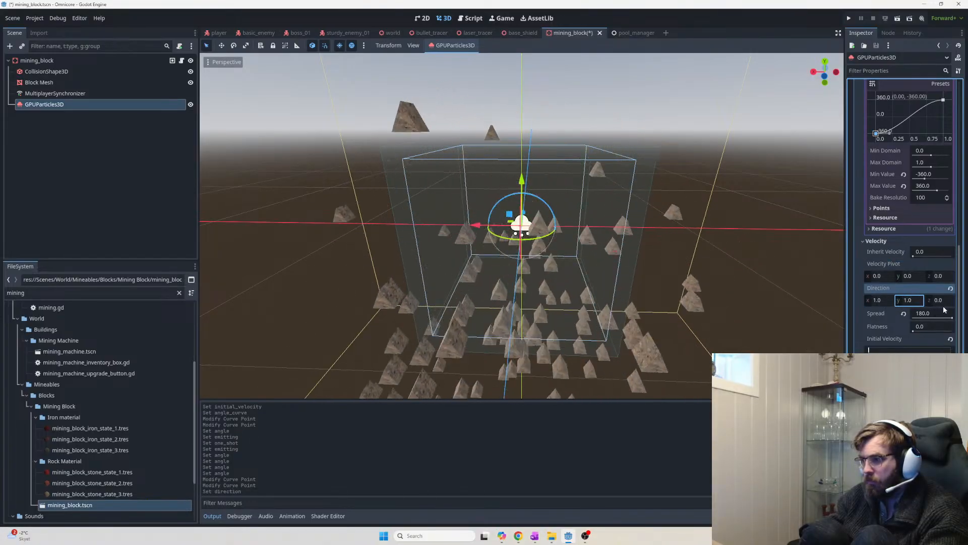
pyautogui.click(939, 301)
pyautogui.write('1')
pyautogui.press('Return')
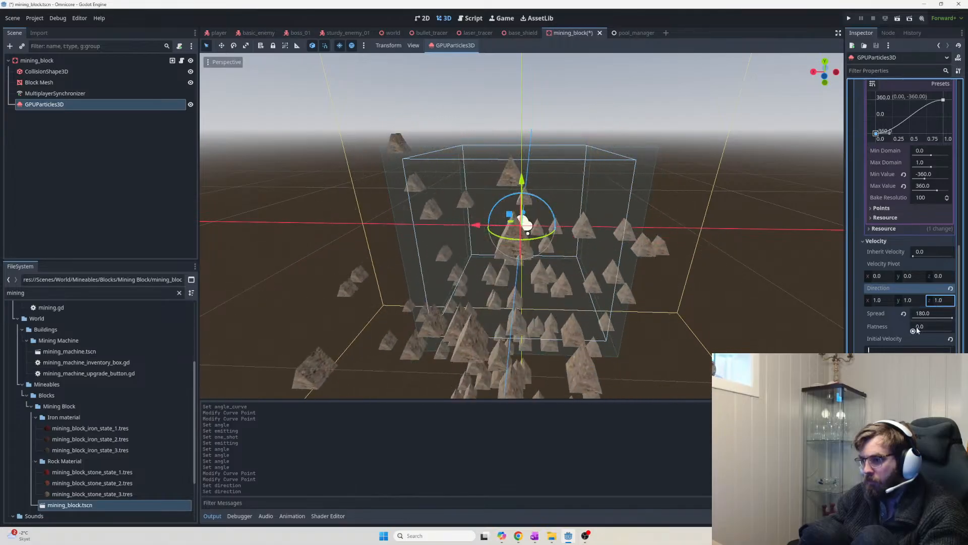
pyautogui.click(914, 301)
pyautogui.write('0')
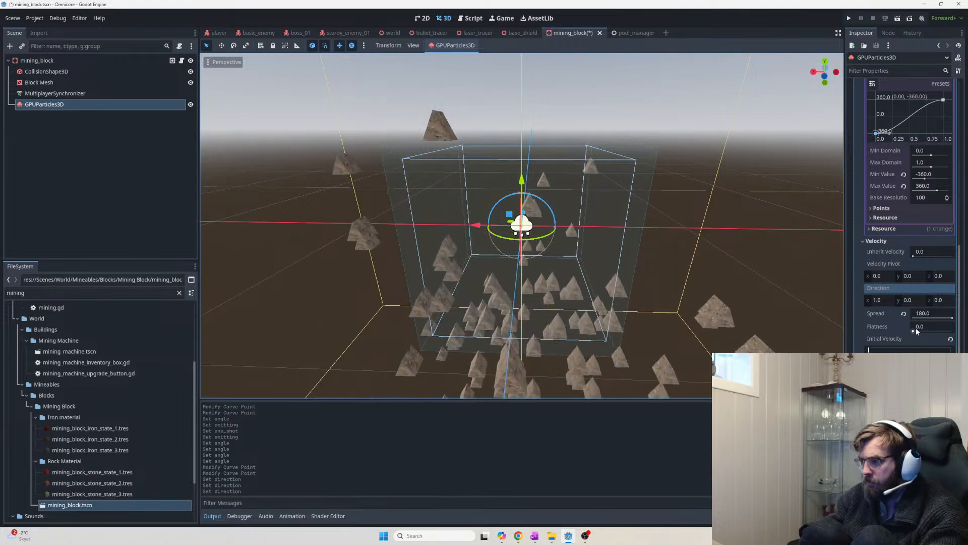
# Trial Flatness at 1.0, return it to 0.0, and expand Accelerations
pyautogui.moveTo(916, 328); pyautogui.dragTo(953, 328)
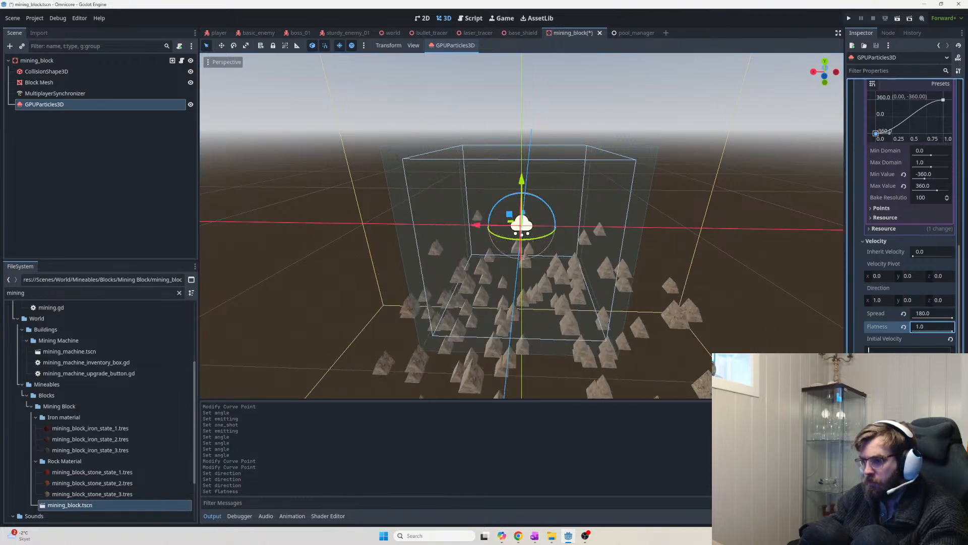
pyautogui.moveTo(952, 328); pyautogui.dragTo(914, 327)
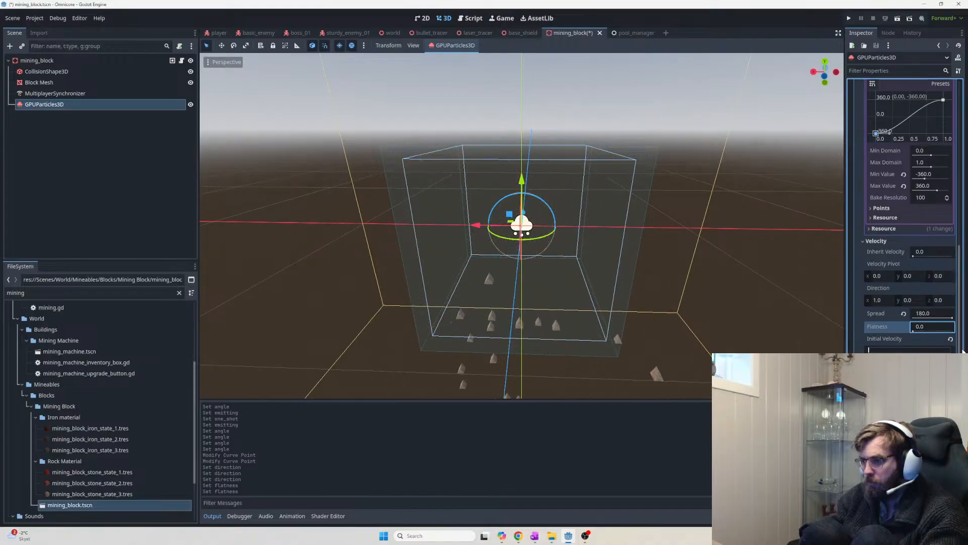
pyautogui.scroll(-3, 522, 227)
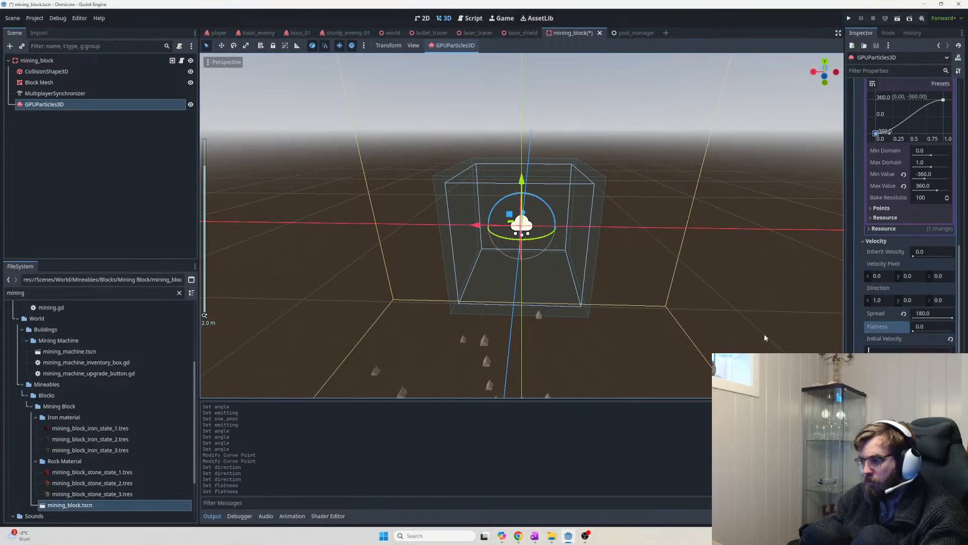
pyautogui.scroll(2, 764, 337)
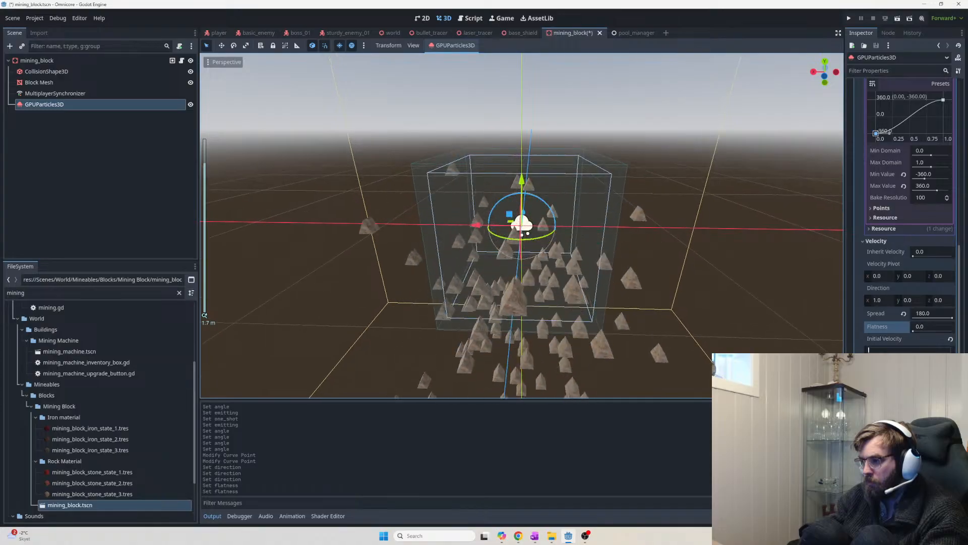
pyautogui.scroll(-2, 902, 373)
pyautogui.click(878, 325)
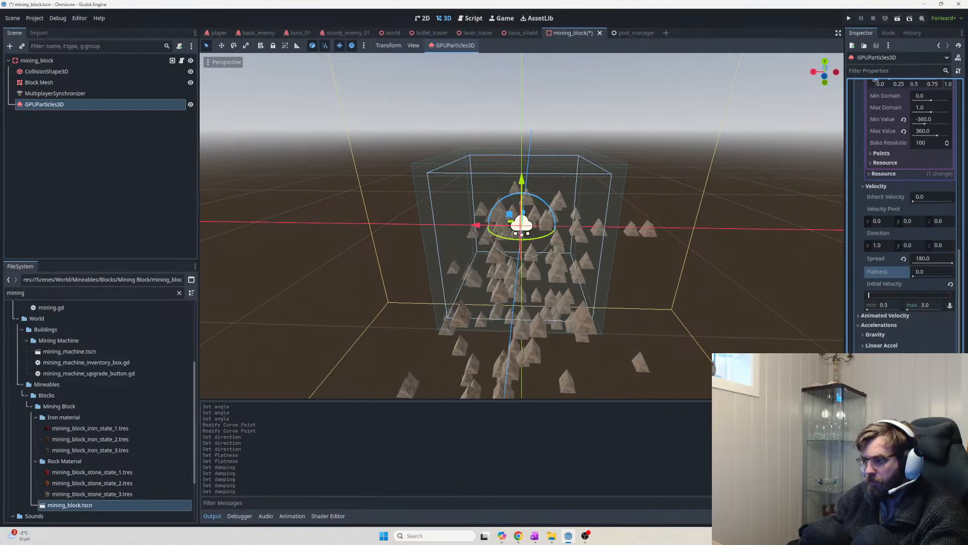
# Set Damping to 2.0–3.0 and, under Display > Scale, min 0.1 and max 2.0
pyautogui.press('Return')
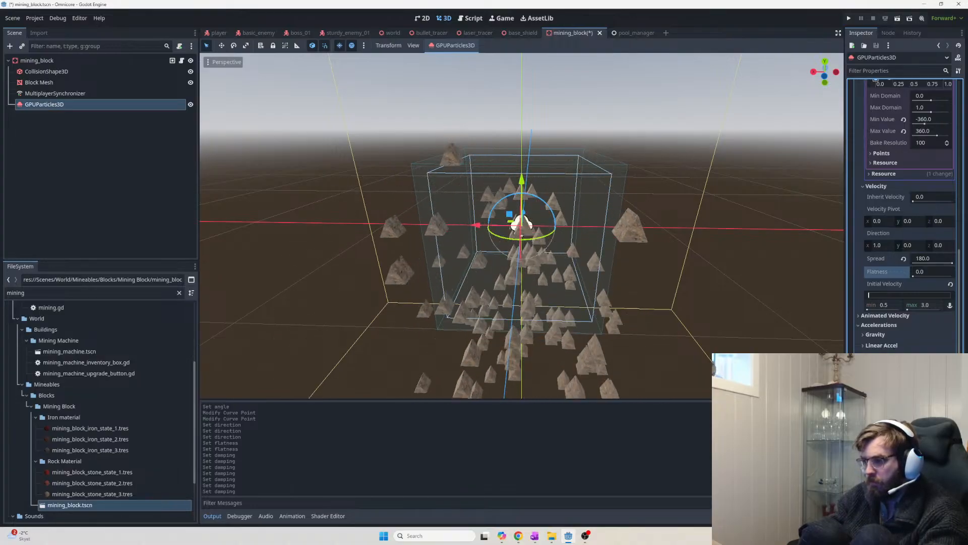
pyautogui.press('Return')
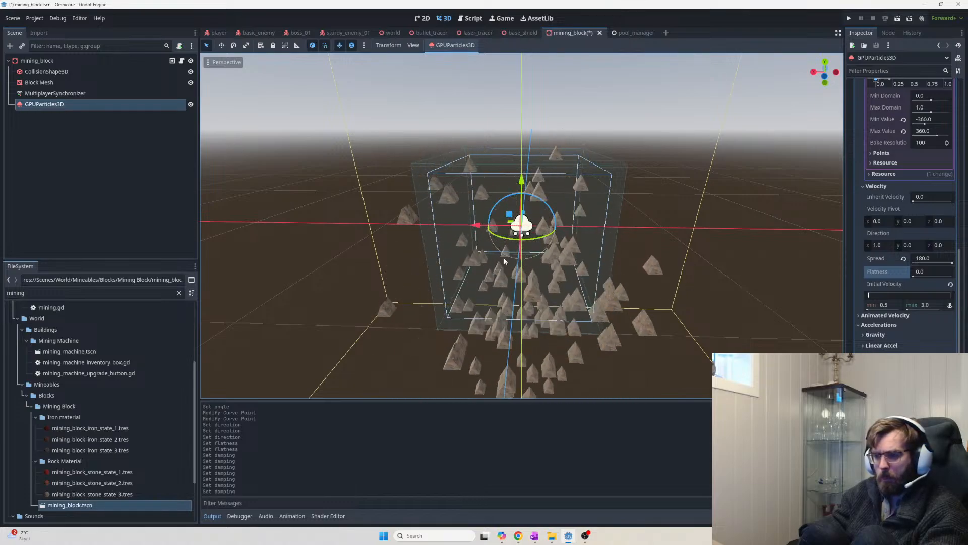
pyautogui.scroll(-3, 862, 348)
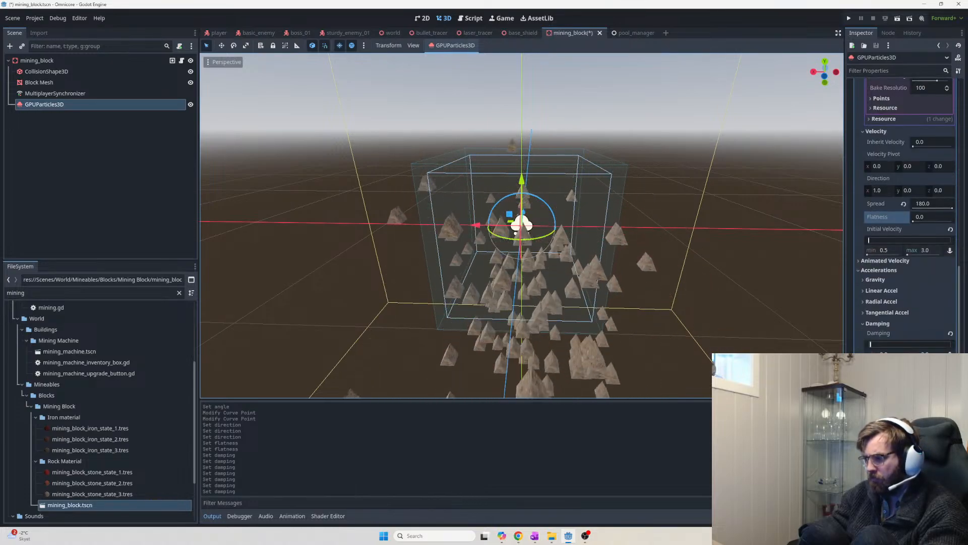
pyautogui.click(860, 335)
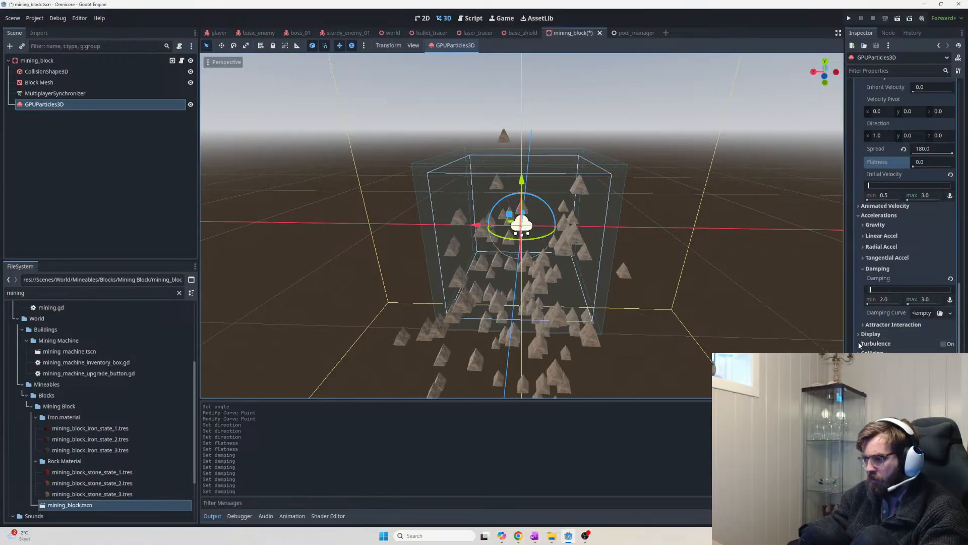
pyautogui.click(870, 344)
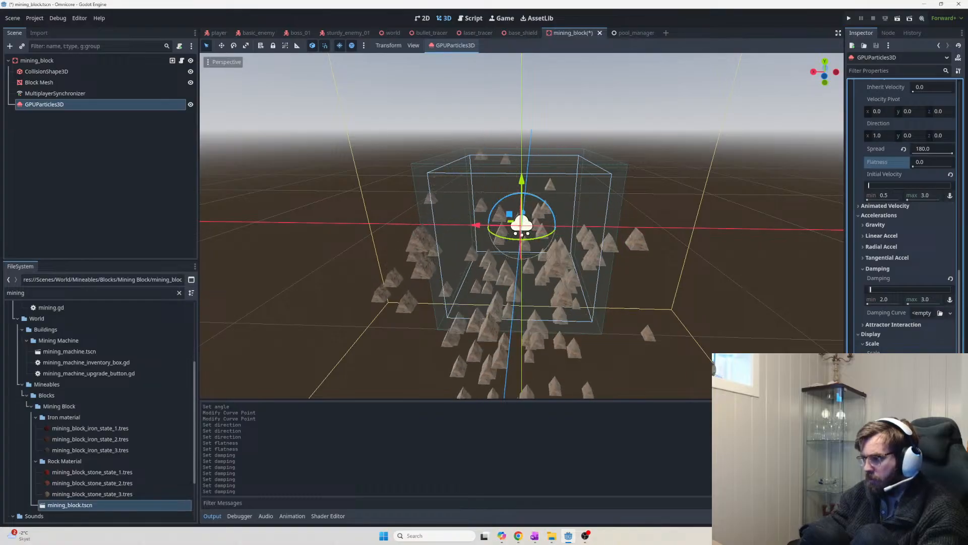
pyautogui.press('Return')
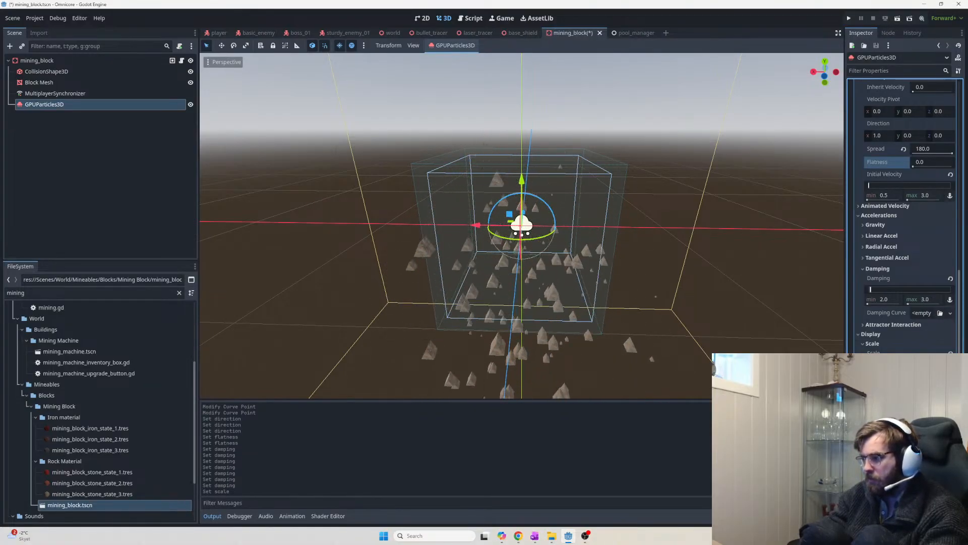
pyautogui.press('Return')
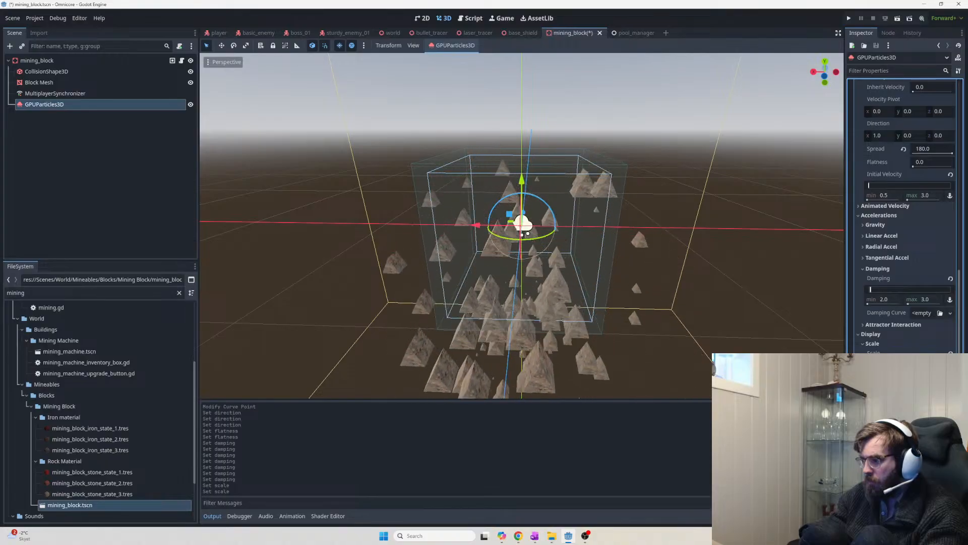
pyautogui.scroll(-3, 922, 333)
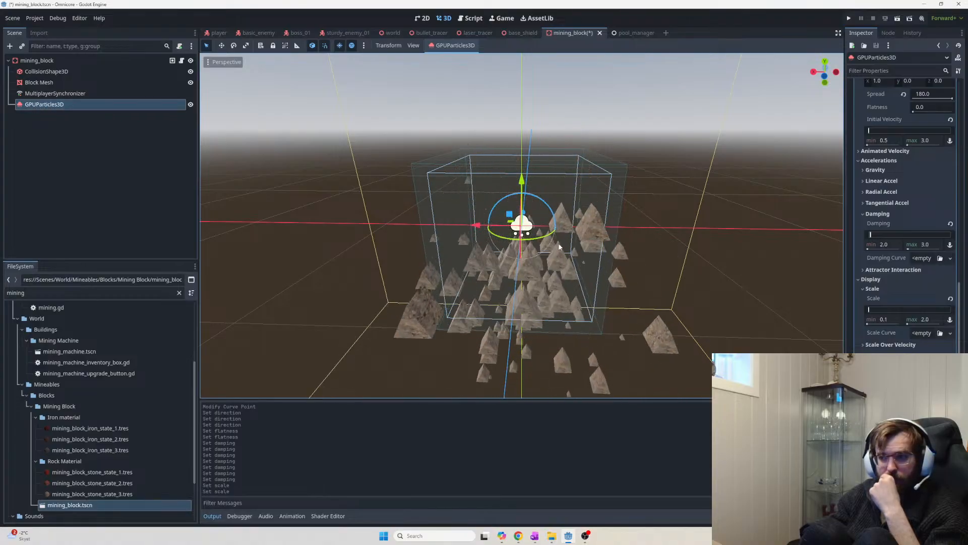
# Drag Time > Lifetime from 1.0 to 3.0 and orbit to watch debris fall below the block
pyautogui.scroll(10, 948, 177)
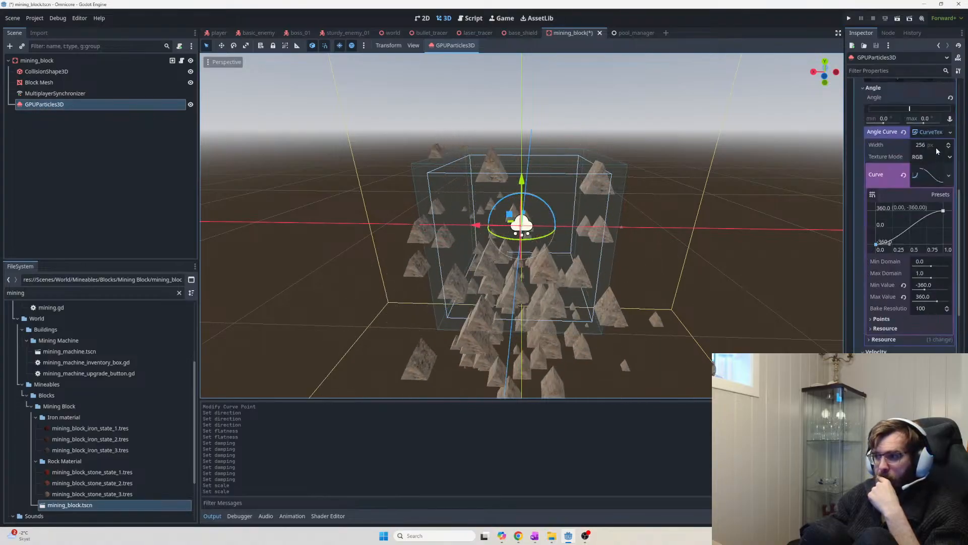
pyautogui.scroll(5, 947, 180)
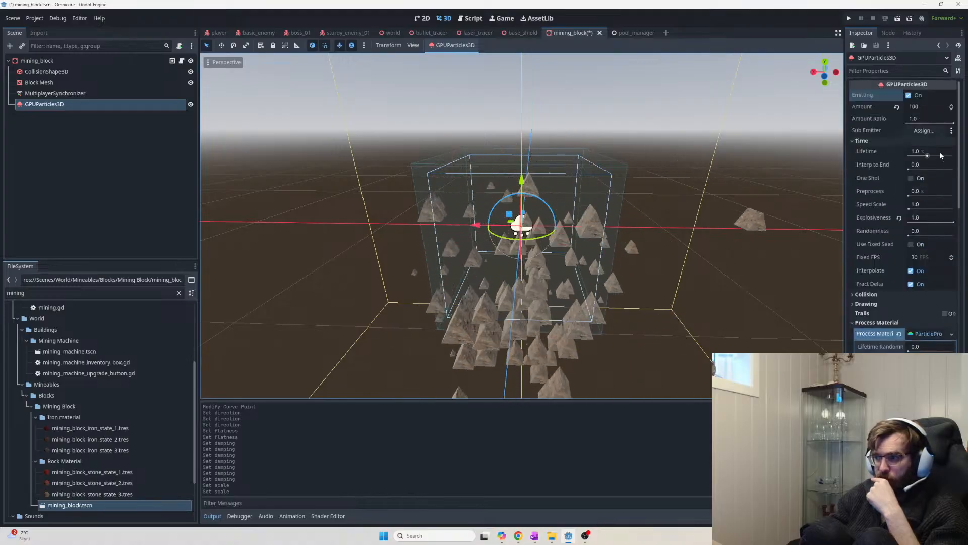
pyautogui.moveTo(927, 157); pyautogui.dragTo(942, 158)
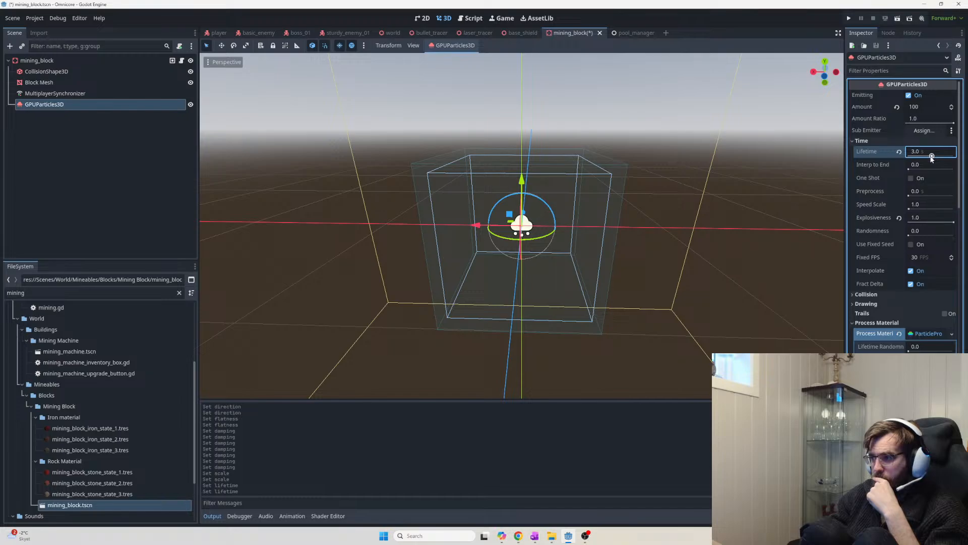
pyautogui.moveTo(721, 242); pyautogui.dragTo(734, 349, button='middle')
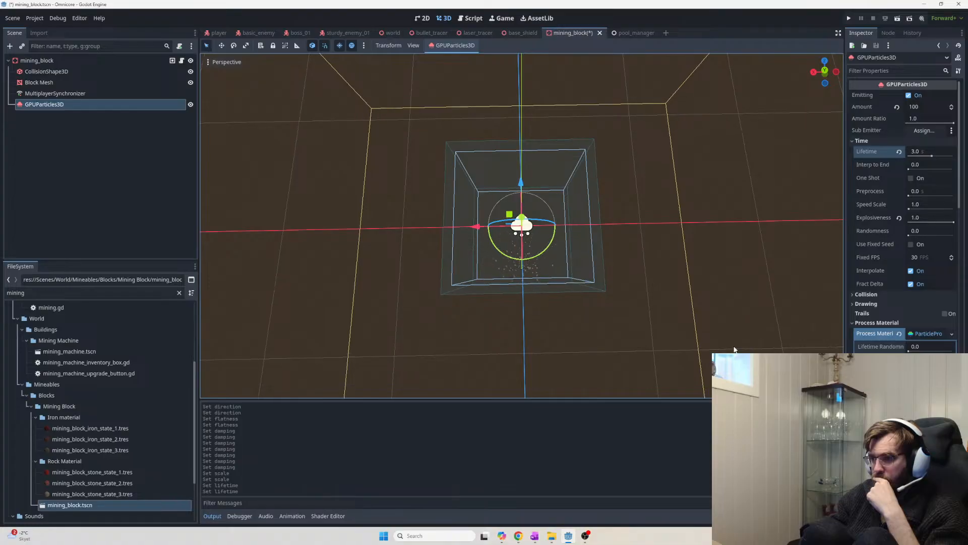
pyautogui.moveTo(733, 349); pyautogui.dragTo(697, 264, button='middle')
pyautogui.scroll(5, 688, 264)
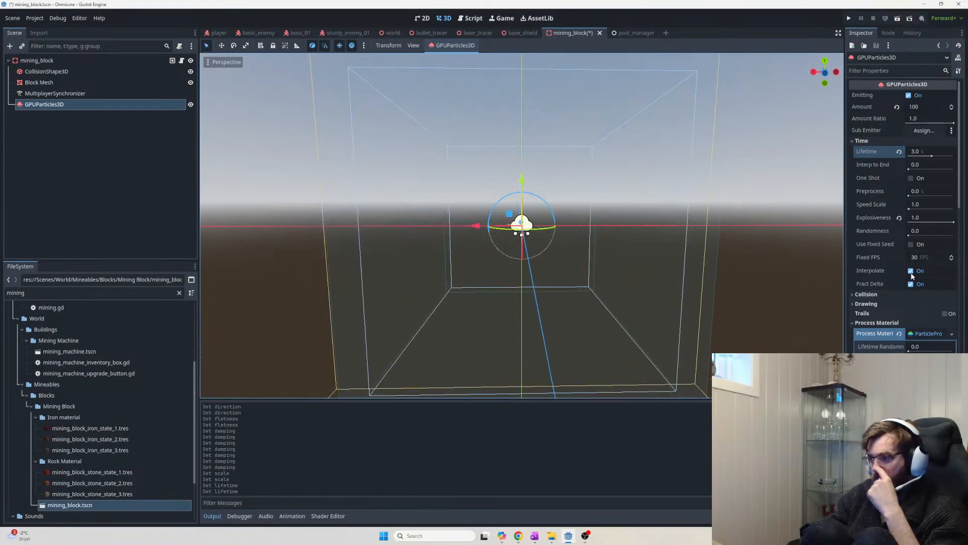
pyautogui.scroll(-10, 911, 275)
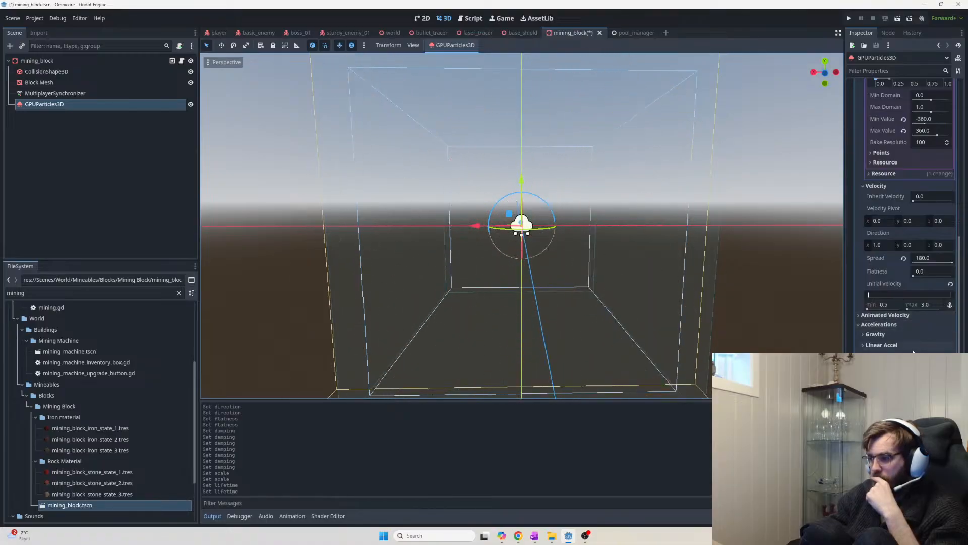
# Scroll the Inspector, then Alt+Tab to the OneNote VFX notes at the Display section
pyautogui.scroll(-4, 913, 352)
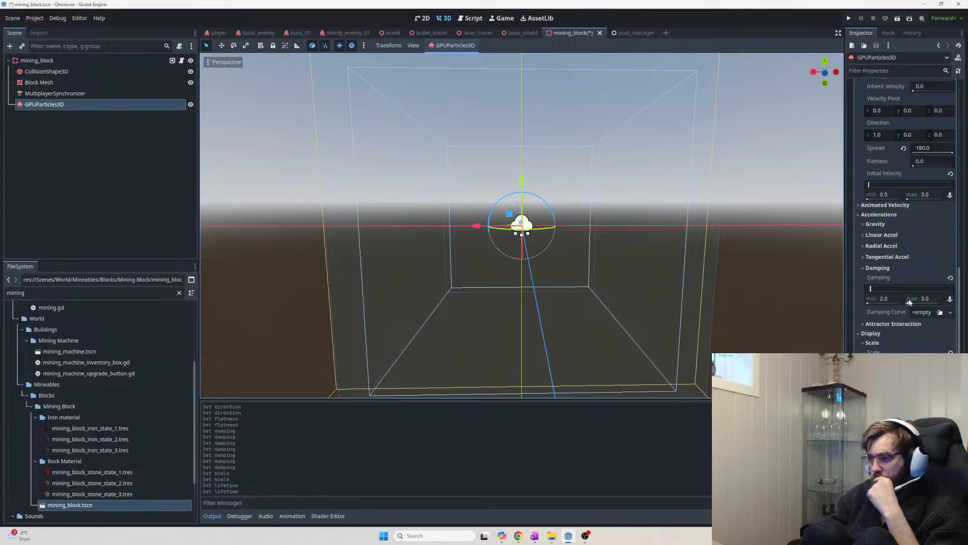
pyautogui.scroll(-4, 911, 302)
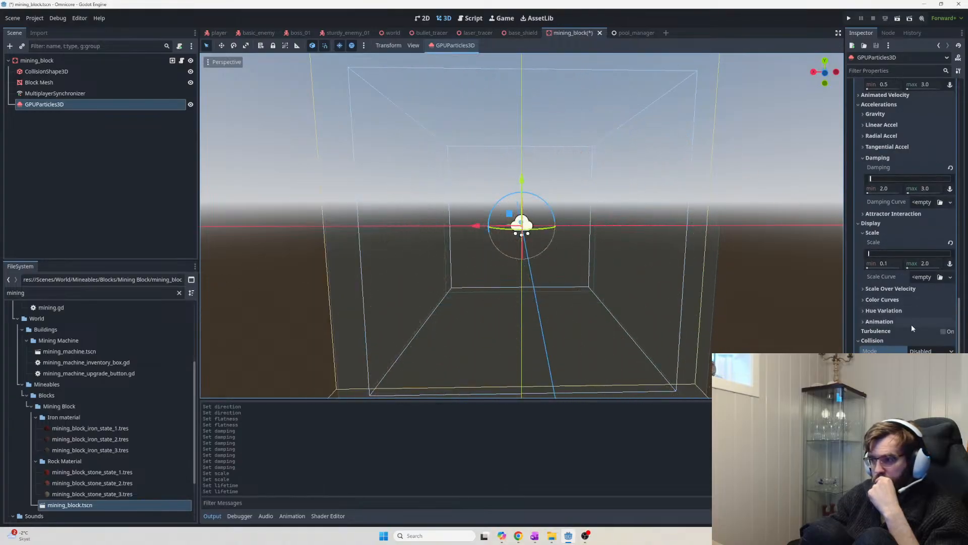
pyautogui.scroll(-2, 910, 328)
pyautogui.scroll(-2, 909, 336)
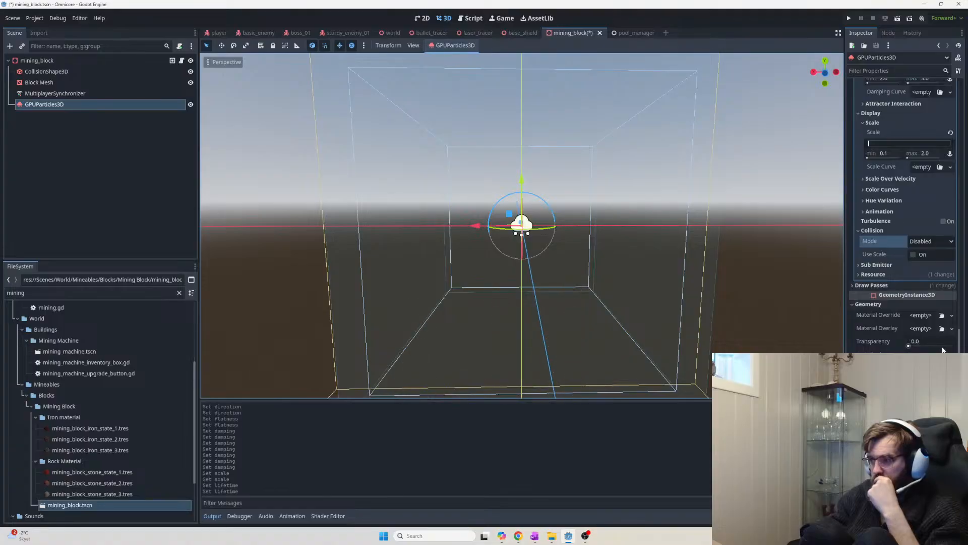
pyautogui.scroll(-6, 912, 334)
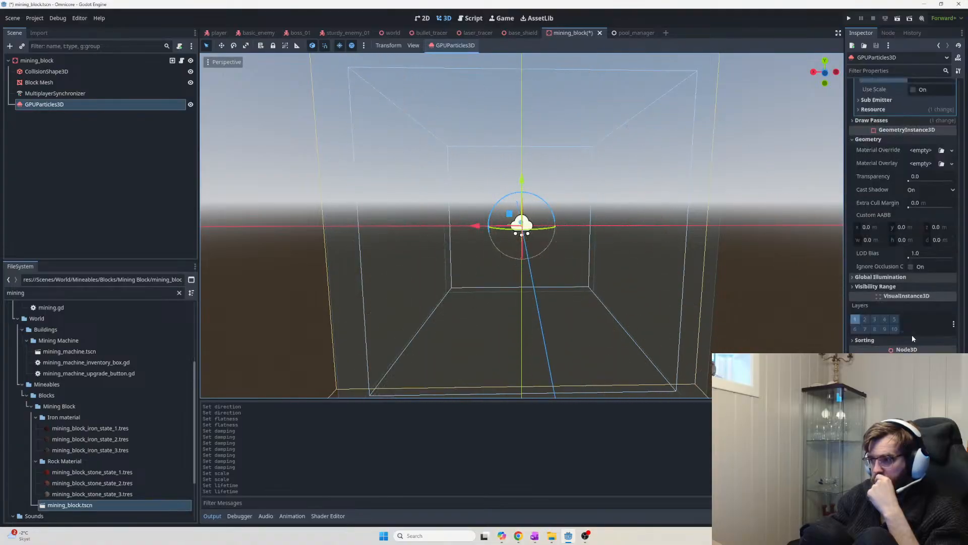
pyautogui.scroll(-2, 918, 341)
pyautogui.scroll(-1, 926, 348)
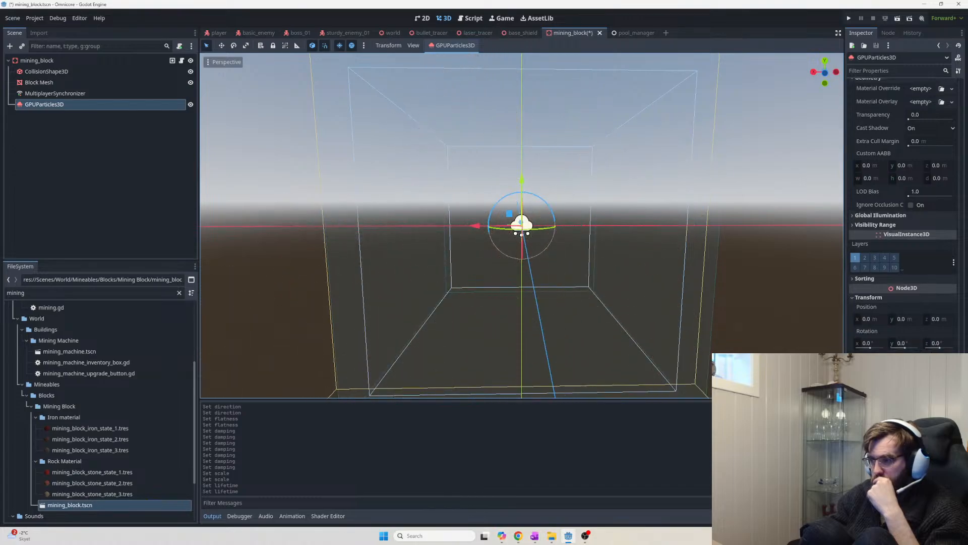
pyautogui.scroll(10, 911, 341)
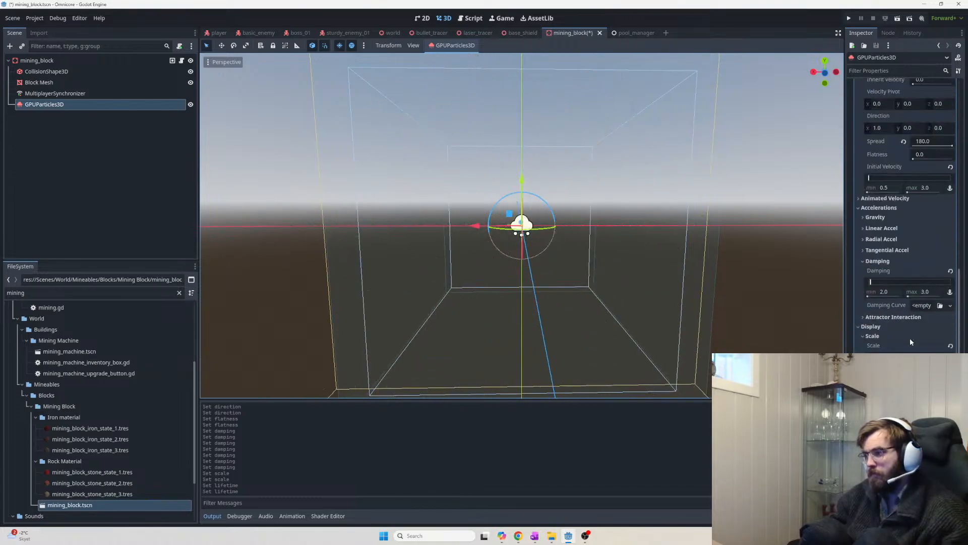
pyautogui.hotkey('alt', 'Tab')
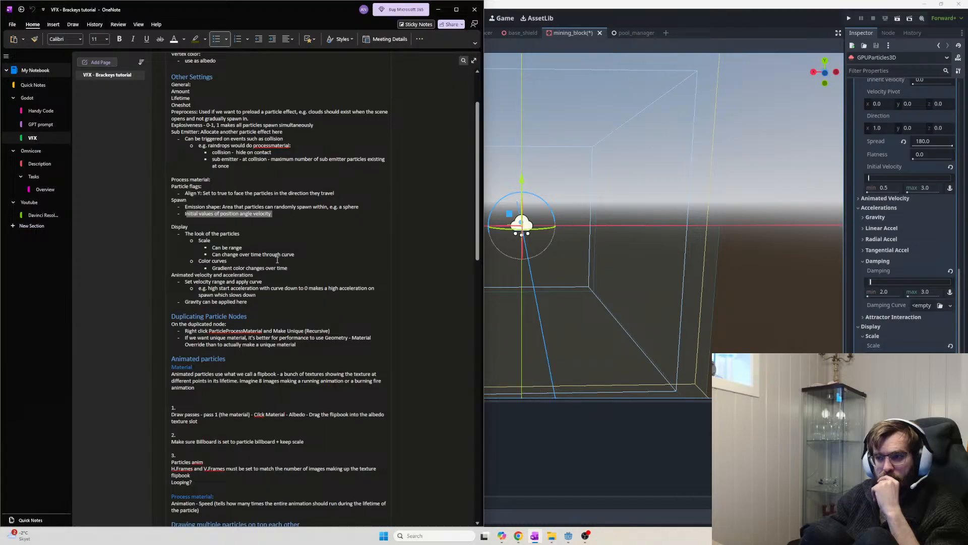
# Bring the notes back and highlight the animated velocity and accelerations note
pyautogui.click(562, 243)
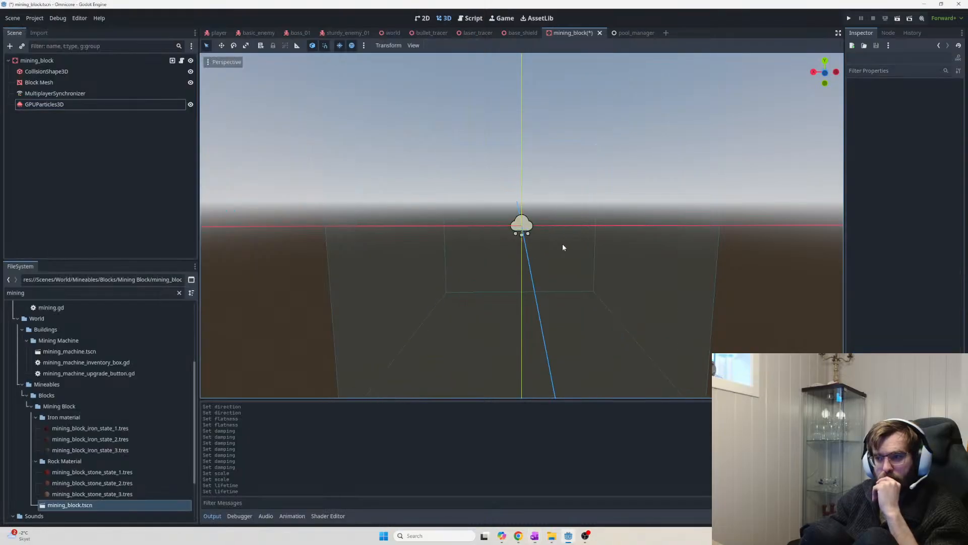
pyautogui.hotkey('alt', 'Tab')
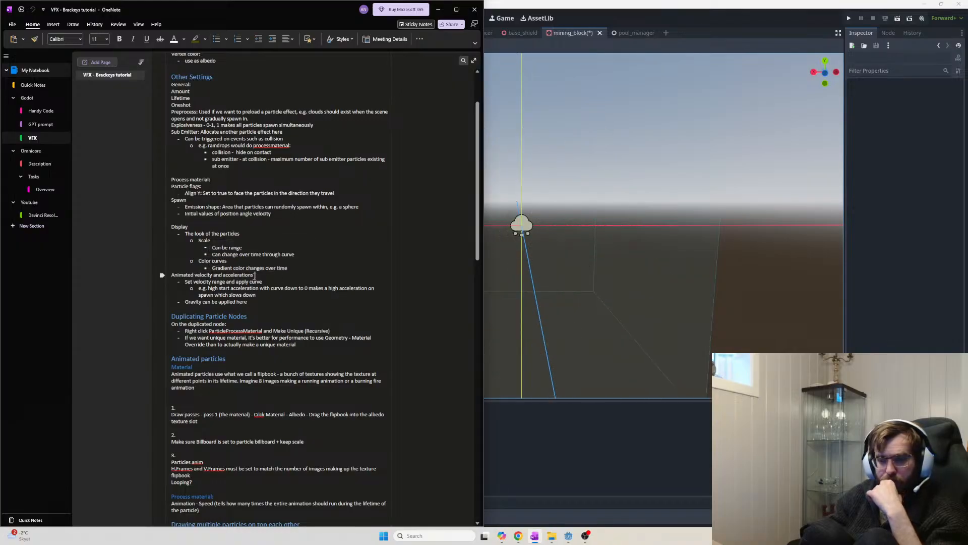
pyautogui.moveTo(255, 275); pyautogui.dragTo(172, 274)
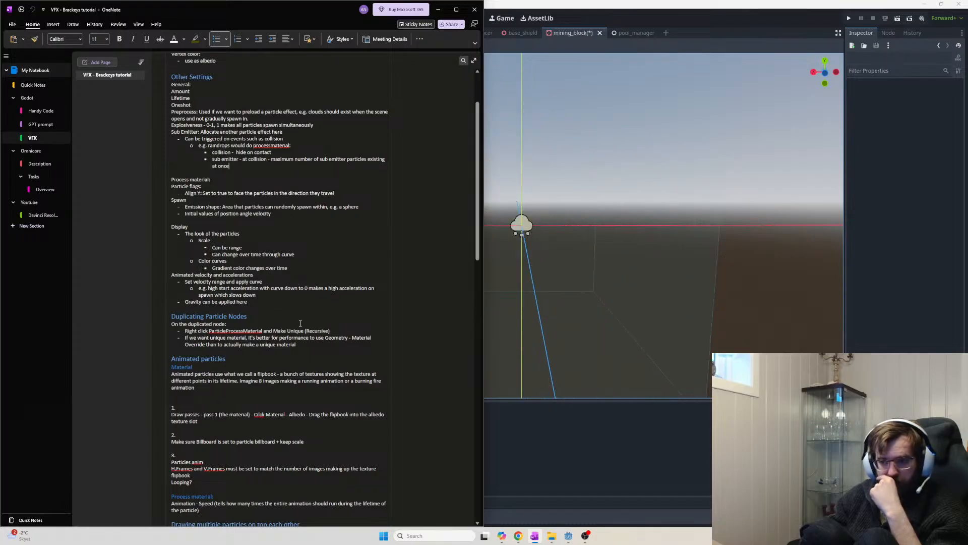
pyautogui.scroll(-3, 300, 323)
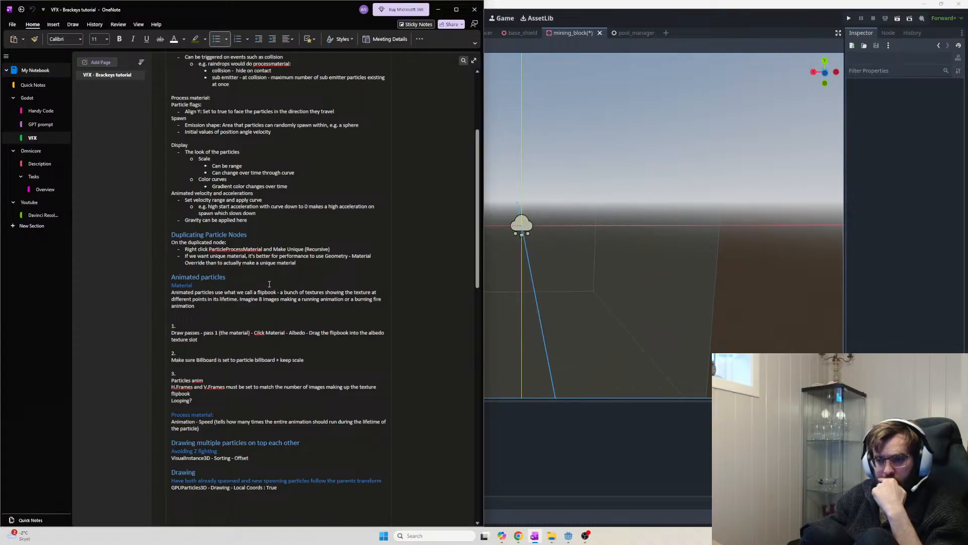
pyautogui.scroll(-3, 248, 299)
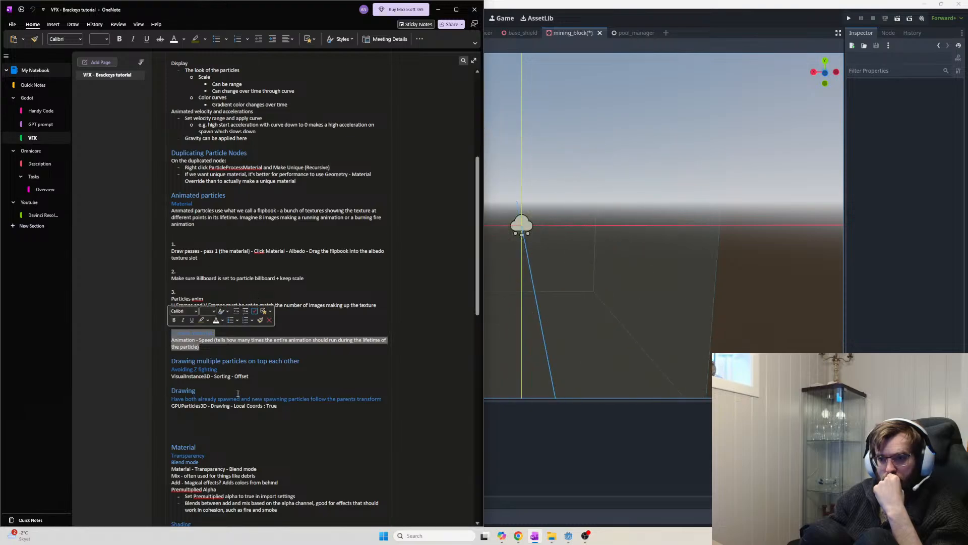
# Read down to the particle collision notes, then show GPUParticles3D's properties in Godot
pyautogui.moveTo(298, 360); pyautogui.dragTo(192, 361)
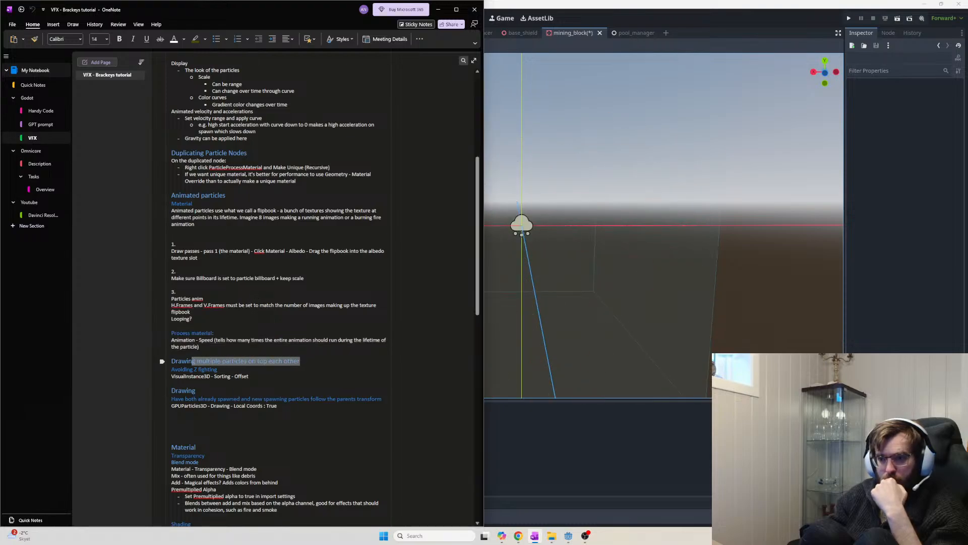
pyautogui.click(290, 376)
pyautogui.scroll(-3, 291, 376)
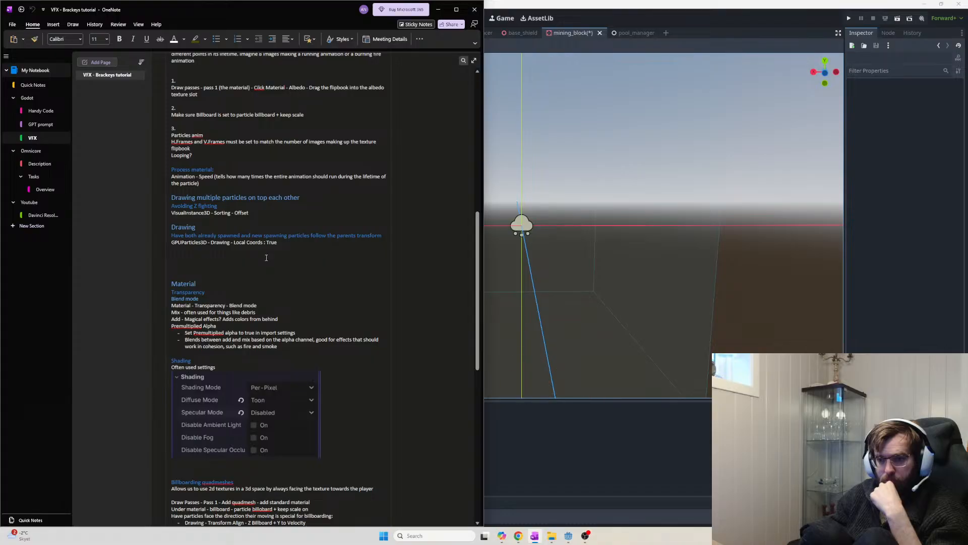
pyautogui.scroll(-2, 240, 305)
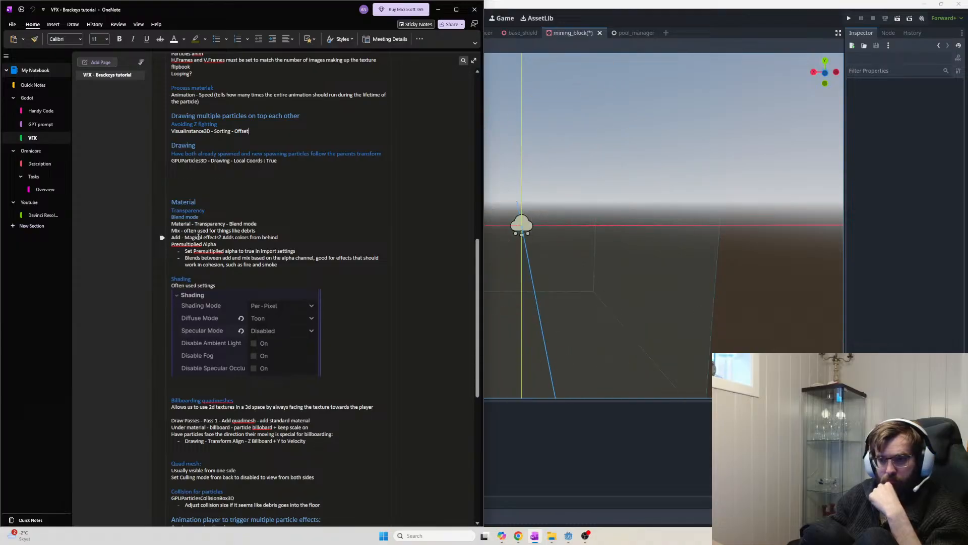
pyautogui.click(669, 238)
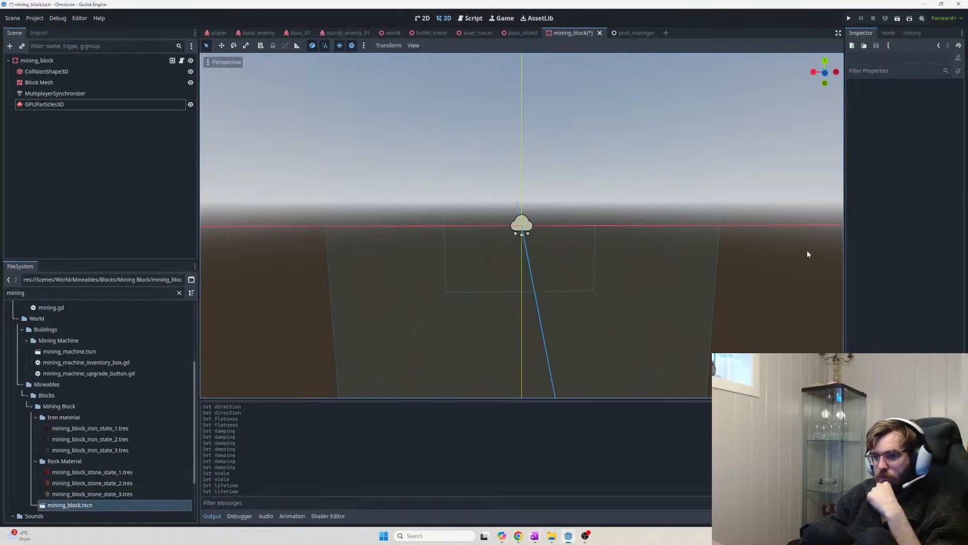
pyautogui.click(38, 105)
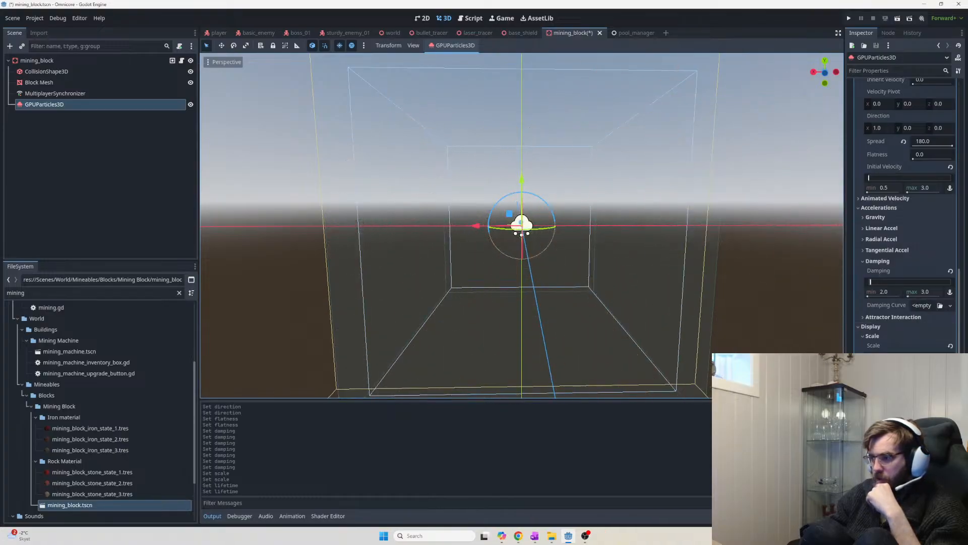
# Glance at the VFX notes, then return to the full Godot Inspector
pyautogui.scroll(-5, 908, 211)
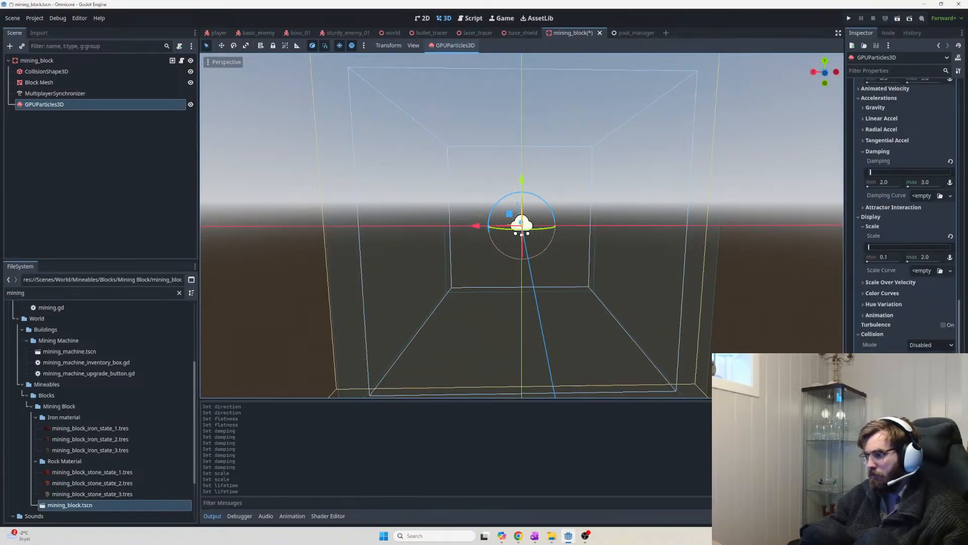
pyautogui.hotkey('alt', 'Tab')
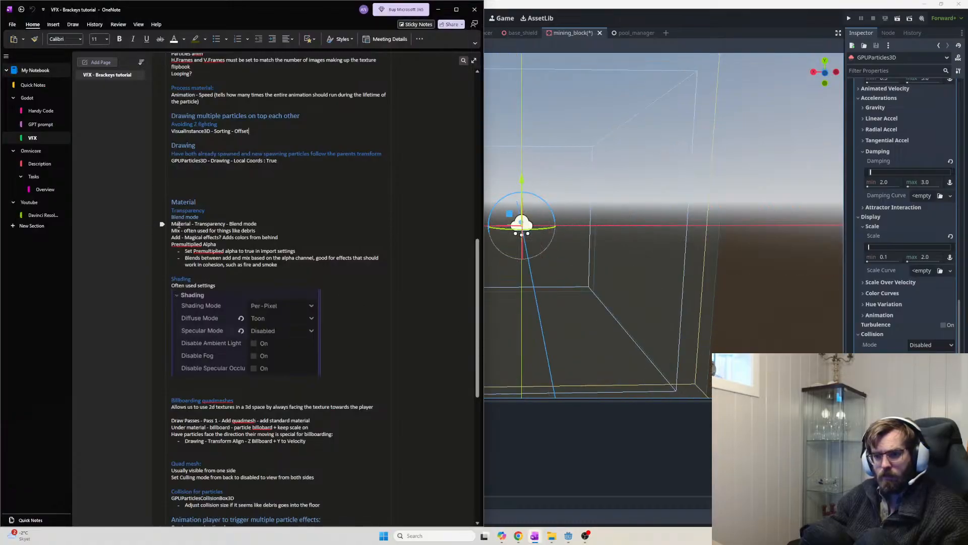
pyautogui.hotkey('alt', 'Tab')
pyautogui.scroll(4, 919, 198)
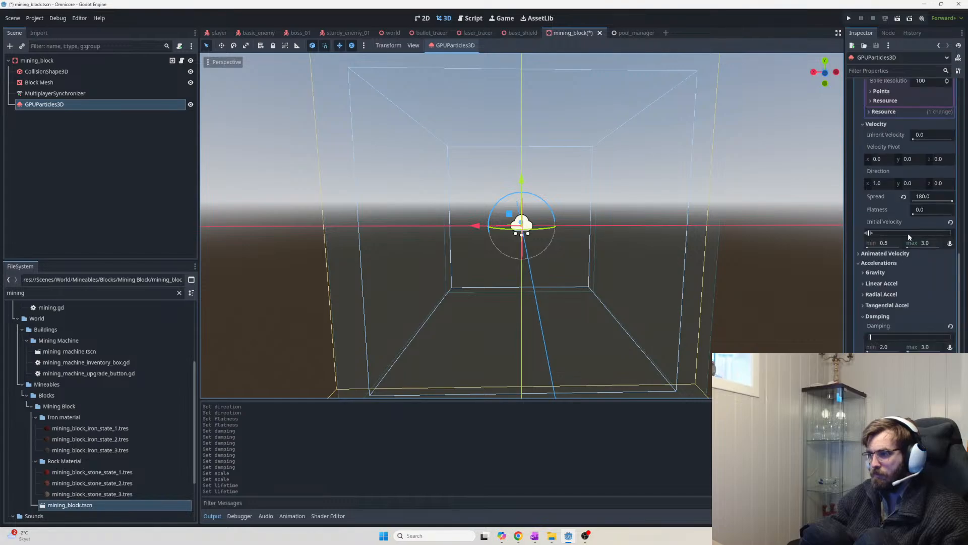
pyautogui.scroll(6, 909, 237)
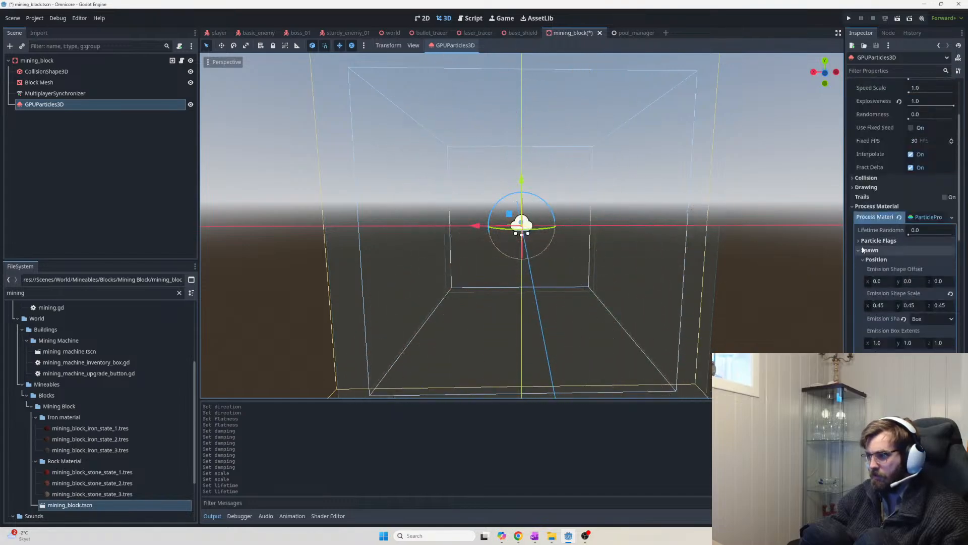
# Collapse the Spawn, Accelerations and Collision groups, then bring the VFX notes back in front
pyautogui.click(860, 251)
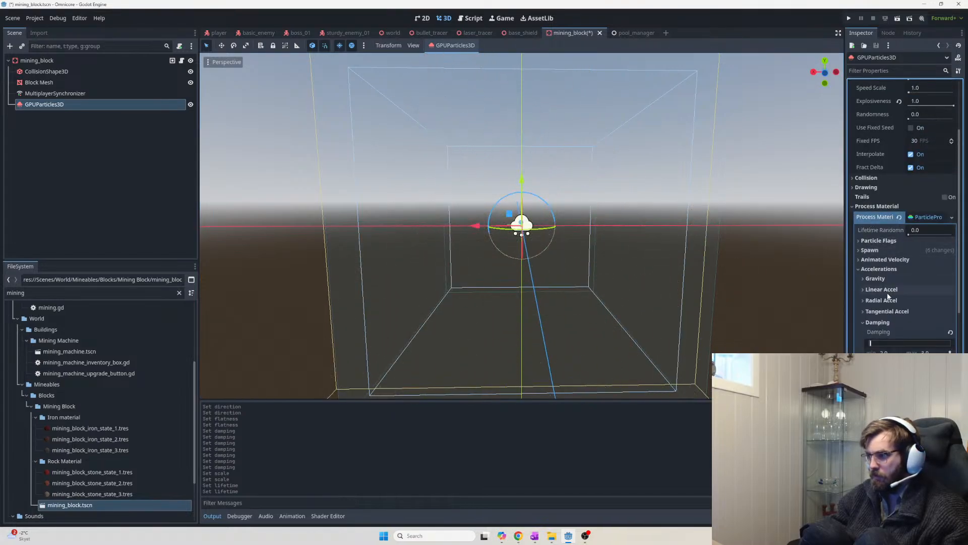
pyautogui.click(861, 269)
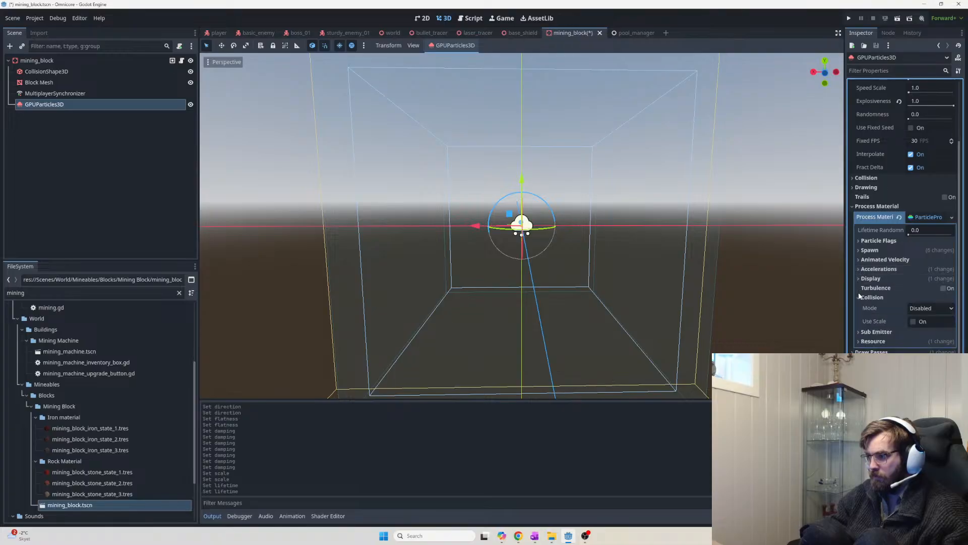
pyautogui.click(860, 297)
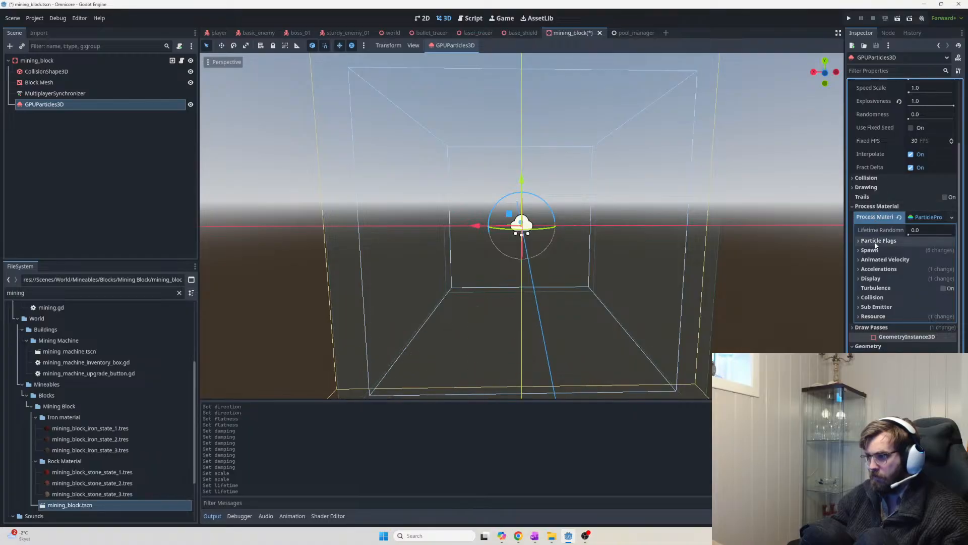
pyautogui.click(853, 187)
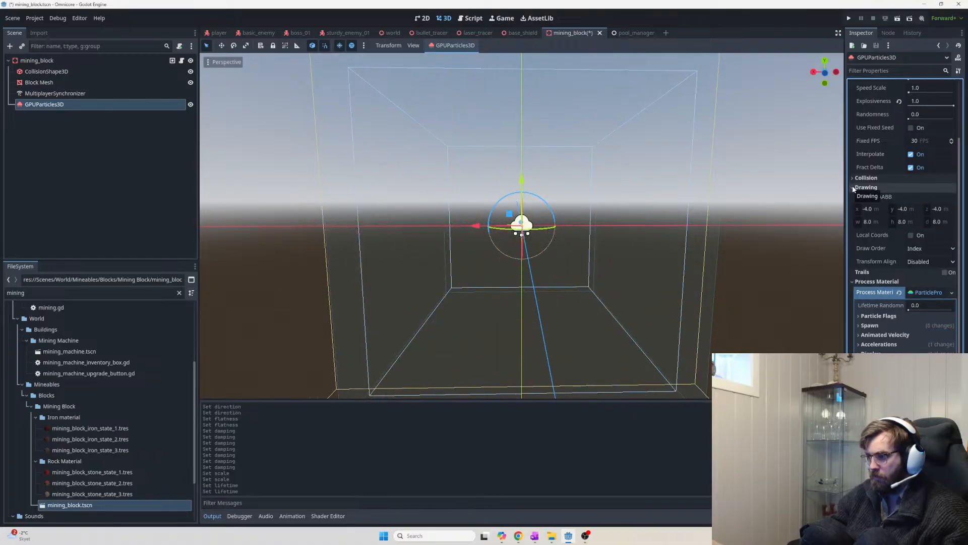
pyautogui.click(853, 187)
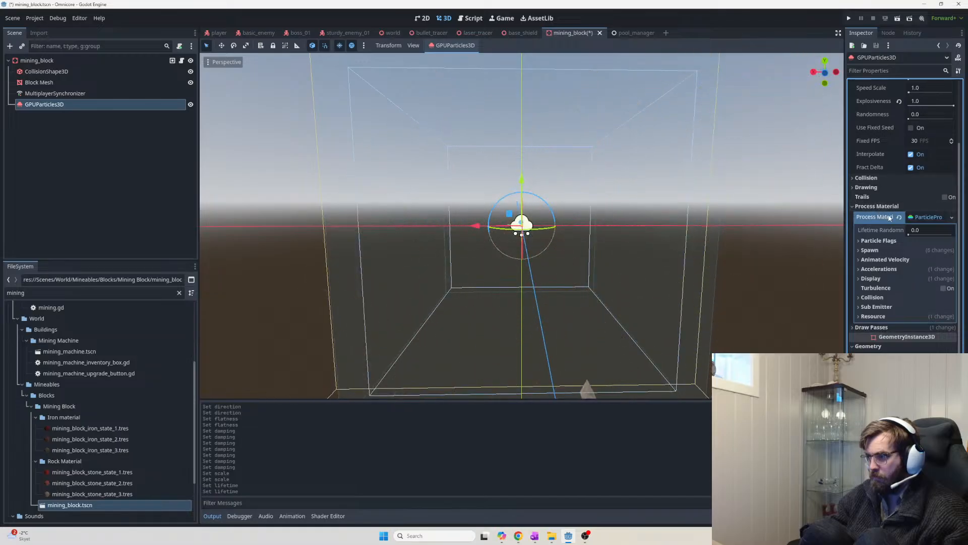
pyautogui.click(930, 217)
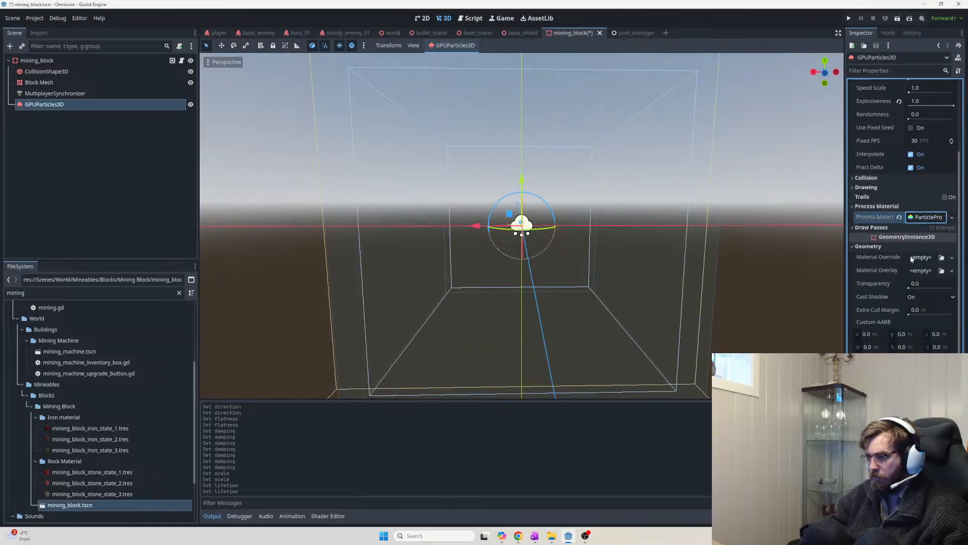
pyautogui.click(926, 218)
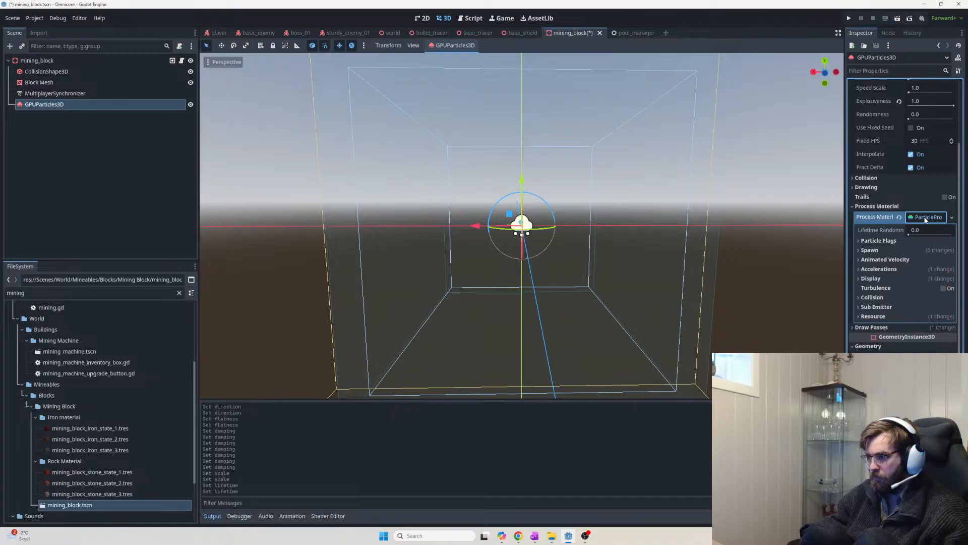
pyautogui.hotkey('alt', 'Tab')
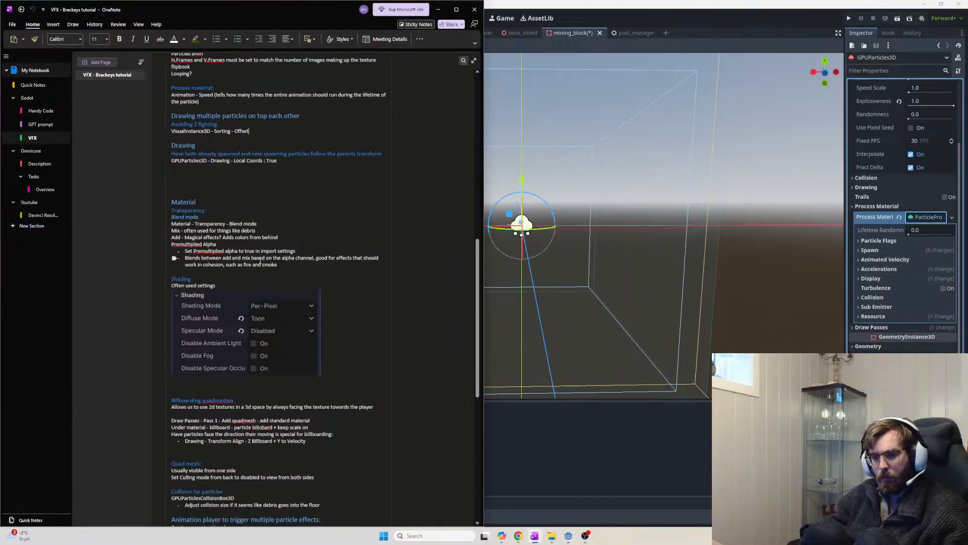
pyautogui.click(261, 133)
pyautogui.scroll(3, 217, 115)
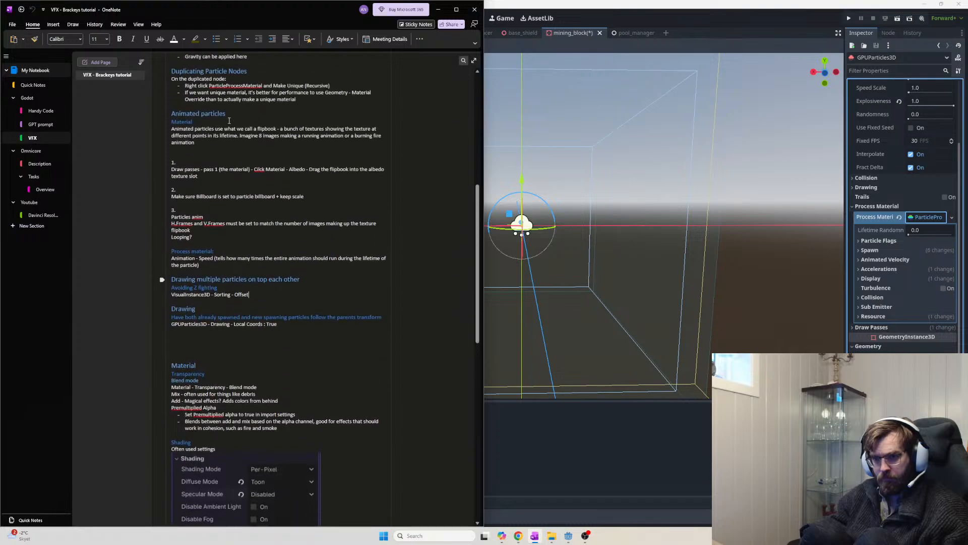
pyautogui.scroll(-3, 229, 122)
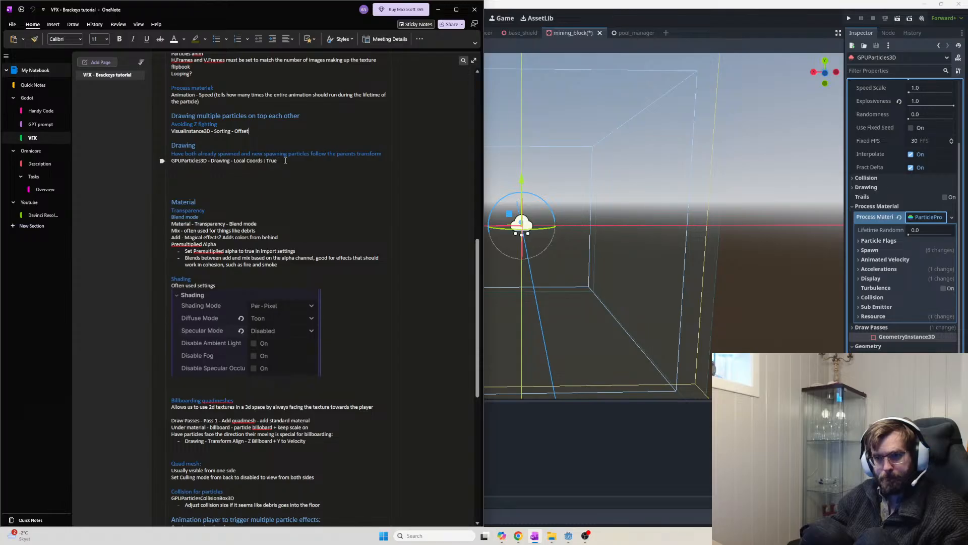
pyautogui.moveTo(285, 160); pyautogui.dragTo(185, 150)
pyautogui.click(284, 172)
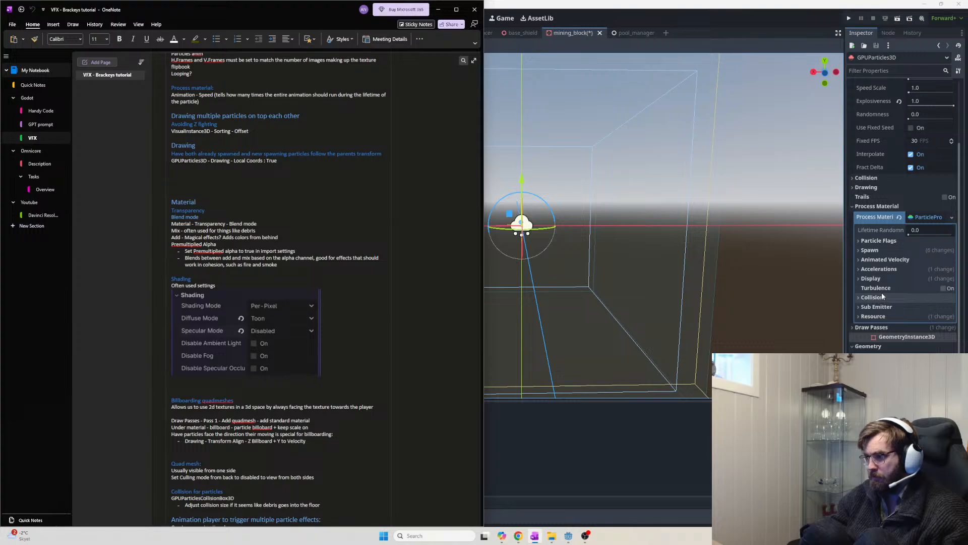
pyautogui.scroll(3, 881, 292)
# Expand Collision and Drawing, then briefly open and close the Spawn settings
pyautogui.click(853, 294)
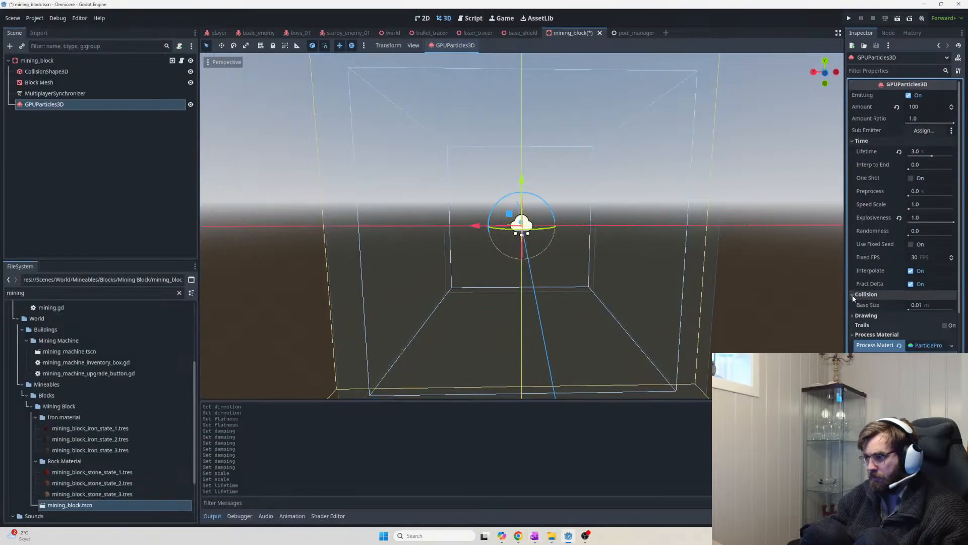
pyautogui.click(856, 316)
pyautogui.scroll(-3, 870, 322)
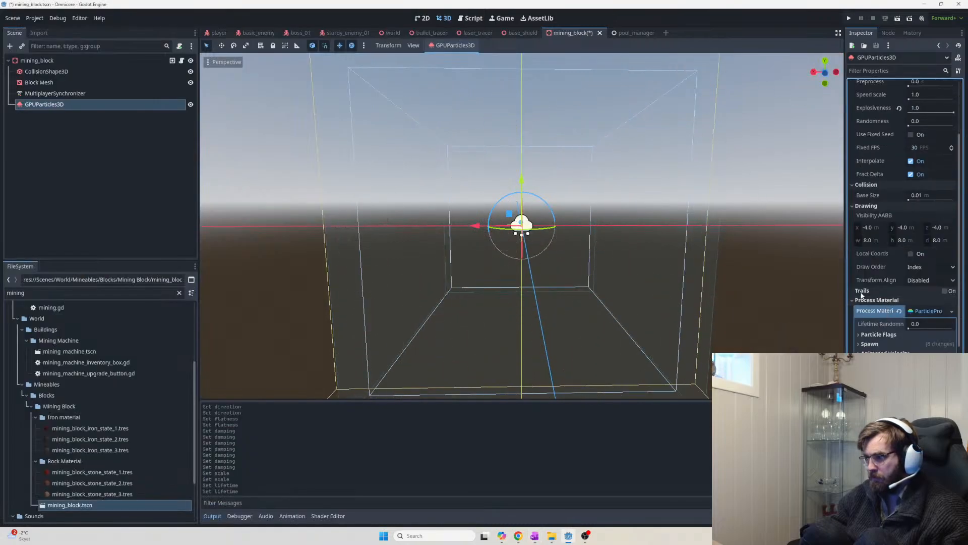
pyautogui.scroll(-5, 900, 331)
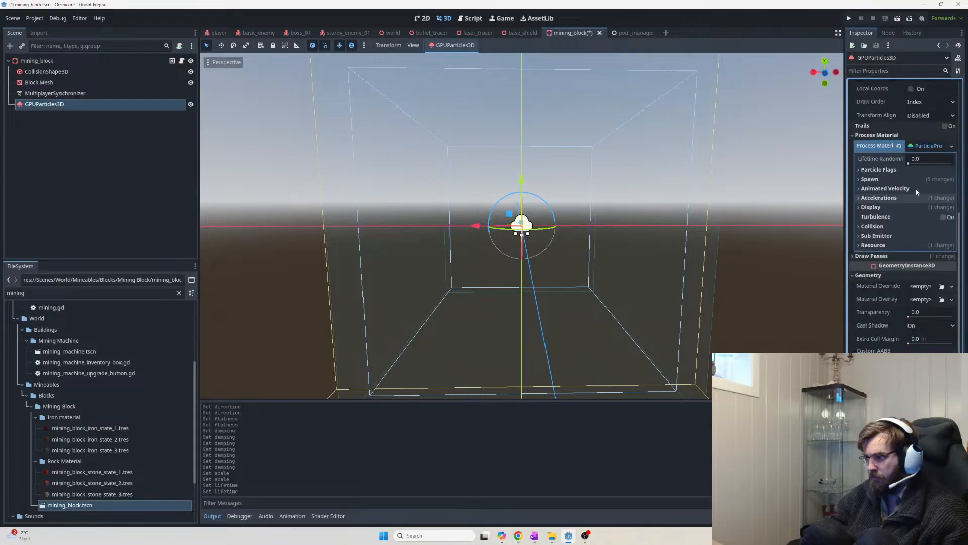
pyautogui.click(867, 180)
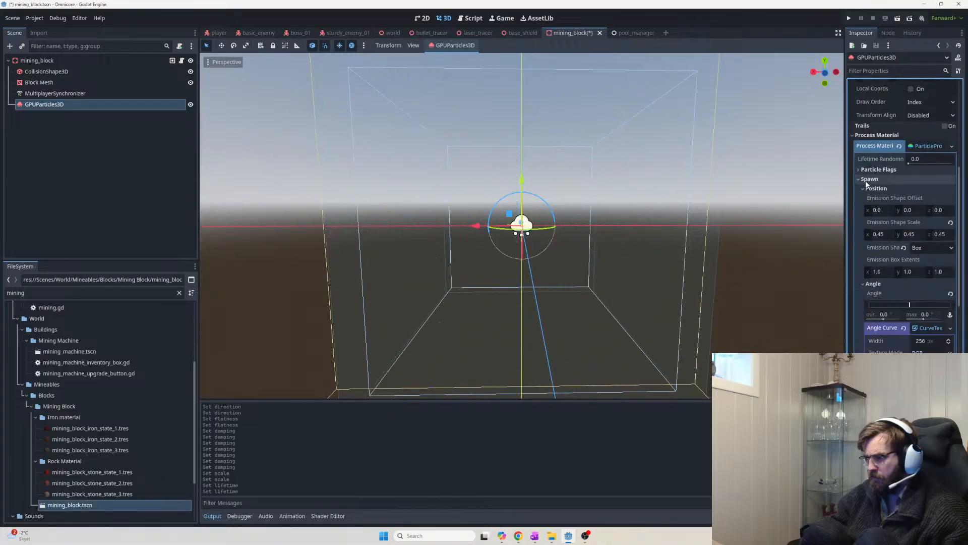
pyautogui.click(868, 179)
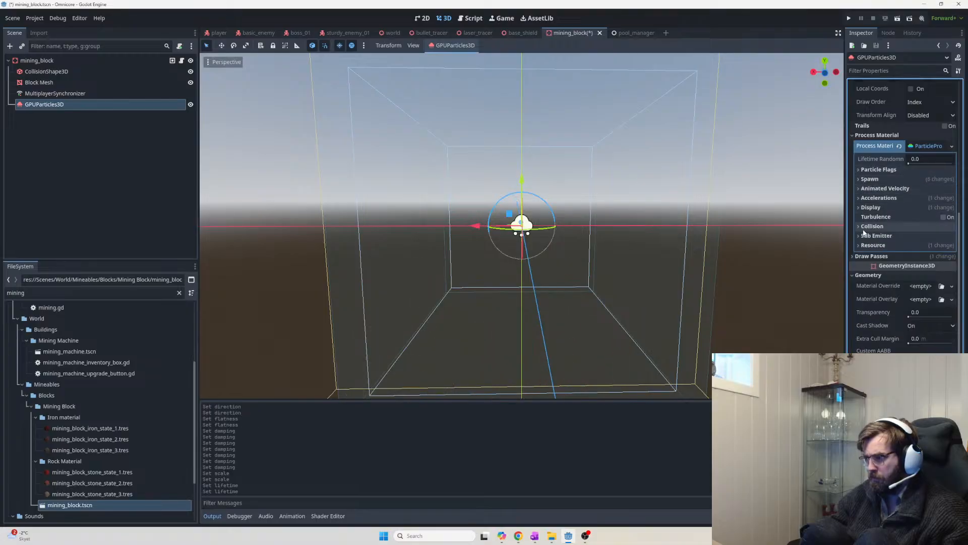
# Collapse Time and the ParticleProcessMaterial so Draw Passes comes into view
pyautogui.scroll(-2, 886, 318)
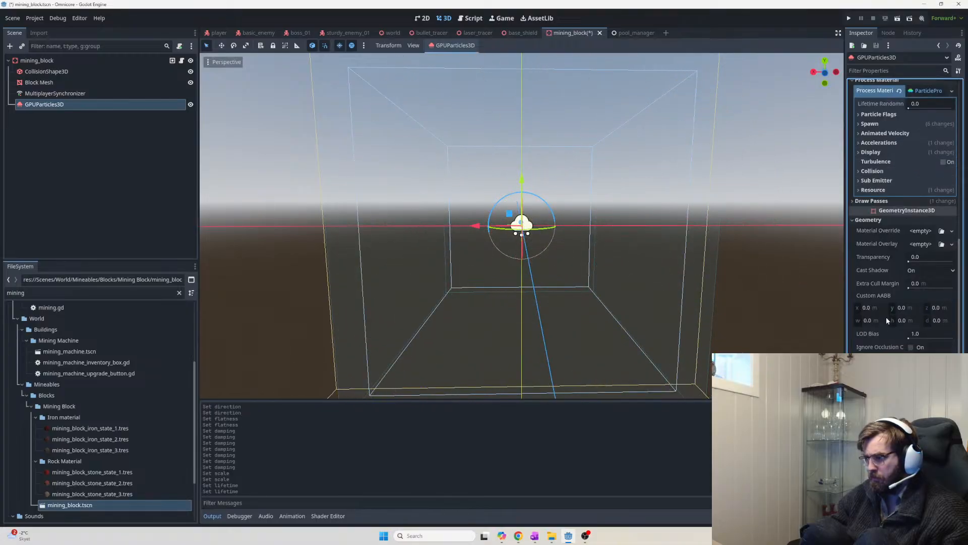
pyautogui.scroll(-5, 888, 265)
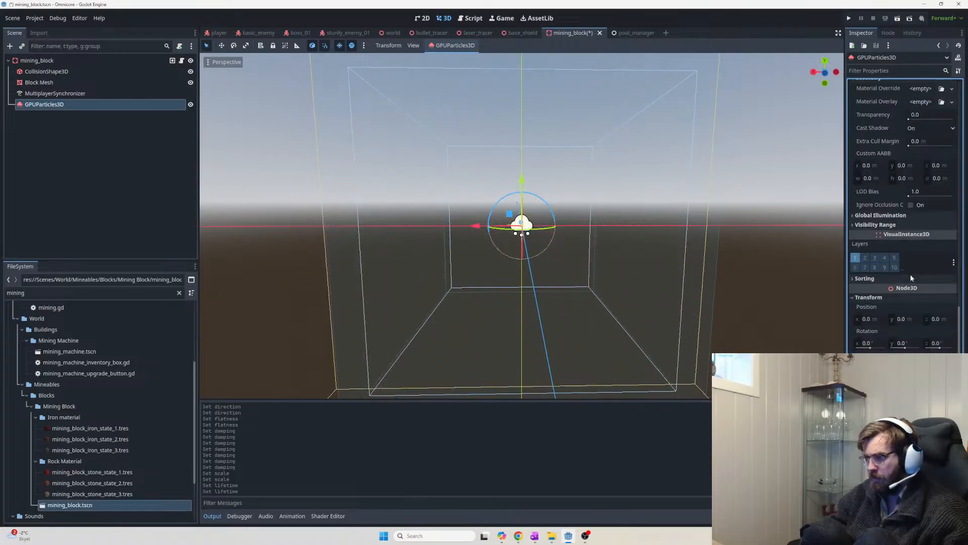
pyautogui.scroll(10, 916, 288)
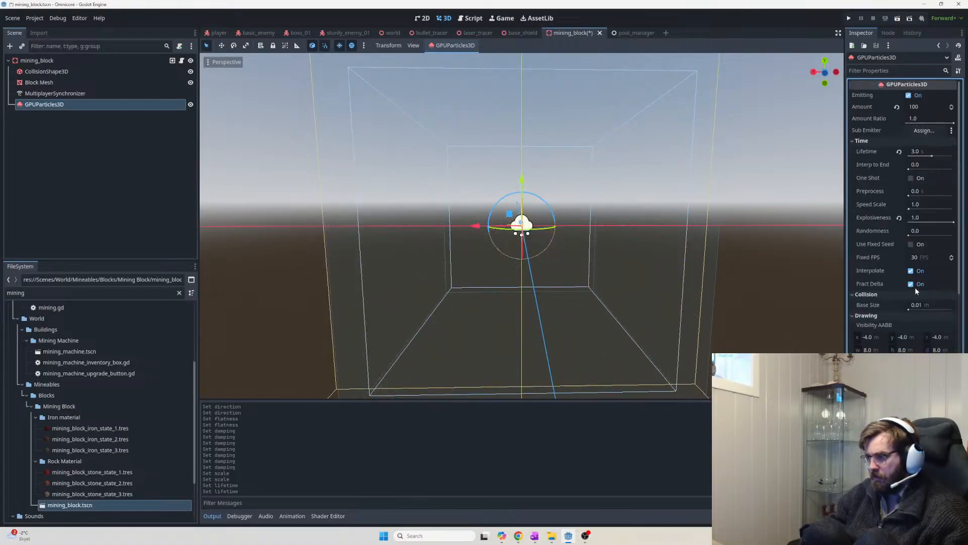
pyautogui.click(859, 143)
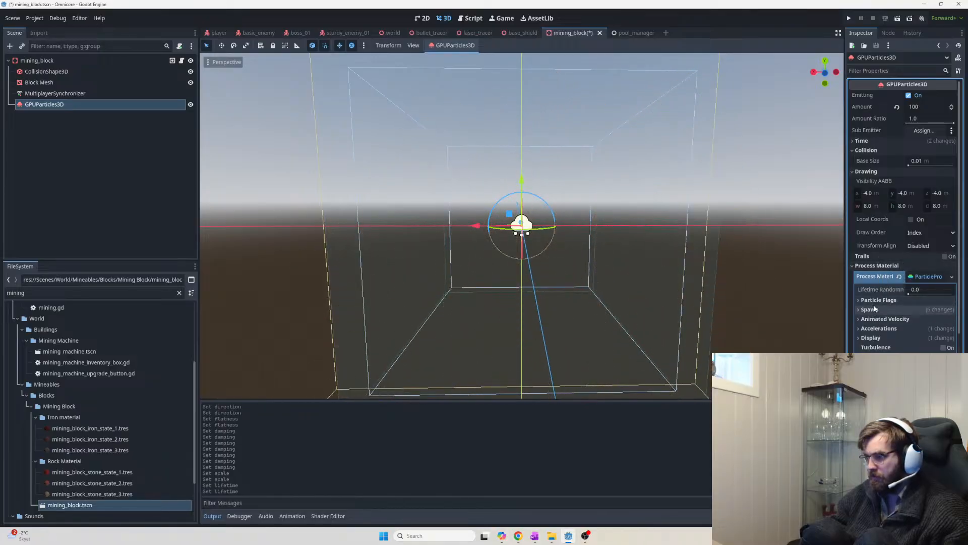
pyautogui.click(922, 277)
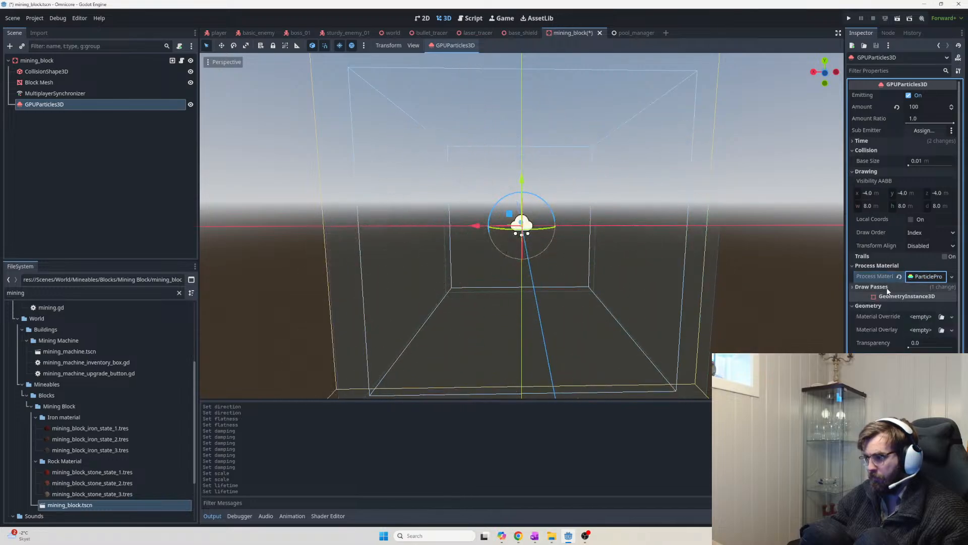
# Collapse the material's Albedo section and filter the Inspector by 'transparency'
pyautogui.scroll(-6, 918, 336)
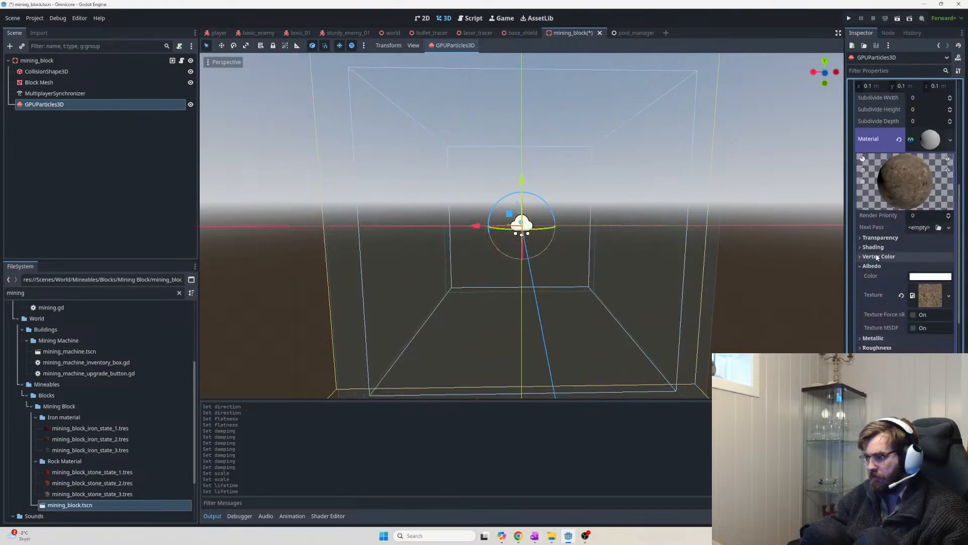
pyautogui.click(882, 266)
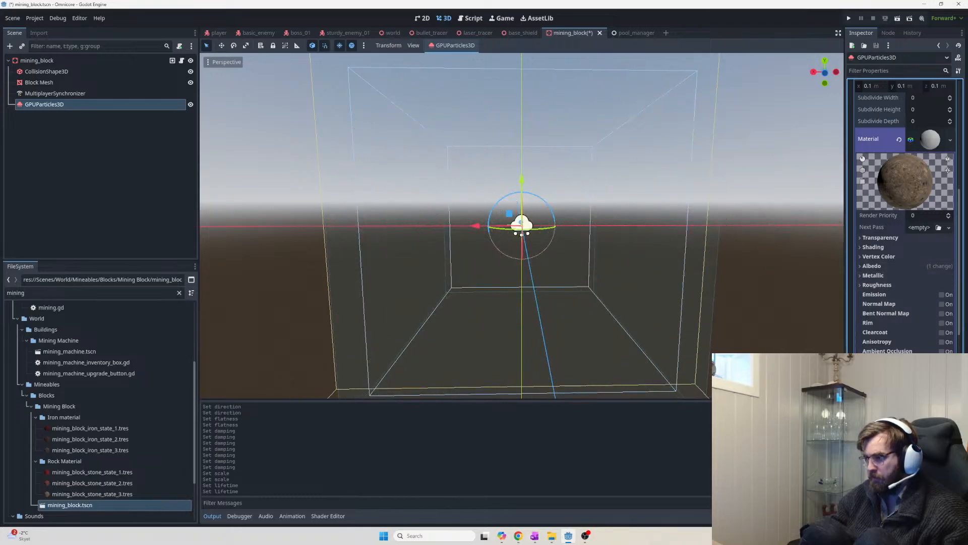
pyautogui.hotkey('alt', 'Tab')
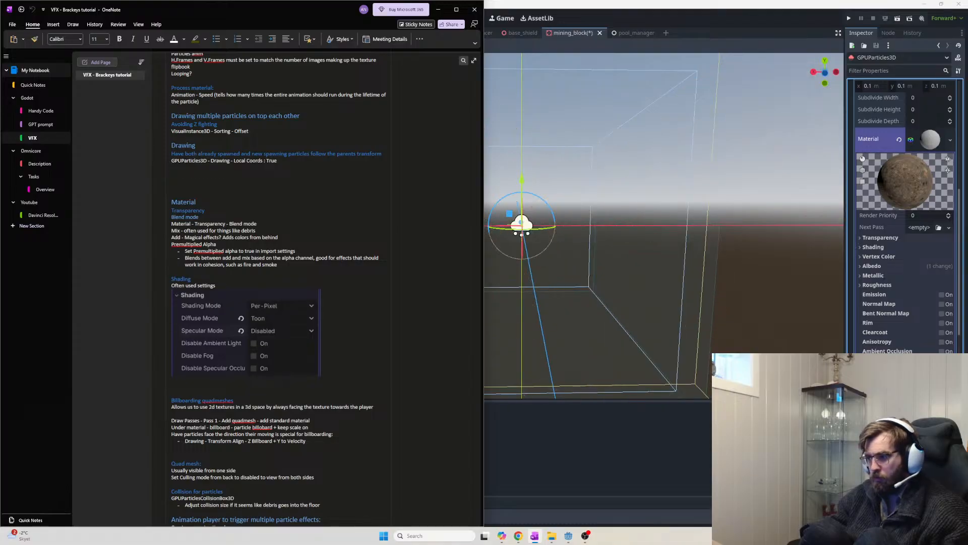
pyautogui.click(887, 71)
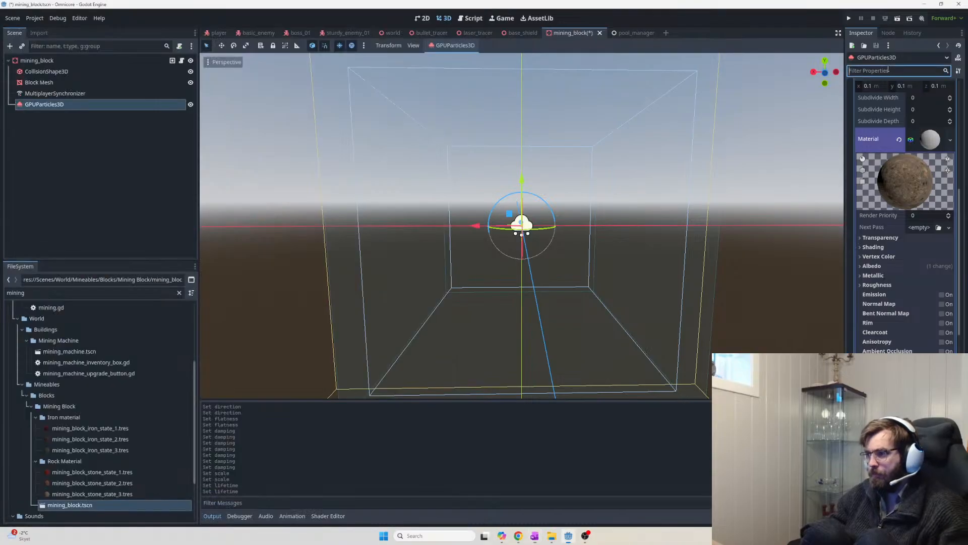
pyautogui.write('tra')
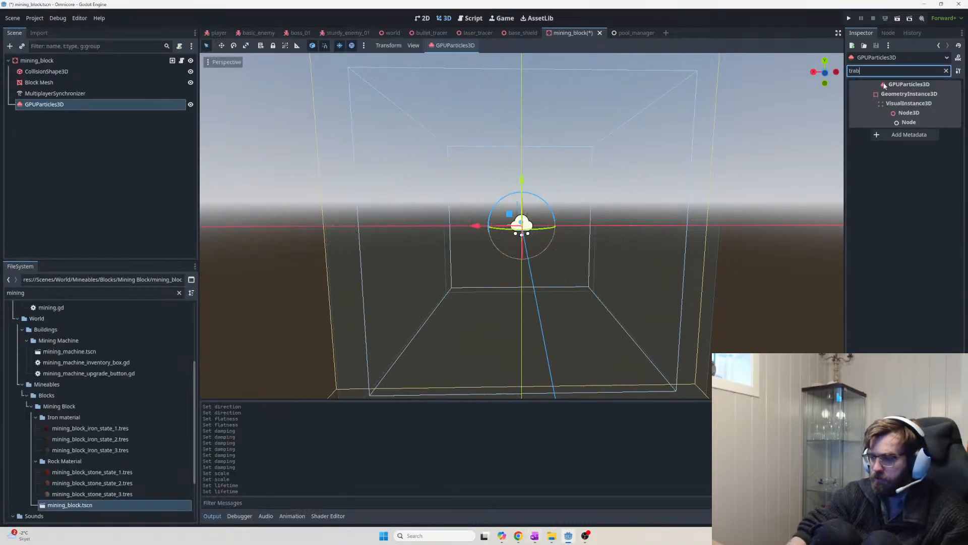
pyautogui.write('nspar')
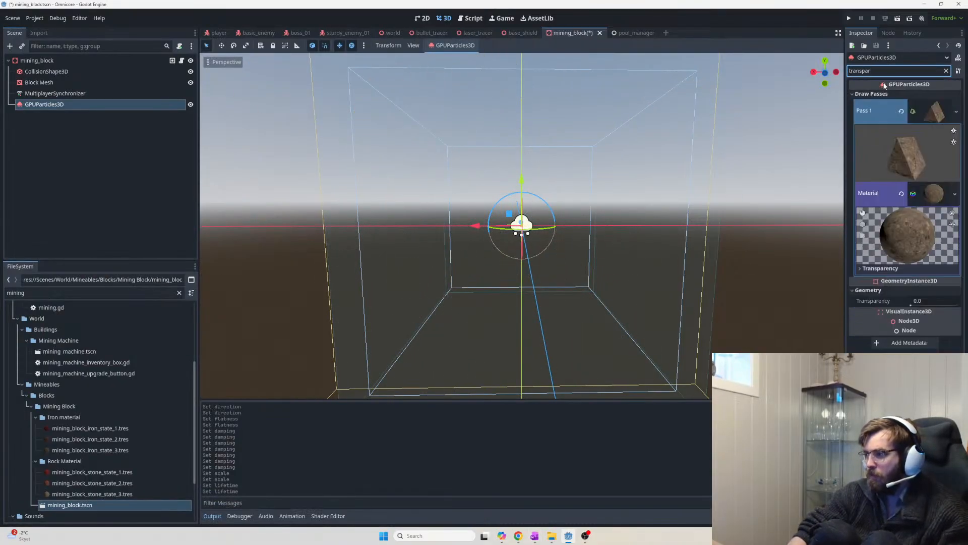
pyautogui.write('ency')
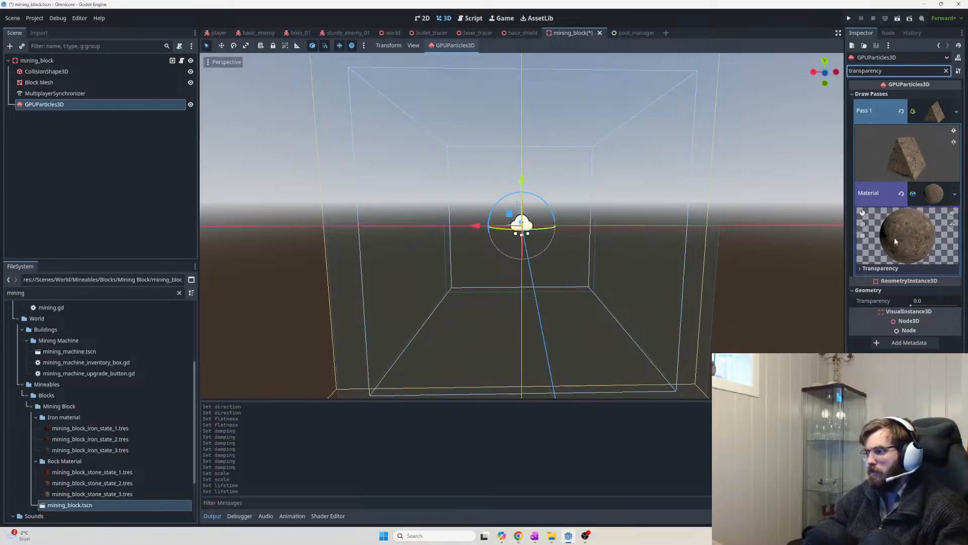
# Expand the Transparency section, review its modes and keep transparency Disabled
pyautogui.hotkey('alt', 'Tab')
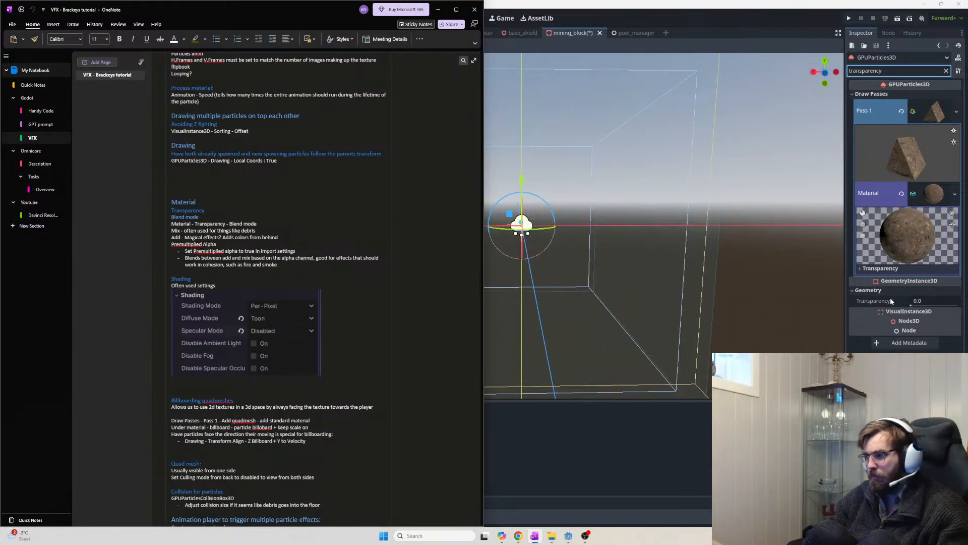
pyautogui.click(881, 269)
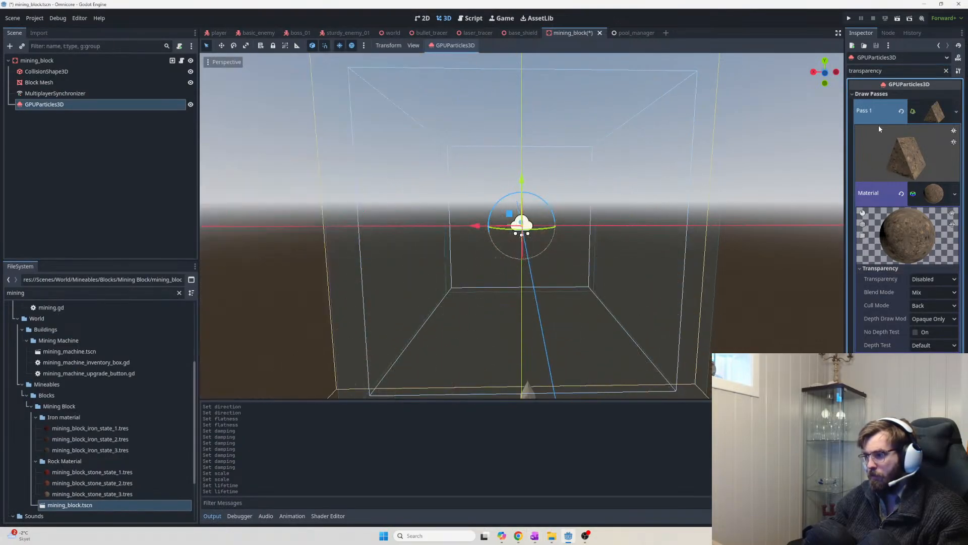
pyautogui.click(942, 278)
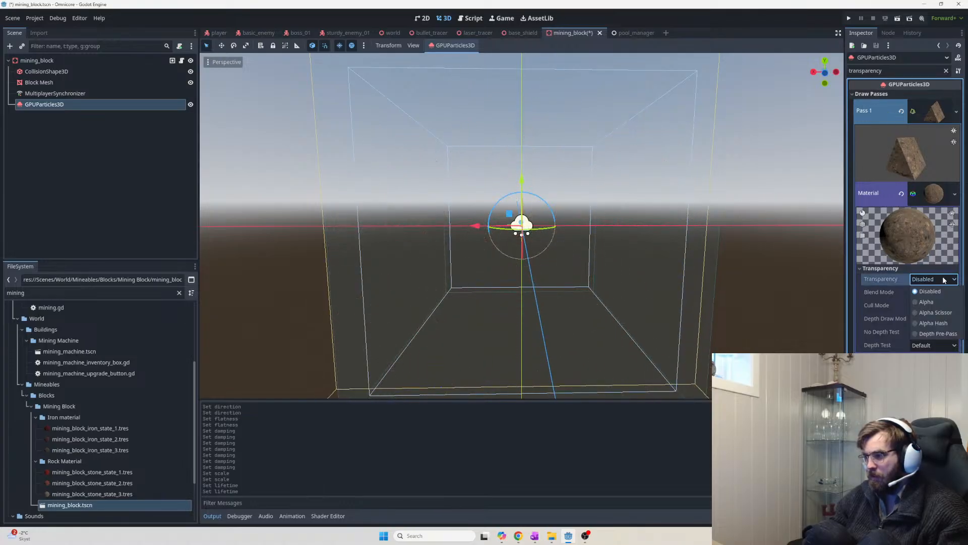
pyautogui.click(943, 279)
pyautogui.hotkey('alt', 'Tab')
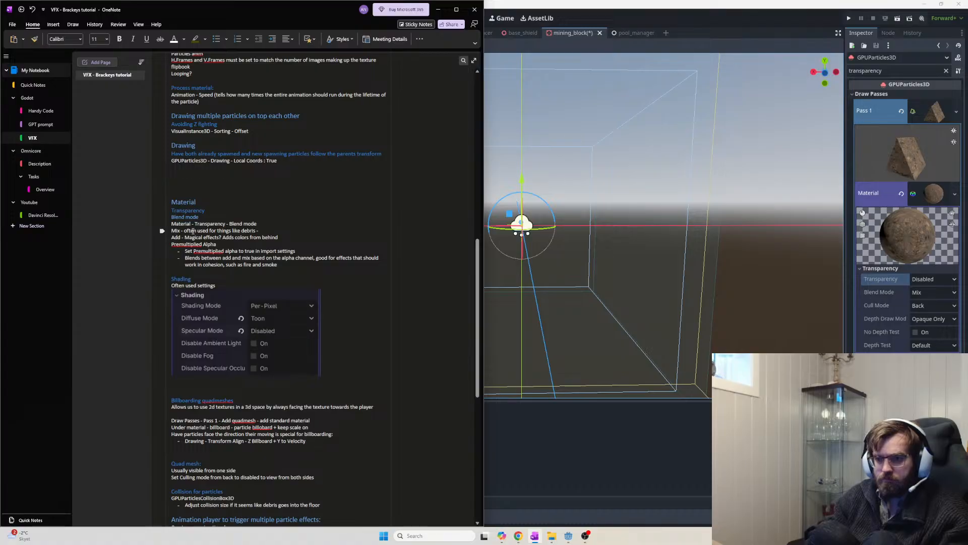
# Note Mix as the 'default' blend mode, drop the stray dash, and review the collision notes
pyautogui.write('default -')
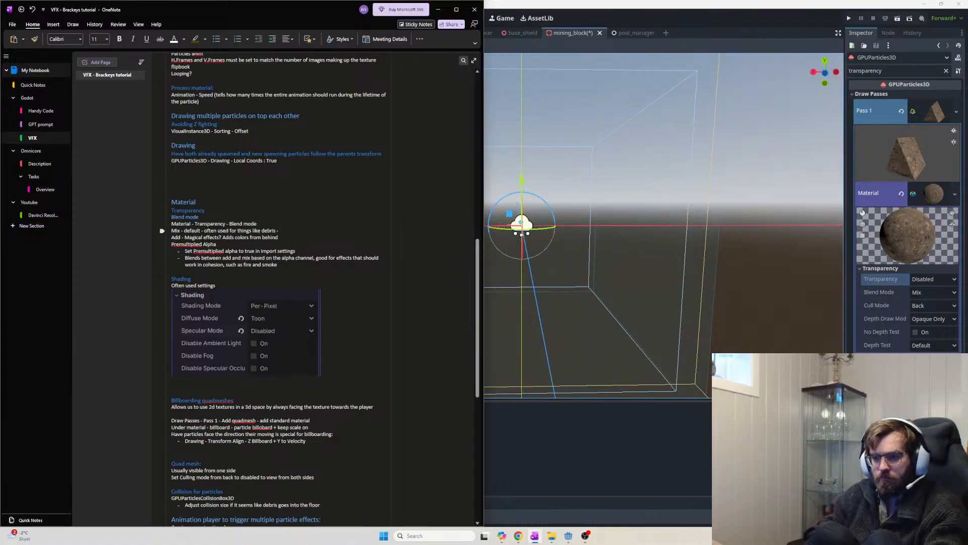
pyautogui.press('BackSpace')
pyautogui.press('BackSpace')
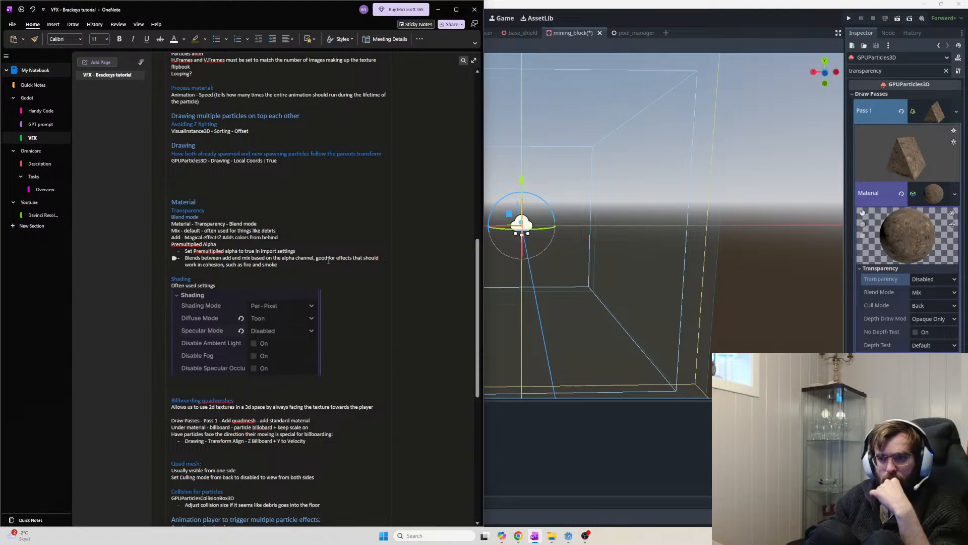
pyautogui.moveTo(298, 265); pyautogui.dragTo(167, 202)
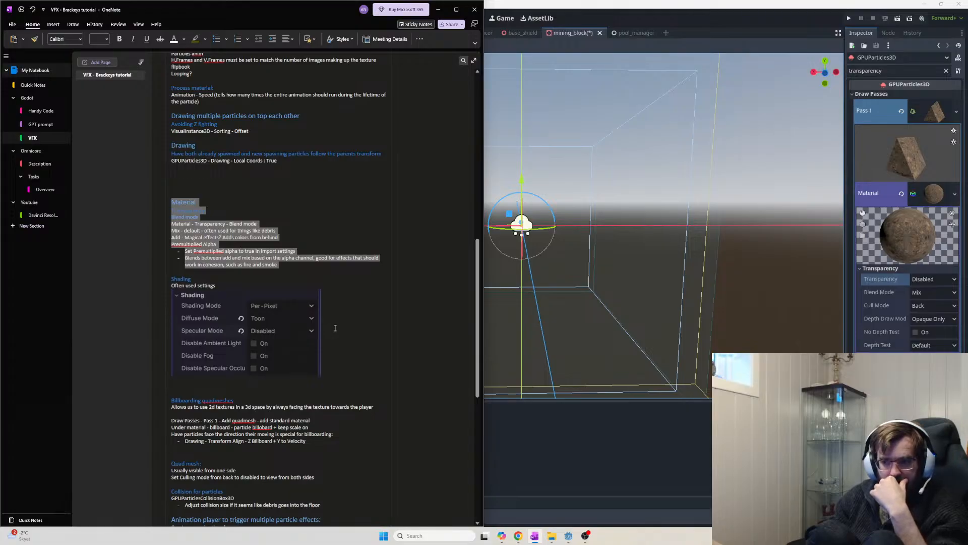
pyautogui.scroll(-5, 333, 331)
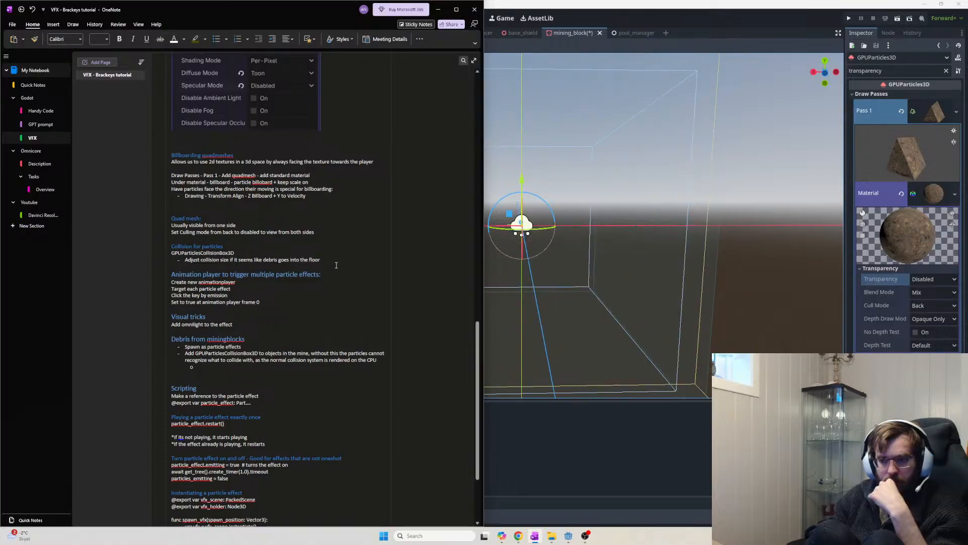
pyautogui.moveTo(337, 265); pyautogui.dragTo(187, 251)
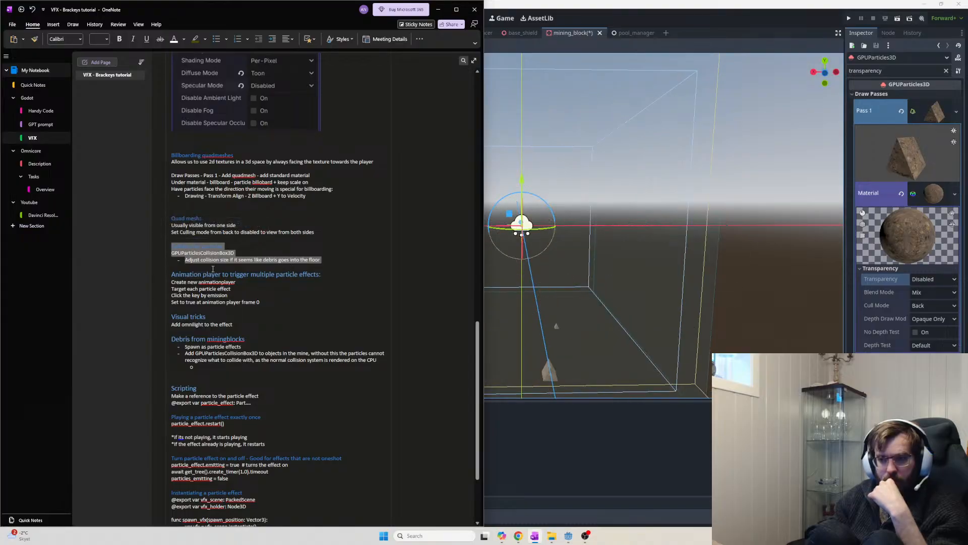
pyautogui.click(182, 248)
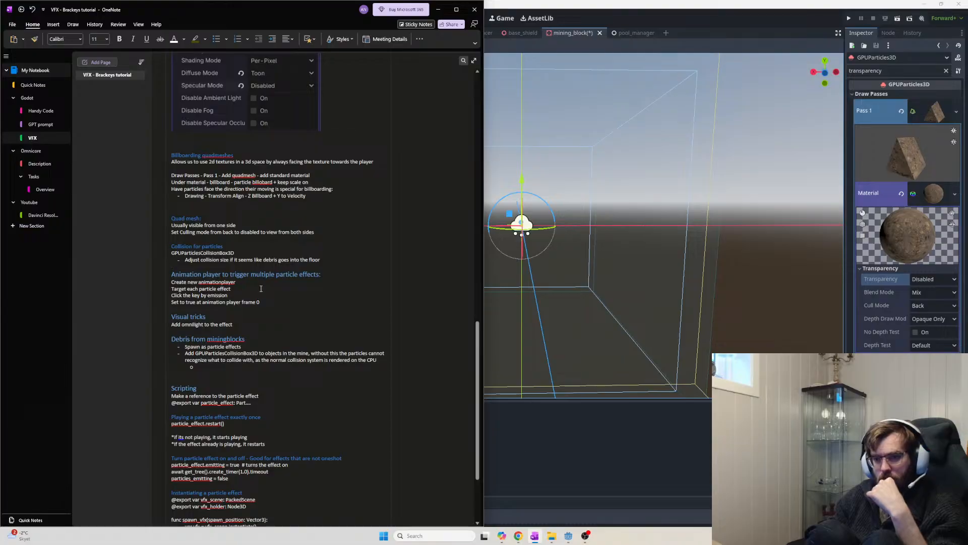
pyautogui.click(562, 456)
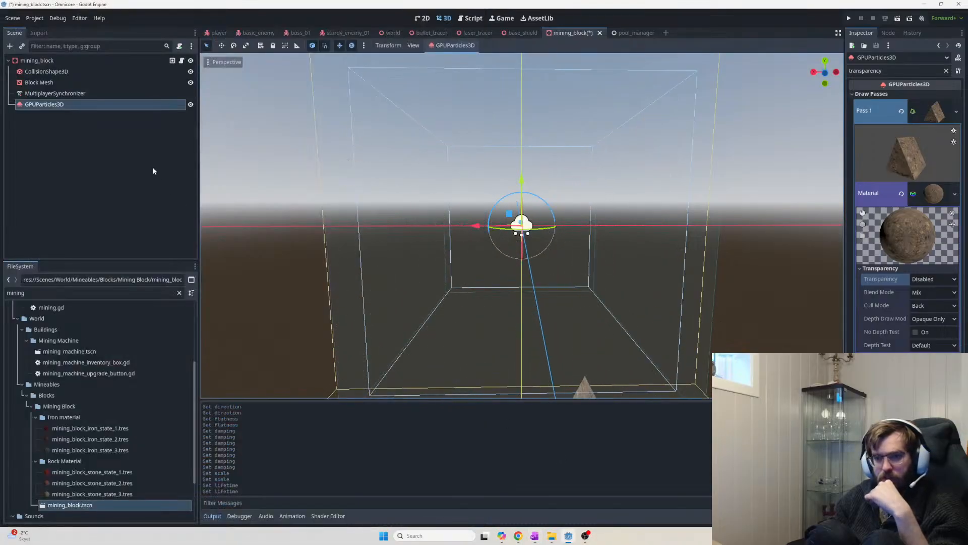
# Add a GPUParticlesCollisionBox3D as a child of mining_block
pyautogui.click(111, 144)
pyautogui.click(70, 65)
pyautogui.hotkey('ctrl', 'a')
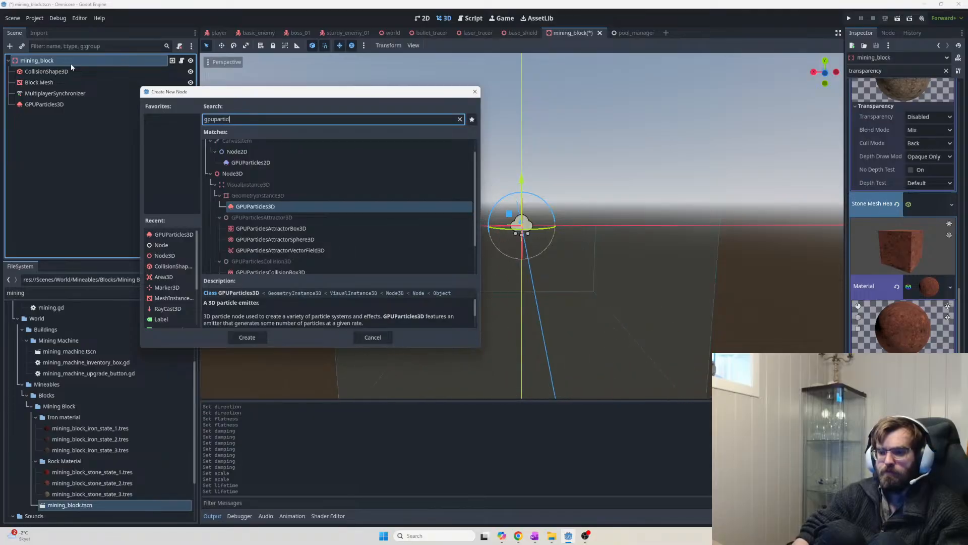
pyautogui.write('gpuparticls')
pyautogui.press('BackSpace')
pyautogui.write('es')
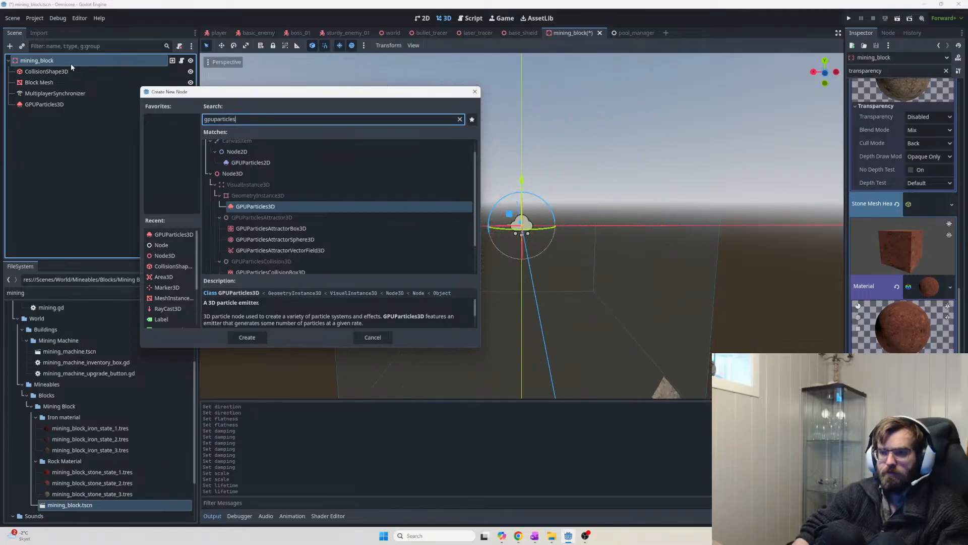
pyautogui.write('collision')
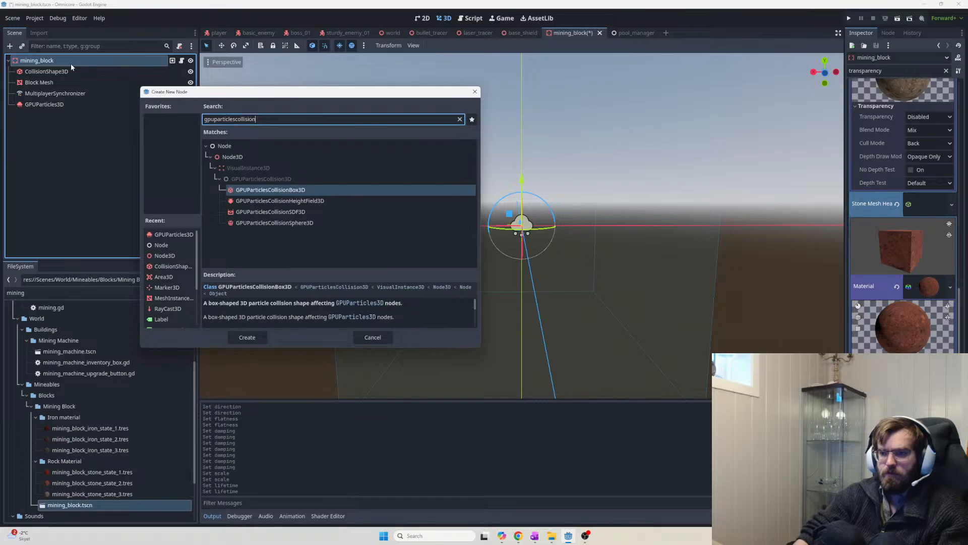
pyautogui.press('Return')
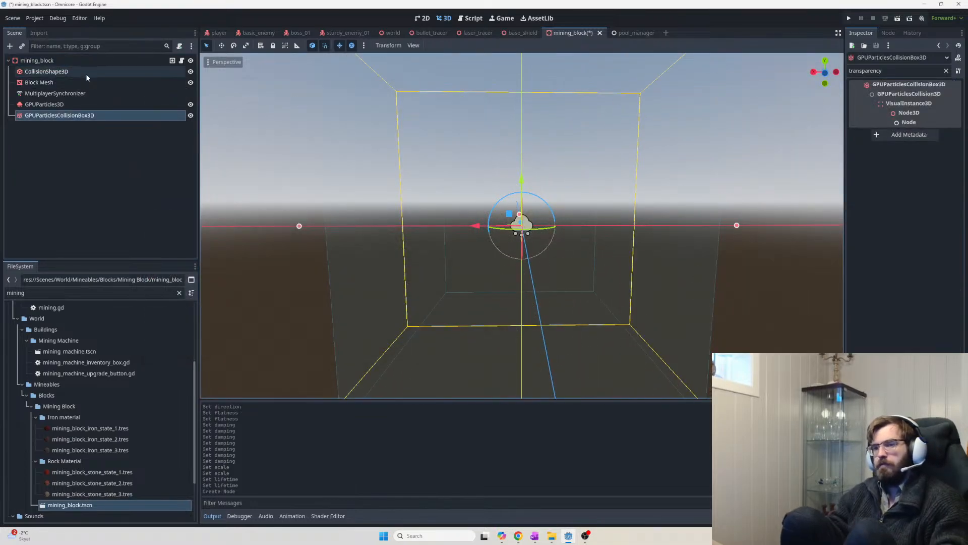
# Clear the Inspector filter and move the collision box down below the debris emitter
pyautogui.moveTo(890, 71); pyautogui.dragTo(763, 73)
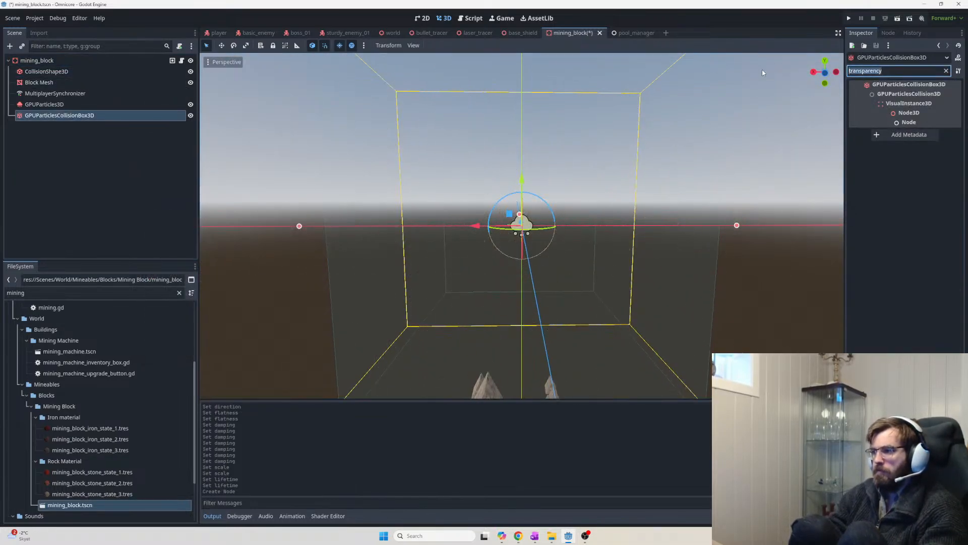
pyautogui.press('BackSpace')
pyautogui.scroll(-11, 525, 216)
pyautogui.moveTo(524, 208); pyautogui.dragTo(526, 169, button='middle')
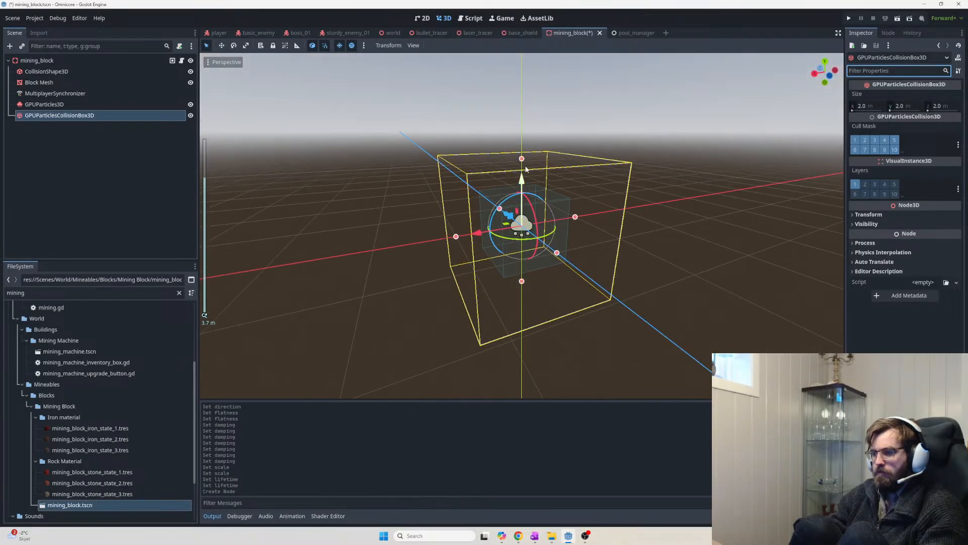
pyautogui.click(522, 158)
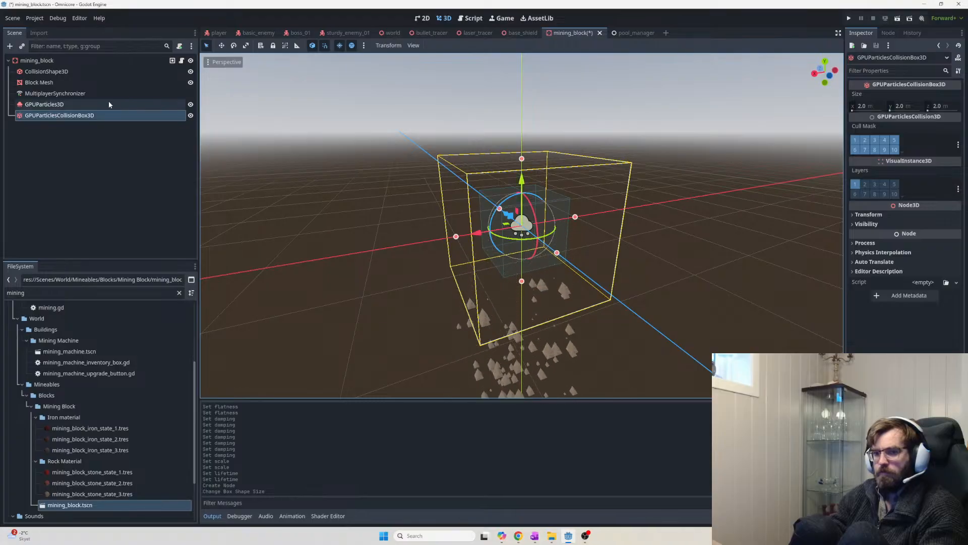
pyautogui.click(87, 116)
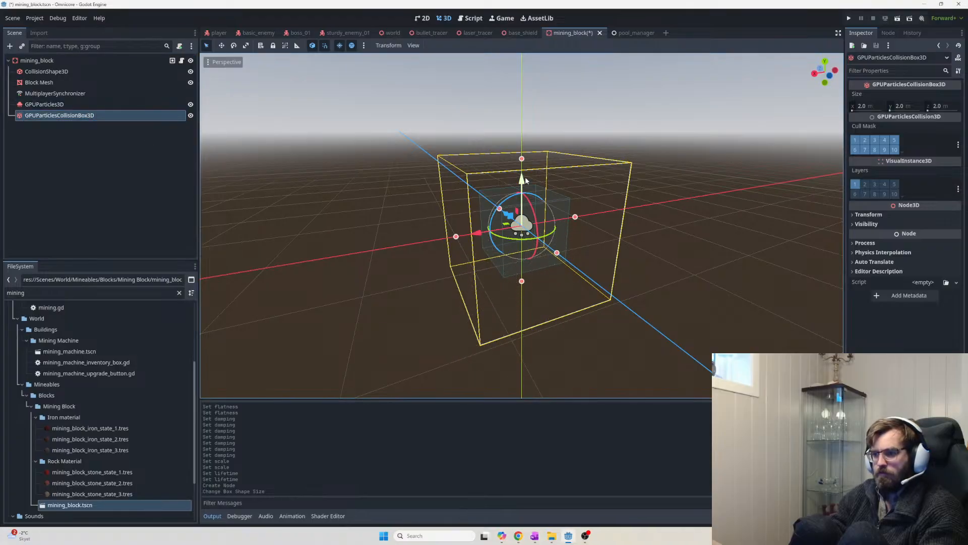
pyautogui.moveTo(524, 180); pyautogui.dragTo(527, 288)
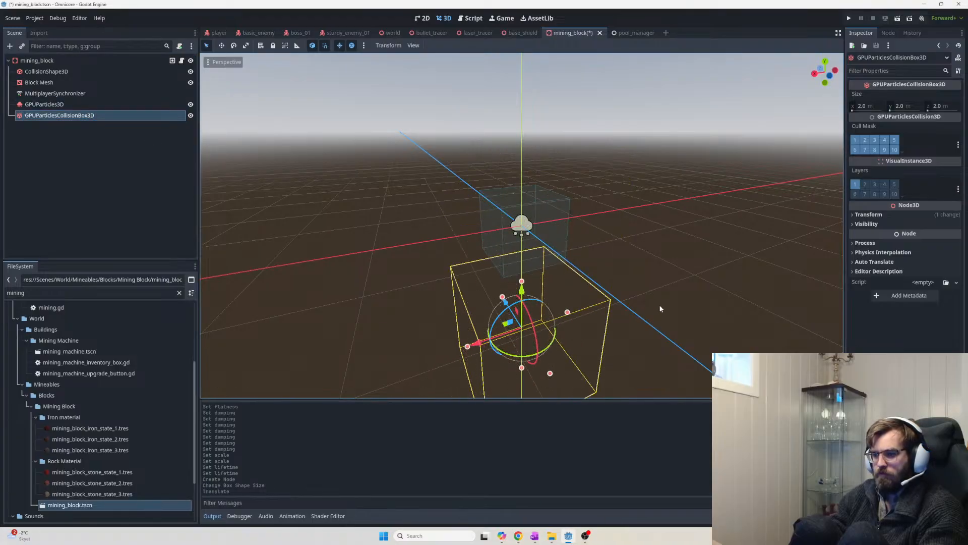
pyautogui.scroll(4, 661, 306)
pyautogui.moveTo(660, 305); pyautogui.dragTo(738, 338, button='middle')
pyautogui.scroll(-4, 616, 265)
pyautogui.scroll(-1, 699, 301)
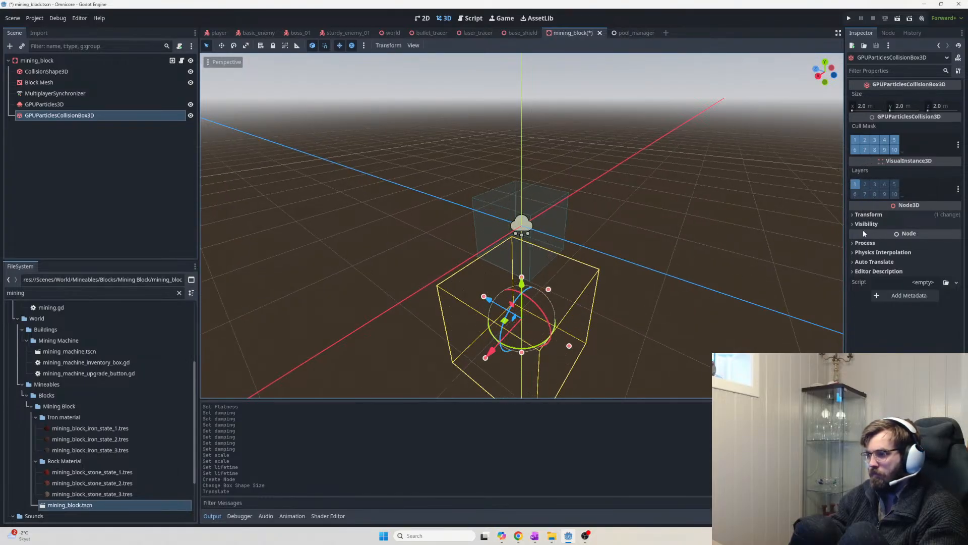
pyautogui.click(101, 103)
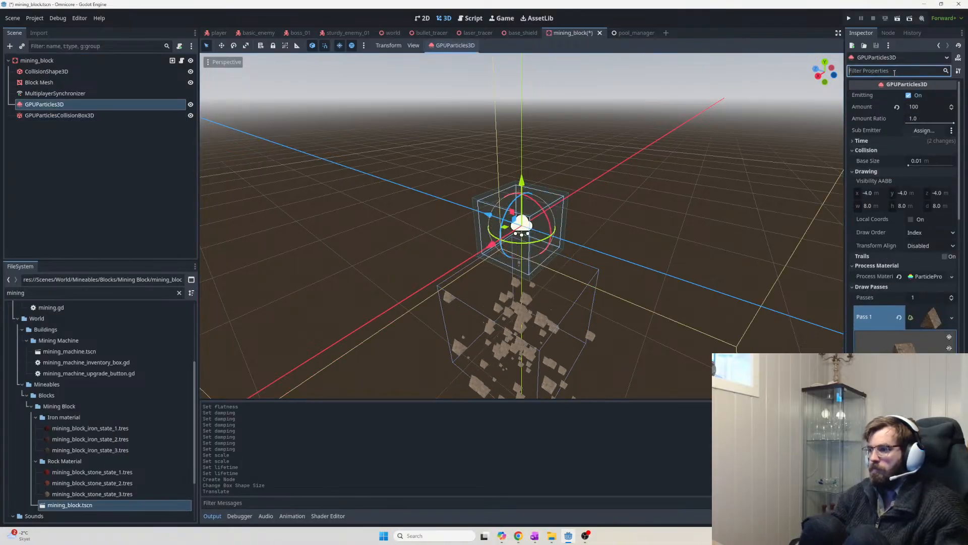
# Filter the GPUParticles3D Inspector properties for collision settings
pyautogui.click(894, 71)
pyautogui.write('collisi')
pyautogui.write('on')
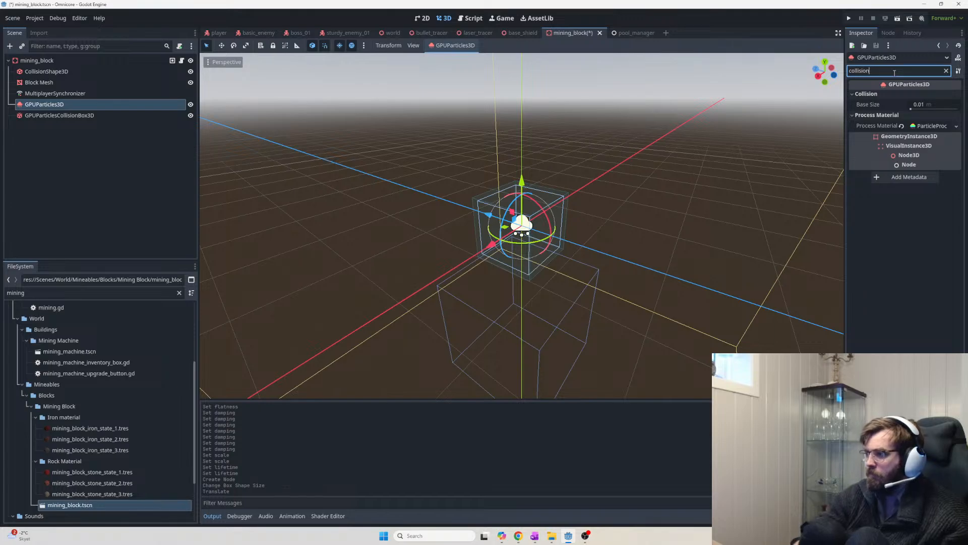
pyautogui.click(924, 106)
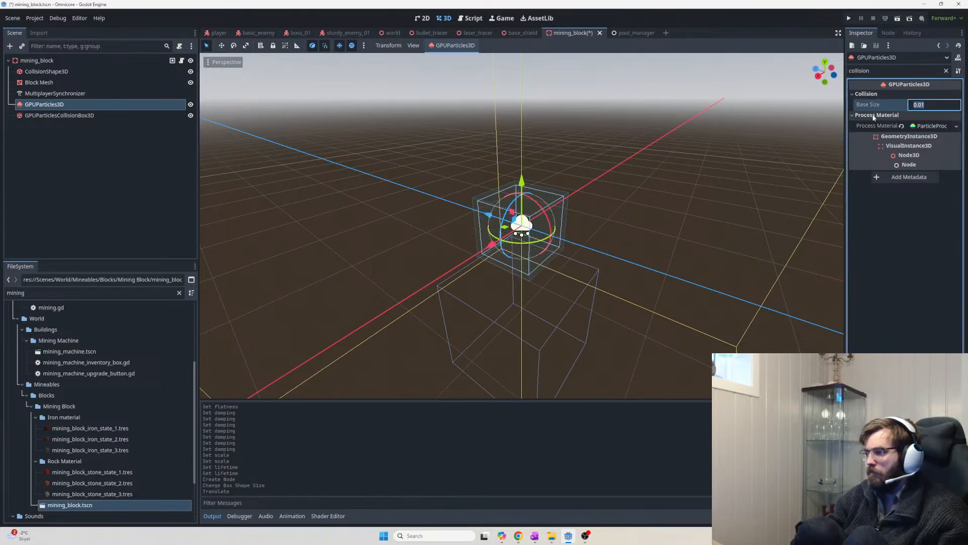
pyautogui.scroll(10, 620, 206)
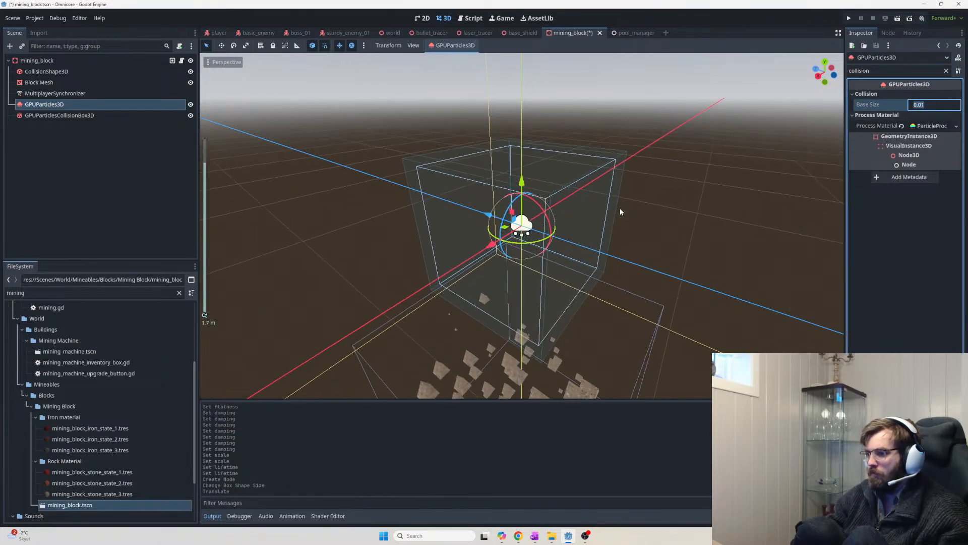
pyautogui.moveTo(619, 208); pyautogui.dragTo(524, 314, button='middle')
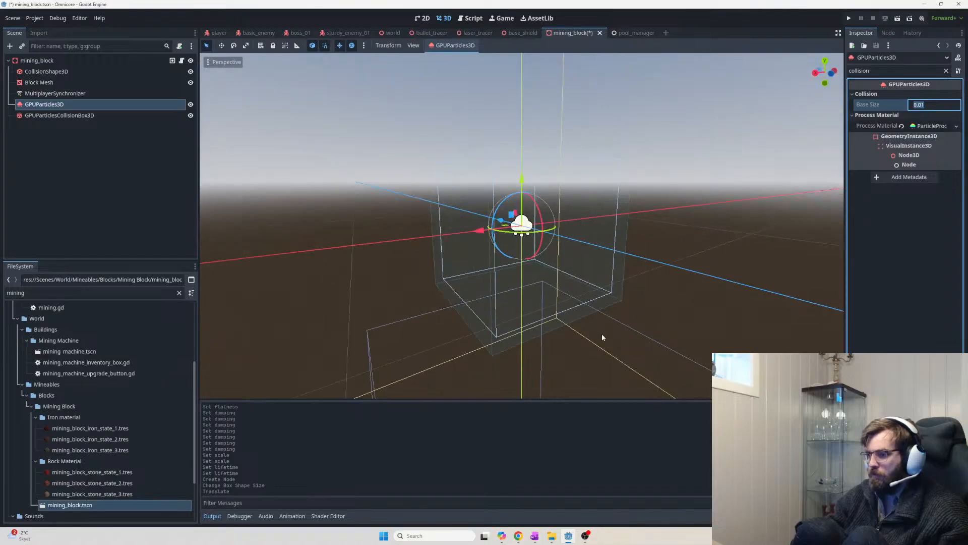
# Set the process material's collision Mode to Rigid and nudge the bounce slightly
pyautogui.click(930, 128)
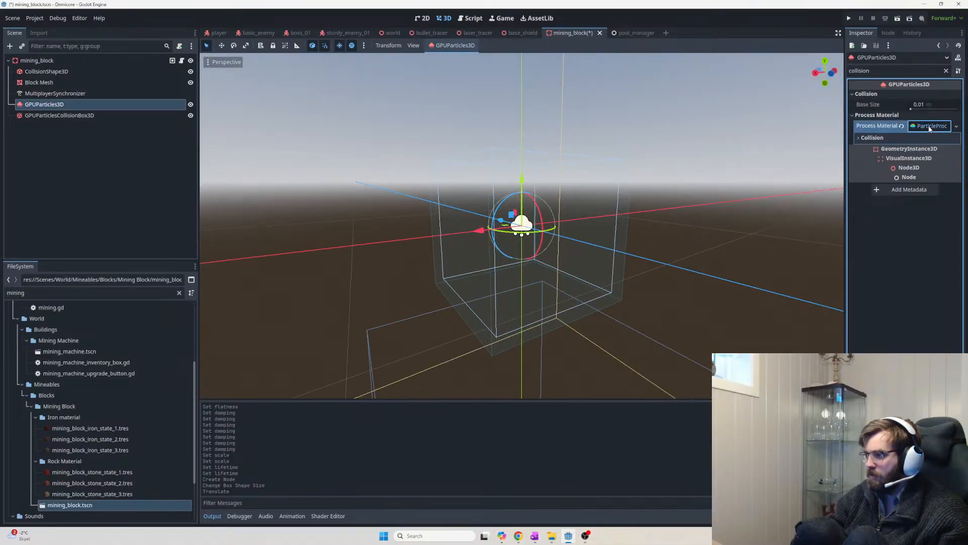
pyautogui.click(884, 138)
pyautogui.click(936, 149)
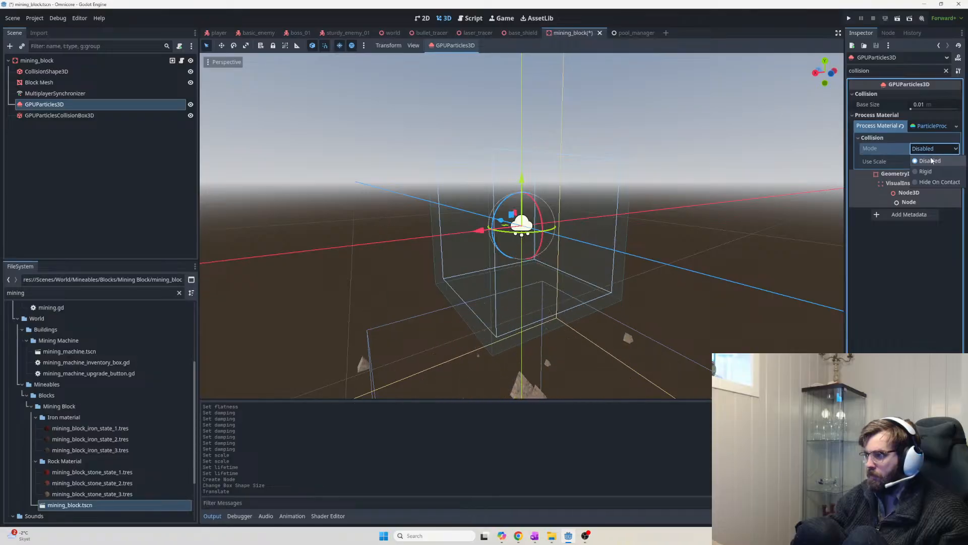
pyautogui.click(926, 171)
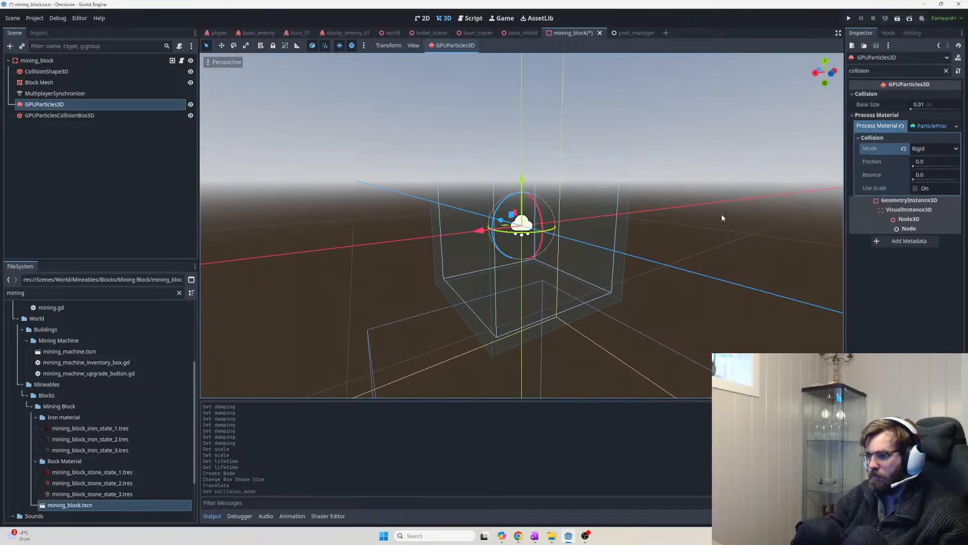
pyautogui.click(928, 147)
pyautogui.click(928, 182)
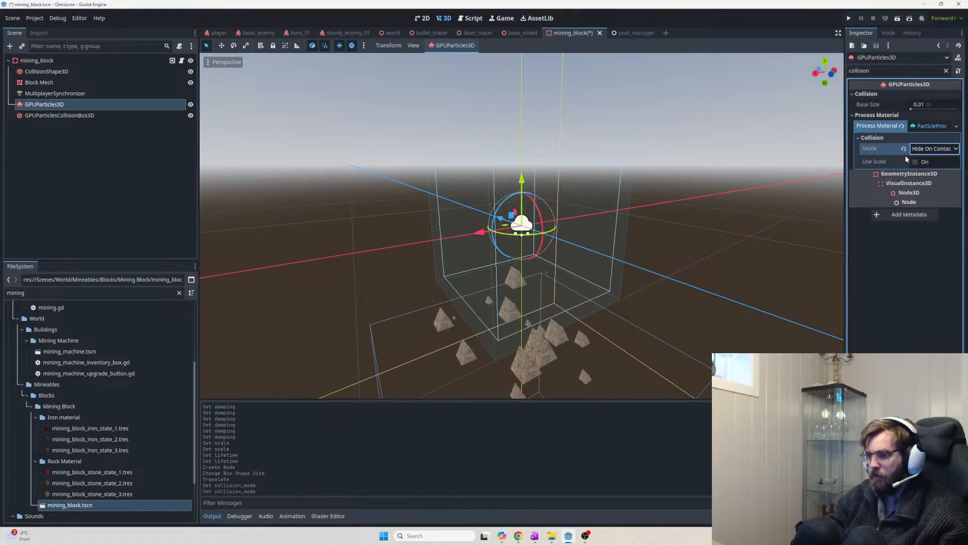
pyautogui.click(934, 148)
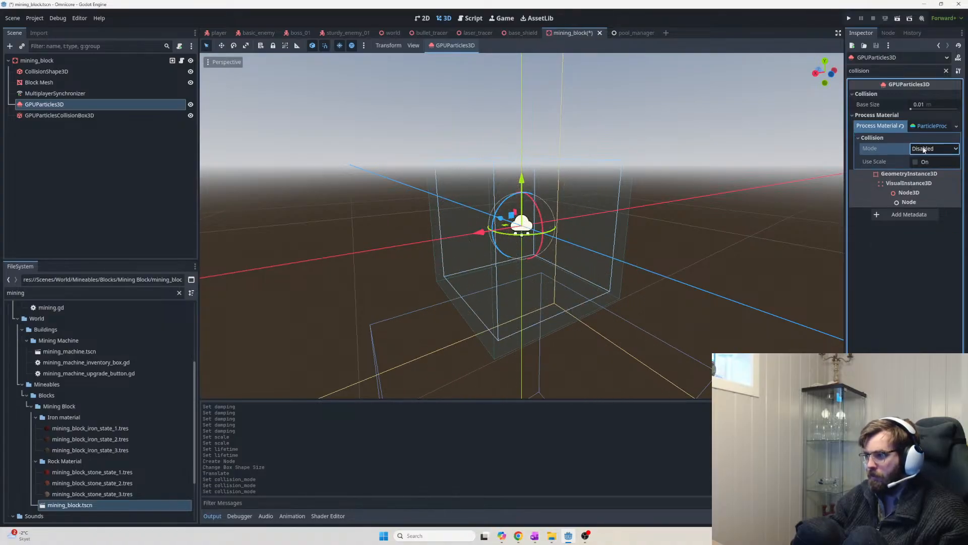
pyautogui.click(928, 148)
pyautogui.click(928, 171)
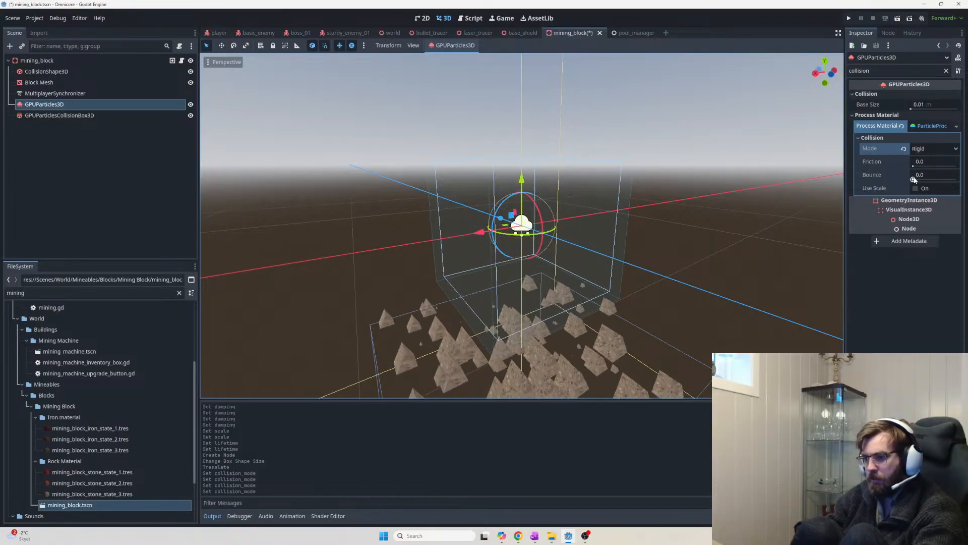
pyautogui.moveTo(913, 180); pyautogui.dragTo(915, 180)
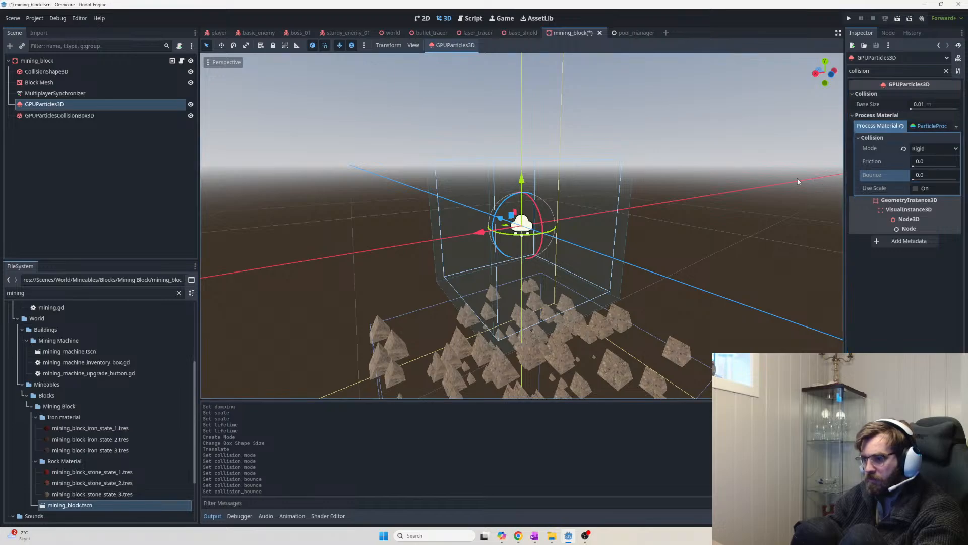
# Try collision bounce values of 0.1 and 1.0, then slide it down to about 0.95
pyautogui.click(923, 175)
pyautogui.write('0.1')
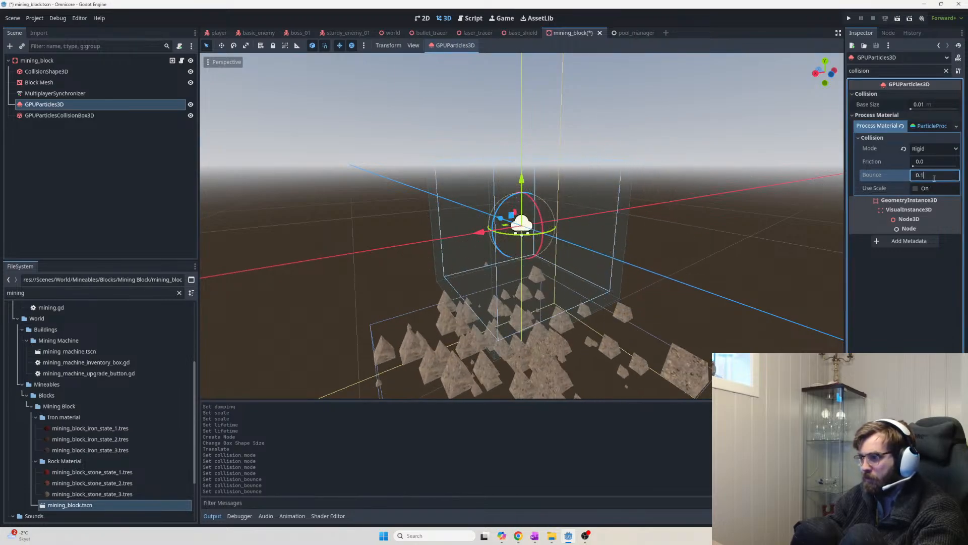
pyautogui.click(933, 167)
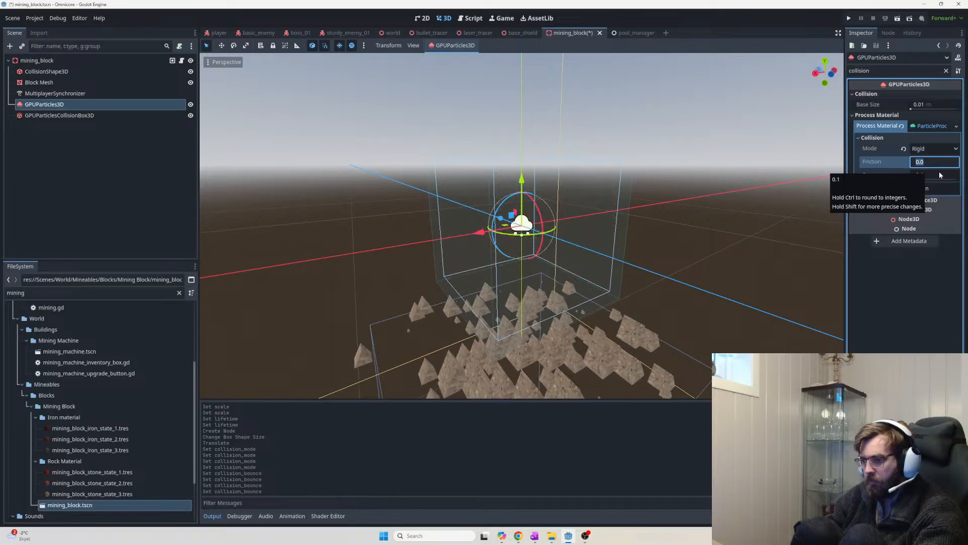
pyautogui.click(936, 175)
pyautogui.write('1')
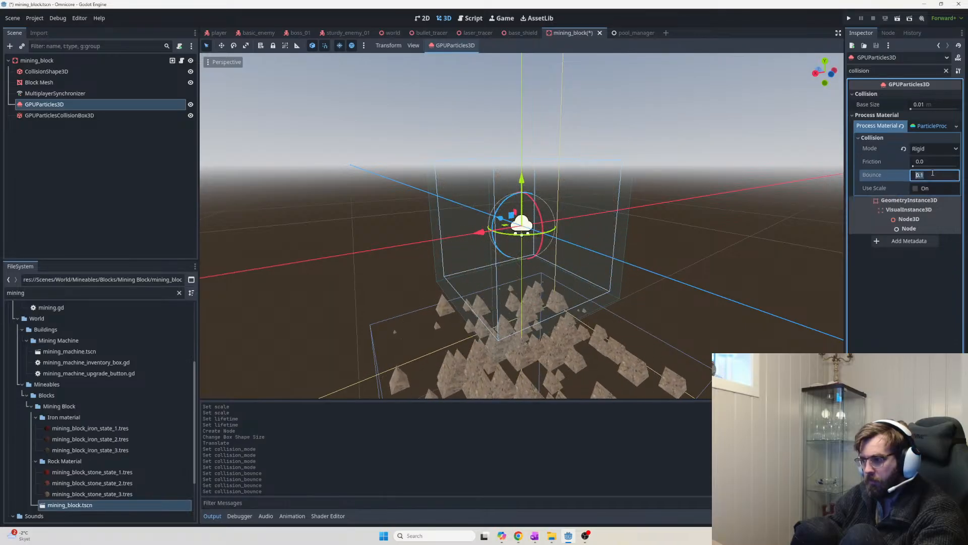
pyautogui.press('Return')
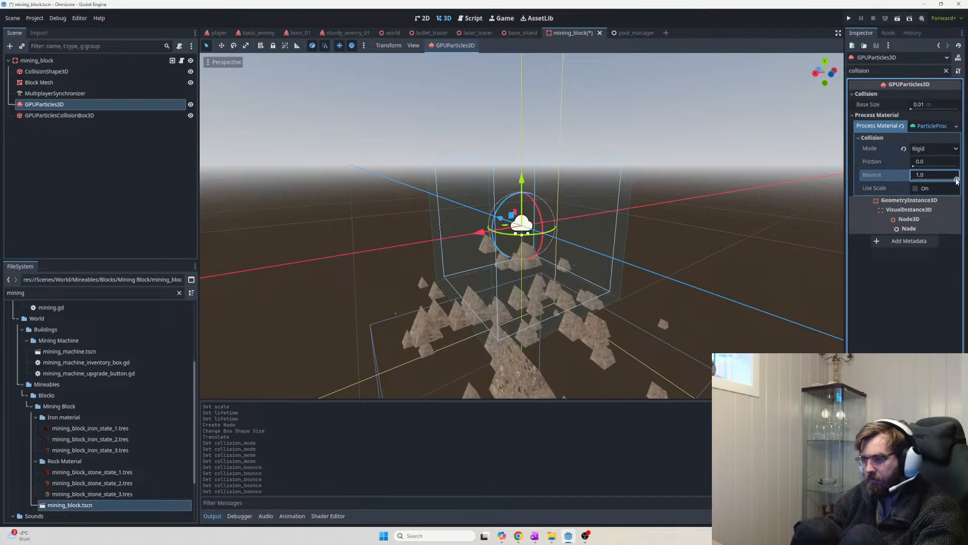
pyautogui.moveTo(954, 179); pyautogui.dragTo(926, 181)
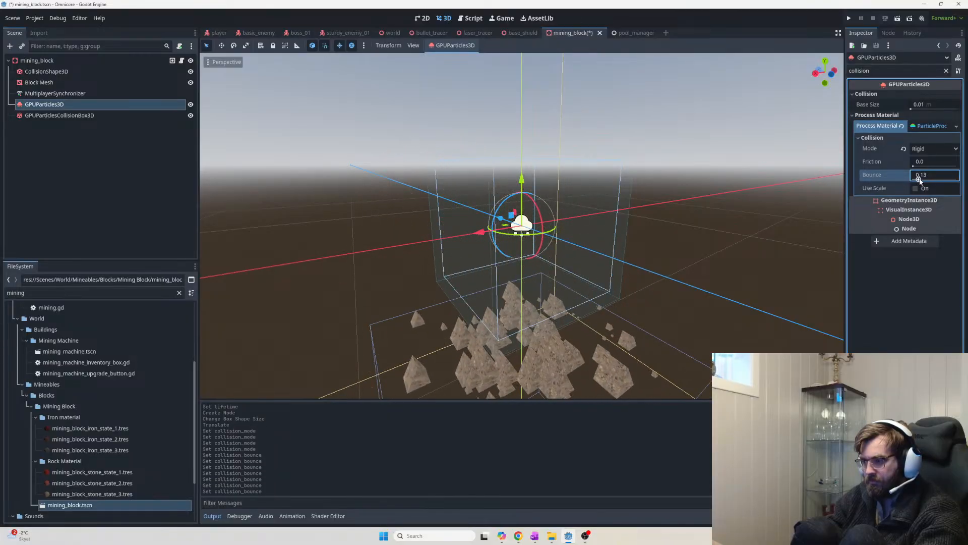
pyautogui.scroll(-1, 915, 180)
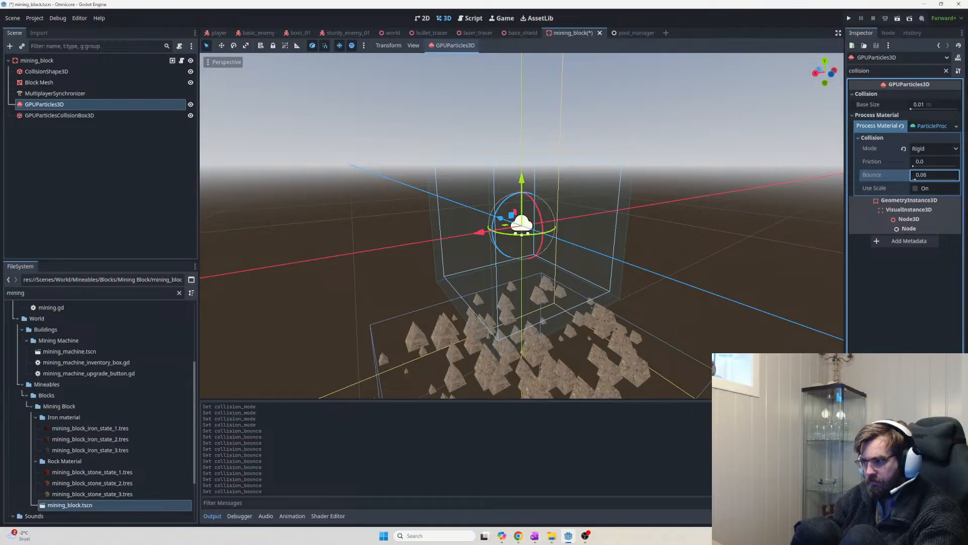
pyautogui.click(928, 175)
# Set the debris bounce to 0.2, then tweak it down to 0.03
pyautogui.write('0,2')
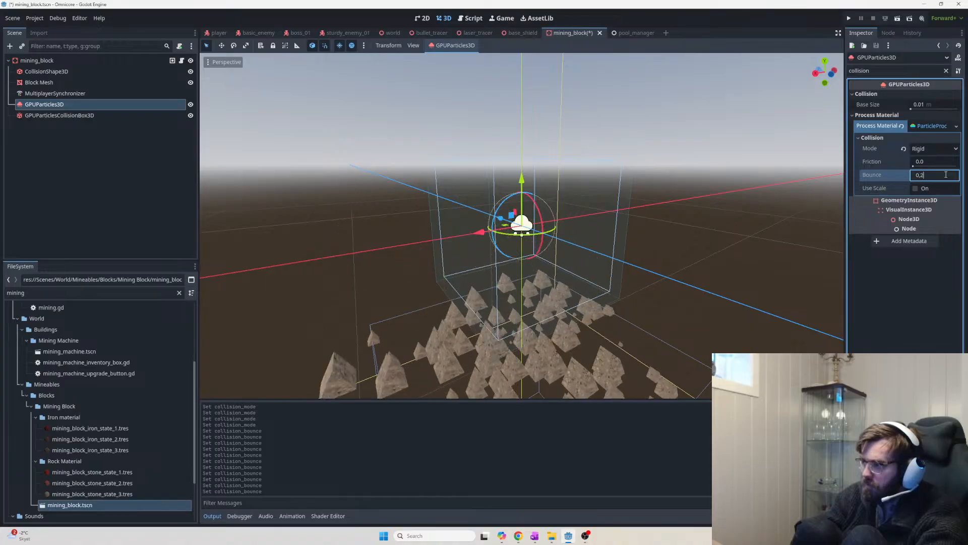
pyautogui.press('Return')
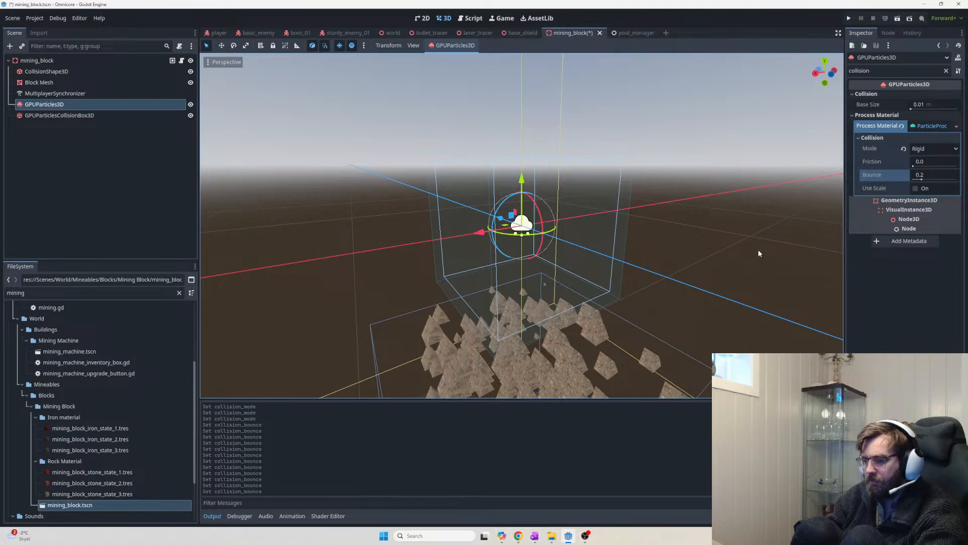
pyautogui.click(921, 176)
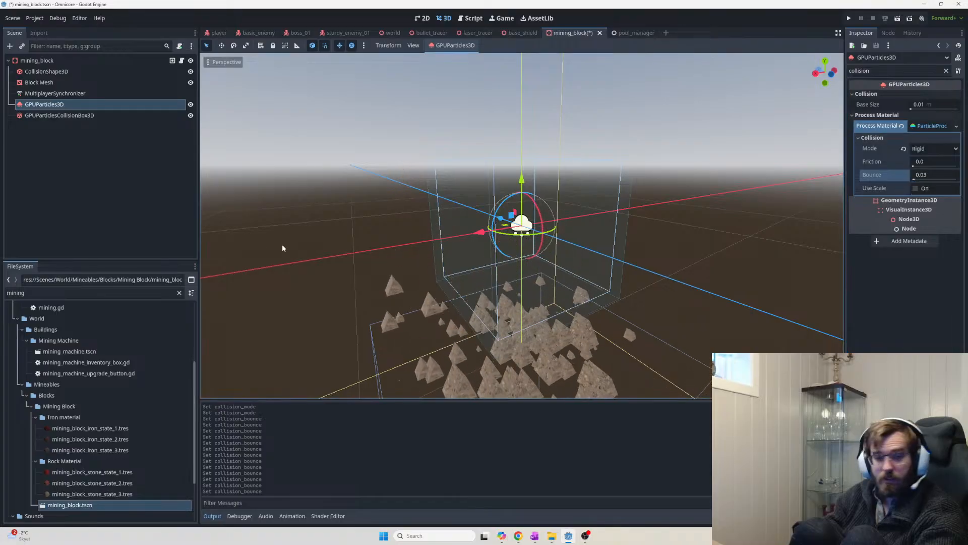
pyautogui.hotkey('alt', 'Tab')
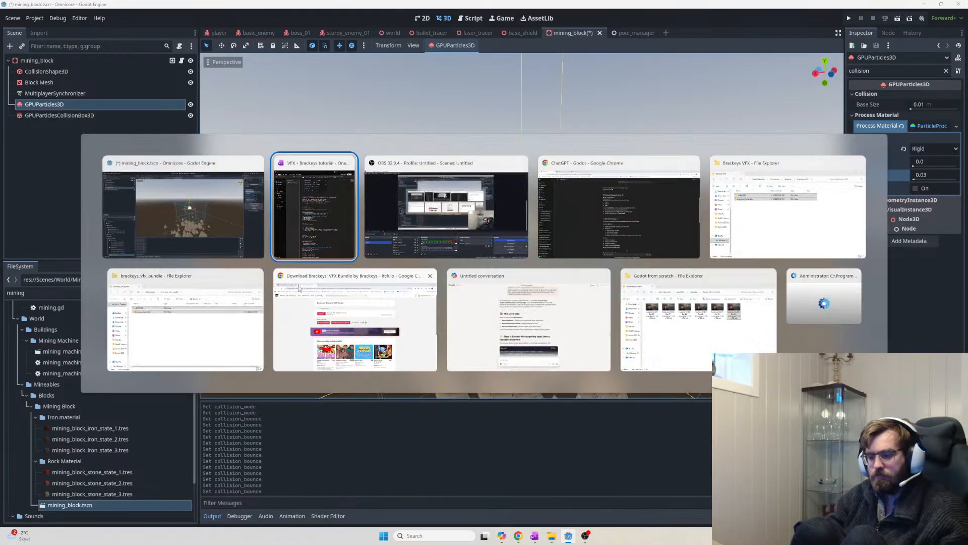
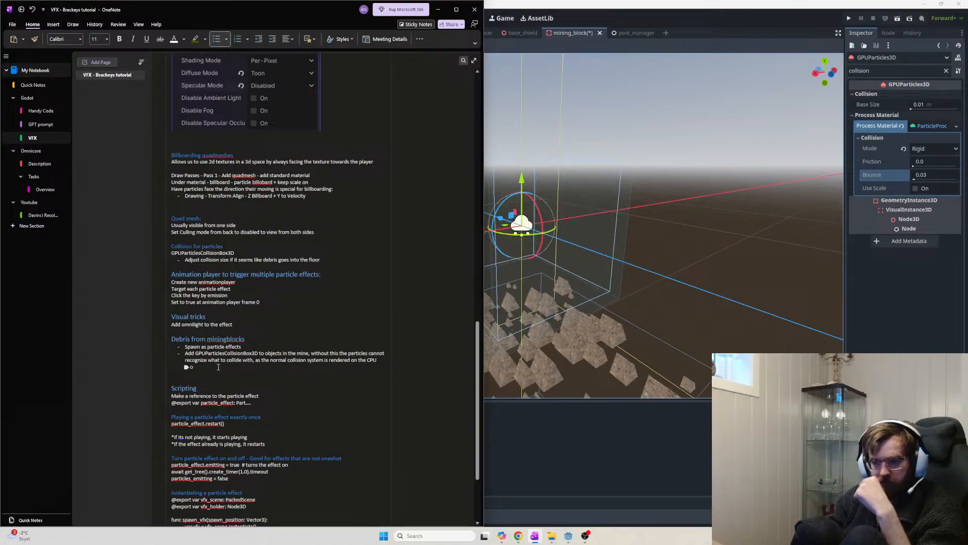
# Delete the empty sub-bullet line below the Debris notes
pyautogui.doubleClick(218, 367)
pyautogui.press('BackSpace')
pyautogui.press('BackSpace')
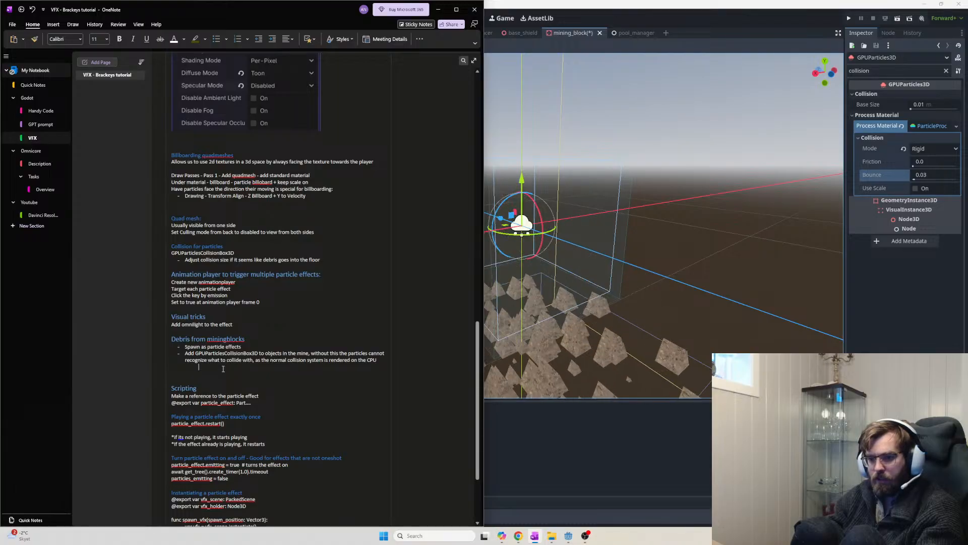
pyautogui.press('BackSpace')
pyautogui.press('Return')
pyautogui.press('BackSpace')
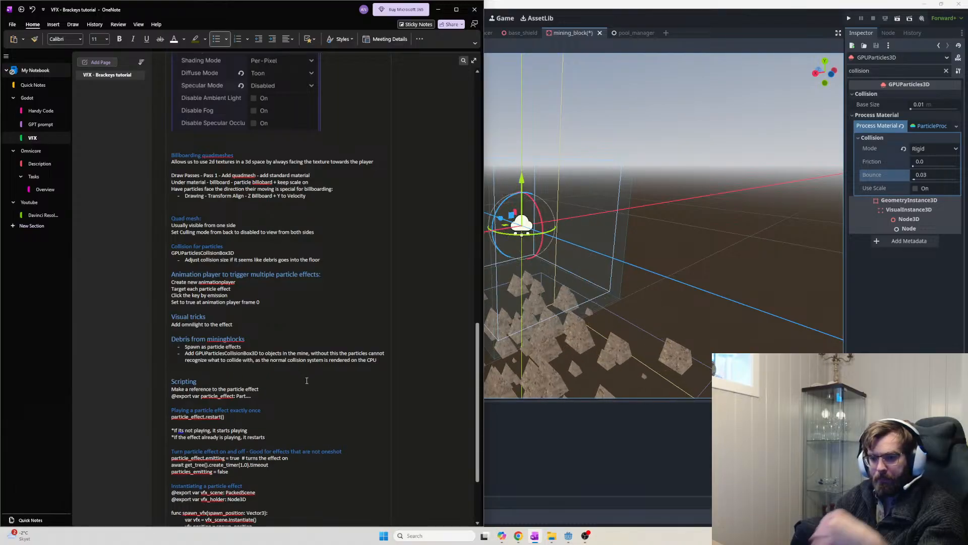
# Scroll back to the top of the notes page, then select Godot's old Inspector filter text
pyautogui.scroll(-3, 307, 380)
pyautogui.scroll(2, 268, 398)
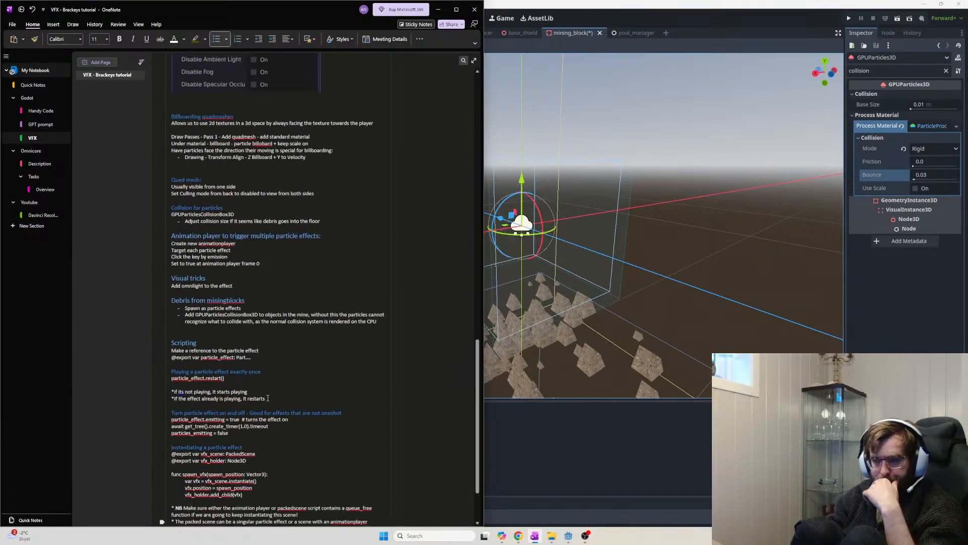
pyautogui.scroll(10, 268, 397)
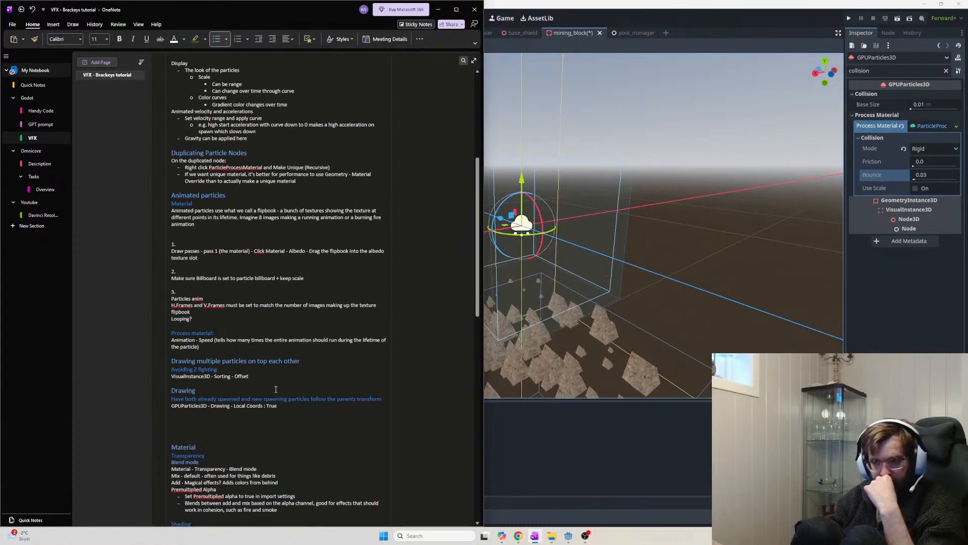
pyautogui.scroll(5, 275, 389)
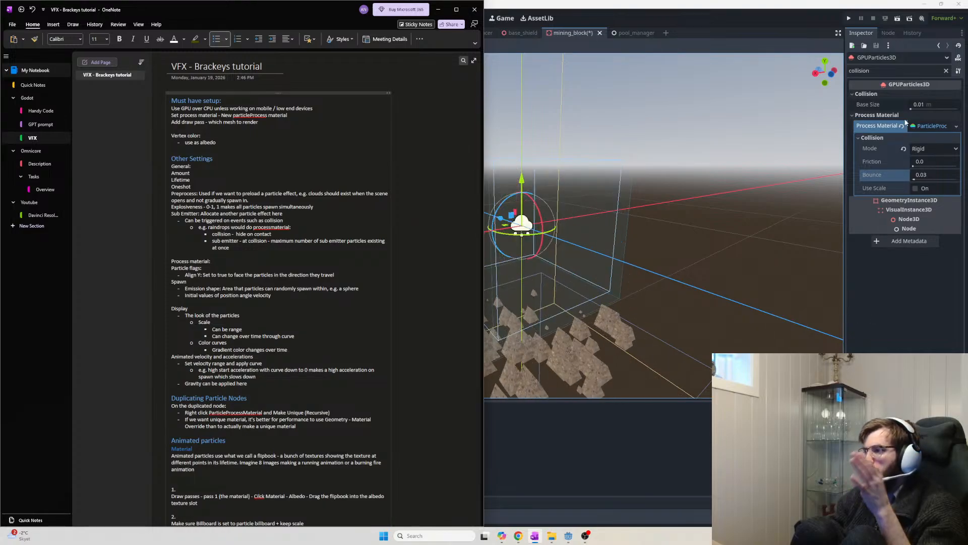
pyautogui.moveTo(880, 71); pyautogui.dragTo(765, 68)
pyautogui.write('r')
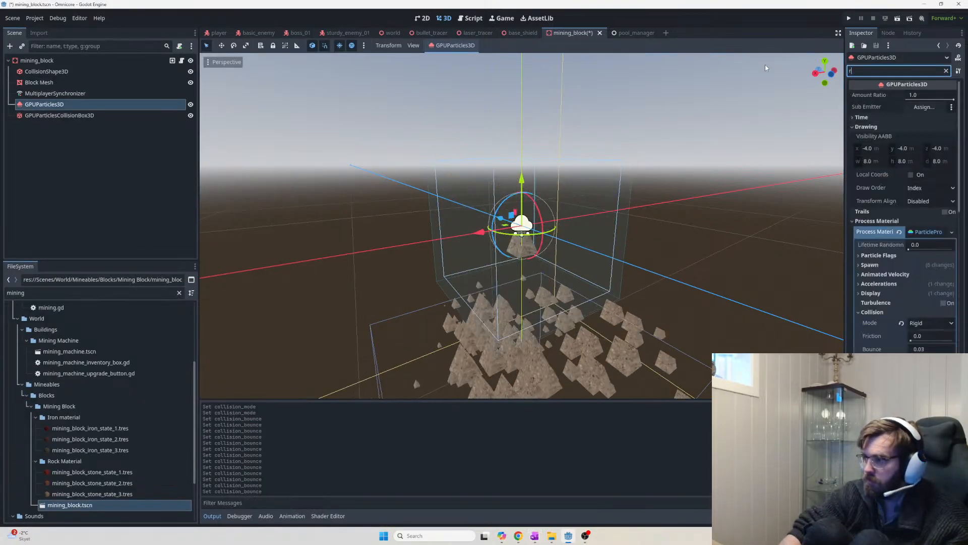
pyautogui.write('otation')
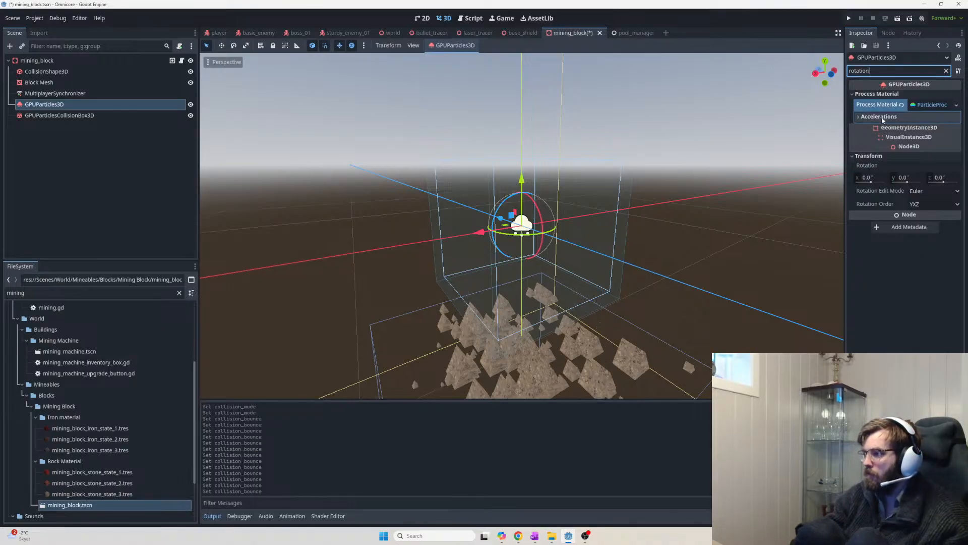
pyautogui.click(928, 126)
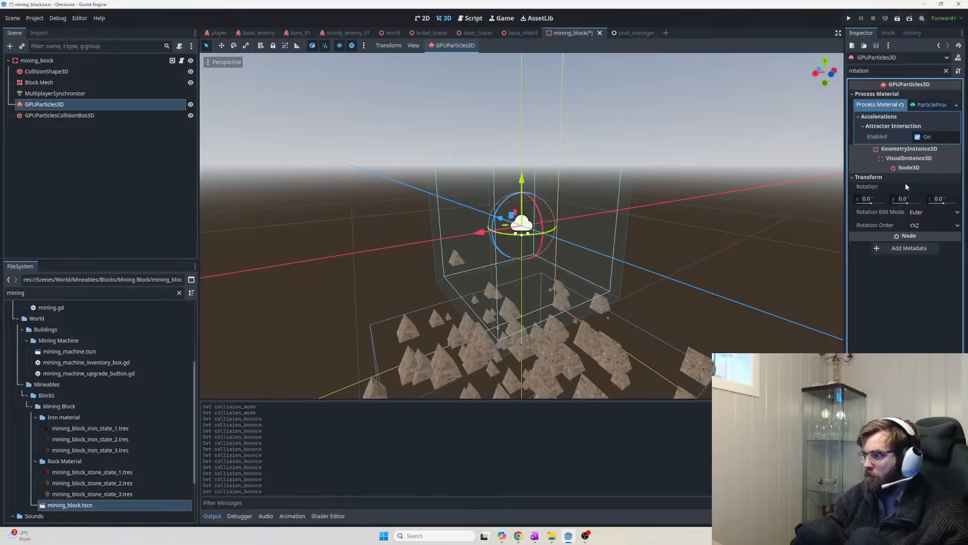
pyautogui.click(879, 197)
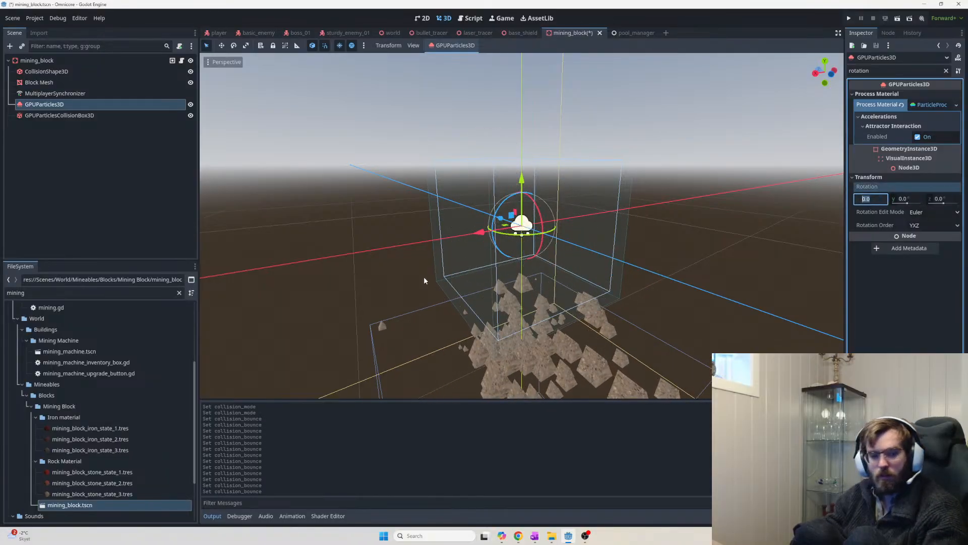
pyautogui.moveTo(900, 201)
pyautogui.mouseDown()
pyautogui.moveTo(925, 204)
pyautogui.moveTo(915, 206)
pyautogui.mouseUp()
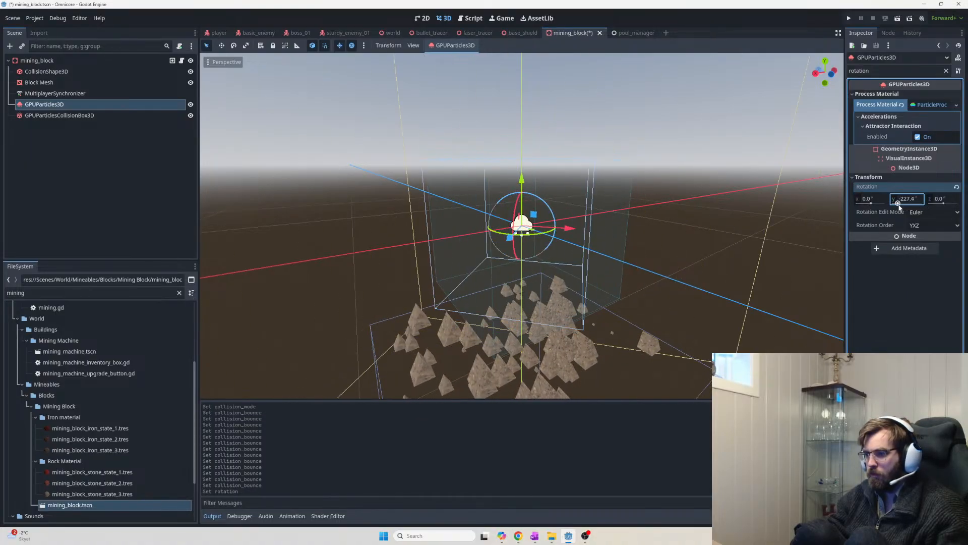
pyautogui.hotkey('ctrl', 'z')
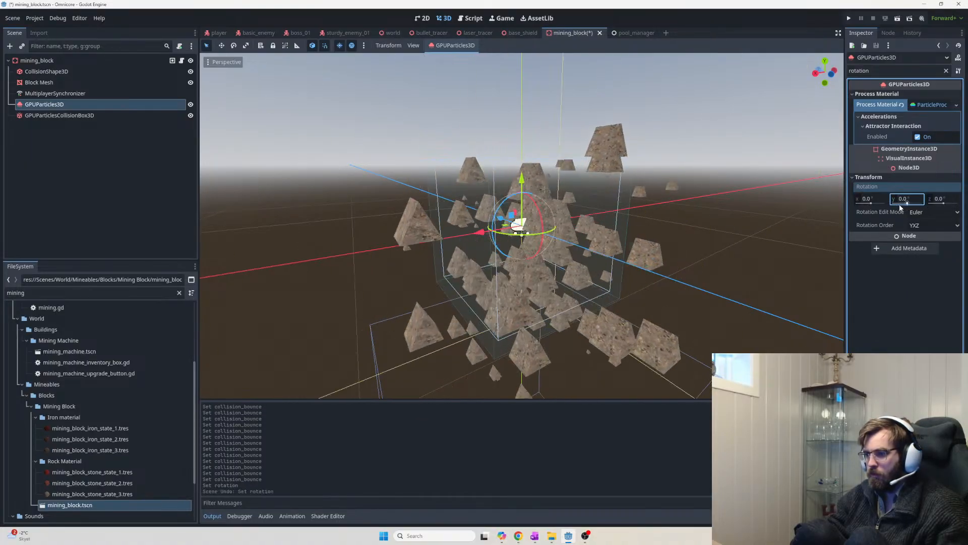
pyautogui.click(92, 116)
pyautogui.click(92, 107)
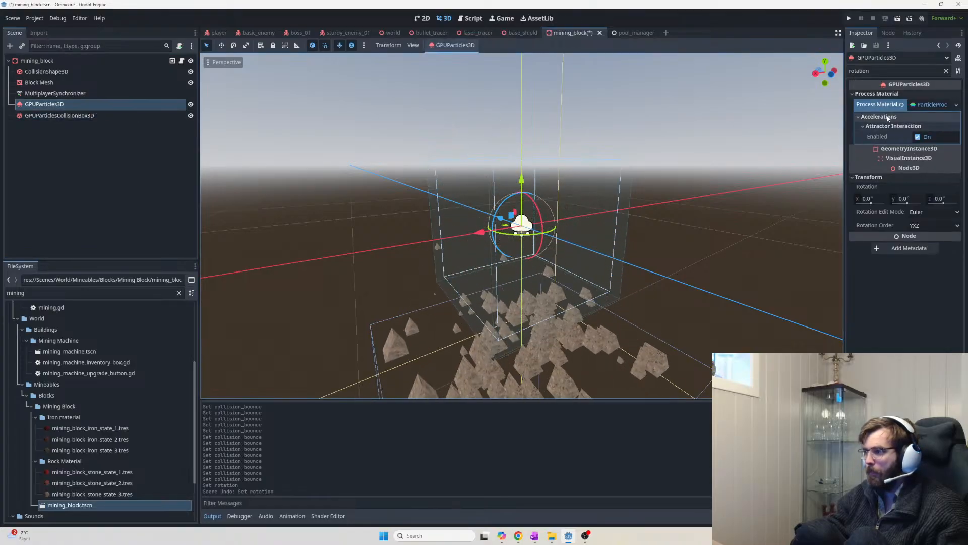
pyautogui.click(928, 107)
pyautogui.click(924, 105)
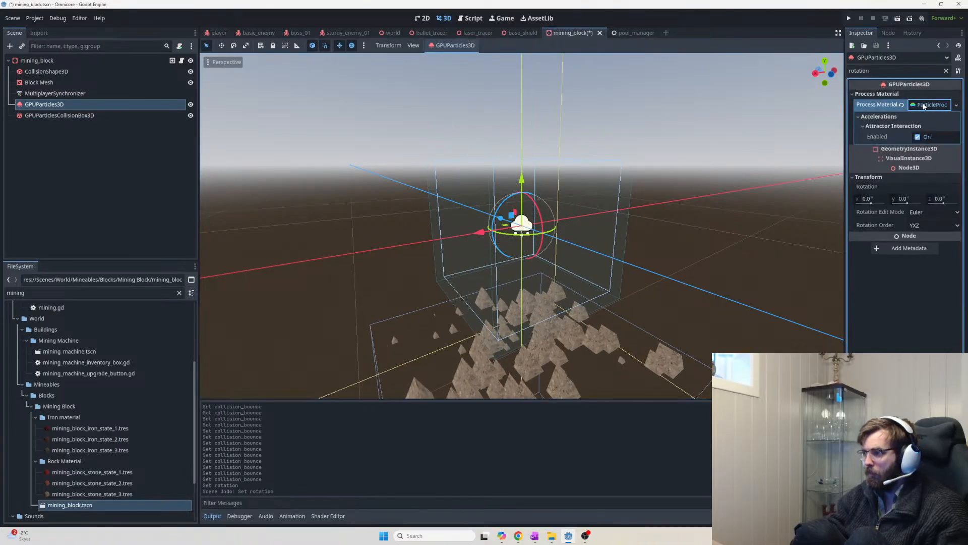
pyautogui.click(879, 72)
pyautogui.press('BackSpace')
pyautogui.press('BackSpace')
pyautogui.press('BackSpace')
pyautogui.press('BackSpace')
pyautogui.press('BackSpace')
pyautogui.press('BackSpace')
pyautogui.press('BackSpace')
pyautogui.press('BackSpace')
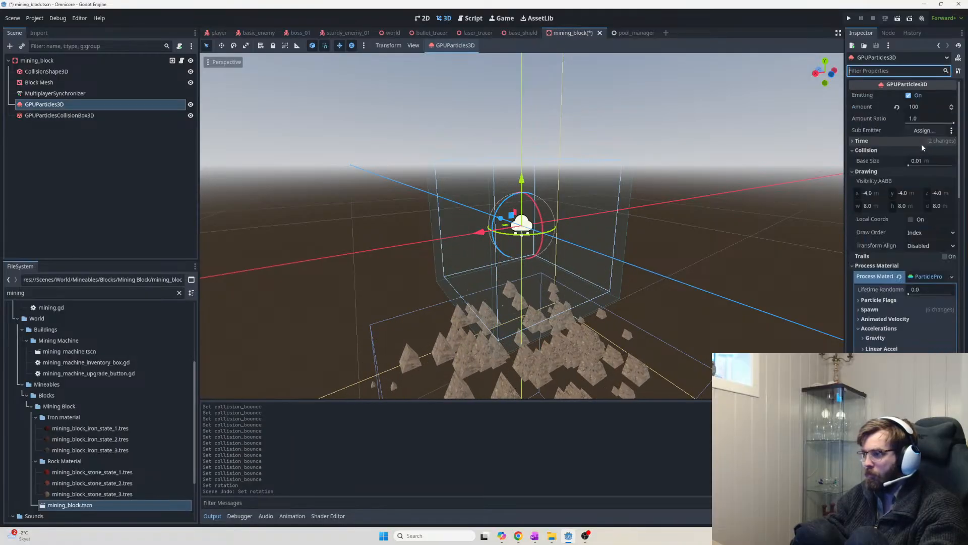
# Under Particle Flags, test Rotate Y and Disable Z, ending with only Align Y checked
pyautogui.scroll(-1, 907, 308)
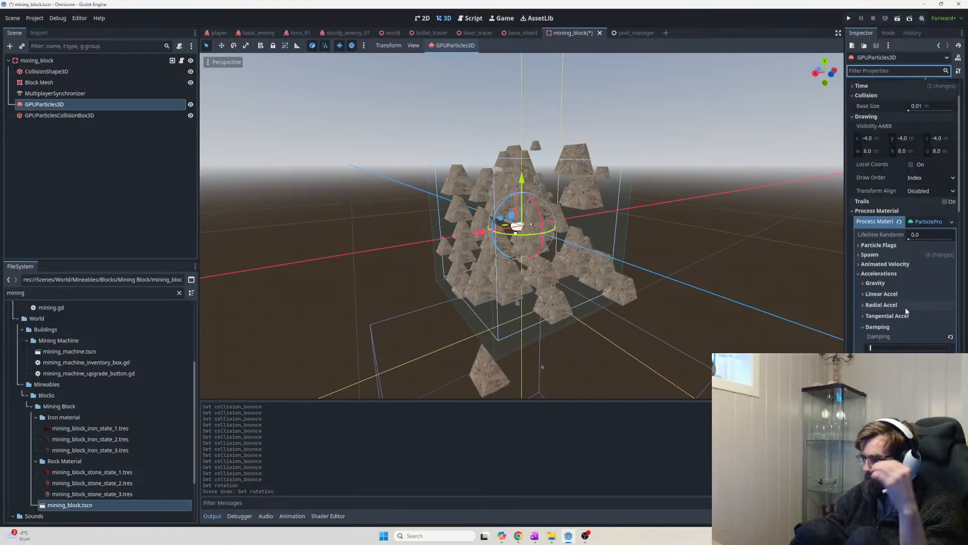
pyautogui.click(877, 247)
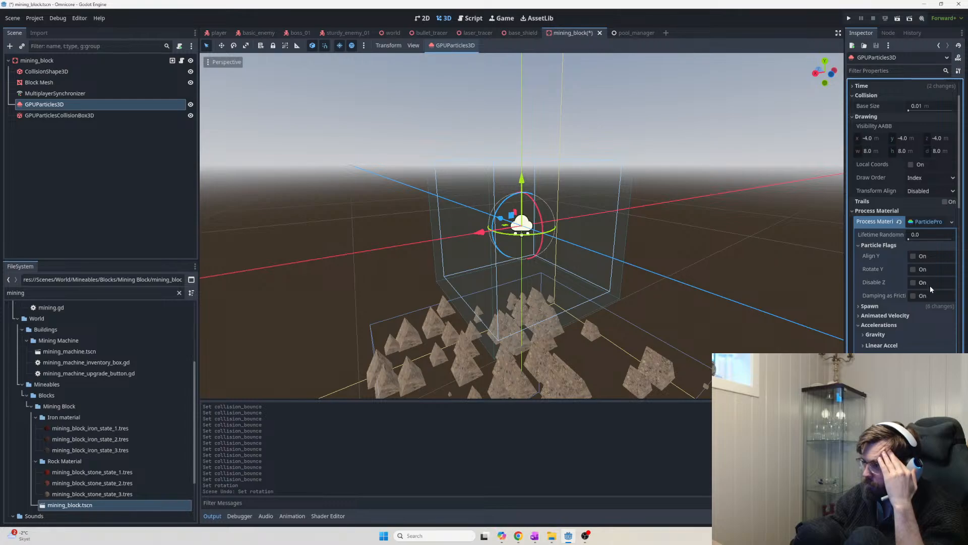
pyautogui.click(914, 269)
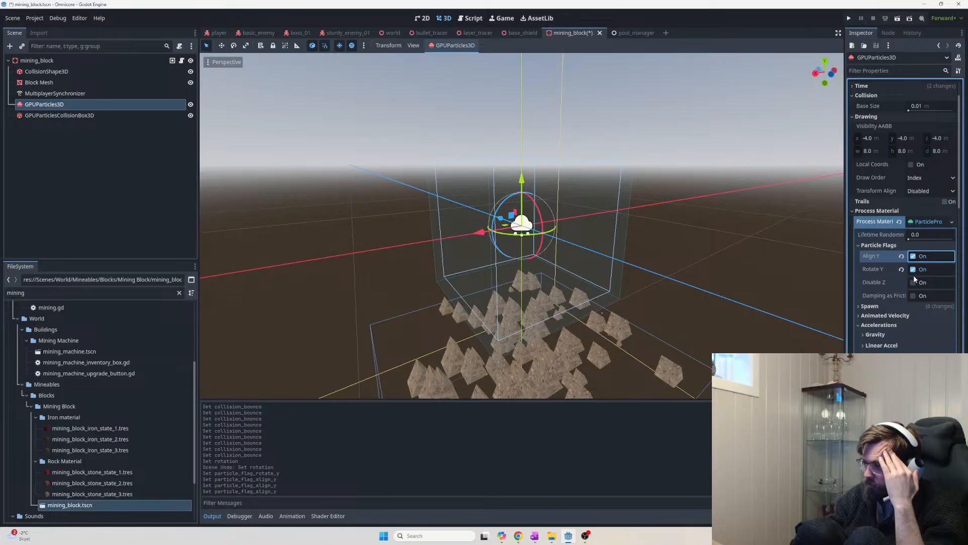
pyautogui.click(914, 283)
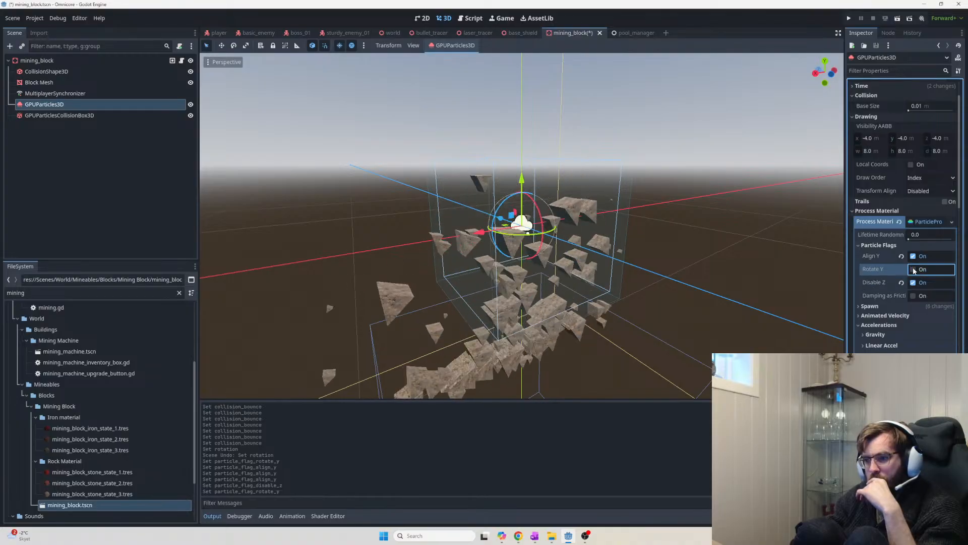
pyautogui.click(914, 282)
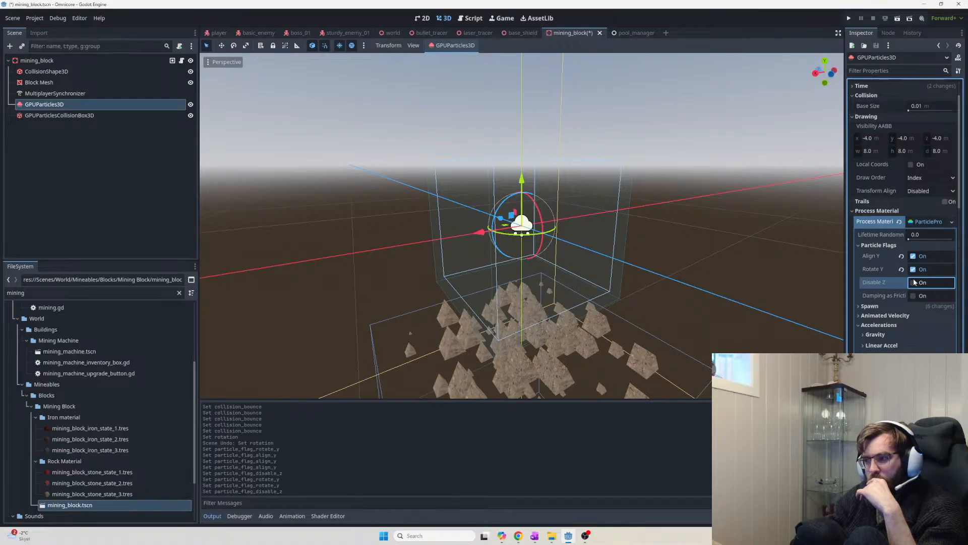
pyautogui.click(914, 283)
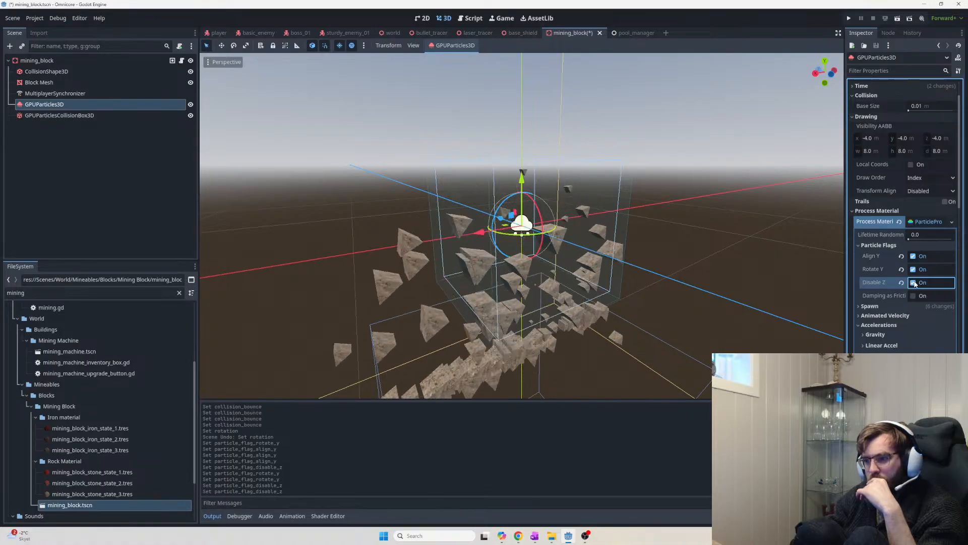
pyautogui.click(914, 282)
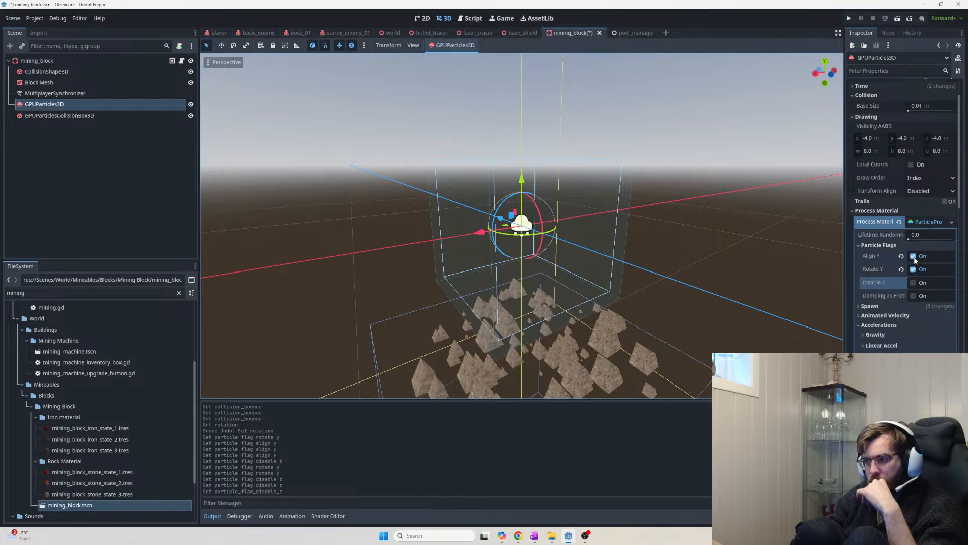
pyautogui.click(916, 261)
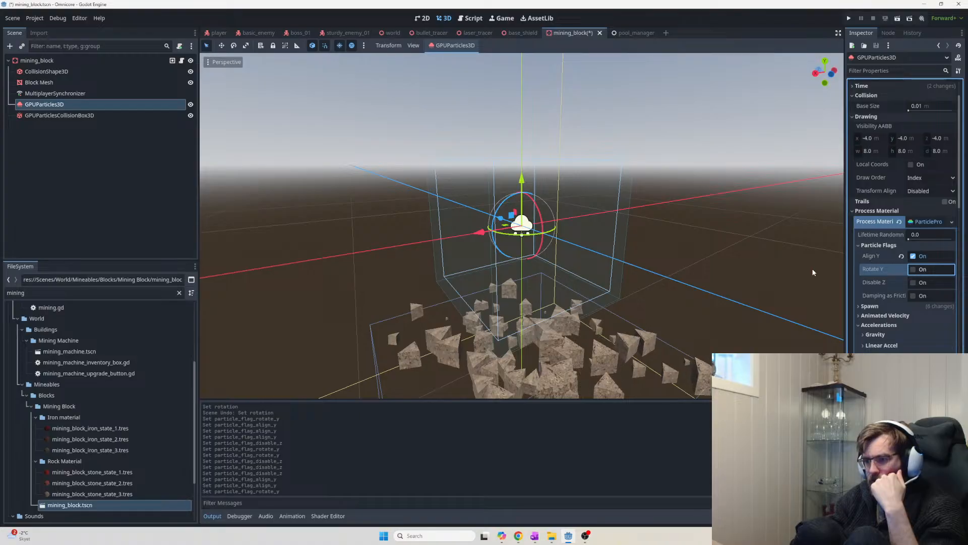
# Orbit and zoom around the particle emitter to inspect the falling debris
pyautogui.moveTo(722, 276); pyautogui.dragTo(821, 312, button='middle')
pyautogui.moveTo(746, 296); pyautogui.dragTo(650, 341, button='middle')
pyautogui.scroll(3, 689, 311)
pyautogui.scroll(3, 650, 339)
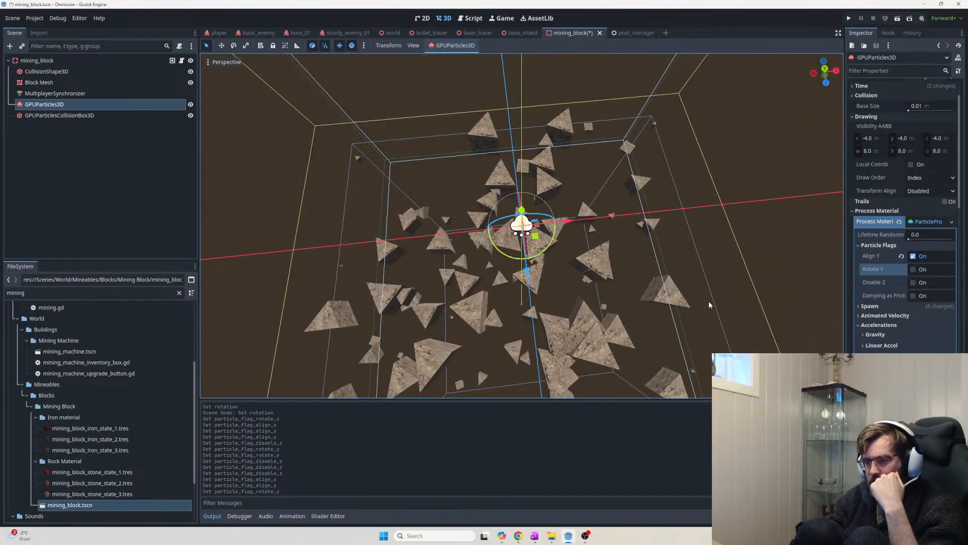
pyautogui.scroll(-5, 701, 311)
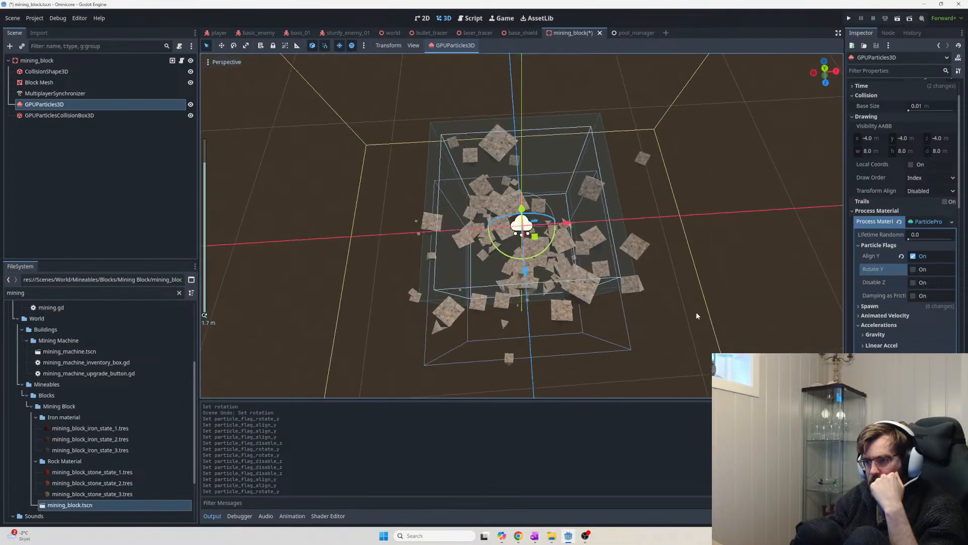
pyautogui.moveTo(696, 312)
pyautogui.mouseDown(button='middle')
pyautogui.moveTo(689, 264)
pyautogui.moveTo(679, 320)
pyautogui.mouseUp(button='middle')
pyautogui.scroll(-3, 687, 289)
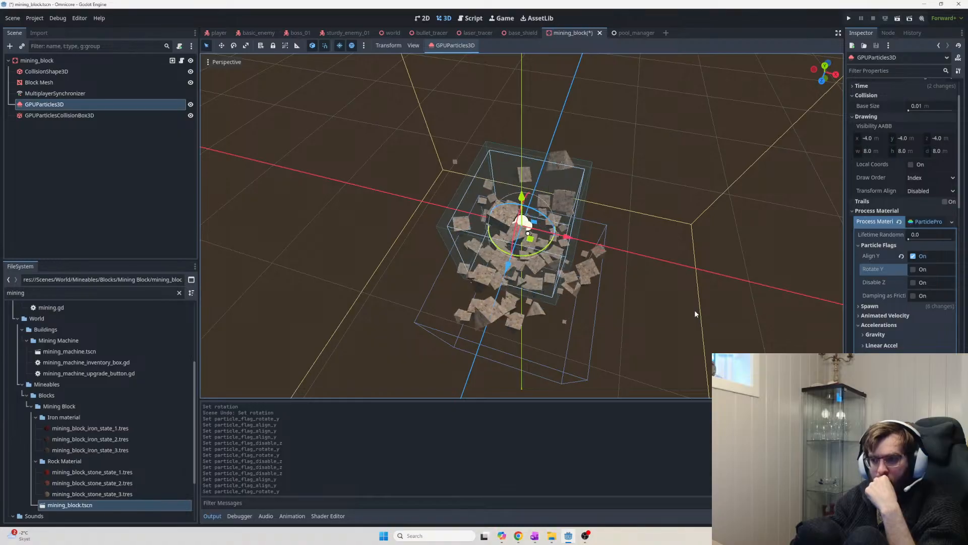
# Try the Rotate Y flag, then turn it back off, leaving only Align Y
pyautogui.click(915, 270)
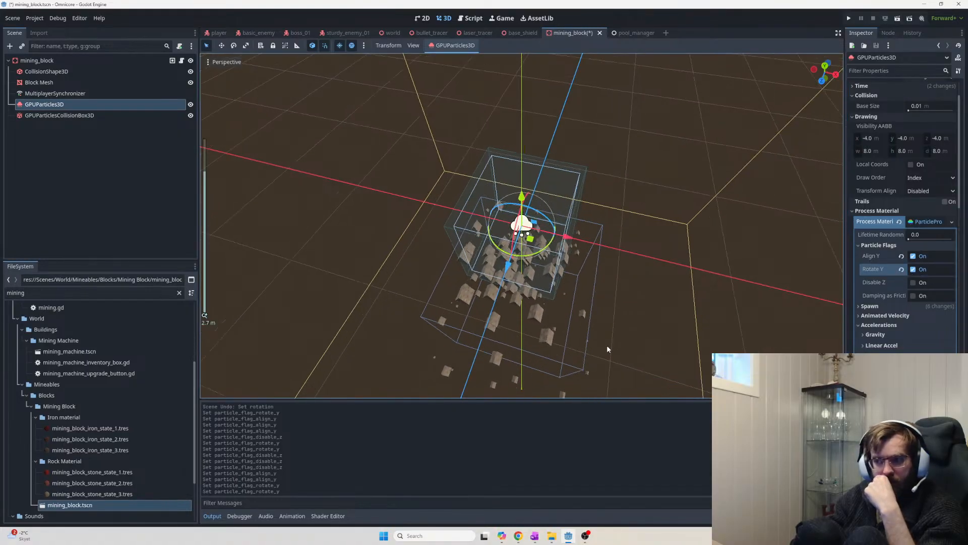
pyautogui.scroll(5, 625, 348)
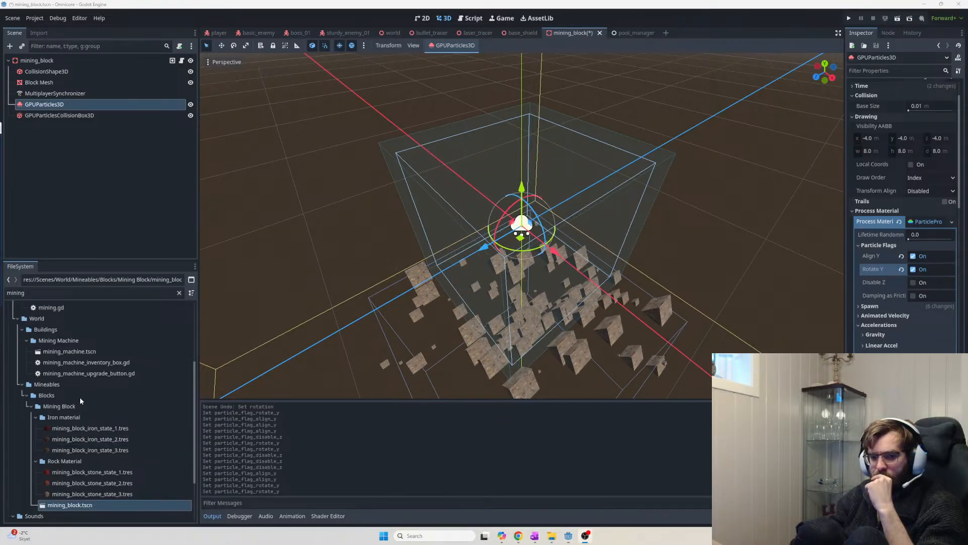
pyautogui.moveTo(558, 317); pyautogui.dragTo(582, 339, button='middle')
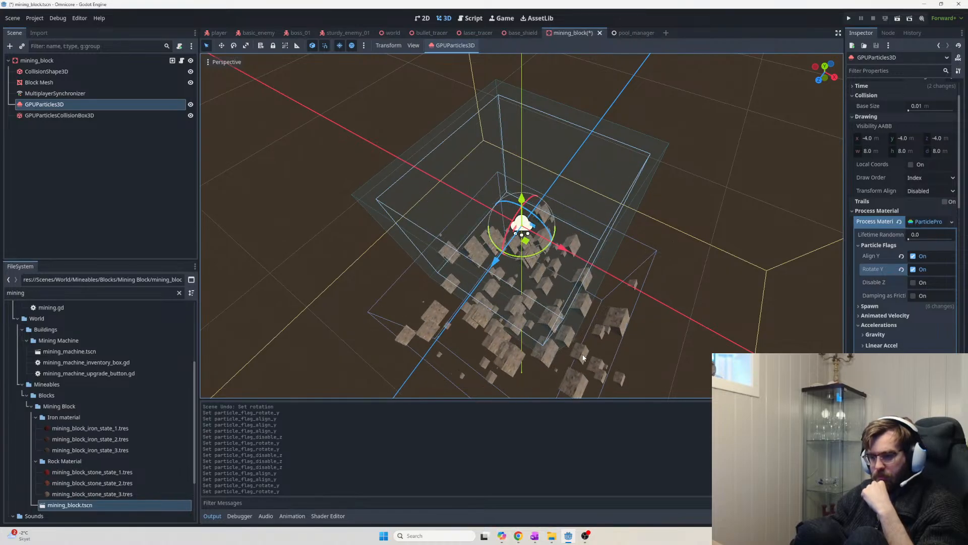
pyautogui.click(917, 273)
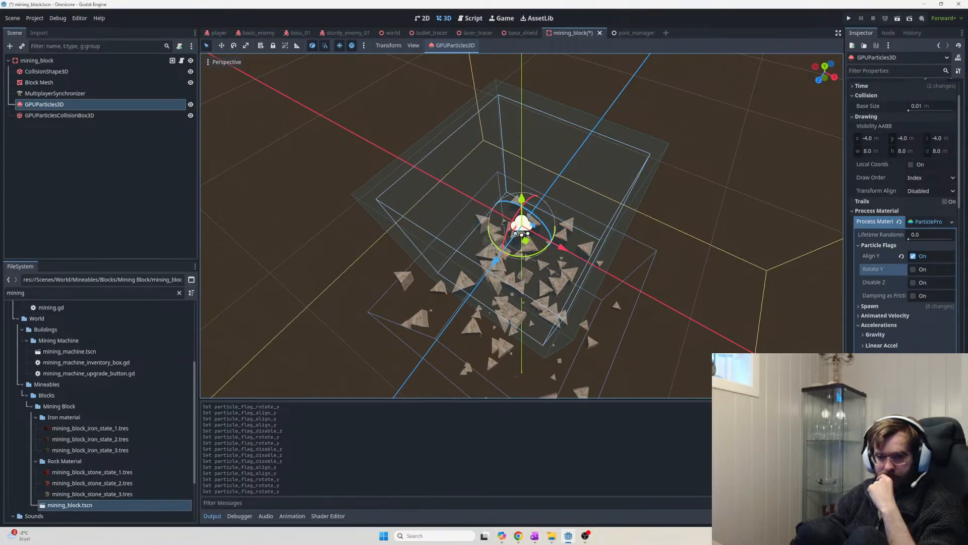
pyautogui.moveTo(684, 352); pyautogui.dragTo(416, 298, button='middle')
pyautogui.scroll(-10, 419, 298)
pyautogui.moveTo(589, 313); pyautogui.dragTo(416, 335, button='middle')
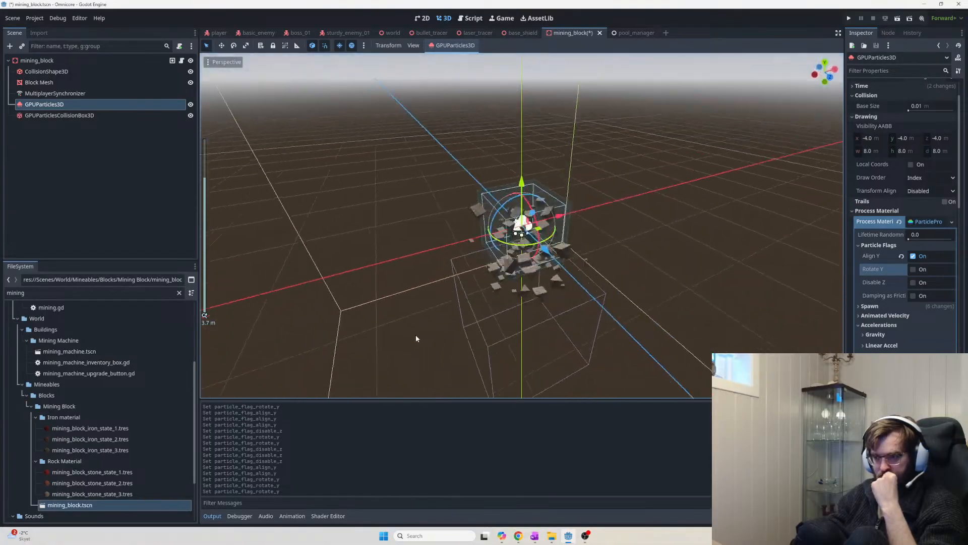
pyautogui.scroll(10, 640, 323)
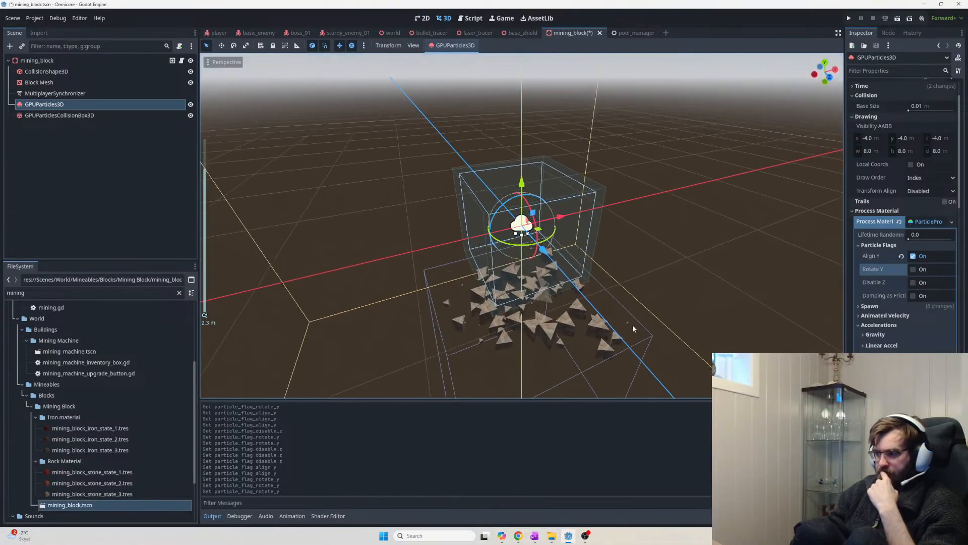
# Expand the Spawn settings and orbit the view to preview the scattered shards
pyautogui.click(864, 306)
pyautogui.scroll(-3, 661, 285)
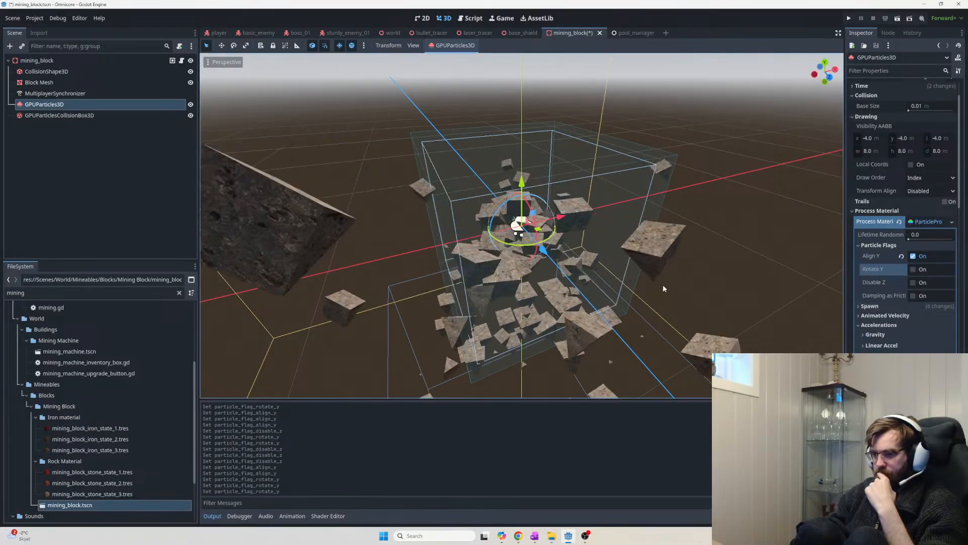
pyautogui.scroll(-2, 647, 287)
pyautogui.scroll(-2, 648, 293)
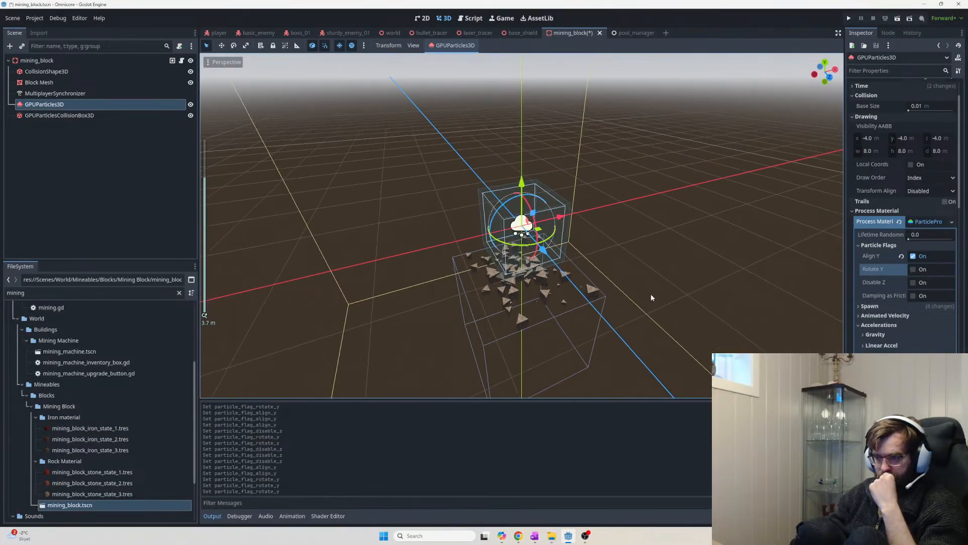
pyautogui.moveTo(651, 294); pyautogui.dragTo(506, 301, button='middle')
pyautogui.scroll(12, 545, 328)
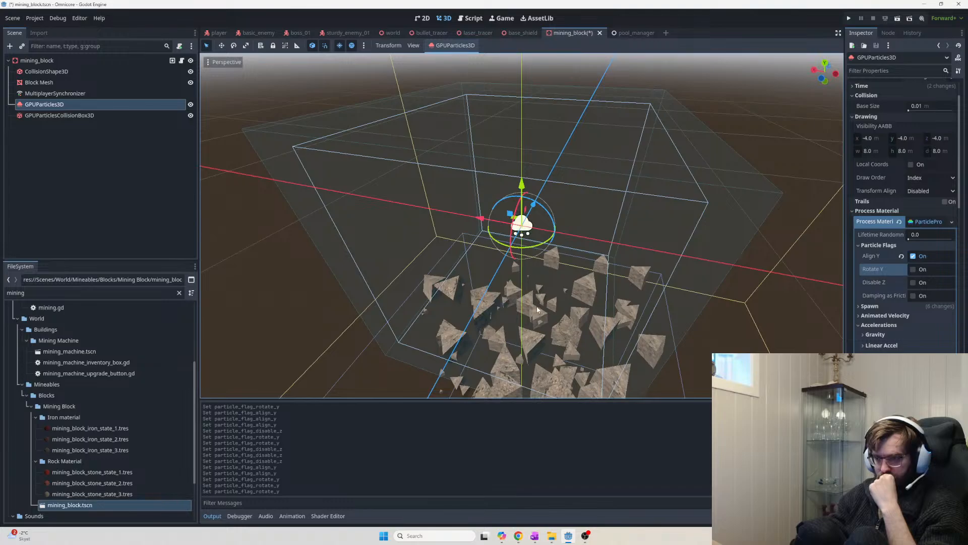
pyautogui.scroll(-8, 538, 310)
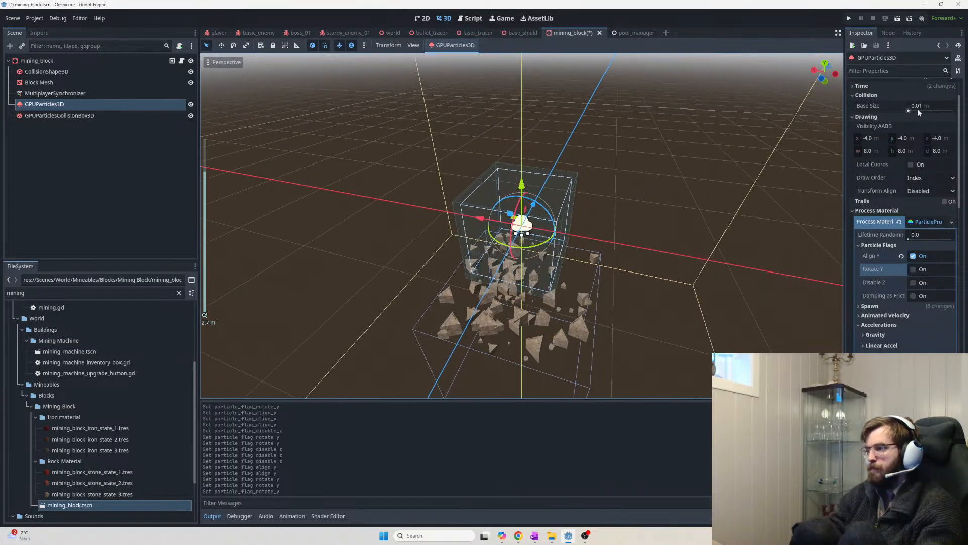
pyautogui.scroll(2, 919, 112)
# Set the particle Amount to 10000 and orbit around the resulting debris pile
pyautogui.write('10000')
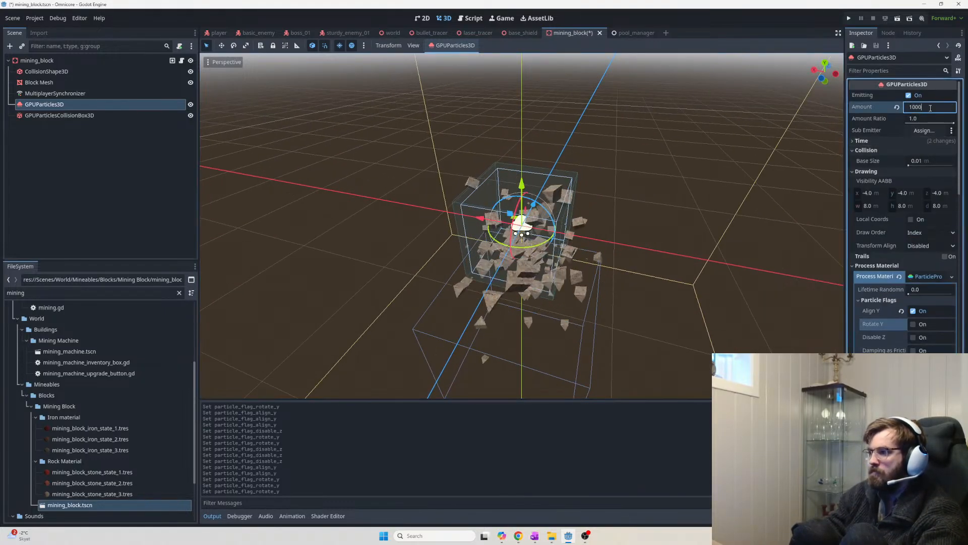
pyautogui.press('Return')
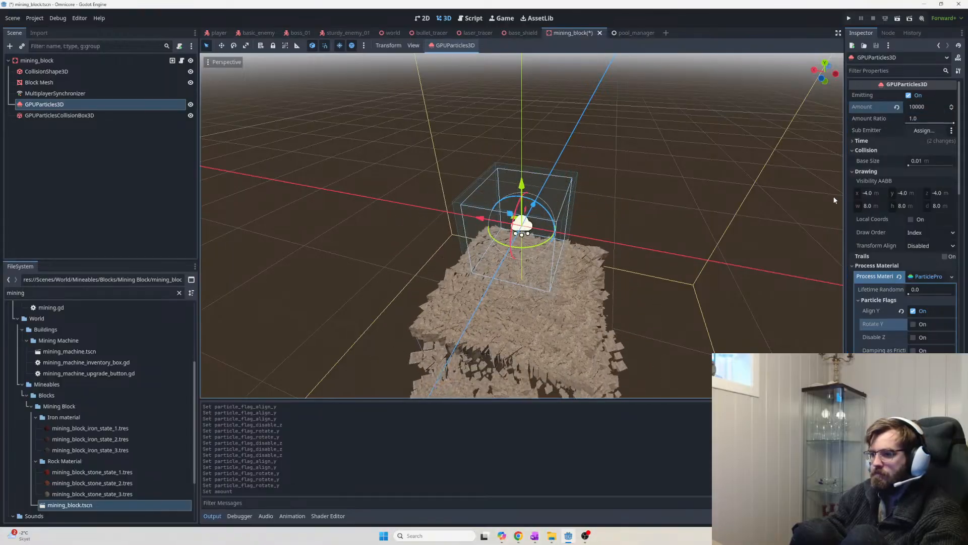
pyautogui.moveTo(598, 272); pyautogui.dragTo(679, 362, button='middle')
pyautogui.scroll(8, 595, 290)
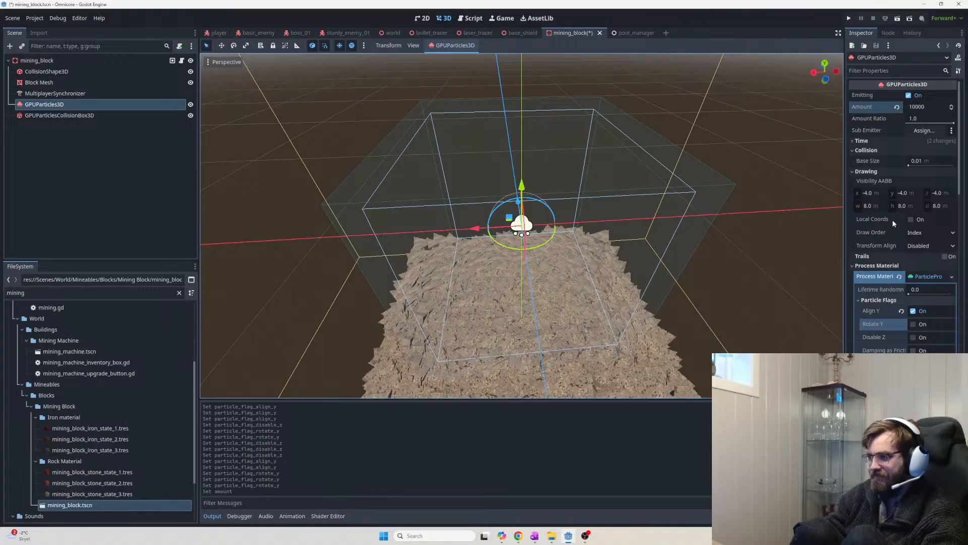
pyautogui.scroll(-5, 683, 284)
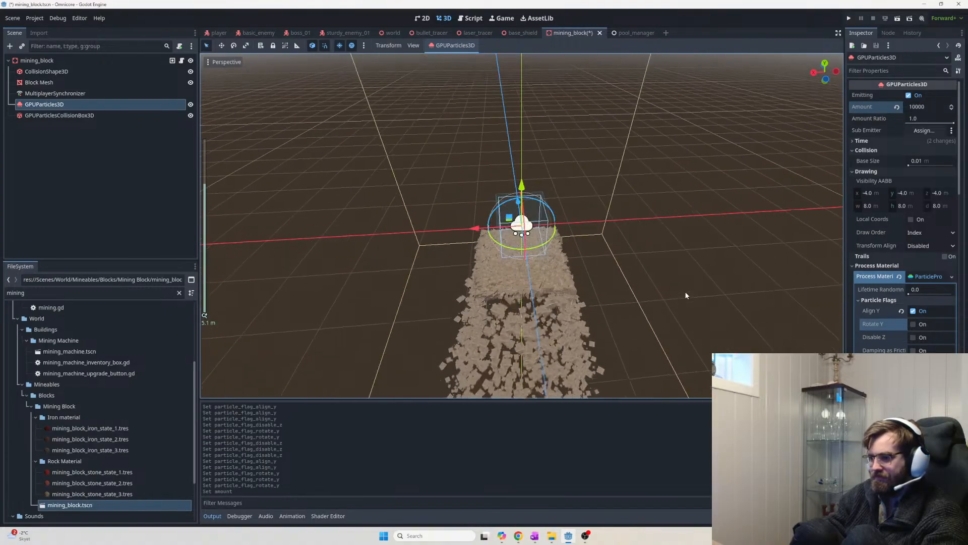
pyautogui.scroll(2, 682, 309)
pyautogui.moveTo(670, 295); pyautogui.dragTo(565, 274, button='middle')
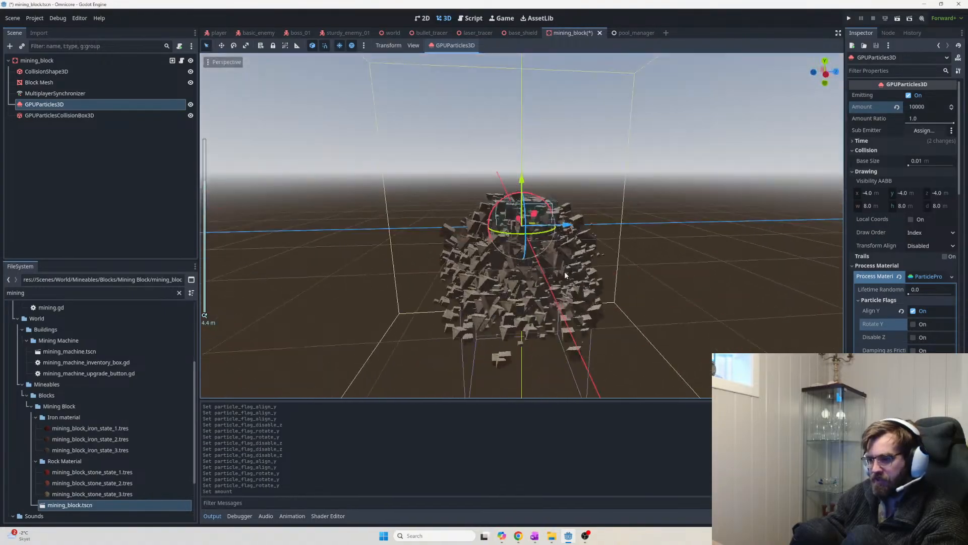
pyautogui.moveTo(688, 319); pyautogui.dragTo(416, 277, button='middle')
pyautogui.scroll(-8, 572, 301)
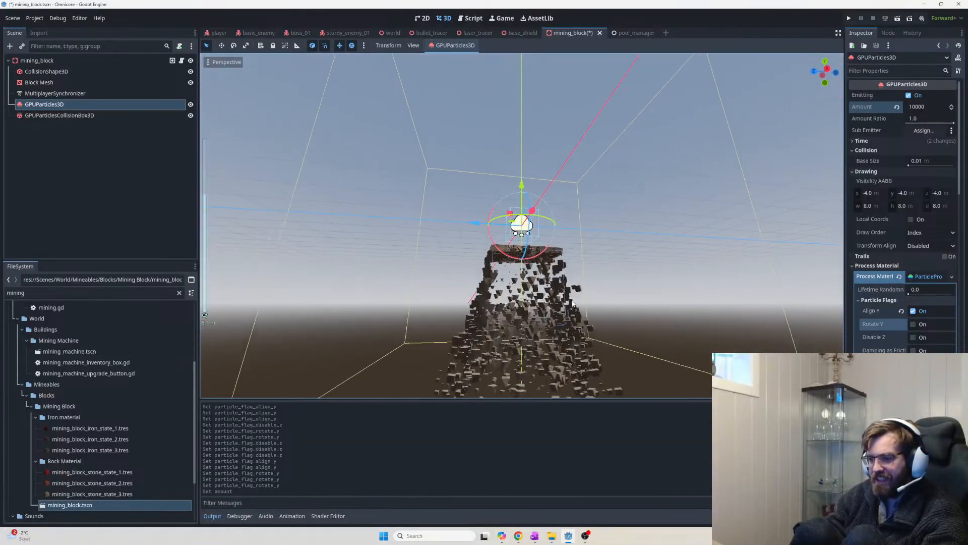
pyautogui.scroll(-10, 573, 307)
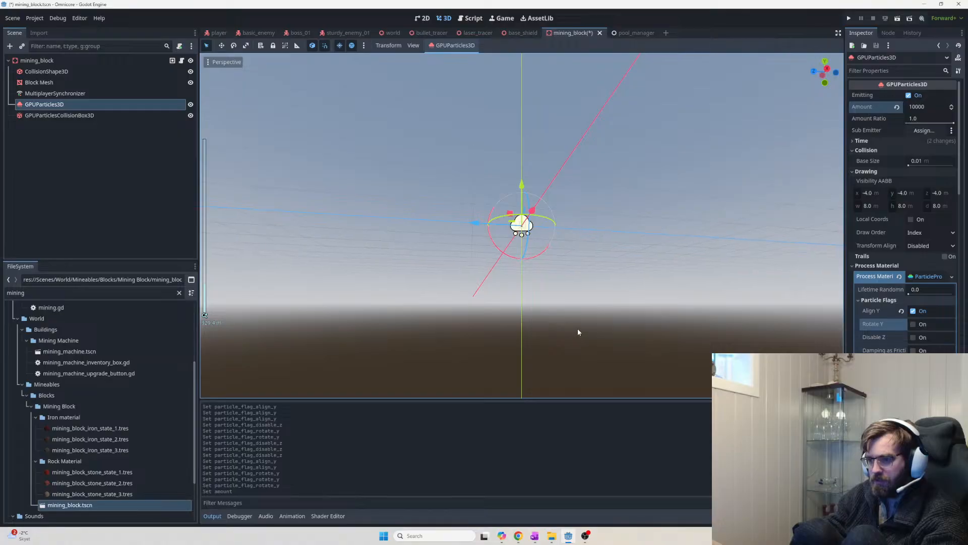
pyautogui.scroll(2, 579, 332)
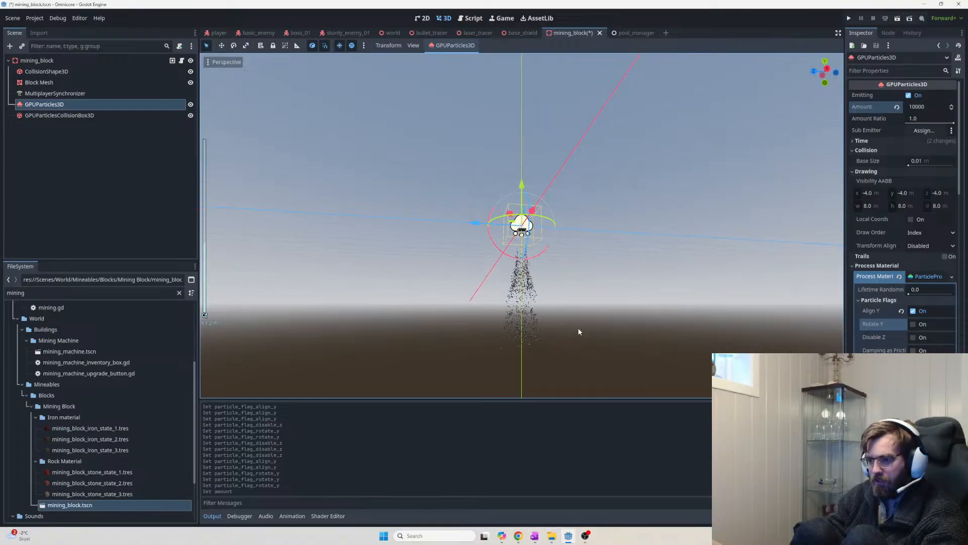
pyautogui.scroll(10, 578, 328)
pyautogui.moveTo(578, 328); pyautogui.dragTo(566, 305, button='middle')
pyautogui.scroll(20, 566, 305)
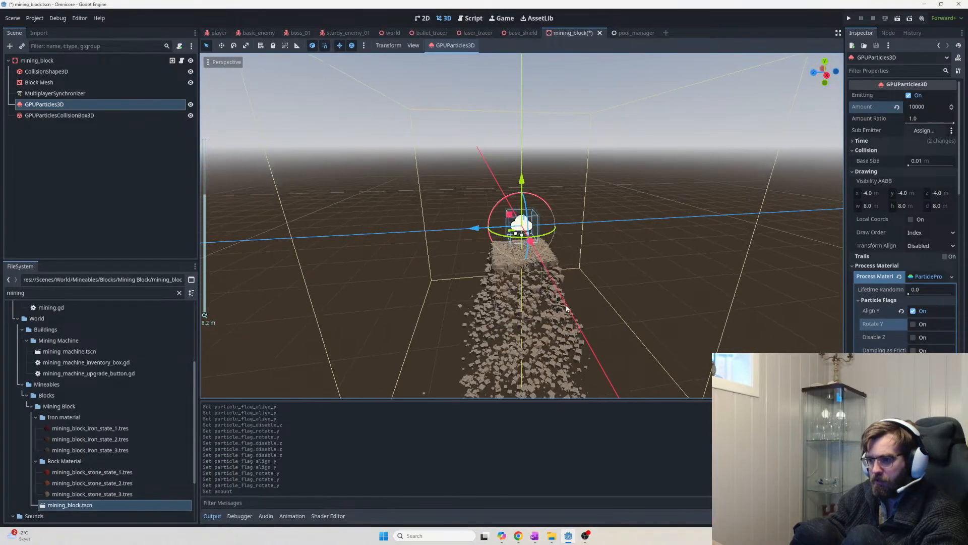
# Raise Amount to 100000, then 1000000, saving the scene with Ctrl+S
pyautogui.write('10000')
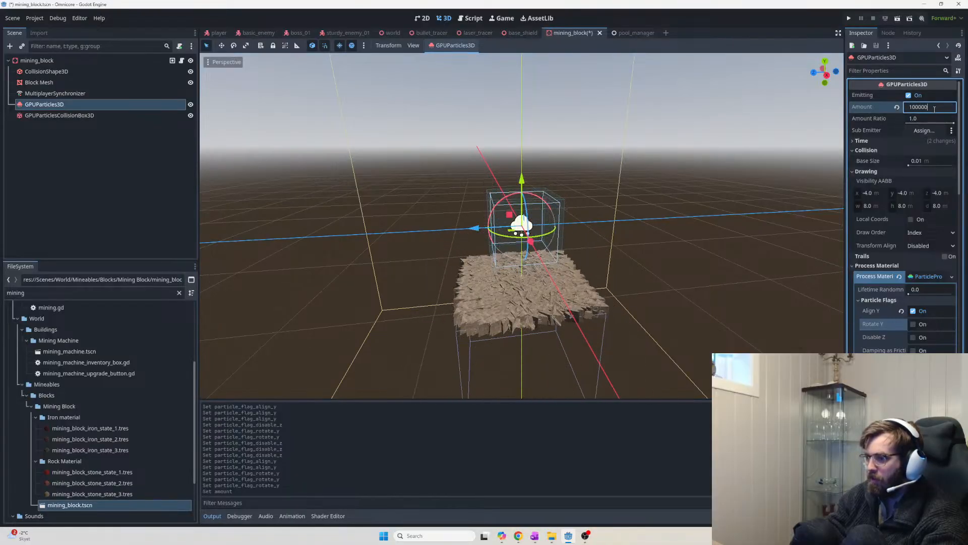
pyautogui.press('Return')
pyautogui.moveTo(682, 272); pyautogui.dragTo(657, 305, button='middle')
pyautogui.scroll(-8, 705, 258)
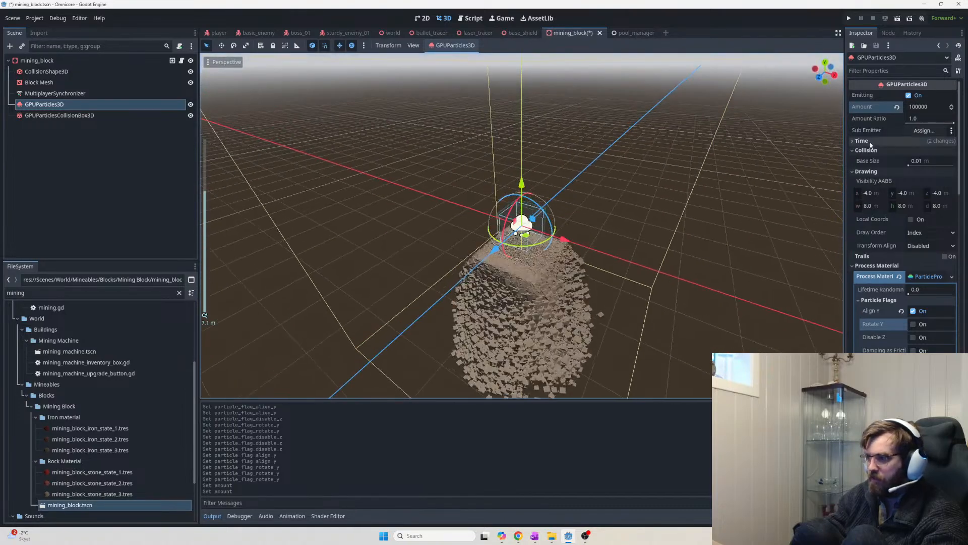
pyautogui.click(937, 106)
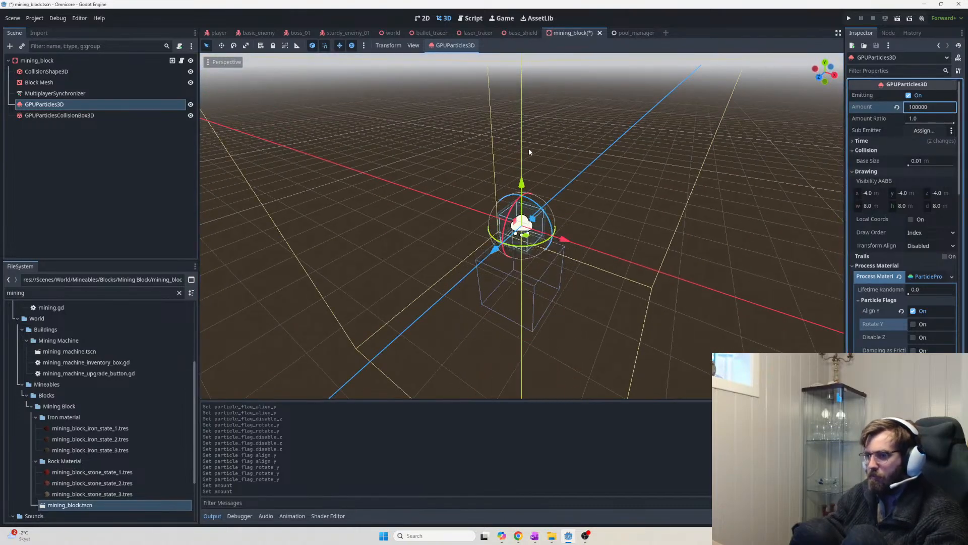
pyautogui.hotkey('ctrl', 's')
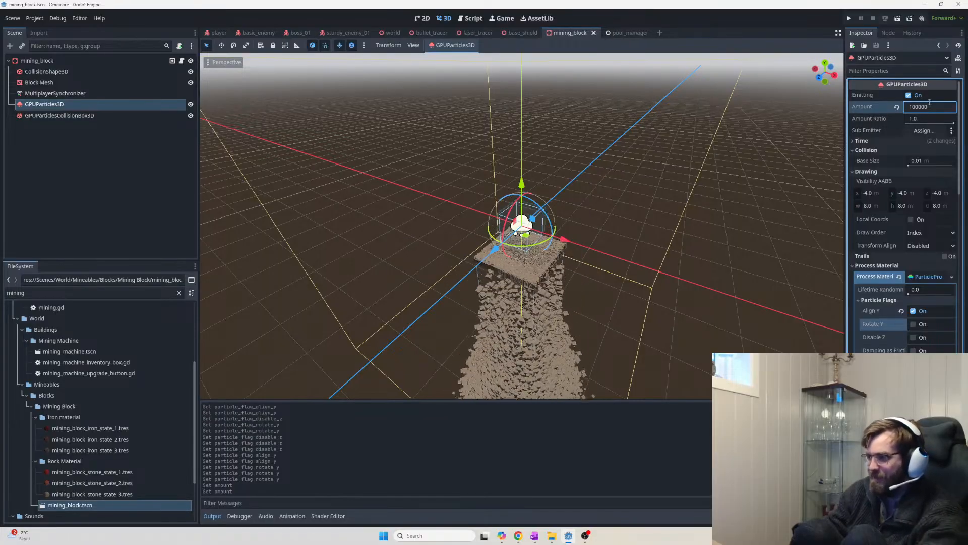
pyautogui.write('0')
pyautogui.press('Return')
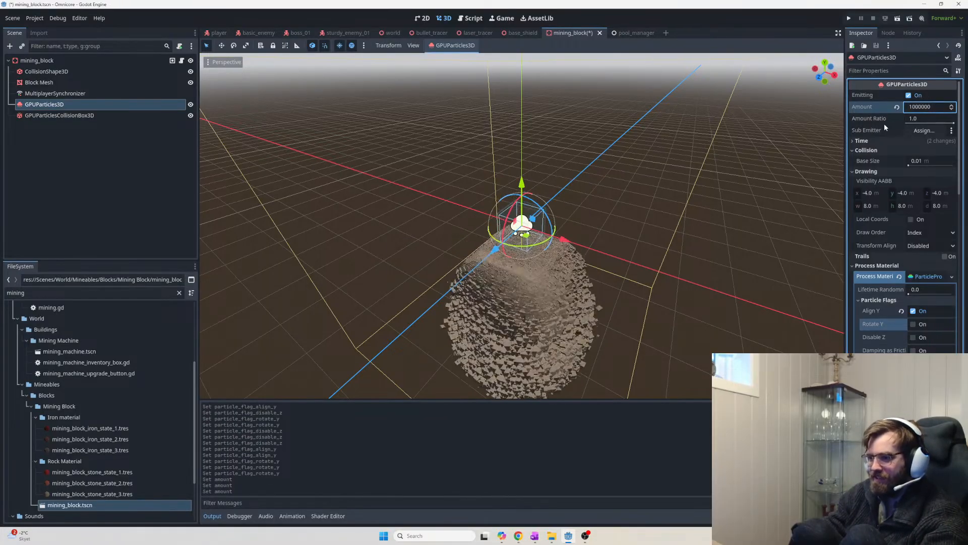
pyautogui.scroll(5, 584, 300)
pyautogui.moveTo(591, 305); pyautogui.dragTo(569, 278, button='middle')
# Expand the process material's Spawn section and scroll down to the Angle Curve and Velocity settings
pyautogui.scroll(-8, 922, 313)
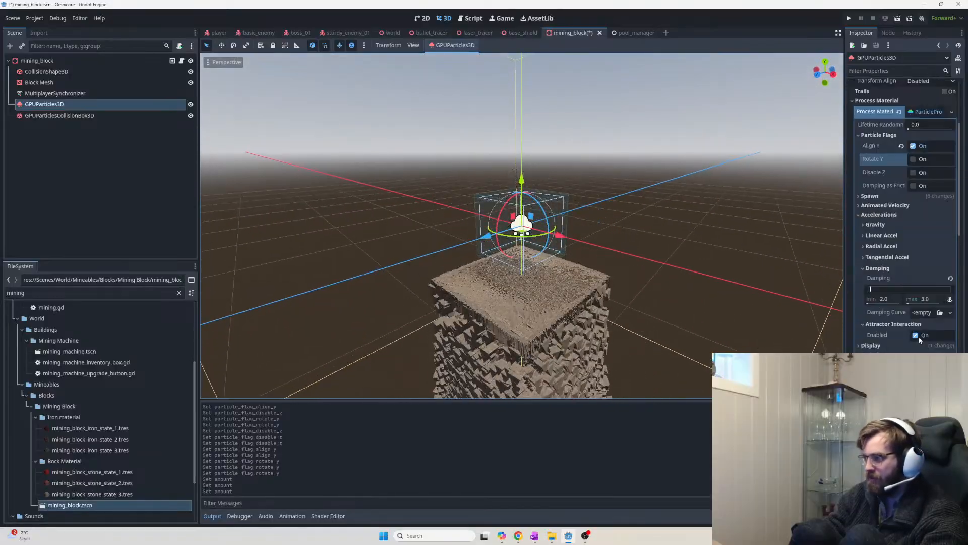
pyautogui.scroll(8, 913, 242)
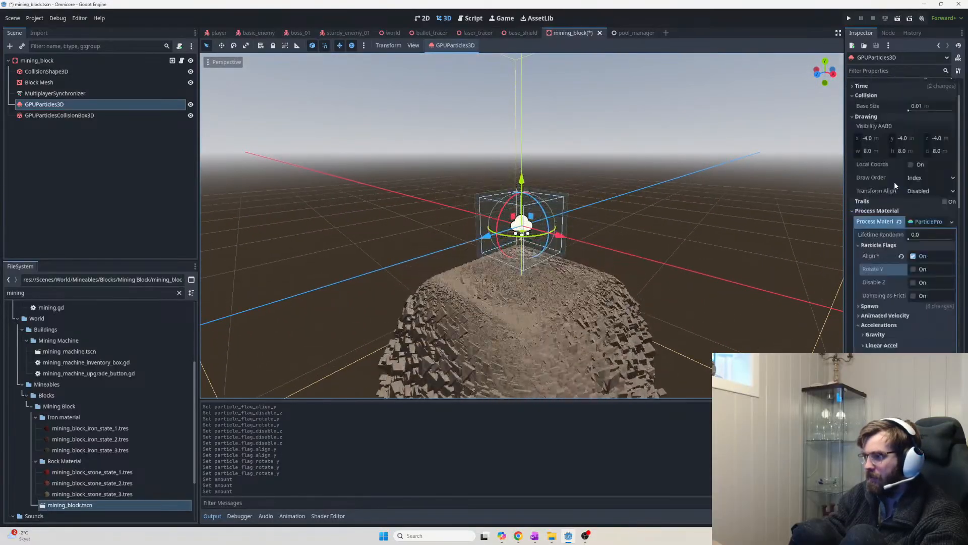
pyautogui.scroll(-3, 898, 340)
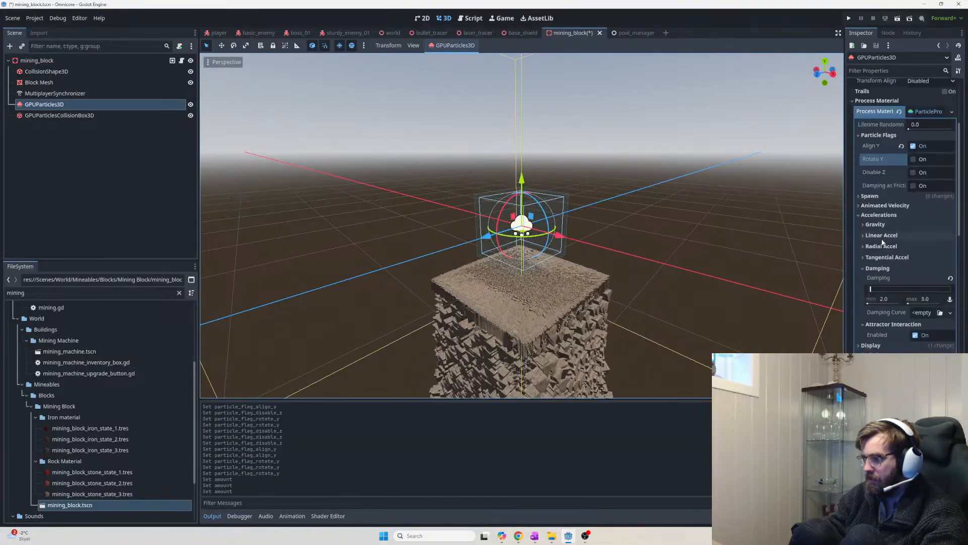
pyautogui.click(868, 196)
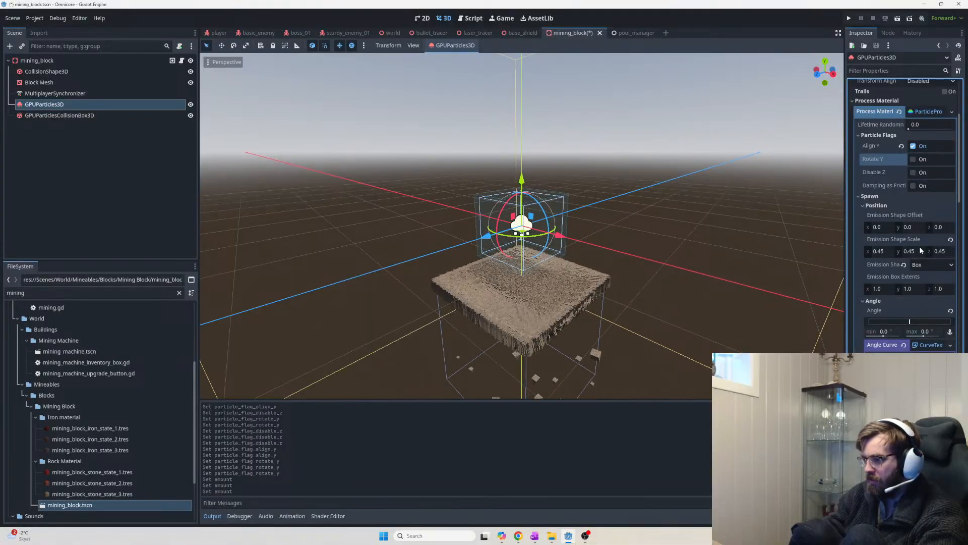
pyautogui.scroll(-5, 922, 252)
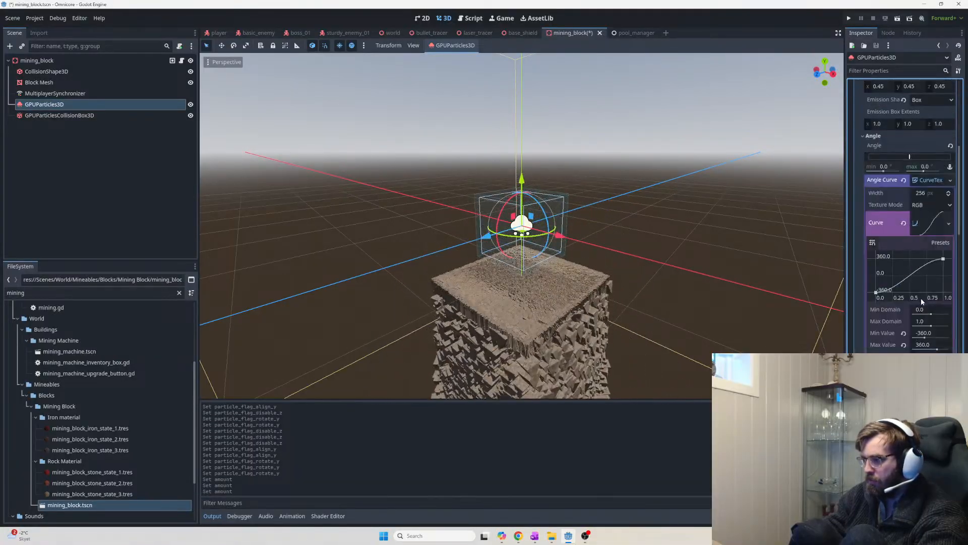
pyautogui.scroll(-2, 931, 344)
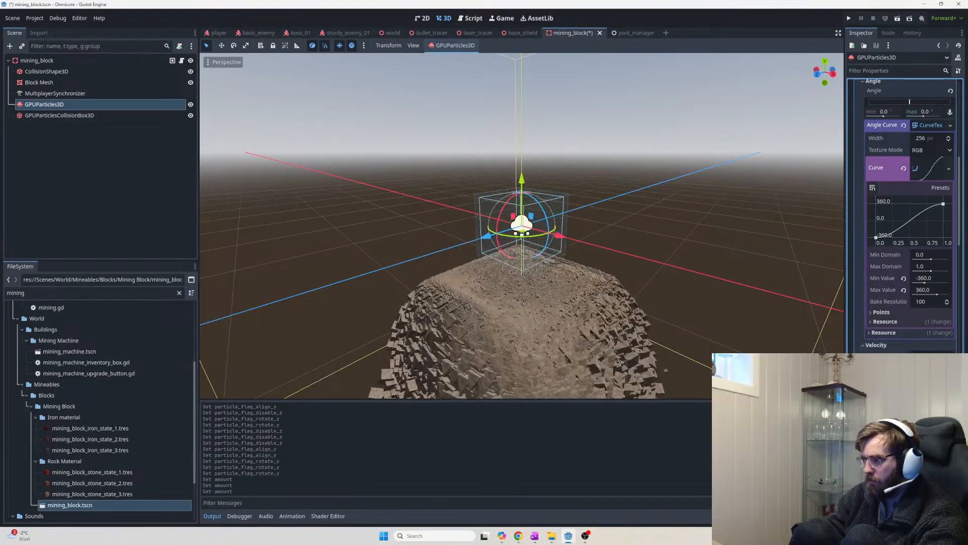
pyautogui.scroll(-2, 930, 344)
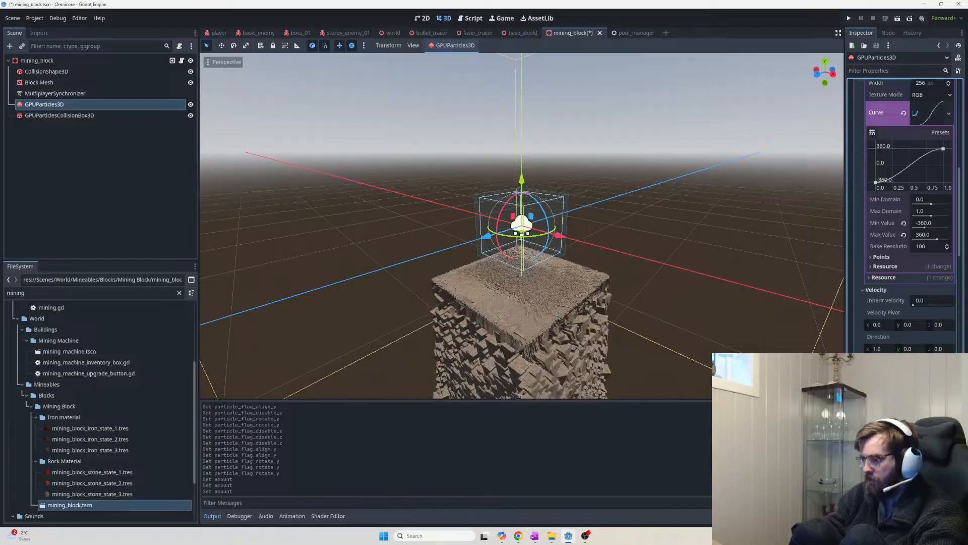
pyautogui.scroll(-15, 589, 288)
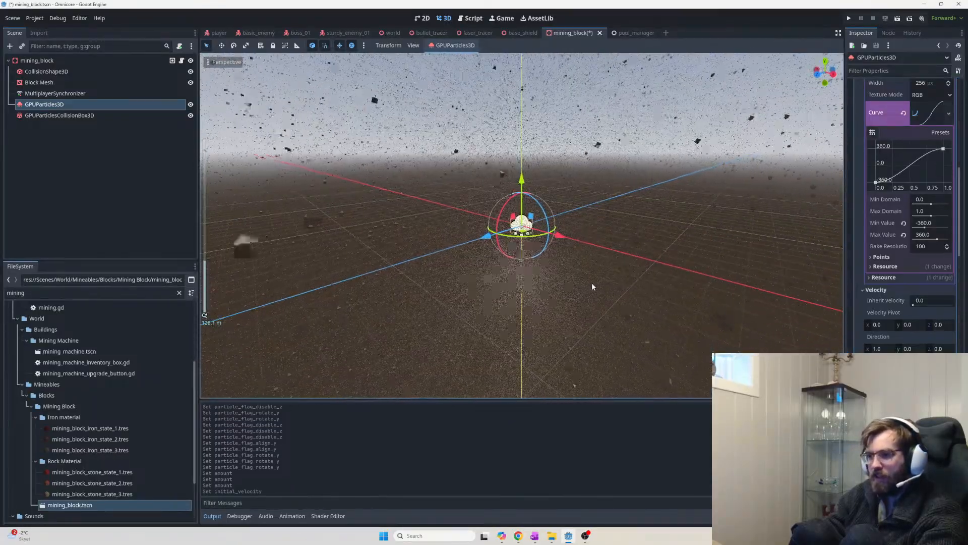
# Scroll the Inspector between the angle curve and Amount settings while tilting the view downward
pyautogui.scroll(14, 591, 283)
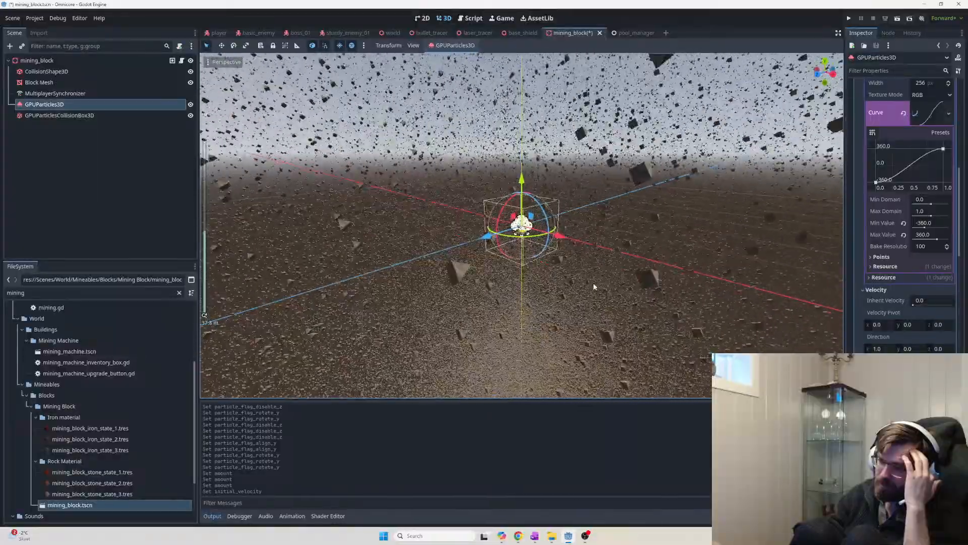
pyautogui.scroll(3, 594, 286)
pyautogui.scroll(5, 594, 287)
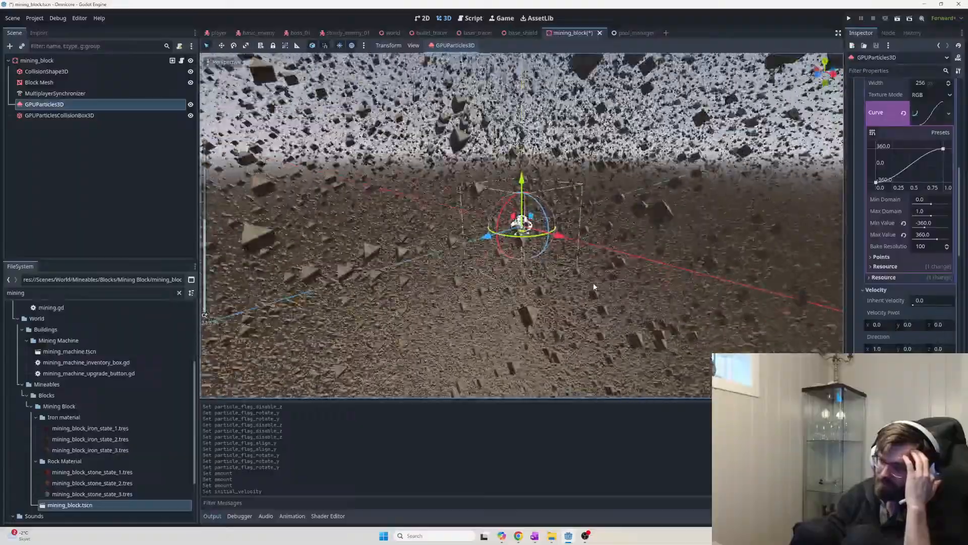
pyautogui.scroll(-4, 595, 288)
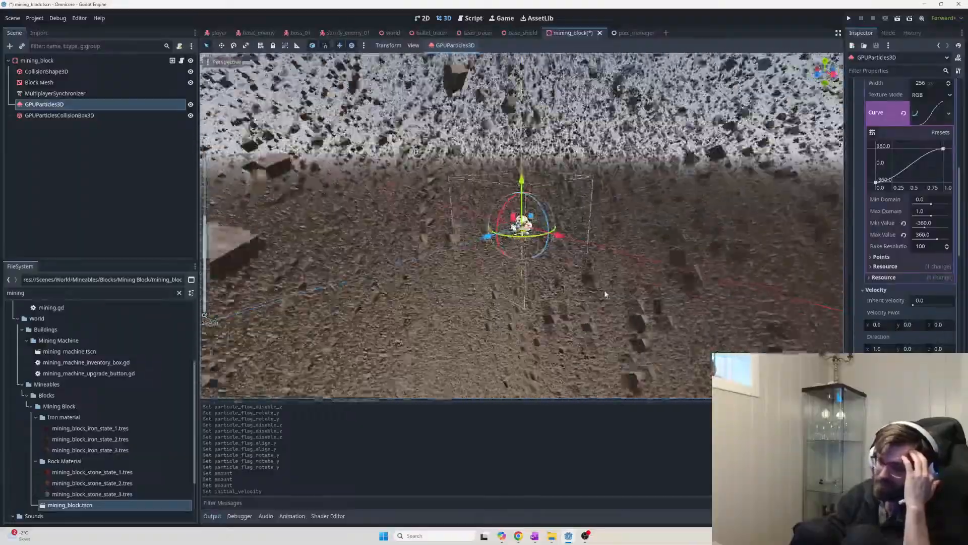
pyautogui.moveTo(606, 294); pyautogui.dragTo(602, 321, button='middle')
pyautogui.scroll(5, 602, 320)
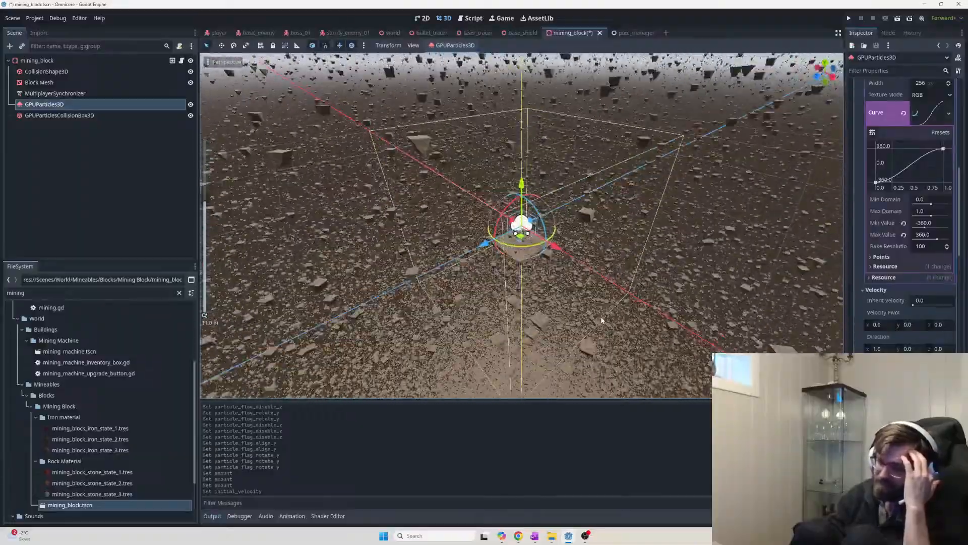
pyautogui.scroll(-5, 602, 320)
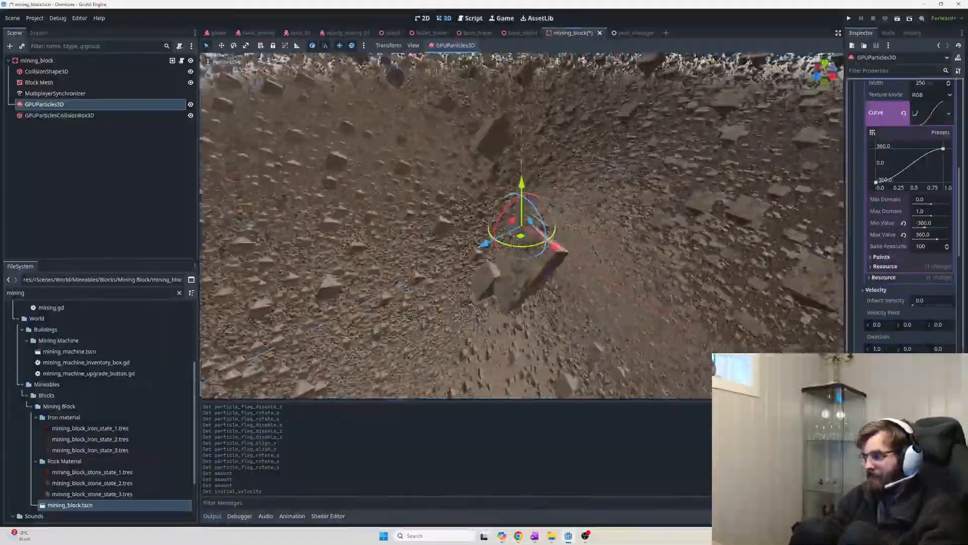
pyautogui.scroll(10, 928, 283)
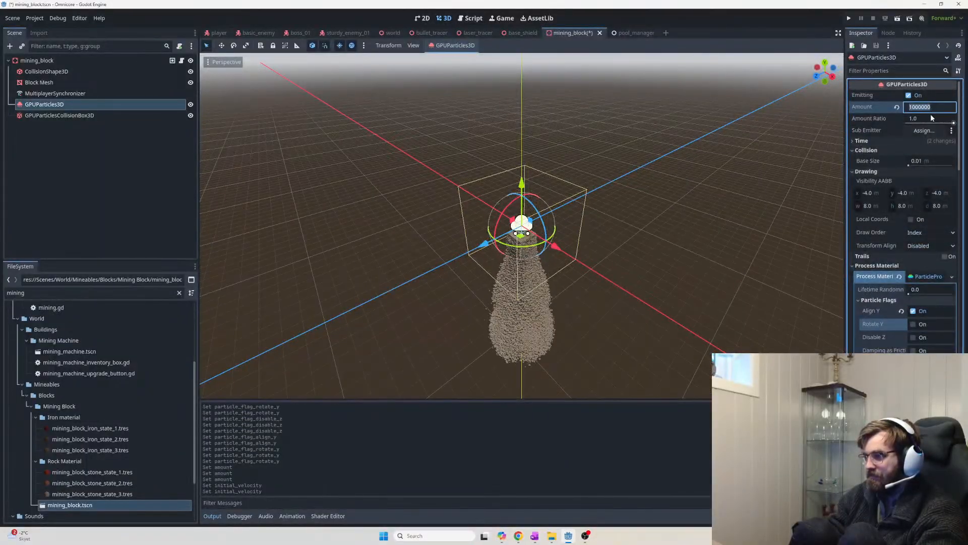
# Test a particle Amount of 1, then set it back to 500
pyautogui.press('Return')
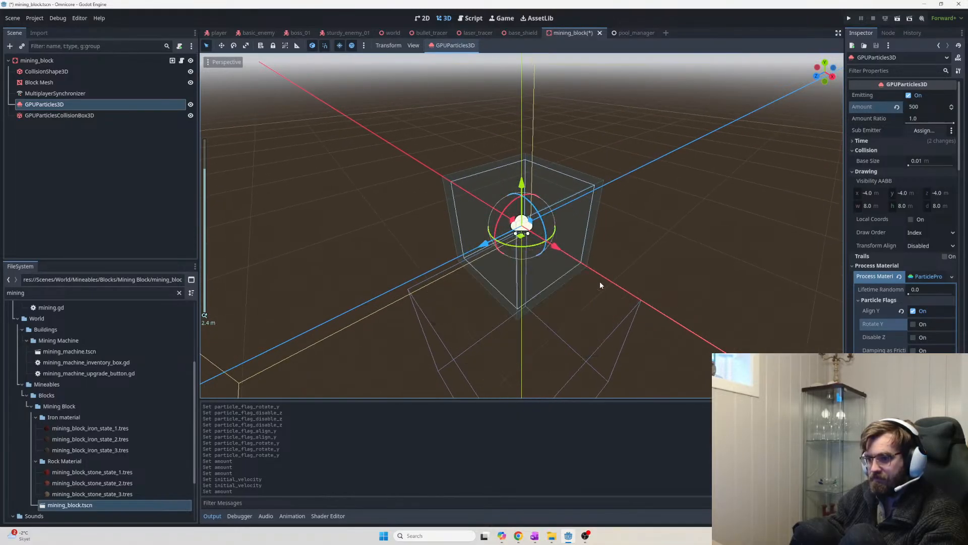
pyautogui.click(925, 108)
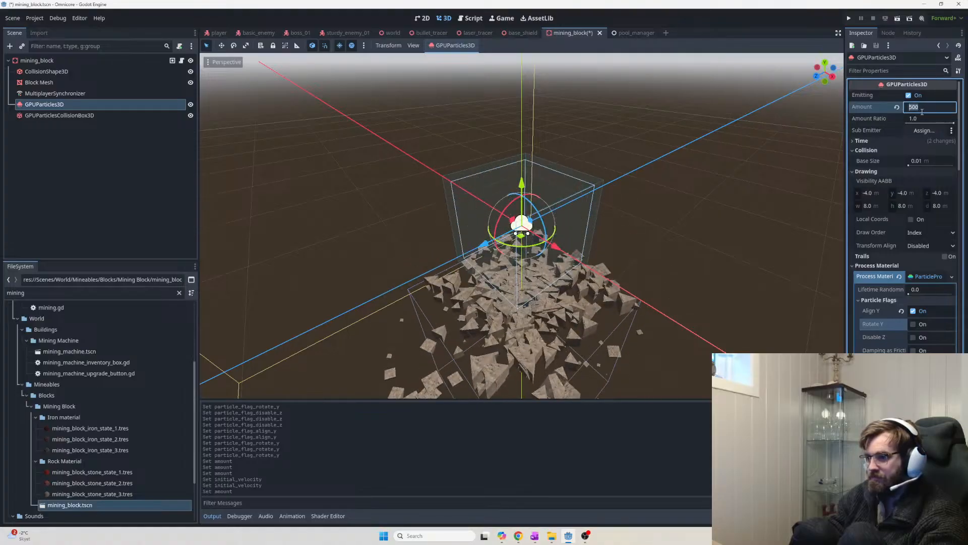
pyautogui.write('1')
pyautogui.press('Return')
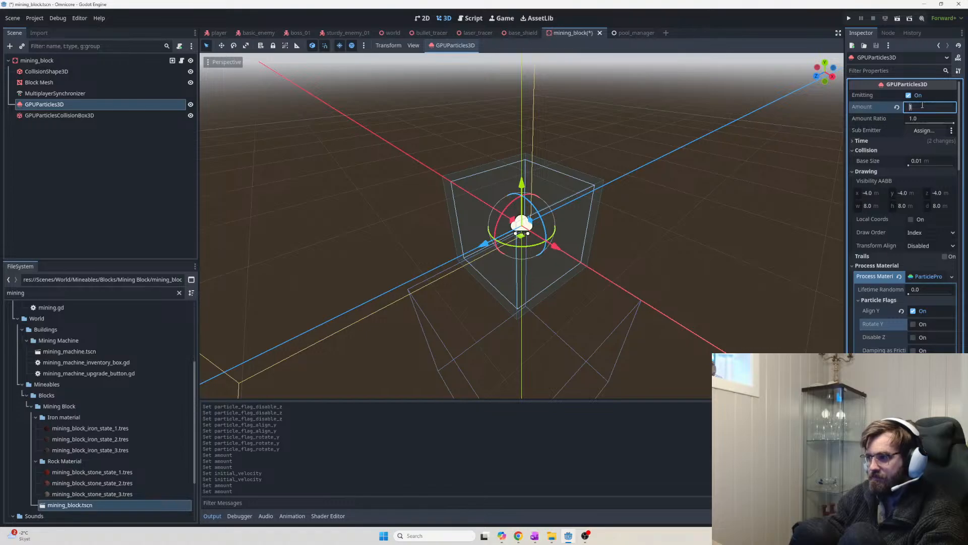
pyautogui.press('Return')
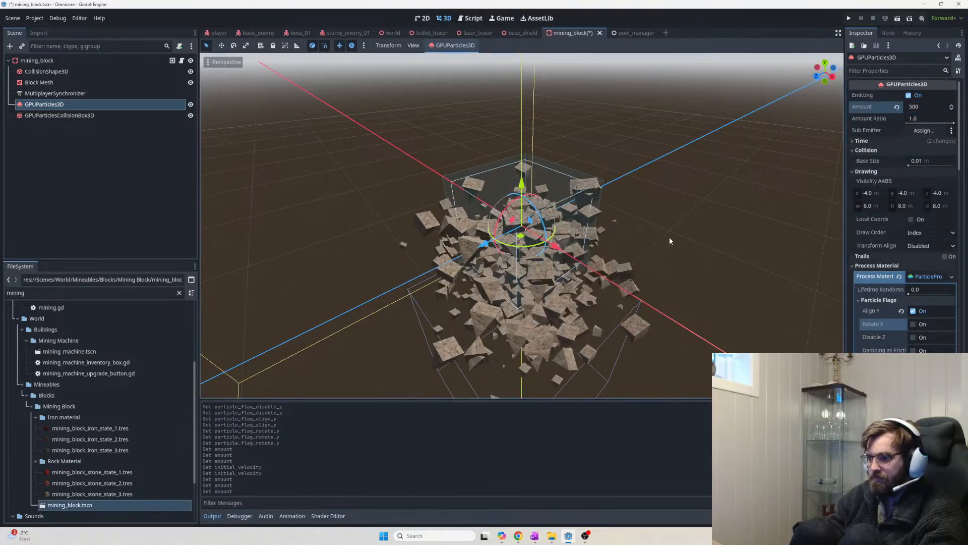
# Orbit and zoom around the 500-particle burst to inspect the debris heap
pyautogui.moveTo(660, 246); pyautogui.dragTo(436, 295, button='middle')
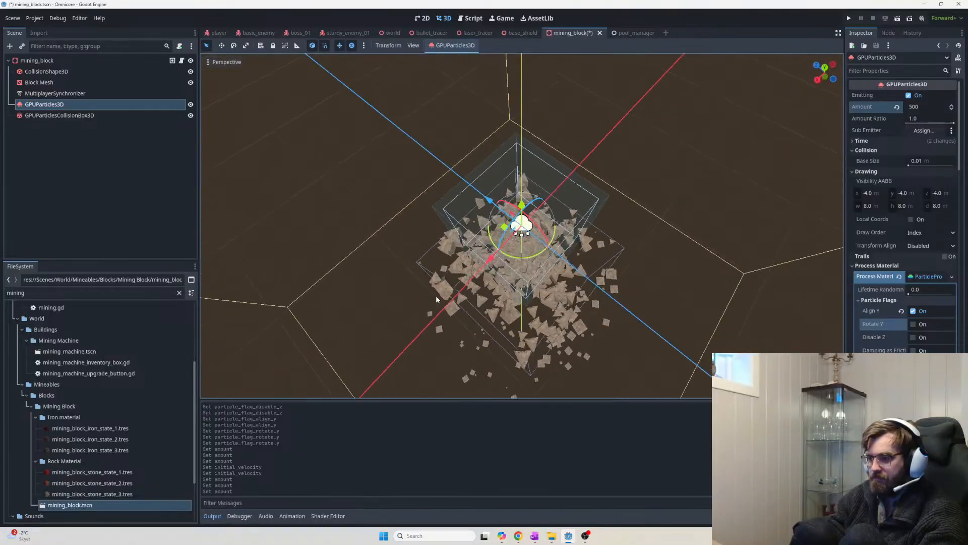
pyautogui.moveTo(591, 317); pyautogui.dragTo(485, 315, button='middle')
pyautogui.scroll(3, 530, 306)
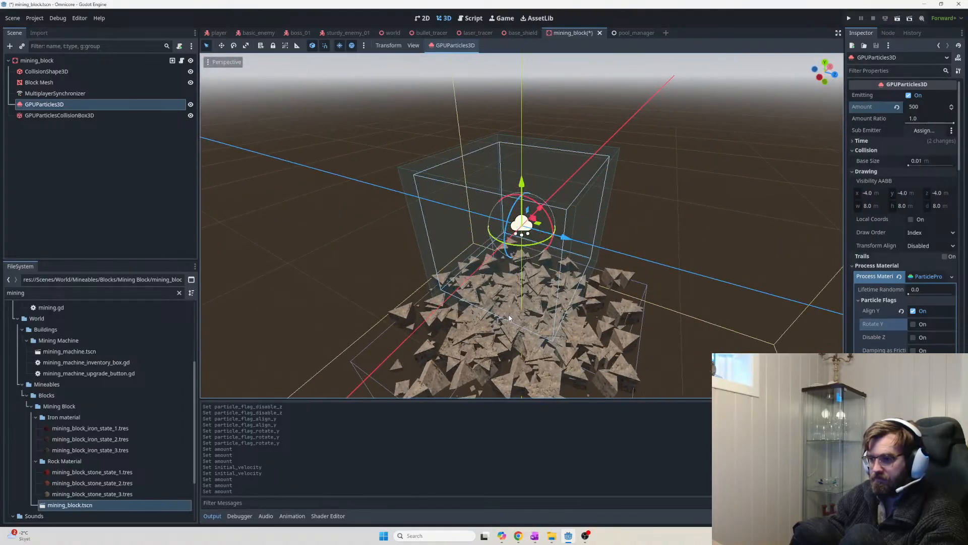
pyautogui.scroll(-3, 509, 317)
pyautogui.moveTo(575, 326); pyautogui.dragTo(414, 304, button='middle')
pyautogui.scroll(-3, 497, 338)
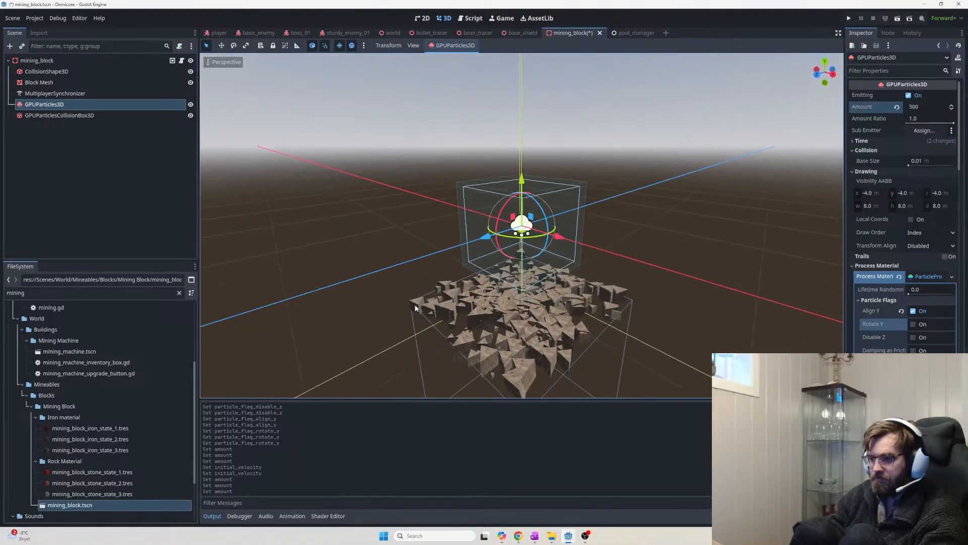
pyautogui.scroll(-2, 447, 316)
pyautogui.moveTo(550, 325); pyautogui.dragTo(511, 347, button='middle')
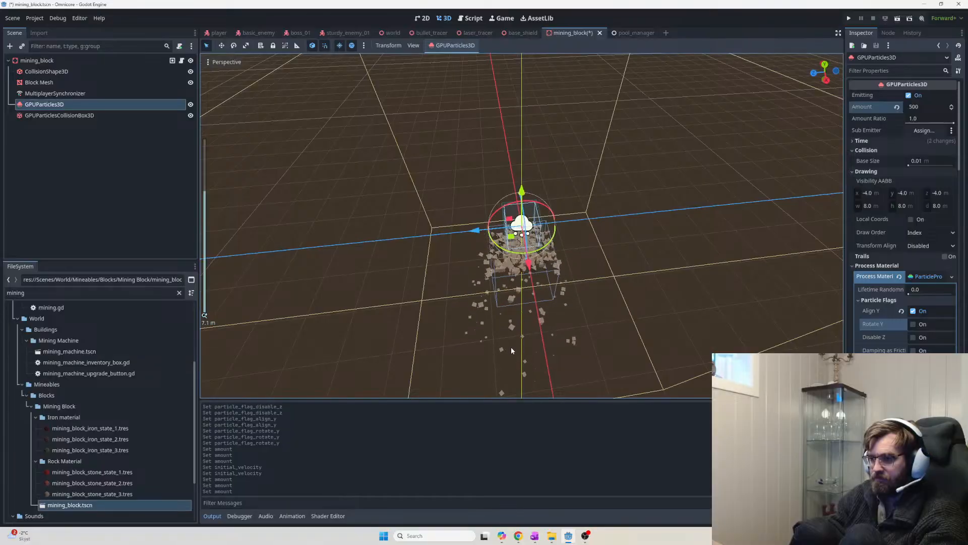
pyautogui.scroll(2, 510, 346)
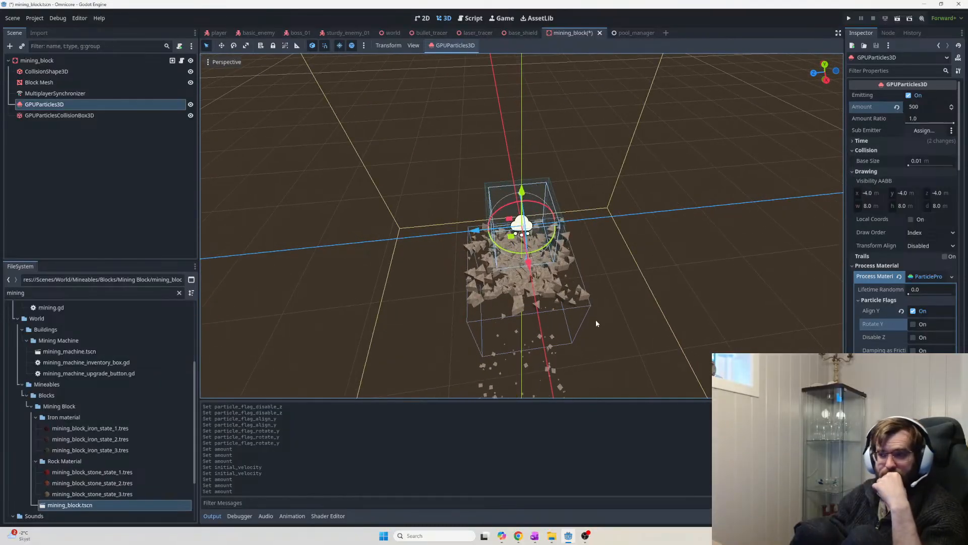
pyautogui.scroll(-6, 576, 310)
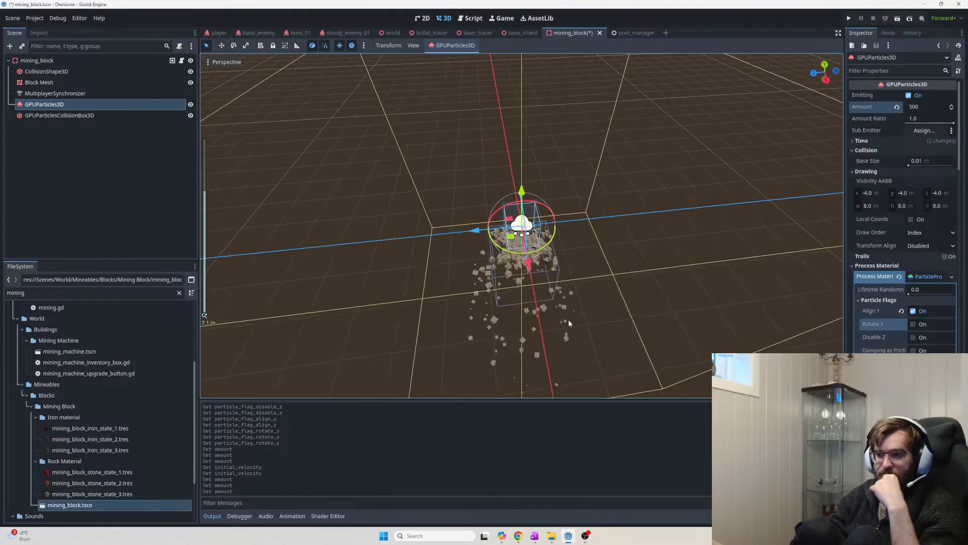
pyautogui.moveTo(568, 322); pyautogui.dragTo(630, 323, button='middle')
pyautogui.scroll(7, 629, 321)
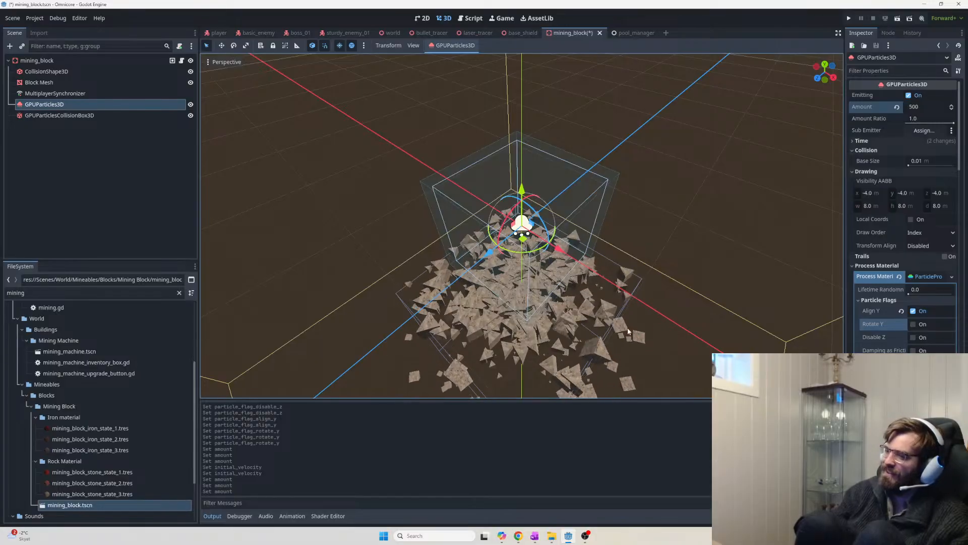
pyautogui.hotkey('alt', 'Tab')
pyautogui.hotkey('alt', 'Tab')
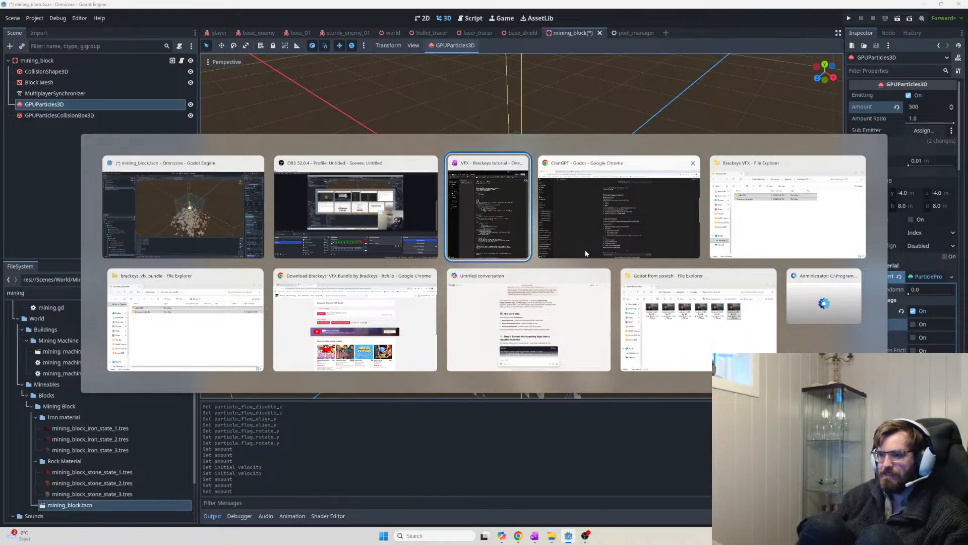
# Go to the Brainstorming page under the Omnicore task overview in OneNote
pyautogui.scroll(-12, 333, 268)
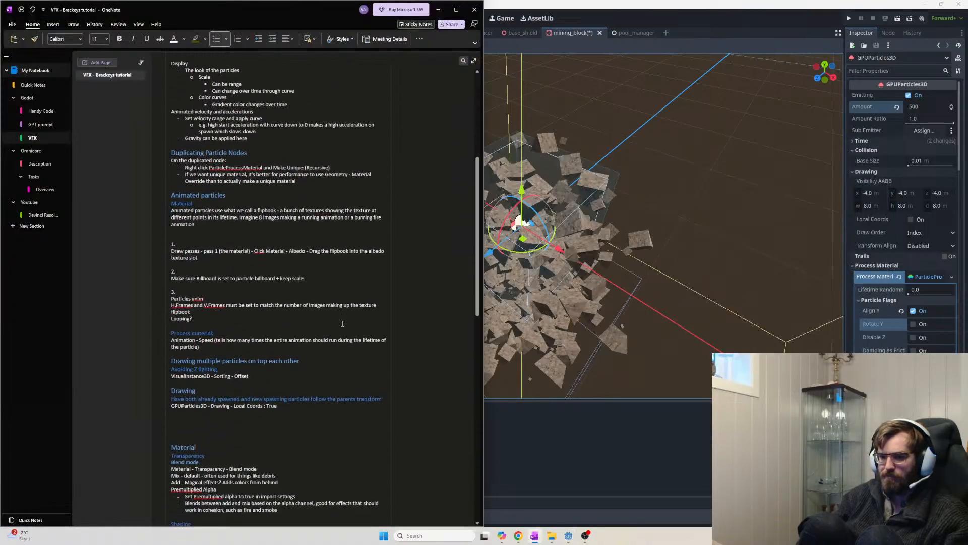
pyautogui.click(48, 164)
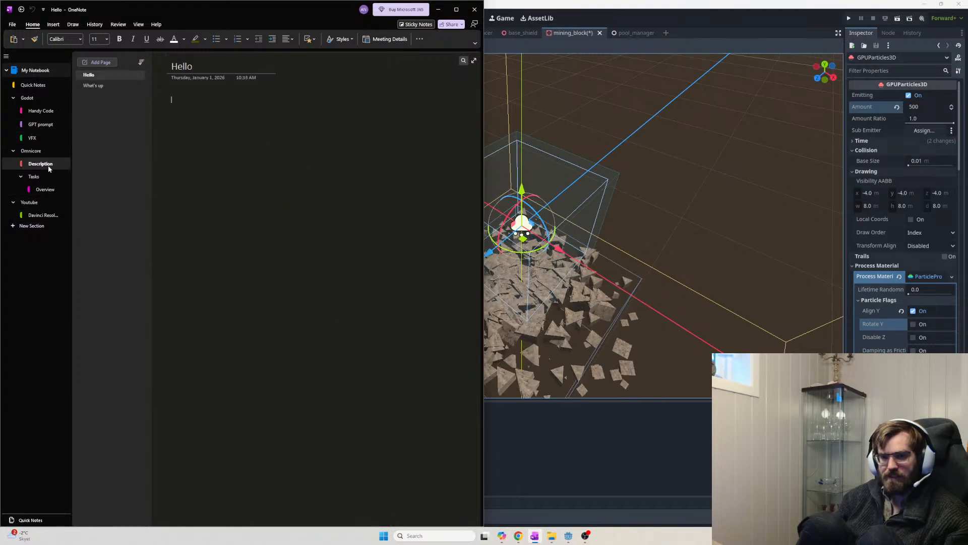
pyautogui.click(48, 138)
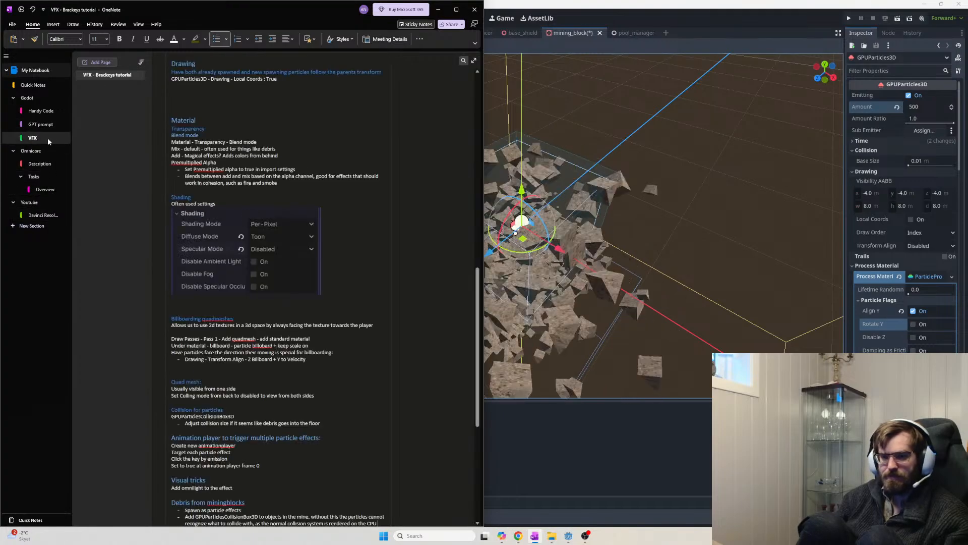
pyautogui.click(45, 189)
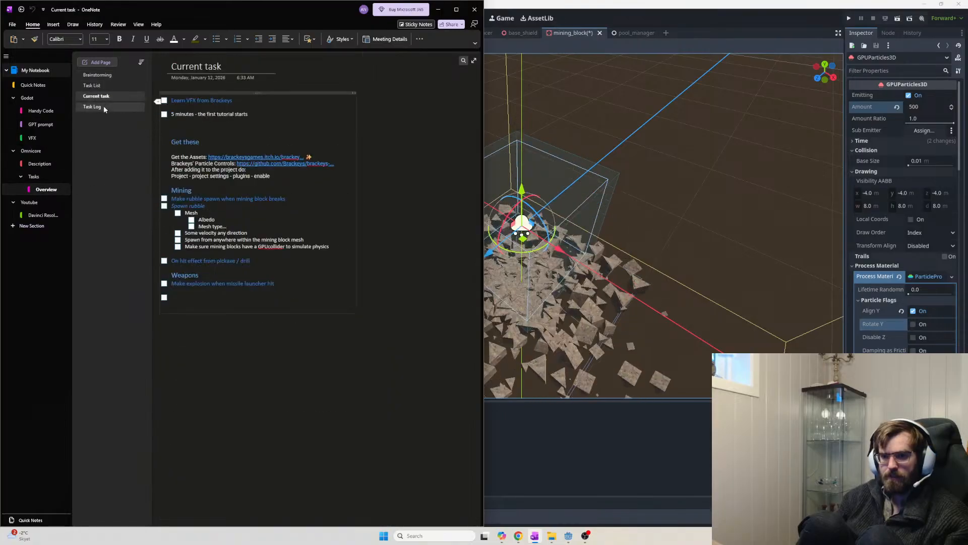
pyautogui.click(97, 74)
# Append 'and amount' to the particle-effects line in the Mining explosives notes
pyautogui.click(222, 386)
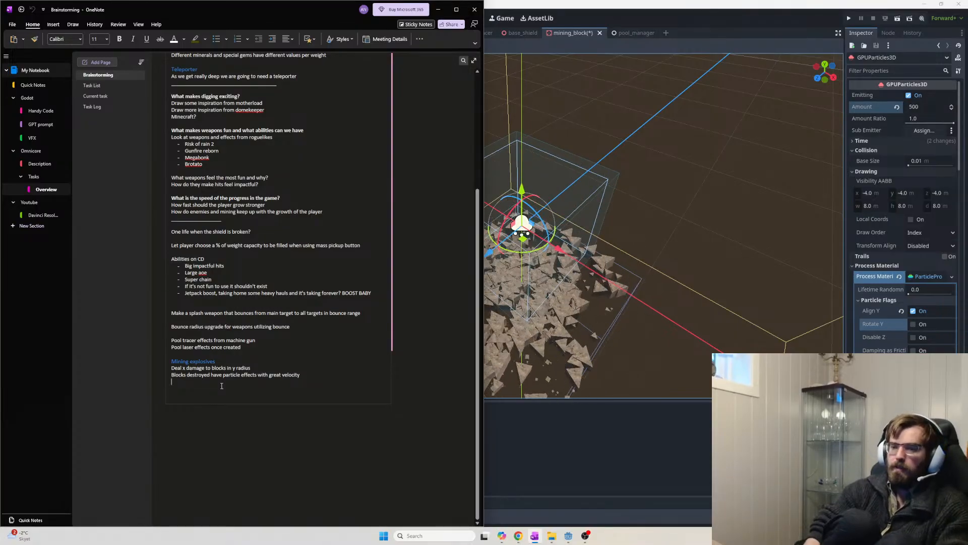
pyautogui.write('Way more')
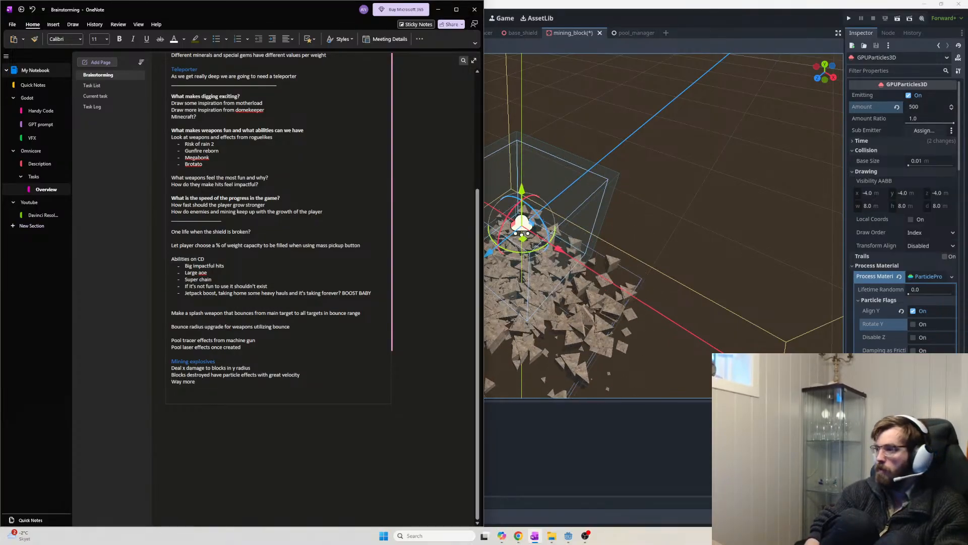
pyautogui.write(' particles')
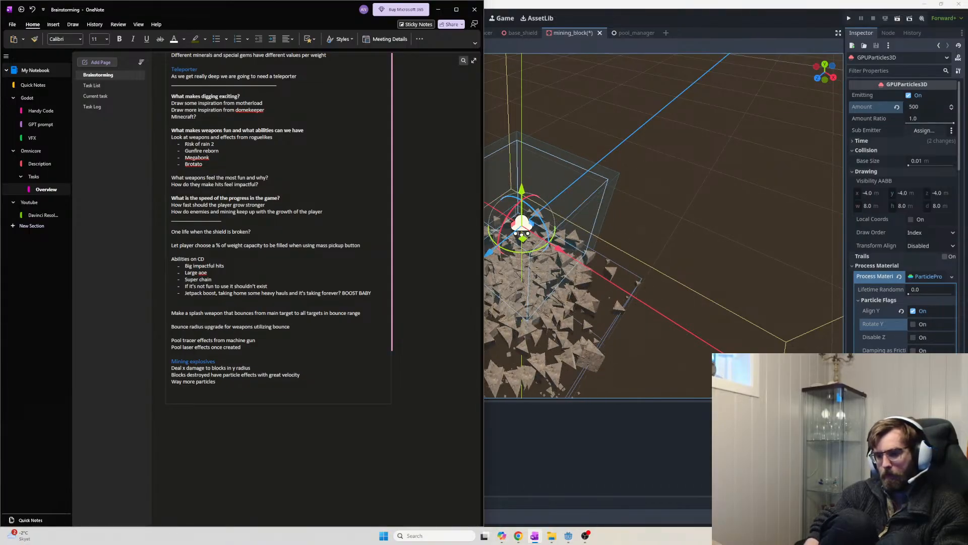
pyautogui.write(' (debirs')
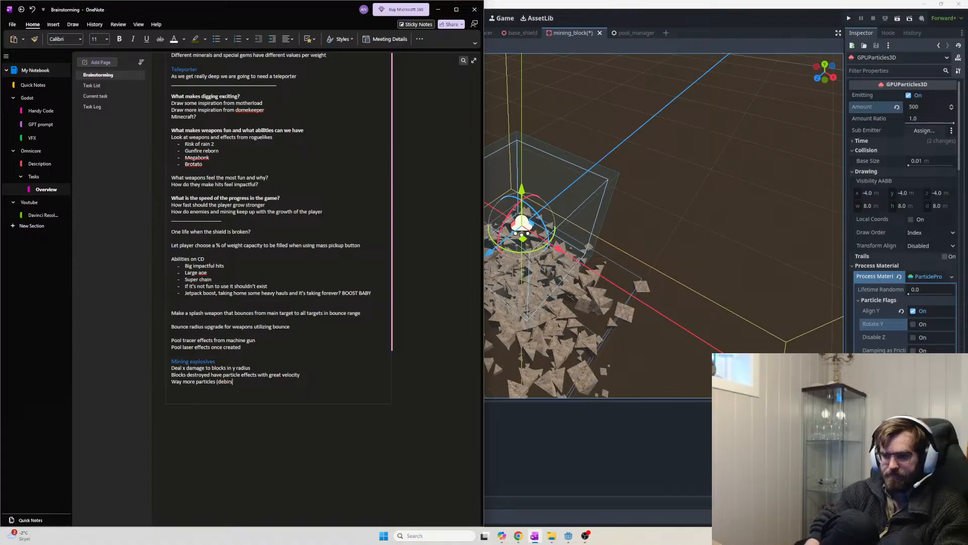
pyautogui.press('BackSpace')
pyautogui.press('BackSpace')
pyautogui.press('BackSpace')
pyautogui.press('BackSpace')
pyautogui.press('BackSpace')
pyautogui.press('BackSpace')
pyautogui.press('BackSpace')
pyautogui.press('BackSpace')
pyautogui.press('BackSpace')
pyautogui.press('BackSpace')
pyautogui.press('BackSpace')
pyautogui.press('BackSpace')
pyautogui.press('BackSpace')
pyautogui.press('BackSpace')
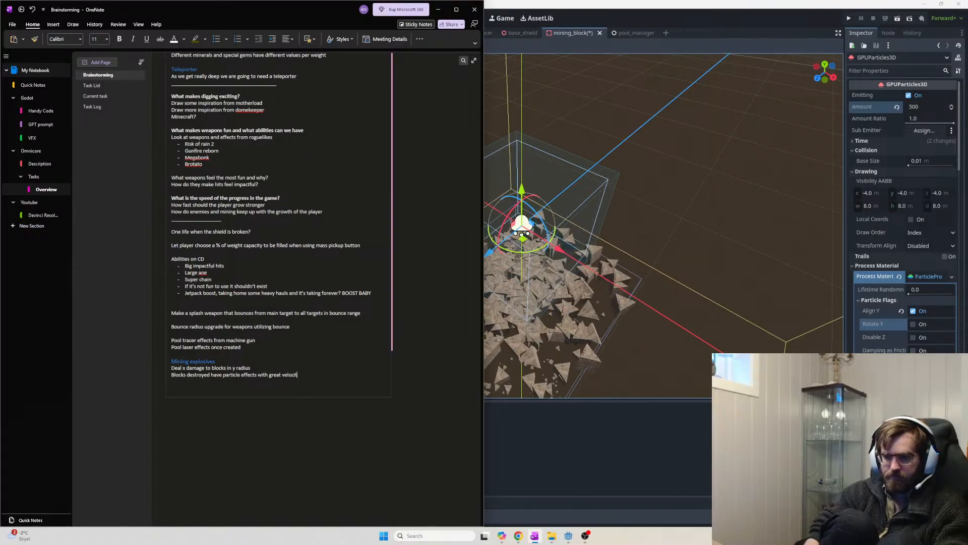
pyautogui.write('and ')
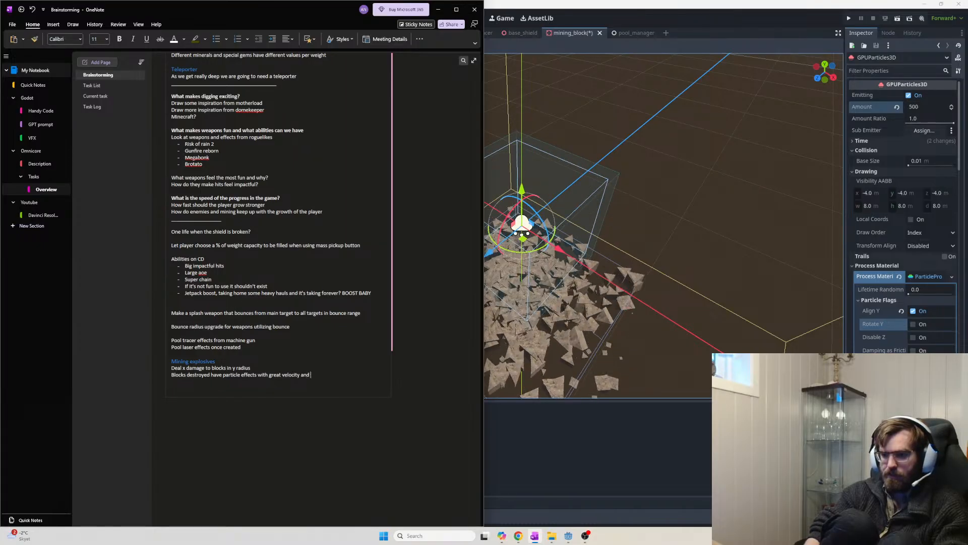
pyautogui.write('amount')
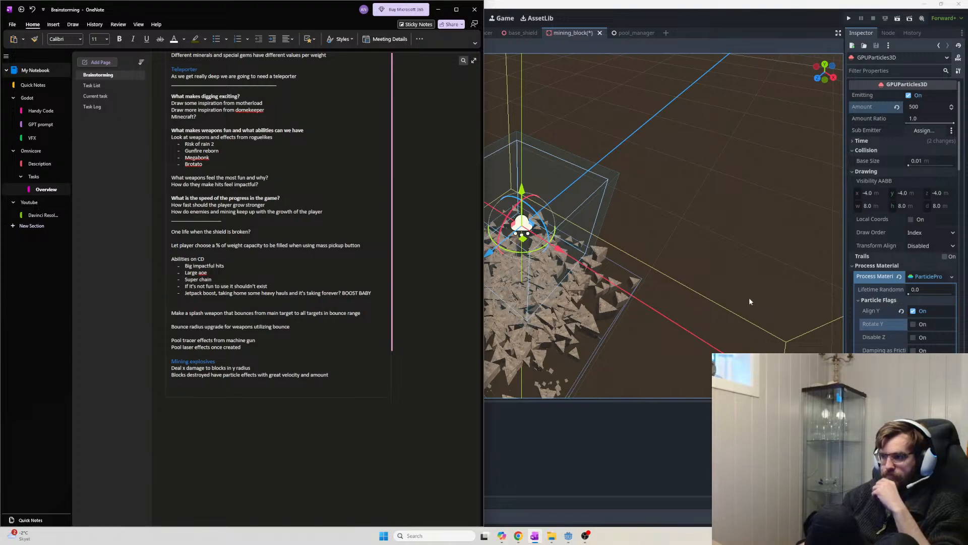
pyautogui.click(712, 297)
# Orbit and zoom around the debris cloud to inspect it
pyautogui.moveTo(711, 297); pyautogui.dragTo(600, 288, button='middle')
pyautogui.scroll(-2, 664, 290)
pyautogui.scroll(-2, 668, 294)
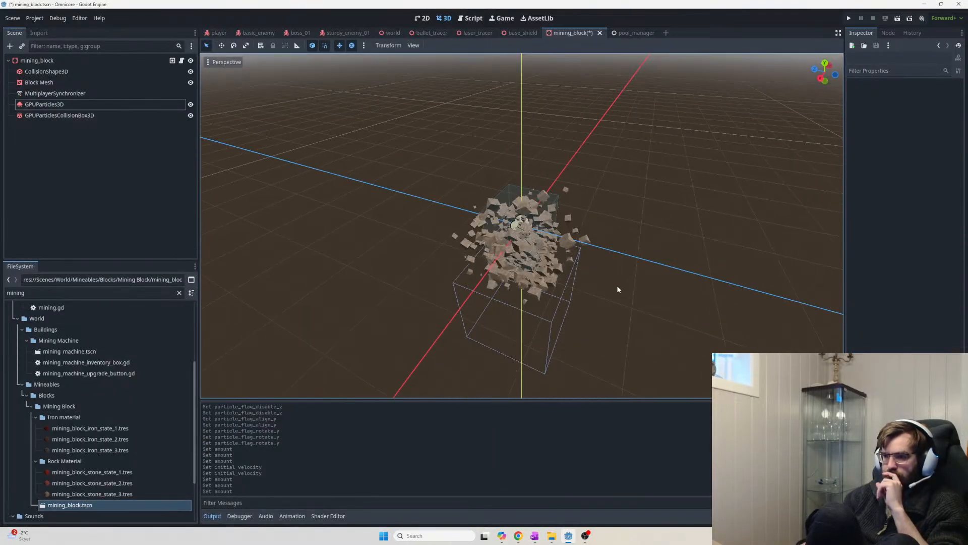
pyautogui.scroll(4, 617, 289)
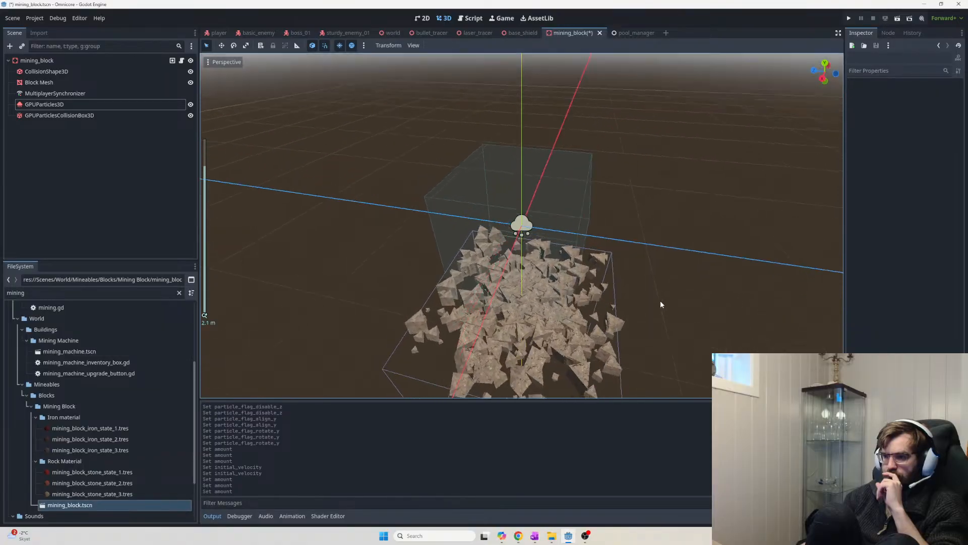
pyautogui.moveTo(661, 304); pyautogui.dragTo(741, 283, button='middle')
pyautogui.scroll(7, 658, 321)
pyautogui.scroll(-12, 706, 299)
pyautogui.moveTo(637, 304); pyautogui.dragTo(692, 325, button='middle')
pyautogui.scroll(-5, 649, 317)
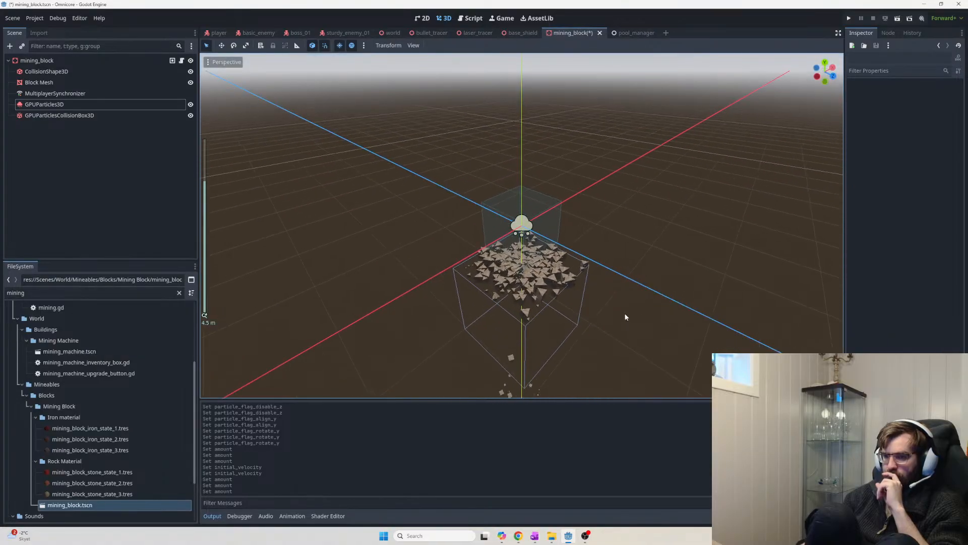
# Select GPUParticlesCollisionBox3D and raise it up around the emitter
pyautogui.click(60, 115)
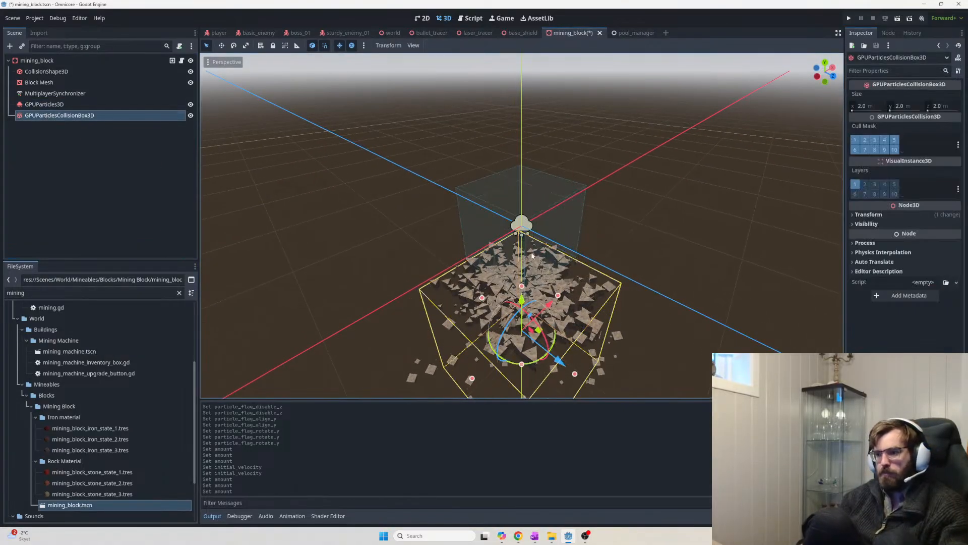
pyautogui.moveTo(523, 306); pyautogui.dragTo(523, 198)
pyautogui.scroll(5, 625, 281)
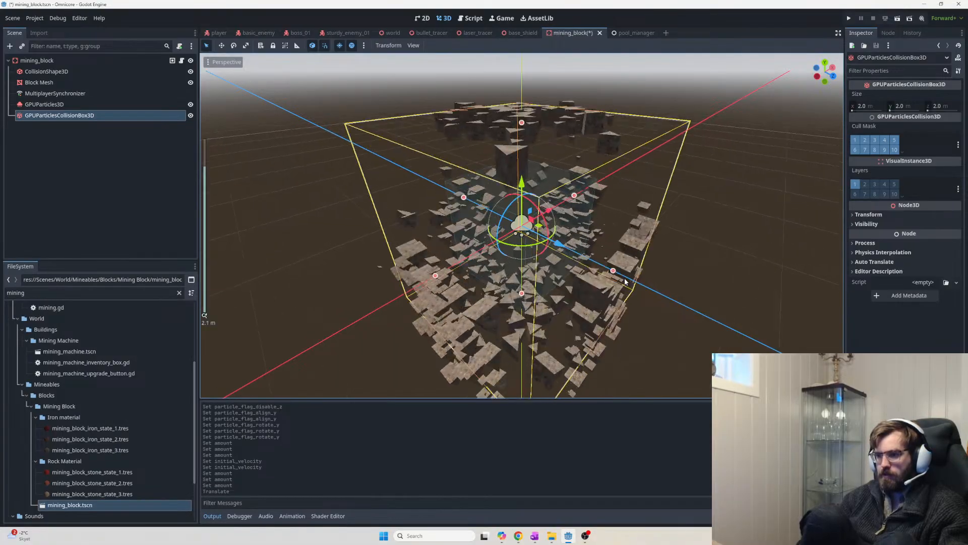
pyautogui.moveTo(624, 281); pyautogui.dragTo(585, 277, button='middle')
pyautogui.scroll(-9, 586, 277)
# Set the collision box's linked Scale to 0.5 on all axes
pyautogui.click(869, 214)
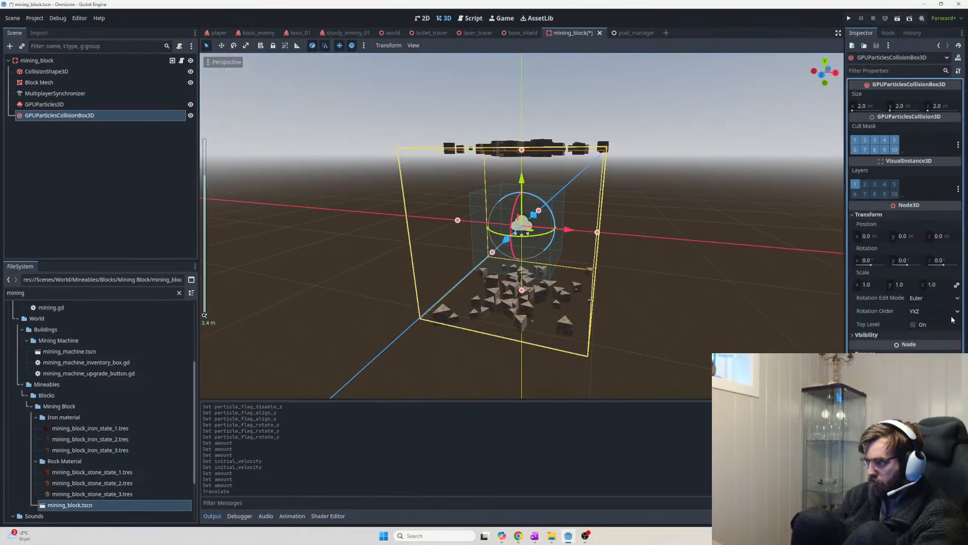
pyautogui.click(868, 285)
pyautogui.write(',25')
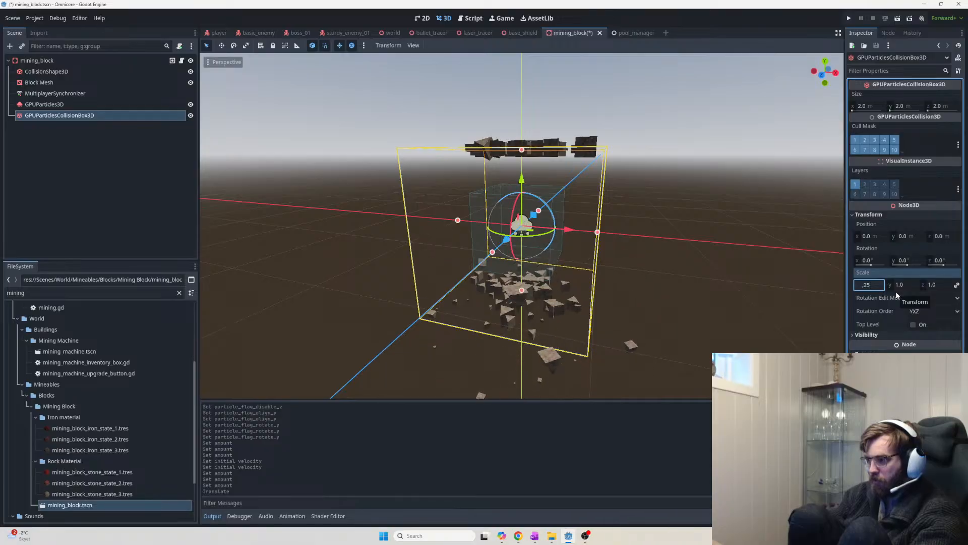
pyautogui.press('Return')
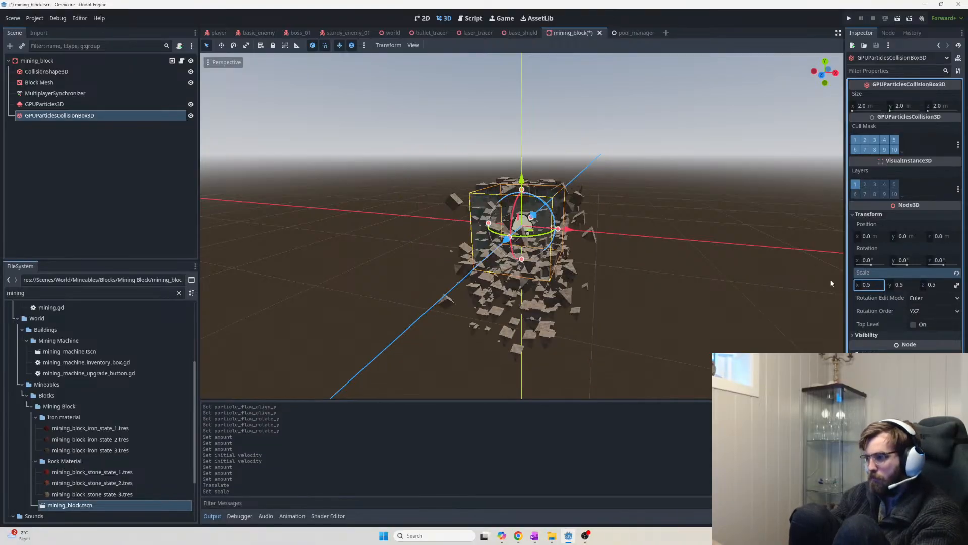
pyautogui.moveTo(595, 249); pyautogui.dragTo(633, 252, button='middle')
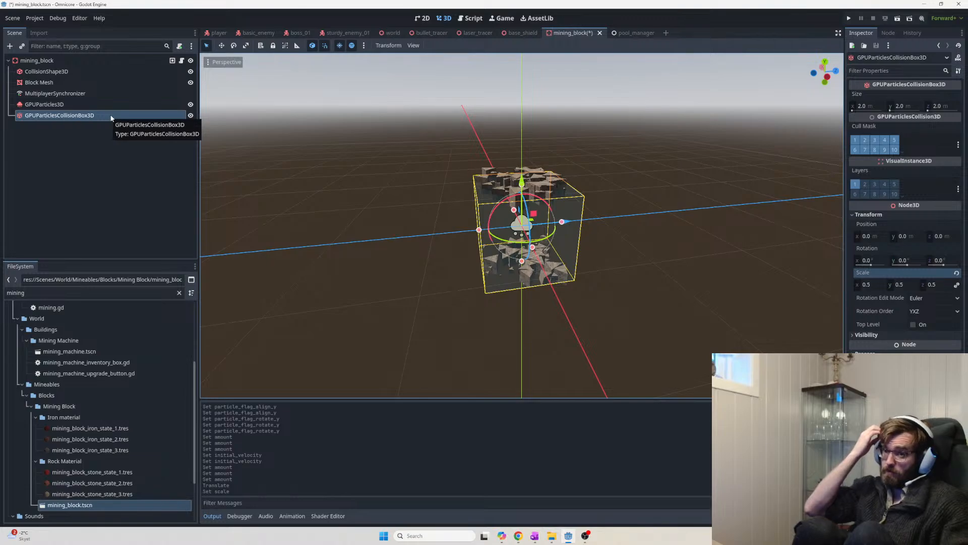
# Drag GPUParticles3D below GPUParticlesCollisionBox3D in the Scene dock, then select the mining_block root
pyautogui.click(86, 119)
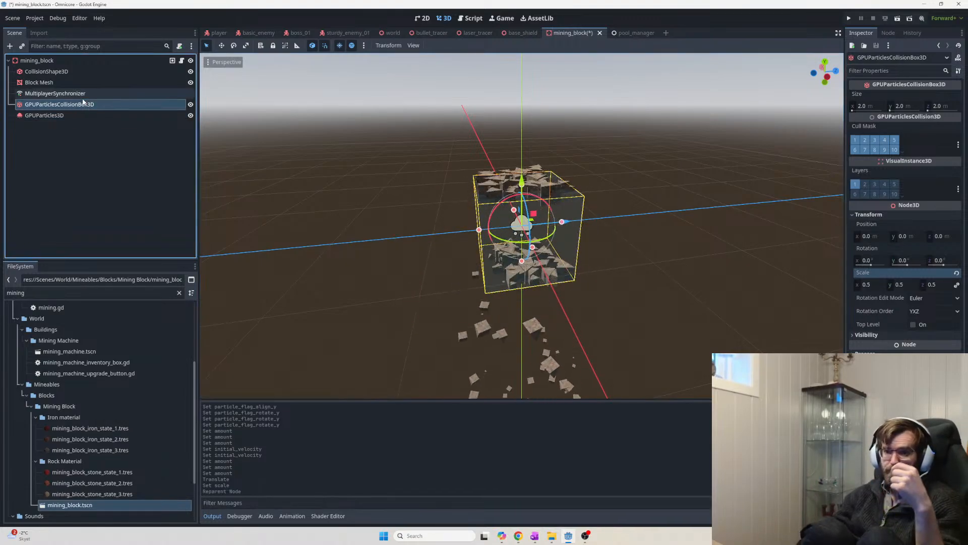
pyautogui.moveTo(68, 107); pyautogui.dragTo(79, 120)
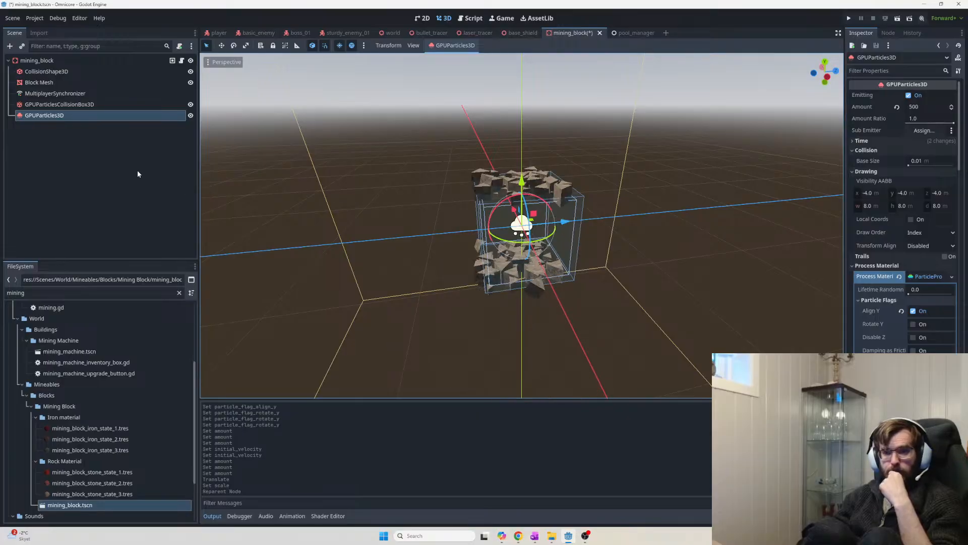
pyautogui.click(102, 157)
pyautogui.rightClick(100, 151)
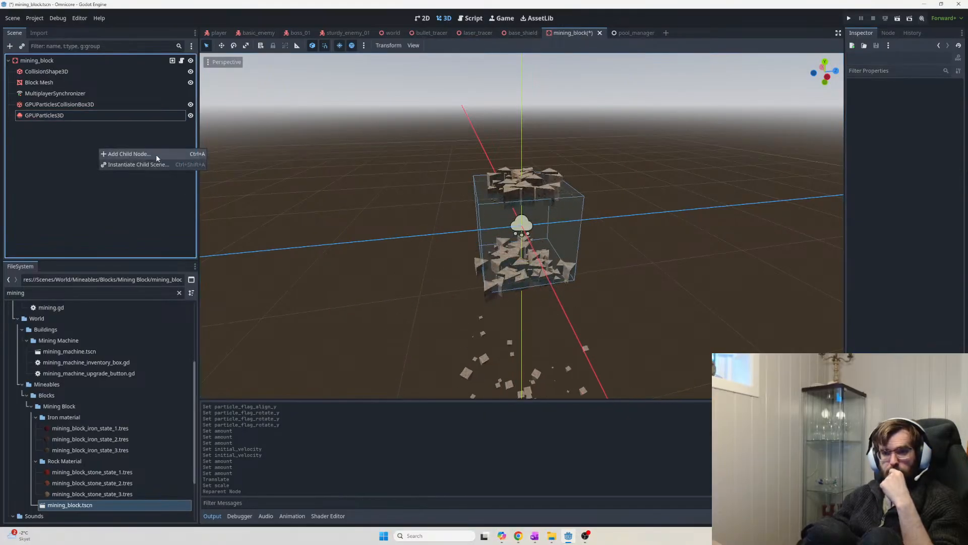
pyautogui.click(80, 147)
pyautogui.click(60, 60)
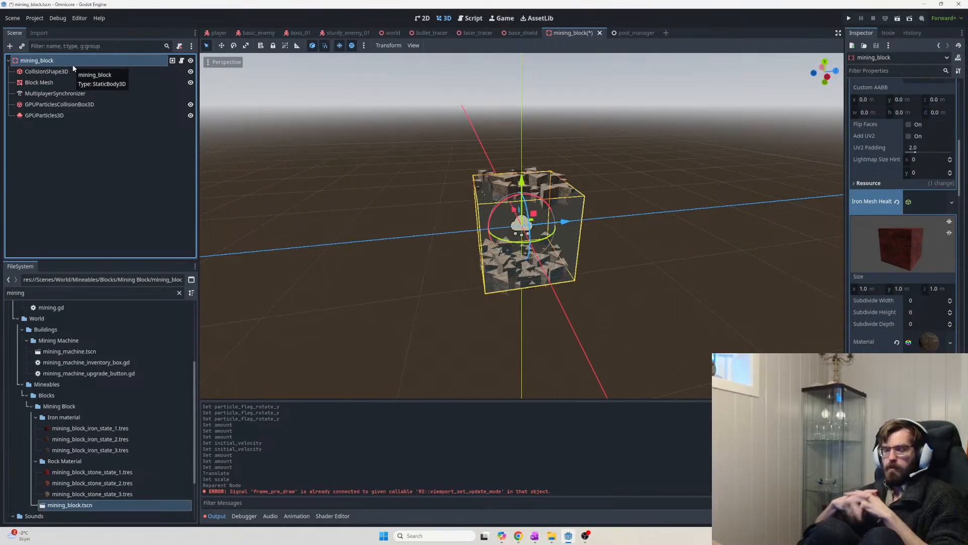
pyautogui.hotkey('alt', 'Tab')
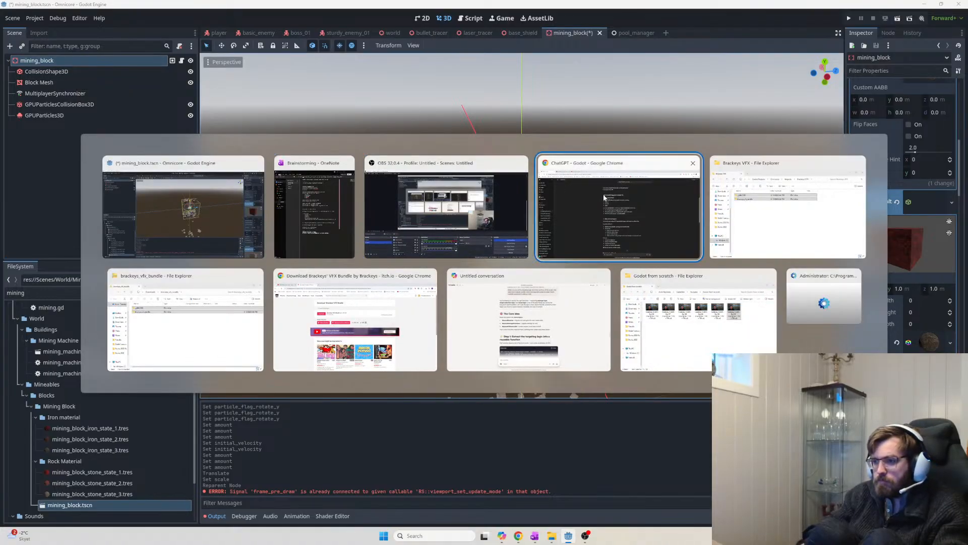
# Ask ChatGPT if an AnimationPlayer that frees a collider and bursts particles is as cheap as scripting it
pyautogui.write('is there')
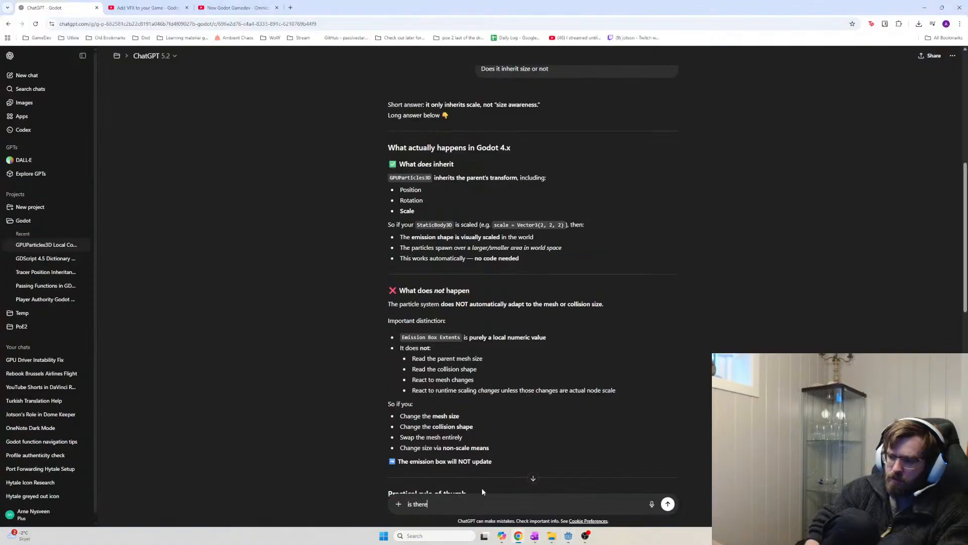
pyautogui.hotkey('ctrl', 'a')
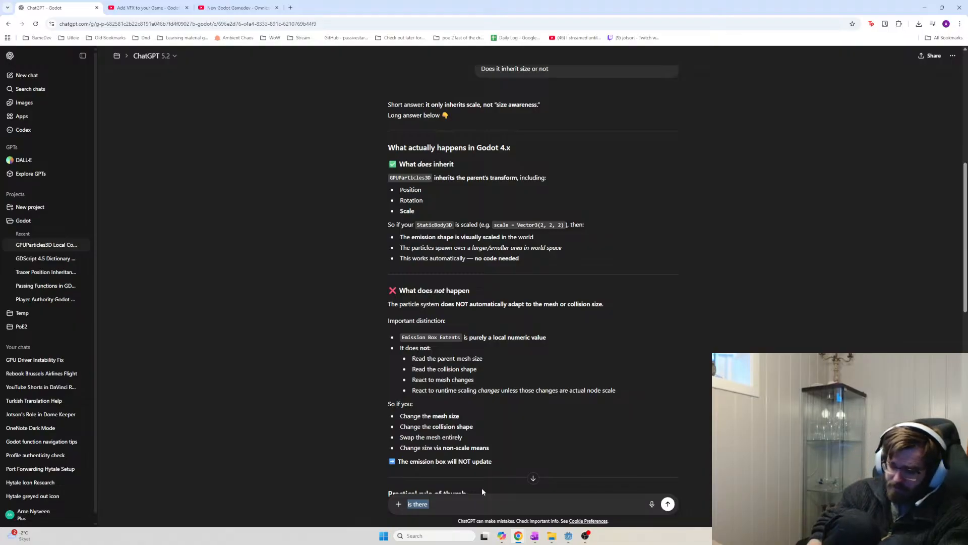
pyautogui.write('is animat')
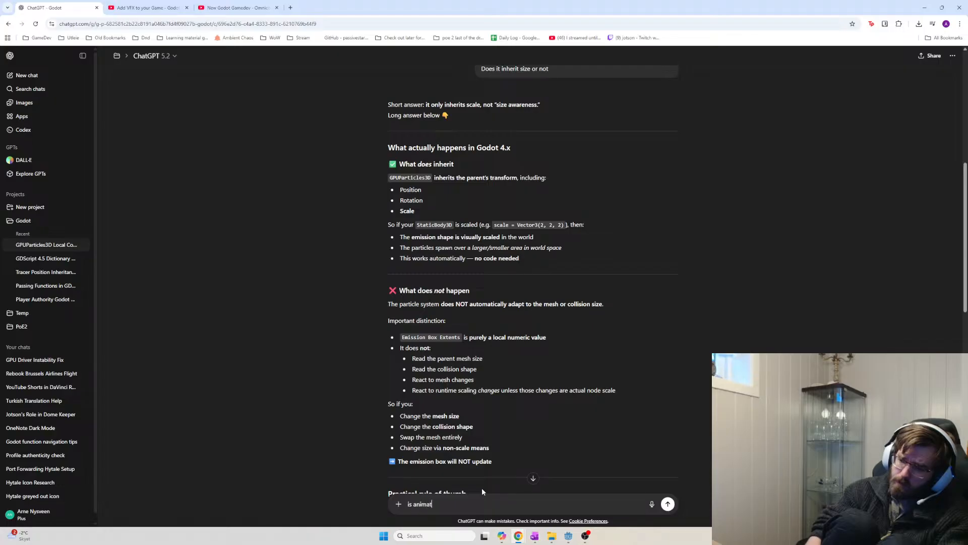
pyautogui.write('ion player that queue_frees a')
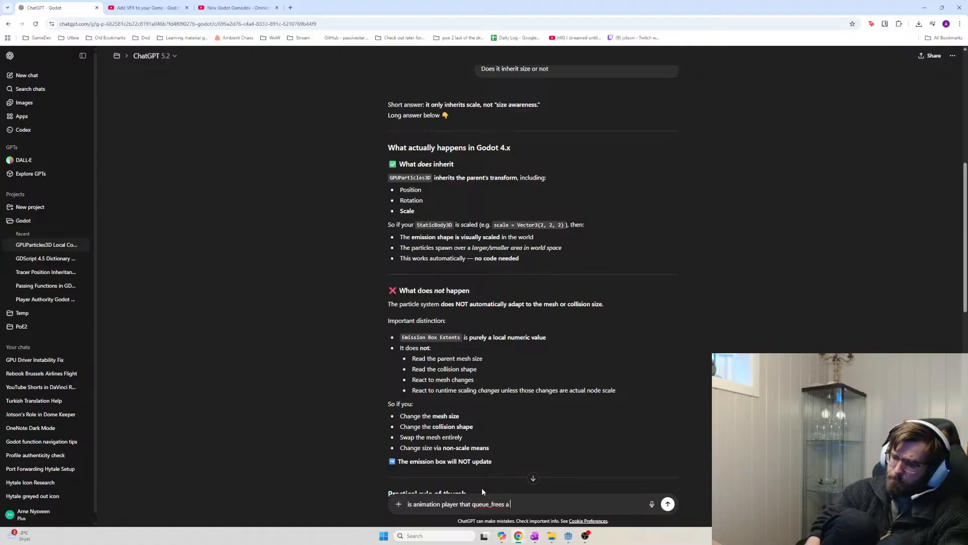
pyautogui.write('cli')
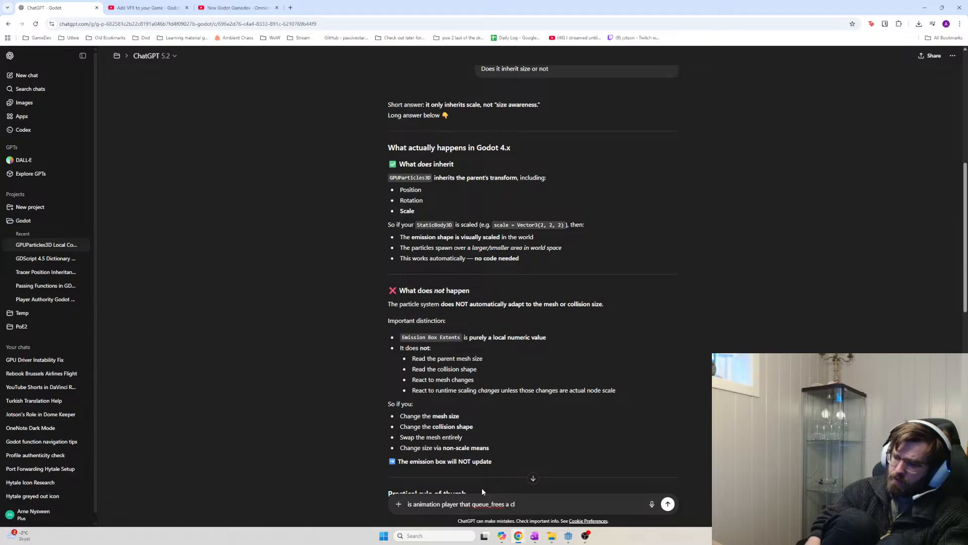
pyautogui.press('BackSpace')
pyautogui.write('ollider and then runs')
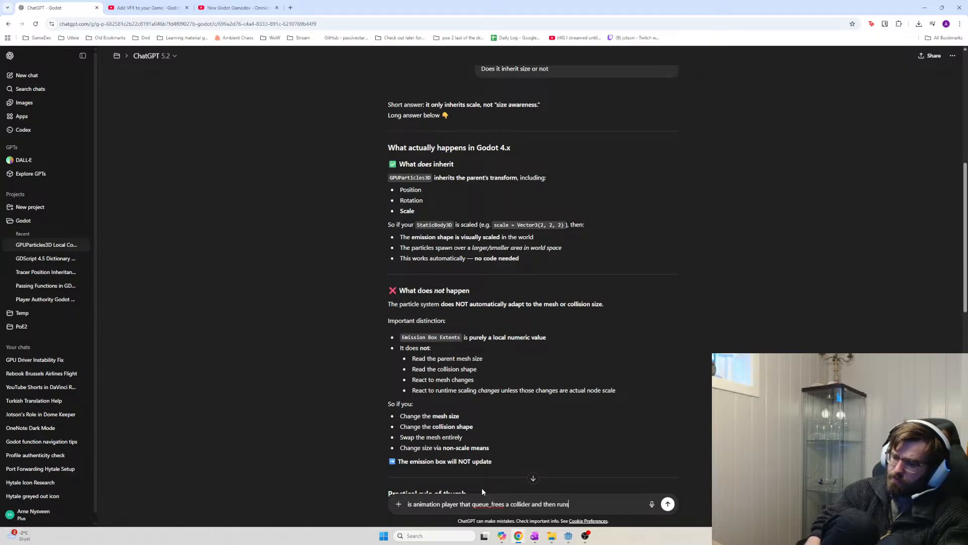
pyautogui.write(' a partic')
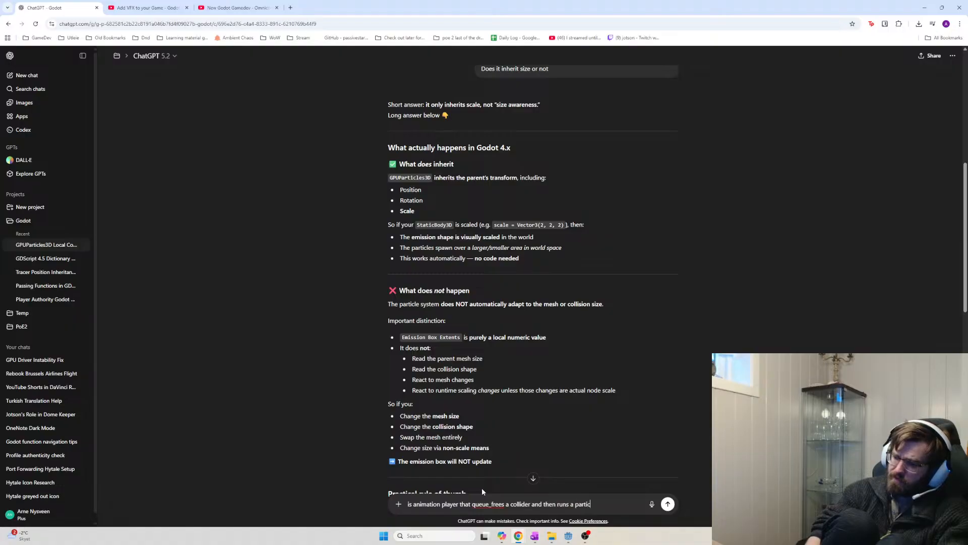
pyautogui.write('le effect')
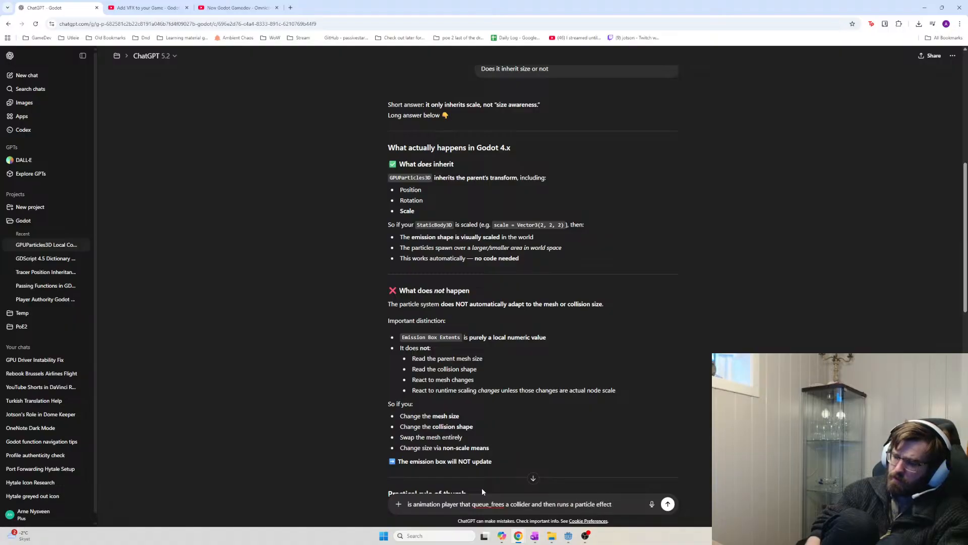
pyautogui.write(' b')
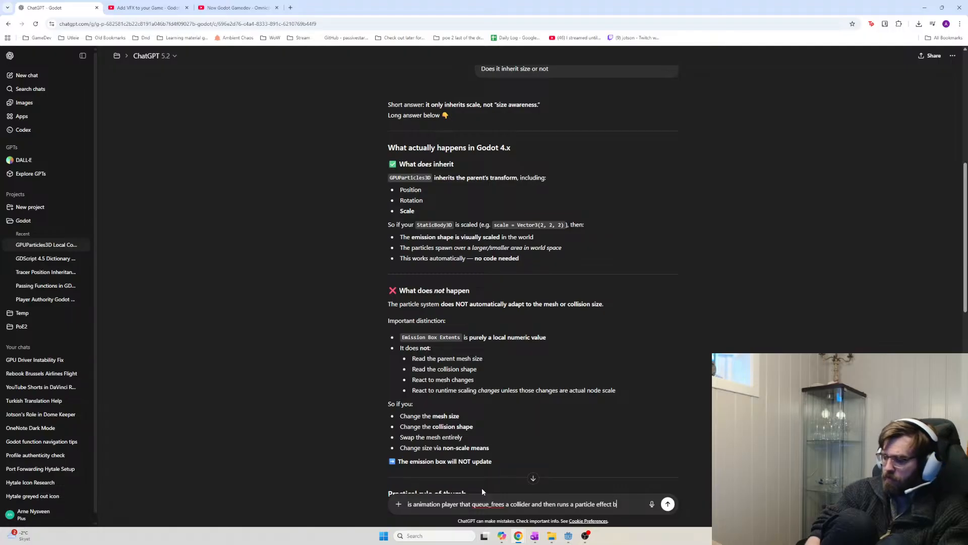
pyautogui.write('efore queue_free')
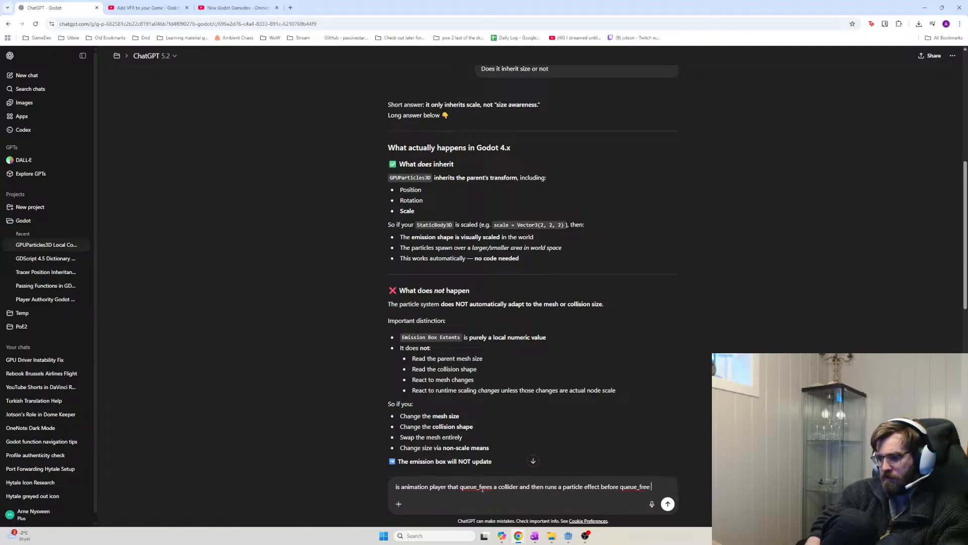
pyautogui.write(' after 3 seconds as cheap as doing the exac')
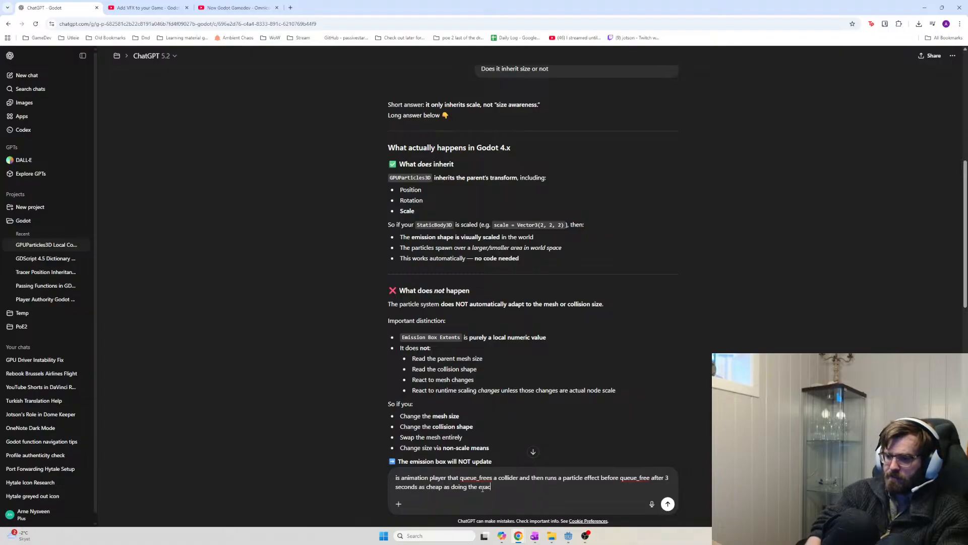
pyautogui.write('t same steps')
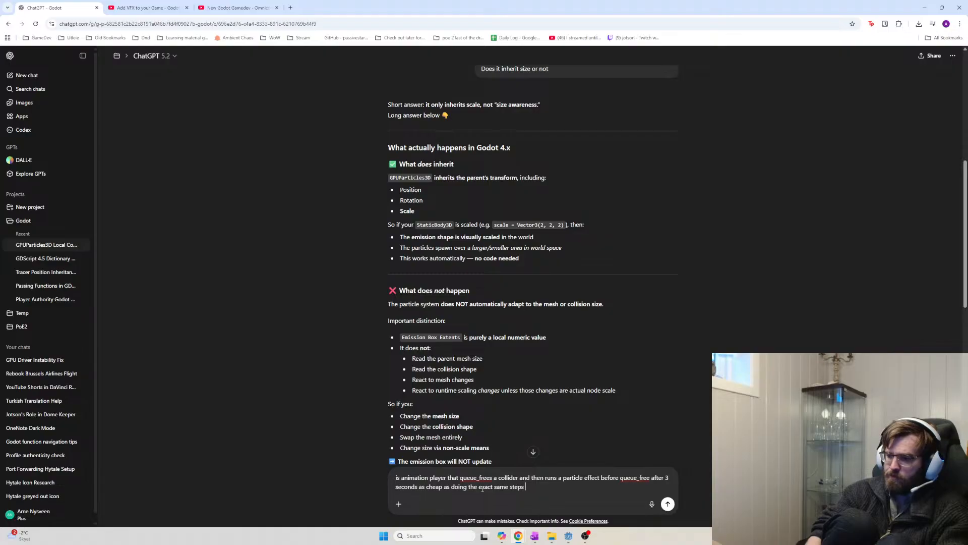
pyautogui.write(' in scr')
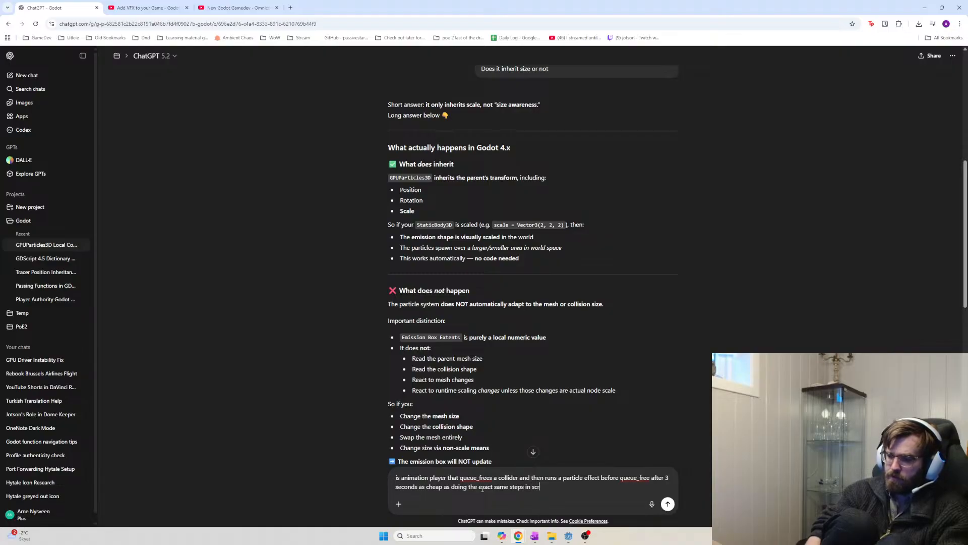
pyautogui.write('ipt')
pyautogui.press('Return')
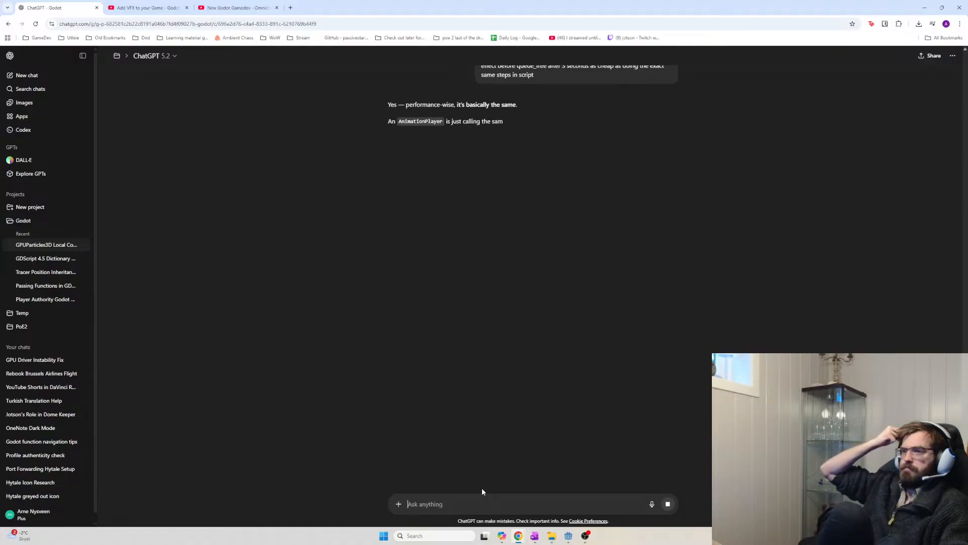
pyautogui.hotkey('alt', 'Tab')
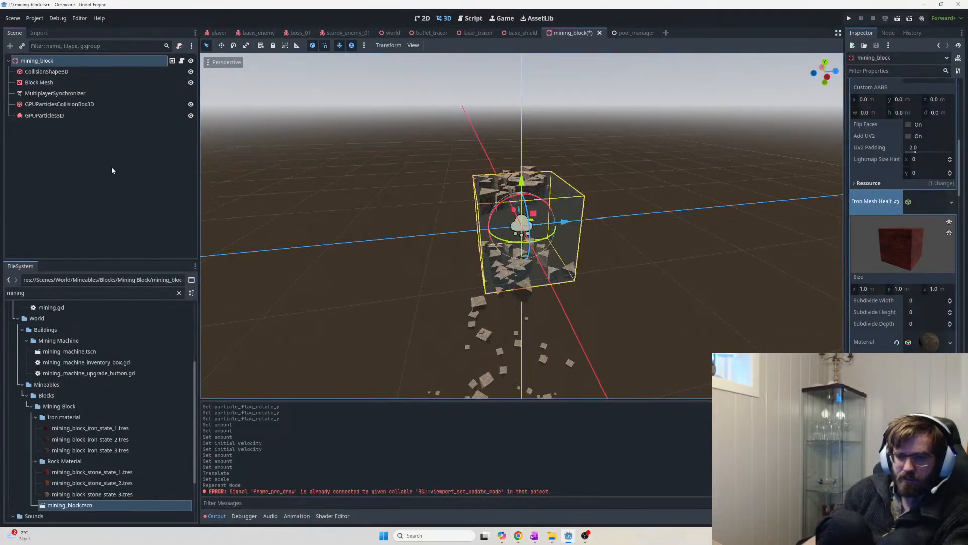
# Add an AnimationPlayer under mining_block, deleting the AnimationTree that was added by mistake
pyautogui.click(58, 60)
pyautogui.hotkey('ctrl', 'a')
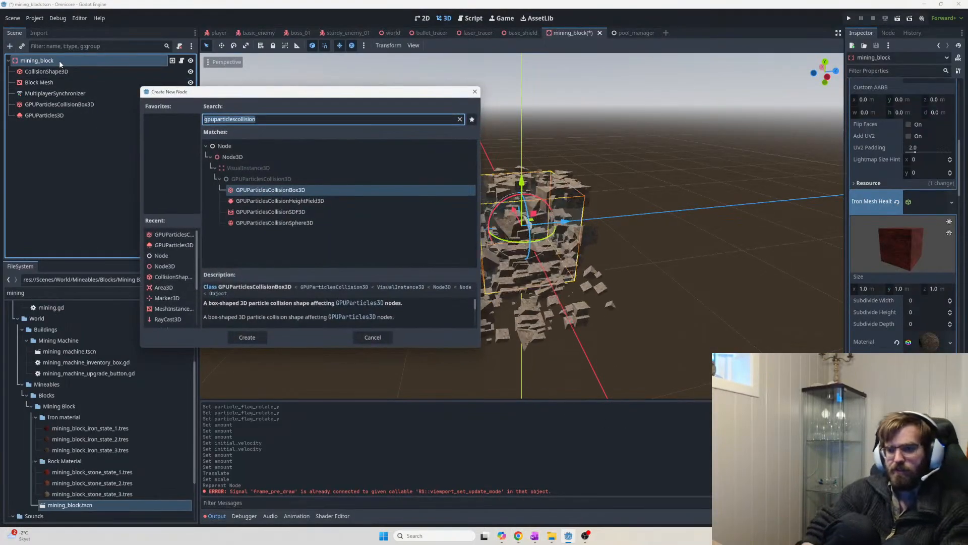
pyautogui.write('animation')
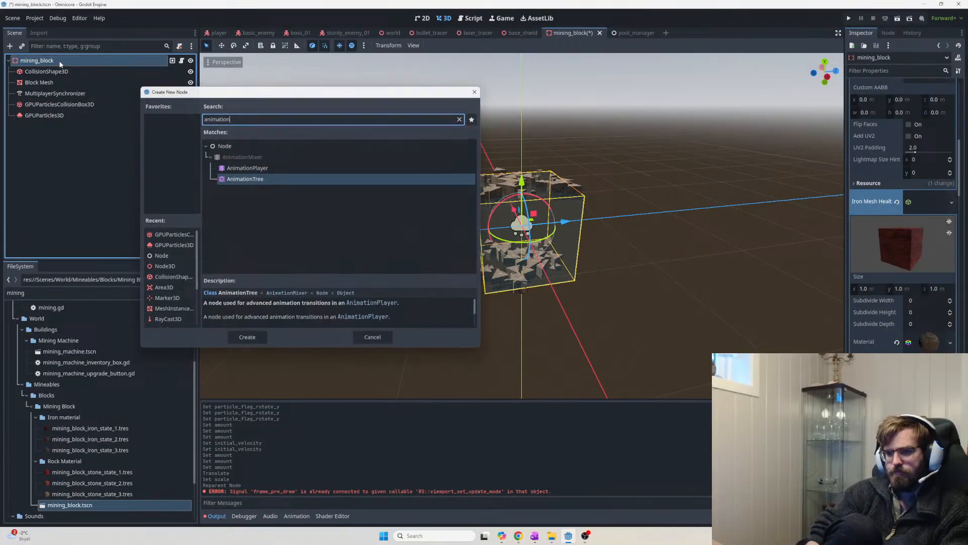
pyautogui.press('Return')
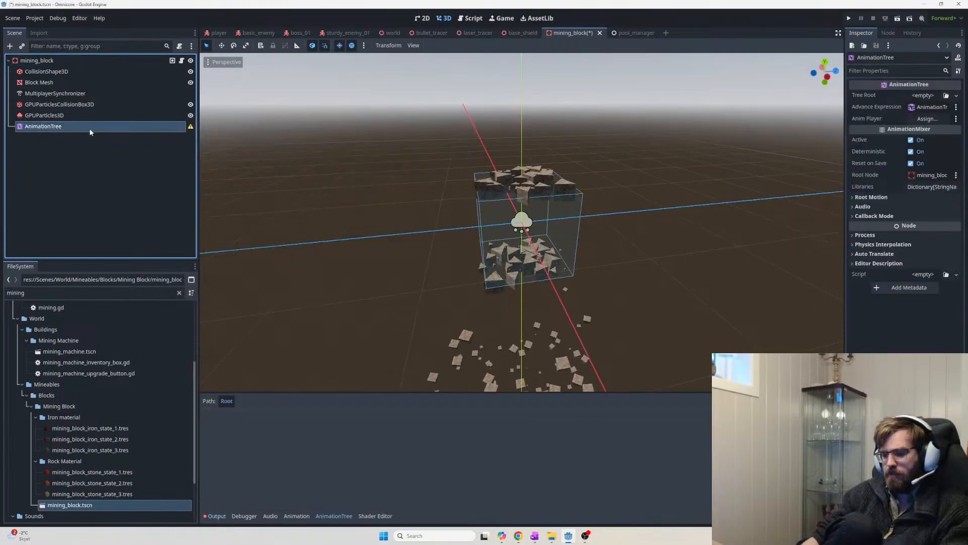
pyautogui.press('Delete')
pyautogui.click(452, 276)
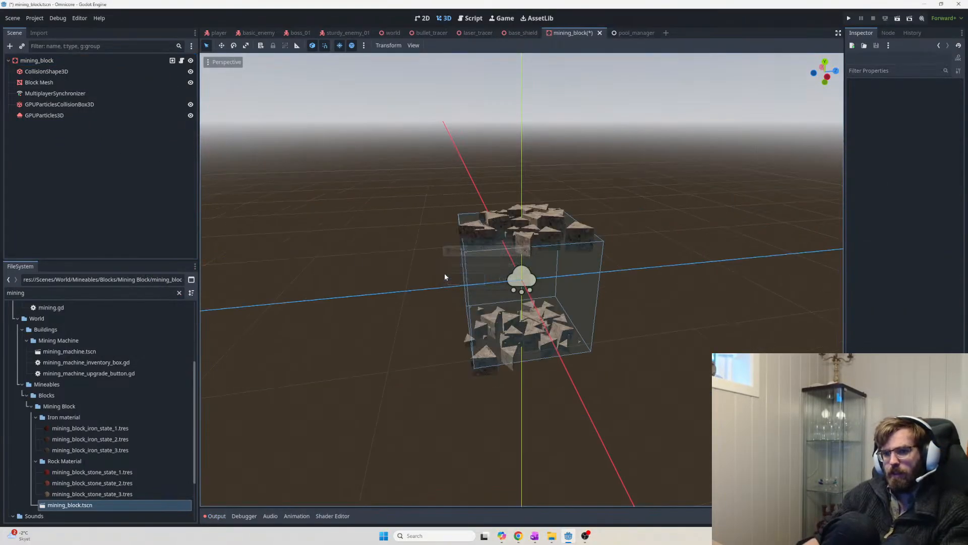
pyautogui.click(63, 60)
pyautogui.hotkey('ctrl', 'a')
pyautogui.press('Up')
pyautogui.press('Return')
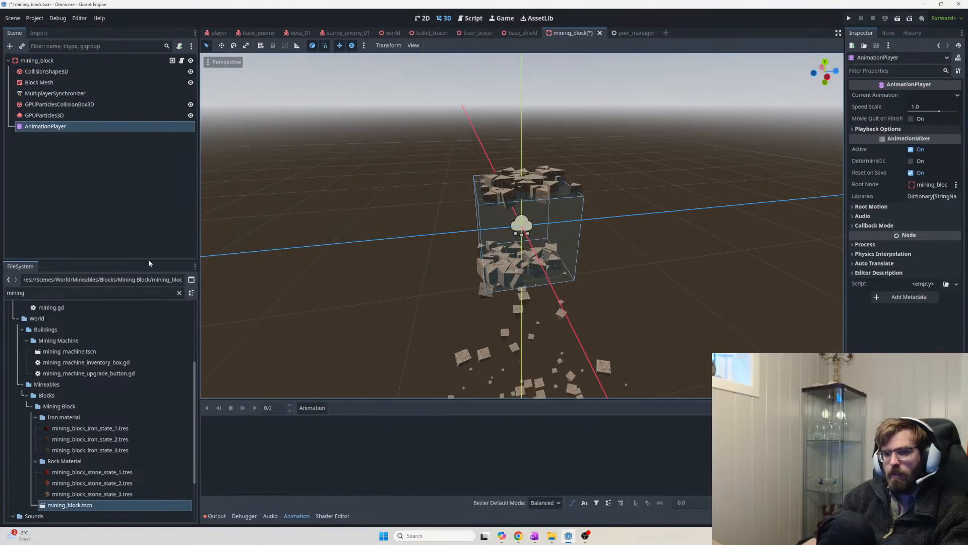
# Select the new AnimationPlayer and start a new animation from its Animation menu
pyautogui.click(76, 105)
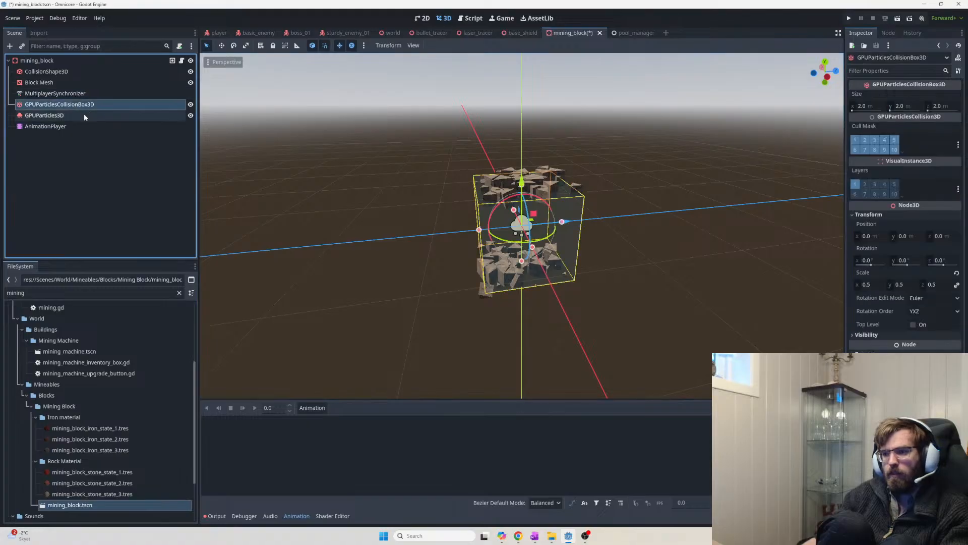
pyautogui.click(58, 126)
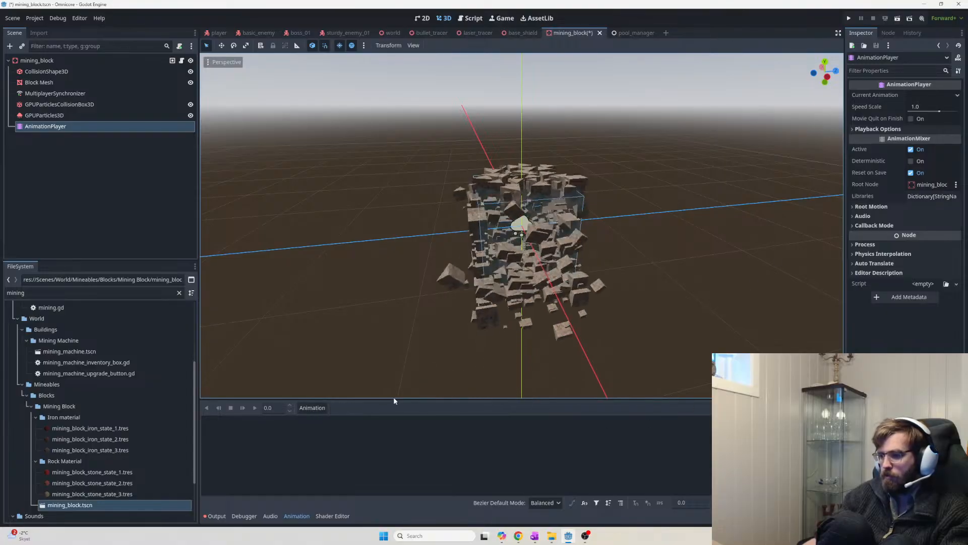
pyautogui.click(312, 408)
pyautogui.click(328, 416)
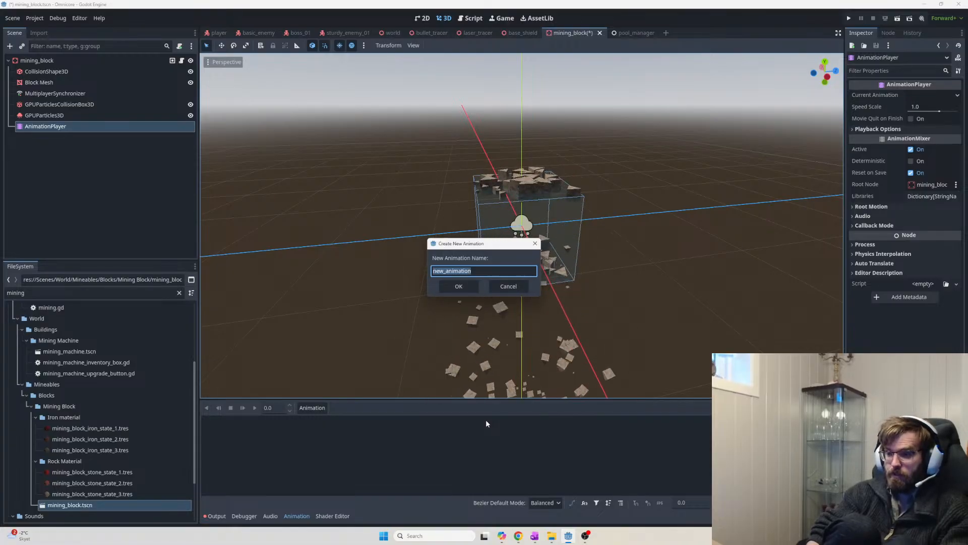
# Name the new animation 'block break' and create it
pyautogui.write('debris ex')
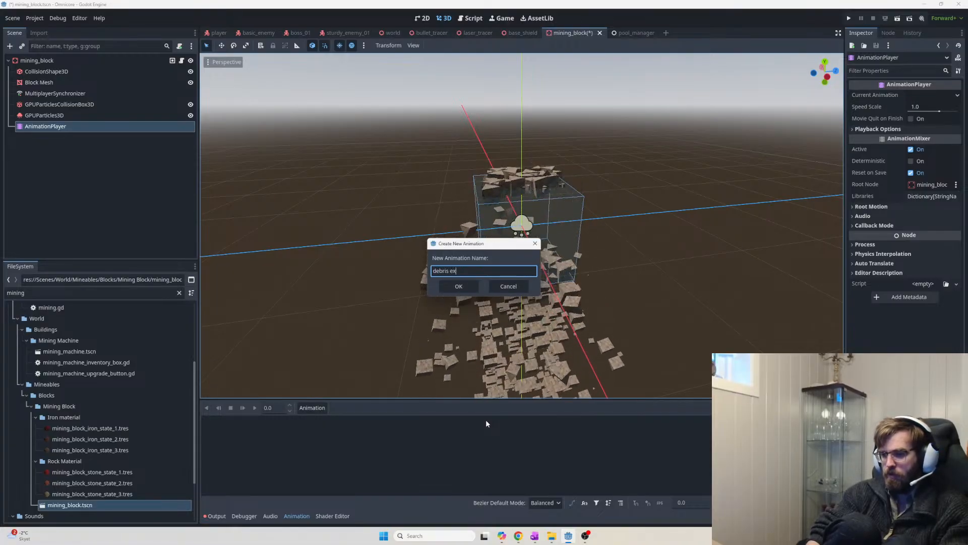
pyautogui.press('BackSpace')
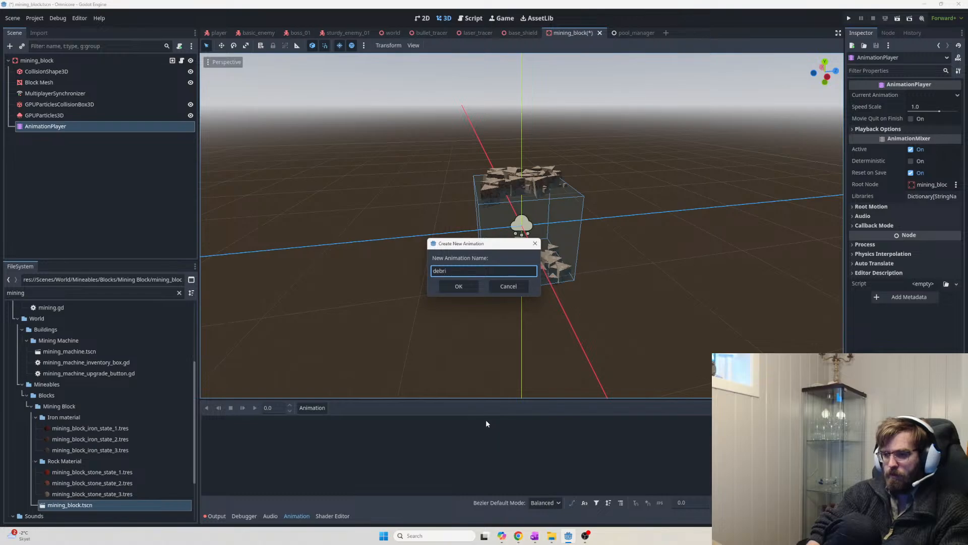
pyautogui.press('BackSpace')
pyautogui.press('BackSpace')
pyautogui.press('BackSpace')
pyautogui.press('BackSpace')
pyautogui.press('BackSpace')
pyautogui.write('block br')
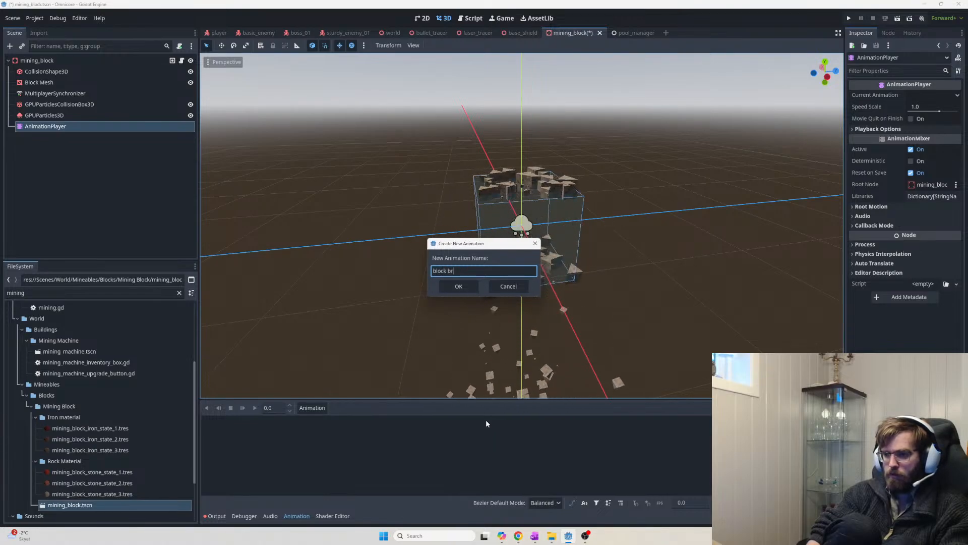
pyautogui.write('eak')
pyautogui.press('Return')
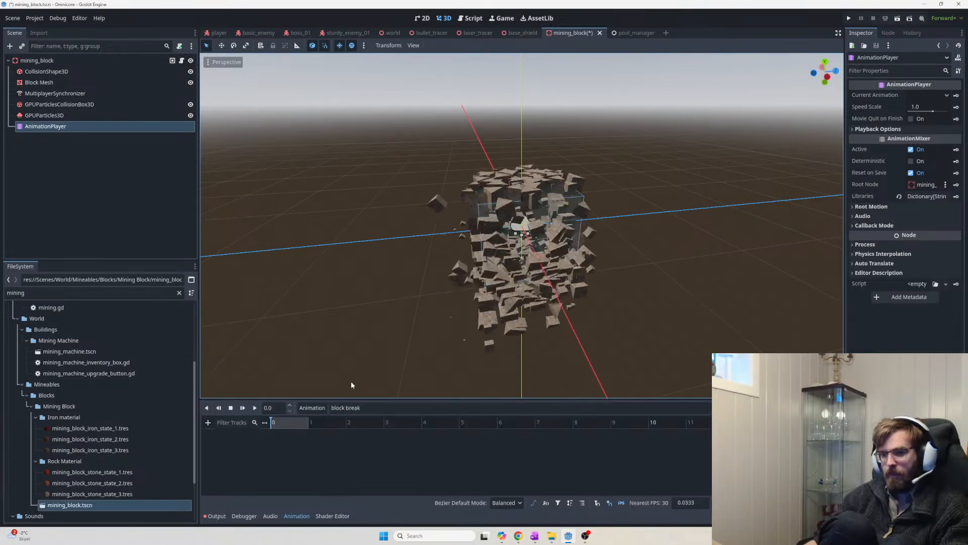
# Add a Call Method track targeting GPUParticlesCollisionBox3D to the block break animation
pyautogui.click(124, 105)
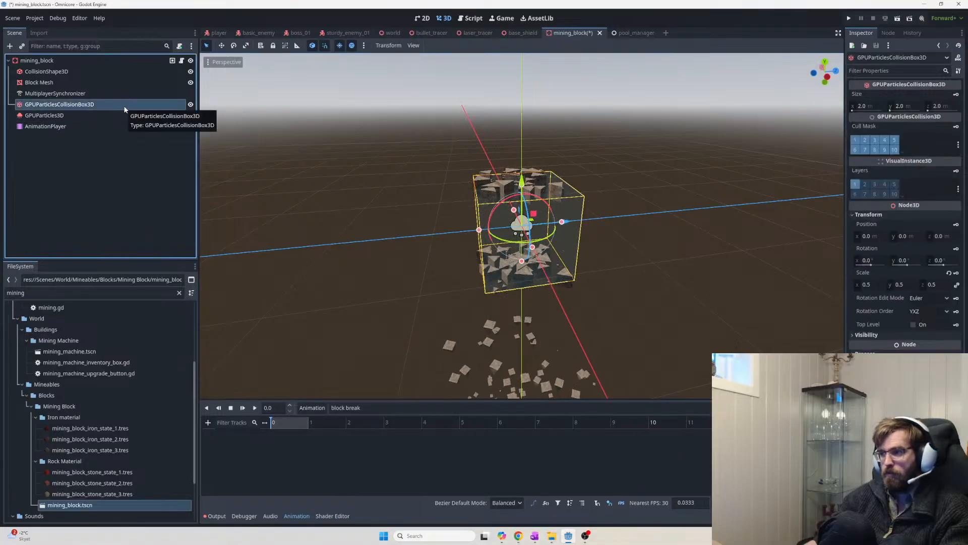
pyautogui.moveTo(124, 105); pyautogui.dragTo(280, 425)
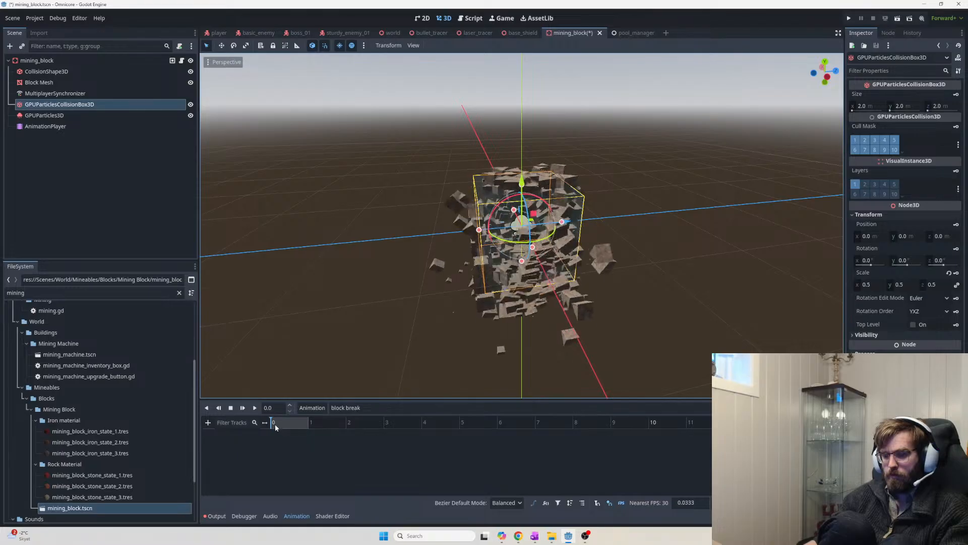
pyautogui.click(207, 422)
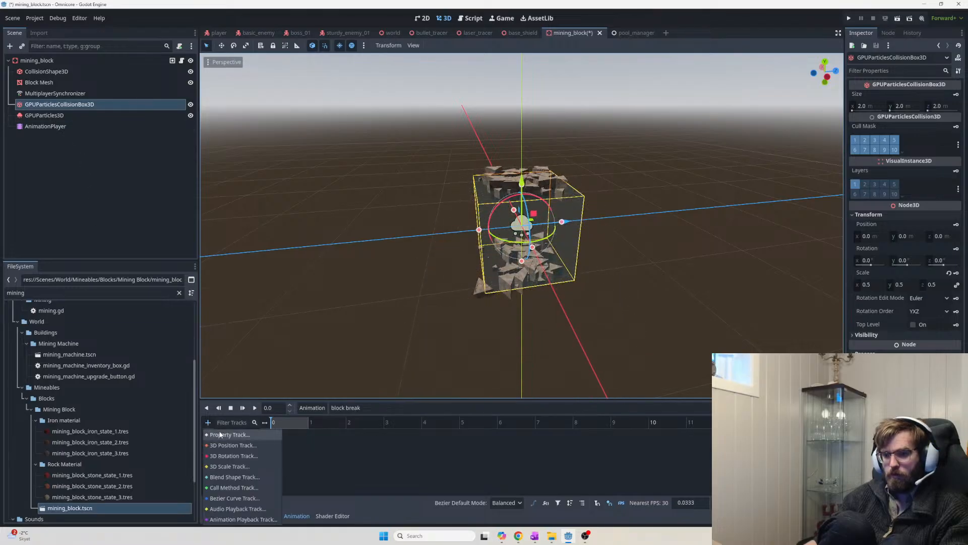
pyautogui.click(248, 487)
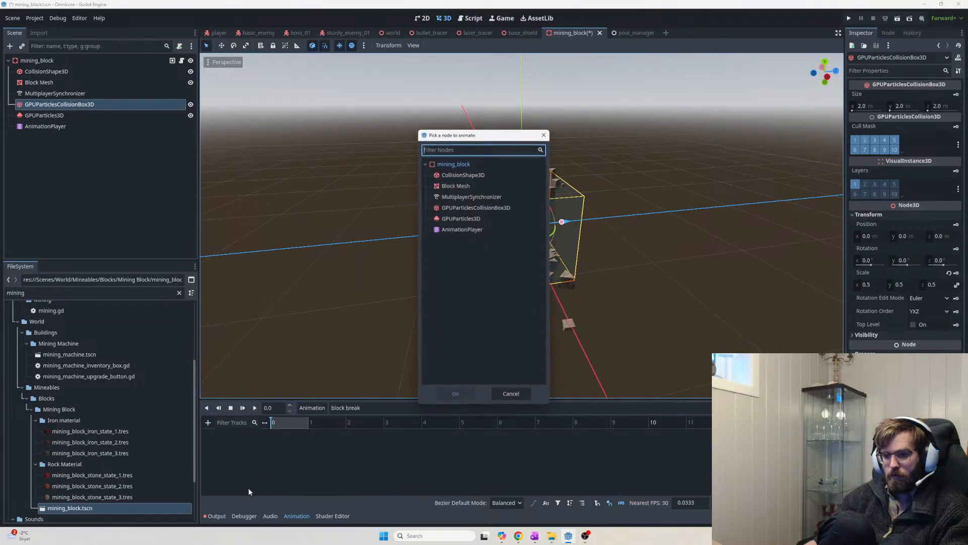
pyautogui.doubleClick(484, 208)
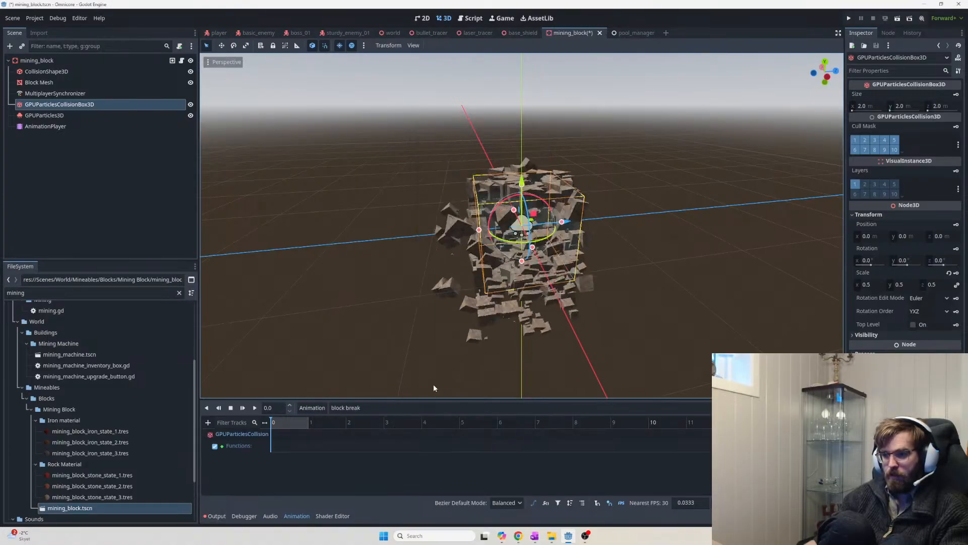
# Move the playhead to the start and attach a new script to the collision box
pyautogui.click(281, 448)
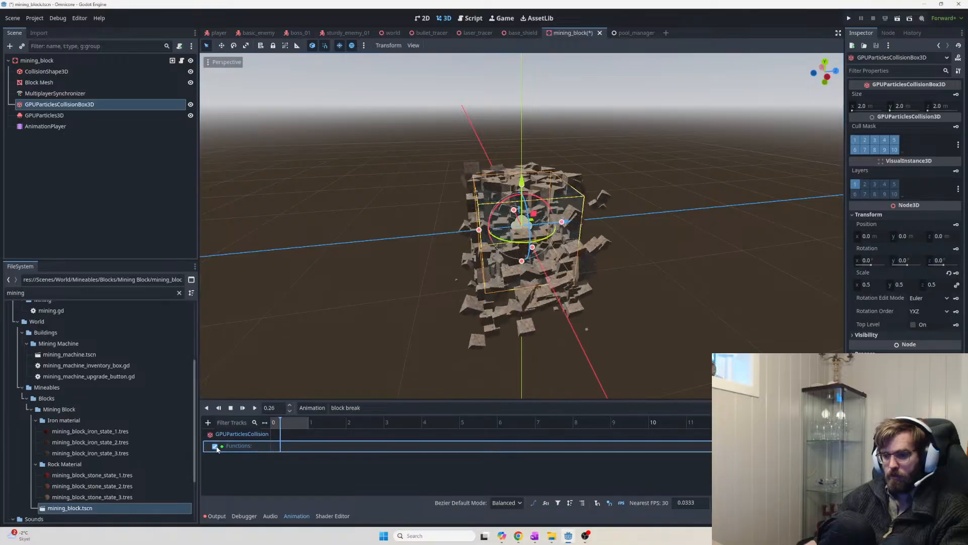
pyautogui.moveTo(280, 426); pyautogui.dragTo(254, 426)
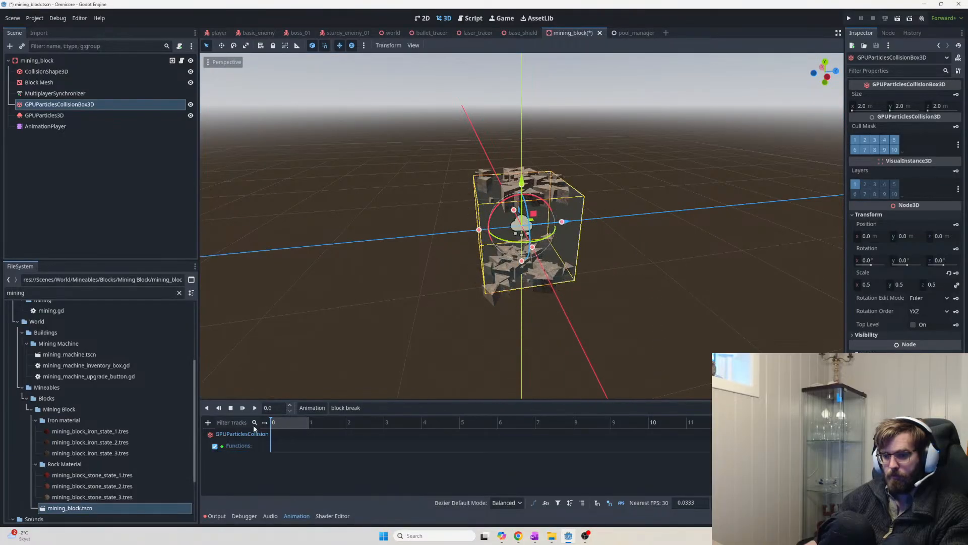
pyautogui.click(254, 450)
pyautogui.doubleClick(246, 444)
pyautogui.rightClick(246, 447)
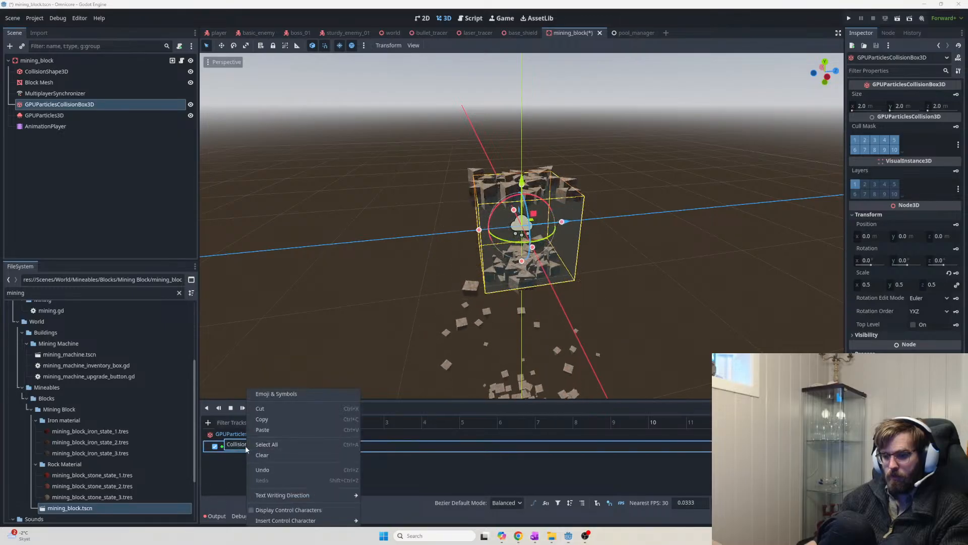
pyautogui.click(235, 460)
pyautogui.click(278, 448)
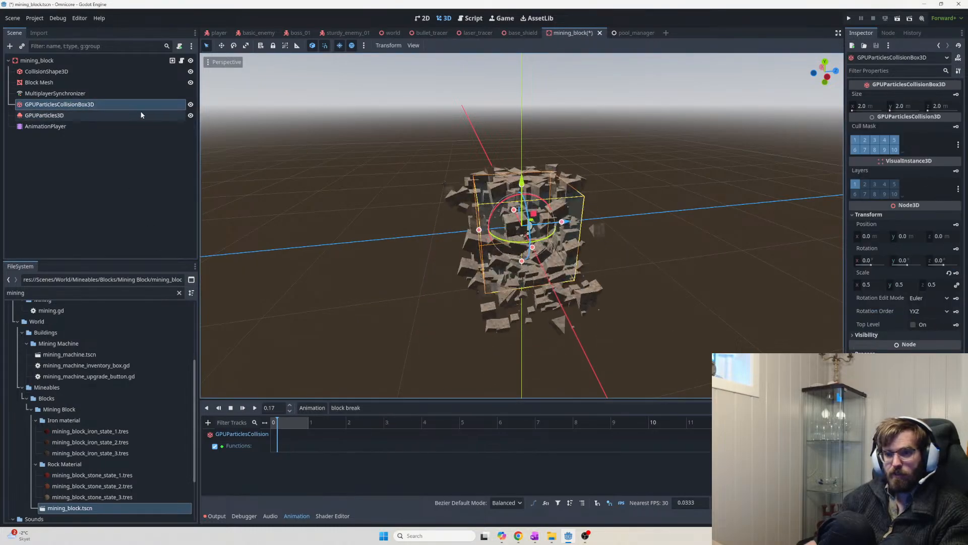
pyautogui.click(182, 46)
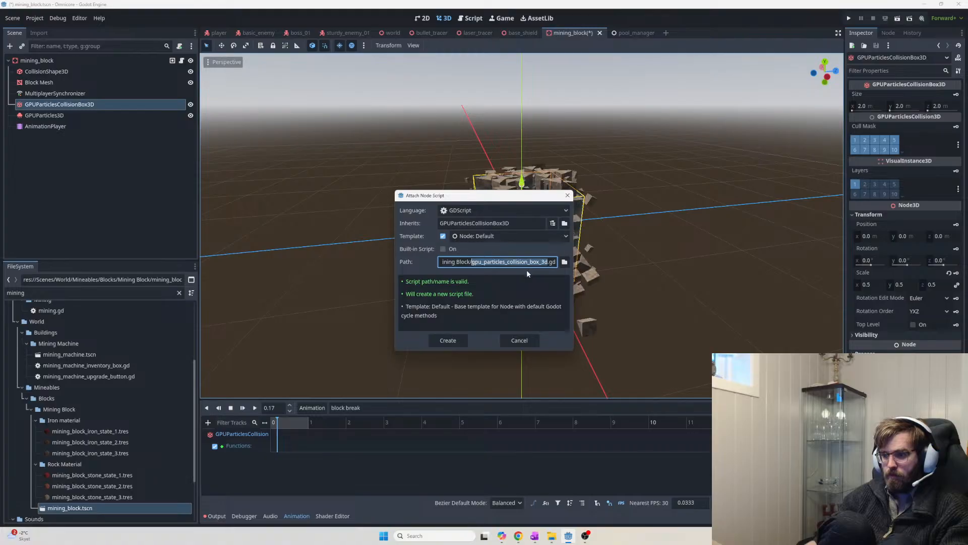
pyautogui.click(448, 340)
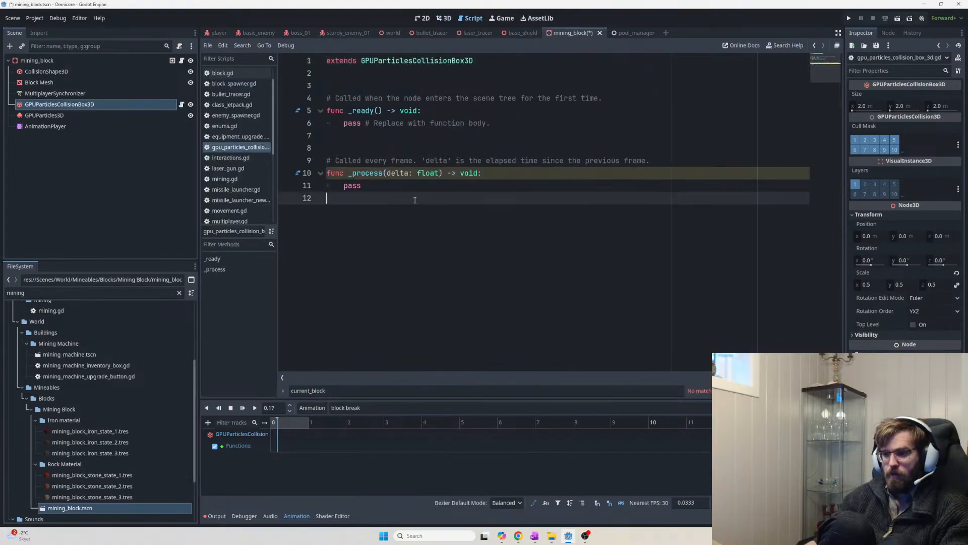
# Replace the template with func queue_free_upon_break(): calling queue_free(), and save the script
pyautogui.moveTo(371, 185); pyautogui.dragTo(332, 85)
pyautogui.write('func queue_free_')
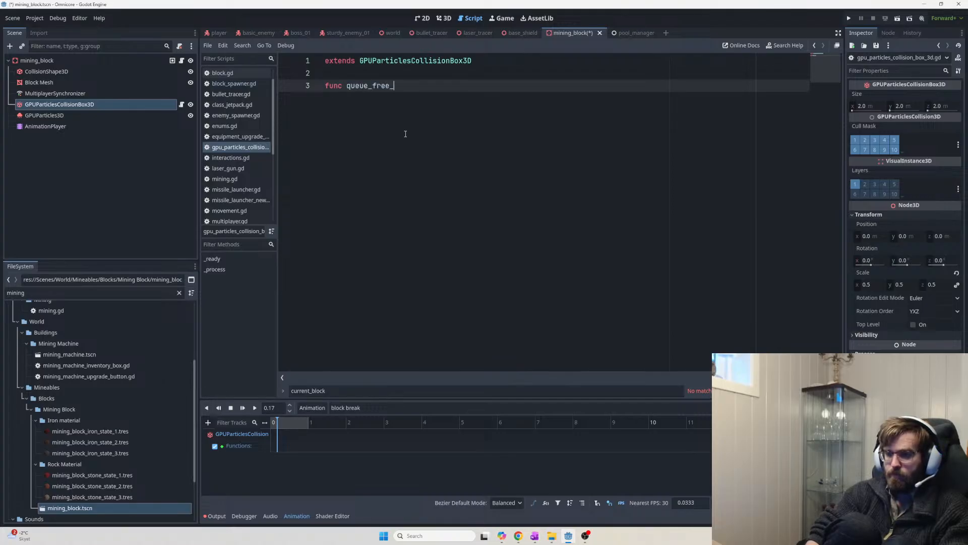
pyautogui.write('upon_')
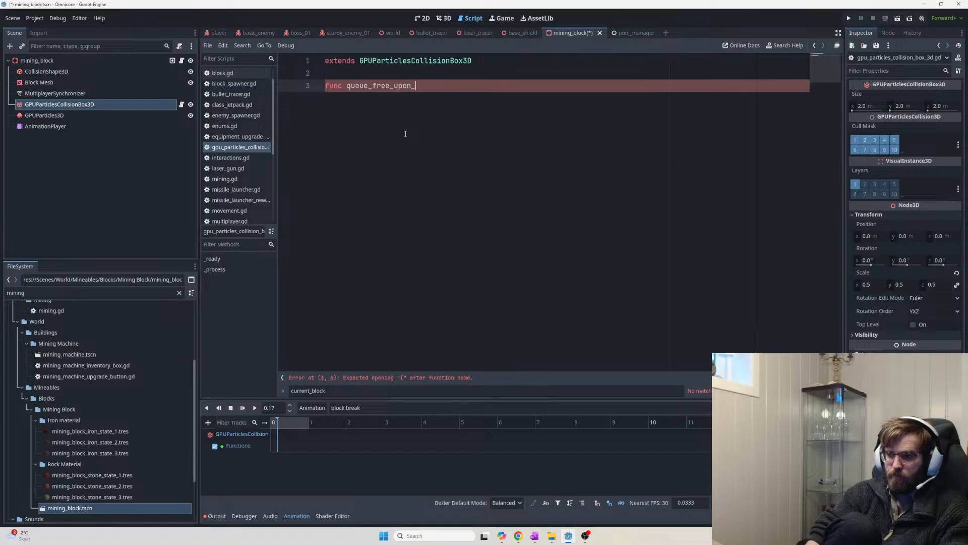
pyautogui.write('break():')
pyautogui.press('Return')
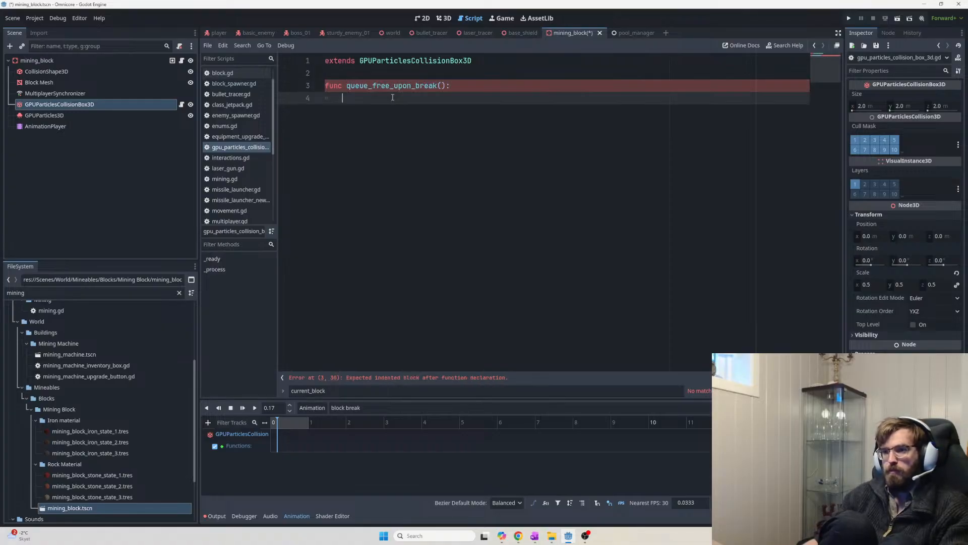
pyautogui.write('queue_free()')
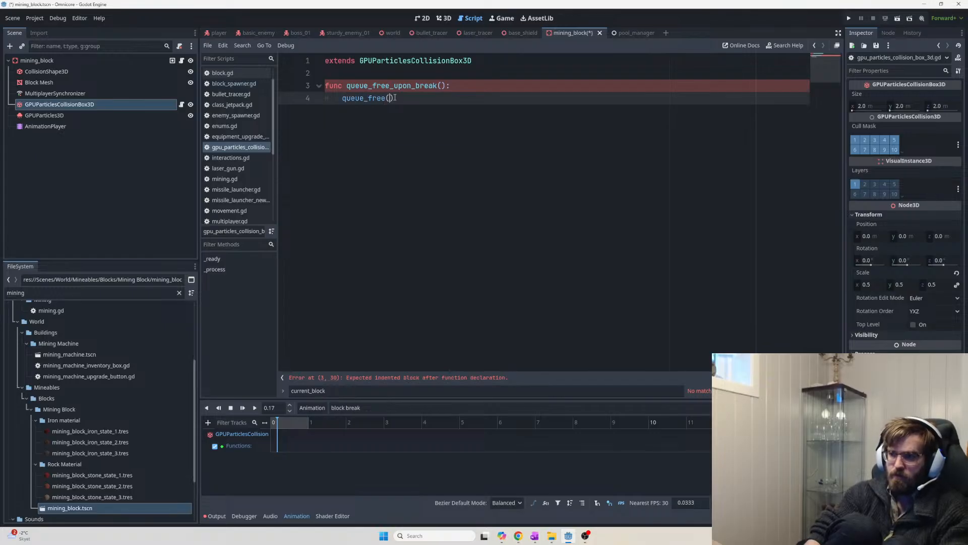
pyautogui.hotkey('ctrl', 's')
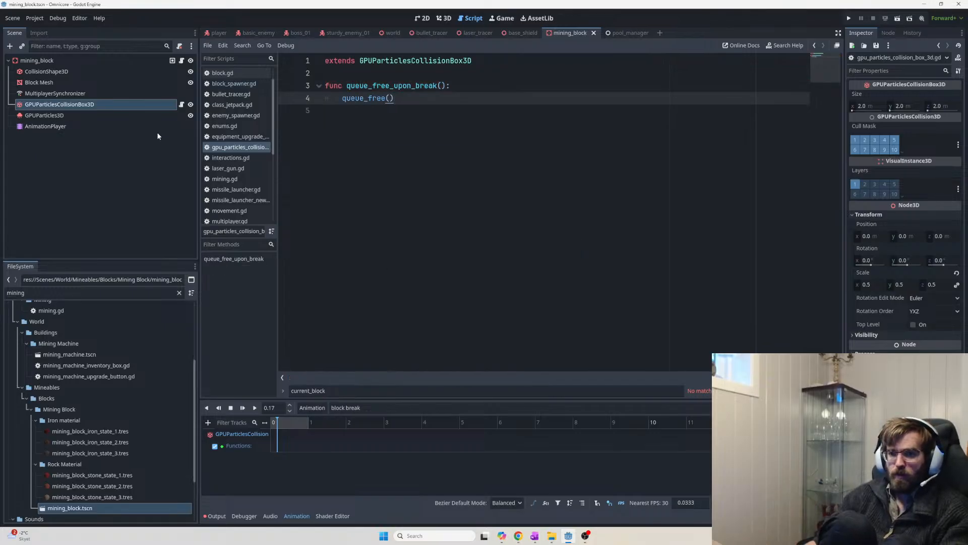
pyautogui.click(86, 127)
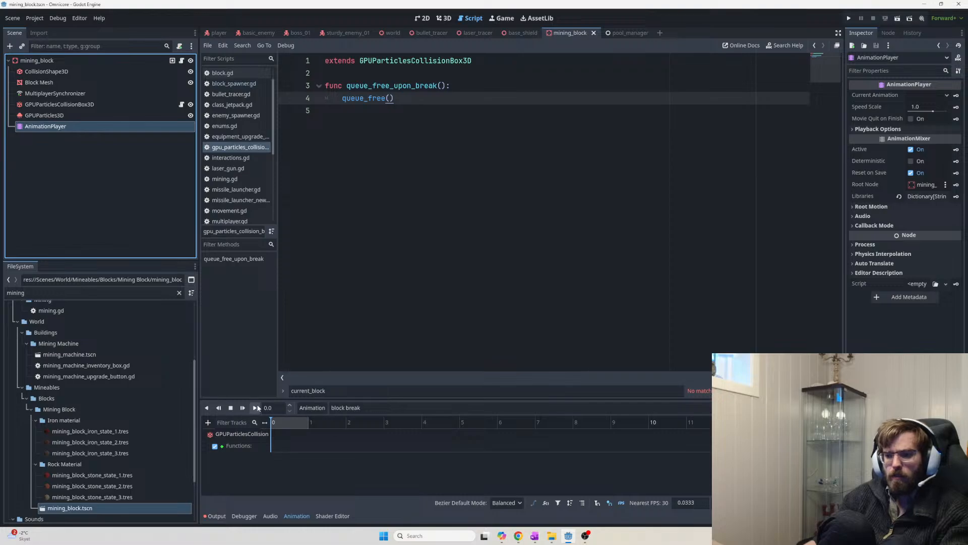
# Insert a queue_free() method key at time 0 on the collision box's Functions track
pyautogui.click(244, 446)
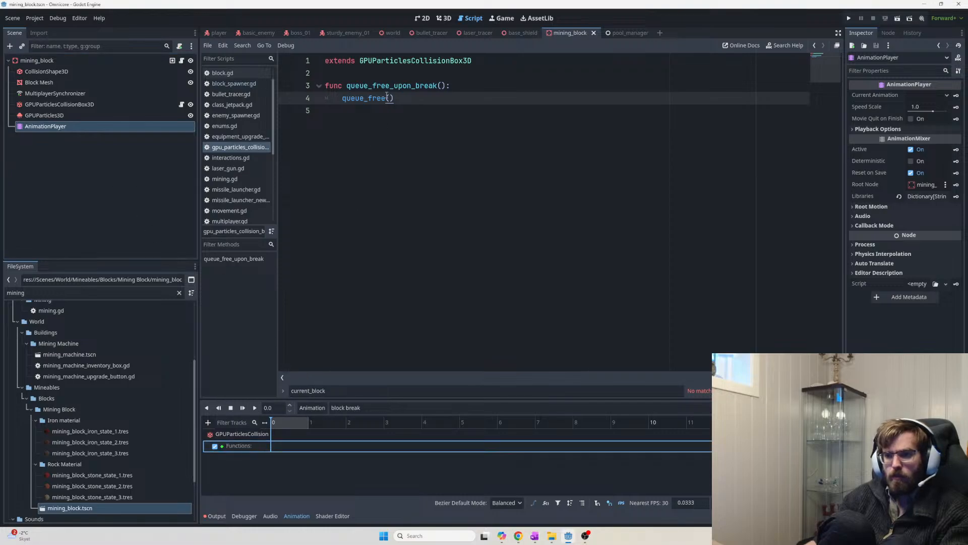
pyautogui.click(208, 422)
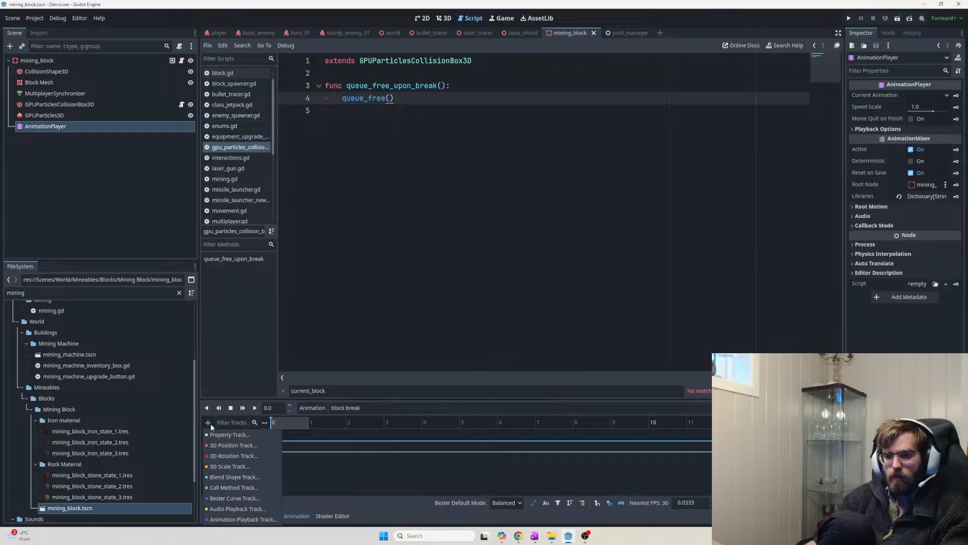
pyautogui.click(233, 487)
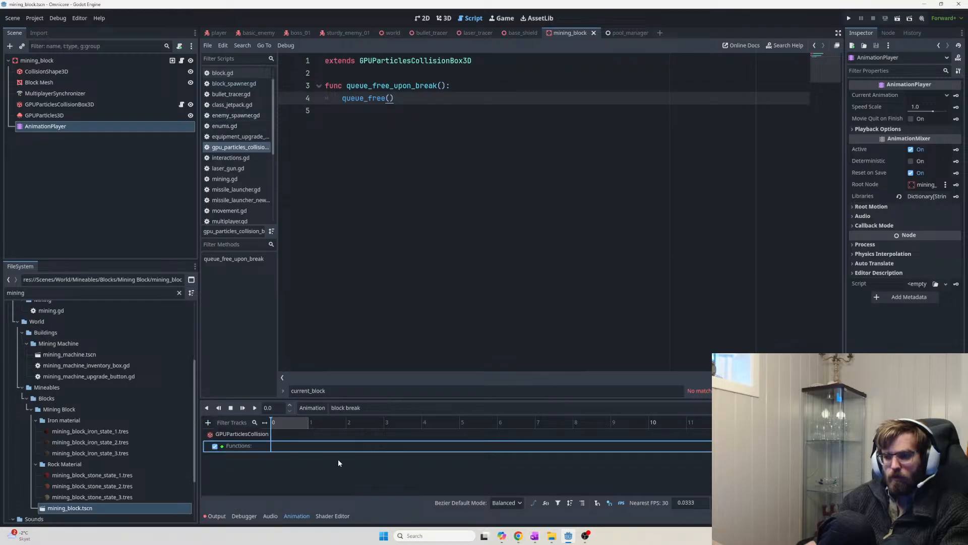
pyautogui.click(208, 422)
pyautogui.click(228, 487)
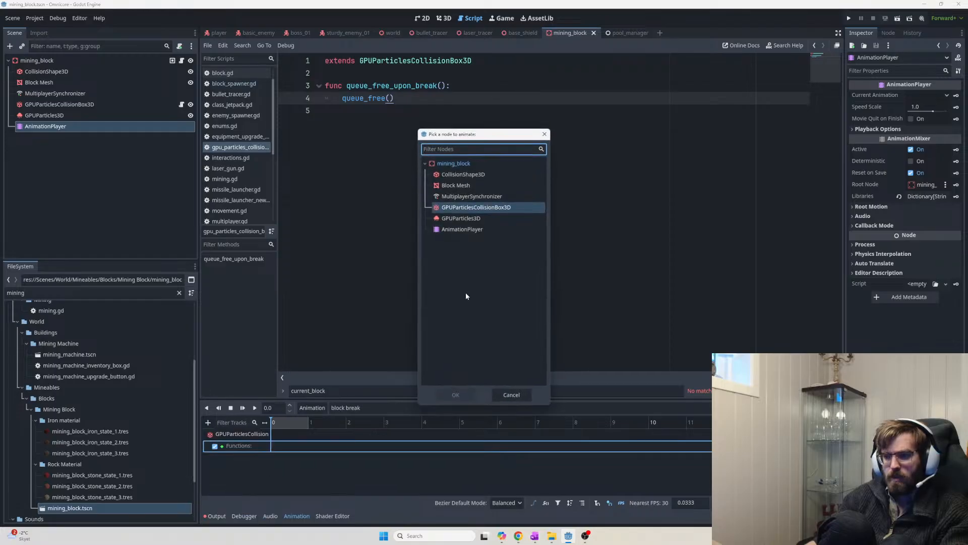
pyautogui.doubleClick(466, 211)
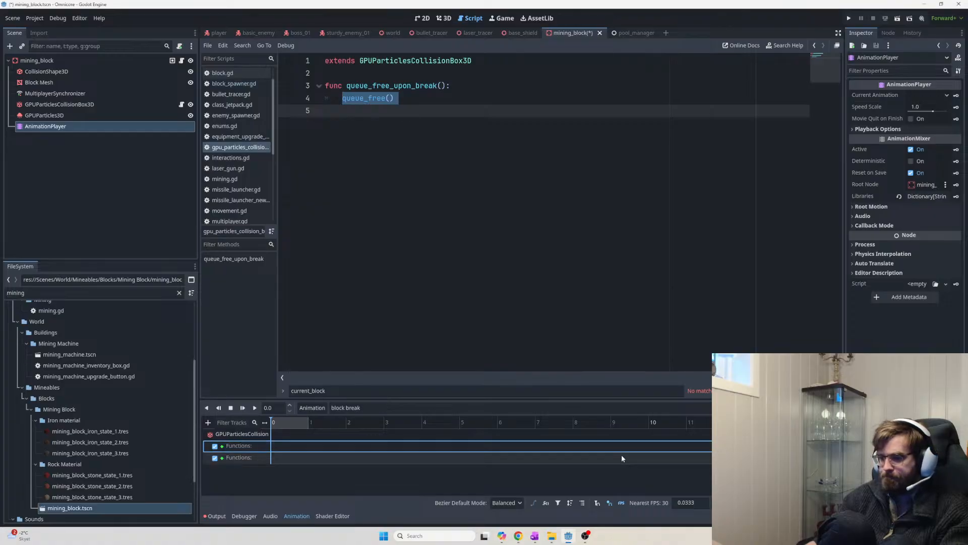
pyautogui.press('Delete')
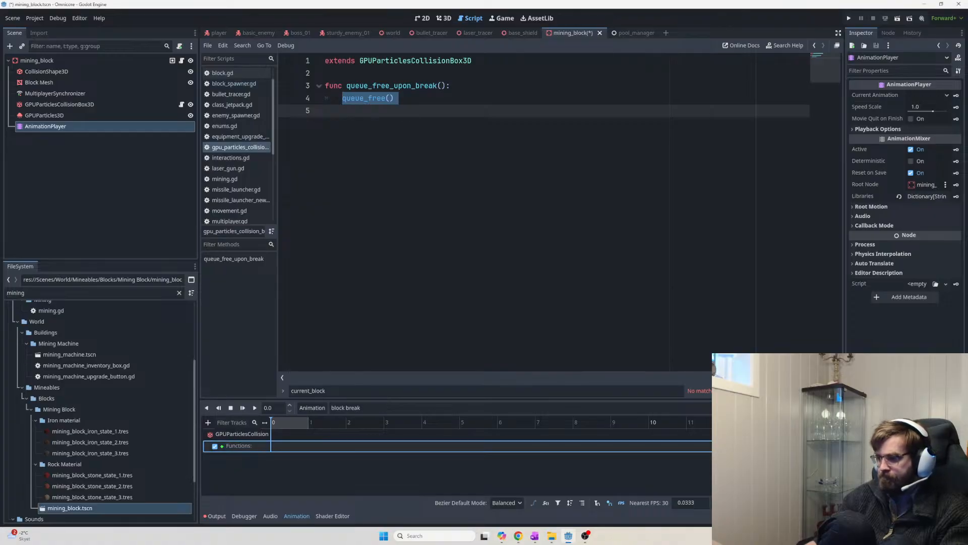
pyautogui.rightClick(276, 448)
pyautogui.click(291, 454)
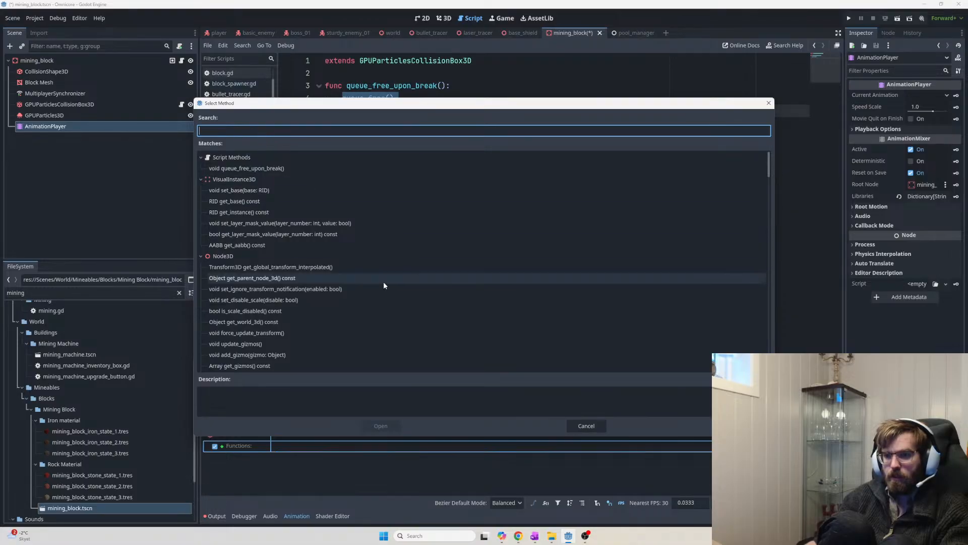
pyautogui.write('queue_free')
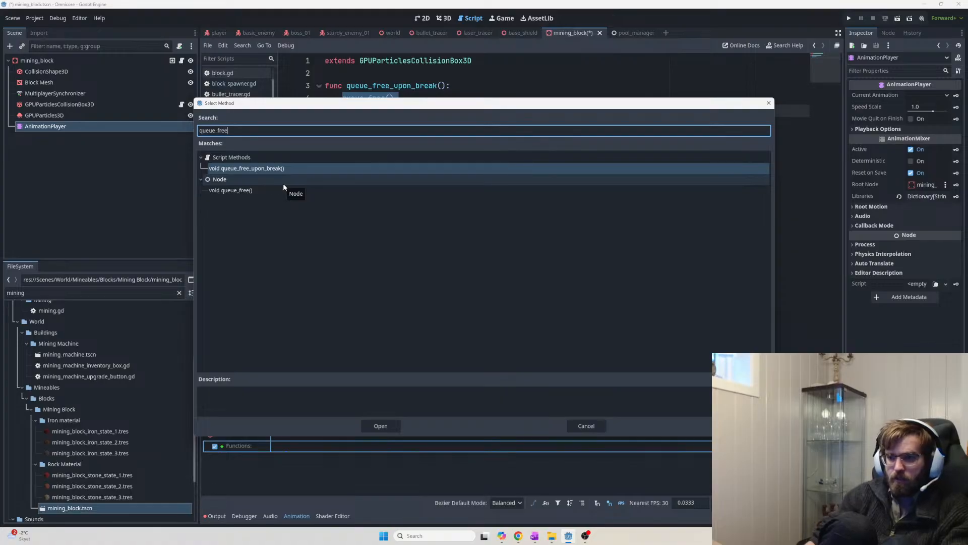
pyautogui.doubleClick(228, 190)
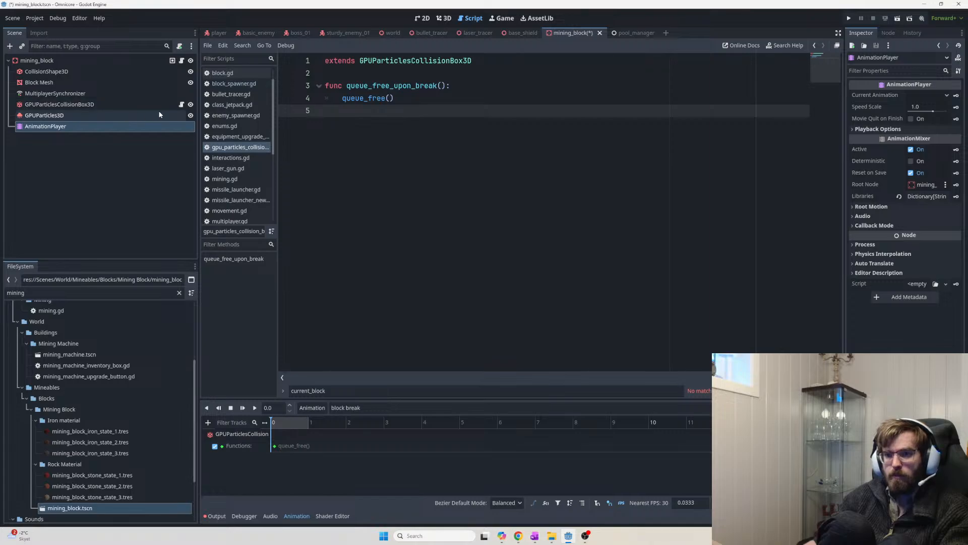
# Detach the script from GPUParticlesCollisionBox3D
pyautogui.click(81, 104)
pyautogui.click(180, 47)
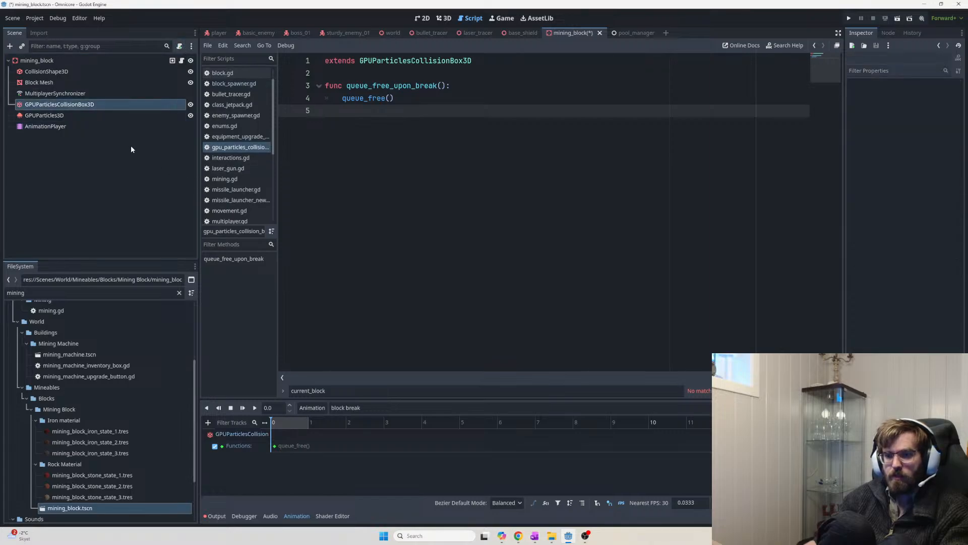
pyautogui.click(120, 116)
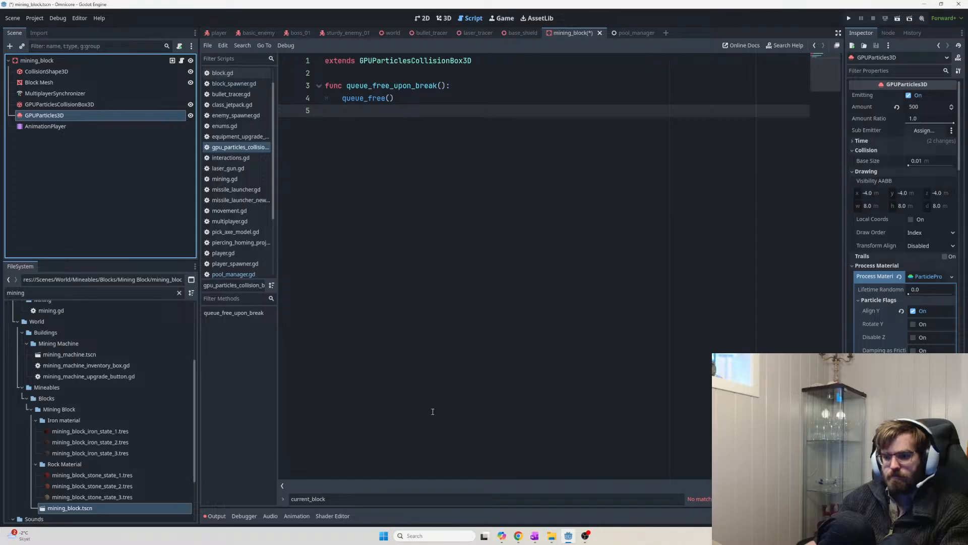
# Show the block break timeline alongside GPUParticles3D's Inspector properties by switching between the two nodes
pyautogui.click(86, 126)
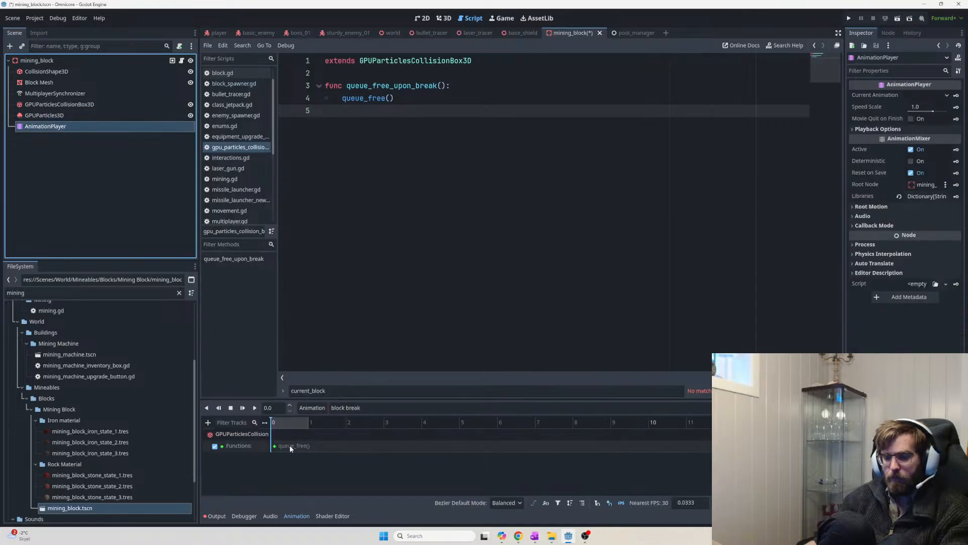
pyautogui.moveTo(277, 453)
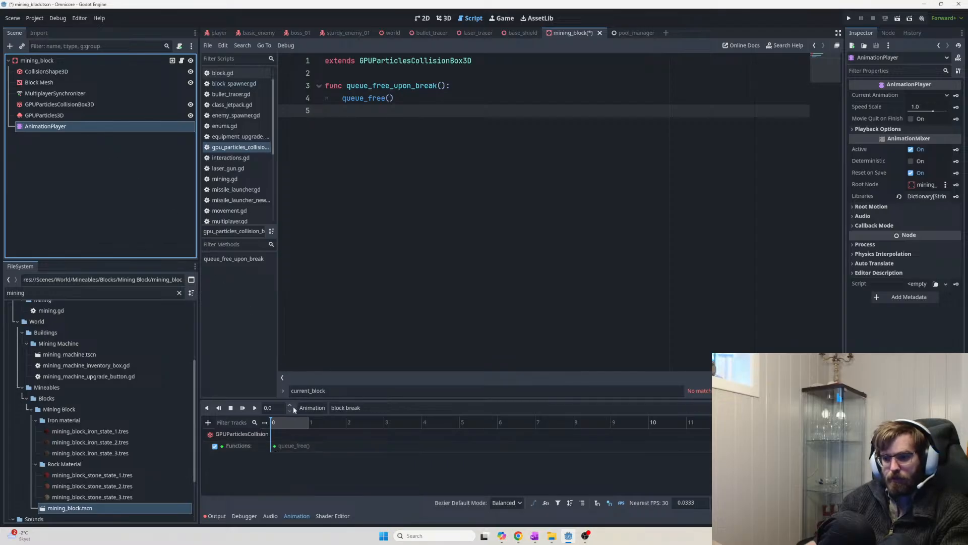
pyautogui.click(89, 114)
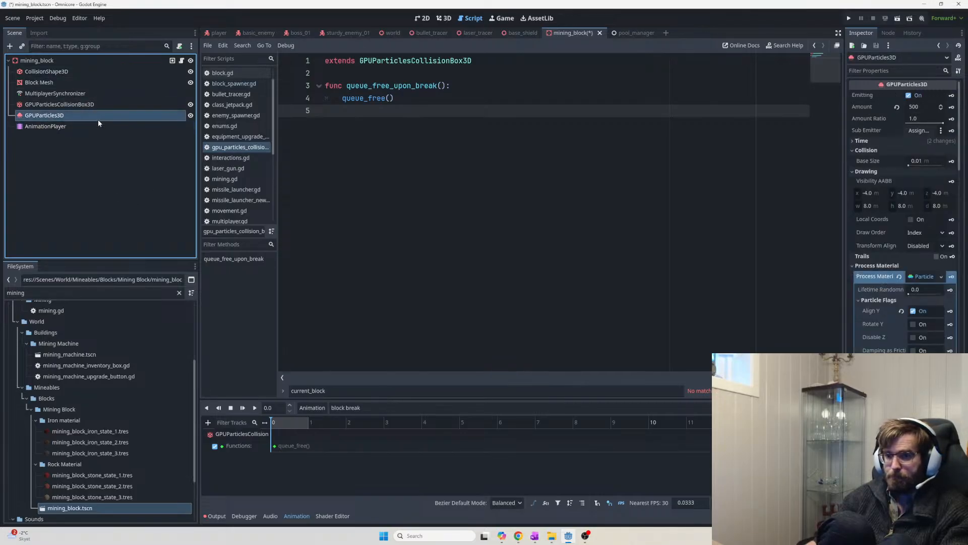
pyautogui.click(95, 124)
pyautogui.click(96, 116)
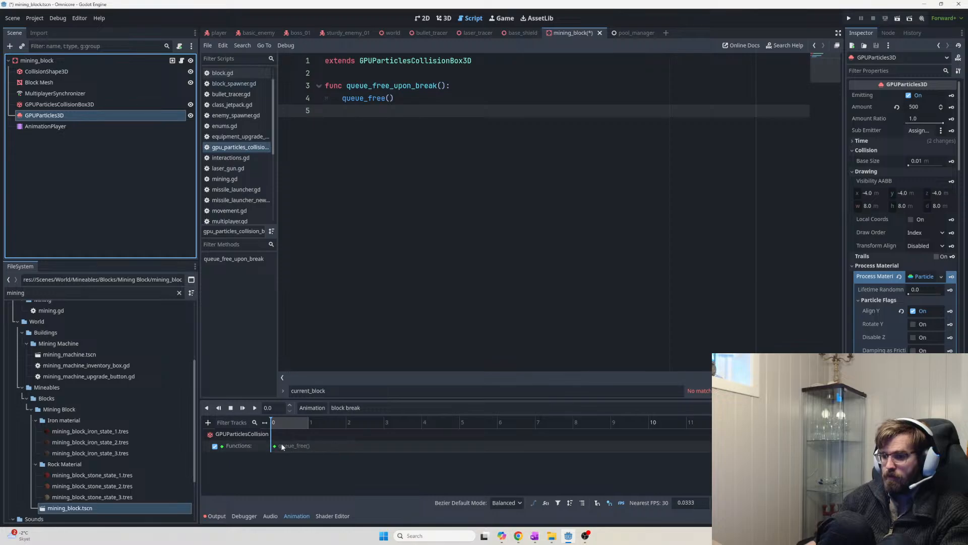
pyautogui.click(63, 125)
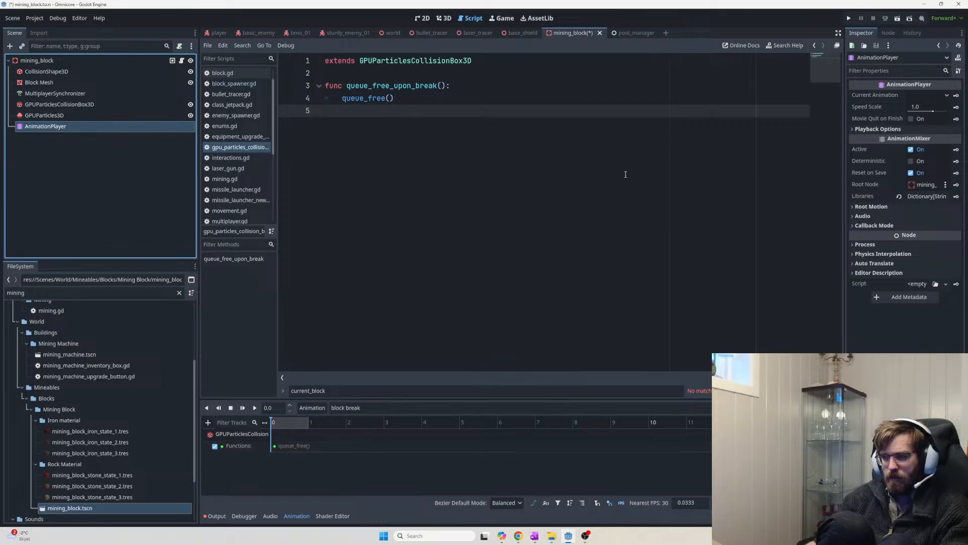
pyautogui.click(57, 115)
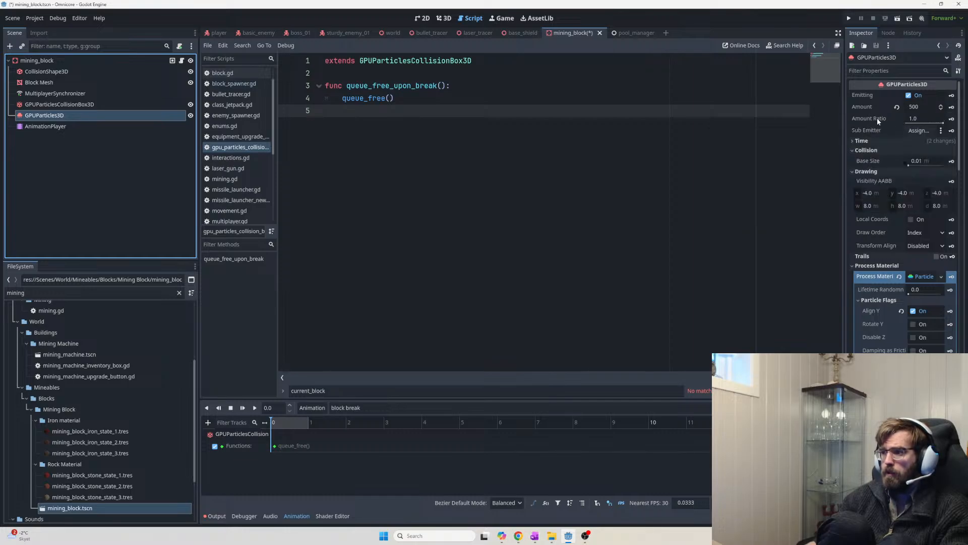
pyautogui.moveTo(877, 120)
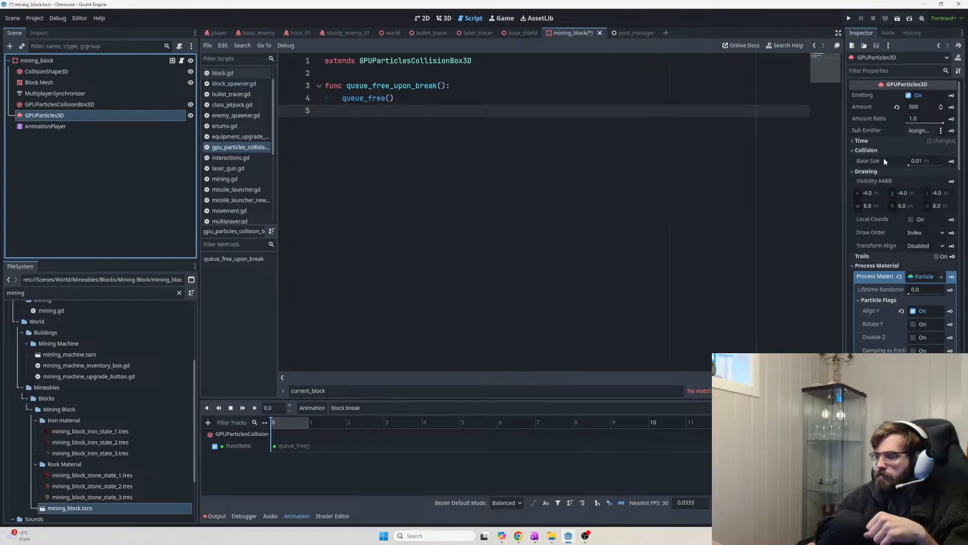
pyautogui.click(852, 141)
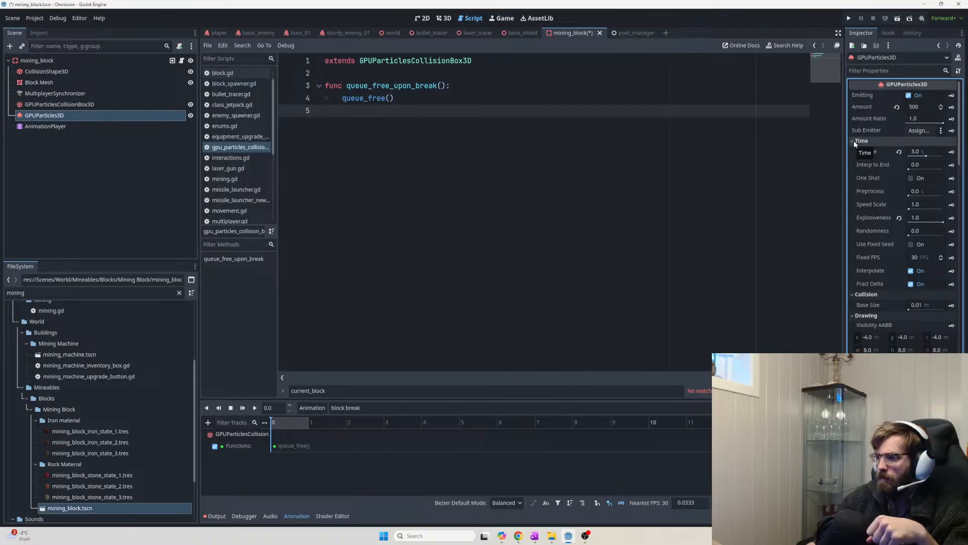
pyautogui.click(855, 140)
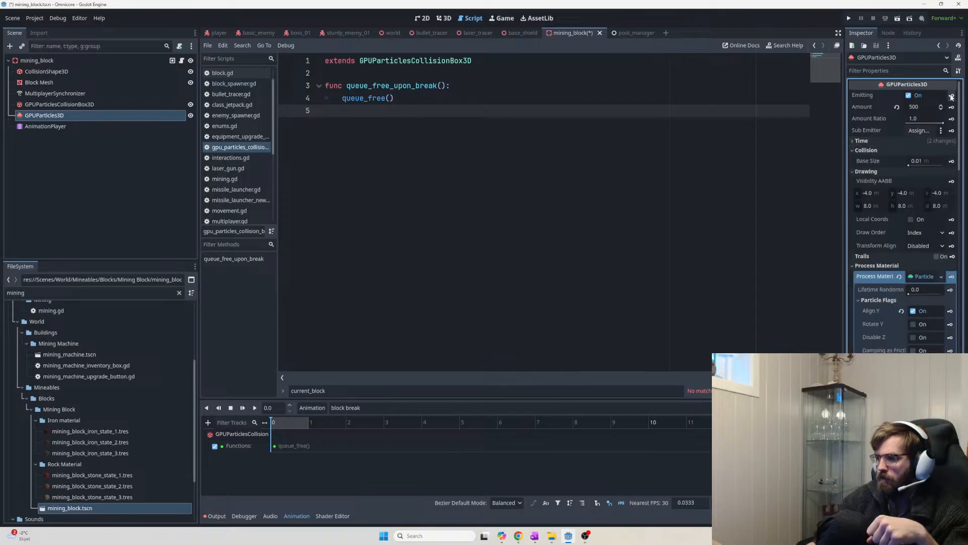
# Key GPUParticles3D's Emitting property in block break, then turn Emitting off
pyautogui.click(952, 95)
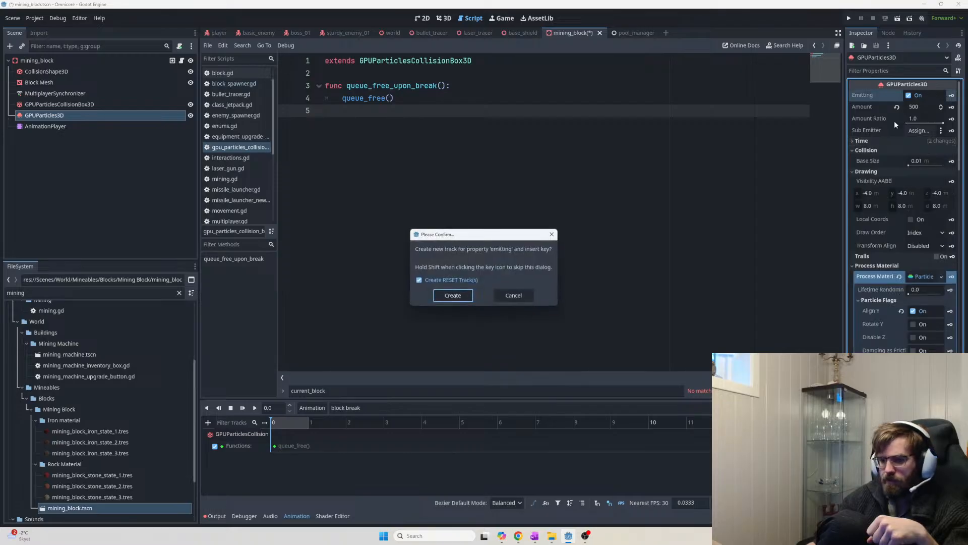
pyautogui.click(451, 295)
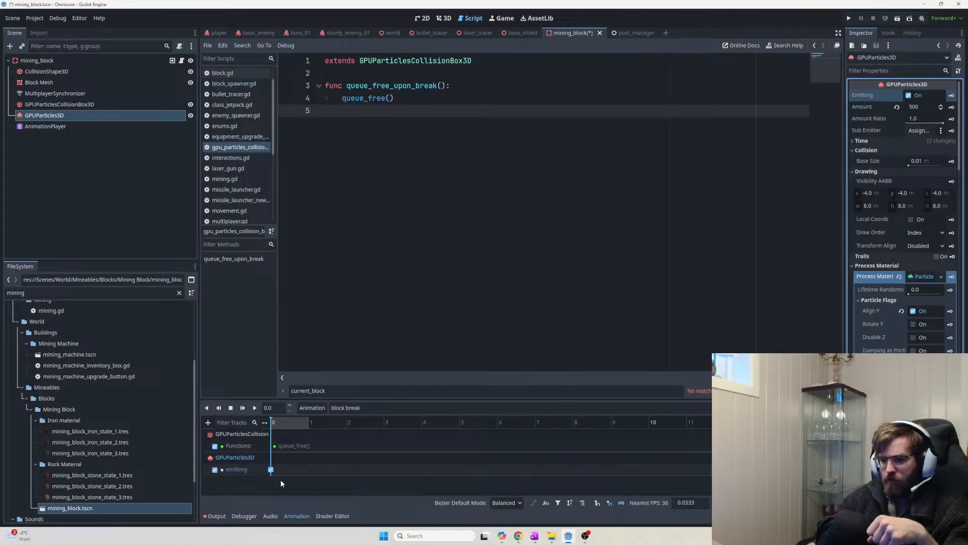
pyautogui.click(908, 95)
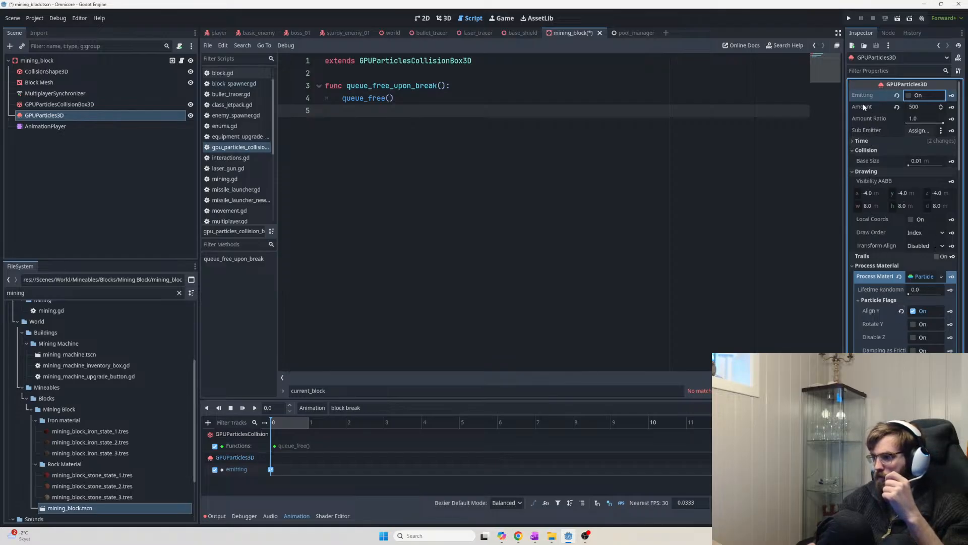
# Enable One Shot under the particles' Time settings and save the mining_block scene
pyautogui.click(856, 140)
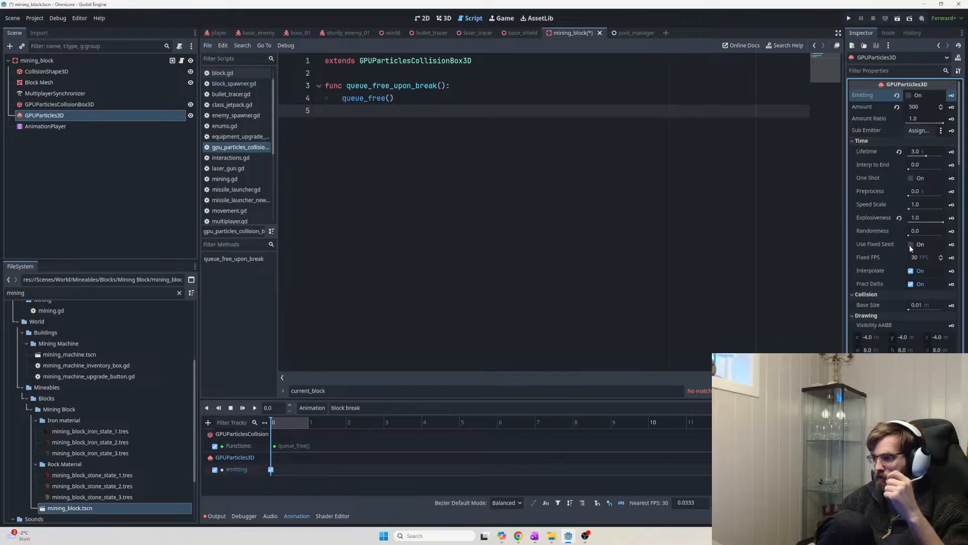
pyautogui.click(911, 178)
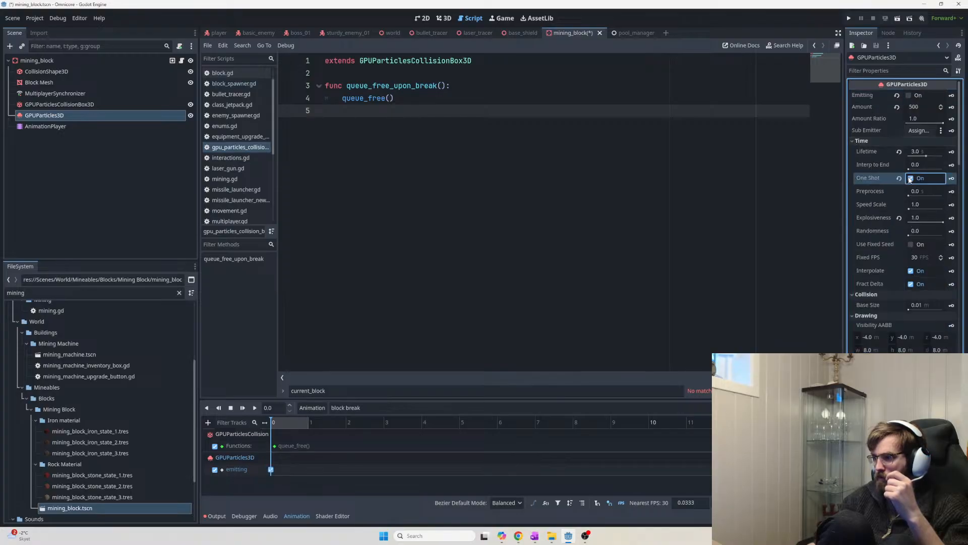
pyautogui.click(558, 205)
pyautogui.hotkey('ctrl', 's')
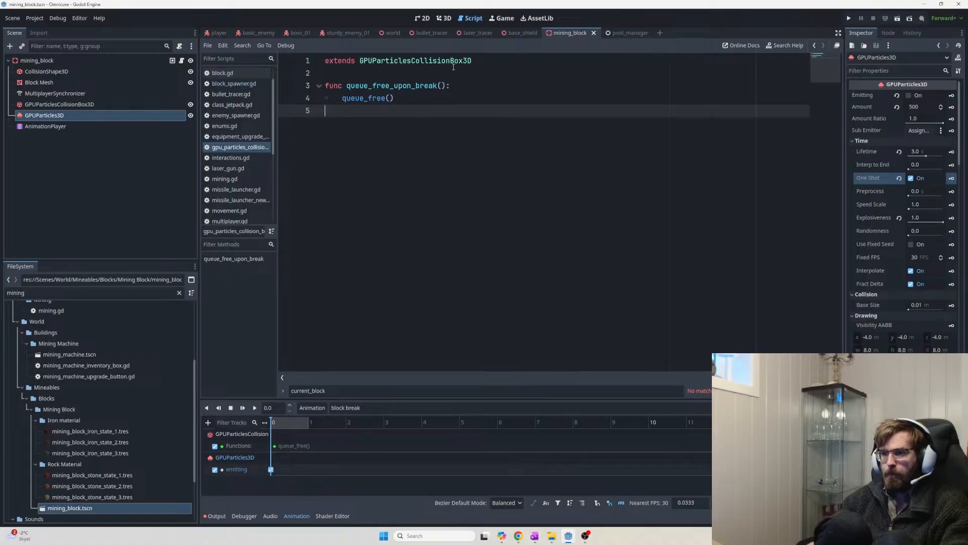
pyautogui.click(444, 19)
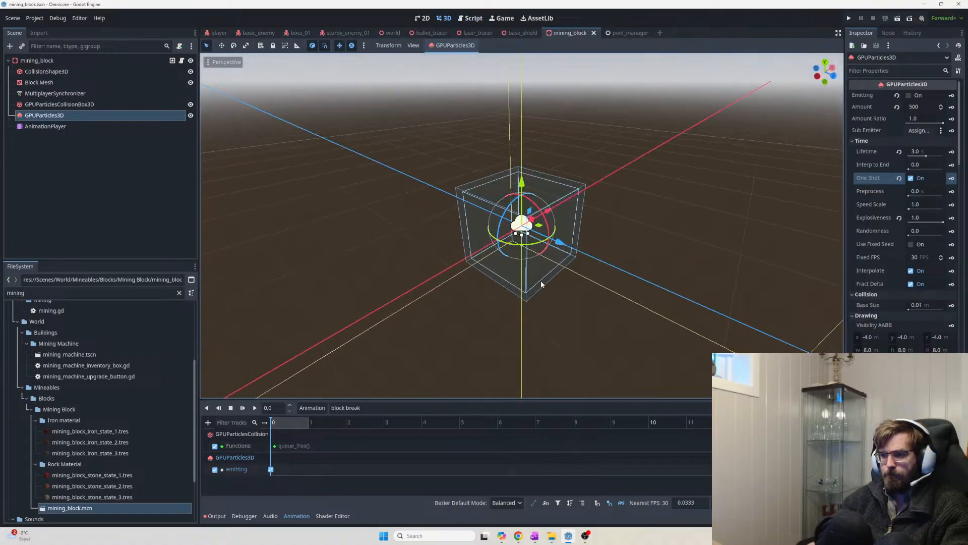
# Orbit around the emitter and play the block break animation several times to test it
pyautogui.scroll(2, 576, 290)
pyautogui.moveTo(576, 291); pyautogui.dragTo(528, 270, button='middle')
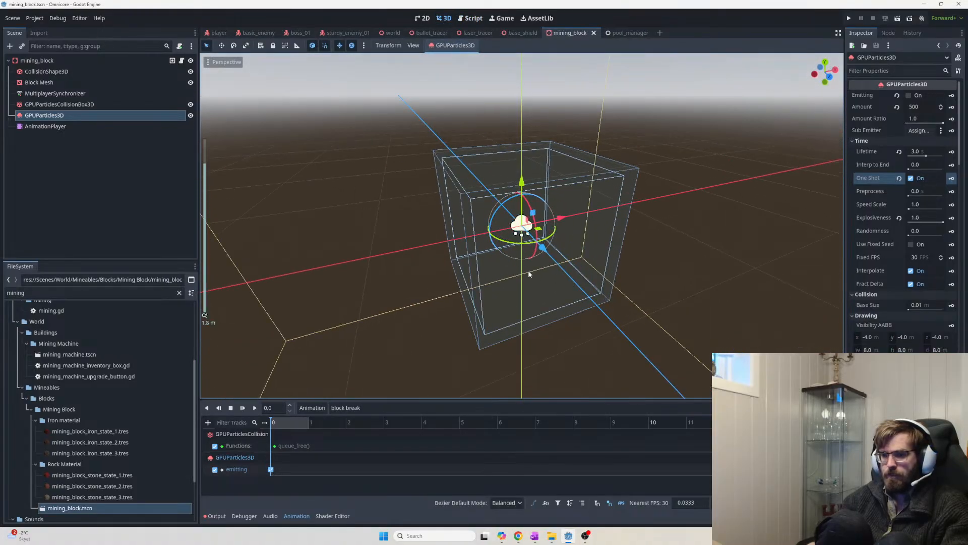
pyautogui.click(96, 127)
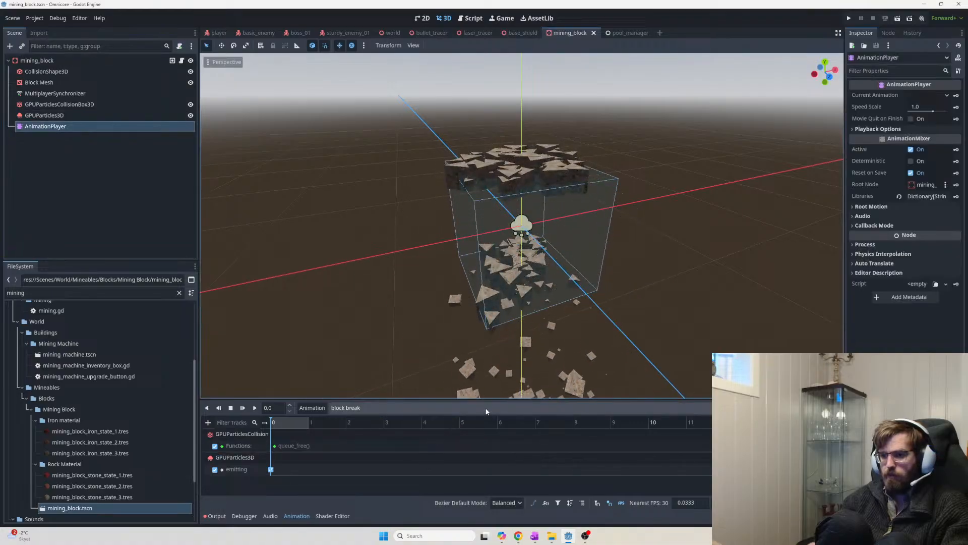
pyautogui.click(255, 408)
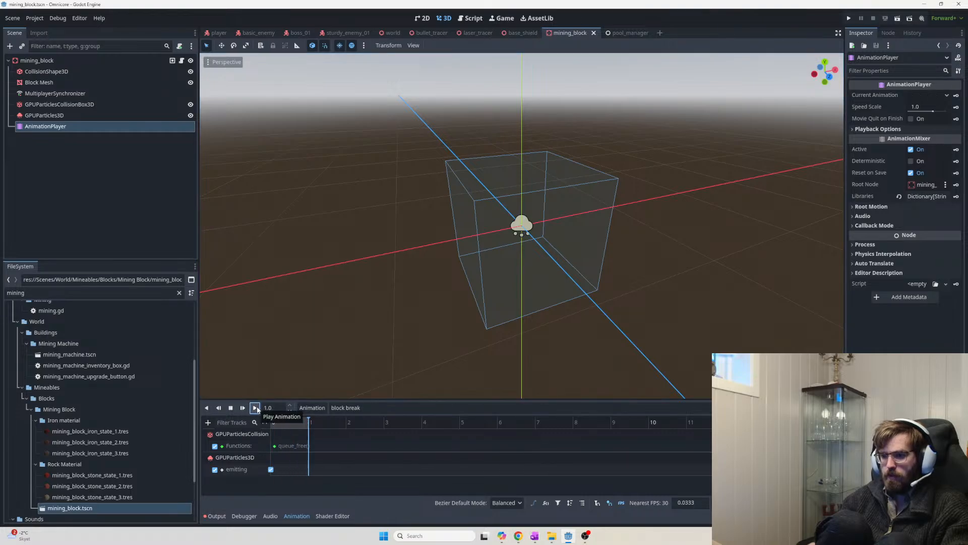
pyautogui.click(255, 408)
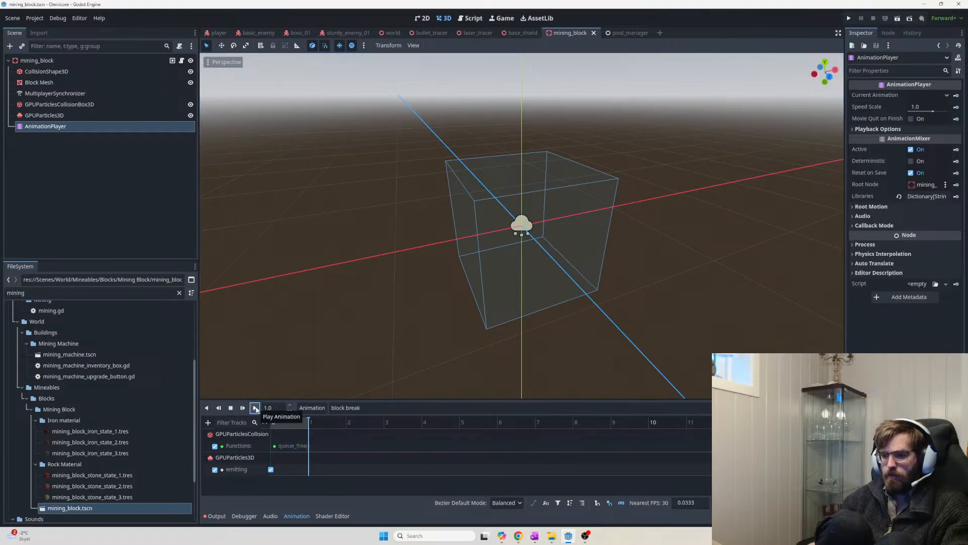
pyautogui.click(256, 407)
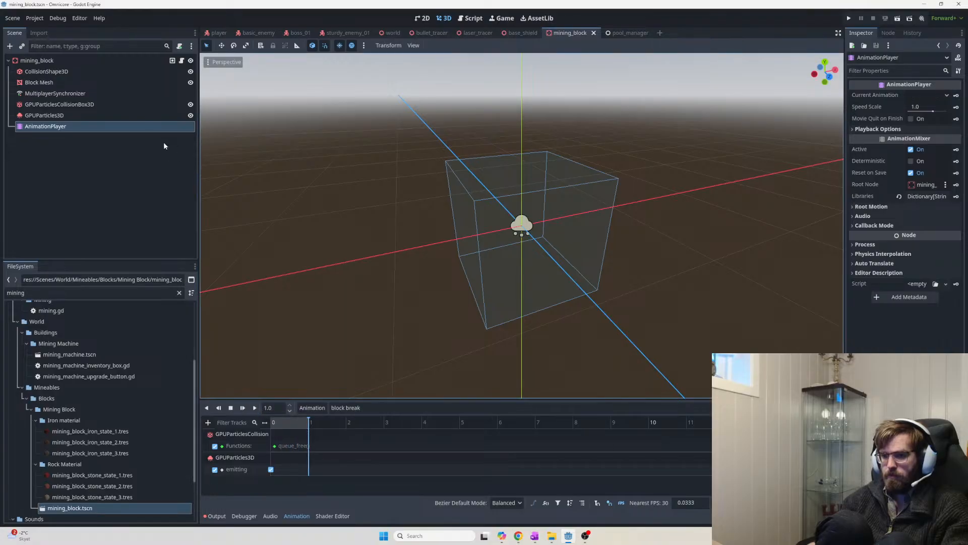
pyautogui.click(113, 115)
pyautogui.click(109, 124)
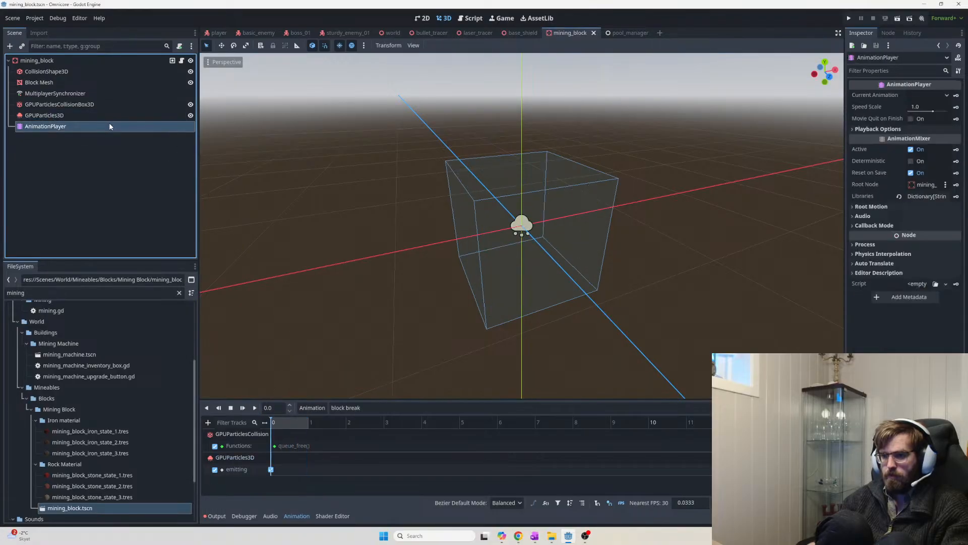
pyautogui.click(255, 408)
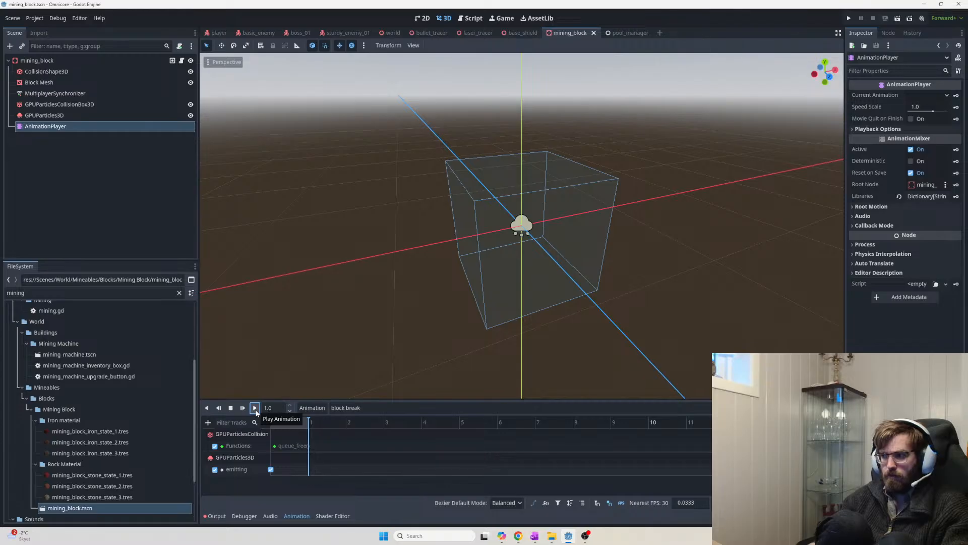
pyautogui.click(256, 409)
# Switch Emitting on for the time-0 key and replay the block break animation
pyautogui.doubleClick(250, 469)
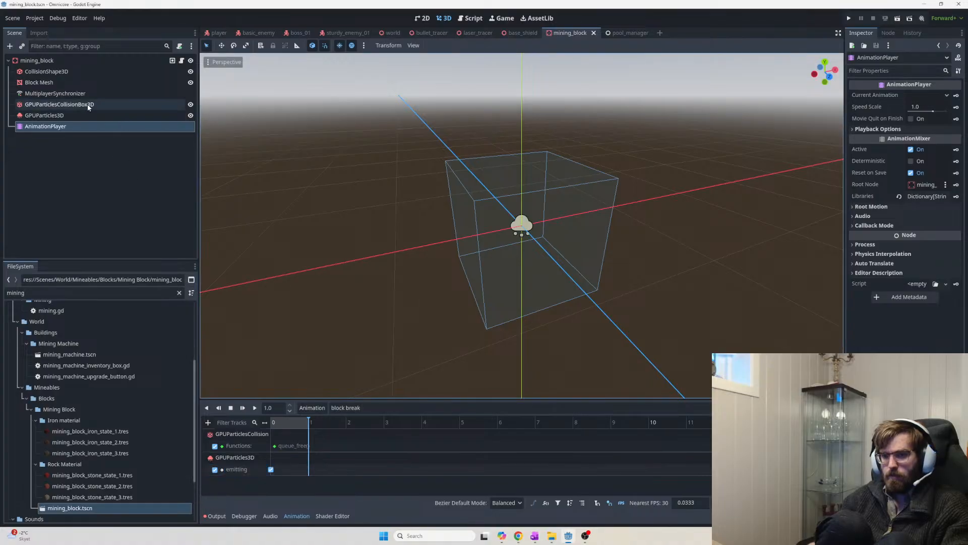
pyautogui.click(95, 115)
pyautogui.click(909, 95)
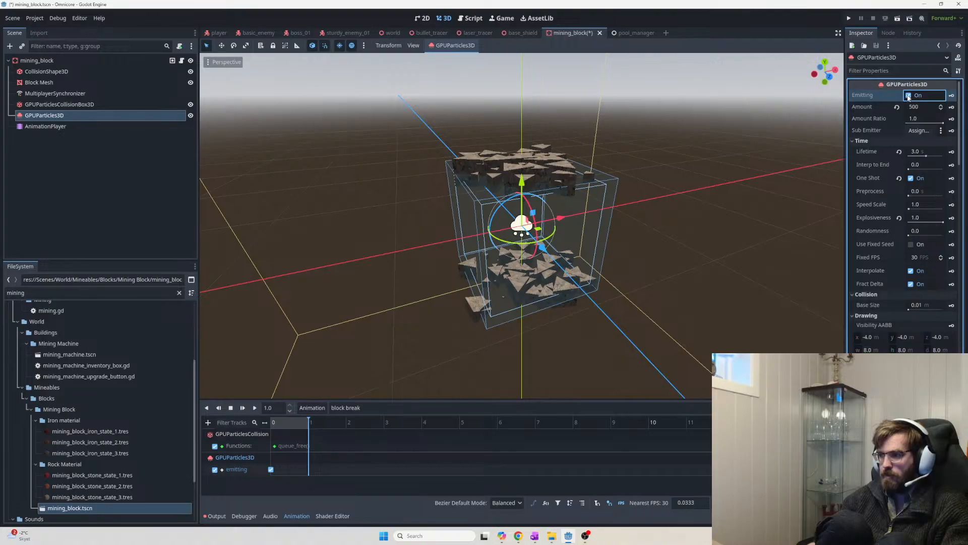
pyautogui.click(112, 127)
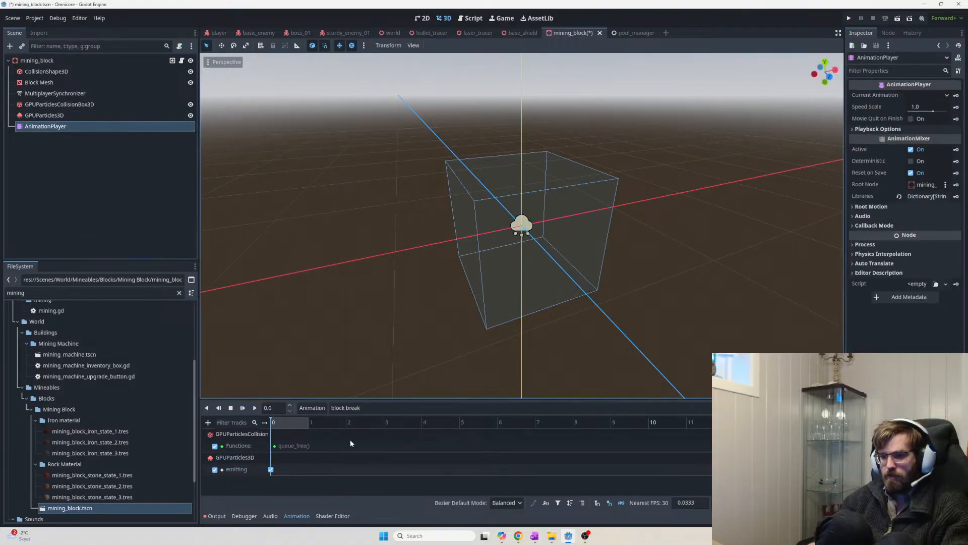
pyautogui.click(271, 470)
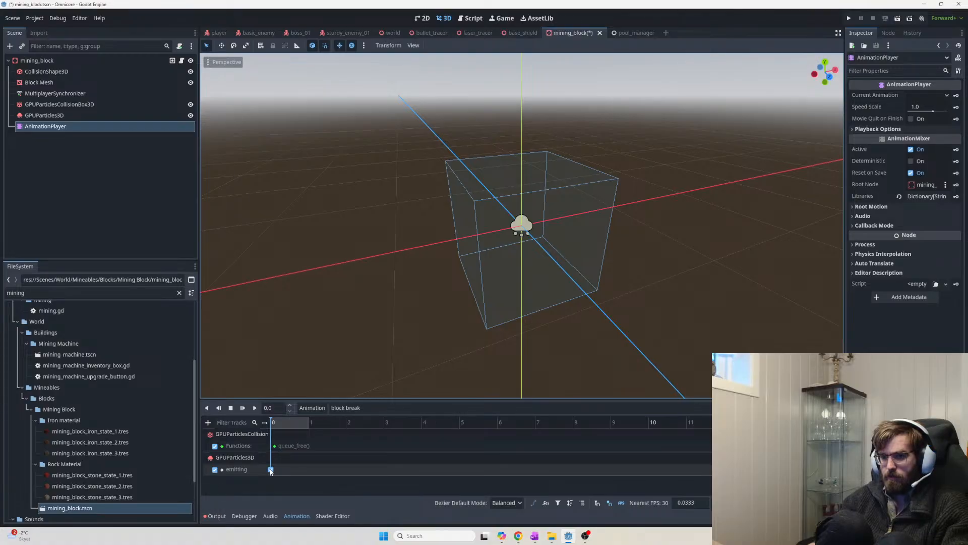
pyautogui.click(255, 408)
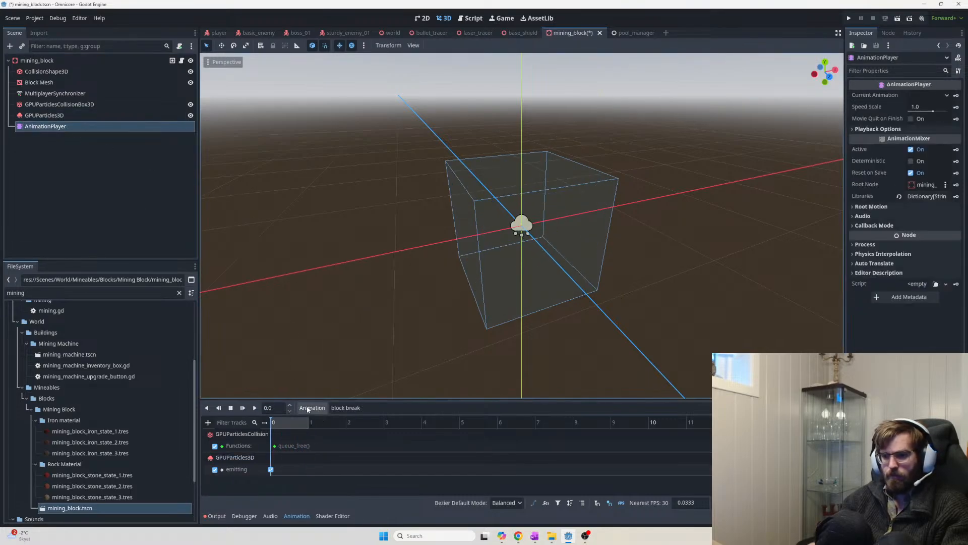
pyautogui.click(254, 407)
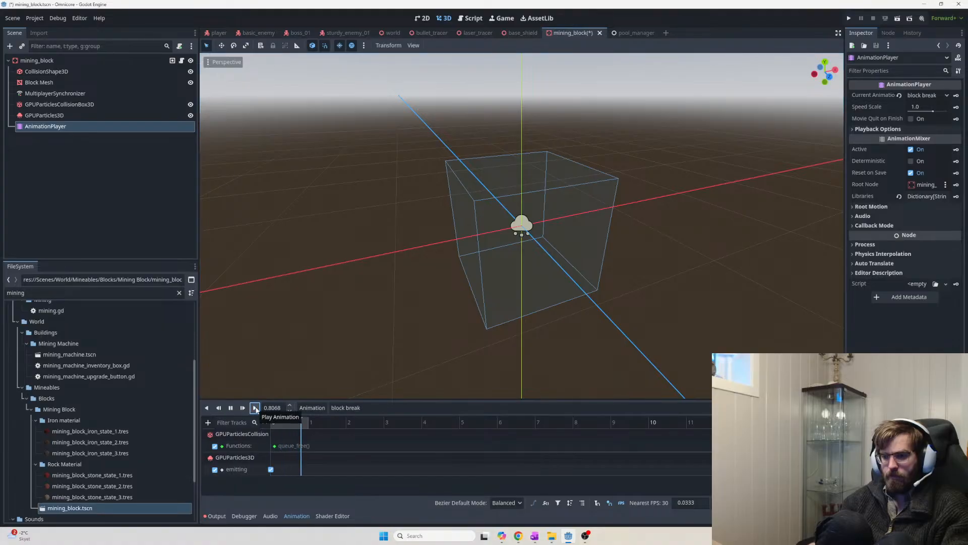
pyautogui.click(255, 407)
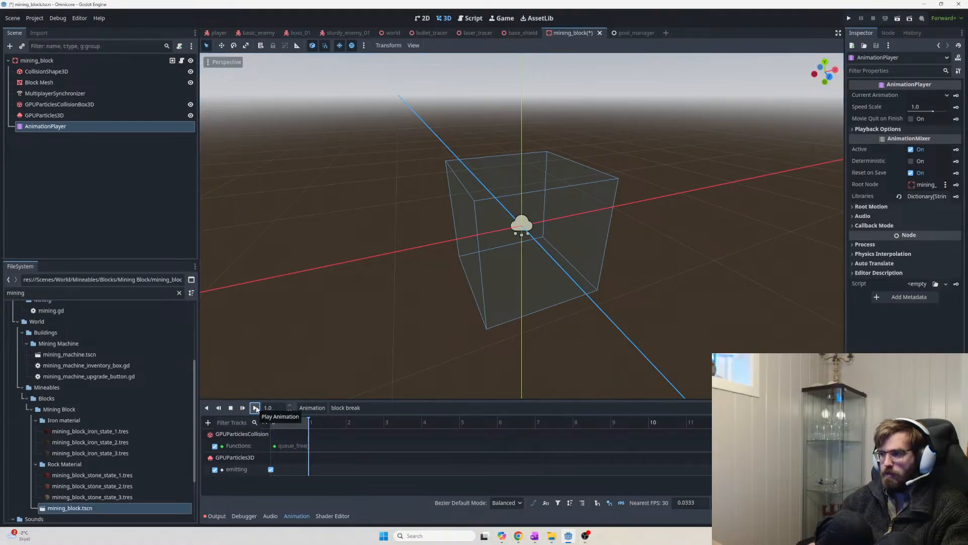
pyautogui.click(255, 407)
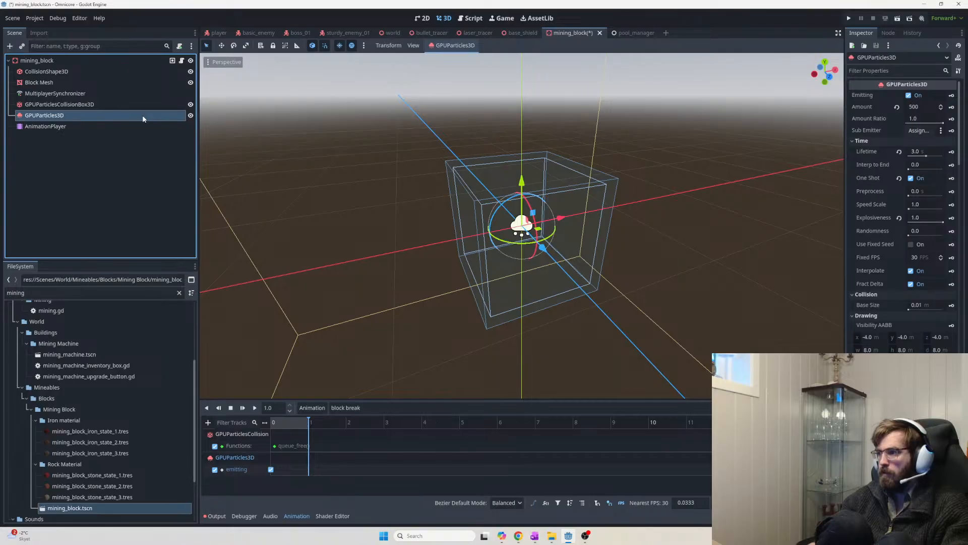
# Untick automatic Emitting, save, and preview the burst from the AnimationPlayer and particle settings
pyautogui.click(909, 95)
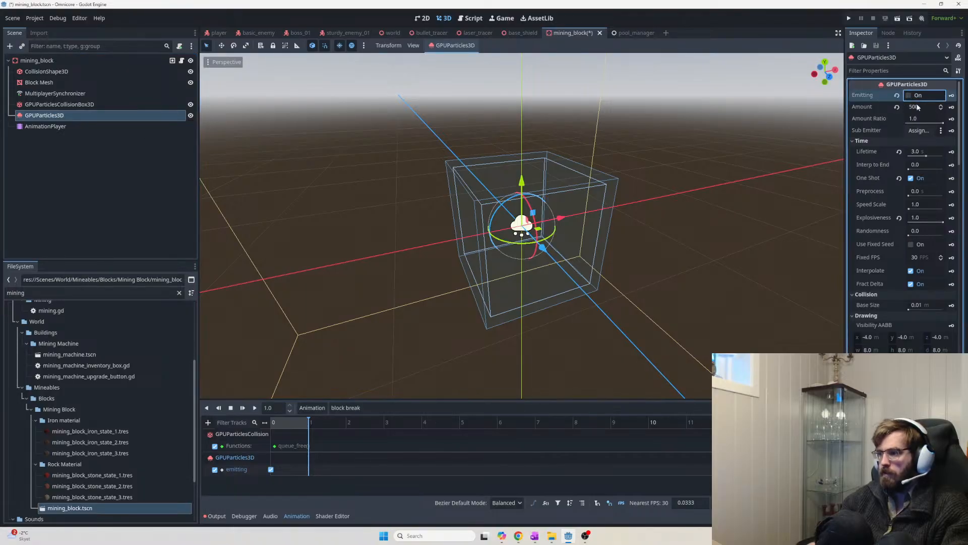
pyautogui.hotkey('ctrl', 's')
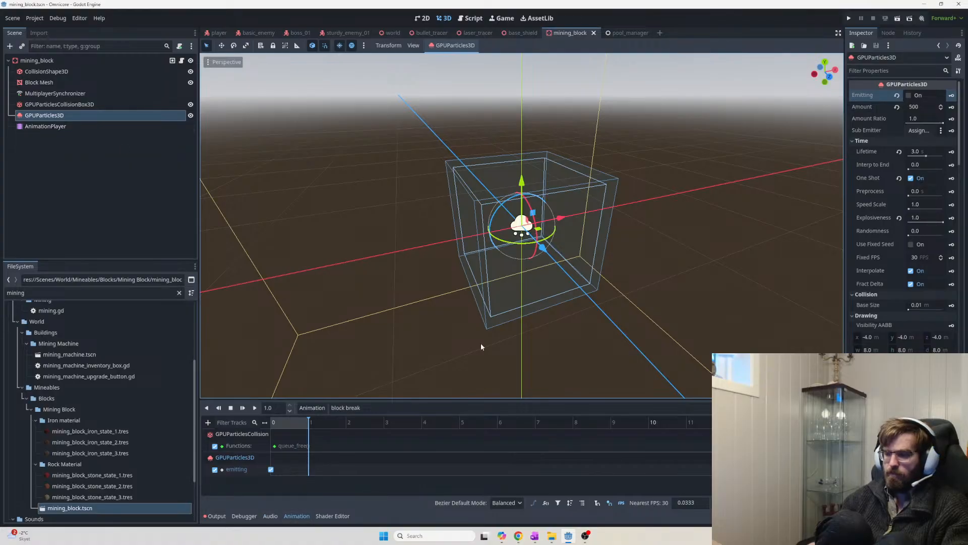
pyautogui.click(105, 126)
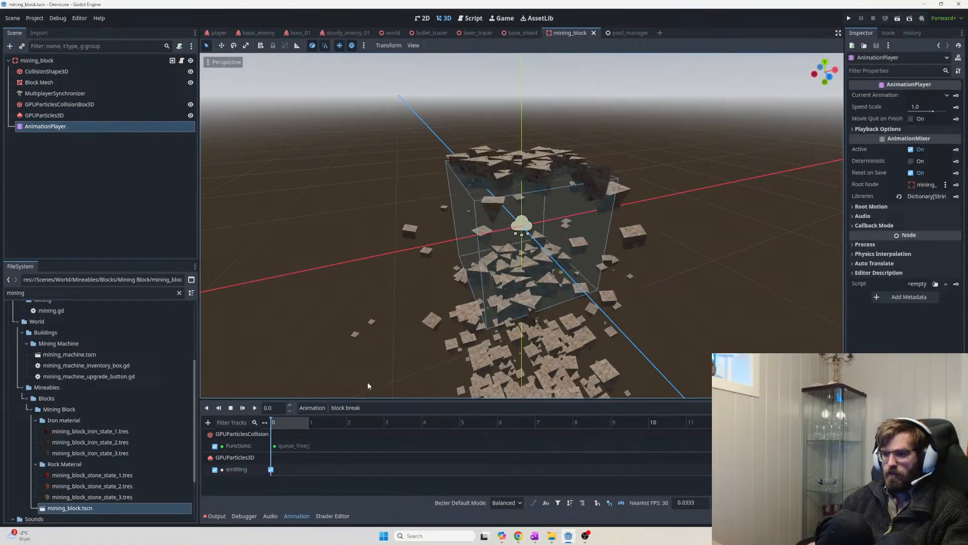
pyautogui.click(130, 115)
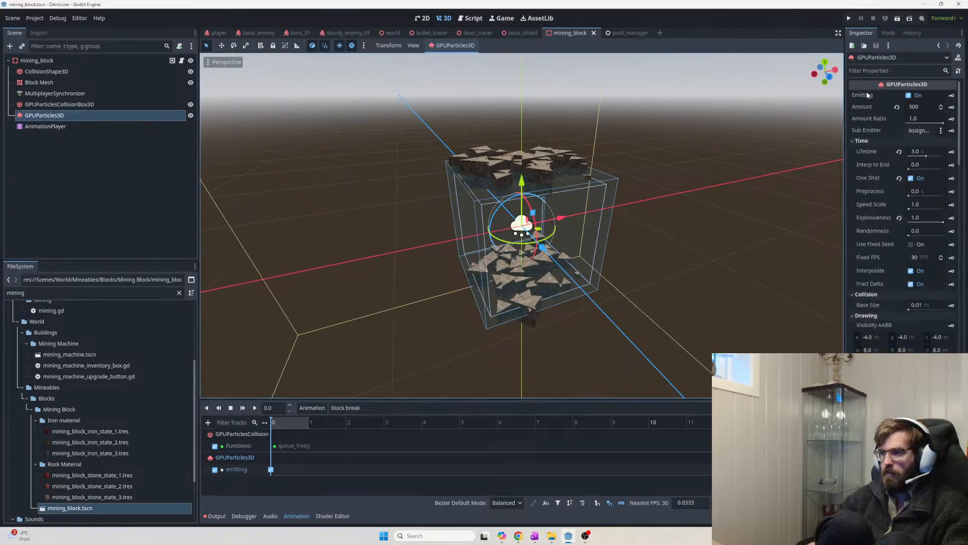
pyautogui.click(101, 126)
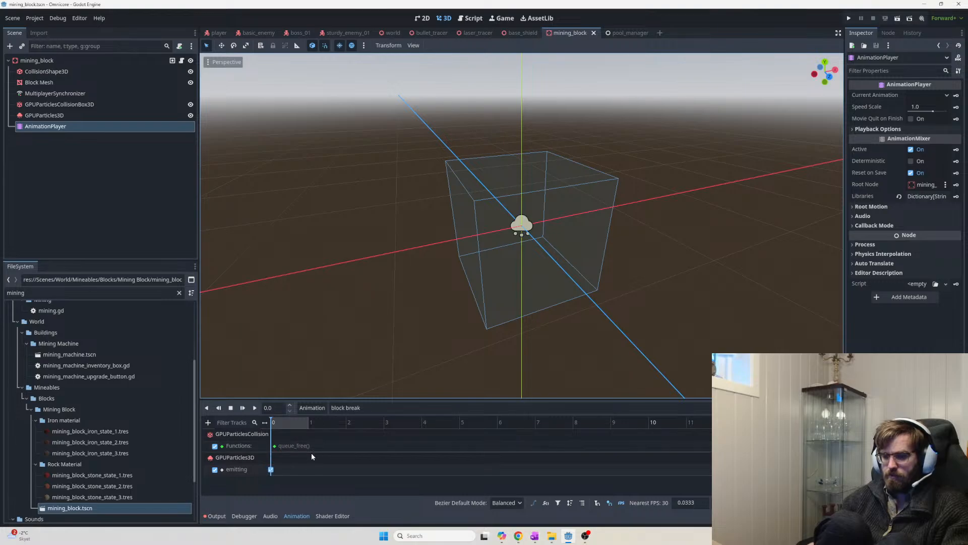
pyautogui.click(86, 116)
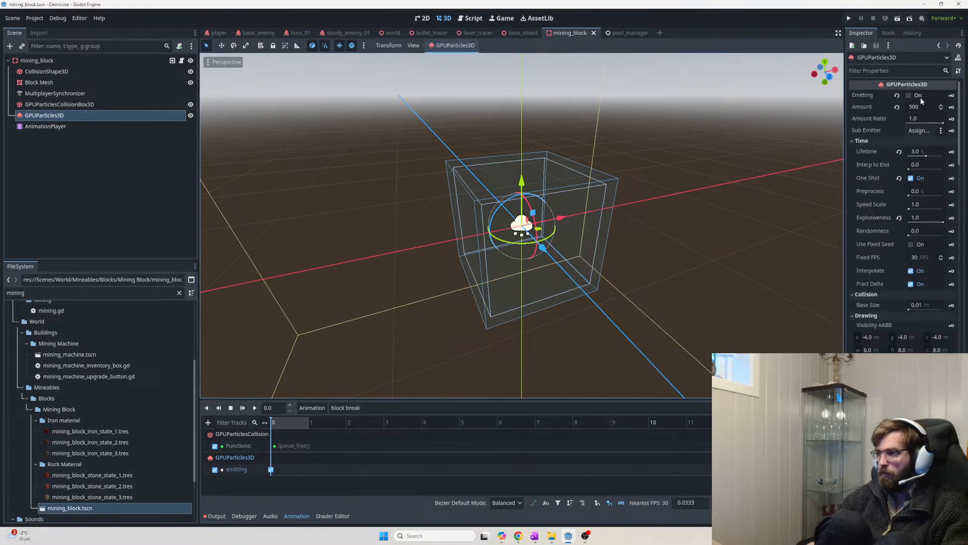
pyautogui.click(85, 126)
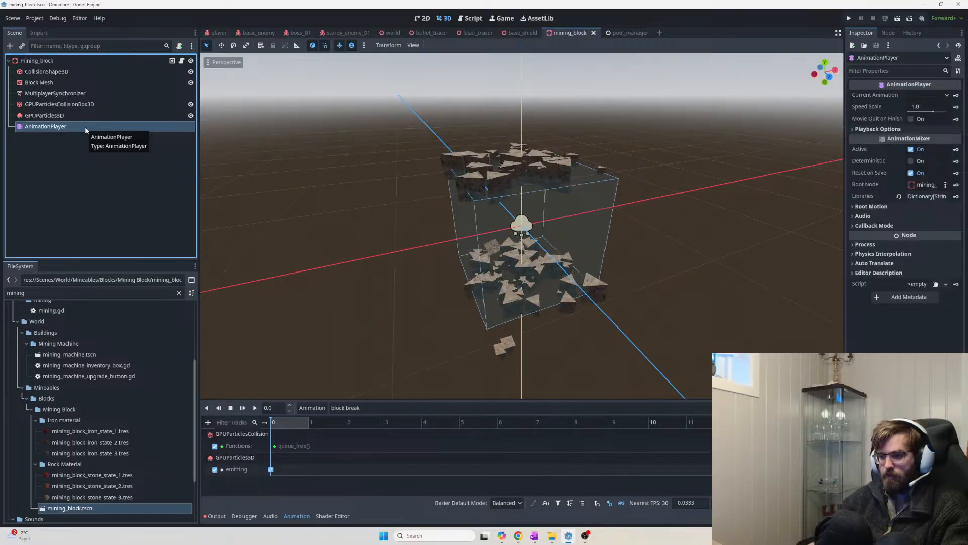
pyautogui.click(65, 114)
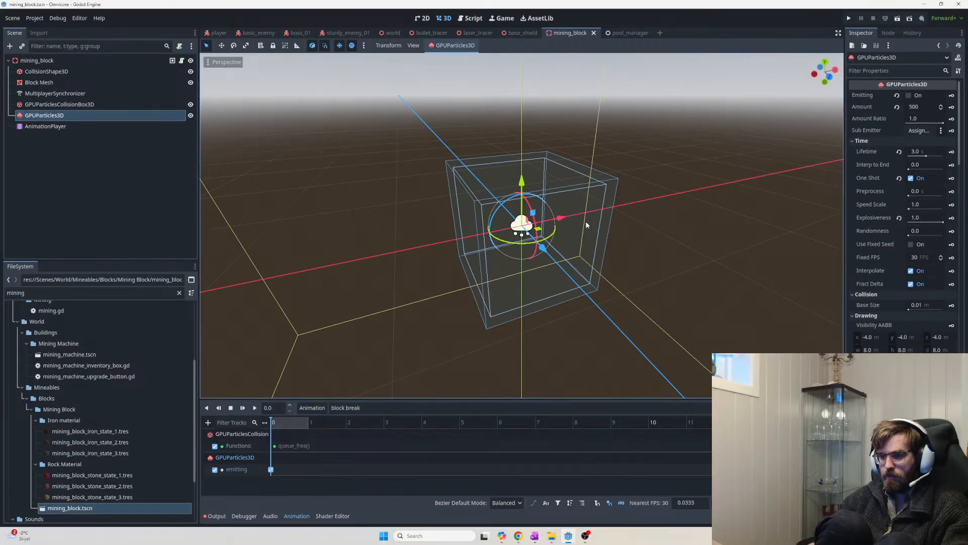
pyautogui.click(97, 127)
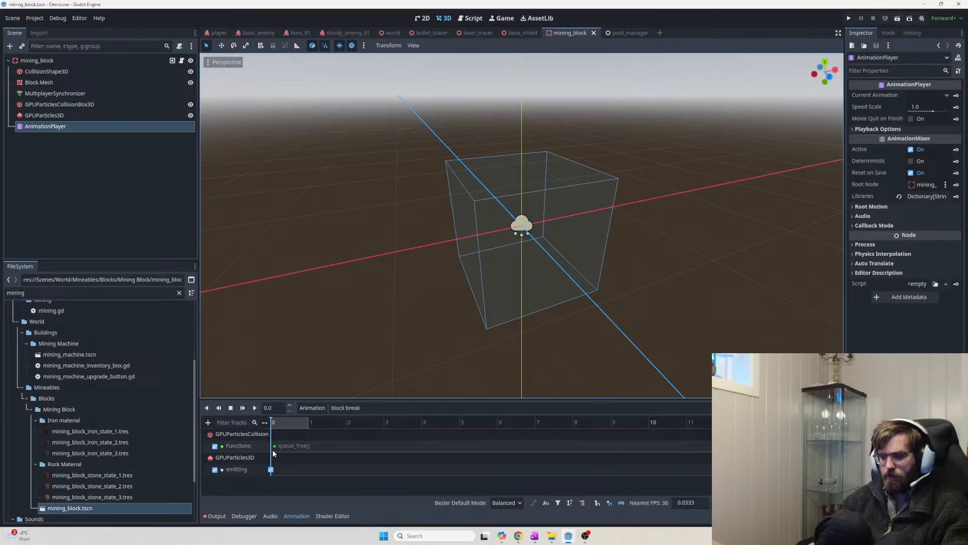
# Inspect the collision box and particle node, then select both particle nodes together
pyautogui.click(71, 105)
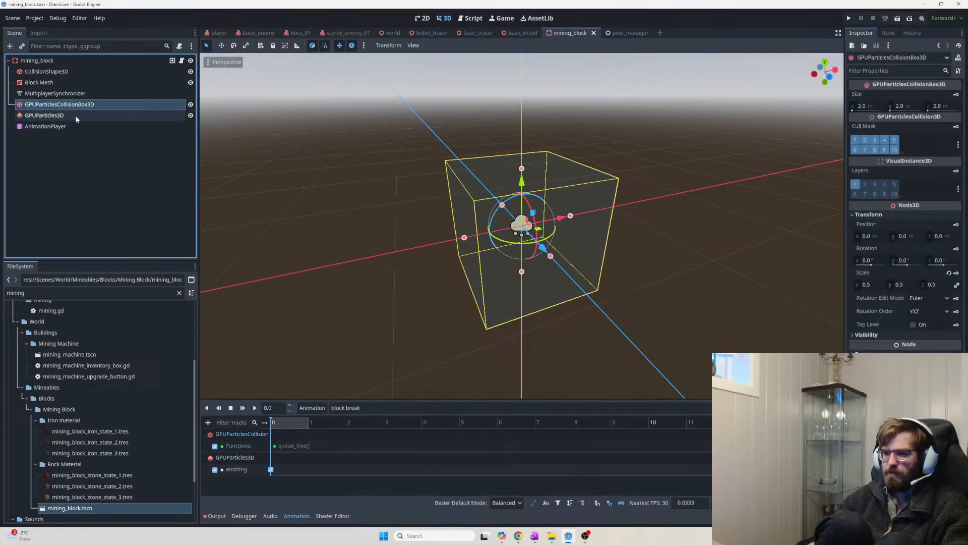
pyautogui.click(76, 118)
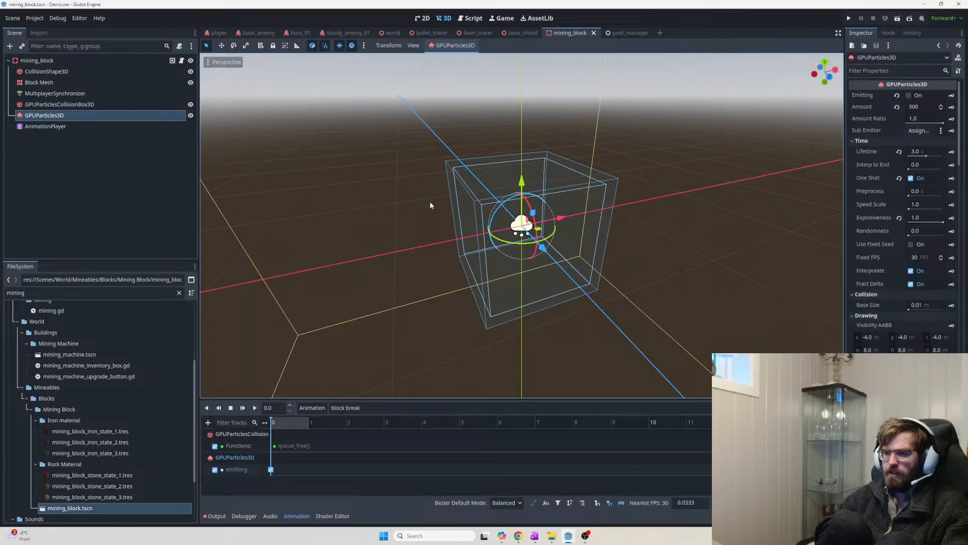
pyautogui.click(59, 105)
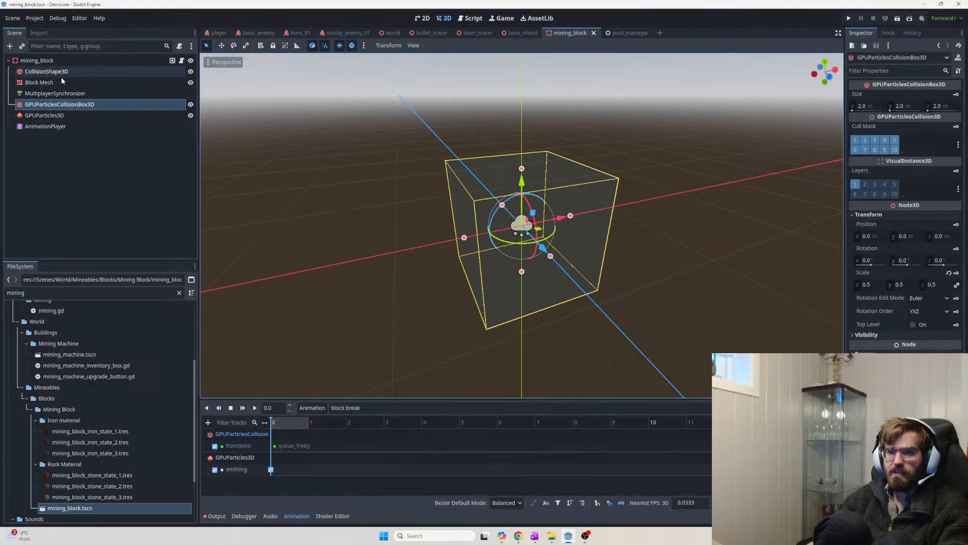
pyautogui.doubleClick(75, 127)
pyautogui.click(45, 115)
pyautogui.keyDown('shift'); pyautogui.click(55, 104); pyautogui.keyUp('shift')
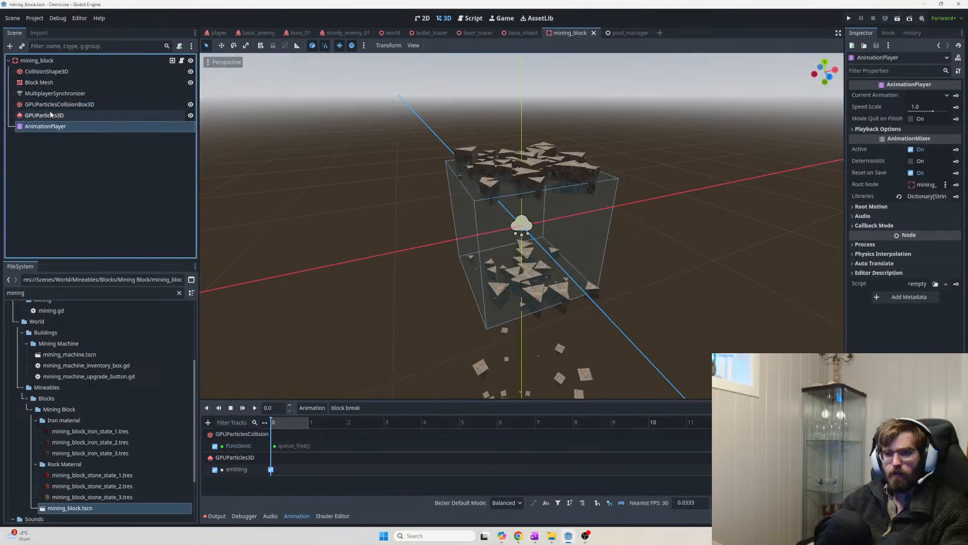
# Drag both GPUParticles nodes under the AnimationPlayer
pyautogui.moveTo(51, 107); pyautogui.dragTo(51, 127)
pyautogui.click(54, 106)
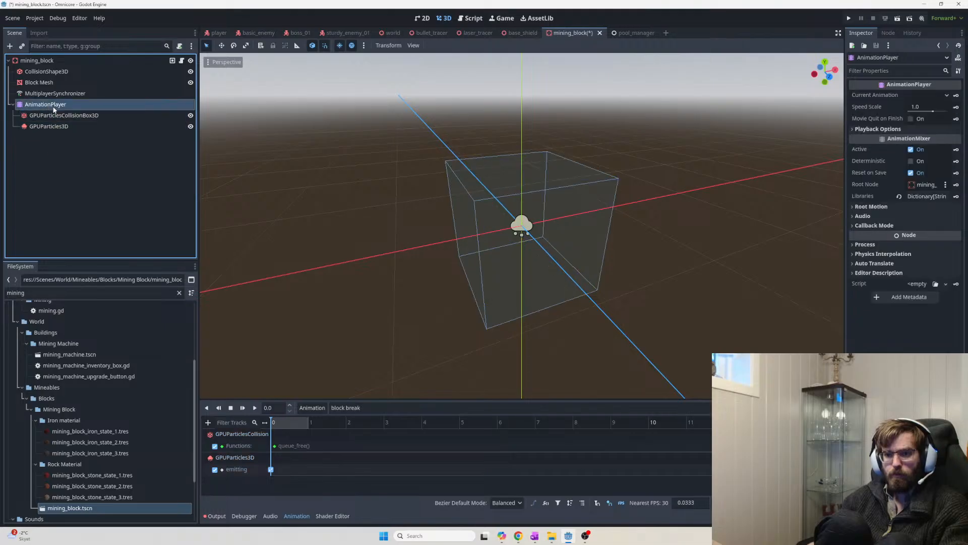
pyautogui.press('F2')
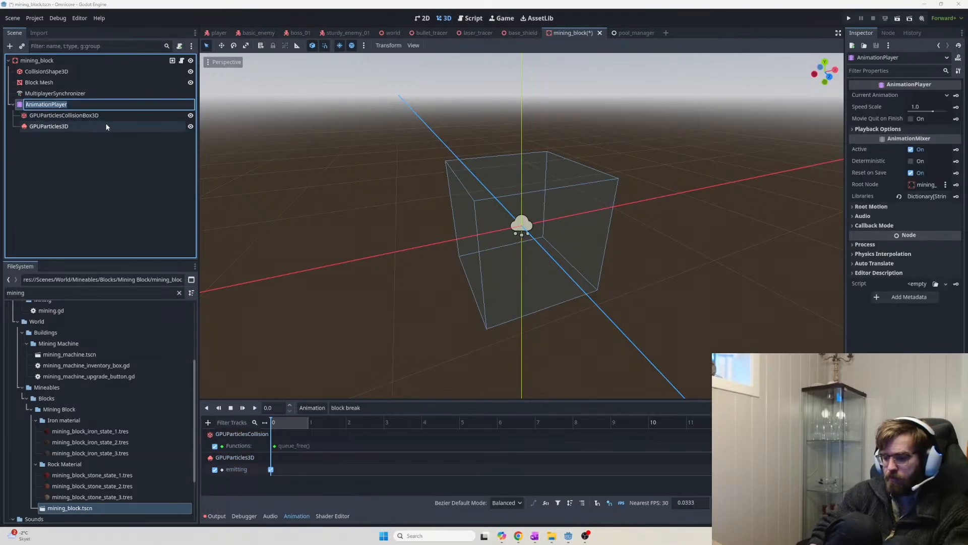
# Rename the AnimationPlayer to 'Block Break - AnimationPlayer' and open the block.gd script
pyautogui.press('Home')
pyautogui.write('Break')
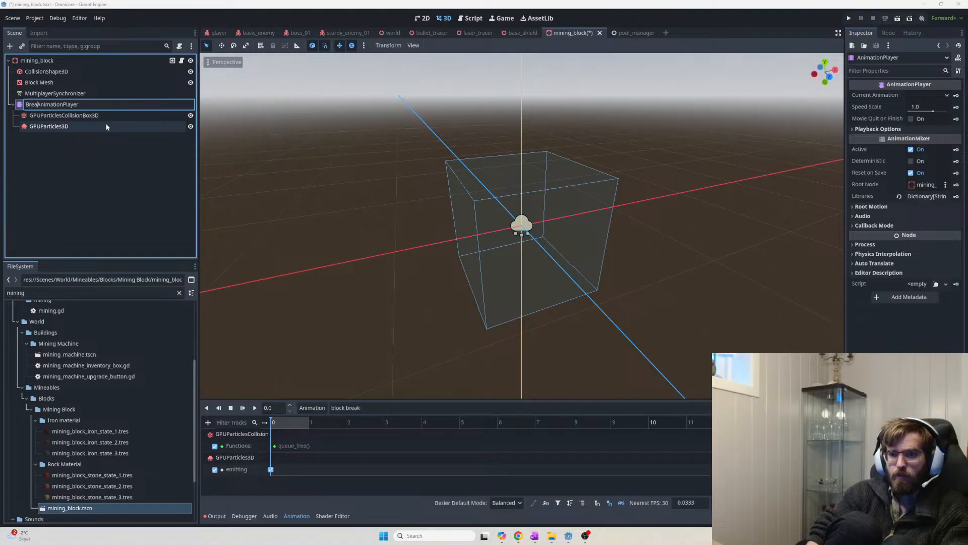
pyautogui.press('BackSpace')
pyautogui.press('BackSpace')
pyautogui.press('BackSpace')
pyautogui.press('BackSpace')
pyautogui.write('Blo')
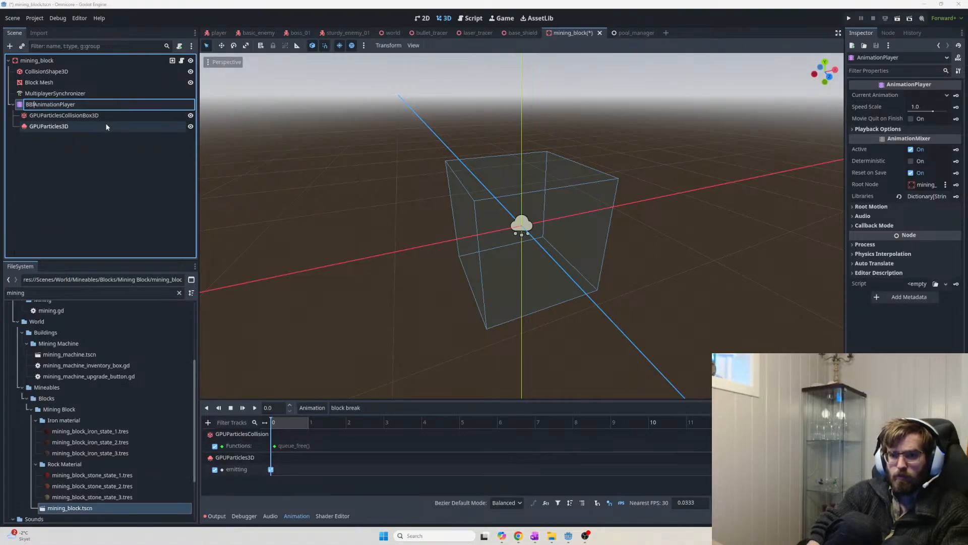
pyautogui.press('BackSpace')
pyautogui.press('BackSpace')
pyautogui.press('BackSpace')
pyautogui.write('lock Br')
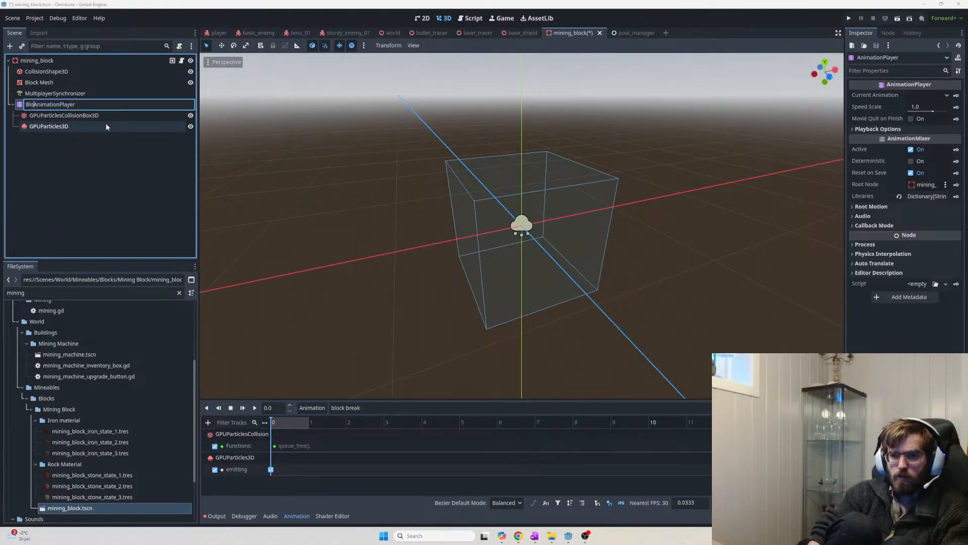
pyautogui.write('eak')
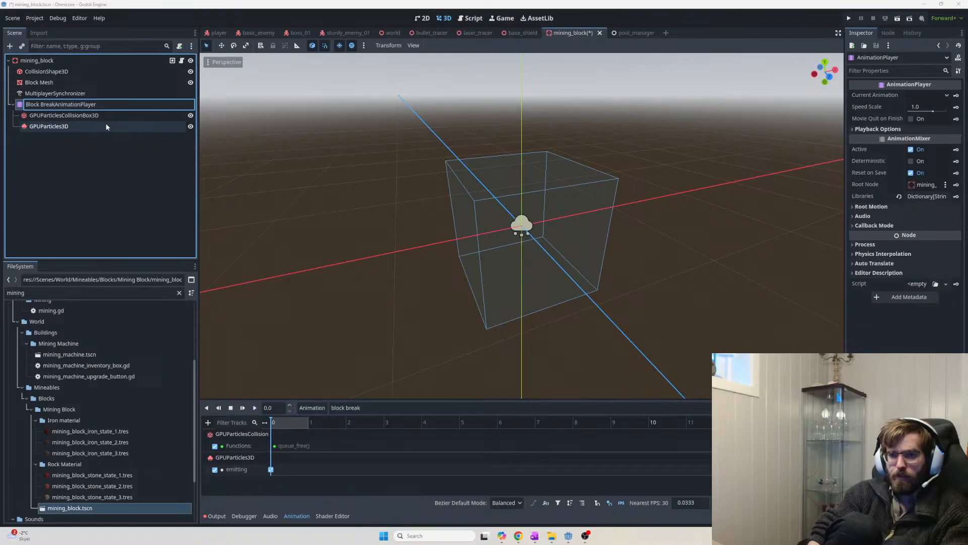
pyautogui.write(' -')
pyautogui.press('Return')
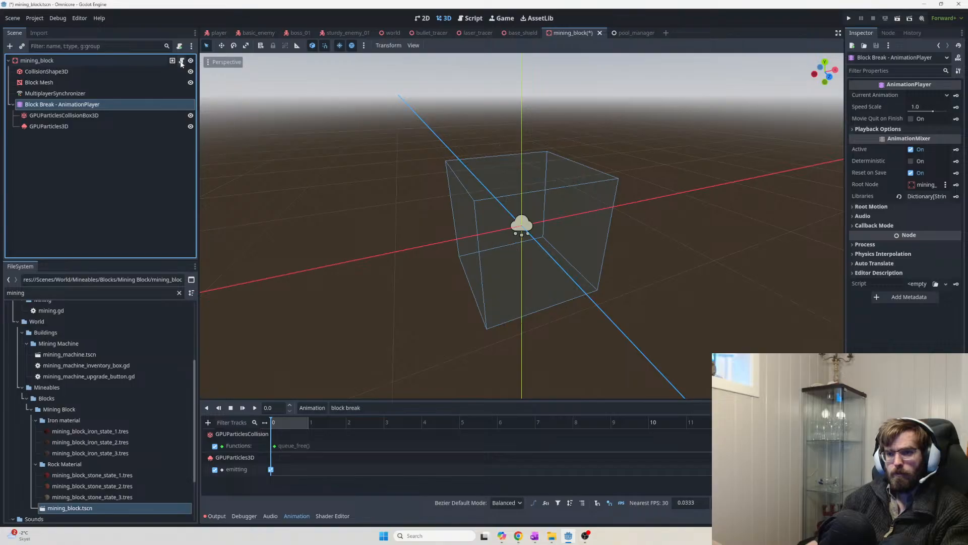
pyautogui.click(181, 61)
pyautogui.click(521, 261)
# Search block.gd for 'break' and jump to its first match
pyautogui.hotkey('ctrl', 'f')
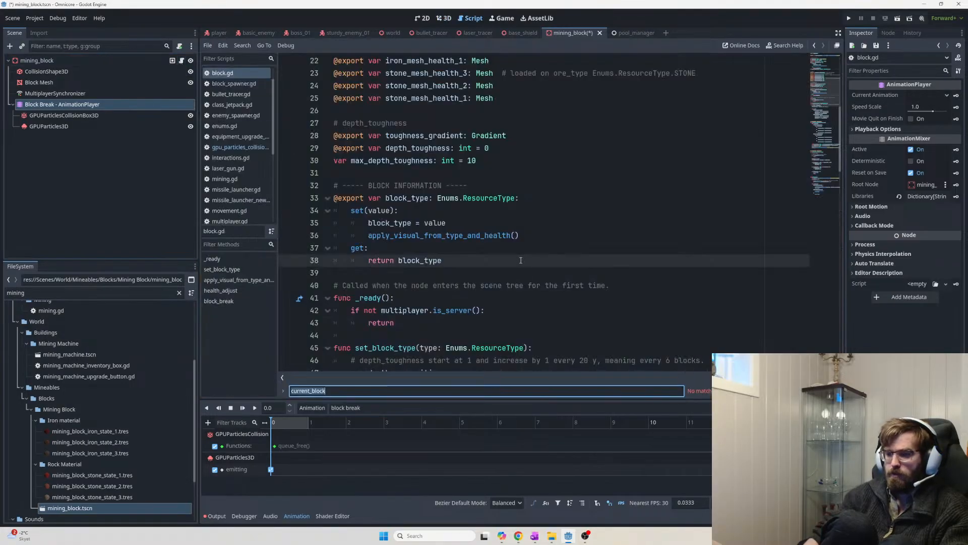
pyautogui.write('break')
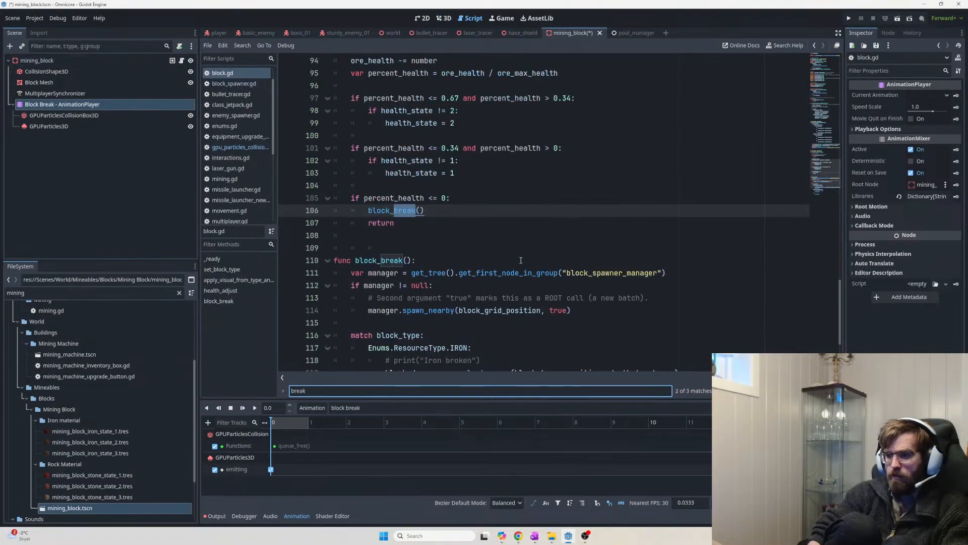
pyautogui.press('Return')
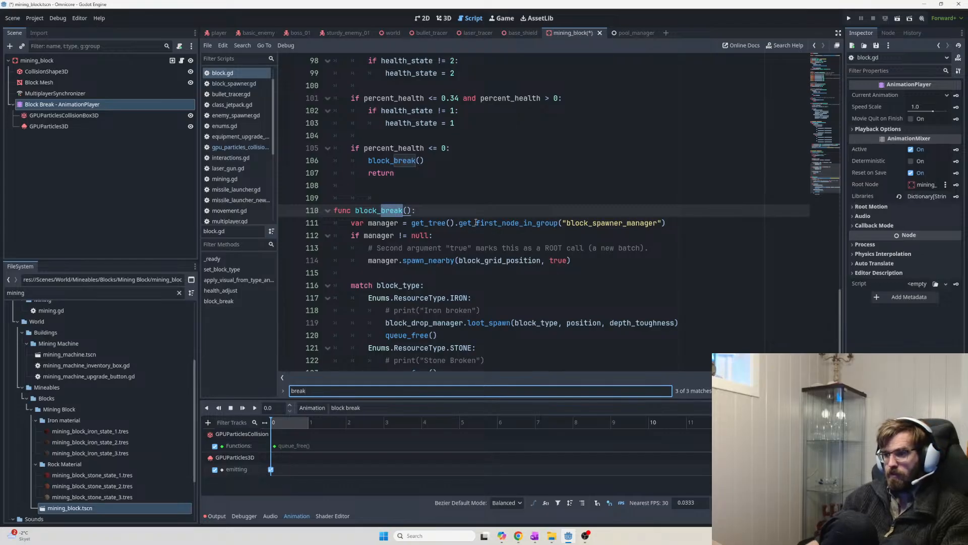
pyautogui.press('Return')
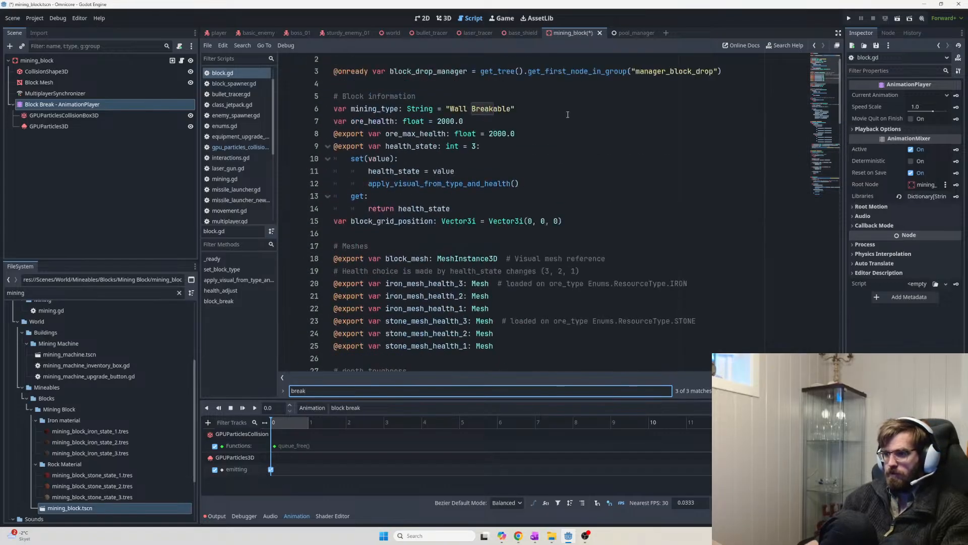
pyautogui.scroll(1, 749, 102)
pyautogui.click(745, 85)
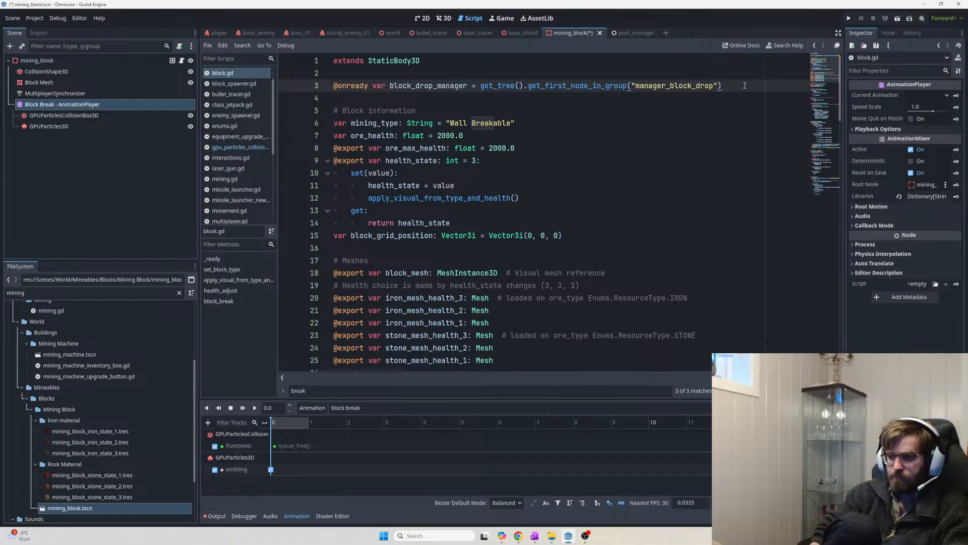
pyautogui.hotkey('ctrl', 'shift', 'Return')
pyautogui.write('# ')
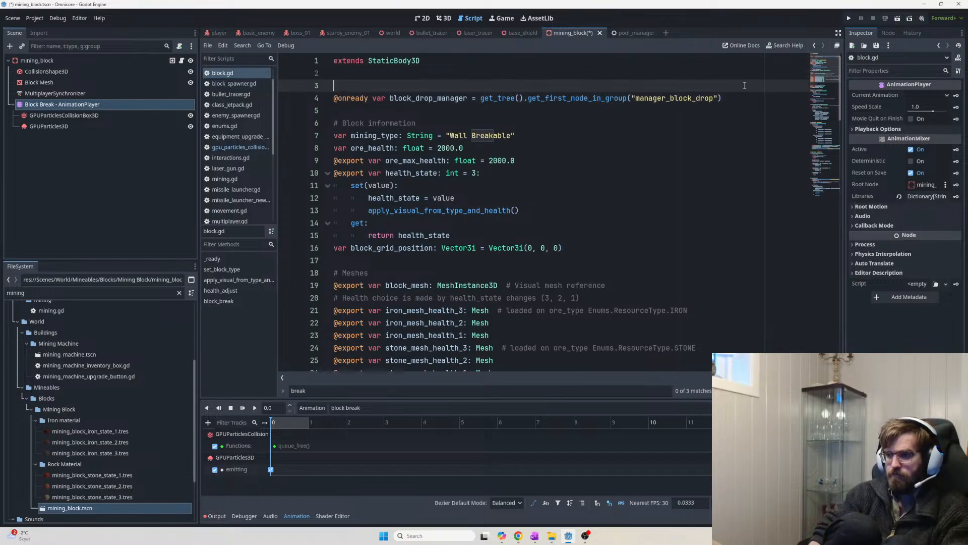
pyautogui.write('Node references')
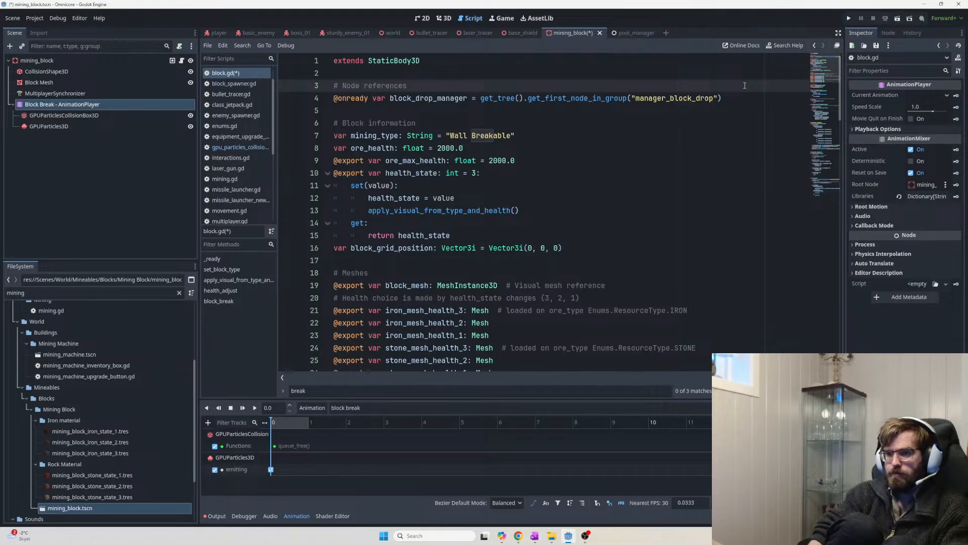
pyautogui.hotkey('ctrl', 'Left')
pyautogui.hotkey('ctrl', 'Left')
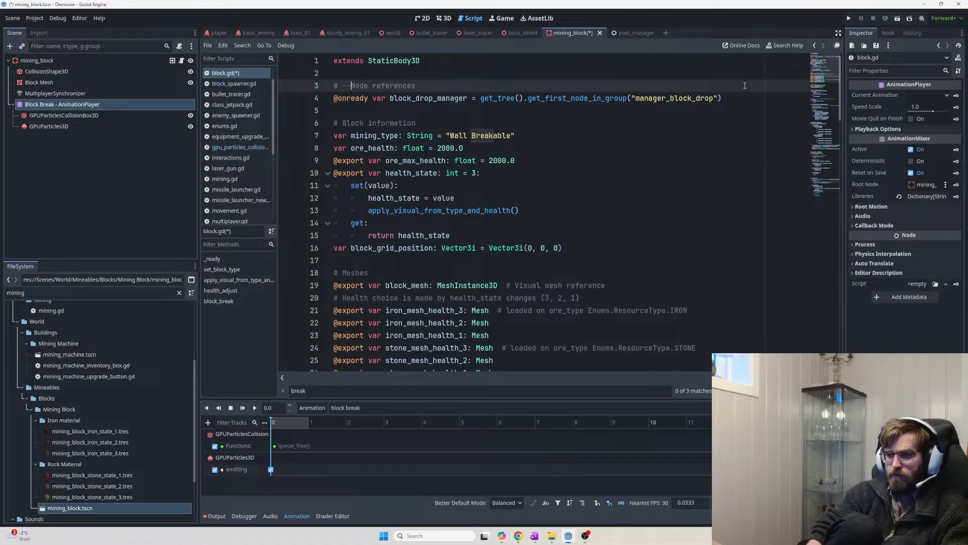
pyautogui.write('-----')
pyautogui.hotkey('shift', 'End')
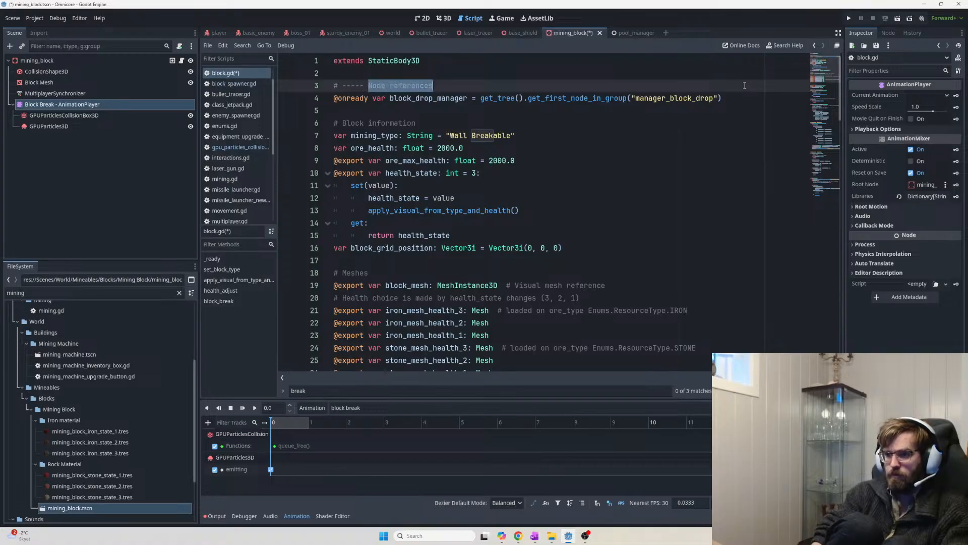
pyautogui.write('NODE REFRE')
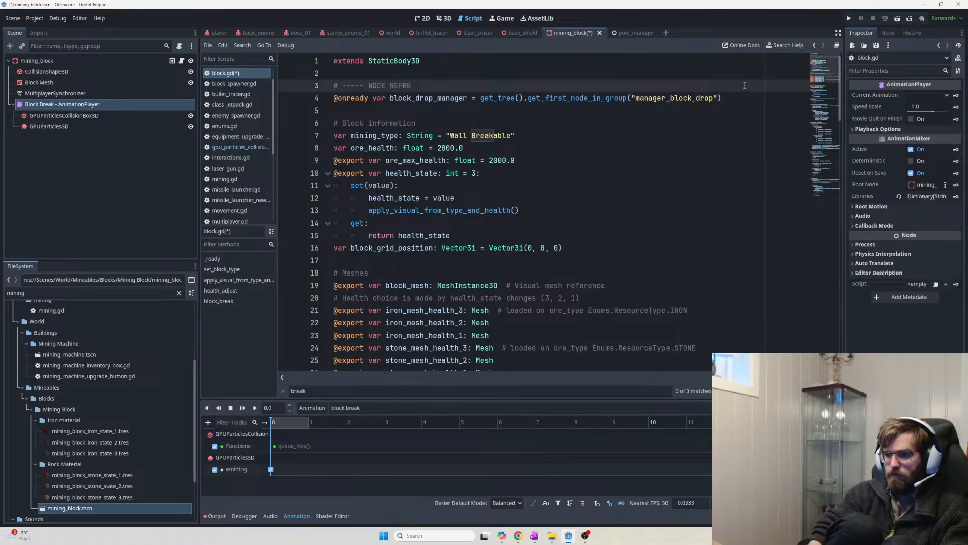
pyautogui.press('BackSpace')
pyautogui.press('BackSpace')
pyautogui.write('ERENCES ---')
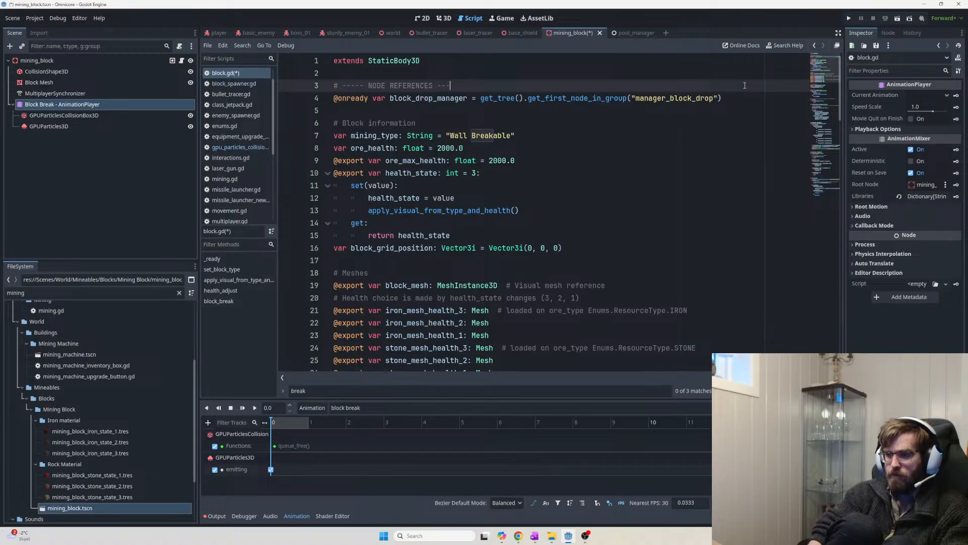
# Leave an empty line 5 below the block_drop_manager reference, then briefly switch windows and return to Godot
pyautogui.press('Down')
pyautogui.press('Down')
pyautogui.press('Down')
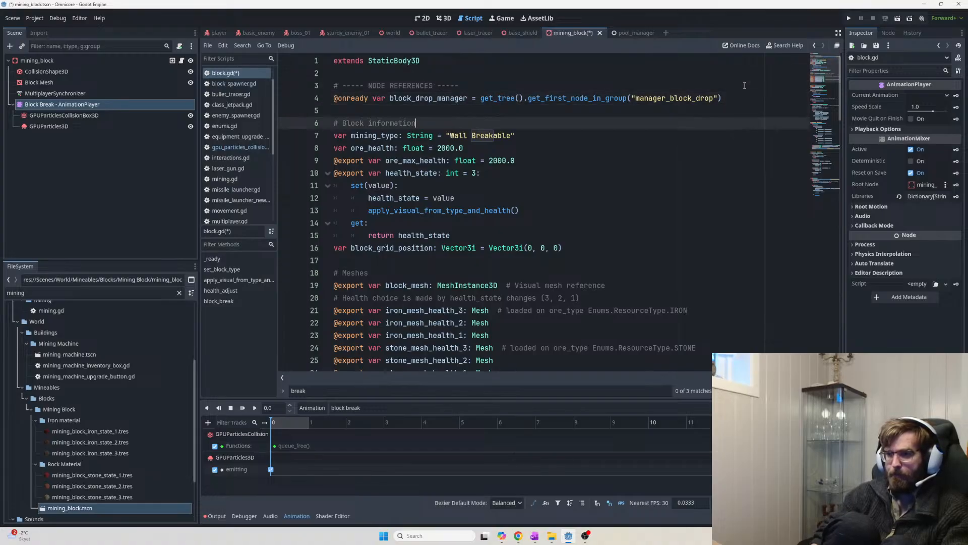
pyautogui.press('Up')
pyautogui.press('Up')
pyautogui.press('Down')
pyautogui.press('Return')
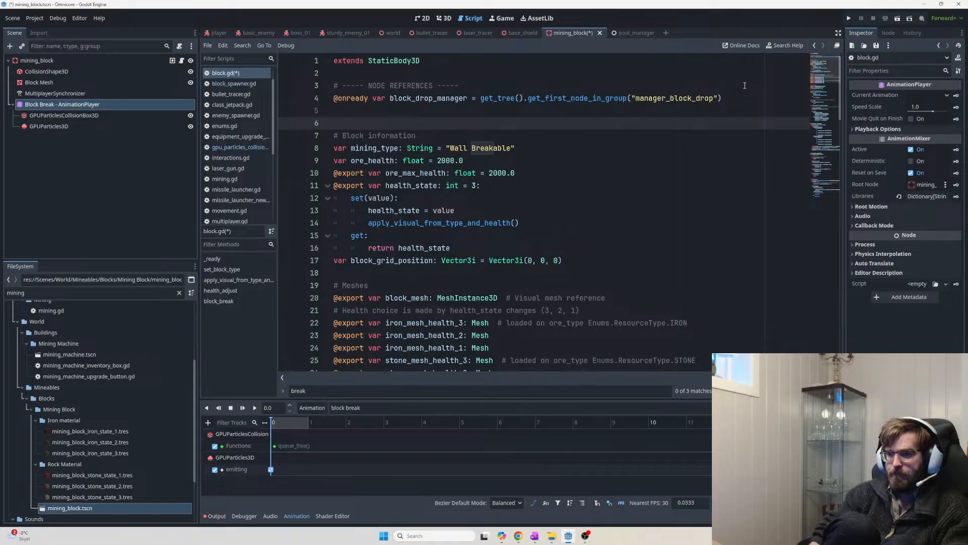
pyautogui.press('Up')
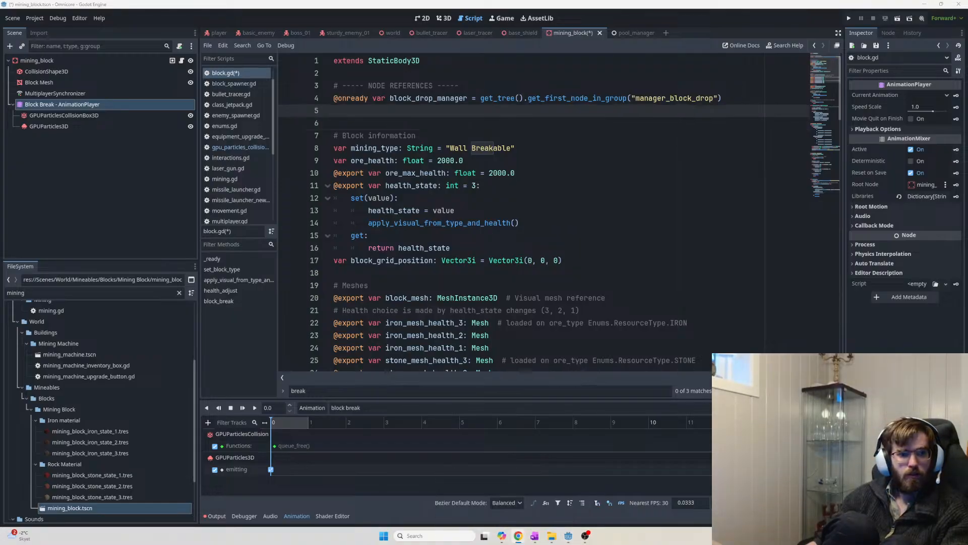
pyautogui.hotkey('alt', 'Tab')
pyautogui.hotkey('alt', 'Tab')
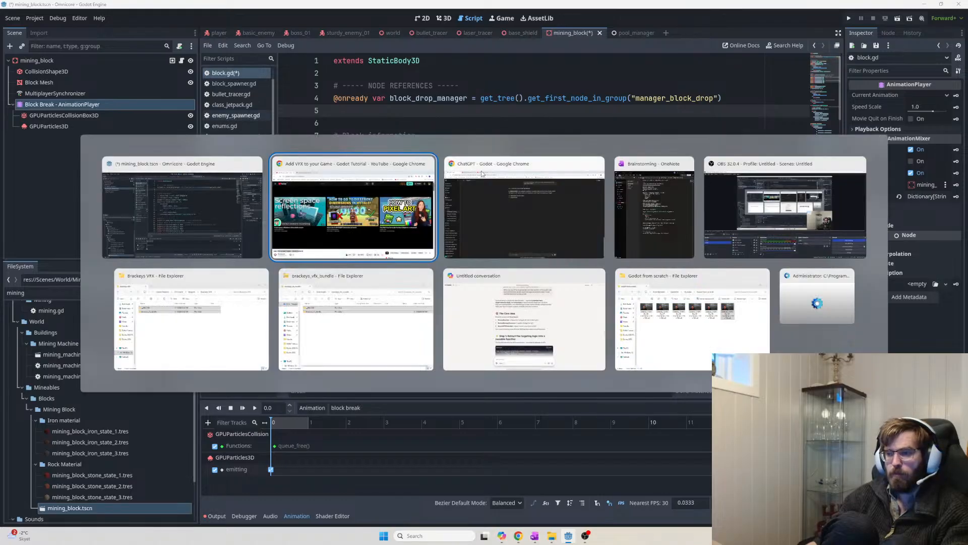
pyautogui.keyDown('alt'); pyautogui.click(776, 214); pyautogui.keyUp('alt')
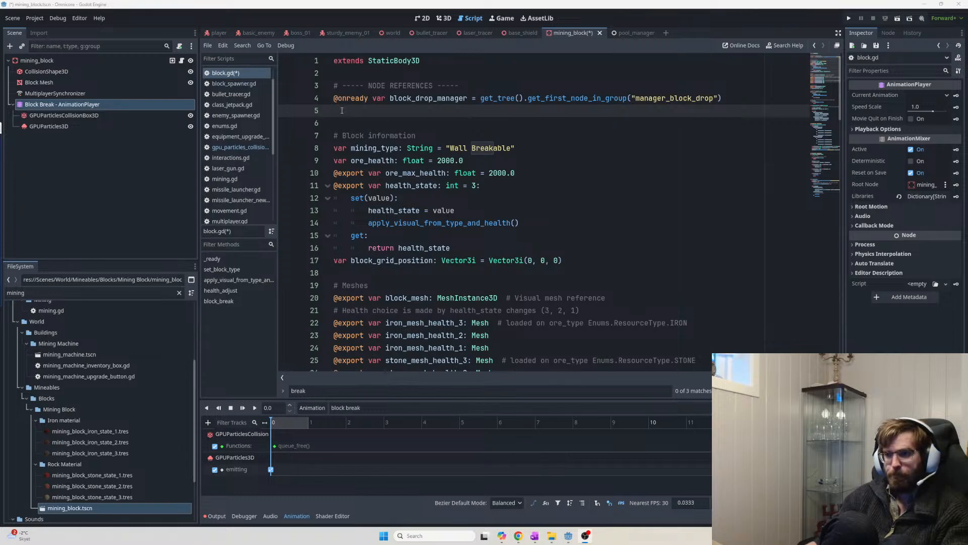
pyautogui.write('@')
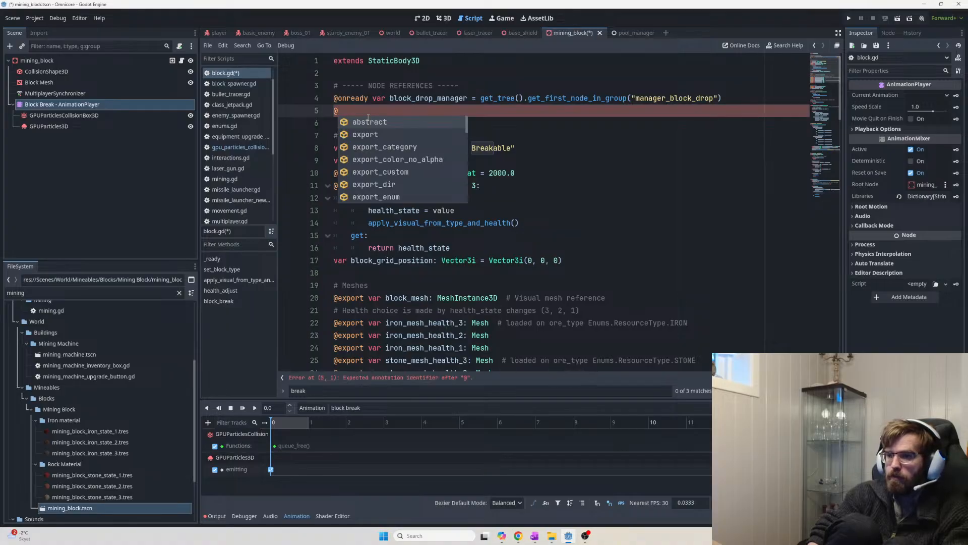
pyautogui.write('export var')
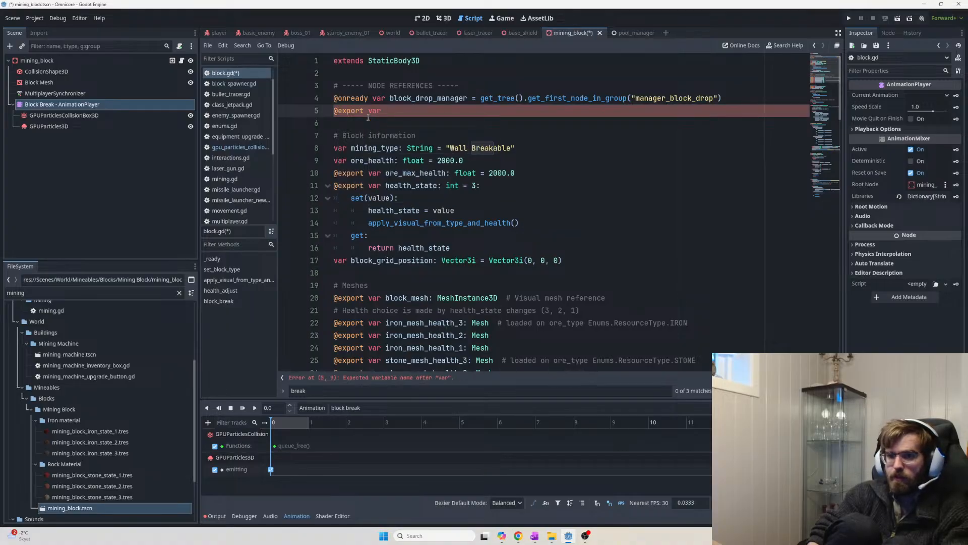
pyautogui.write(' block_b')
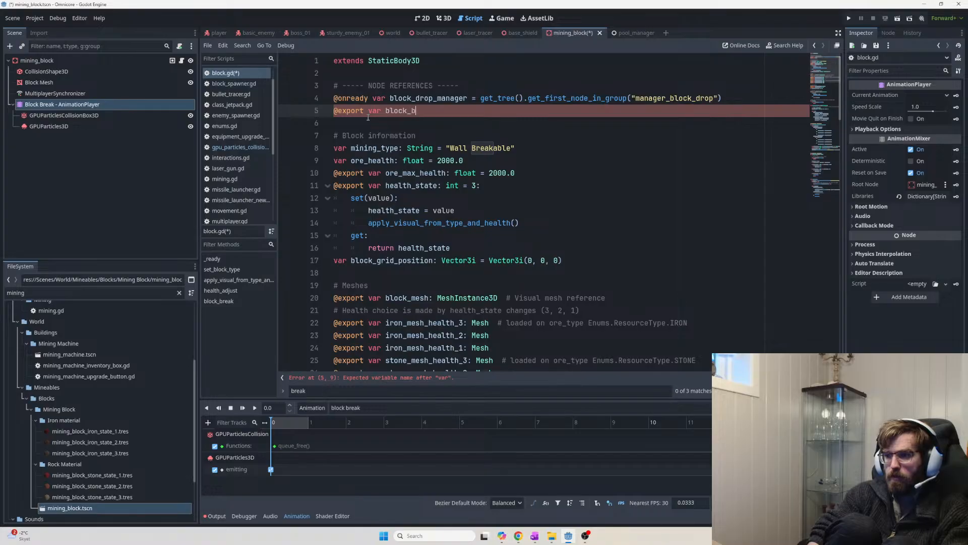
pyautogui.write('reak_animation')
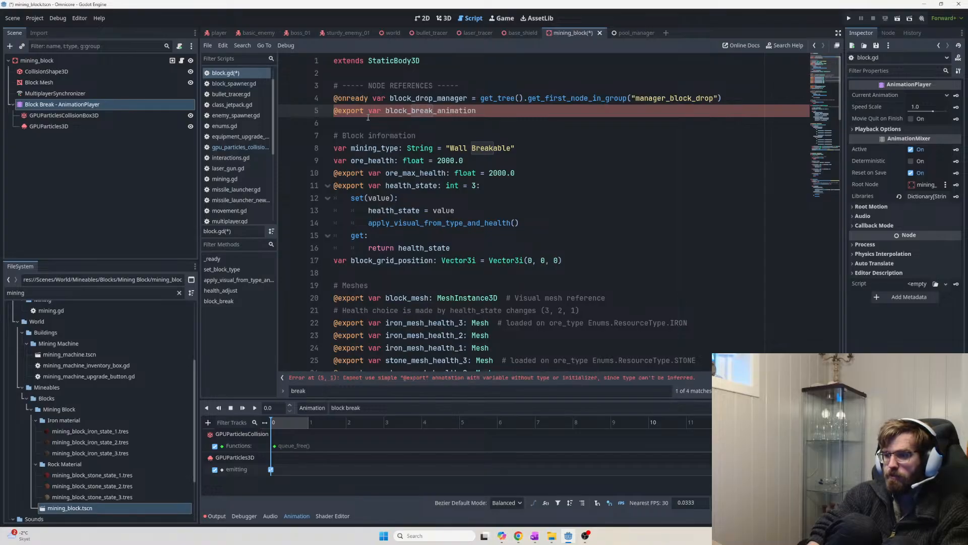
pyautogui.write(' =')
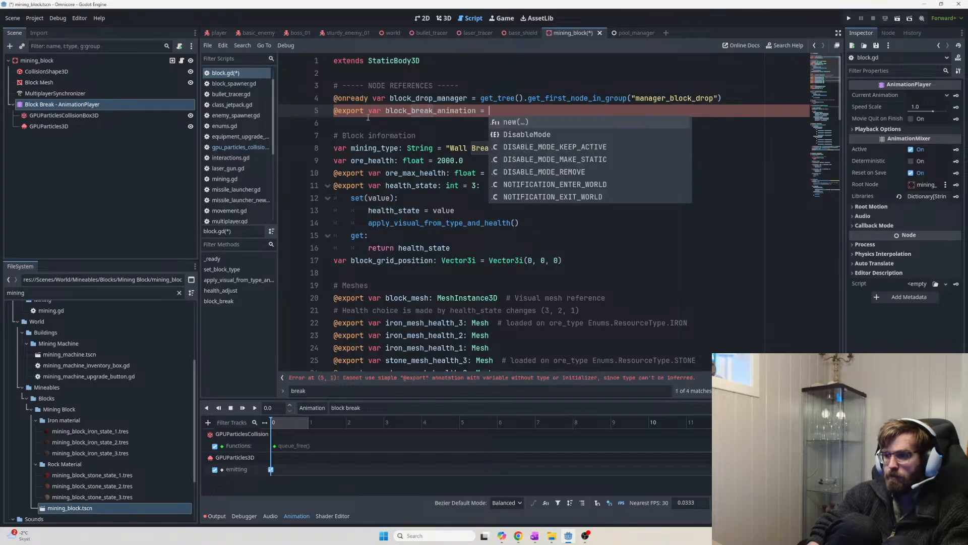
pyautogui.press('BackSpace')
pyautogui.press('BackSpace')
pyautogui.press('BackSpace')
pyautogui.write('_player = ')
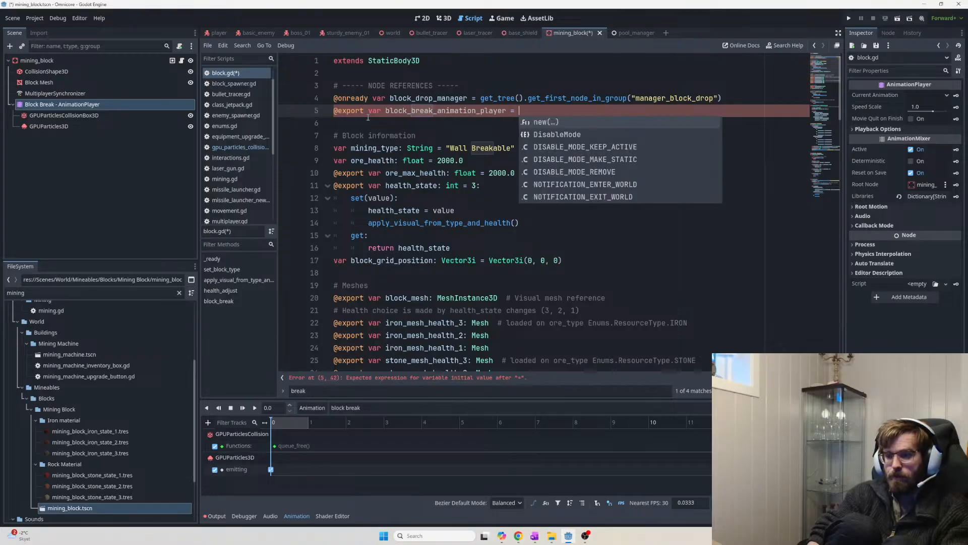
pyautogui.write('AnimationP')
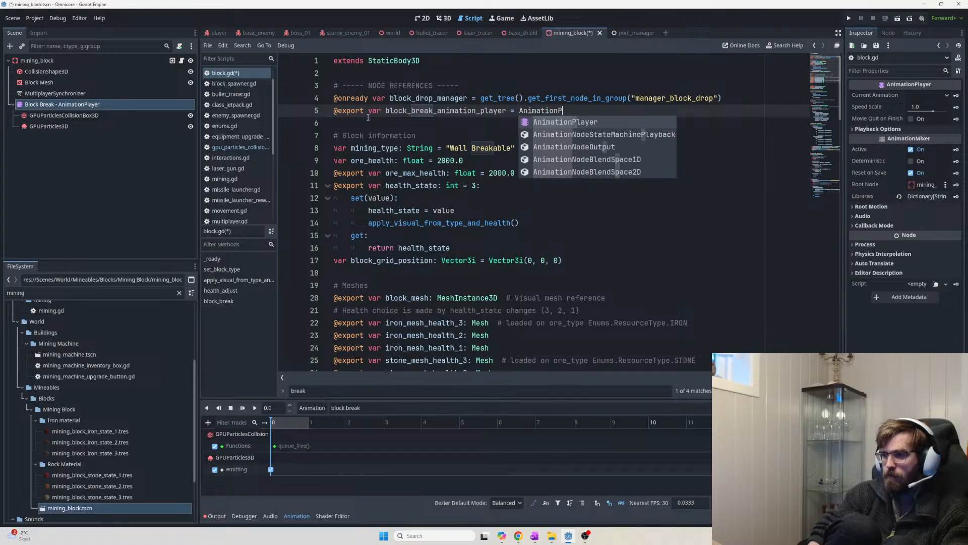
pyautogui.press('Return')
pyautogui.press('Return')
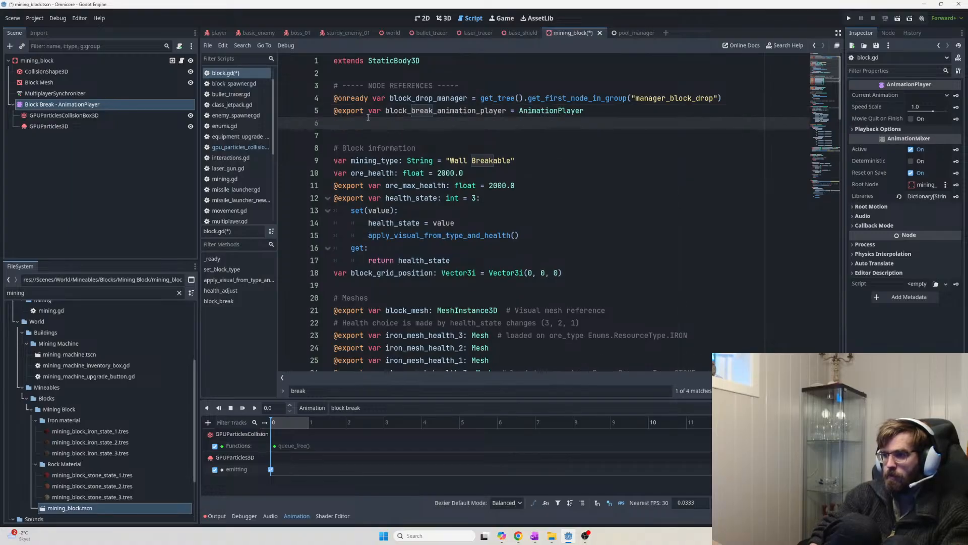
pyautogui.hotkey('ctrl', 's')
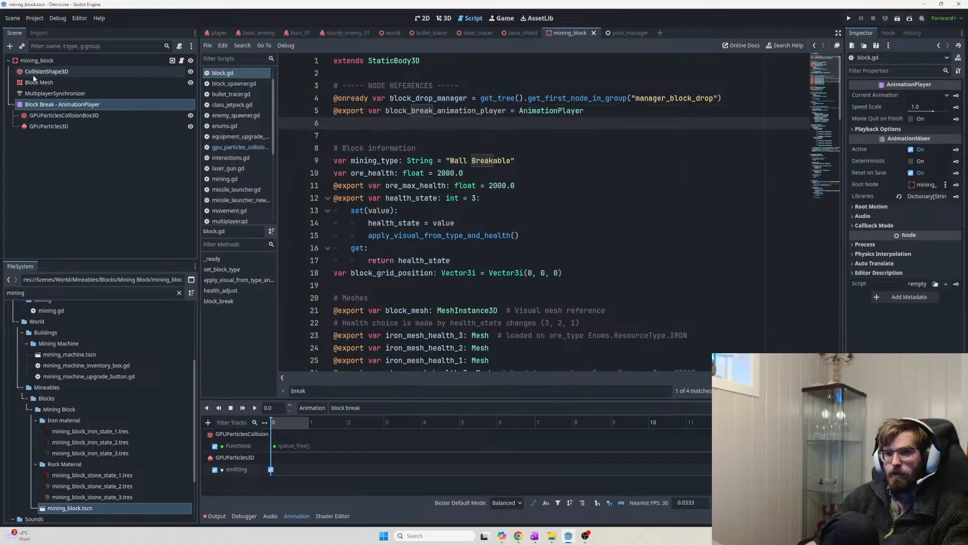
# On mining_block, assign the Block Break AnimationPlayer node to the block_break_animation_player property
pyautogui.click(36, 60)
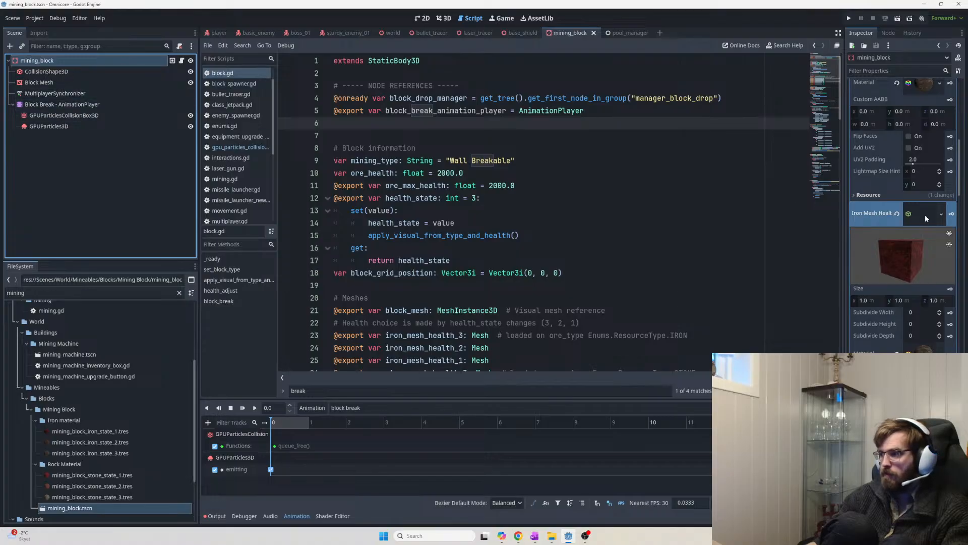
pyautogui.moveTo(961, 182); pyautogui.dragTo(964, 105)
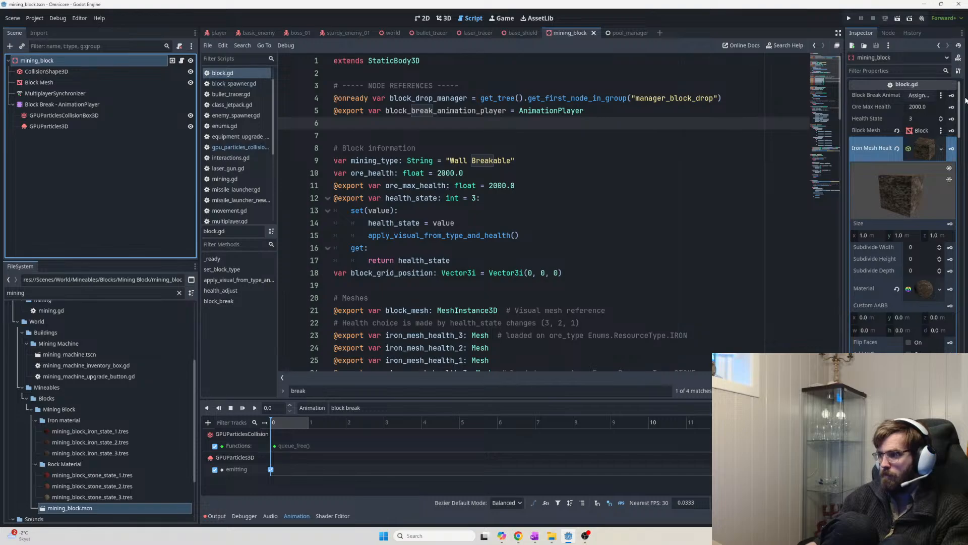
pyautogui.moveTo(60, 104); pyautogui.dragTo(925, 95)
pyautogui.moveTo(837, 99); pyautogui.dragTo(838, 353)
pyautogui.click(398, 335)
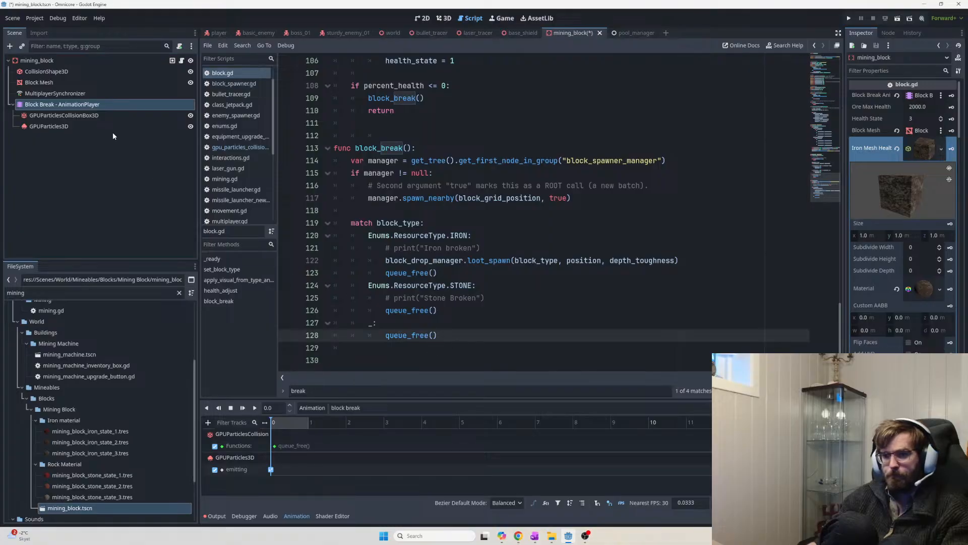
# Add a '# Break animation' comment at the top of the block_break function
pyautogui.click(361, 160)
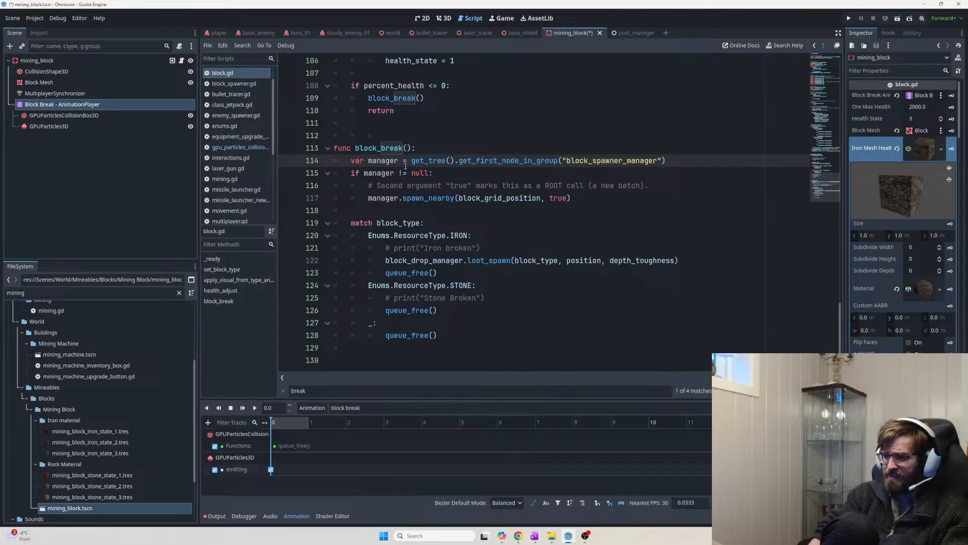
pyautogui.press('Return')
pyautogui.press('Return')
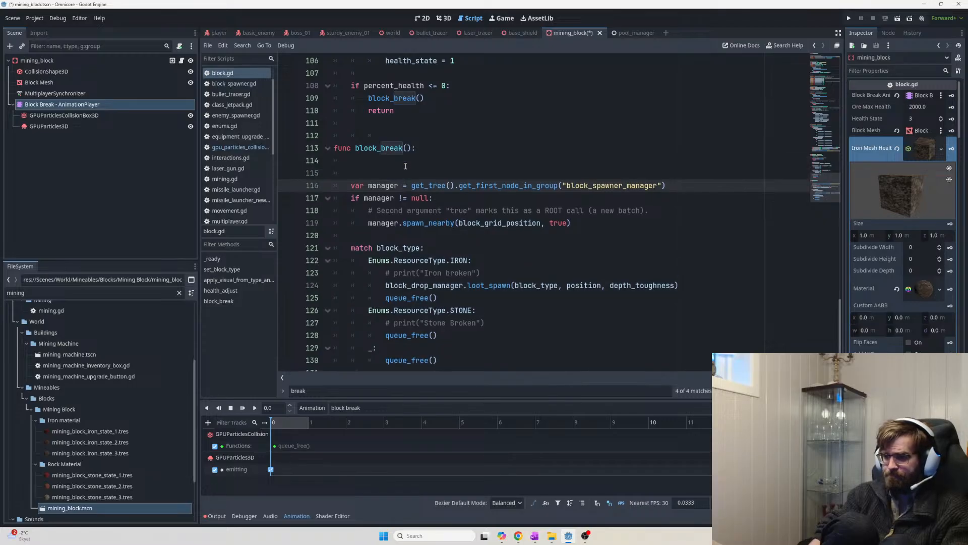
pyautogui.press('Return')
pyautogui.press('Up')
pyautogui.press('Up')
pyautogui.press('Up')
pyautogui.press('Down')
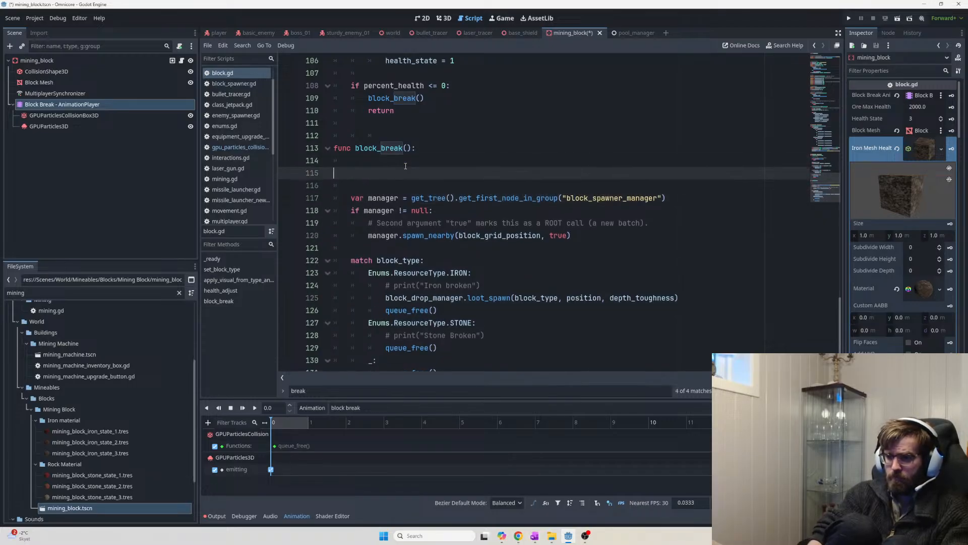
pyautogui.press('BackSpace')
pyautogui.write('# Break animation')
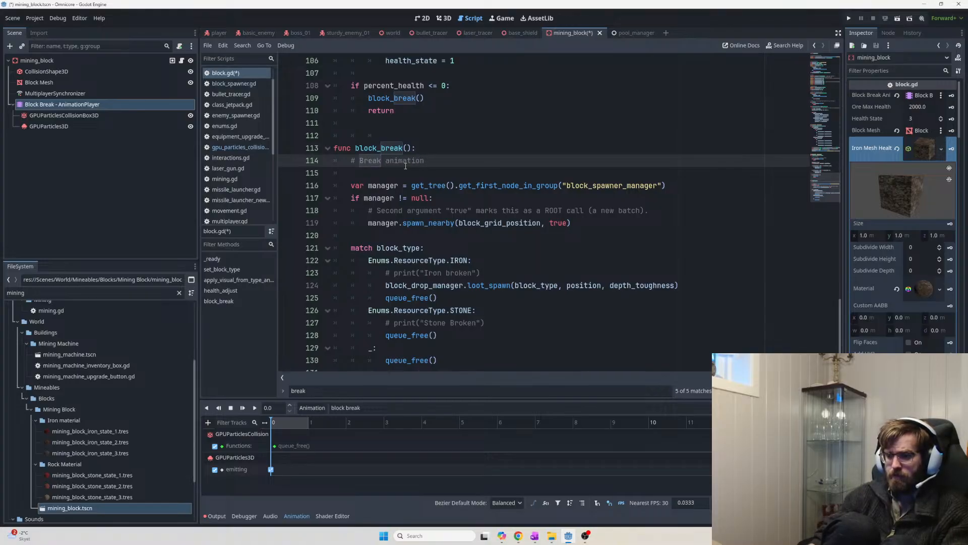
# Start a new 'func block_break_animation():' after the last queue_free line of block_break
pyautogui.scroll(-1, 405, 165)
pyautogui.click(499, 335)
pyautogui.press('Return')
pyautogui.press('Return')
pyautogui.press('Return')
pyautogui.press('BackSpace')
pyautogui.press('BackSpace')
pyautogui.press('BackSpace')
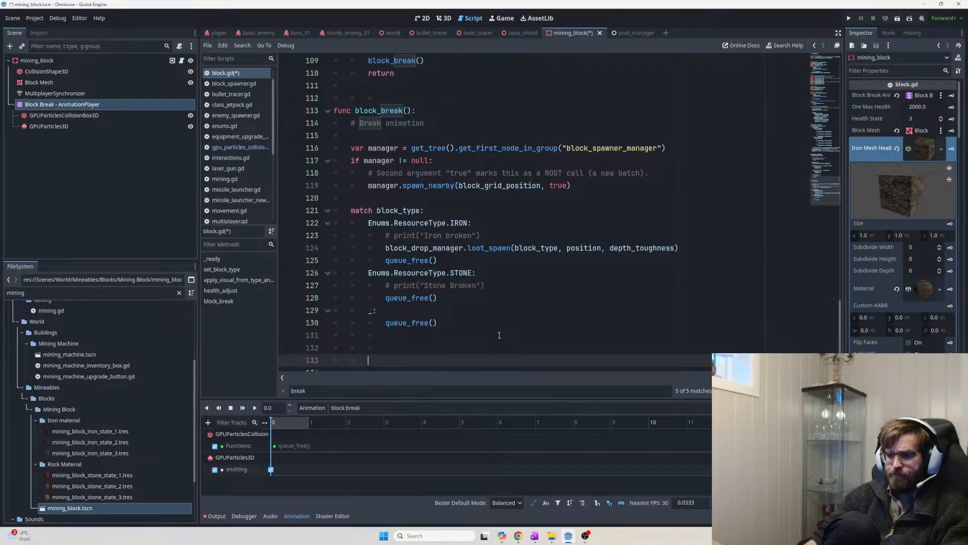
pyautogui.write('fun')
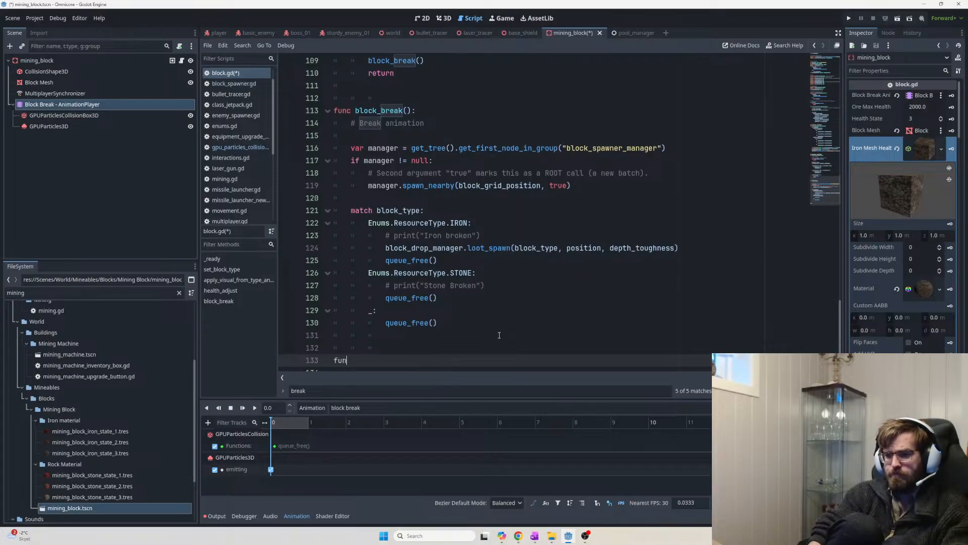
pyautogui.write('c bl')
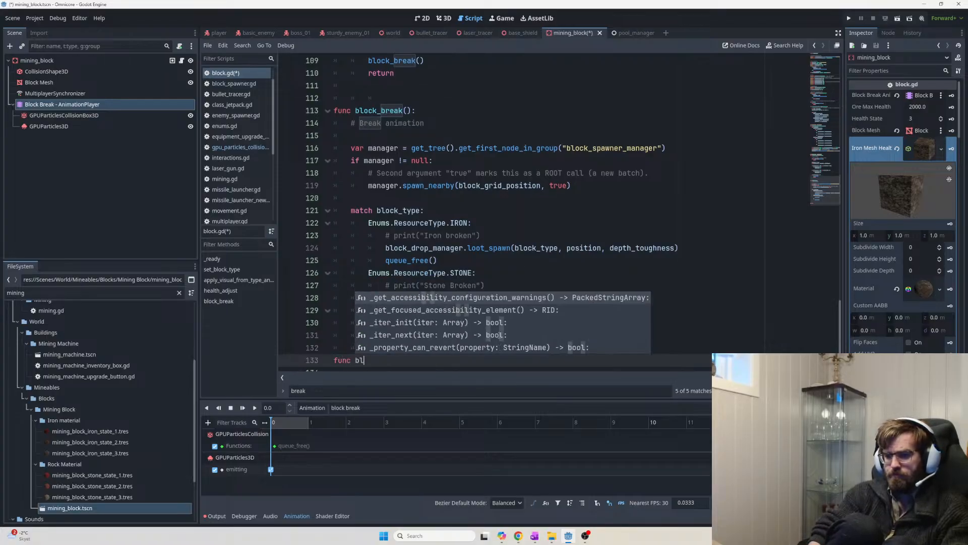
pyautogui.write('ock_break_animatio')
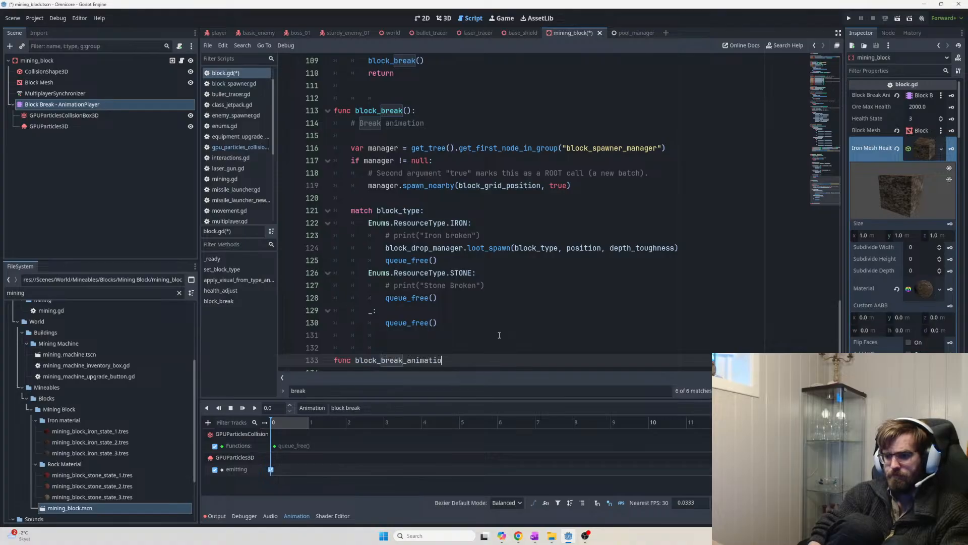
pyautogui.write('n():')
pyautogui.press('Return')
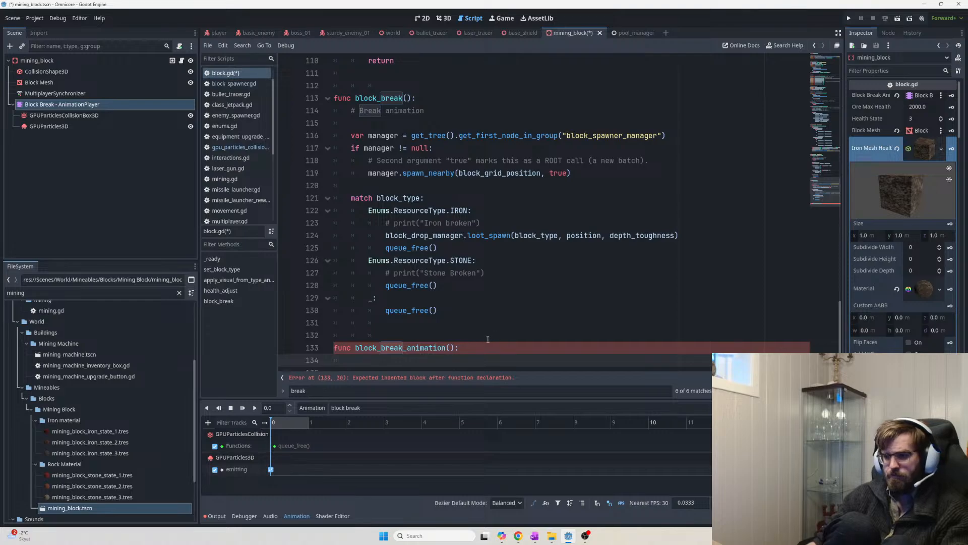
pyautogui.click(450, 348)
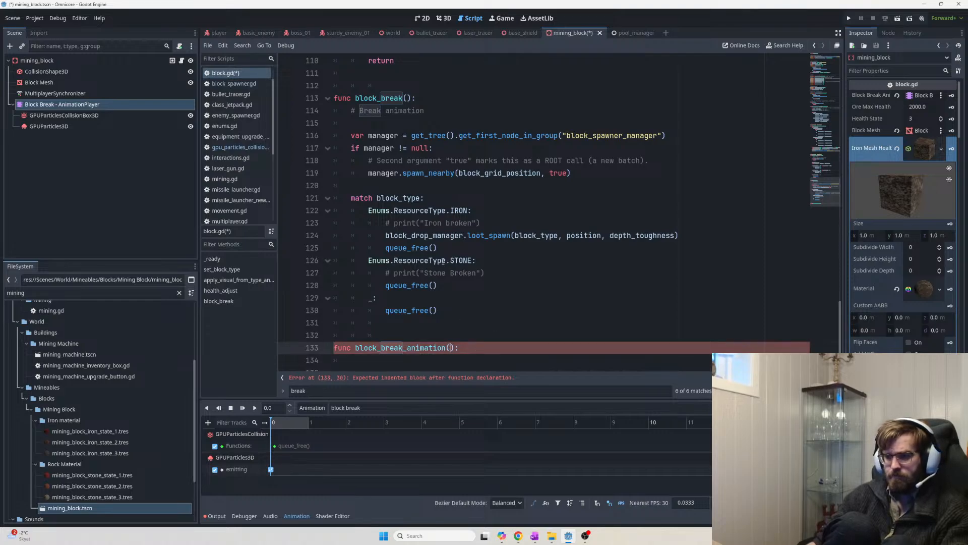
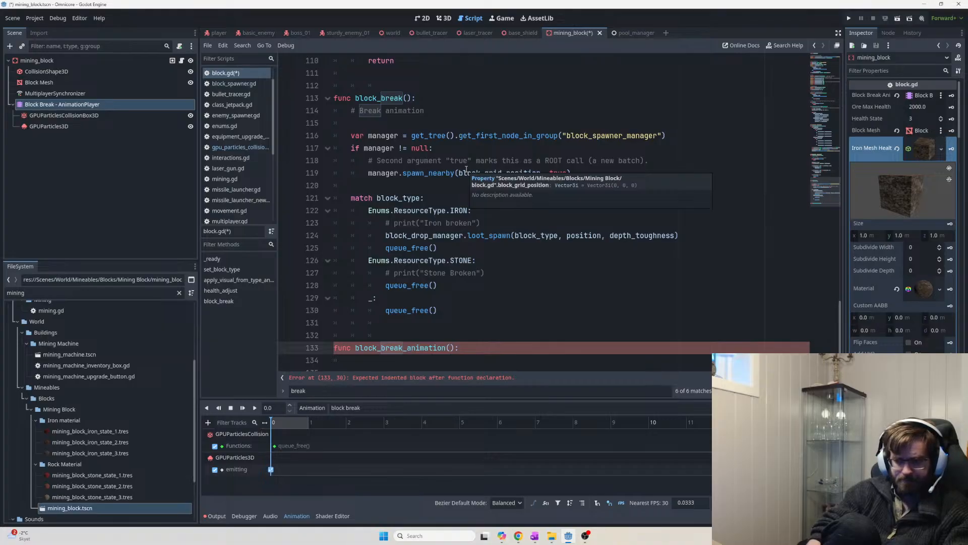
# Write block_break_animation_player.play("block break") as the body of block_break_animation using autocomplete
pyautogui.press('End')
pyautogui.press('Return')
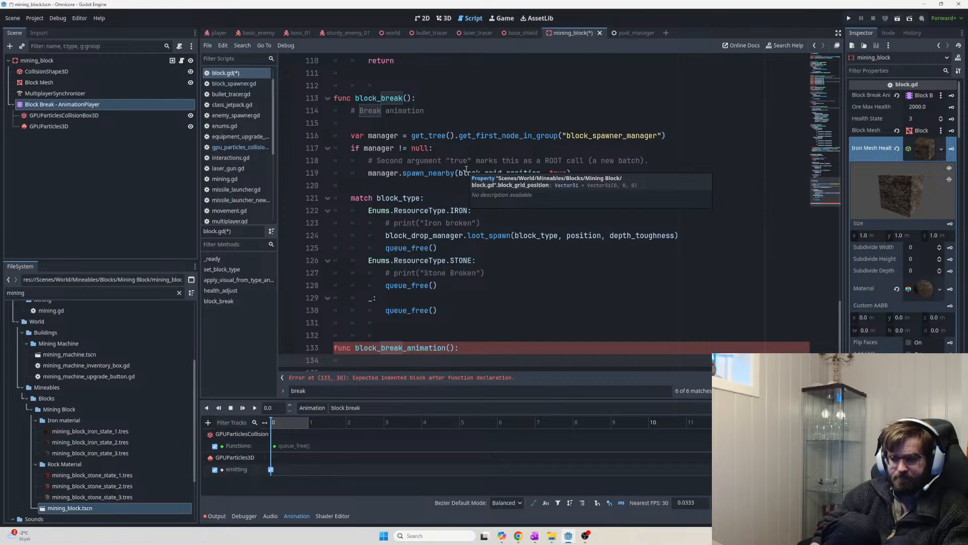
pyautogui.write('bleck')
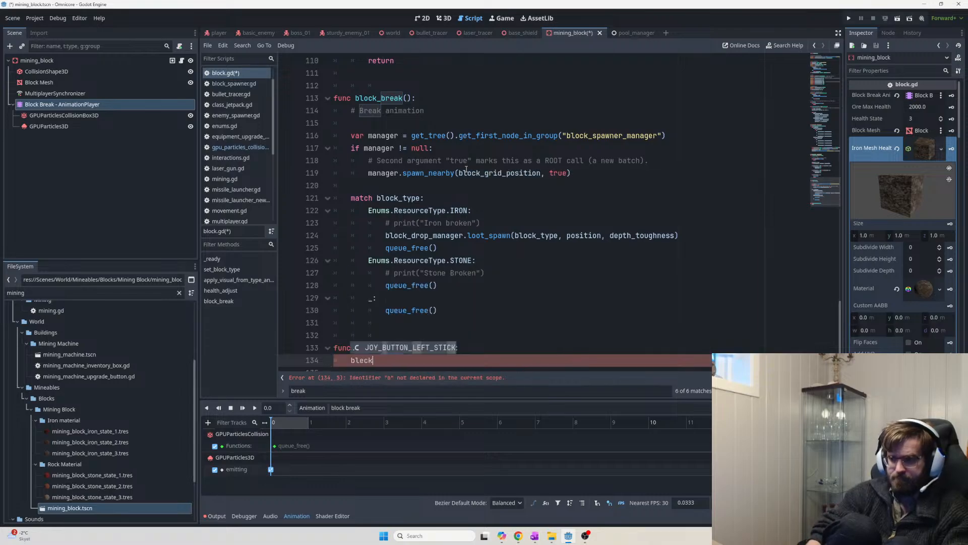
pyautogui.press('BackSpace')
pyautogui.press('BackSpace')
pyautogui.press('BackSpace')
pyautogui.write('o')
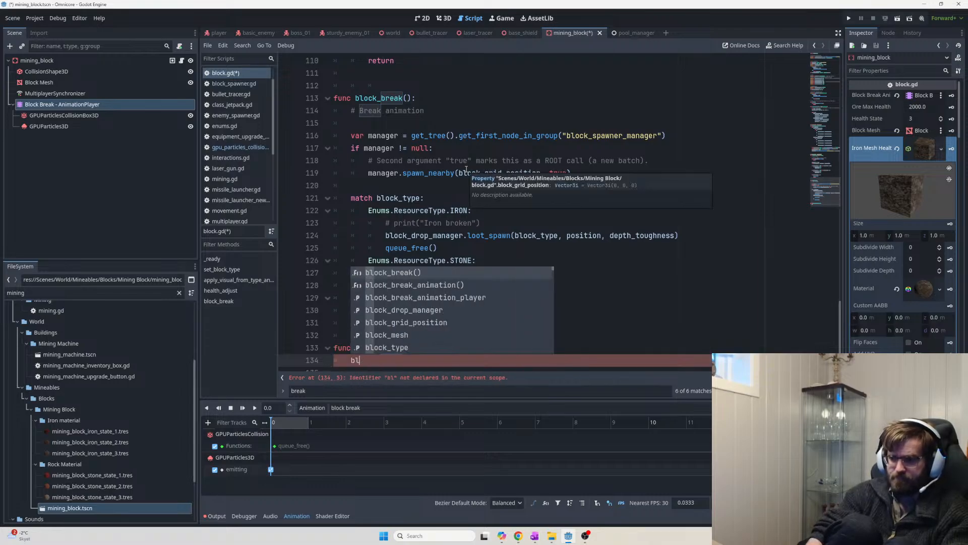
pyautogui.write('ck')
pyautogui.press('Return')
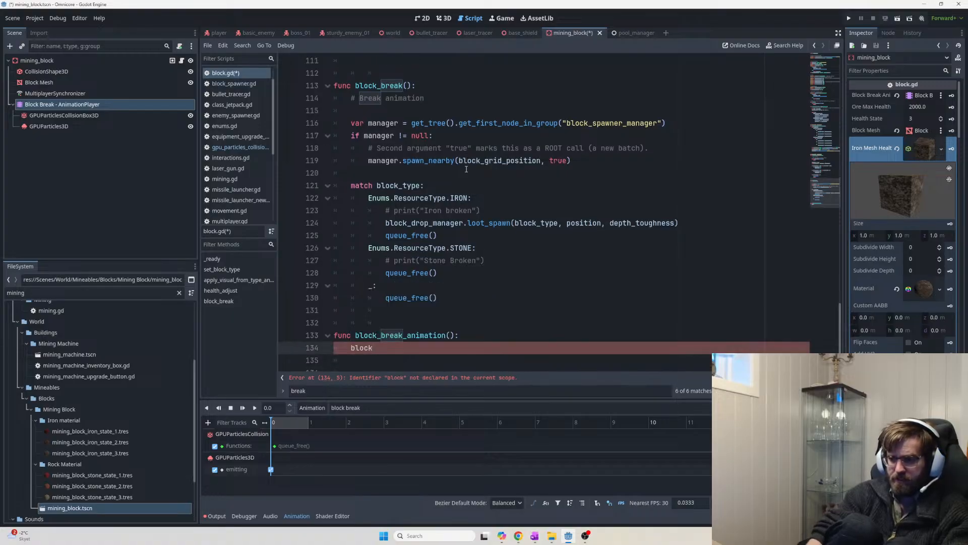
pyautogui.write('_break')
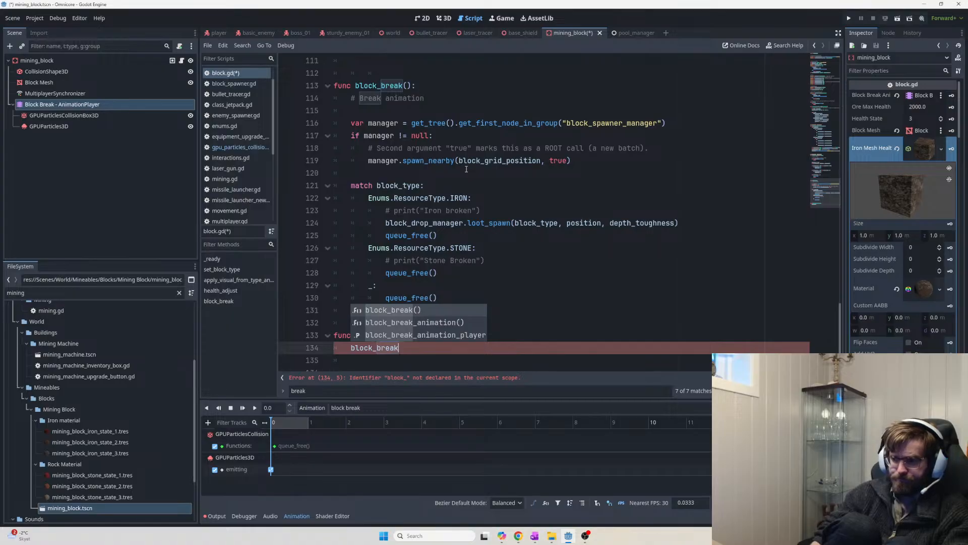
pyautogui.press('Return')
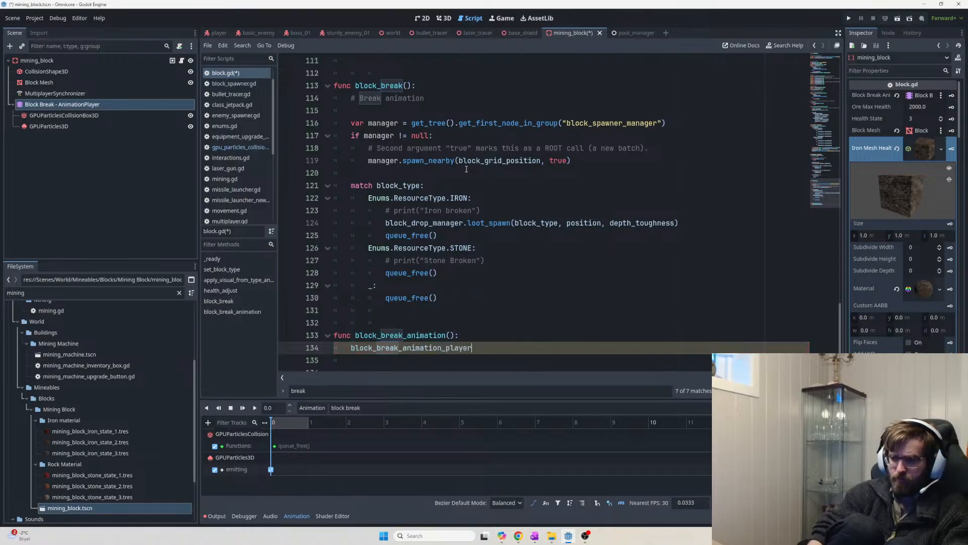
pyautogui.write('.play("')
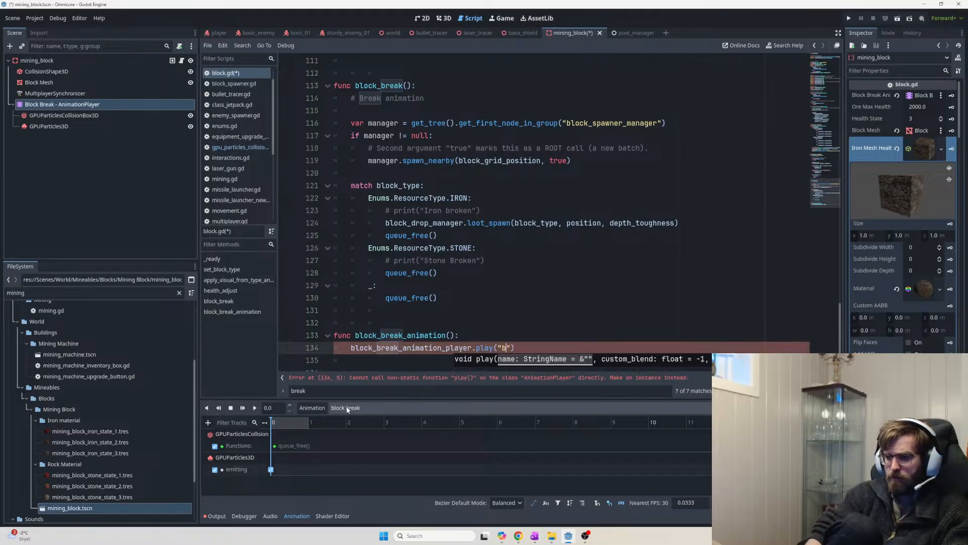
pyautogui.write('block break')
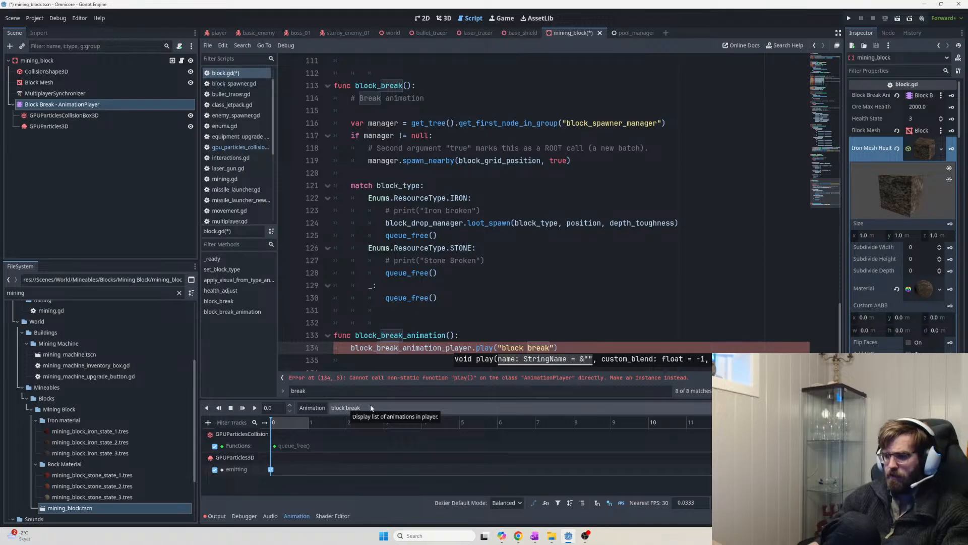
# Add a blank line after the function declaration and select the block_break_animation function
pyautogui.click(560, 348)
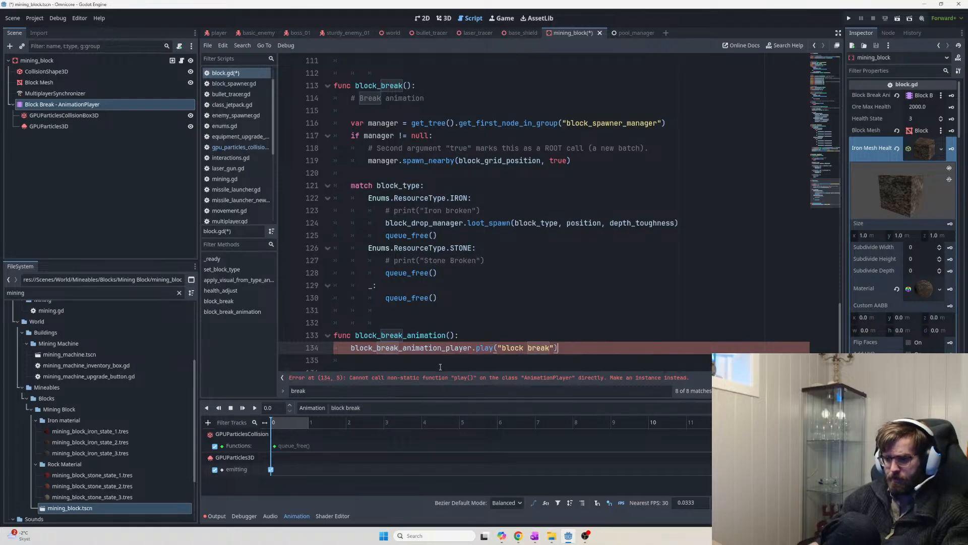
pyautogui.click(556, 324)
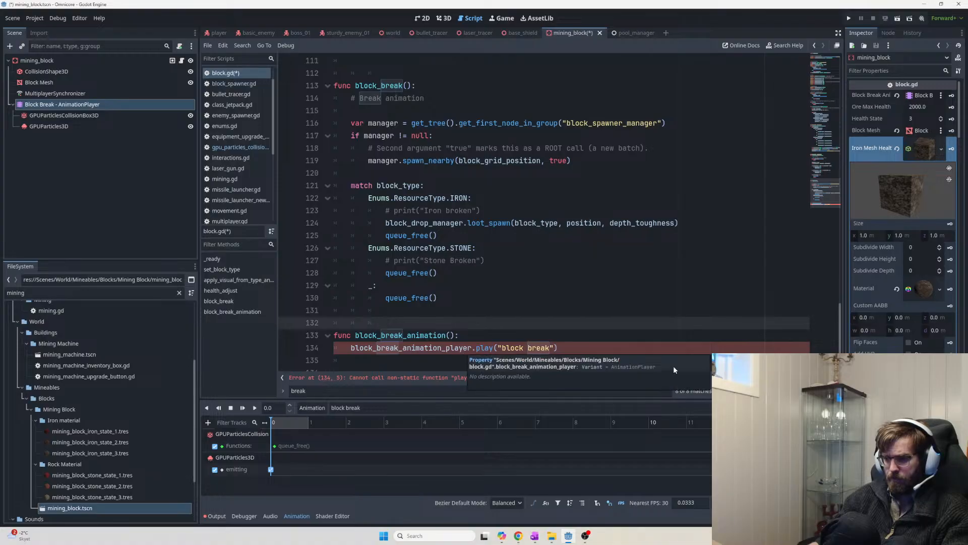
pyautogui.click(570, 290)
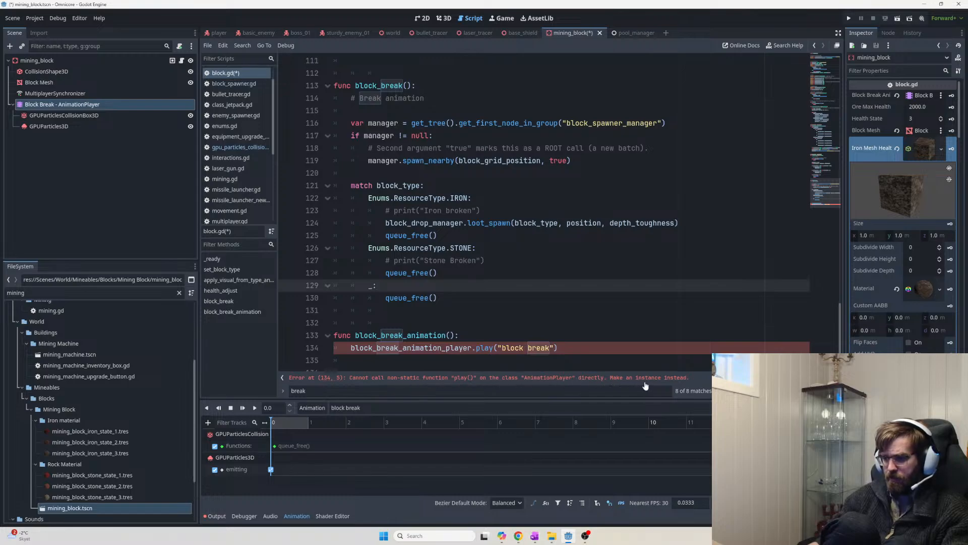
pyautogui.click(516, 341)
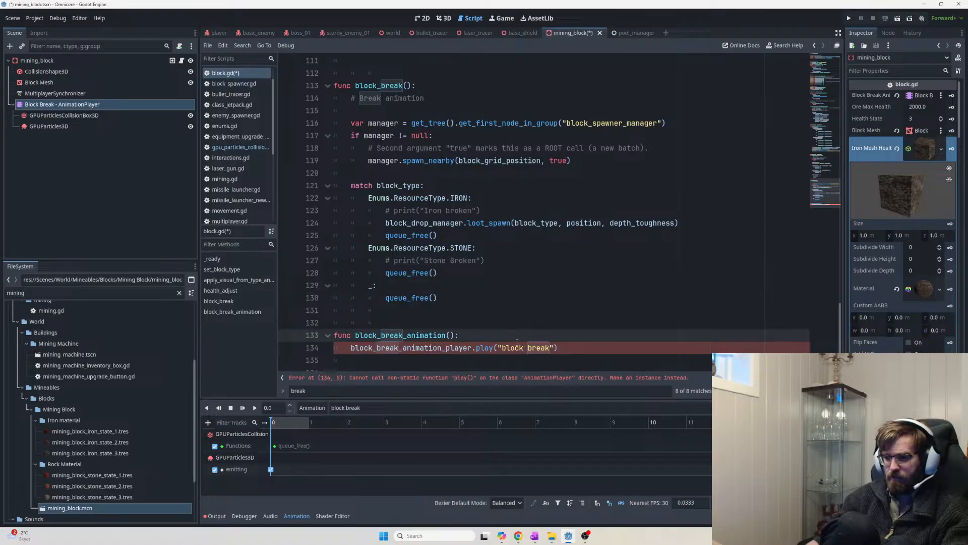
pyautogui.press('Return')
pyautogui.scroll(-2, 548, 345)
pyautogui.moveTo(549, 346); pyautogui.dragTo(275, 299)
pyautogui.hotkey('ctrl', 'c')
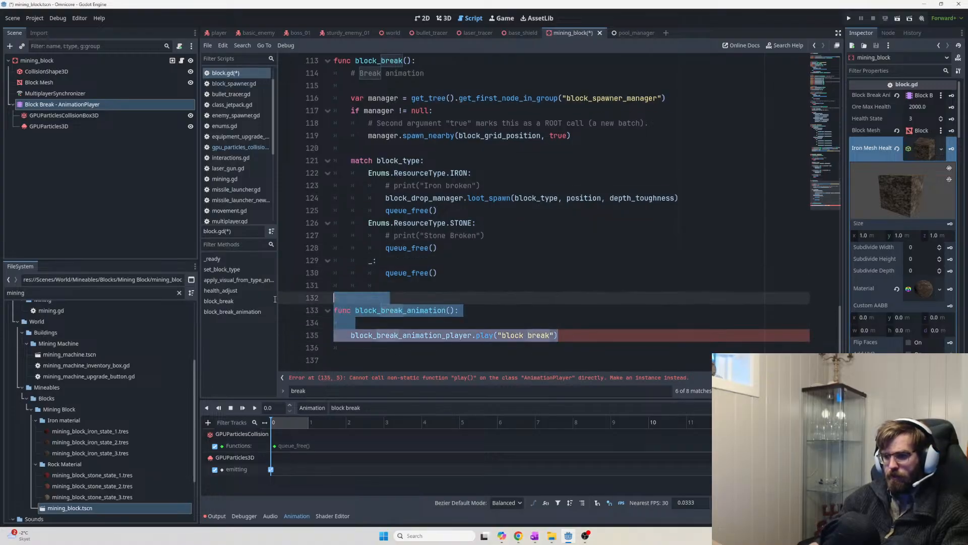
pyautogui.hotkey('alt', 'Tab')
pyautogui.press('Tab')
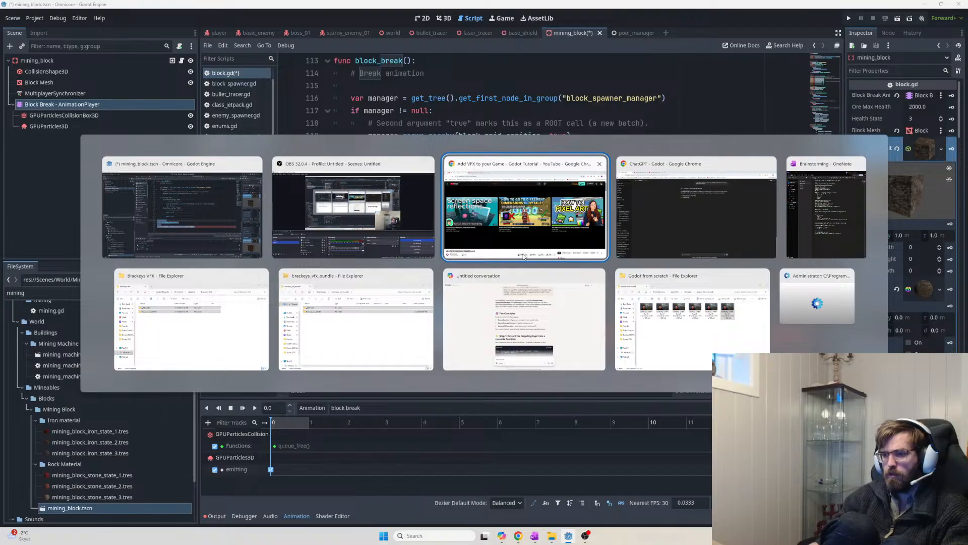
# Paste the block_break_animation code into the ChatGPT message box
pyautogui.click(658, 213)
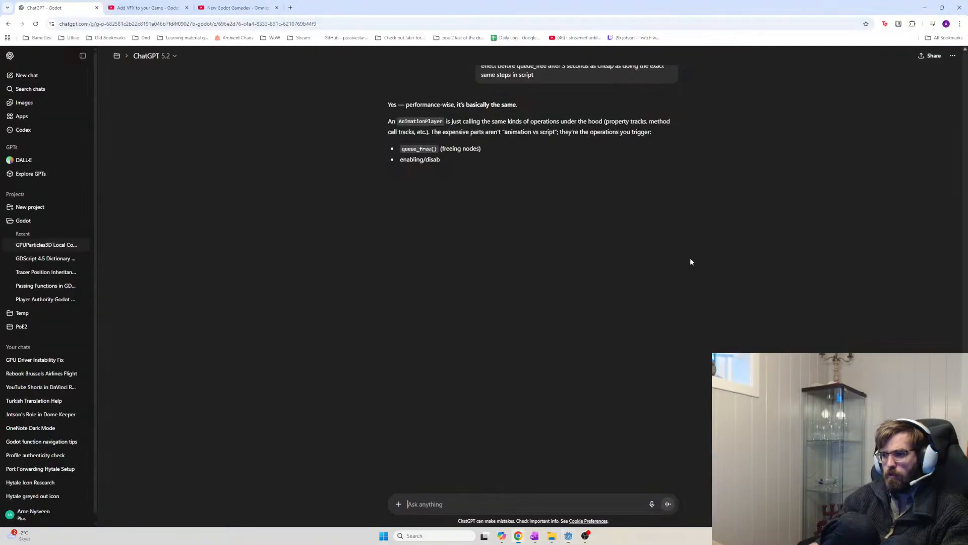
pyautogui.click(486, 499)
pyautogui.hotkey('ctrl', 'v')
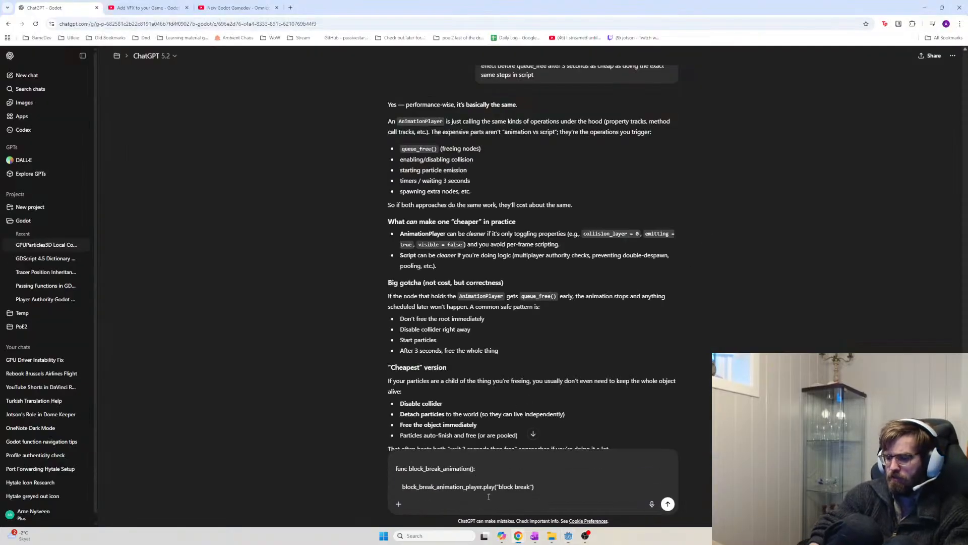
pyautogui.hotkey('shift', 'Return')
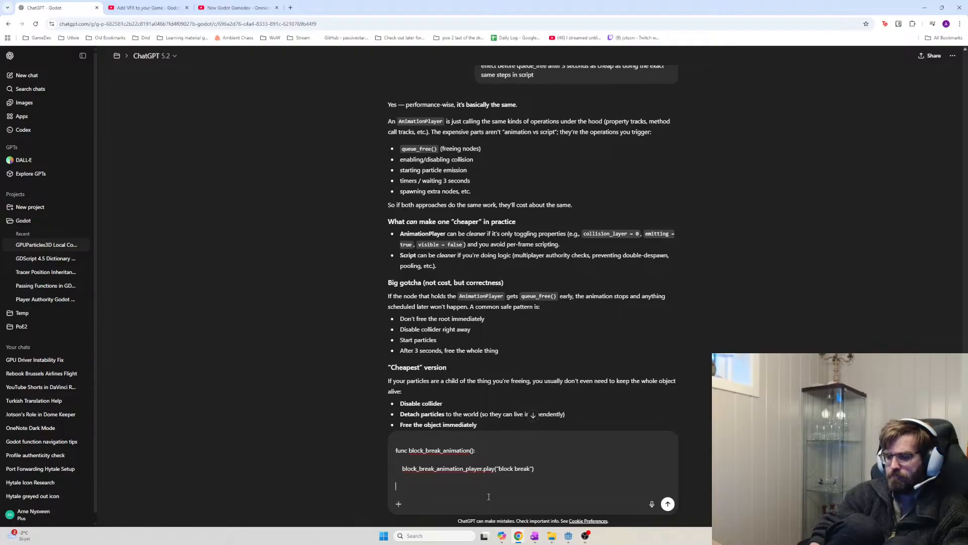
pyautogui.hotkey('alt', 'Tab')
pyautogui.scroll(5, 554, 227)
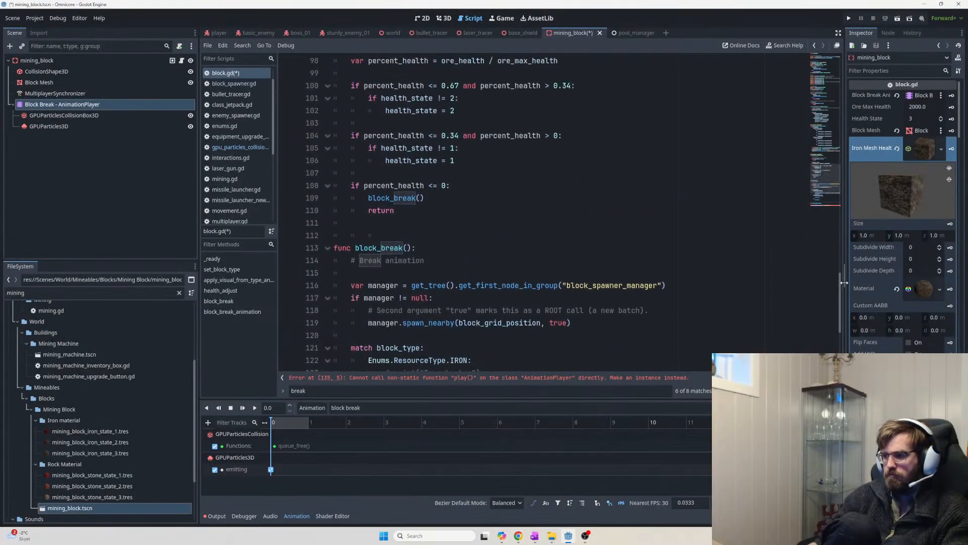
pyautogui.scroll(20, 642, 160)
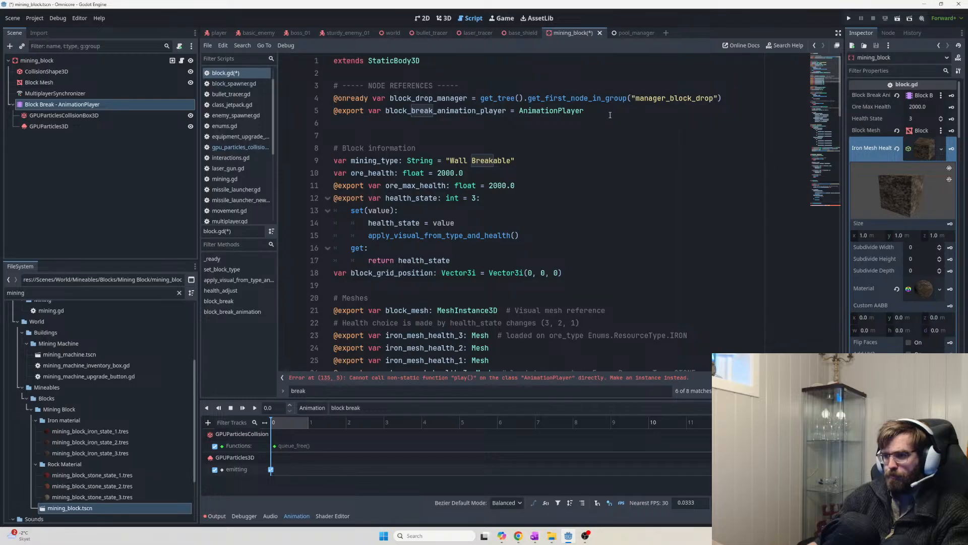
pyautogui.moveTo(610, 115); pyautogui.dragTo(301, 110)
pyautogui.hotkey('ctrl', 'c')
pyautogui.hotkey('alt', 'Tab')
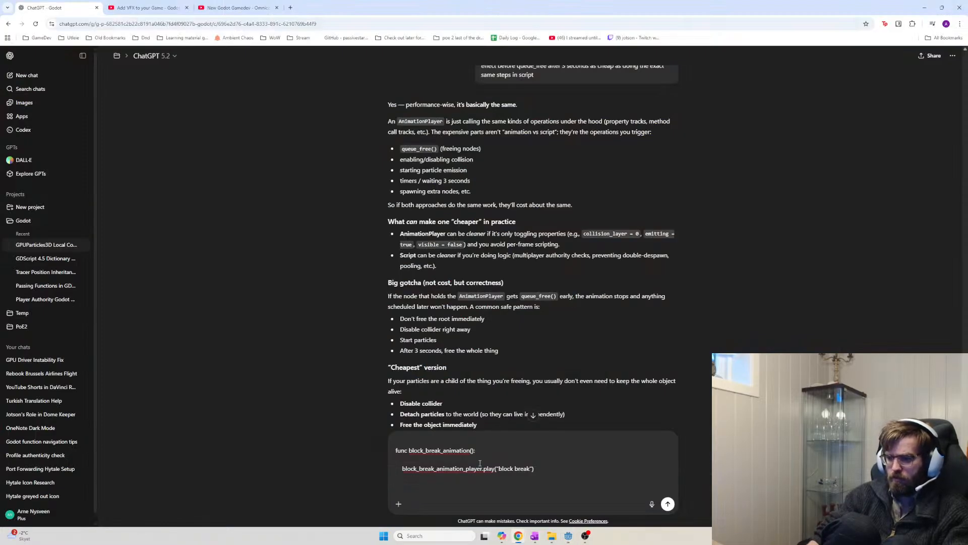
pyautogui.hotkey('ctrl', 'v')
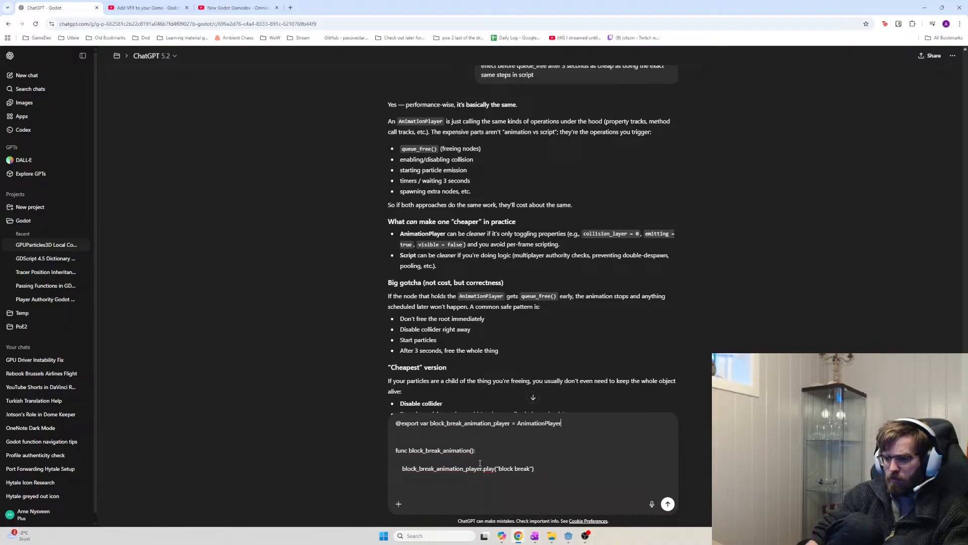
# Add the question 'I have an animation called block break, can you' below the code
pyautogui.press('Down')
pyautogui.press('Down')
pyautogui.hotkey('shift', 'Return')
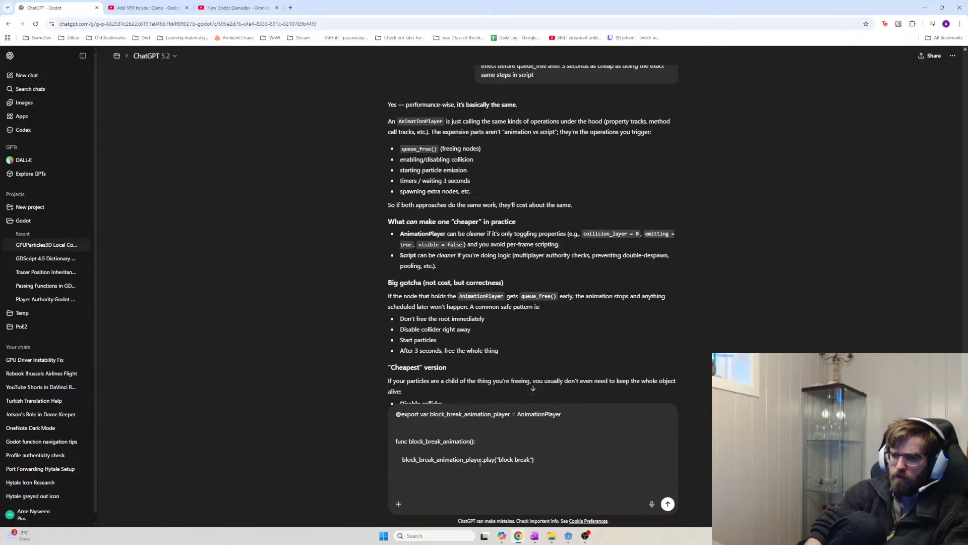
pyautogui.write('I ha')
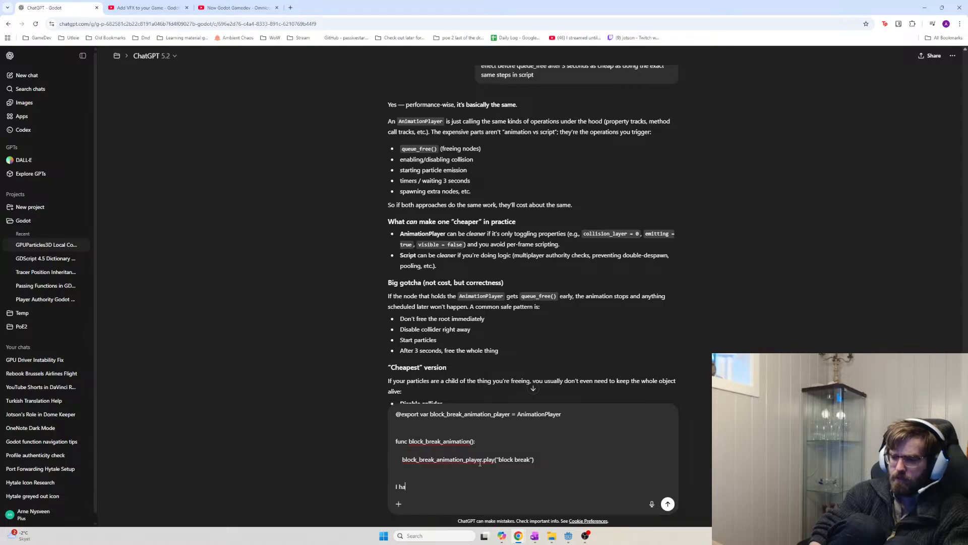
pyautogui.write('ve an ani')
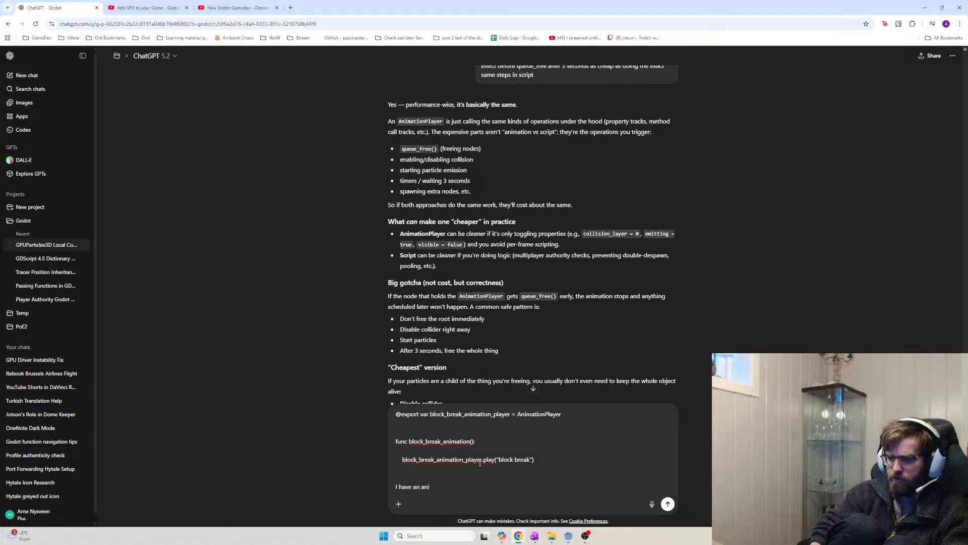
pyautogui.write('mation called block break')
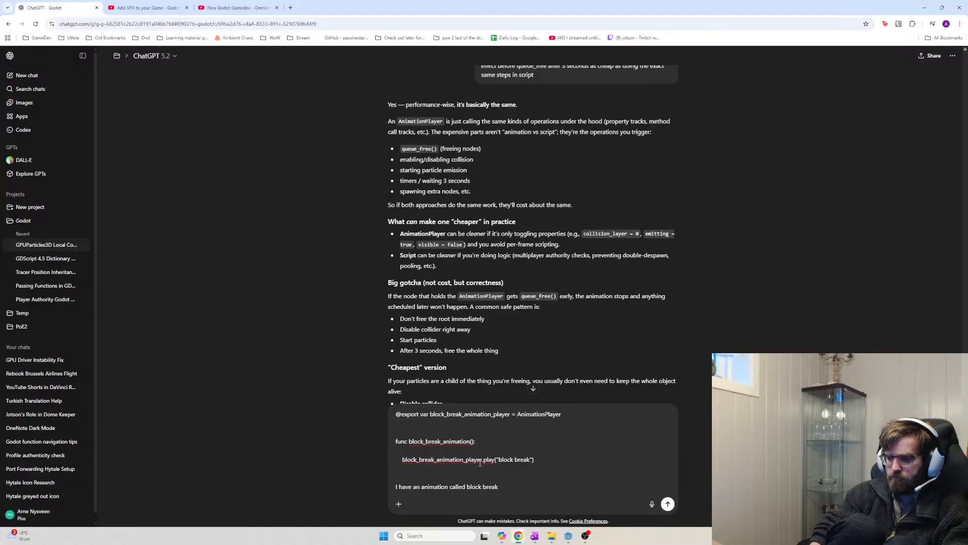
pyautogui.write(', ca')
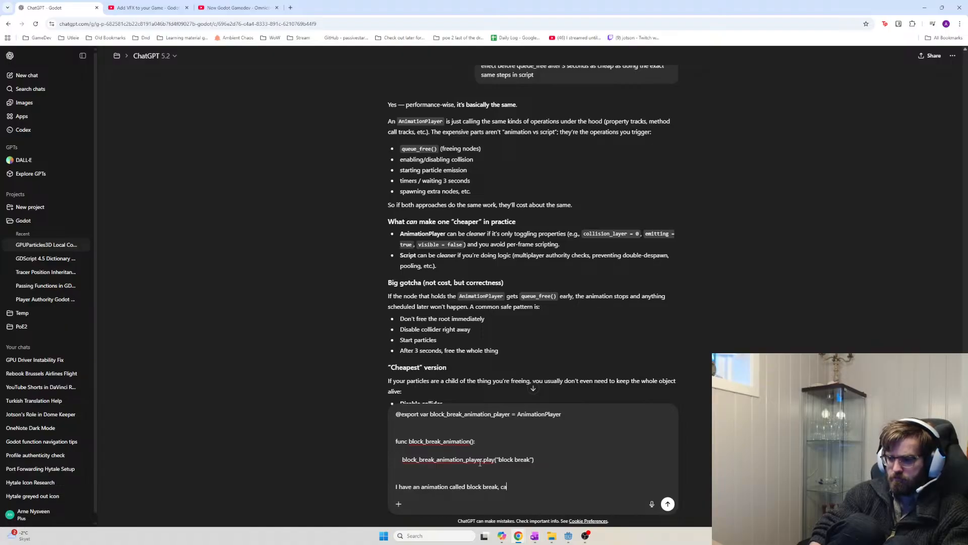
pyautogui.write('n you')
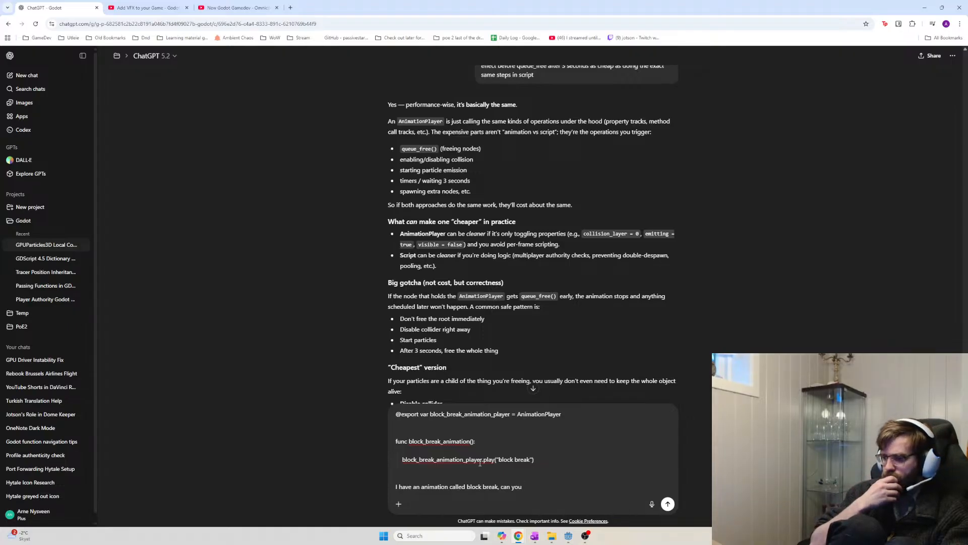
pyautogui.hotkey('alt', 'Tab')
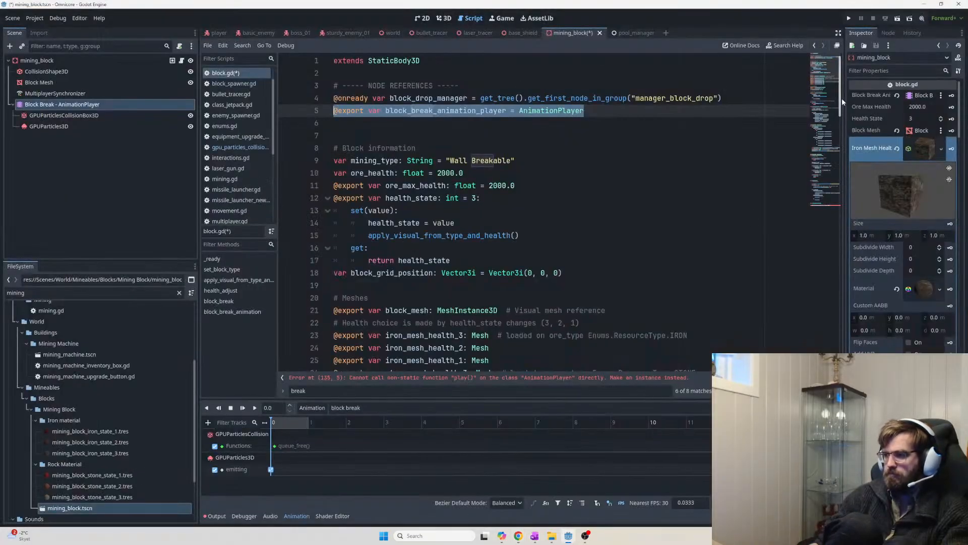
pyautogui.moveTo(842, 98); pyautogui.dragTo(830, 356)
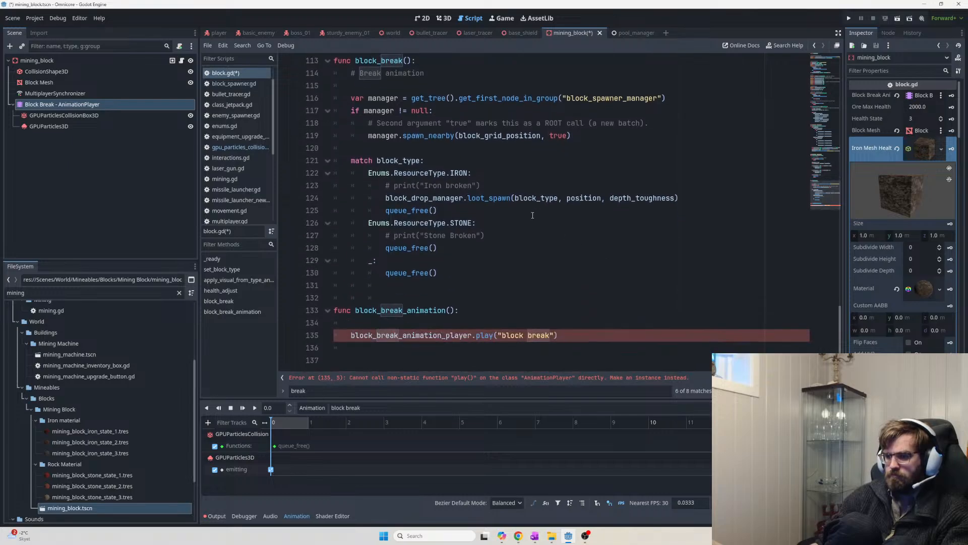
# Review the loot spawn and queue_free() lines at the end of block_break
pyautogui.moveTo(483, 214); pyautogui.dragTo(381, 198)
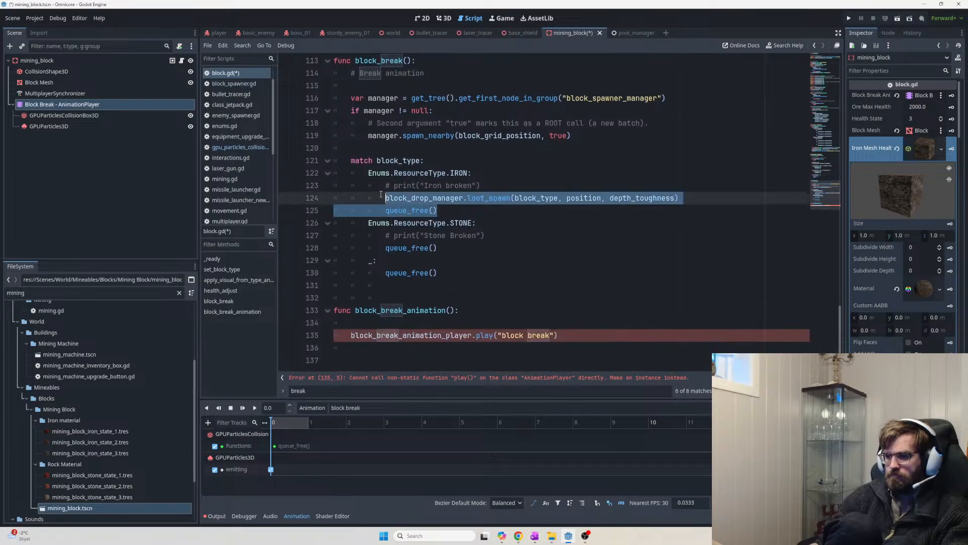
pyautogui.click(386, 198)
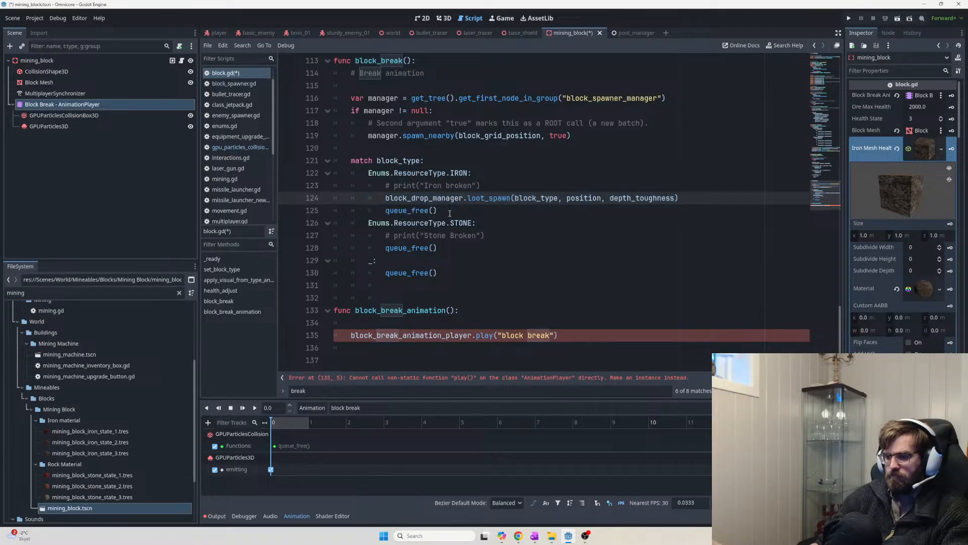
pyautogui.moveTo(450, 214); pyautogui.dragTo(386, 210)
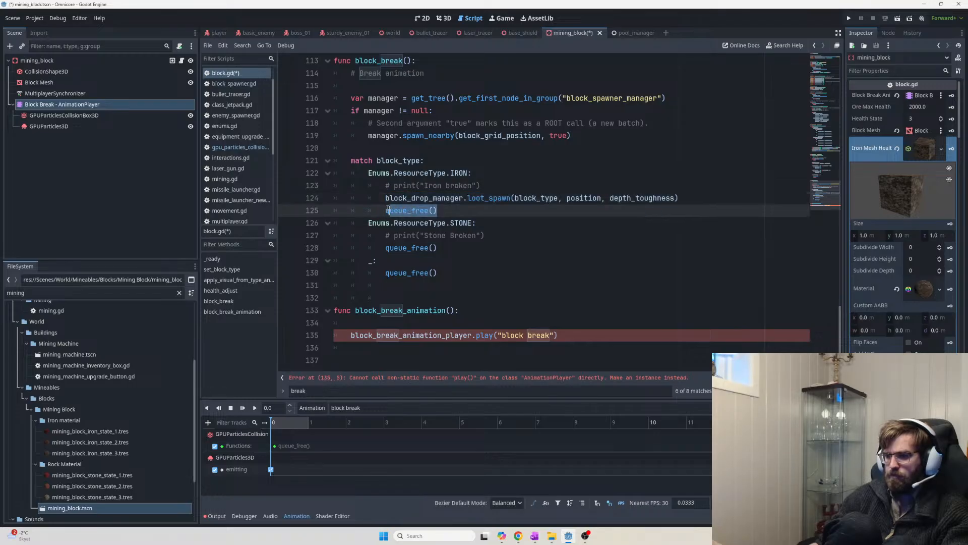
pyautogui.click(551, 208)
pyautogui.moveTo(450, 210)
pyautogui.mouseDown()
pyautogui.moveTo(386, 210)
pyautogui.moveTo(506, 219)
pyautogui.moveTo(370, 210)
pyautogui.moveTo(449, 214)
pyautogui.mouseUp()
pyautogui.click(390, 210)
pyautogui.click(505, 211)
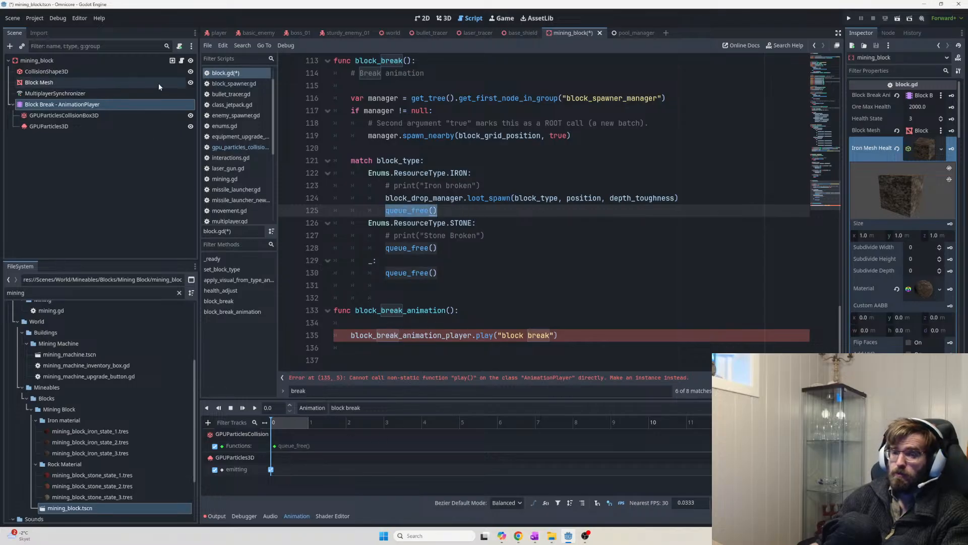
# Compare the CollisionShape3D and Block Mesh nodes in the Scene dock
pyautogui.click(93, 70)
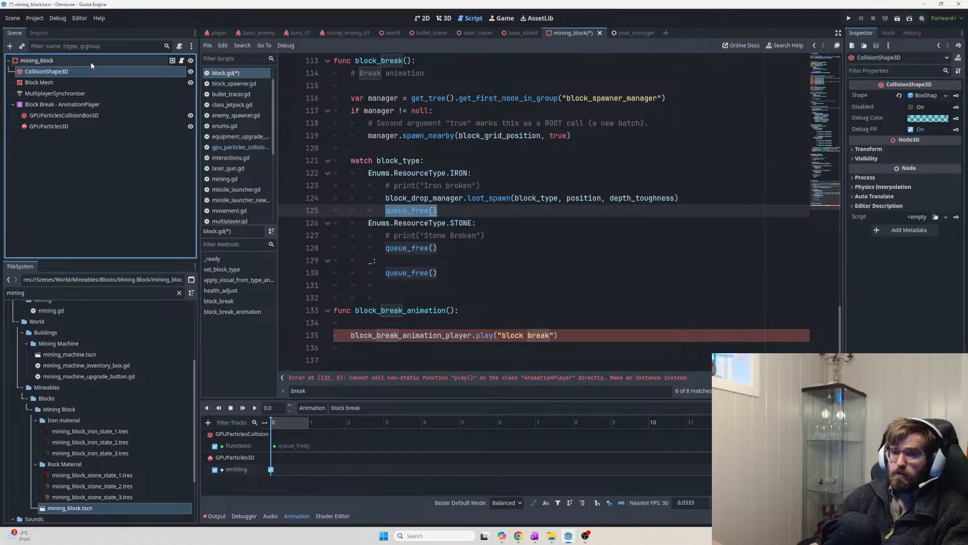
pyautogui.click(92, 64)
pyautogui.click(86, 72)
pyautogui.click(81, 83)
pyautogui.click(81, 75)
pyautogui.click(82, 92)
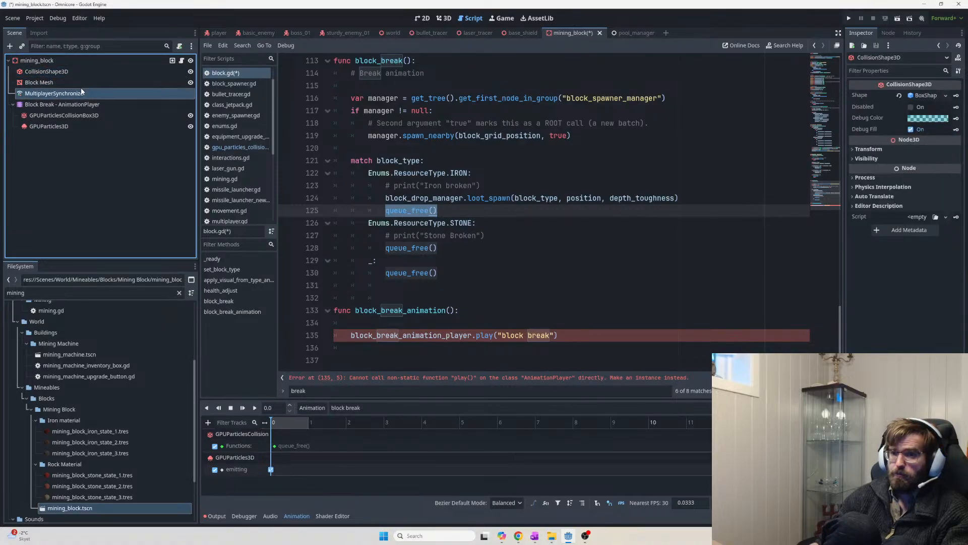
pyautogui.click(79, 81)
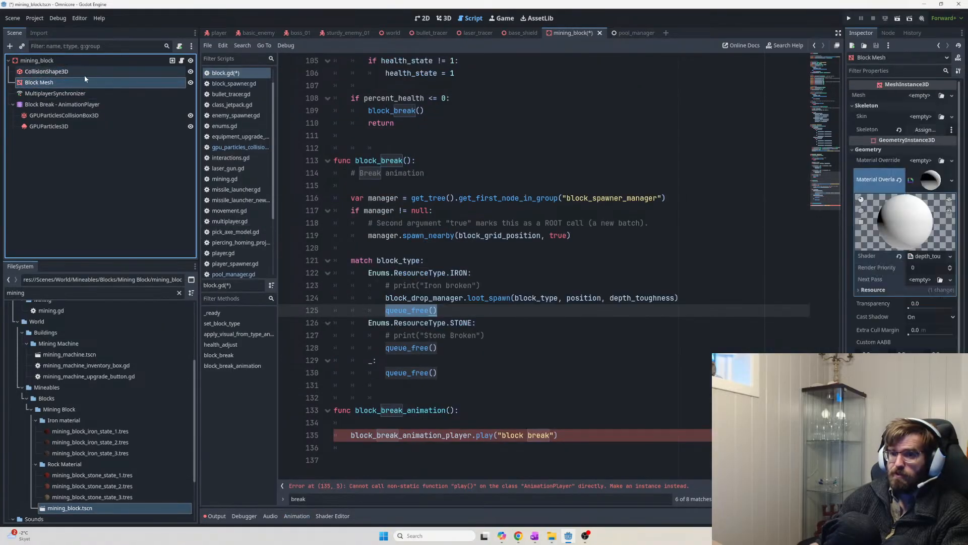
pyautogui.click(58, 74)
pyautogui.click(58, 81)
pyautogui.click(58, 74)
pyautogui.click(57, 80)
pyautogui.click(58, 74)
pyautogui.click(56, 82)
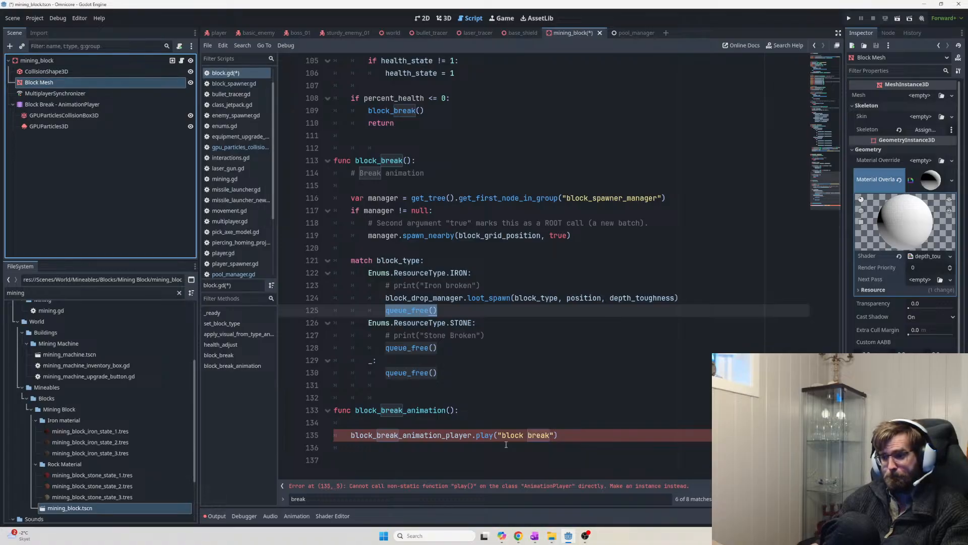
# Copy block_break_animation() from line 133 and paste the call under '# Break animation'
pyautogui.click(537, 448)
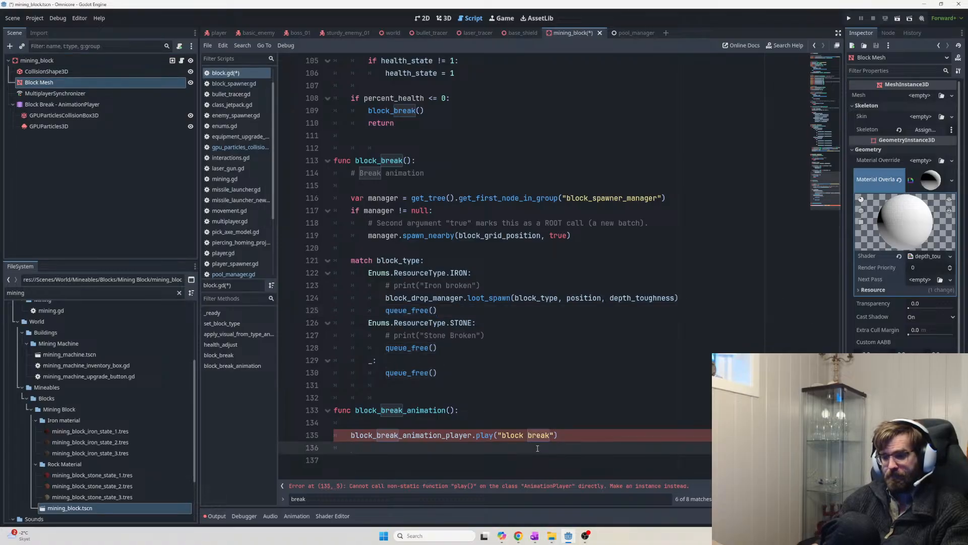
pyautogui.moveTo(444, 374); pyautogui.dragTo(333, 160)
pyautogui.click(384, 185)
pyautogui.doubleClick(424, 411)
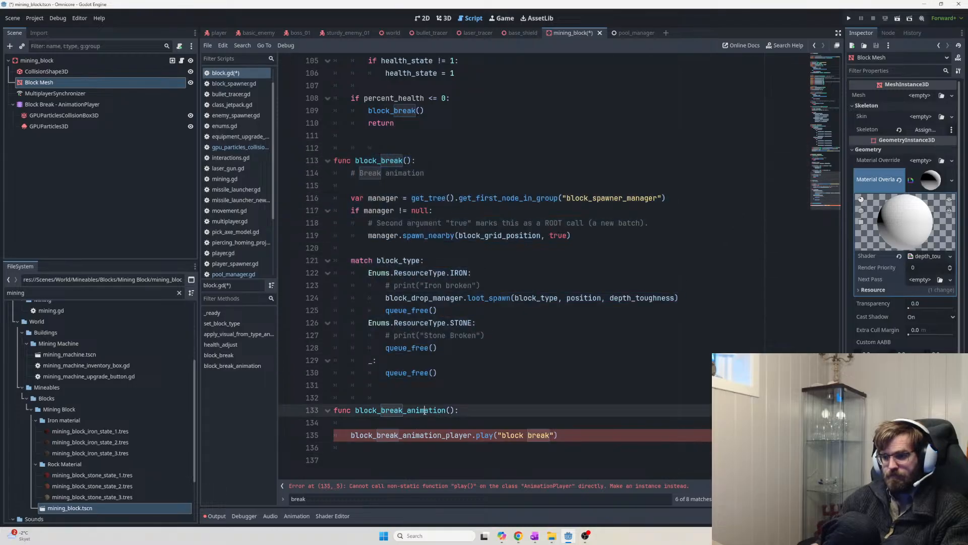
pyautogui.moveTo(424, 411); pyautogui.dragTo(455, 411)
pyautogui.hotkey('ctrl', 'c')
pyautogui.click(462, 165)
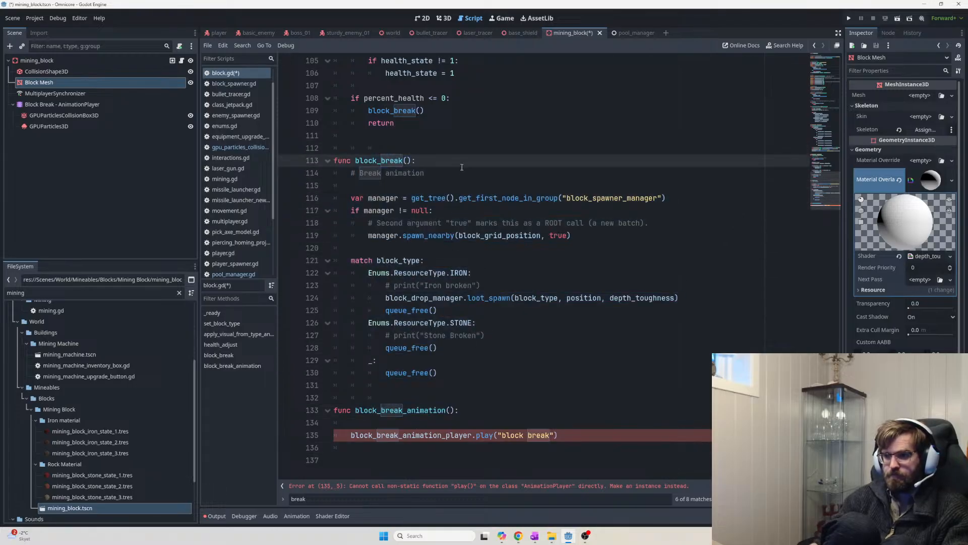
pyautogui.press('Down')
pyautogui.press('Return')
pyautogui.hotkey('ctrl', 'v')
# Copy block_break (lines 112–131) and paste it into the ChatGPT prompt
pyautogui.moveTo(479, 385); pyautogui.dragTo(334, 147)
pyautogui.hotkey('ctrl', 'c')
pyautogui.hotkey('alt', 'Tab')
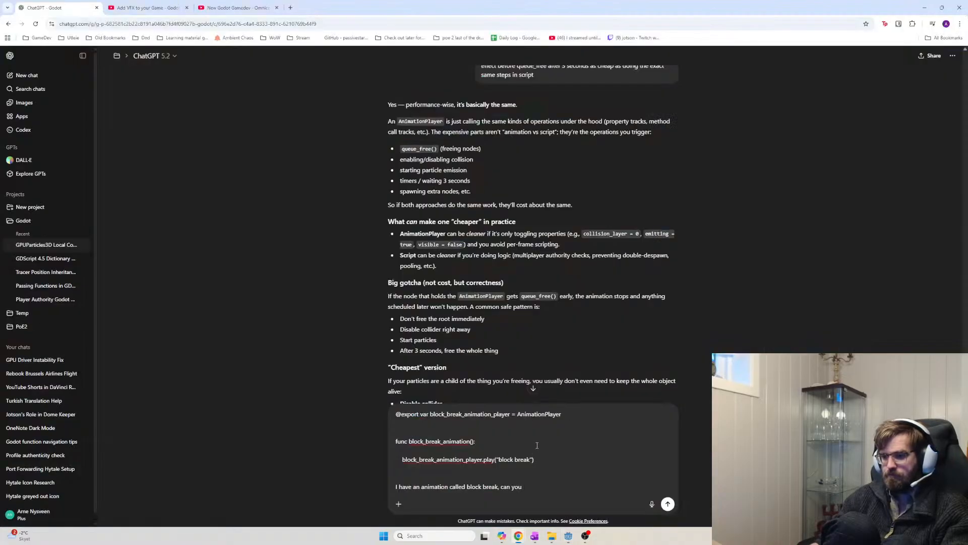
pyautogui.hotkey('shift', 'Return')
pyautogui.hotkey('shift', 'Return')
pyautogui.hotkey('ctrl', 'v')
pyautogui.hotkey('alt', 'Tab')
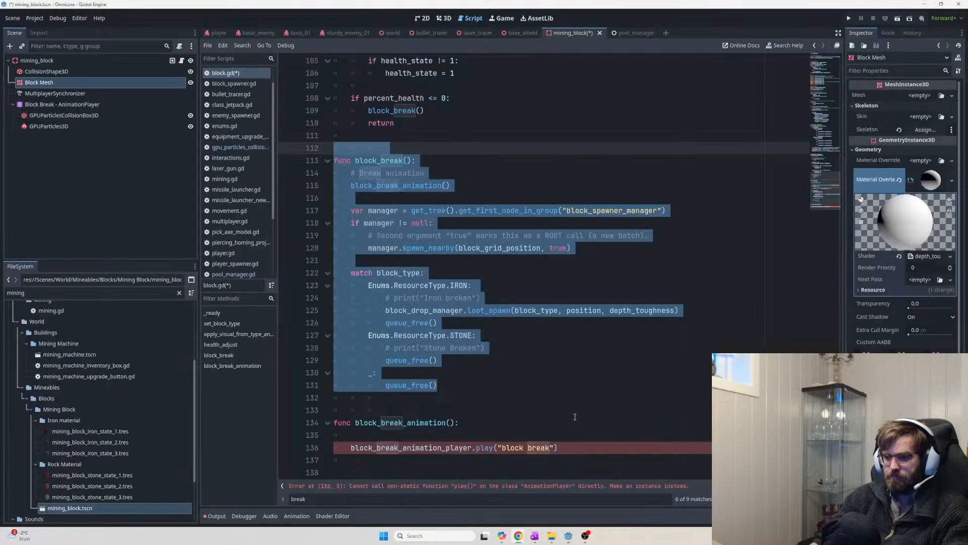
# Look over the print, block_drop_manager and queue_free() lines near the end of block_break
pyautogui.click(425, 198)
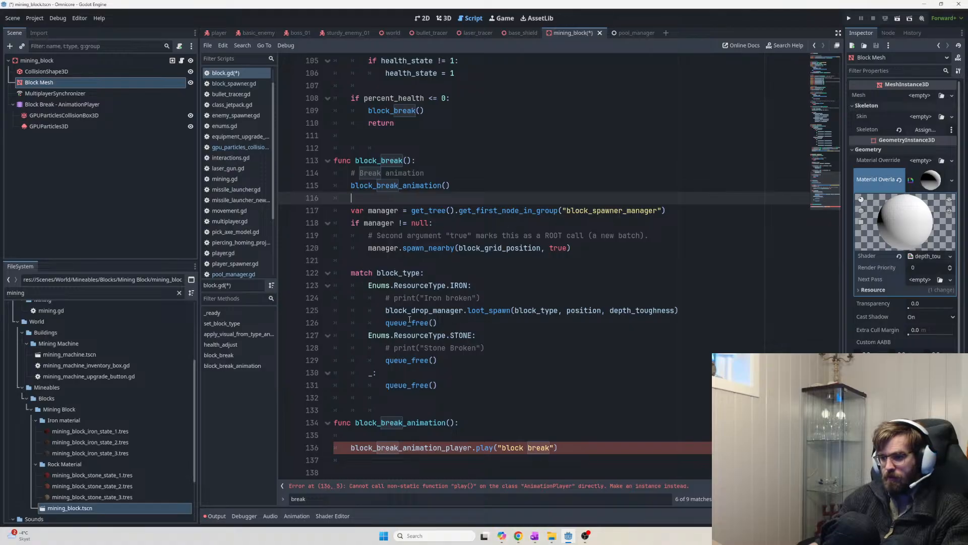
pyautogui.moveTo(437, 322); pyautogui.dragTo(378, 319)
pyautogui.click(490, 311)
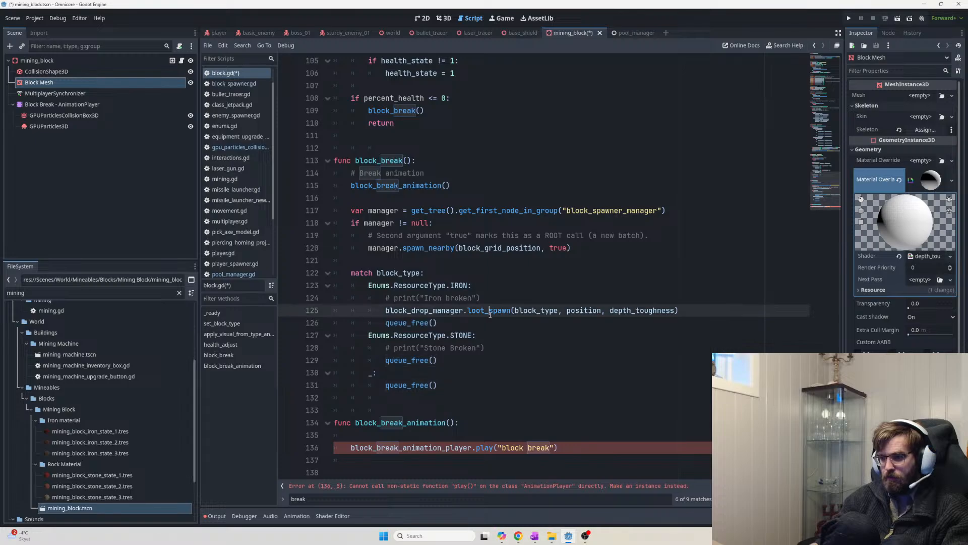
pyautogui.doubleClick(414, 298)
pyautogui.doubleClick(437, 310)
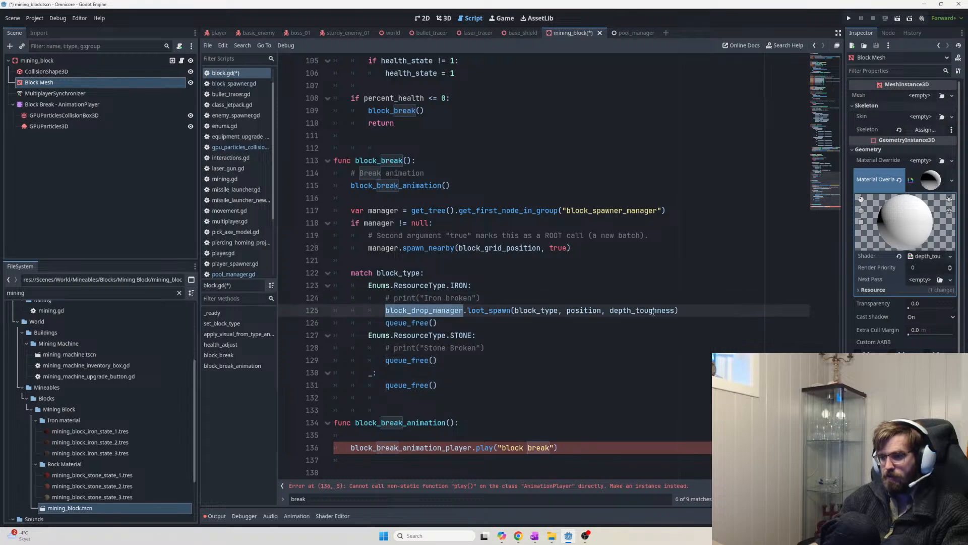
pyautogui.click(502, 321)
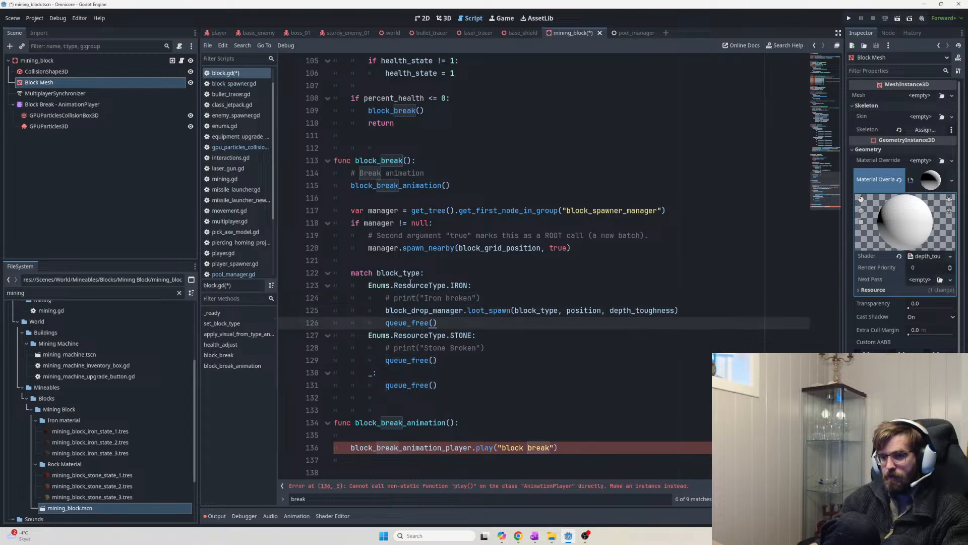
pyautogui.hotkey('ctrl', 'Home')
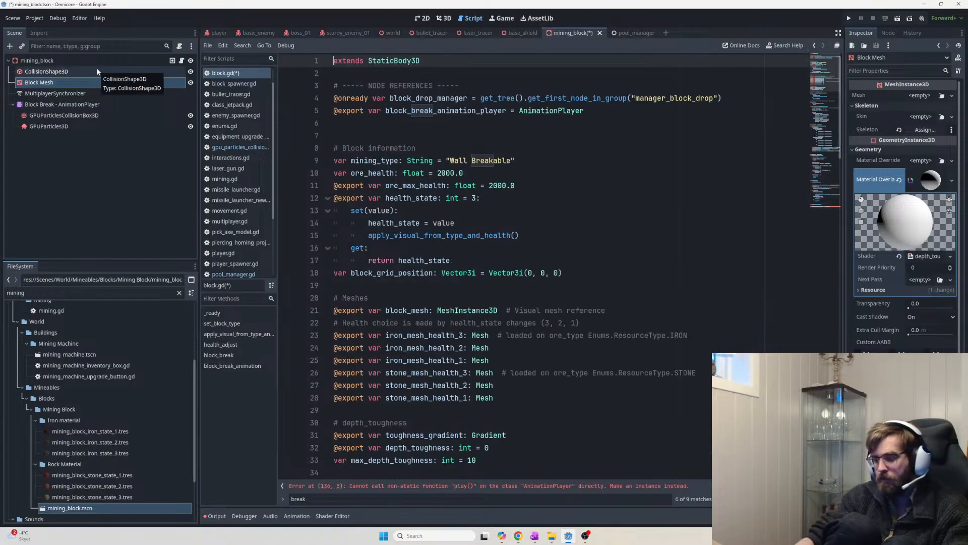
pyautogui.click(656, 112)
pyautogui.press('Return')
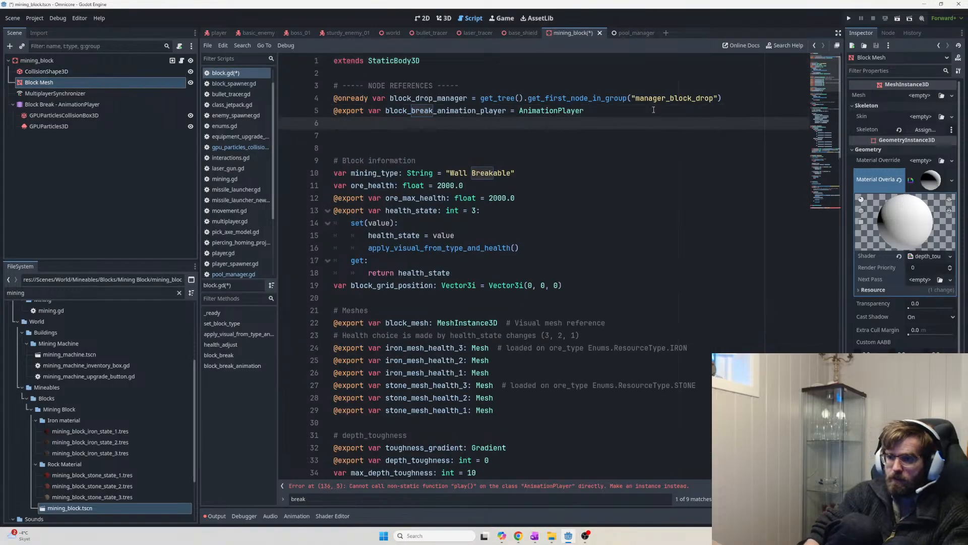
pyautogui.write('@export var')
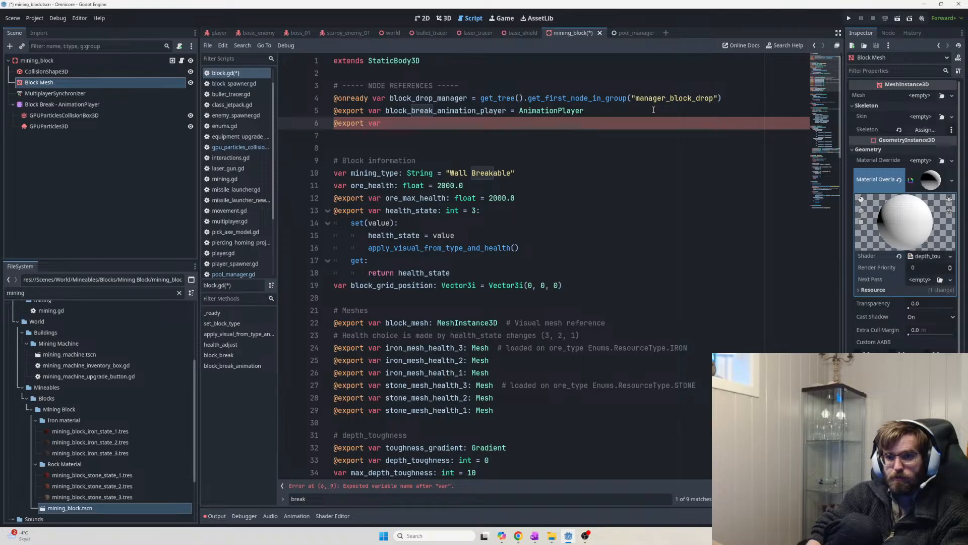
pyautogui.write(' c')
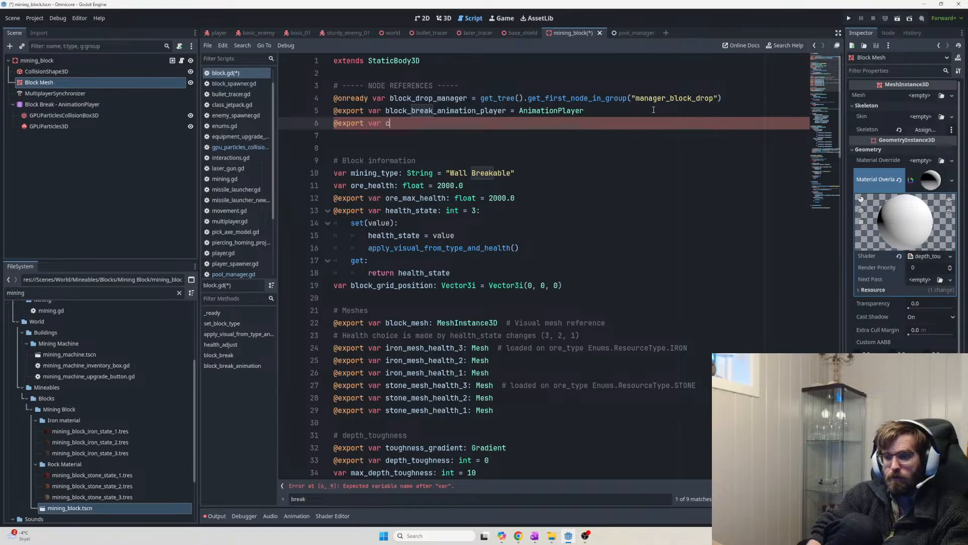
pyautogui.write('ollideR:')
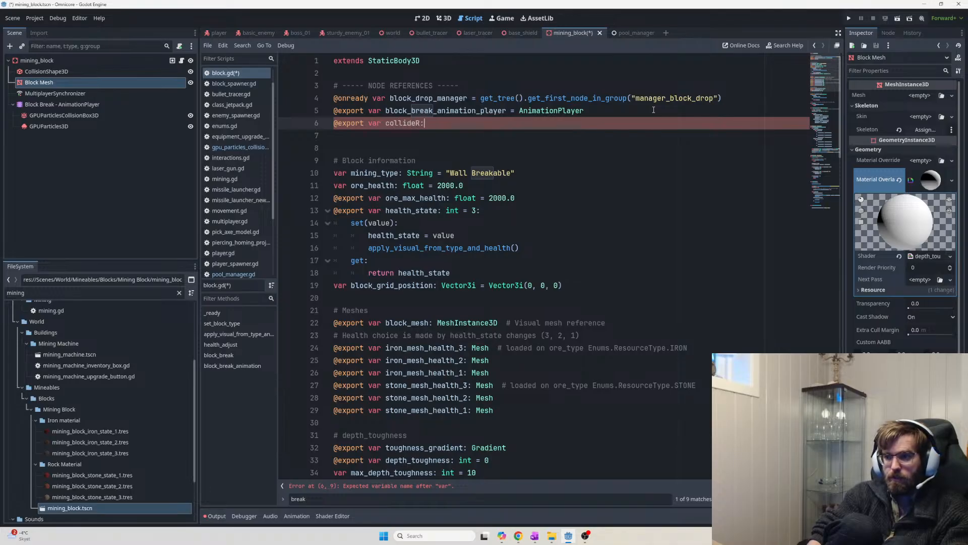
pyautogui.press('BackSpace')
pyautogui.press('BackSpace')
pyautogui.press('BackSpace')
pyautogui.press('BackSpace')
pyautogui.press('BackSpace')
pyautogui.press('BackSpace')
pyautogui.press('BackSpace')
pyautogui.press('BackSpace')
pyautogui.press('BackSpace')
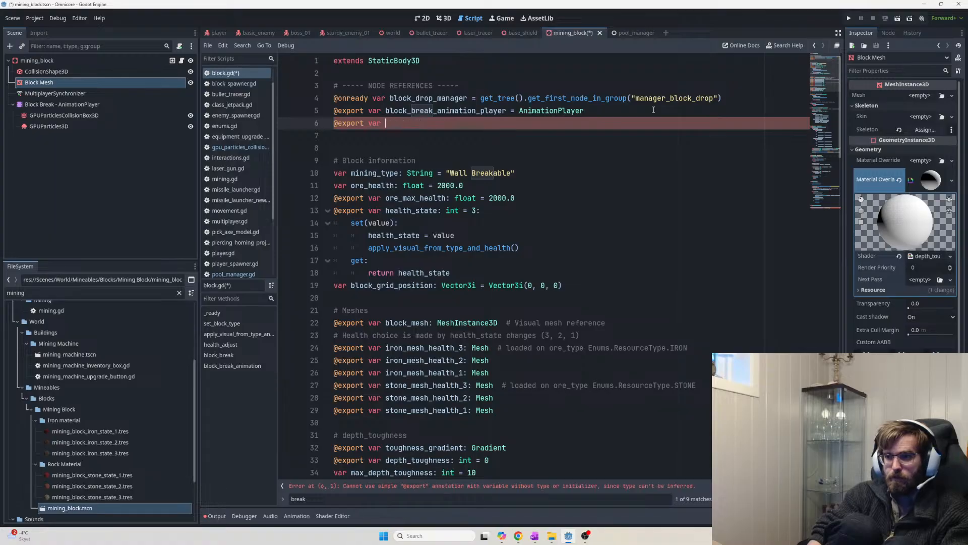
pyautogui.write('mining_block_collider')
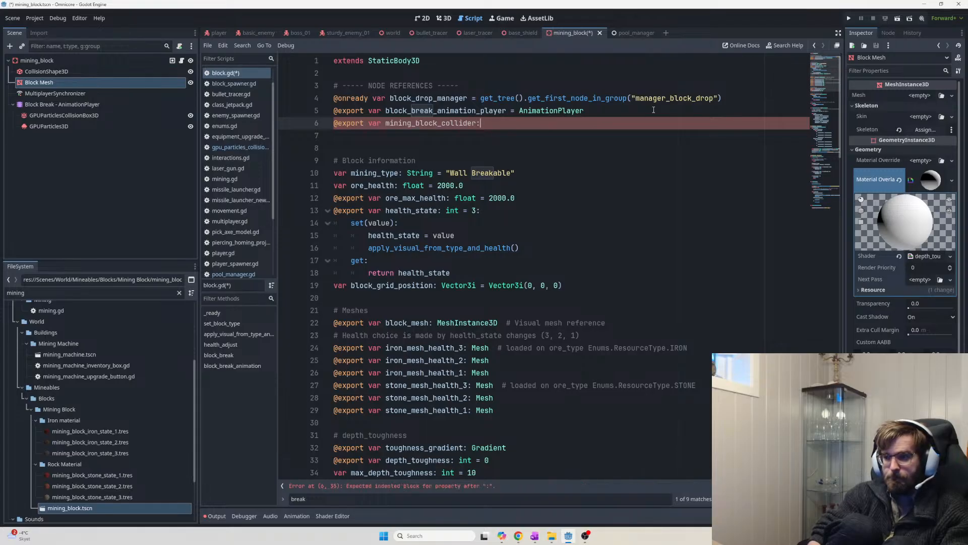
pyautogui.write(': ')
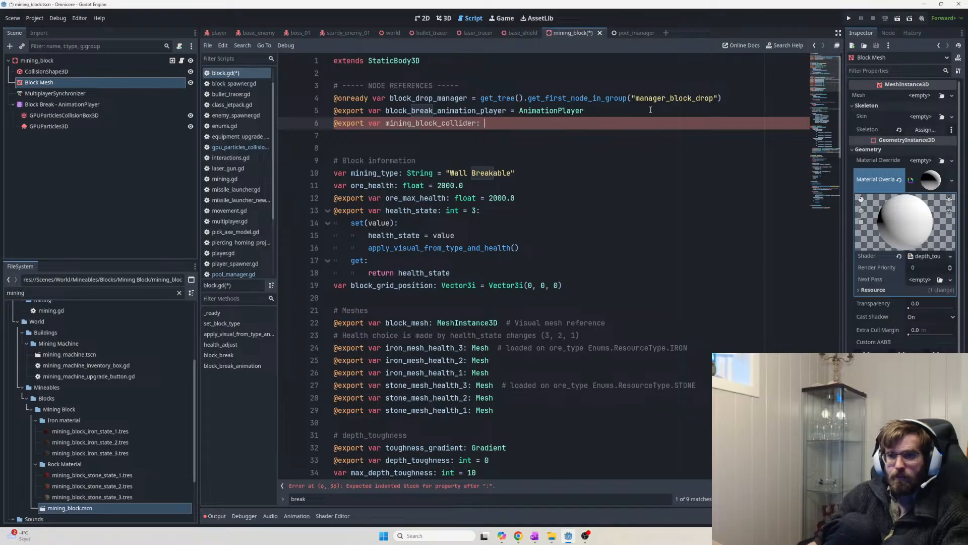
pyautogui.write('CollisionShape')
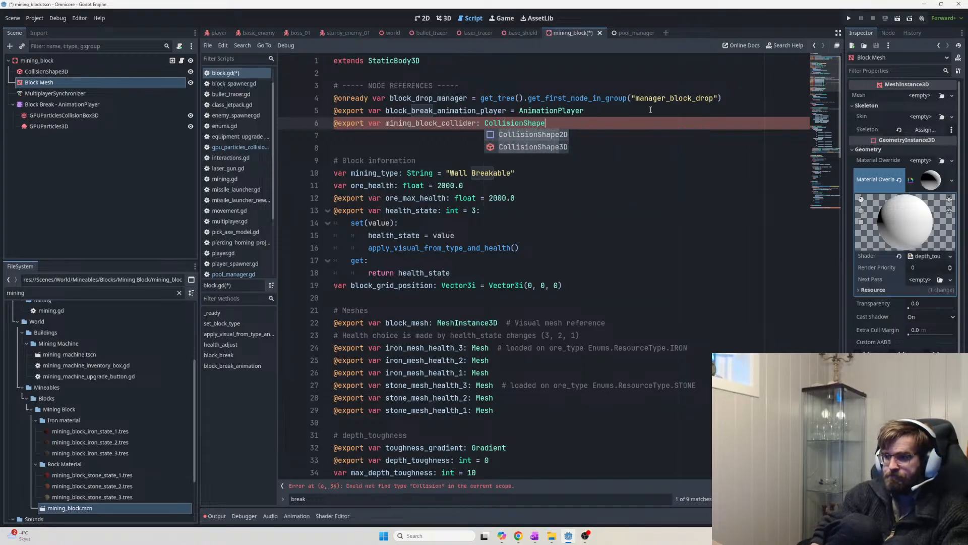
pyautogui.press('Down')
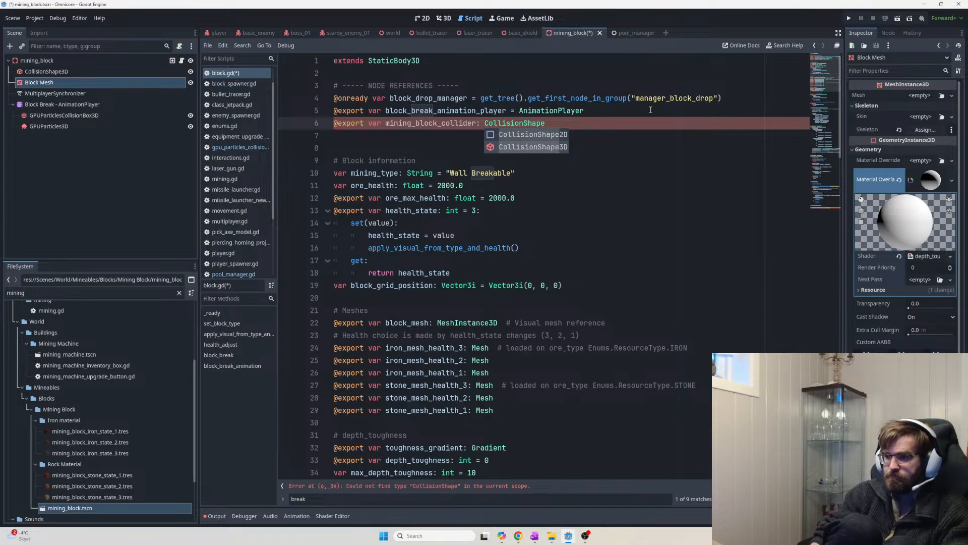
pyautogui.press('Return')
pyautogui.press('Return')
pyautogui.write('@expor')
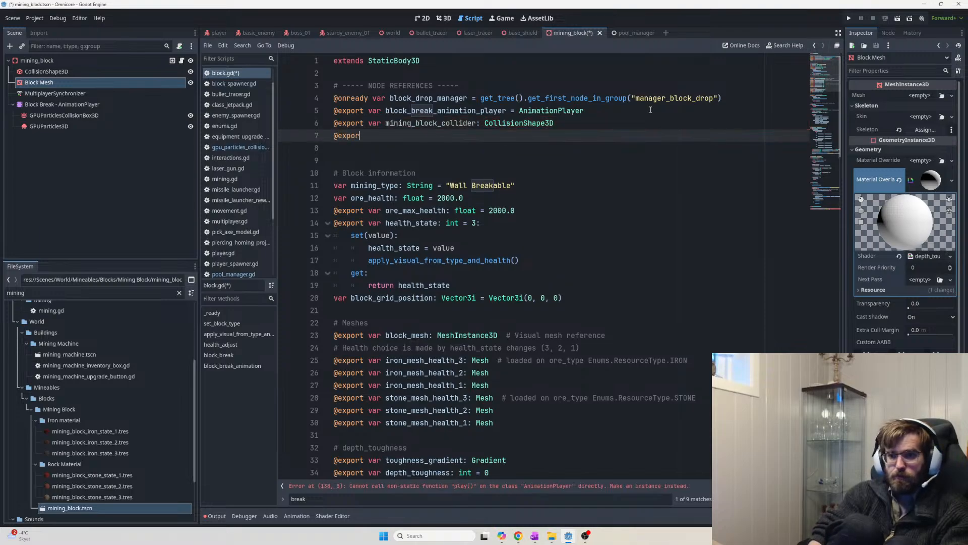
pyautogui.write('t bl')
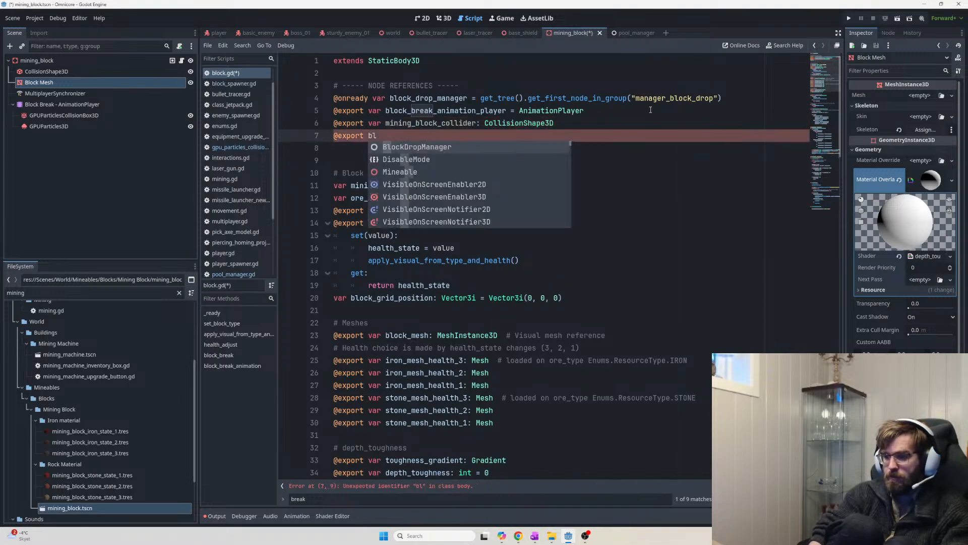
pyautogui.press('BackSpace')
pyautogui.press('BackSpace')
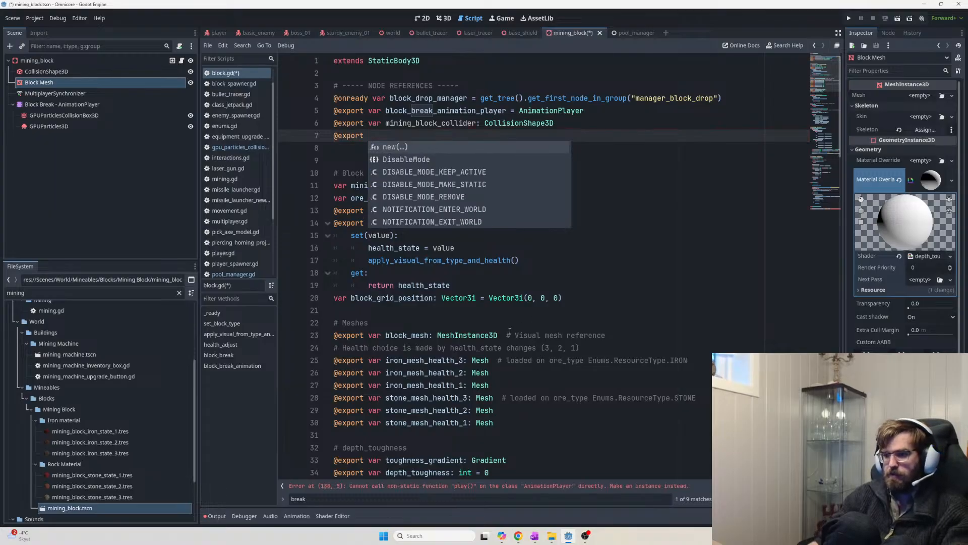
pyautogui.click(404, 335)
pyautogui.doubleClick(404, 335)
pyautogui.moveTo(404, 135); pyautogui.dragTo(308, 136)
pyautogui.press('BackSpace')
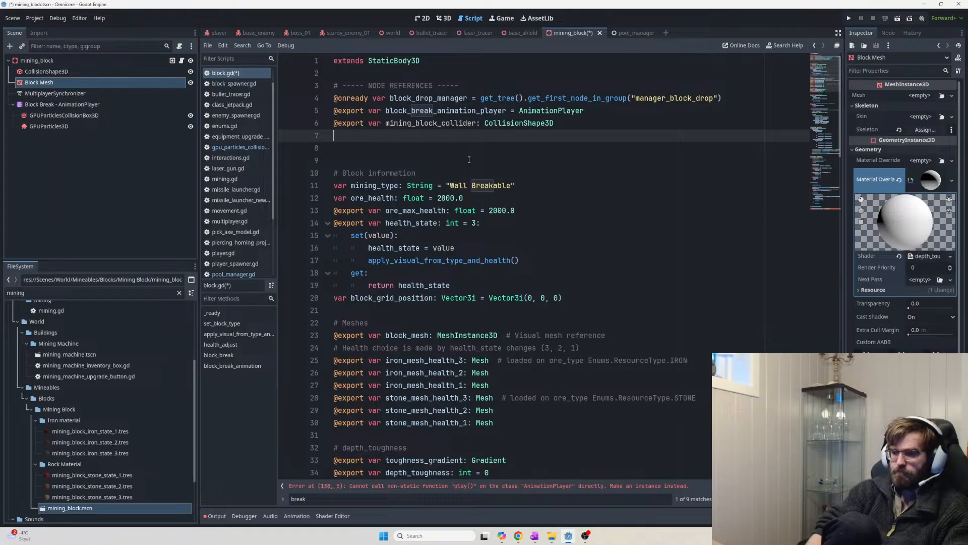
pyautogui.press('BackSpace')
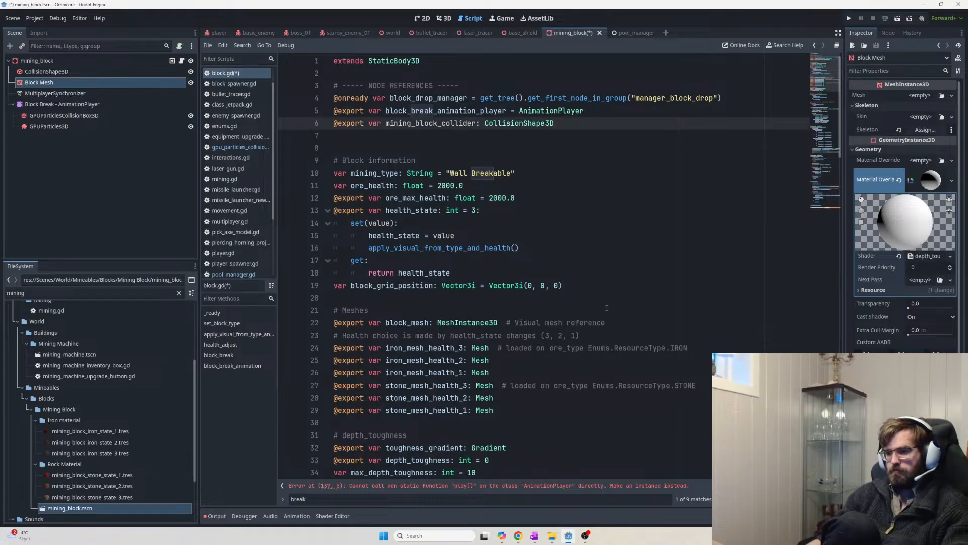
# Move the block_mesh declaration below the collider, save block.gd, and select the mining_block root
pyautogui.click(607, 322)
pyautogui.moveTo(607, 322); pyautogui.dragTo(326, 321)
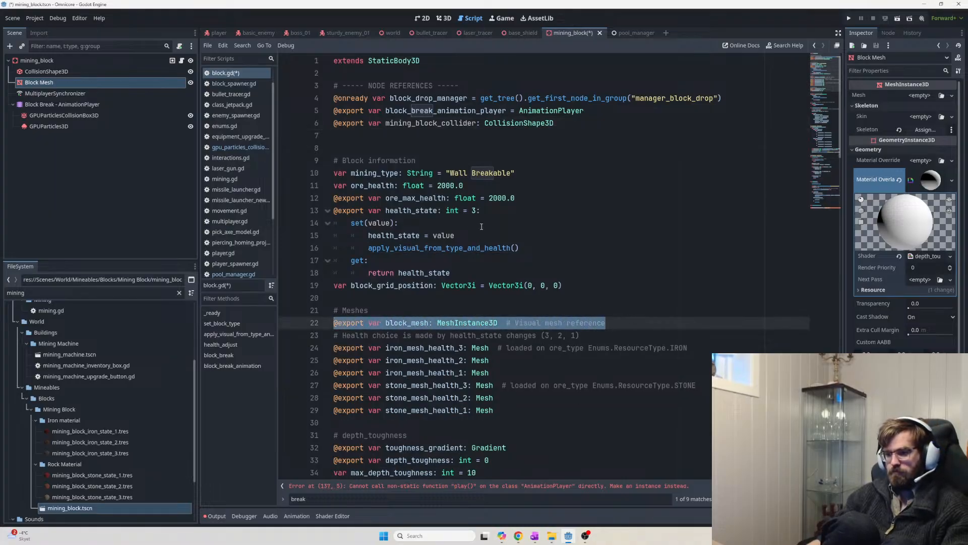
pyautogui.hotkey('ctrl', 'c')
pyautogui.click(571, 125)
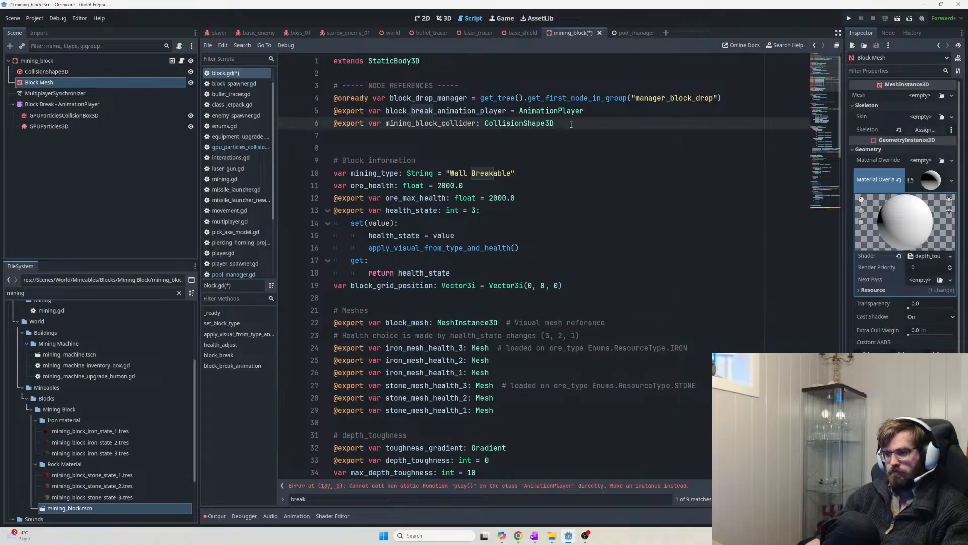
pyautogui.press('Return')
pyautogui.hotkey('ctrl', 'v')
pyautogui.moveTo(606, 335); pyautogui.dragTo(332, 335)
pyautogui.press('BackSpace')
pyautogui.press('BackSpace')
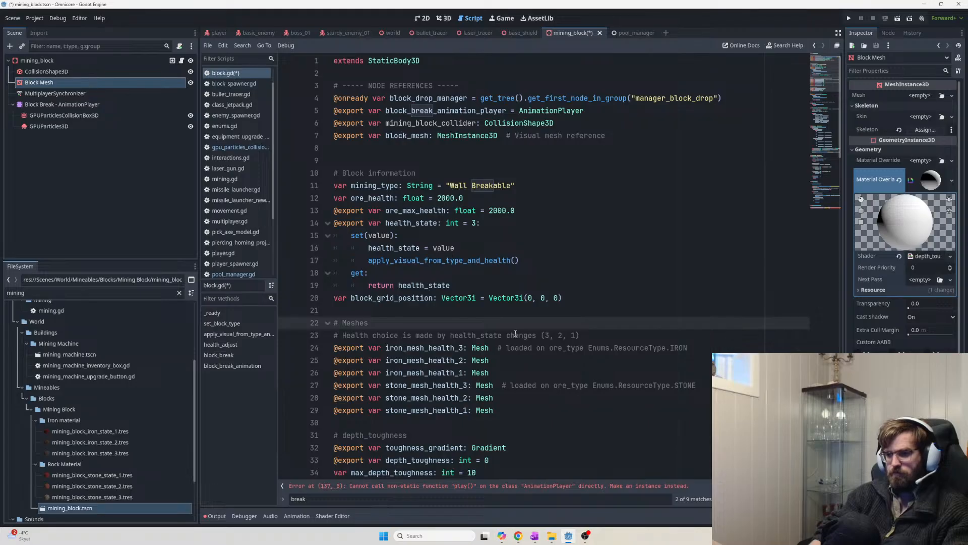
pyautogui.hotkey('ctrl', 's')
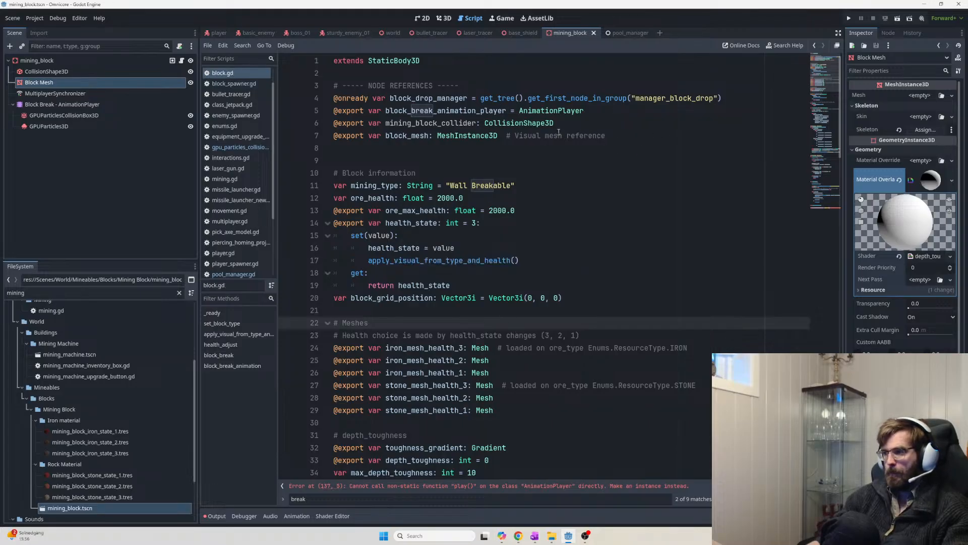
pyautogui.click(37, 60)
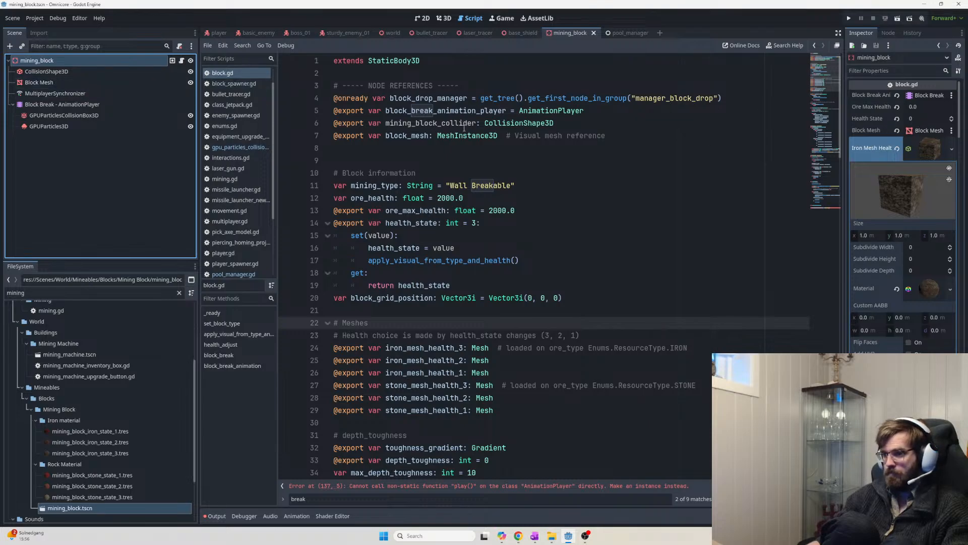
# Select the mining_block_collider name and scroll through mining_block's Inspector properties
pyautogui.doubleClick(425, 122)
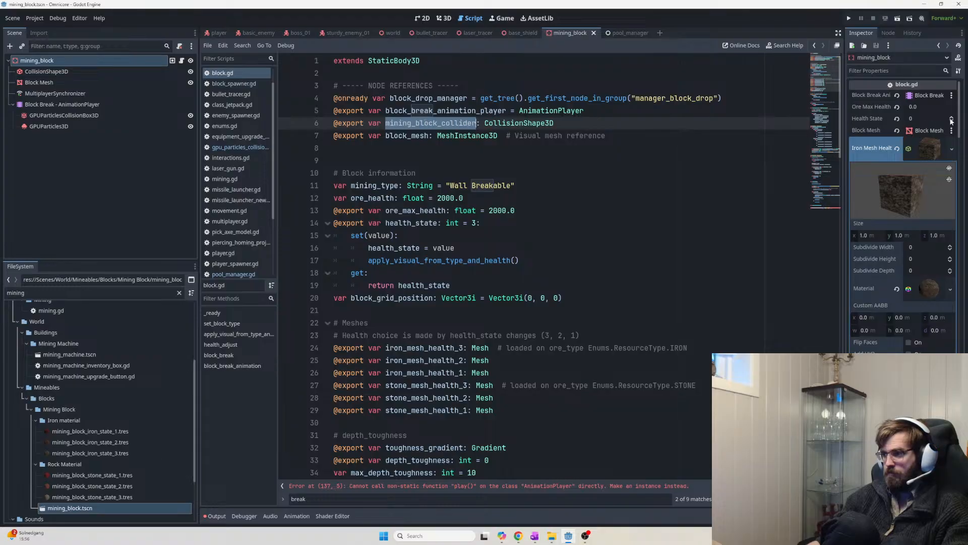
pyautogui.click(952, 154)
pyautogui.click(952, 156)
pyautogui.scroll(-5, 924, 219)
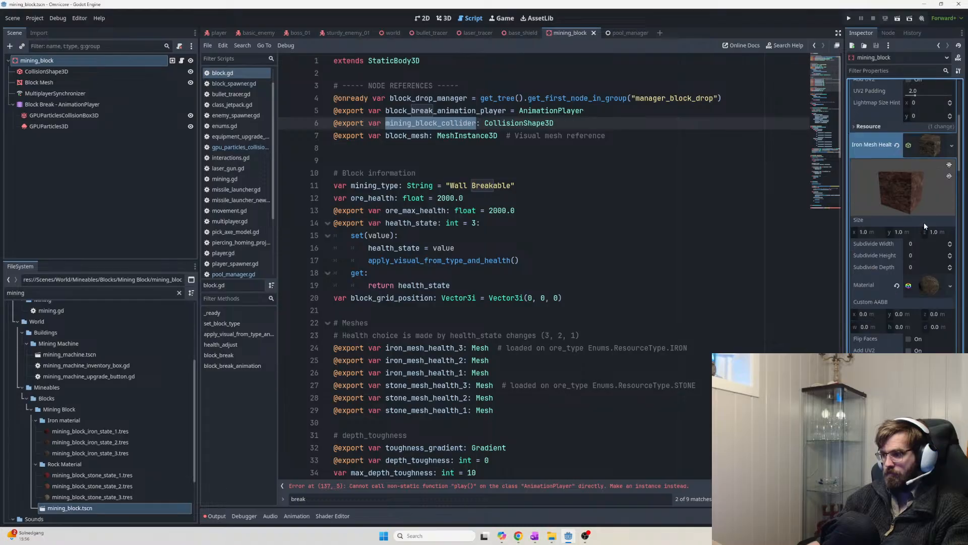
pyautogui.scroll(5, 921, 212)
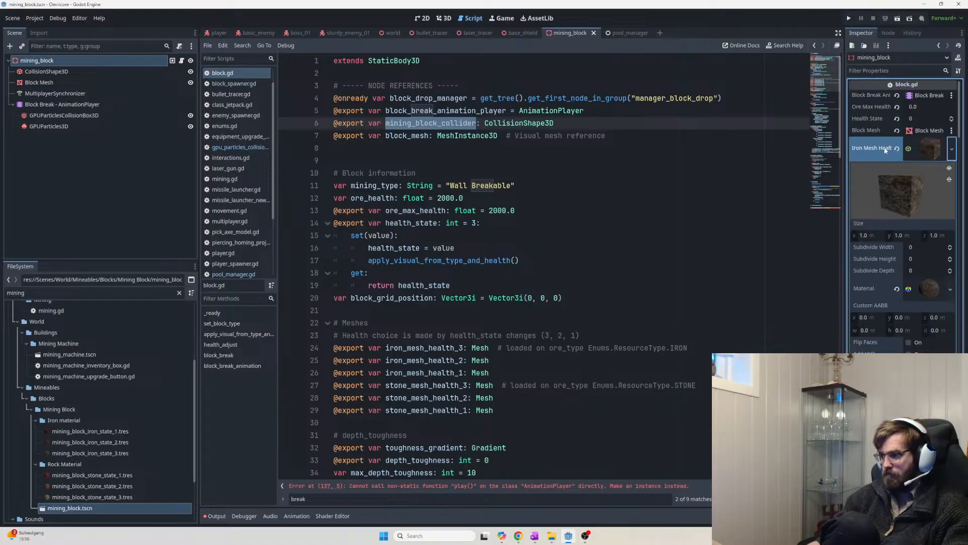
pyautogui.moveTo(959, 98)
pyautogui.mouseDown()
pyautogui.moveTo(959, 153)
pyautogui.moveTo(960, 91)
pyautogui.mouseUp()
# Collapse the Iron and Stone Mesh Health previews and the Toughness Gradient, then save
pyautogui.click(952, 148)
pyautogui.click(933, 150)
pyautogui.click(930, 150)
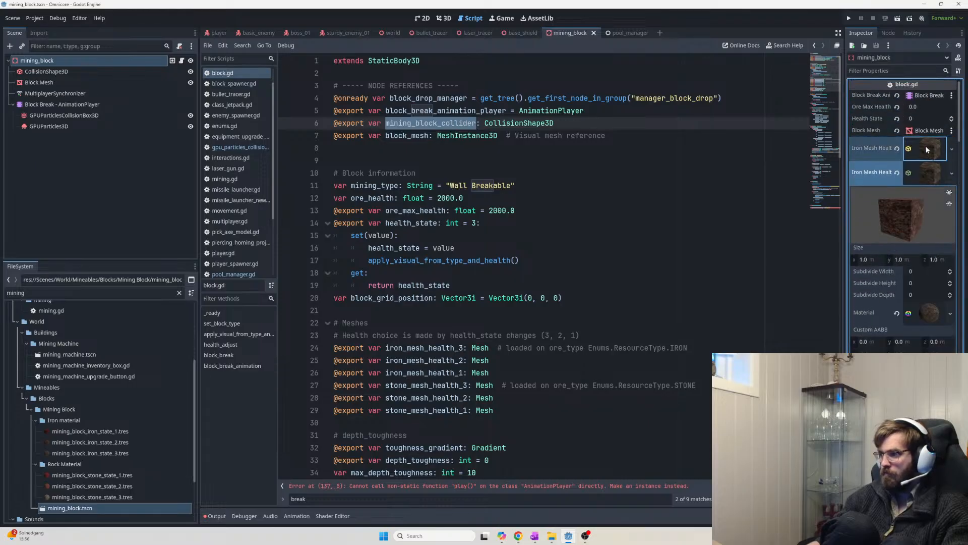
pyautogui.click(928, 174)
pyautogui.click(929, 201)
pyautogui.click(930, 220)
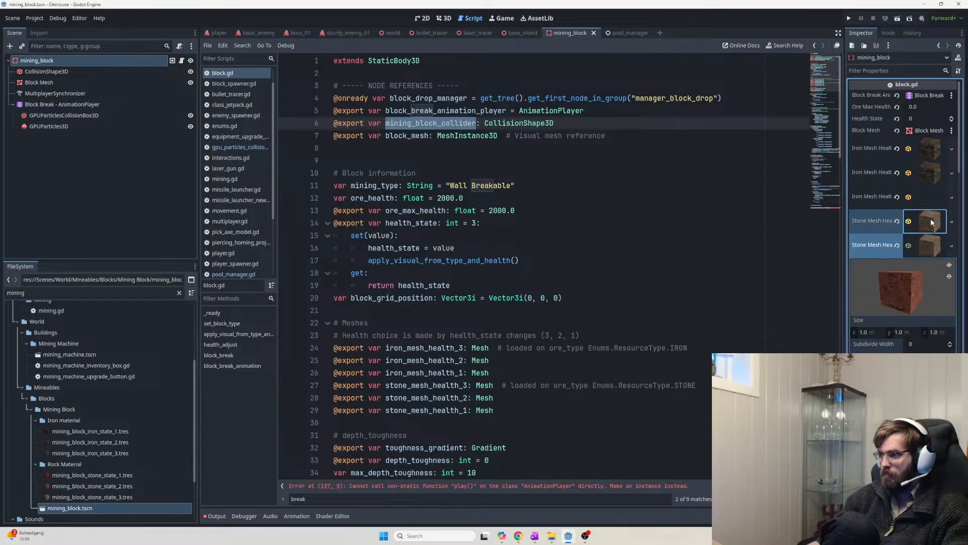
pyautogui.click(933, 247)
pyautogui.click(933, 270)
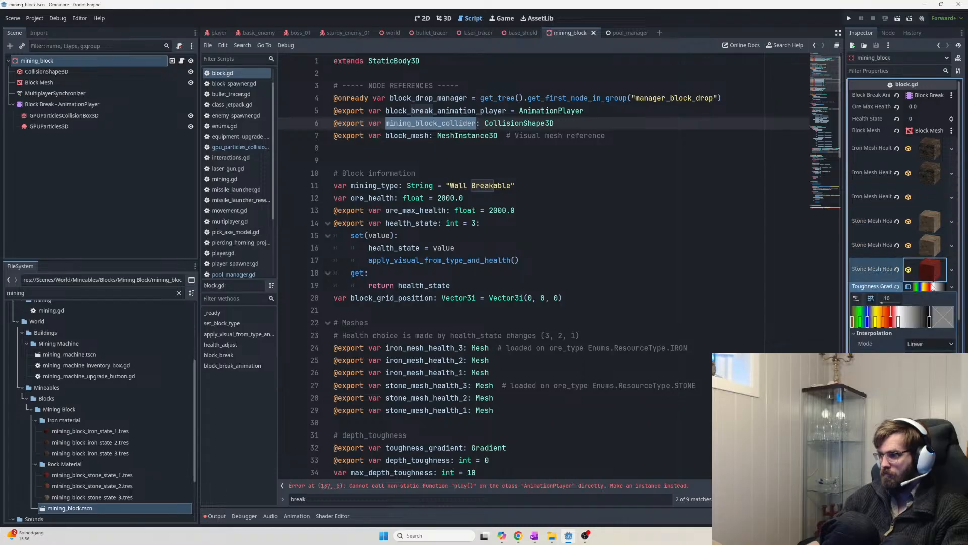
pyautogui.click(939, 287)
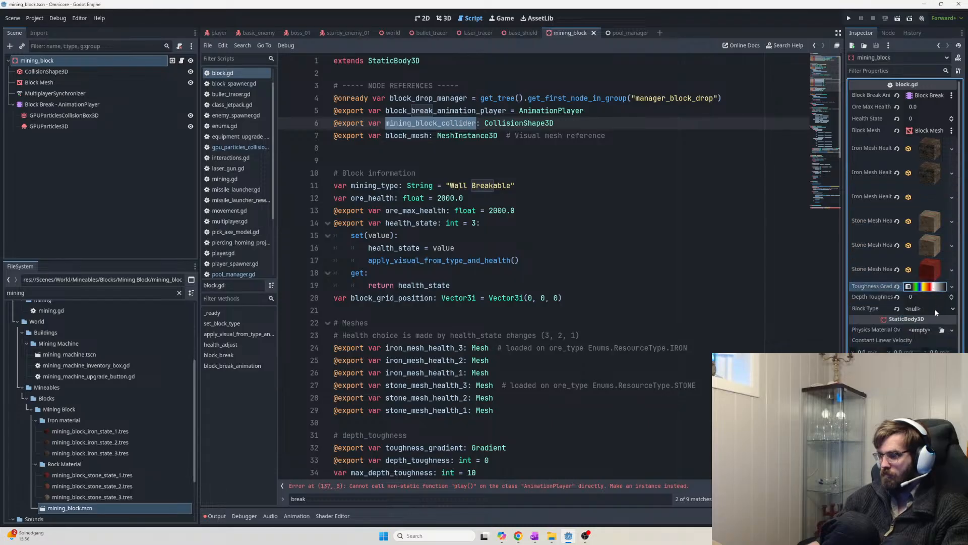
pyautogui.hotkey('ctrl', 's')
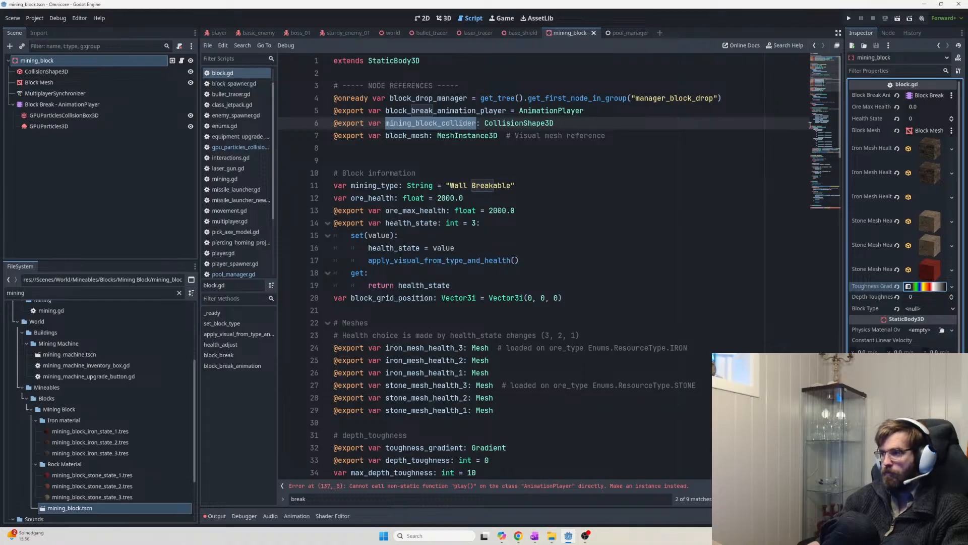
# Scroll the script to the end and place the caret in block_break_animation's body
pyautogui.moveTo(839, 117); pyautogui.dragTo(839, 437)
pyautogui.moveTo(434, 435); pyautogui.dragTo(443, 429)
pyautogui.click(443, 429)
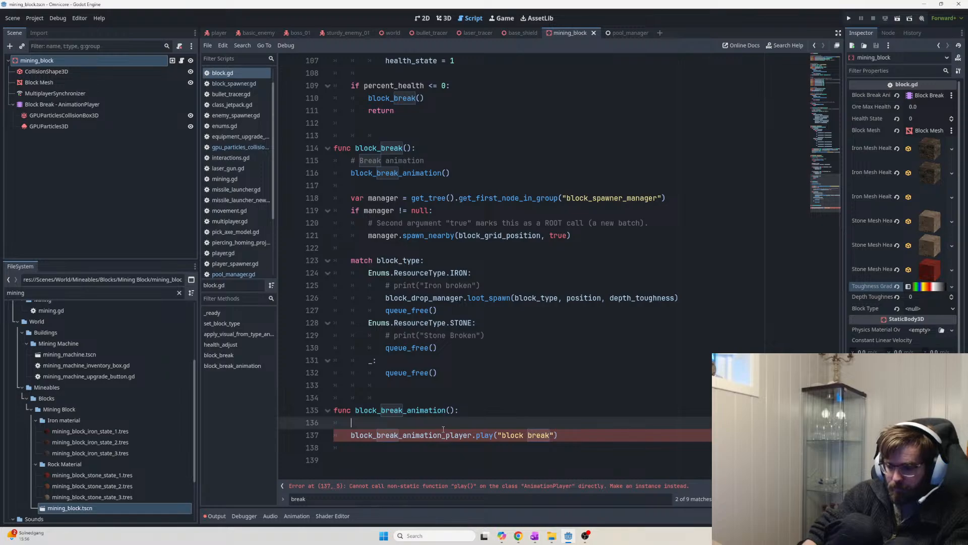
# Add a temporary pass and comment out the play call, then save the script
pyautogui.write('pass')
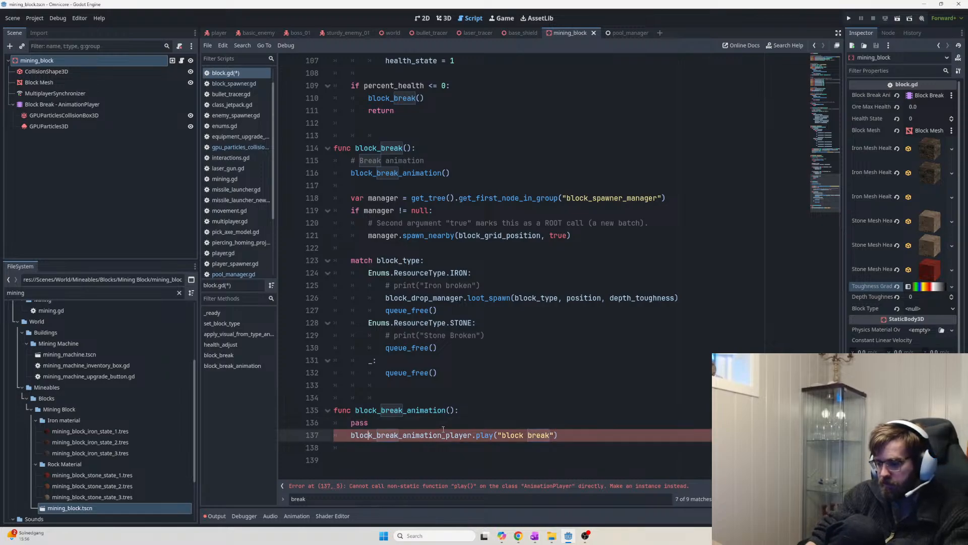
pyautogui.press('BackSpace')
pyautogui.write('#')
pyautogui.press('BackSpace')
pyautogui.write('k')
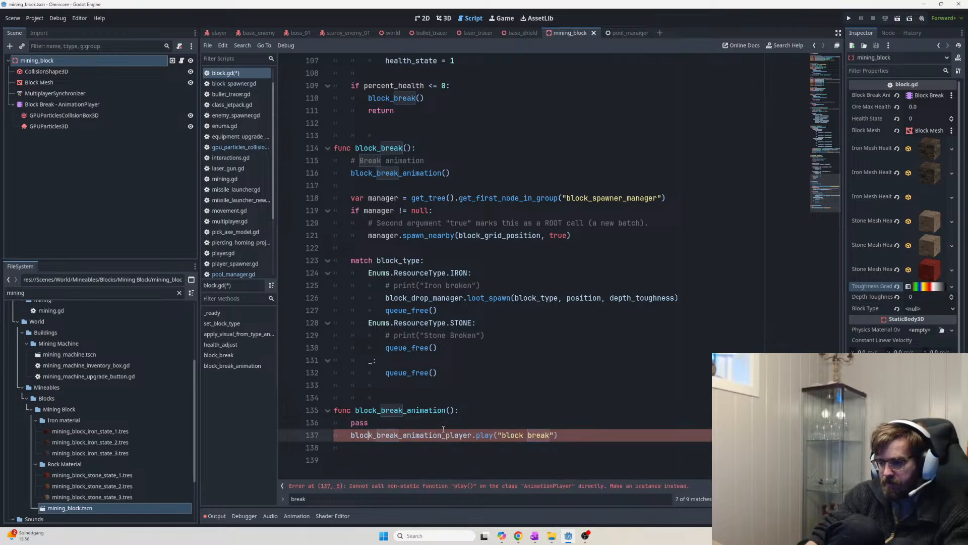
pyautogui.write('#')
pyautogui.hotkey('ctrl', 's')
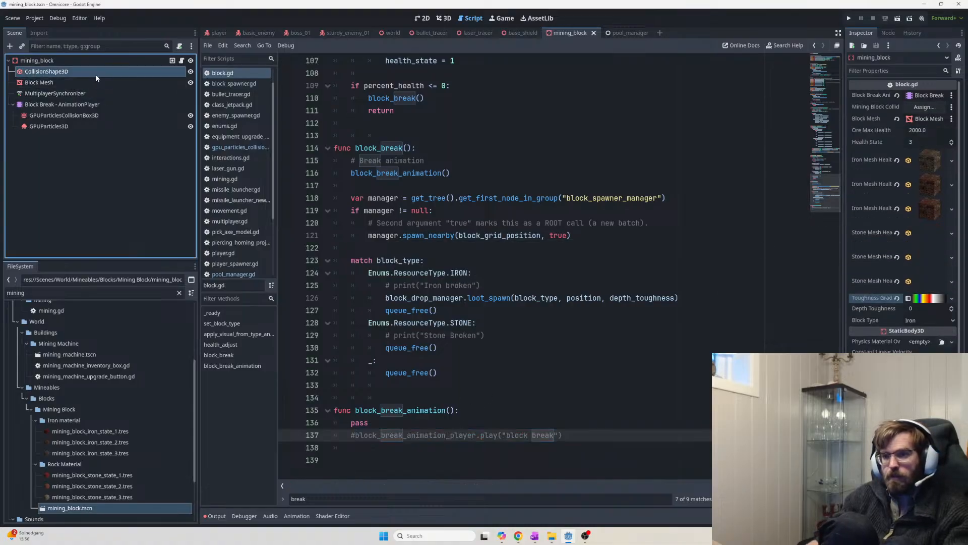
# Assign CollisionShape3D to the Mining Block Collider slot, save, and restore the play call
pyautogui.moveTo(96, 74); pyautogui.dragTo(928, 107)
pyautogui.hotkey('ctrl', 's')
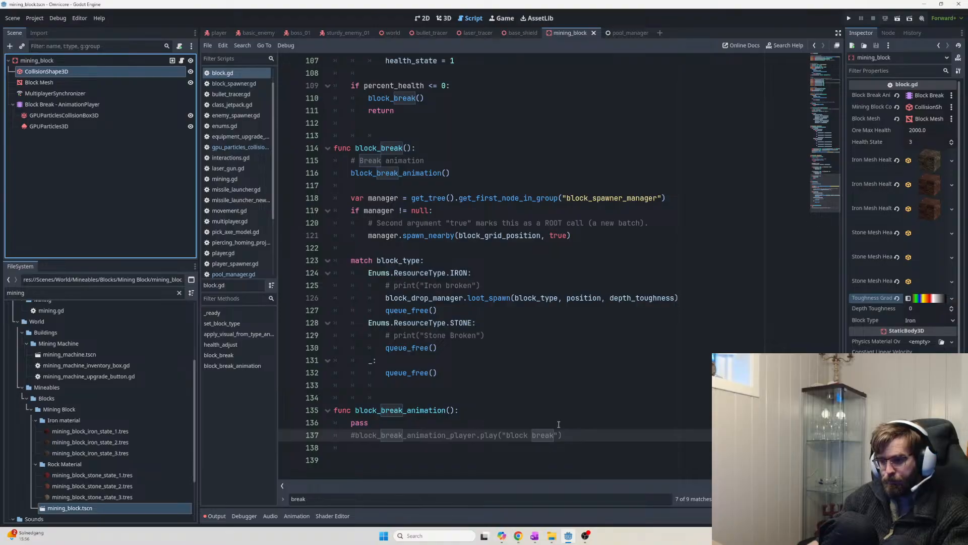
pyautogui.moveTo(356, 435); pyautogui.dragTo(351, 423)
pyautogui.press('BackSpace')
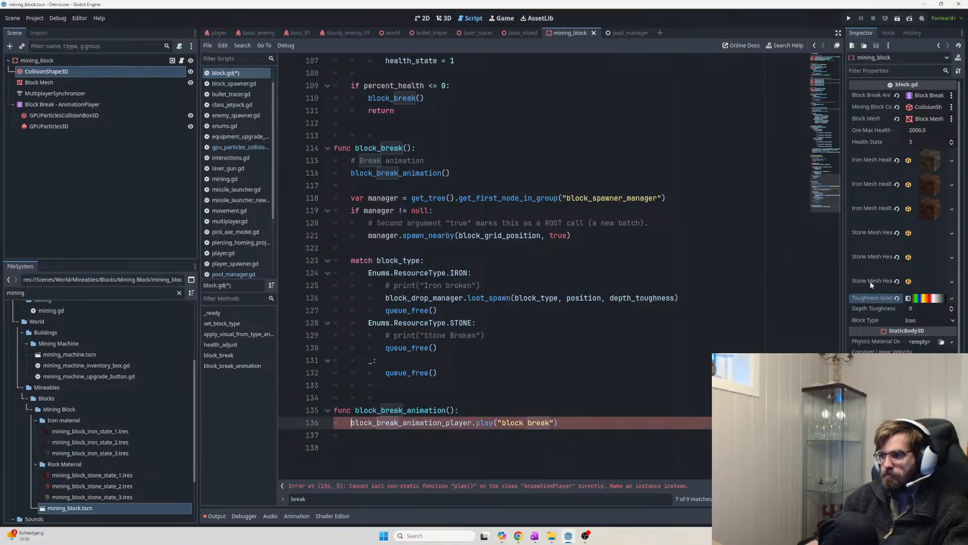
pyautogui.moveTo(840, 428); pyautogui.dragTo(844, 24)
pyautogui.moveTo(649, 136); pyautogui.dragTo(291, 115)
pyautogui.hotkey('alt', 'Tab')
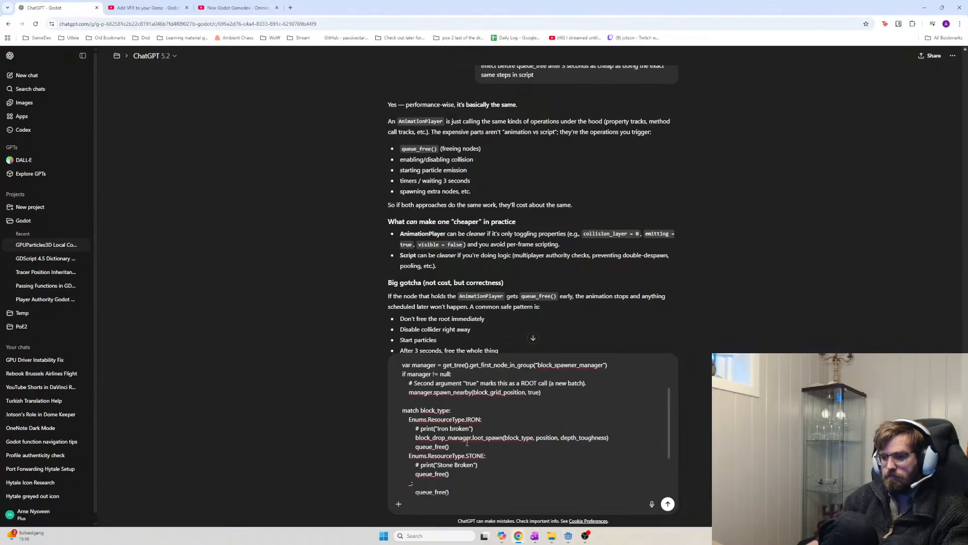
# Paste the three export declarations into the ChatGPT message
pyautogui.scroll(-1, 474, 436)
pyautogui.scroll(6, 525, 403)
pyautogui.moveTo(535, 382); pyautogui.dragTo(399, 353)
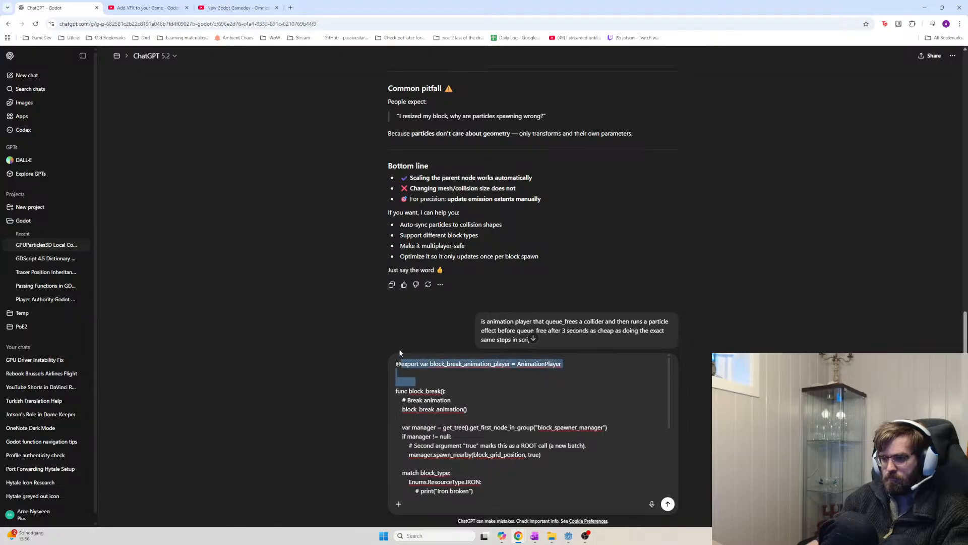
pyautogui.write('export var block_break_animation_player = AnimationPlayer @export var mining_block_collider: CollisionShape3D @export var block_mesh: MeshInstance3D  # Visual mesh reference')
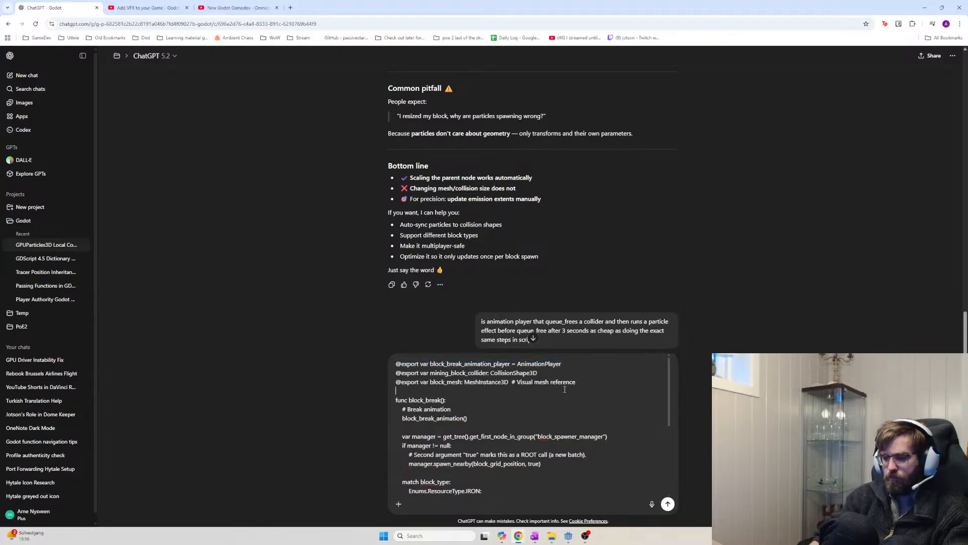
# Copy the block_break function from the Godot script into the ChatGPT message
pyautogui.hotkey('alt', 'Tab')
pyautogui.click(831, 155)
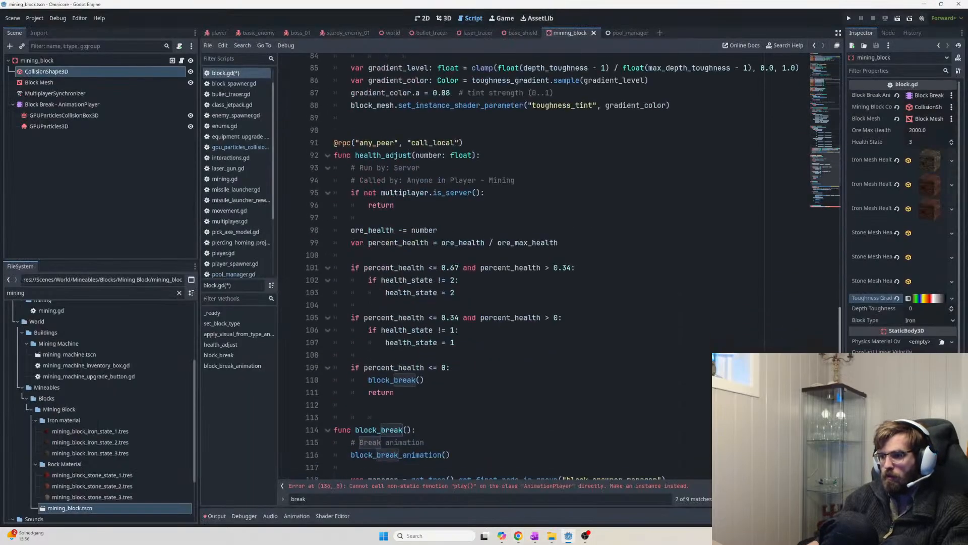
pyautogui.scroll(-6, 440, 339)
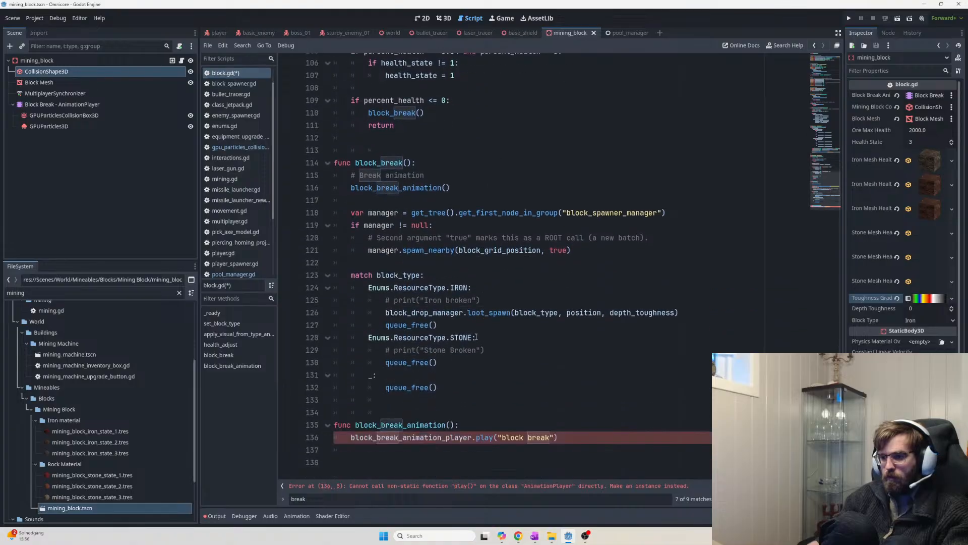
pyautogui.moveTo(470, 390); pyautogui.dragTo(334, 163)
pyautogui.hotkey('ctrl', 'c')
pyautogui.hotkey('alt', 'Tab')
pyautogui.hotkey('ctrl', 'v')
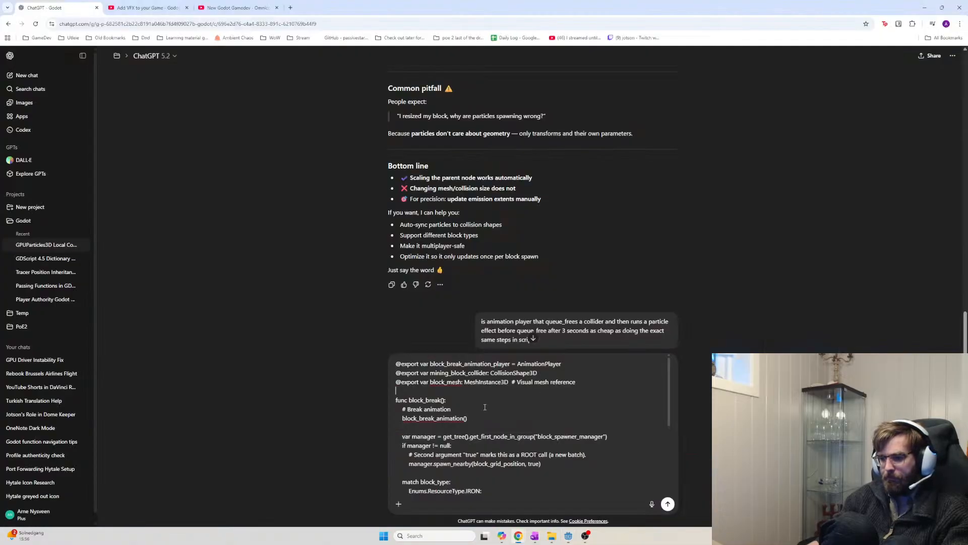
# Ask how to queue_free only the collider and MeshInstance, play the block break animation, then free mining_block
pyautogui.write('I have an animation called block break, can you')
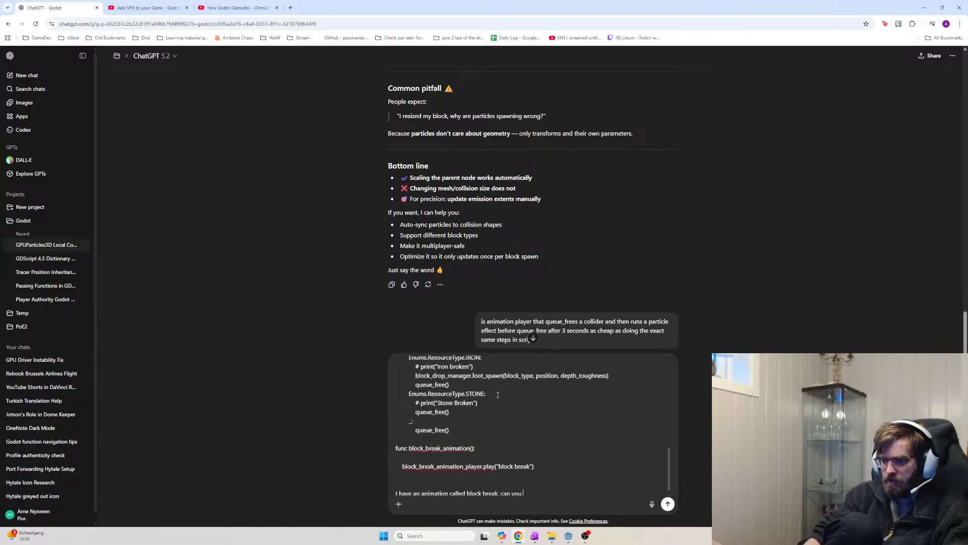
pyautogui.hotkey('shift', 'Return')
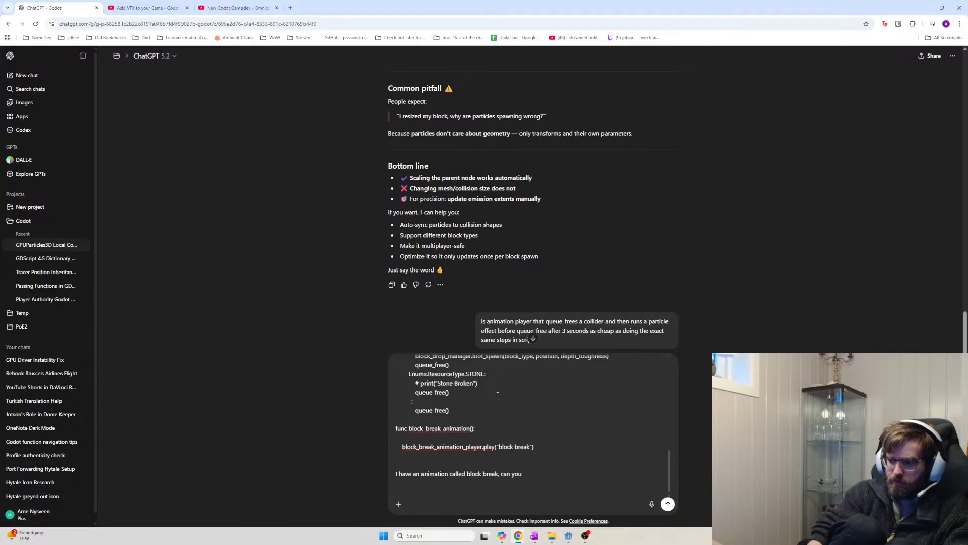
pyautogui.press('BackSpace')
pyautogui.press('BackSpace')
pyautogui.press('BackSpace')
pyautogui.press('BackSpace')
pyautogui.press('BackSpace')
pyautogui.press('BackSpace')
pyautogui.press('BackSpace')
pyautogui.press('BackSpace')
pyautogui.press('BackSpace')
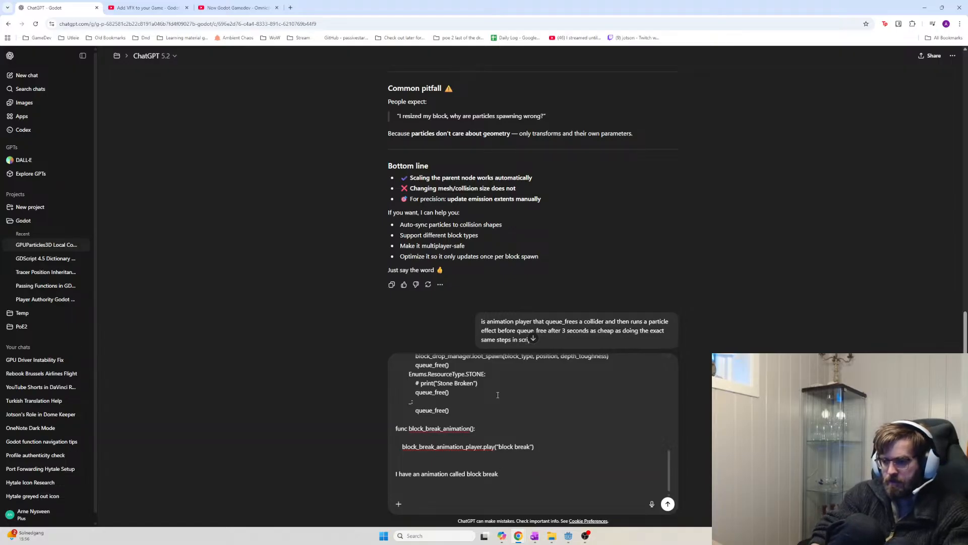
pyautogui.press('BackSpace')
pyautogui.hotkey('shift', 'Return')
pyautogui.write('I used to queu')
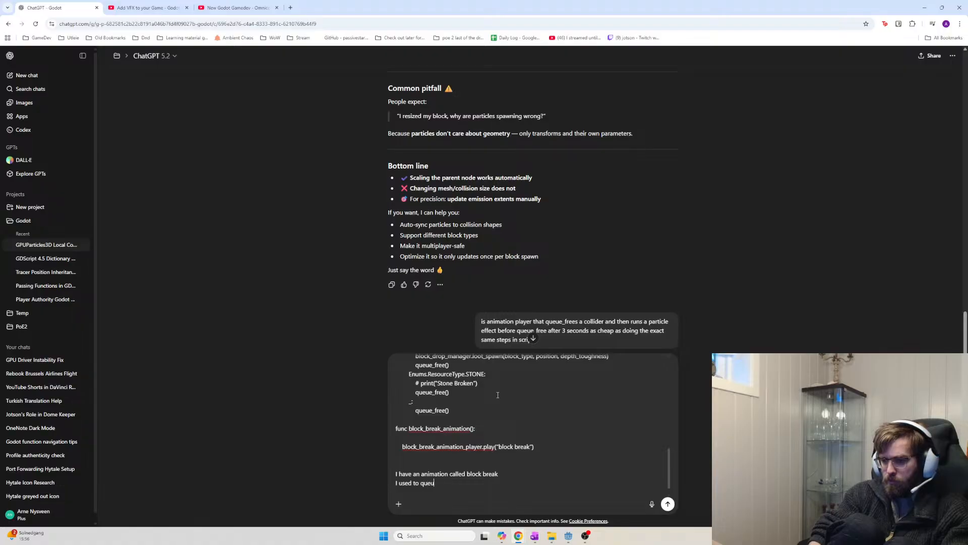
pyautogui.write('e_free the ')
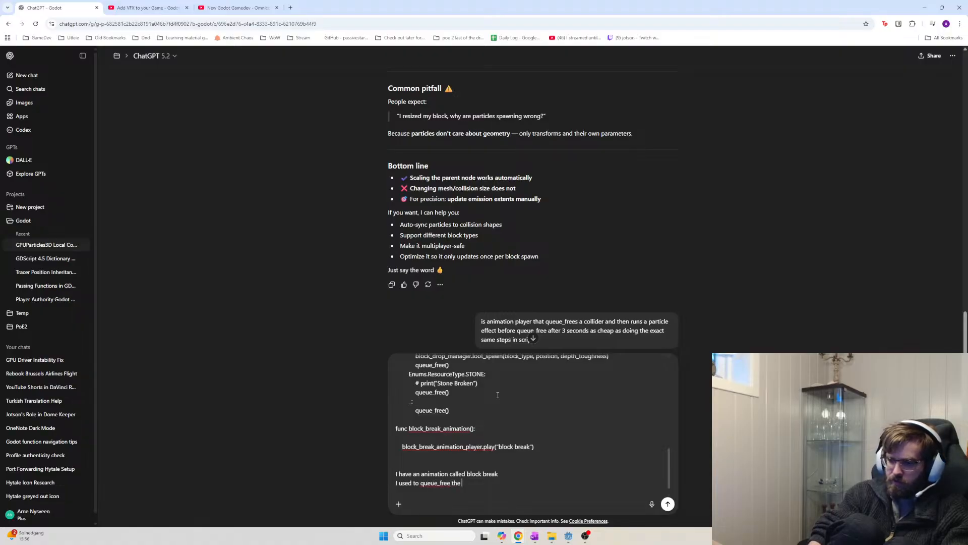
pyautogui.write('entire minin')
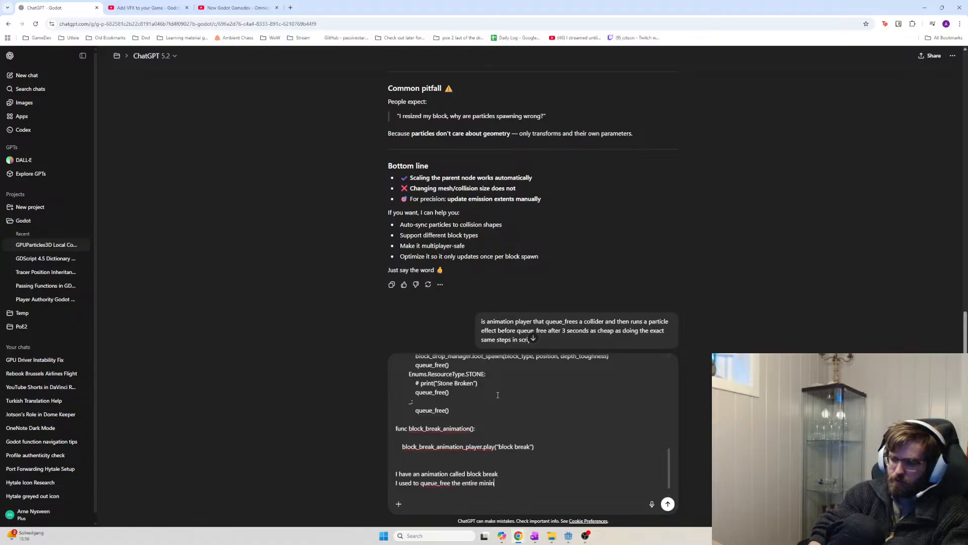
pyautogui.write('g_block once')
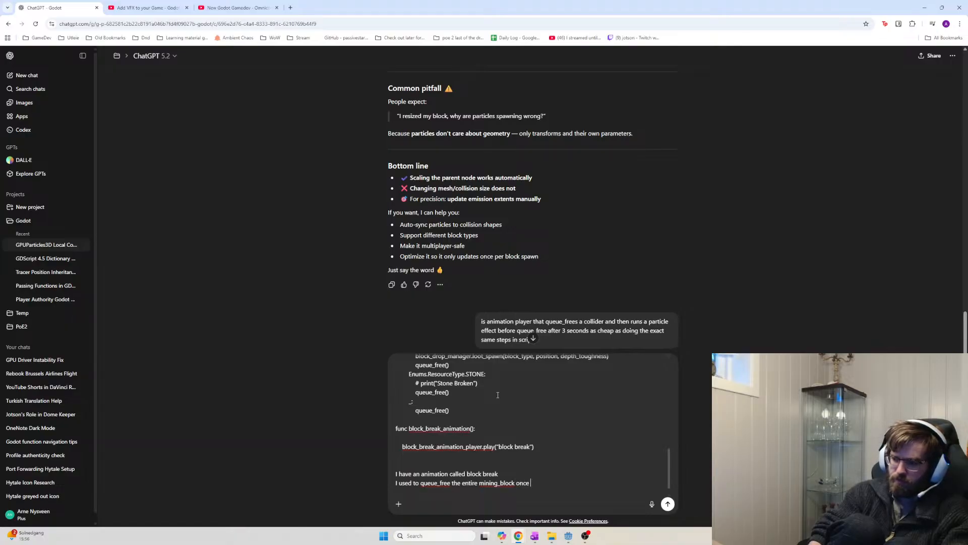
pyautogui.write(' spawning of pebbles were complete')
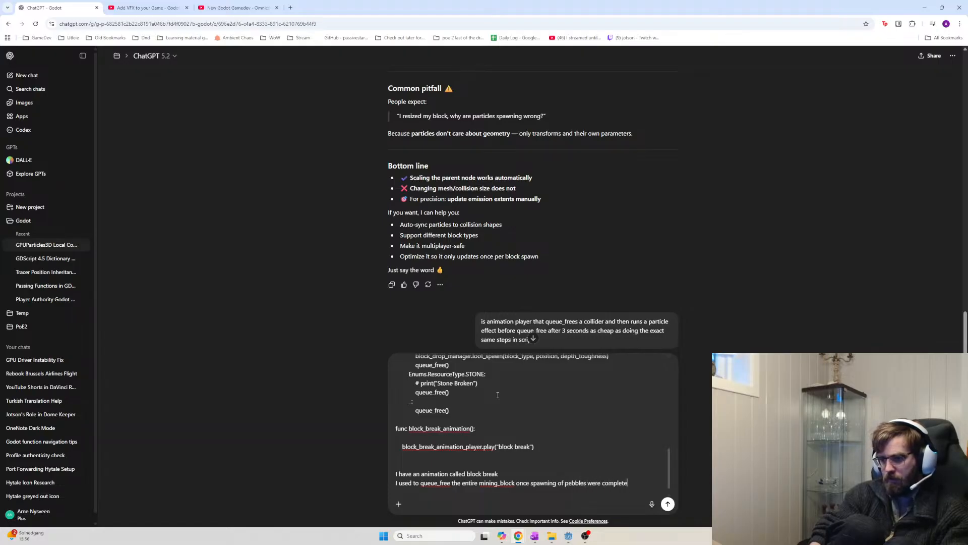
pyautogui.scroll(2, 498, 395)
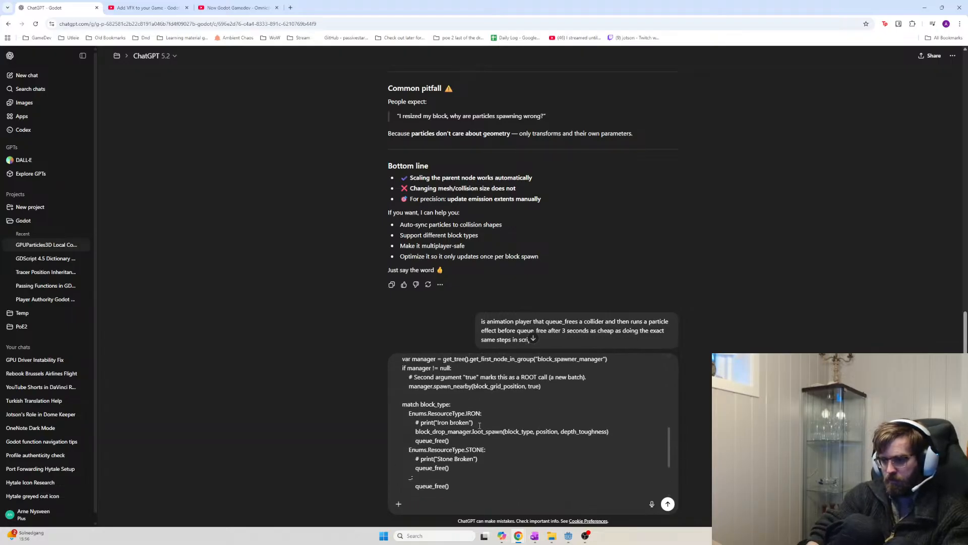
pyautogui.write('lete from block_drop_')
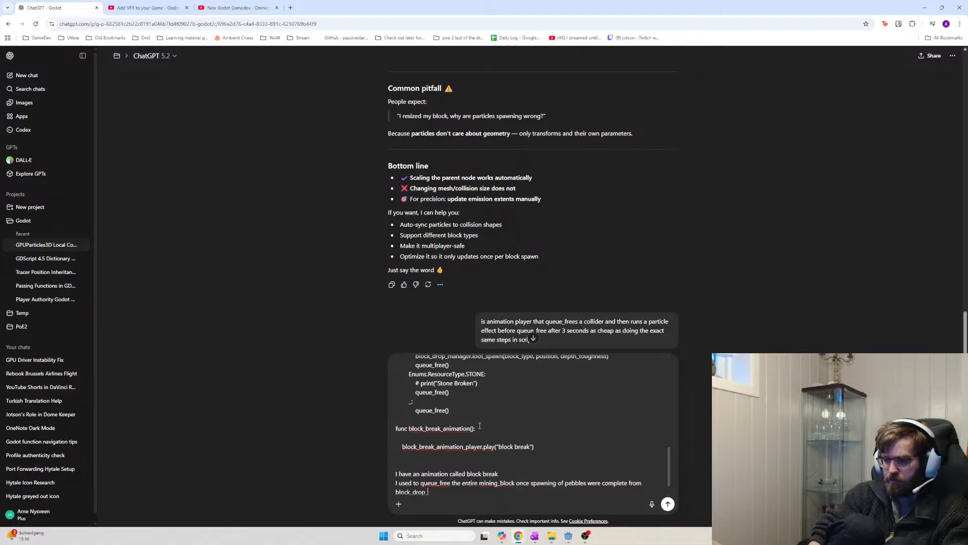
pyautogui.write('manager, but now ')
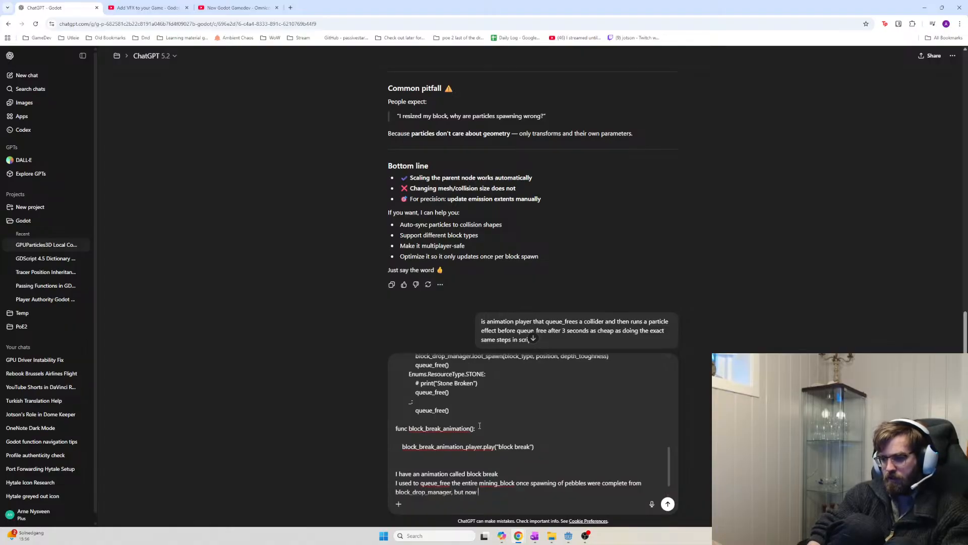
pyautogui.write('I only want to ')
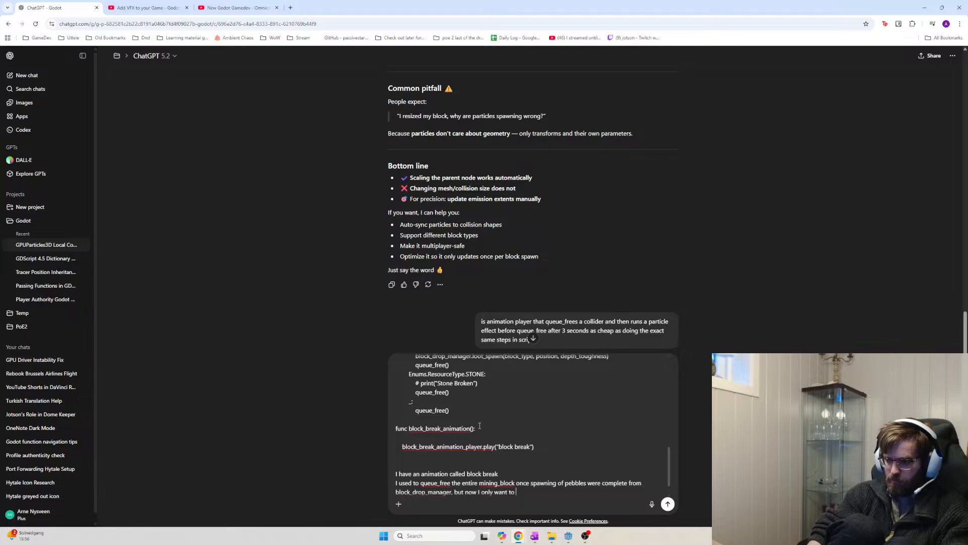
pyautogui.write('queue_free the')
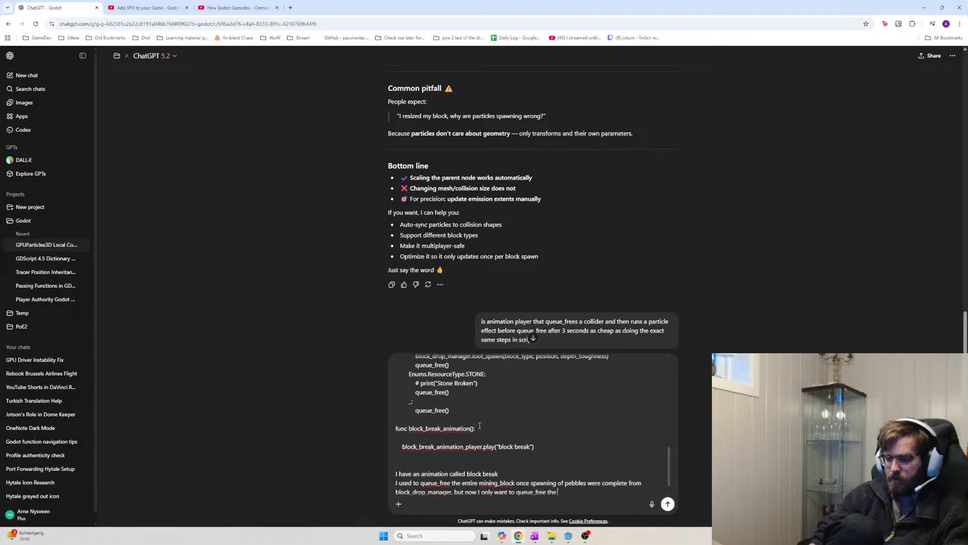
pyautogui.scroll(1, 483, 426)
pyautogui.scroll(5, 483, 427)
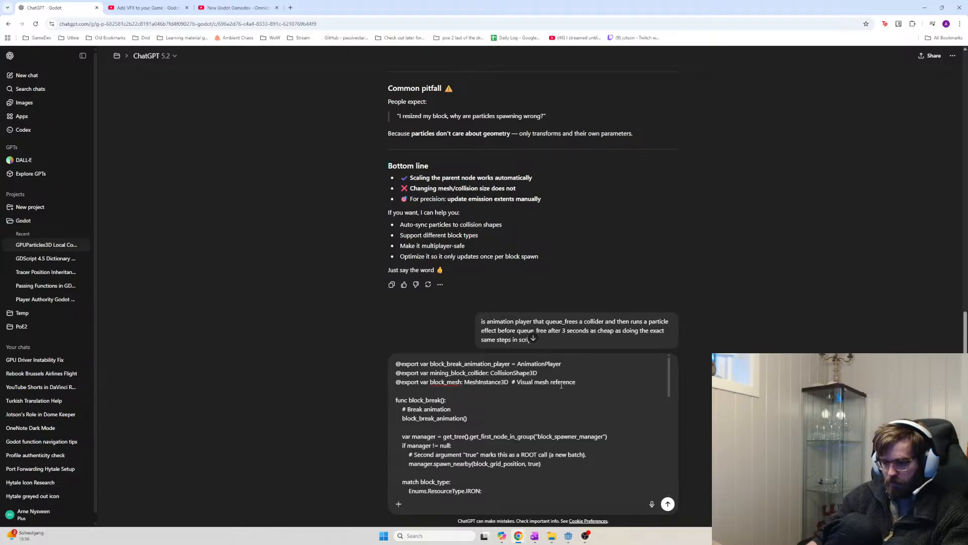
pyautogui.write('collider')
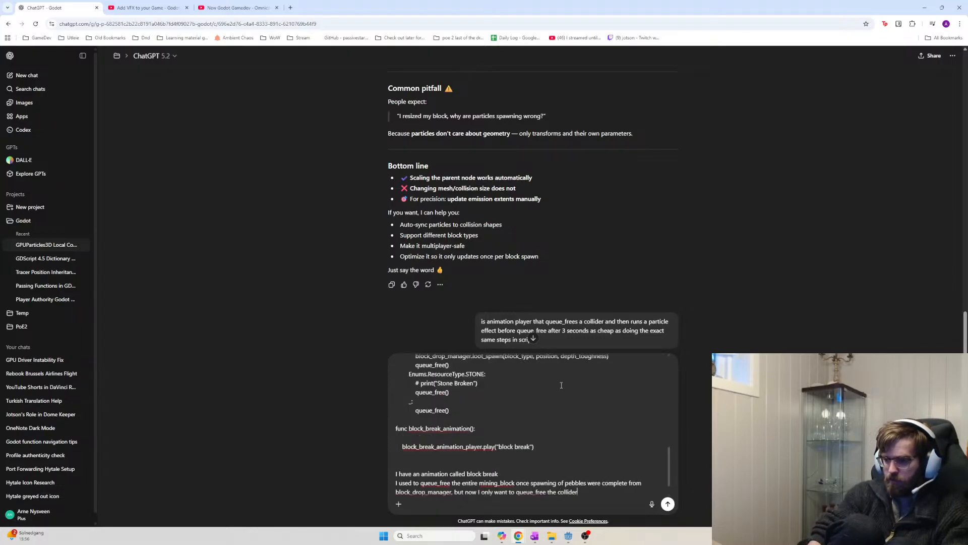
pyautogui.write(' and meshinstance.')
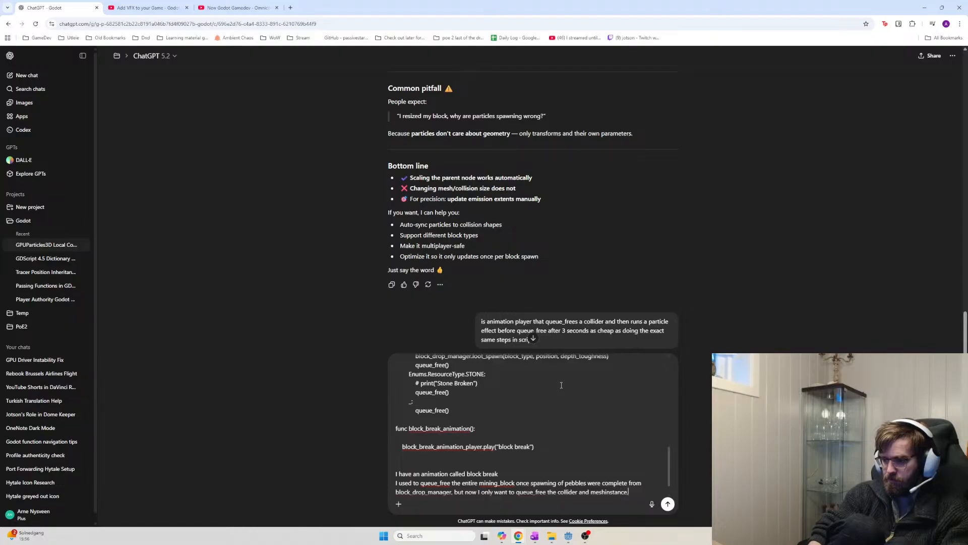
pyautogui.press('BackSpace')
pyautogui.write(', then r')
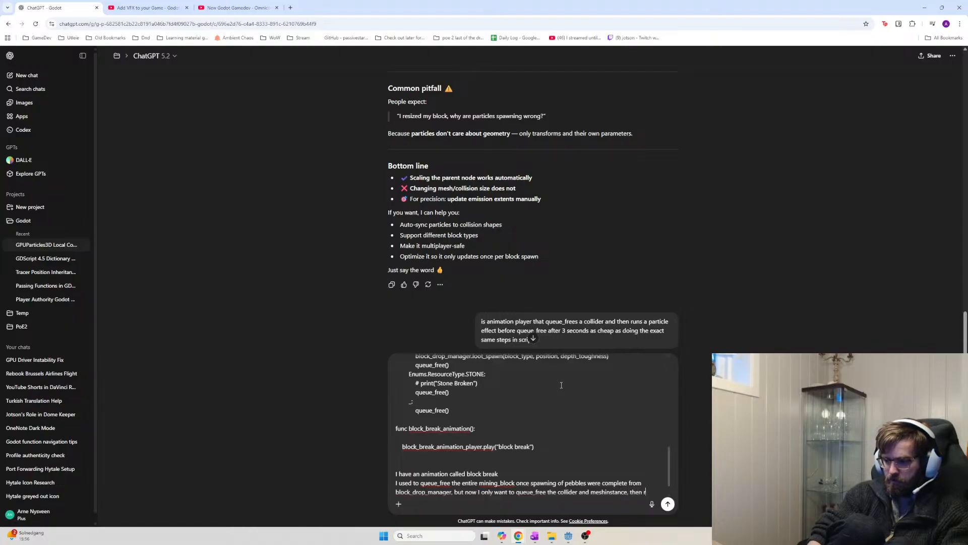
pyautogui.write('un the ')
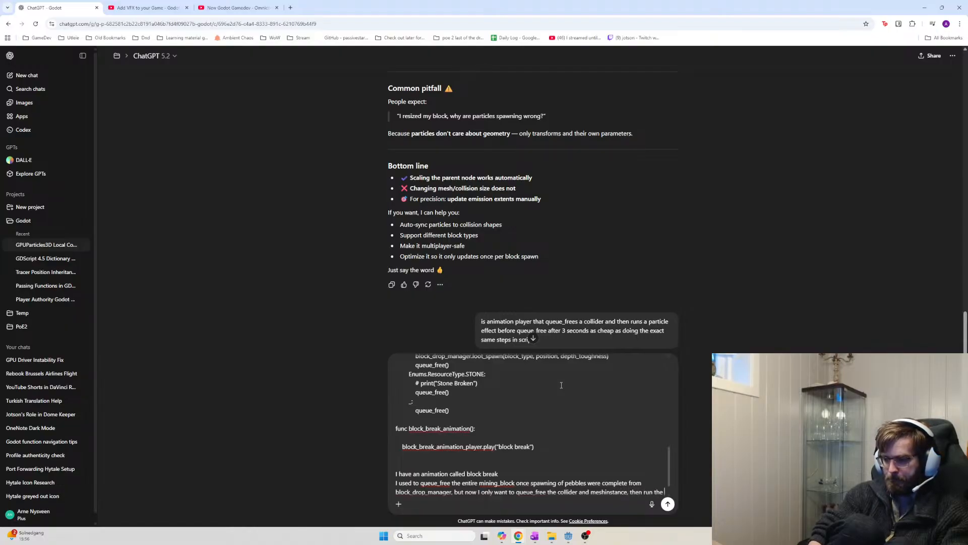
pyautogui.write('animation')
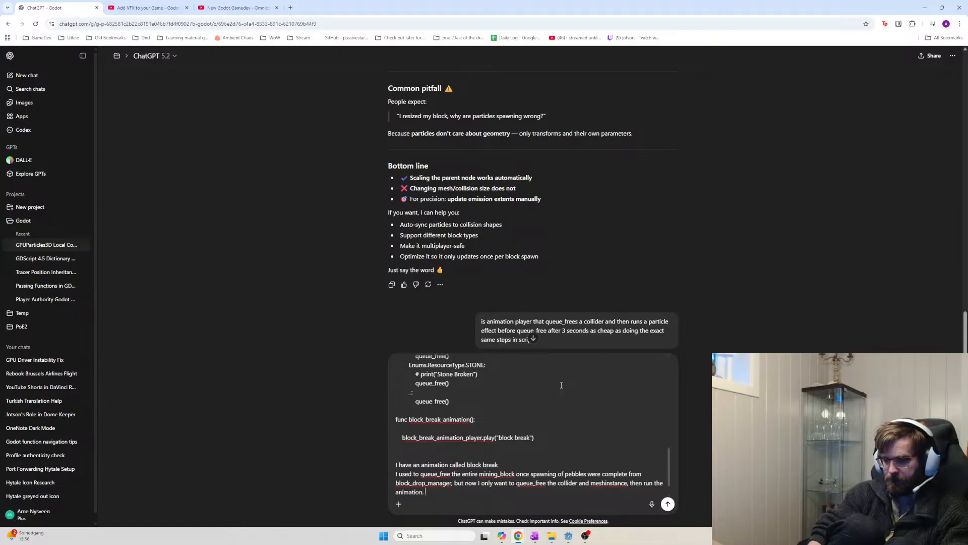
pyautogui.write(', and at the end')
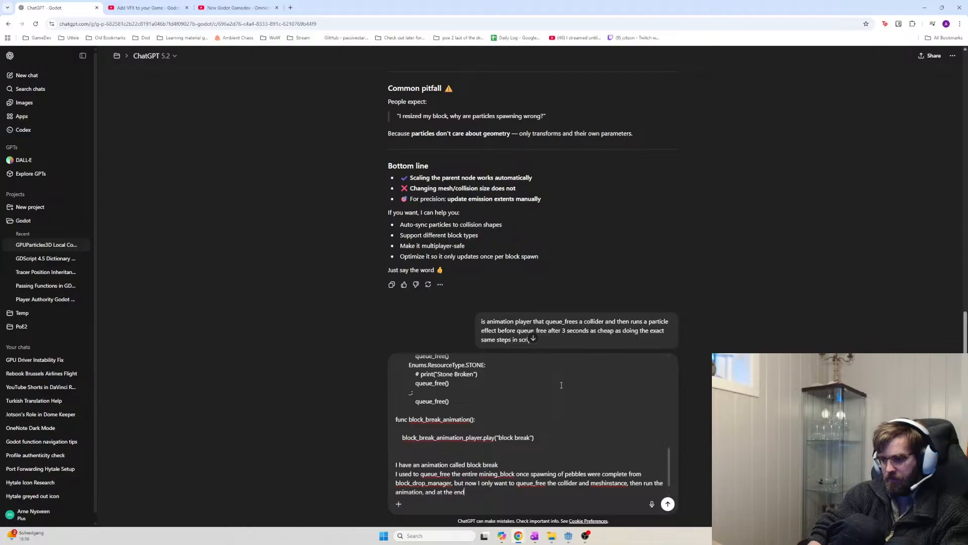
pyautogui.write(' of the animation')
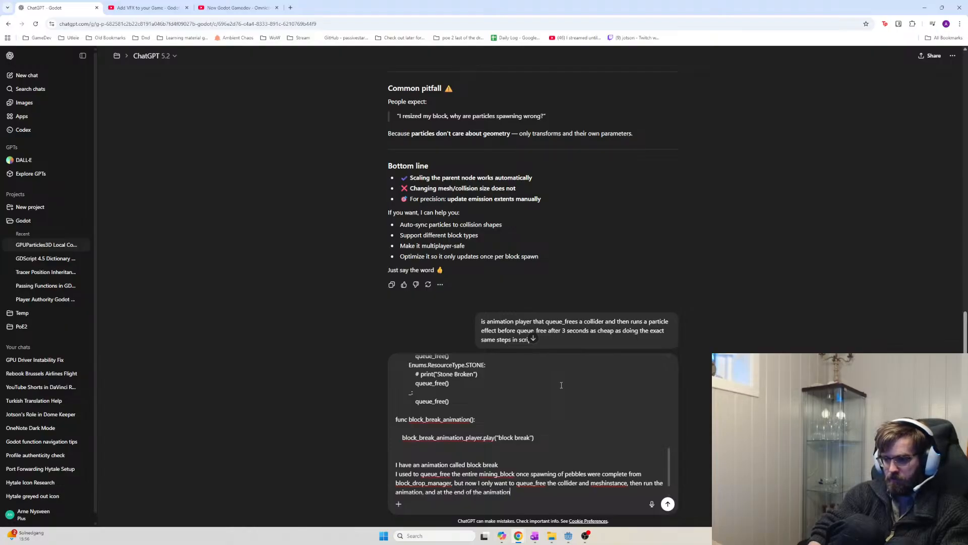
pyautogui.write(' I can queue free t')
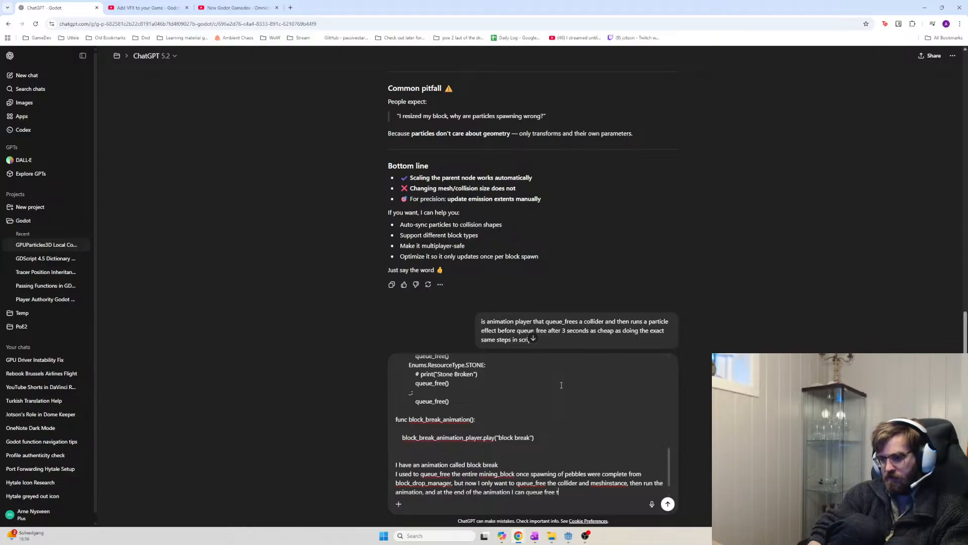
pyautogui.write('he entire m')
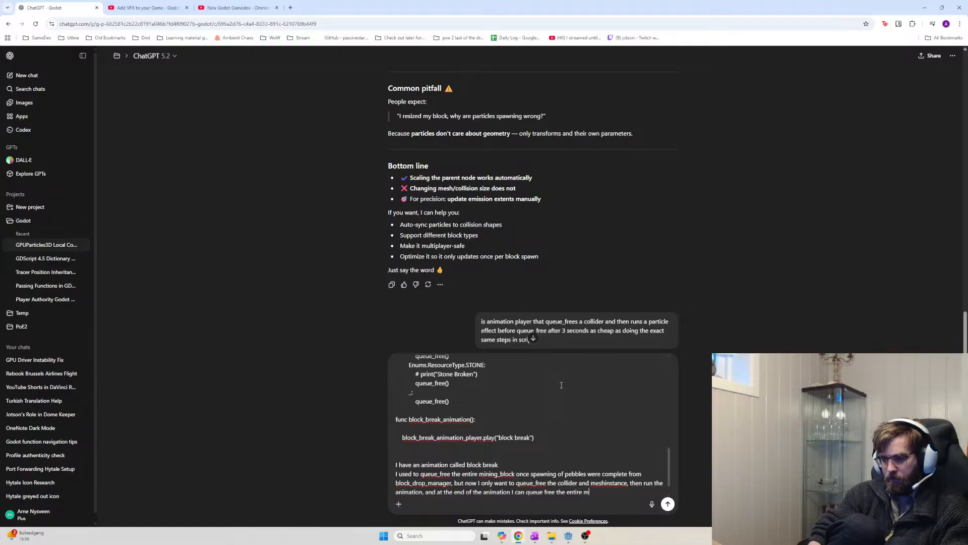
pyautogui.write('inign')
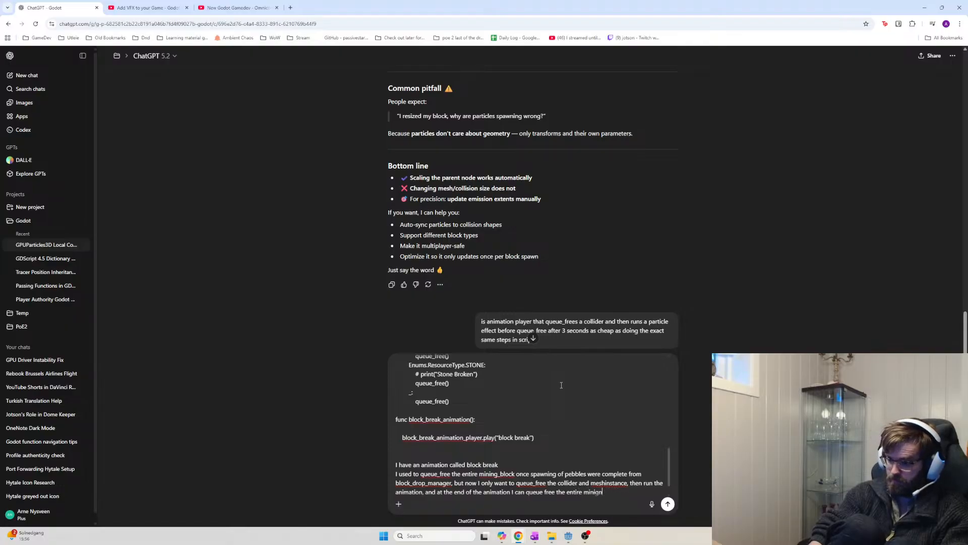
pyautogui.write(' blockock')
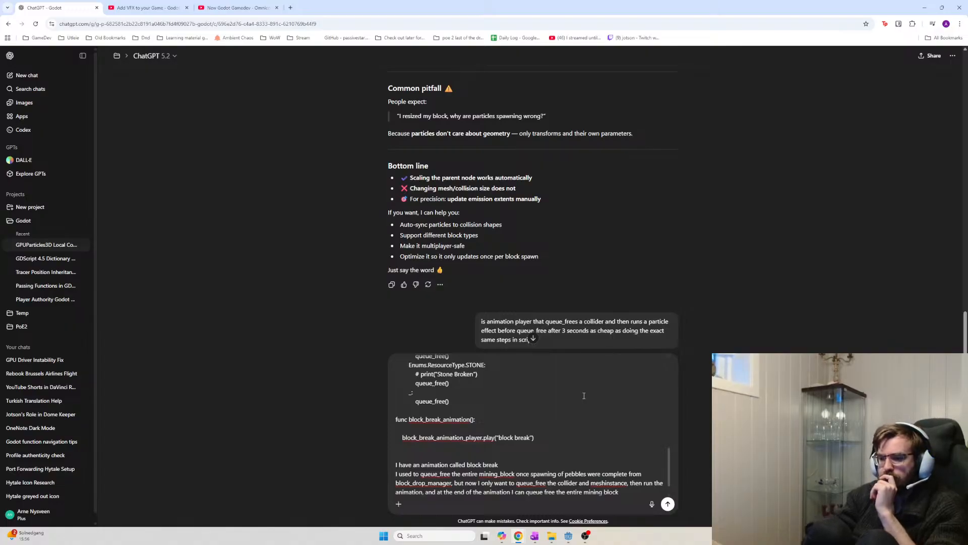
pyautogui.press('Return')
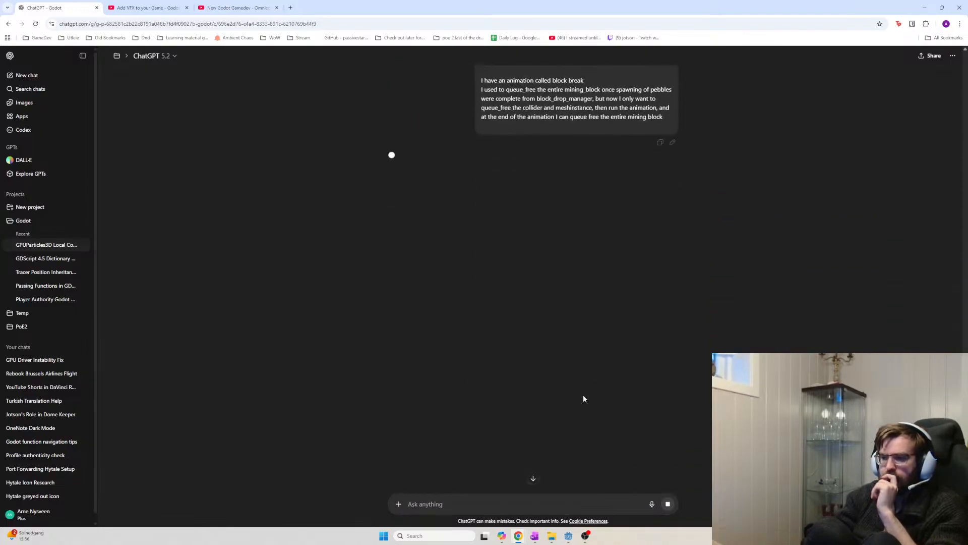
# Scroll through ChatGPT's streaming reply and the earlier block_break code message
pyautogui.scroll(6, 522, 308)
pyautogui.scroll(1, 521, 317)
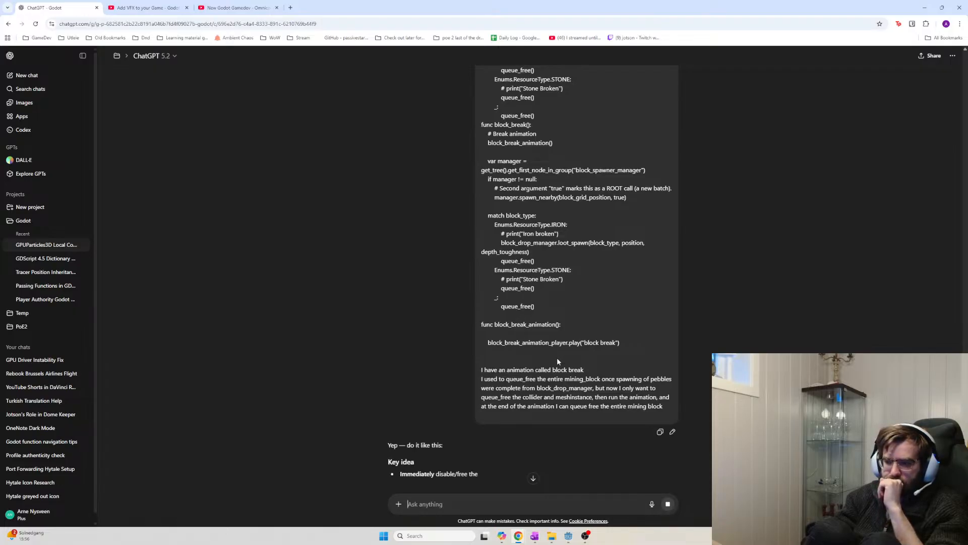
pyautogui.scroll(-4, 549, 361)
pyautogui.scroll(-3, 543, 364)
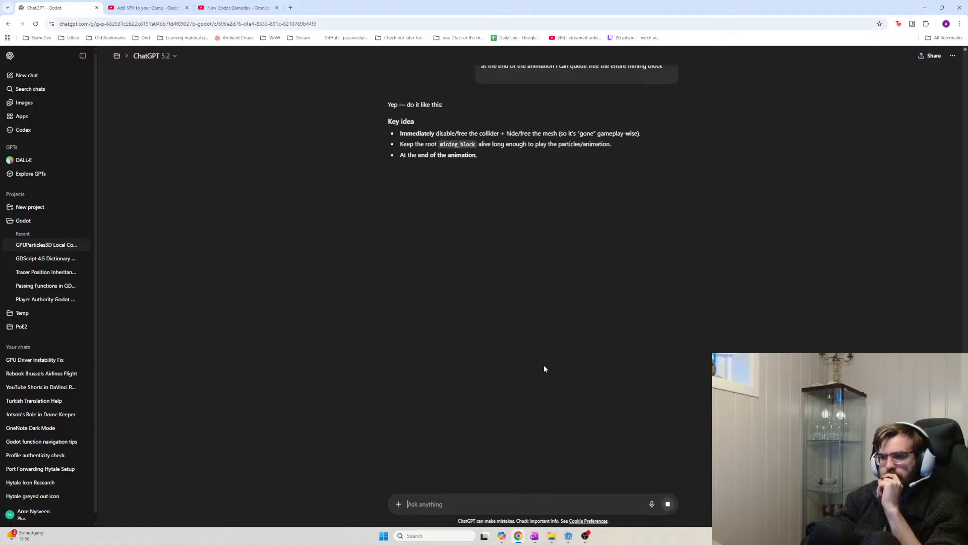
pyautogui.scroll(-1, 544, 365)
pyautogui.scroll(7, 561, 370)
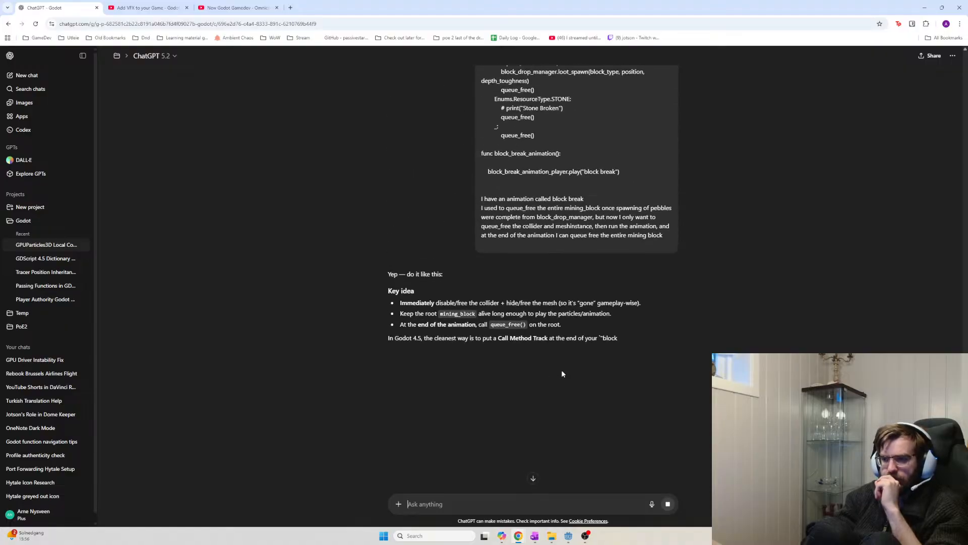
pyautogui.moveTo(665, 386); pyautogui.dragTo(474, 296)
pyautogui.scroll(4, 482, 192)
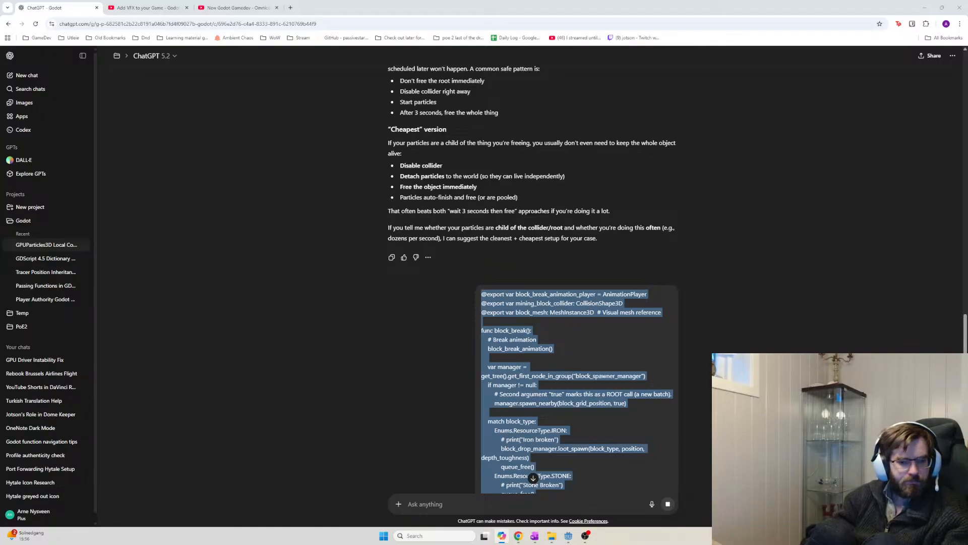
# Scroll to ChatGPT's suggested block_break code and mark its _is_breaking guard lines
pyautogui.scroll(-5, 652, 385)
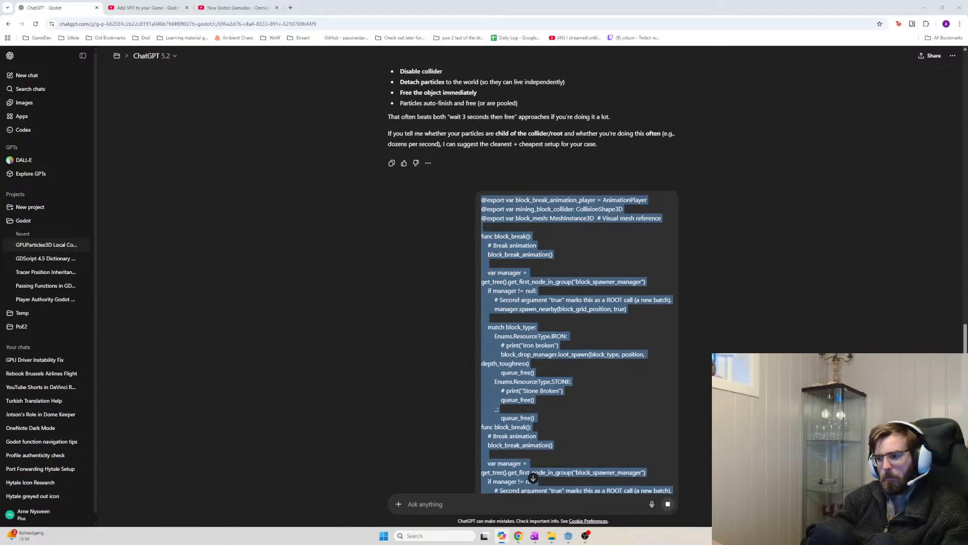
pyautogui.moveTo(966, 337); pyautogui.dragTo(965, 504)
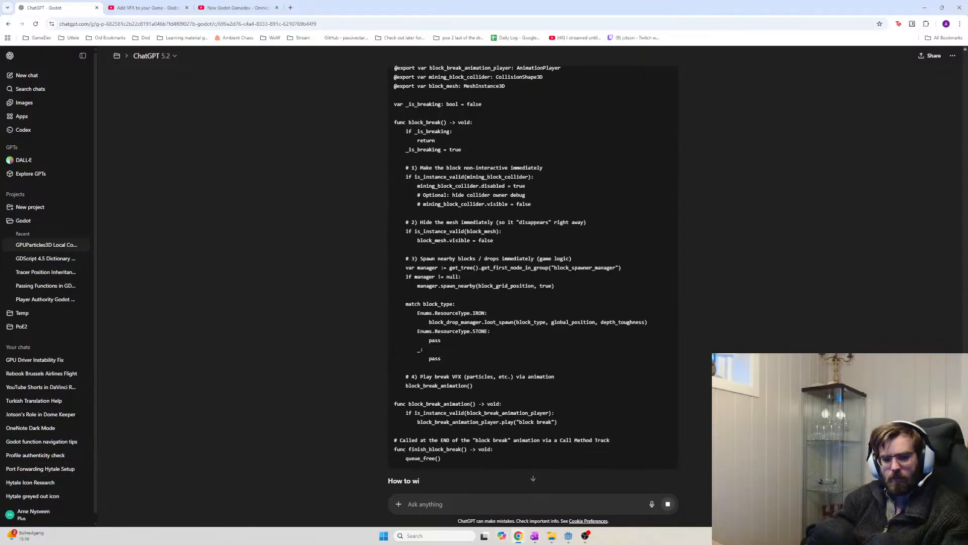
pyautogui.click(504, 535)
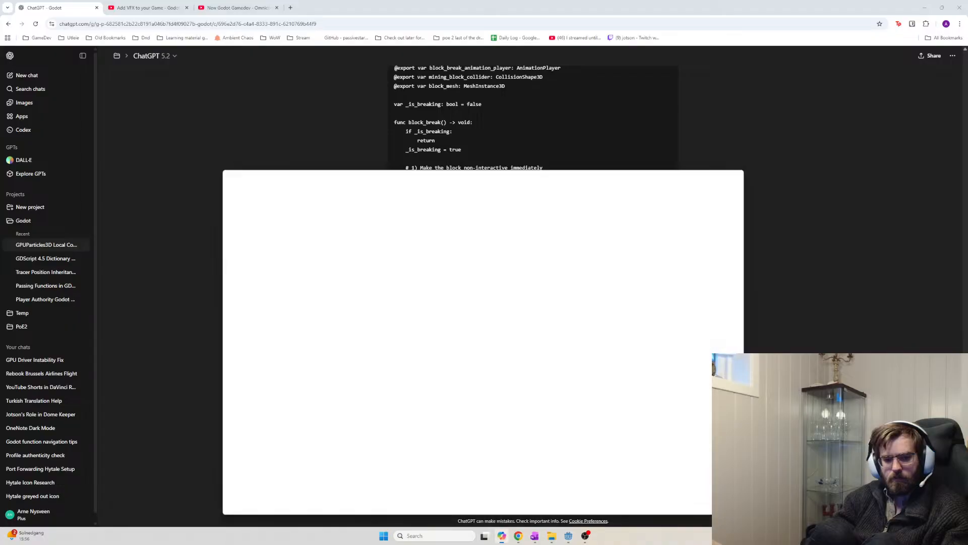
pyautogui.moveTo(381, 165); pyautogui.dragTo(0, 174)
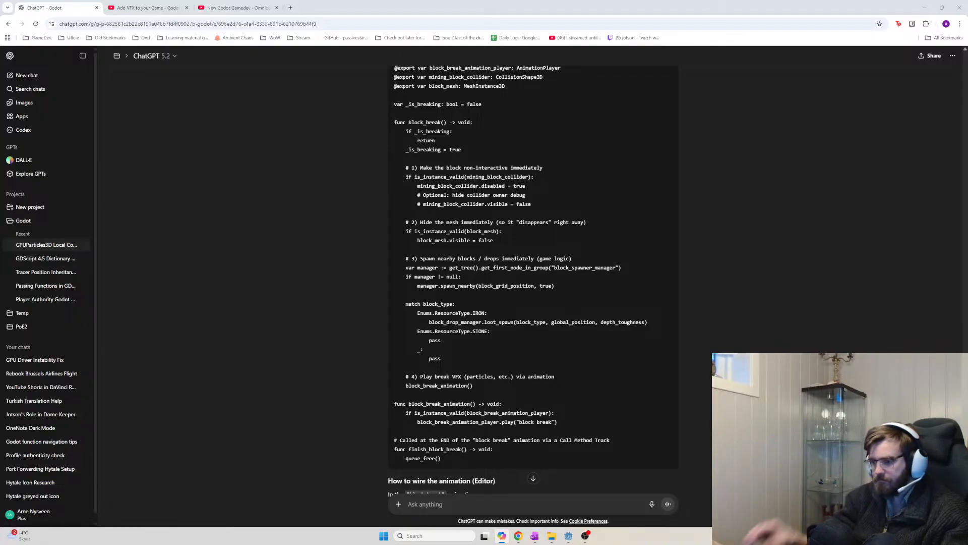
pyautogui.scroll(3, 488, 309)
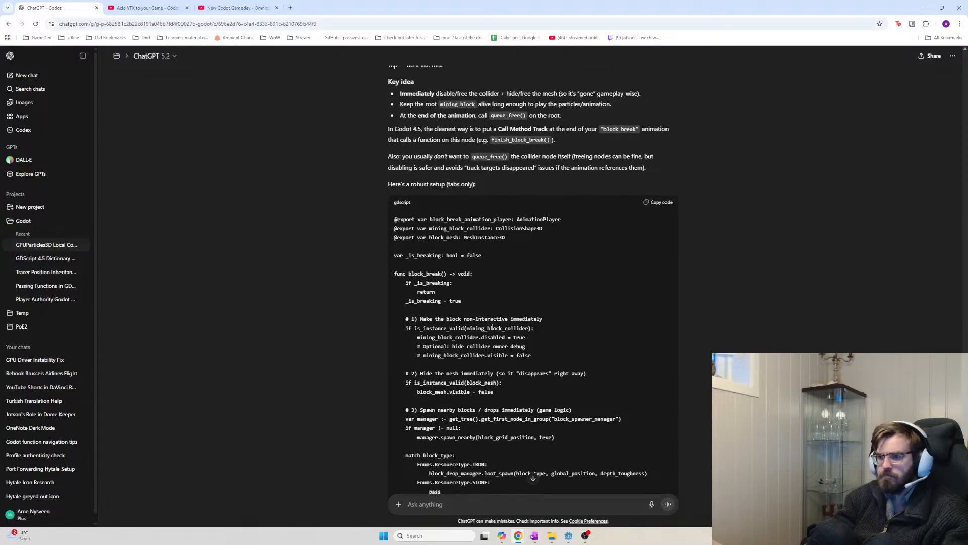
pyautogui.moveTo(420, 255); pyautogui.dragTo(479, 274)
pyautogui.click(497, 262)
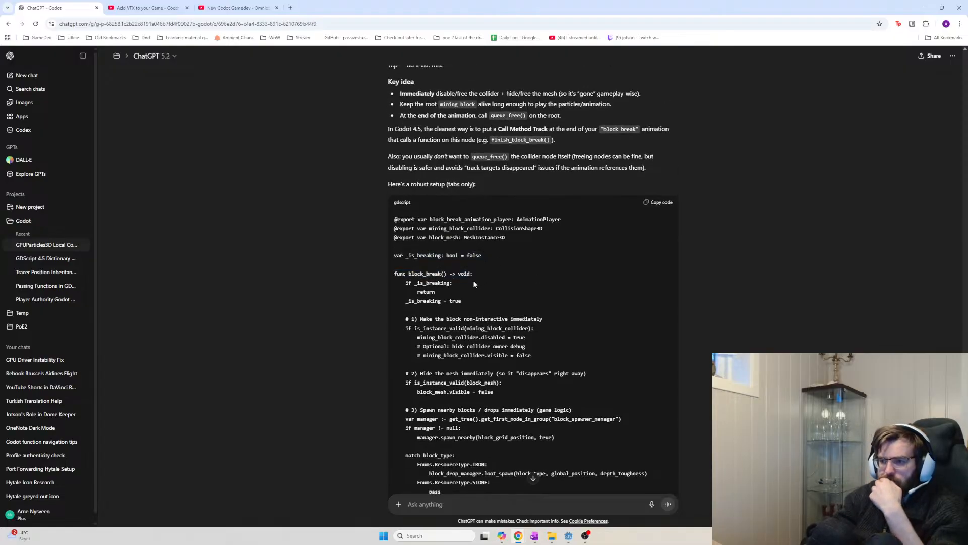
pyautogui.scroll(-1, 464, 301)
pyautogui.moveTo(405, 245); pyautogui.dragTo(401, 267)
pyautogui.click(464, 267)
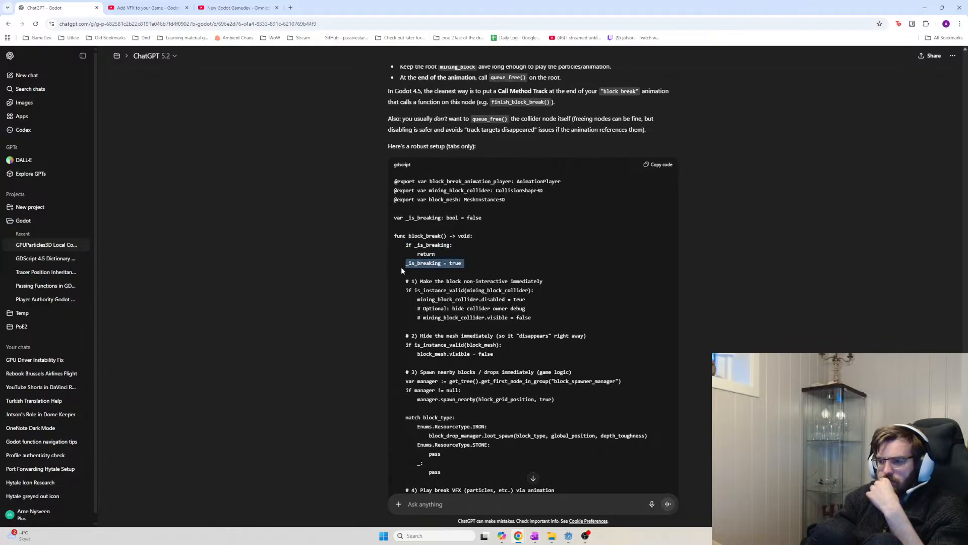
pyautogui.click(493, 248)
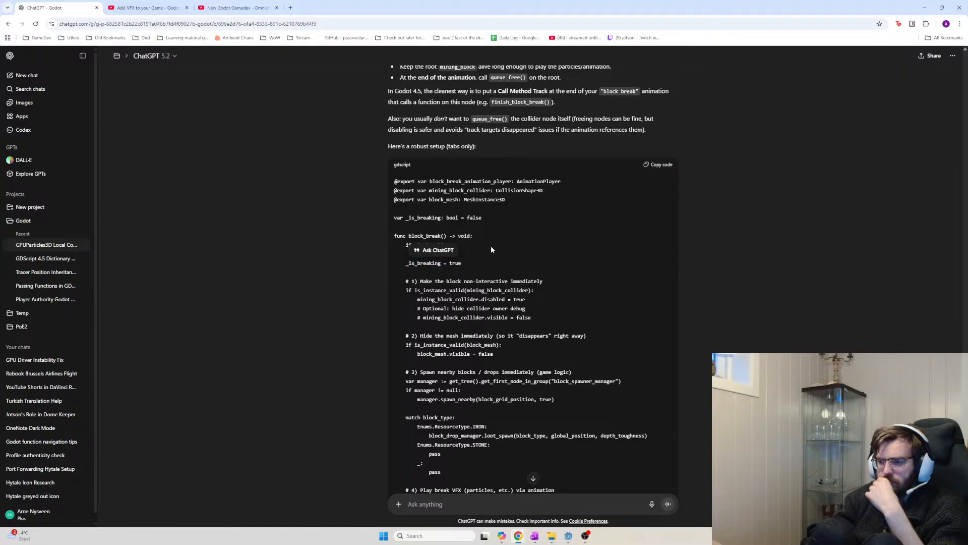
# Reread the block_break() -> void header and _is_breaking check, then return to the Godot editor
pyautogui.moveTo(408, 235); pyautogui.dragTo(487, 249)
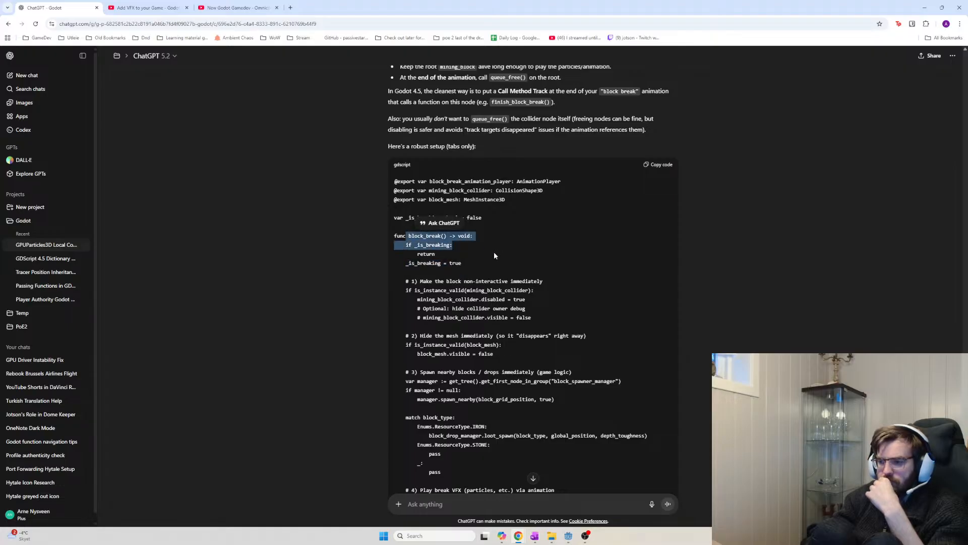
pyautogui.scroll(-3, 475, 296)
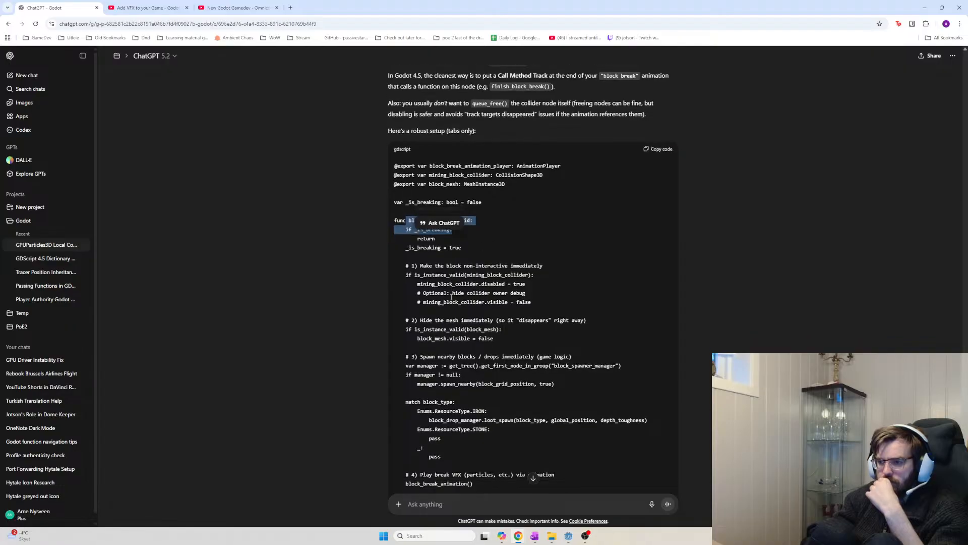
pyautogui.moveTo(476, 150); pyautogui.dragTo(404, 134)
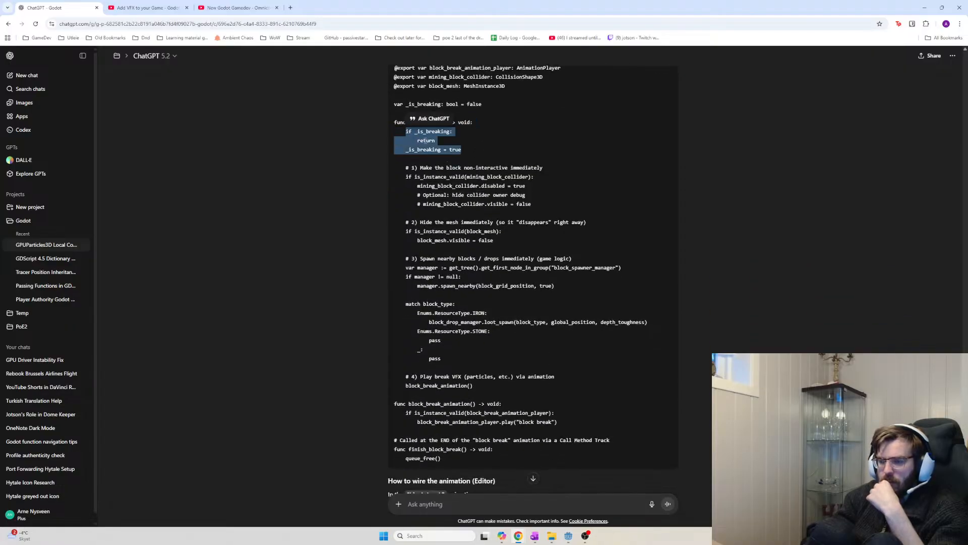
pyautogui.click(468, 150)
pyautogui.moveTo(468, 150); pyautogui.dragTo(415, 135)
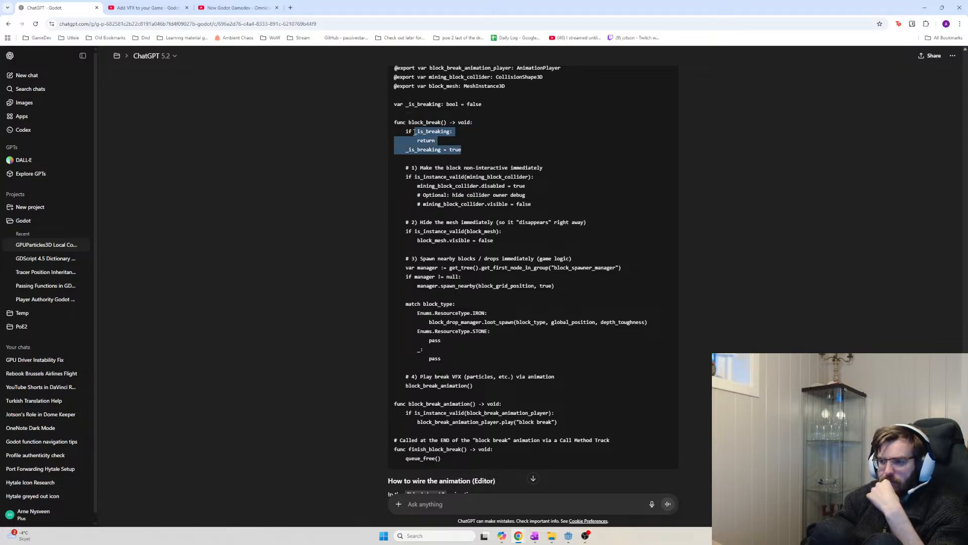
pyautogui.click(416, 135)
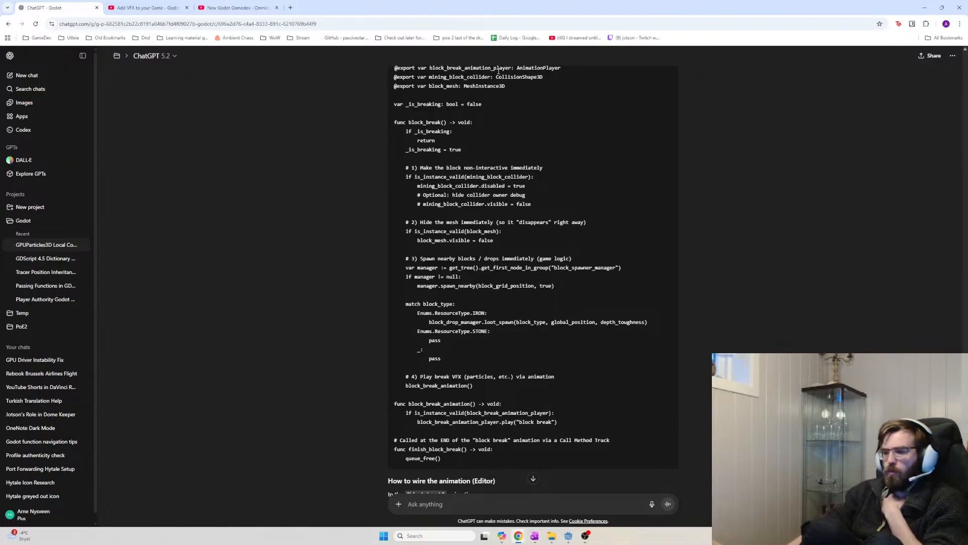
pyautogui.click(568, 537)
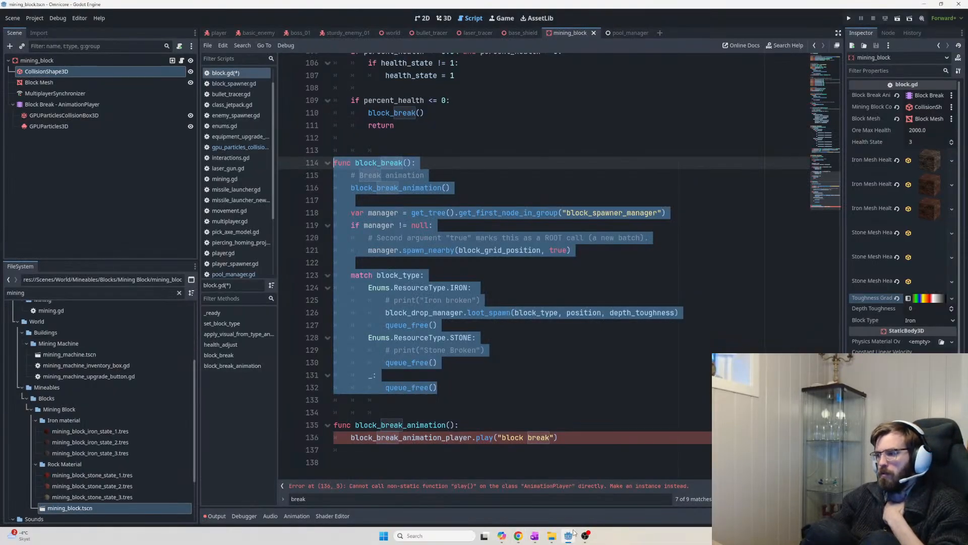
# Inspect the mining_block root, Block Mesh and CollisionShape3D nodes in the Inspector
pyautogui.click(122, 60)
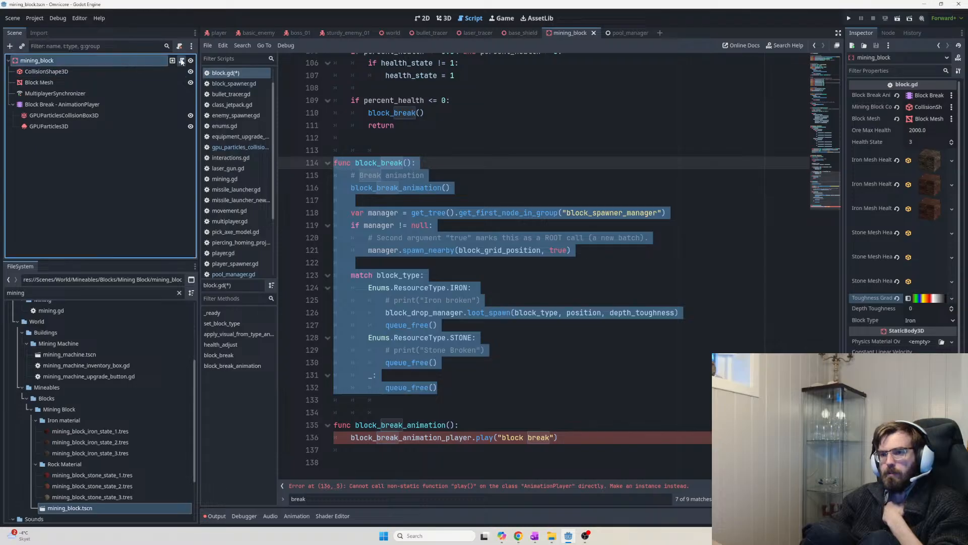
pyautogui.scroll(-3, 873, 311)
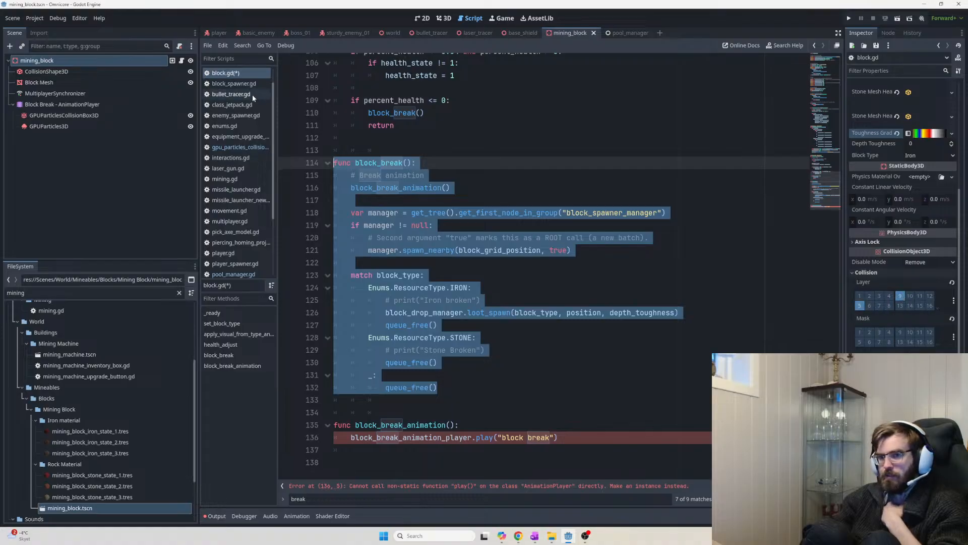
pyautogui.click(94, 63)
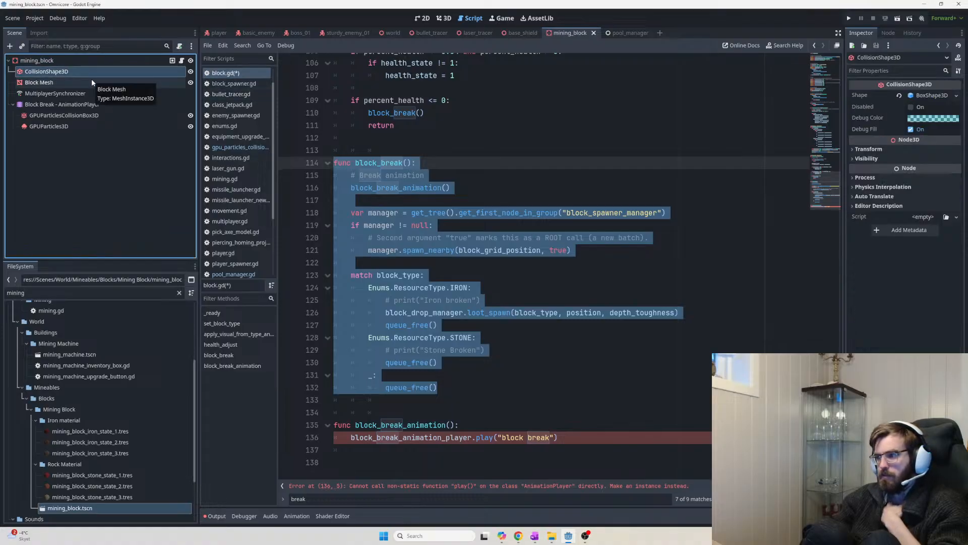
pyautogui.click(92, 78)
pyautogui.click(92, 72)
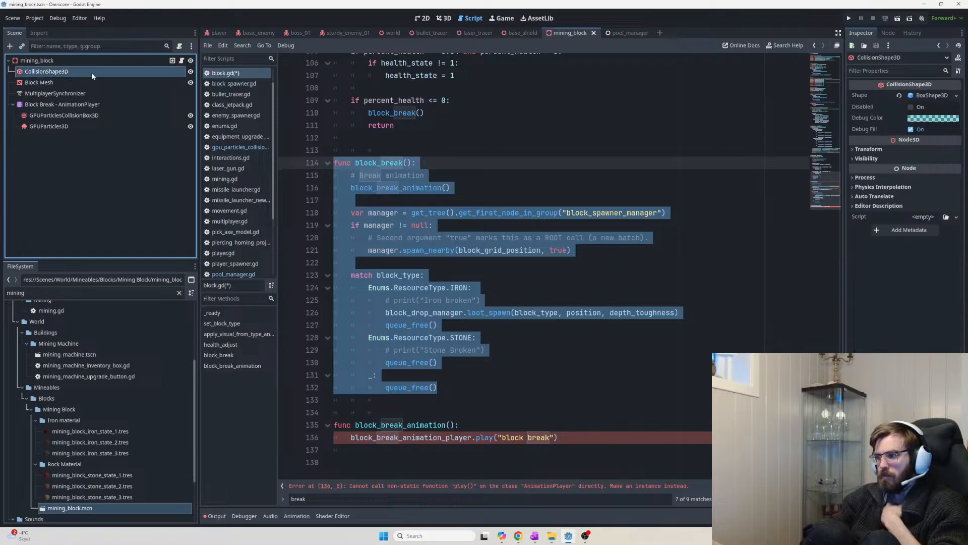
pyautogui.click(89, 79)
pyautogui.click(85, 71)
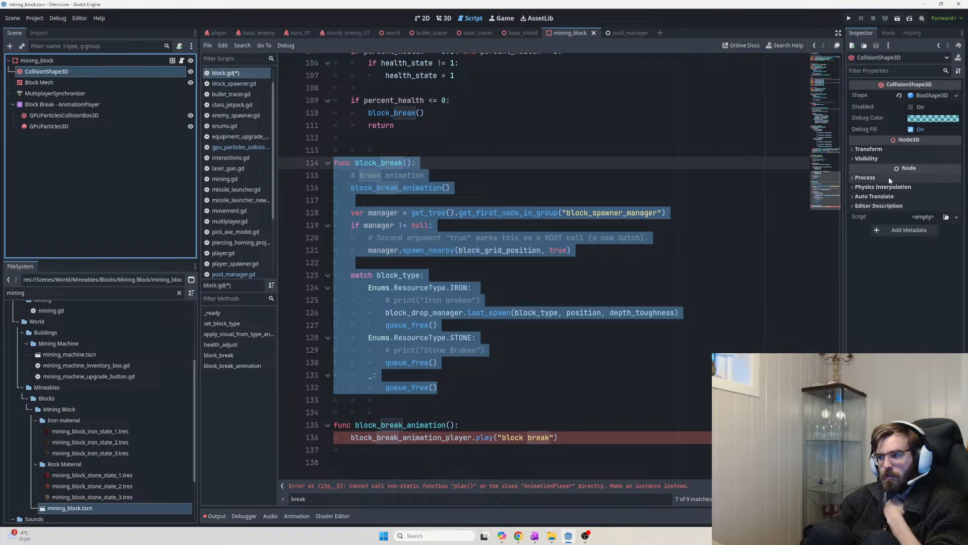
# Check the collider's Transform, Visibility and Auto Translate sections, then highlight the break animation comment
pyautogui.click(866, 158)
pyautogui.click(859, 149)
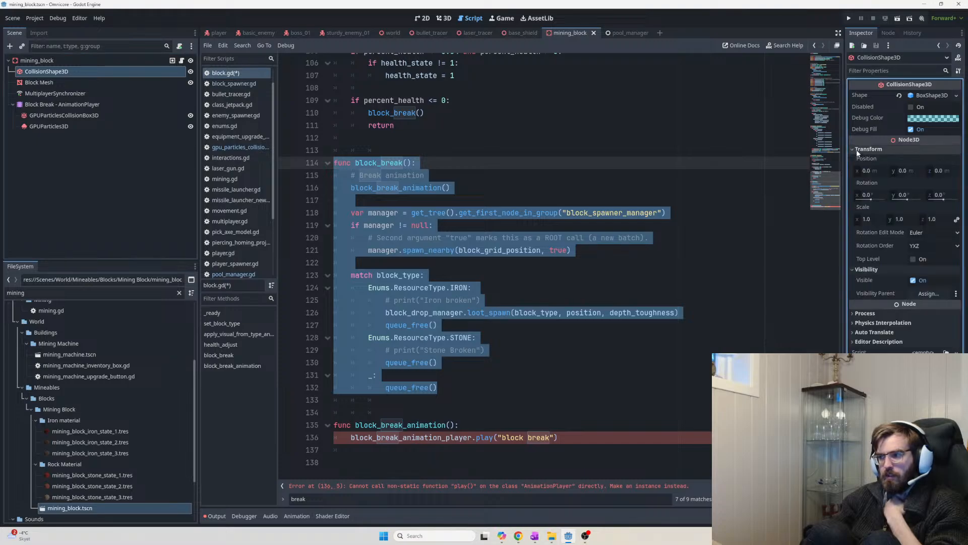
pyautogui.click(859, 149)
pyautogui.click(865, 159)
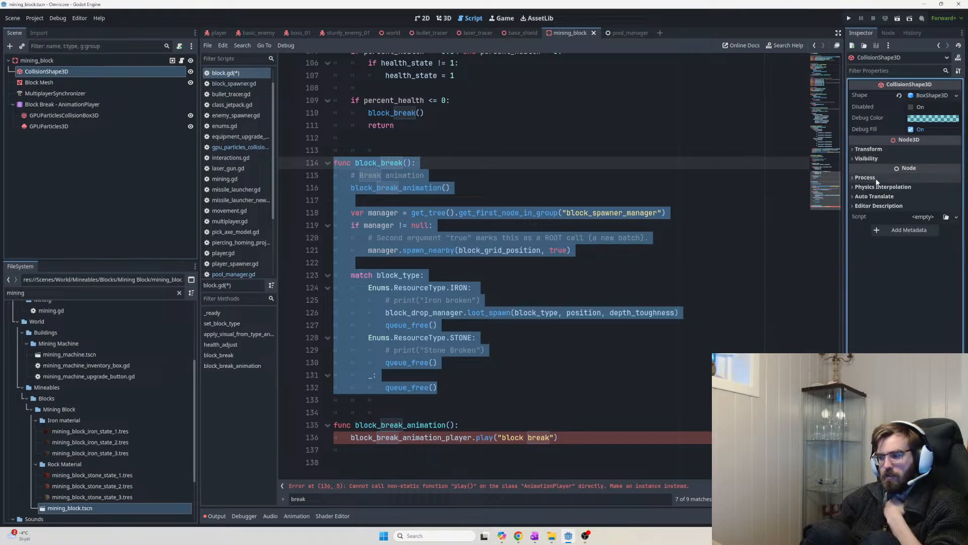
pyautogui.click(875, 197)
pyautogui.click(875, 197)
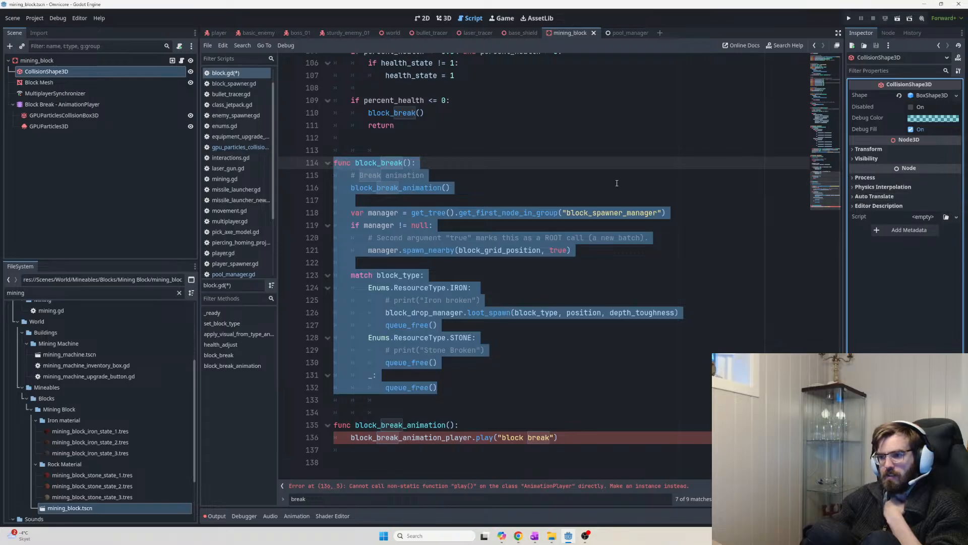
pyautogui.click(480, 184)
pyautogui.moveTo(469, 177); pyautogui.dragTo(336, 176)
pyautogui.hotkey('alt', 'Tab')
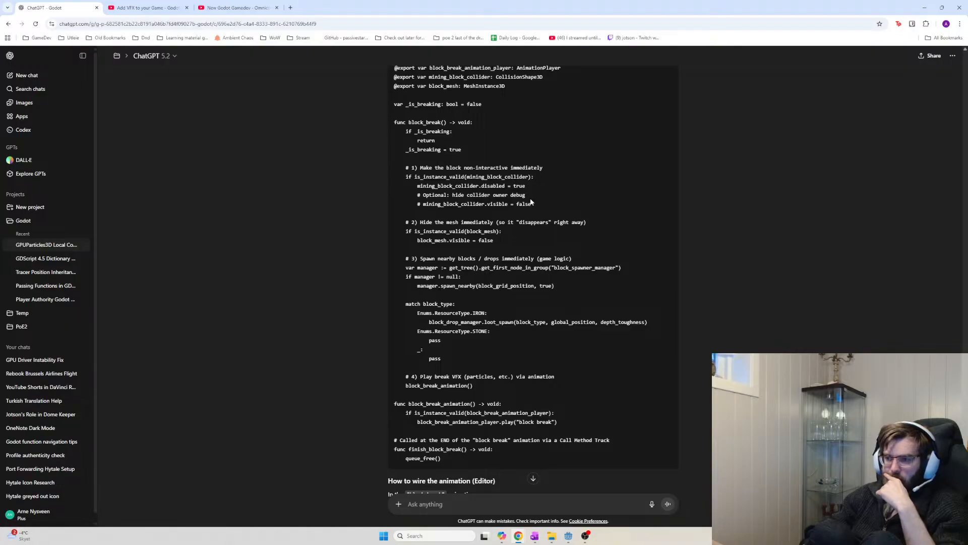
pyautogui.moveTo(532, 204); pyautogui.dragTo(428, 204)
pyautogui.click(593, 195)
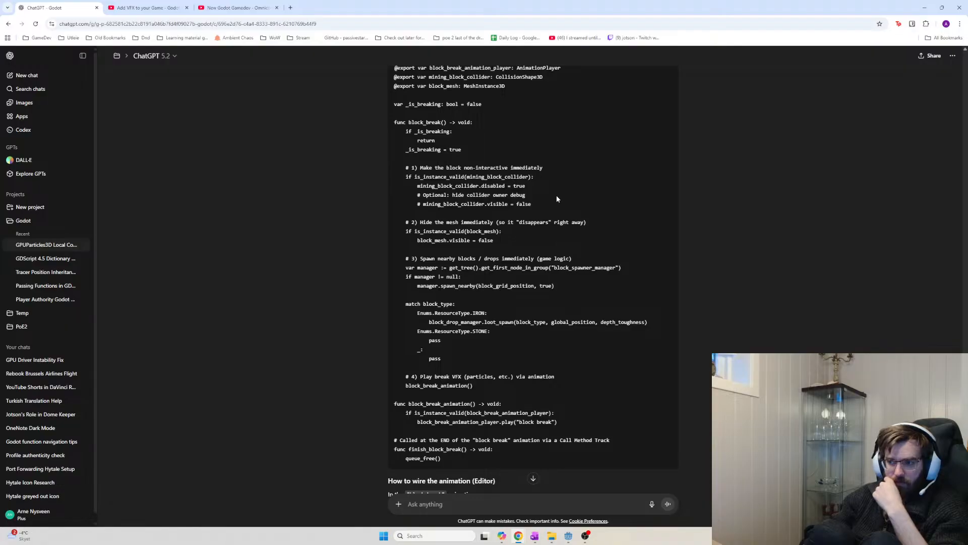
pyautogui.moveTo(535, 204); pyautogui.dragTo(417, 207)
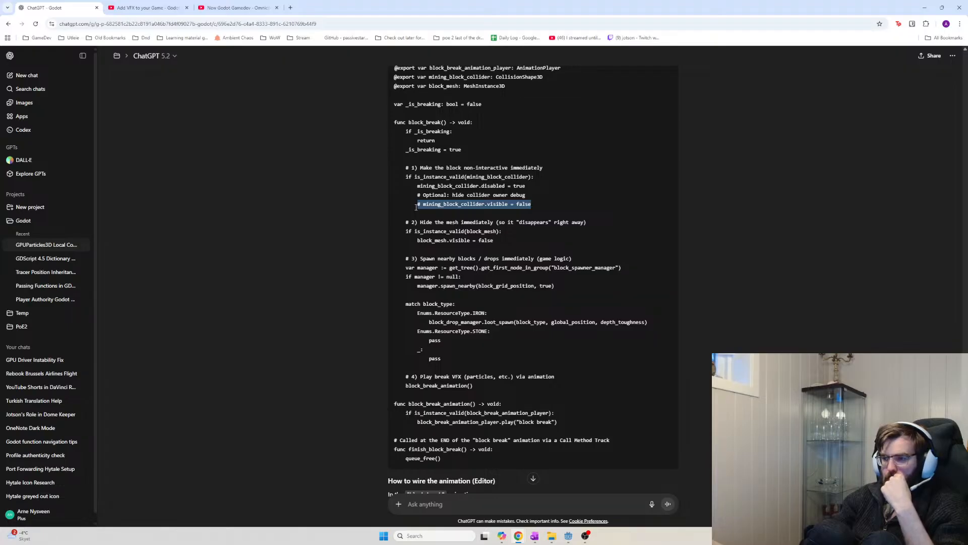
pyautogui.click(427, 212)
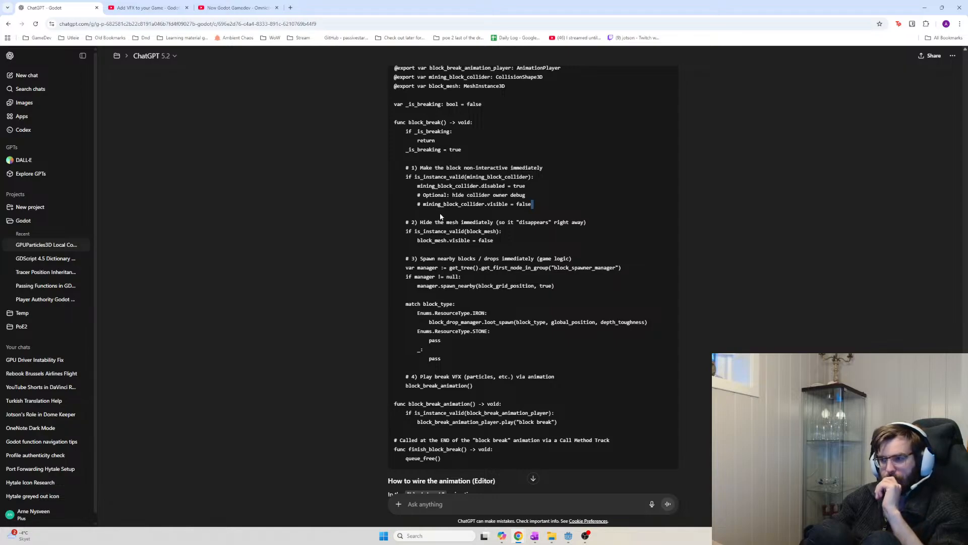
pyautogui.moveTo(497, 240); pyautogui.dragTo(406, 231)
pyautogui.click(405, 231)
pyautogui.moveTo(526, 196); pyautogui.dragTo(428, 204)
pyautogui.click(410, 190)
pyautogui.click(537, 202)
pyautogui.moveTo(532, 203); pyautogui.dragTo(424, 204)
pyautogui.hotkey('ctrl', 'c')
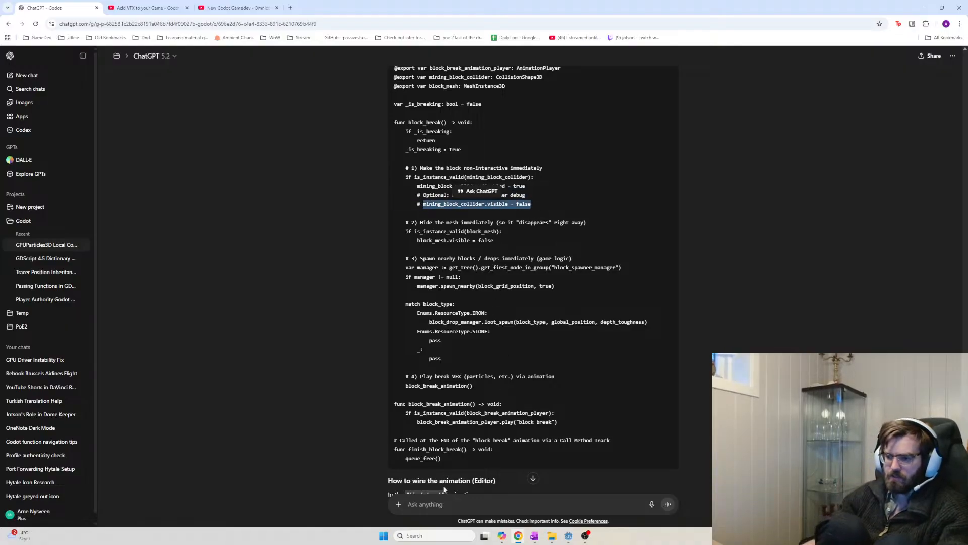
pyautogui.click(452, 504)
# Ask whether mining_block_collider.visible = false lets the player pass through, or queue_free is required
pyautogui.write('Does')
pyautogui.hotkey('ctrl', 'v')
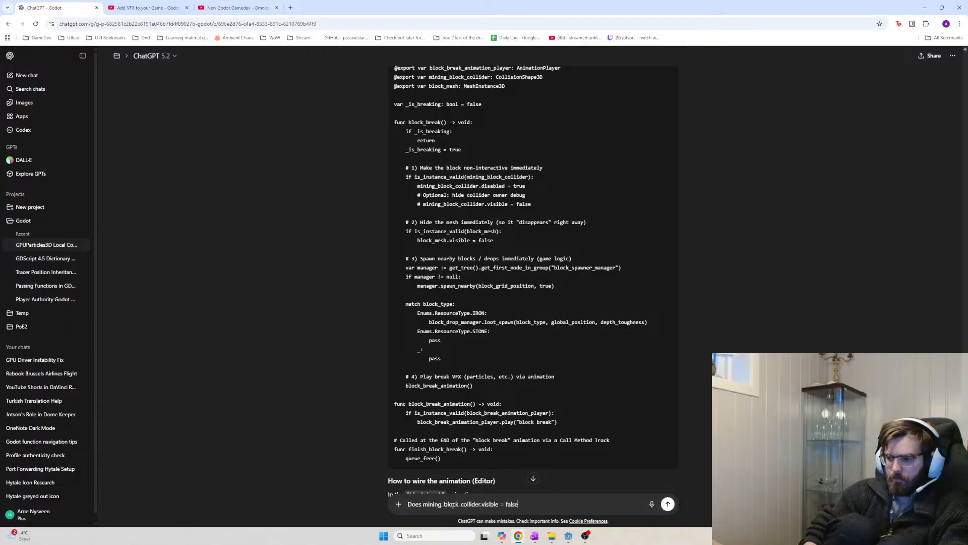
pyautogui.write('this ')
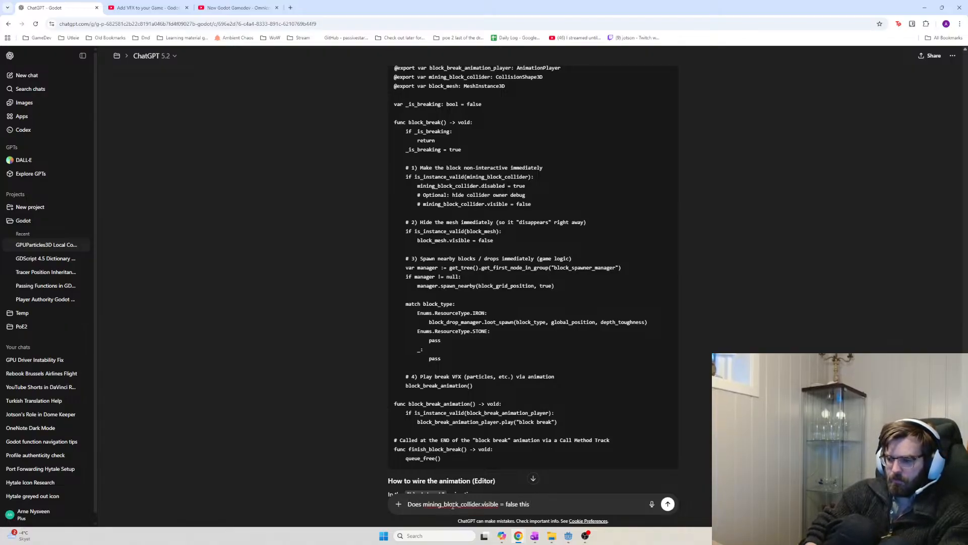
pyautogui.write('mean that the p')
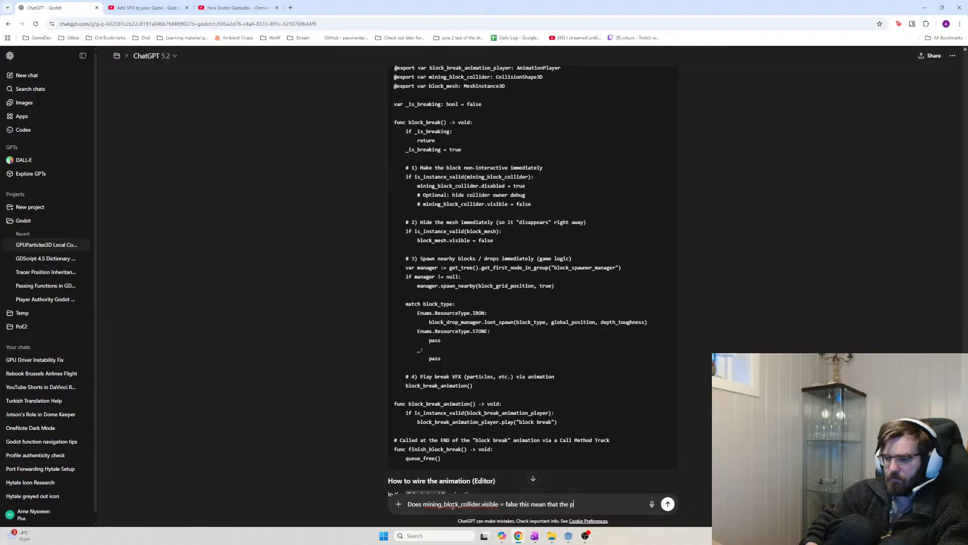
pyautogui.write('layer can now walk th')
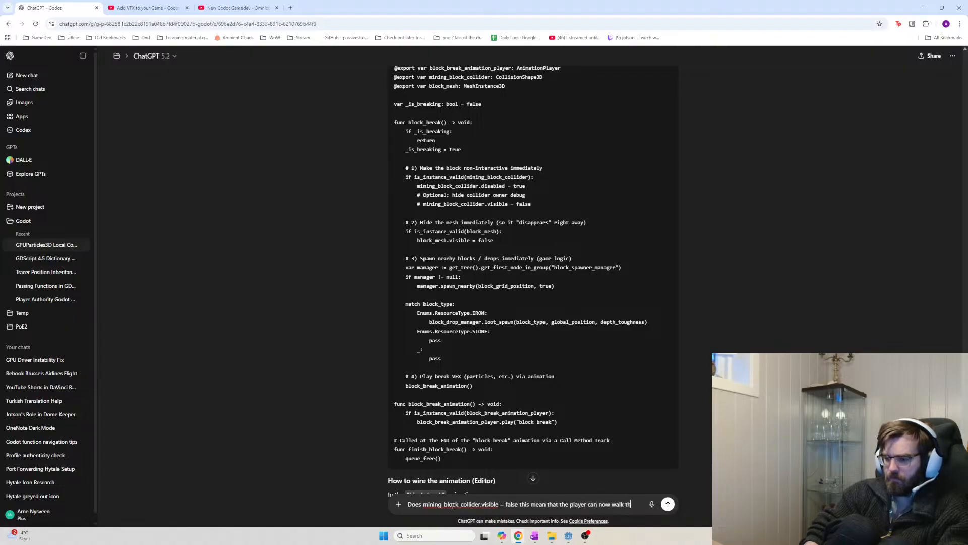
pyautogui.write('rough the ')
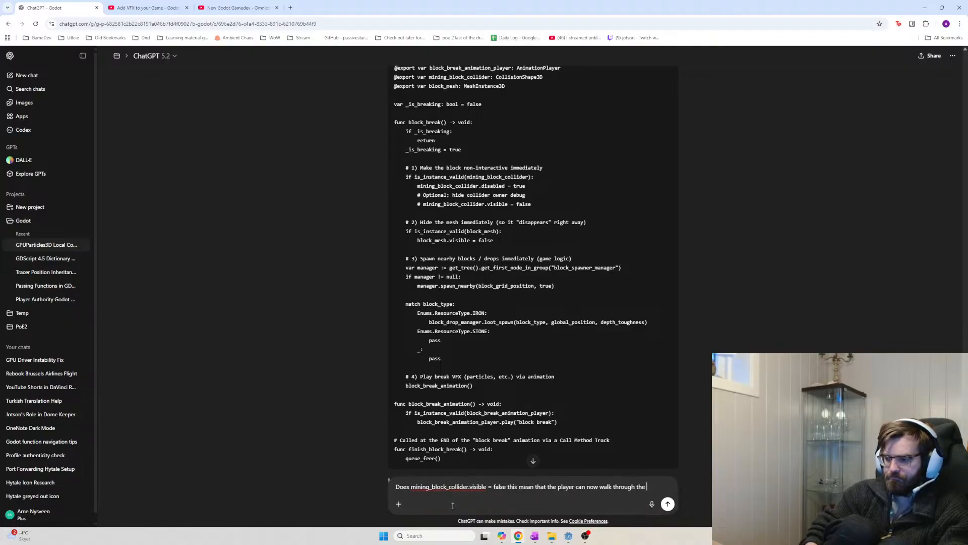
pyautogui.write('block ')
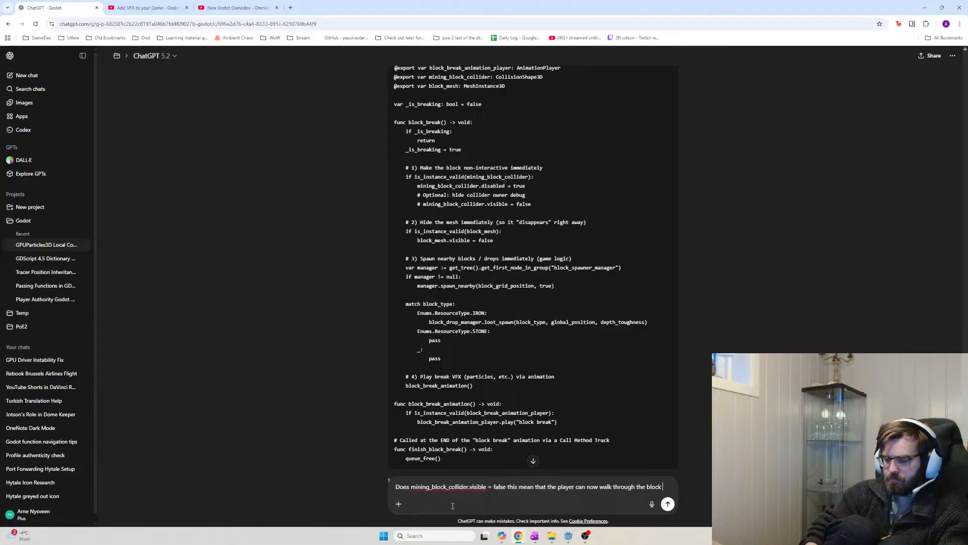
pyautogui.write('or do I need to ')
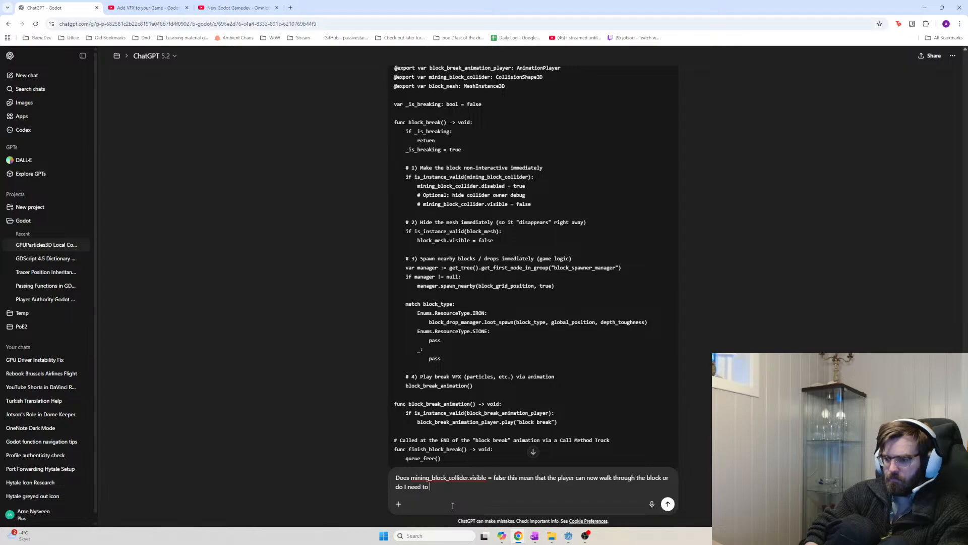
pyautogui.write('queue_Free the co')
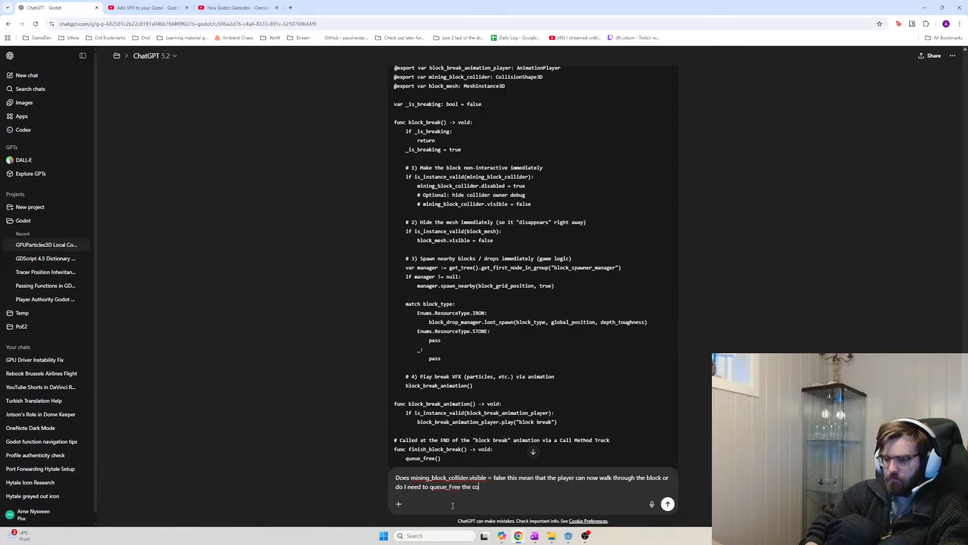
pyautogui.write('llider tbe')
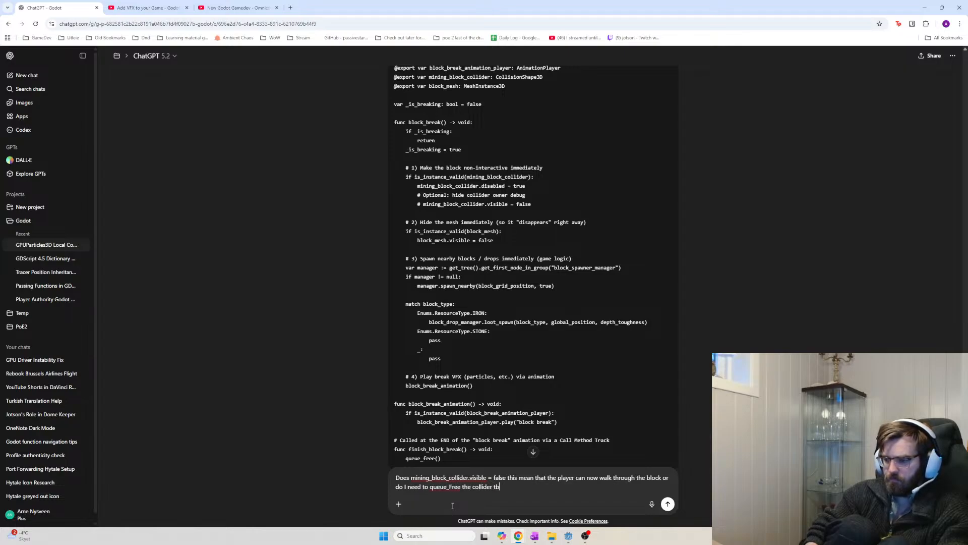
pyautogui.write('fore the player can')
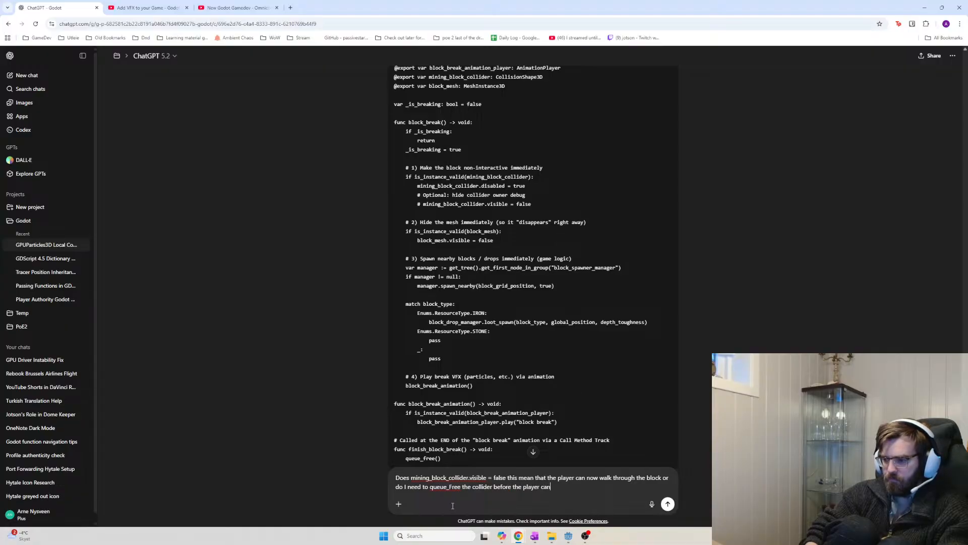
pyautogui.write(' walk through it')
pyautogui.press('Return')
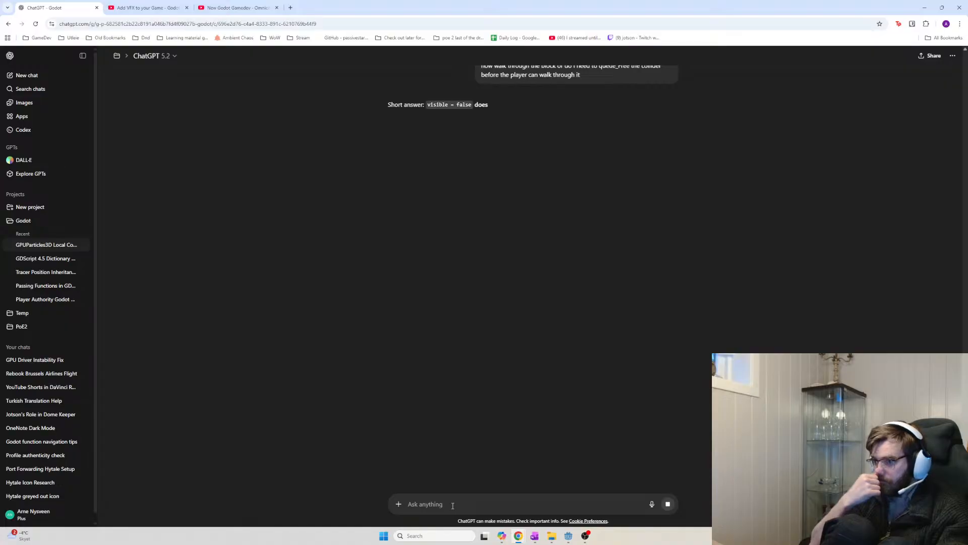
pyautogui.scroll(3, 559, 209)
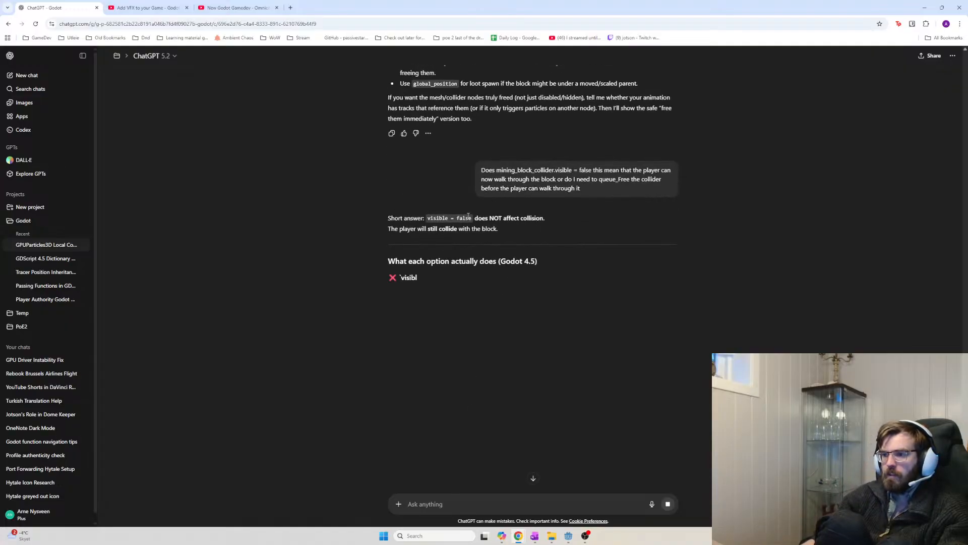
# Read ChatGPT's block_break code and highlight the lines that hide the block mesh
pyautogui.moveTo(455, 218); pyautogui.dragTo(471, 228)
pyautogui.moveTo(536, 223); pyautogui.dragTo(388, 218)
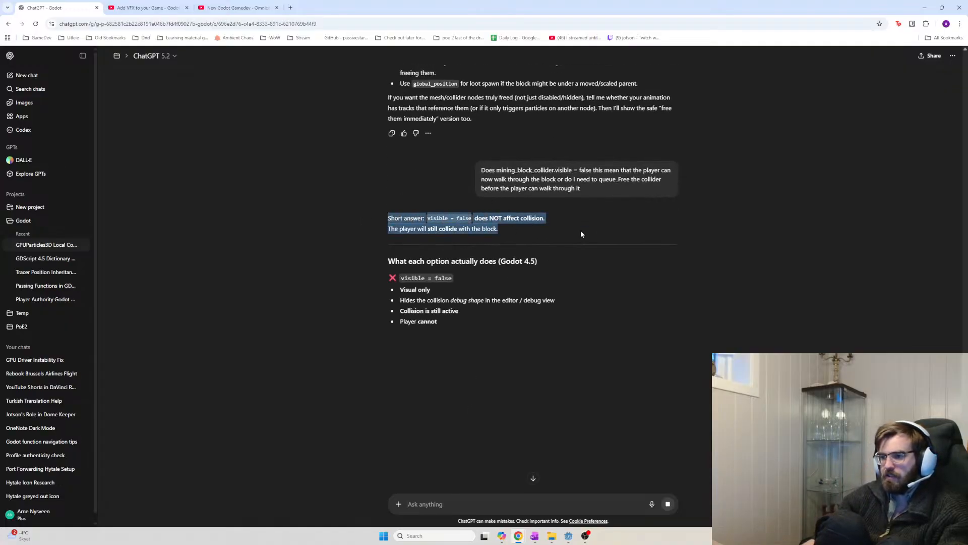
pyautogui.scroll(5, 580, 230)
pyautogui.scroll(10, 529, 252)
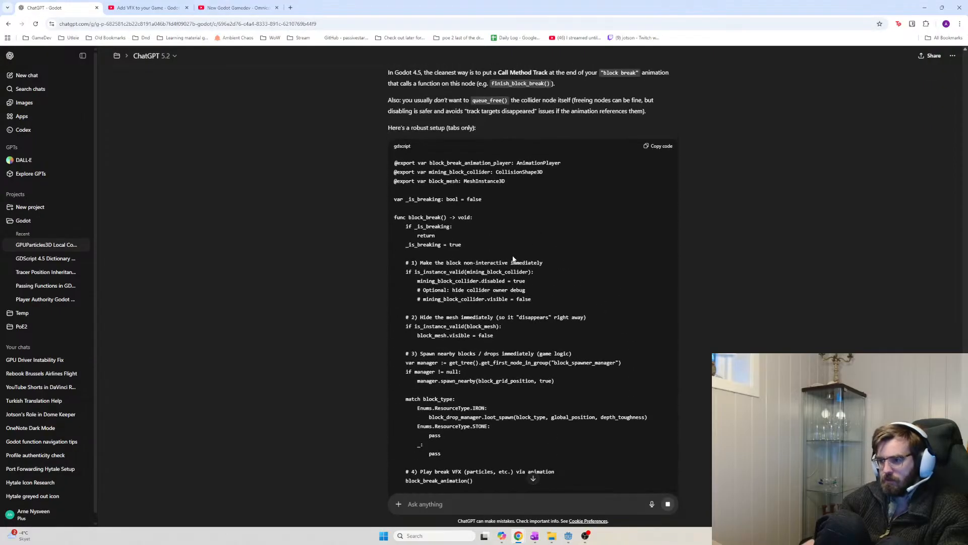
pyautogui.moveTo(406, 317)
pyautogui.mouseDown()
pyautogui.moveTo(520, 332)
pyautogui.moveTo(404, 326)
pyautogui.mouseUp()
pyautogui.click(520, 332)
# Review the collider lines and select the mining_block_collider.disabled = true line
pyautogui.moveTo(532, 299); pyautogui.dragTo(492, 282)
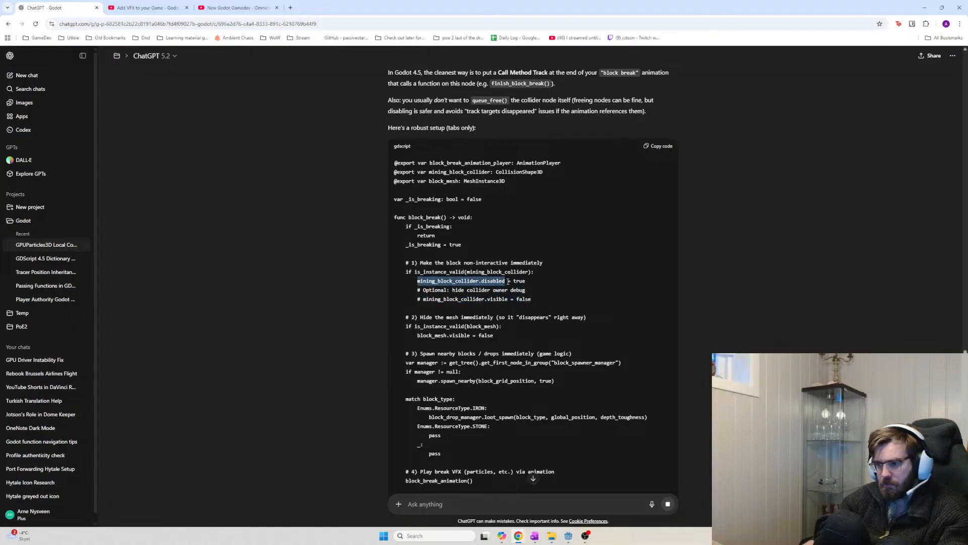
pyautogui.moveTo(532, 300); pyautogui.dragTo(422, 300)
pyautogui.doubleClick(422, 299)
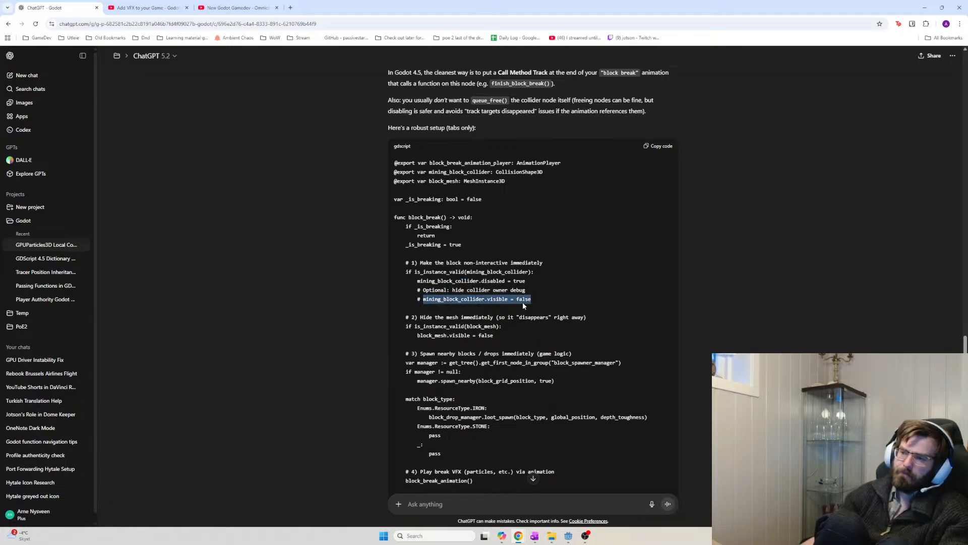
pyautogui.moveTo(523, 303); pyautogui.dragTo(423, 300)
pyautogui.click(427, 301)
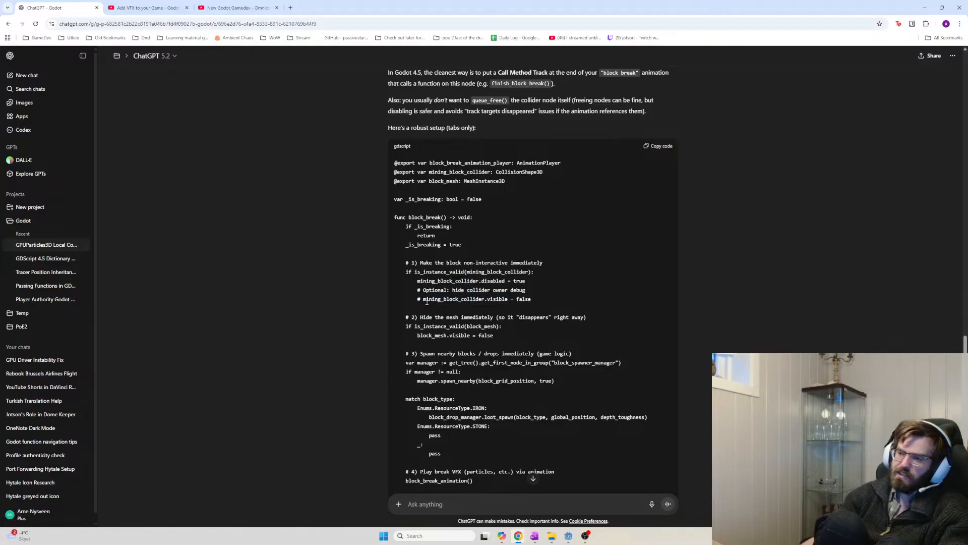
pyautogui.doubleClick(454, 299)
pyautogui.moveTo(508, 300); pyautogui.dragTo(405, 281)
pyautogui.click(538, 298)
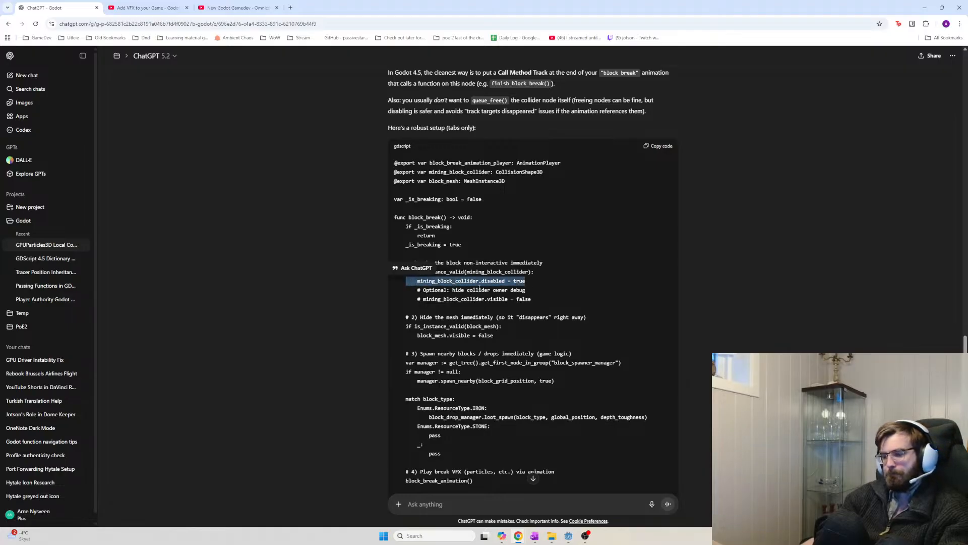
pyautogui.click(469, 289)
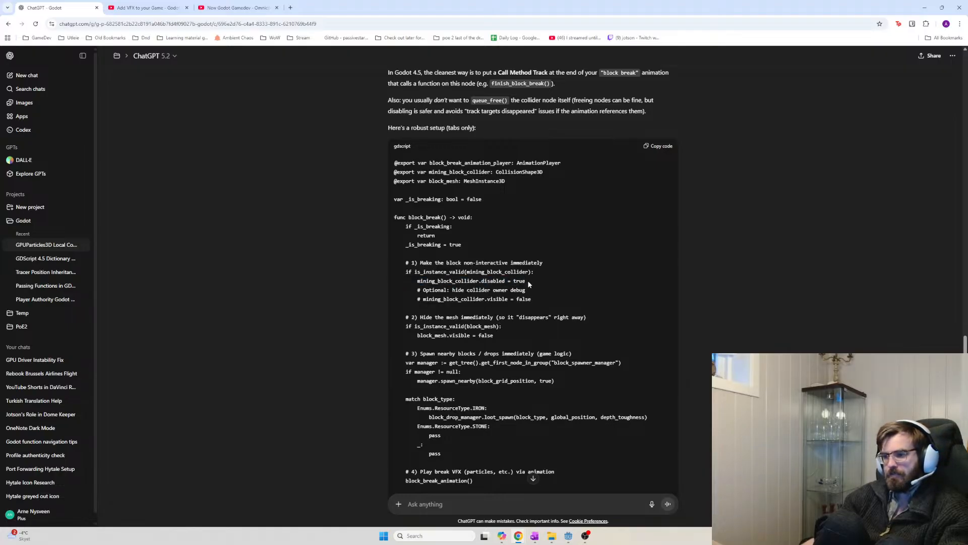
pyautogui.moveTo(529, 281); pyautogui.dragTo(414, 281)
# Add an 'if multiplayer.is_server():' line below the block_break_animation() call
pyautogui.hotkey('alt', 'Tab')
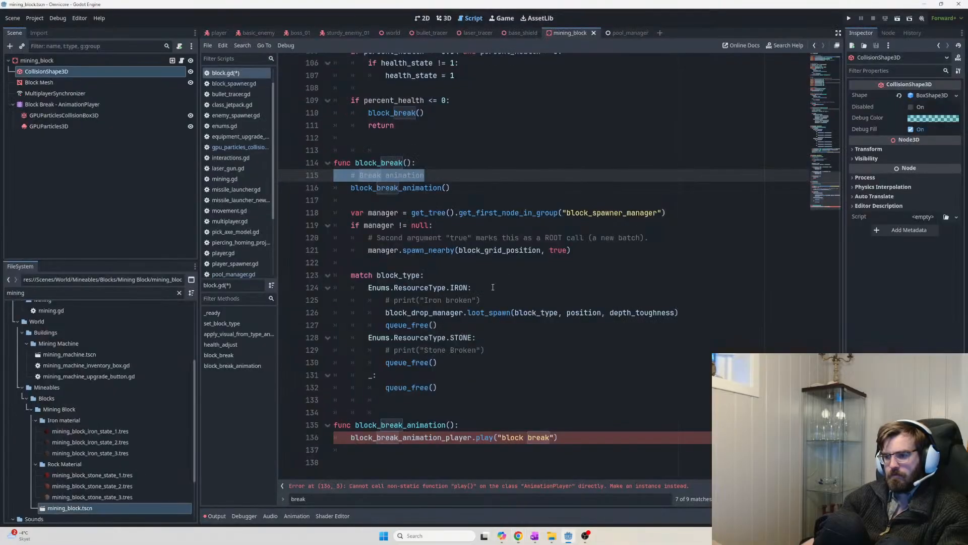
pyautogui.scroll(3, 486, 216)
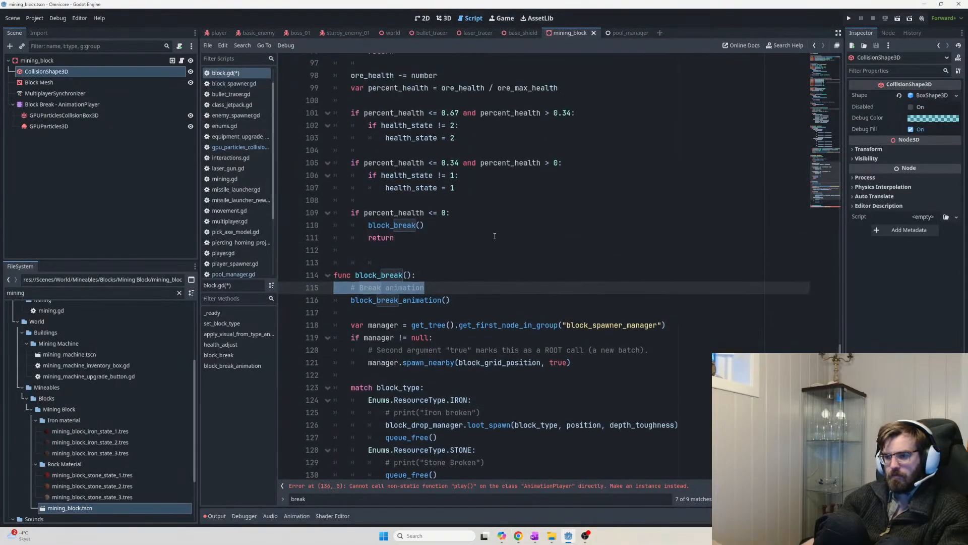
pyautogui.scroll(4, 495, 236)
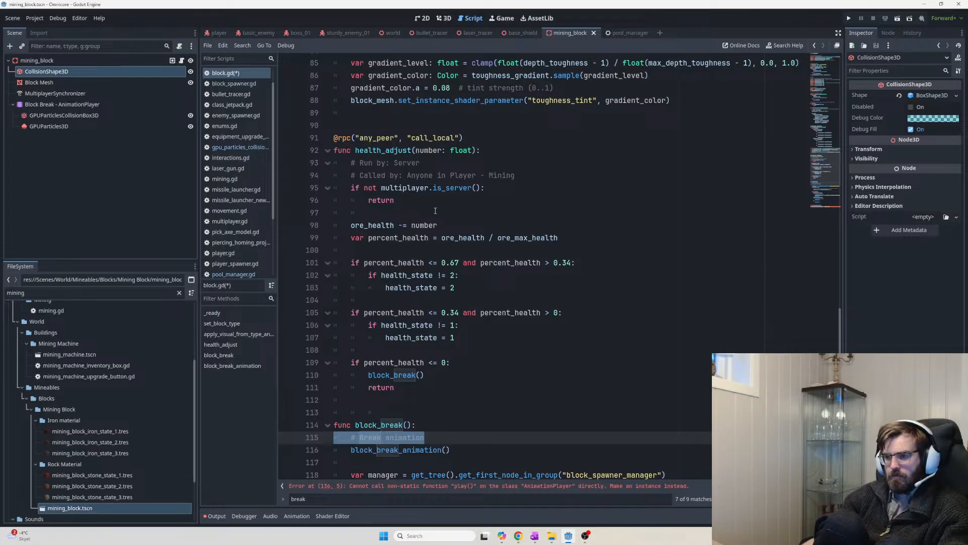
pyautogui.scroll(-4, 435, 210)
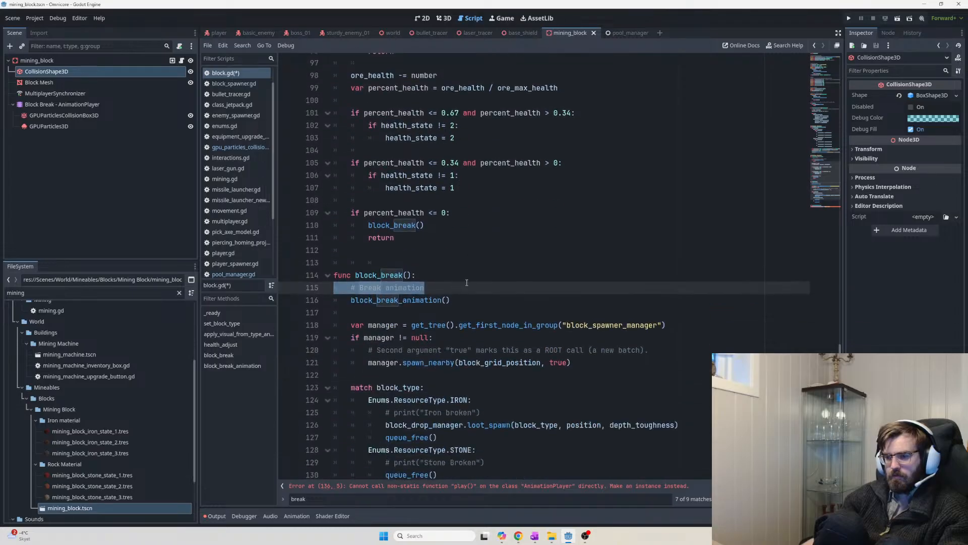
pyautogui.scroll(-2, 466, 282)
pyautogui.click(495, 234)
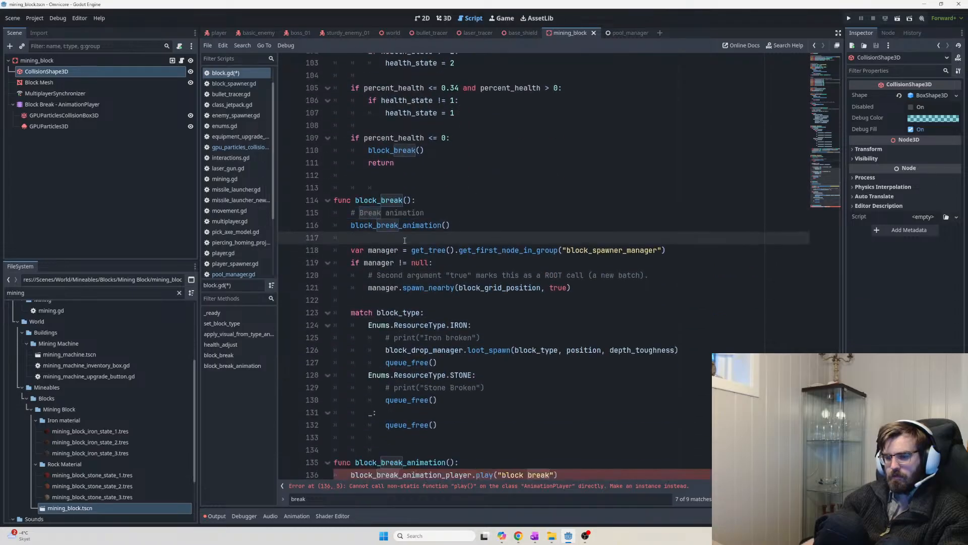
pyautogui.press('Return')
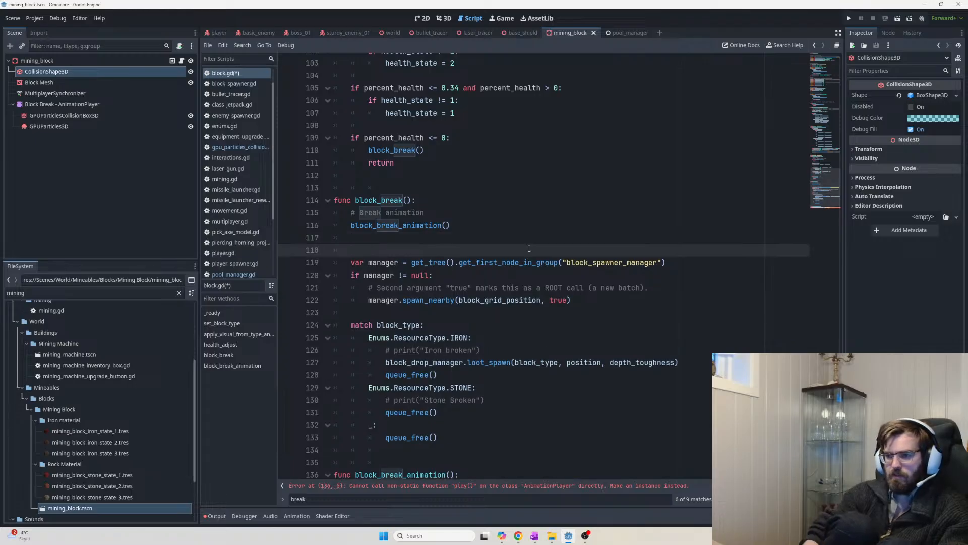
pyautogui.write('if multiplayer.is')
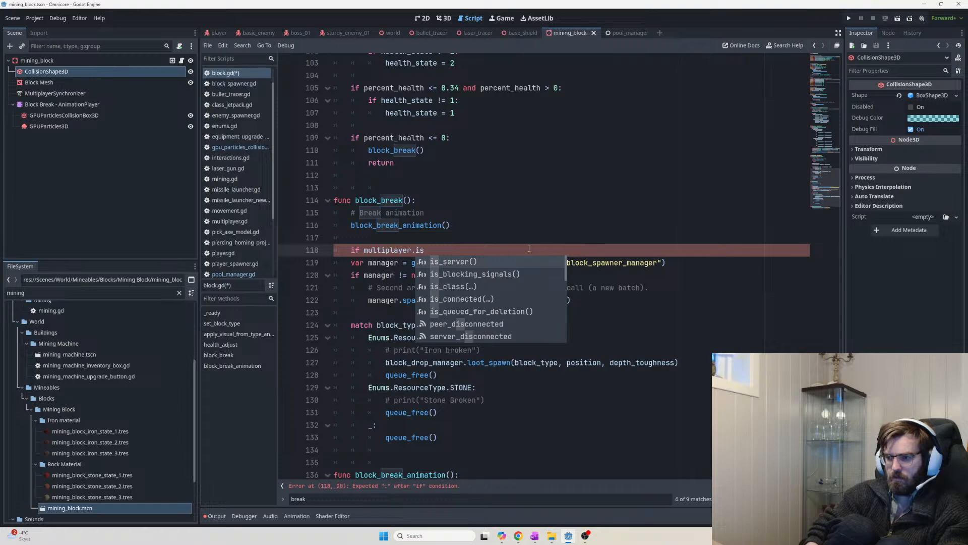
pyautogui.press('Return')
pyautogui.write(':')
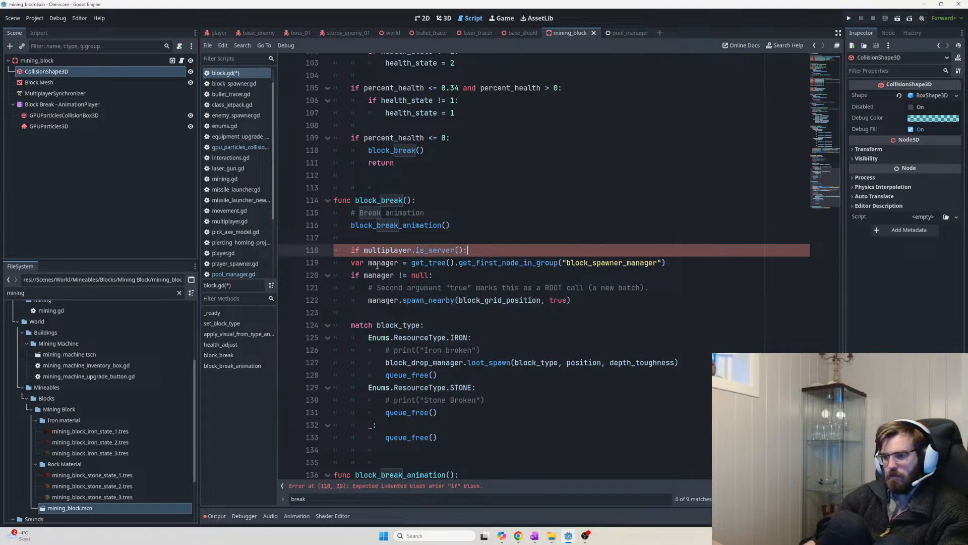
# Indent the spawn and loot code, lines 119–133, under the server check
pyautogui.moveTo(352, 259); pyautogui.dragTo(521, 434)
pyautogui.press('Tab')
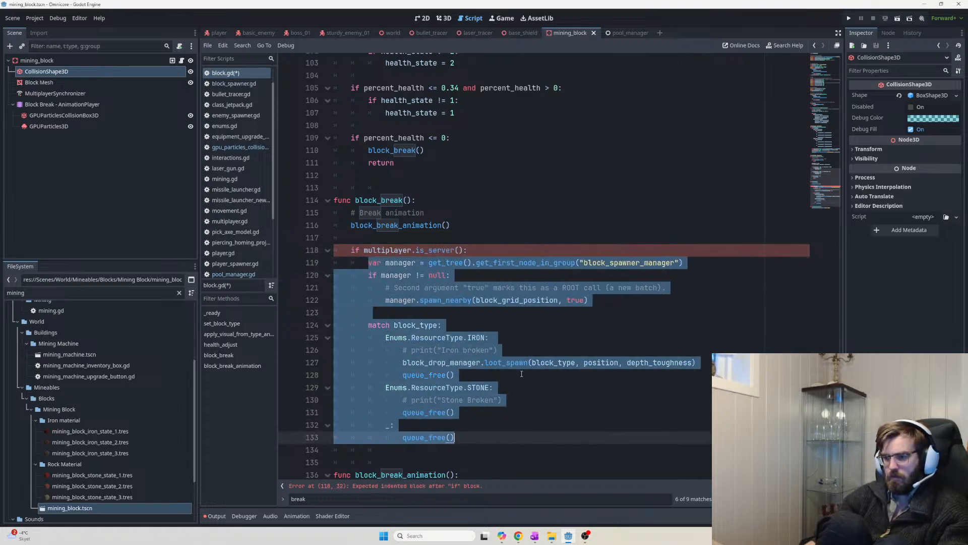
pyautogui.click(567, 363)
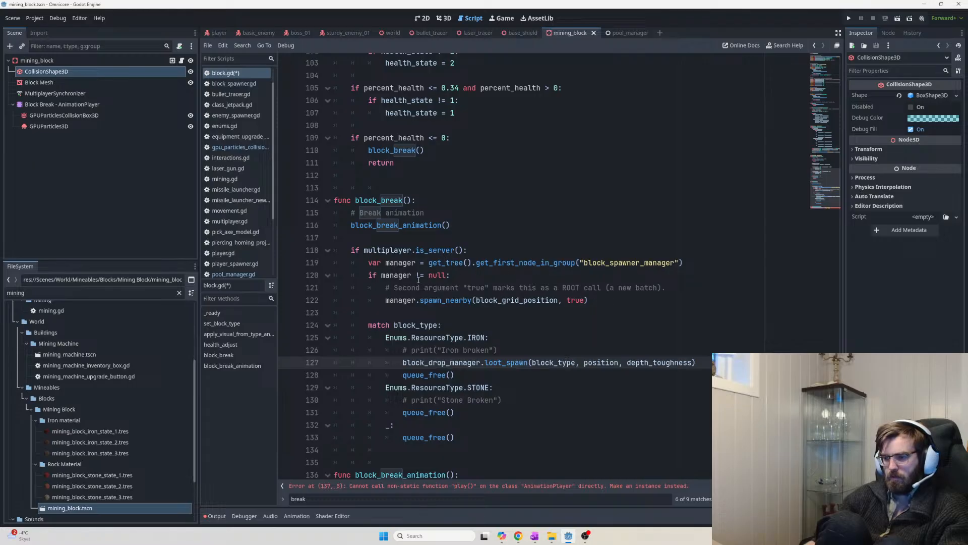
pyautogui.click(469, 382)
# Delete the queue_free() calls from the IRON, STONE and default match branches
pyautogui.hotkey('shift', 'Home')
pyautogui.hotkey('shift', 'Home')
pyautogui.press('BackSpace')
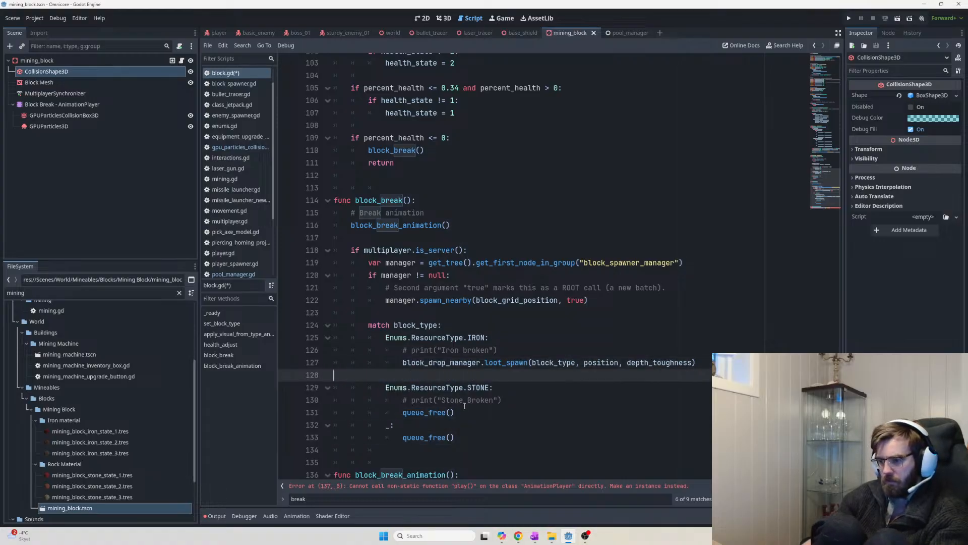
pyautogui.press('BackSpace')
pyautogui.moveTo(461, 401); pyautogui.dragTo(308, 402)
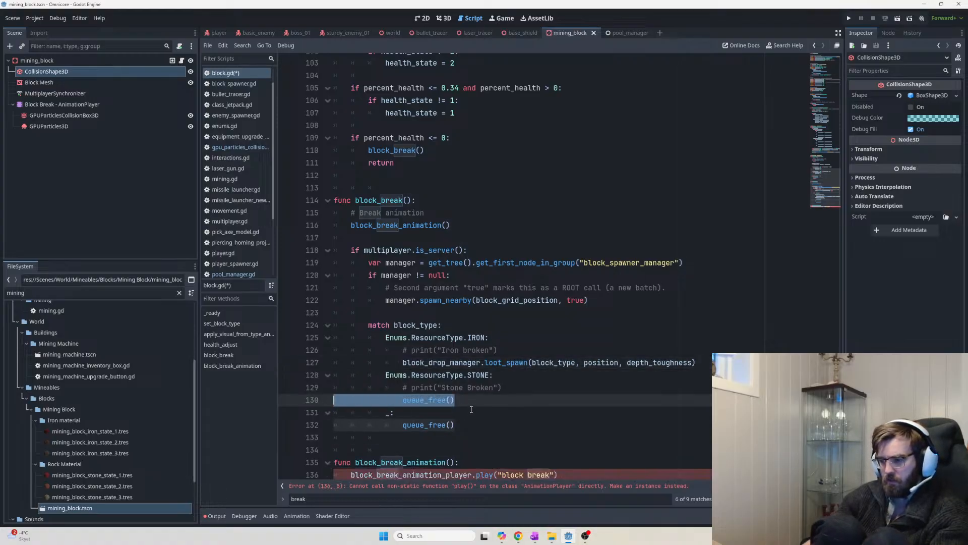
pyautogui.press('BackSpace')
pyautogui.press('BackSpace')
pyautogui.moveTo(457, 412); pyautogui.dragTo(285, 418)
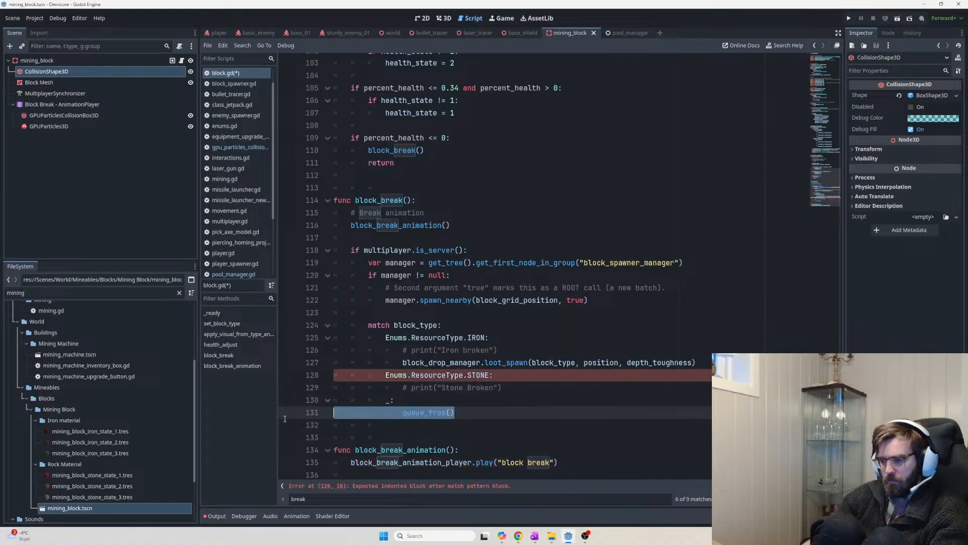
pyautogui.press('BackSpace')
pyautogui.press('BackSpace')
# Put pass in the STONE and default branches and add a blank line after the match
pyautogui.click(539, 384)
pyautogui.press('Return')
pyautogui.write('pas')
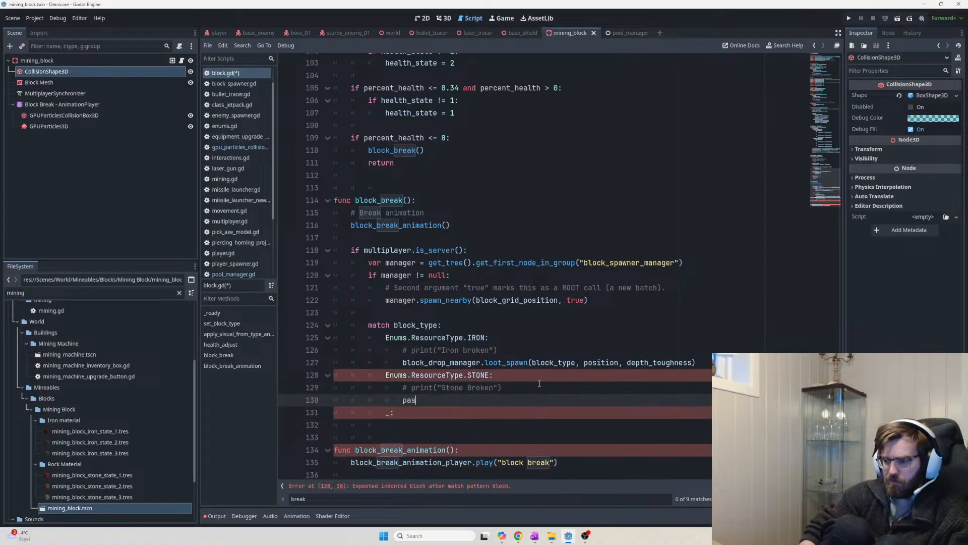
pyautogui.write('s')
pyautogui.press('Down')
pyautogui.press('Return')
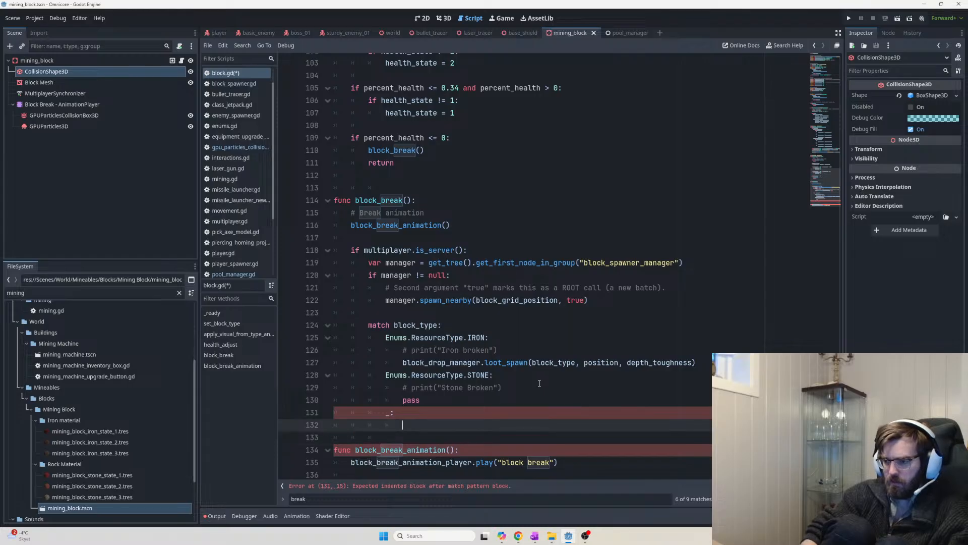
pyautogui.write('pass')
pyautogui.press('Return')
pyautogui.press('BackSpace')
pyautogui.press('BackSpace')
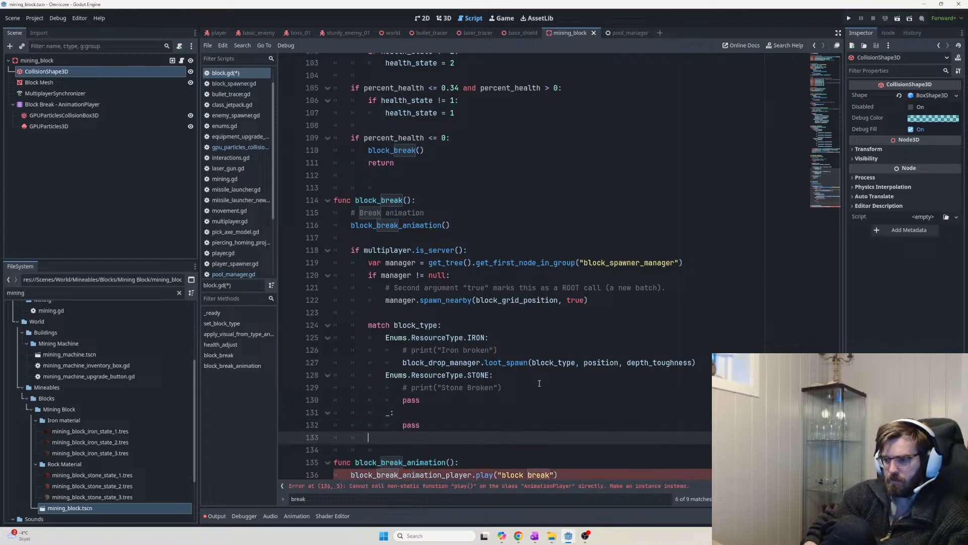
pyautogui.press('Return')
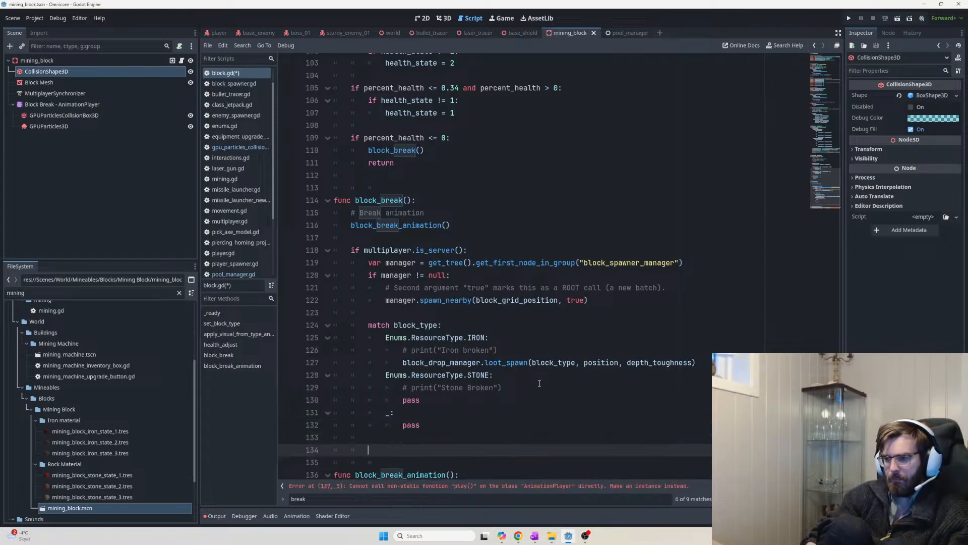
pyautogui.press('Up')
pyautogui.press('Up')
pyautogui.press('Up')
pyautogui.press('Up')
pyautogui.press('Up')
pyautogui.press('Up')
pyautogui.press('Up')
pyautogui.press('Up')
pyautogui.press('Up')
pyautogui.press('Up')
pyautogui.press('Up')
pyautogui.press('Up')
pyautogui.press('Up')
pyautogui.press('Up')
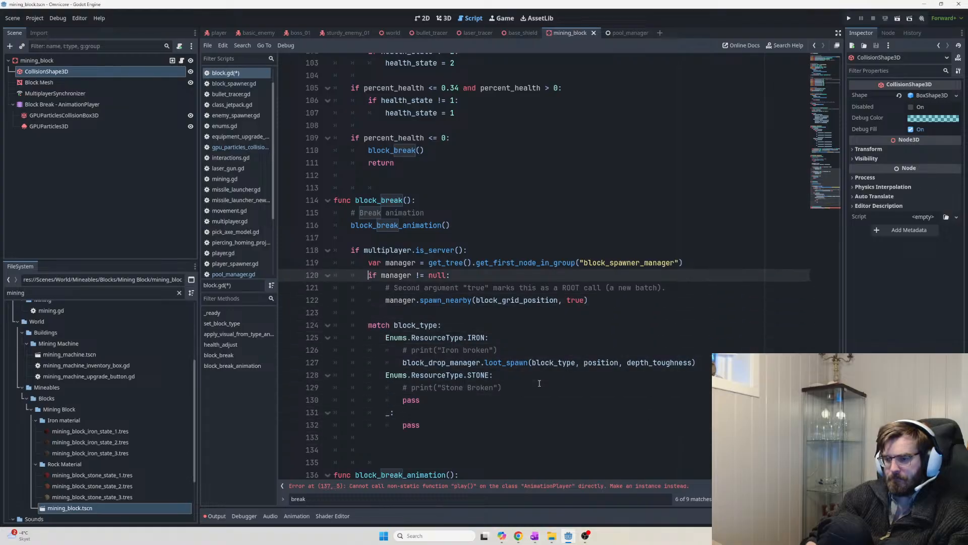
# Paste 'mining_block_collider.disabled = true' at the end of block_break
pyautogui.press('Down')
pyautogui.press('Down')
pyautogui.press('Down')
pyautogui.press('Down')
pyautogui.press('Down')
pyautogui.press('Down')
pyautogui.press('Down')
pyautogui.press('Down')
pyautogui.press('Down')
pyautogui.press('Down')
pyautogui.press('Down')
pyautogui.press('Down')
pyautogui.press('Down')
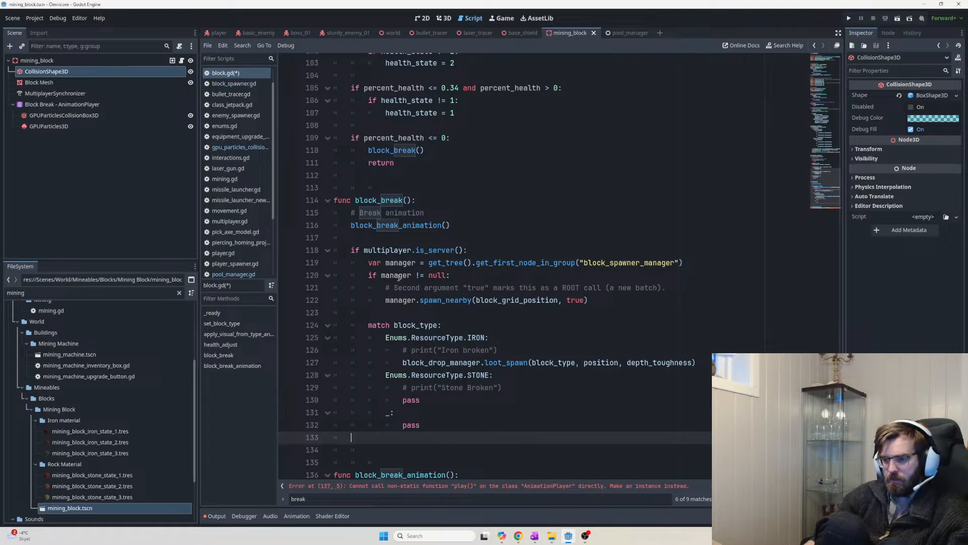
pyautogui.press('Return')
pyautogui.write('mining_block_collider.disabled = true')
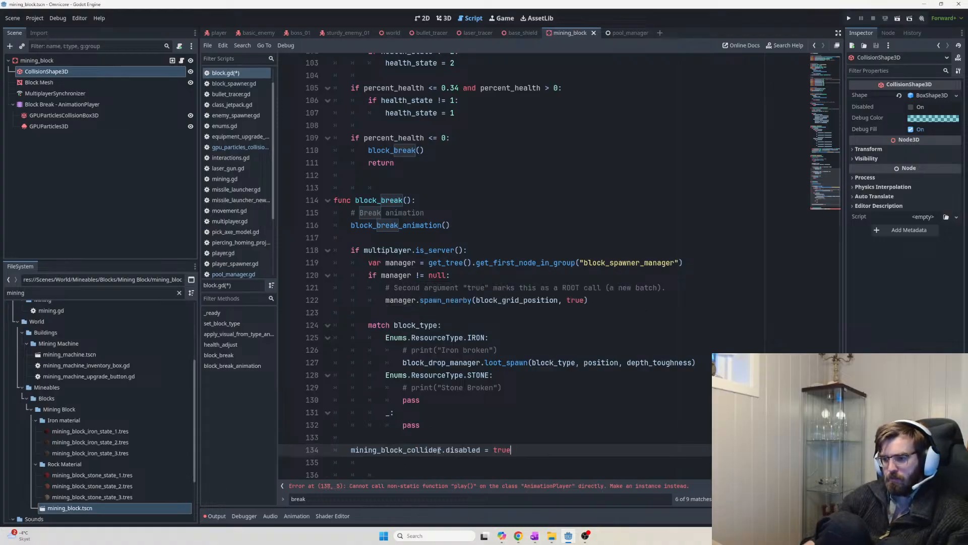
pyautogui.doubleClick(459, 450)
pyautogui.click(553, 449)
pyautogui.press('Return')
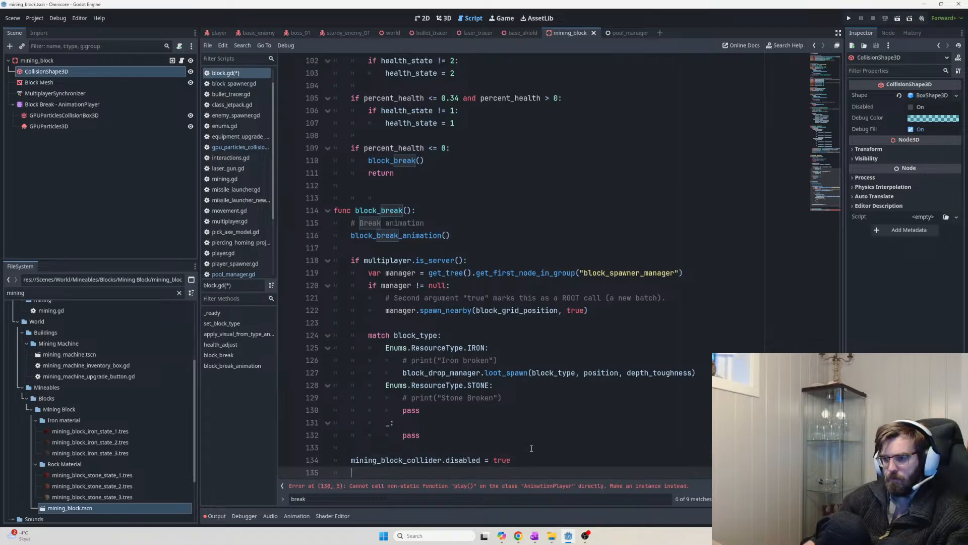
# Add 'block_mesh.visible = false' below the collider line, reusing the block_mesh name from line 7
pyautogui.write('mining_')
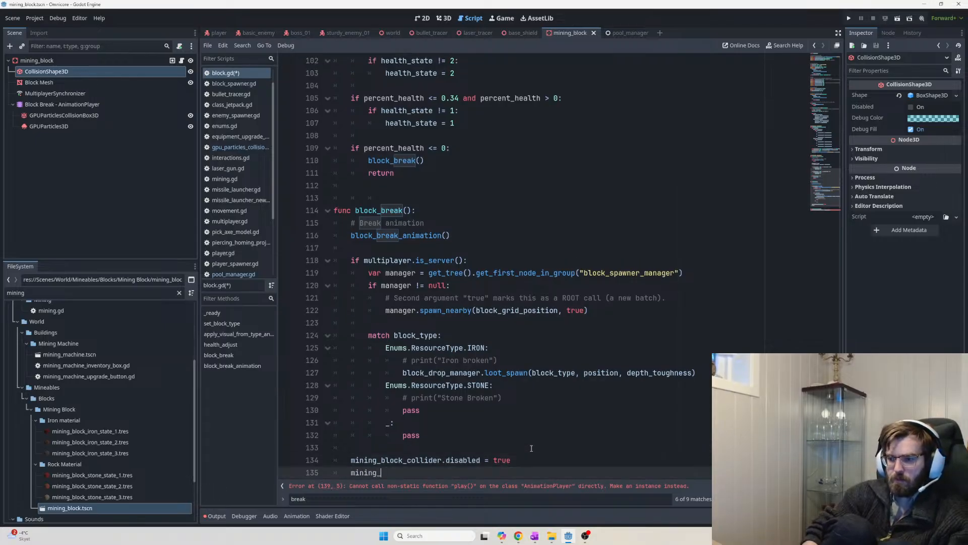
pyautogui.write('block')
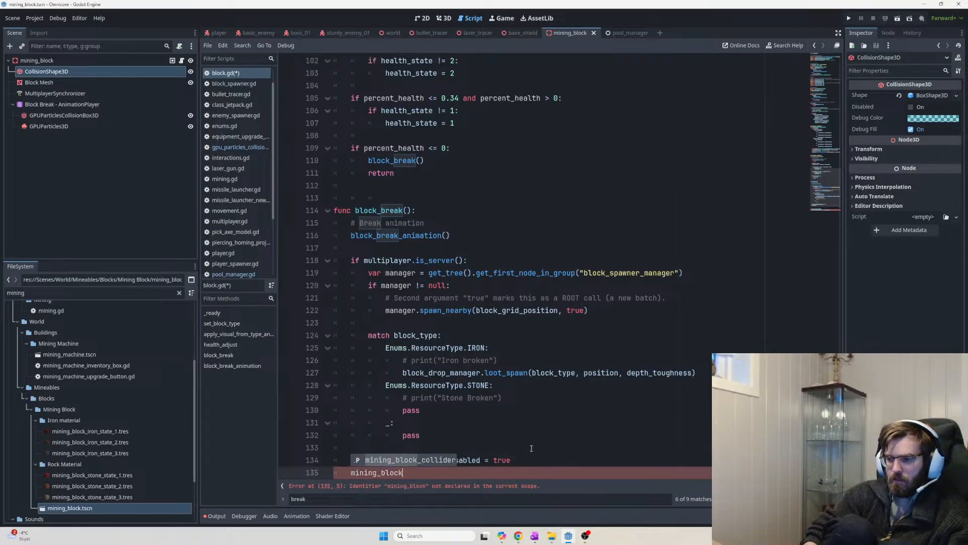
pyautogui.hotkey('ctrl', 'BackSpace')
pyautogui.write('mesh')
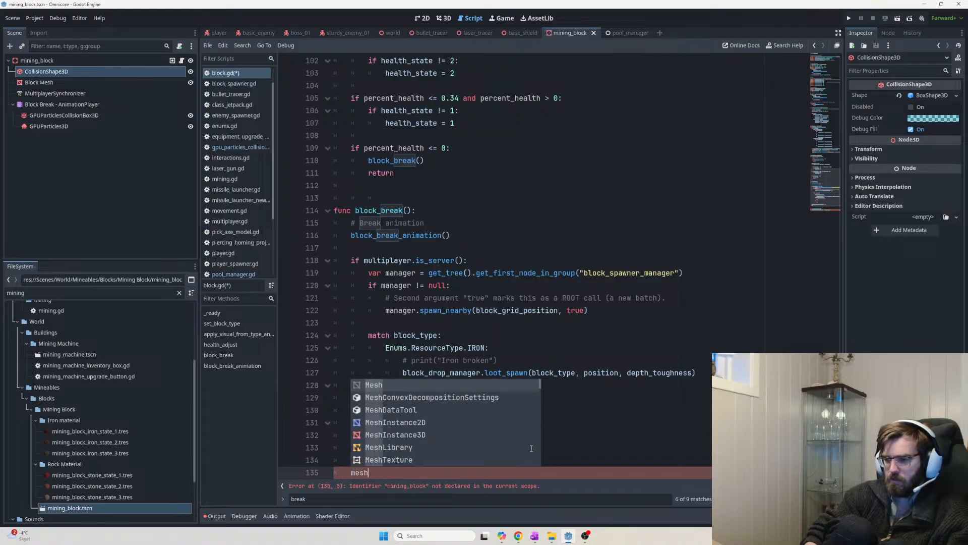
pyautogui.hotkey('ctrl', 'a')
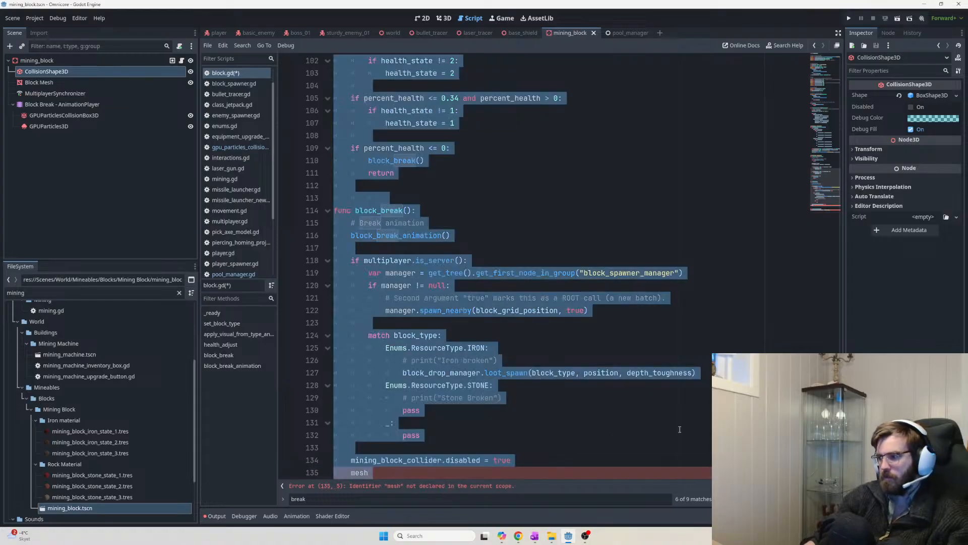
pyautogui.moveTo(840, 411); pyautogui.dragTo(879, 7)
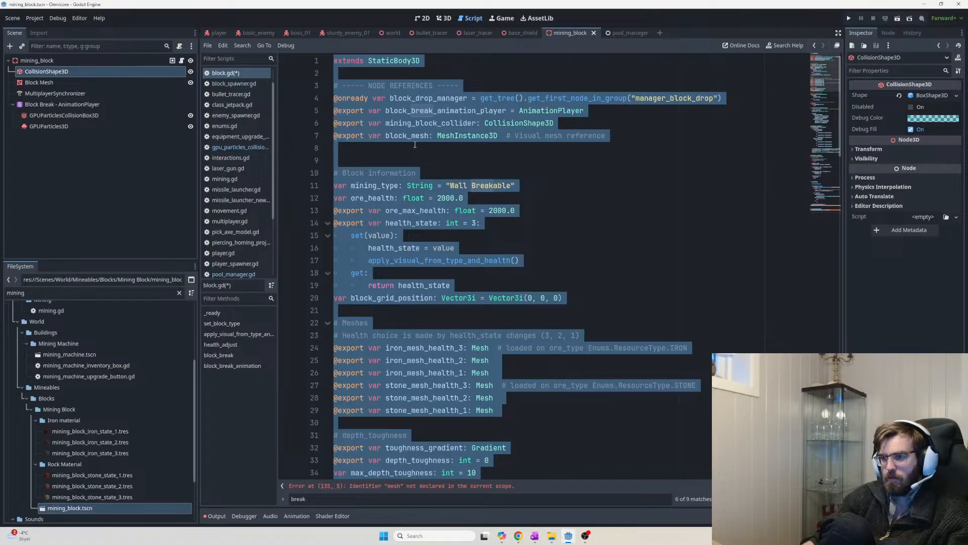
pyautogui.doubleClick(403, 136)
pyautogui.hotkey('ctrl', 'c')
pyautogui.hotkey('ctrl', 'End')
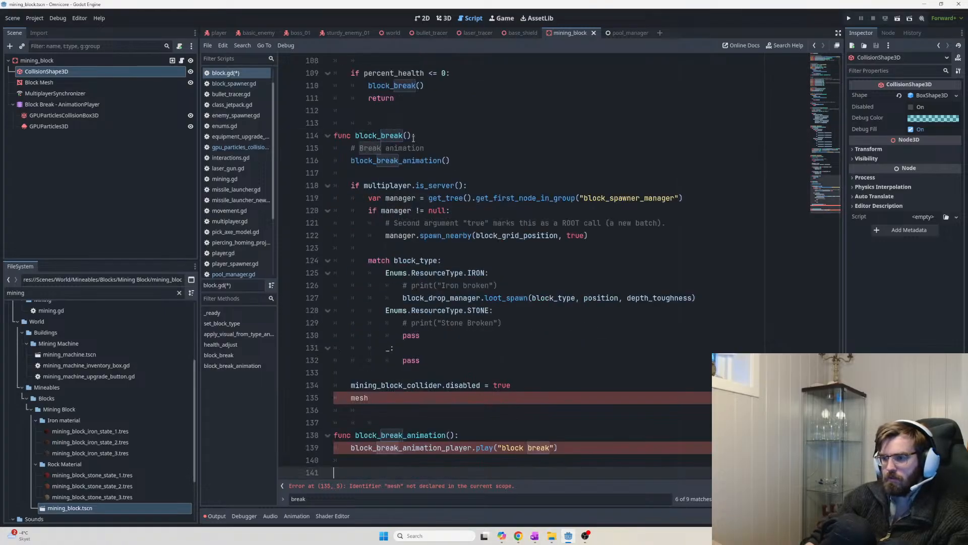
pyautogui.doubleClick(360, 398)
pyautogui.hotkey('ctrl', 'v')
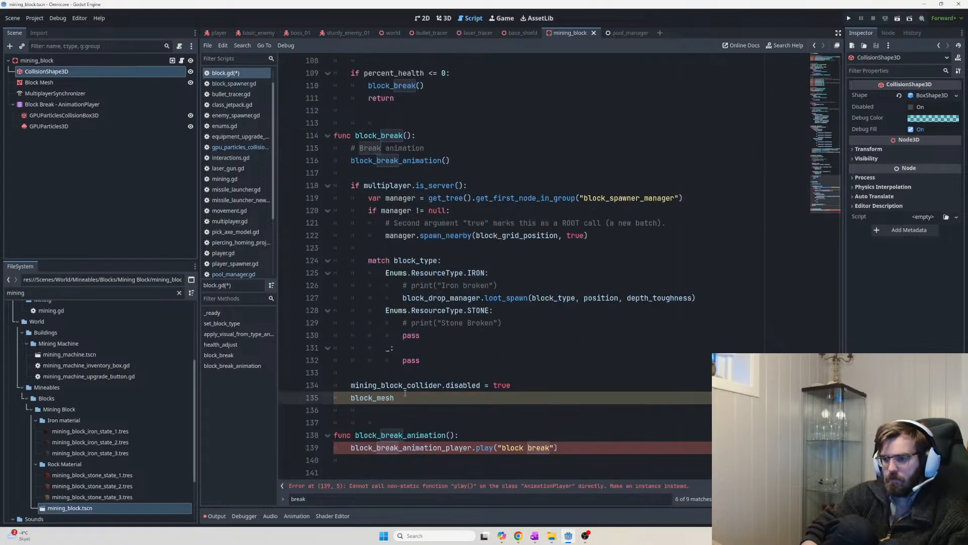
pyautogui.write('.visible = fa')
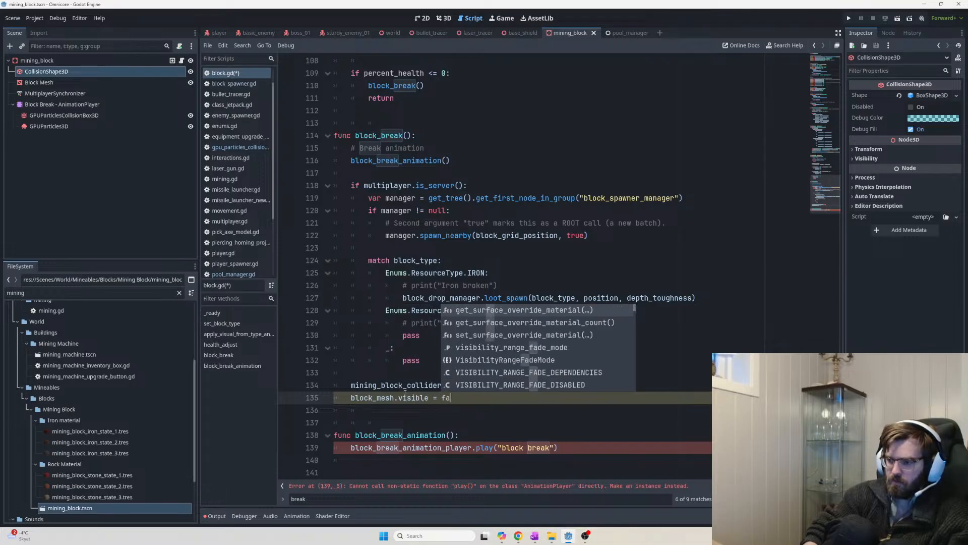
pyautogui.write('lse')
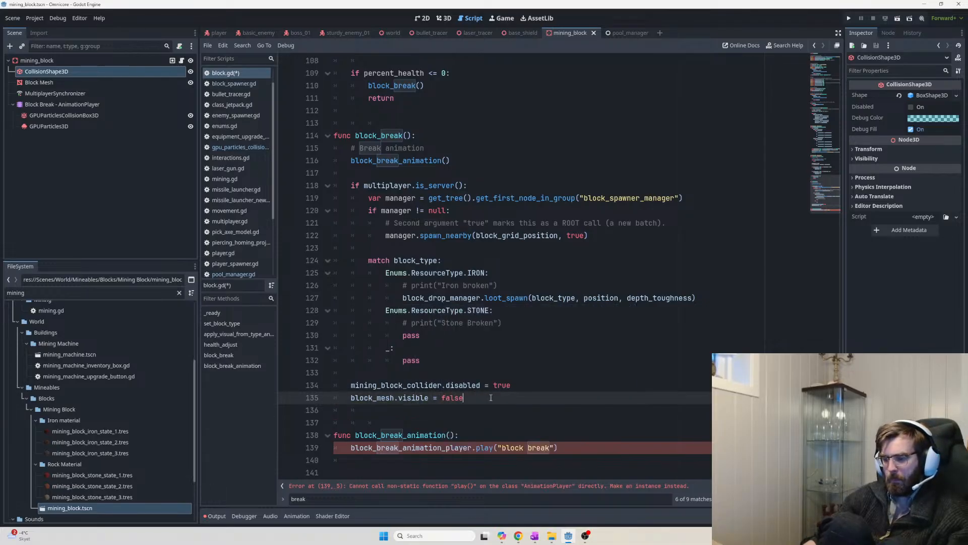
# Save block.gd with the new collider and mesh lines
pyautogui.moveTo(491, 398); pyautogui.dragTo(352, 385)
pyautogui.click(353, 385)
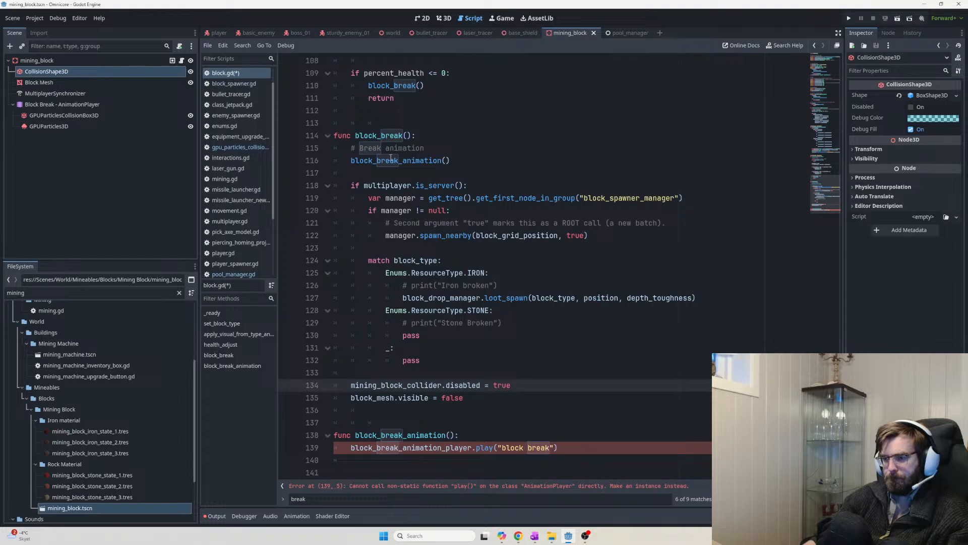
pyautogui.hotkey('ctrl', 's')
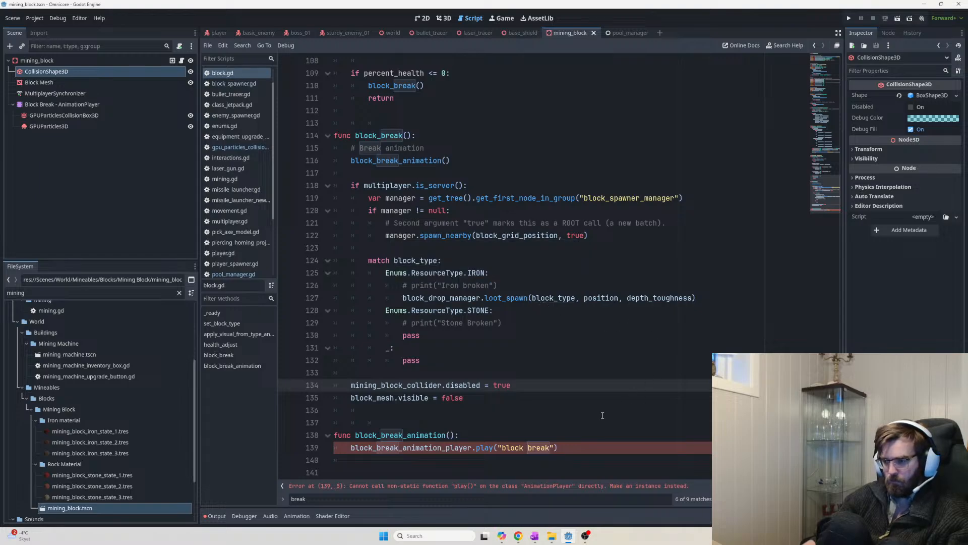
pyautogui.scroll(-1, 534, 386)
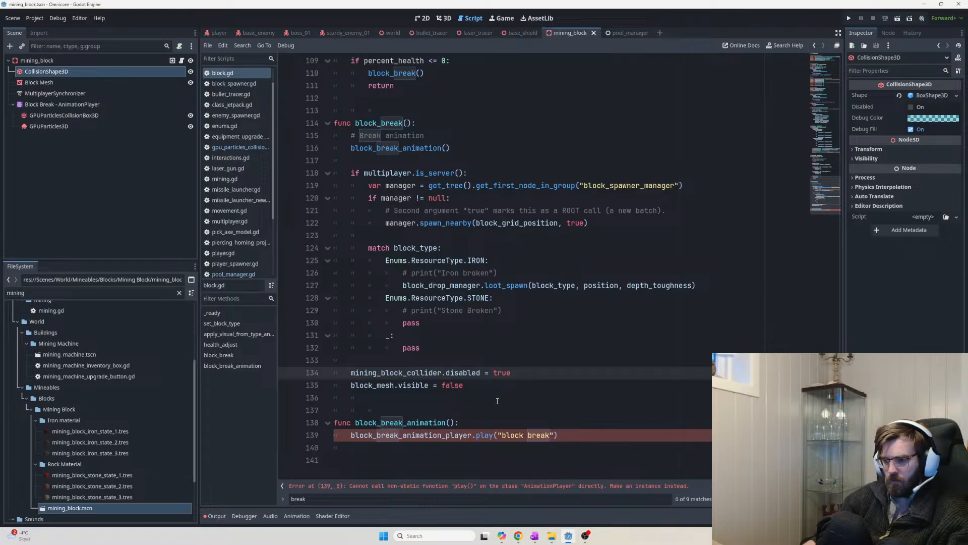
# Move the break-animation comment and block_break_animation() call below the collider and mesh-hiding lines
pyautogui.moveTo(463, 150); pyautogui.dragTo(350, 133)
pyautogui.hotkey('ctrl', 'c')
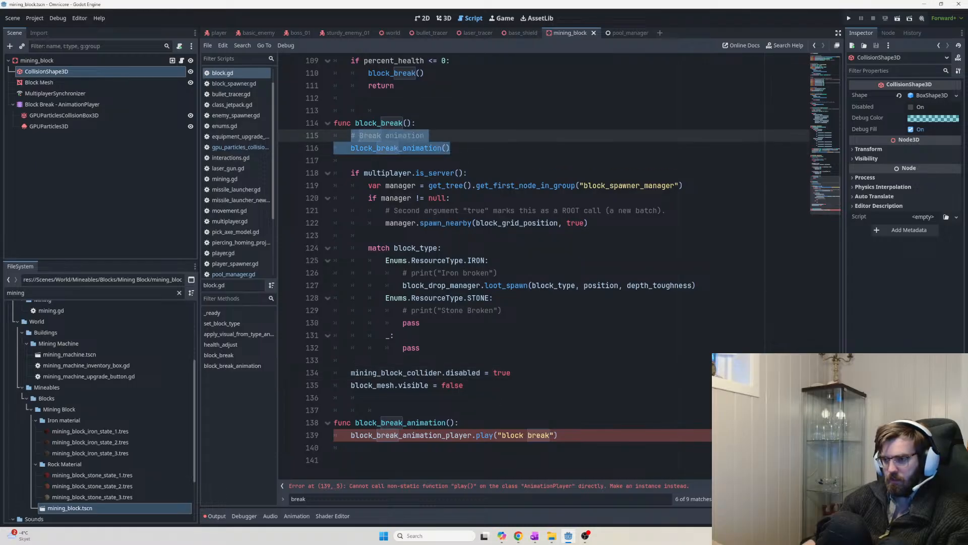
pyautogui.press('Delete')
pyautogui.click(498, 377)
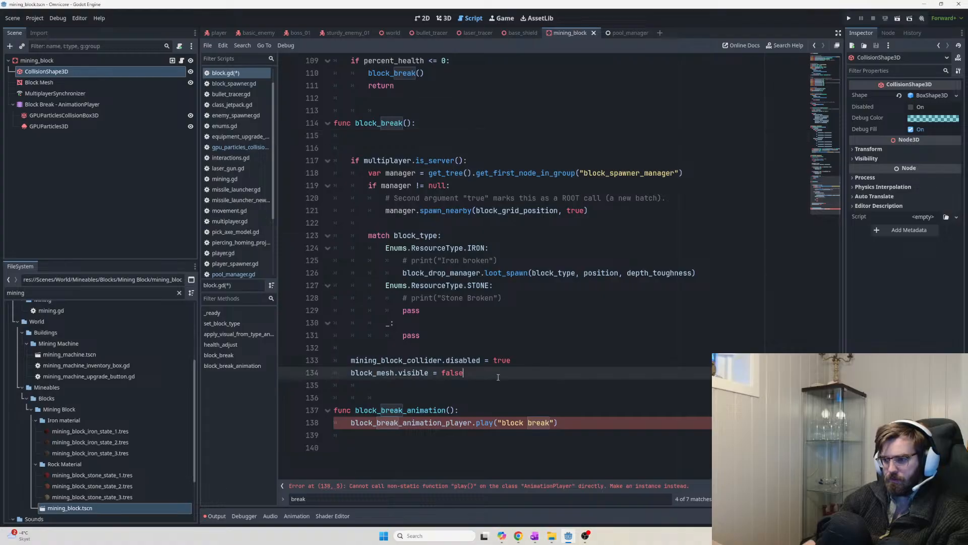
pyautogui.press('Return')
pyautogui.press('Return')
pyautogui.hotkey('ctrl', 'v')
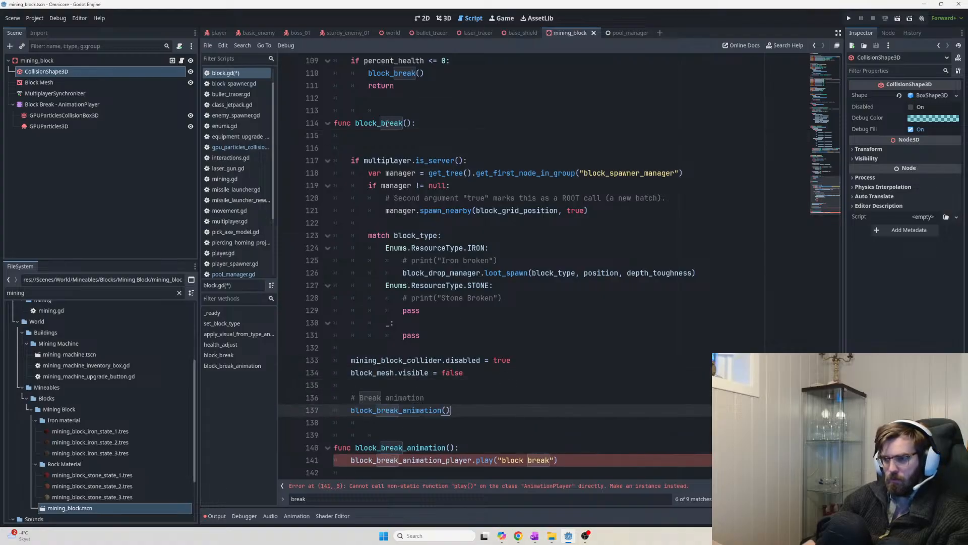
pyautogui.click(378, 110)
pyautogui.write('@')
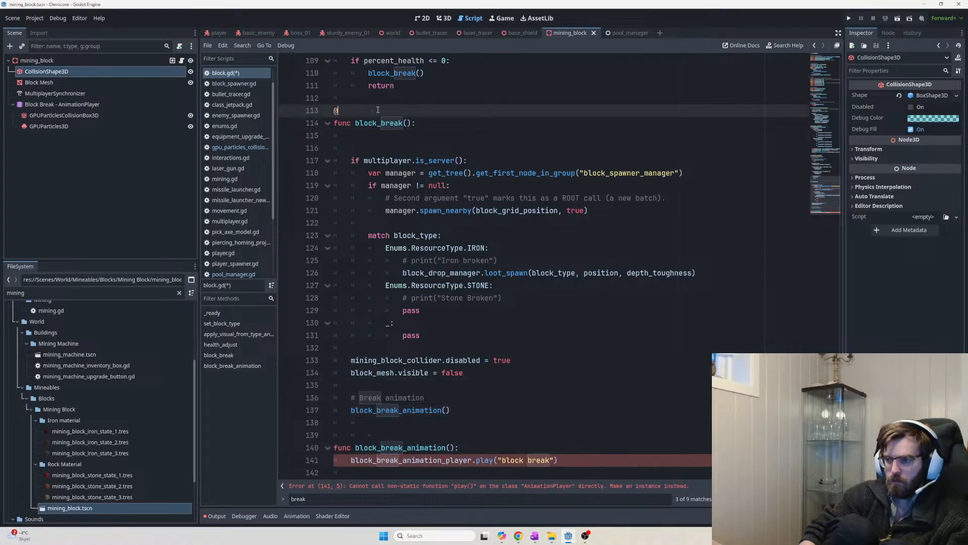
pyautogui.press('BackSpace')
pyautogui.write('e')
pyautogui.press('BackSpace')
pyautogui.write('@')
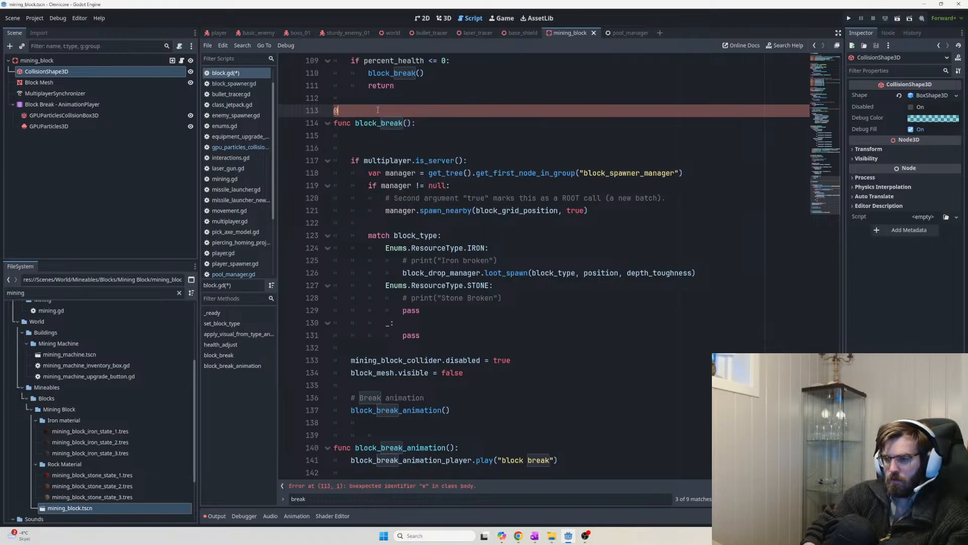
pyautogui.write('rpc("an')
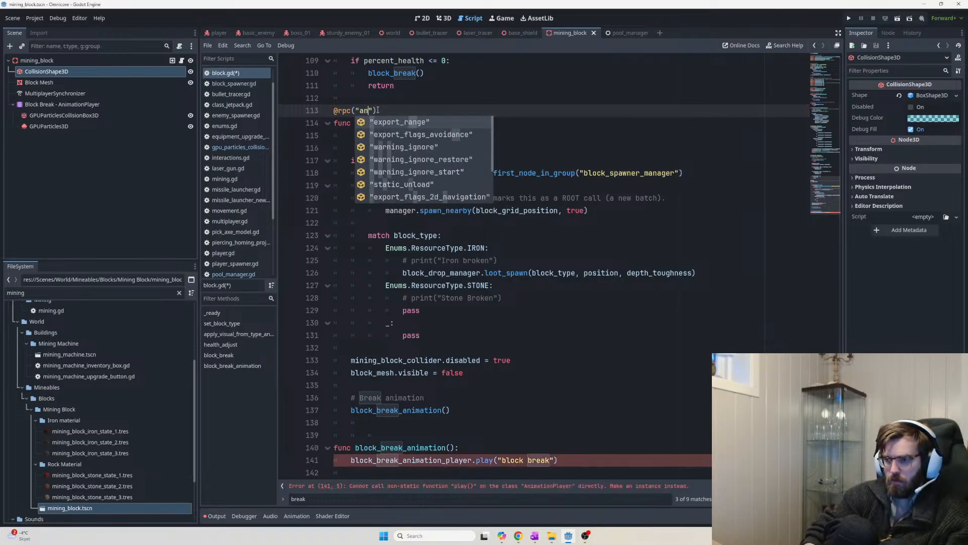
pyautogui.write('y')
pyautogui.press('Return')
pyautogui.write(', "caw')
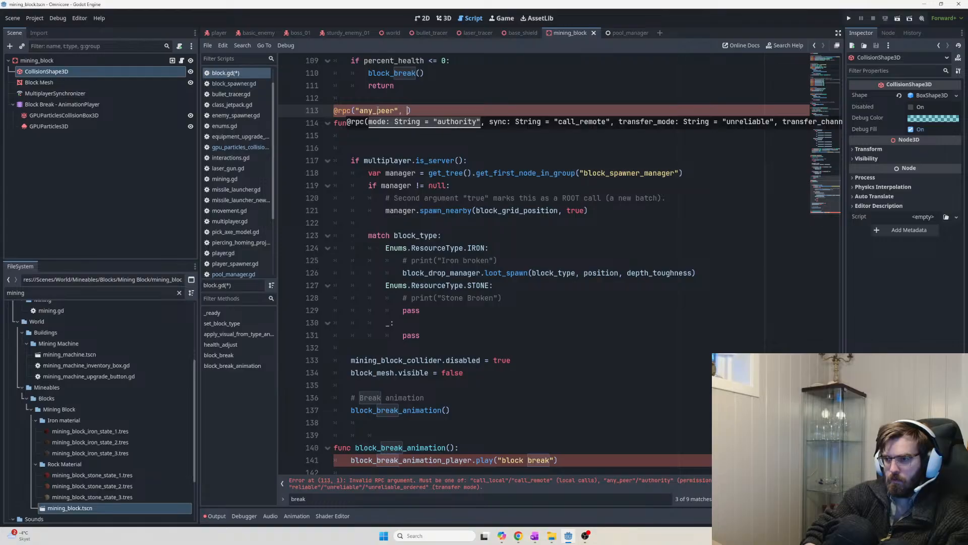
pyautogui.press('BackSpace')
pyautogui.write('ll')
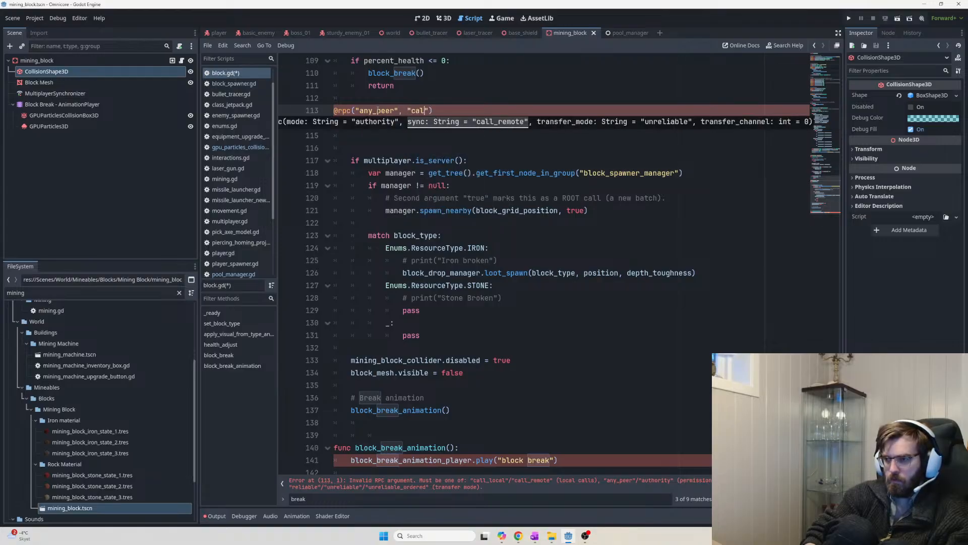
pyautogui.press('Return')
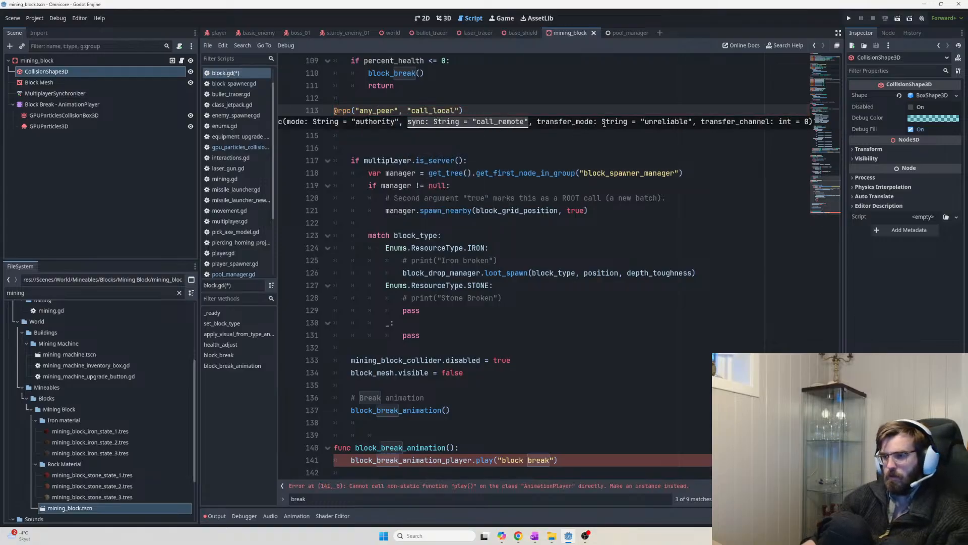
# Delete the blank lines under the block_break header and review the server-only match block
pyautogui.click(475, 109)
pyautogui.press('Down')
pyautogui.press('Down')
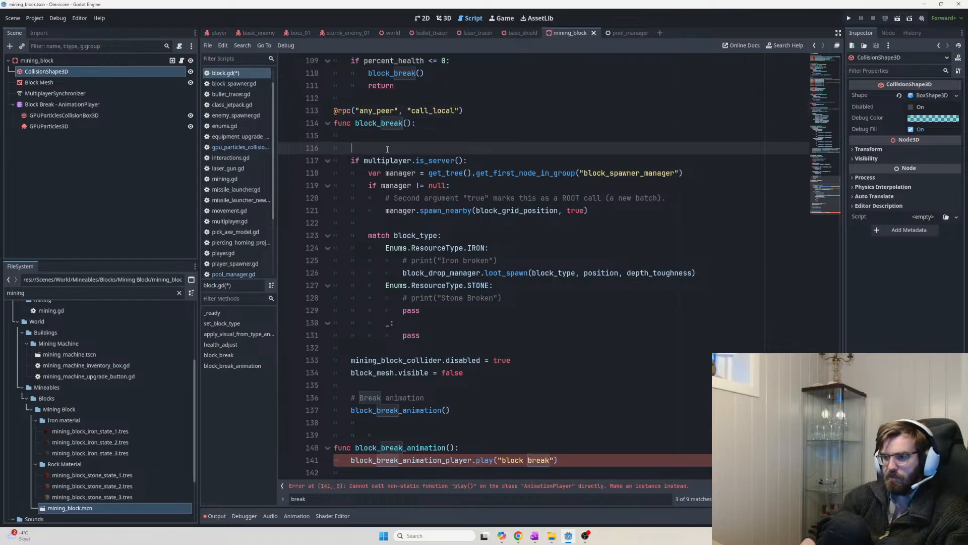
pyautogui.press('BackSpace')
pyautogui.press('BackSpace')
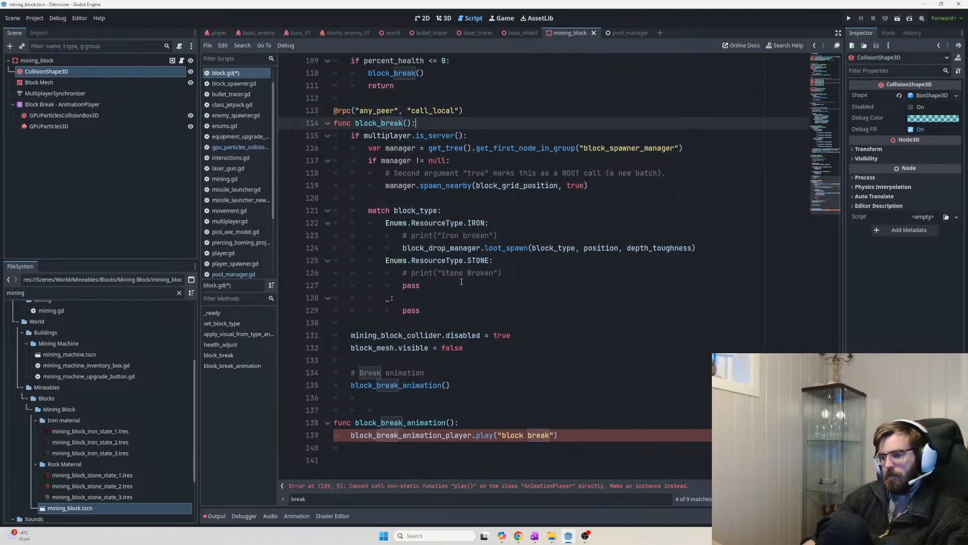
pyautogui.moveTo(424, 310); pyautogui.dragTo(291, 133)
pyautogui.moveTo(351, 135); pyautogui.dragTo(532, 302)
pyautogui.click(533, 301)
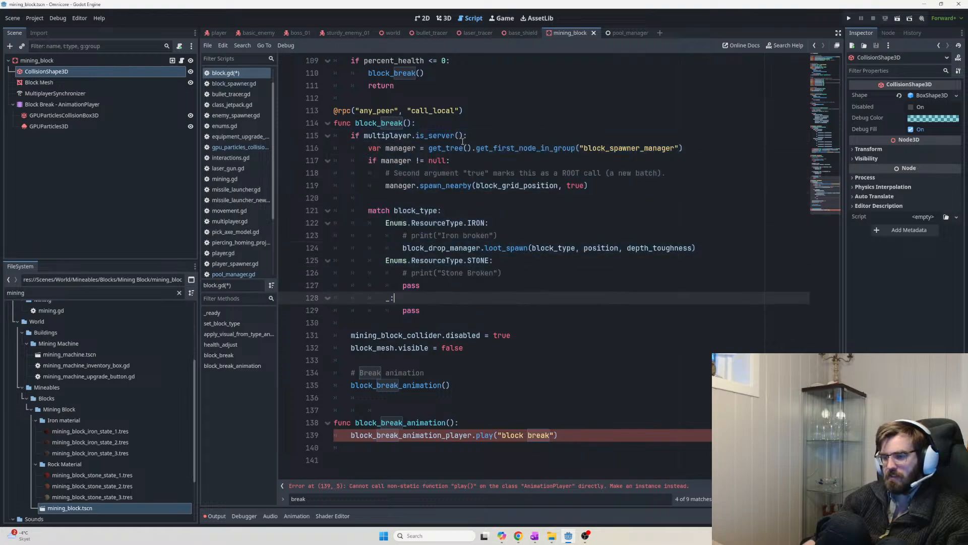
pyautogui.click(426, 321)
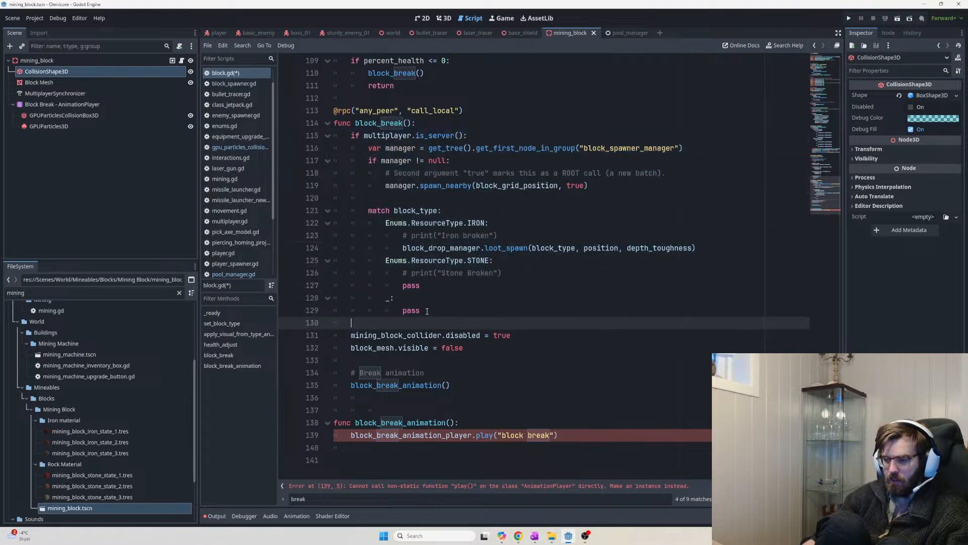
pyautogui.moveTo(350, 335); pyautogui.dragTo(501, 356)
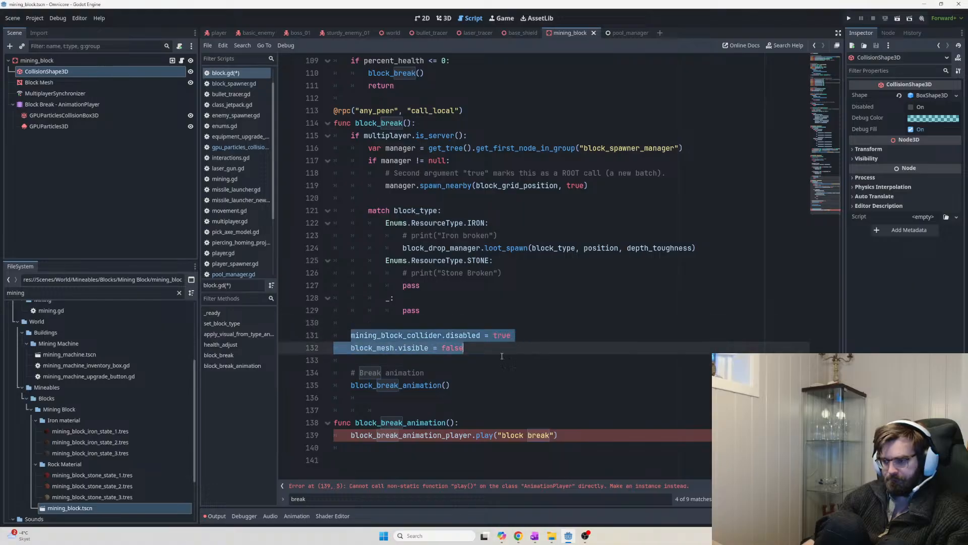
pyautogui.doubleClick(415, 348)
pyautogui.doubleClick(444, 335)
pyautogui.doubleClick(419, 348)
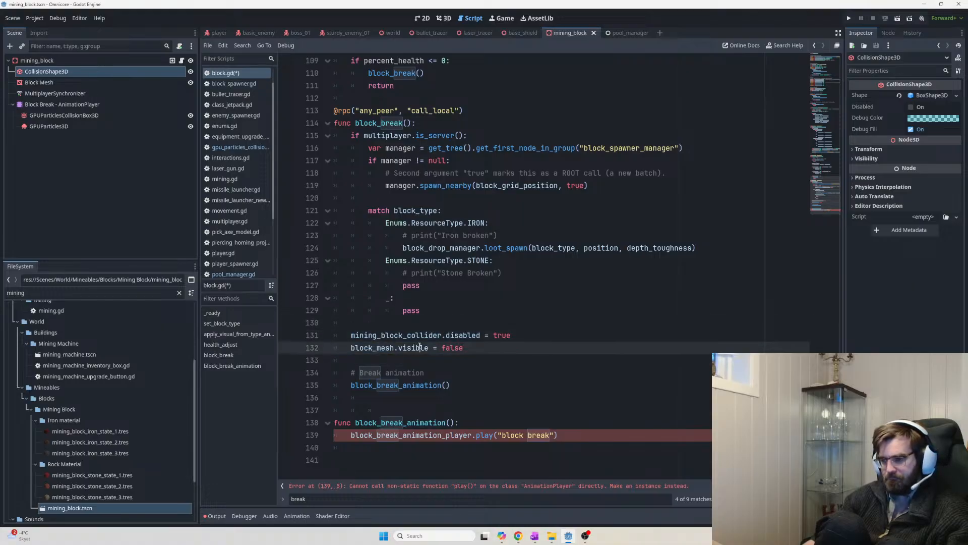
pyautogui.doubleClick(478, 335)
pyautogui.doubleClick(415, 348)
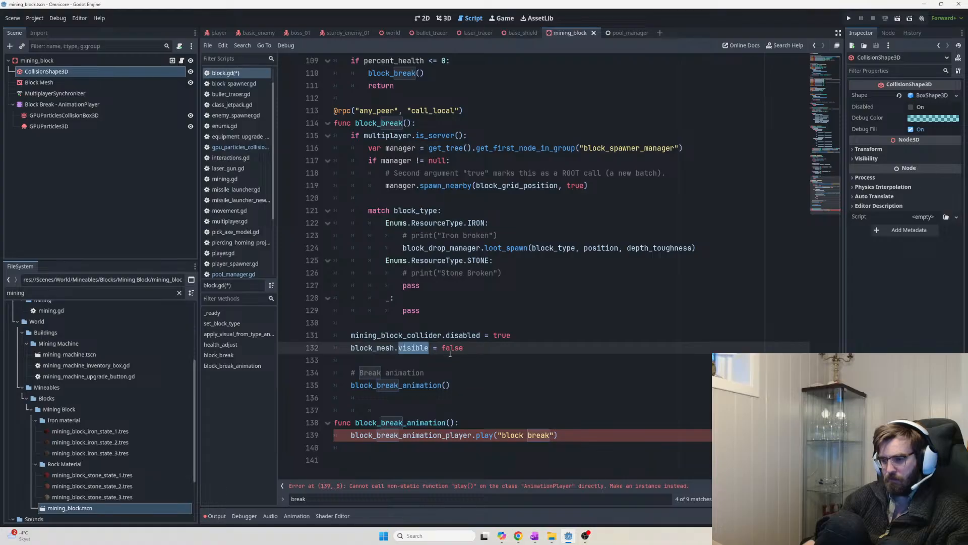
pyautogui.moveTo(468, 349); pyautogui.dragTo(352, 336)
pyautogui.click(503, 349)
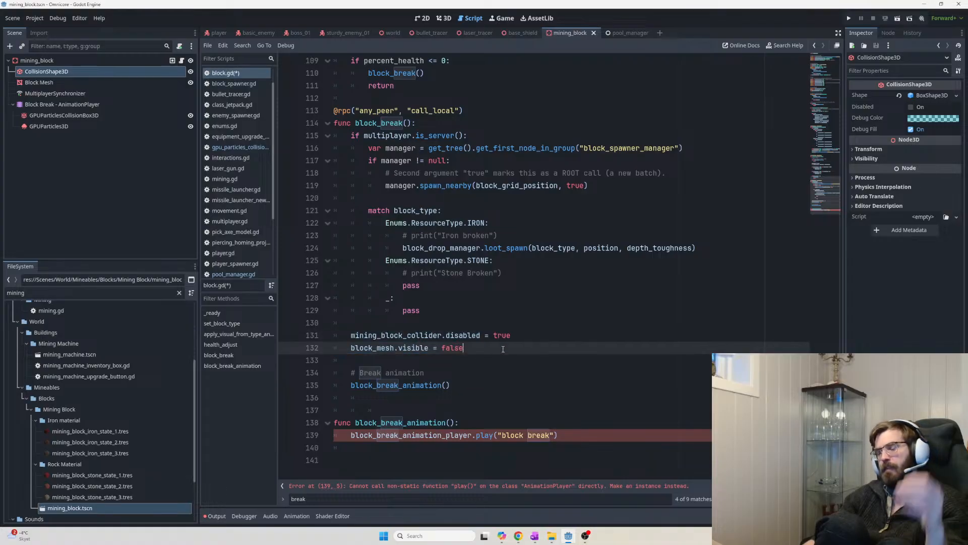
pyautogui.moveTo(503, 349)
pyautogui.mouseDown()
pyautogui.moveTo(352, 335)
pyautogui.moveTo(496, 352)
pyautogui.mouseUp()
pyautogui.click(348, 335)
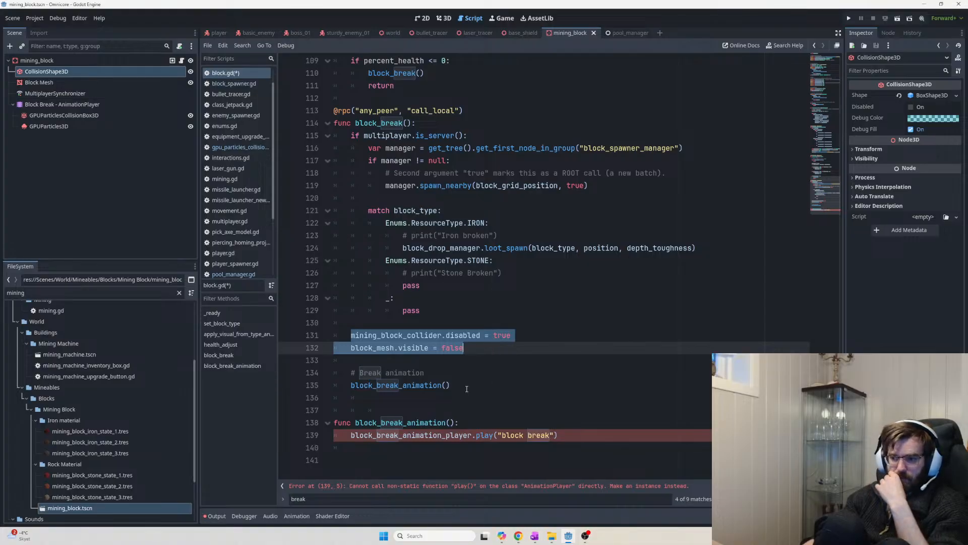
pyautogui.click(467, 389)
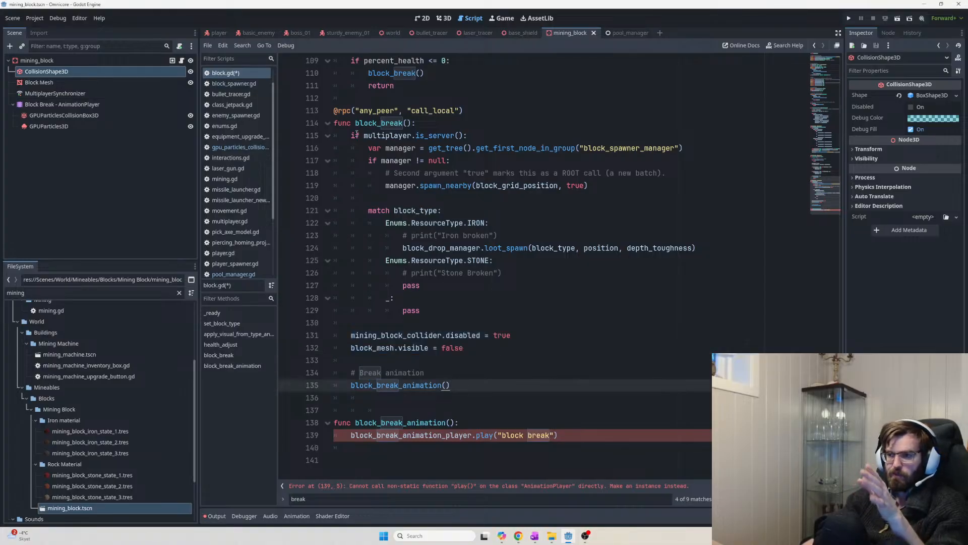
pyautogui.moveTo(351, 372); pyautogui.dragTo(372, 388)
pyautogui.tripleClick(446, 386)
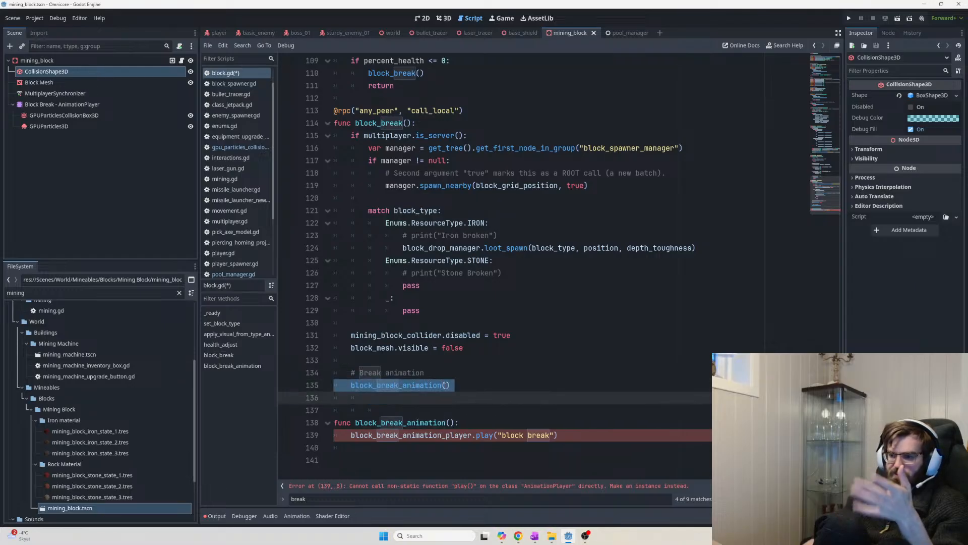
pyautogui.click(499, 387)
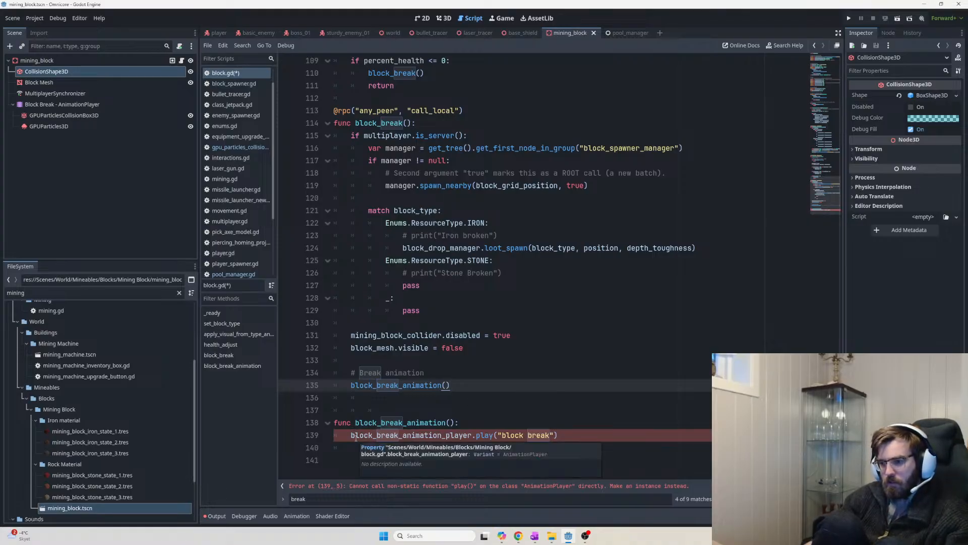
pyautogui.click(359, 448)
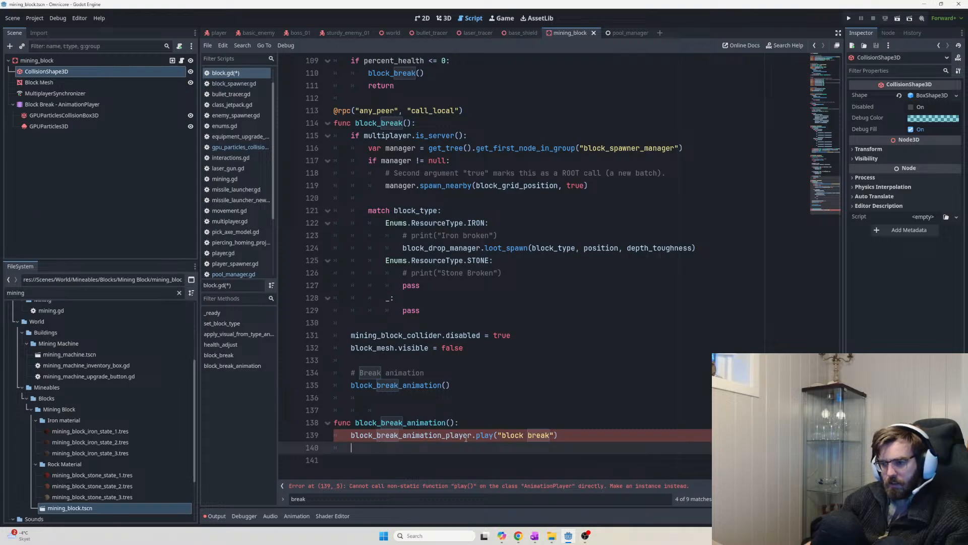
# In ChatGPT, highlight the suggested block_break_animation lines: the is_instance_valid check and play("block break")
pyautogui.hotkey('alt', 'Tab')
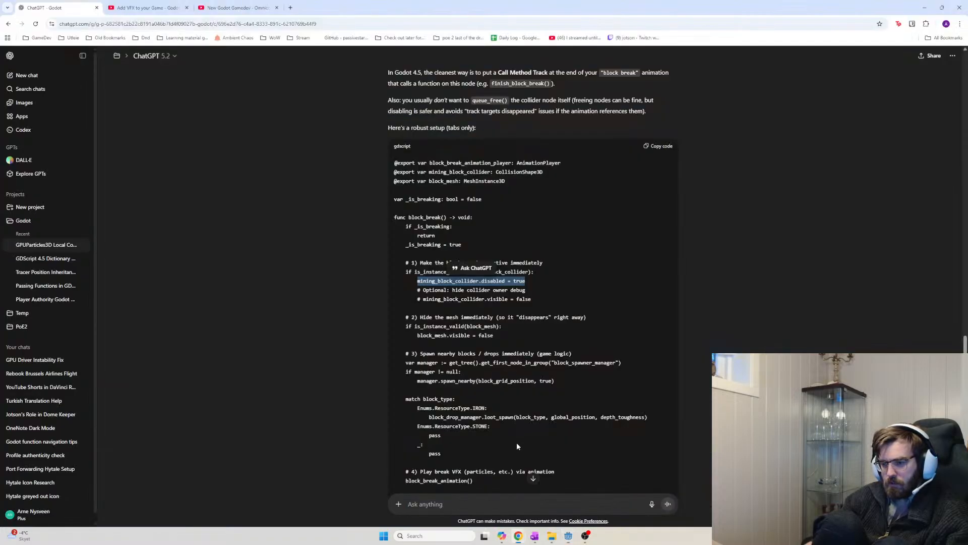
pyautogui.scroll(-5, 529, 338)
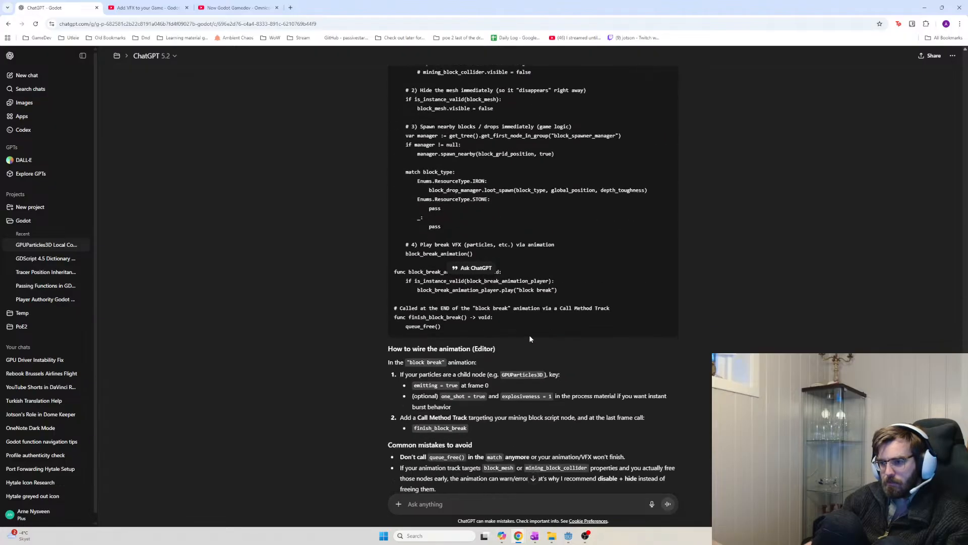
pyautogui.moveTo(514, 254); pyautogui.dragTo(393, 253)
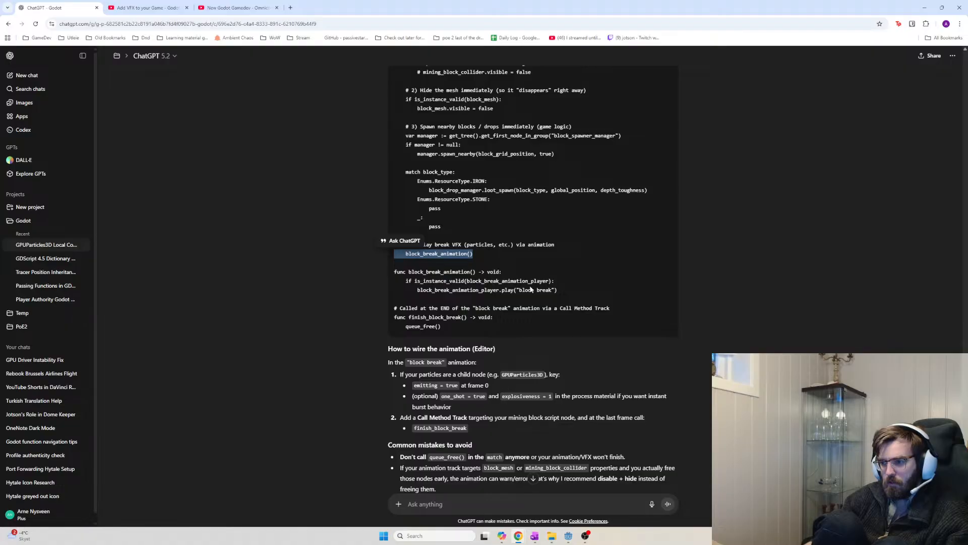
pyautogui.click(432, 289)
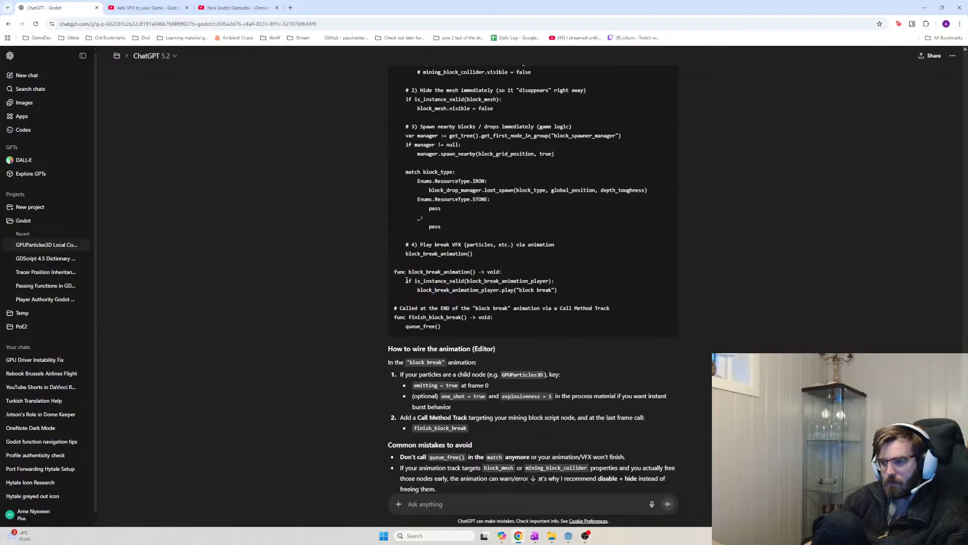
pyautogui.moveTo(405, 281); pyautogui.dragTo(592, 285)
pyautogui.click(590, 286)
pyautogui.moveTo(558, 291); pyautogui.dragTo(407, 286)
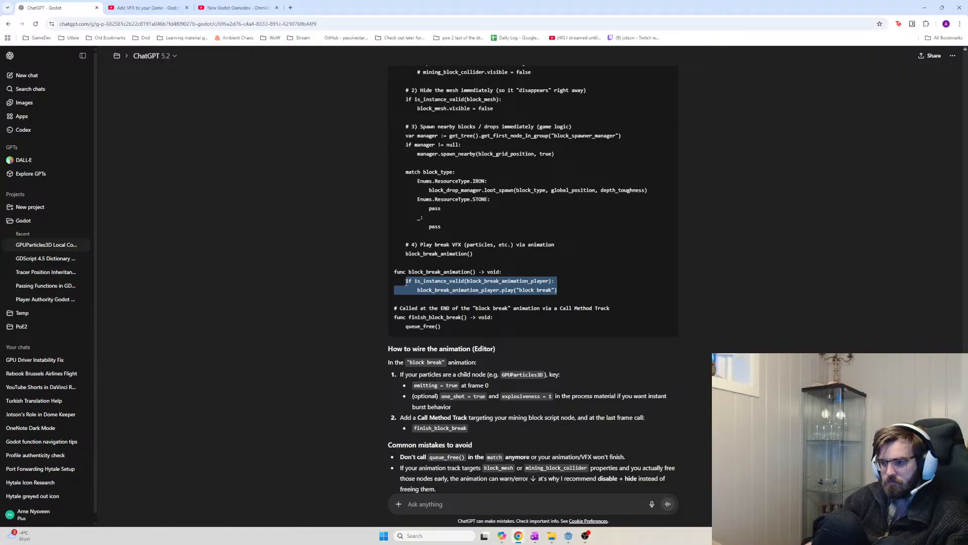
pyautogui.click(544, 299)
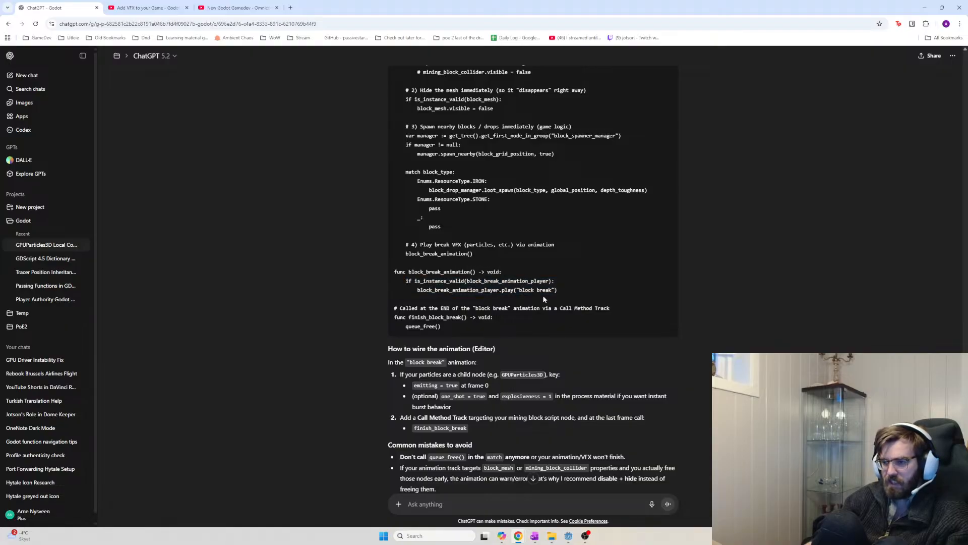
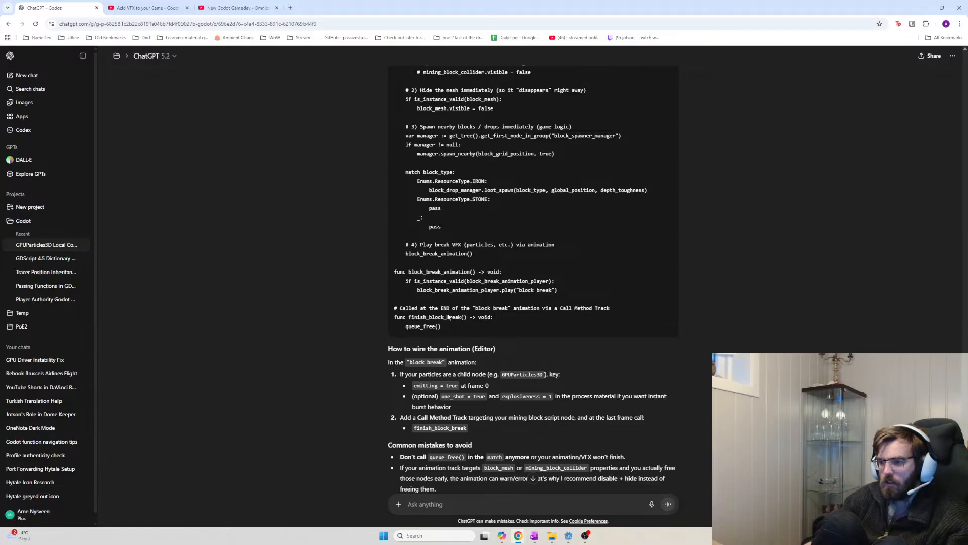
# In ChatGPT's answer, highlight the Call Method Track comment, finish_block_break and block_break_animation code
pyautogui.moveTo(440, 312); pyautogui.dragTo(390, 305)
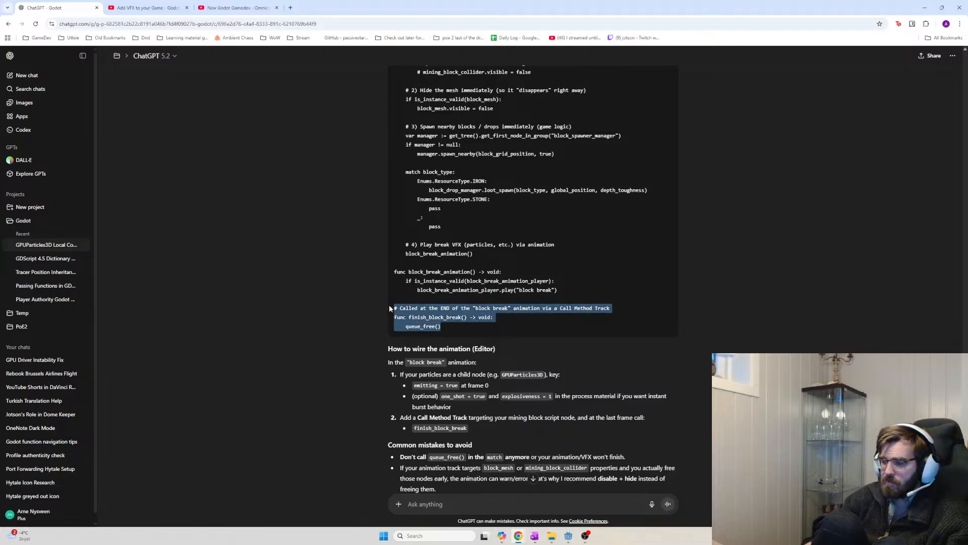
pyautogui.moveTo(479, 327); pyautogui.dragTo(392, 308)
pyautogui.click(477, 319)
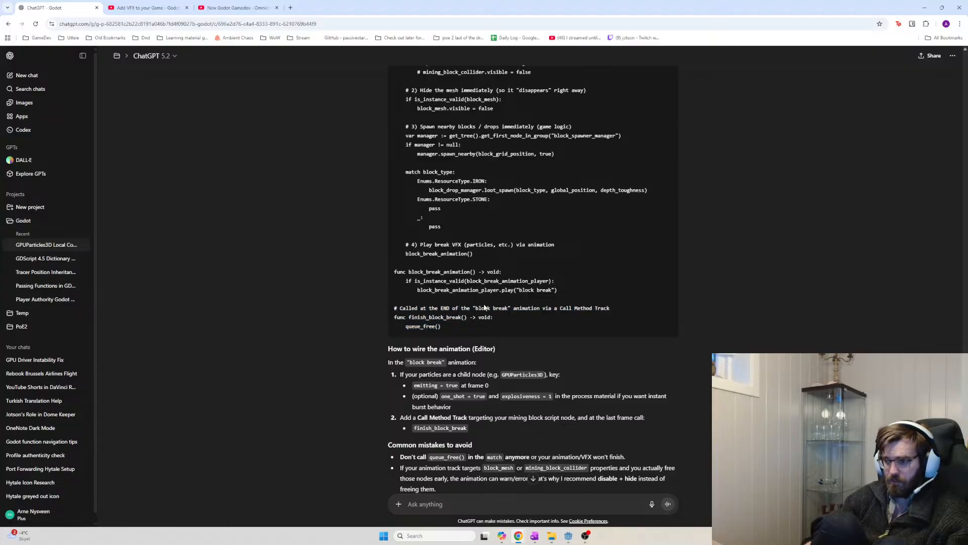
pyautogui.moveTo(558, 291); pyautogui.dragTo(395, 267)
pyautogui.click(463, 318)
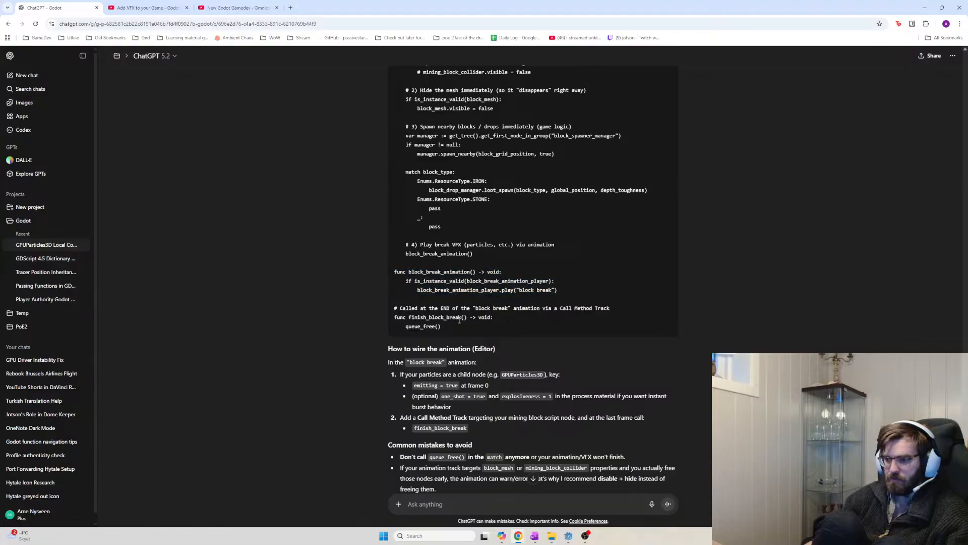
pyautogui.moveTo(442, 327); pyautogui.dragTo(392, 304)
pyautogui.click(470, 317)
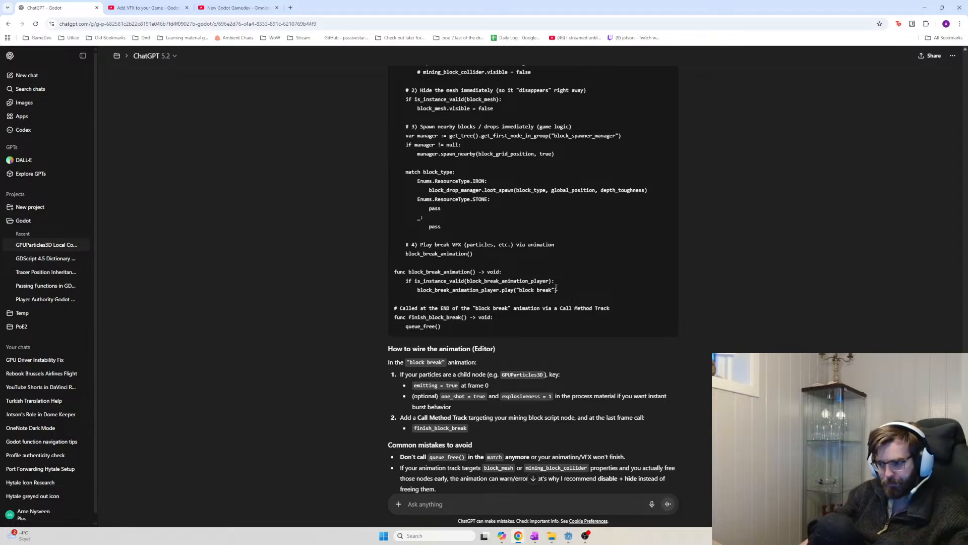
# Copy the is_instance_valid check and play lines over script lines 139–140
pyautogui.moveTo(557, 288); pyautogui.dragTo(393, 277)
pyautogui.hotkey('ctrl', 'c')
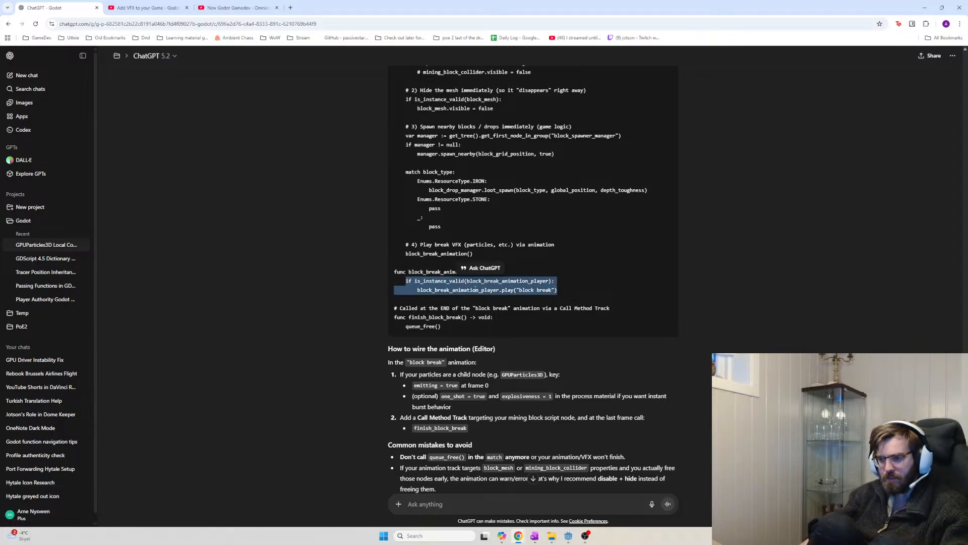
pyautogui.hotkey('alt', 'Tab')
pyautogui.moveTo(373, 447); pyautogui.dragTo(352, 436)
pyautogui.hotkey('ctrl', 'v')
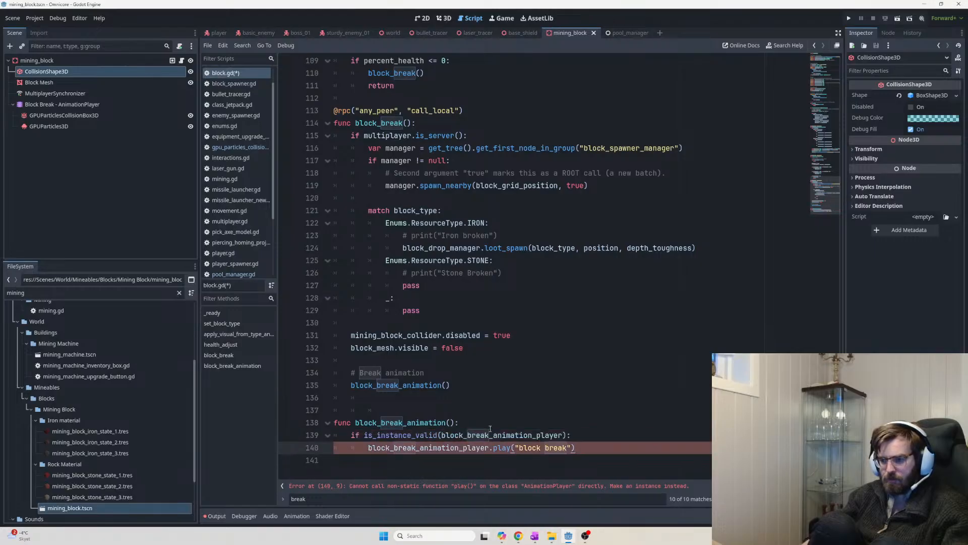
pyautogui.click(497, 411)
# Snip the line 140 play() error message from the script editor and return to ChatGPT
pyautogui.click(443, 447)
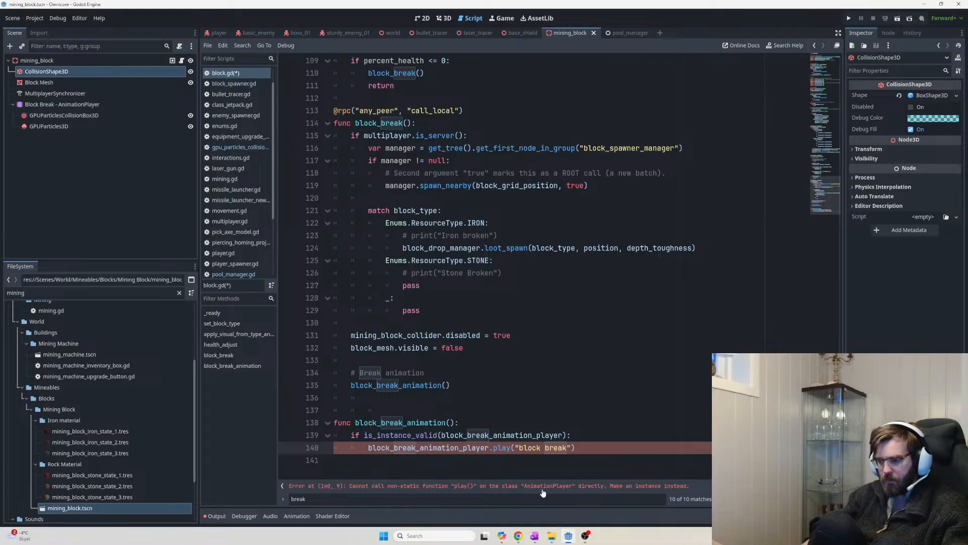
pyautogui.press('super+shift+s')
pyautogui.moveTo(709, 480); pyautogui.dragTo(282, 498)
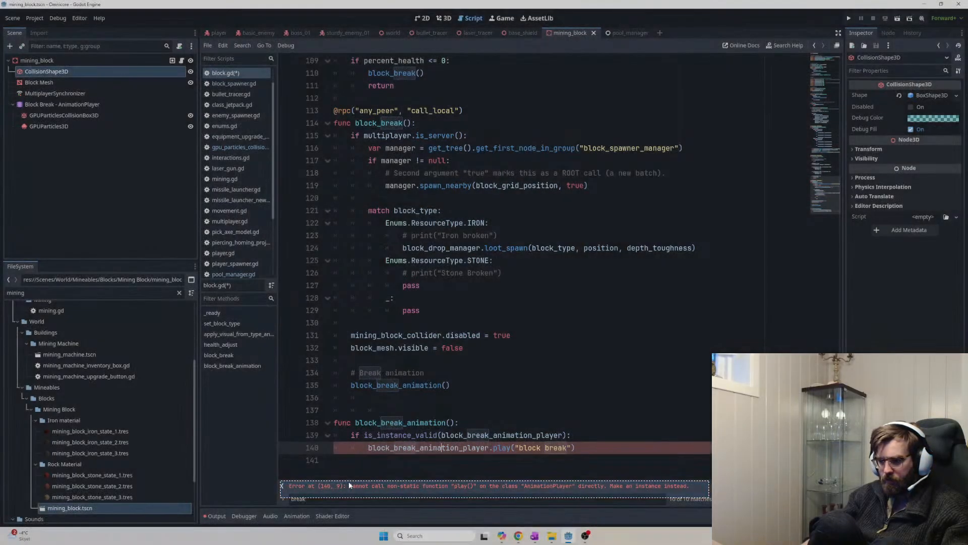
pyautogui.hotkey('alt', 'Tab')
pyautogui.hotkey('alt', 'Tab')
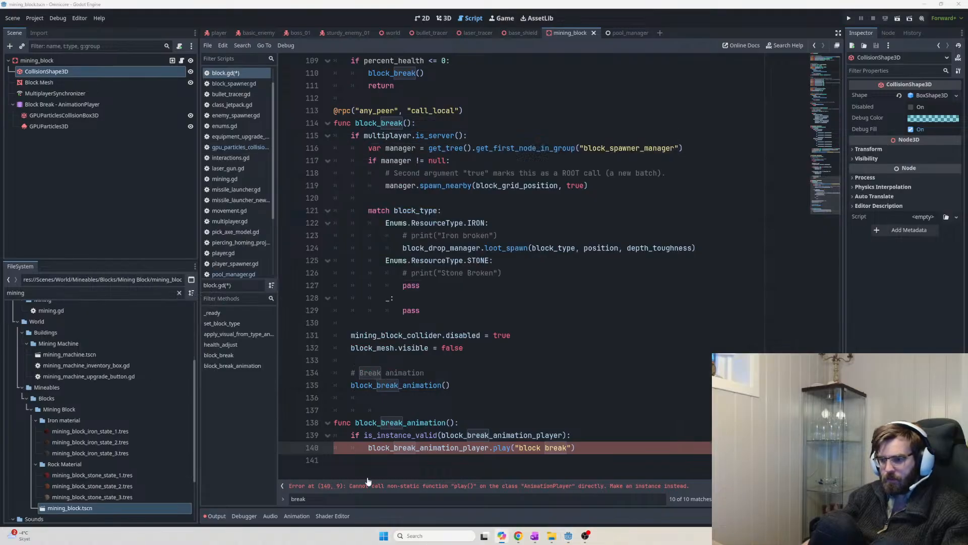
pyautogui.hotkey('alt', 'Tab')
pyautogui.hotkey('alt', 'Tab')
pyautogui.scroll(6, 622, 361)
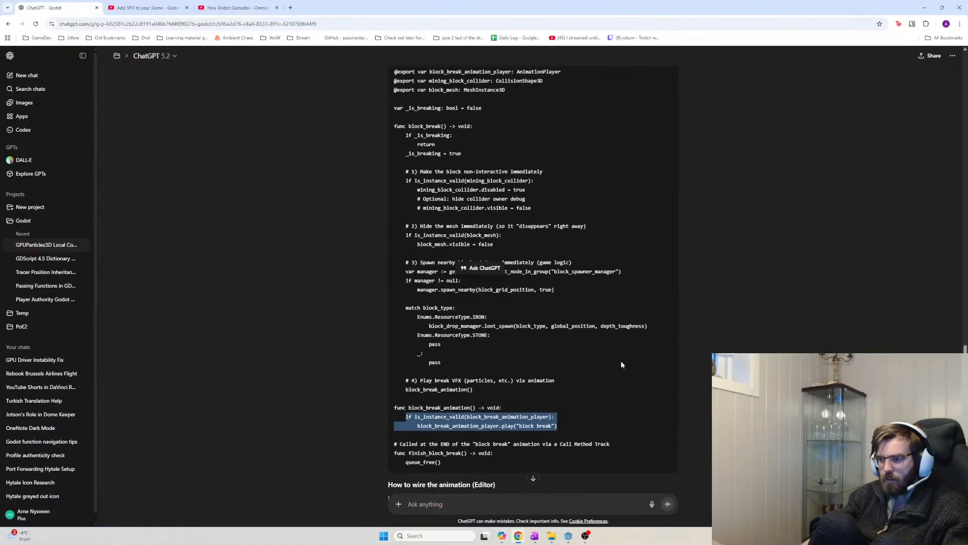
# Review the AnimationPlayer part of the answer, then send ChatGPT the play() error screenshot
pyautogui.doubleClick(535, 239)
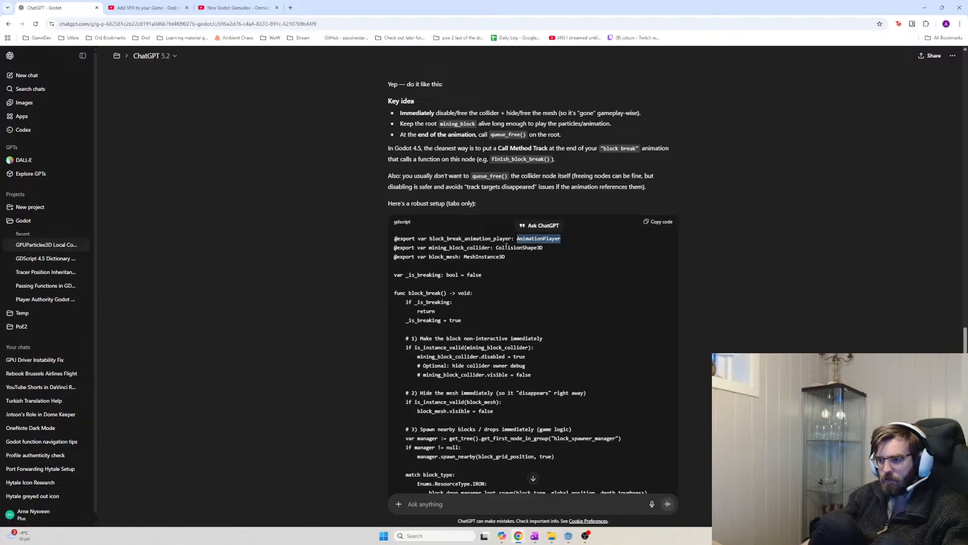
pyautogui.scroll(-2, 519, 341)
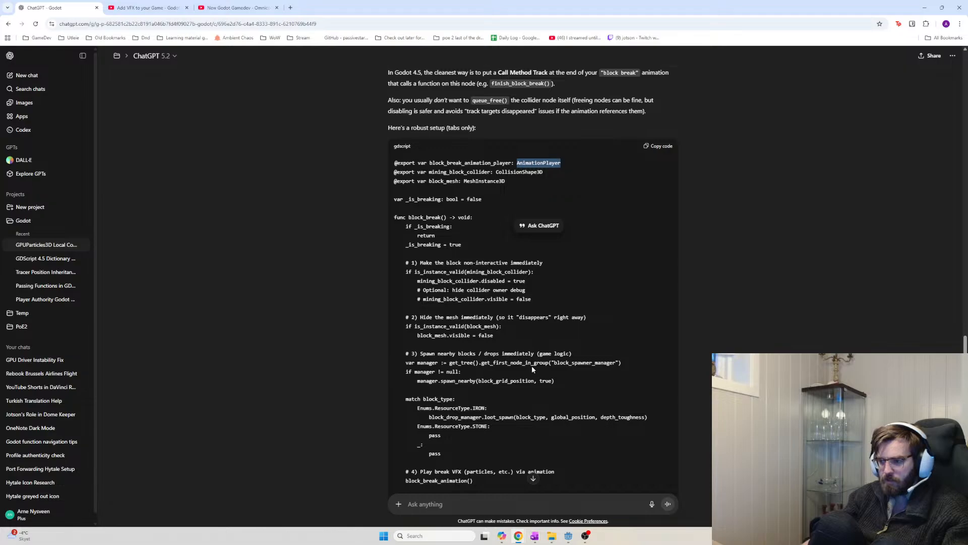
pyautogui.scroll(-2, 531, 369)
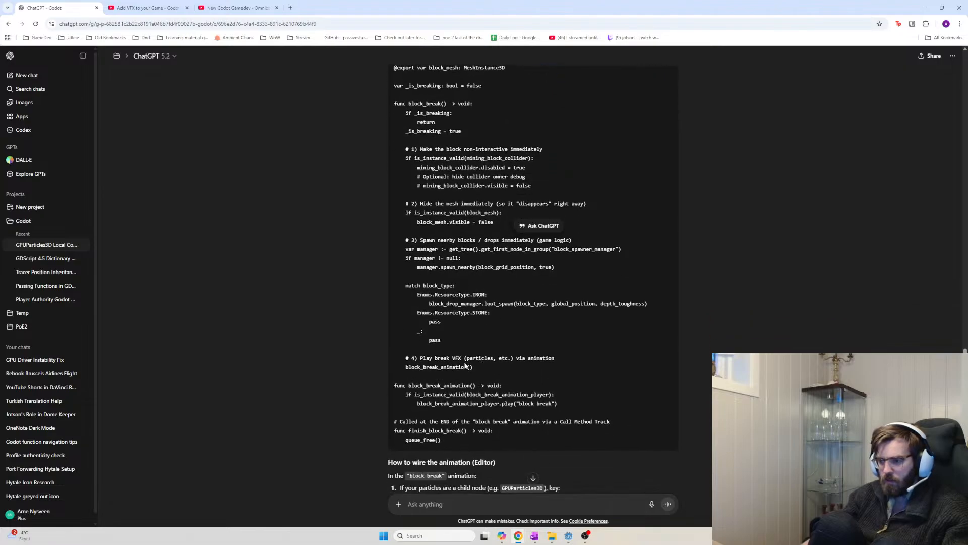
pyautogui.scroll(-1, 487, 389)
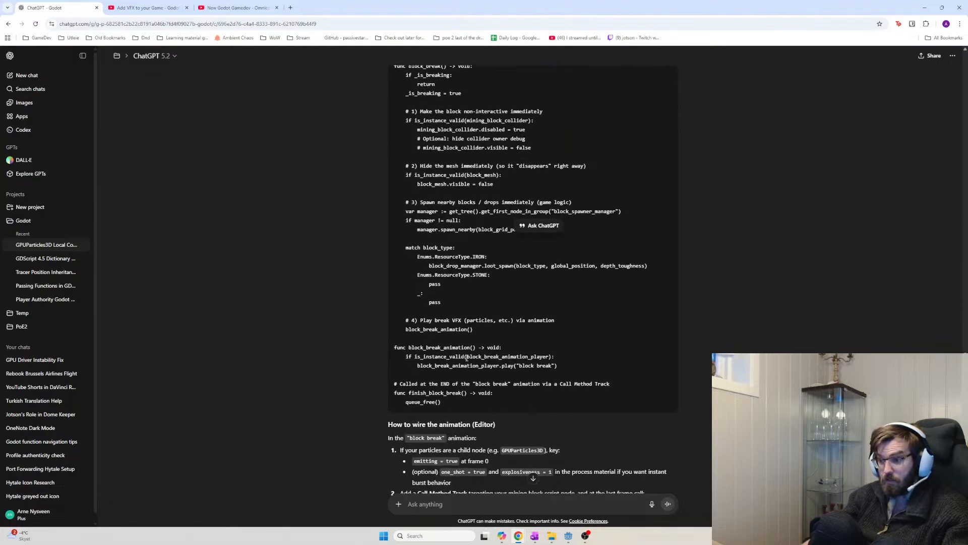
pyautogui.scroll(-1, 494, 424)
pyautogui.hotkey('ctrl', 'v')
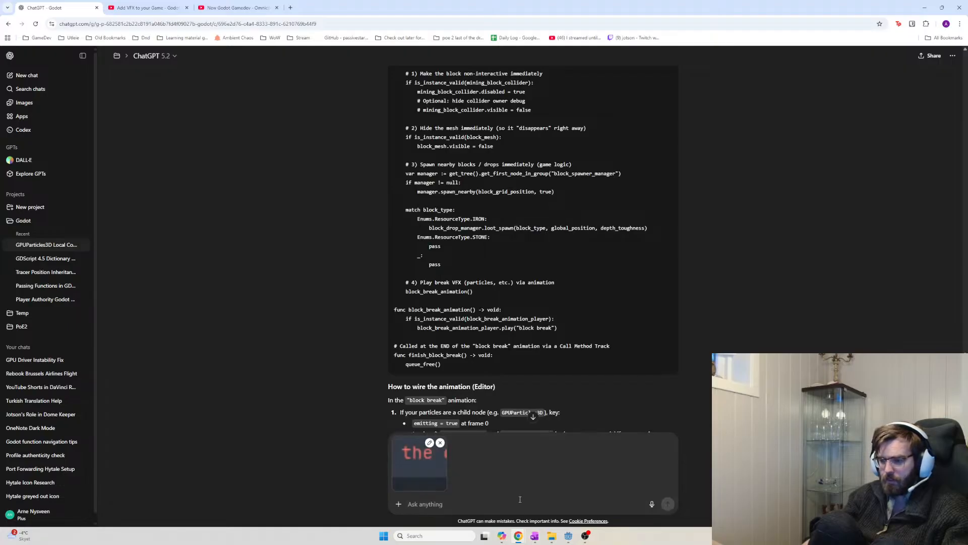
pyautogui.press('Return')
pyautogui.hotkey('alt', 'Tab')
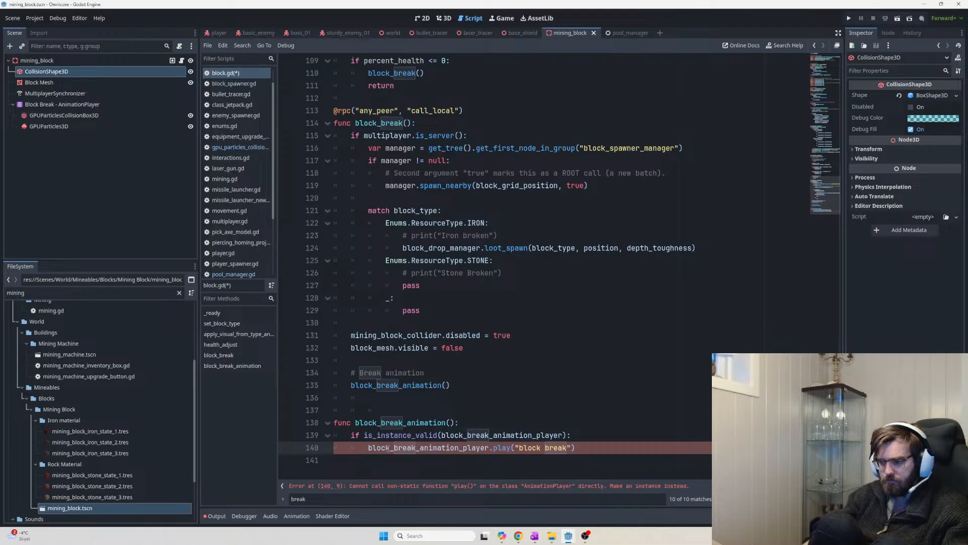
# Delete the is_instance_valid line and the play call, leaving line 139 as block_break_animation_player
pyautogui.keyDown('shift'); pyautogui.click(355, 436); pyautogui.keyUp('shift')
pyautogui.keyDown('shift'); pyautogui.click(352, 436); pyautogui.keyUp('shift')
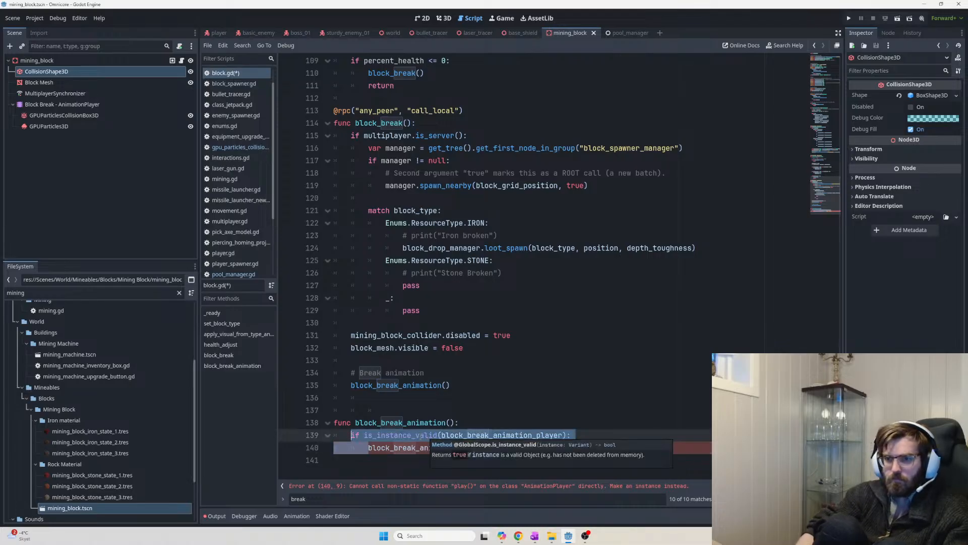
pyautogui.press('BackSpace')
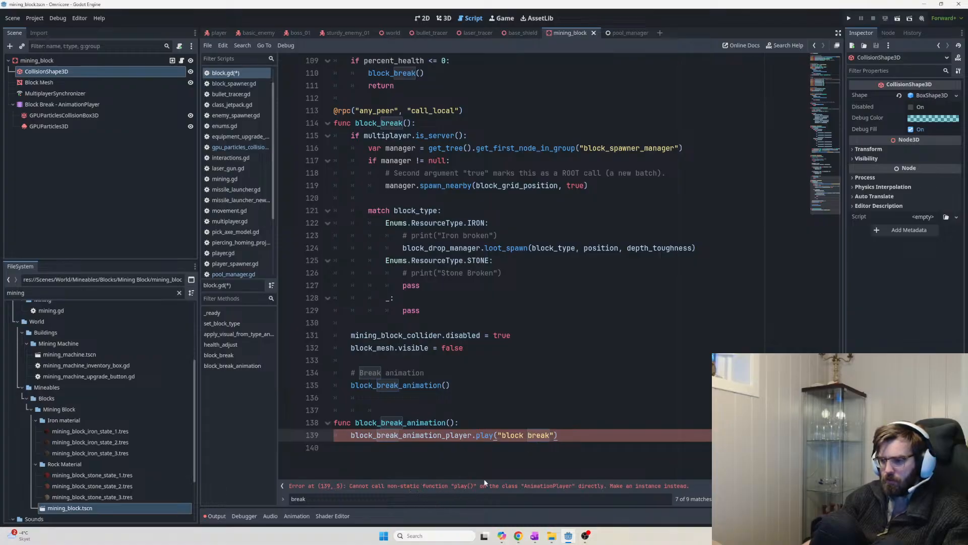
pyautogui.moveTo(574, 437); pyautogui.dragTo(481, 438)
pyautogui.press('BackSpace')
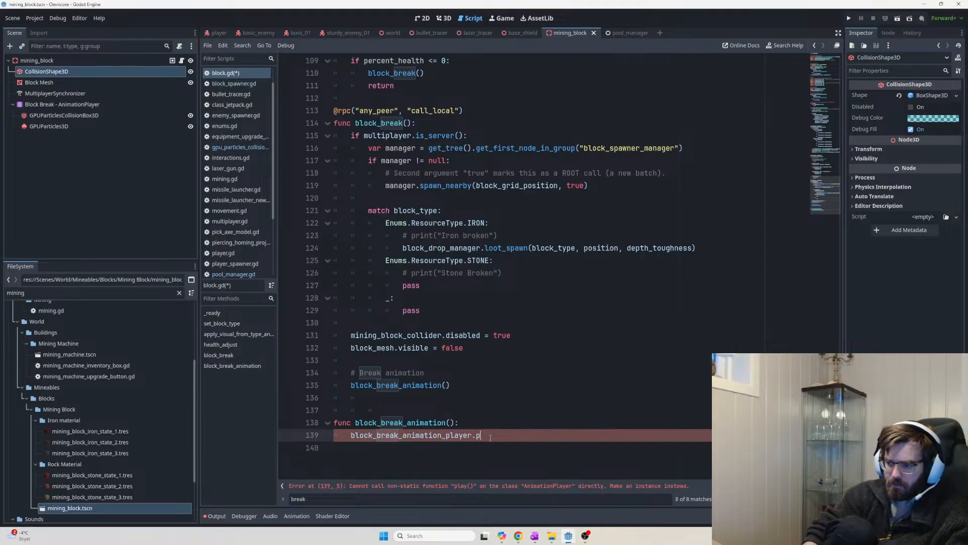
pyautogui.write('lay')
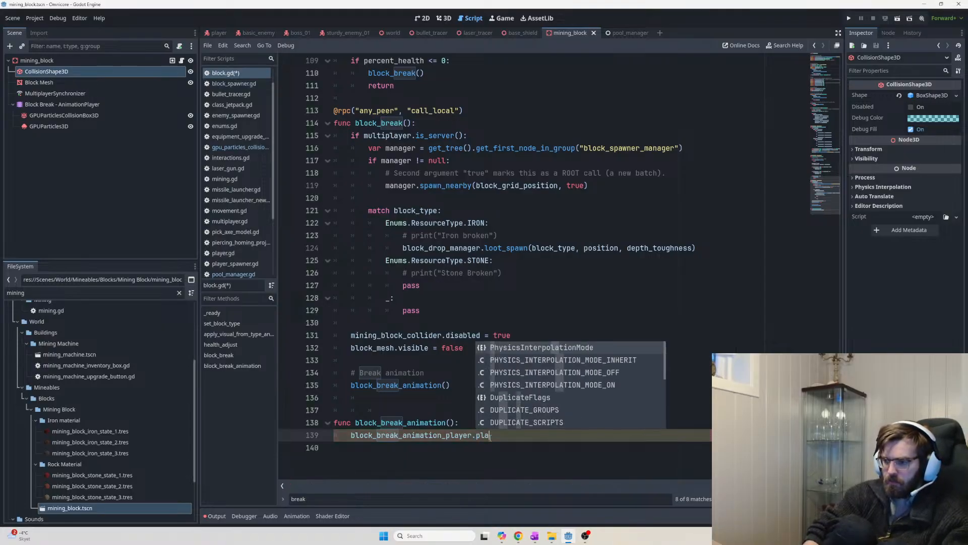
pyautogui.press('BackSpace')
pyautogui.press('BackSpace')
pyautogui.press('BackSpace')
pyautogui.press('BackSpace')
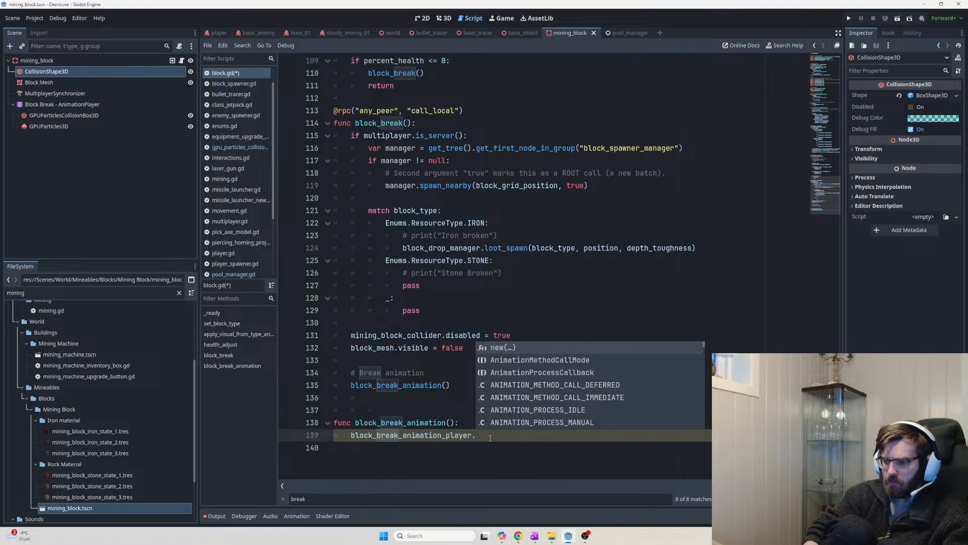
pyautogui.hotkey('alt', 'Tab')
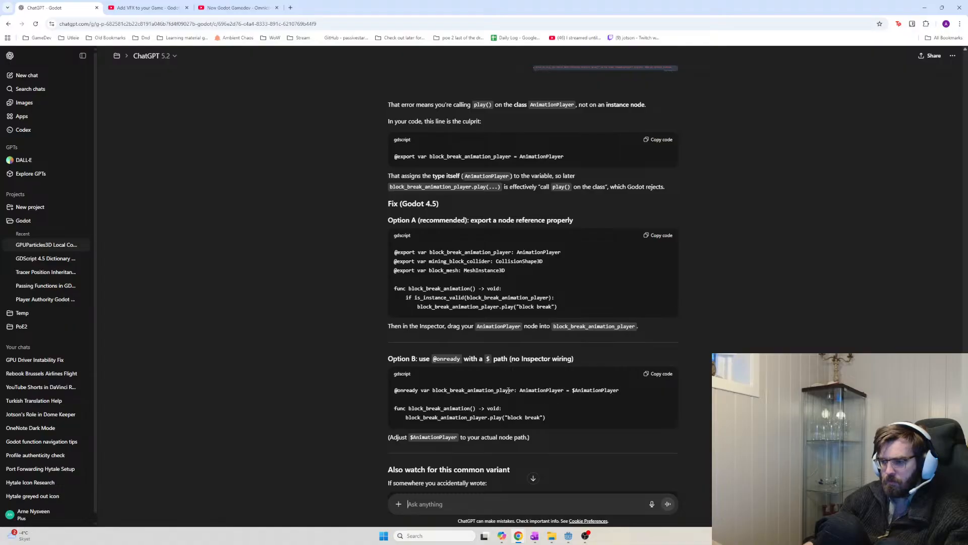
# Read ChatGPT's Option A fix and its corrected block_break_animation_player.play line
pyautogui.scroll(-2, 512, 383)
pyautogui.moveTo(550, 345); pyautogui.dragTo(406, 345)
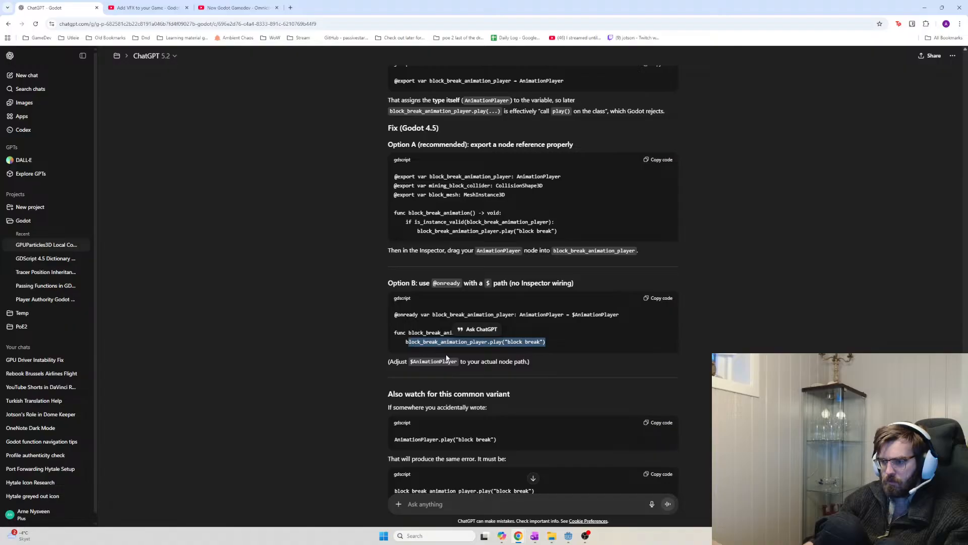
pyautogui.click(398, 219)
pyautogui.moveTo(398, 220)
pyautogui.mouseDown()
pyautogui.moveTo(564, 231)
pyautogui.moveTo(415, 220)
pyautogui.mouseUp()
pyautogui.doubleClick(492, 223)
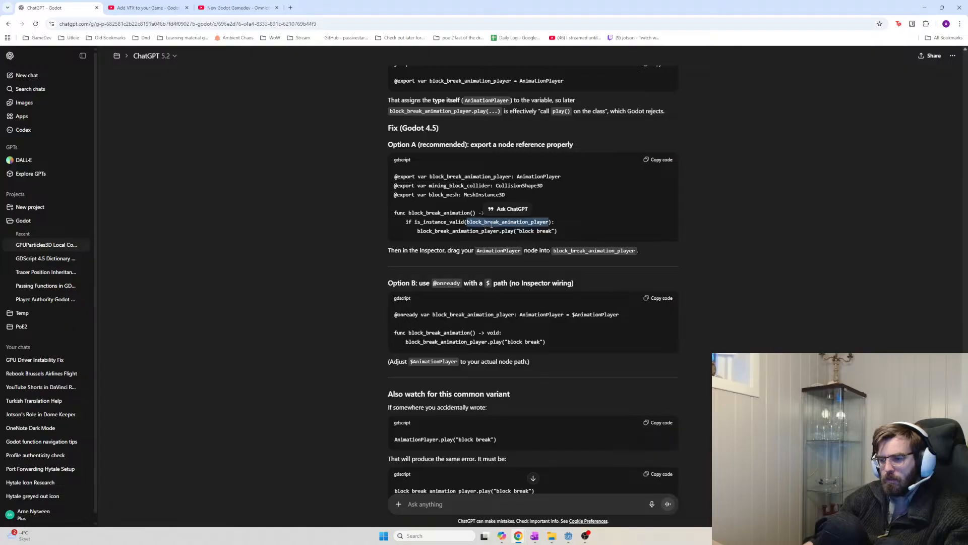
pyautogui.scroll(-3, 510, 285)
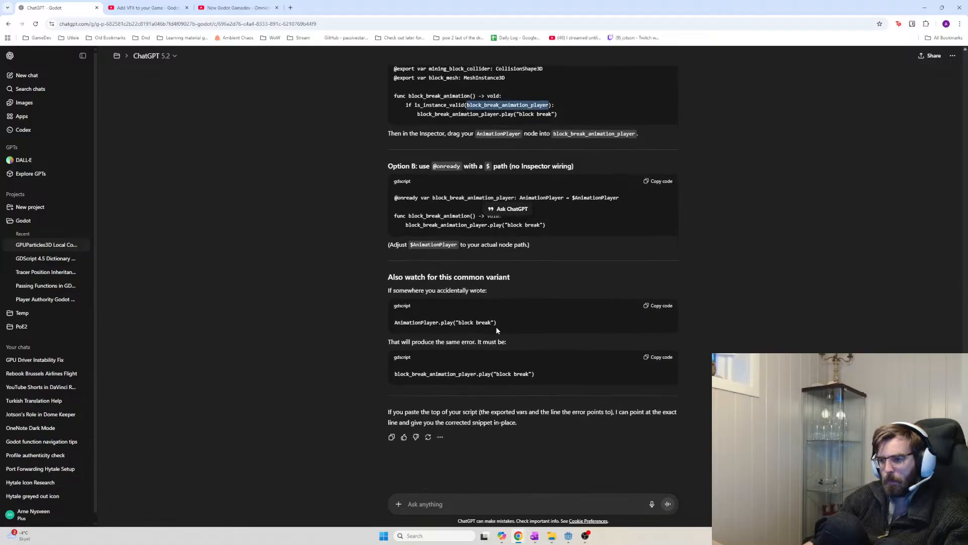
pyautogui.moveTo(496, 323); pyautogui.dragTo(390, 320)
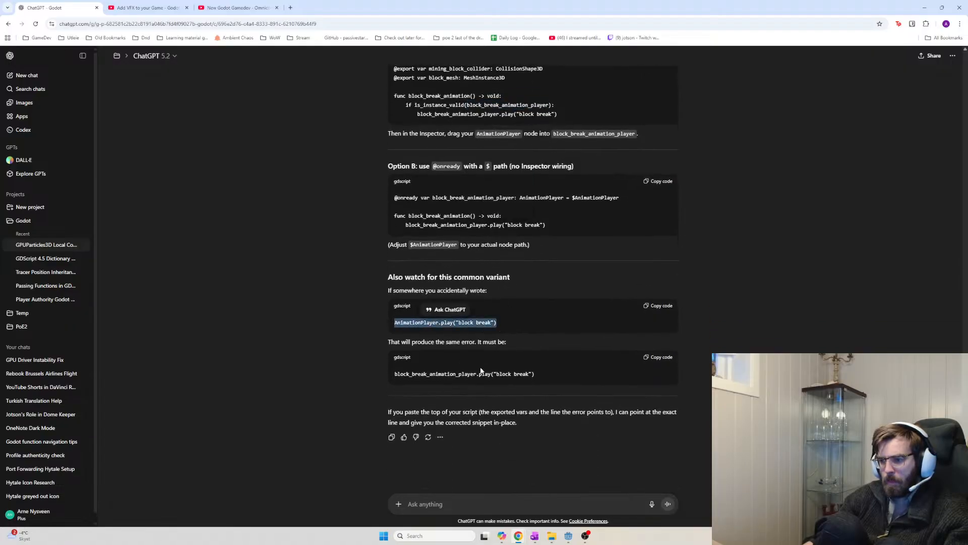
pyautogui.moveTo(542, 376); pyautogui.dragTo(392, 375)
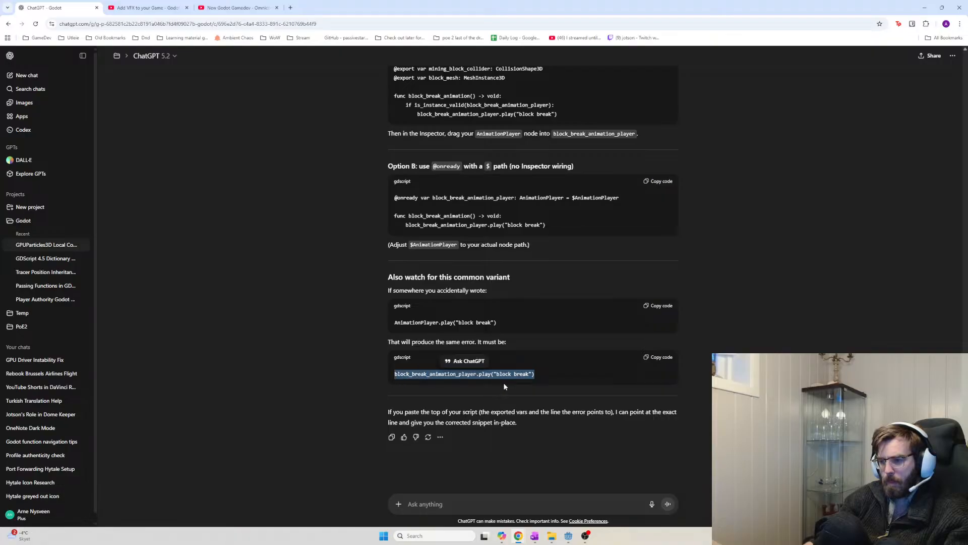
pyautogui.hotkey('alt', 'Tab')
pyautogui.click(425, 437)
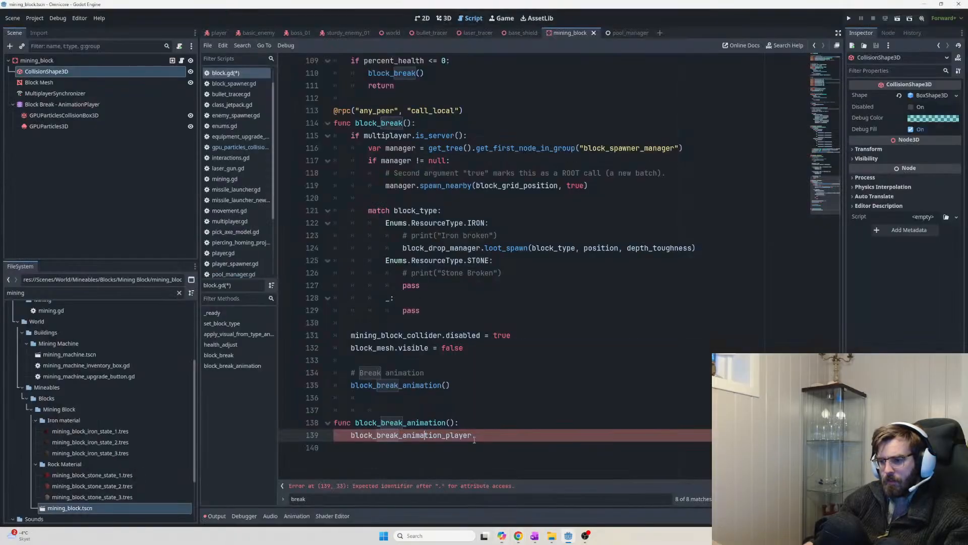
# Complete line 139 with play("block break") and save block.gd
pyautogui.click(491, 435)
pyautogui.write('play')
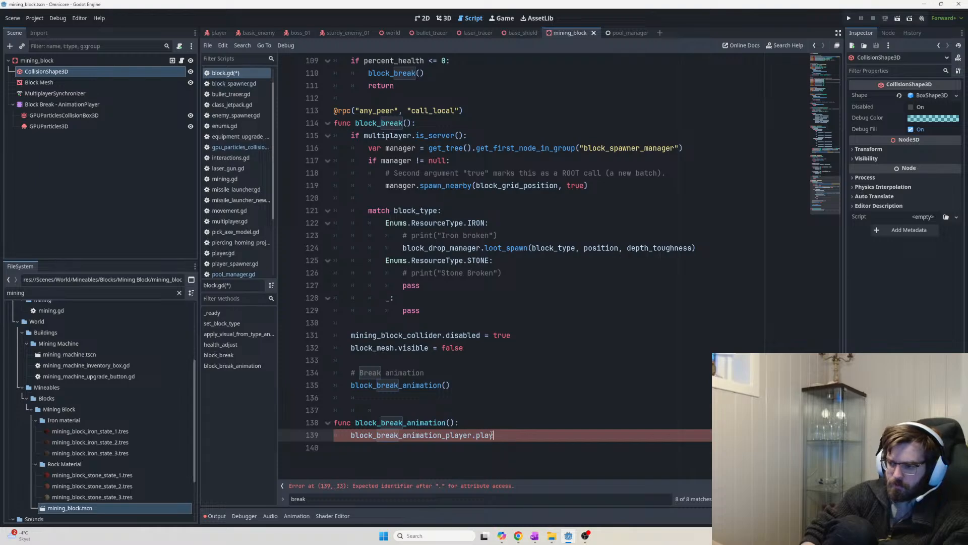
pyautogui.write('("block')
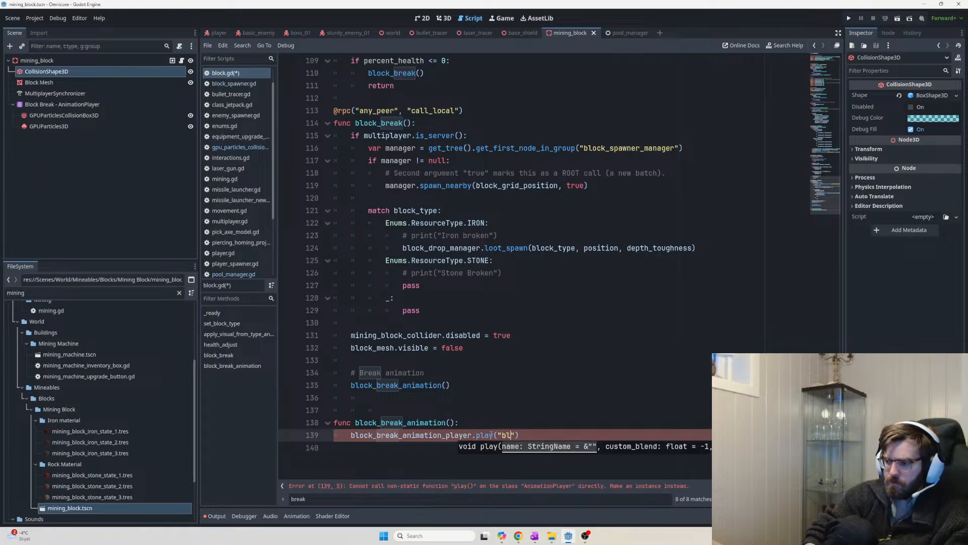
pyautogui.write(' break')
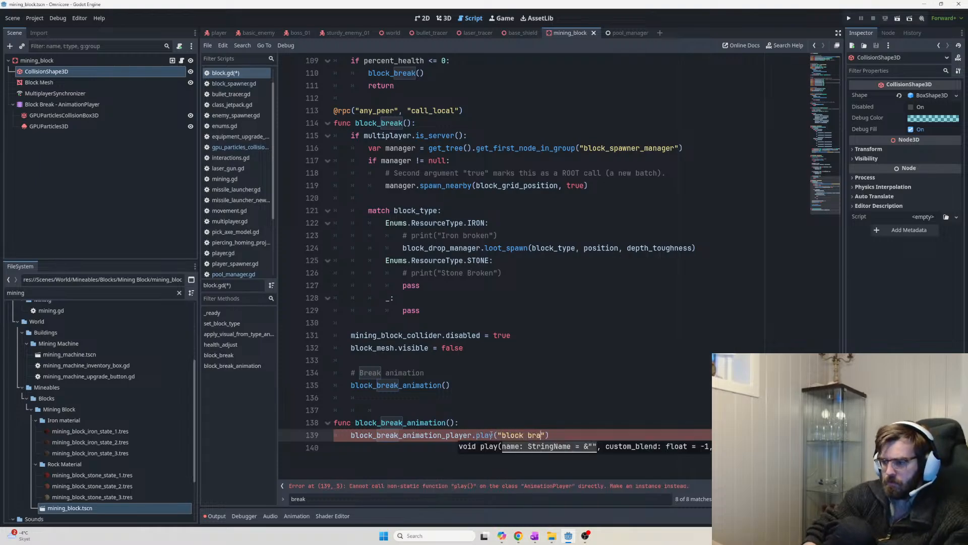
pyautogui.press('Up')
pyautogui.press('Up')
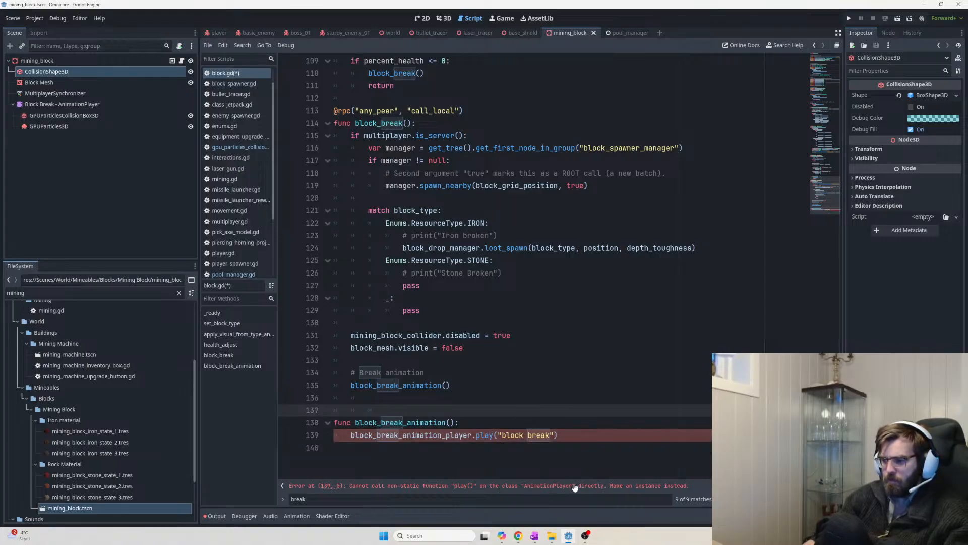
pyautogui.hotkey('ctrl', 's')
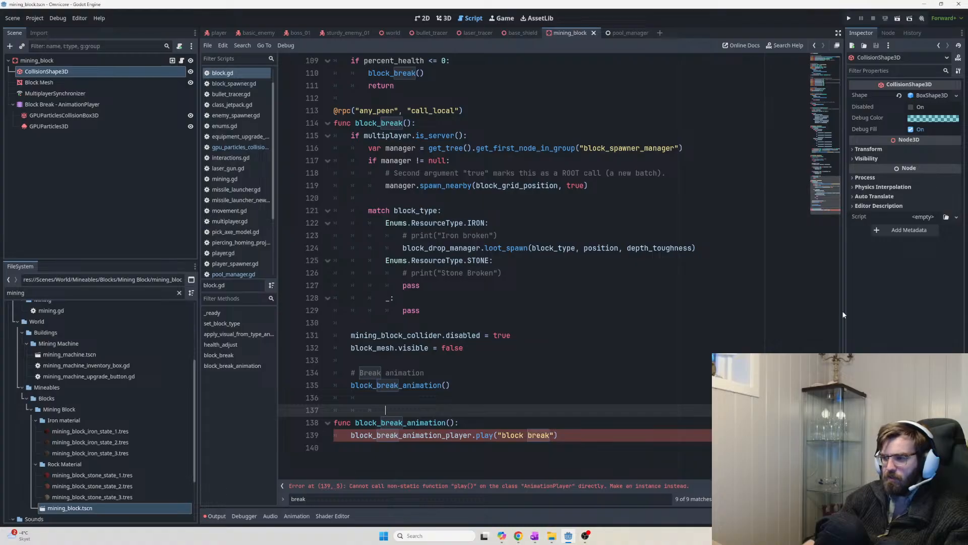
# Paste the block_break_animation_player name from line 5 over line 139's variable, save, and select the Block Break AnimationPlayer
pyautogui.moveTo(841, 404); pyautogui.dragTo(834, 34)
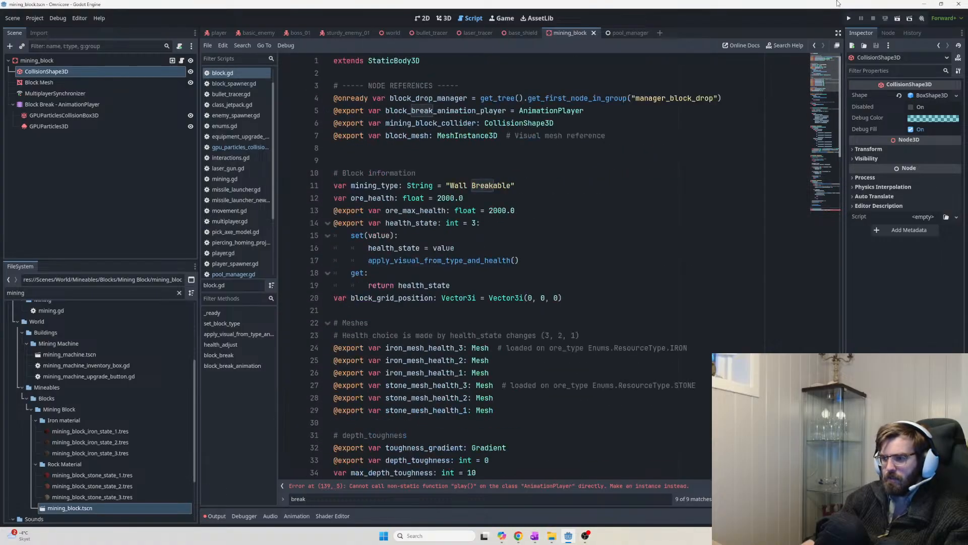
pyautogui.doubleClick(465, 110)
pyautogui.hotkey('ctrl', 'c')
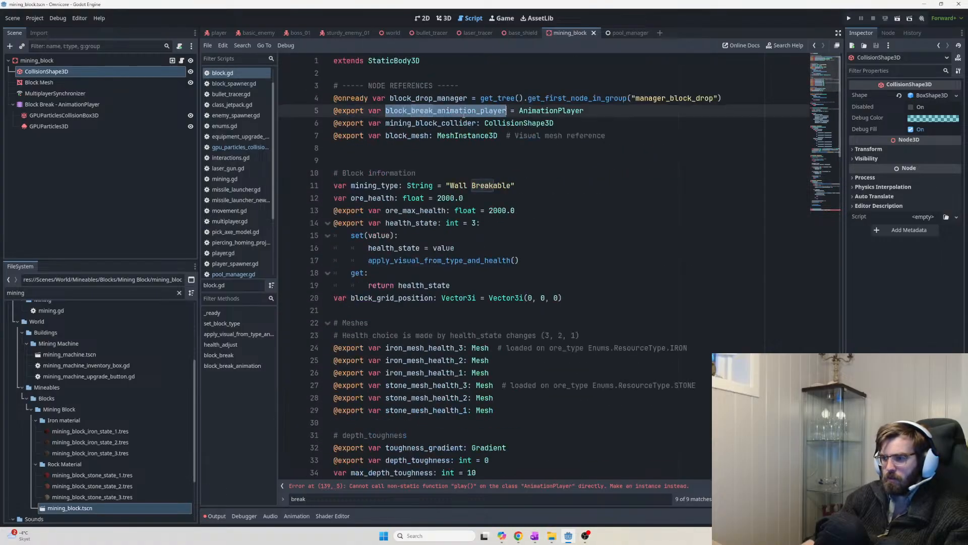
pyautogui.hotkey('ctrl', 'End')
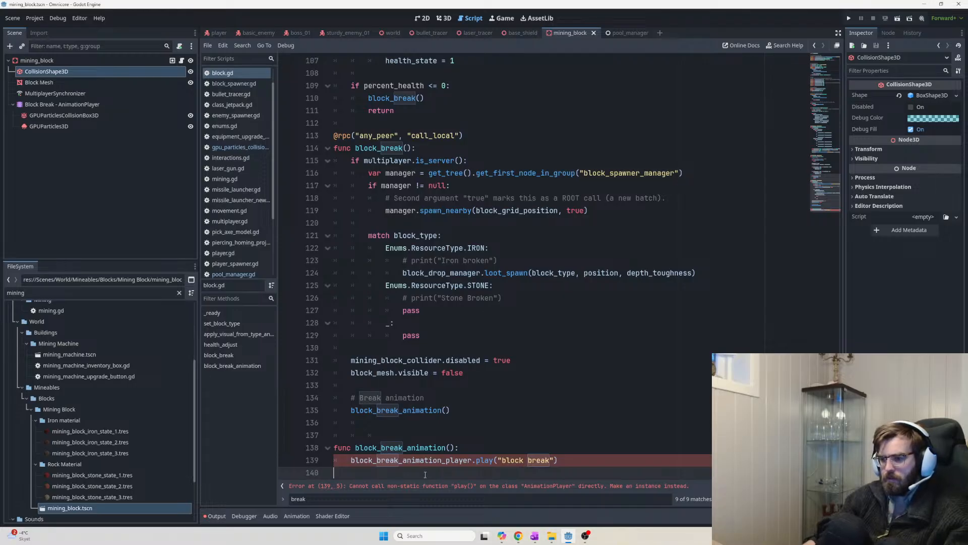
pyautogui.doubleClick(460, 462)
pyautogui.hotkey('ctrl', 'v')
pyautogui.scroll(20, 494, 267)
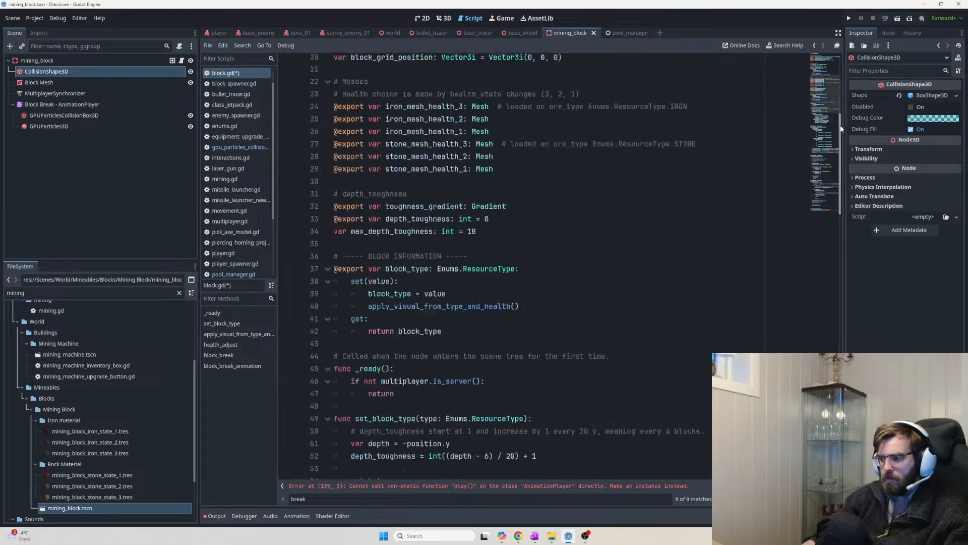
pyautogui.hotkey('ctrl', 's')
pyautogui.moveTo(519, 111); pyautogui.dragTo(583, 111)
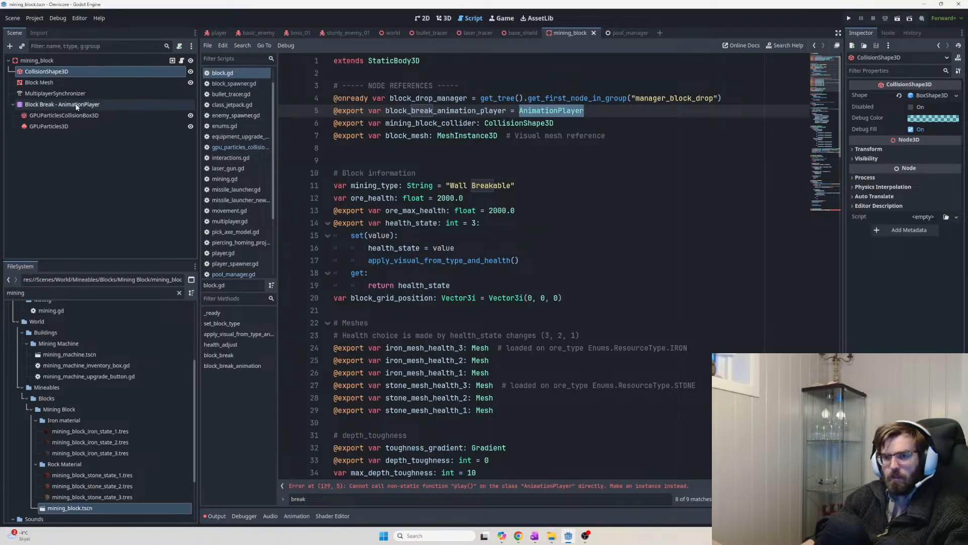
pyautogui.doubleClick(465, 111)
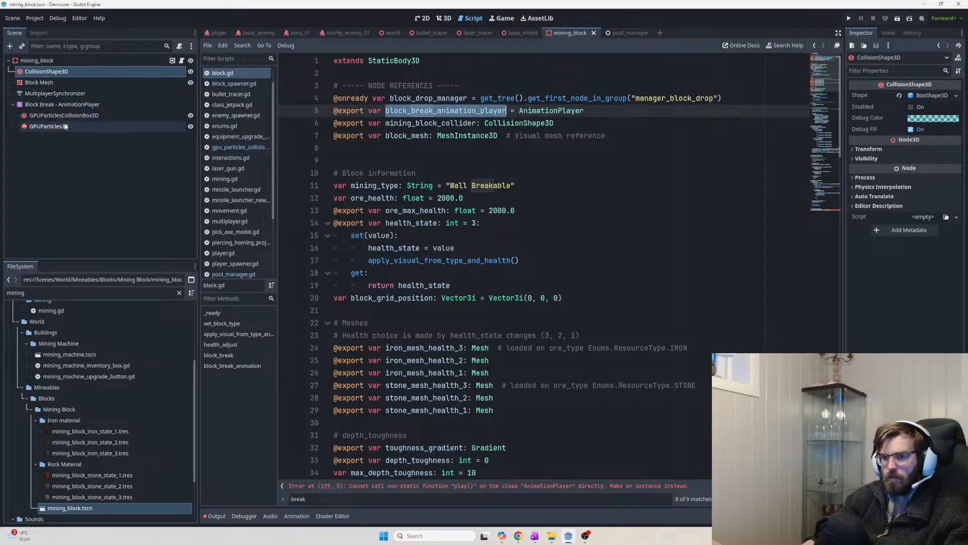
pyautogui.click(61, 106)
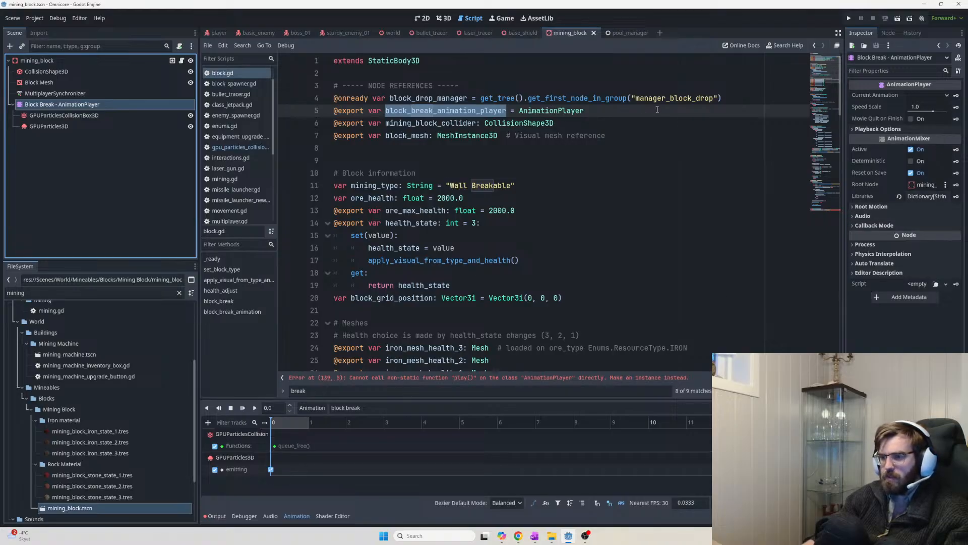
# Search the project for 'animation_player' and open the attacking.gd match at line 28
pyautogui.moveTo(585, 111); pyautogui.dragTo(654, 111)
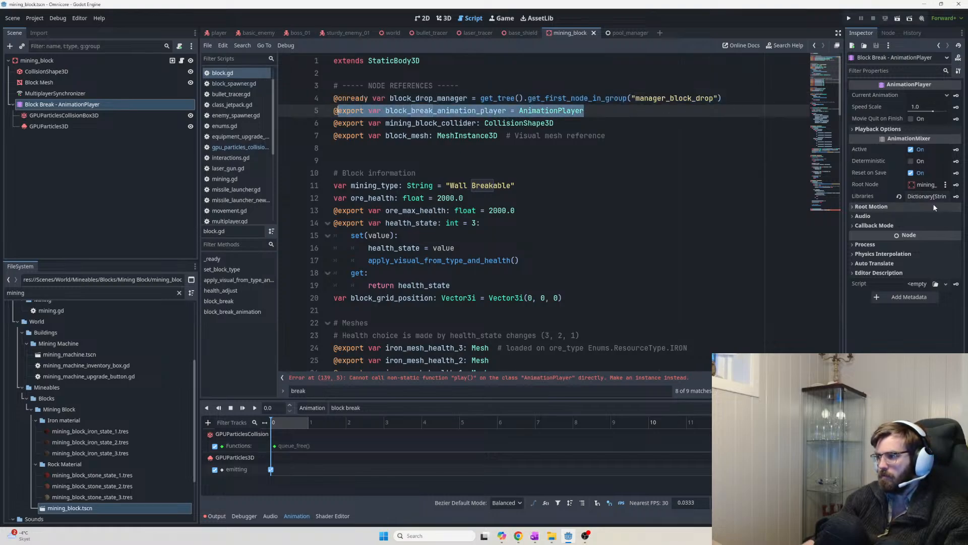
pyautogui.hotkey('ctrl', 'shift', 'f')
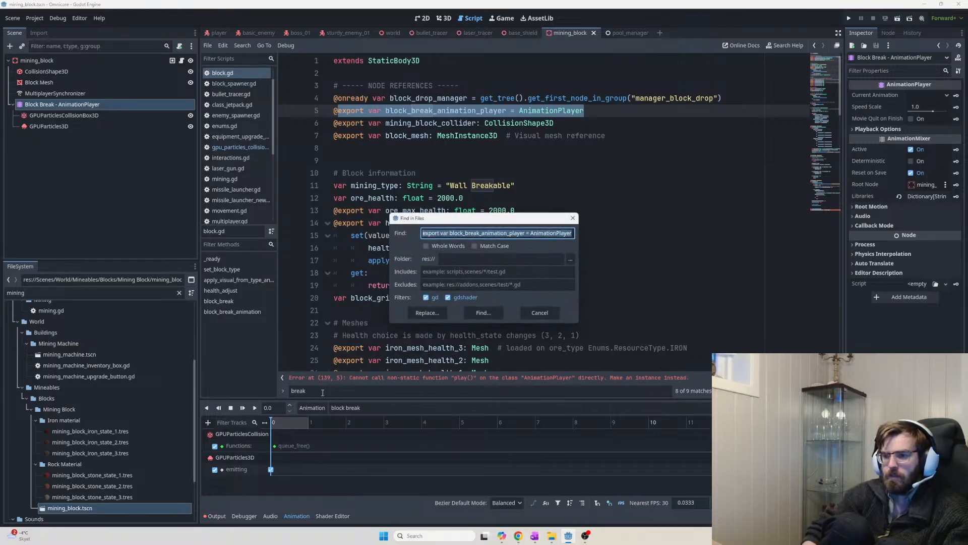
pyautogui.write('animation')
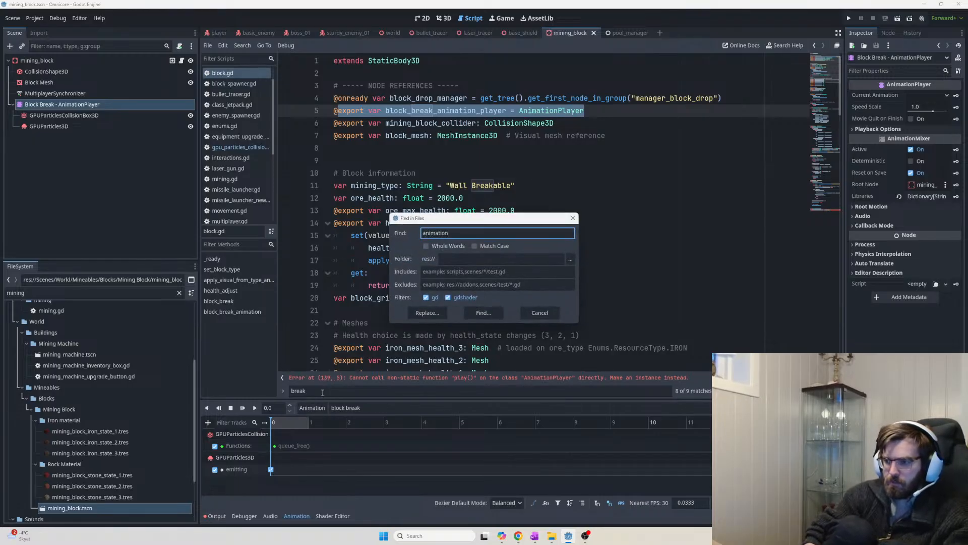
pyautogui.write('_player')
pyautogui.press('Return')
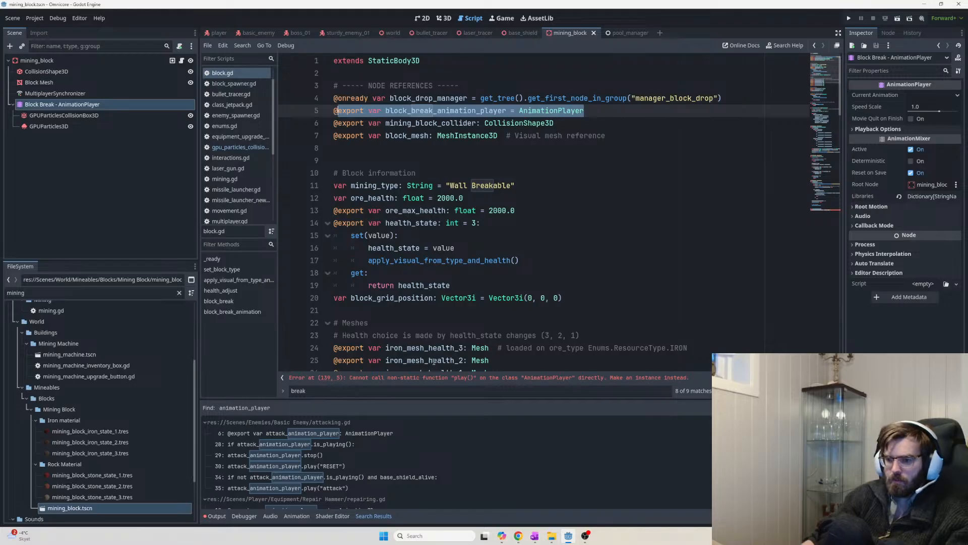
pyautogui.click(272, 446)
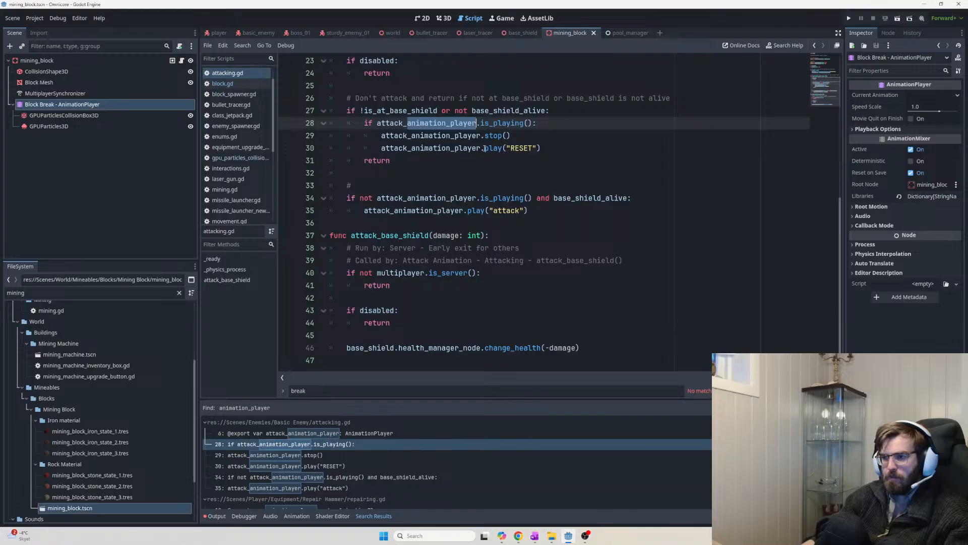
# Review attacking.gd's attack_animation_player declaration and its RESET and attack play calls
pyautogui.scroll(7, 561, 152)
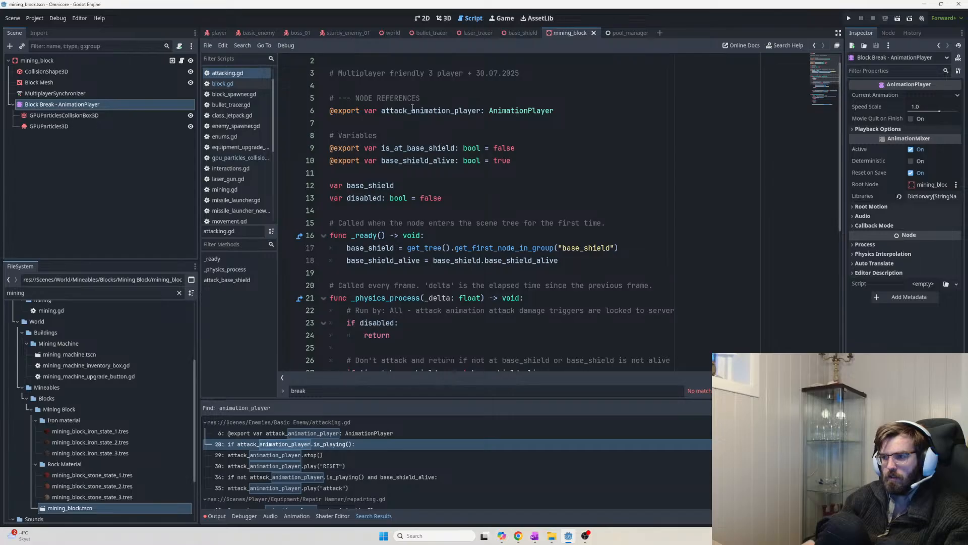
pyautogui.doubleClick(413, 110)
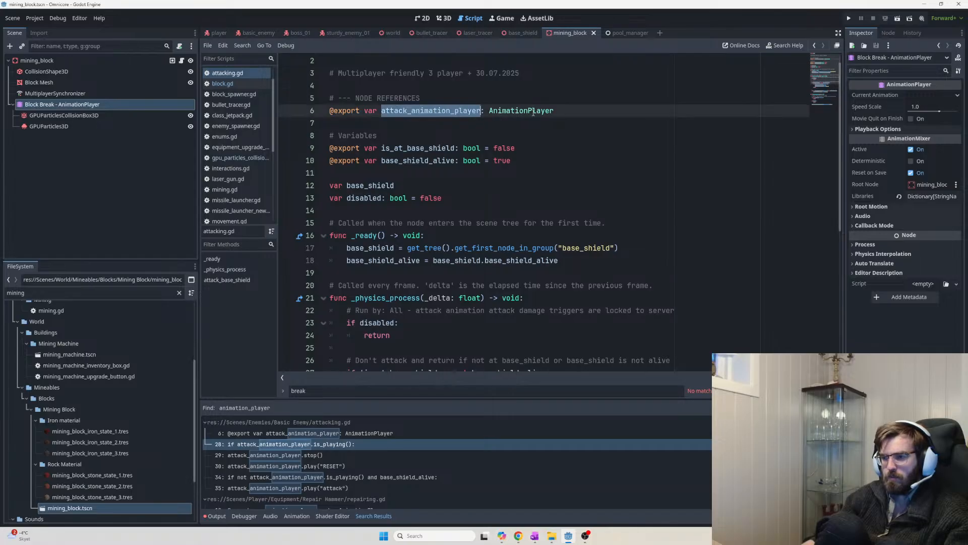
pyautogui.scroll(-4, 474, 158)
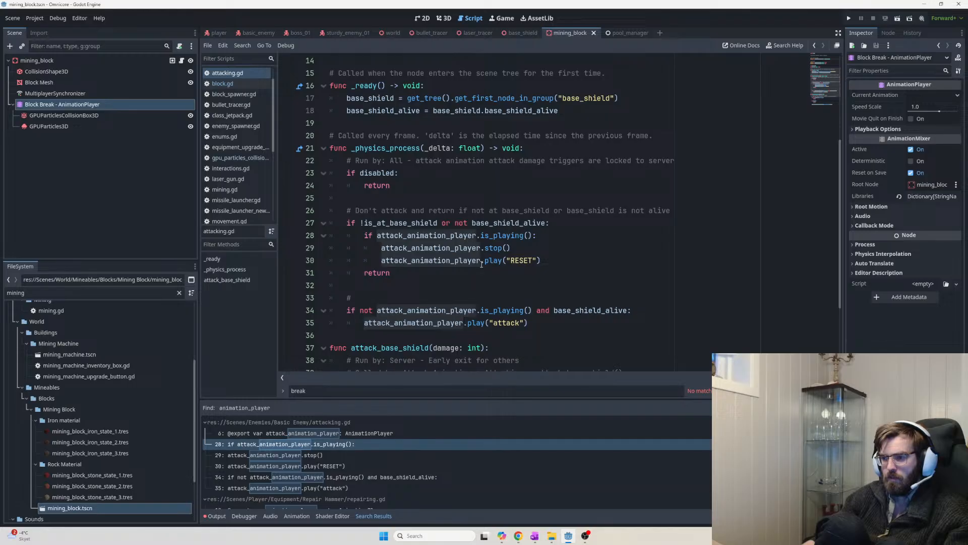
pyautogui.doubleClick(494, 261)
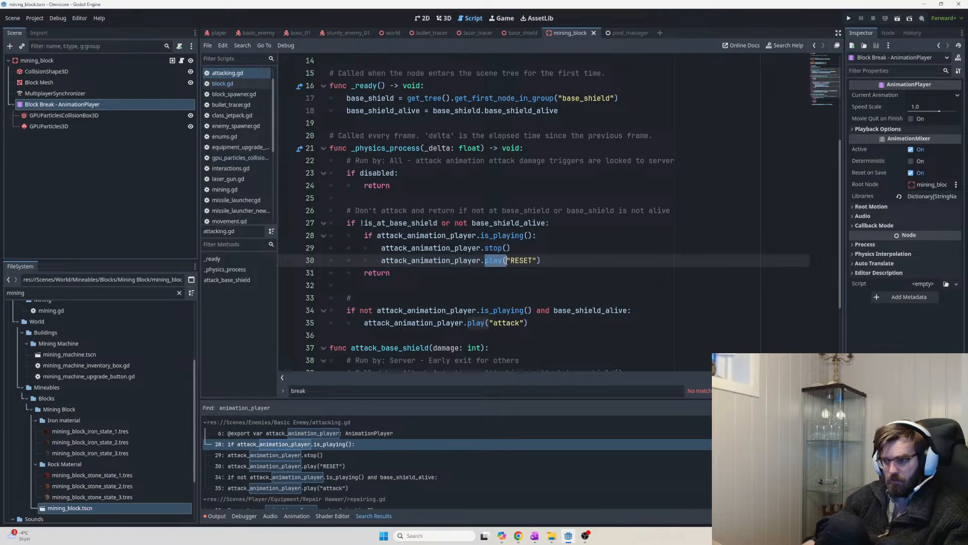
pyautogui.moveTo(528, 322); pyautogui.dragTo(468, 323)
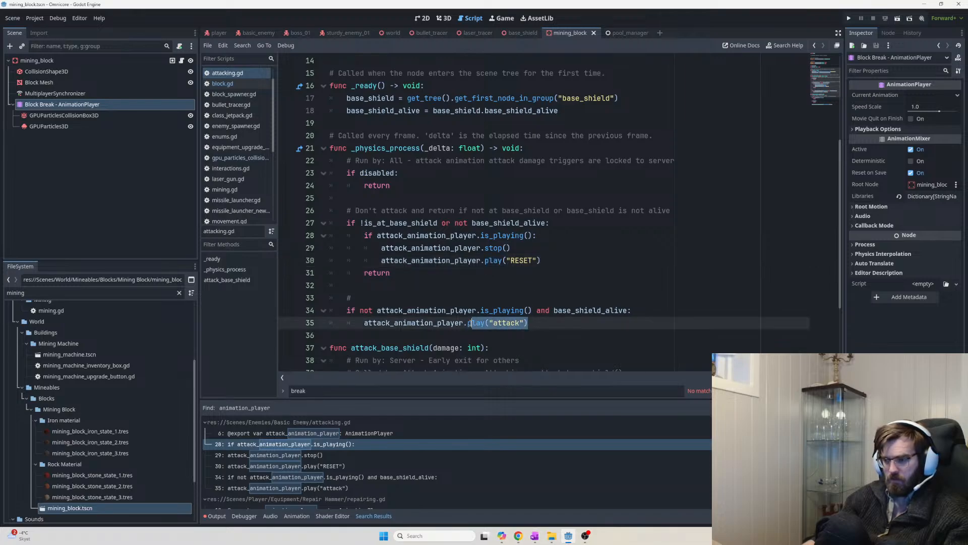
pyautogui.scroll(-3, 564, 315)
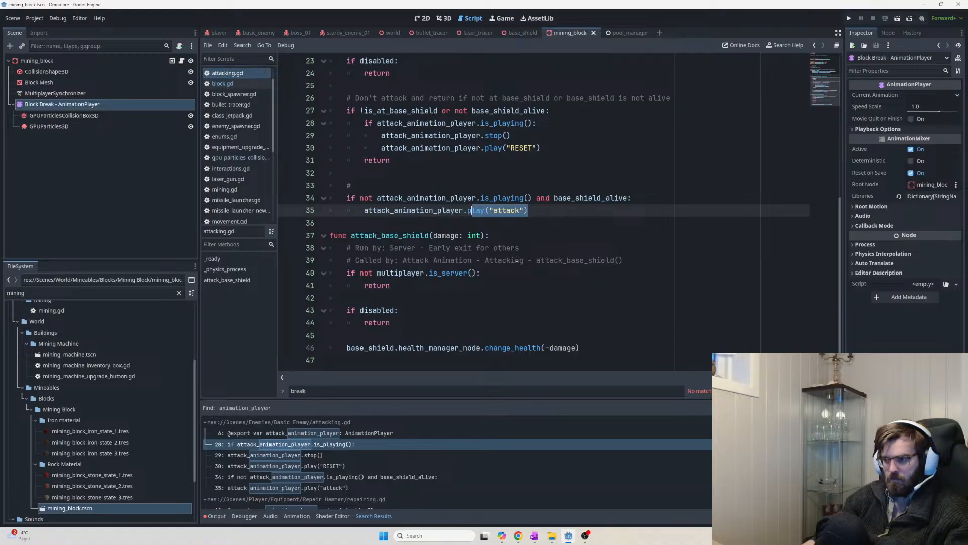
pyautogui.scroll(5, 520, 260)
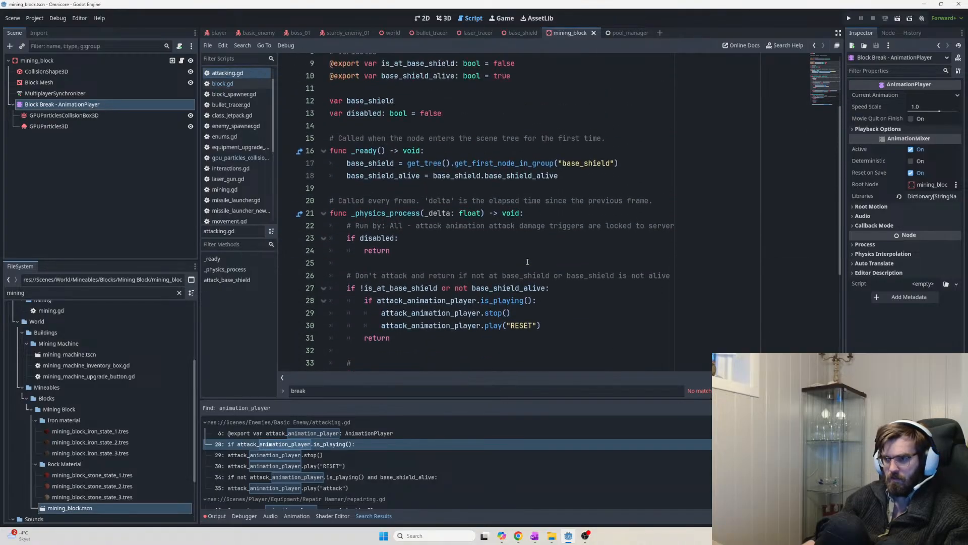
pyautogui.scroll(3, 527, 262)
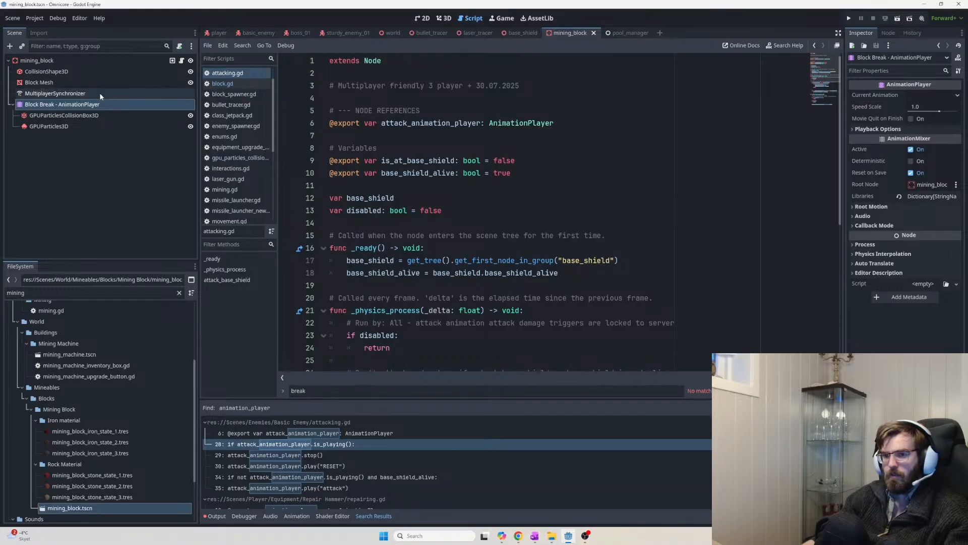
# Reselect the Block Break AnimationPlayer node and open its animation list
pyautogui.click(61, 59)
pyautogui.click(89, 59)
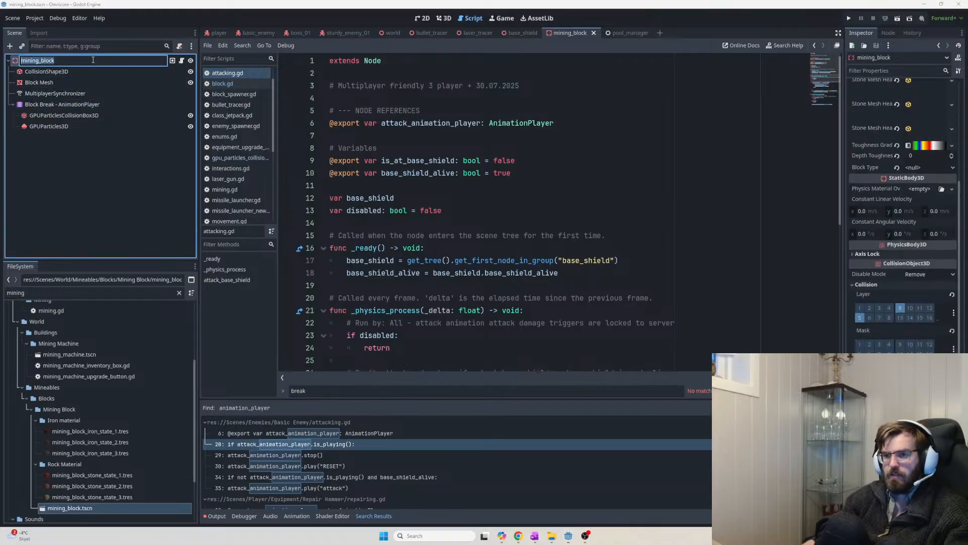
pyautogui.click(69, 103)
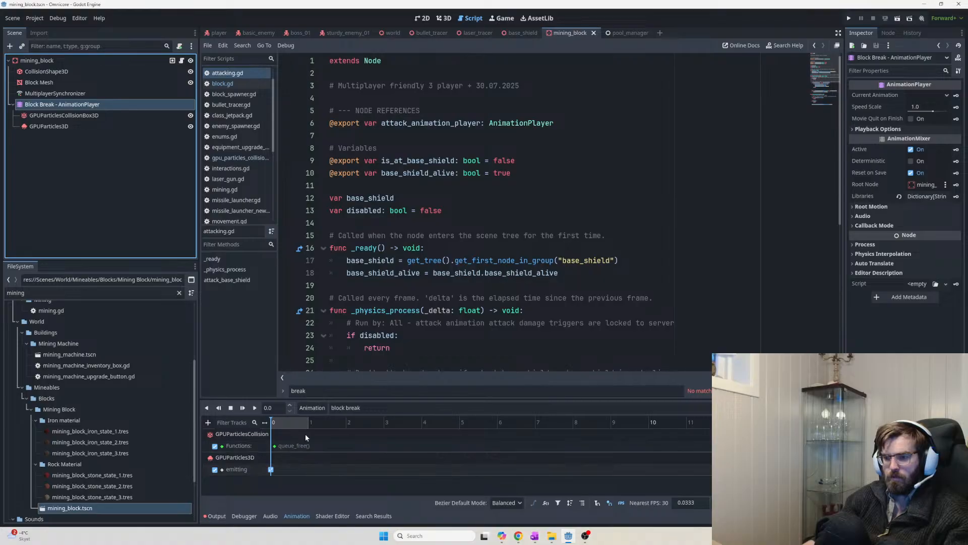
pyautogui.click(355, 407)
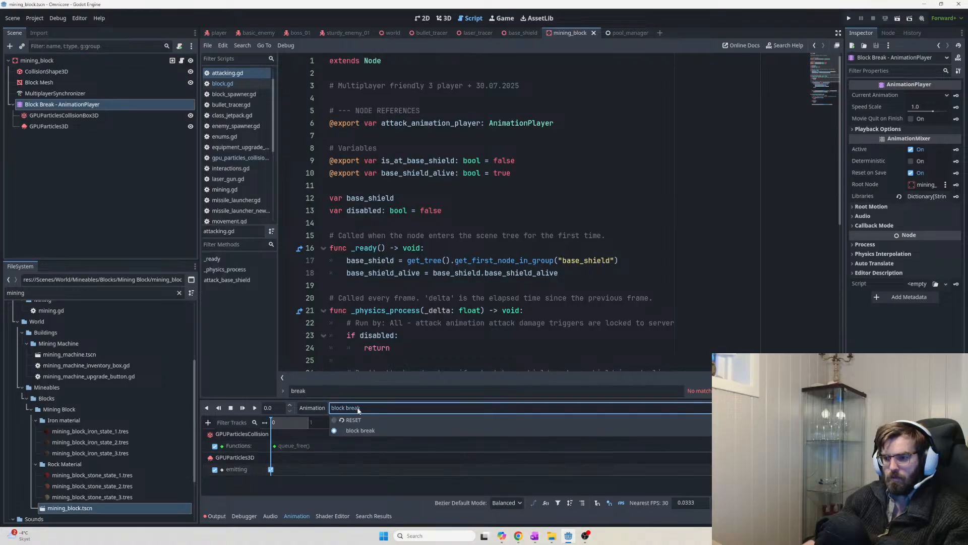
# Keep the block break animation and compare line 5's AnimationPlayer declaration with attacking.gd
pyautogui.click(359, 409)
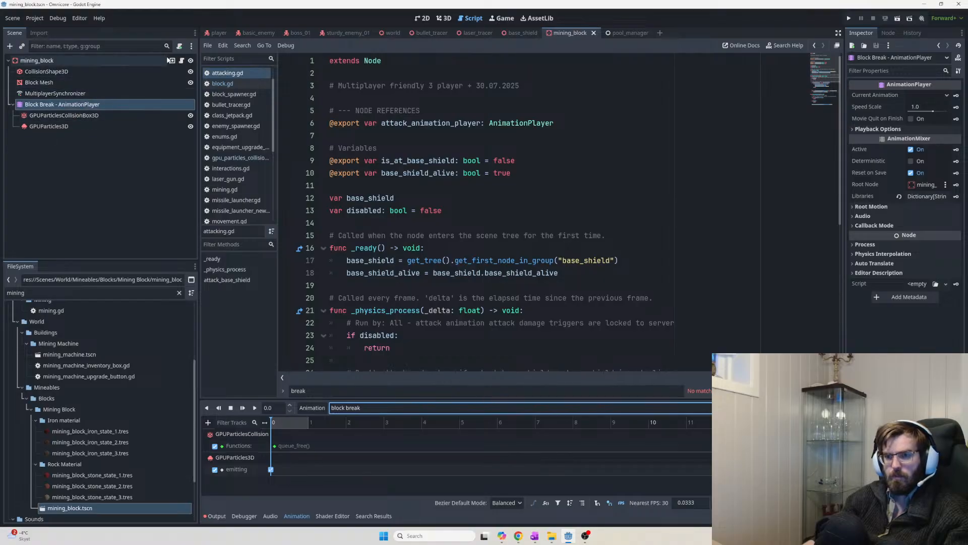
pyautogui.click(171, 60)
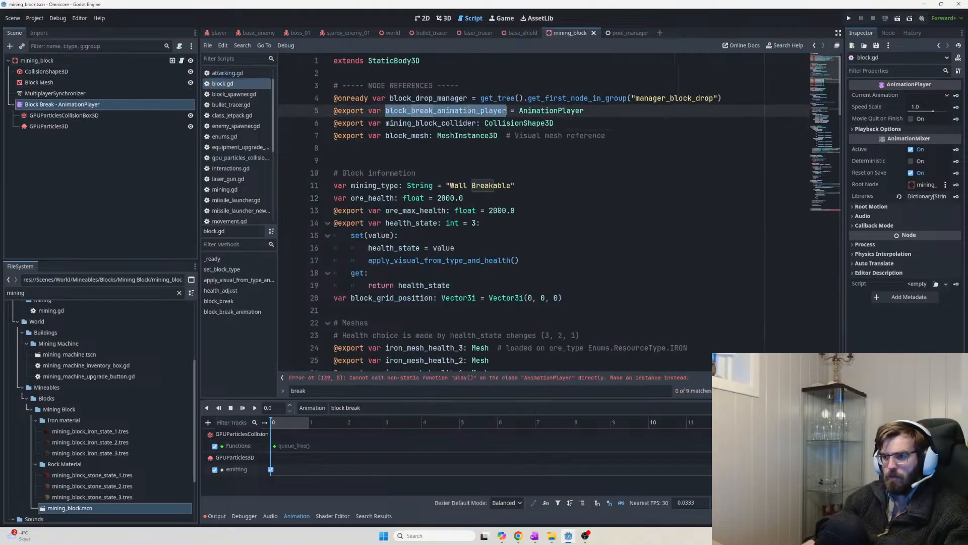
pyautogui.doubleClick(552, 110)
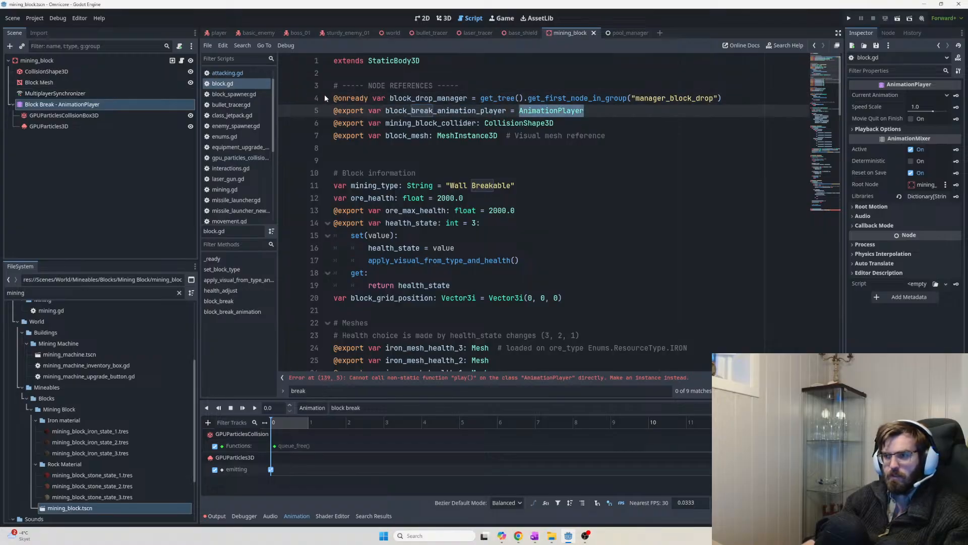
pyautogui.click(227, 73)
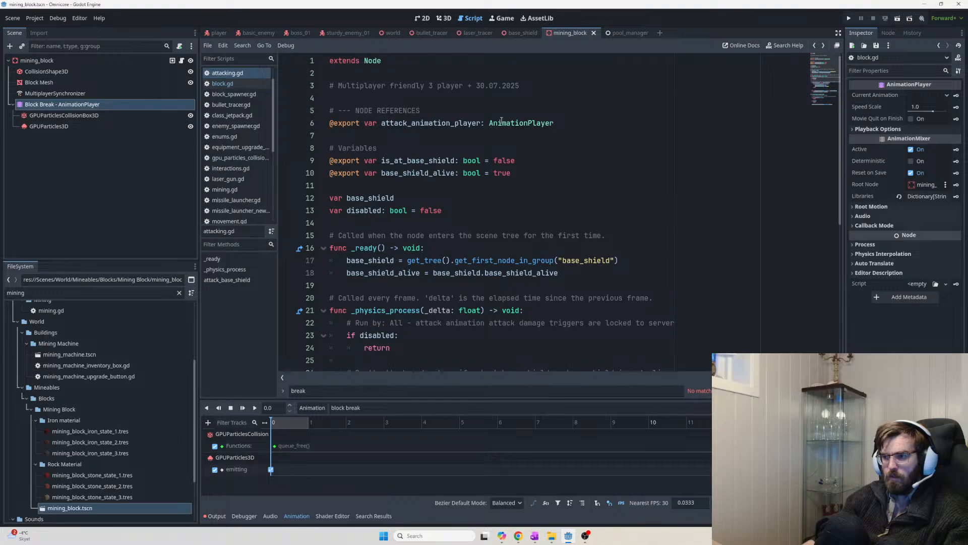
pyautogui.hotkey('alt', 'Left')
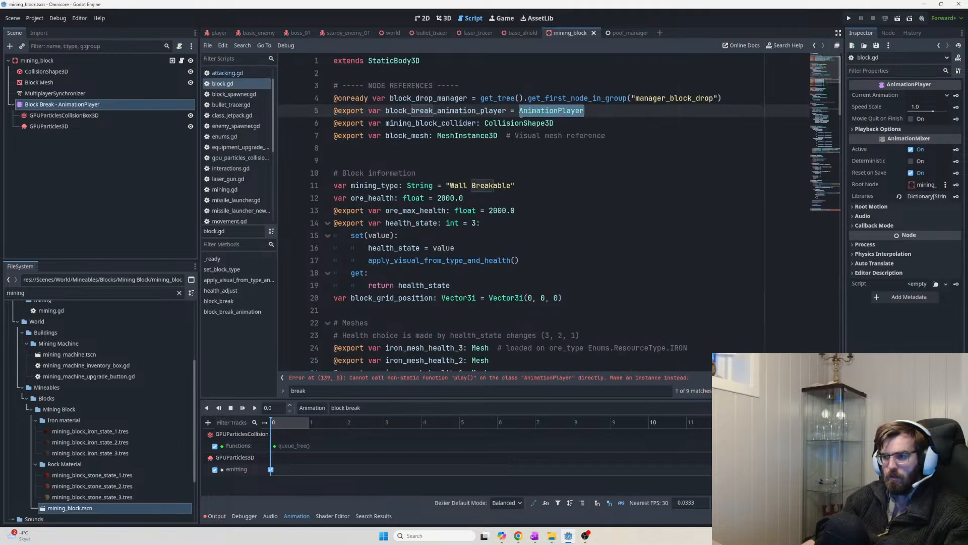
# Change line 5 from '= AnimationPlayer' to ': AnimationPlayer' and save
pyautogui.click(519, 110)
pyautogui.press('BackSpace')
pyautogui.press('BackSpace')
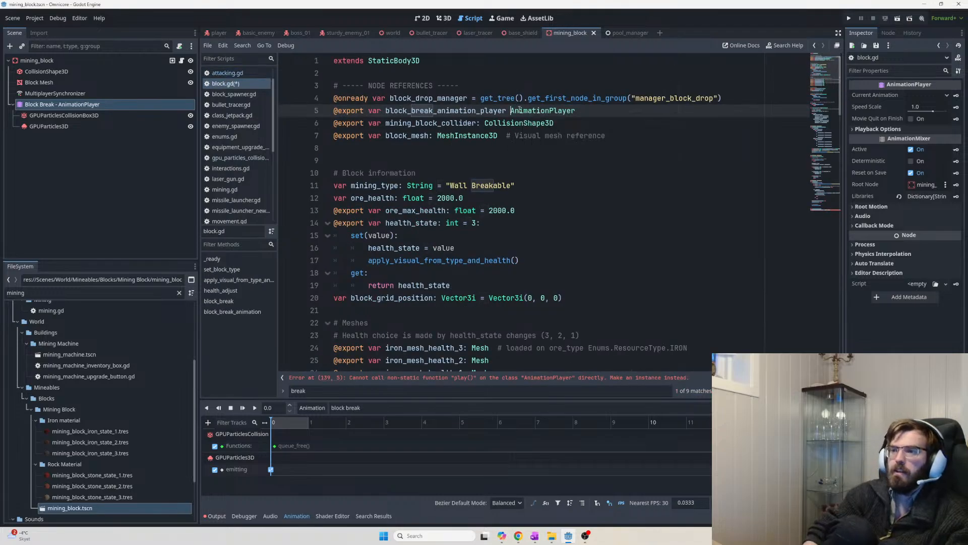
pyautogui.press('BackSpace')
pyautogui.write(':')
pyautogui.click(584, 121)
pyautogui.hotkey('ctrl', 's')
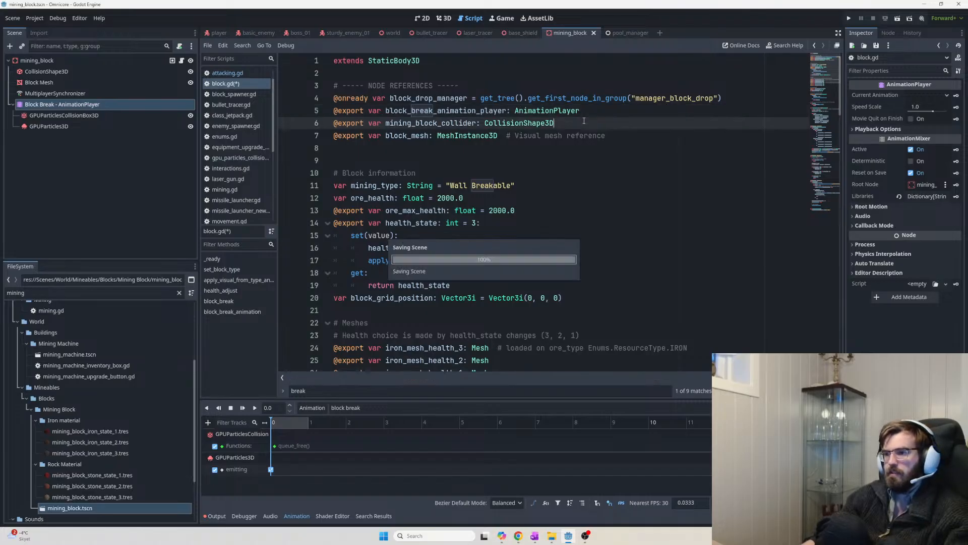
# Reselect the Block Break AnimationPlayer node and select line 139's play call
pyautogui.click(55, 63)
pyautogui.scroll(5, 916, 171)
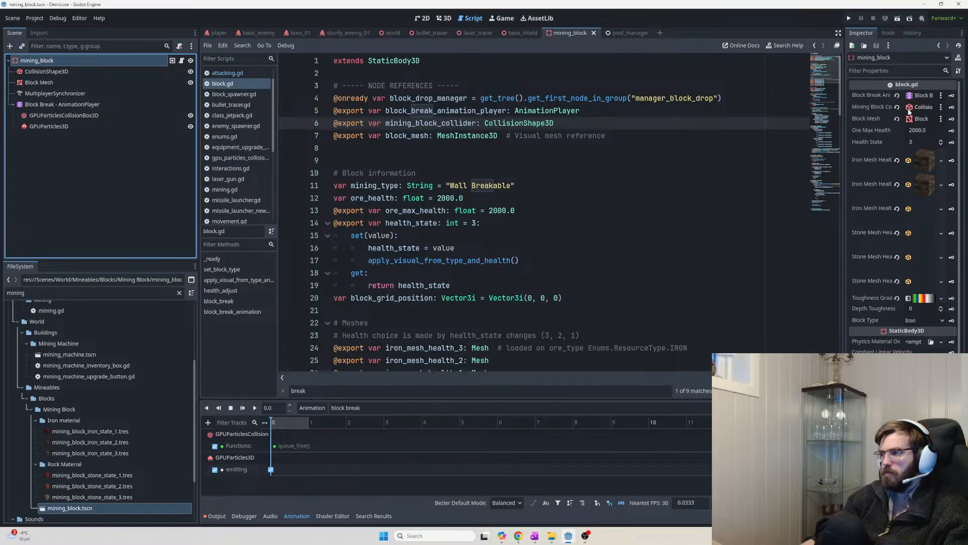
pyautogui.click(66, 106)
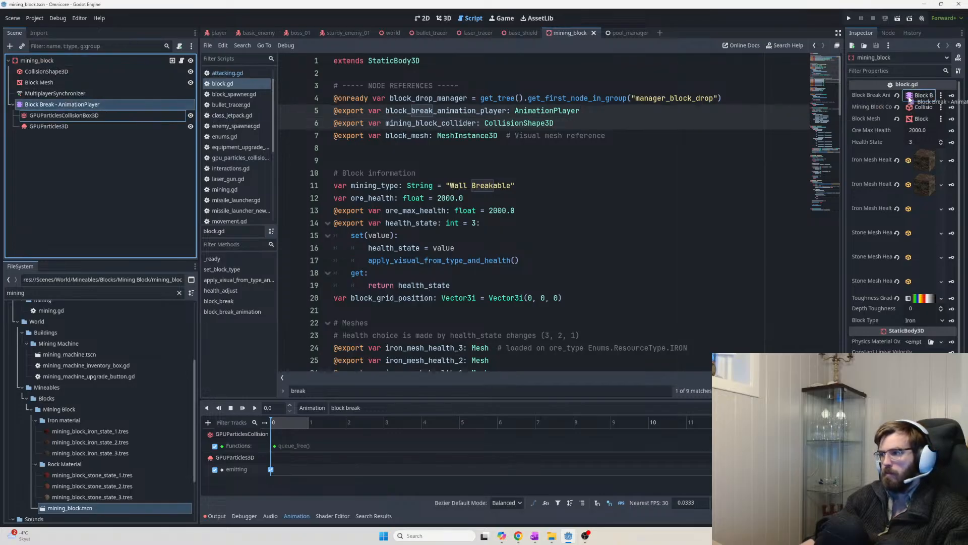
pyautogui.moveTo(839, 92); pyautogui.dragTo(799, 361)
pyautogui.click(543, 314)
pyautogui.click(537, 332)
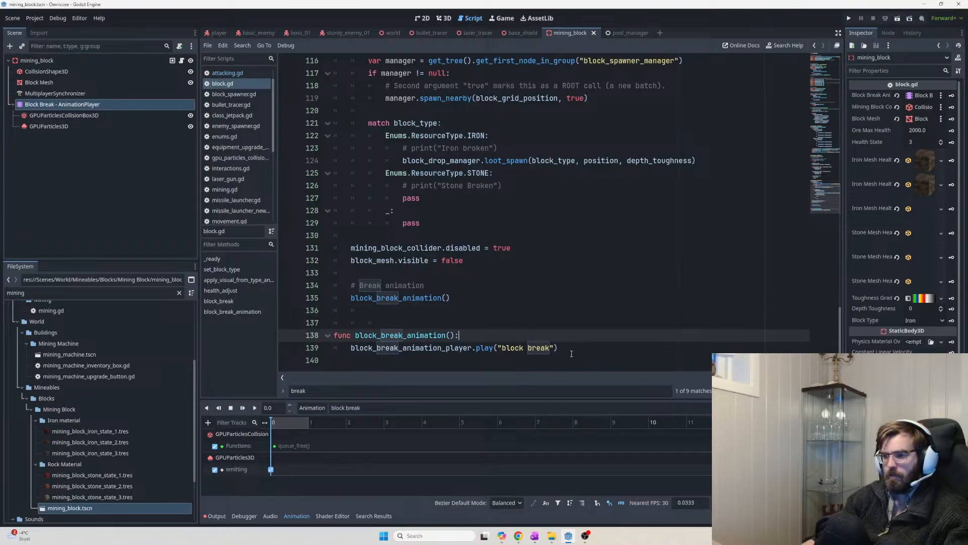
pyautogui.moveTo(570, 351); pyautogui.dragTo(355, 348)
# Set the block break animation length to 3 seconds
pyautogui.click(368, 337)
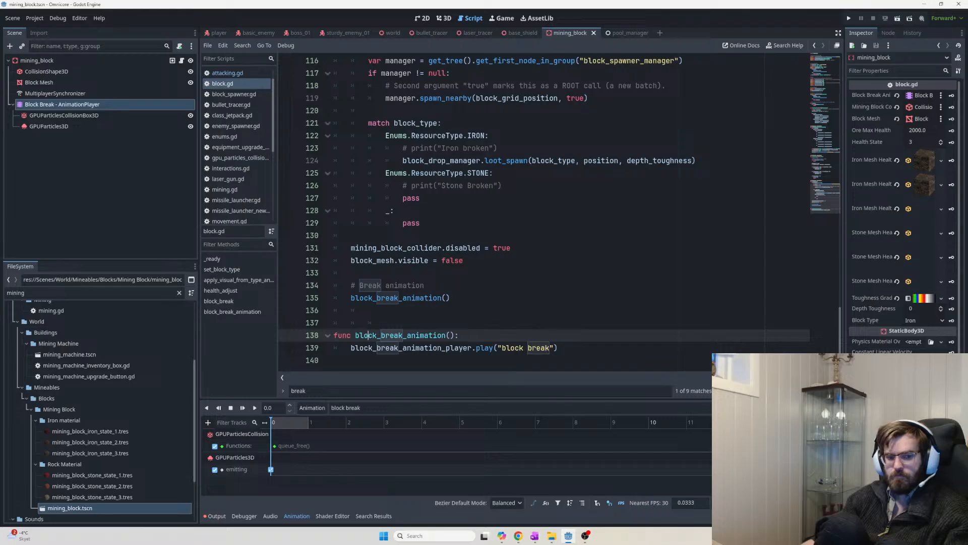
pyautogui.moveTo(341, 359); pyautogui.dragTo(598, 337)
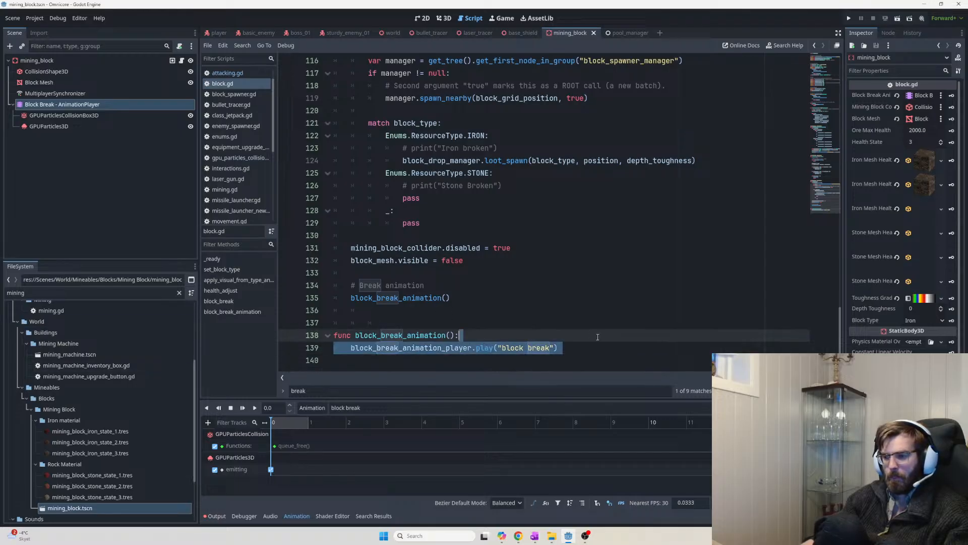
pyautogui.click(579, 351)
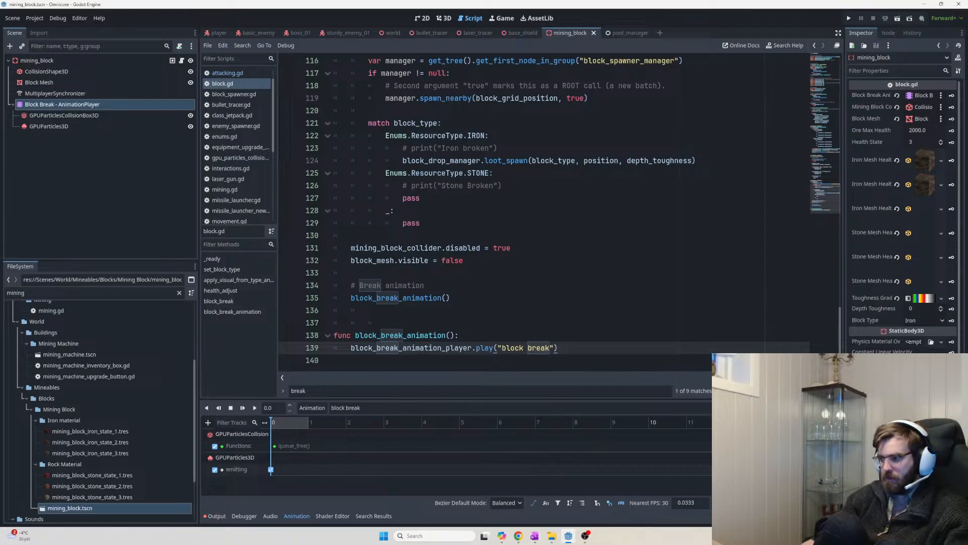
pyautogui.write('3')
pyautogui.press('Return')
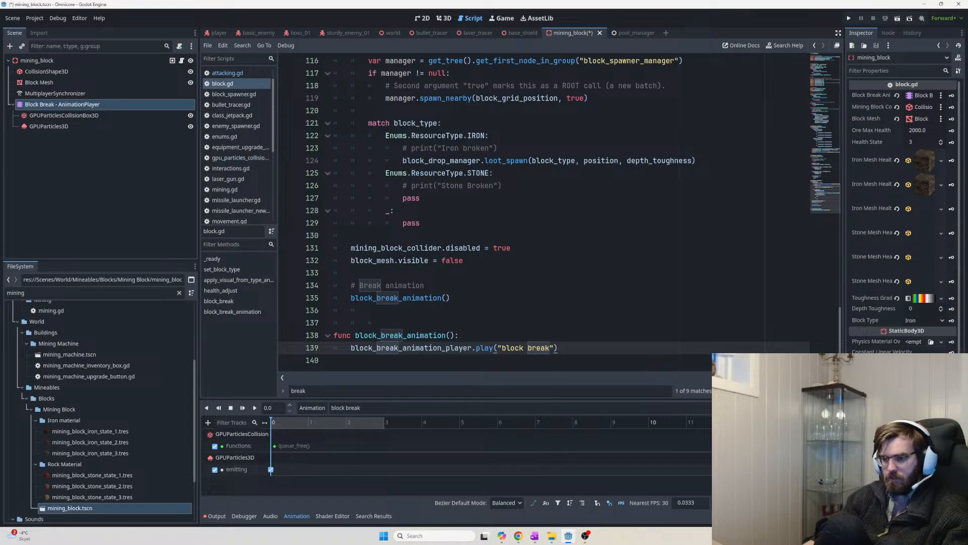
# Add a mining_block Call Method Track with a queue_free() key at 3.0 s, then run the game
pyautogui.click(386, 425)
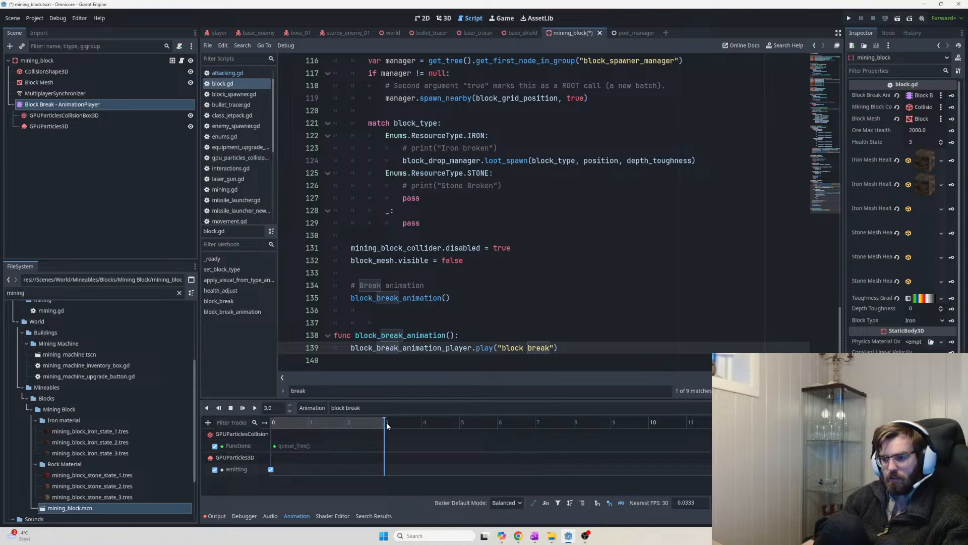
pyautogui.click(208, 422)
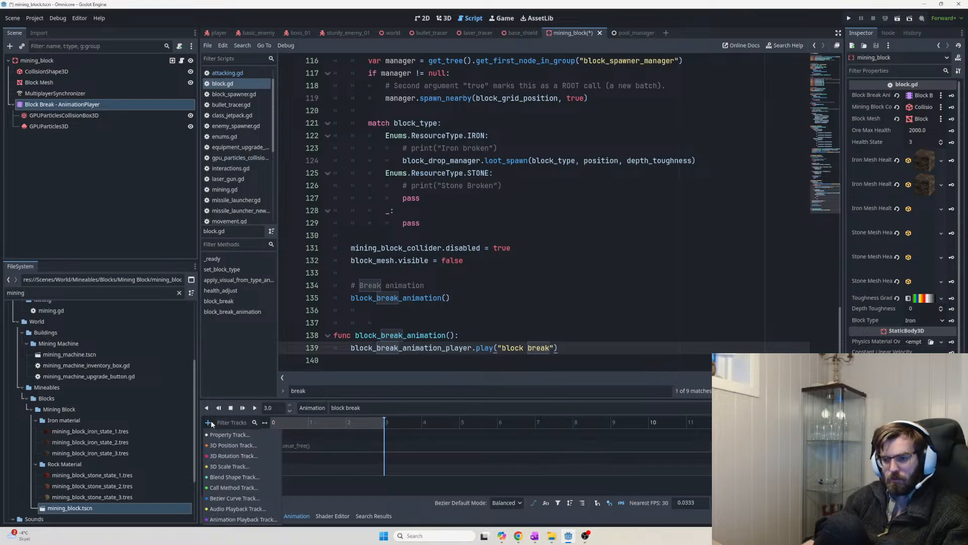
pyautogui.click(240, 489)
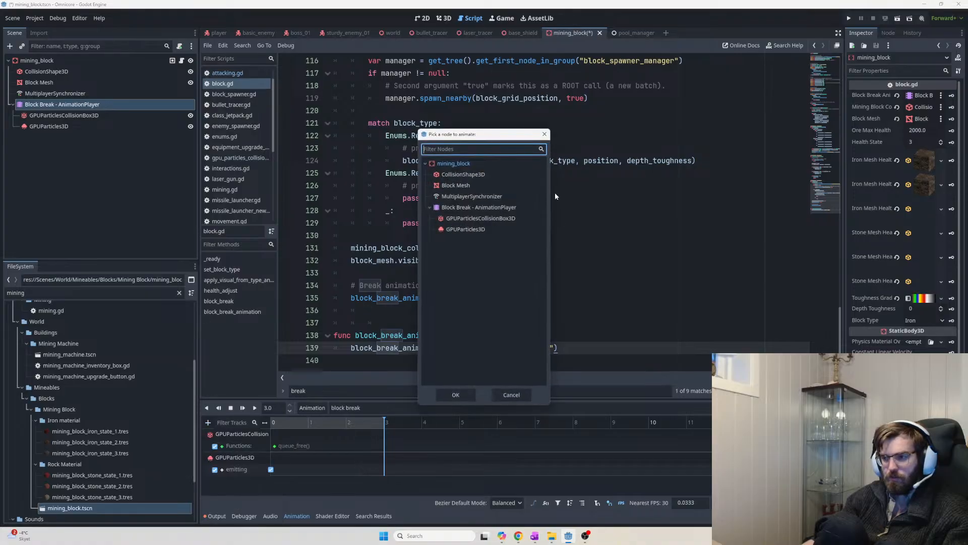
pyautogui.doubleClick(470, 165)
pyautogui.scroll(-1, 413, 473)
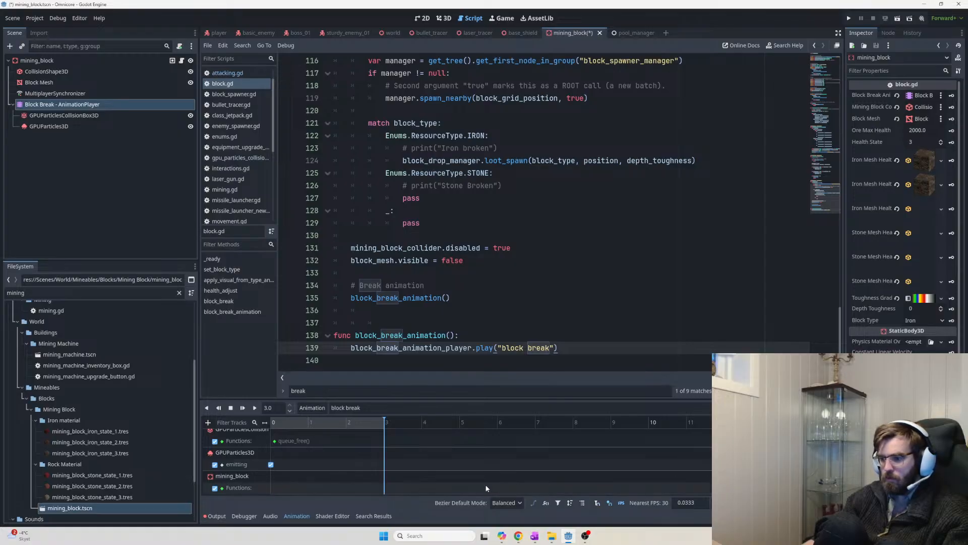
pyautogui.rightClick(387, 490)
pyautogui.click(404, 494)
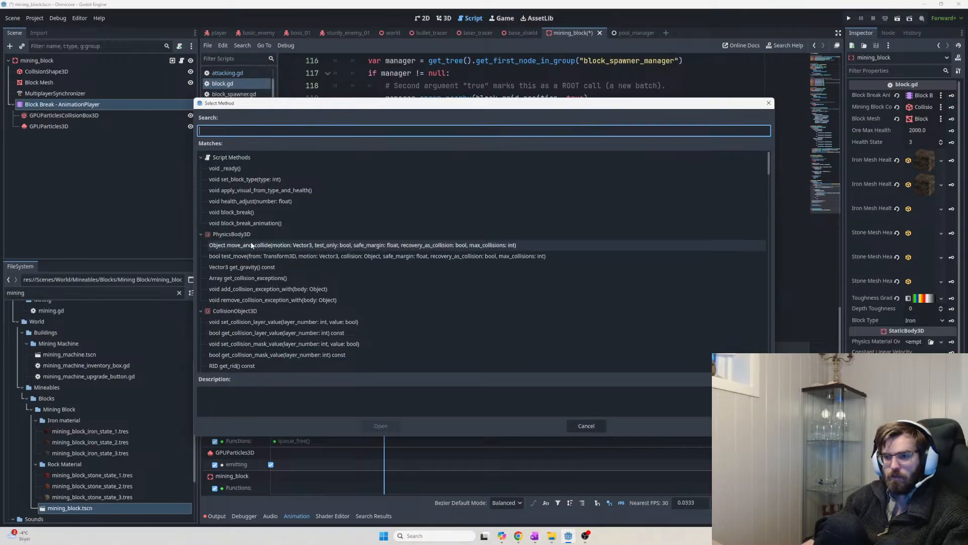
pyautogui.write('queue_fre')
pyautogui.press('Return')
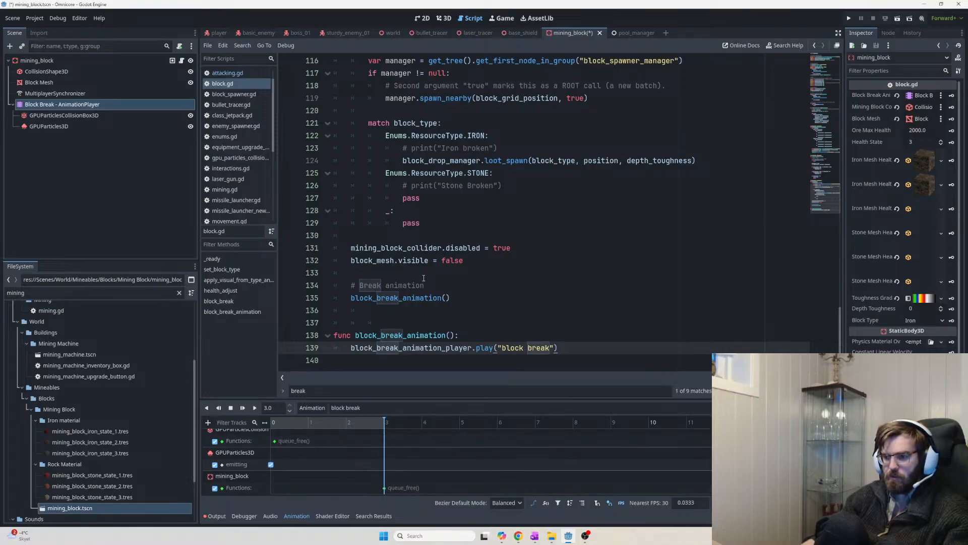
pyautogui.press('F5')
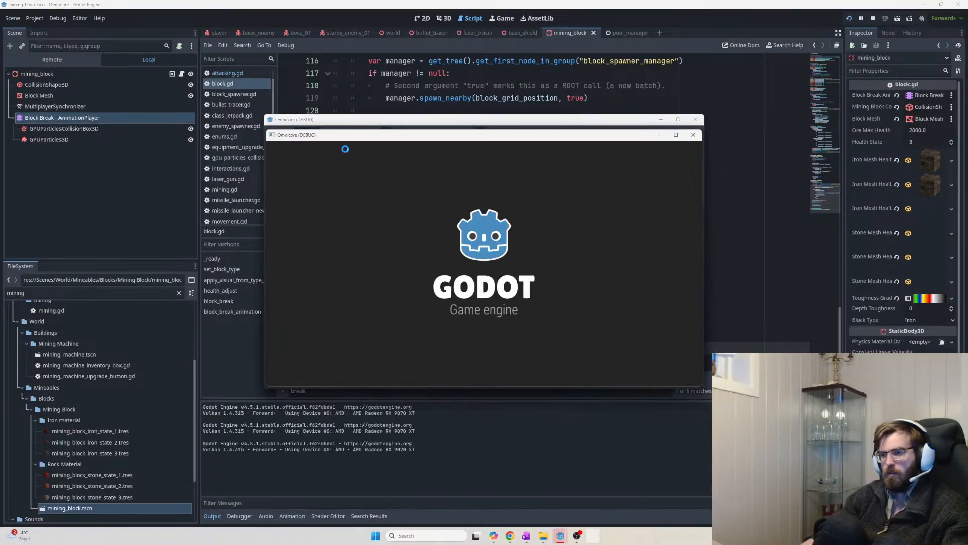
# Host a game, walk up to a block and mine it, checking both game instances
pyautogui.click(295, 146)
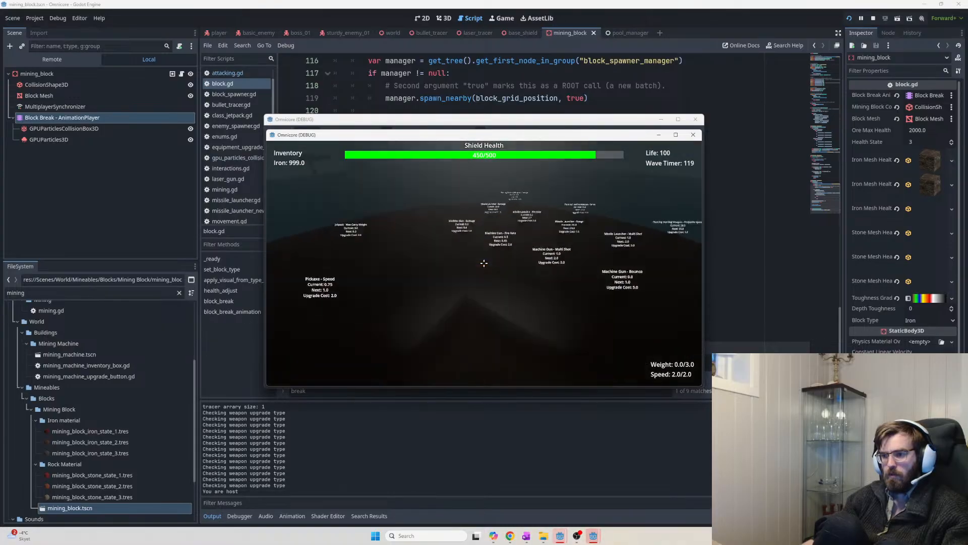
pyautogui.press('w')
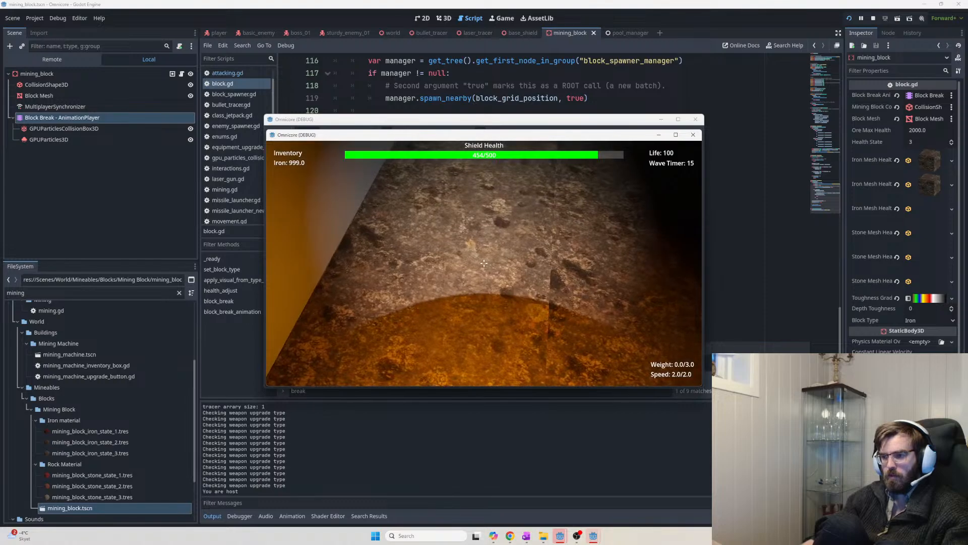
pyautogui.click(484, 263)
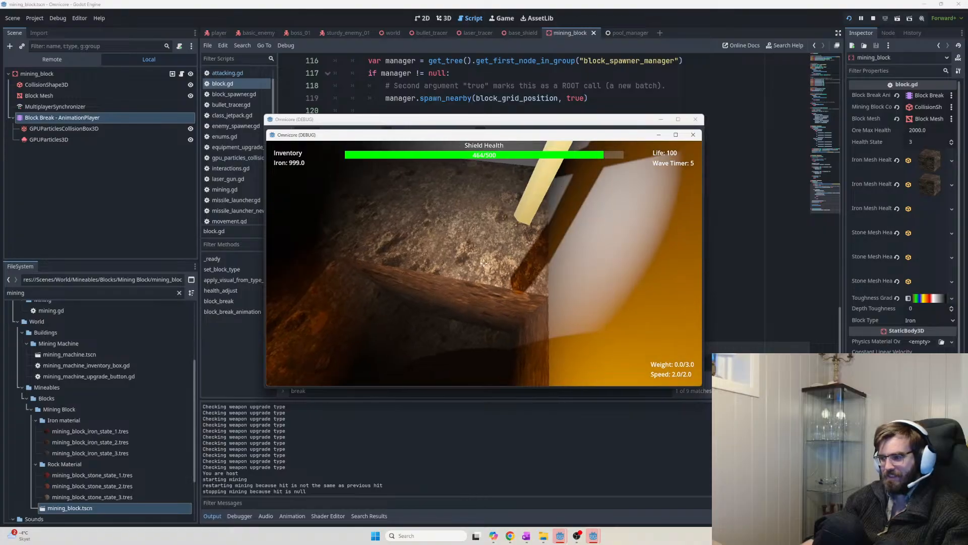
pyautogui.hotkey('alt', 'Tab')
pyautogui.scroll(-5, 903, 212)
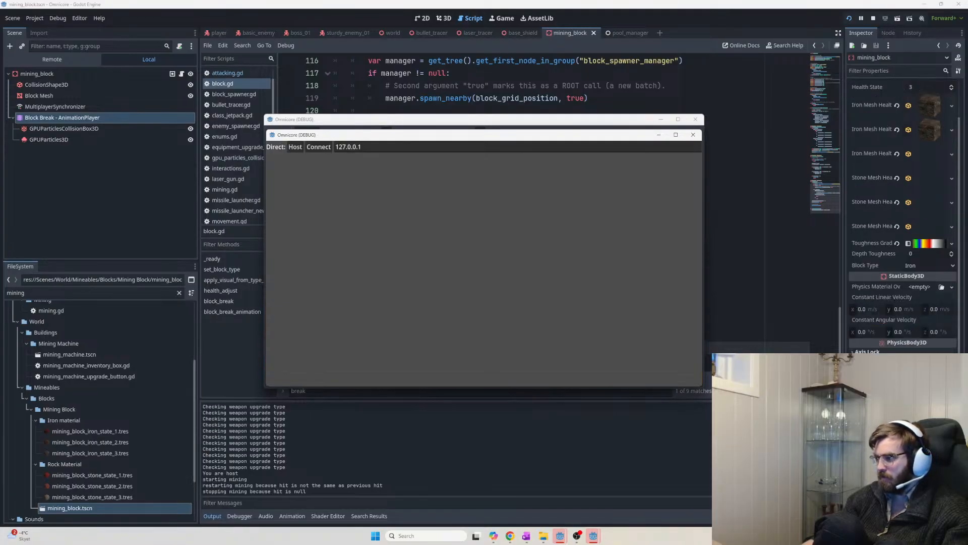
pyautogui.hotkey('alt', 'Tab')
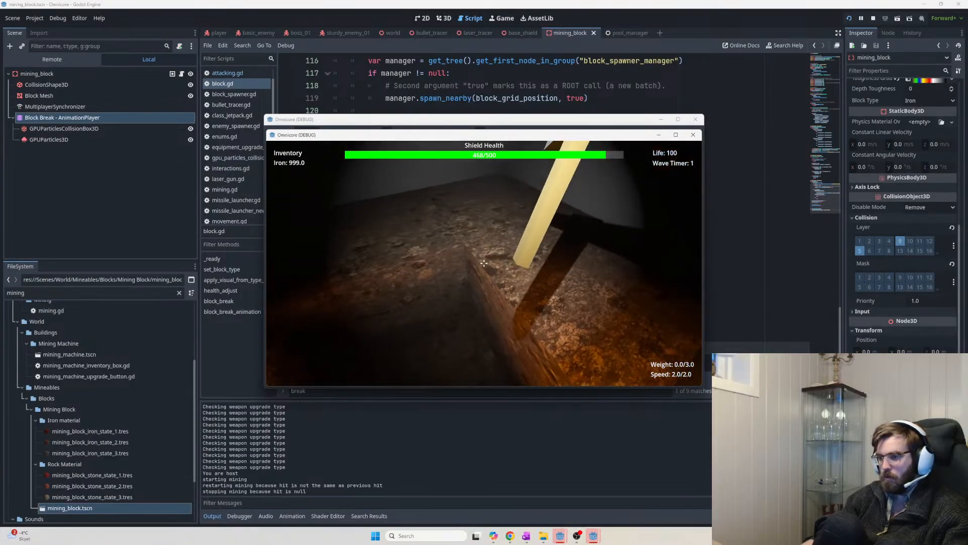
pyautogui.hotkey('alt', 'Tab')
pyautogui.hotkey('alt', 'Tab')
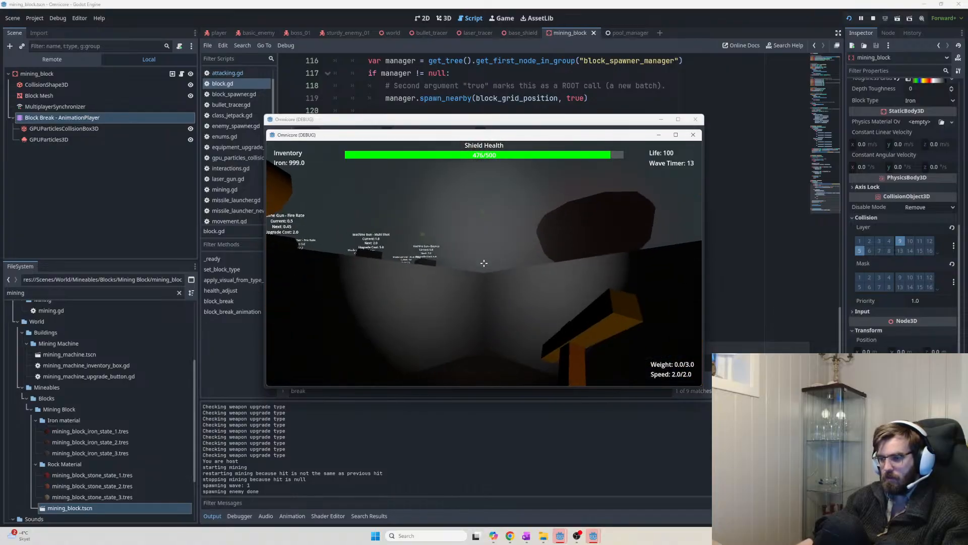
pyautogui.hotkey('alt', 'Tab')
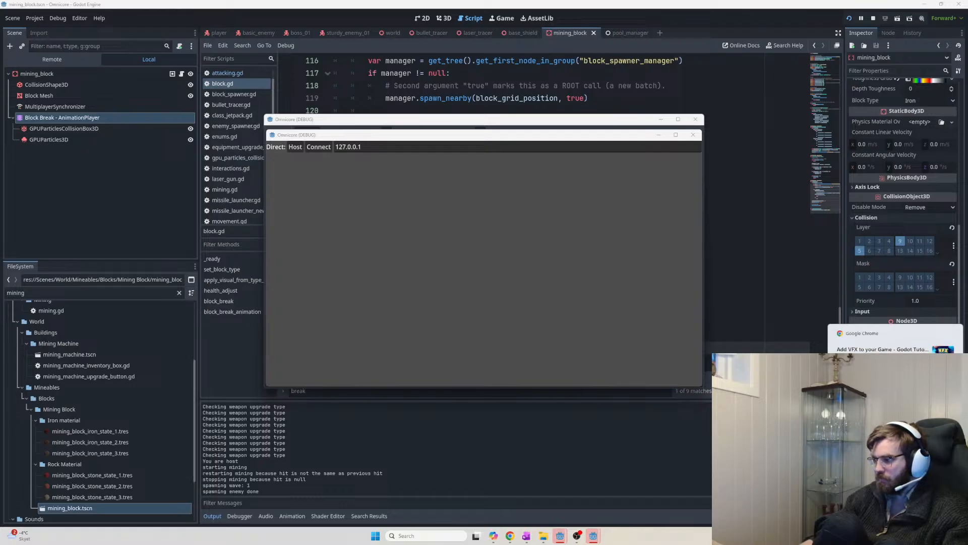
# Relaunch the game, walk up to a block, free the mouse and return to the mining block scene
pyautogui.click(577, 459)
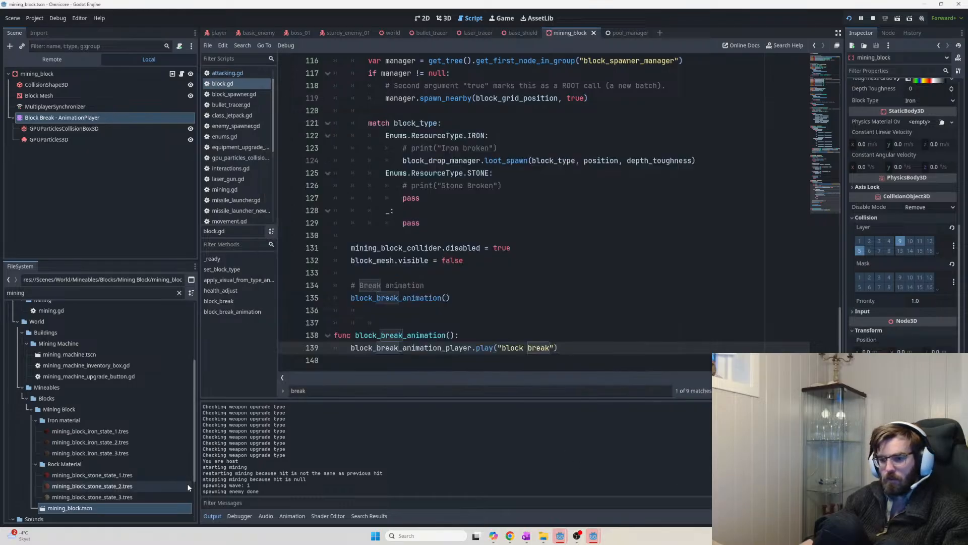
pyautogui.click(266, 516)
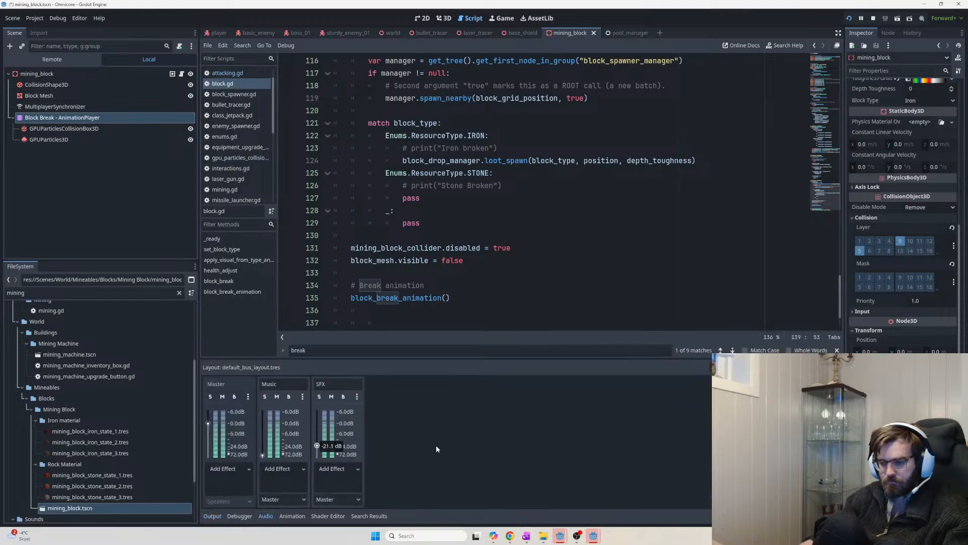
pyautogui.press('F5')
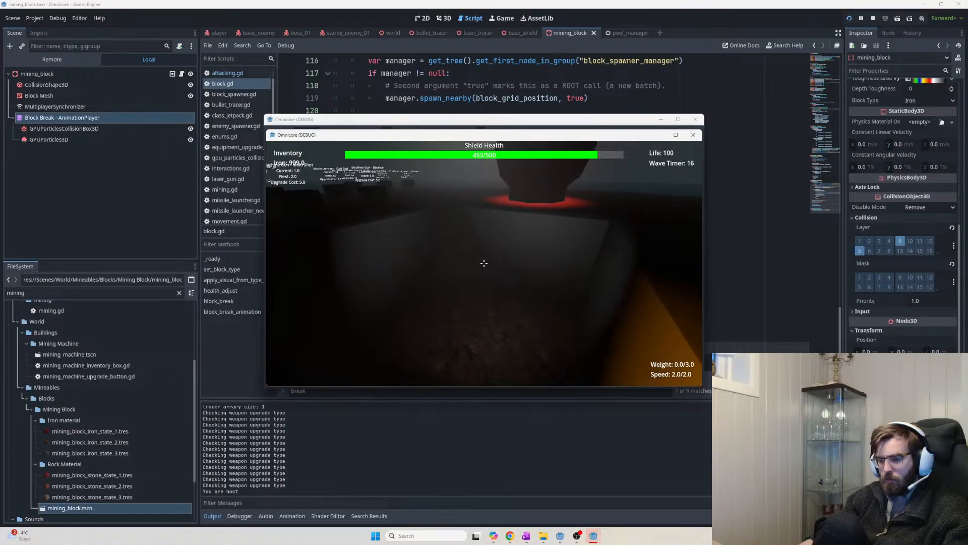
pyautogui.press('w')
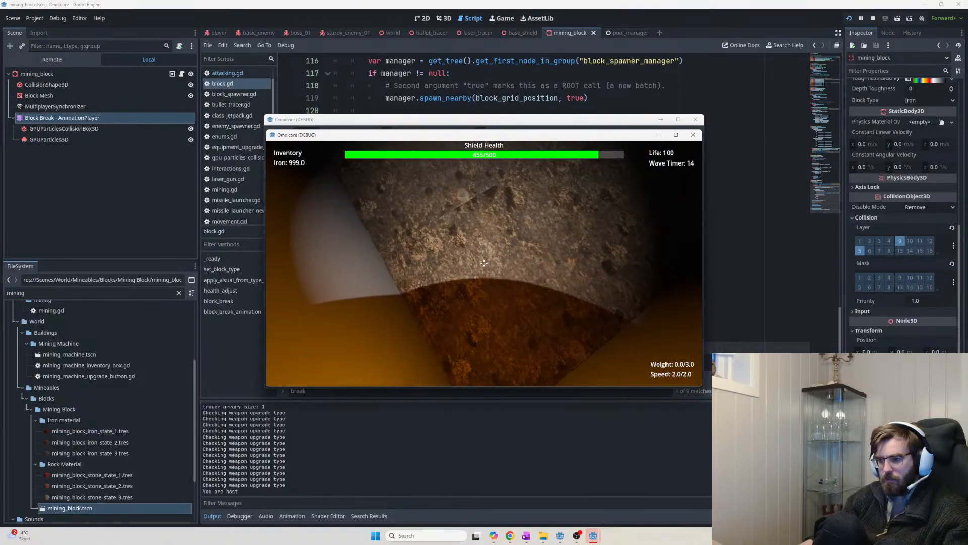
pyautogui.press('Escape')
pyautogui.click(44, 110)
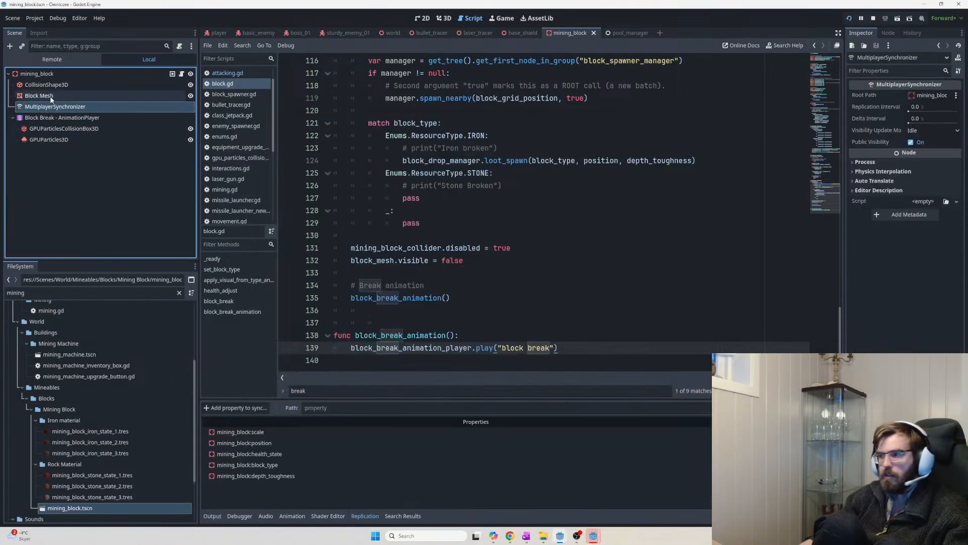
# Review the block's child nodes, confirm Block Break is active, and autoplay 'block break' on load
pyautogui.click(51, 96)
pyautogui.click(56, 88)
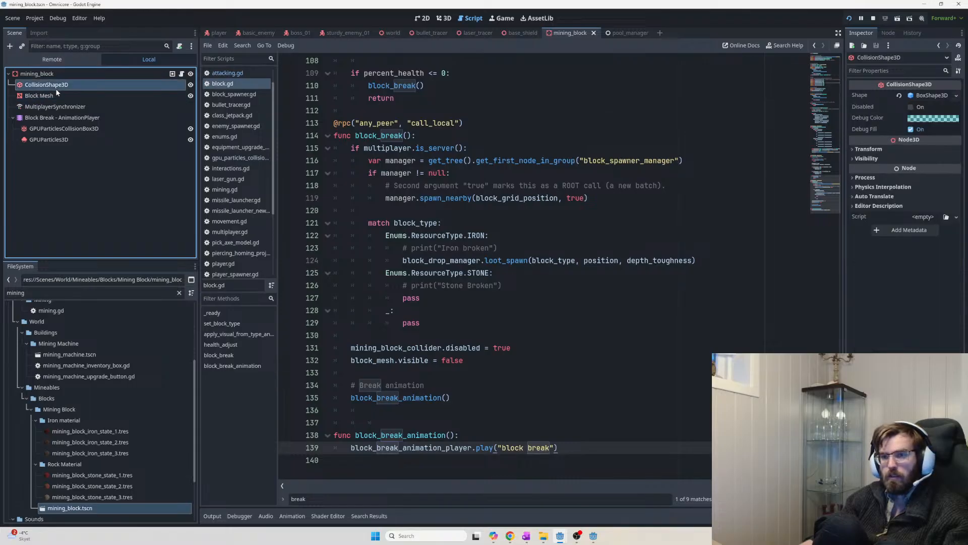
pyautogui.click(95, 117)
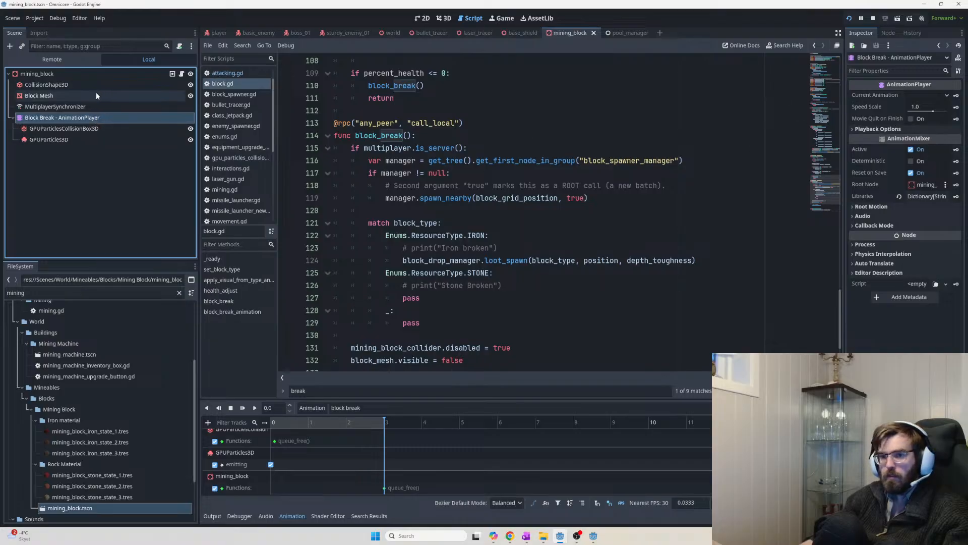
pyautogui.click(105, 130)
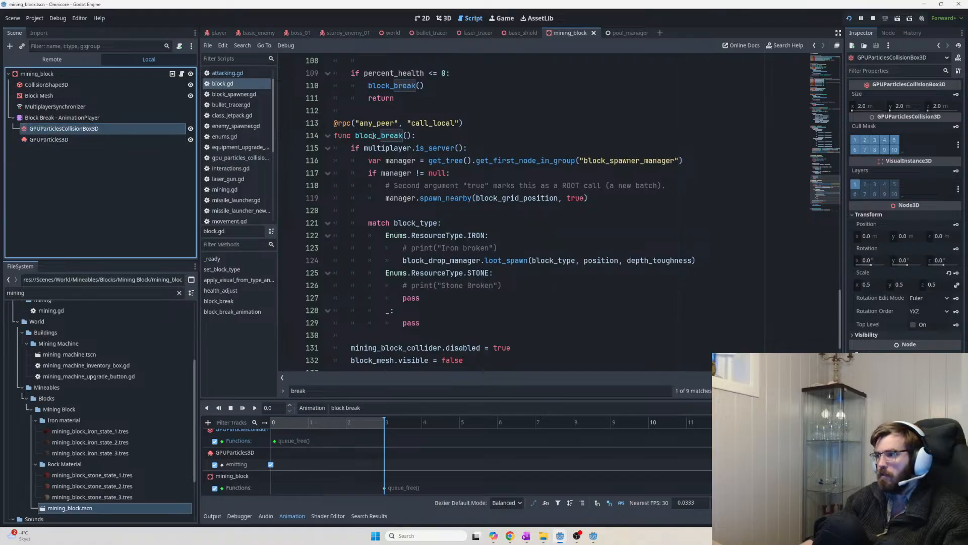
pyautogui.click(43, 139)
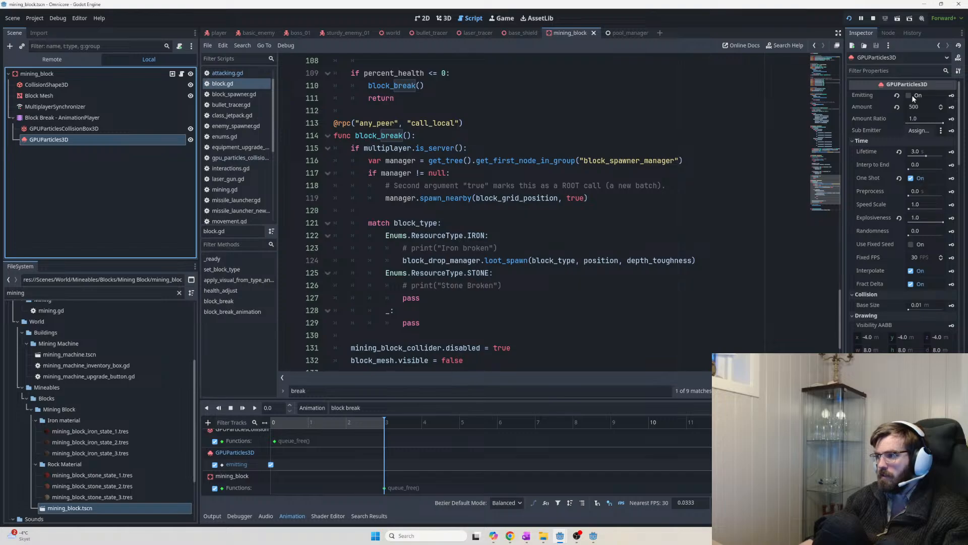
pyautogui.press('Up')
pyautogui.press('Up')
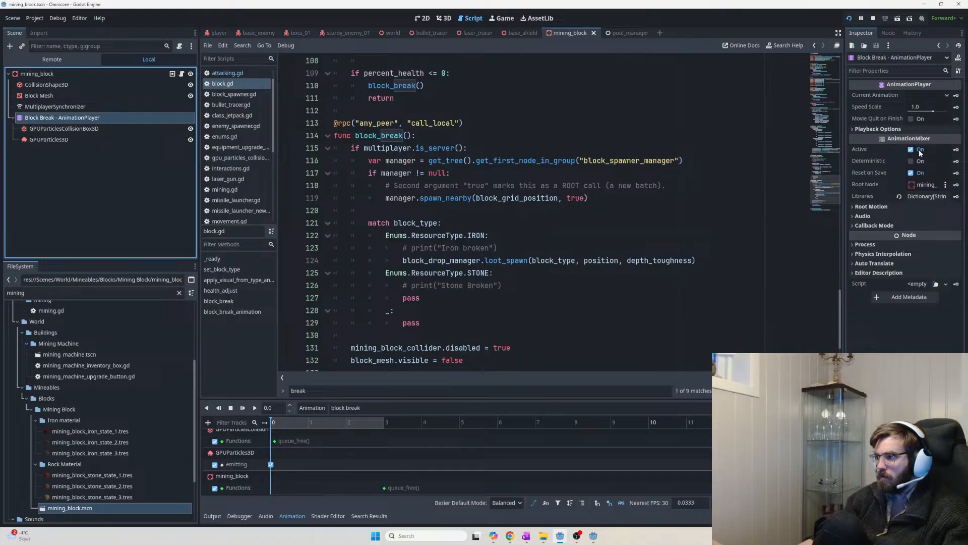
pyautogui.click(871, 151)
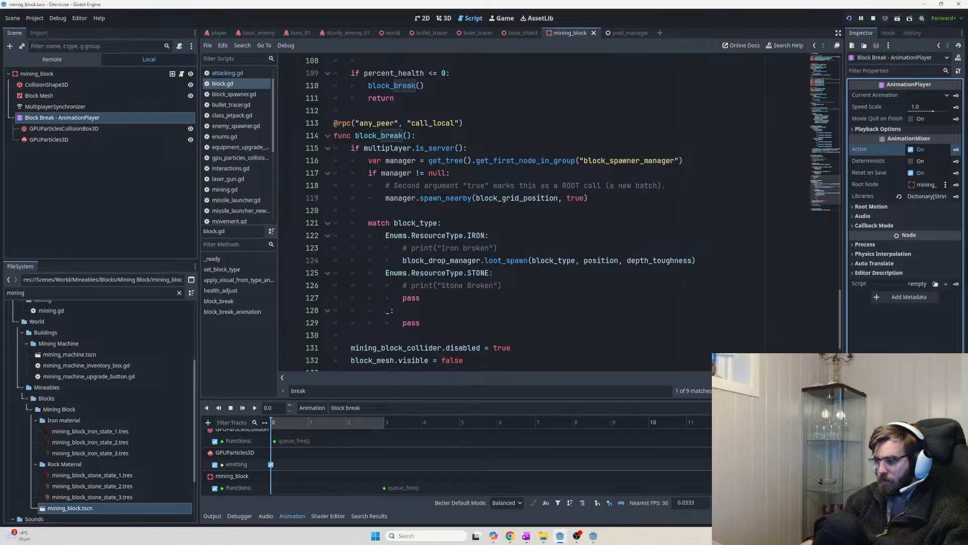
pyautogui.click(792, 408)
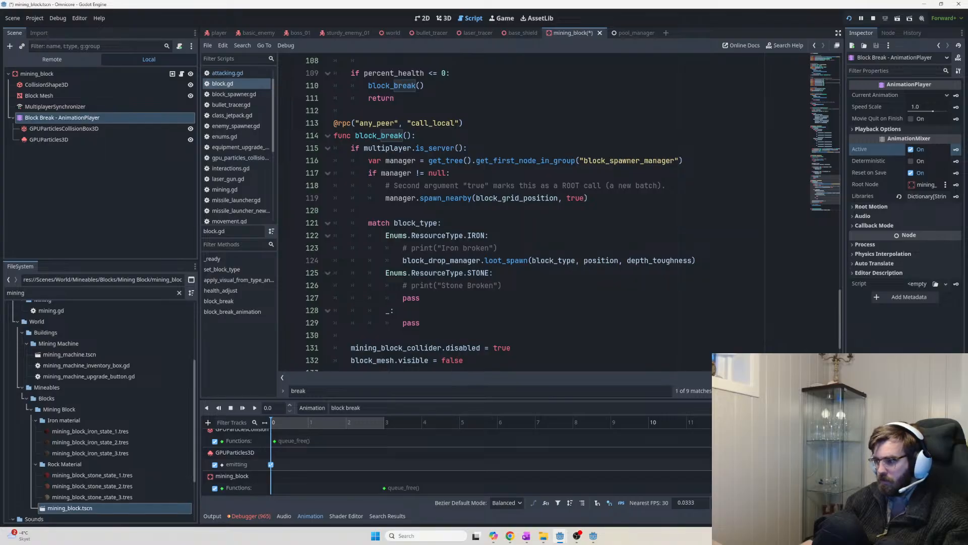
# Switch the Block Break player's current animation to RESET, save, and run a hosted test
pyautogui.press('F5')
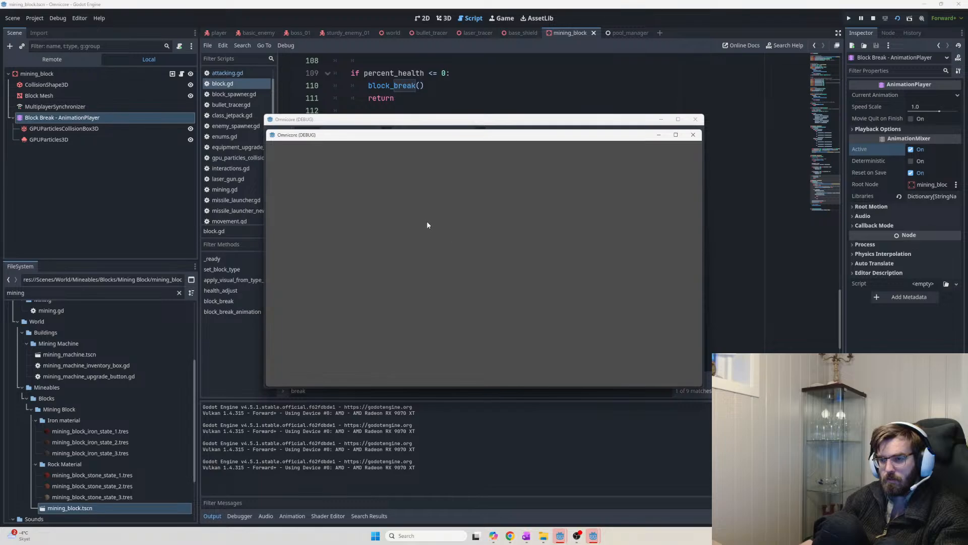
pyautogui.click(97, 183)
pyautogui.click(143, 117)
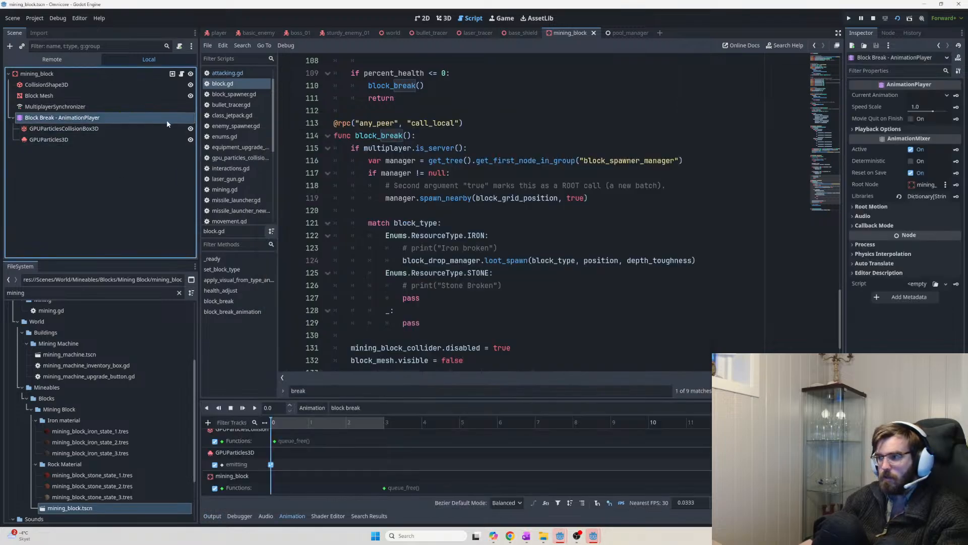
pyautogui.click(934, 97)
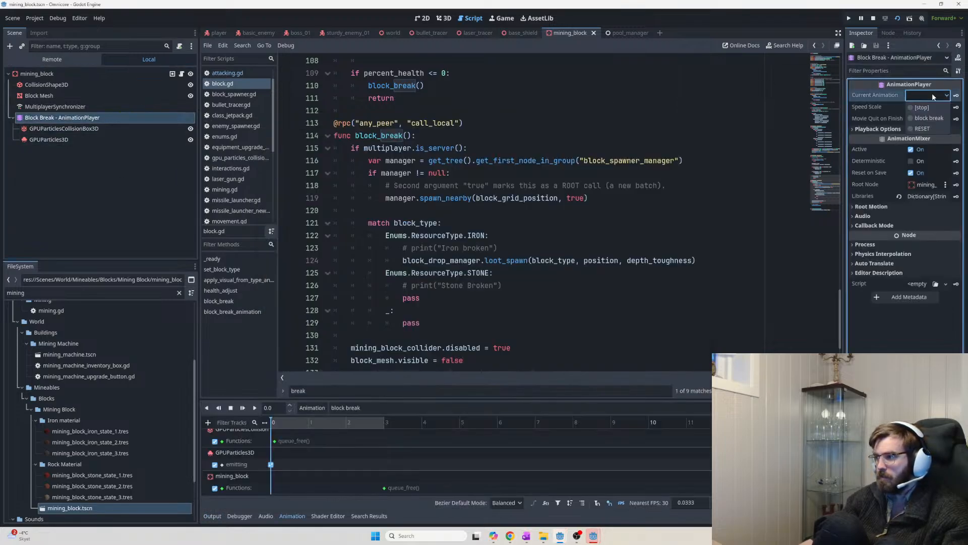
pyautogui.click(923, 128)
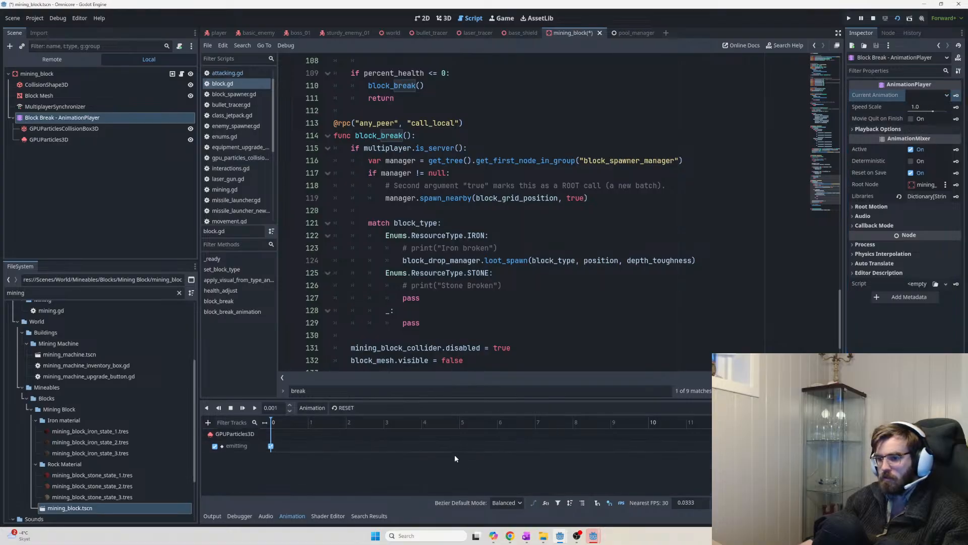
pyautogui.hotkey('ctrl', 's')
pyautogui.press('F5')
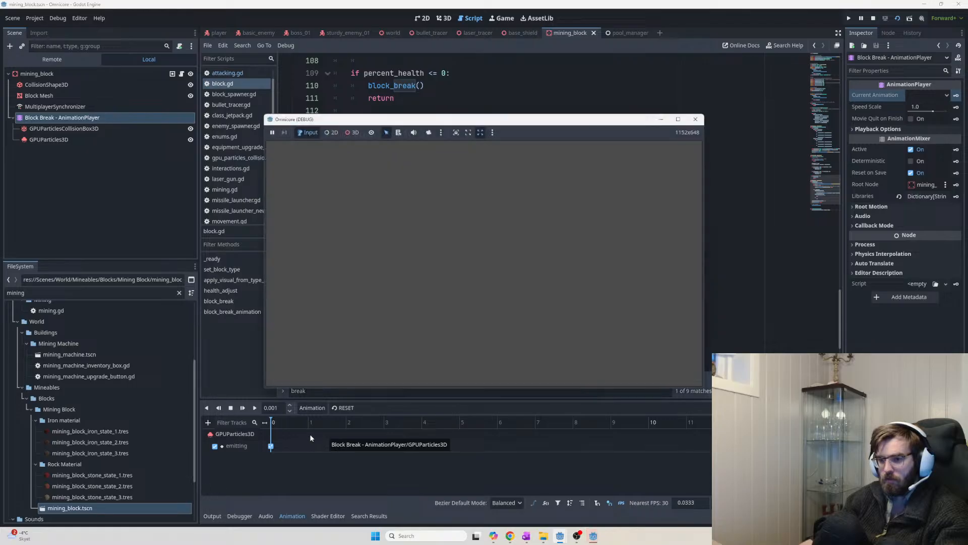
pyautogui.click(295, 147)
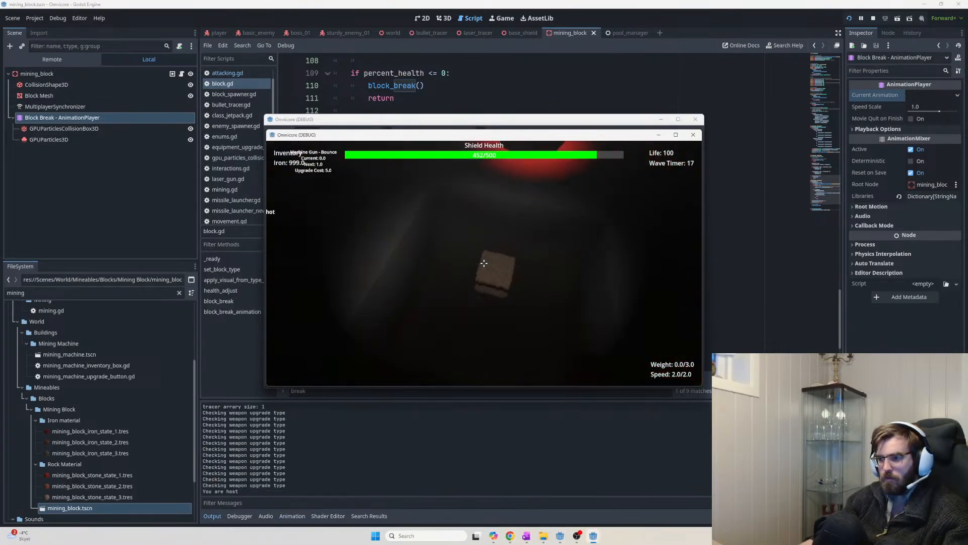
# Turn off the emitting value on the RESET animation's key at time 0
pyautogui.press('Escape')
pyautogui.press('Escape')
pyautogui.hotkey('alt', 'Tab')
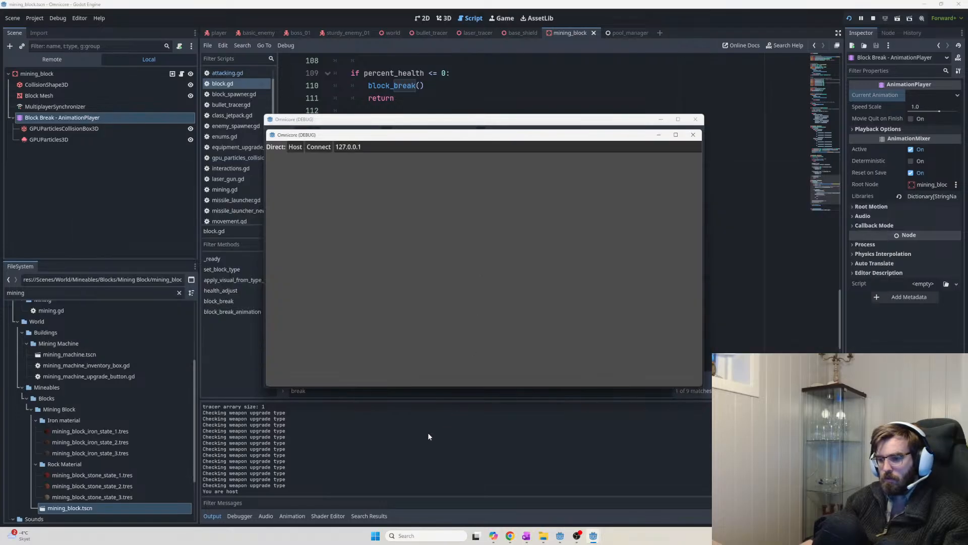
pyautogui.click(348, 448)
pyautogui.click(86, 129)
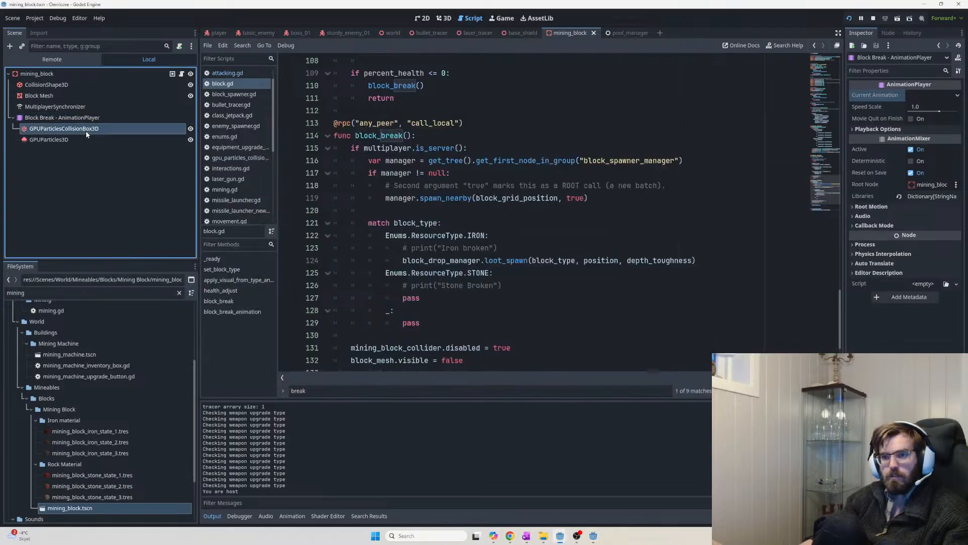
pyautogui.click(69, 119)
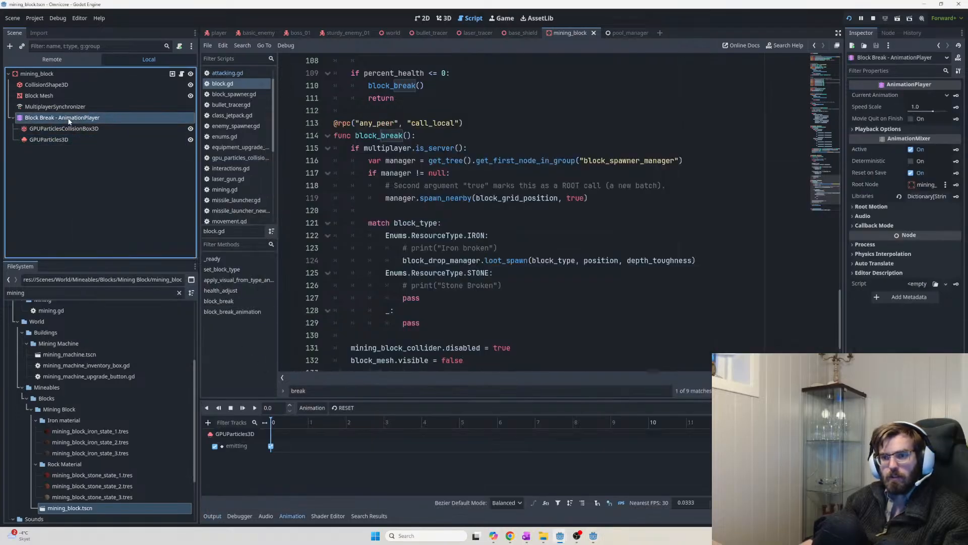
pyautogui.click(270, 447)
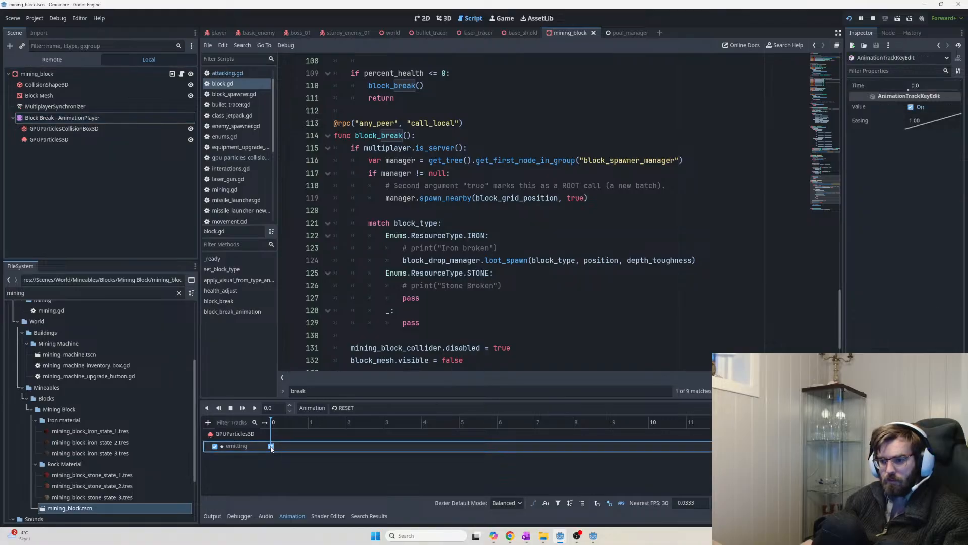
pyautogui.doubleClick(243, 445)
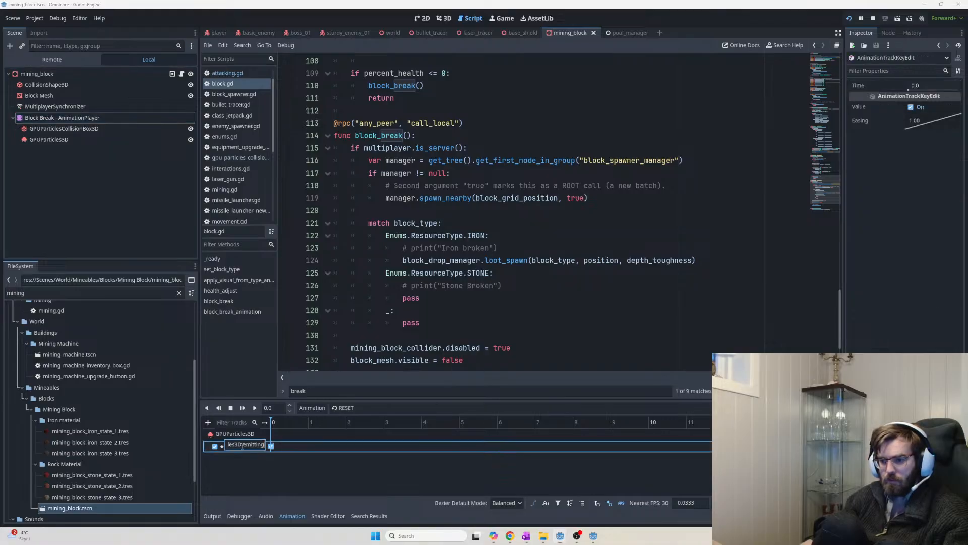
pyautogui.click(911, 108)
pyautogui.click(437, 467)
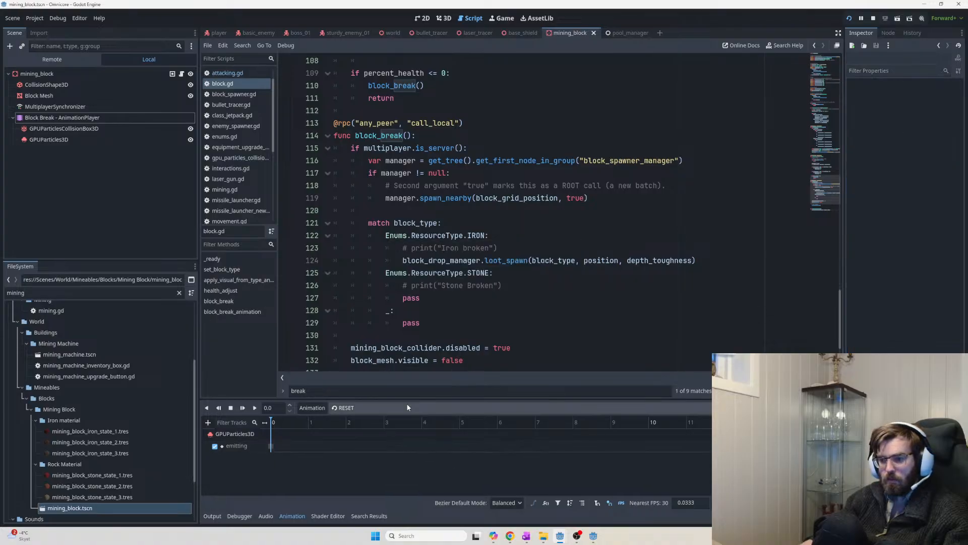
# Relaunch the game, then return to the editor on the GPUParticles3D node
pyautogui.press('F5')
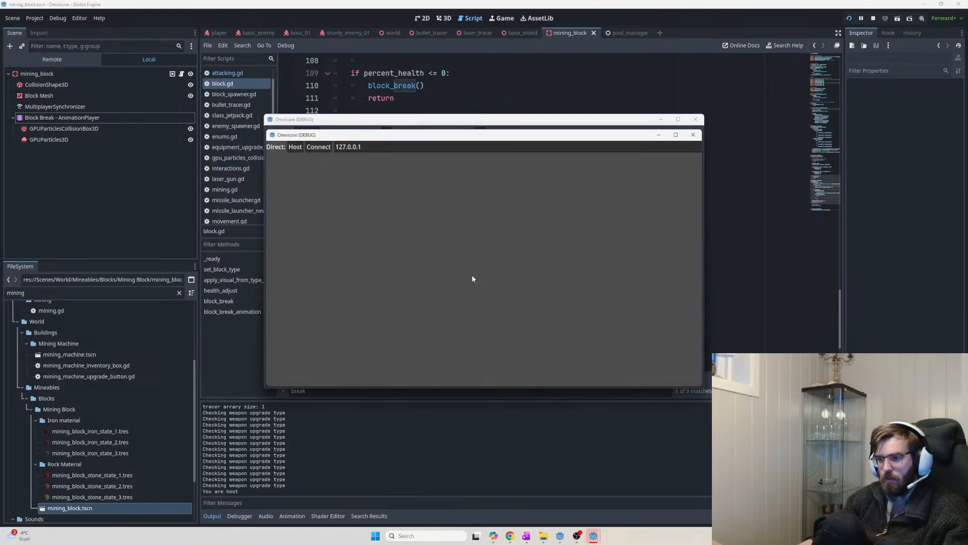
pyautogui.hotkey('alt', 'Tab')
pyautogui.click(300, 491)
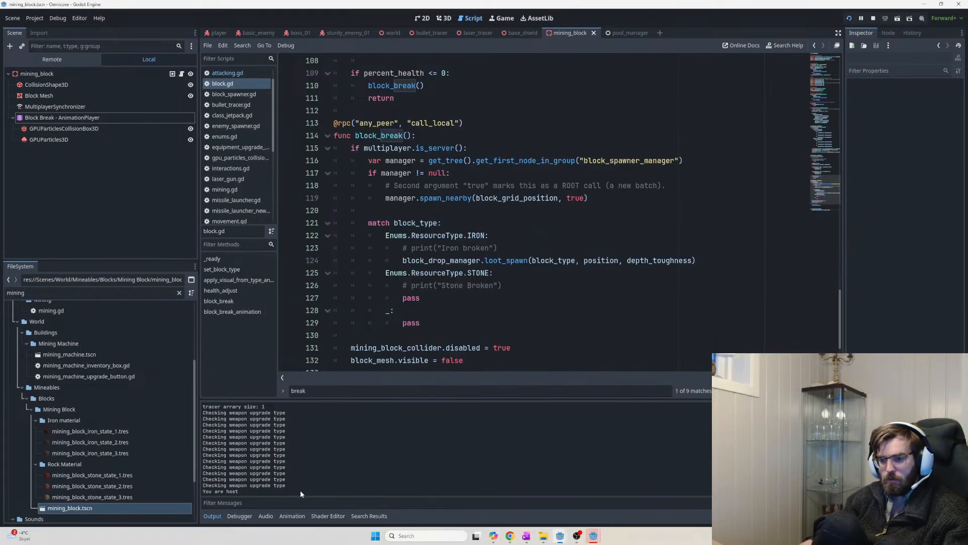
pyautogui.click(74, 129)
pyautogui.click(74, 139)
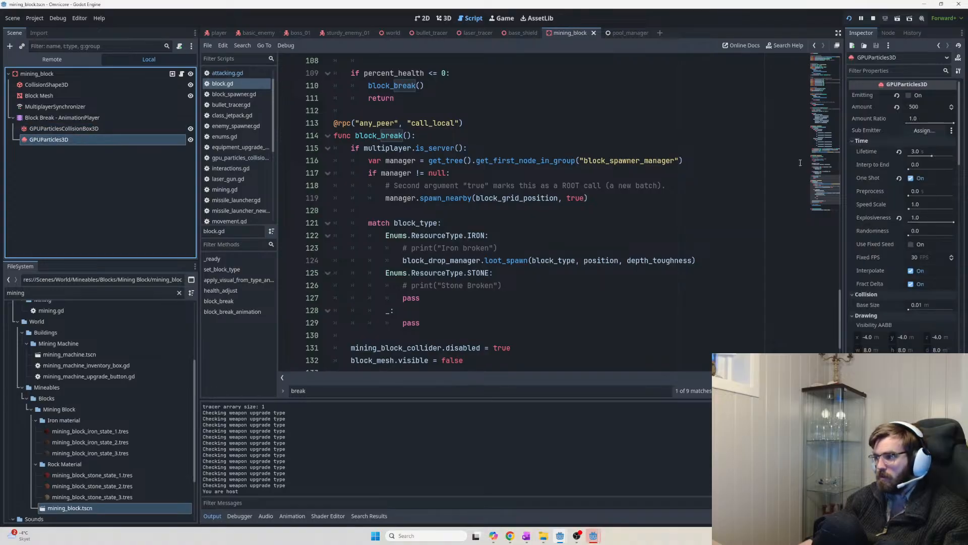
# Search the particle properties for 'local' and enable local coordinates
pyautogui.click(880, 70)
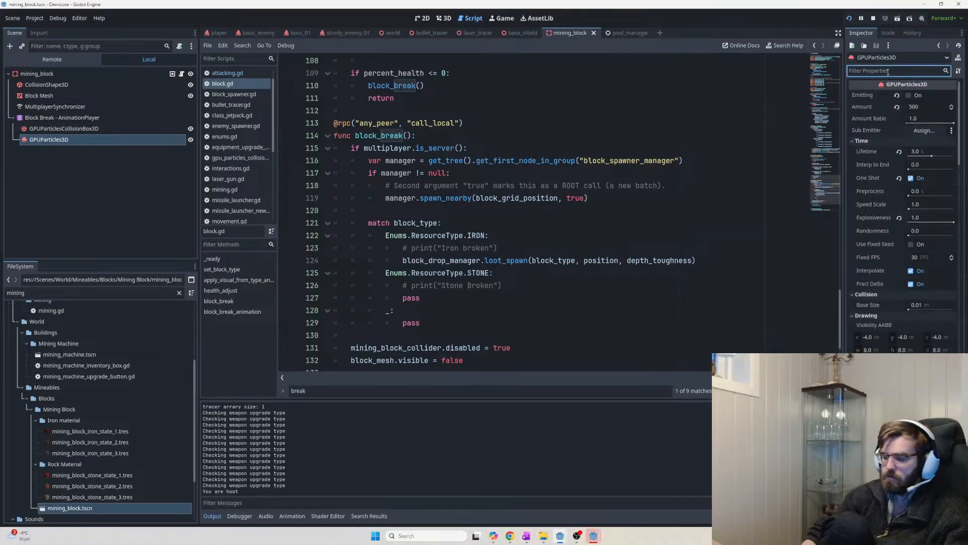
pyautogui.write('local')
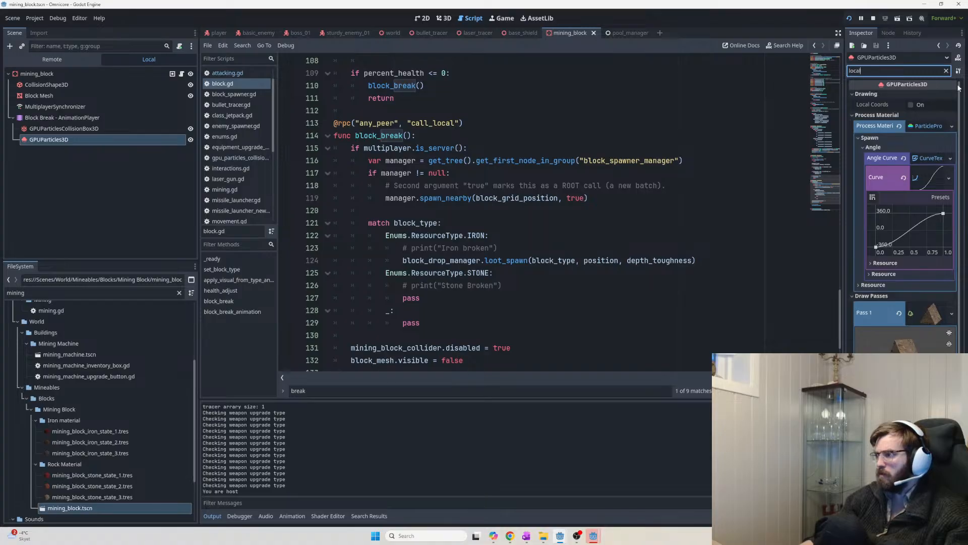
pyautogui.click(912, 104)
# Playtest walking up to and mining a rock block, then return to the collision box in the editor
pyautogui.press('F5')
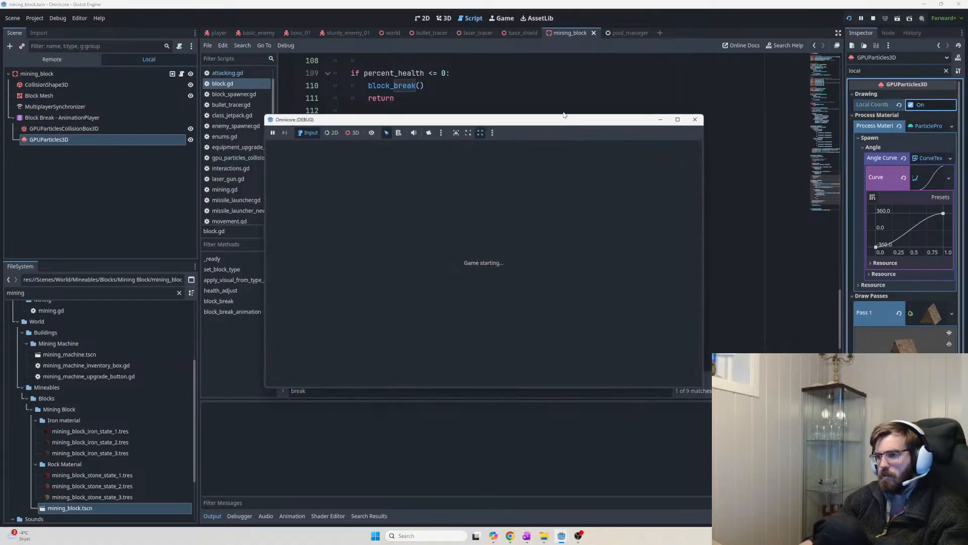
pyautogui.press('w')
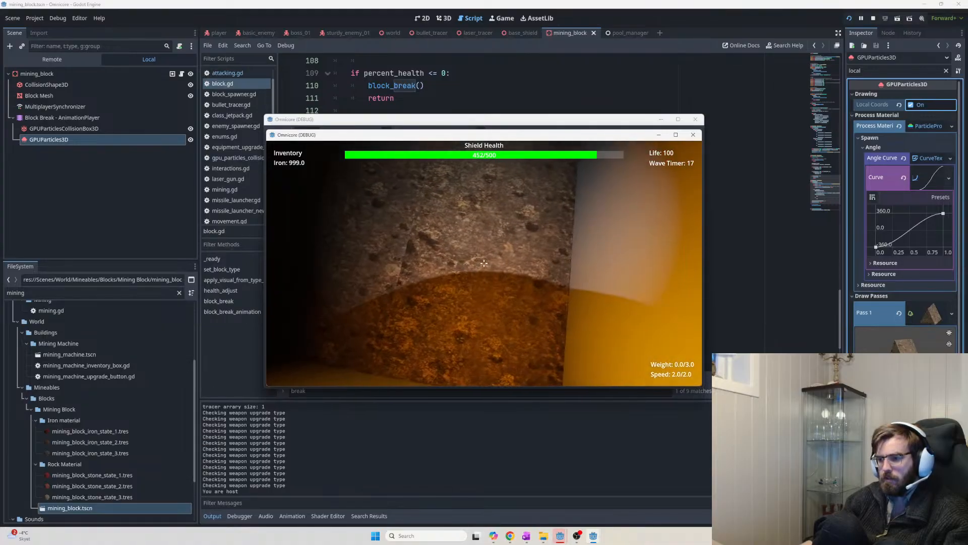
pyautogui.click(484, 263)
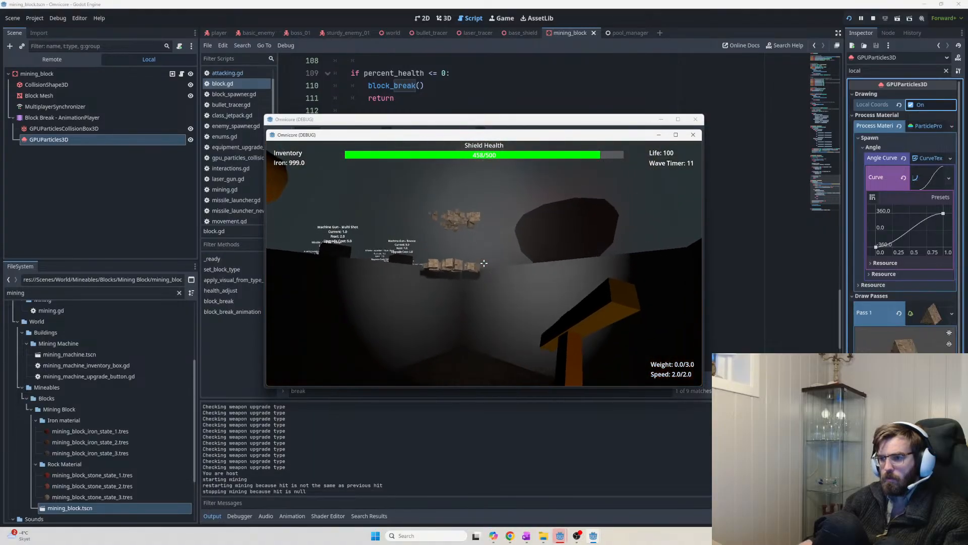
pyautogui.press('w')
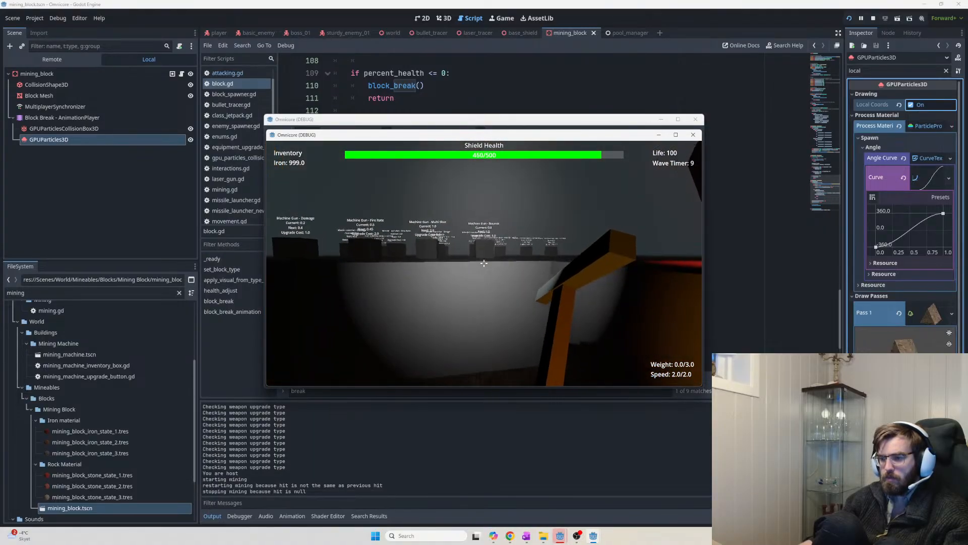
pyautogui.press('w')
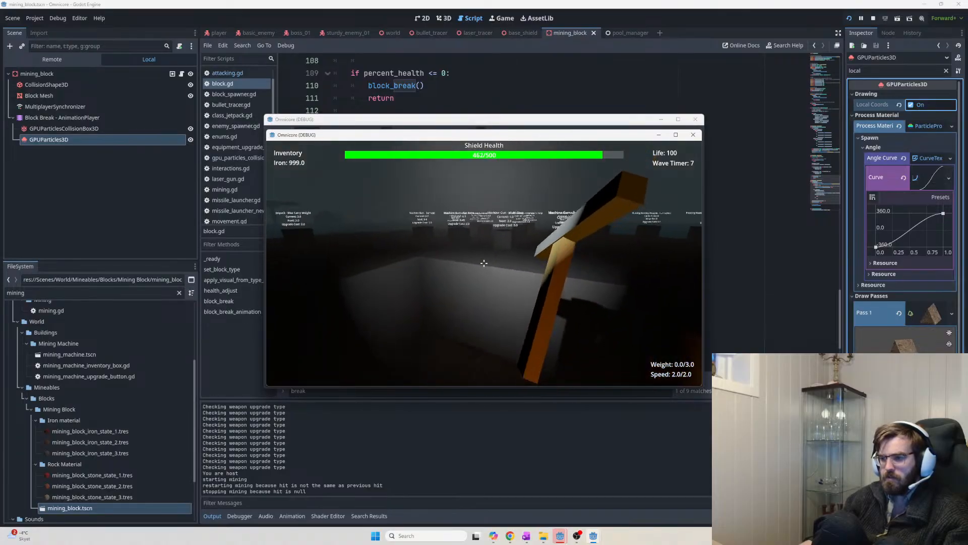
pyautogui.press('w')
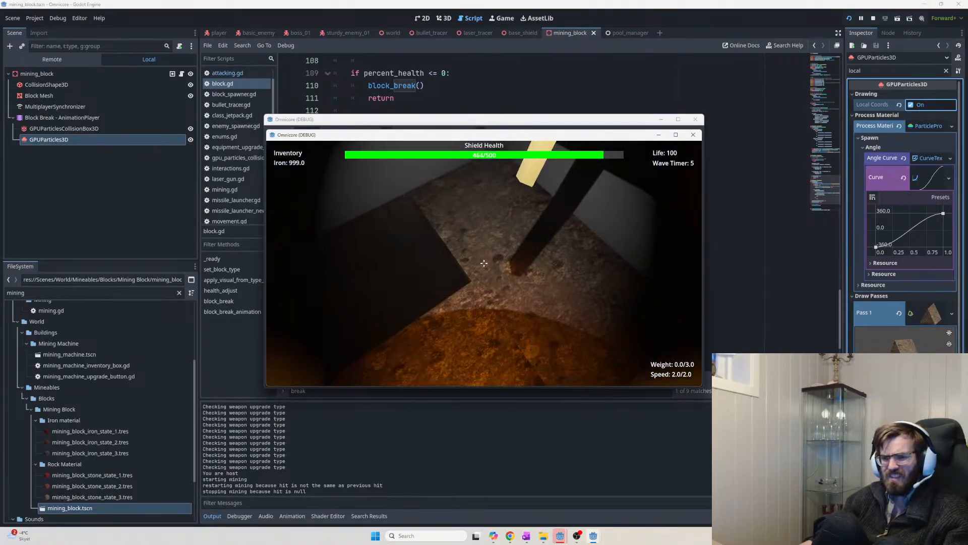
pyautogui.press('w')
pyautogui.click(484, 262)
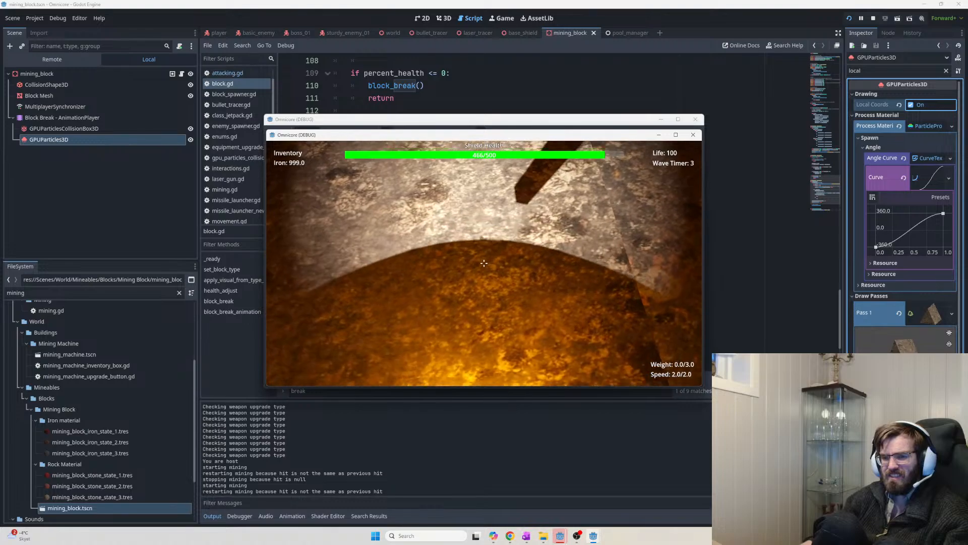
pyautogui.press('s')
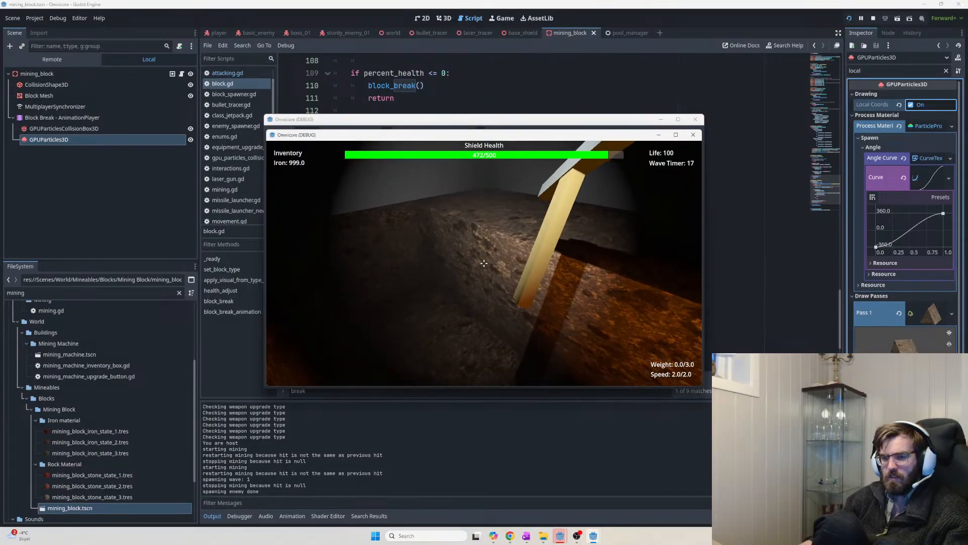
pyautogui.press('Escape')
pyautogui.click(101, 130)
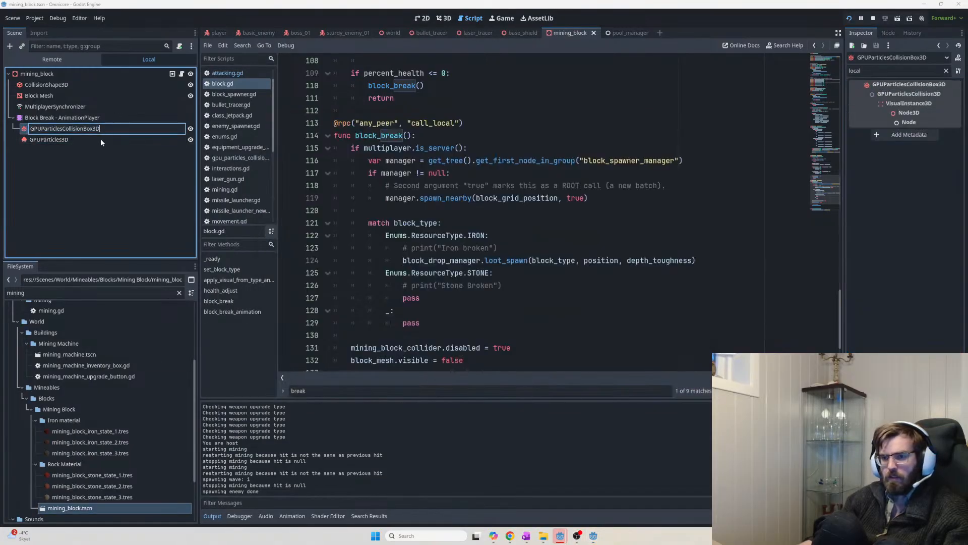
# Move the 'block break' emitting key from 0 to 0.1818 s, save, and relaunch the game
pyautogui.click(65, 118)
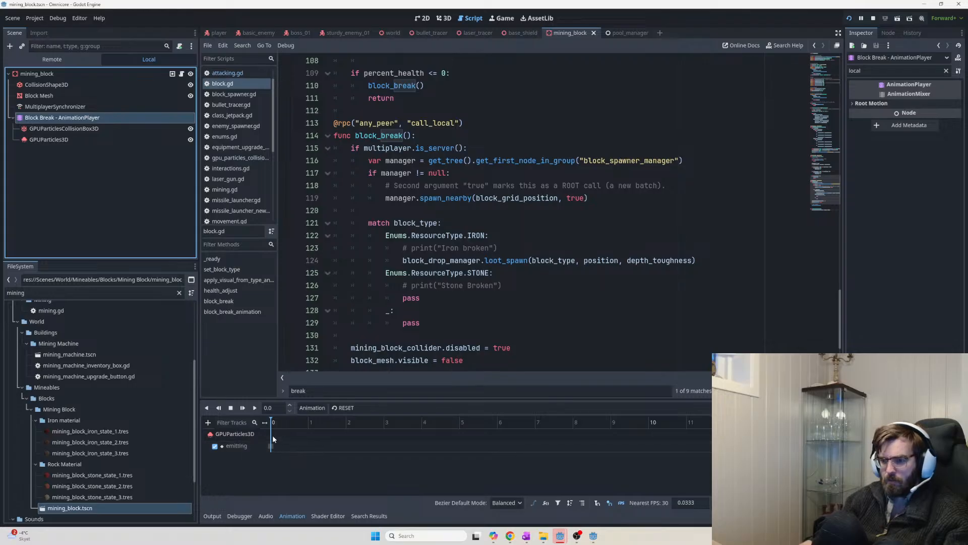
pyautogui.click(374, 408)
pyautogui.click(350, 431)
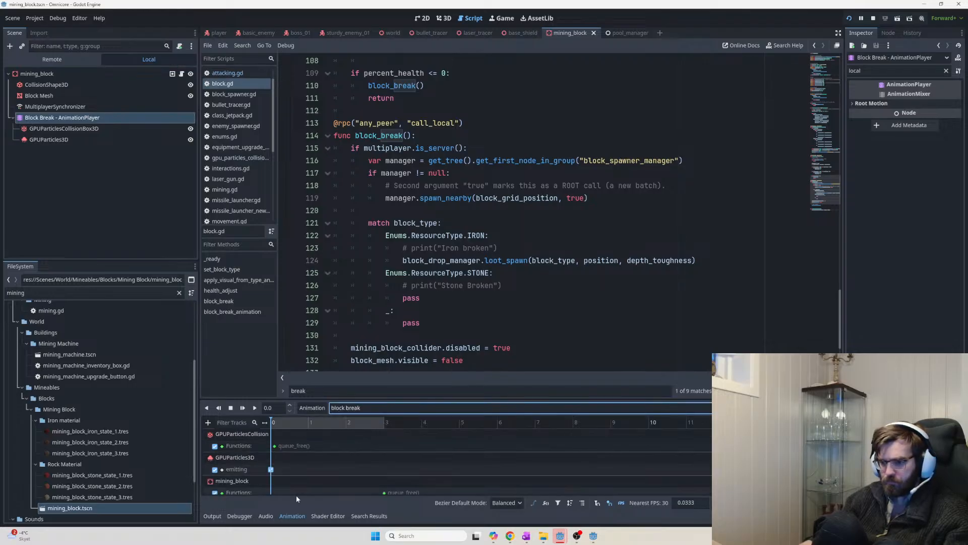
pyautogui.scroll(-1, 261, 469)
pyautogui.click(272, 464)
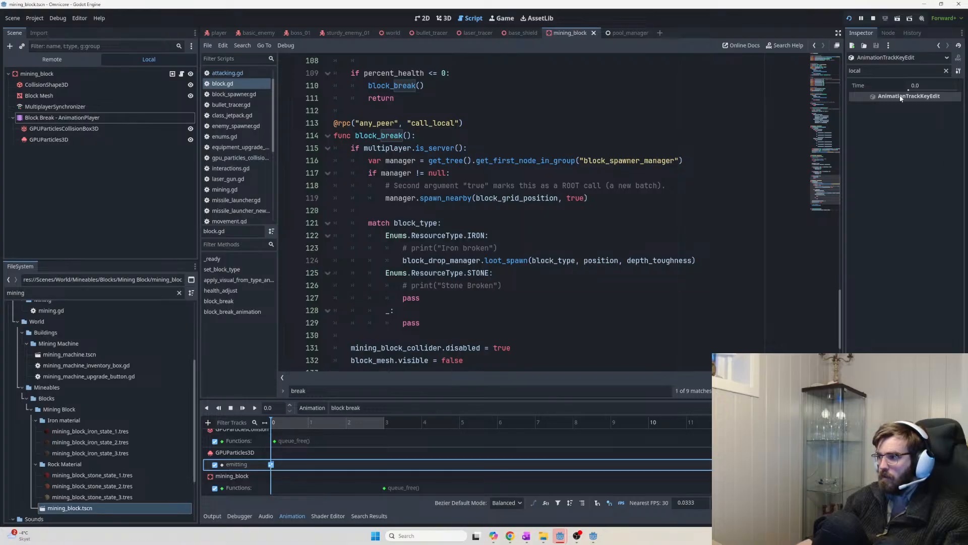
pyautogui.moveTo(272, 464); pyautogui.dragTo(271, 465)
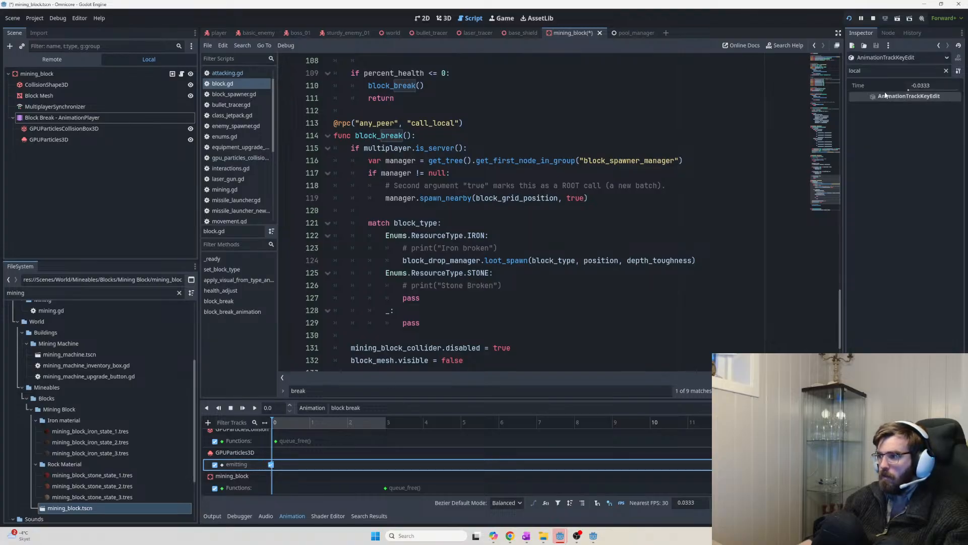
pyautogui.click(891, 70)
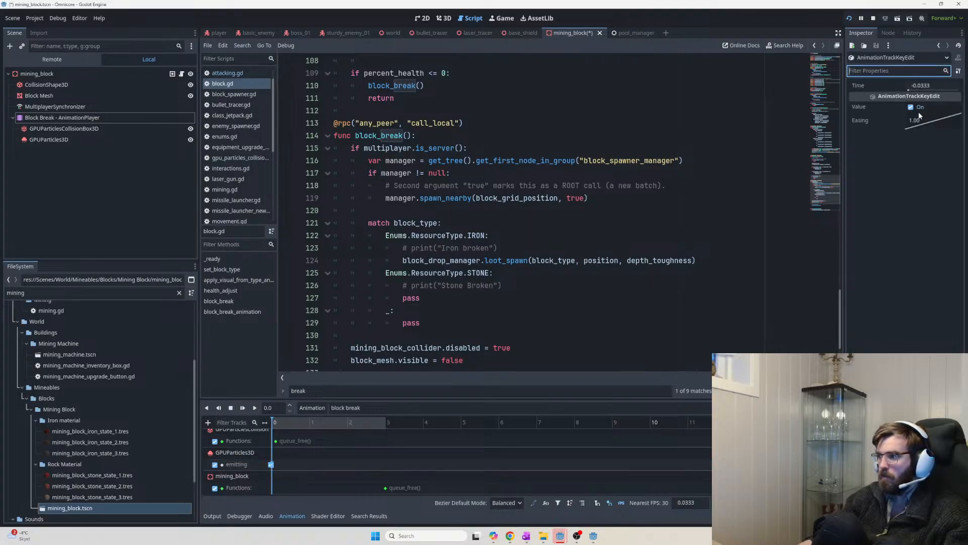
pyautogui.moveTo(917, 88); pyautogui.dragTo(911, 90)
pyautogui.hotkey('ctrl', 's')
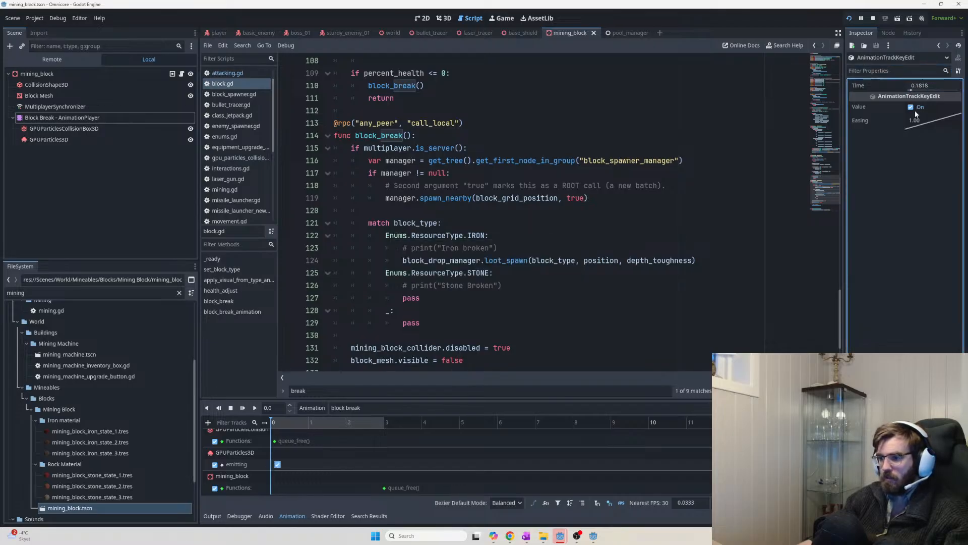
pyautogui.press('F5')
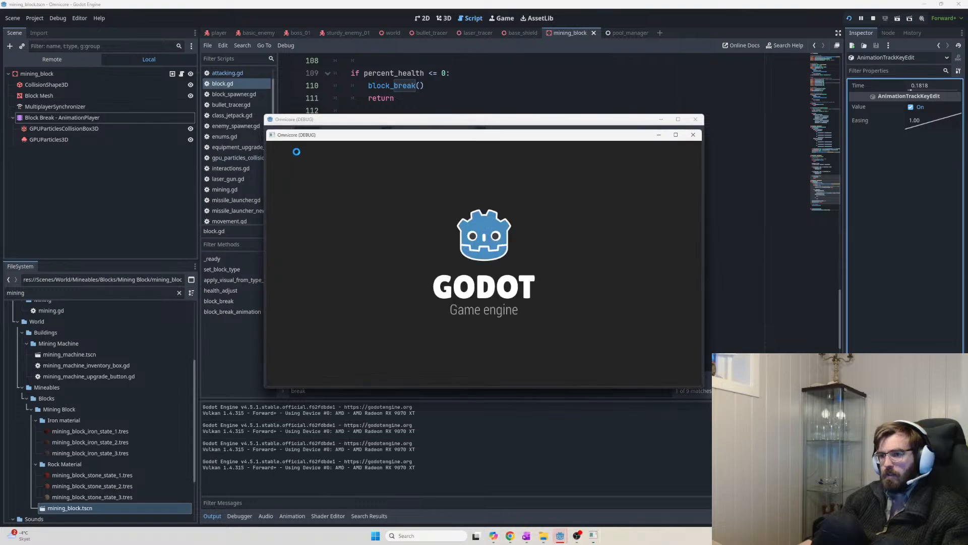
# Mine several rock blocks in the cave passage with the pickaxe
pyautogui.press('w')
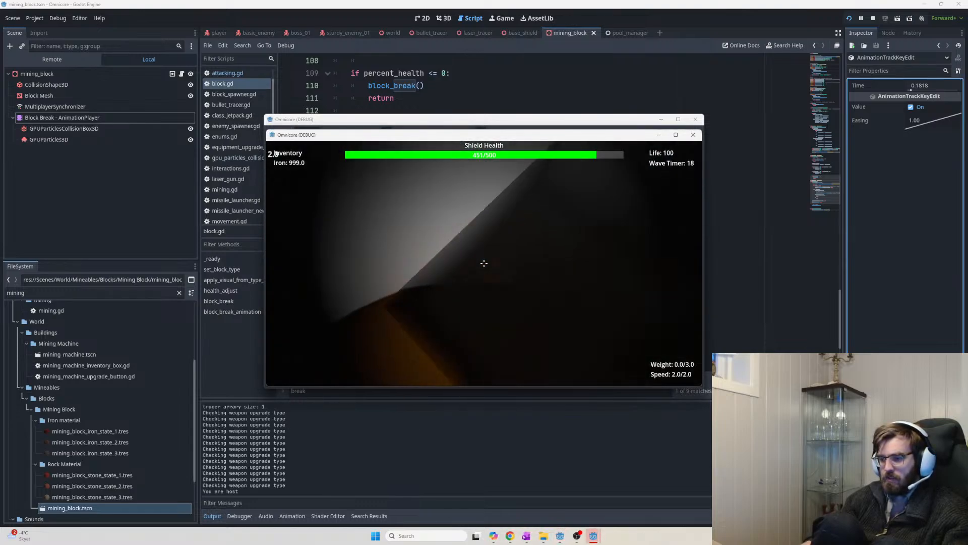
pyautogui.press('w')
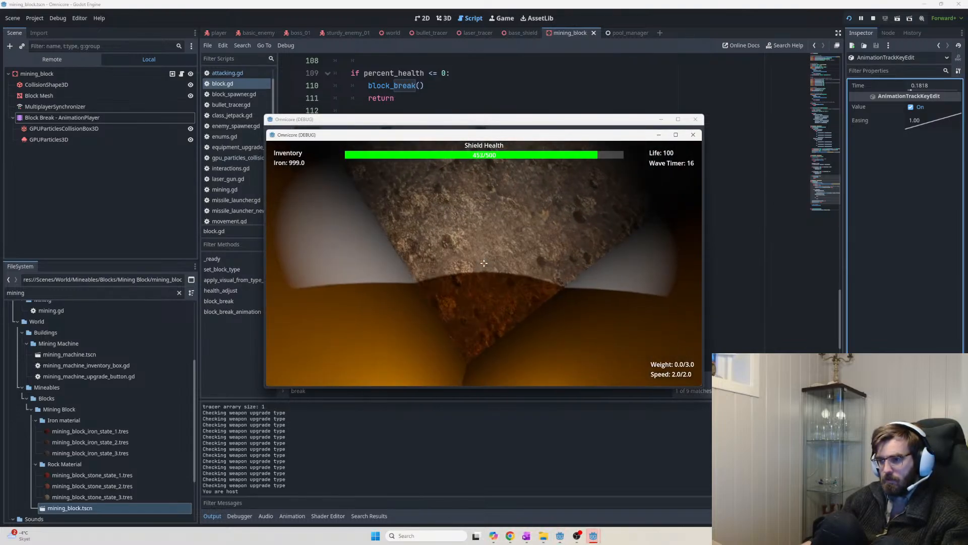
pyautogui.click(484, 263)
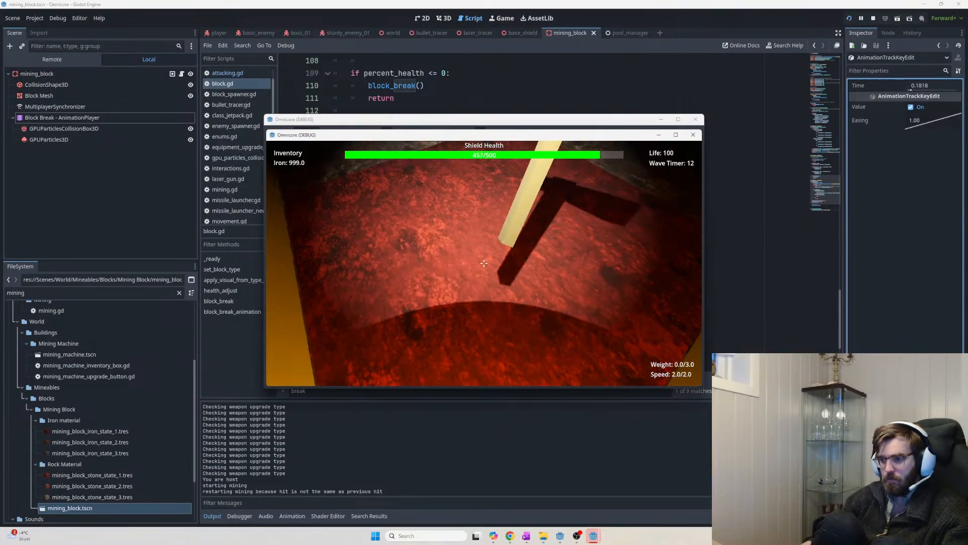
pyautogui.press('w')
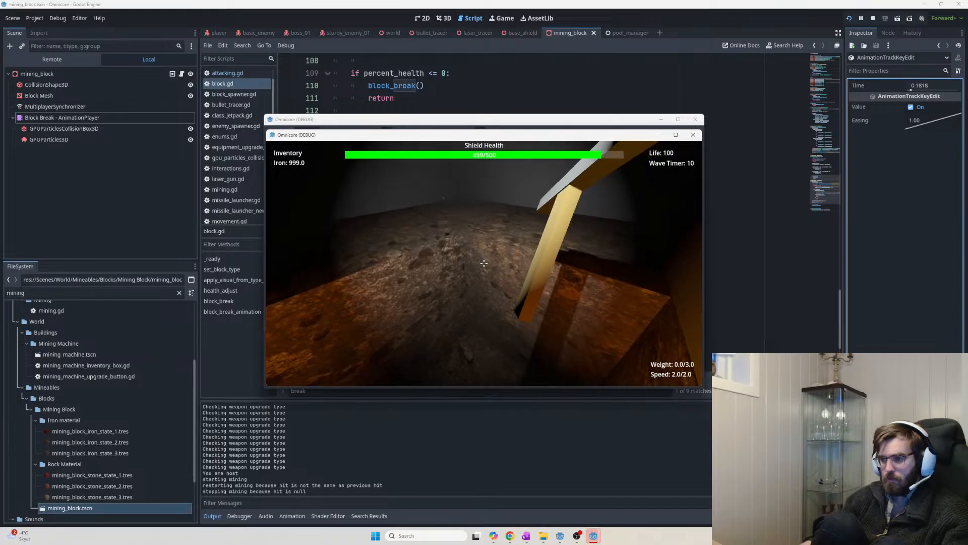
pyautogui.click(484, 263)
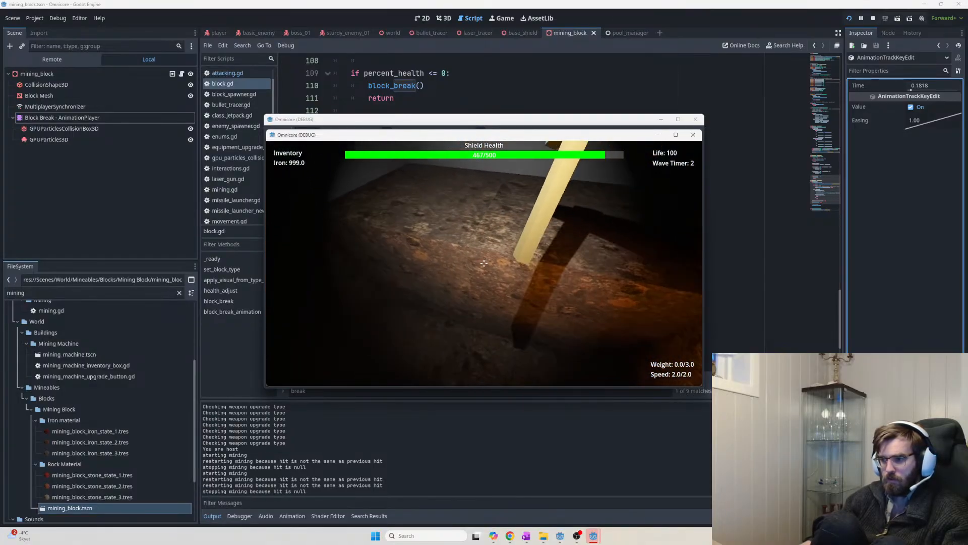
pyautogui.click(484, 263)
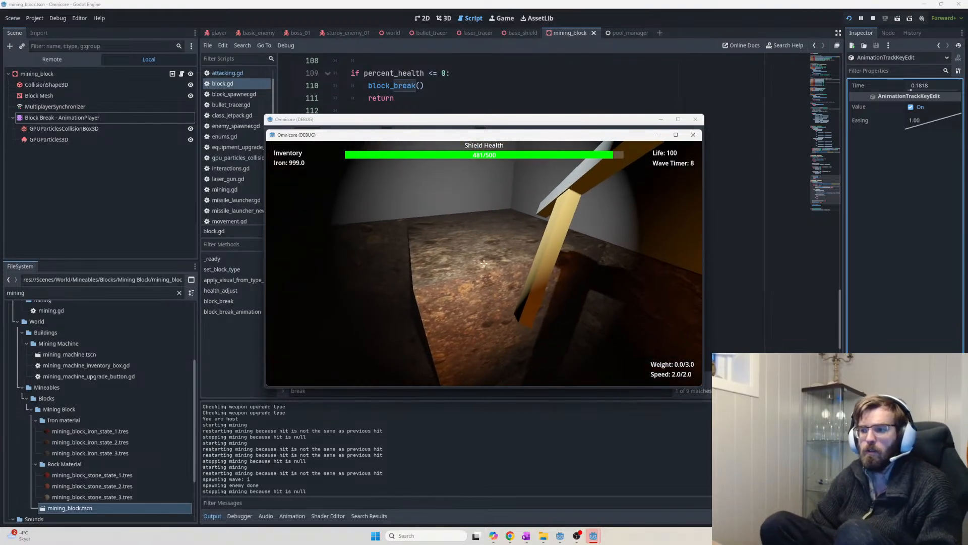
pyautogui.click(485, 263)
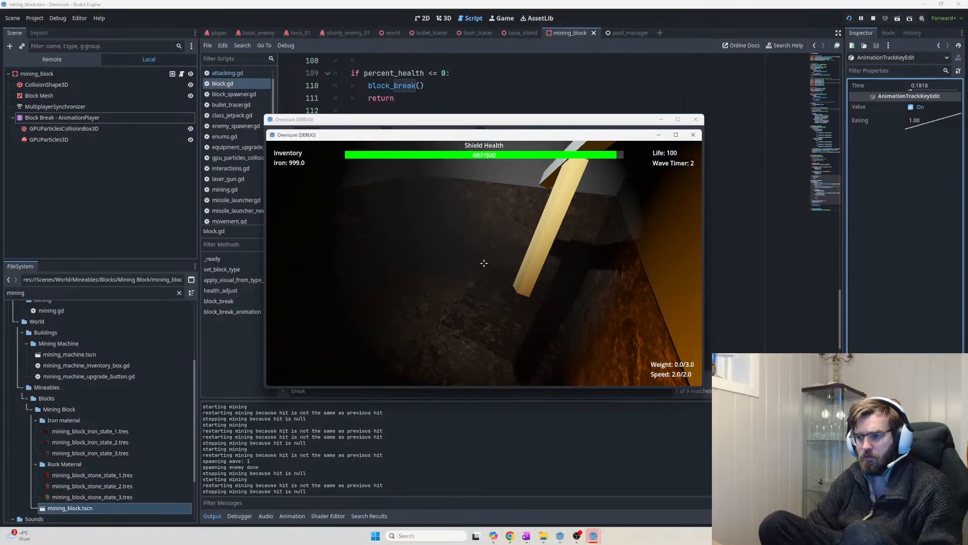
# Switch to the laser, shoot the flying enemy, stop the game, and reselect Block Break
pyautogui.press('w')
pyautogui.hotkey('alt', 'Tab')
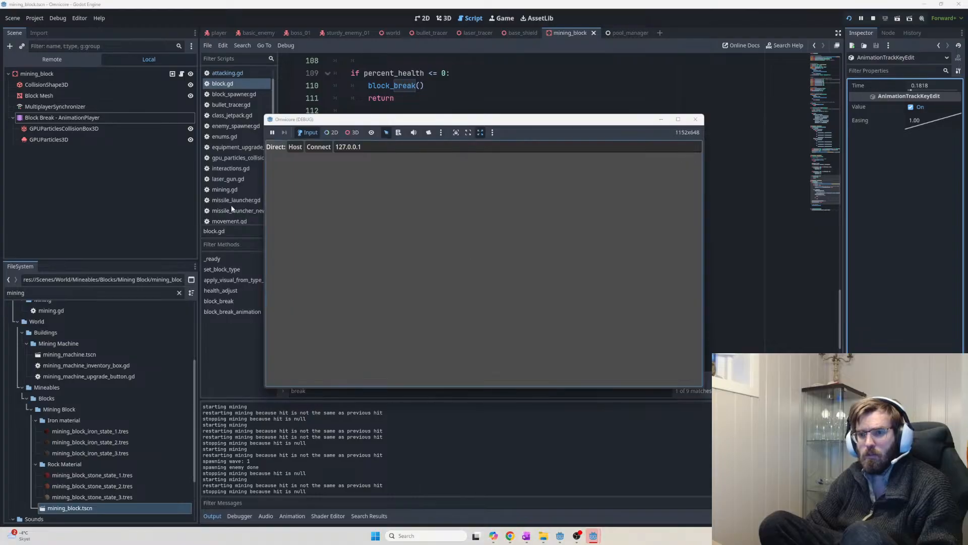
pyautogui.hotkey('alt', 'Tab')
pyautogui.press('2')
pyautogui.click(483, 262)
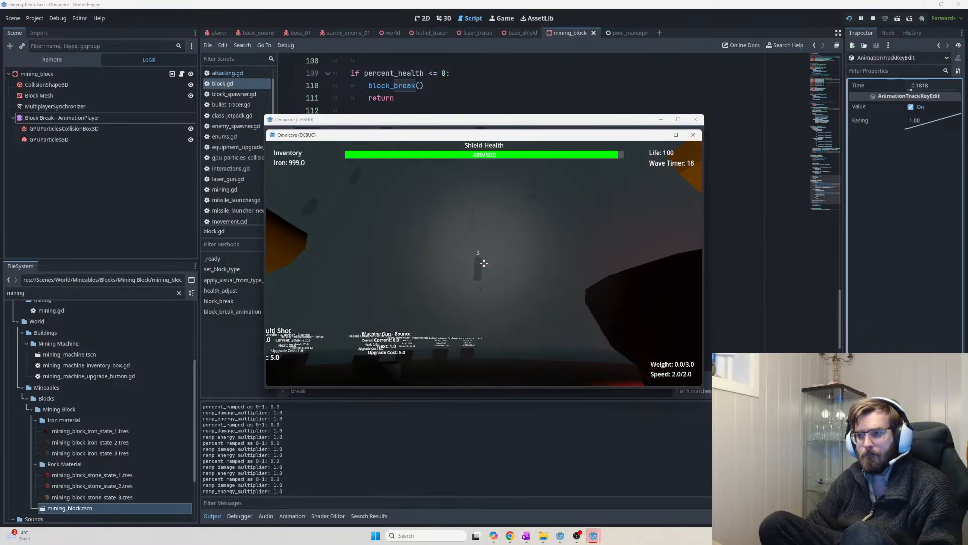
pyautogui.click(484, 263)
pyautogui.press('F8')
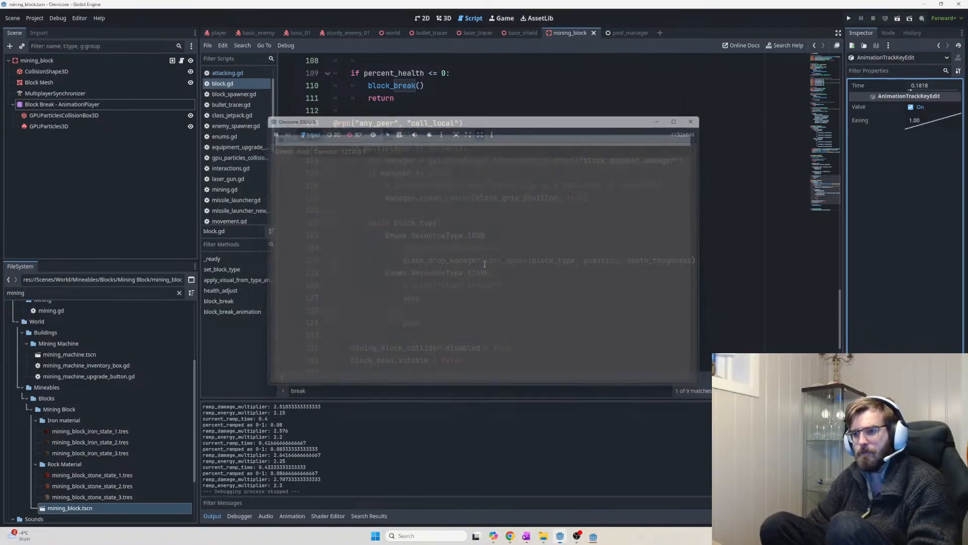
pyautogui.click(72, 115)
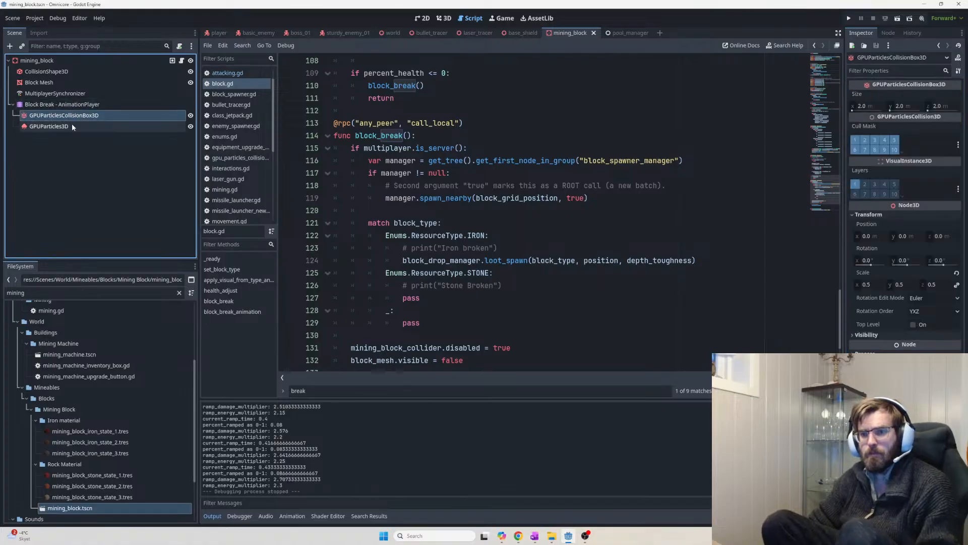
pyautogui.click(70, 104)
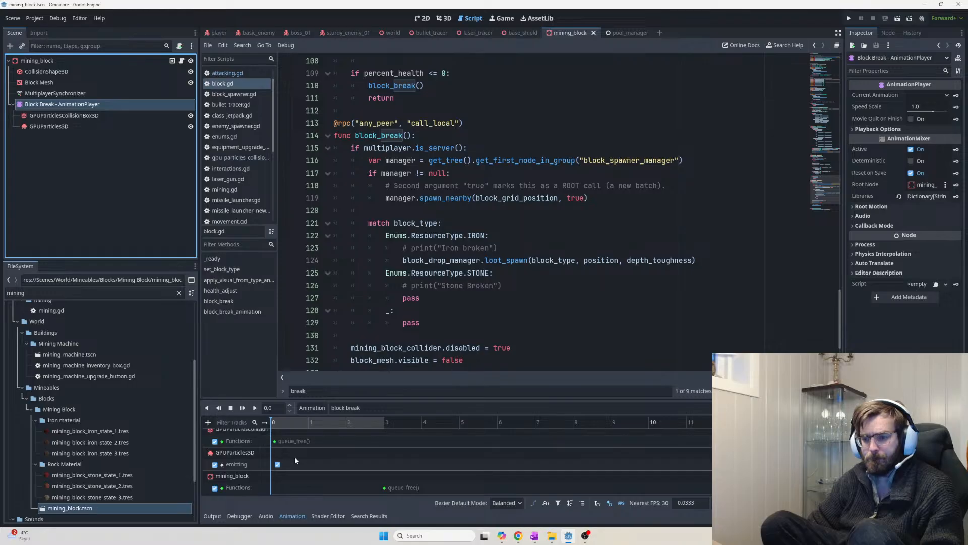
# Inspect the collision box's queue_free track and the GPUParticles3D node
pyautogui.scroll(1, 295, 456)
pyautogui.click(303, 447)
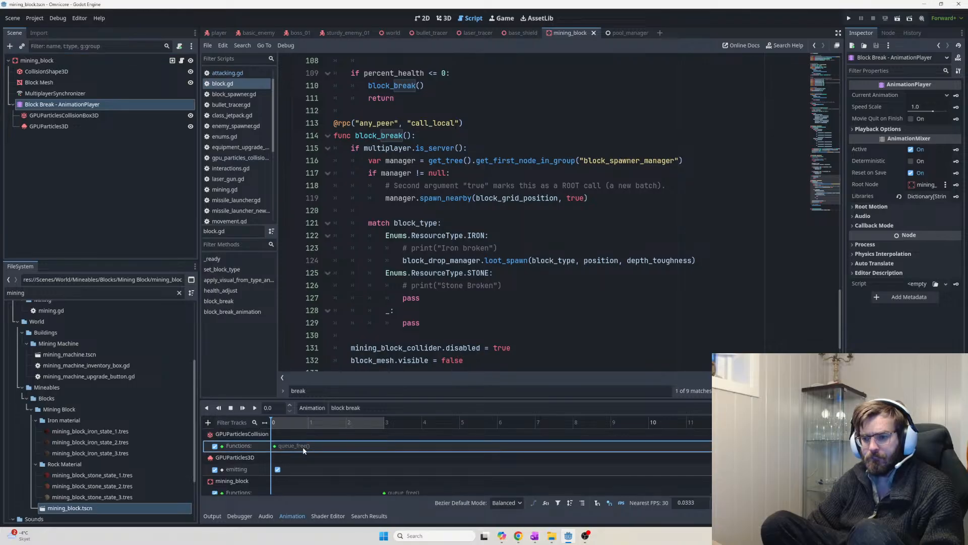
pyautogui.click(64, 115)
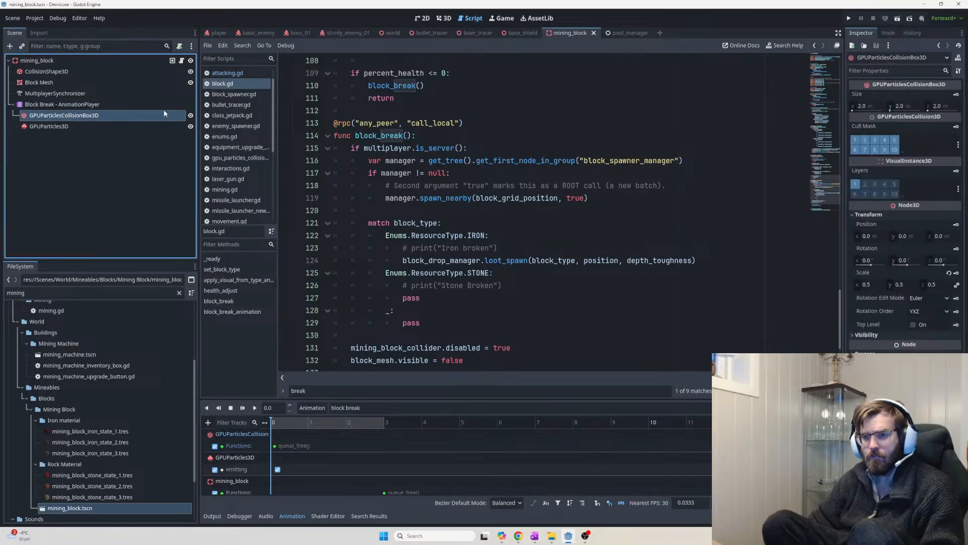
pyautogui.click(149, 116)
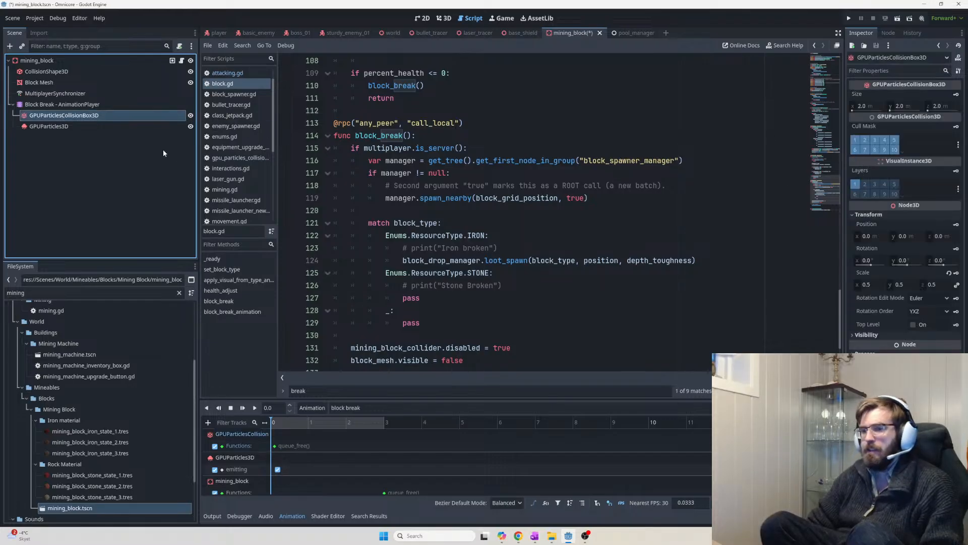
pyautogui.click(100, 124)
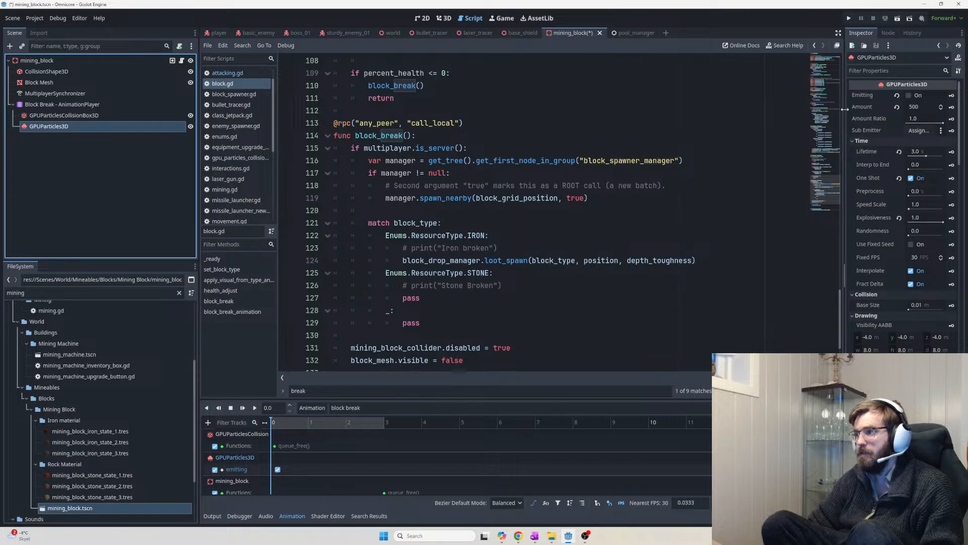
# Filter the Inspector by 'collision' to review Rigid mode, friction 0.0, bounce 0.03, then save and run
pyautogui.click(873, 70)
pyautogui.write('collisio')
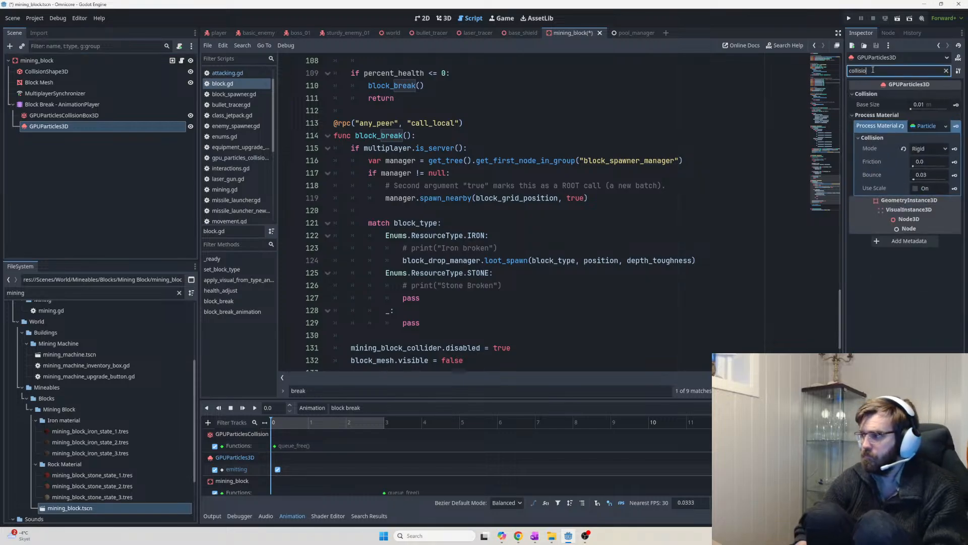
pyautogui.write('n')
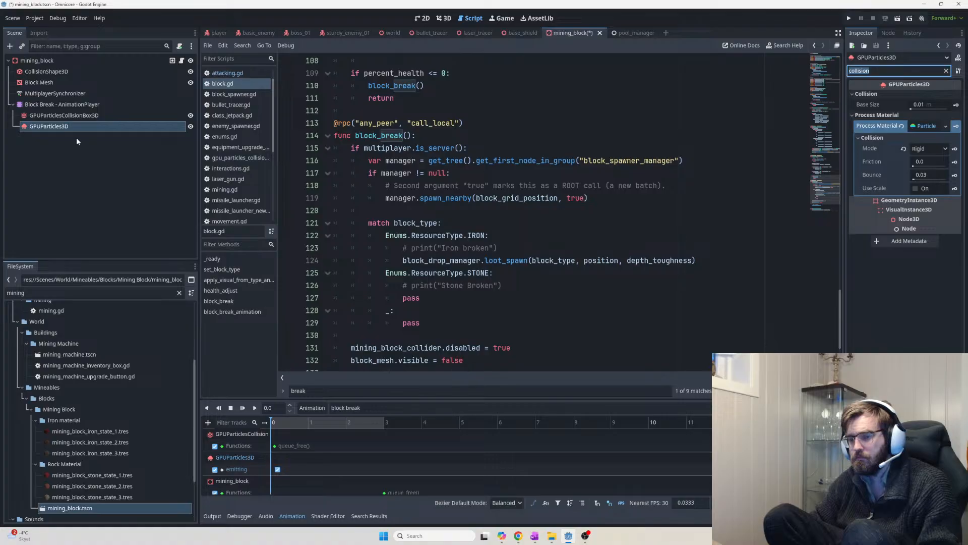
pyautogui.click(92, 118)
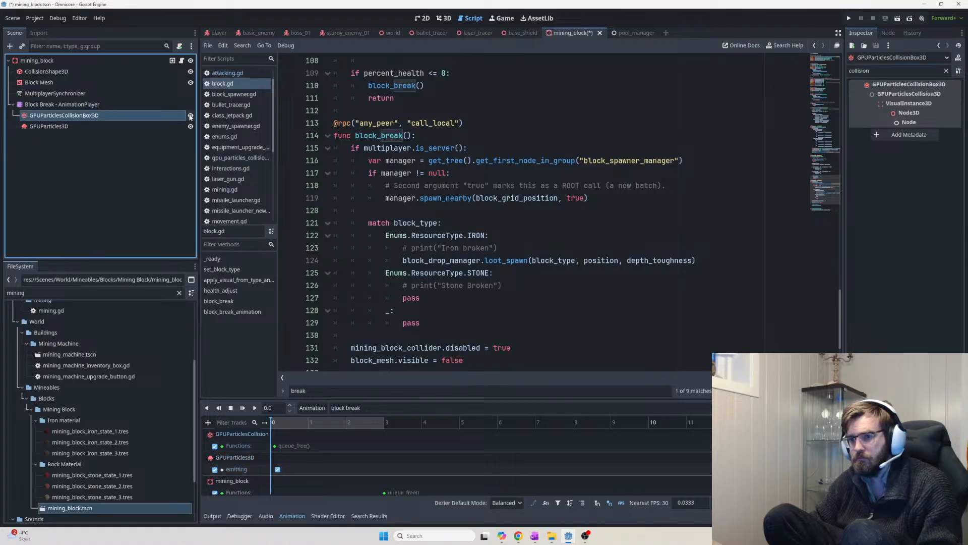
pyautogui.press('F5')
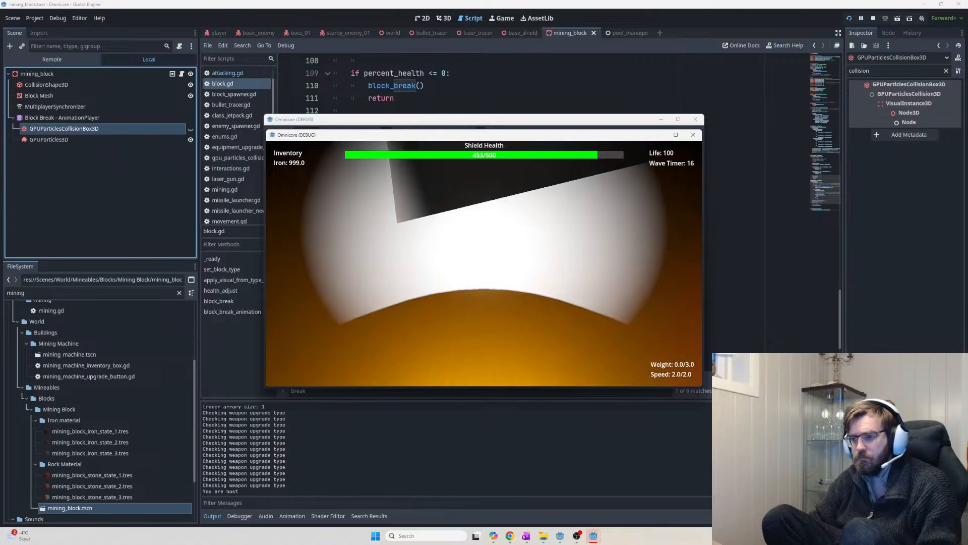
# Mine the floor block in the game, then exit and reselect the particle and collision box nodes
pyautogui.click(484, 262)
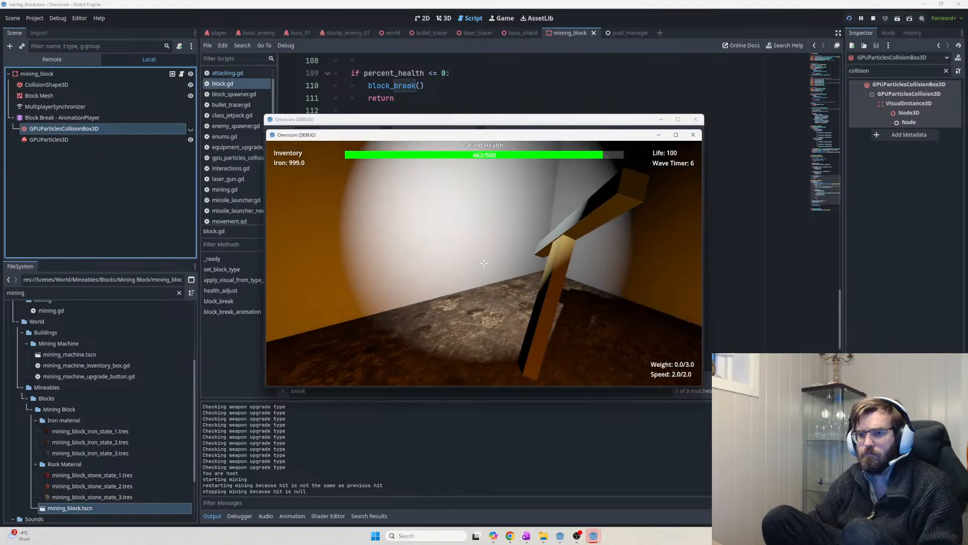
pyautogui.click(483, 264)
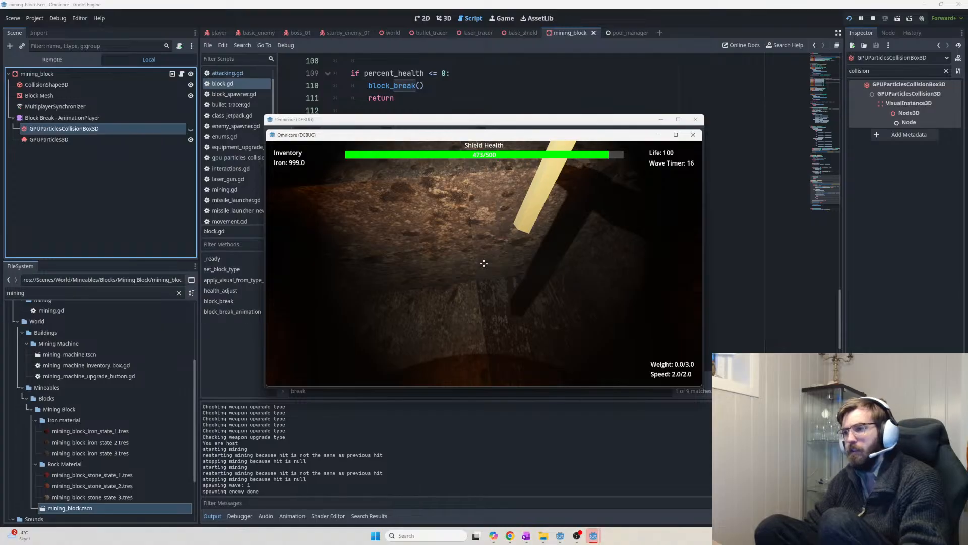
pyautogui.press('Escape')
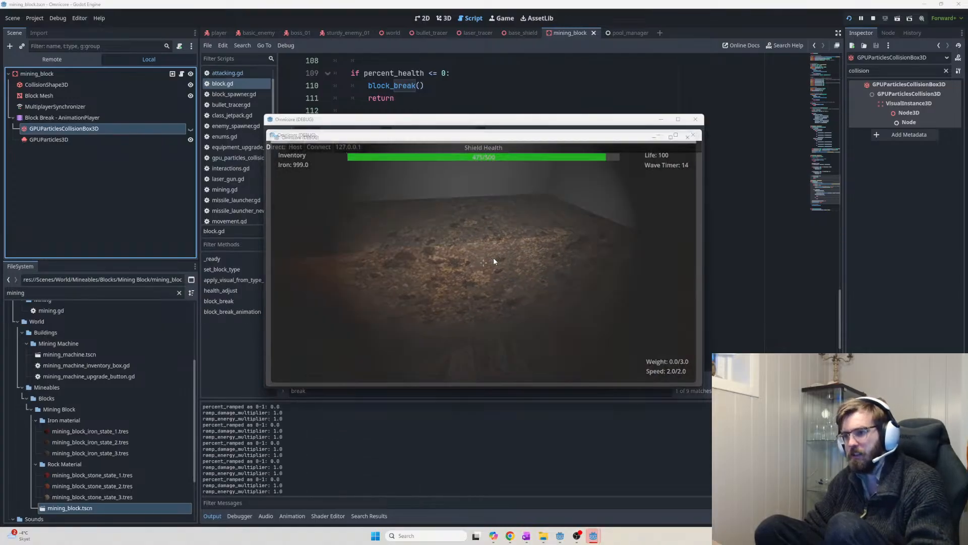
pyautogui.doubleClick(91, 116)
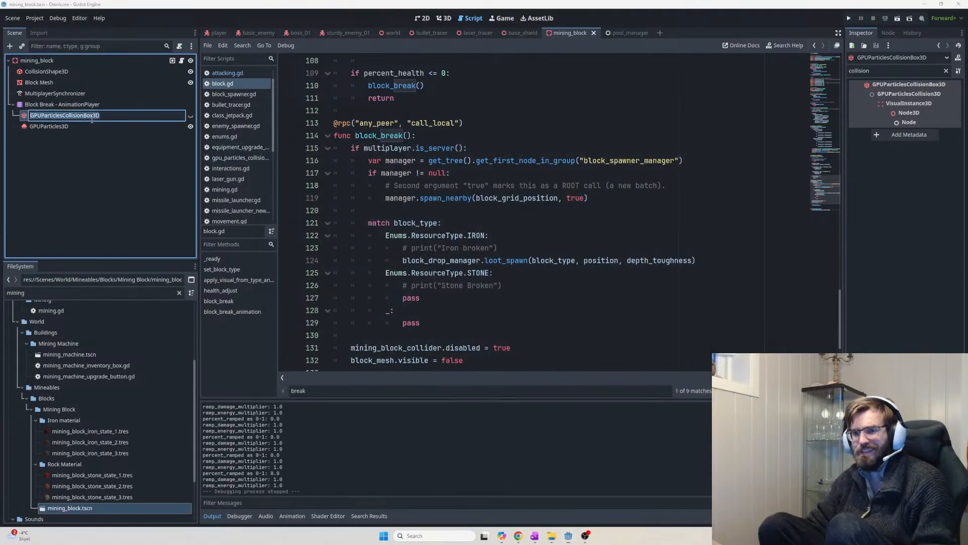
pyautogui.click(90, 122)
# Toggle the collision box's visibility, compare it with the particle collision settings, and clear the filter
pyautogui.click(86, 127)
pyautogui.click(86, 116)
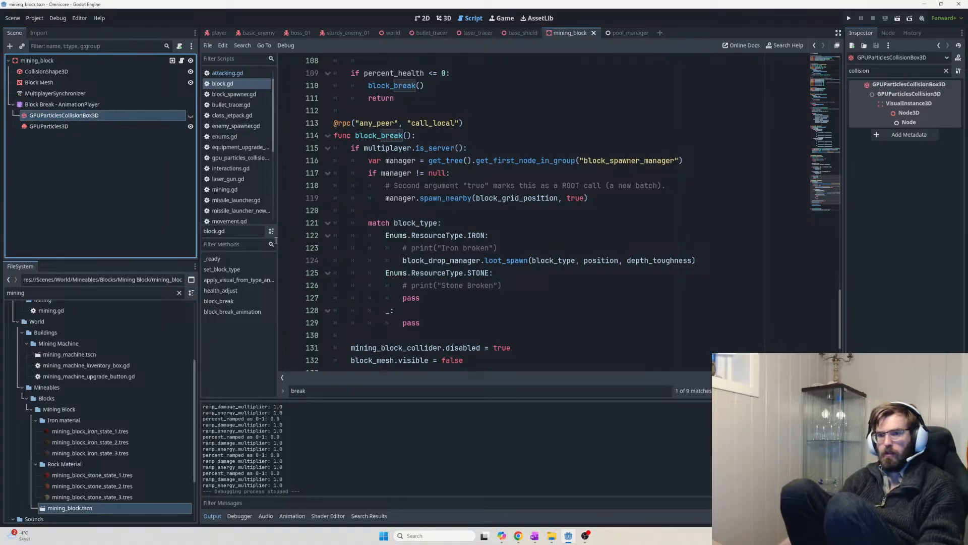
pyautogui.click(191, 116)
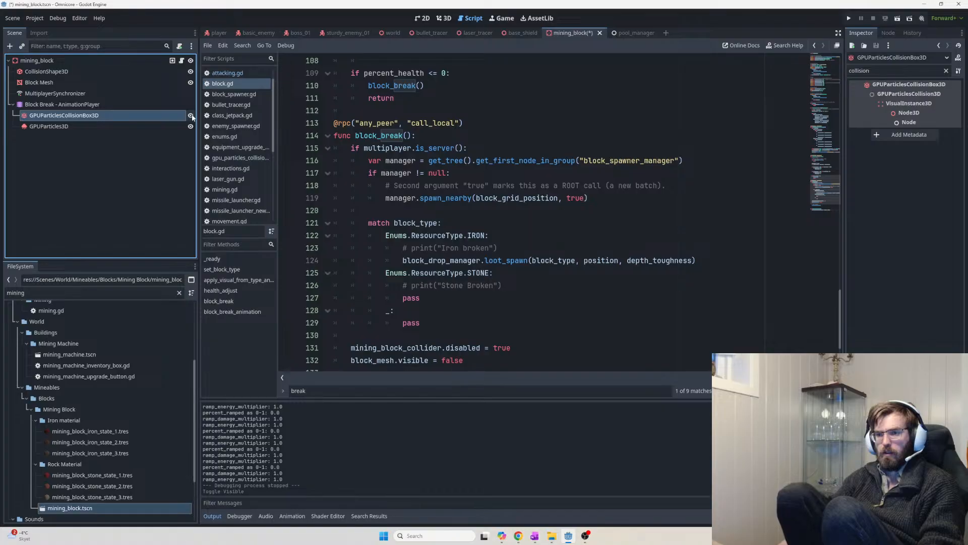
pyautogui.click(240, 516)
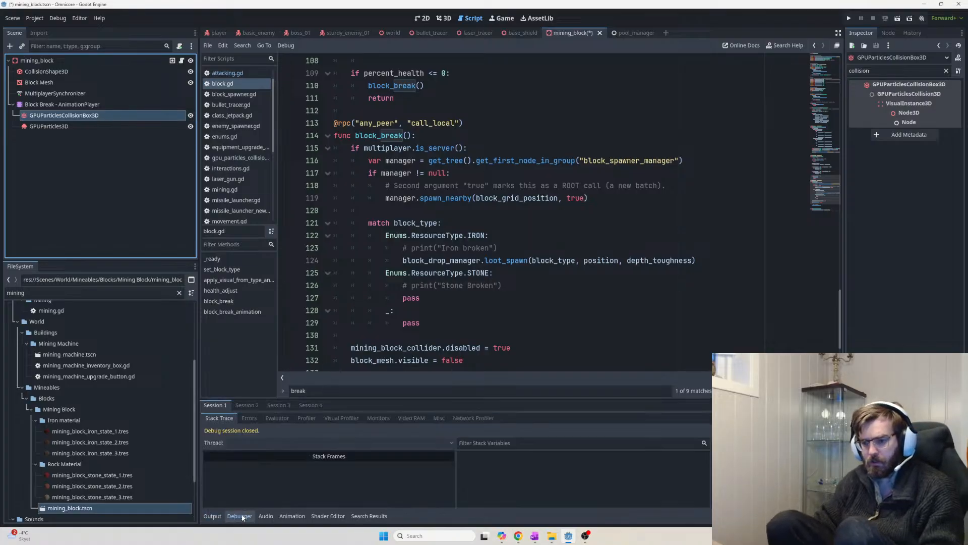
pyautogui.click(71, 127)
pyautogui.click(74, 116)
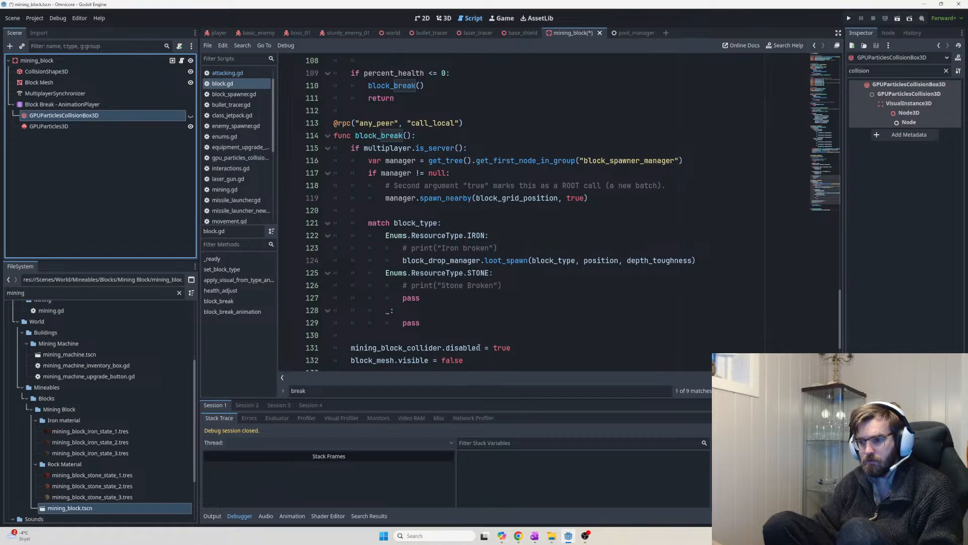
pyautogui.scroll(-1, 494, 348)
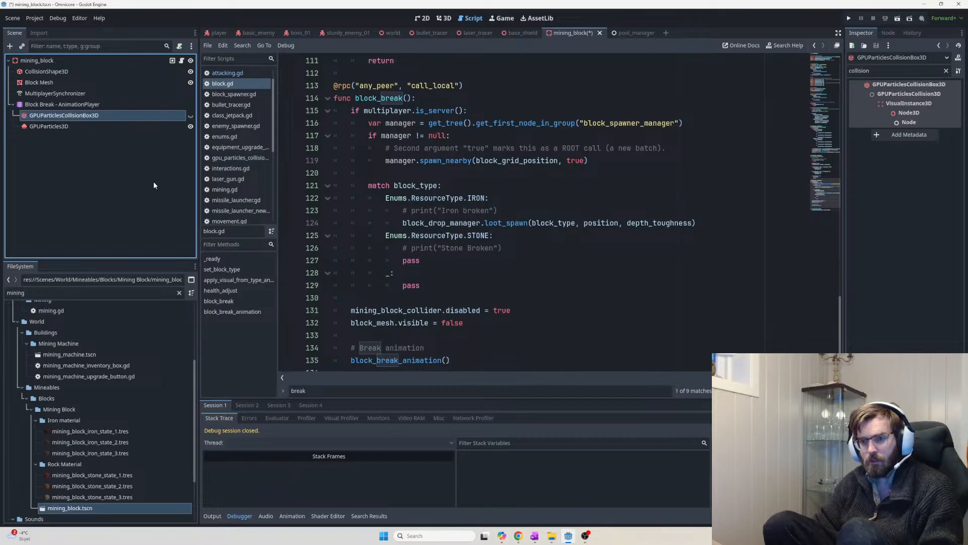
pyautogui.click(75, 128)
pyautogui.click(79, 117)
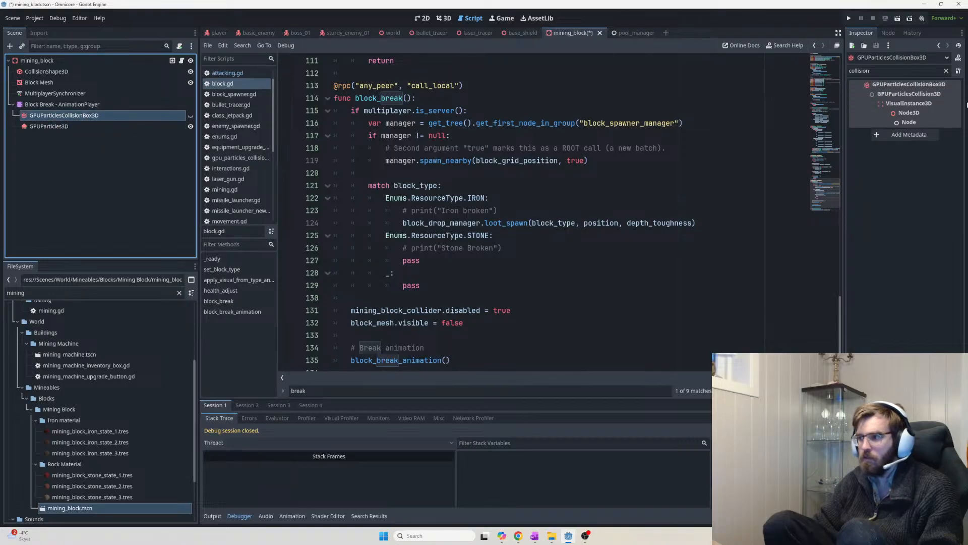
pyautogui.click(946, 71)
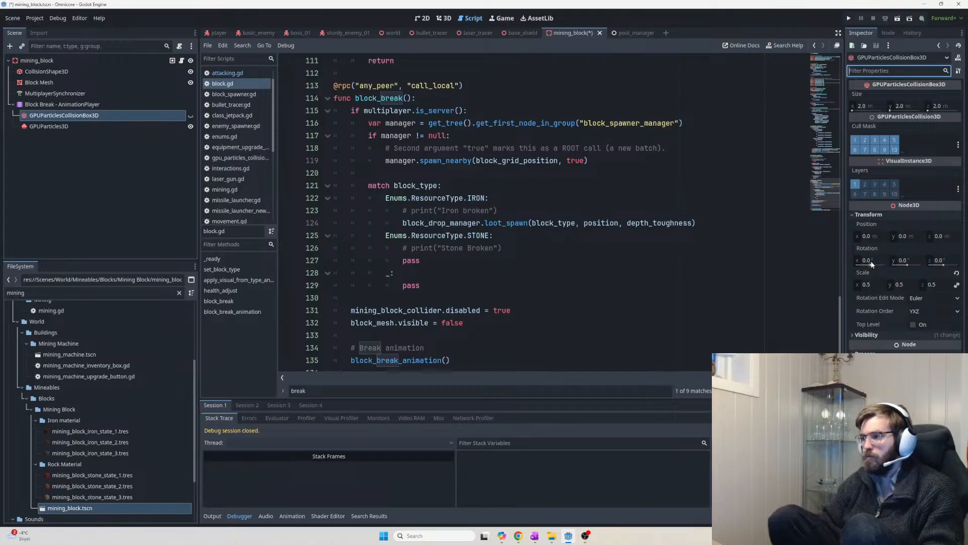
pyautogui.click(189, 118)
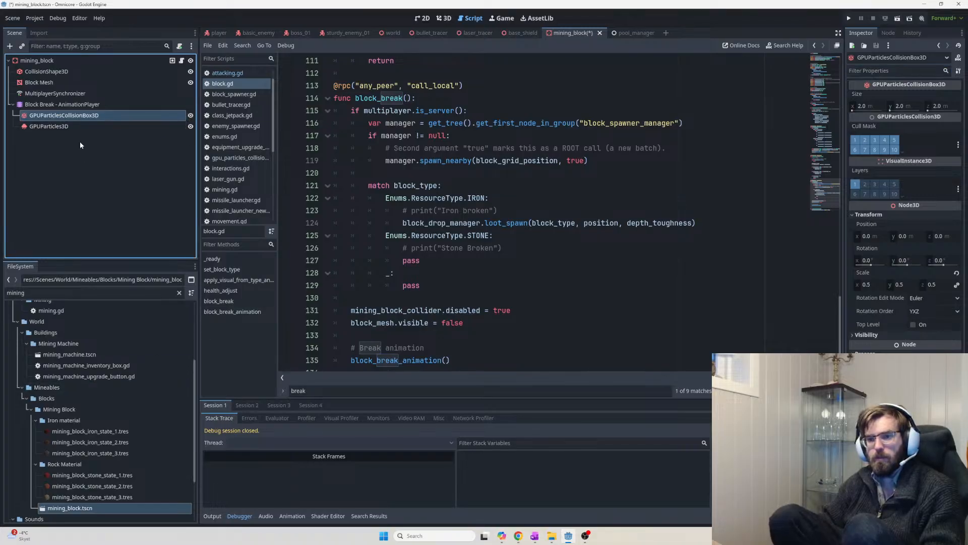
# Select the collision box's Functions track in Block Break, then save and host a playtest
pyautogui.click(51, 104)
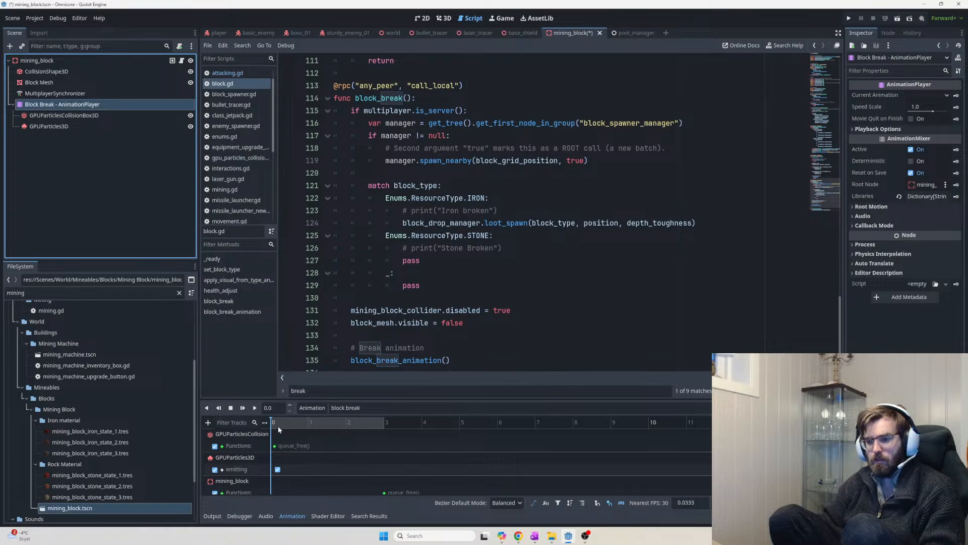
pyautogui.click(283, 444)
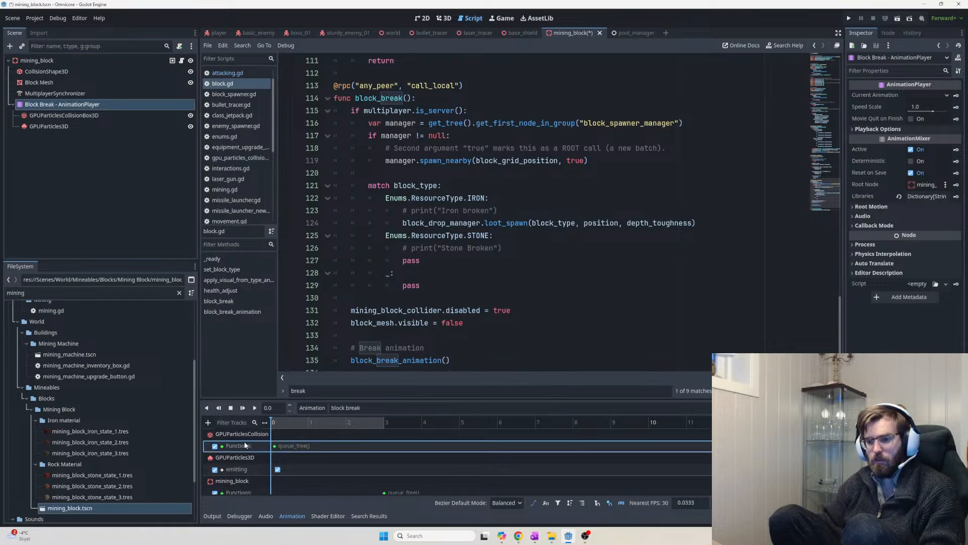
pyautogui.press('F5')
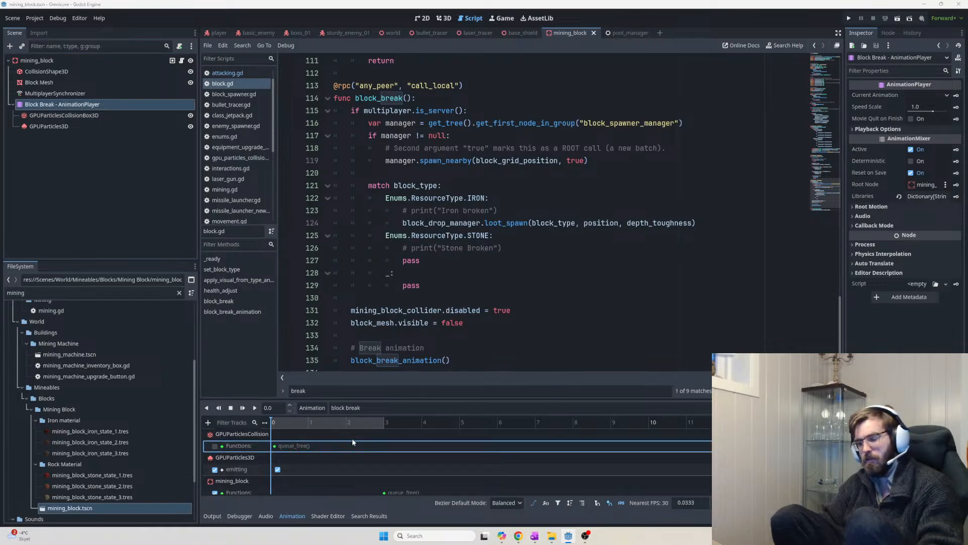
pyautogui.click(295, 147)
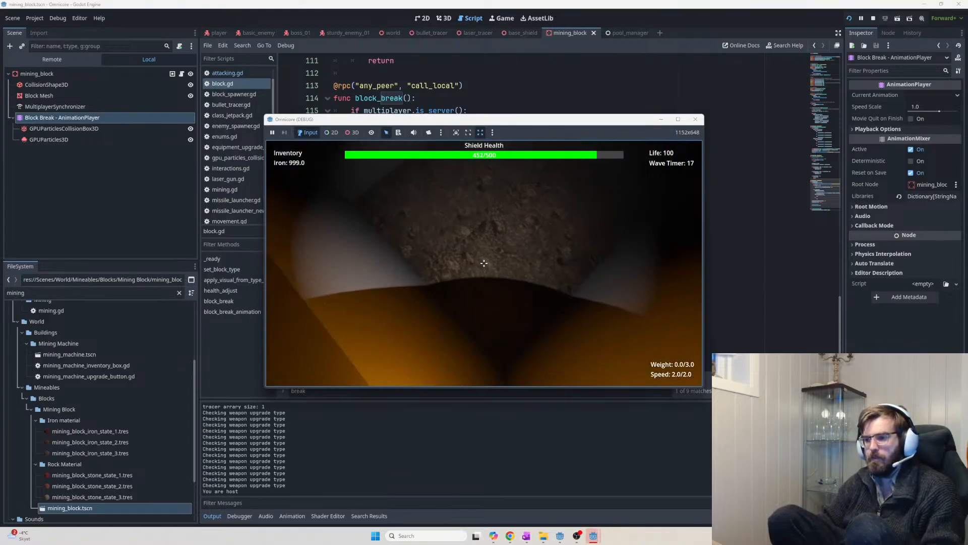
# Mine a rock block in the hosted game until it shatters, then stop the game with F8
pyautogui.click(484, 263)
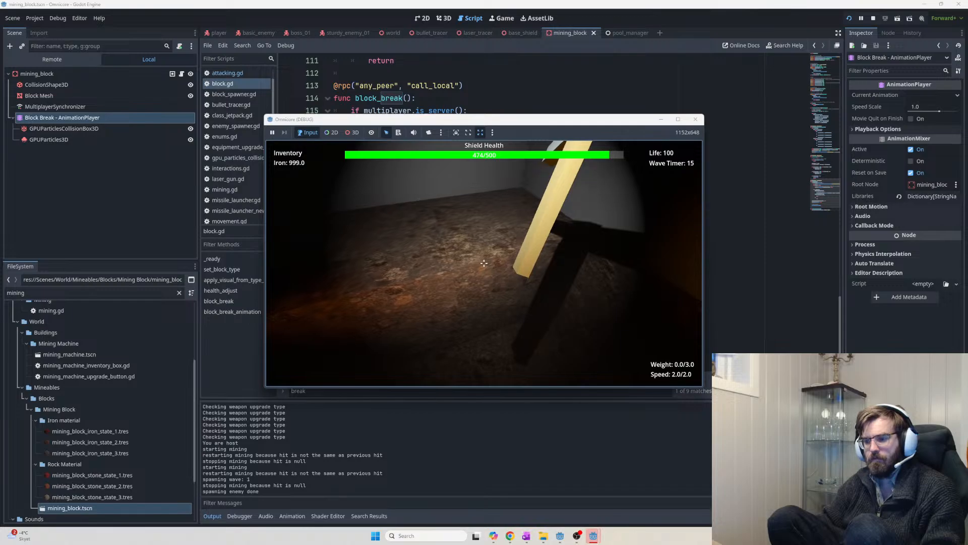
pyautogui.press('F8')
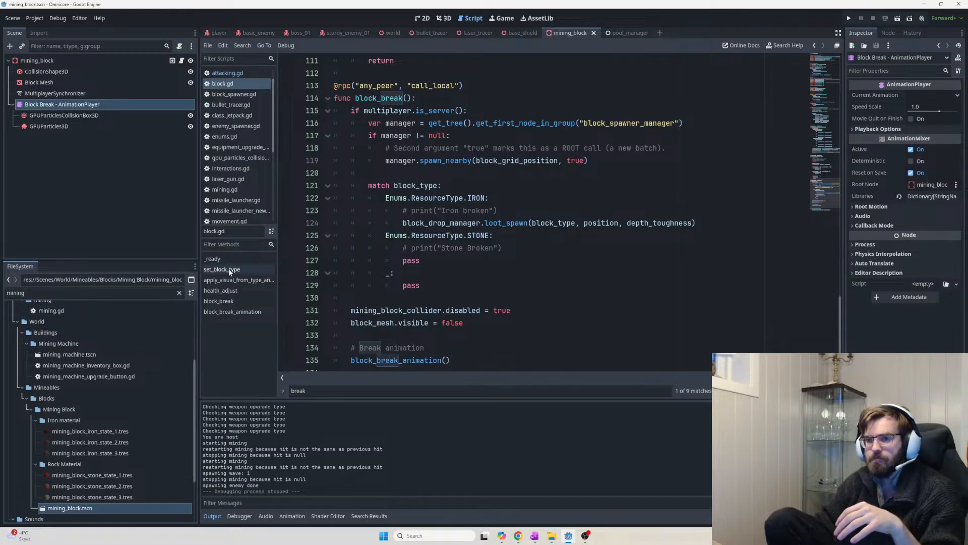
# Try adding a 'visible' method key to the collision box's Functions track, then cancel
pyautogui.click(117, 116)
pyautogui.doubleClick(116, 122)
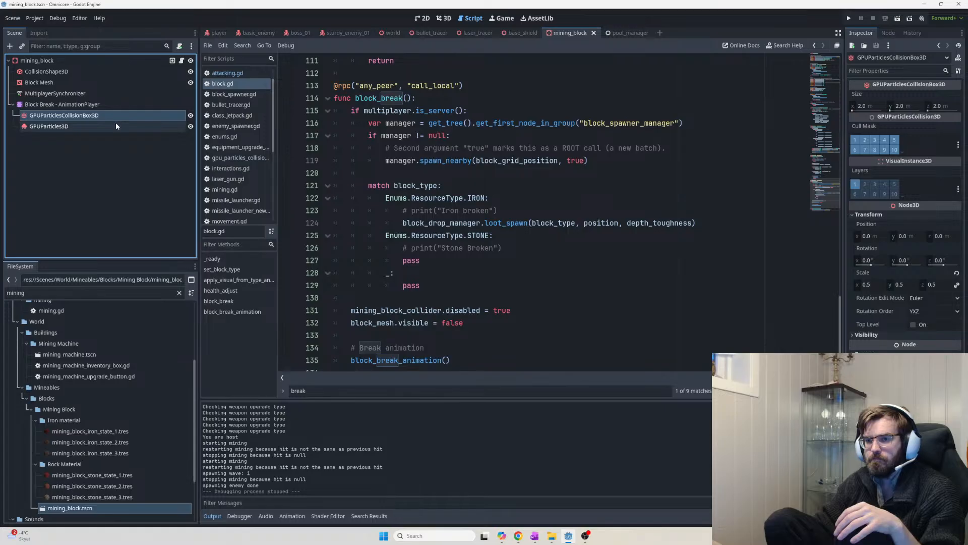
pyautogui.doubleClick(105, 104)
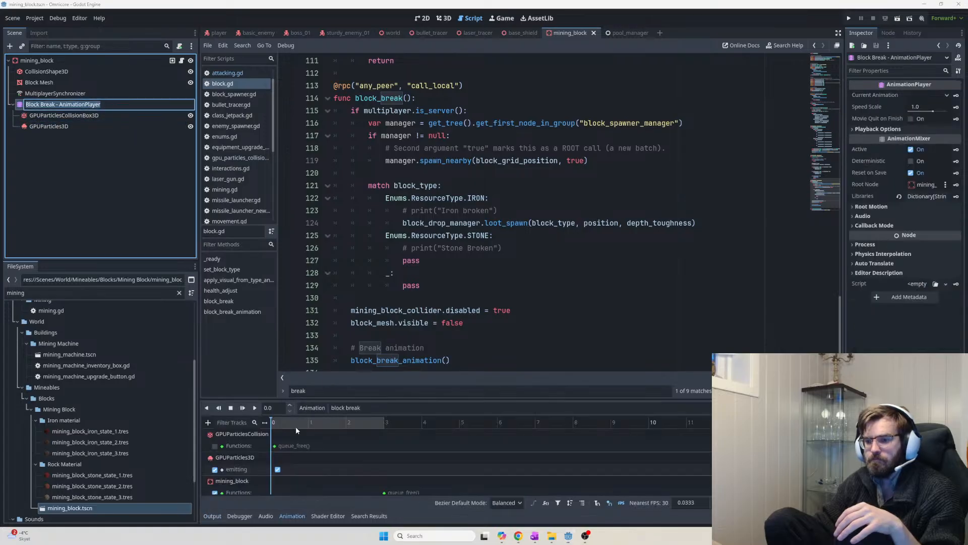
pyautogui.scroll(-1, 291, 457)
pyautogui.click(283, 443)
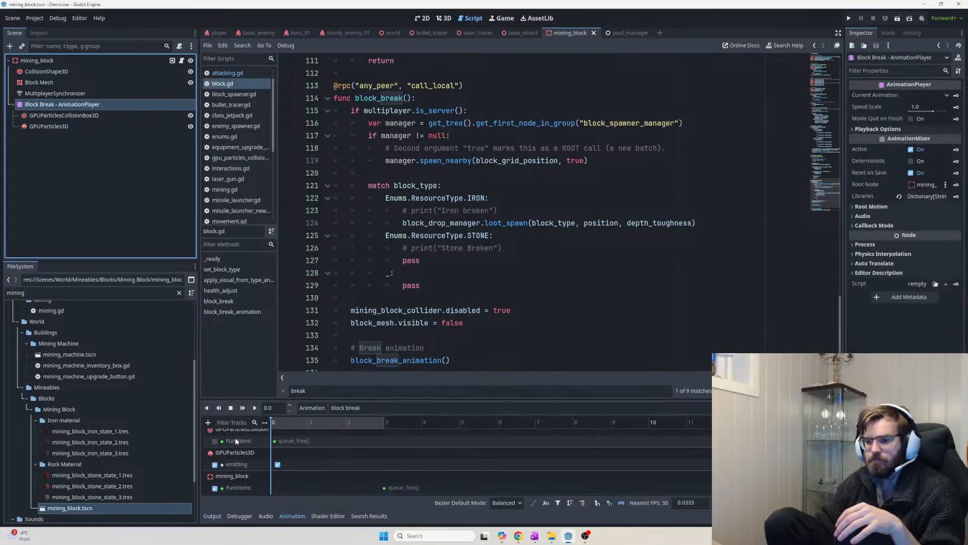
pyautogui.scroll(1, 287, 449)
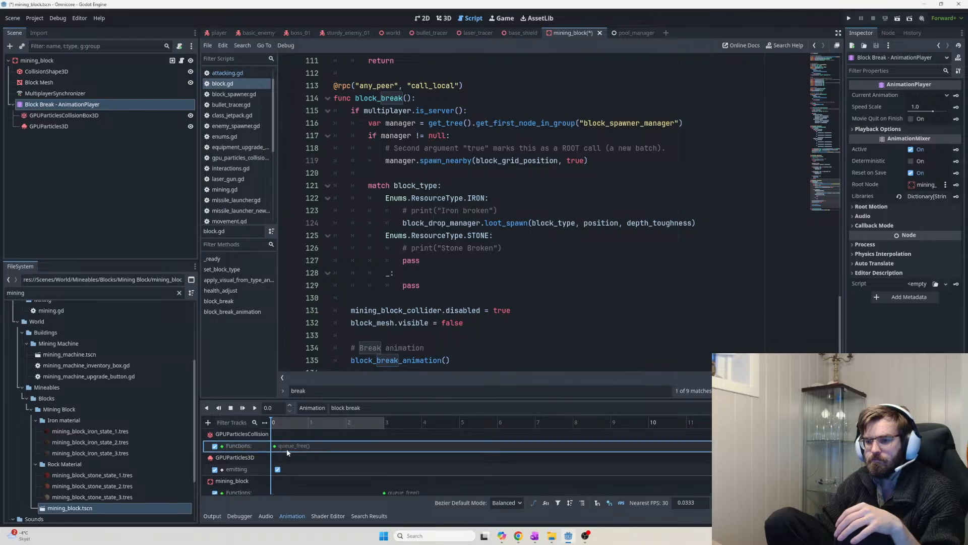
pyautogui.click(256, 435)
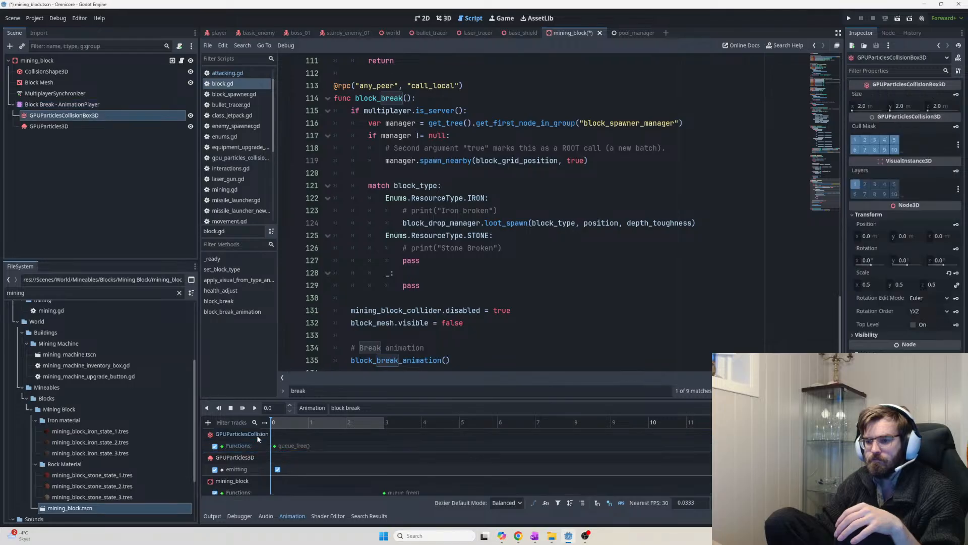
pyautogui.click(290, 446)
pyautogui.rightClick(291, 447)
pyautogui.click(314, 453)
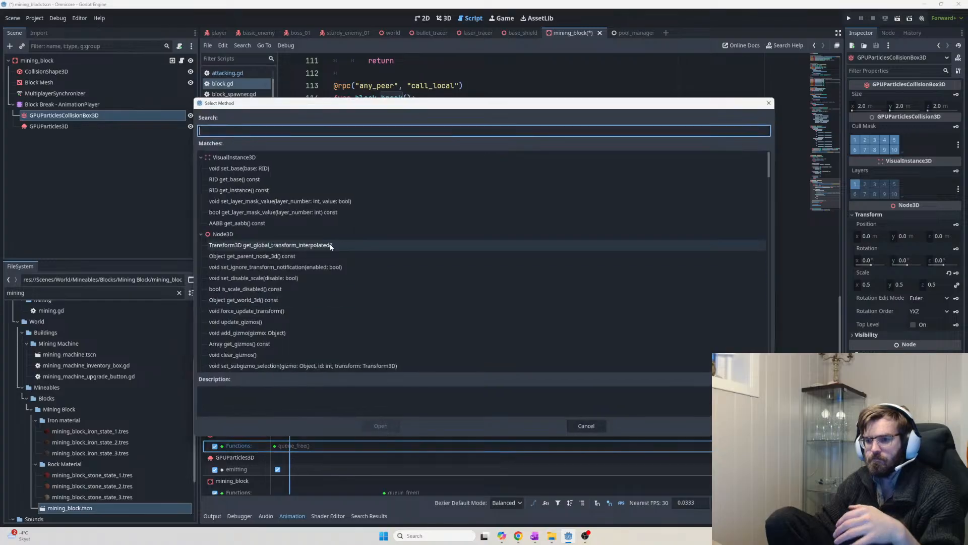
pyautogui.write('visible')
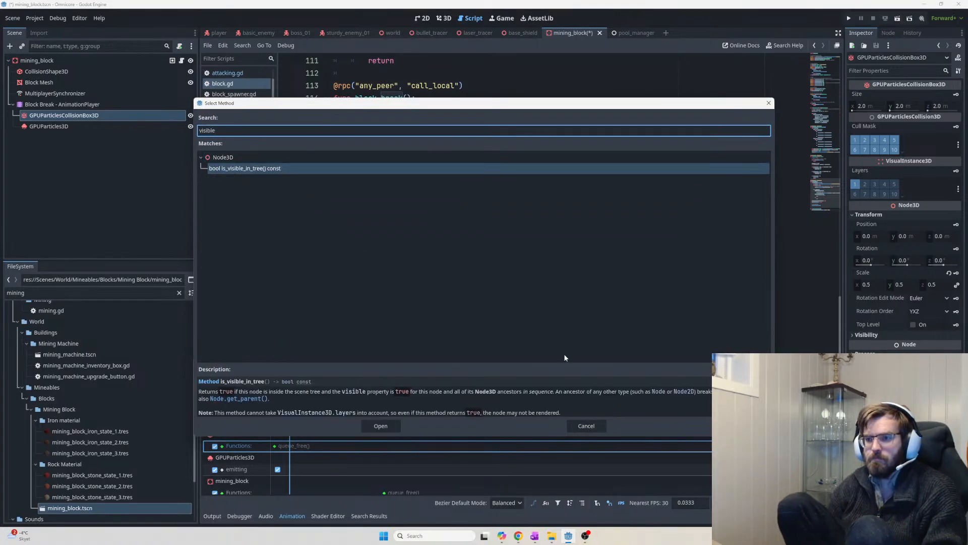
pyautogui.click(586, 426)
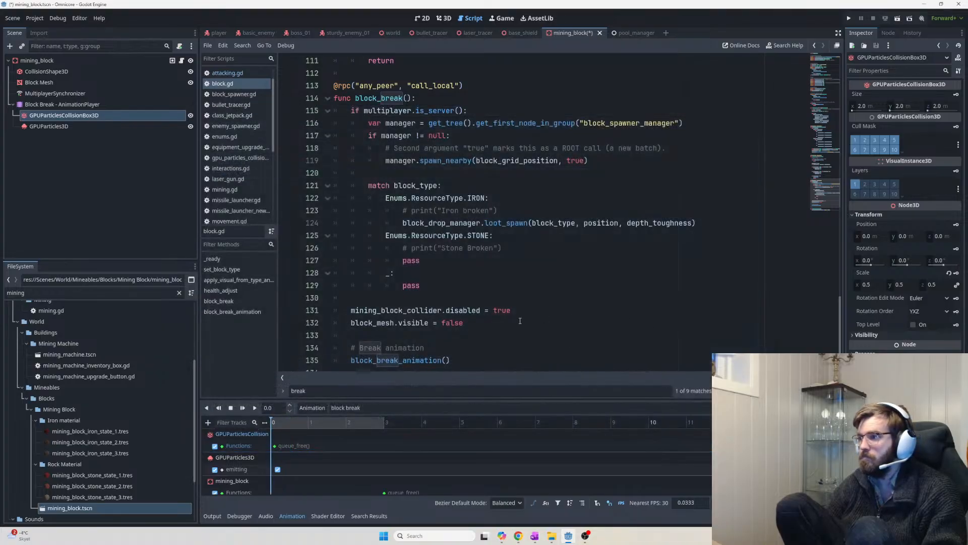
# Filter the collision box Inspector for 'visibl' and key Visible, creating a new track
pyautogui.click(77, 125)
pyautogui.click(77, 116)
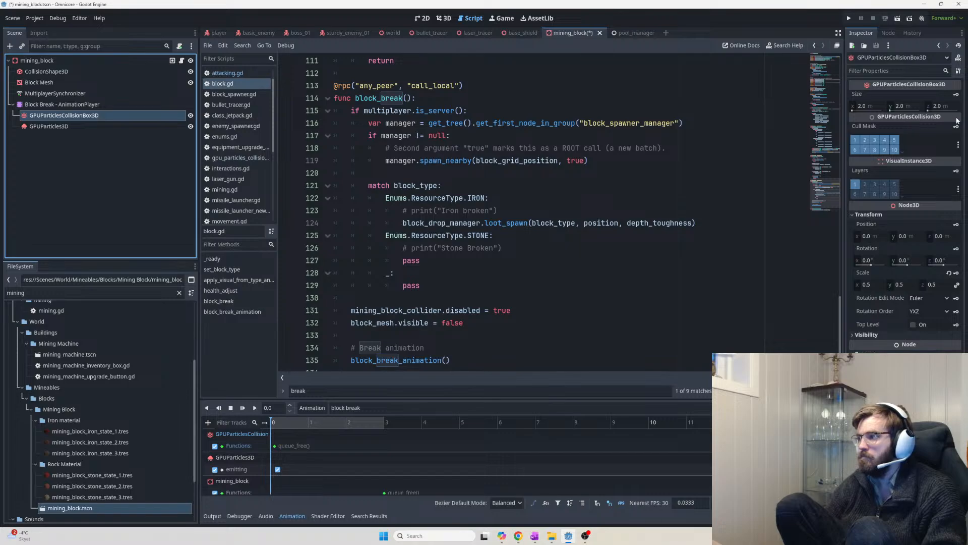
pyautogui.click(882, 71)
pyautogui.write('visible')
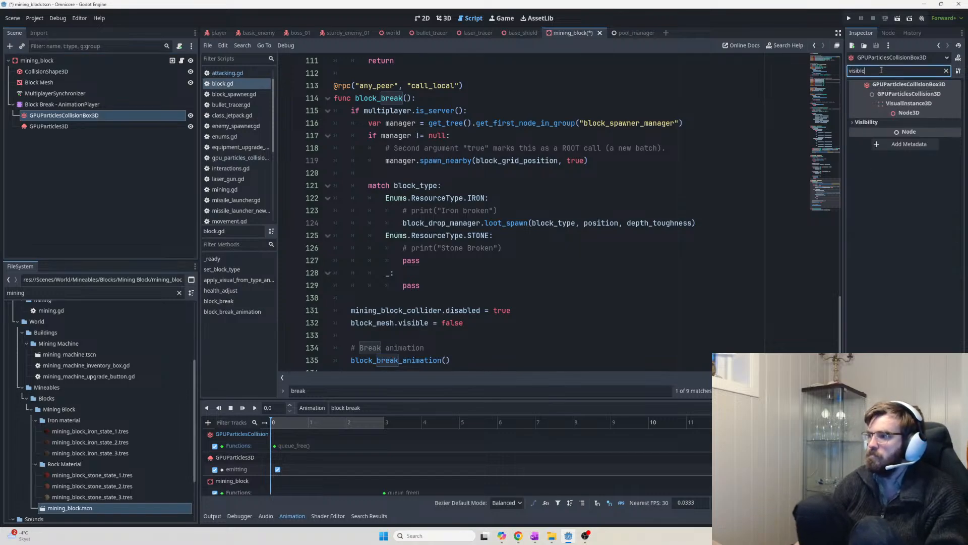
pyautogui.click(872, 123)
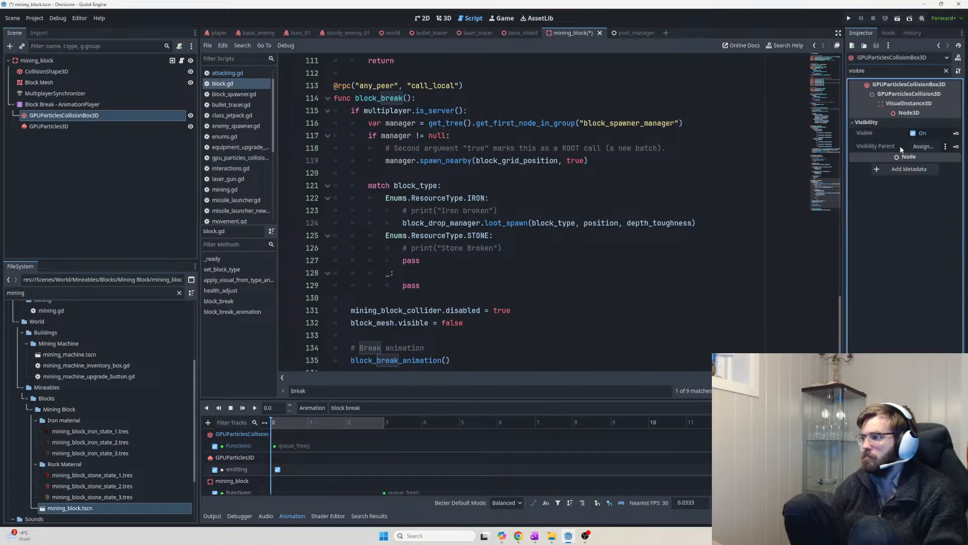
pyautogui.click(956, 134)
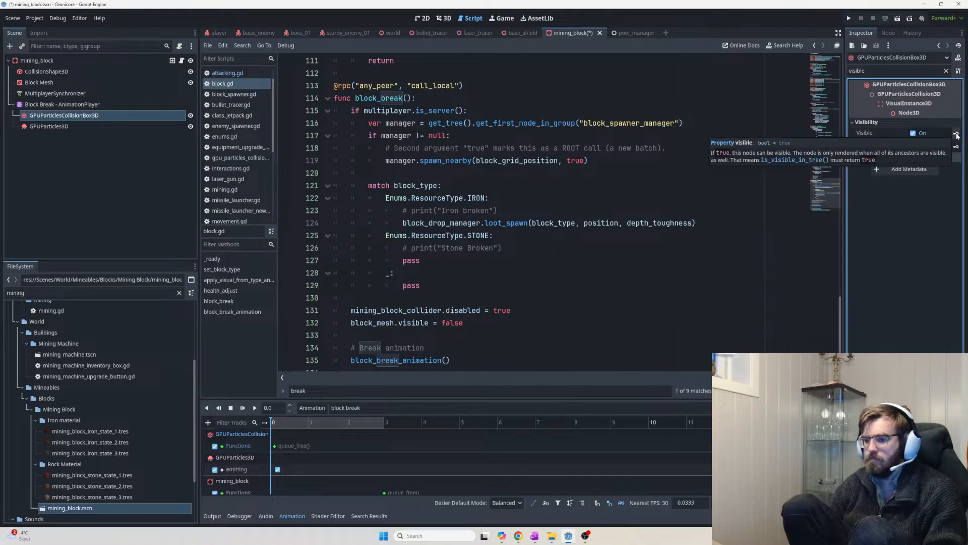
pyautogui.click(472, 295)
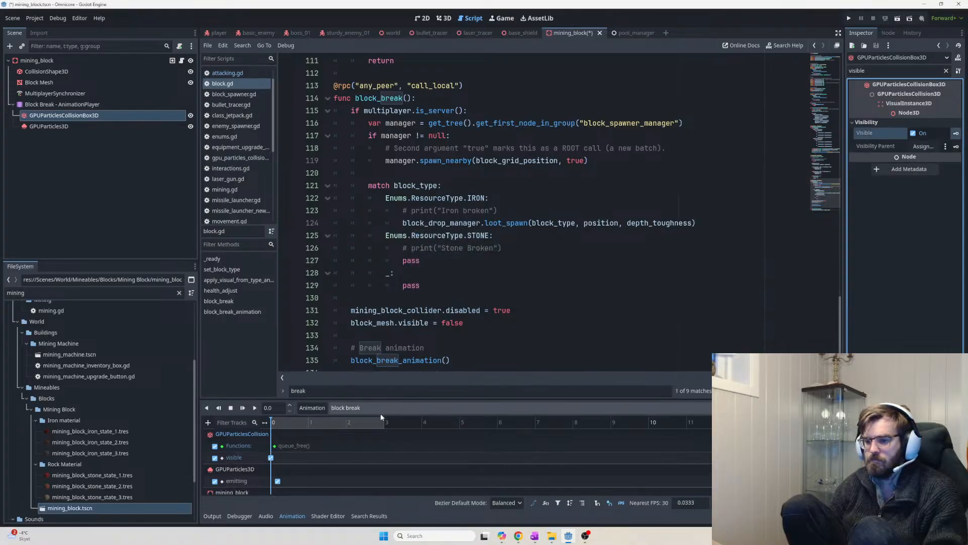
# Set the frame-0 visible key's value off, save, and launch the game
pyautogui.click(271, 457)
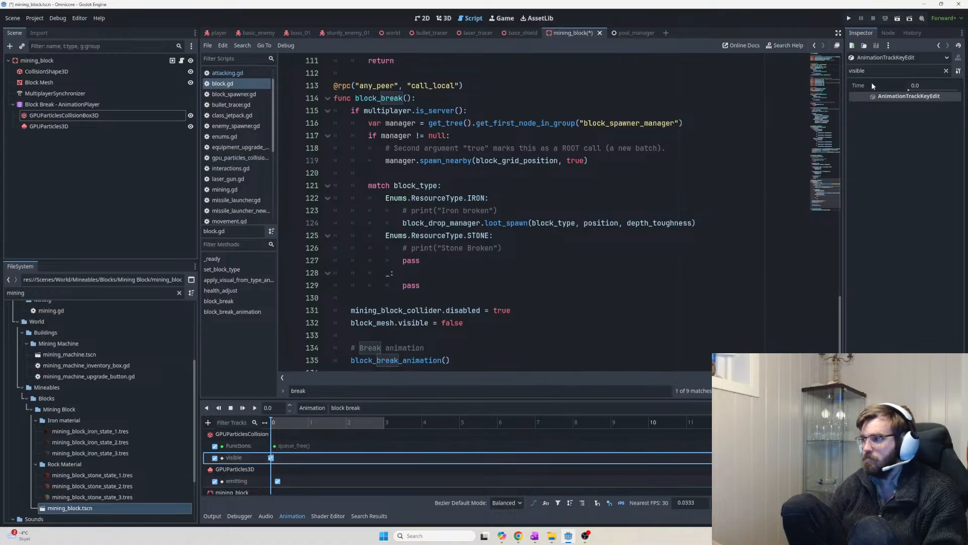
pyautogui.click(882, 71)
pyautogui.click(912, 107)
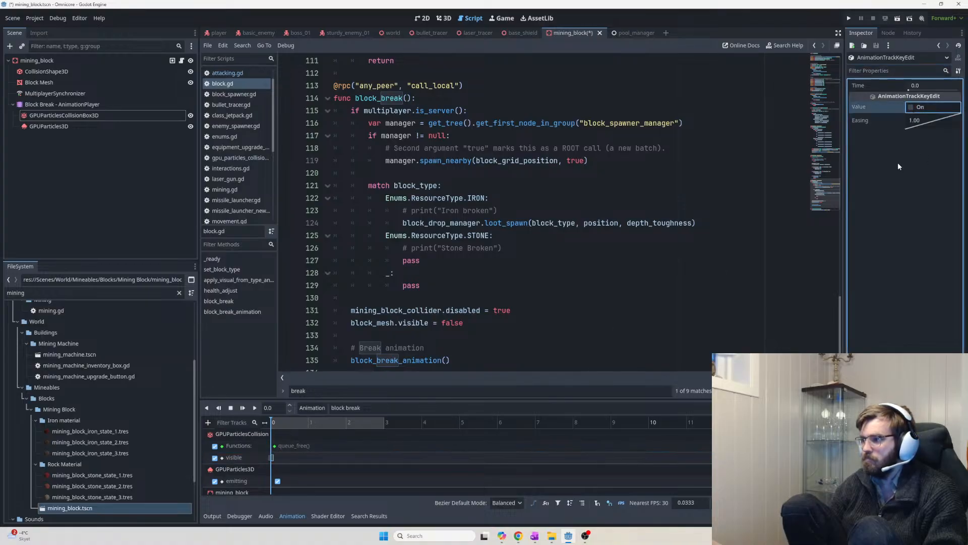
pyautogui.hotkey('ctrl', 's')
pyautogui.click(295, 446)
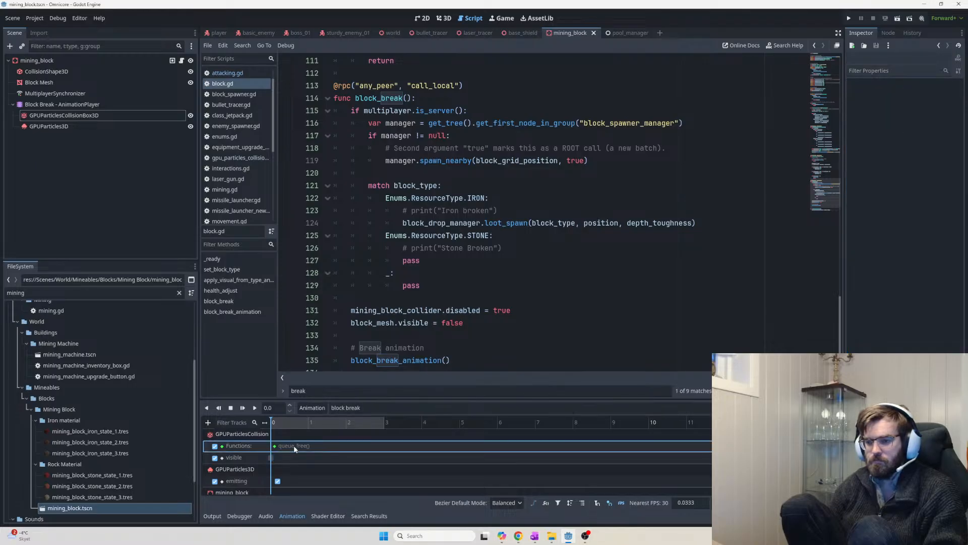
pyautogui.press('F5')
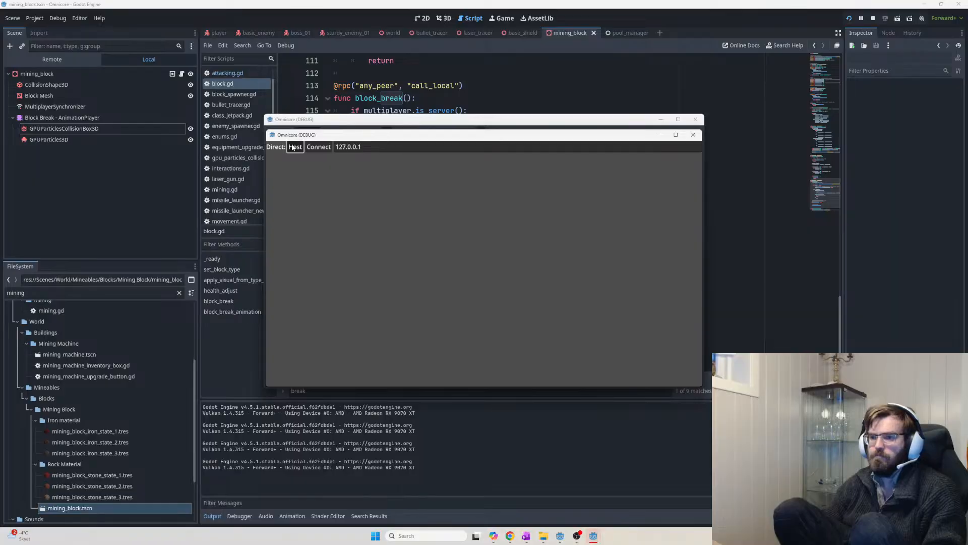
pyautogui.click(293, 146)
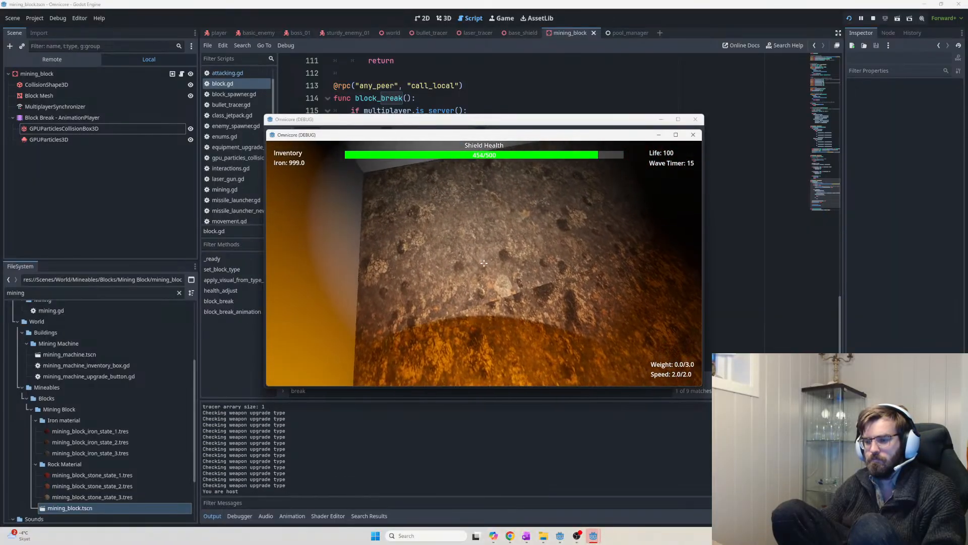
pyautogui.click(484, 263)
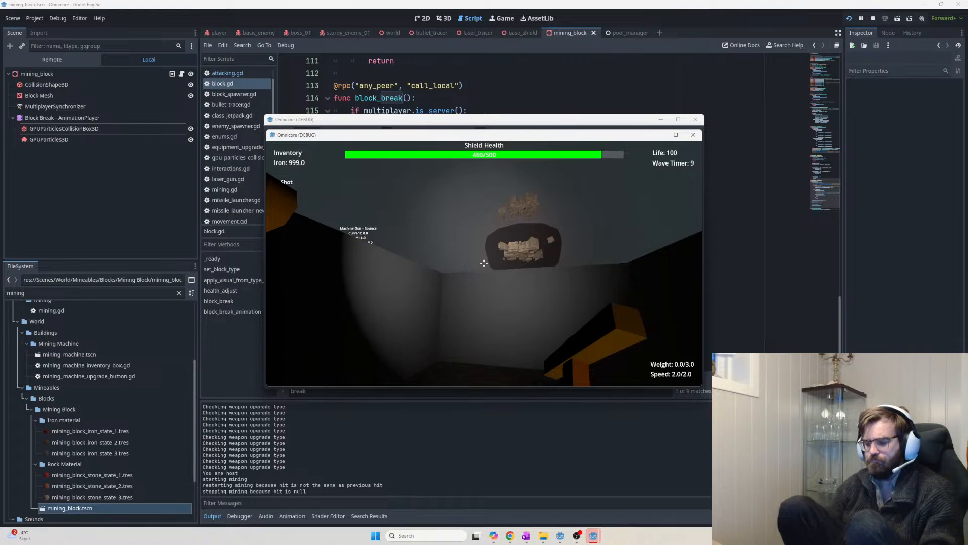
pyautogui.press('F8')
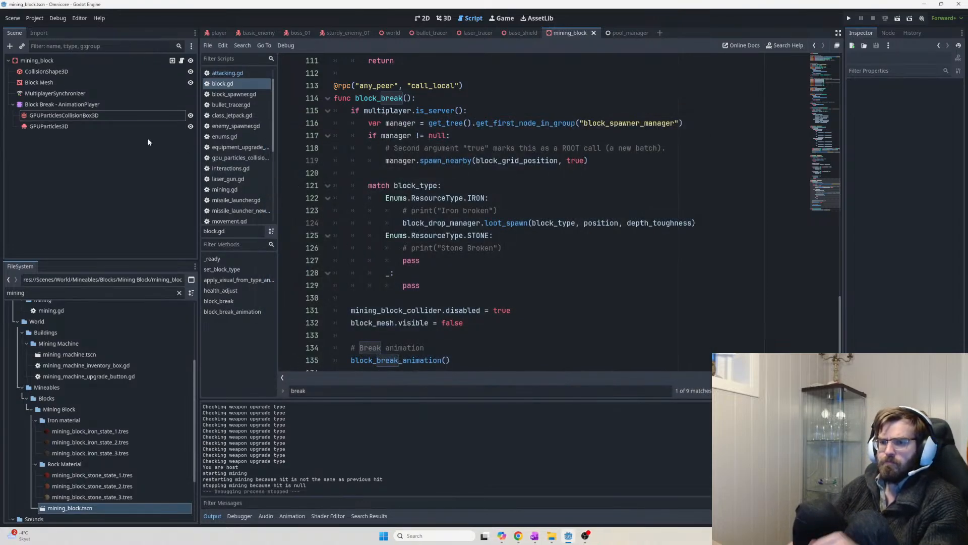
pyautogui.click(95, 116)
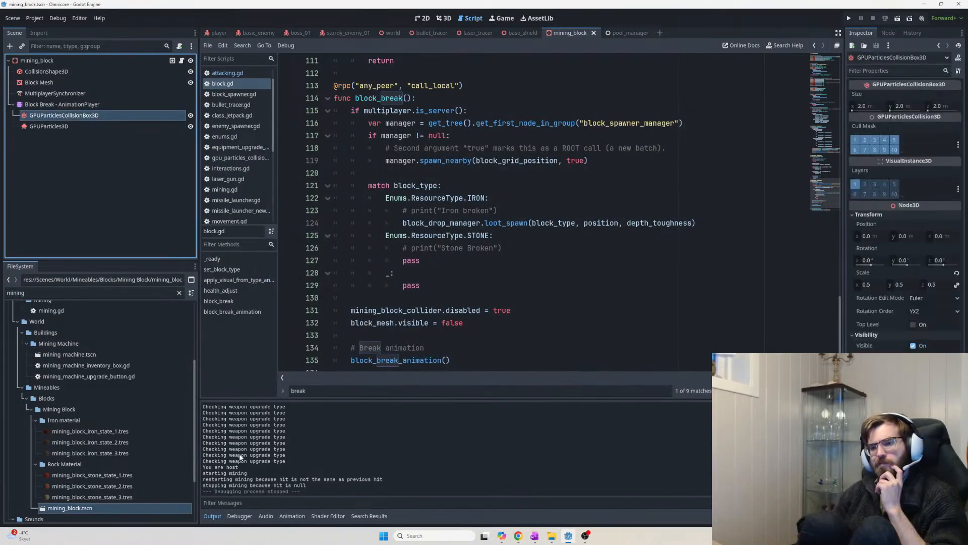
pyautogui.click(66, 105)
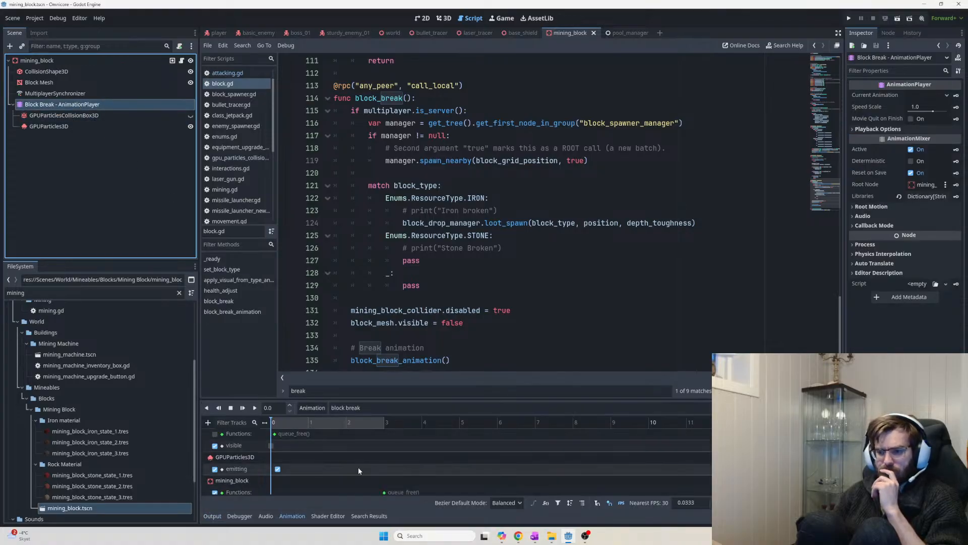
pyautogui.scroll(-1, 340, 461)
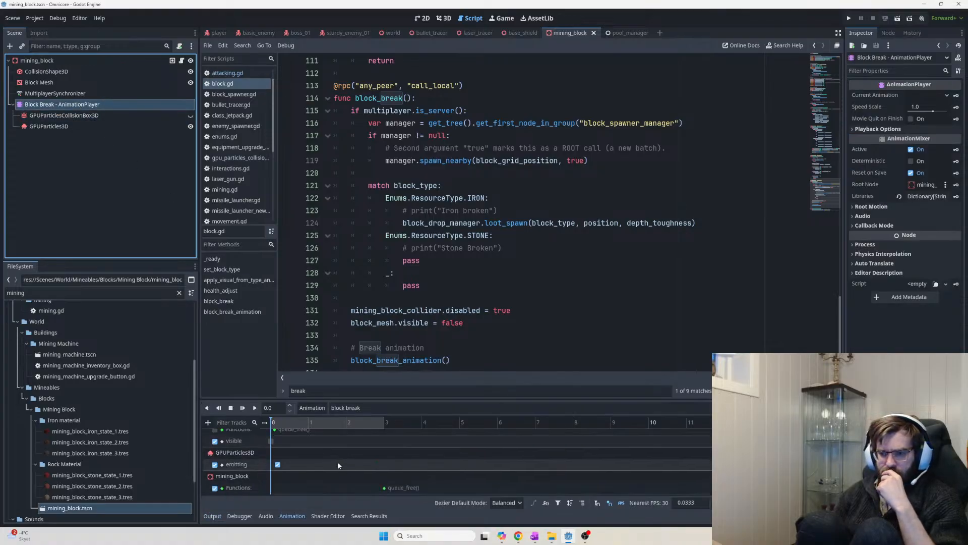
pyautogui.scroll(1, 292, 449)
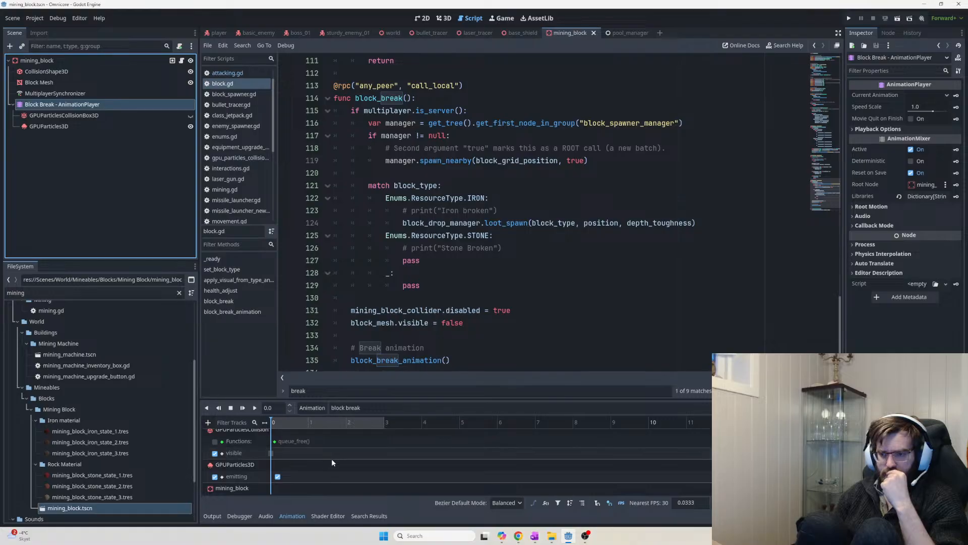
pyautogui.scroll(-1, 337, 459)
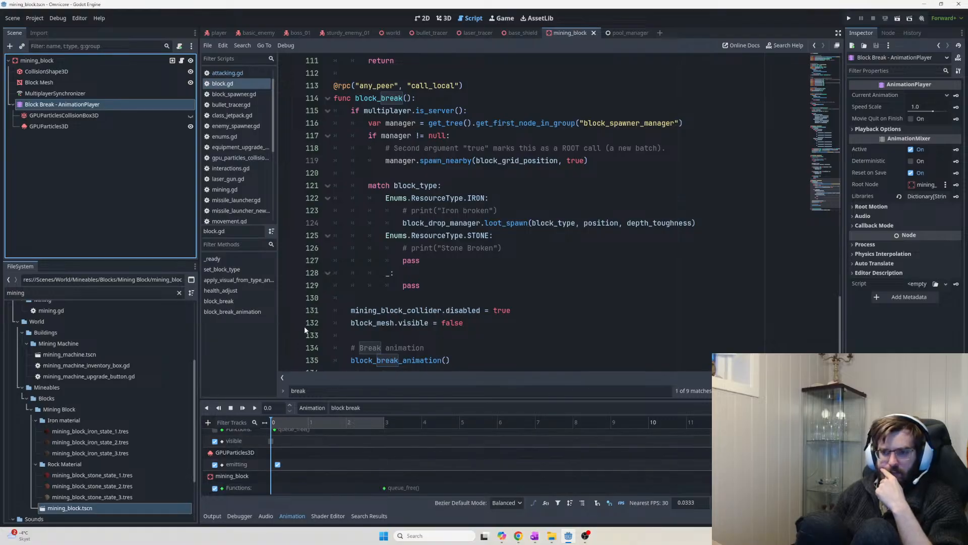
pyautogui.click(159, 115)
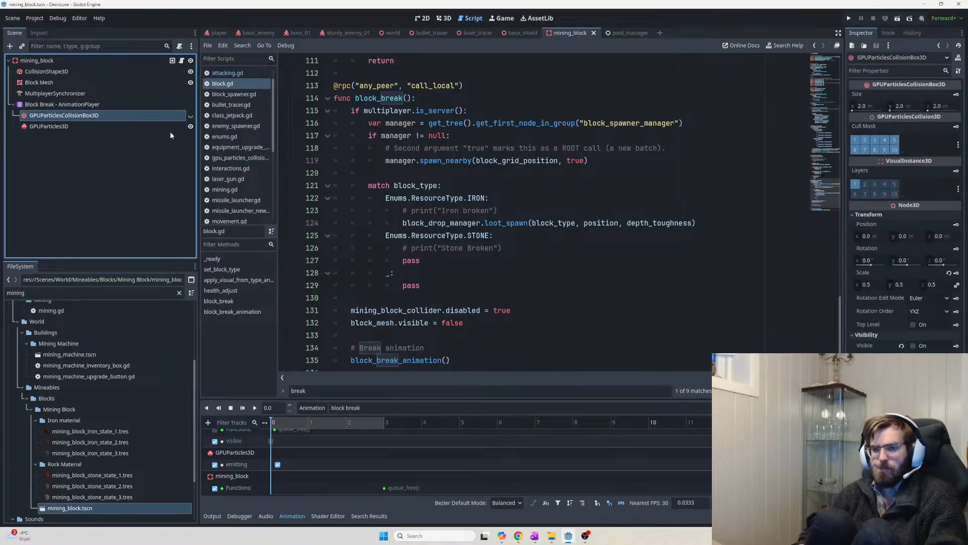
# Add a MeshInstance3D with a BoxMesh under the particle collision box
pyautogui.hotkey('ctrl', 'a')
pyautogui.write('mesh')
pyautogui.press('Return')
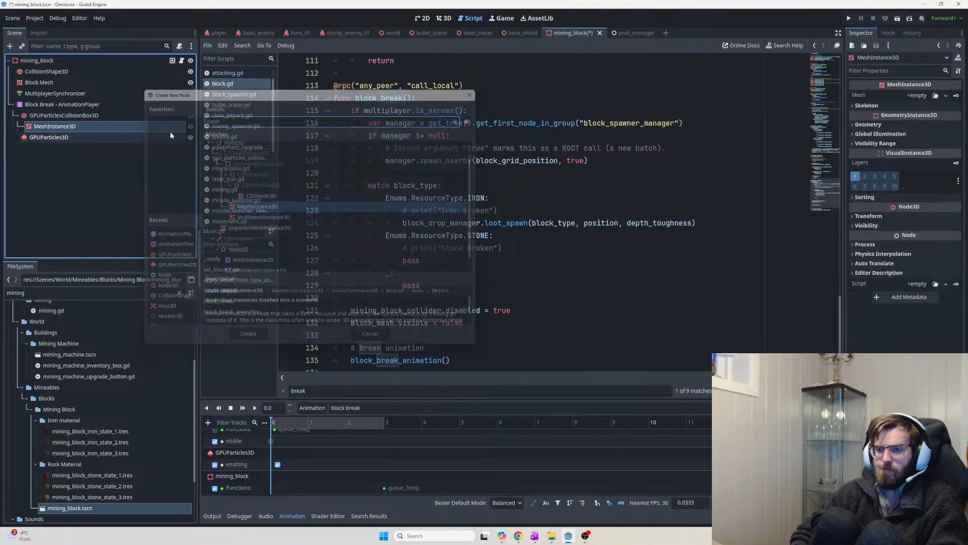
pyautogui.click(921, 96)
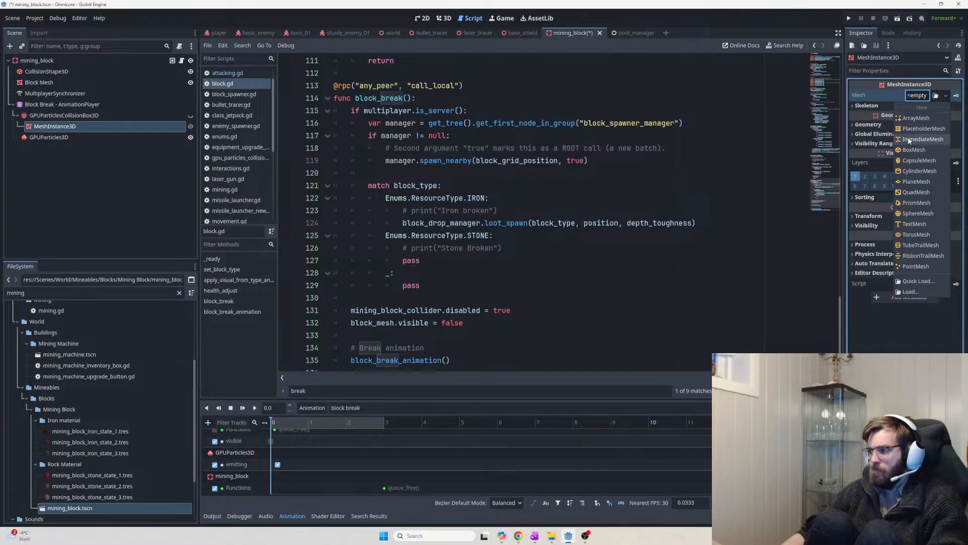
pyautogui.click(918, 150)
# Save and run the game as host, walk to the rock wall and mine the iron block
pyautogui.press('F5')
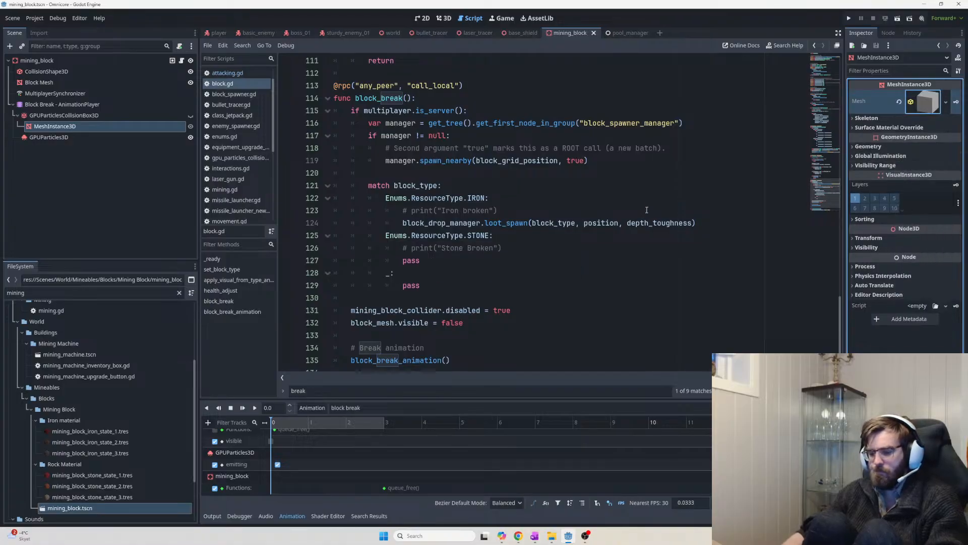
pyautogui.click(295, 147)
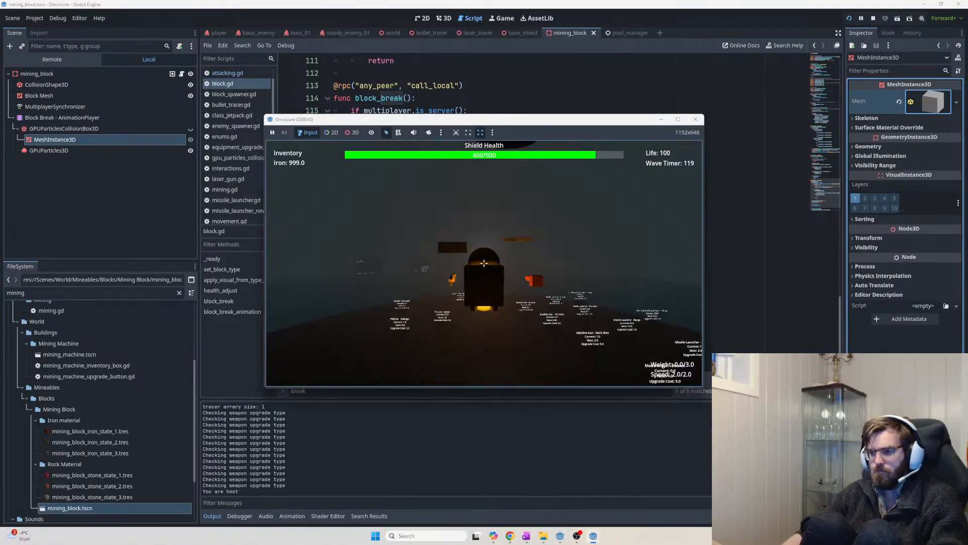
pyautogui.press('w')
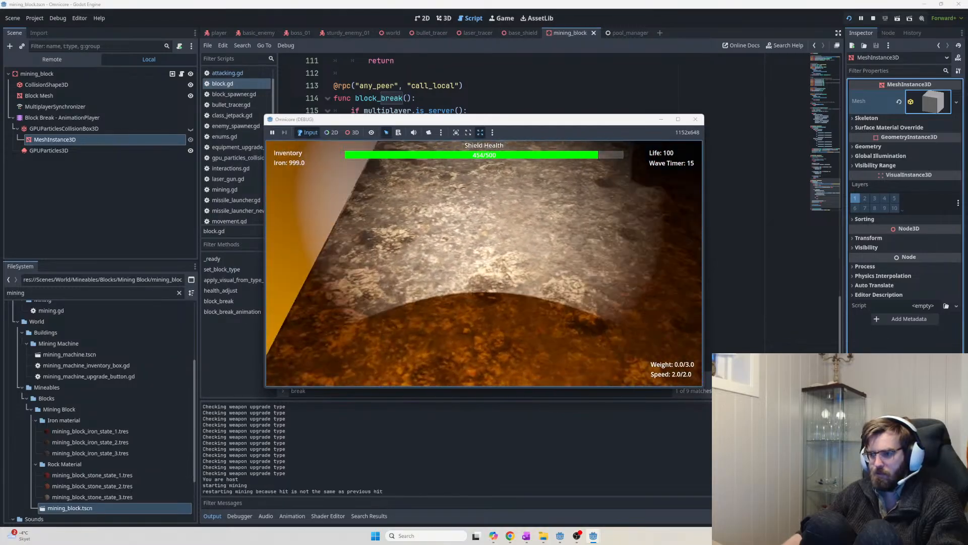
pyautogui.click(484, 263)
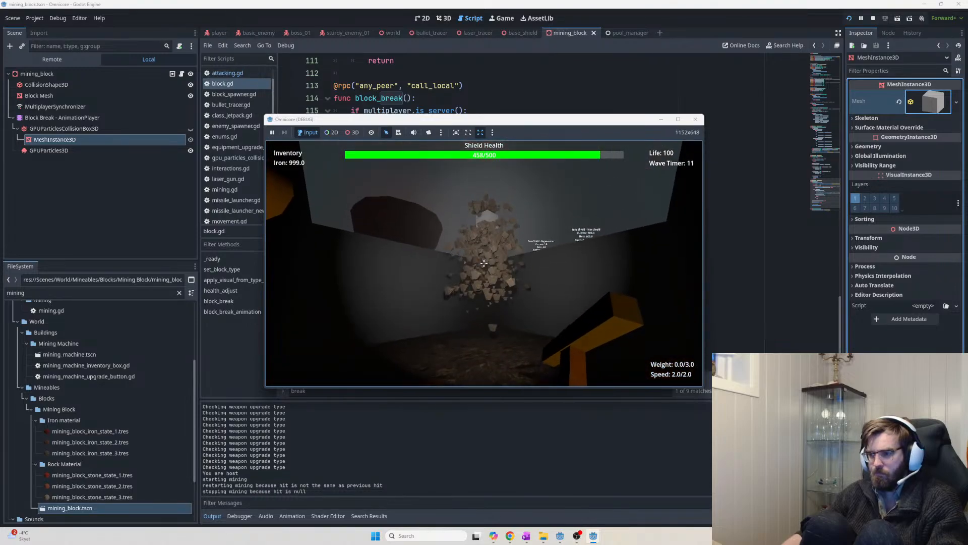
# Climb out of the pit, break a nearby block to watch its debris, then stop the game
pyautogui.press('space')
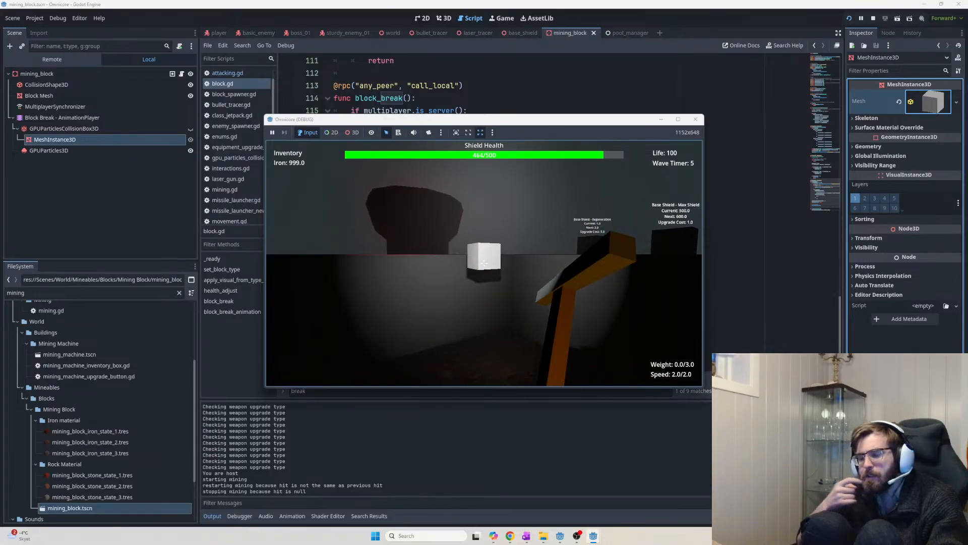
pyautogui.press('a')
pyautogui.click(484, 263)
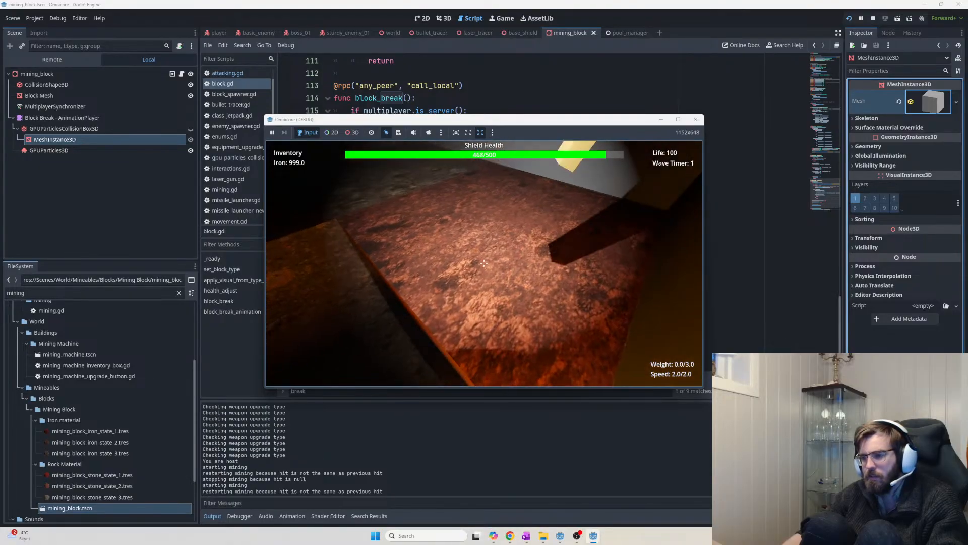
pyautogui.press('w')
pyautogui.press('s')
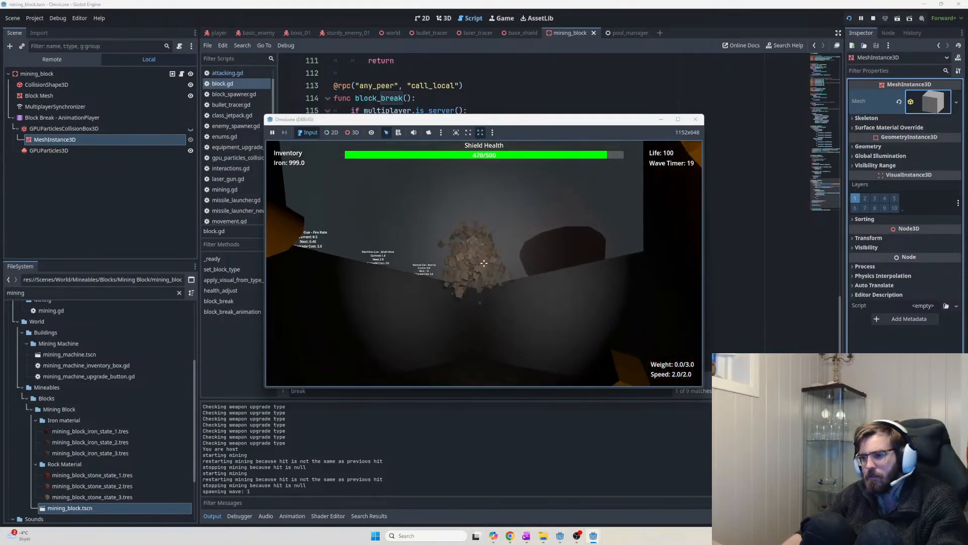
pyautogui.press('w')
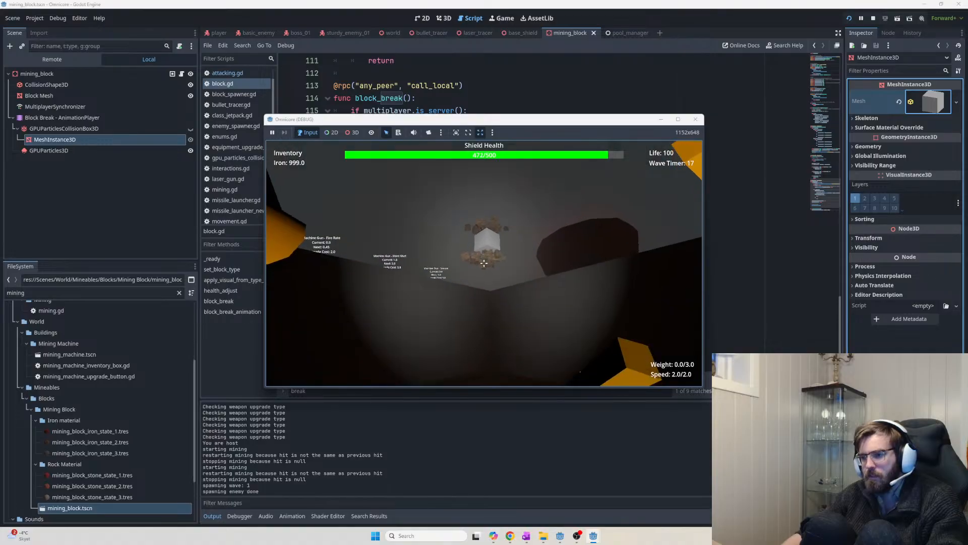
pyautogui.press('space')
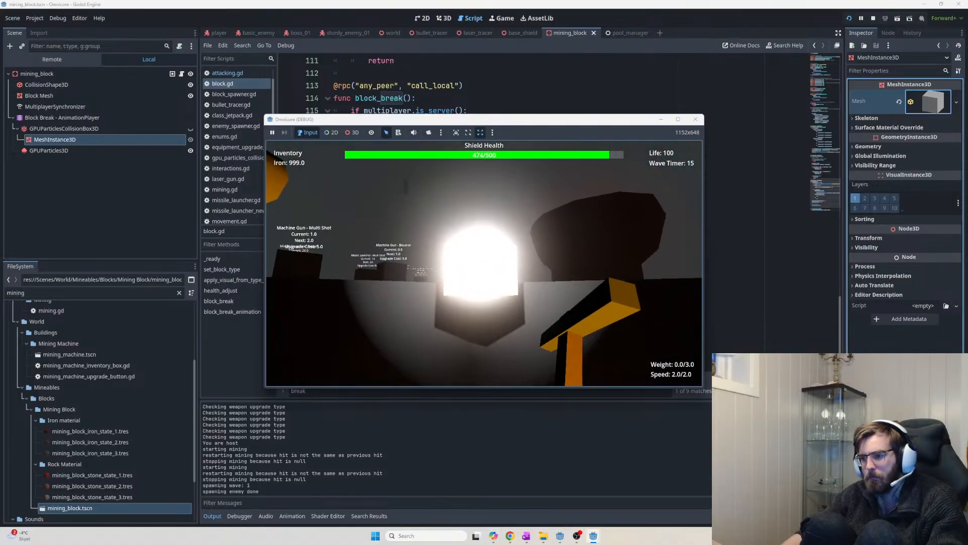
pyautogui.press('F8')
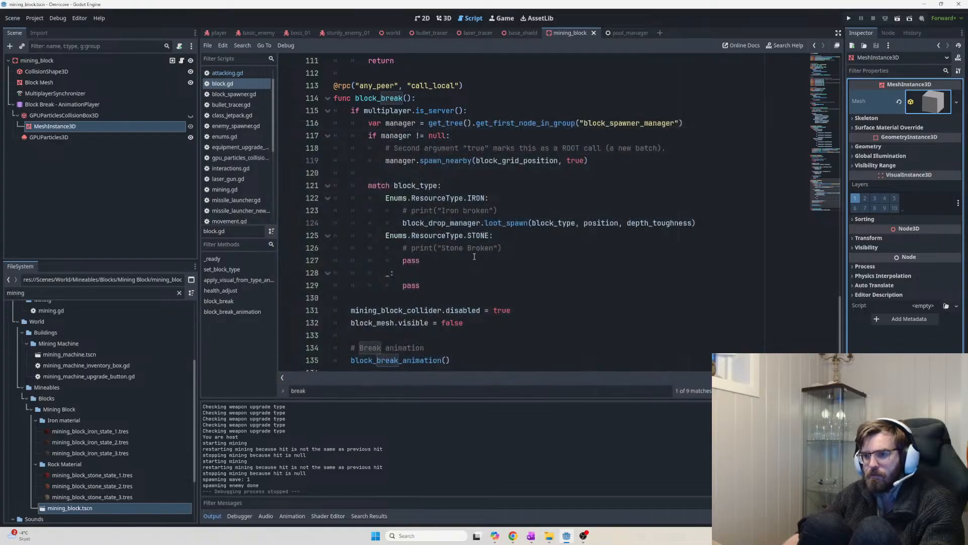
# Select GPUParticlesCollisionBox3D and briefly filter its properties for 'local'
pyautogui.click(43, 106)
pyautogui.click(45, 115)
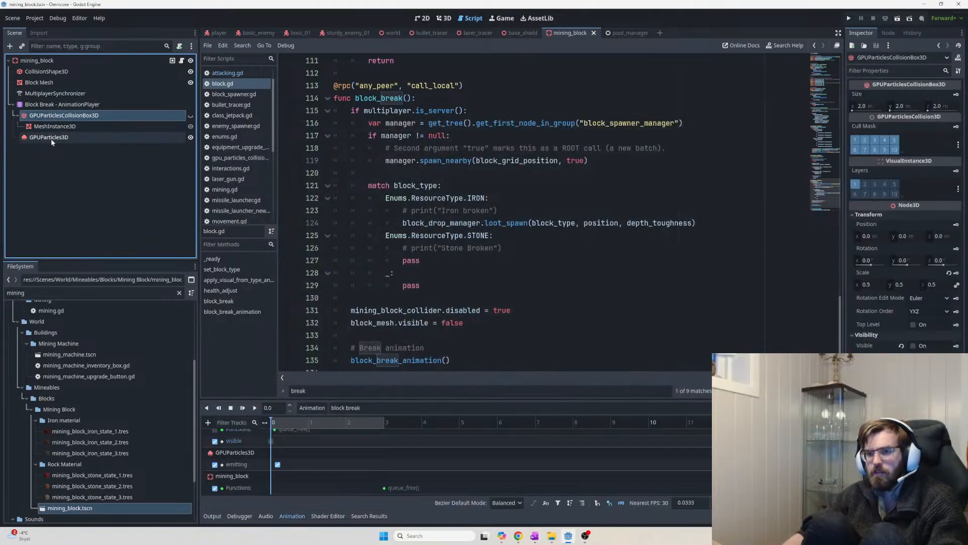
pyautogui.click(880, 71)
pyautogui.write('local')
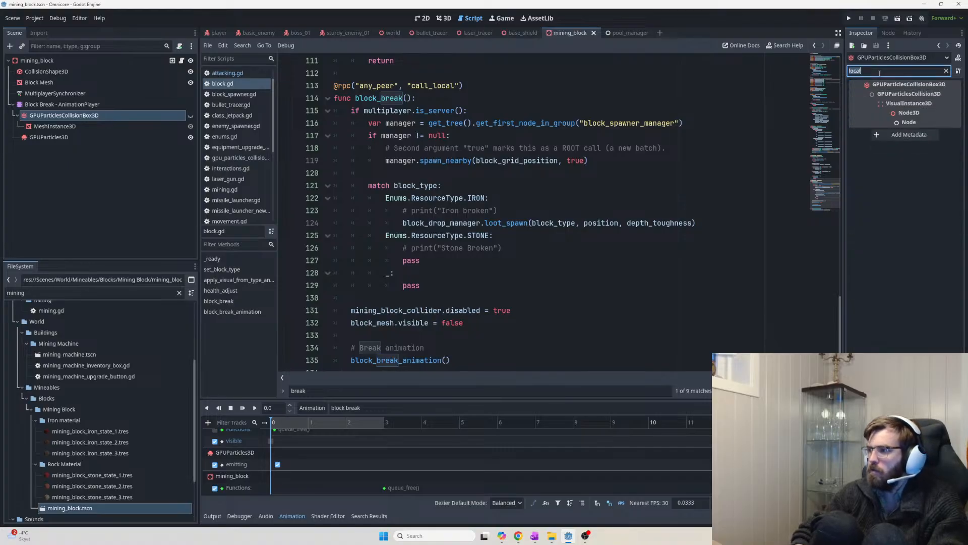
pyautogui.press('BackSpace')
pyautogui.press('BackSpace')
pyautogui.press('BackSpace')
pyautogui.press('BackSpace')
pyautogui.press('BackSpace')
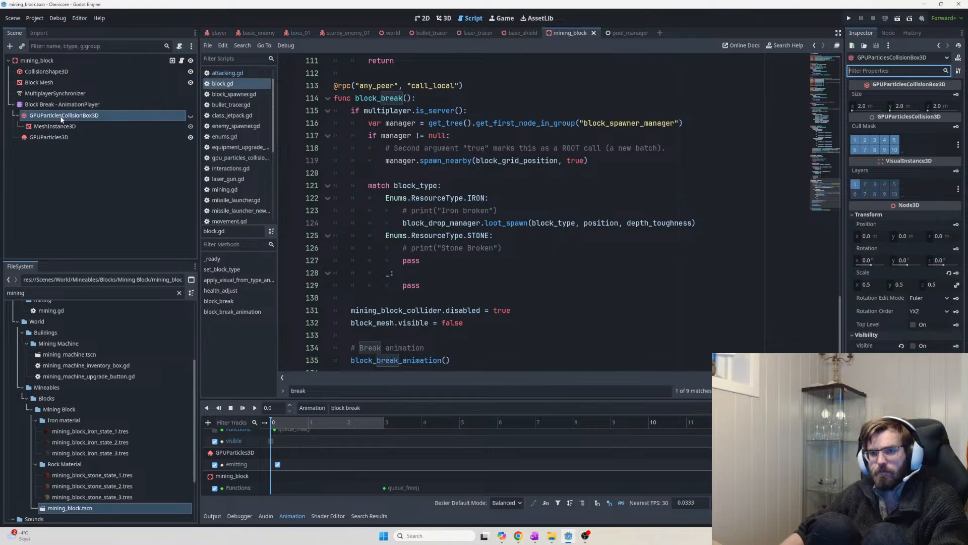
# Make the collision box a child of GPUParticles3D and save the mining block scene
pyautogui.moveTo(55, 115); pyautogui.dragTo(56, 139)
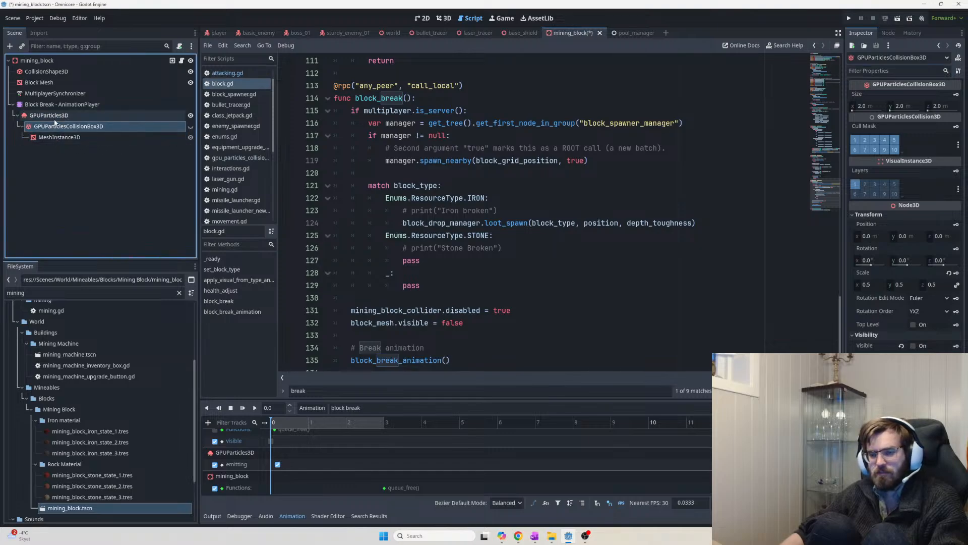
pyautogui.click(55, 116)
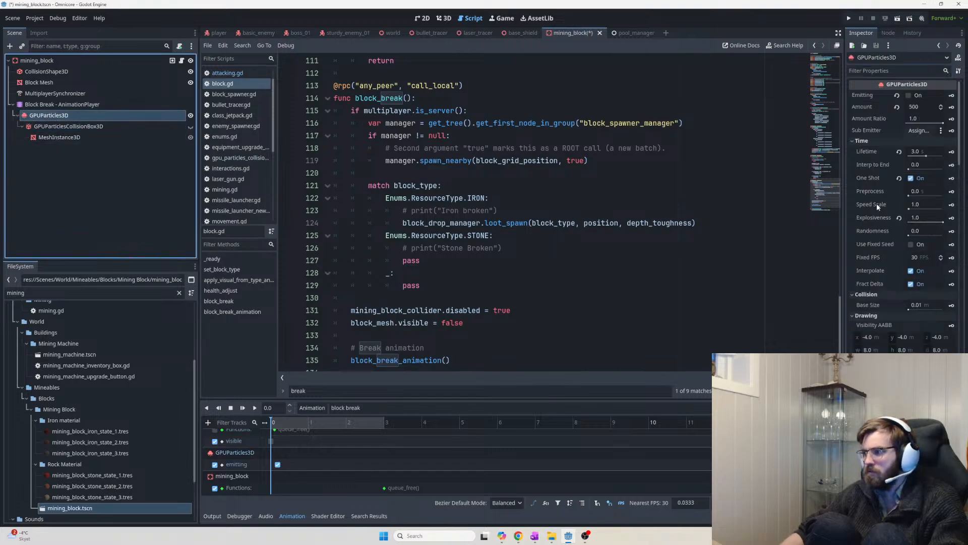
pyautogui.hotkey('ctrl', 's')
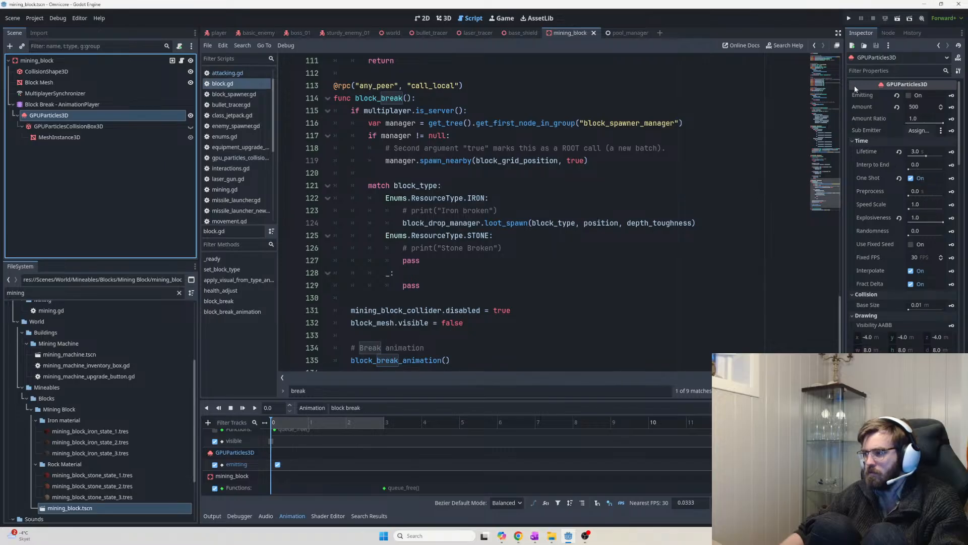
# Filter GPUParticles3D's properties for 'local', then bring the ChatGPT browser window forward
pyautogui.click(882, 71)
pyautogui.write('local')
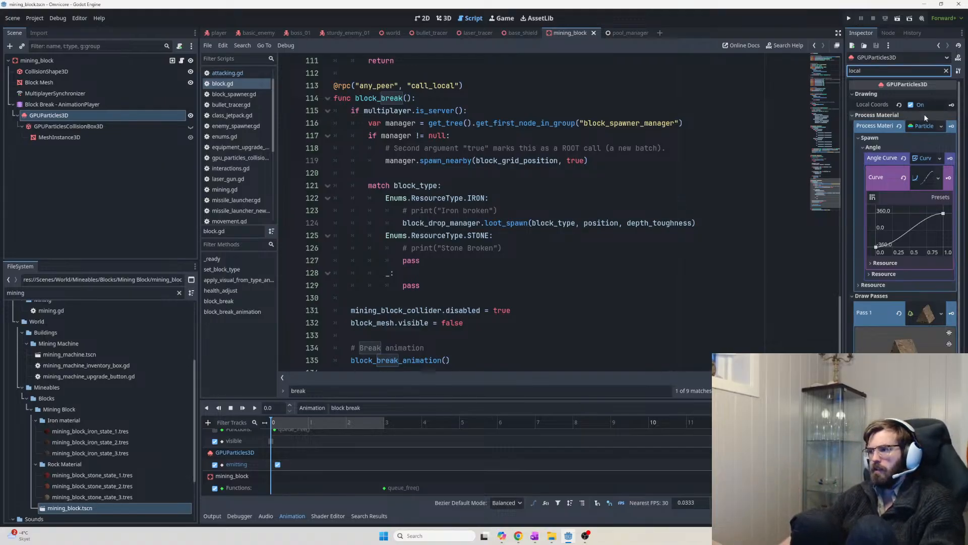
pyautogui.hotkey('alt', 'Tab')
pyautogui.press('Tab')
pyautogui.click(476, 238)
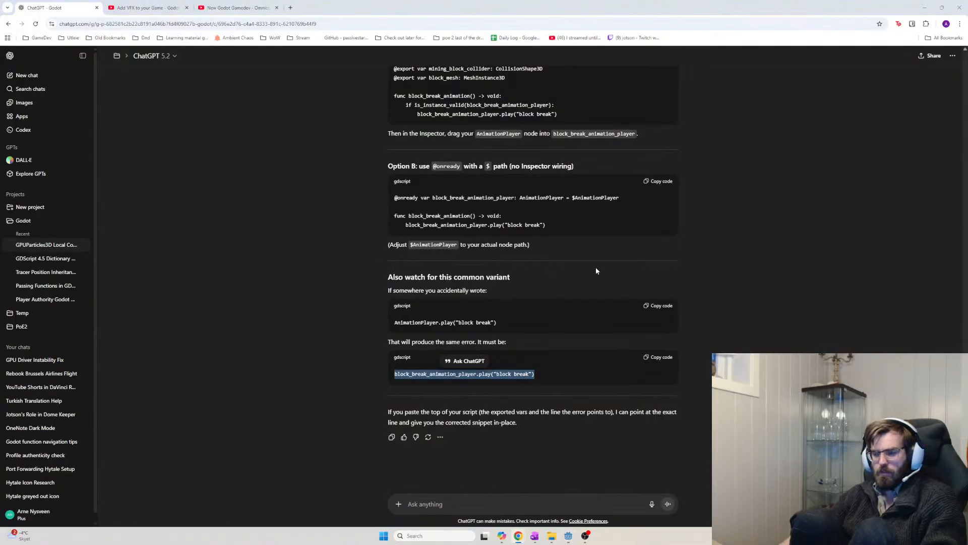
# Bring OneNote forward and open the VFX - Brackeys tutorial page
pyautogui.hotkey('alt', 'Tab')
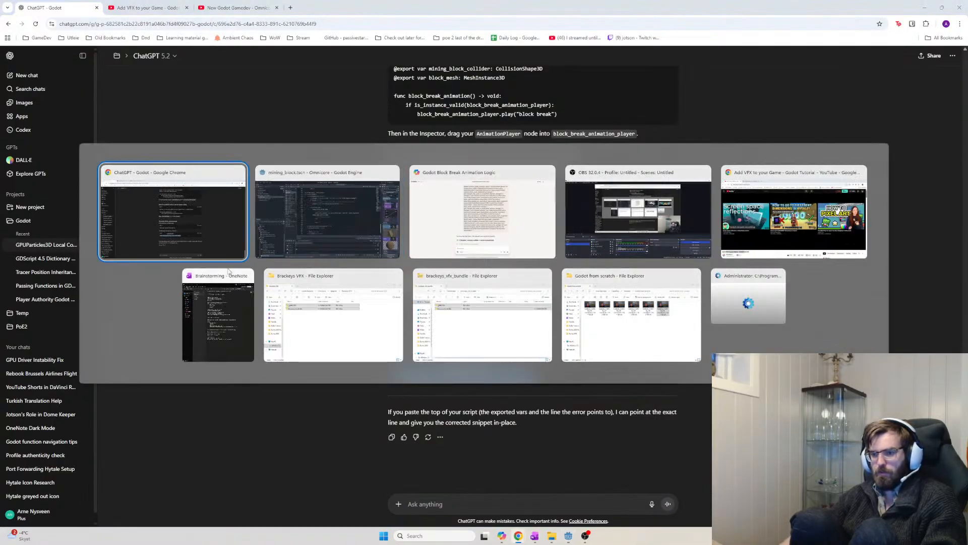
pyautogui.click(223, 298)
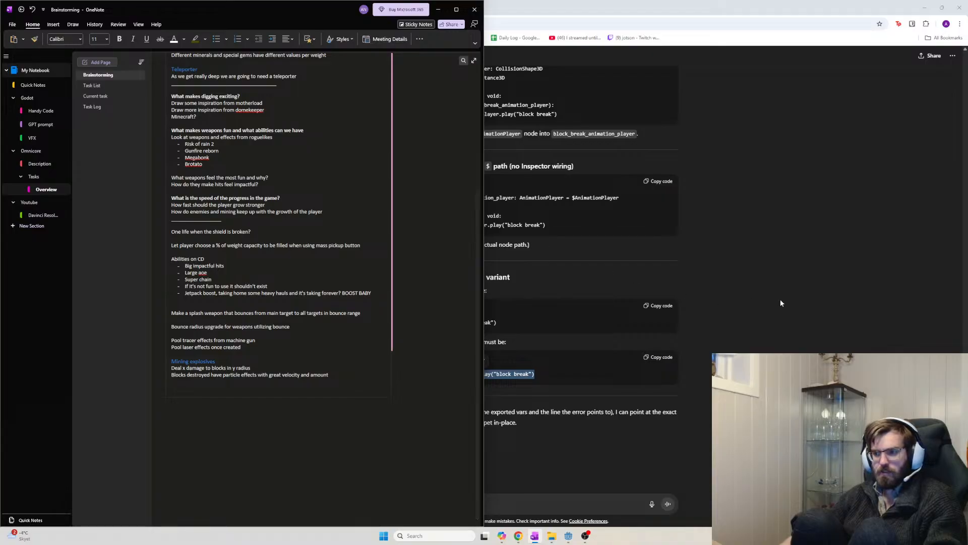
pyautogui.hotkey('alt', 'Tab')
pyautogui.hotkey('alt', 'Tab')
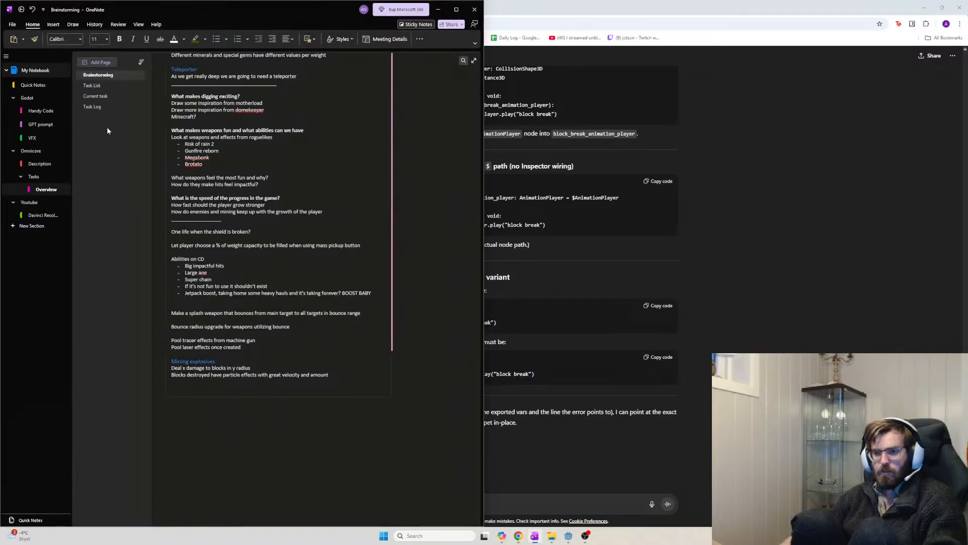
pyautogui.click(32, 138)
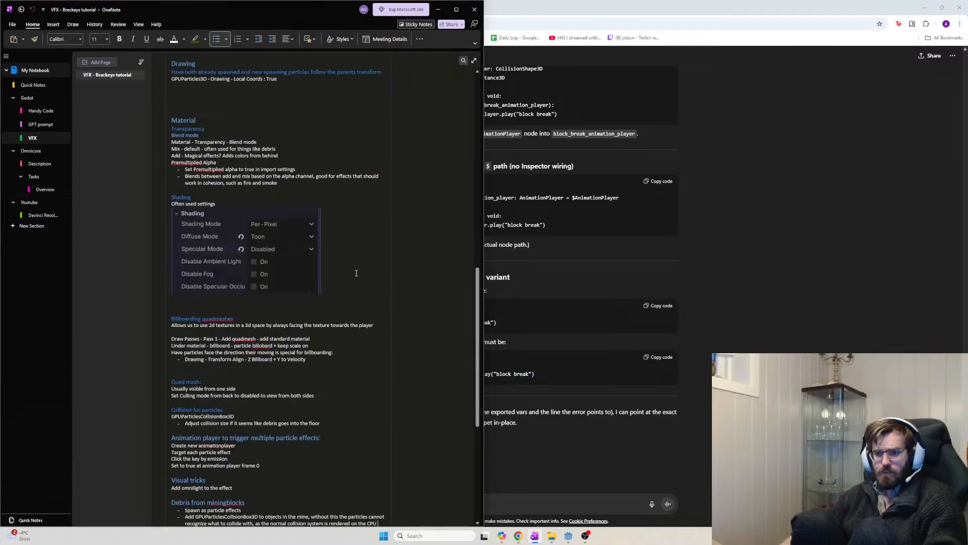
# Search the page for 'local', read the Local Coords note, then return to Godot
pyautogui.hotkey('ctrl', 'f')
pyautogui.write('local')
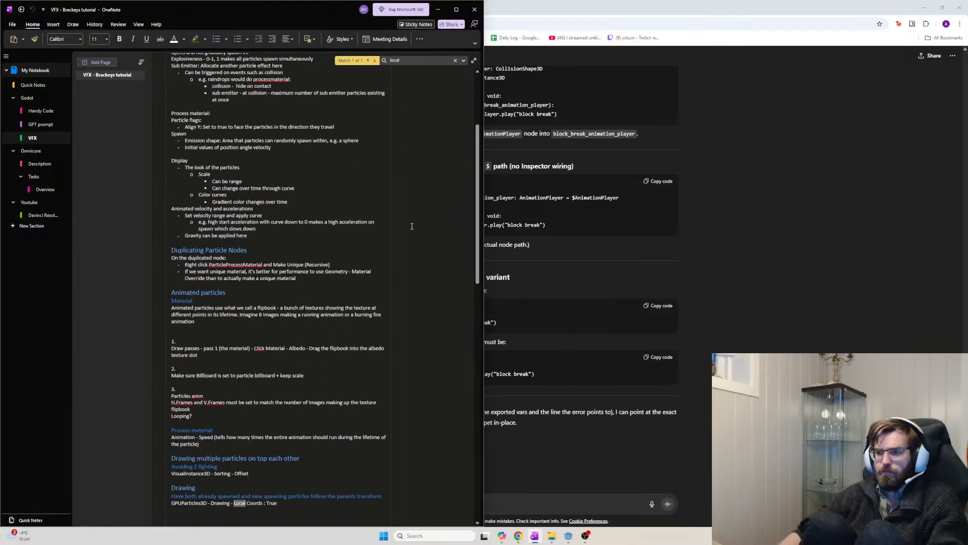
pyautogui.scroll(-3, 394, 347)
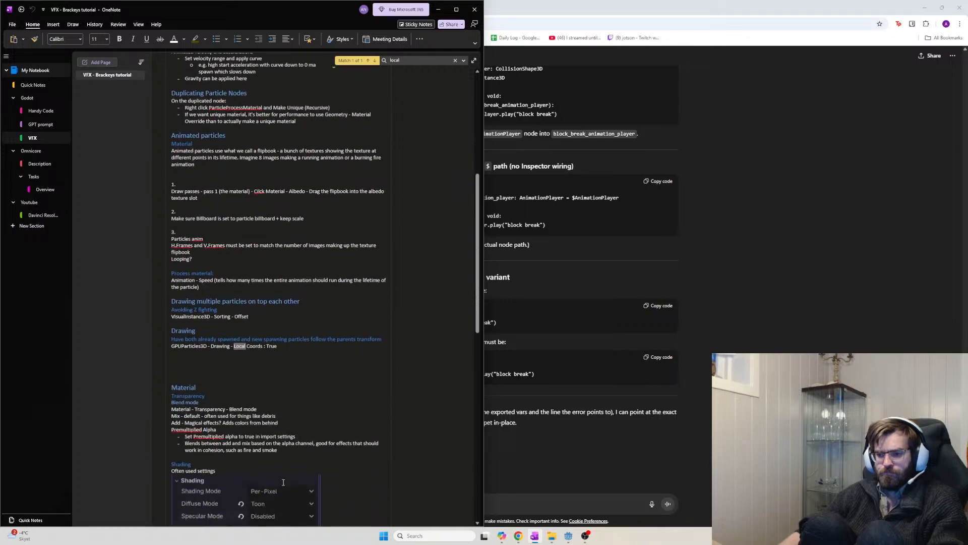
pyautogui.moveTo(277, 337); pyautogui.dragTo(157, 340)
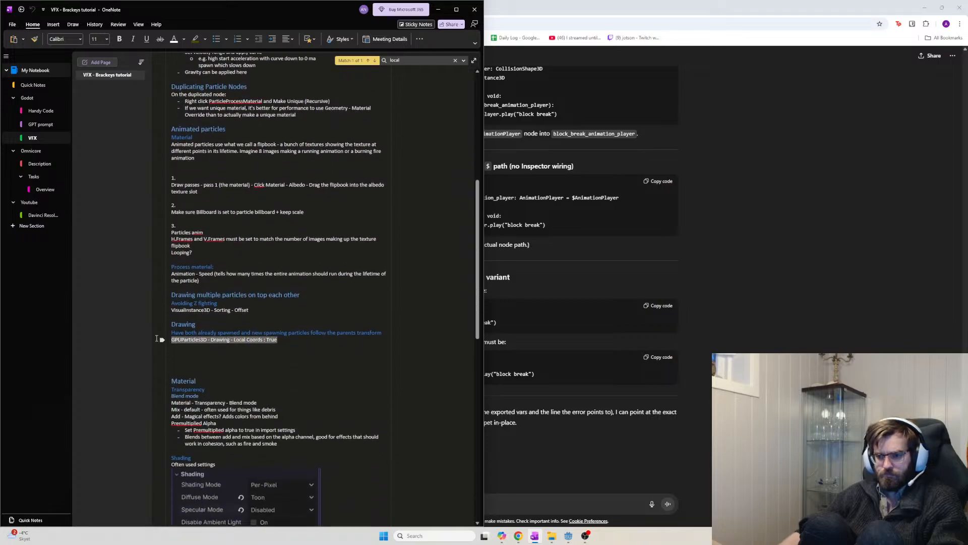
pyautogui.doubleClick(221, 341)
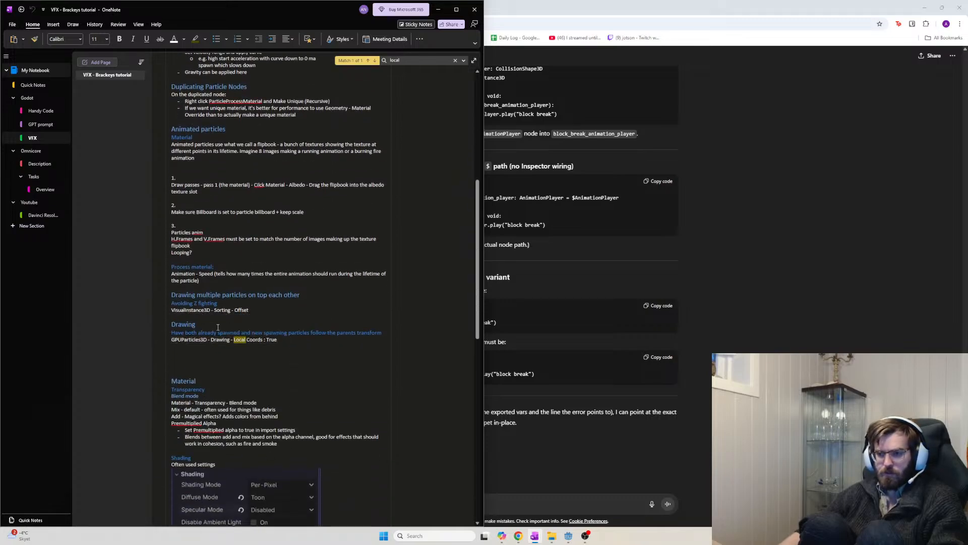
pyautogui.moveTo(220, 334); pyautogui.dragTo(377, 336)
pyautogui.click(378, 336)
pyautogui.hotkey('alt', 'Tab')
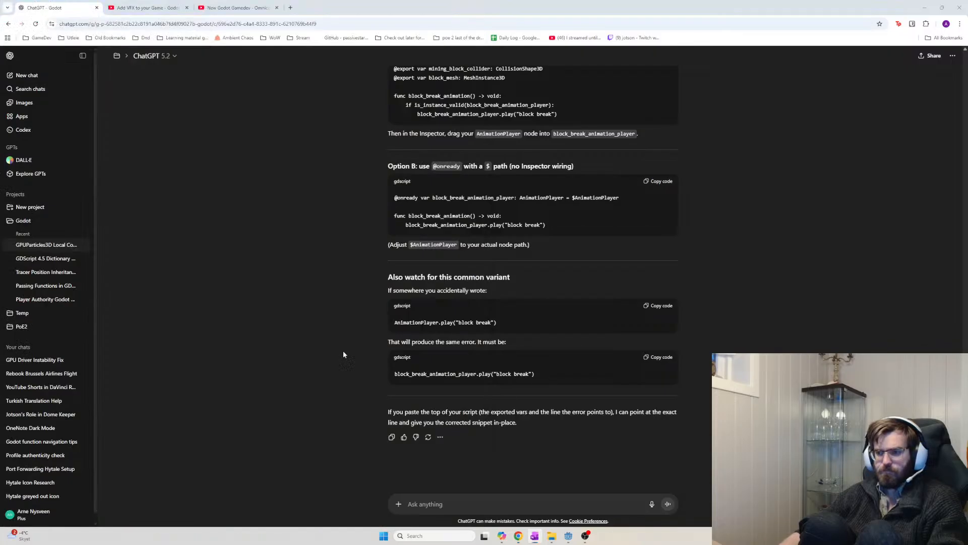
pyautogui.hotkey('alt', 'Tab')
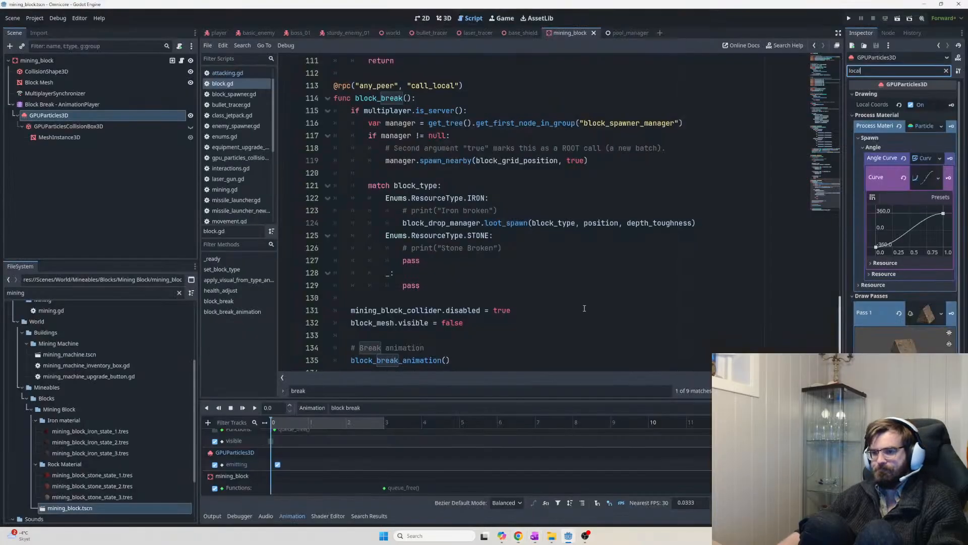
# Move GPUParticles3D and its children above the Block Break AnimationPlayer
pyautogui.click(68, 105)
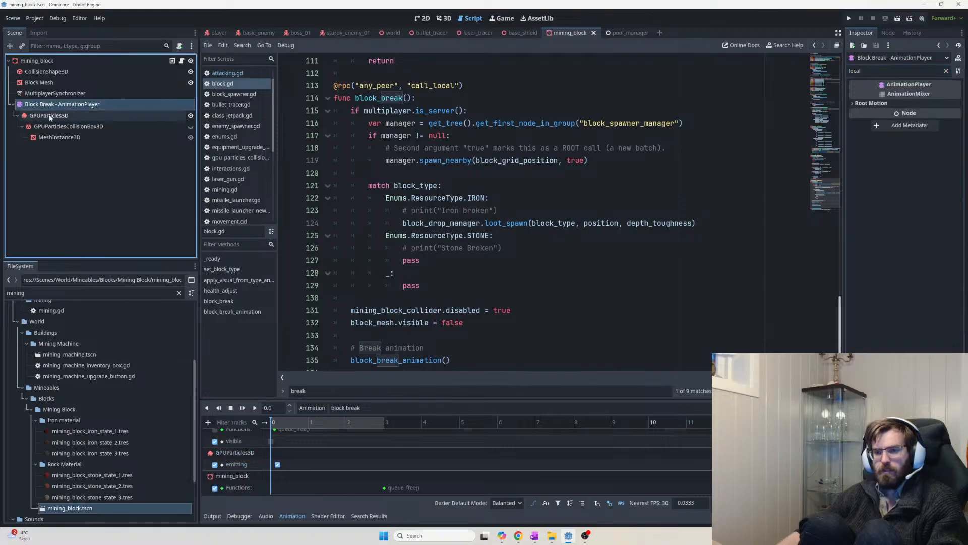
pyautogui.click(91, 119)
pyautogui.keyDown('shift'); pyautogui.click(75, 136); pyautogui.keyUp('shift')
pyautogui.moveTo(50, 118); pyautogui.dragTo(36, 101)
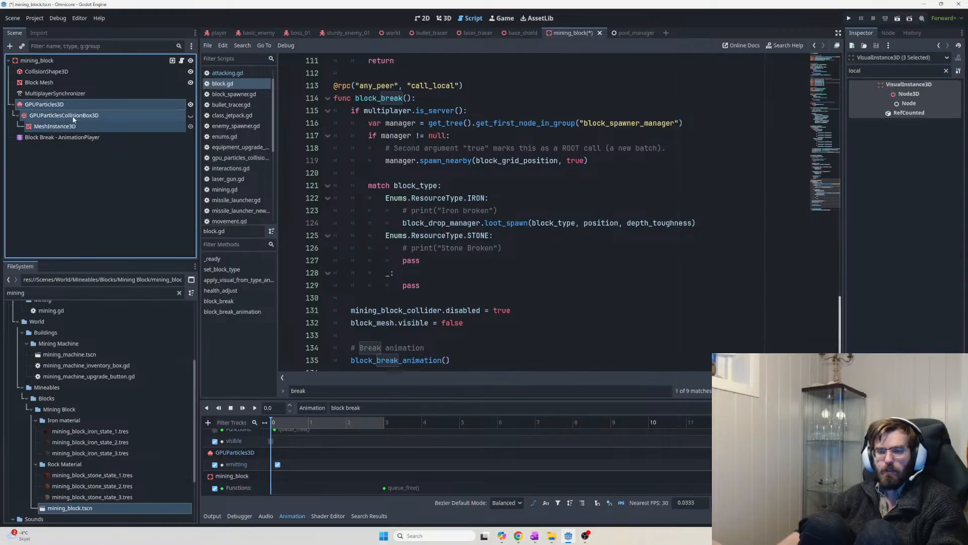
# Save and run the game as host, then start mining a rock block
pyautogui.press('F5')
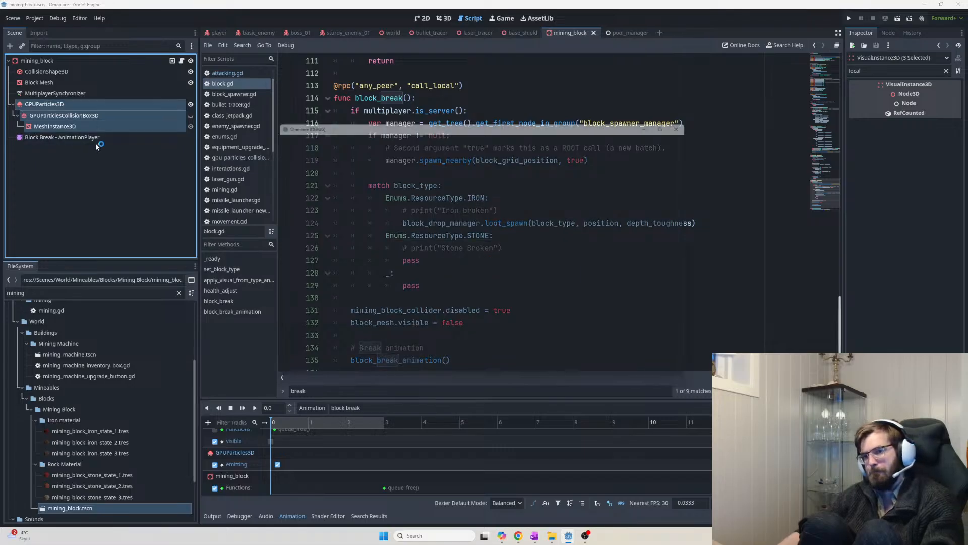
pyautogui.click(292, 147)
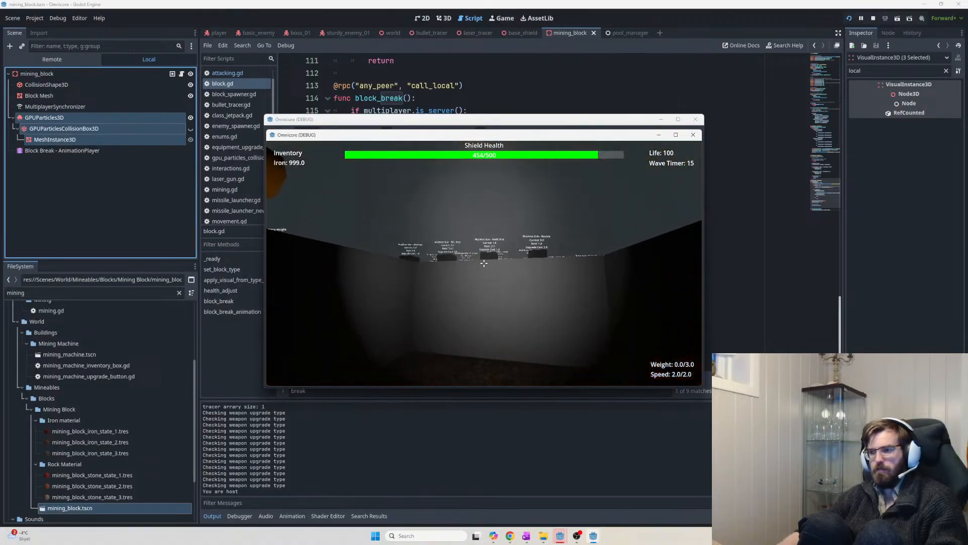
pyautogui.click(484, 262)
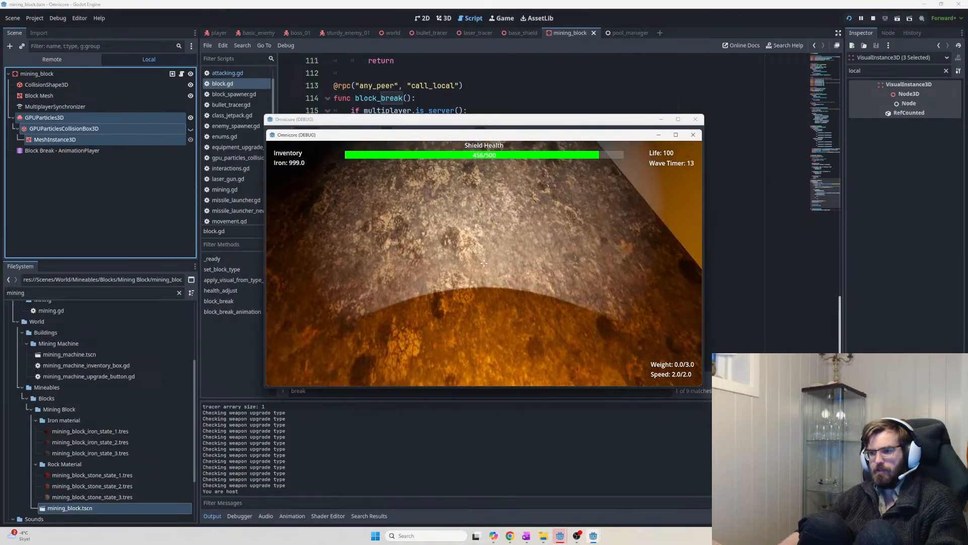
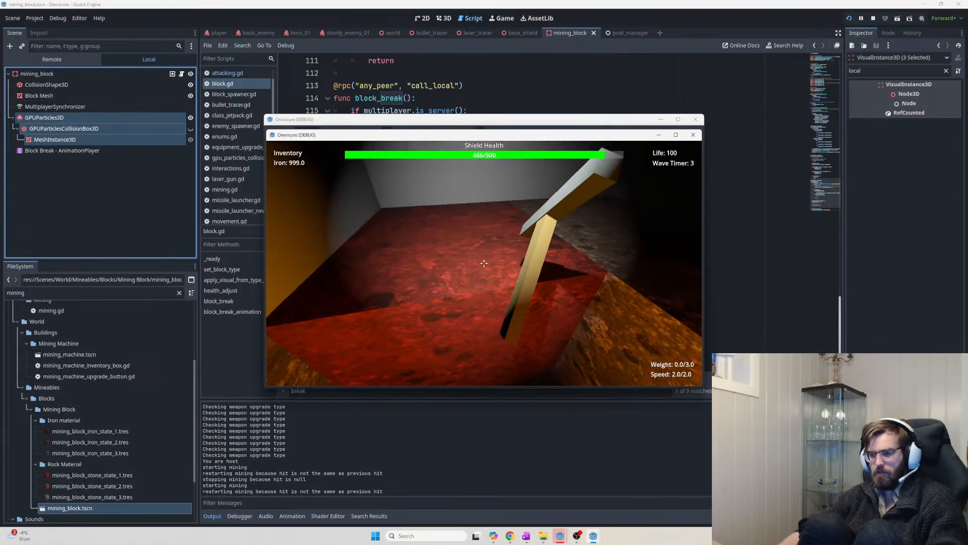
# Mine seven rock blocks in the running game to watch the break debris, then exit to the menu
pyautogui.click(484, 263)
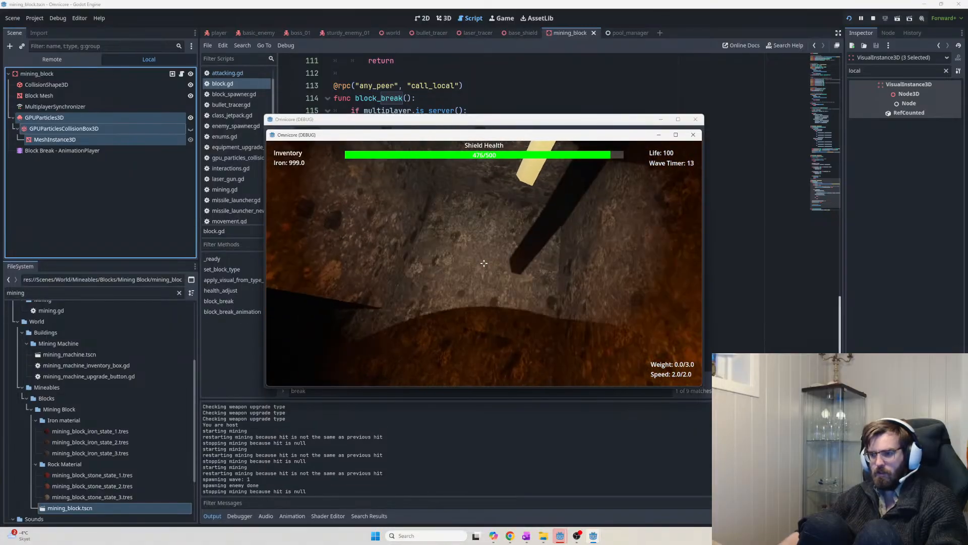
pyautogui.click(484, 263)
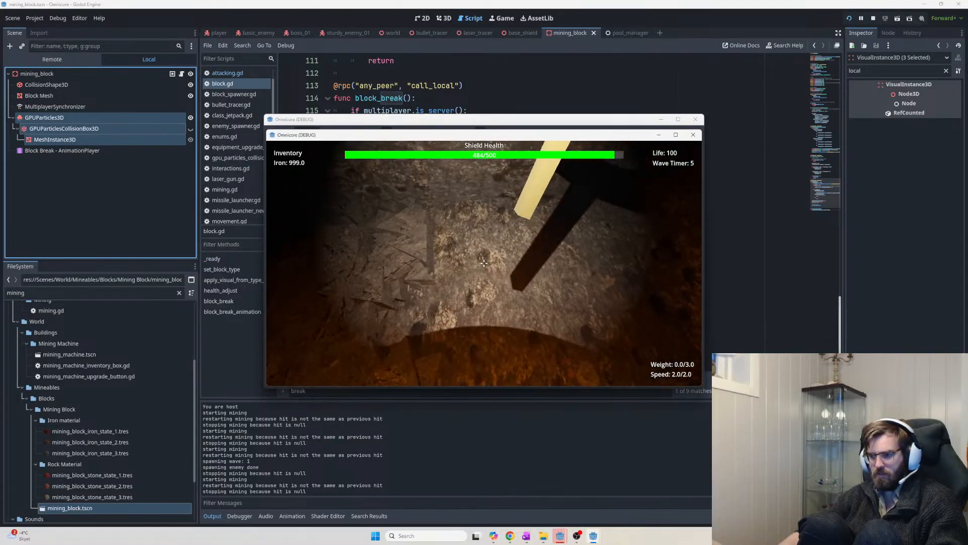
pyautogui.click(485, 263)
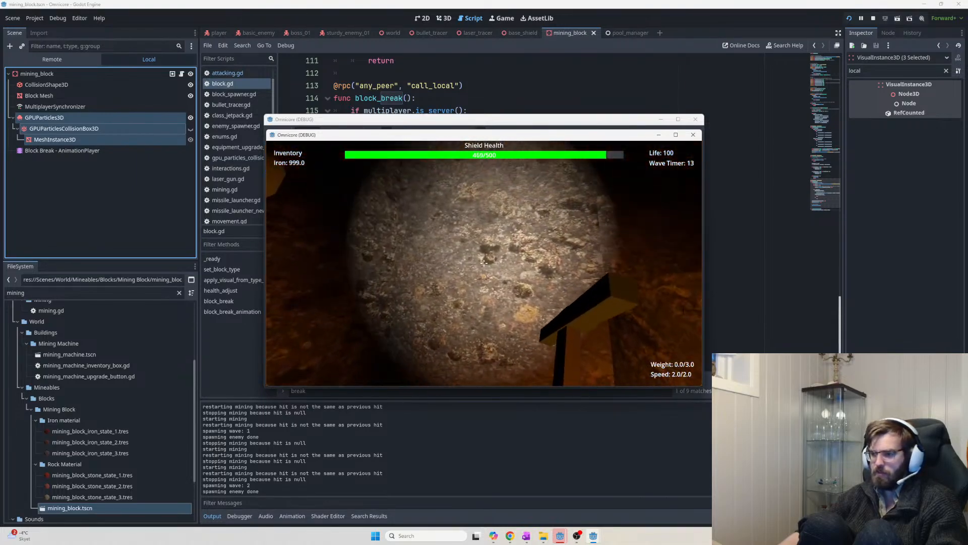
pyautogui.click(485, 263)
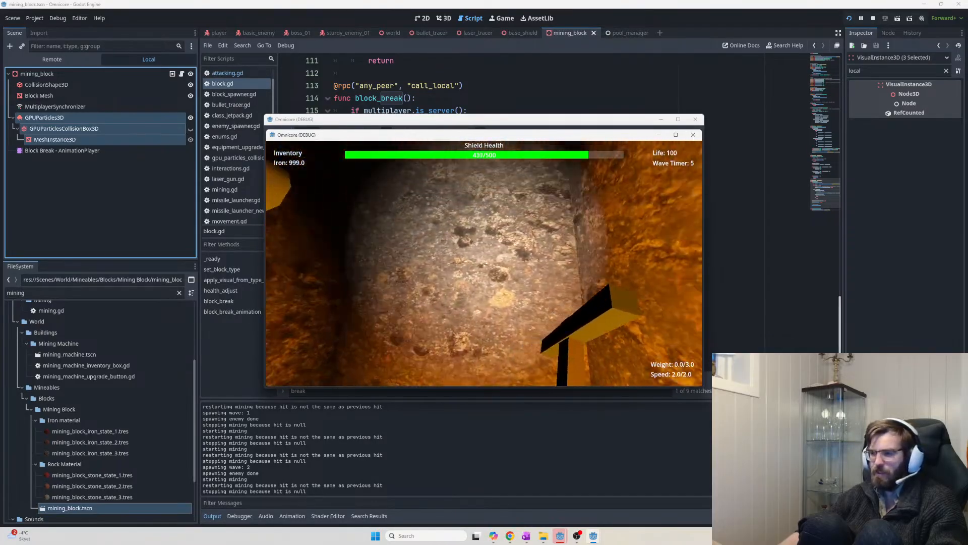
pyautogui.click(484, 263)
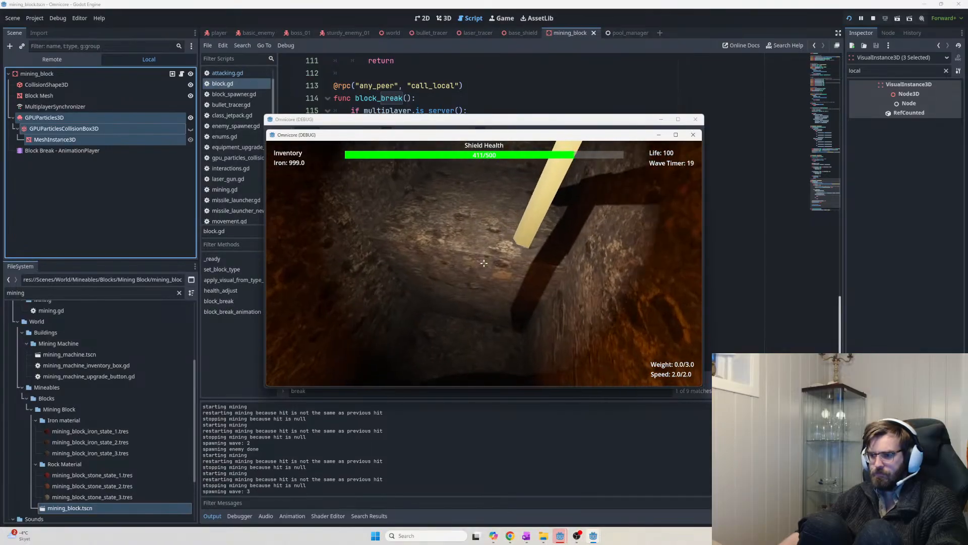
pyautogui.click(484, 262)
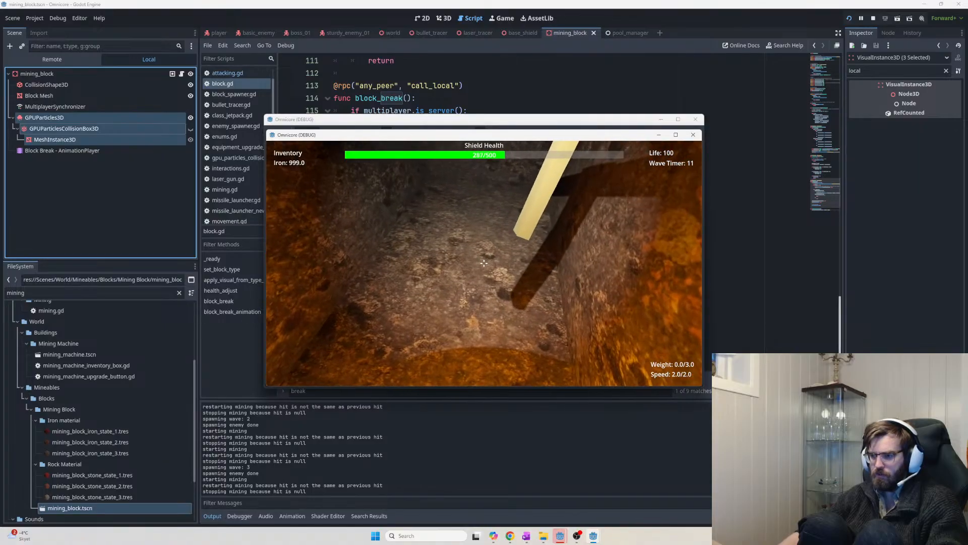
pyautogui.click(484, 263)
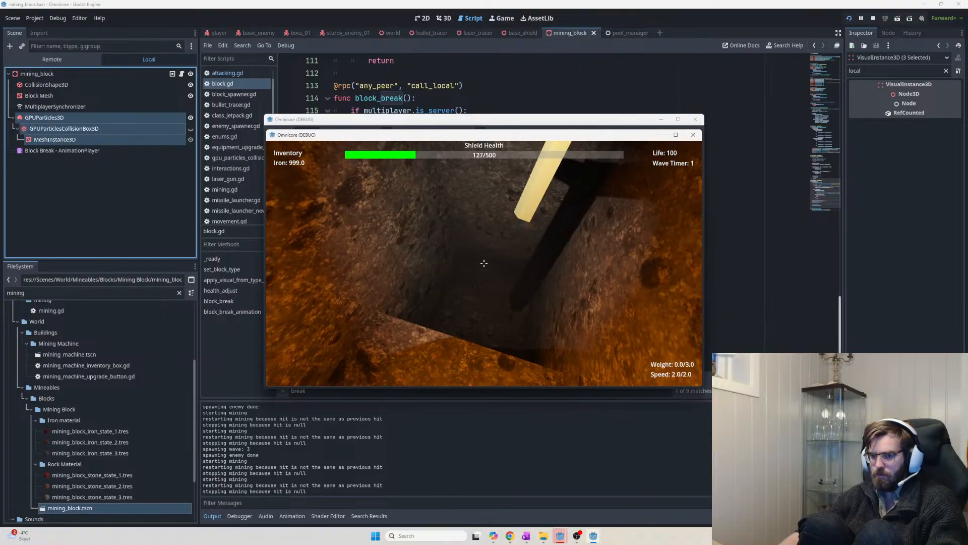
pyautogui.press('Escape')
# Back in the editor, select the Block Break AnimationPlayer to show its animation tracks
pyautogui.click(67, 127)
pyautogui.click(71, 108)
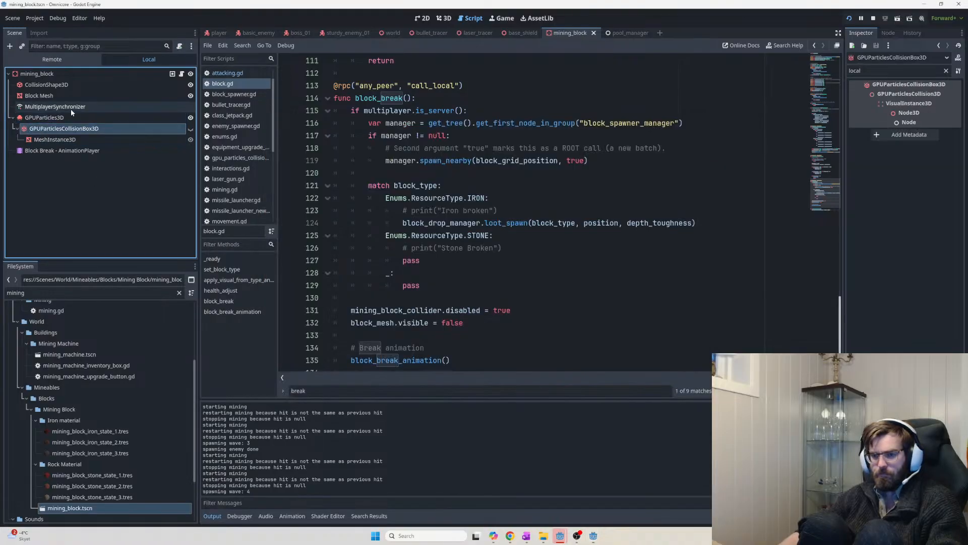
pyautogui.click(71, 118)
pyautogui.click(56, 149)
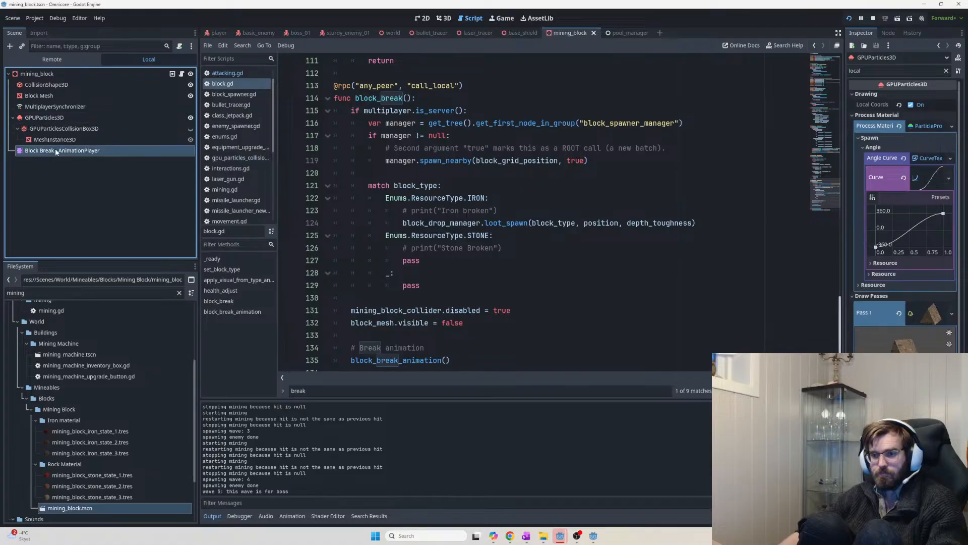
pyautogui.scroll(1, 298, 464)
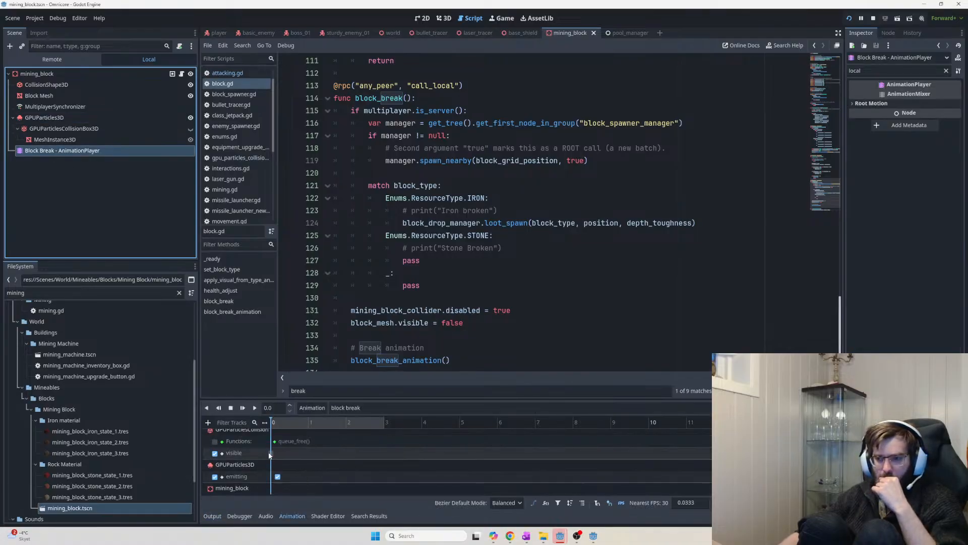
# Move the queue_free() key on the Functions track to time 0.0, then save and run
pyautogui.click(215, 441)
pyautogui.click(216, 453)
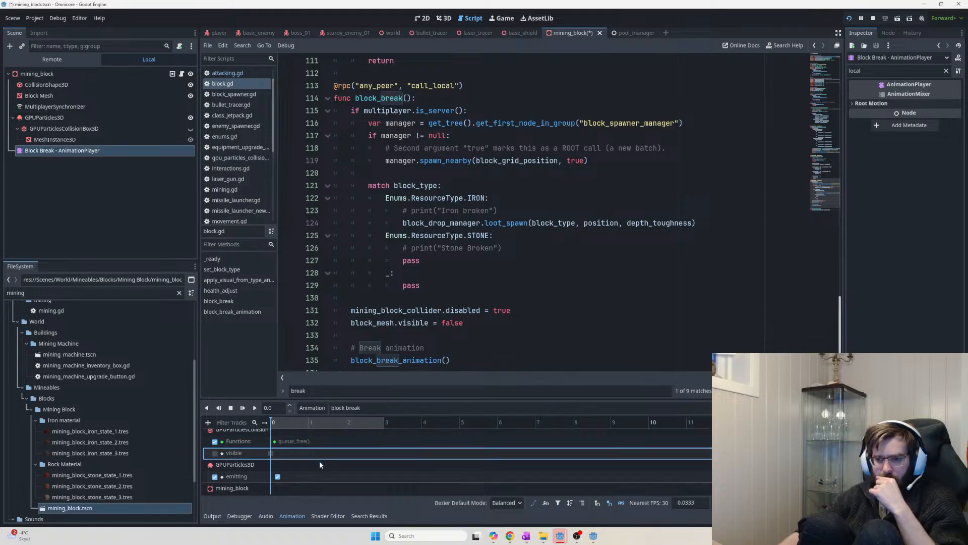
pyautogui.click(276, 441)
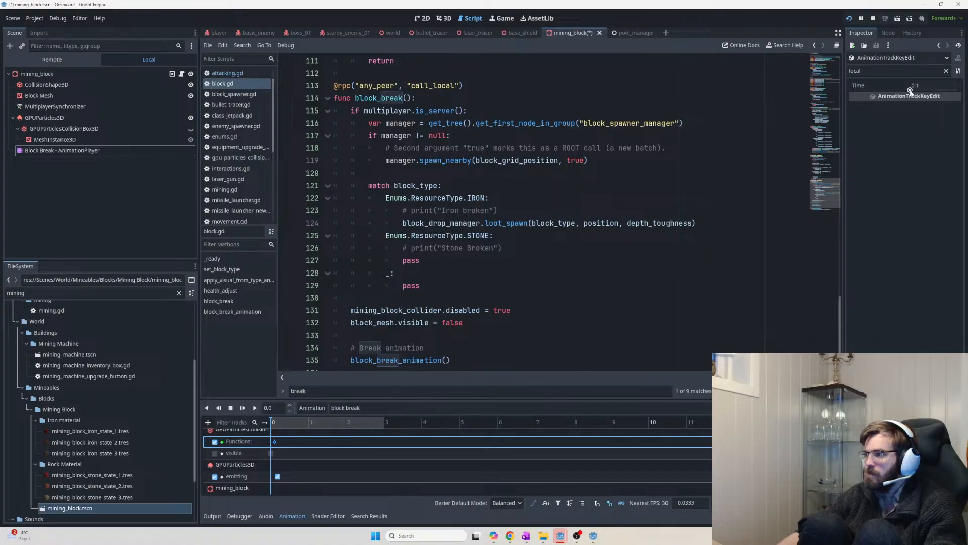
pyautogui.moveTo(910, 90); pyautogui.dragTo(901, 93)
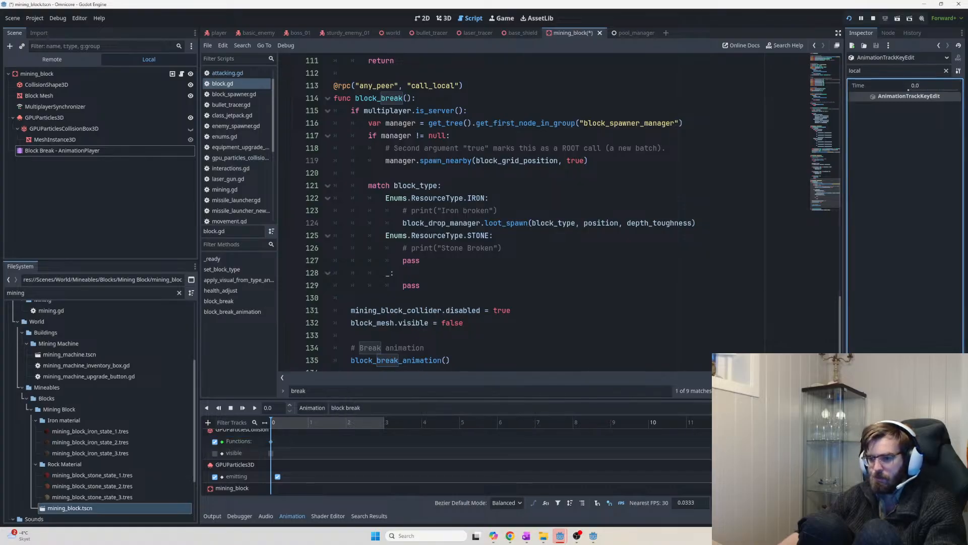
pyautogui.press('F5')
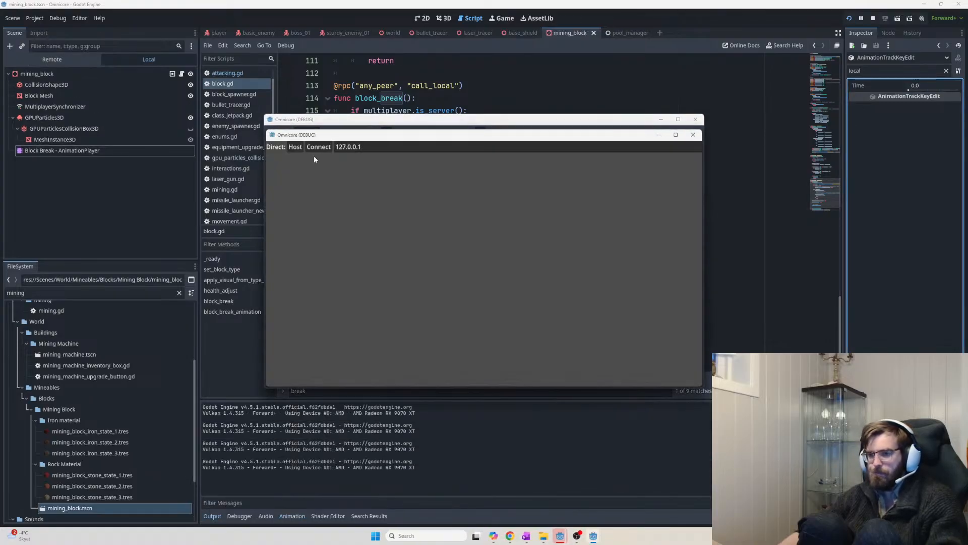
# Host the game, mine three rock blocks to watch the debris fall, then return to the menu
pyautogui.click(295, 147)
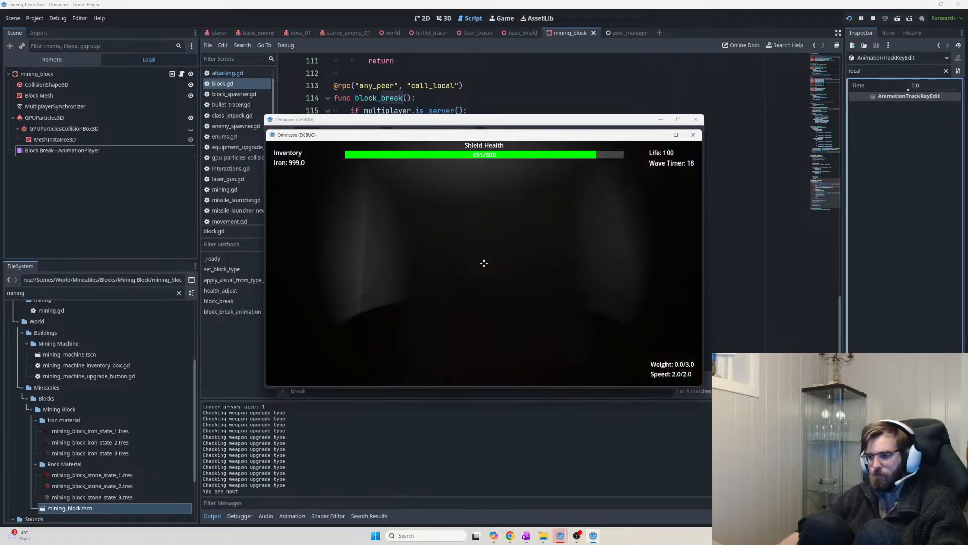
pyautogui.click(484, 263)
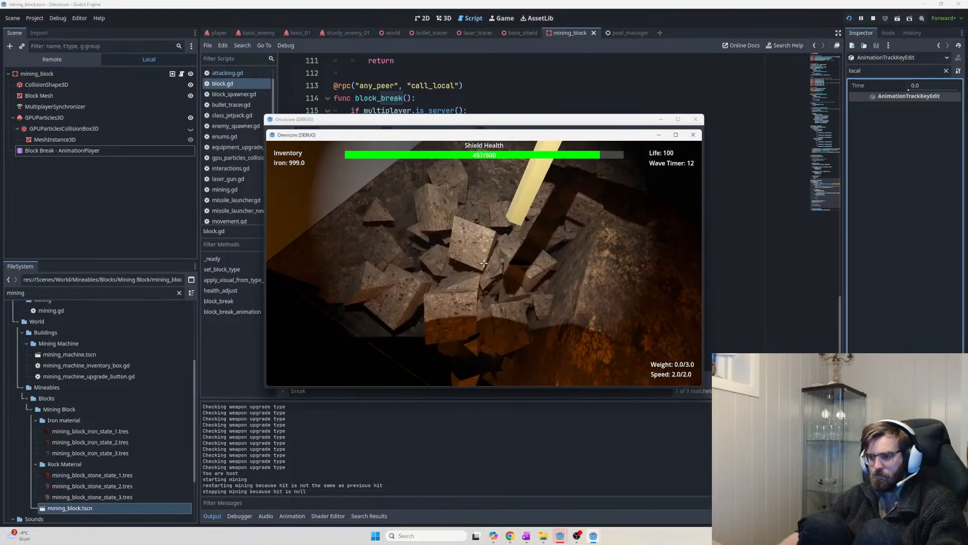
pyautogui.click(484, 263)
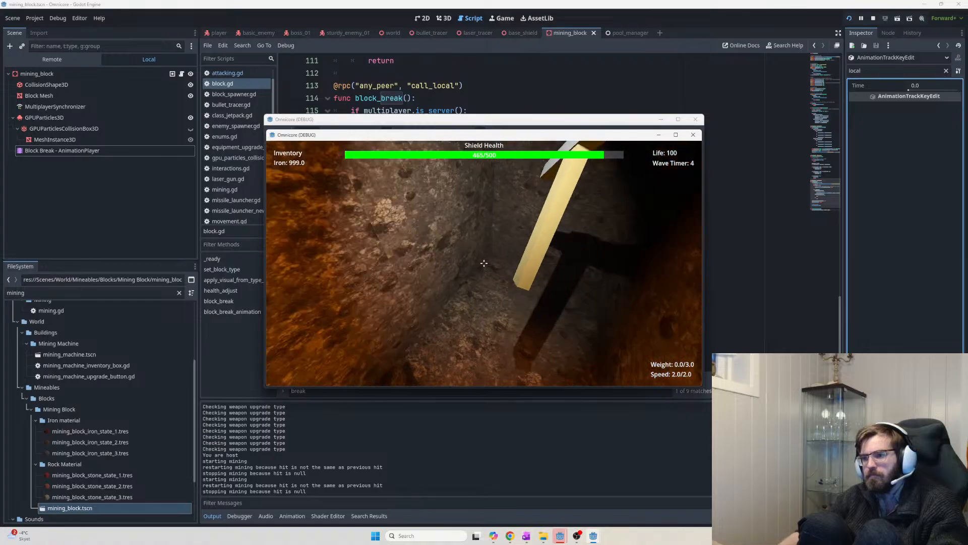
pyautogui.click(485, 263)
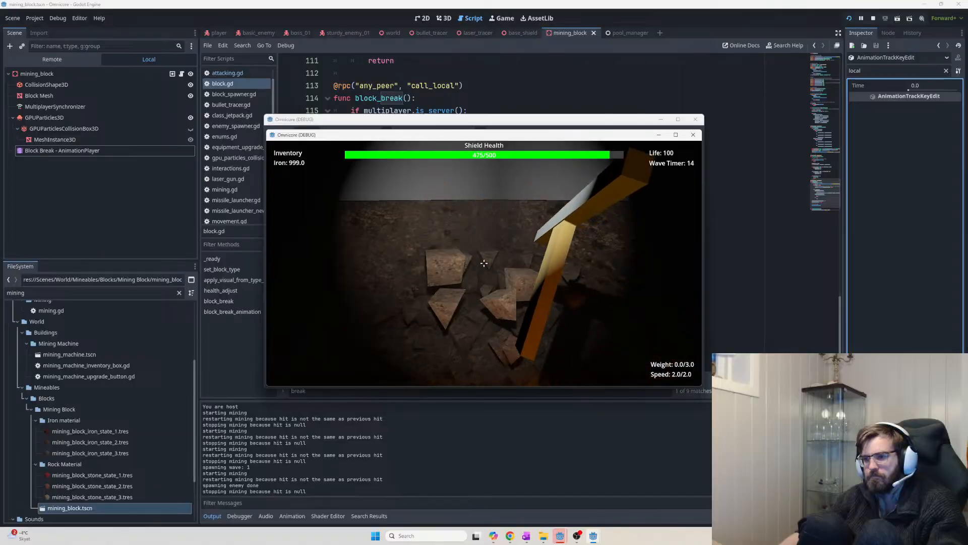
pyautogui.press('Escape')
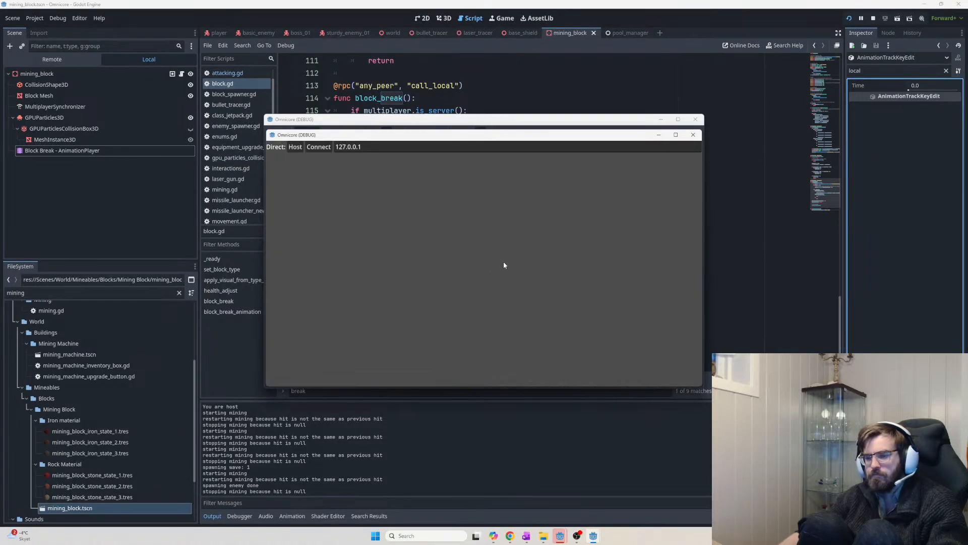
# In the editor, inspect the Block Break AnimationPlayer's emitting track
pyautogui.click(104, 177)
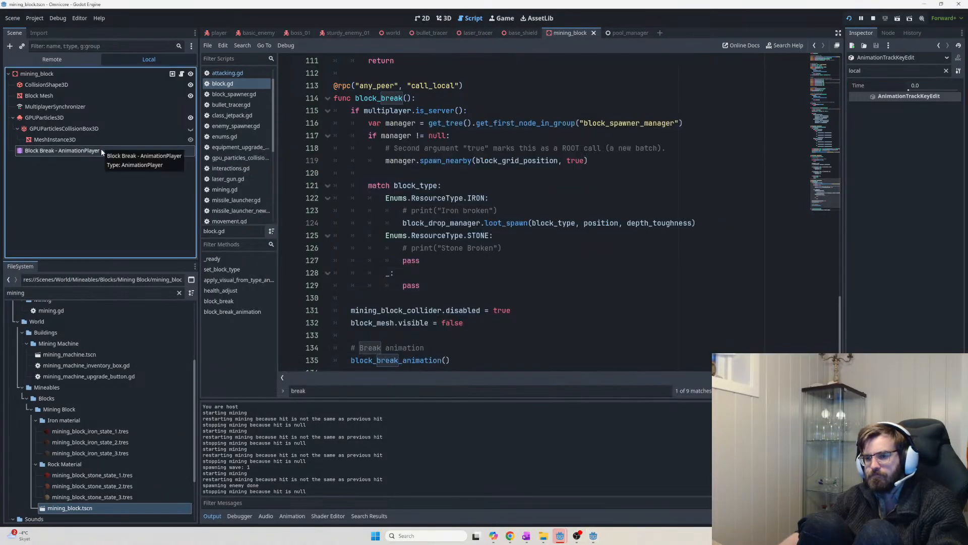
pyautogui.click(101, 148)
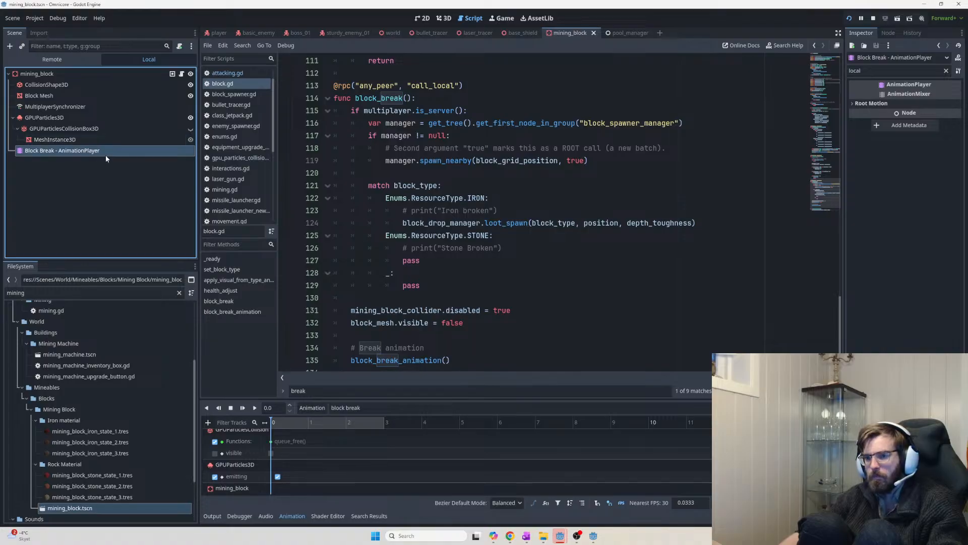
pyautogui.click(265, 476)
pyautogui.scroll(-1, 303, 477)
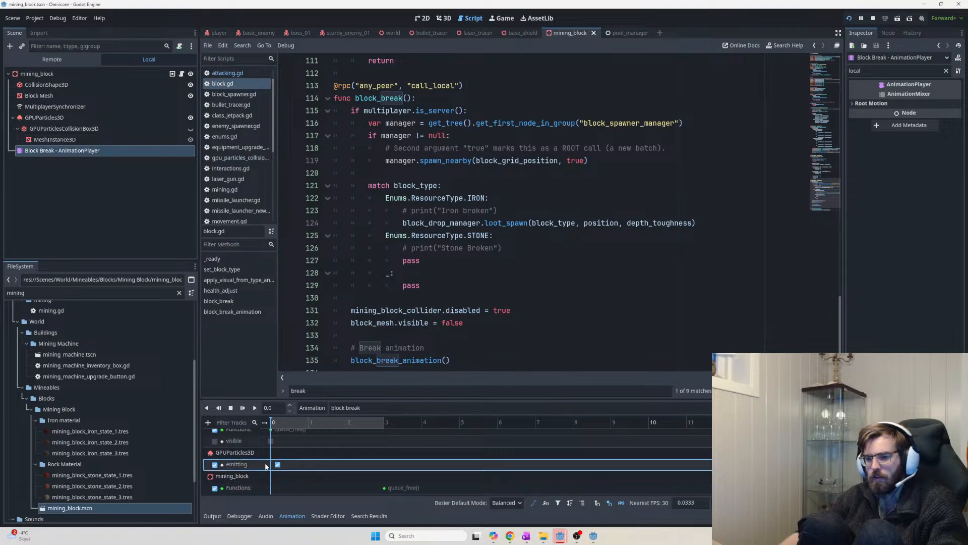
pyautogui.scroll(1, 273, 468)
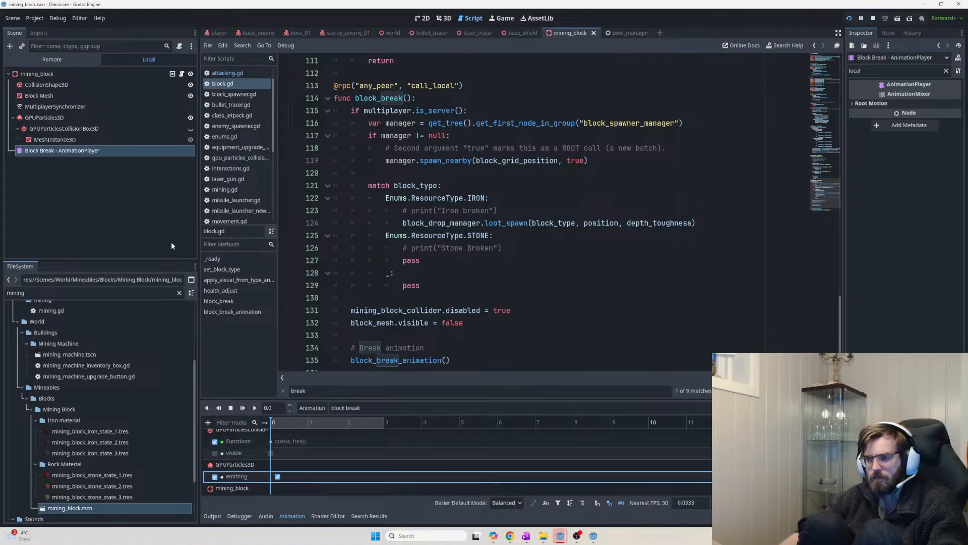
# Review the spawner manager call on lines 116–117 of block.gd
pyautogui.click(102, 508)
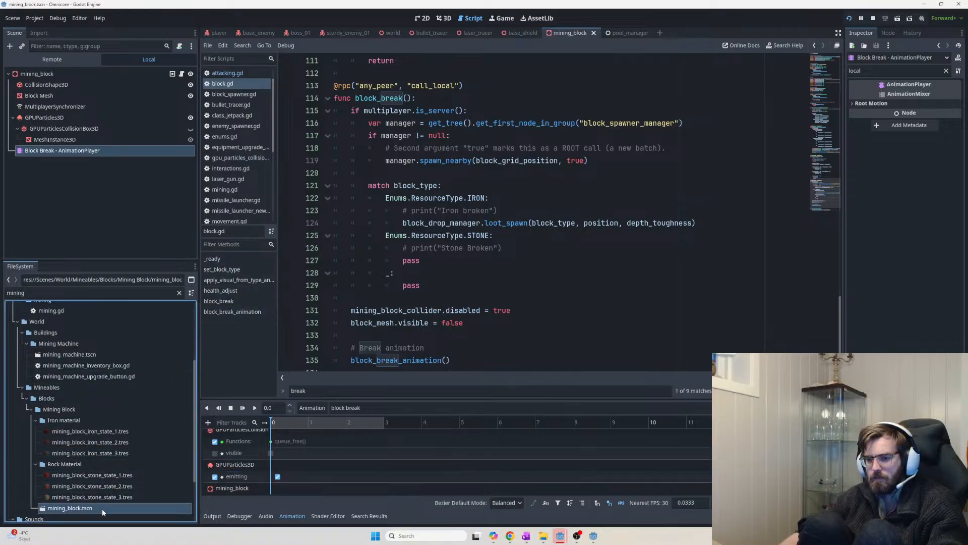
pyautogui.click(228, 73)
pyautogui.click(231, 83)
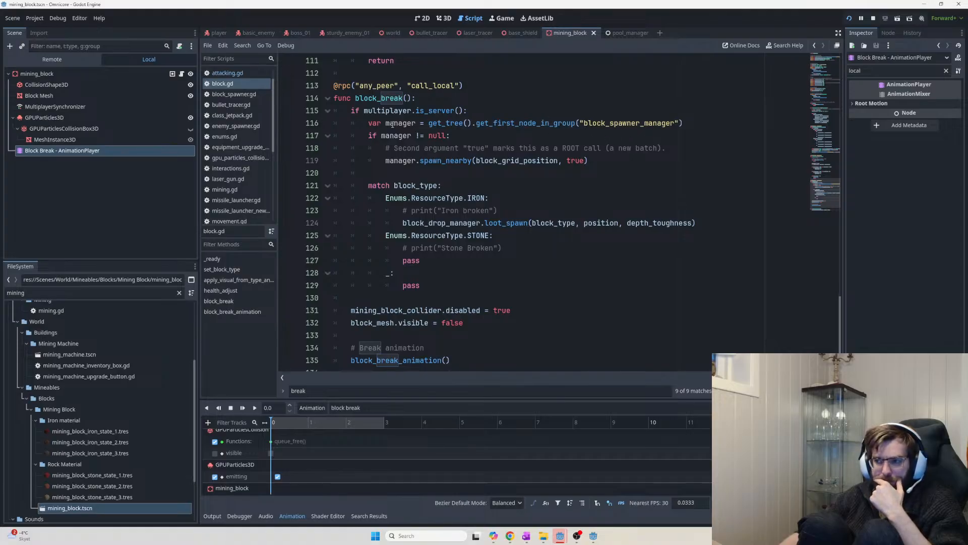
pyautogui.moveTo(369, 123); pyautogui.dragTo(494, 132)
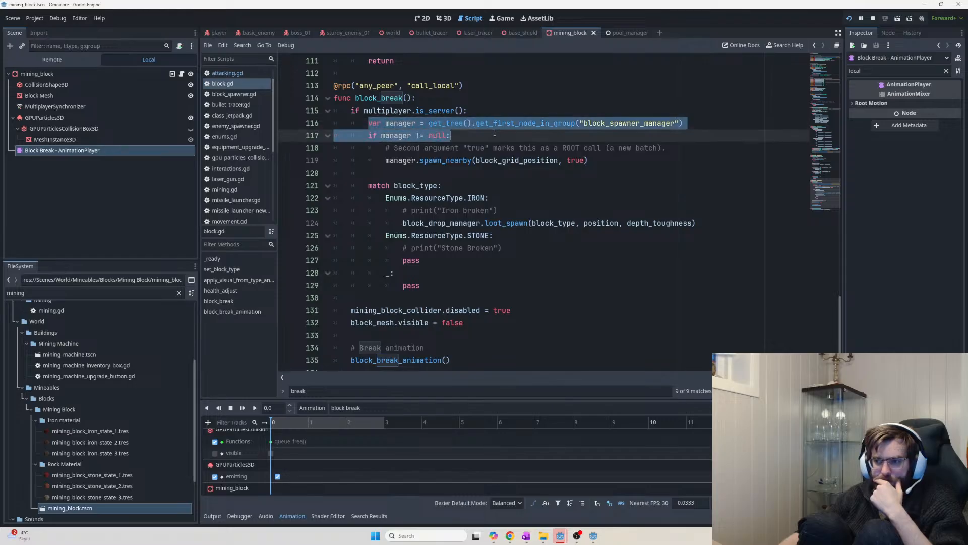
pyautogui.click(509, 136)
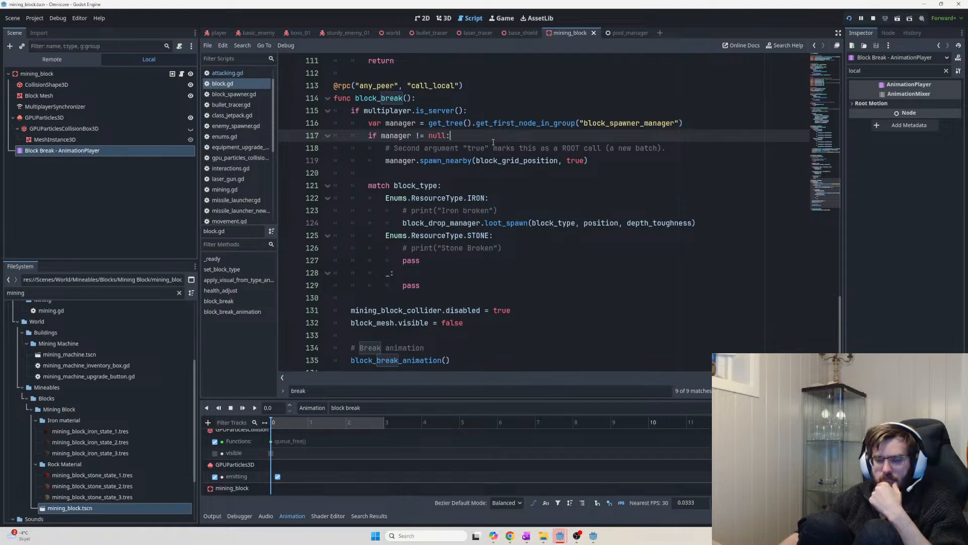
pyautogui.hotkey('alt', 'Tab')
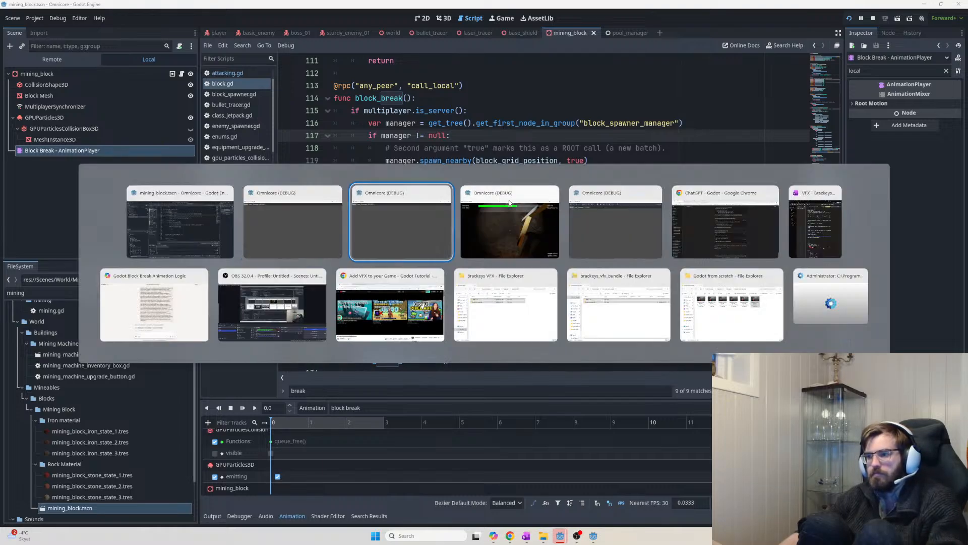
# Return to the Godot editor and stop the running debug game
pyautogui.click(722, 227)
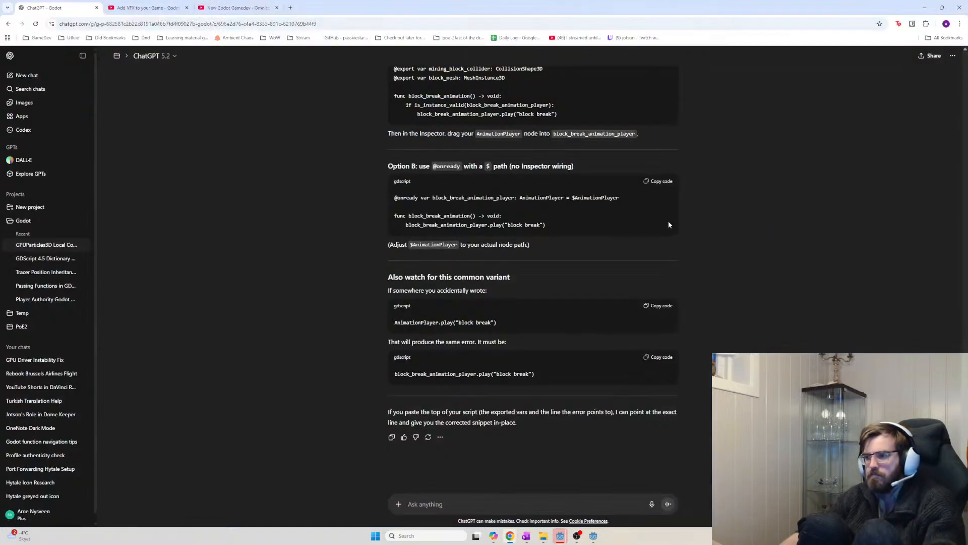
pyautogui.hotkey('alt', 'Tab')
pyautogui.hotkey('alt', 'Tab')
pyautogui.hotkey('alt', 'Tab')
pyautogui.hotkey('alt', 'Tab')
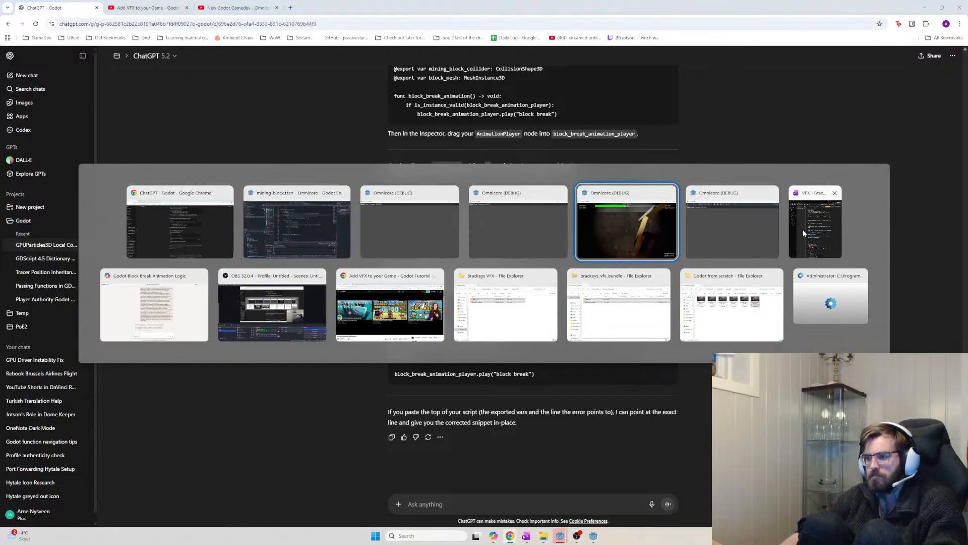
pyautogui.click(304, 234)
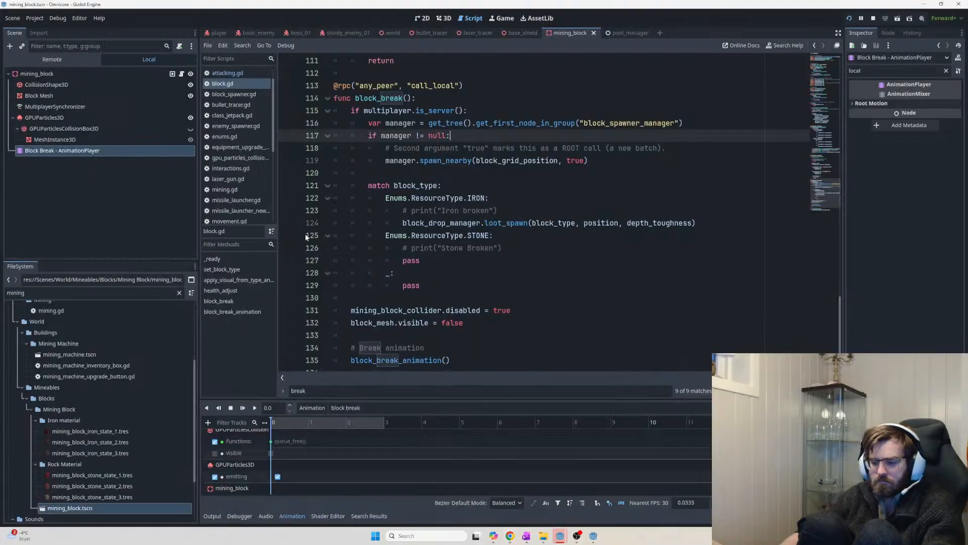
pyautogui.press('F8')
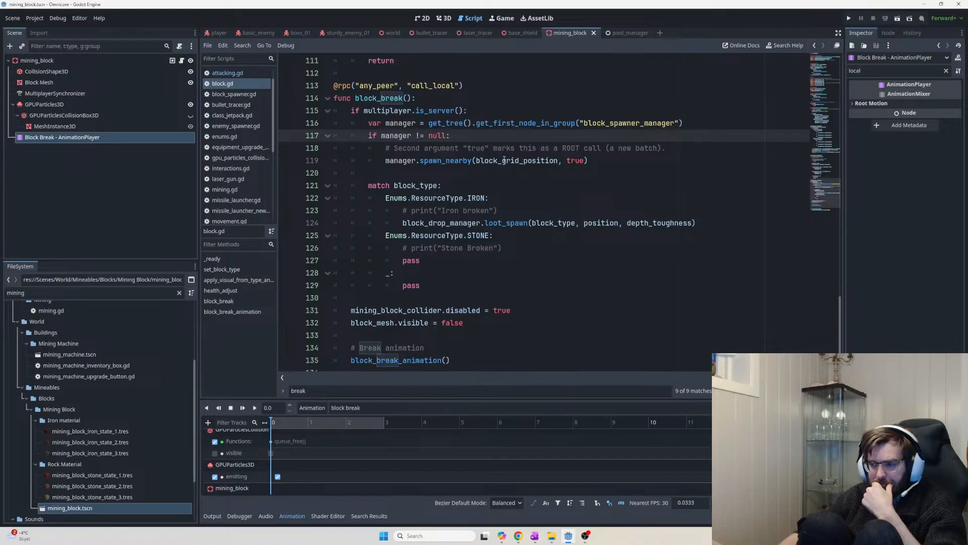
# Review block_break()'s spawn and loot code and the collider and mesh lines 131–132
pyautogui.moveTo(367, 160); pyautogui.dragTo(422, 285)
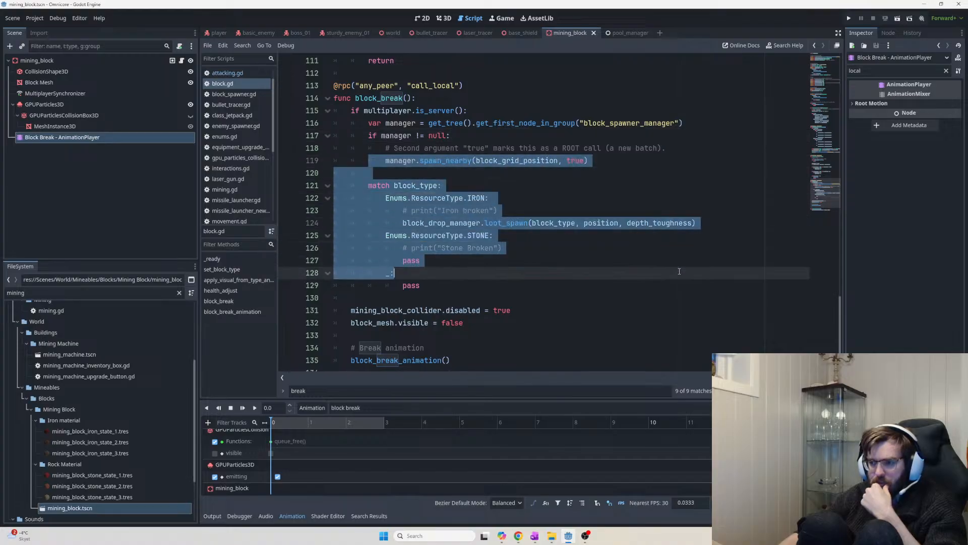
pyautogui.click(507, 319)
pyautogui.moveTo(507, 318); pyautogui.dragTo(352, 310)
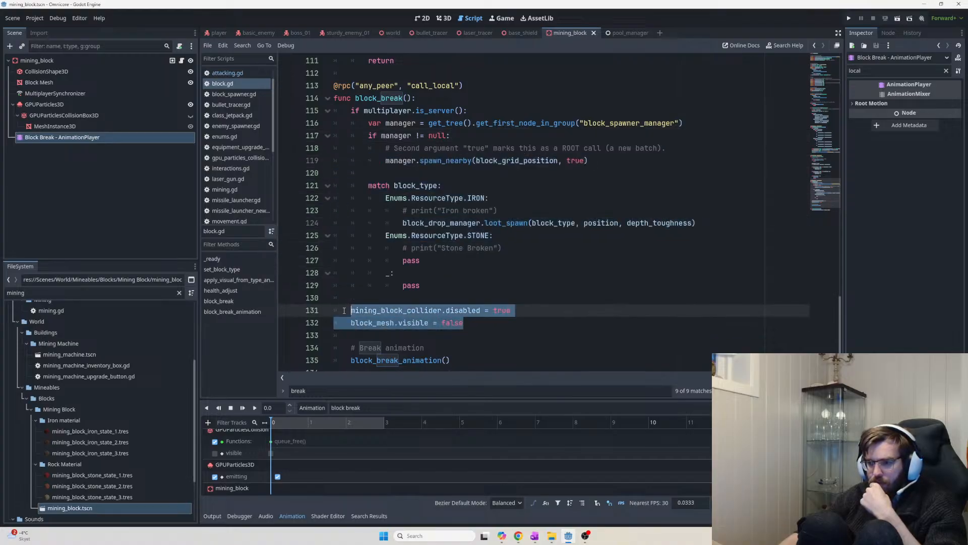
pyautogui.scroll(-1, 453, 321)
pyautogui.scroll(-1, 453, 322)
pyautogui.click(374, 248)
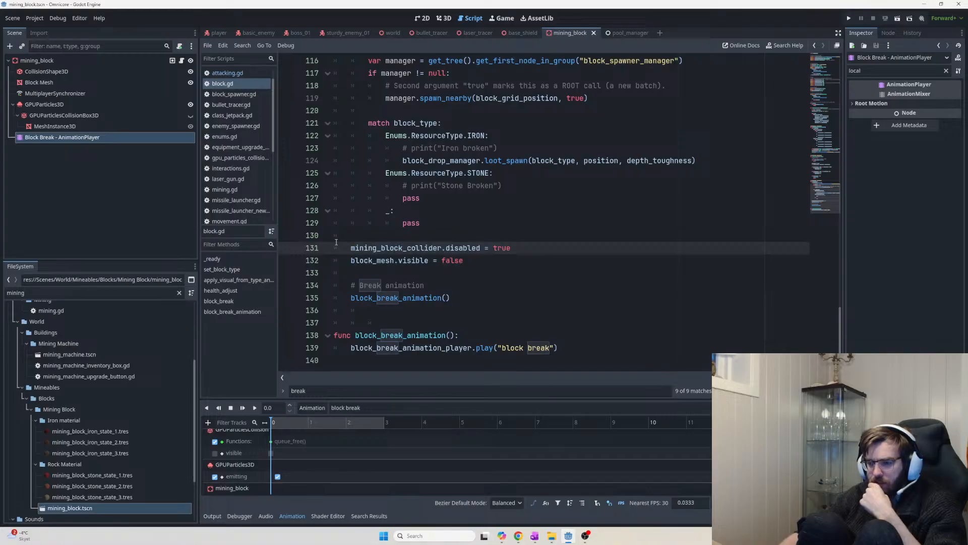
pyautogui.moveTo(337, 242); pyautogui.dragTo(507, 263)
pyautogui.click(509, 265)
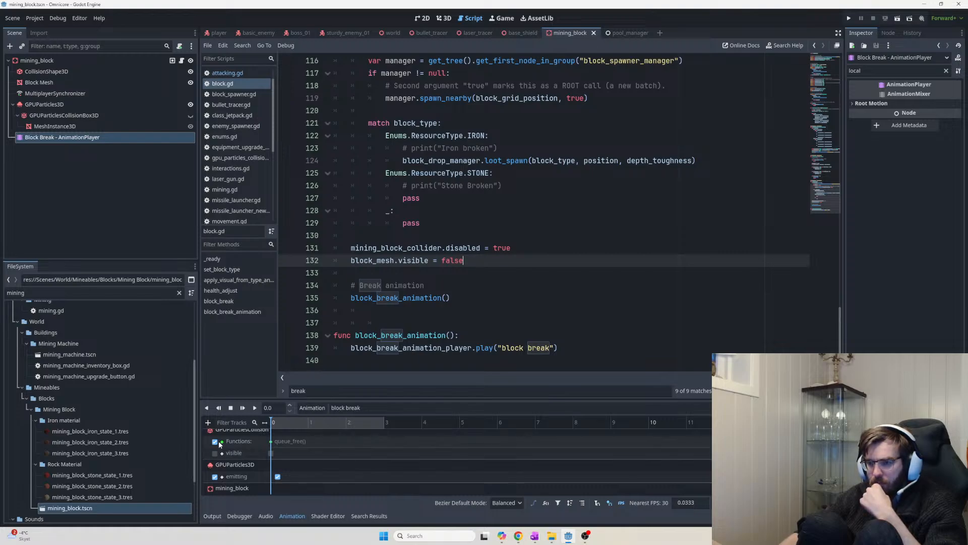
# Check the break animation lines, then scroll to the top of block.gd
pyautogui.moveTo(473, 287); pyautogui.dragTo(473, 301)
pyautogui.click(472, 302)
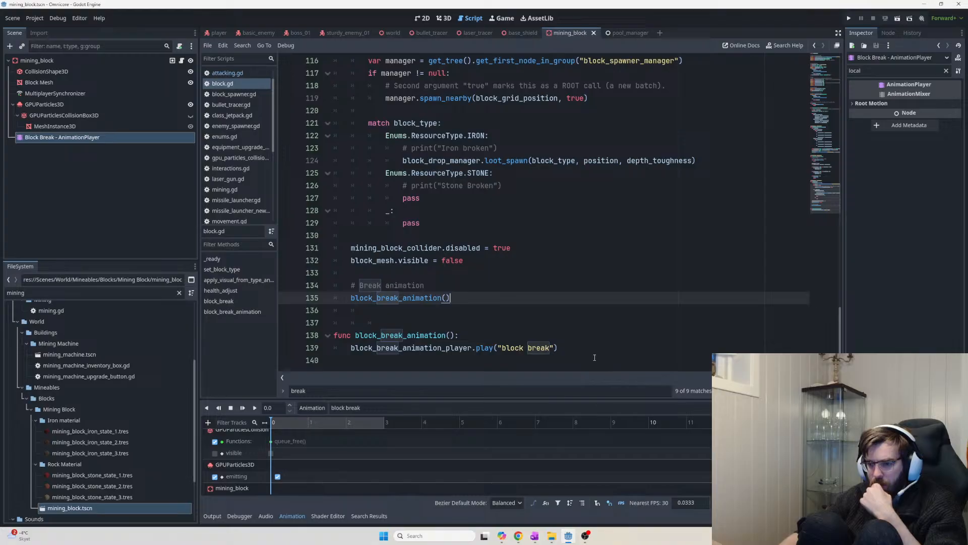
pyautogui.scroll(-1, 583, 454)
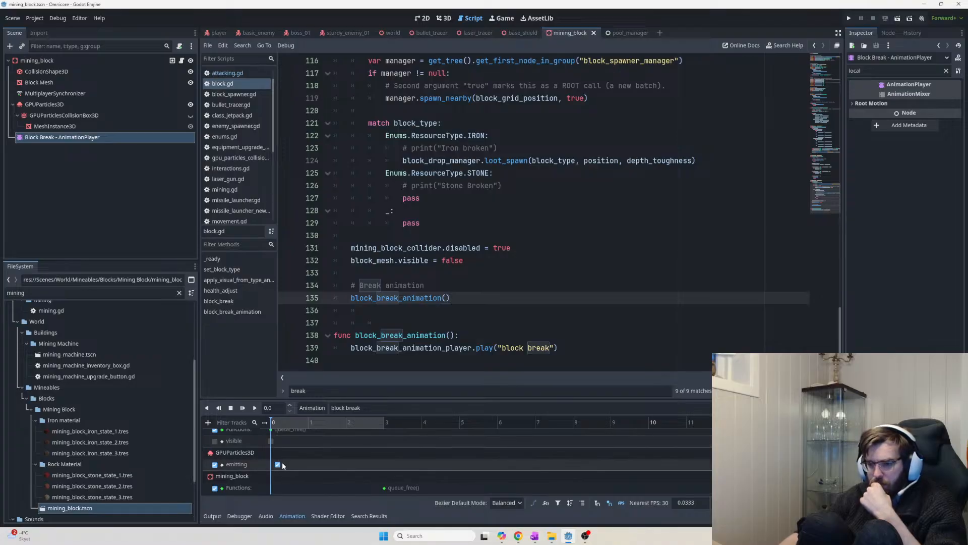
pyautogui.scroll(1, 257, 443)
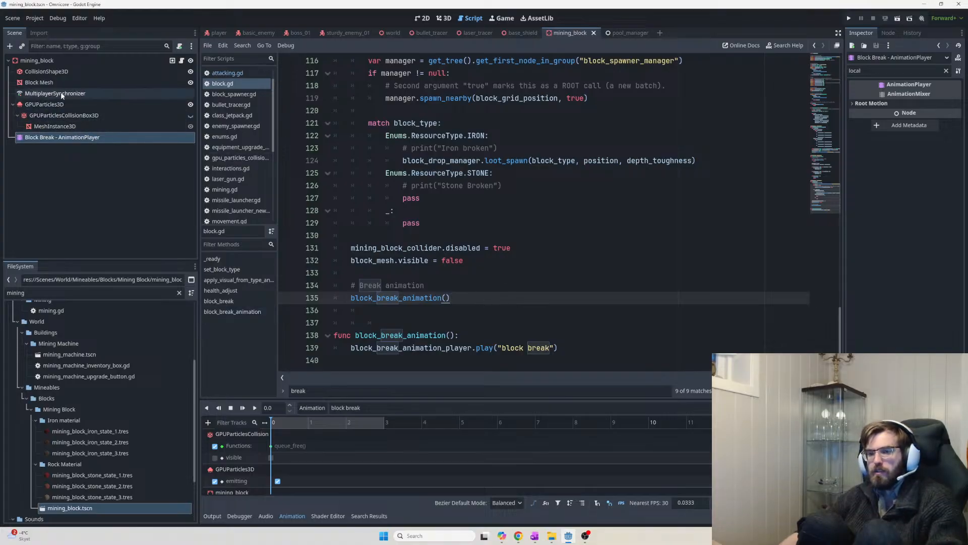
pyautogui.click(474, 264)
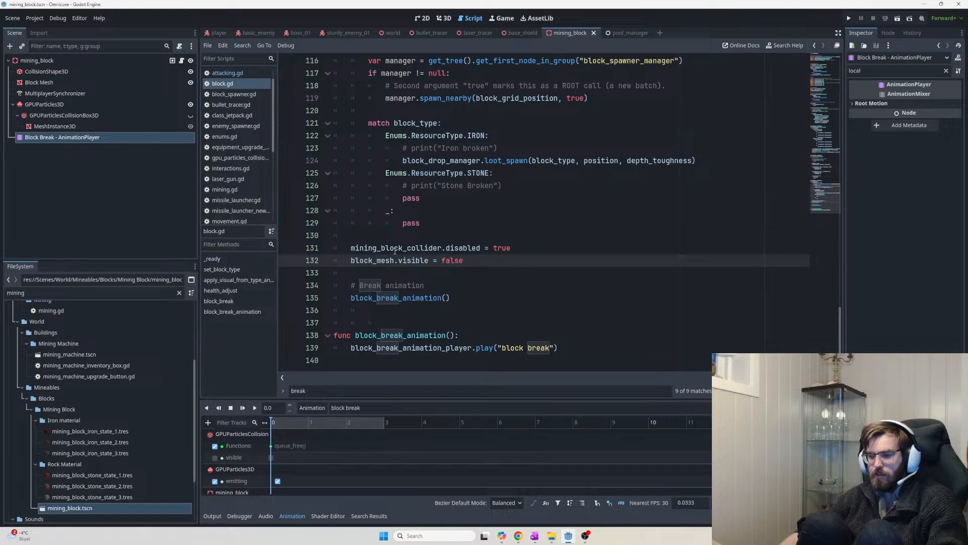
pyautogui.moveTo(839, 327); pyautogui.dragTo(845, 68)
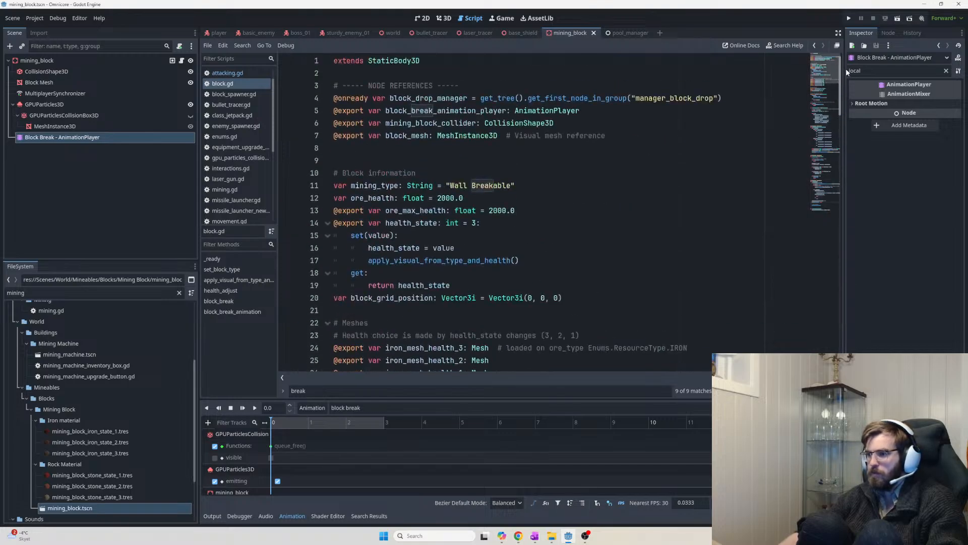
pyautogui.click(646, 135)
pyautogui.press('Return')
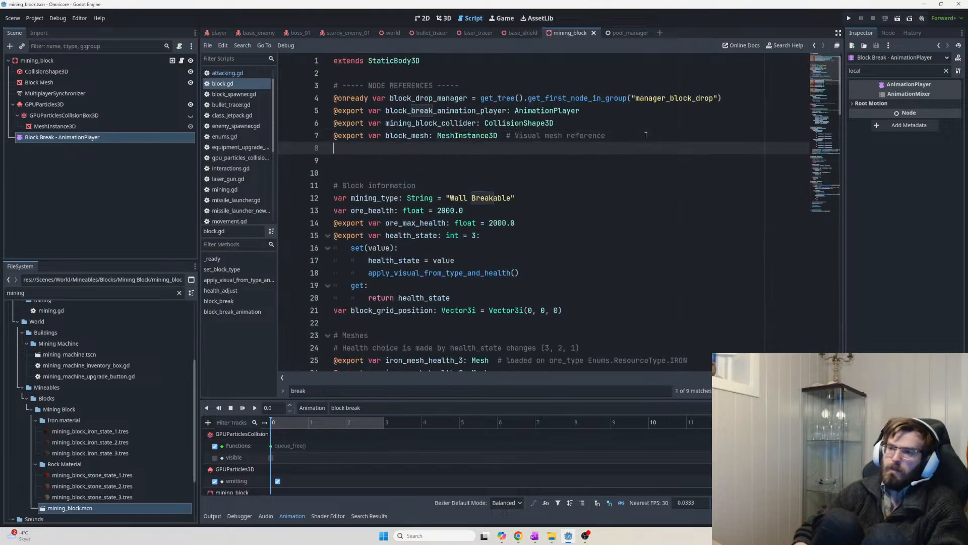
pyautogui.write('@export var gpu_')
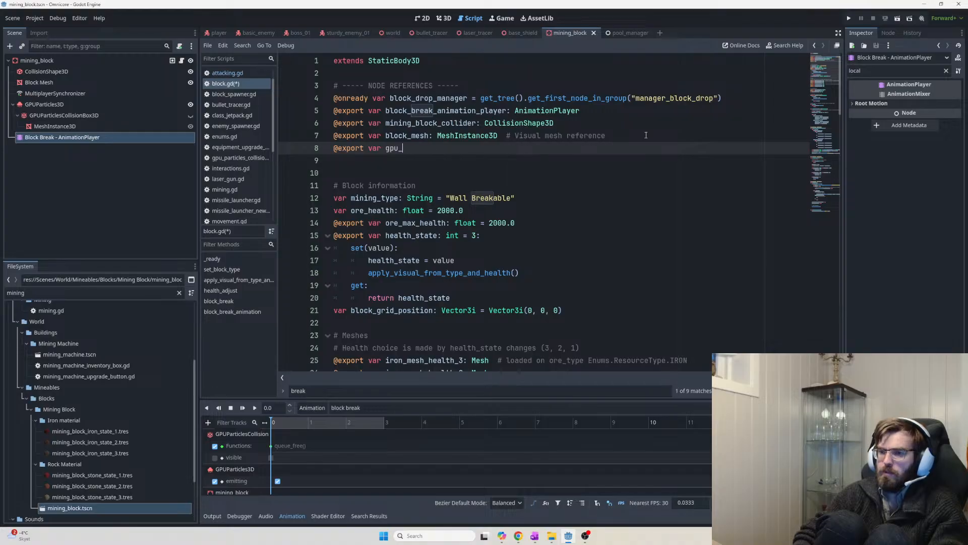
pyautogui.write('parti')
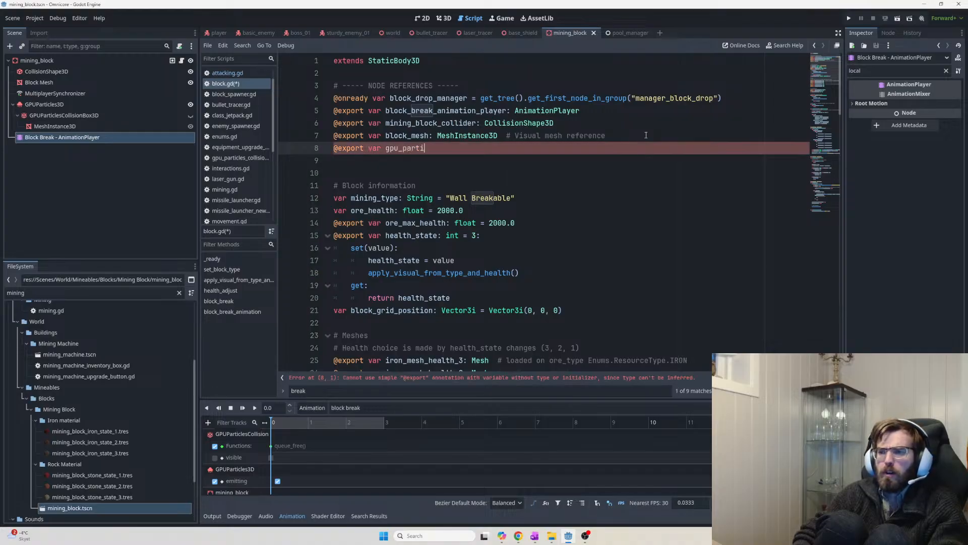
pyautogui.write('cles_c')
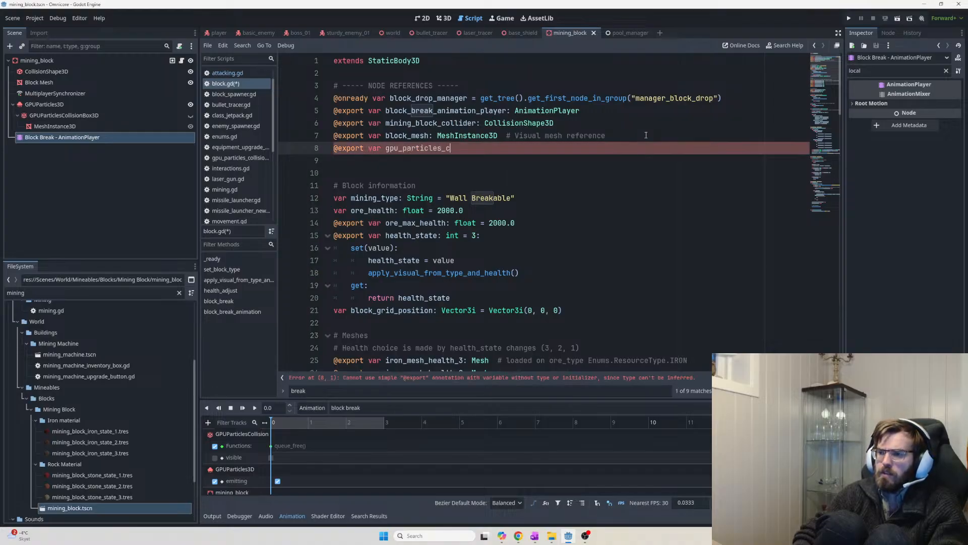
pyautogui.write('ollider: G')
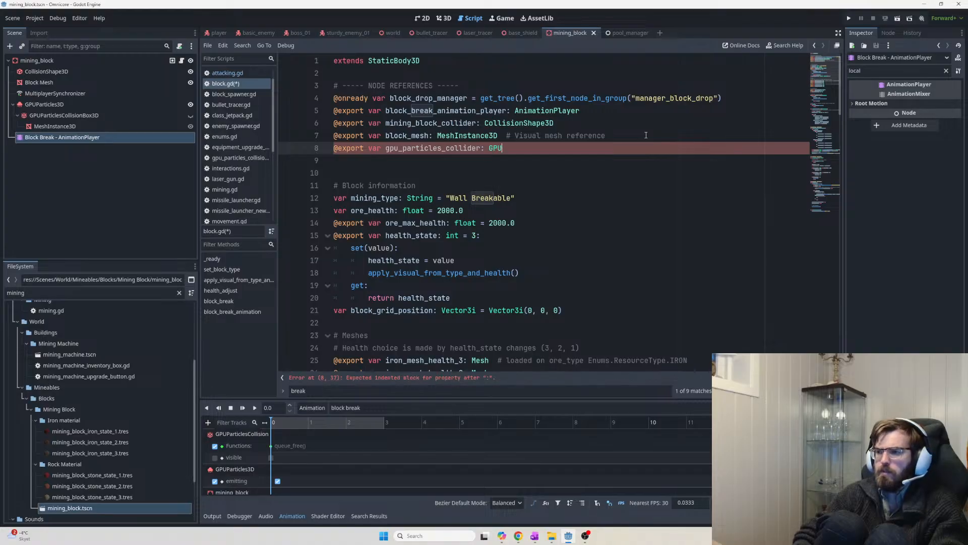
pyautogui.write('PUParti')
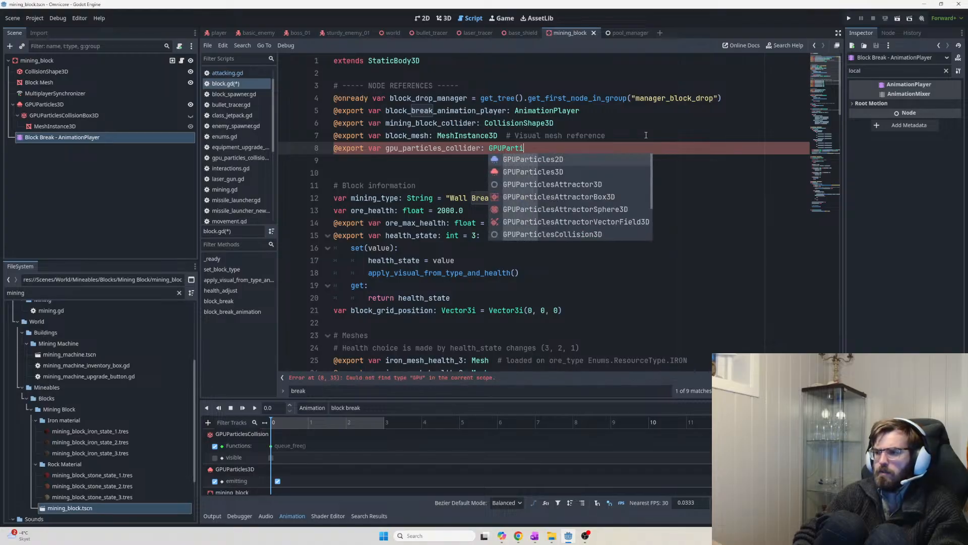
pyautogui.write('clesCol')
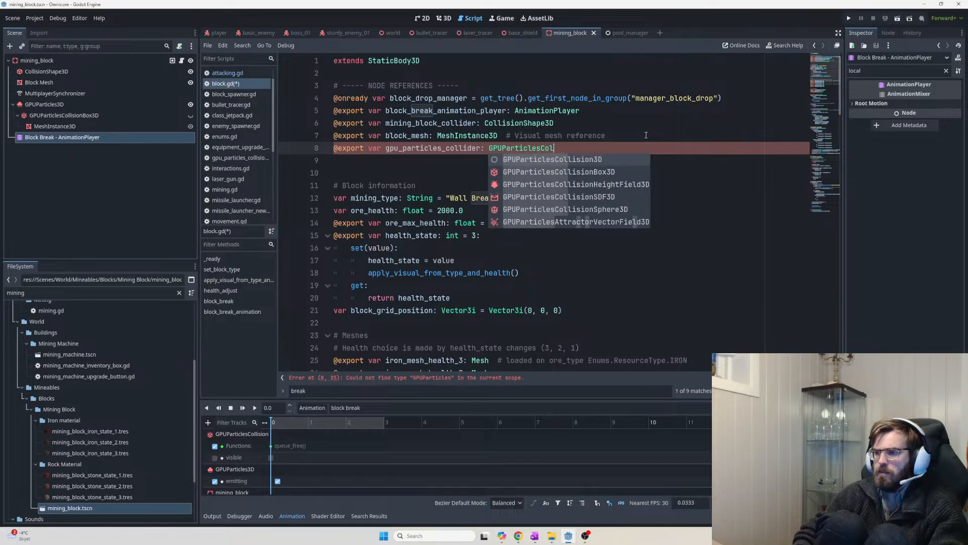
pyautogui.press('Down')
pyautogui.press('Return')
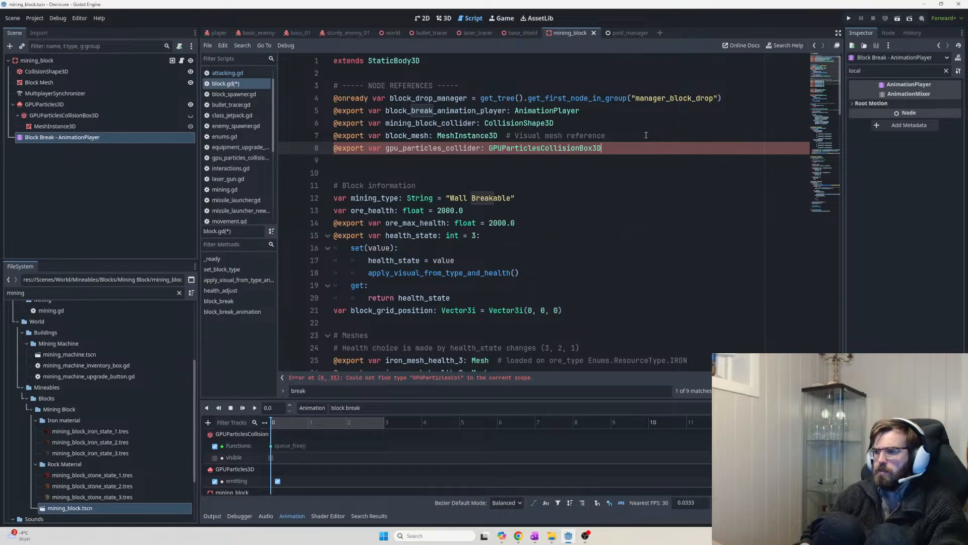
pyautogui.hotkey('ctrl', 's')
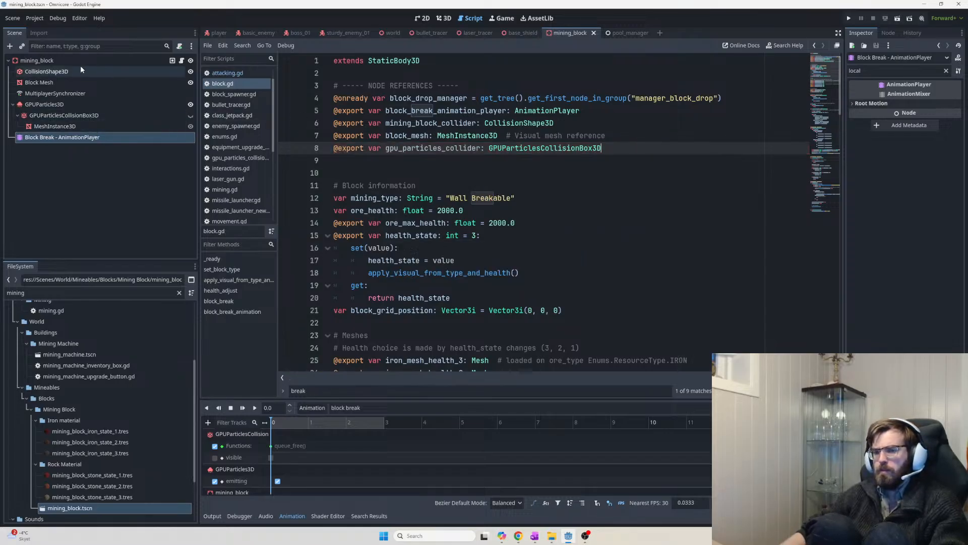
# Assign the GPUParticlesCollisionBox3D node to mining_block's GPU Particles Collider property
pyautogui.click(72, 61)
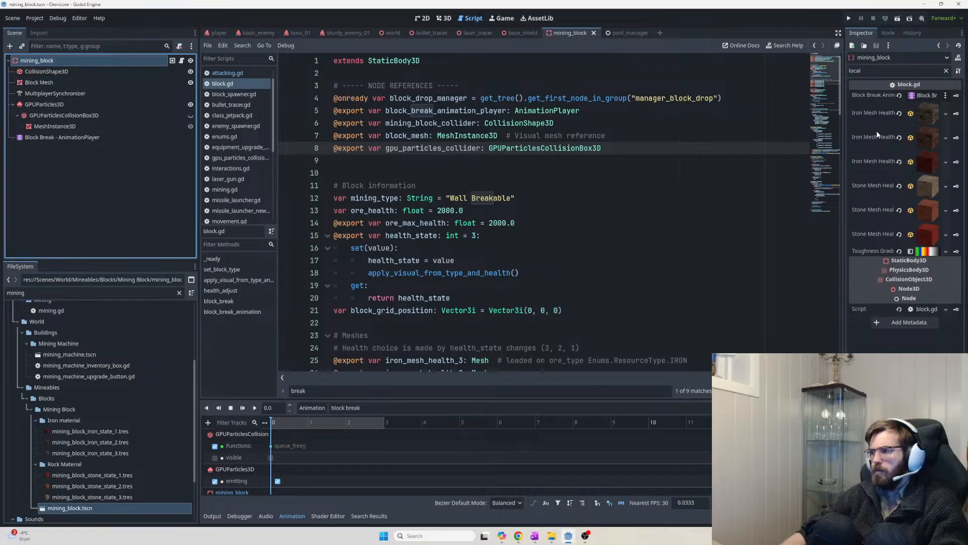
pyautogui.moveTo(850, 71); pyautogui.dragTo(898, 89)
pyautogui.press('BackSpace')
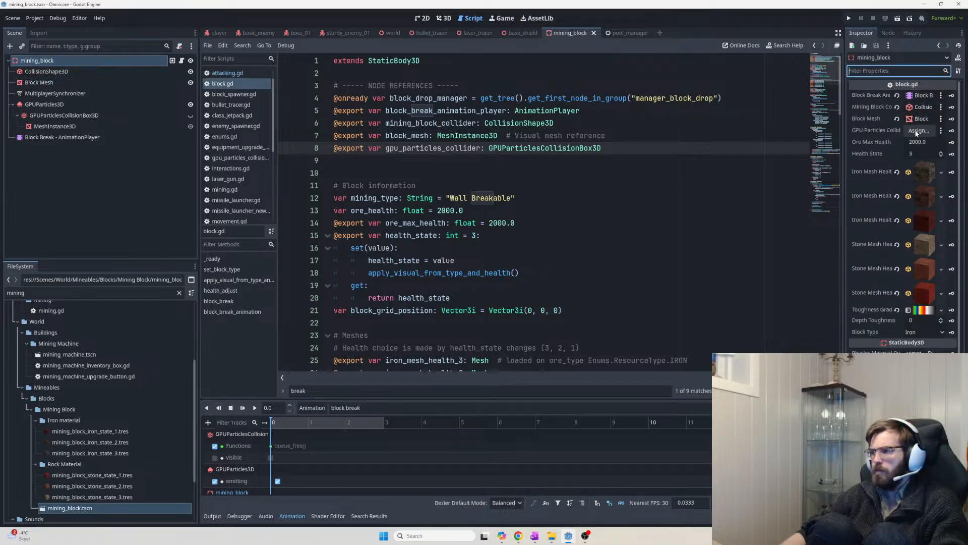
pyautogui.moveTo(81, 117); pyautogui.dragTo(922, 130)
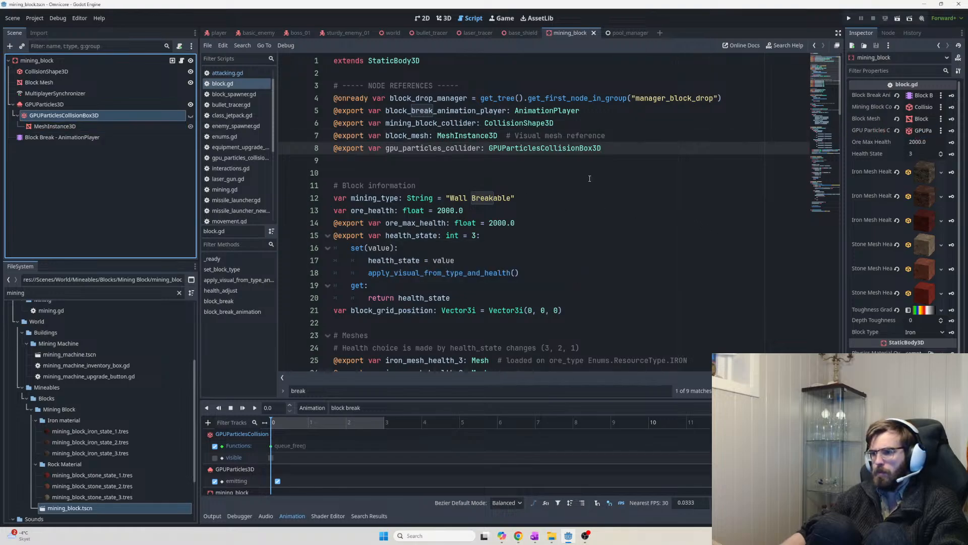
pyautogui.doubleClick(468, 149)
pyautogui.hotkey('ctrl', 'c')
pyautogui.hotkey('ctrl', 'End')
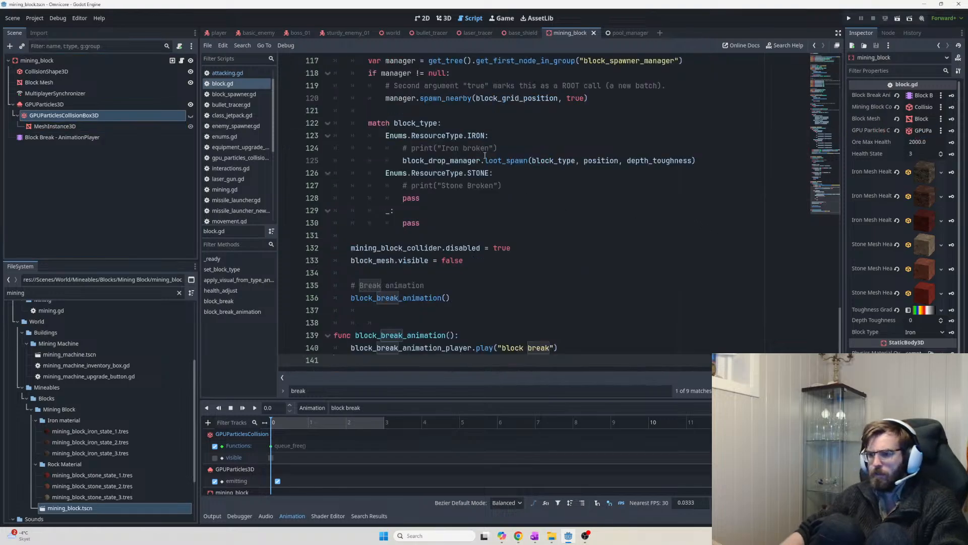
# Add 'gpu_particles_collider.disabled = true' to block_break() and save block.gd
pyautogui.click(474, 260)
pyautogui.press('Return')
pyautogui.hotkey('ctrl', 'v')
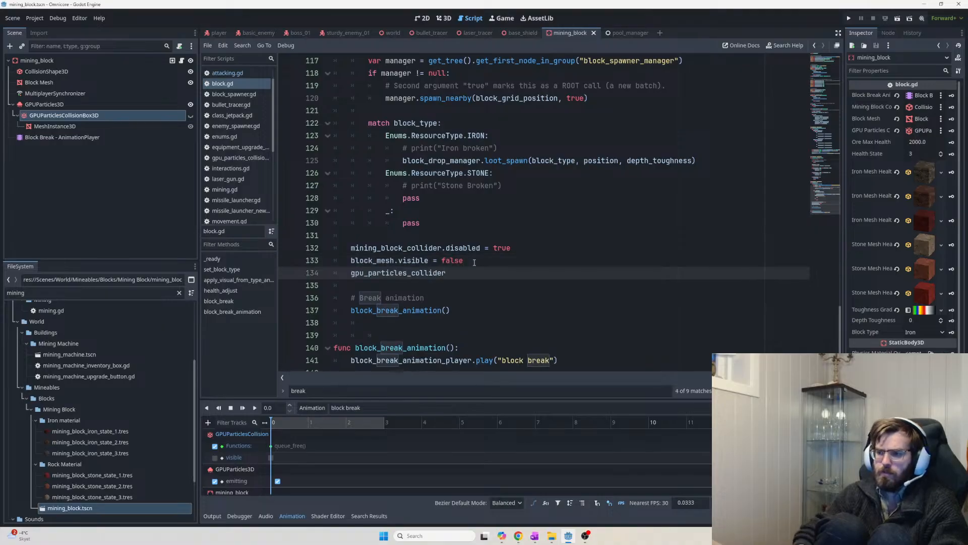
pyautogui.write('.disabled')
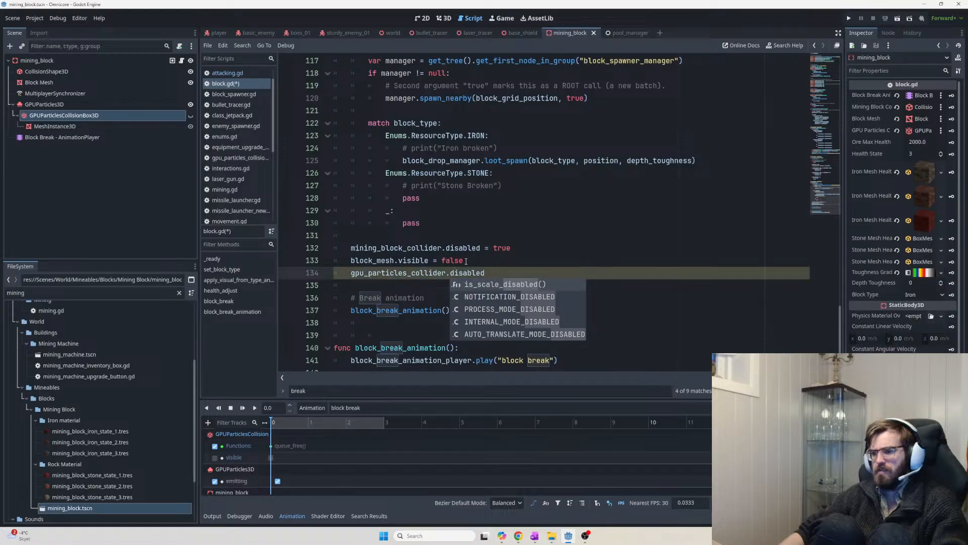
pyautogui.write(' = true')
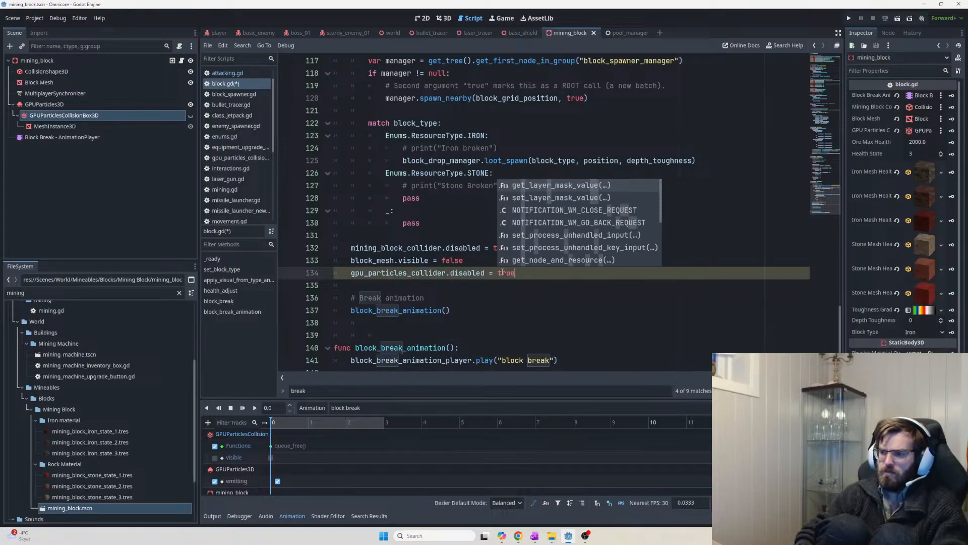
pyautogui.click(511, 256)
pyautogui.hotkey('ctrl', 's')
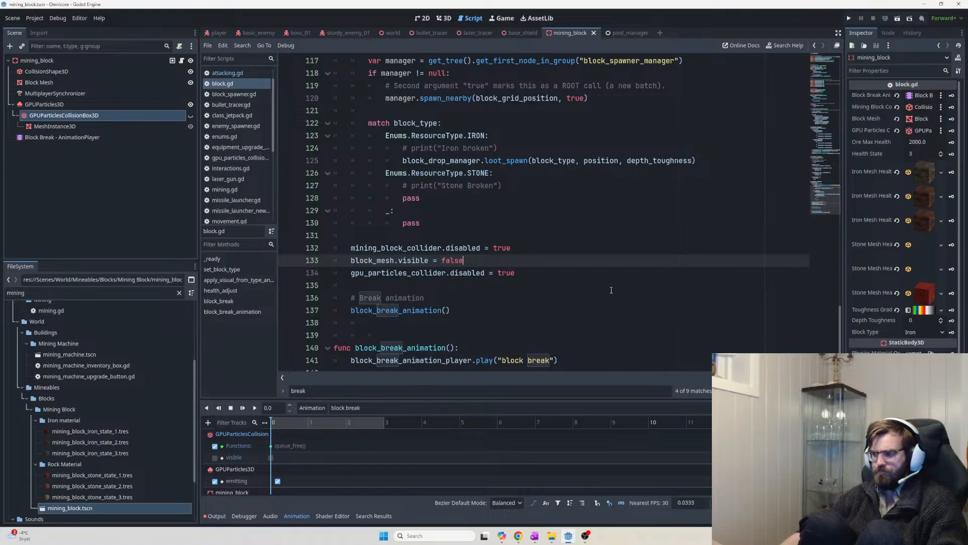
# Disable the break animation's Functions track and launch the game
pyautogui.scroll(-1, 587, 318)
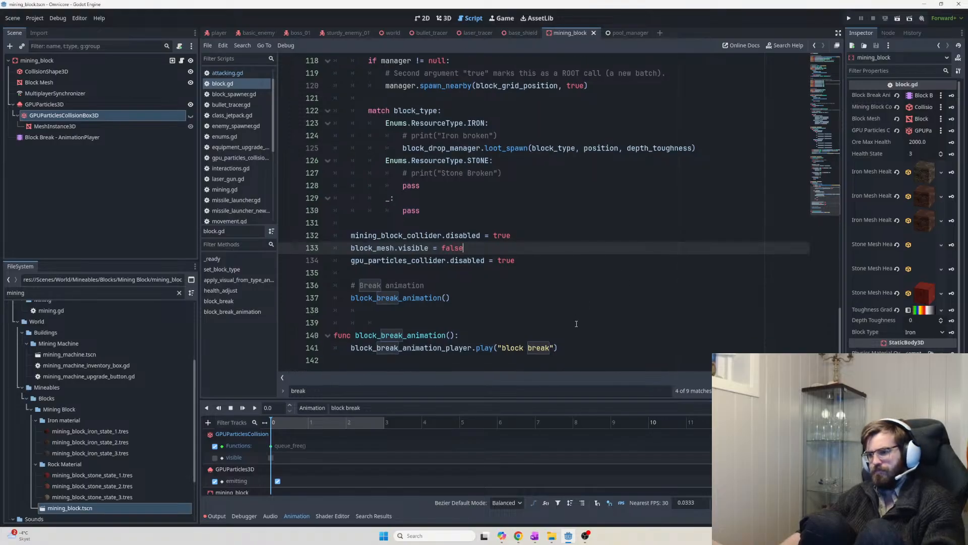
pyautogui.click(214, 446)
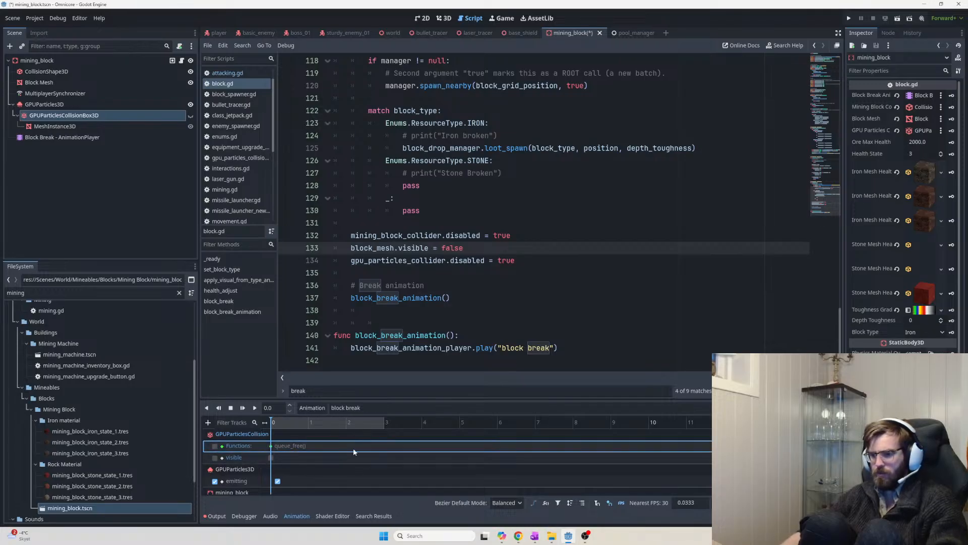
pyautogui.press('F5')
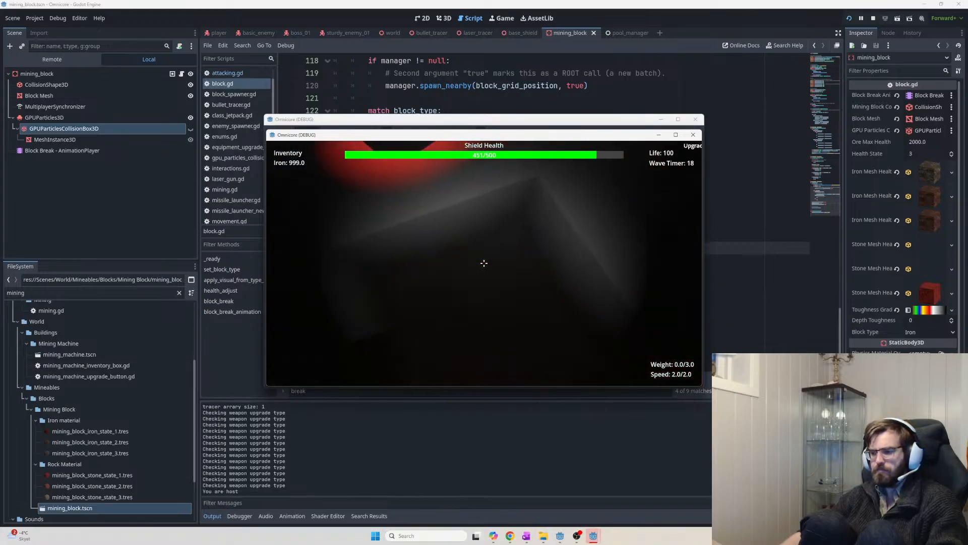
# Replace line 134's disabled assignment with gpu_particles_collider.queue_free() and relaunch the game
pyautogui.click(484, 262)
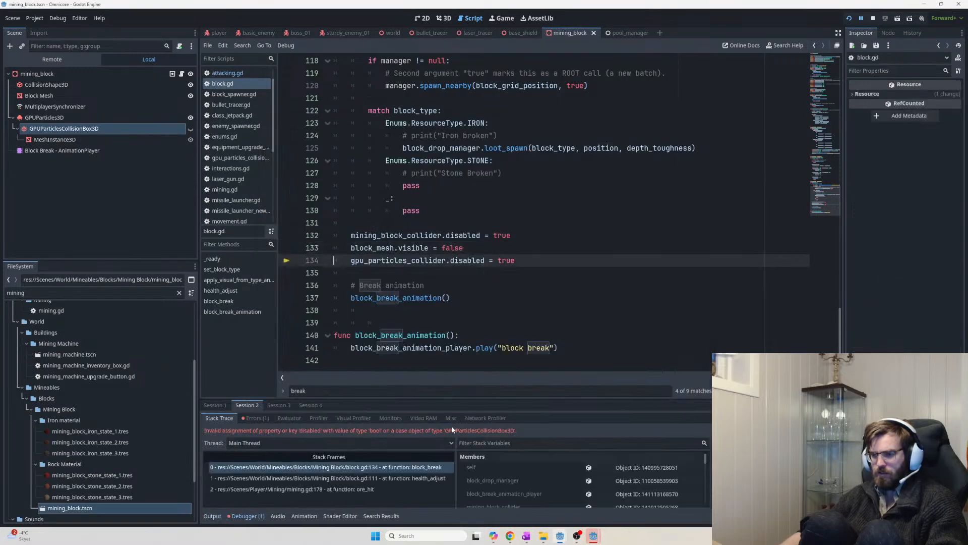
pyautogui.moveTo(552, 261); pyautogui.dragTo(463, 261)
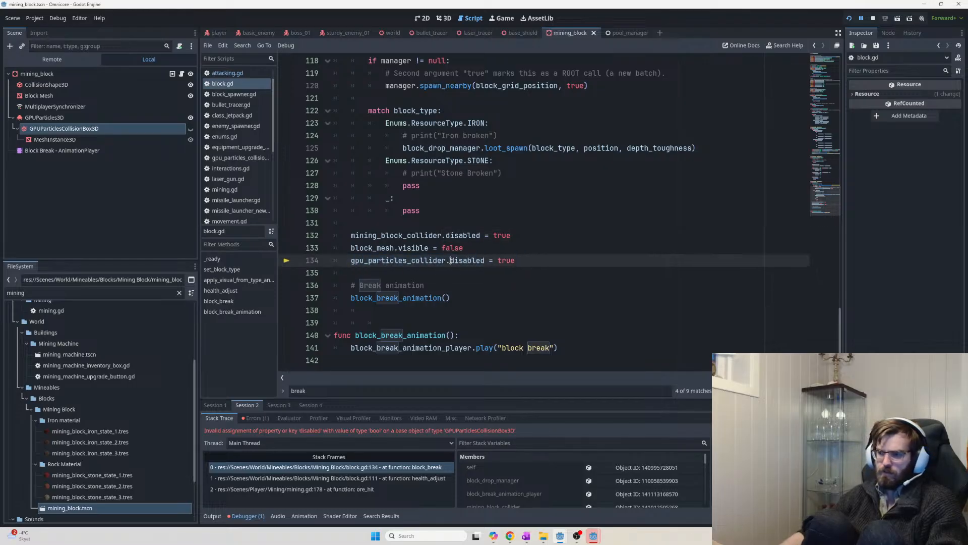
pyautogui.write('queu')
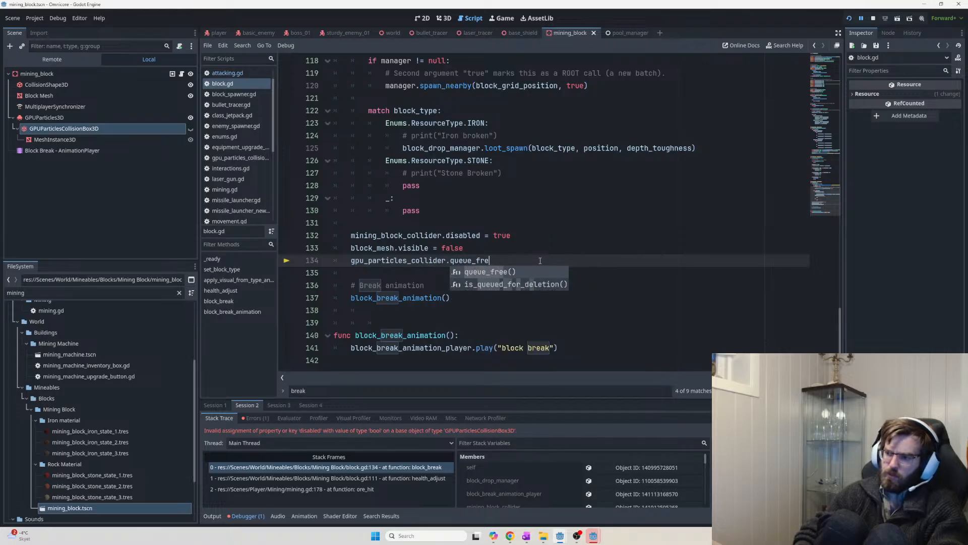
pyautogui.write('e_fre')
pyautogui.press('Return')
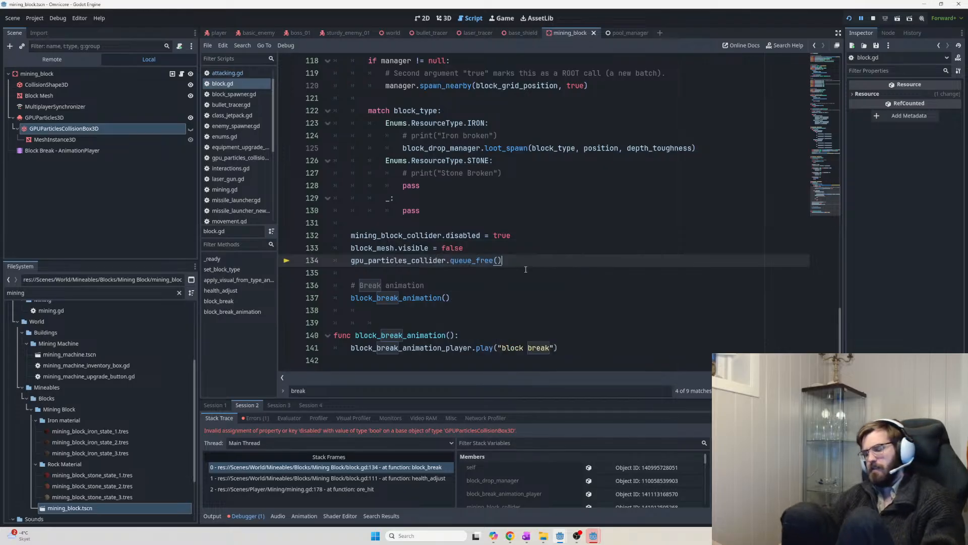
pyautogui.press('F5')
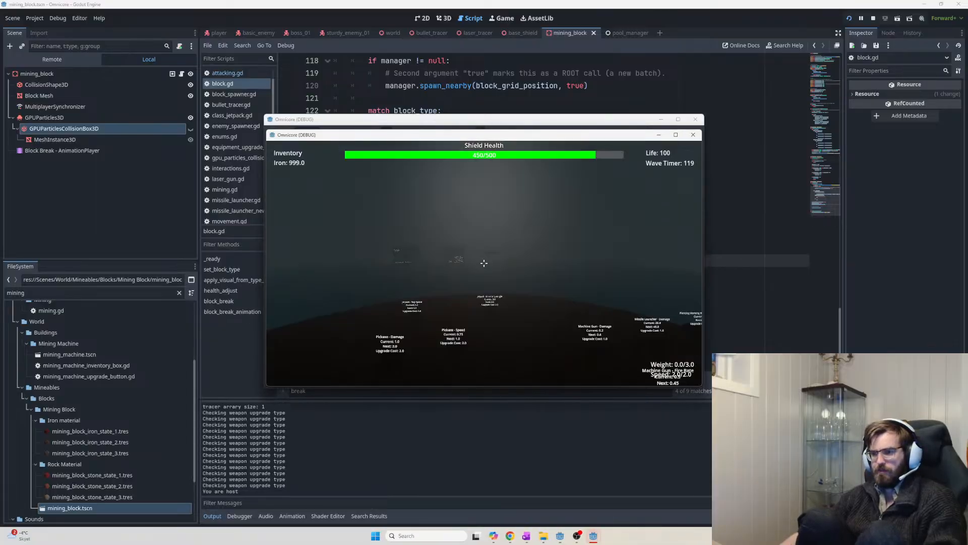
# Walk to the rock wall, mine three blocks with the fixed script, then stop the game
pyautogui.press('w')
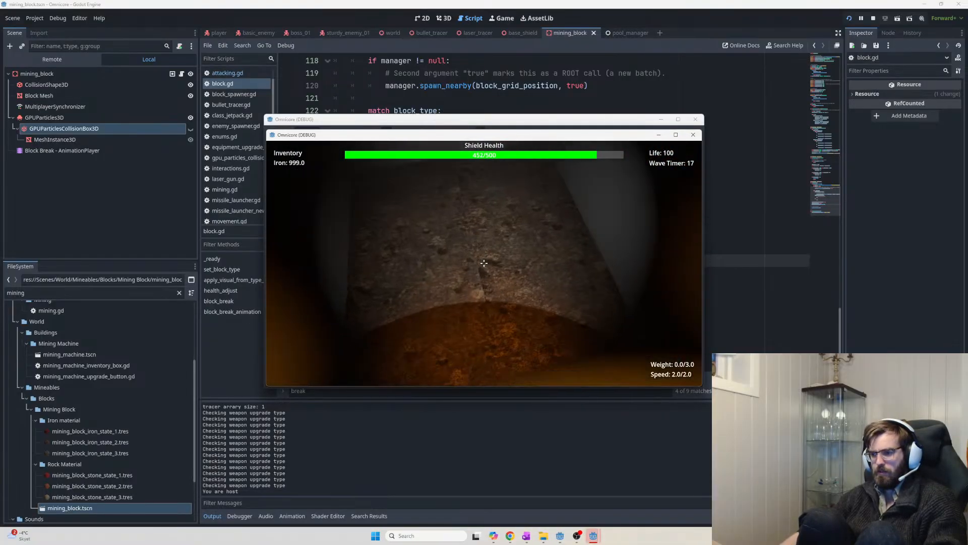
pyautogui.press('w')
pyautogui.click(484, 263)
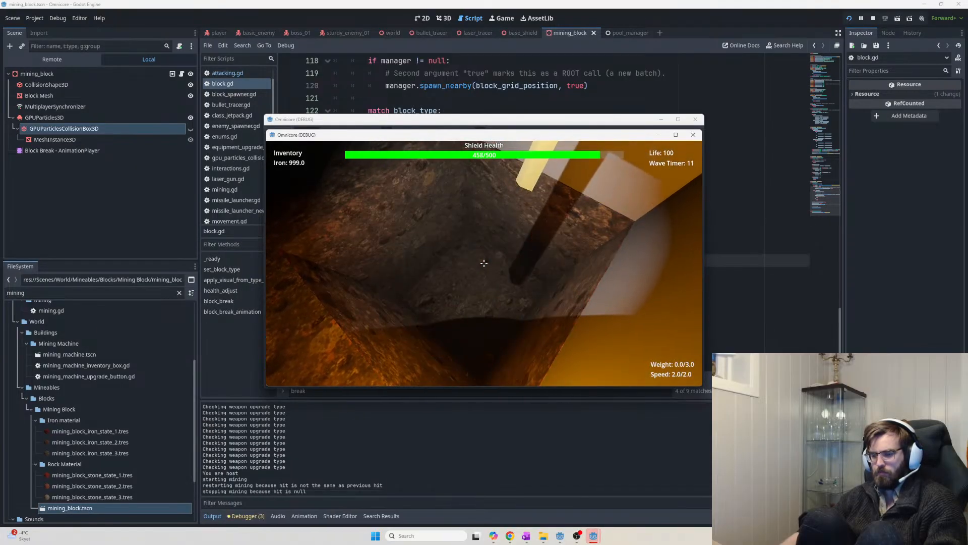
pyautogui.click(485, 262)
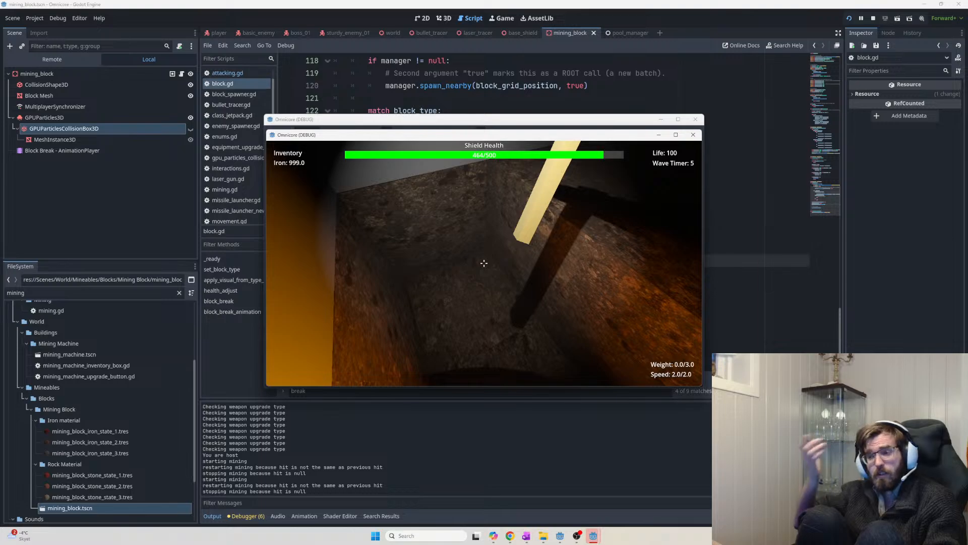
pyautogui.click(484, 262)
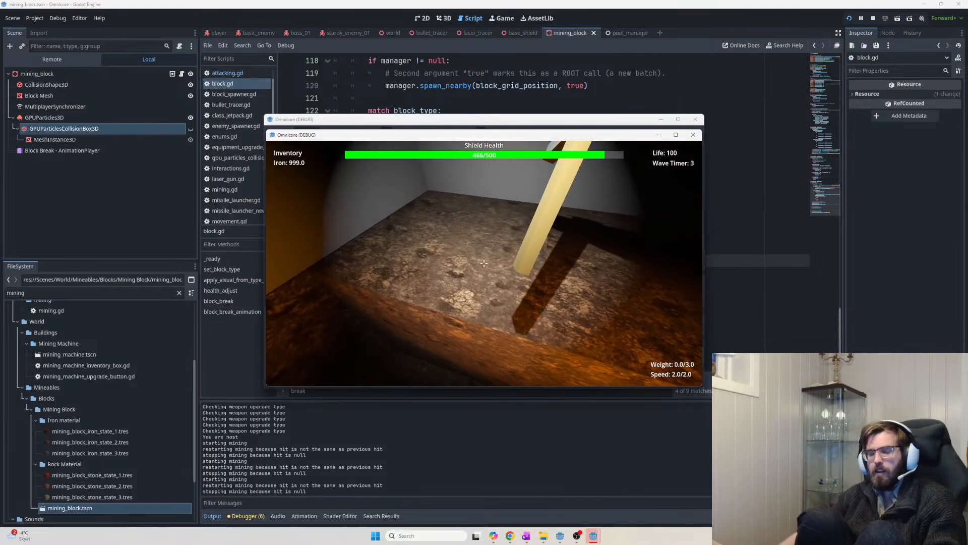
pyautogui.press('F8')
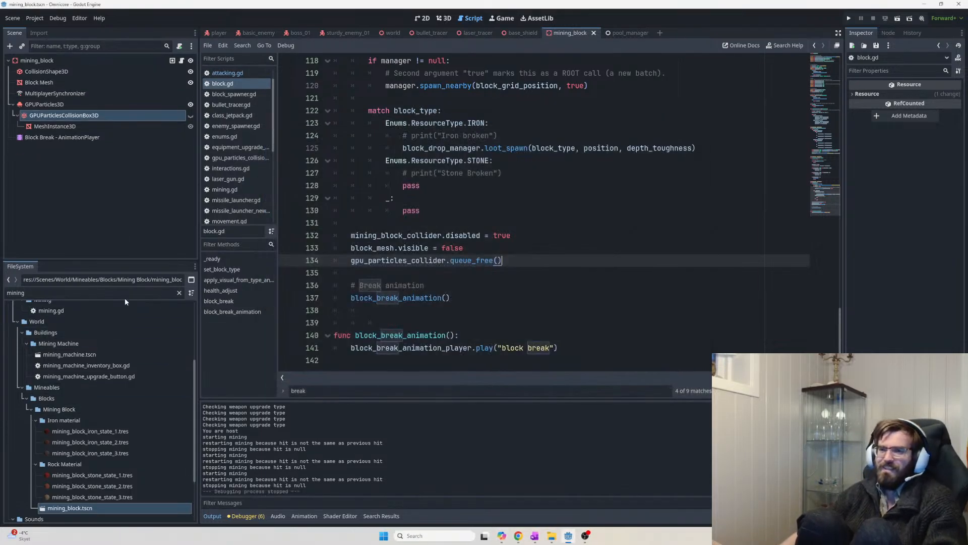
pyautogui.click(62, 137)
# Move the block break animation's emitting key to time 0.0 and save the scene
pyautogui.click(277, 481)
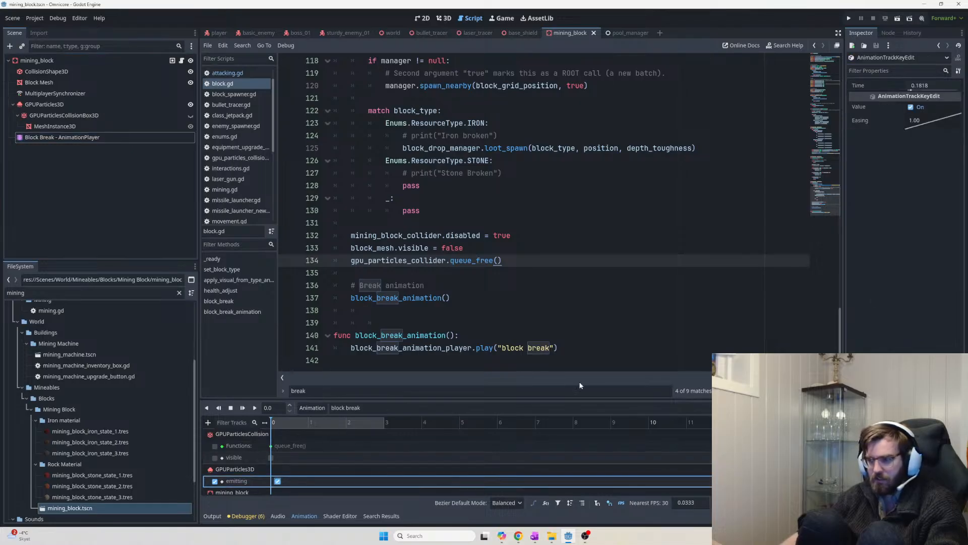
pyautogui.moveTo(911, 91); pyautogui.dragTo(907, 91)
pyautogui.hotkey('ctrl', 's')
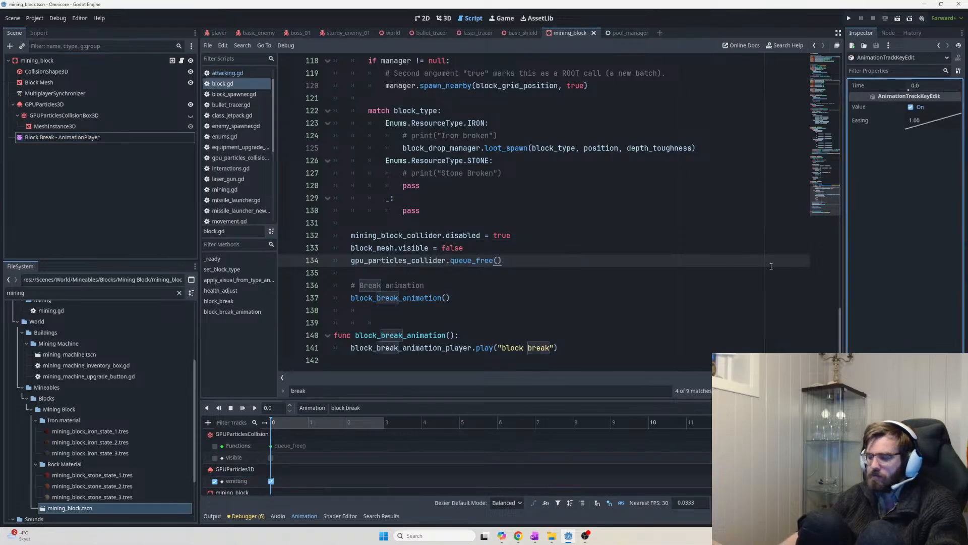
# Launch the game and mine a rock wall block to test the change
pyautogui.press('F5')
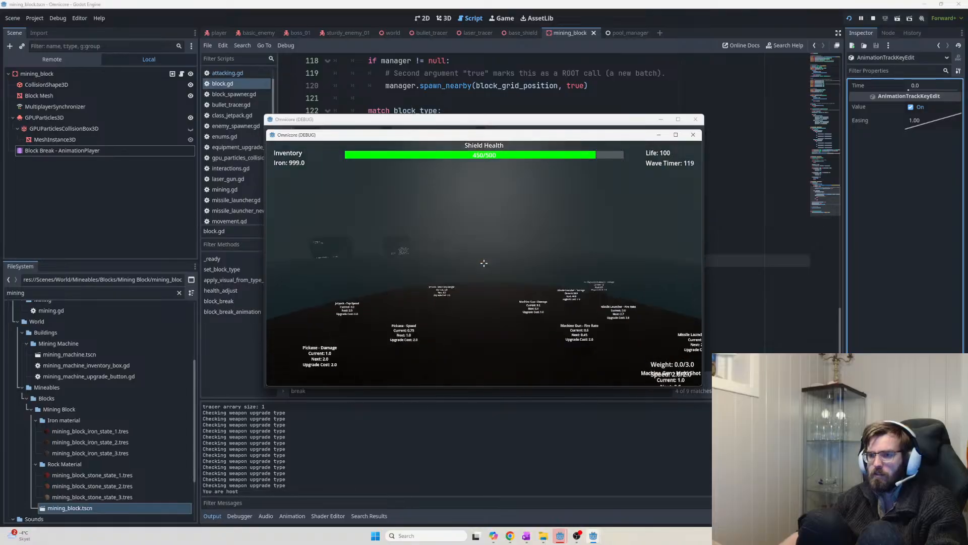
pyautogui.press('w')
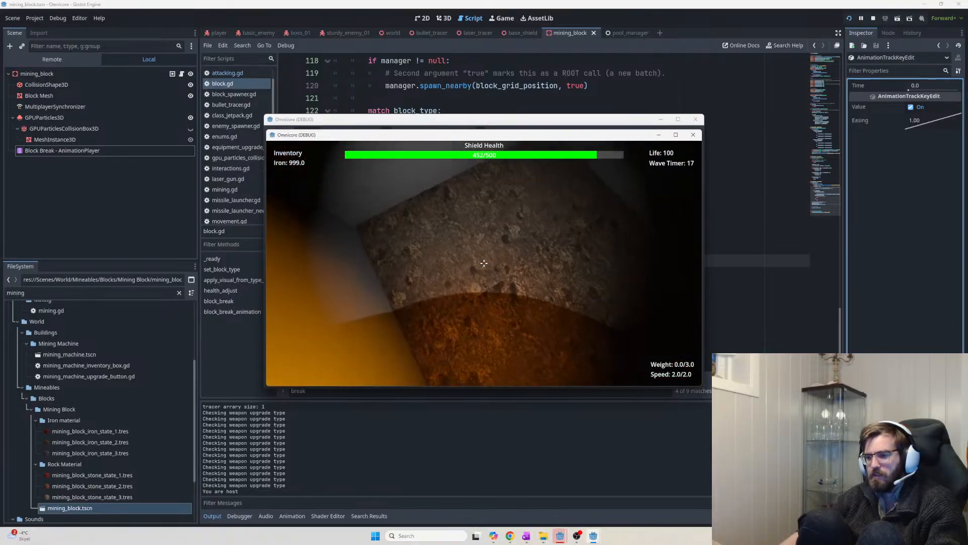
pyautogui.click(483, 263)
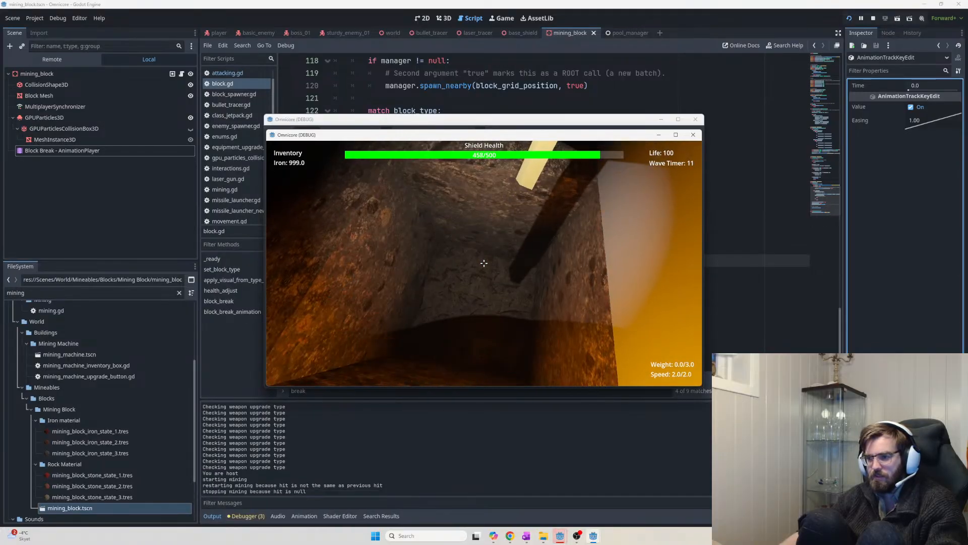
pyautogui.press('w')
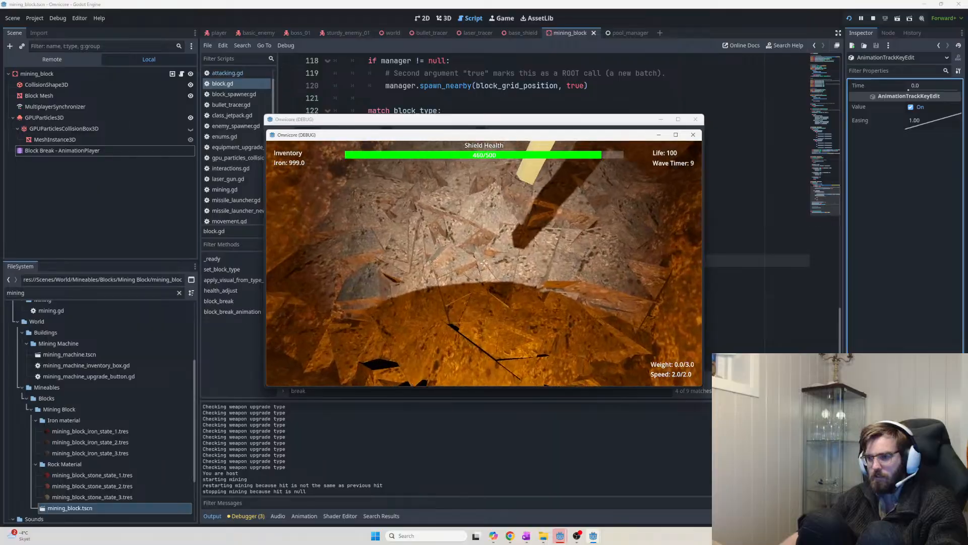
pyautogui.click(484, 263)
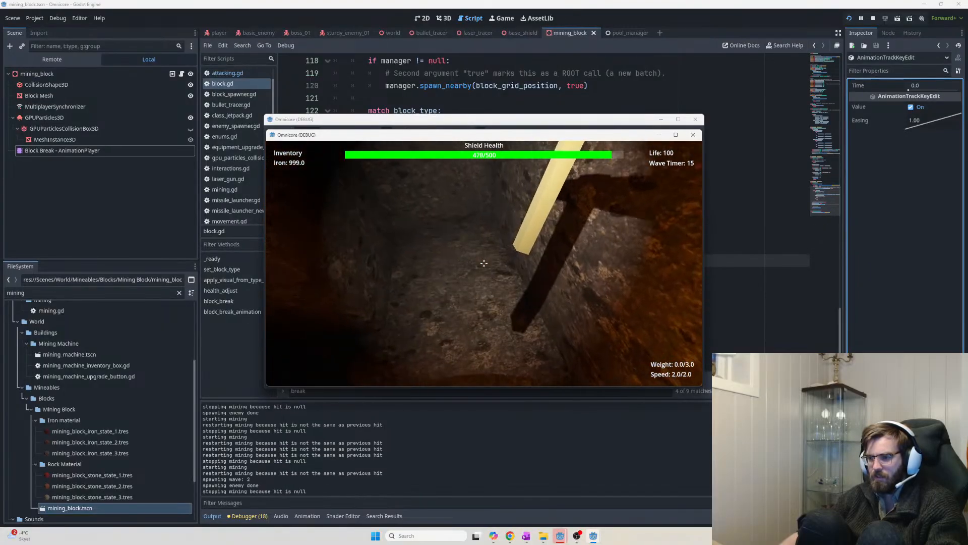
pyautogui.click(484, 263)
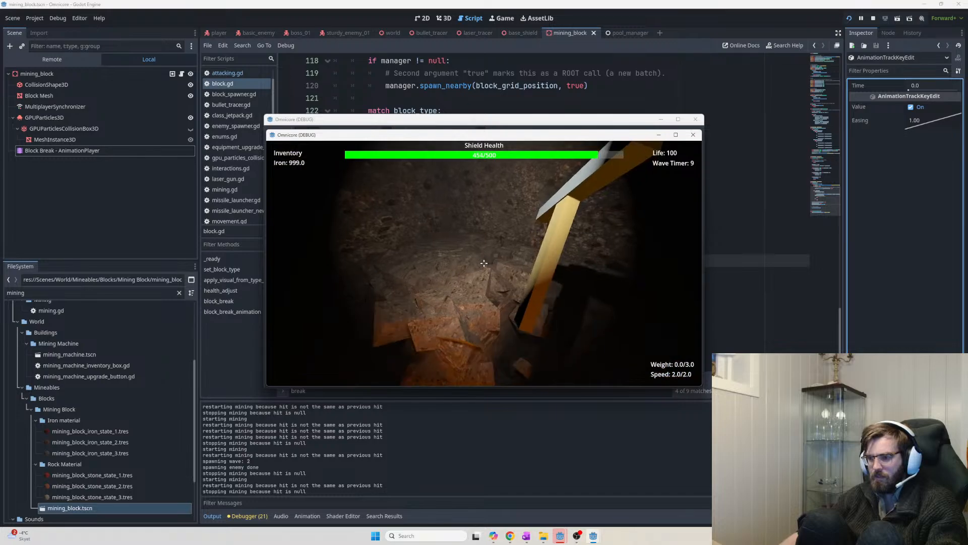
pyautogui.press('w')
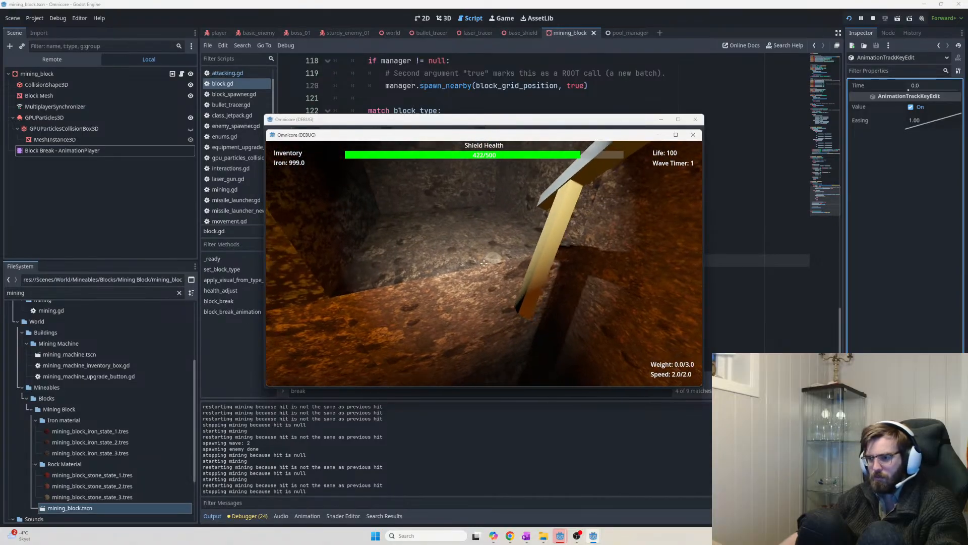
pyautogui.press('w')
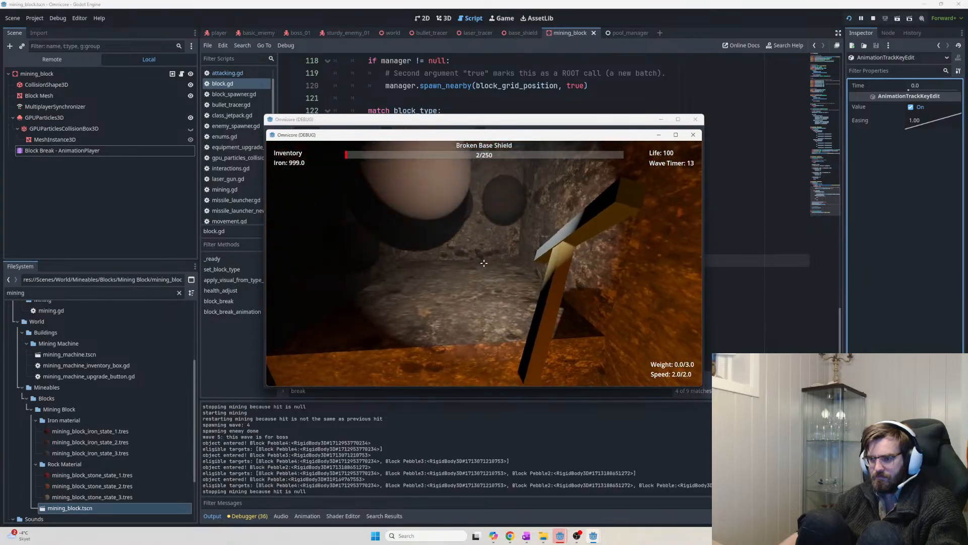
# Mine the floor block, the block ahead and the rock corner, watching their break particles
pyautogui.click(484, 263)
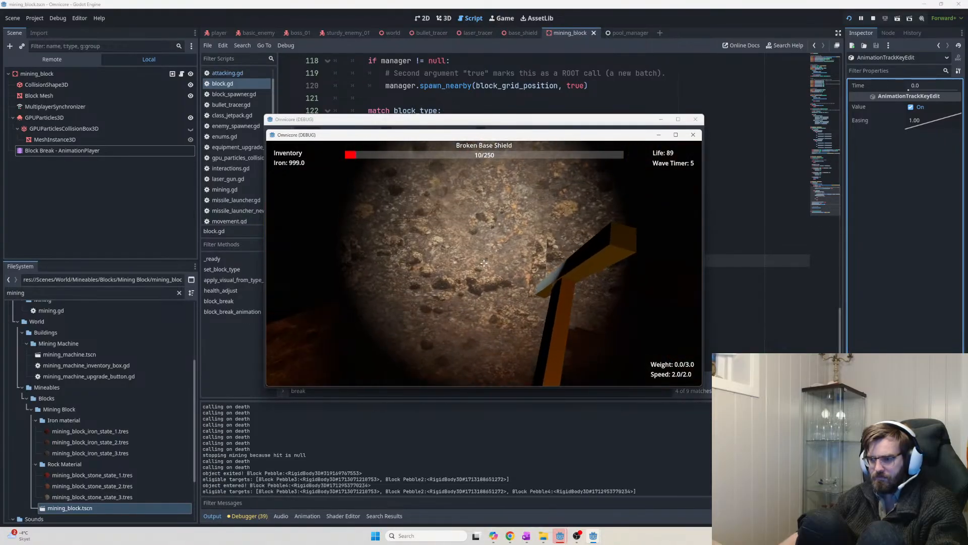
pyautogui.click(485, 263)
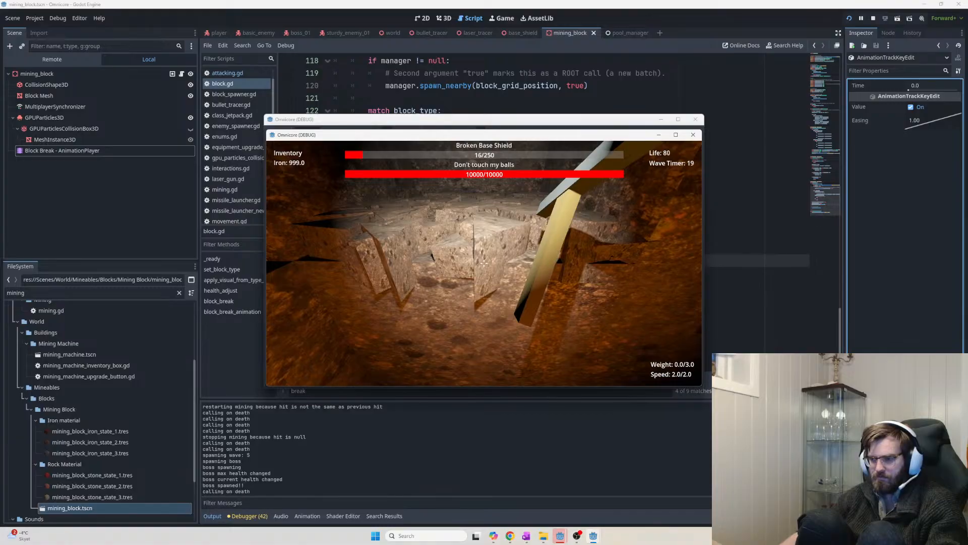
pyautogui.click(484, 264)
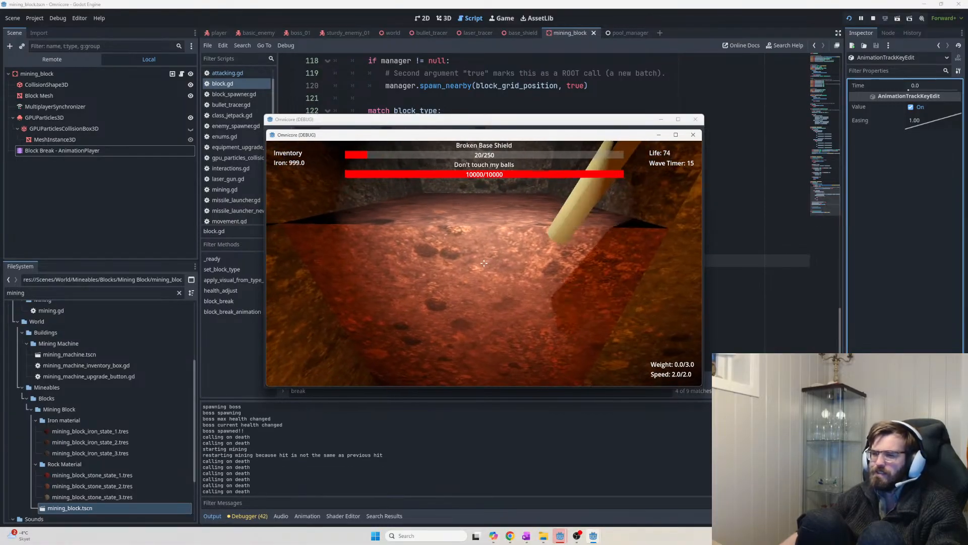
pyautogui.press('w')
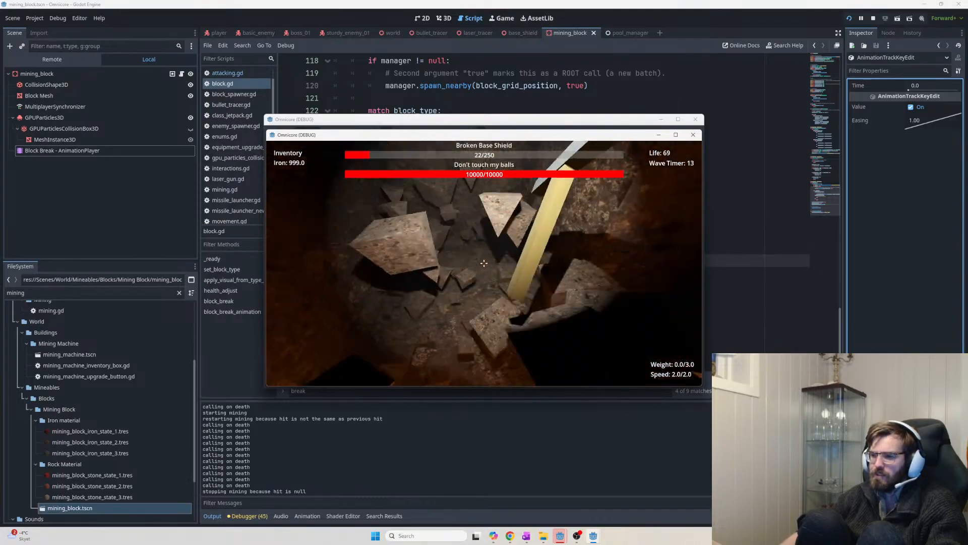
pyautogui.click(484, 263)
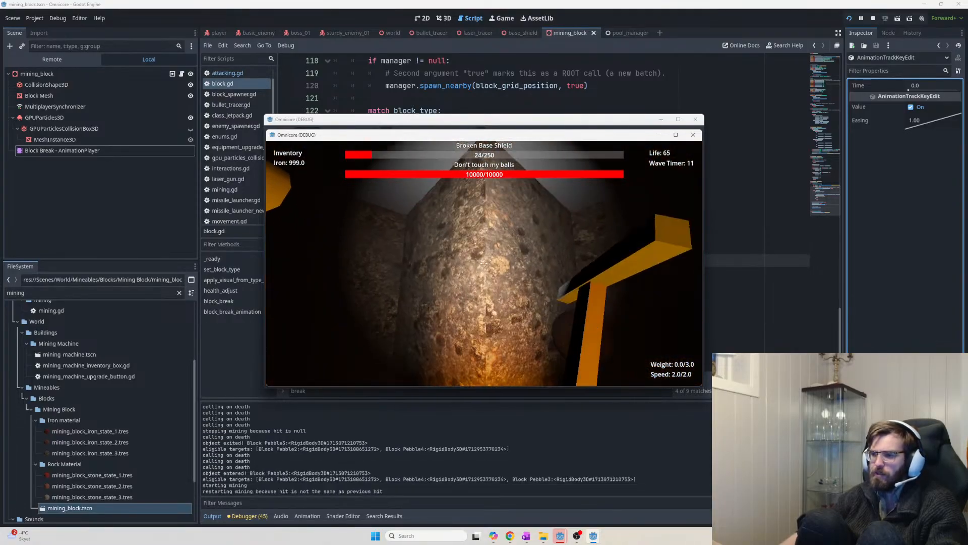
pyautogui.press('a')
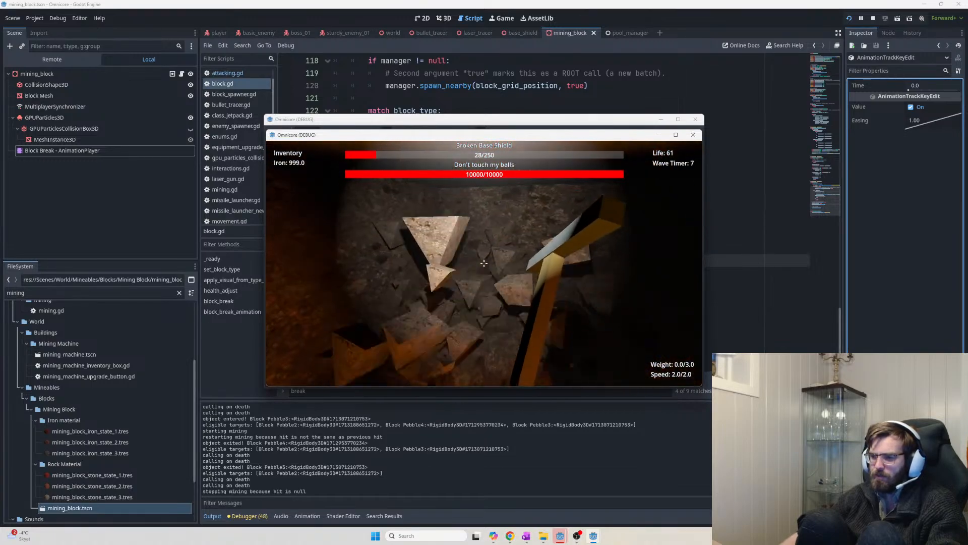
pyautogui.click(484, 263)
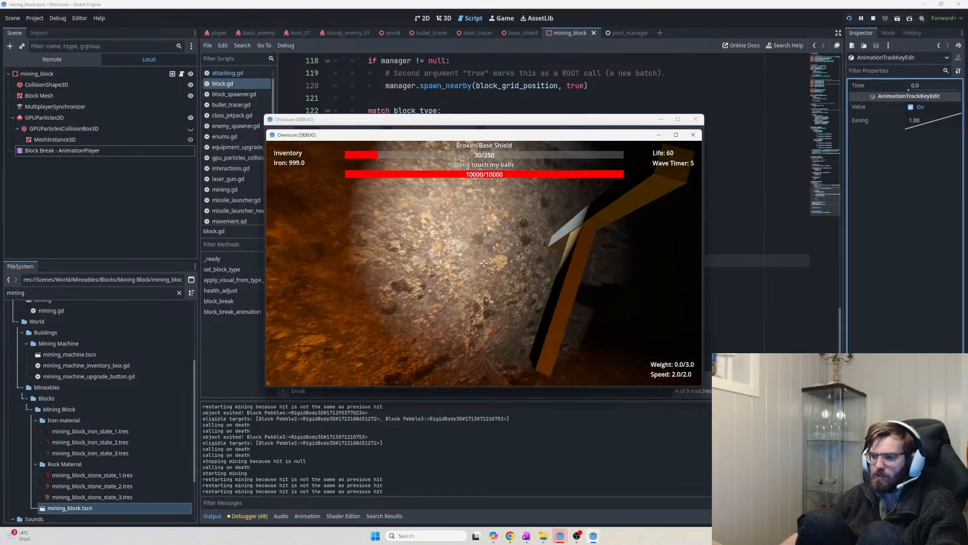
# Mine the rock wall and the red block until it shatters, then walk to the next wall
pyautogui.press('a')
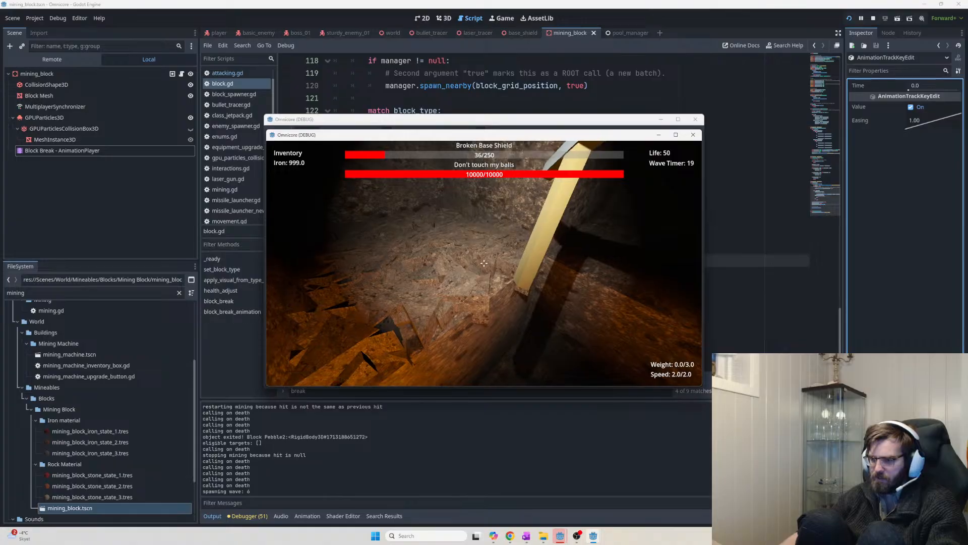
pyautogui.click(485, 264)
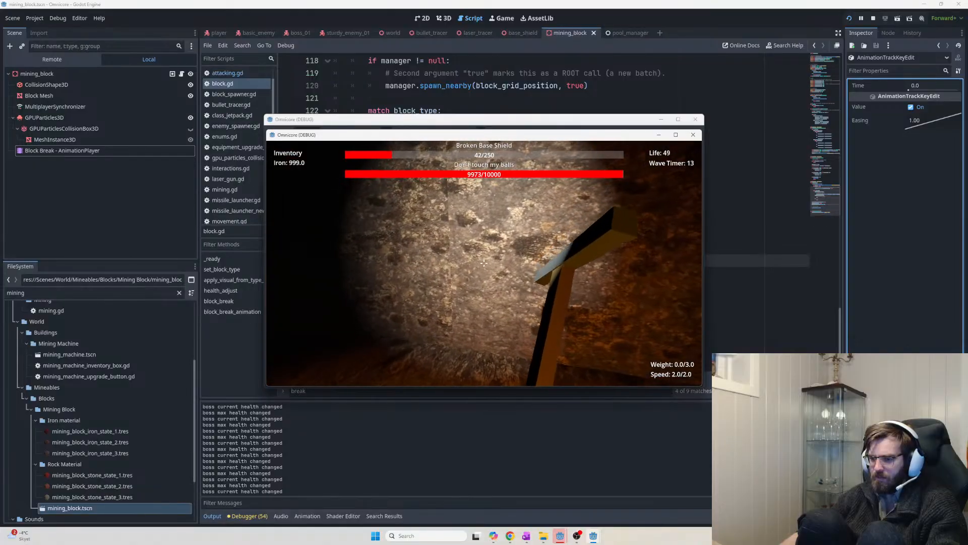
pyautogui.click(485, 263)
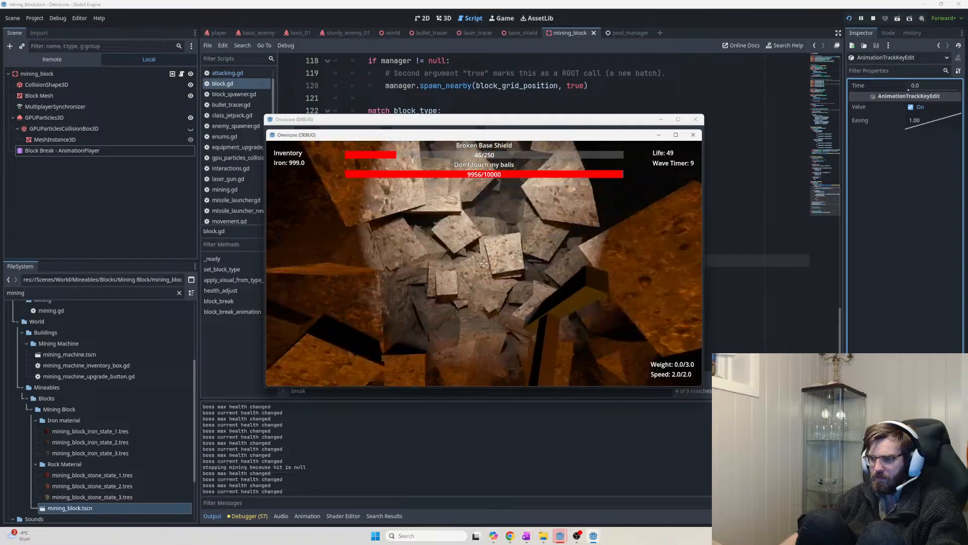
pyautogui.click(484, 264)
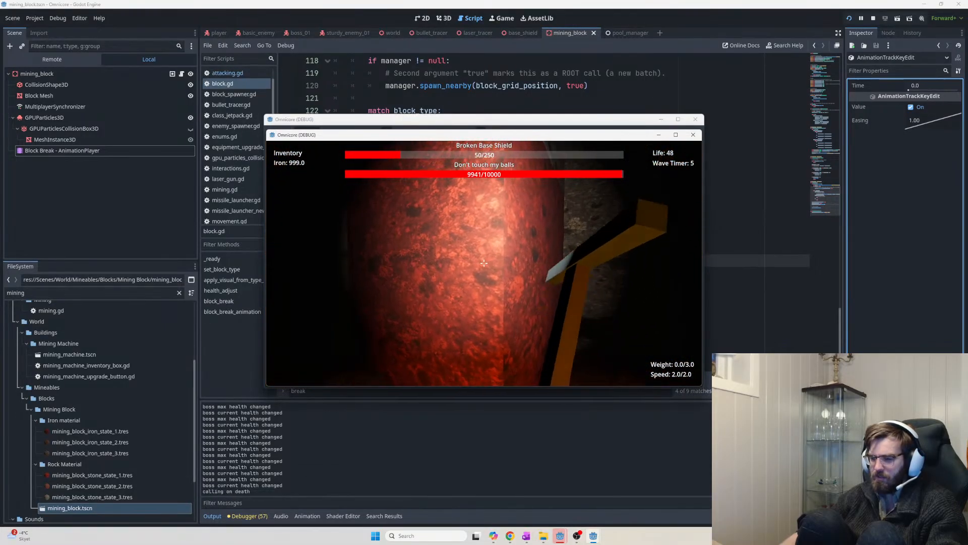
pyautogui.press('w')
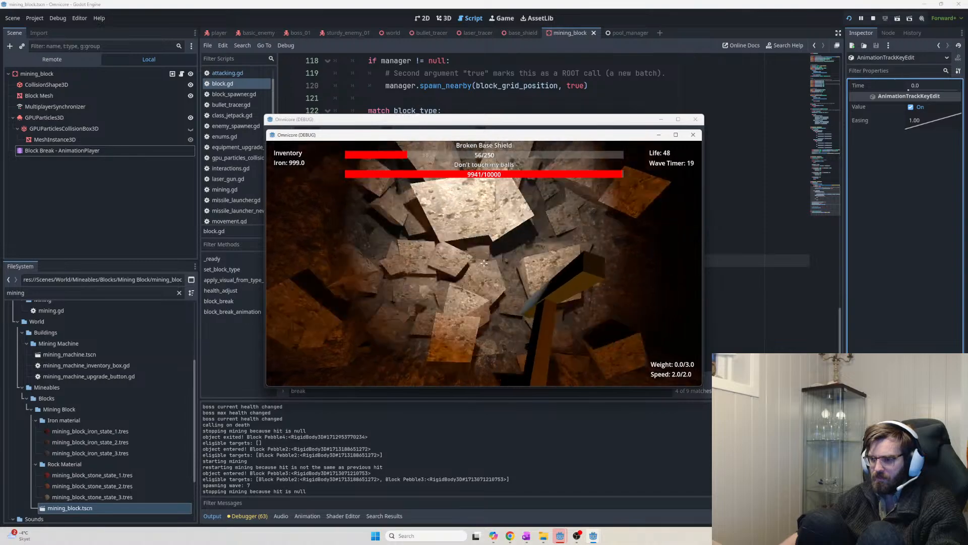
pyautogui.press('w')
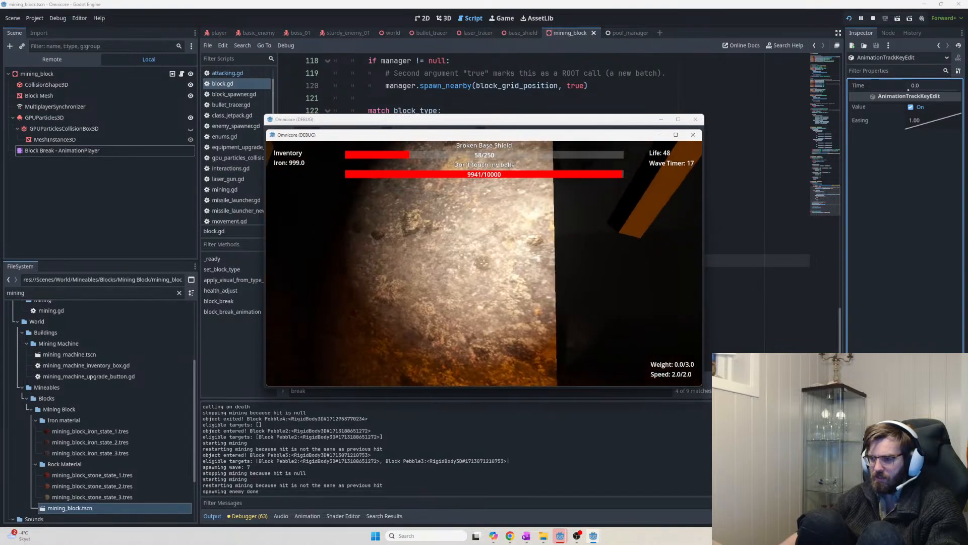
pyautogui.press('w')
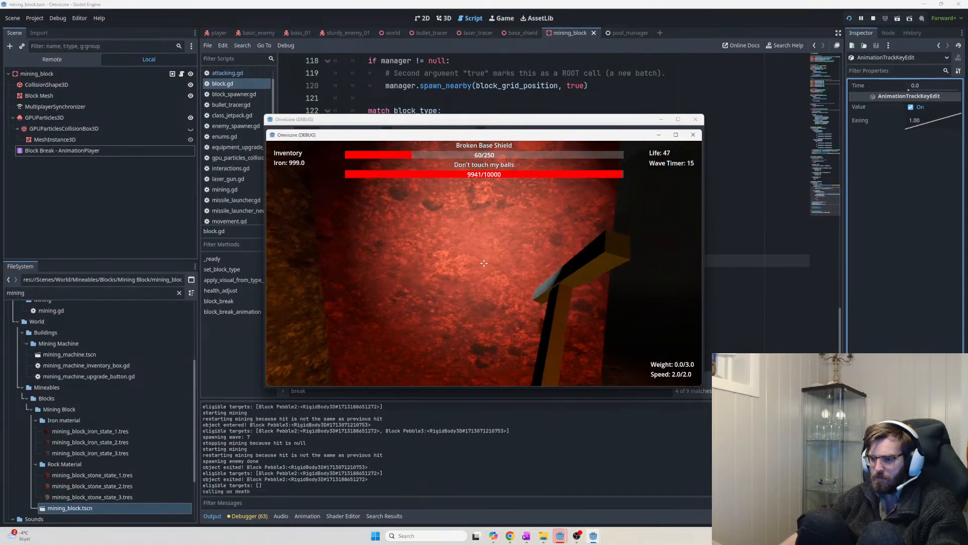
pyautogui.press('w')
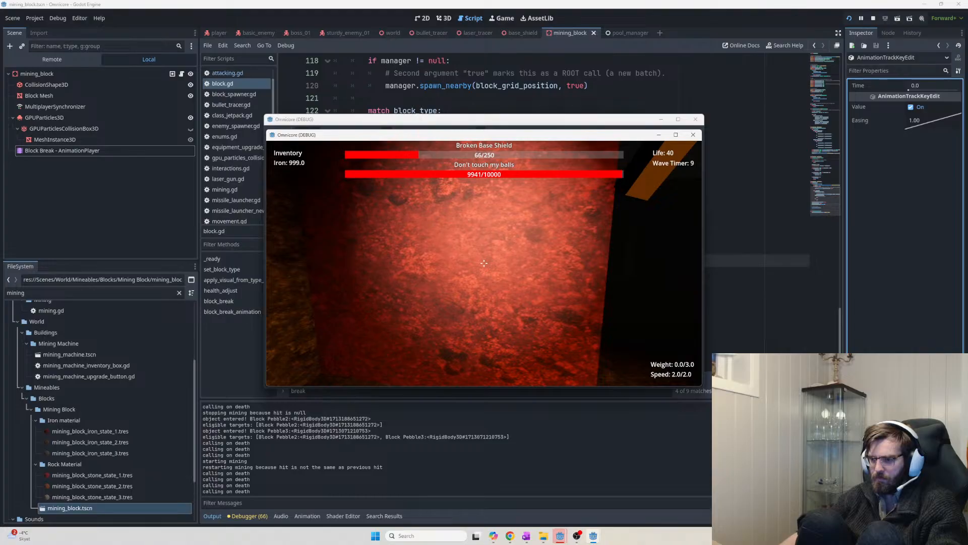
# Walk to the Pickaxe - Speed station and buy two upgrades, leaving 974 iron
pyautogui.press('w')
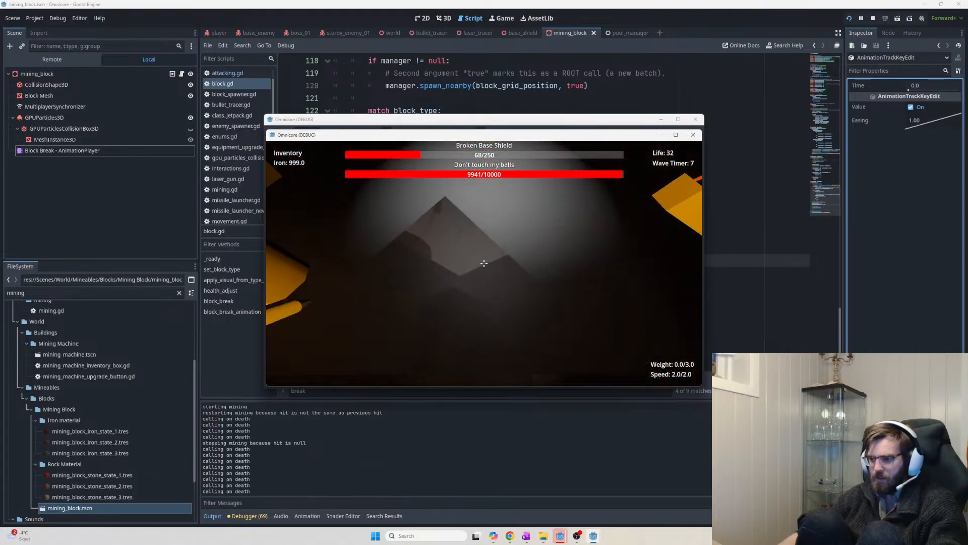
pyautogui.press('w')
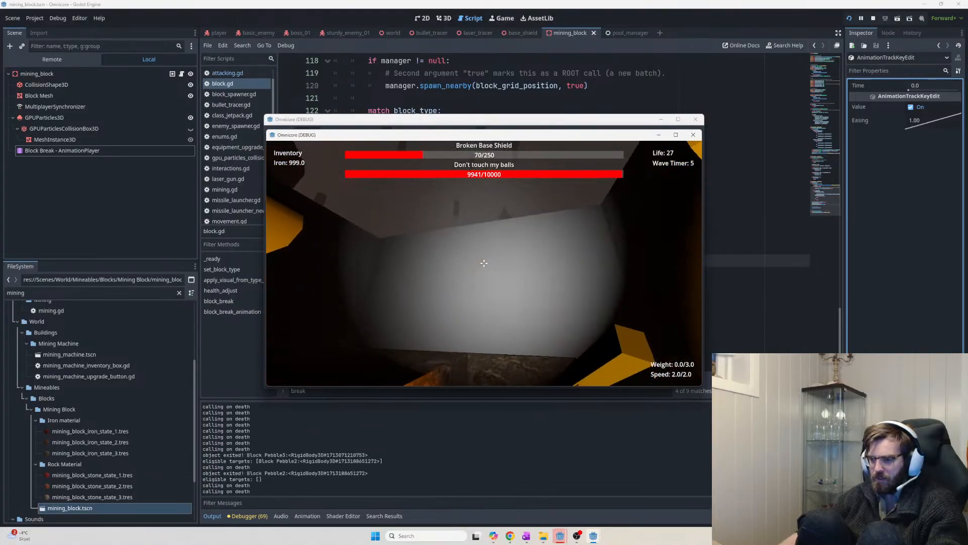
pyautogui.press('w')
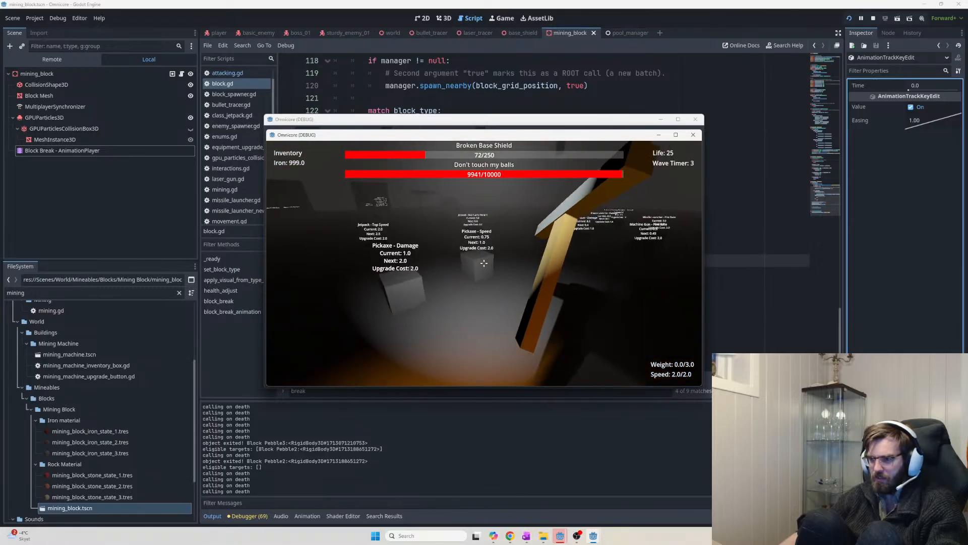
pyautogui.press('w')
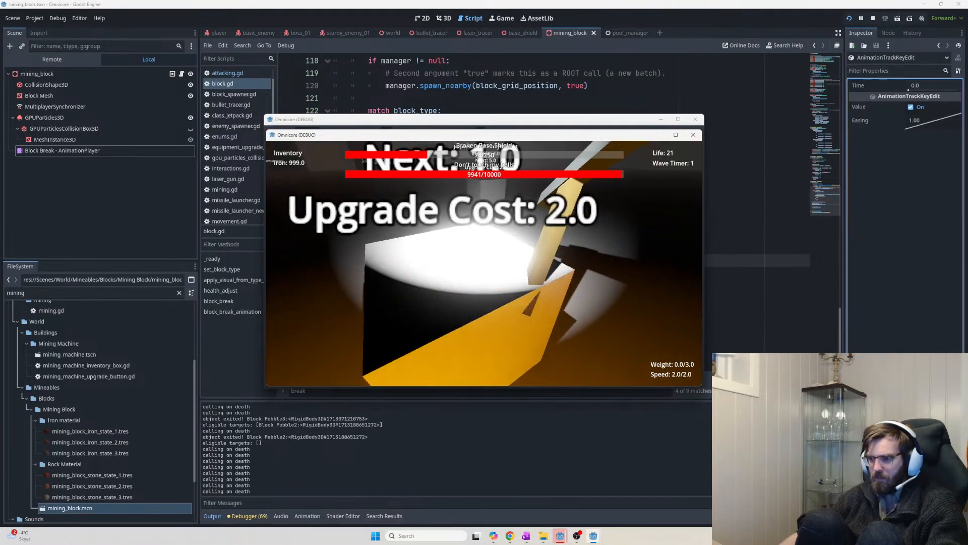
pyautogui.press('e')
pyautogui.press('e')
pyautogui.press('e')
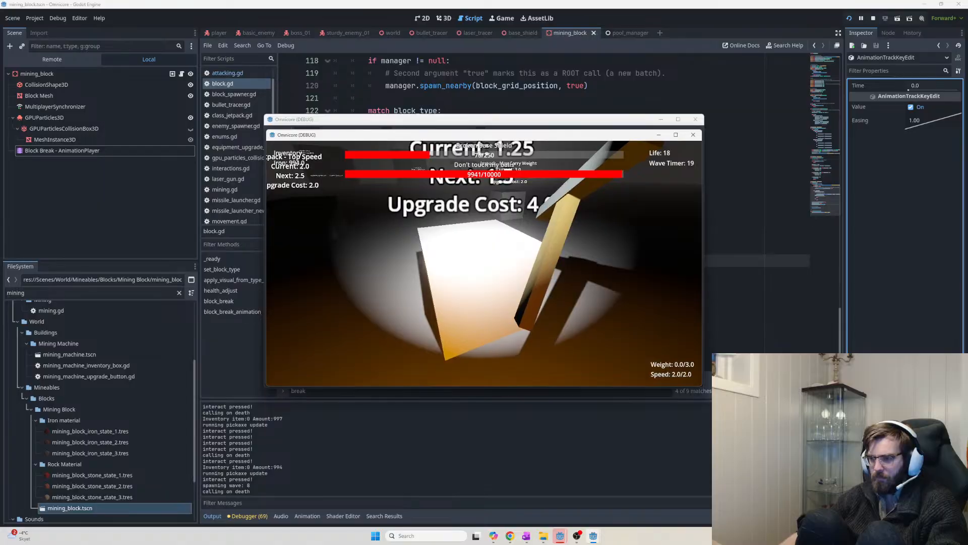
pyautogui.press('e')
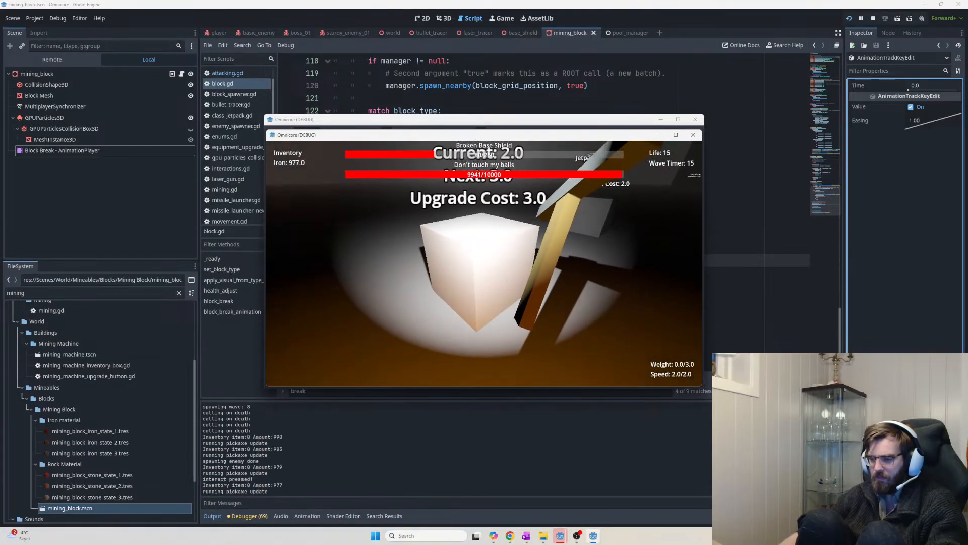
# Leave the upgrade station and mine the next rock blocks in view
pyautogui.press('w')
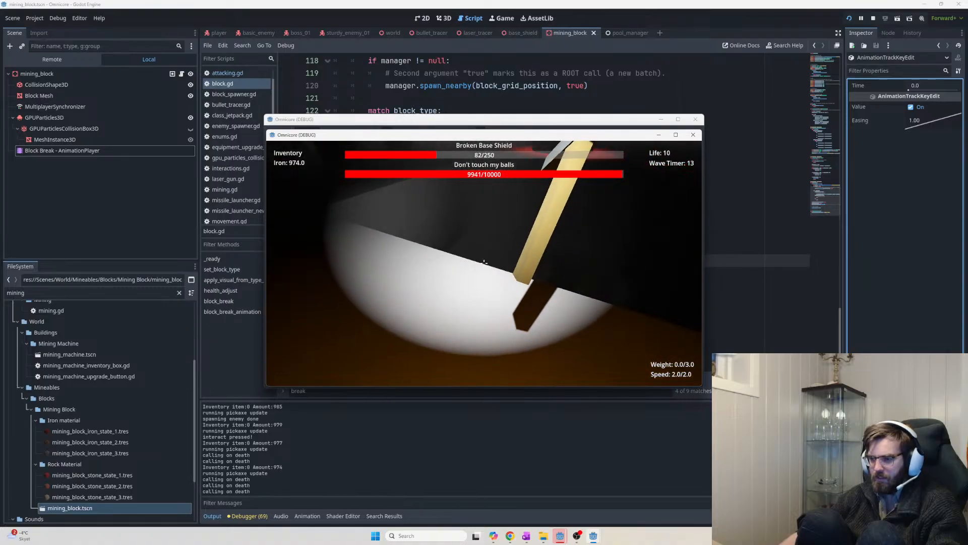
pyautogui.click(485, 263)
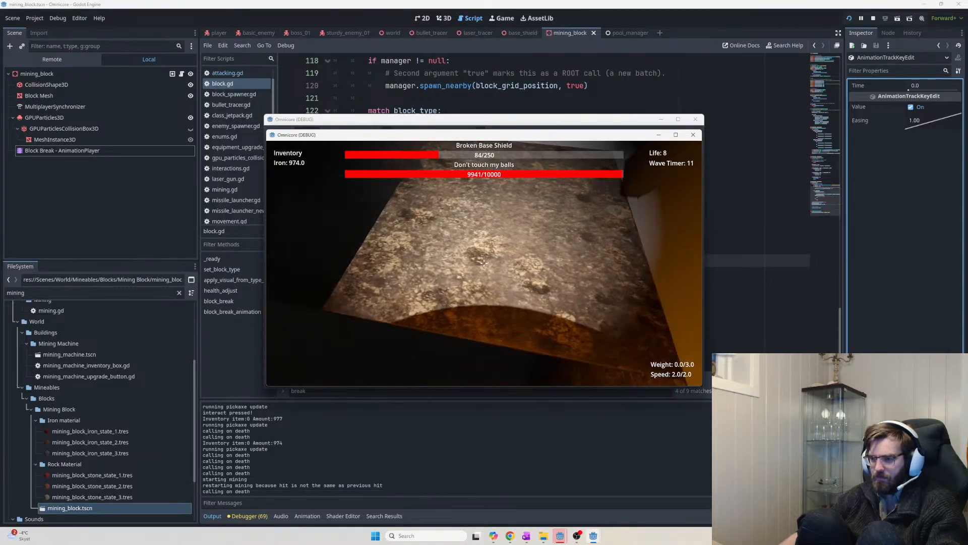
pyautogui.press('w')
pyautogui.click(484, 263)
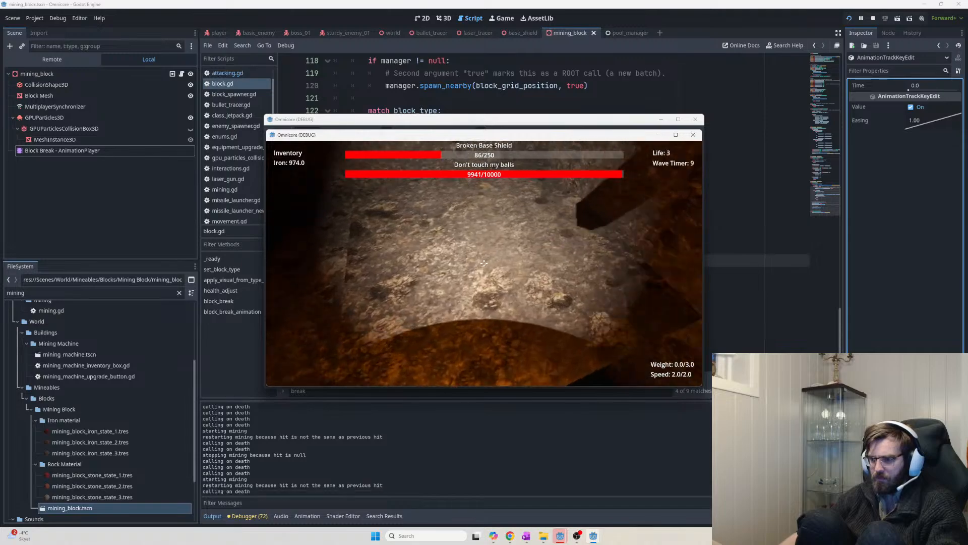
# Mine a run of rock blocks, including the large orange rock, watching the shards fly
pyautogui.press('w')
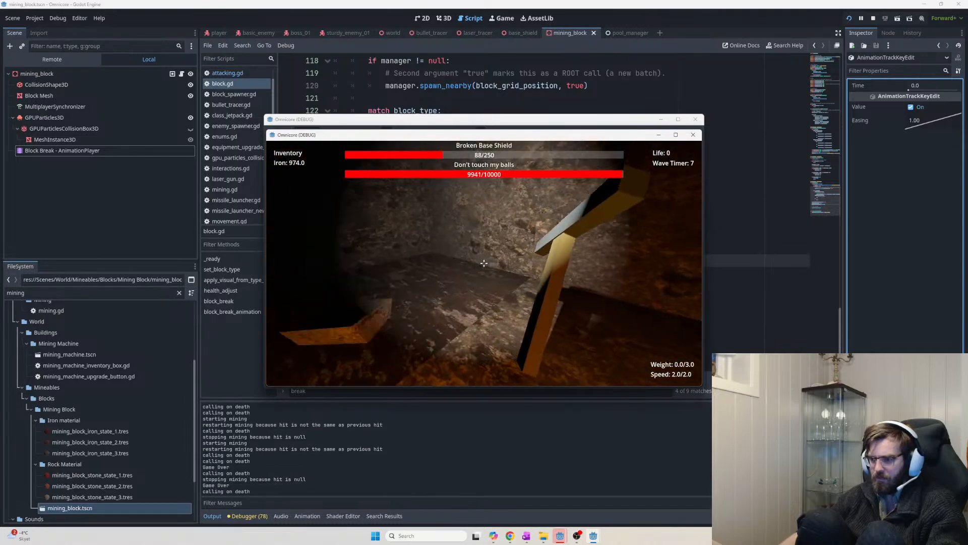
pyautogui.click(484, 263)
pyautogui.press('w')
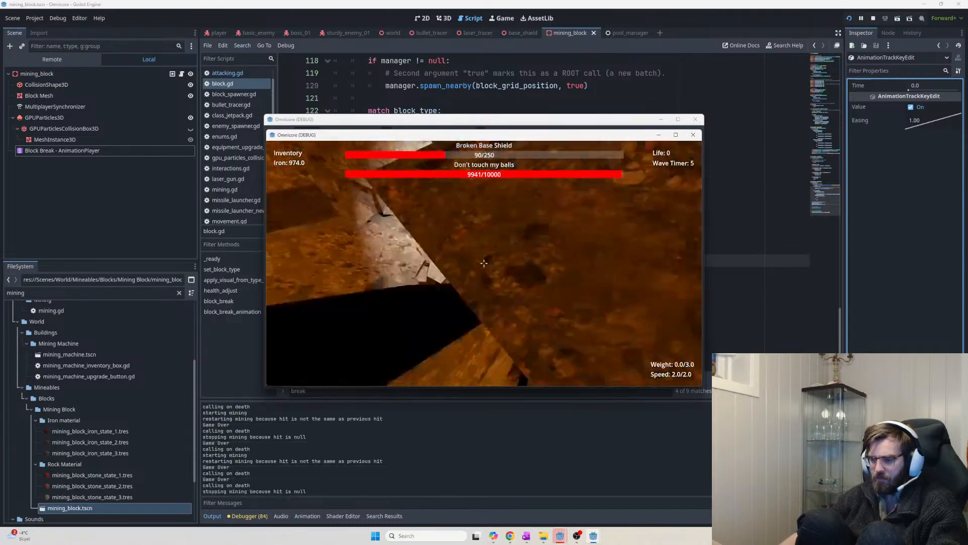
pyautogui.click(484, 263)
pyautogui.click(483, 263)
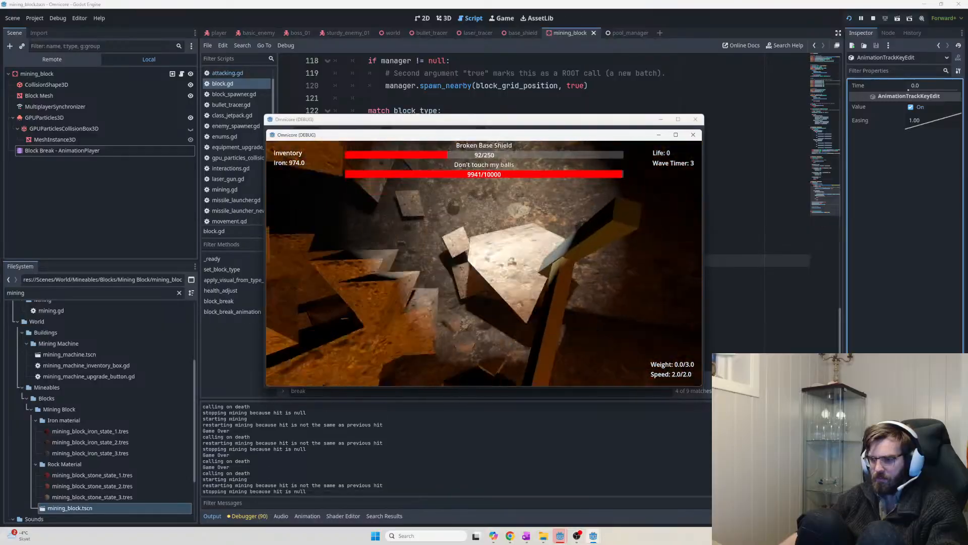
pyautogui.press('w')
pyautogui.click(484, 263)
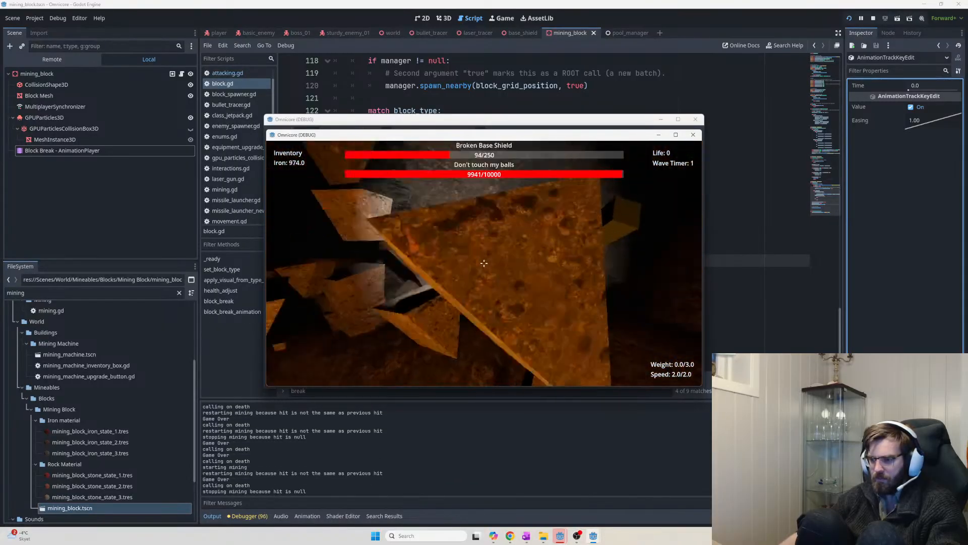
pyautogui.click(484, 263)
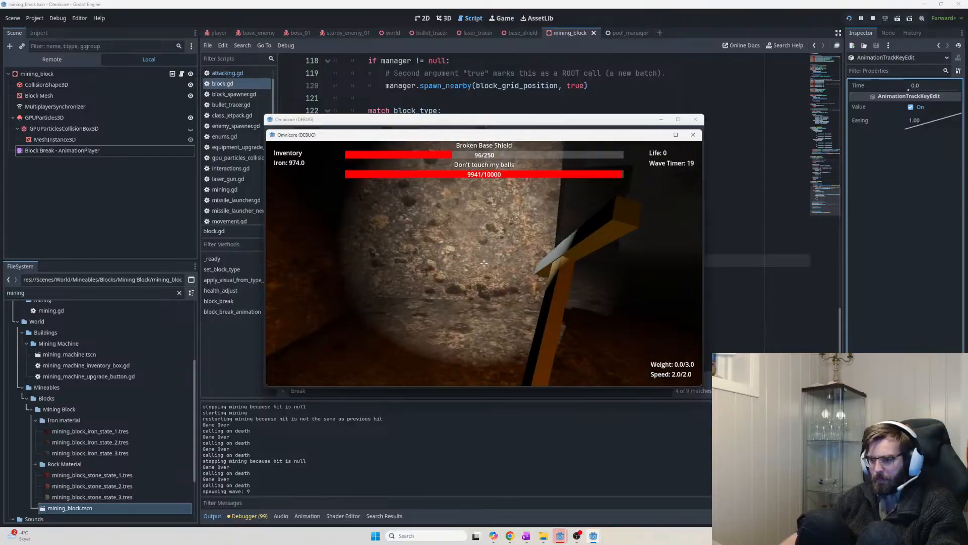
pyautogui.click(484, 262)
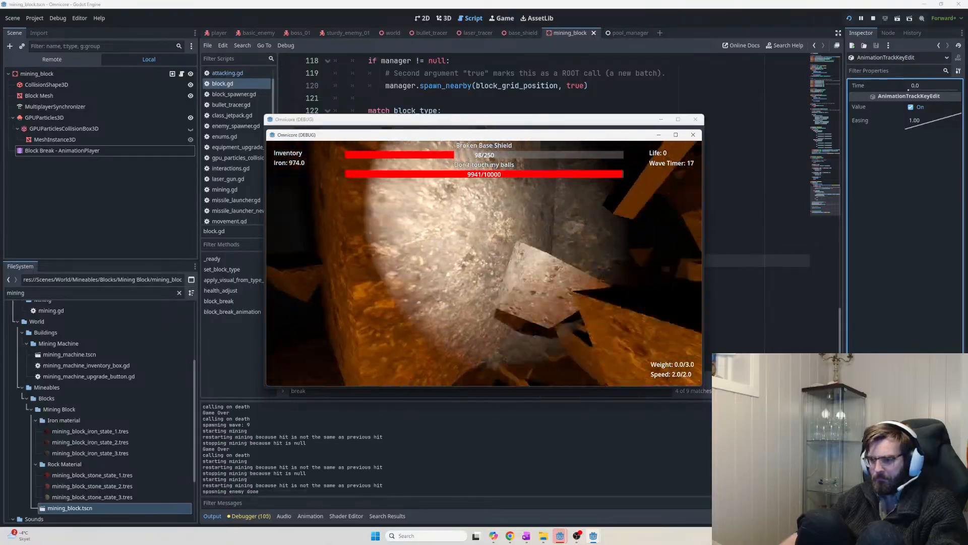
pyautogui.click(484, 263)
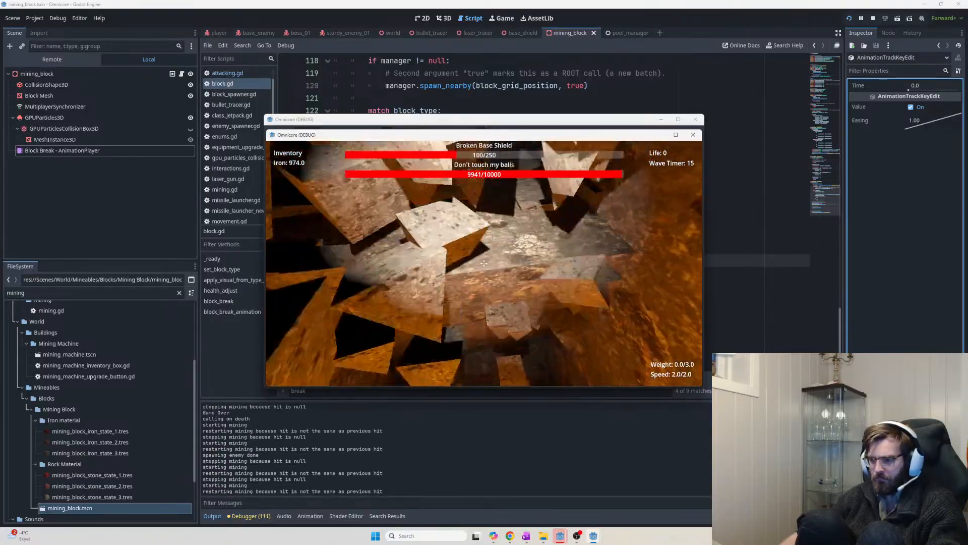
pyautogui.click(484, 263)
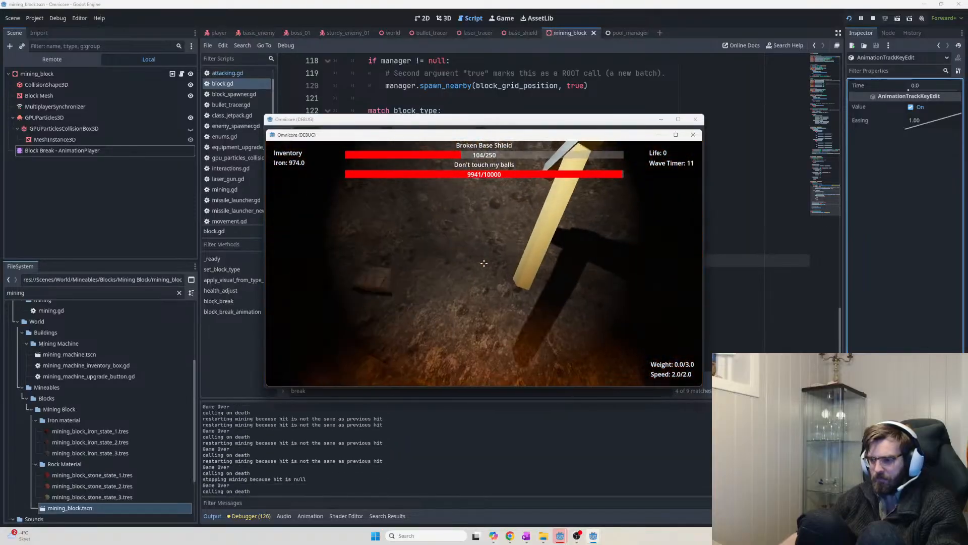
pyautogui.click(484, 263)
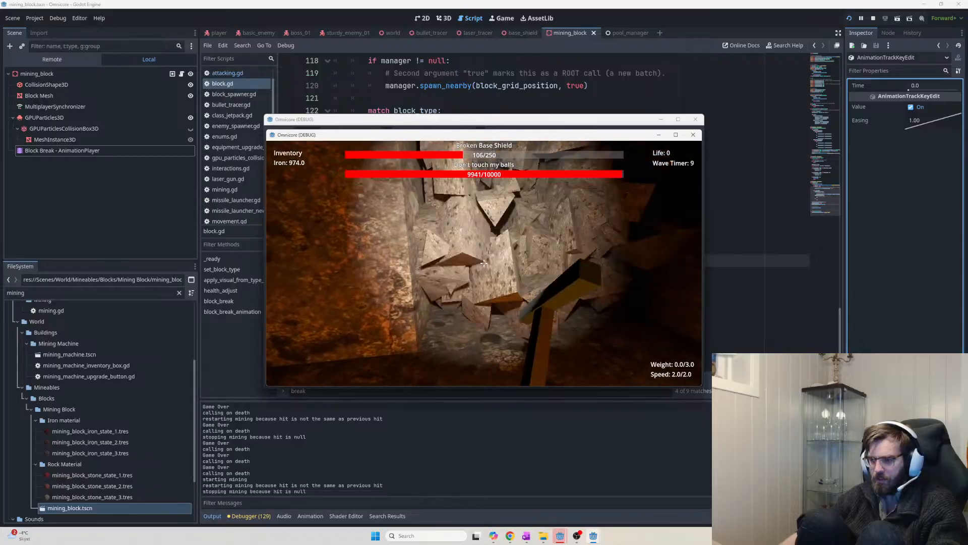
pyautogui.click(484, 263)
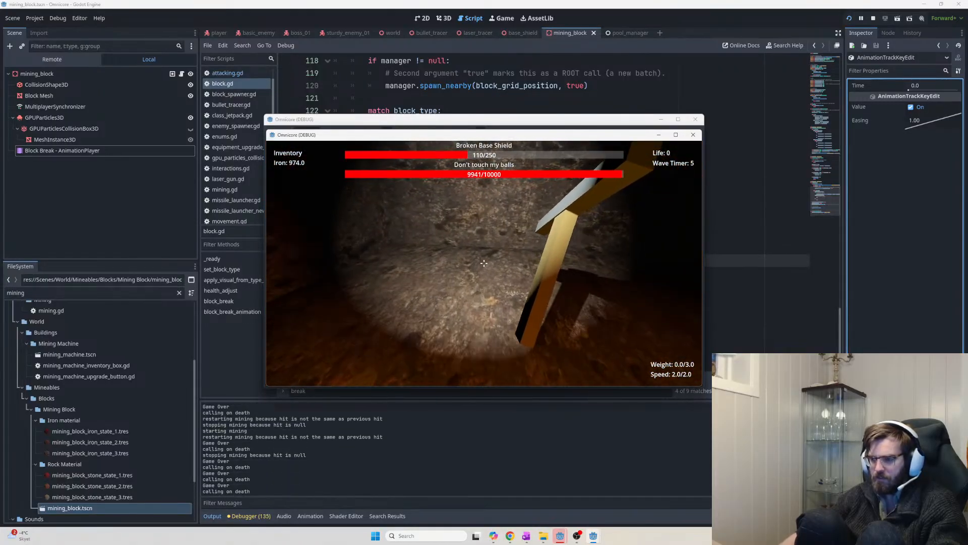
pyautogui.click(484, 263)
pyautogui.click(484, 263)
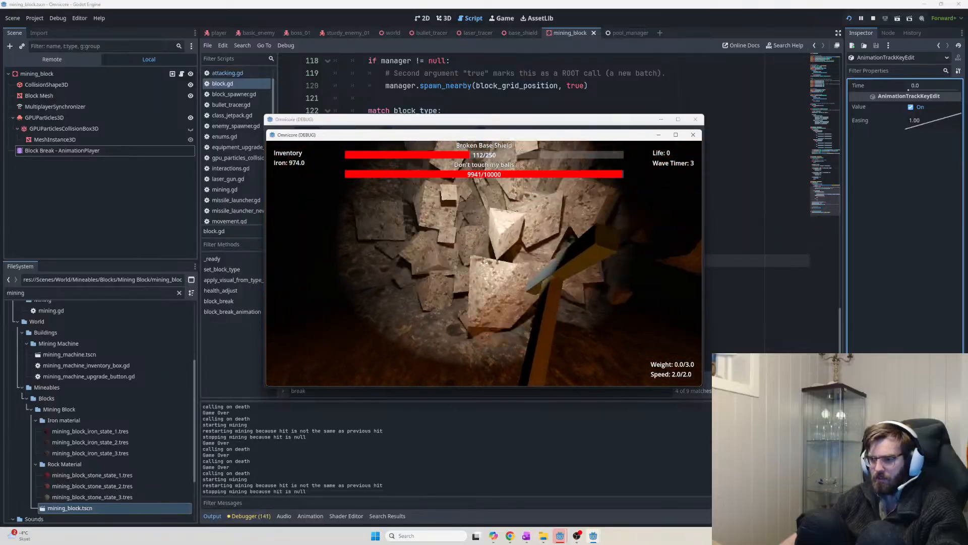
pyautogui.click(484, 263)
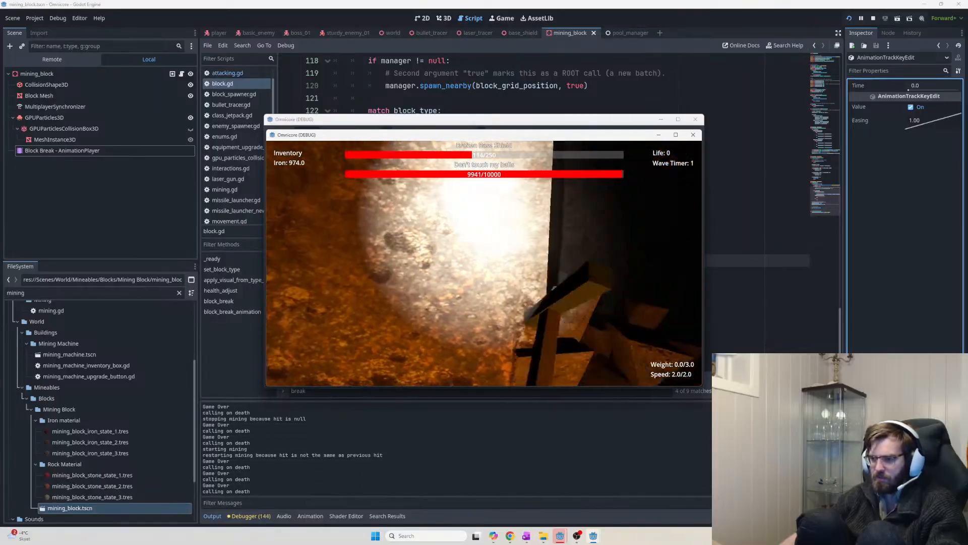
pyautogui.click(484, 262)
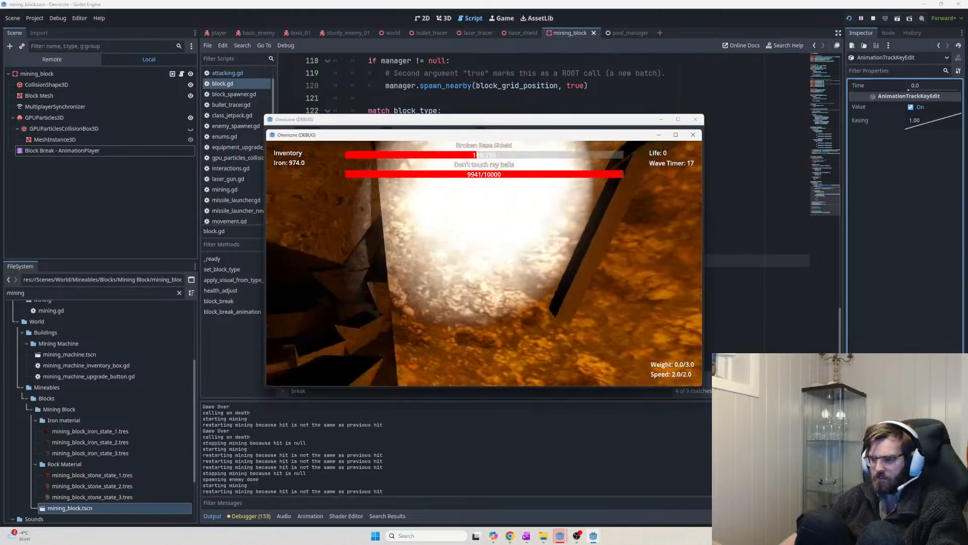
pyautogui.click(484, 263)
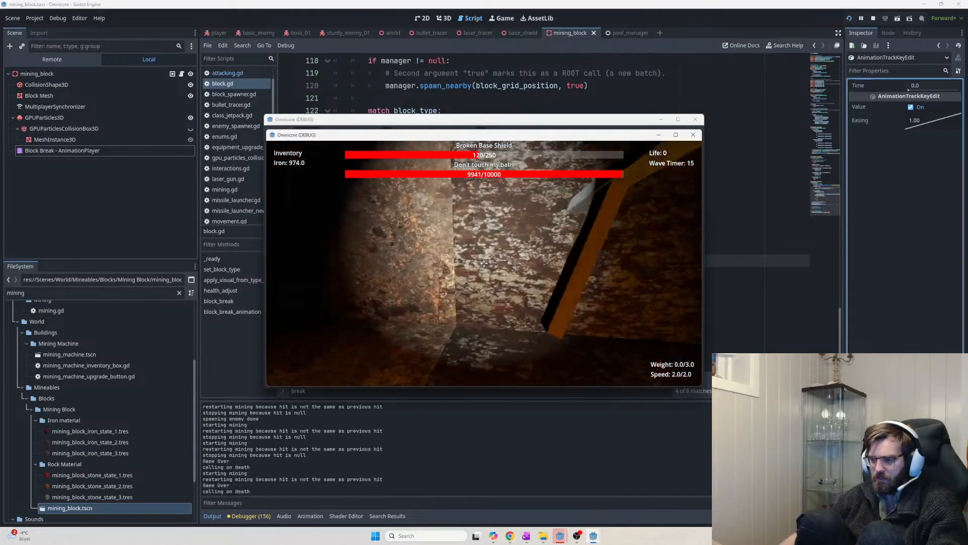
# Keep mining rock walls into debris to test the break particles, then quit the game
pyautogui.click(484, 262)
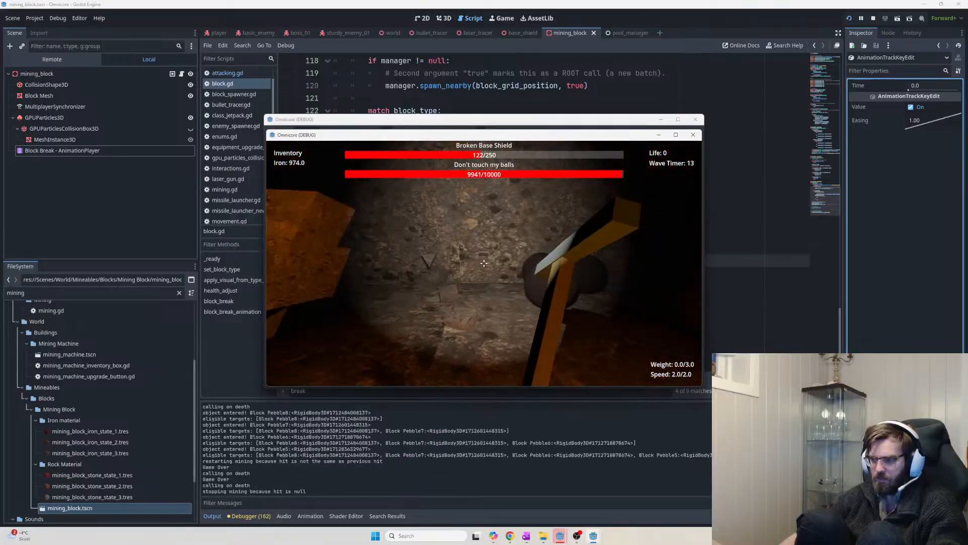
pyautogui.click(484, 263)
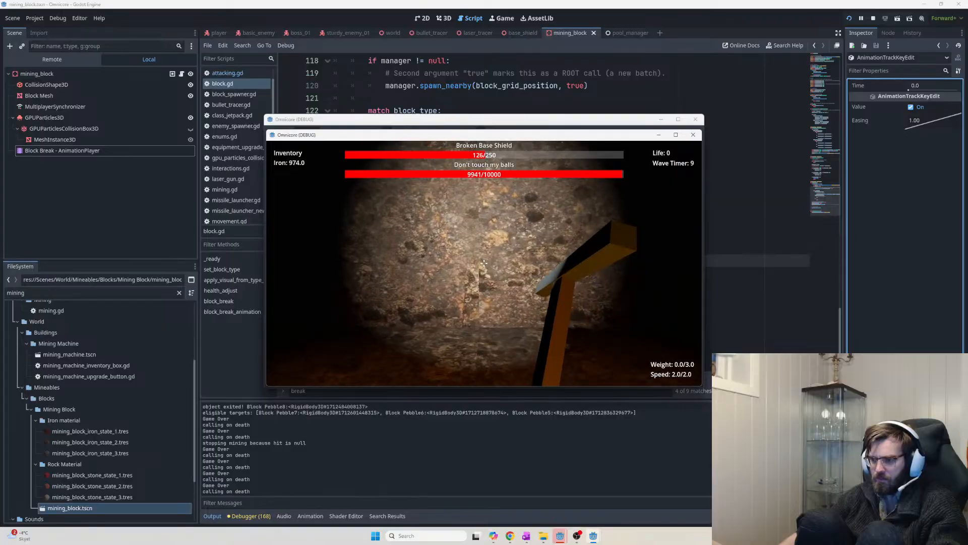
pyautogui.click(484, 263)
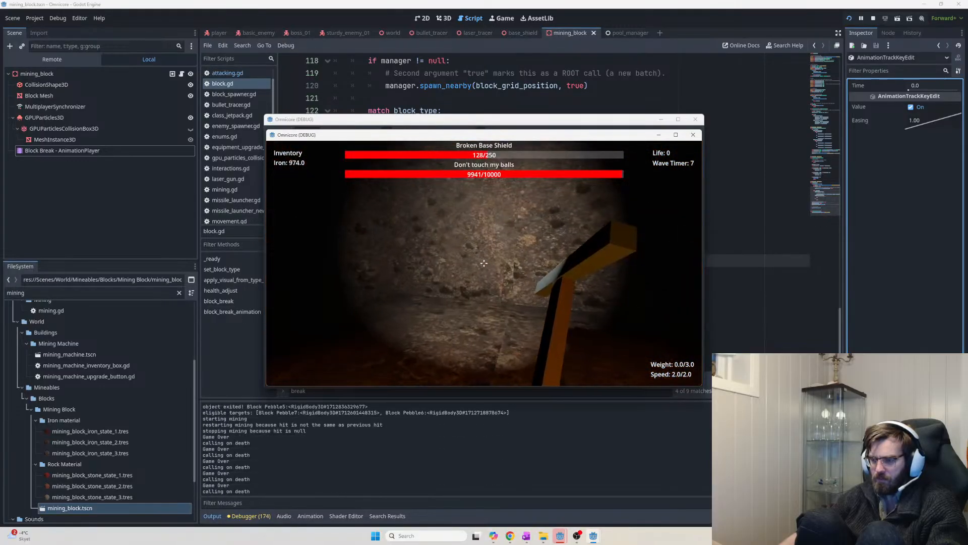
pyautogui.click(484, 263)
pyautogui.click(484, 263)
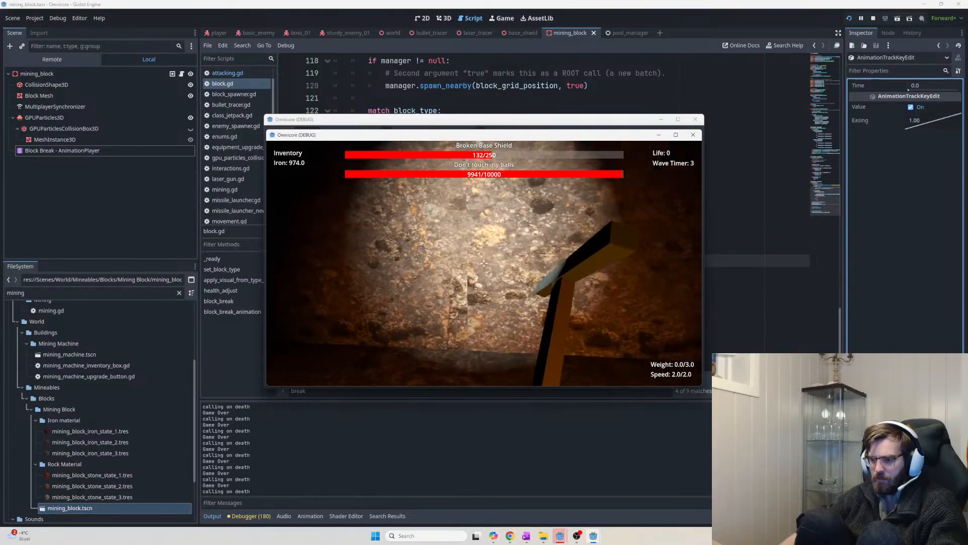
pyautogui.click(484, 263)
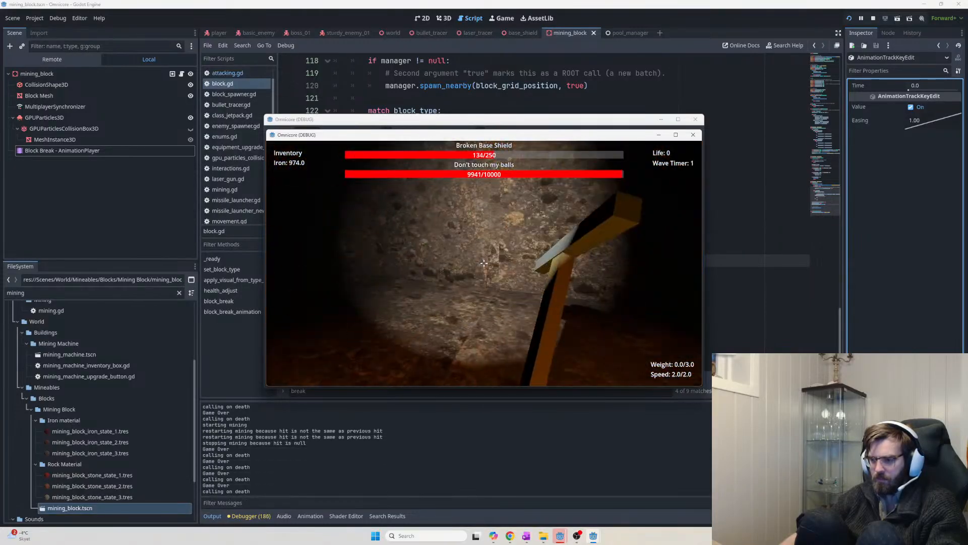
pyautogui.click(484, 263)
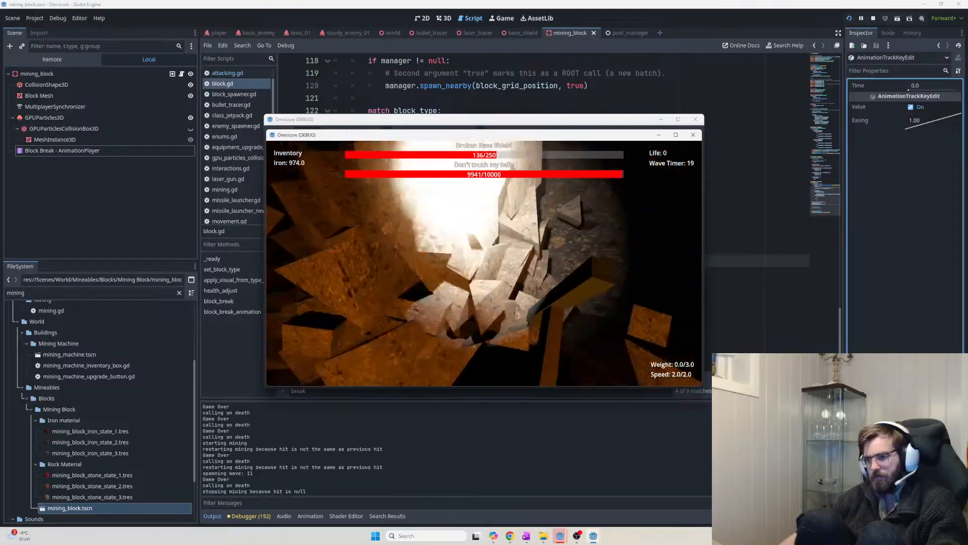
pyautogui.click(485, 263)
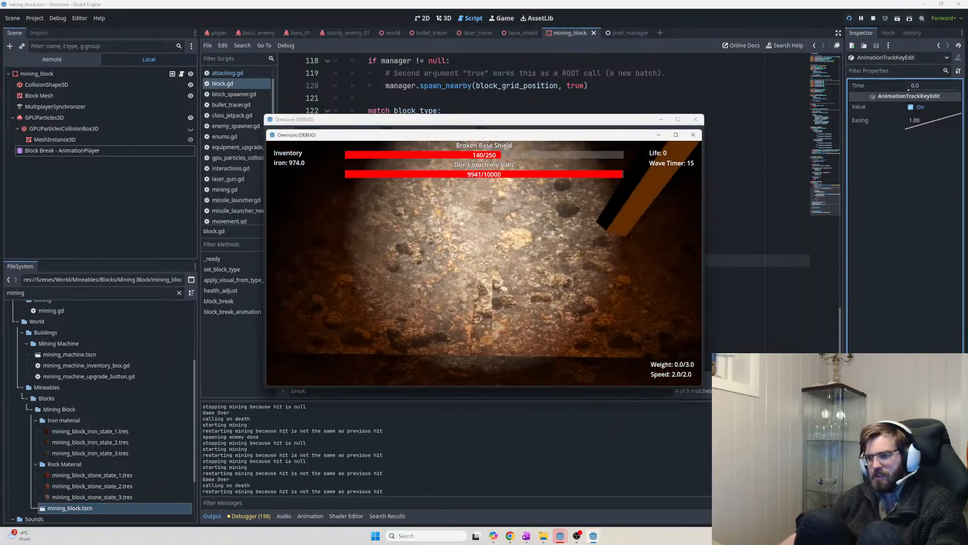
pyautogui.click(484, 263)
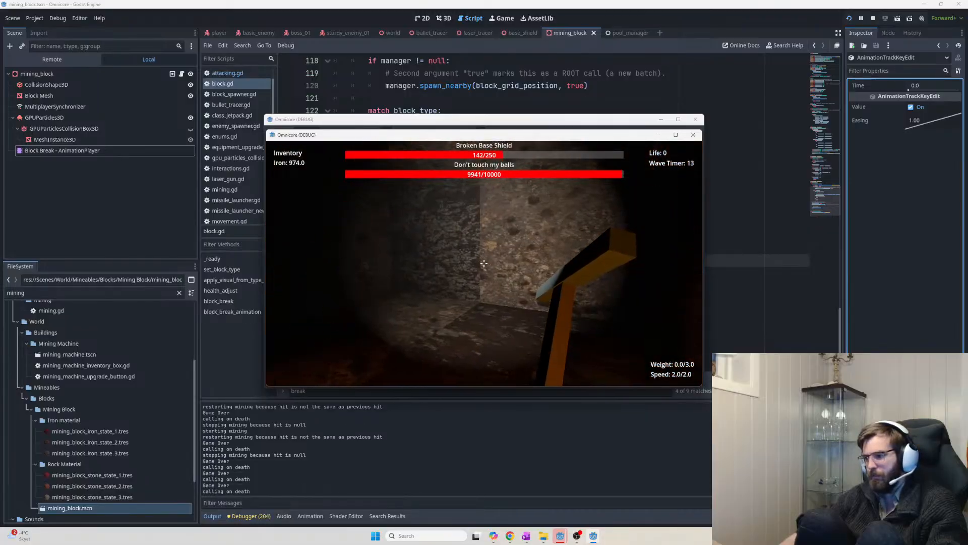
pyautogui.click(484, 262)
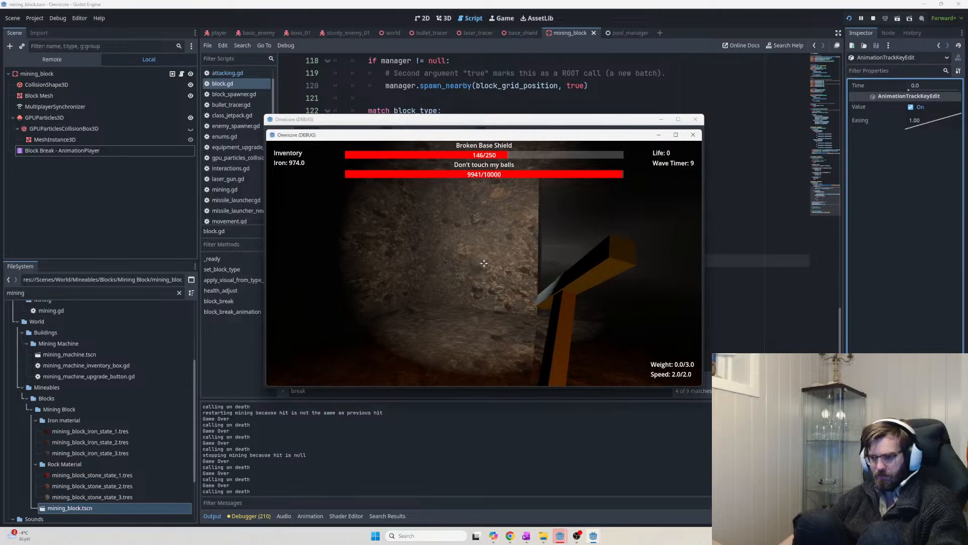
pyautogui.click(484, 262)
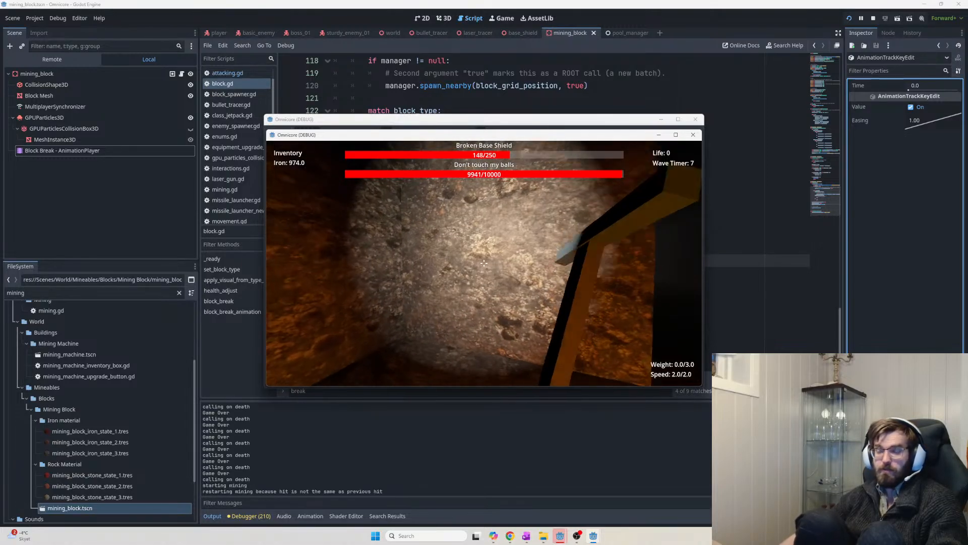
pyautogui.click(484, 263)
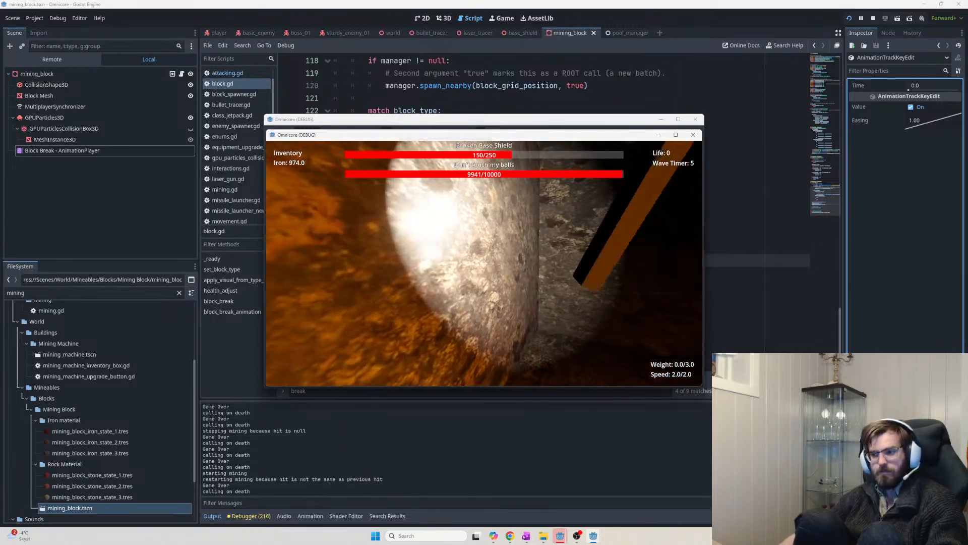
pyautogui.click(484, 263)
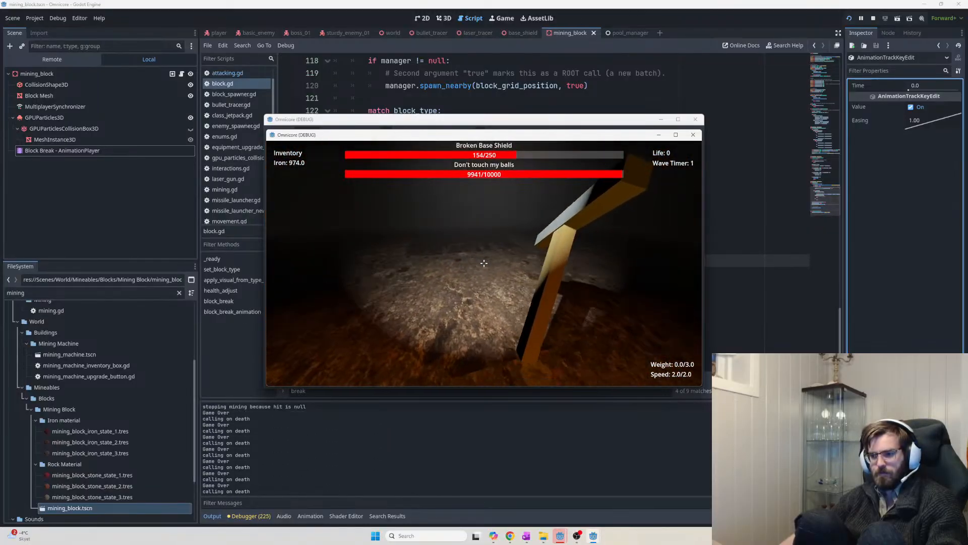
pyautogui.click(484, 263)
pyautogui.click(484, 262)
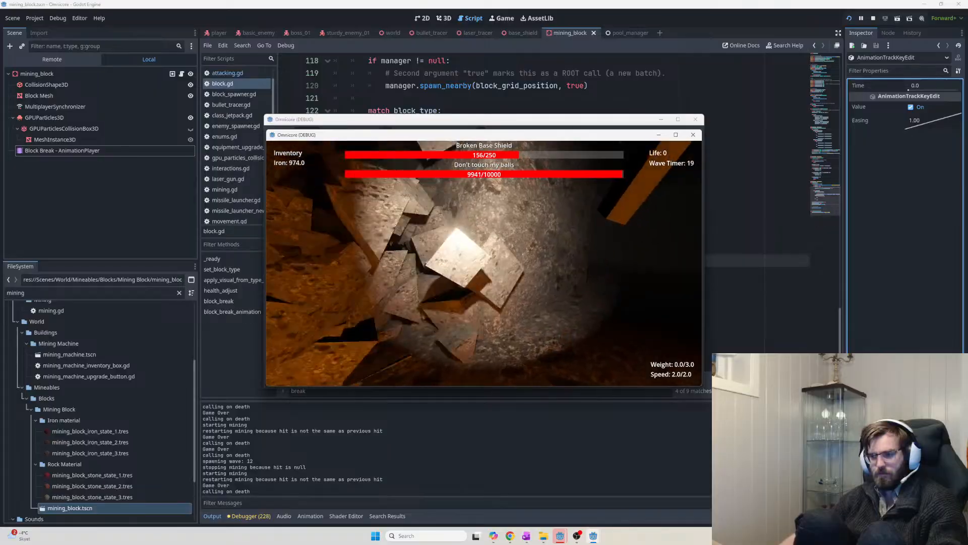
pyautogui.click(484, 262)
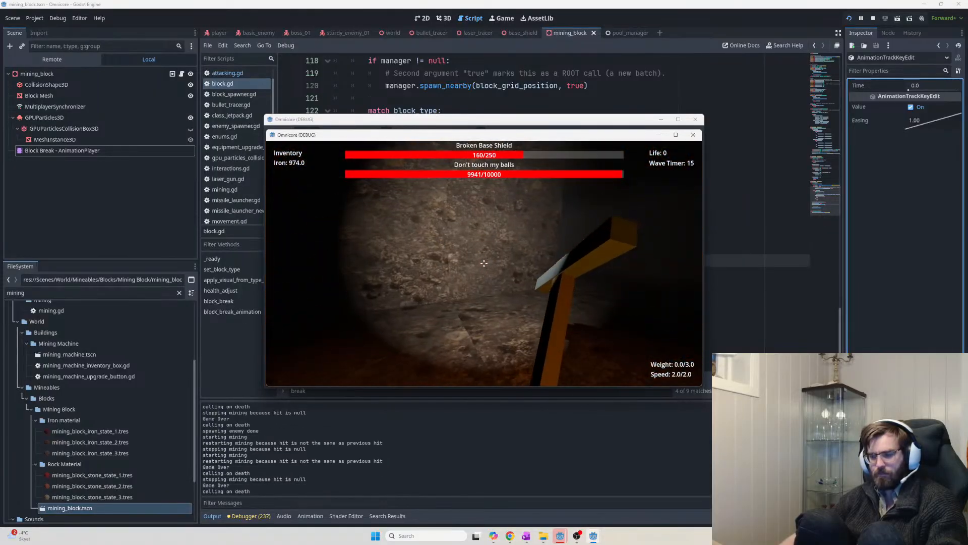
pyautogui.click(484, 263)
pyautogui.press('w')
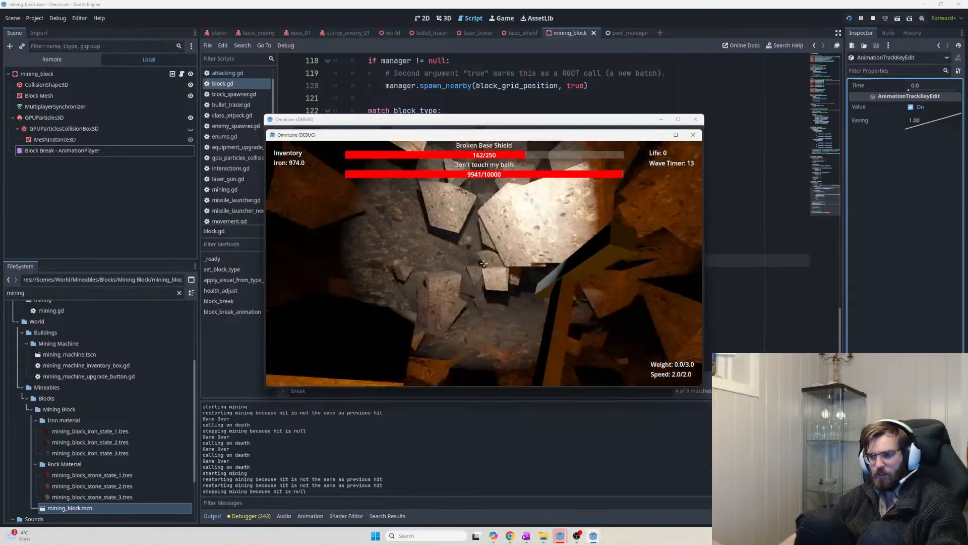
pyautogui.click(484, 263)
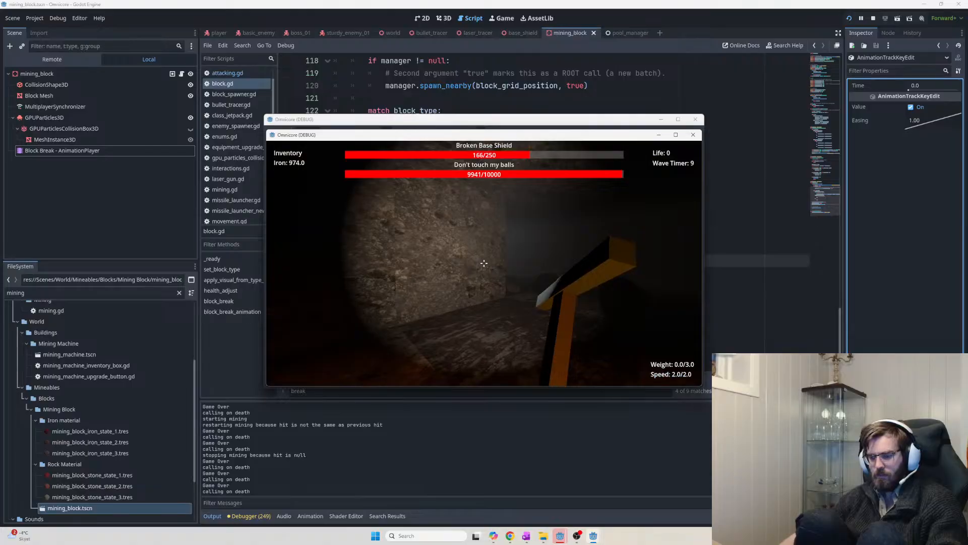
pyautogui.press('Escape')
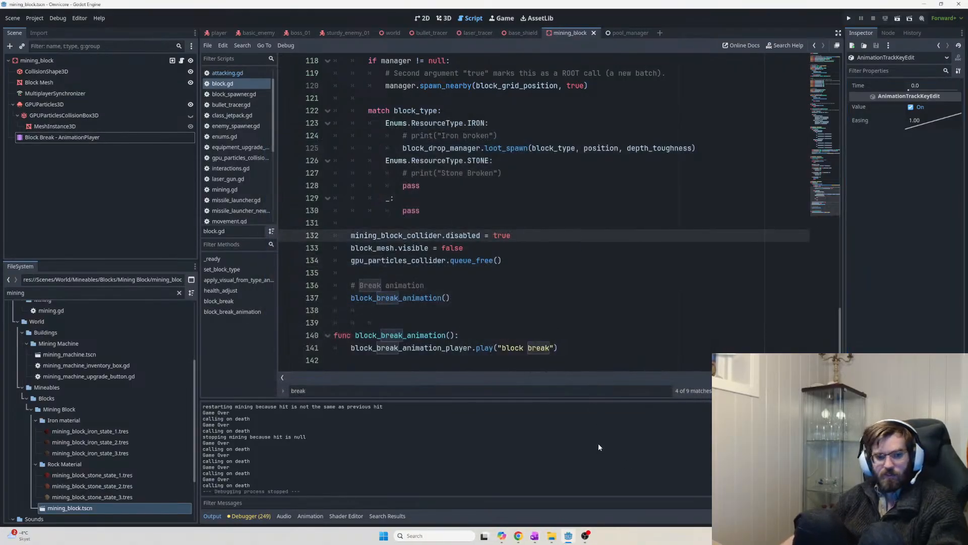
pyautogui.click(535, 535)
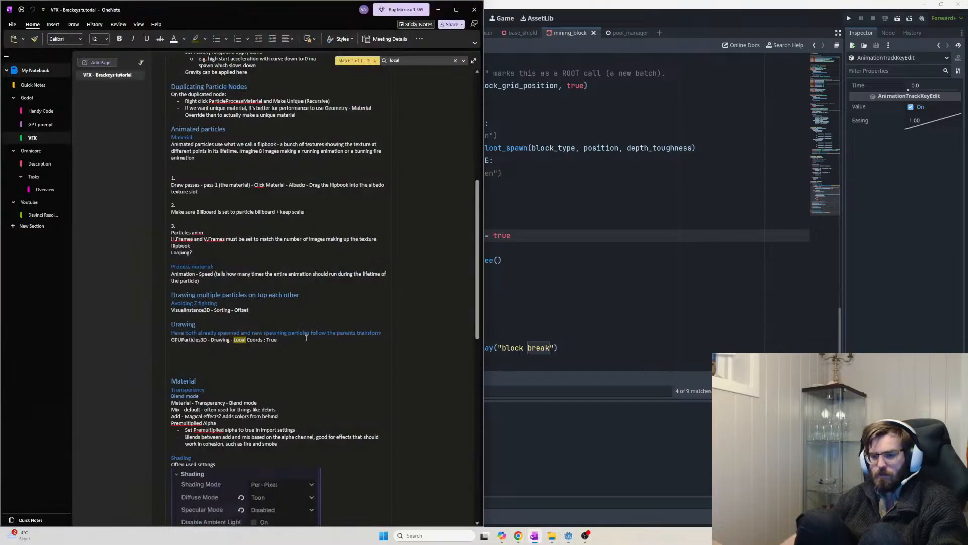
# Open the Task List page under Tasks > Overview and type 'Learn V' under the heading
pyautogui.scroll(6, 305, 342)
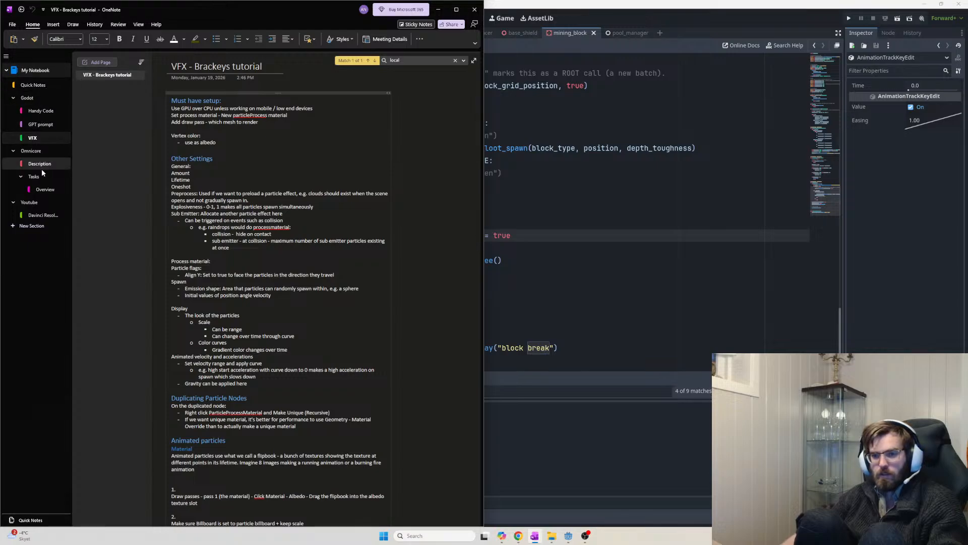
pyautogui.click(45, 190)
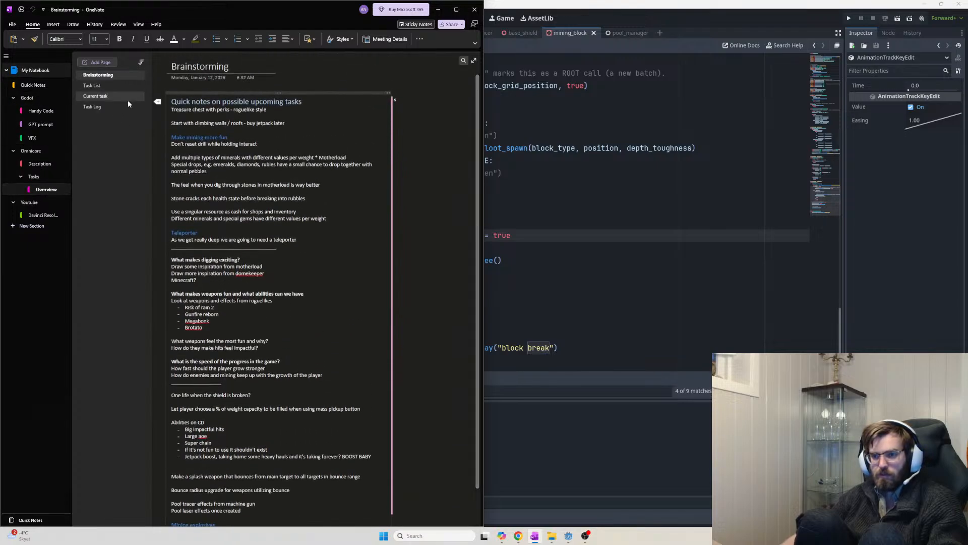
pyautogui.click(91, 85)
pyautogui.scroll(5, 310, 242)
pyautogui.scroll(1, 311, 241)
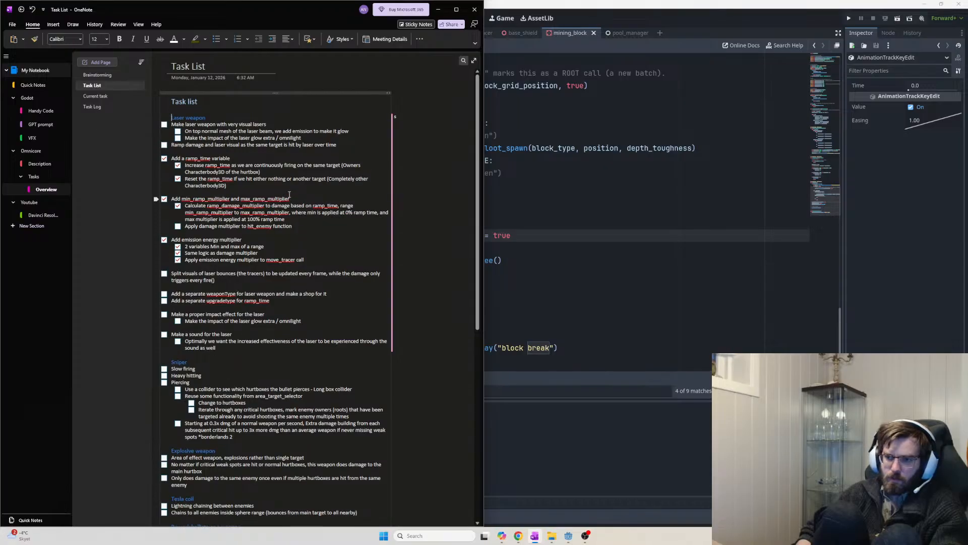
pyautogui.press('Return')
pyautogui.press('Return')
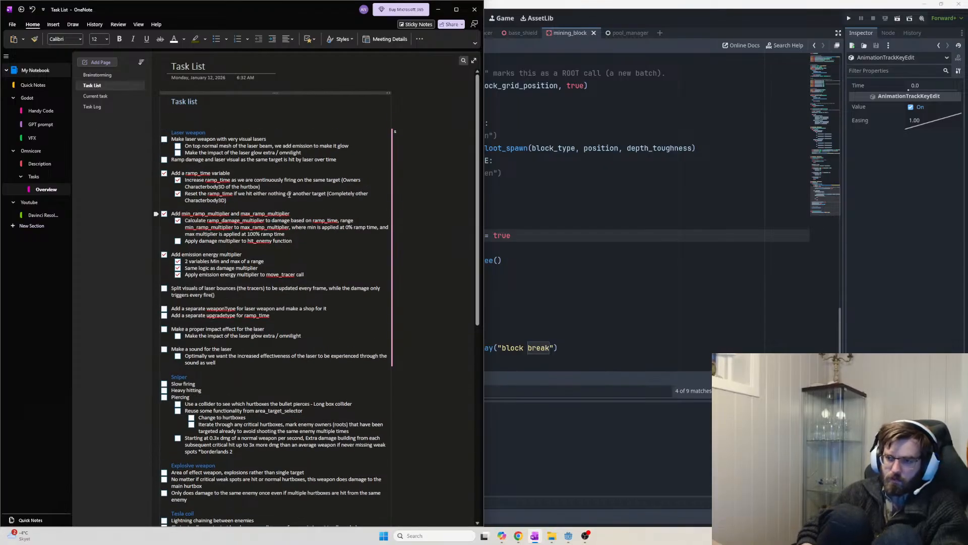
pyautogui.write('Learn VFX from brackeys')
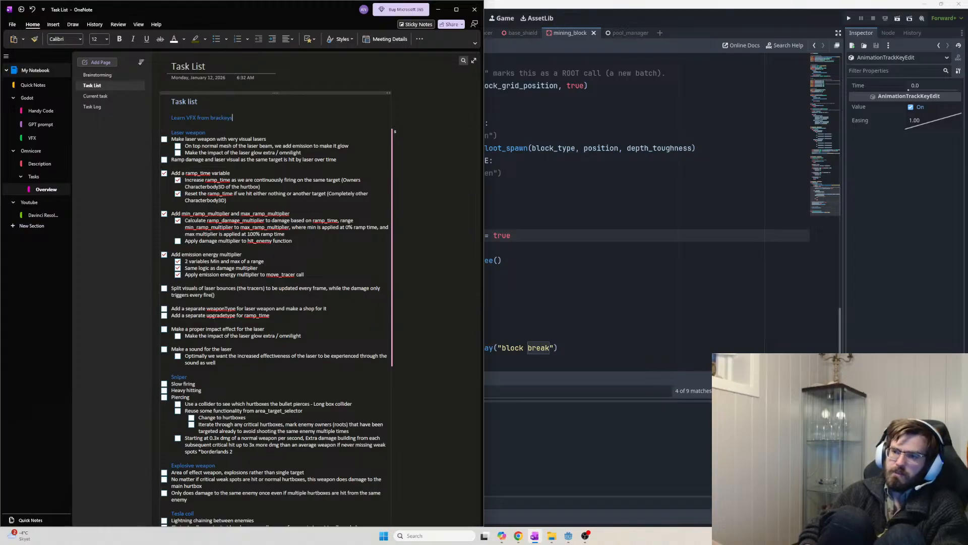
# Capitalize 'Brackeys' and add a 'Watch the video and took notes' to-do under Learn VFX
pyautogui.press('Return')
pyautogui.press('Left')
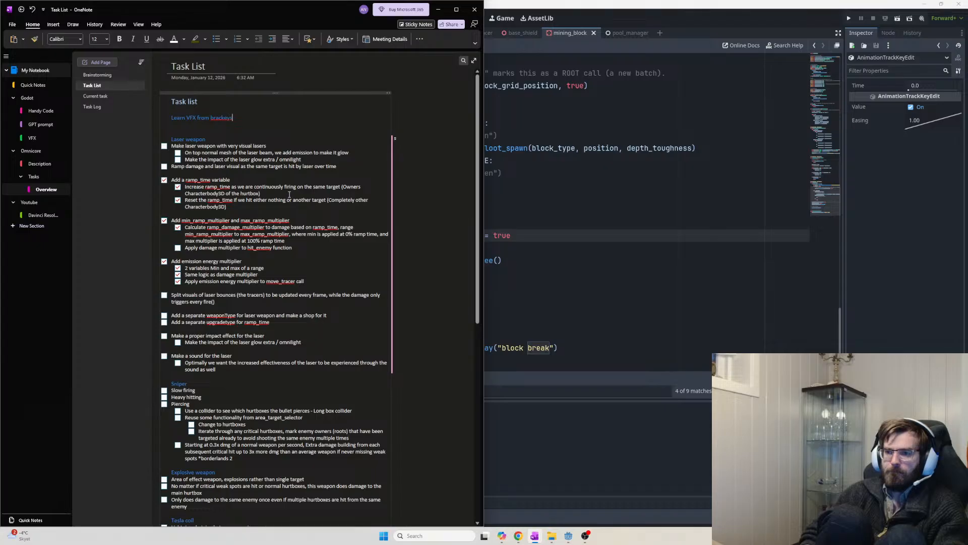
pyautogui.press('BackSpace')
pyautogui.write('B')
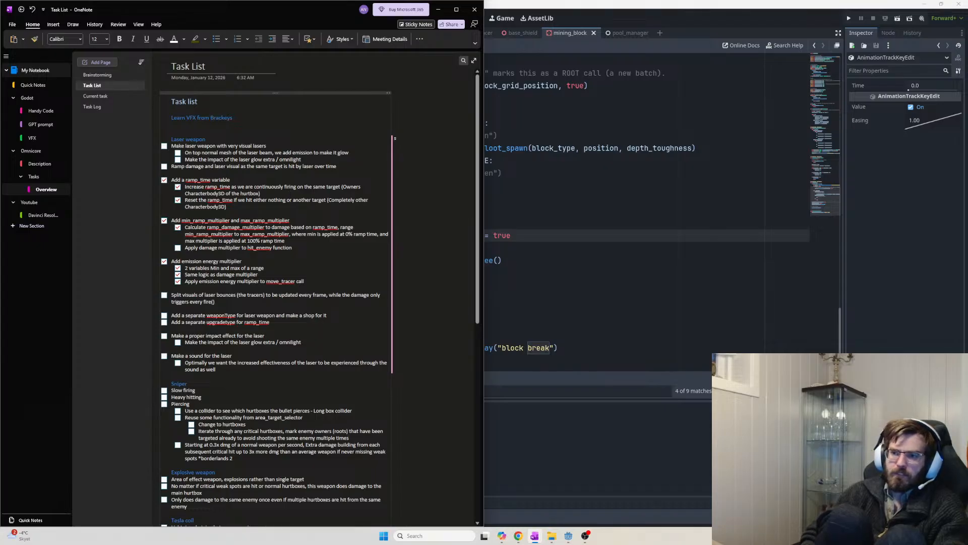
pyautogui.press('Down')
pyautogui.hotkey('ctrl', '1')
pyautogui.write('W')
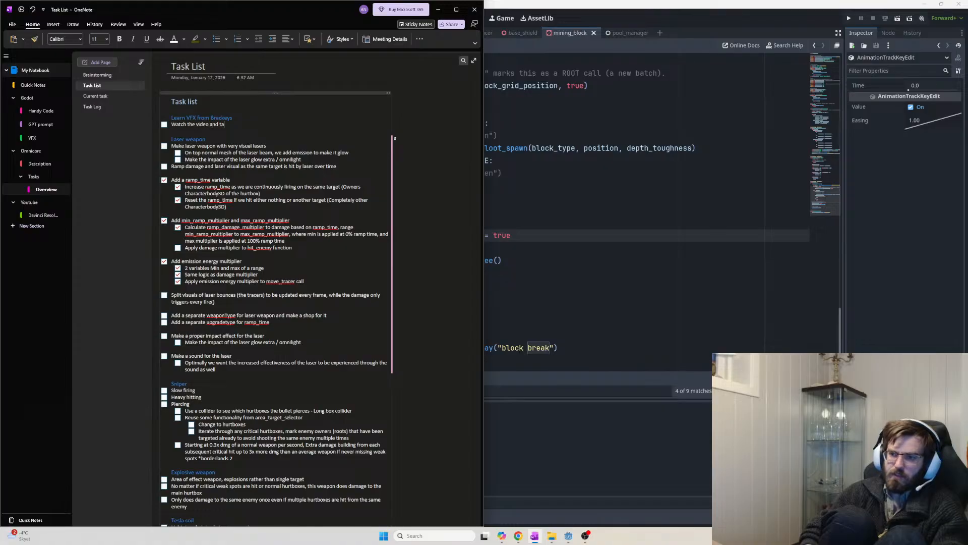
pyautogui.write('atch the video and took notes')
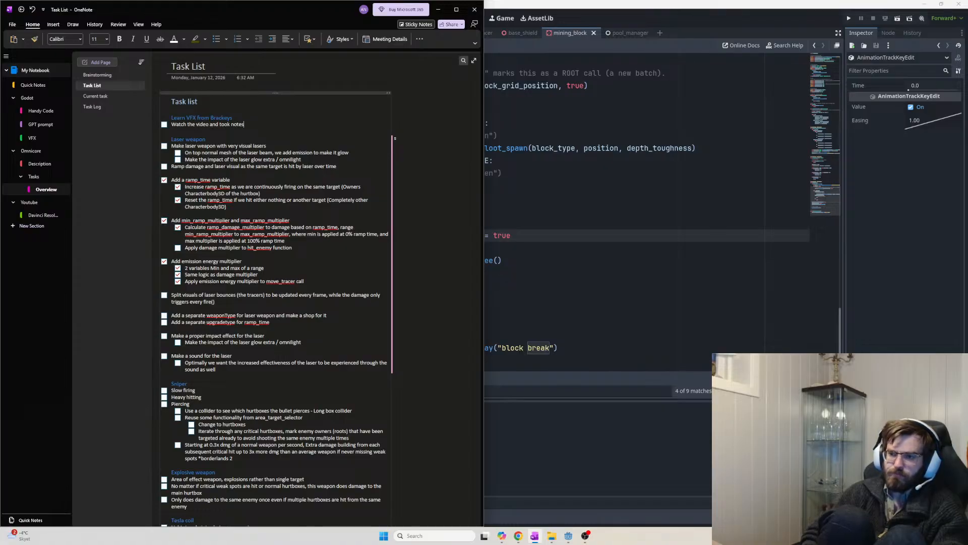
pyautogui.press('Return')
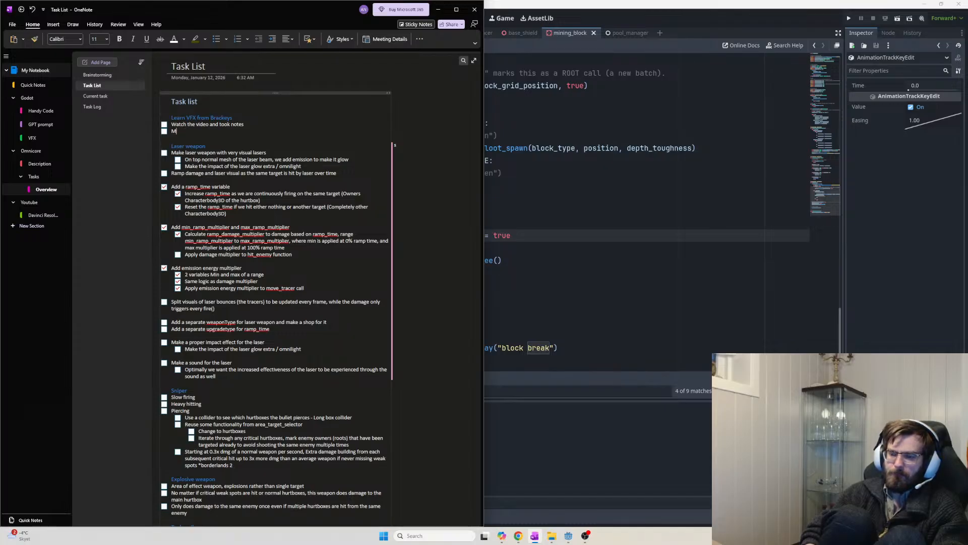
# Add a 'Mining Block break particles' heading above the Laser weapon section
pyautogui.press('Return')
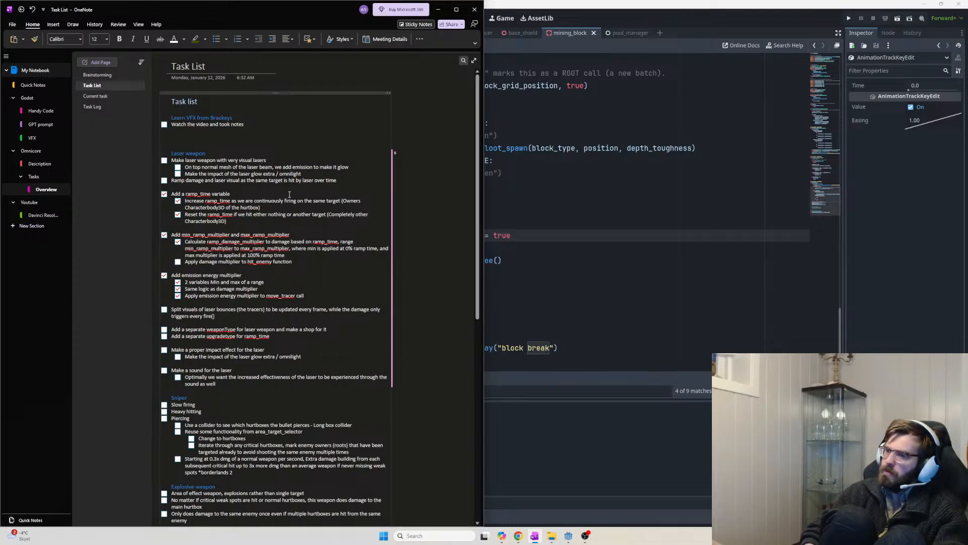
pyautogui.write('Bo')
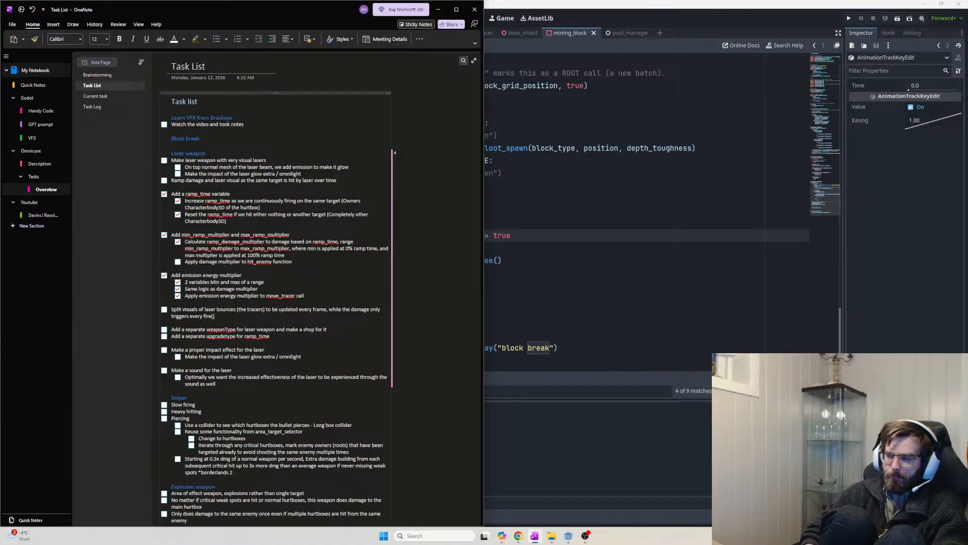
pyautogui.hotkey('alt', 'Tab')
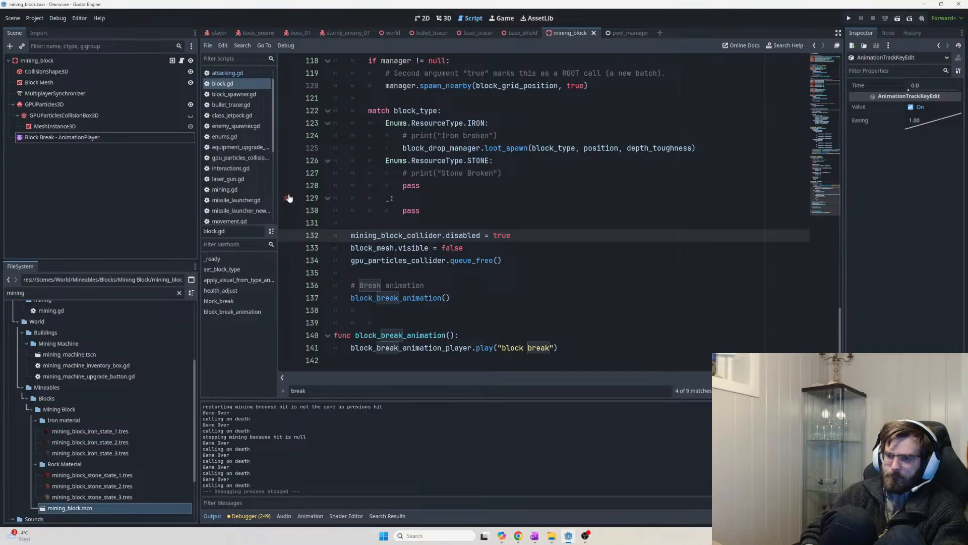
pyautogui.hotkey('alt', 'Tab')
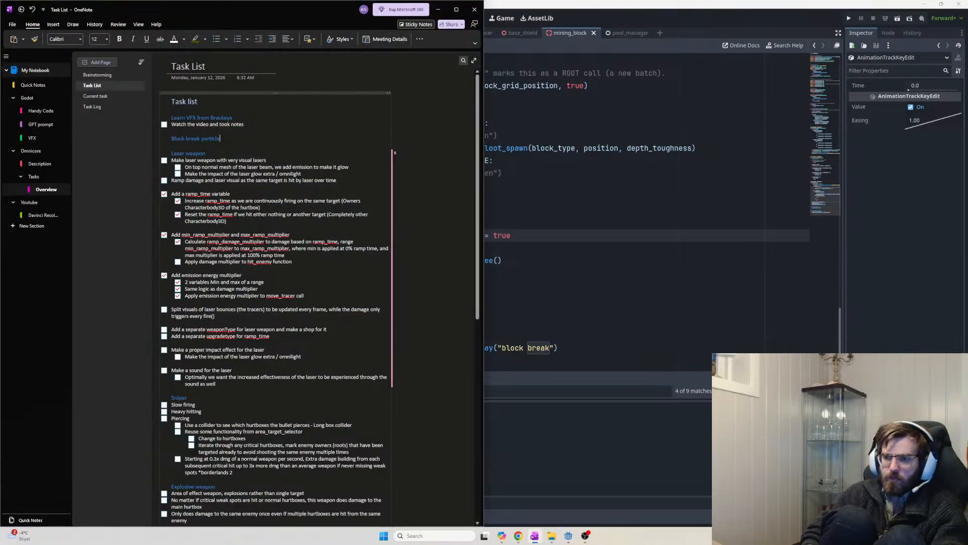
pyautogui.write('s:')
pyautogui.press('BackSpace')
pyautogui.press('Return')
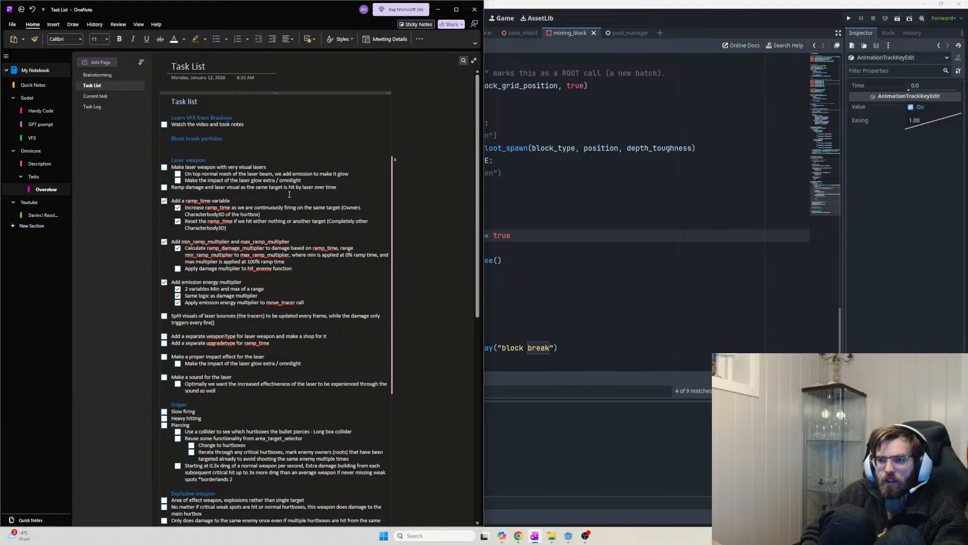
pyautogui.press('Up')
pyautogui.write('Mining')
# Add a ticked 'Create particles' to-do and an unchecked 'Have the particles collide with' to-do
pyautogui.press('Down')
pyautogui.hotkey('ctrl', '1')
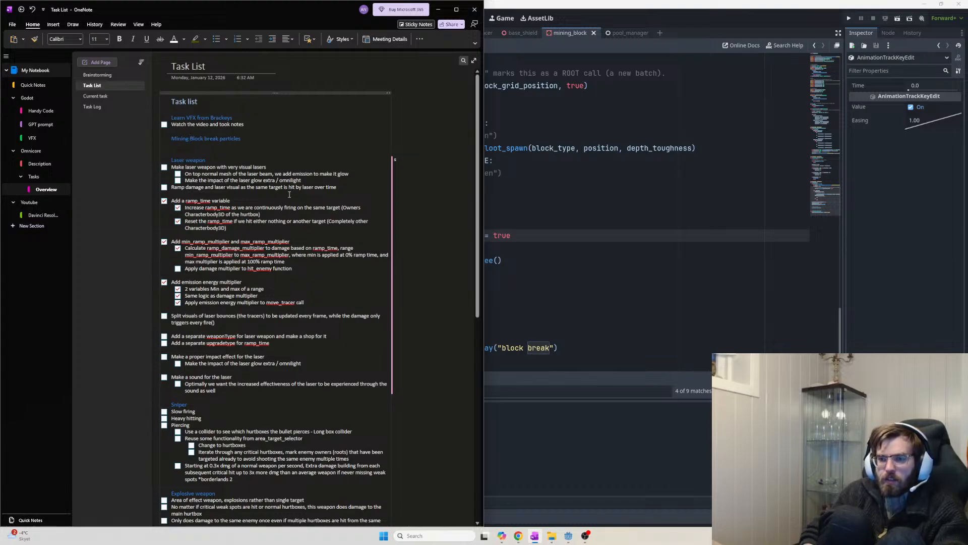
pyautogui.write('Create particles that spawn as blocks break')
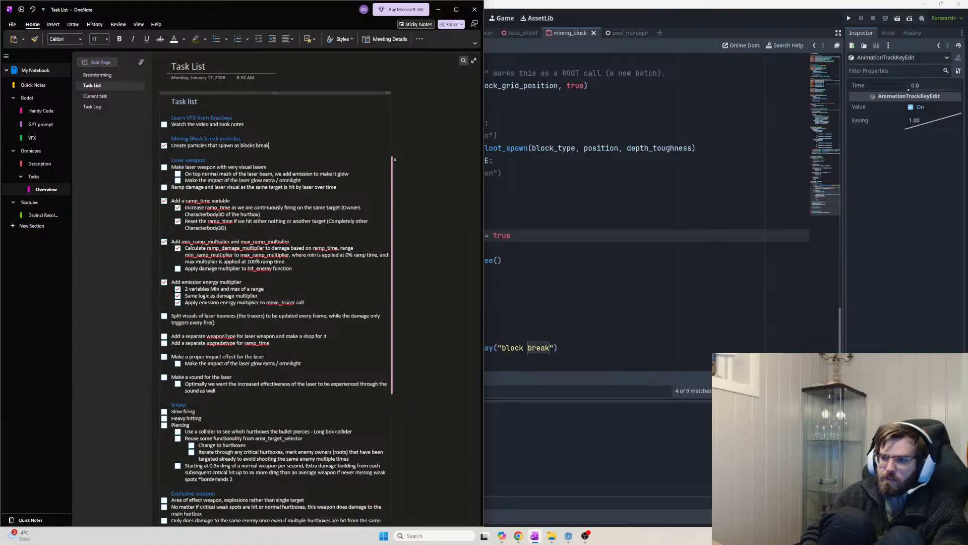
pyautogui.hotkey('ctrl', '1')
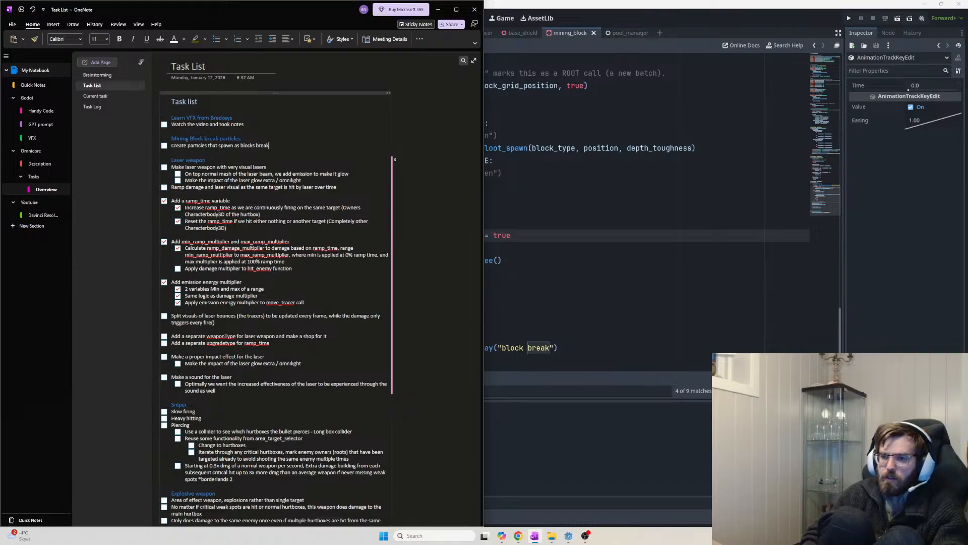
pyautogui.hotkey('ctrl', '1')
pyautogui.press('Return')
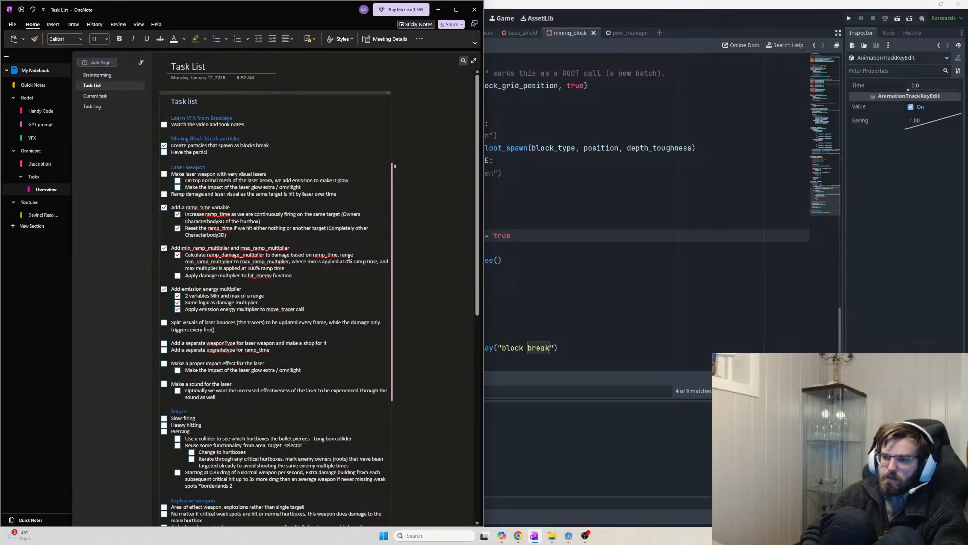
pyautogui.write('Have the particles collide with other blocks')
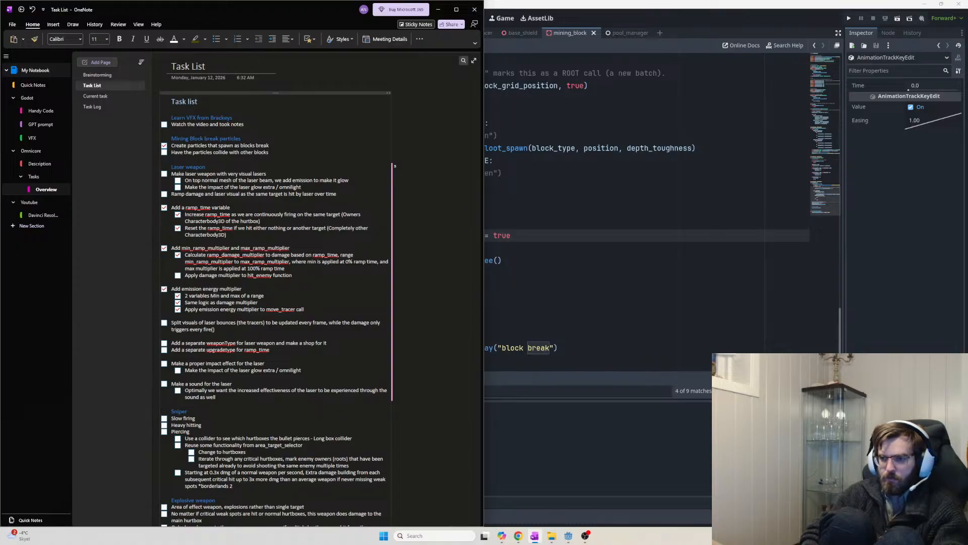
pyautogui.hotkey('shift', 'Home')
pyautogui.hotkey('shift', 'Up')
pyautogui.hotkey('shift', 'Up')
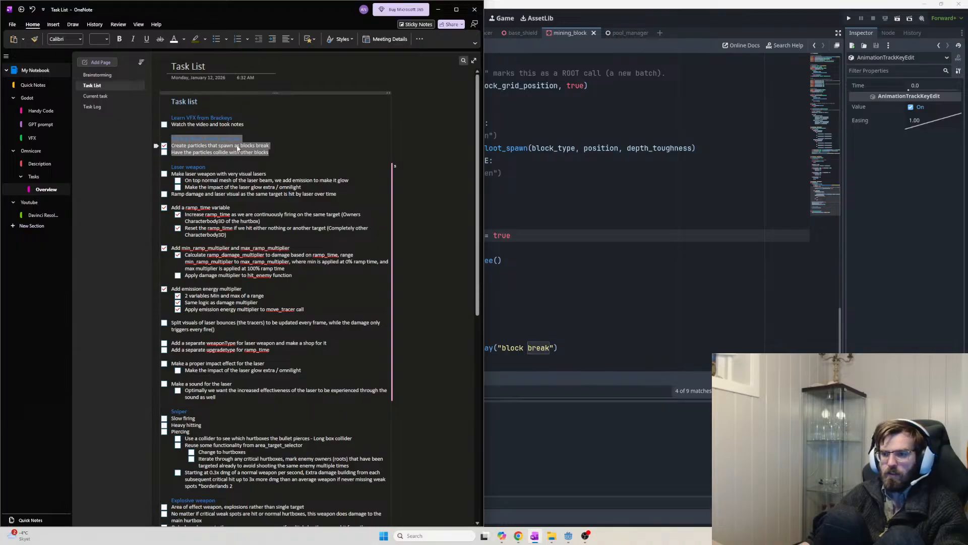
pyautogui.click(269, 146)
# Cut the Mining Block break particles section from Task List and paste it onto Current task
pyautogui.hotkey('shift', 'Up')
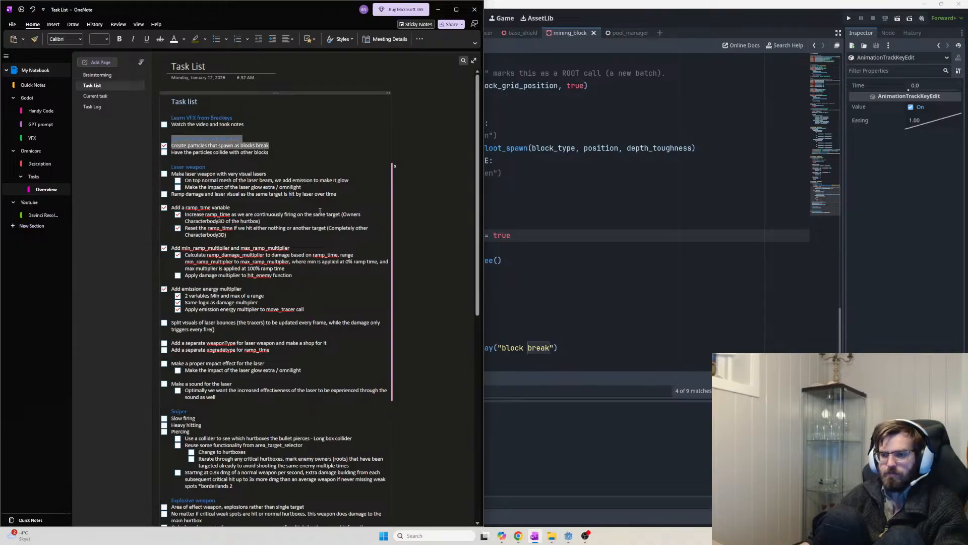
pyautogui.scroll(-20, 301, 291)
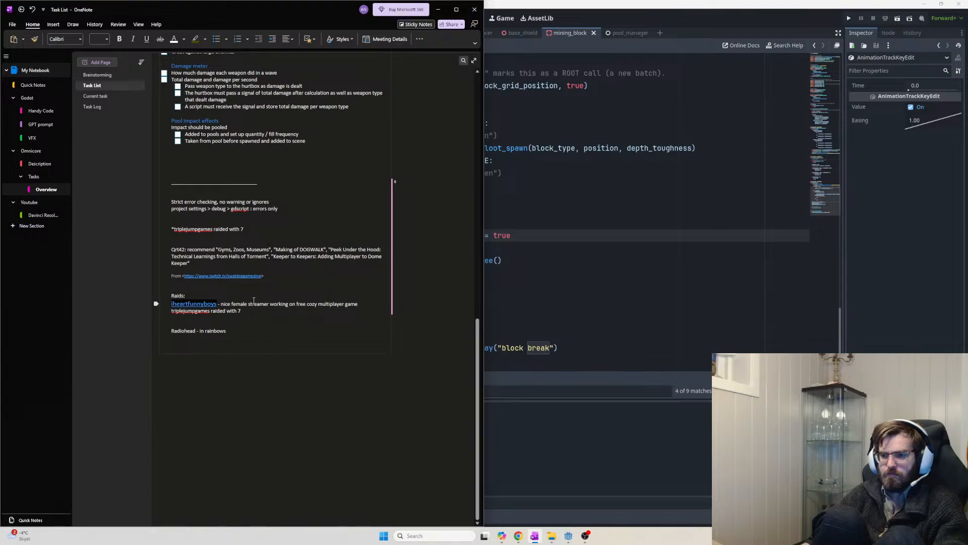
pyautogui.scroll(20, 262, 305)
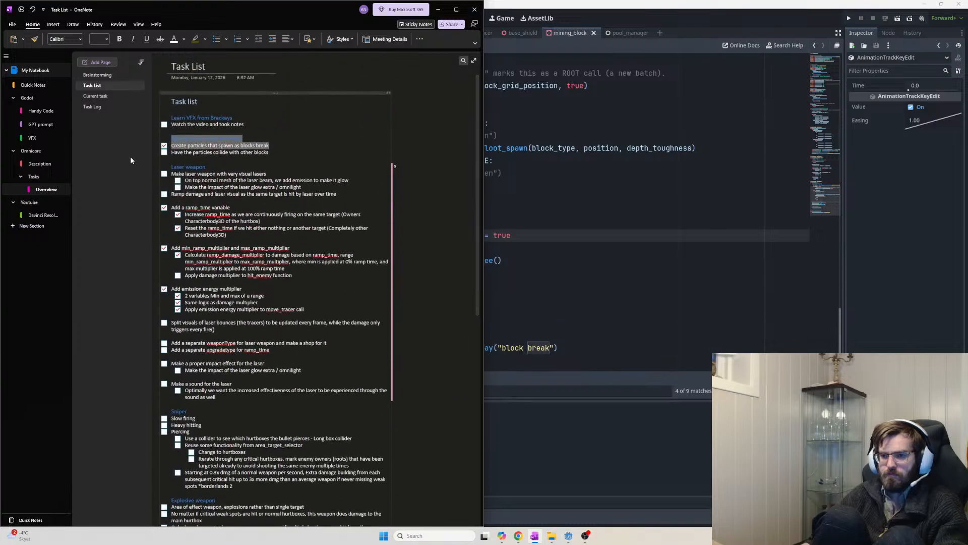
pyautogui.moveTo(269, 152); pyautogui.dragTo(163, 132)
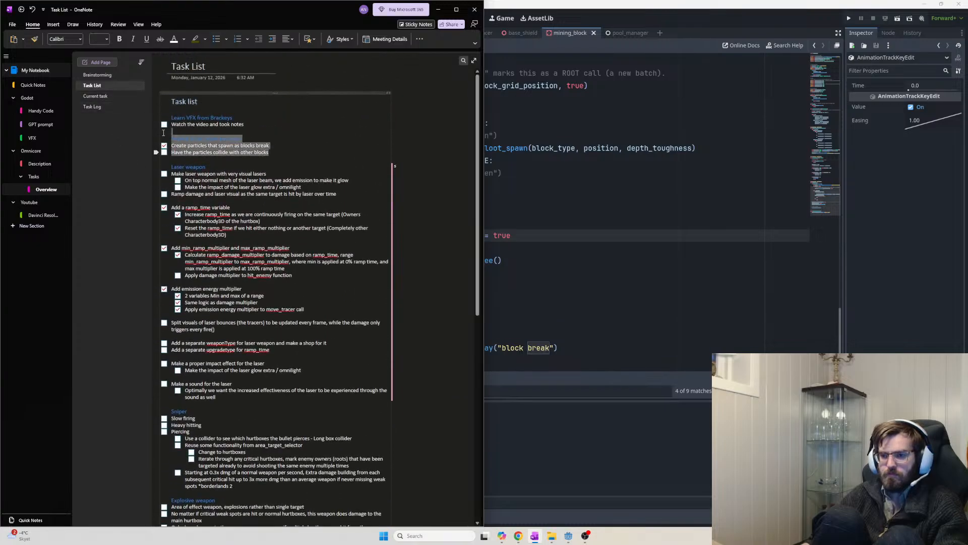
pyautogui.hotkey('ctrl', 'x')
pyautogui.click(101, 97)
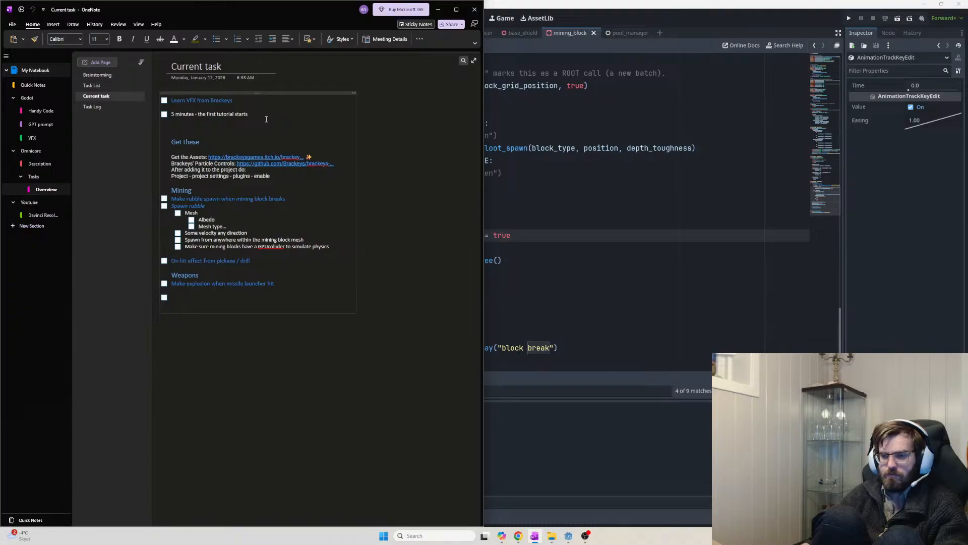
pyautogui.click(166, 100)
pyautogui.hotkey('ctrl', 'v')
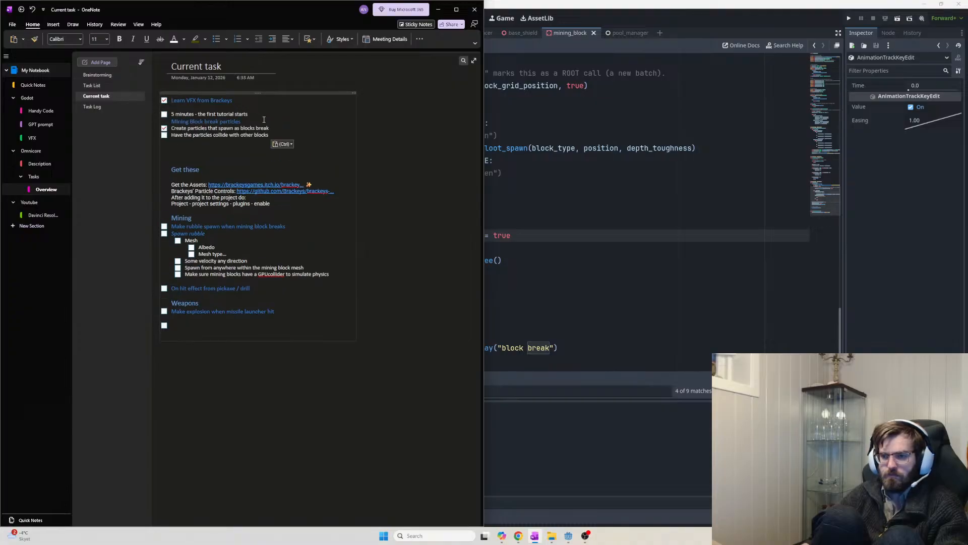
# Move the Learn VFX from Brackeys section to the top of Current task, ticking its to-do
pyautogui.click(98, 74)
pyautogui.click(96, 85)
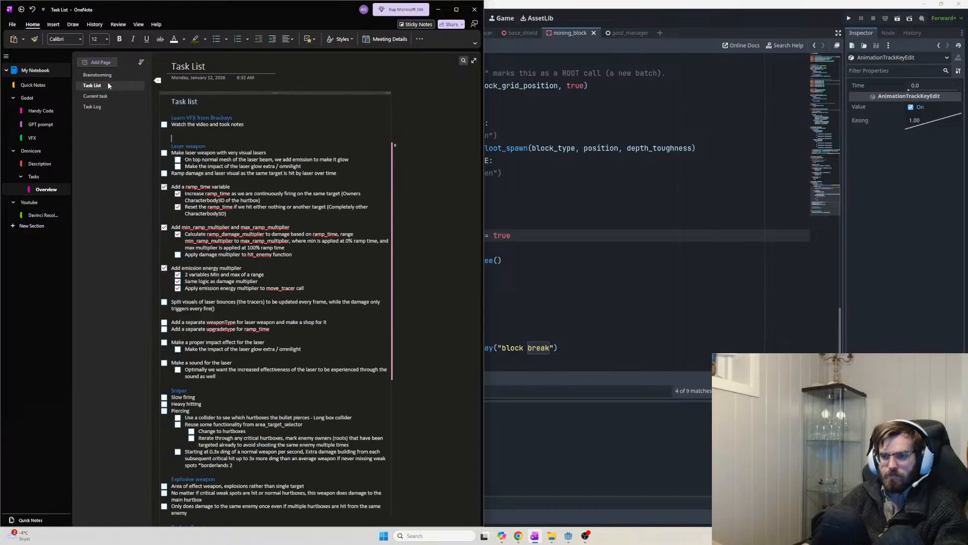
pyautogui.moveTo(245, 125); pyautogui.dragTo(172, 113)
pyautogui.press('BackSpace')
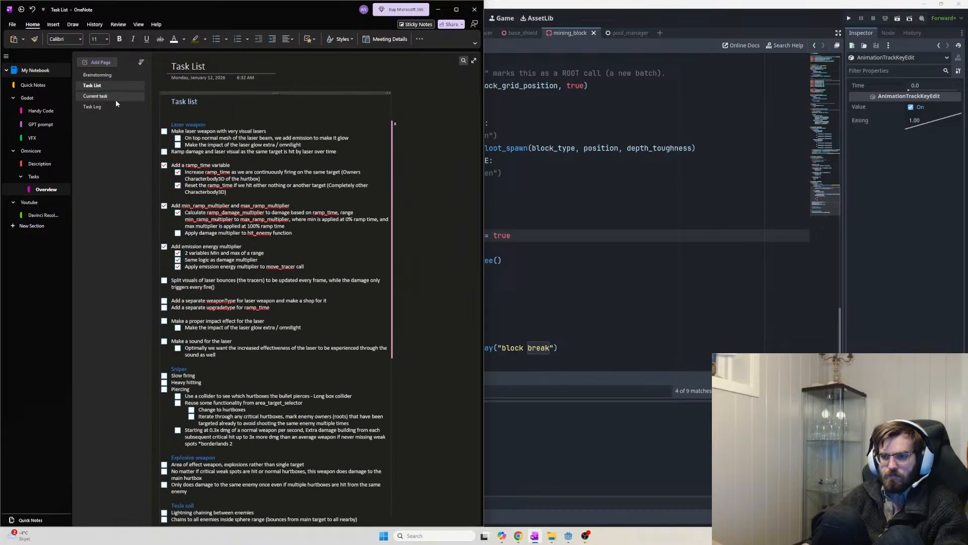
pyautogui.click(111, 96)
pyautogui.hotkey('ctrl', 'v')
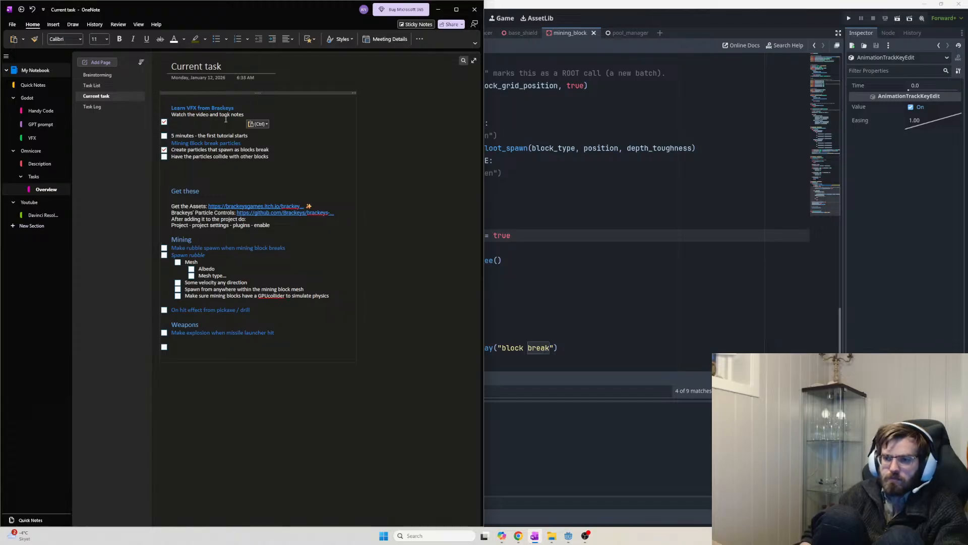
pyautogui.hotkey('ctrl', '1')
pyautogui.hotkey('ctrl', '1')
pyautogui.press('BackSpace')
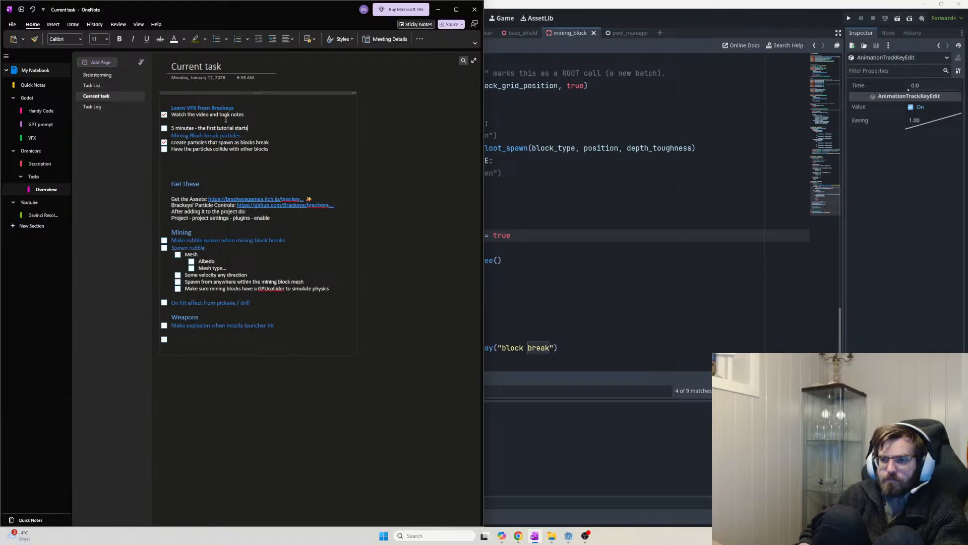
# Delete the '5 minutes' tutorial line and start a new to-do after the collision task
pyautogui.hotkey('shift', 'Home')
pyautogui.press('BackSpace')
pyautogui.press('BackSpace')
pyautogui.press('BackSpace')
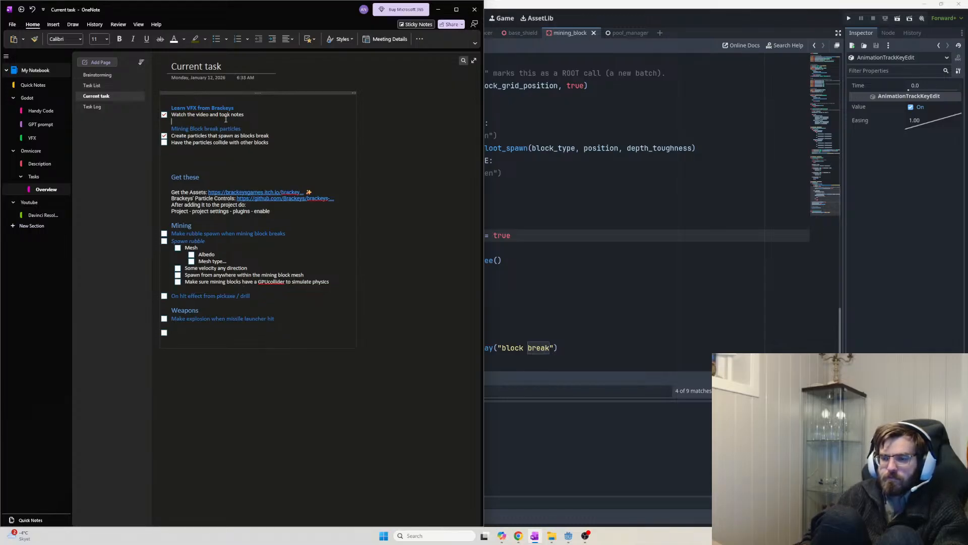
pyautogui.click(285, 146)
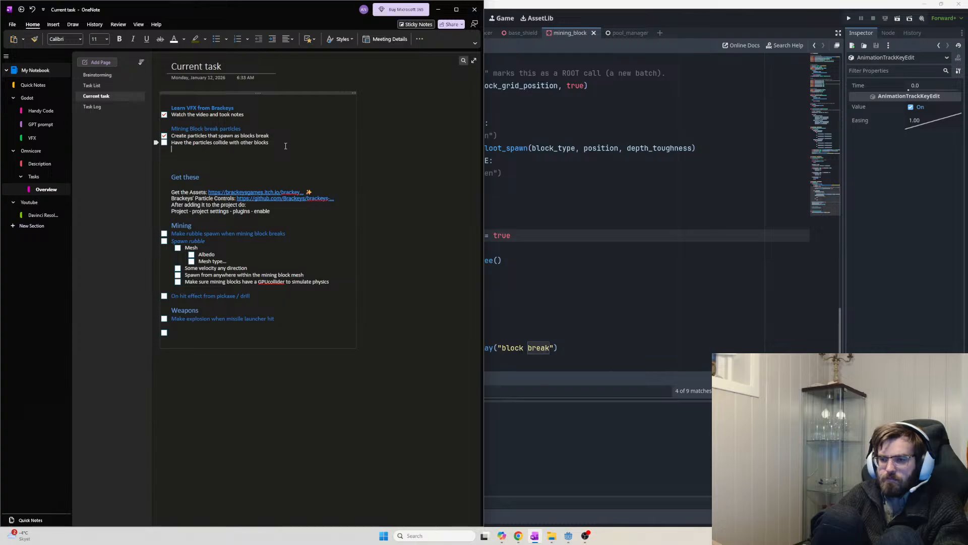
pyautogui.press('Return')
# Add an 'Explosion for missiles' heading, settling on the smaller heading style
pyautogui.write('Explosion')
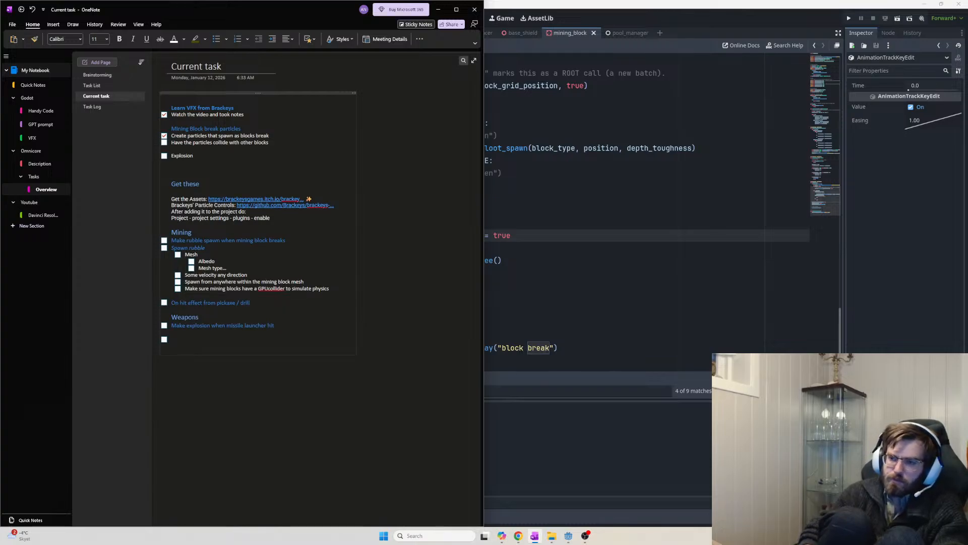
pyautogui.hotkey('ctrl', 'alt', '1')
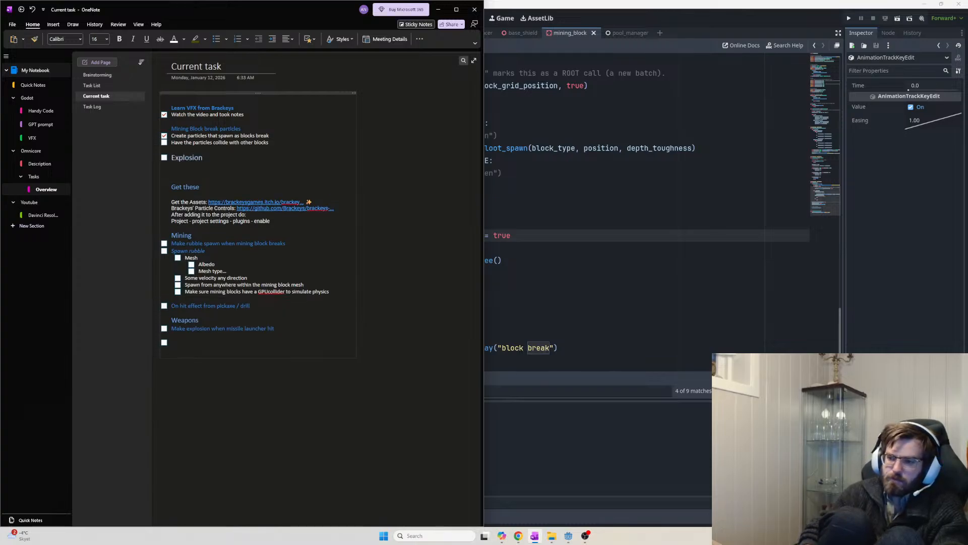
pyautogui.hotkey('ctrl', 'alt', '3')
pyautogui.hotkey('ctrl', 'alt', '2')
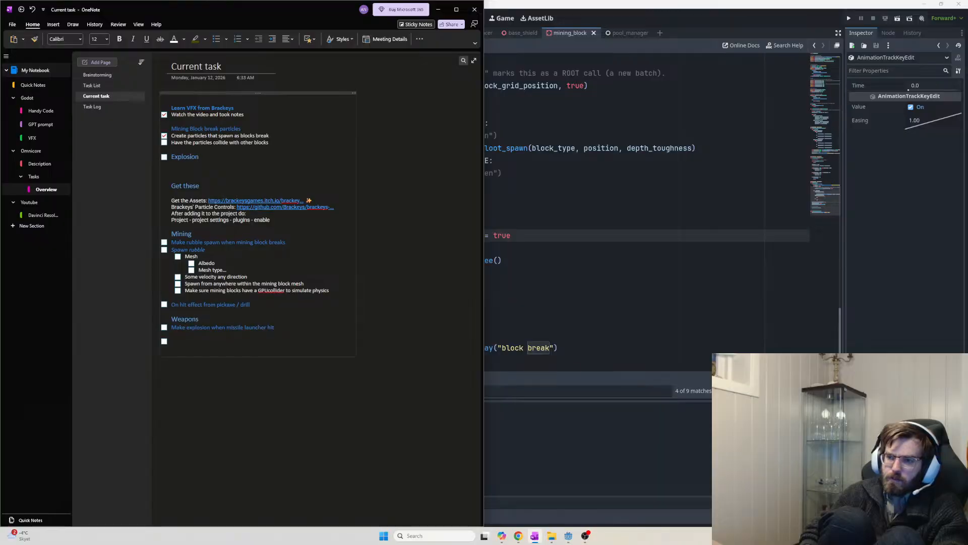
pyautogui.hotkey('ctrl', 'alt', '3')
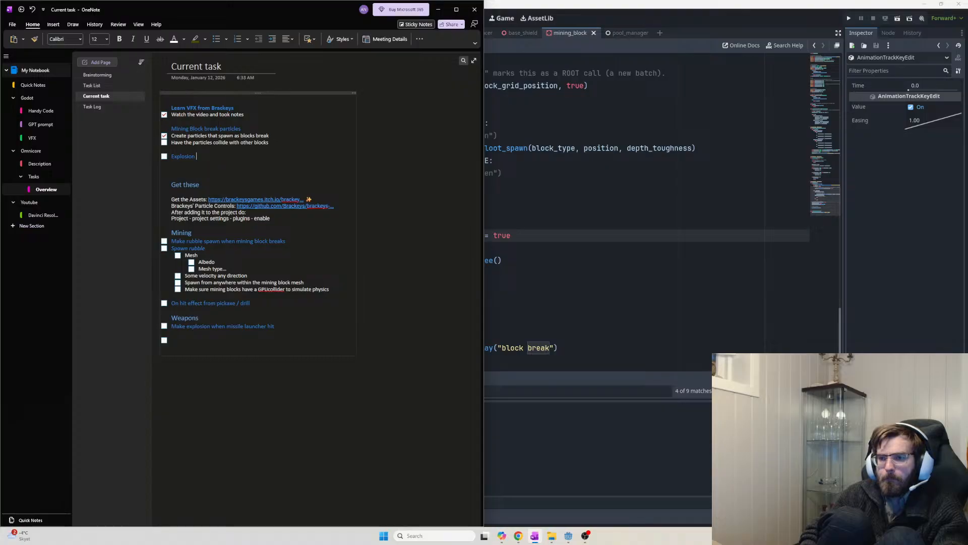
pyautogui.write('for')
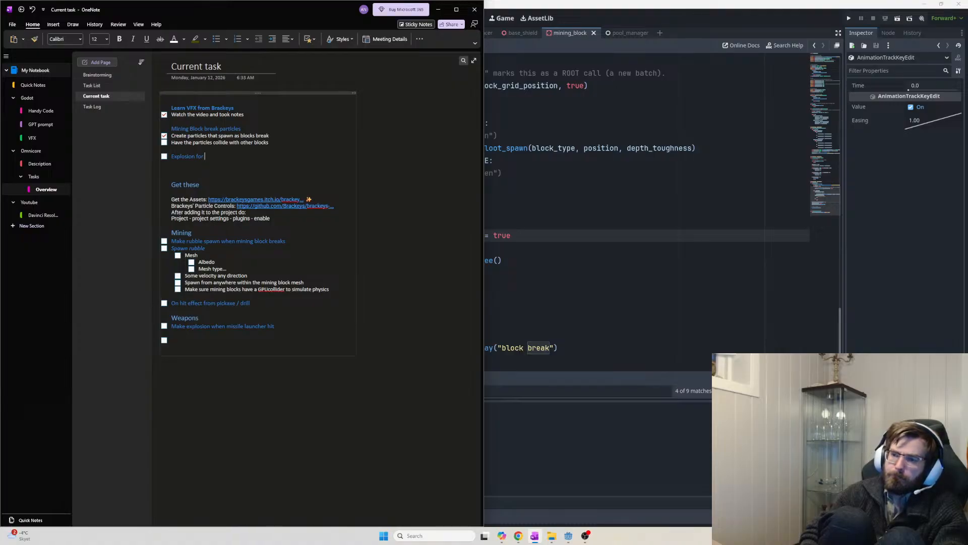
pyautogui.write('missiles')
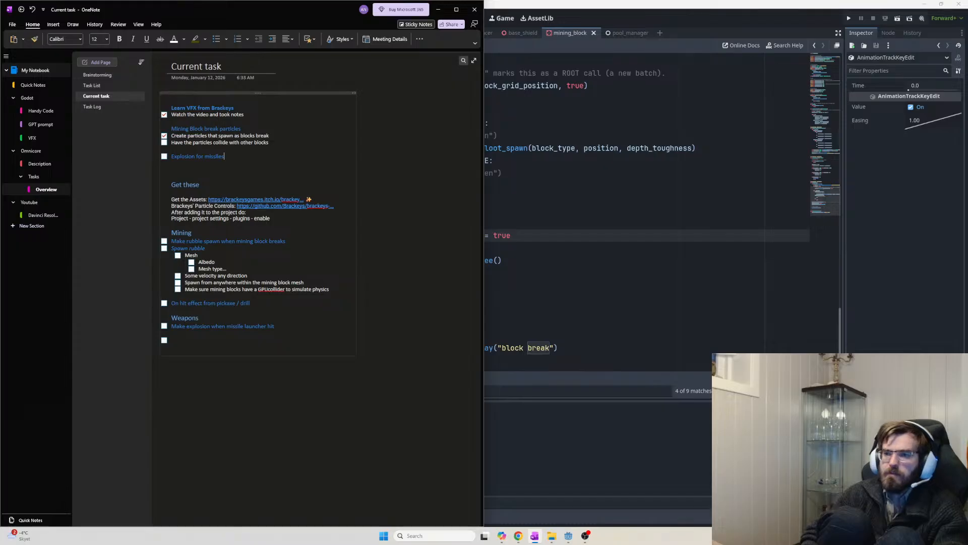
# Start an unchecked to-do under it reading 'Create an animation from one of bracker'
pyautogui.click(285, 146)
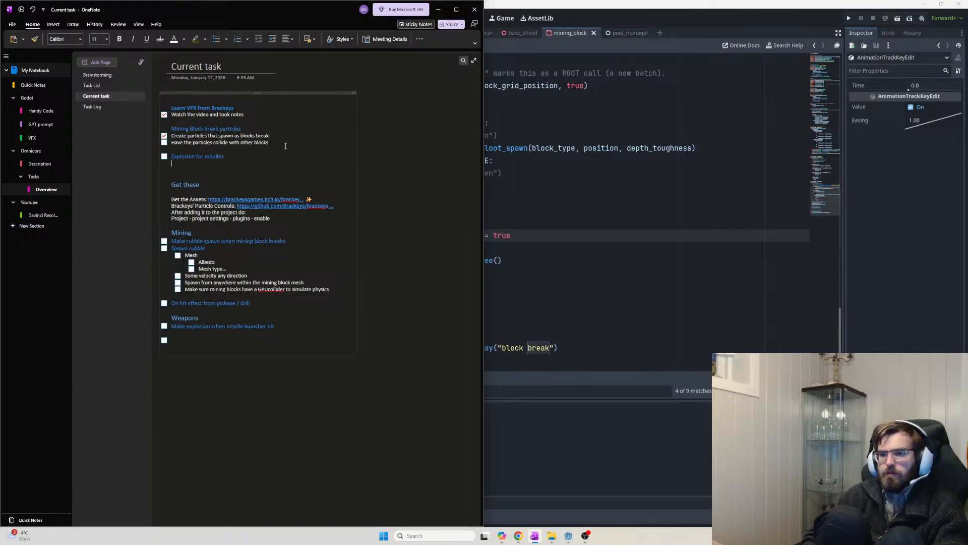
pyautogui.write('C')
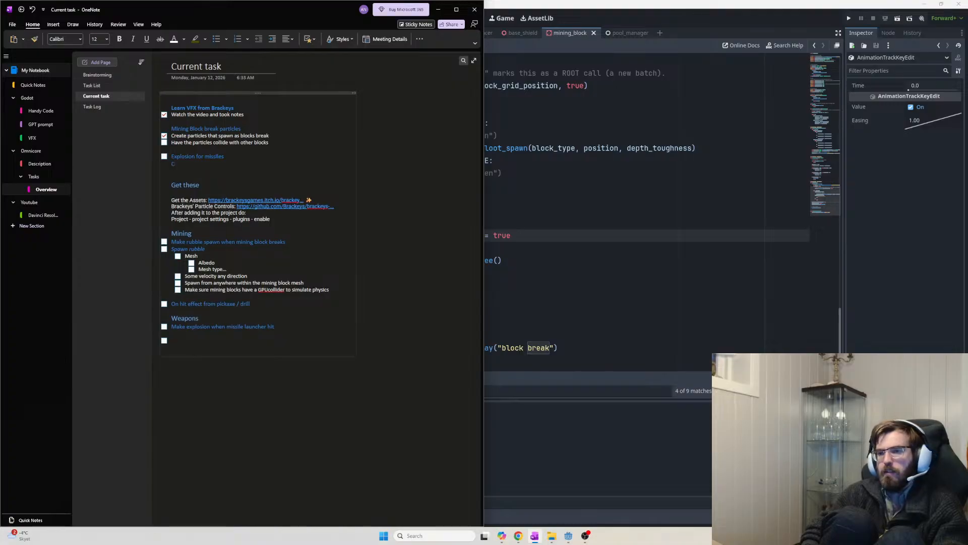
pyautogui.press('BackSpace')
pyautogui.press('Return')
pyautogui.press('BackSpace')
pyautogui.press('BackSpace')
pyautogui.press('Return')
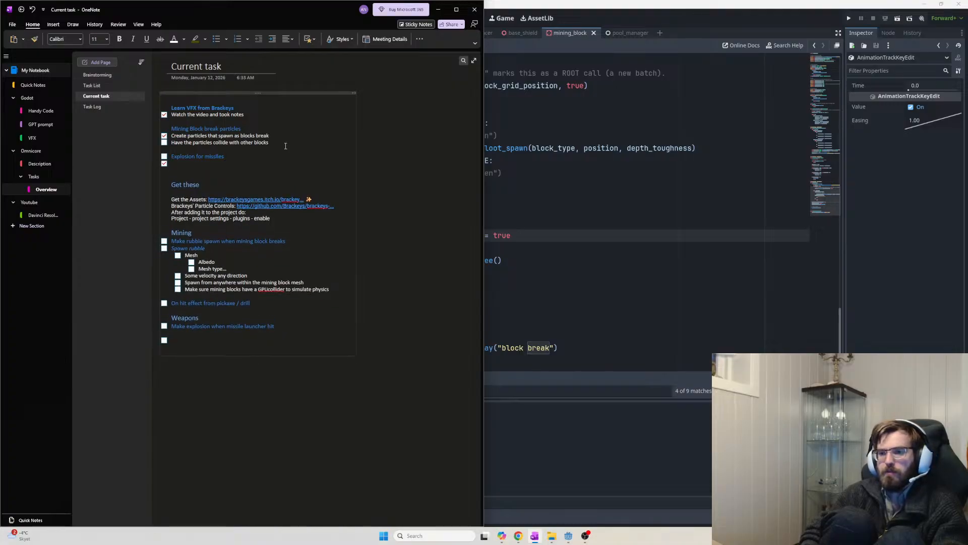
pyautogui.hotkey('ctrl', '1')
pyautogui.hotkey('ctrl', '1')
pyautogui.press('BackSpace')
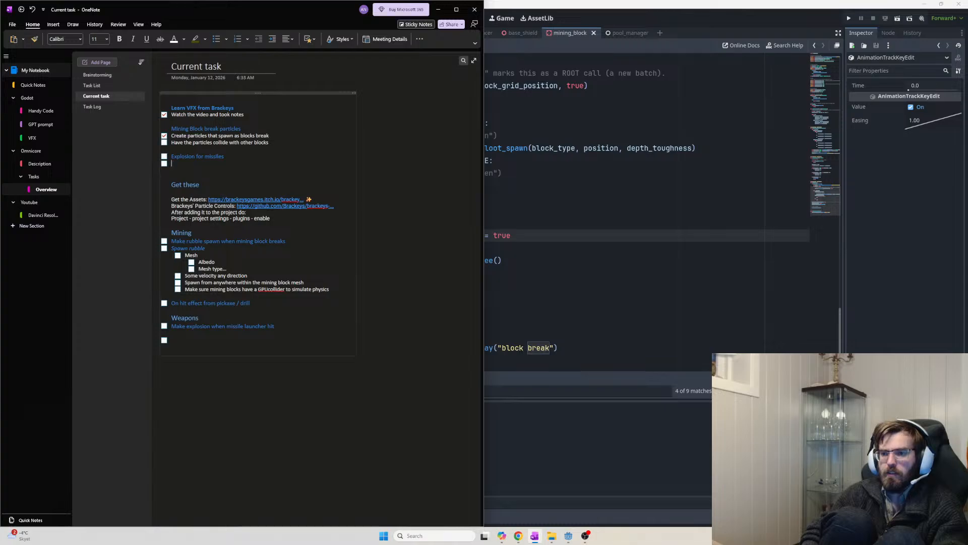
pyautogui.write('Create an ')
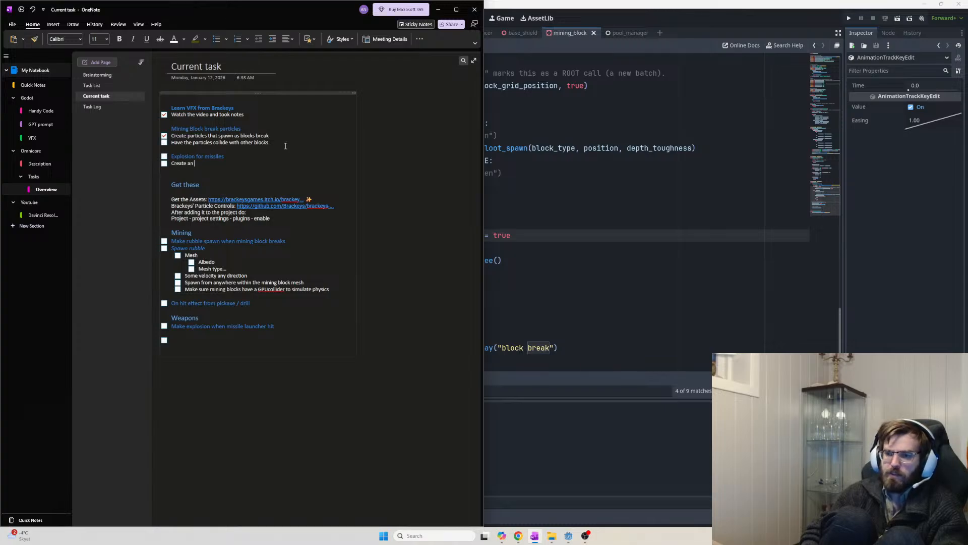
pyautogui.write('animation fro')
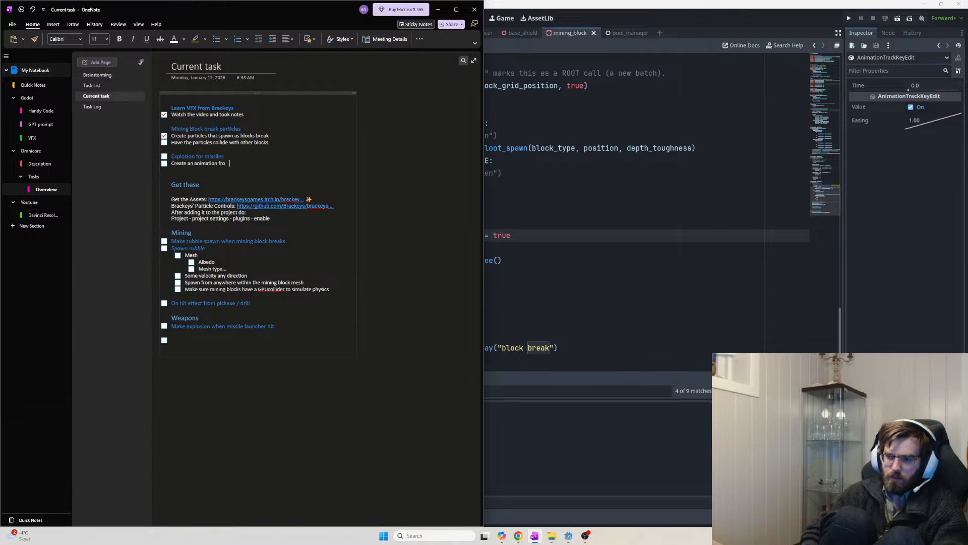
pyautogui.write('m one of')
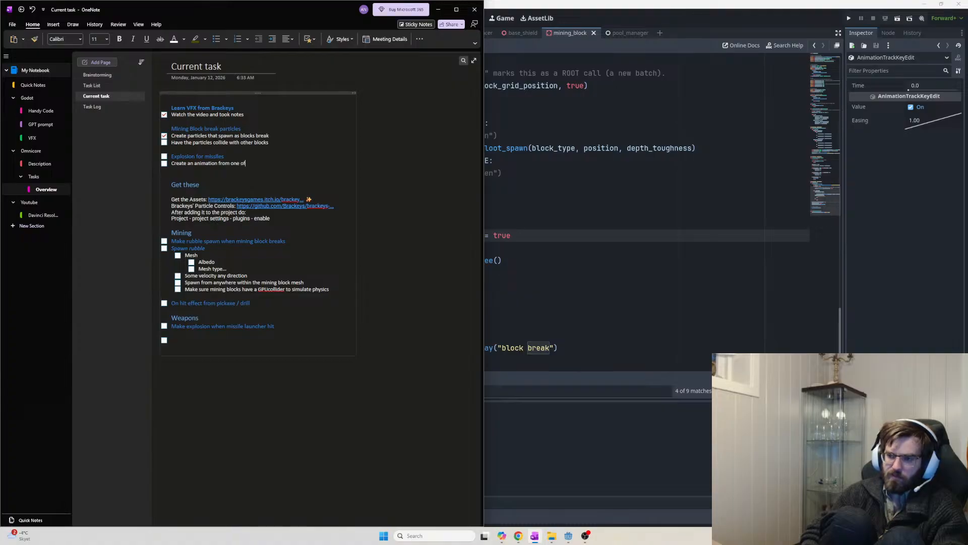
pyautogui.write(' bracker')
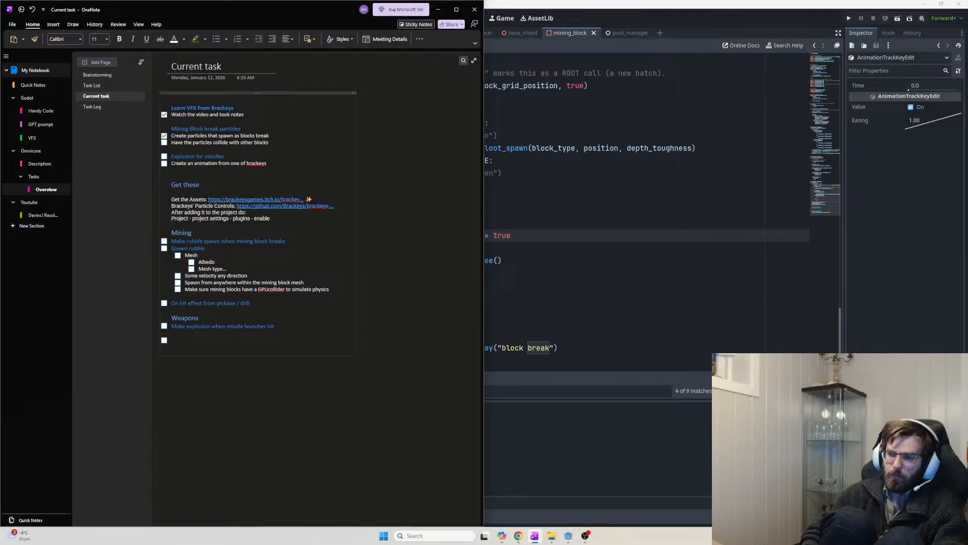
# In Godot, clear the 'mining' filter in the file list so all files show
pyautogui.hotkey('alt', 'Tab')
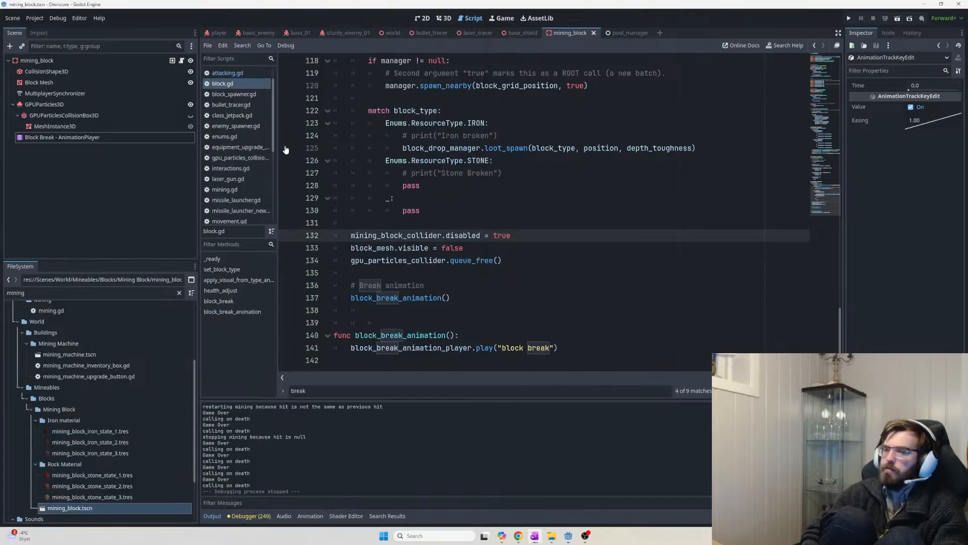
pyautogui.scroll(4, 155, 359)
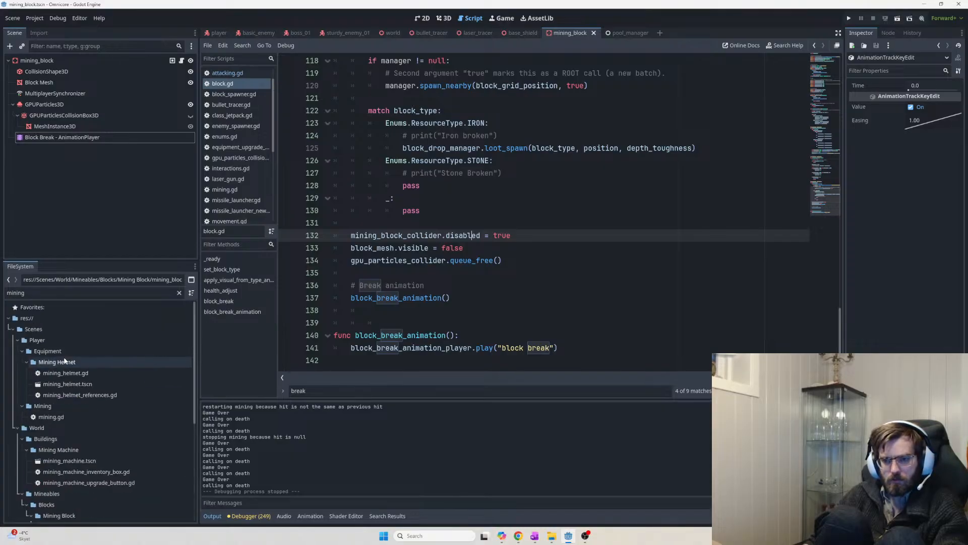
pyautogui.doubleClick(61, 294)
pyautogui.press('BackSpace')
pyautogui.scroll(3, 85, 327)
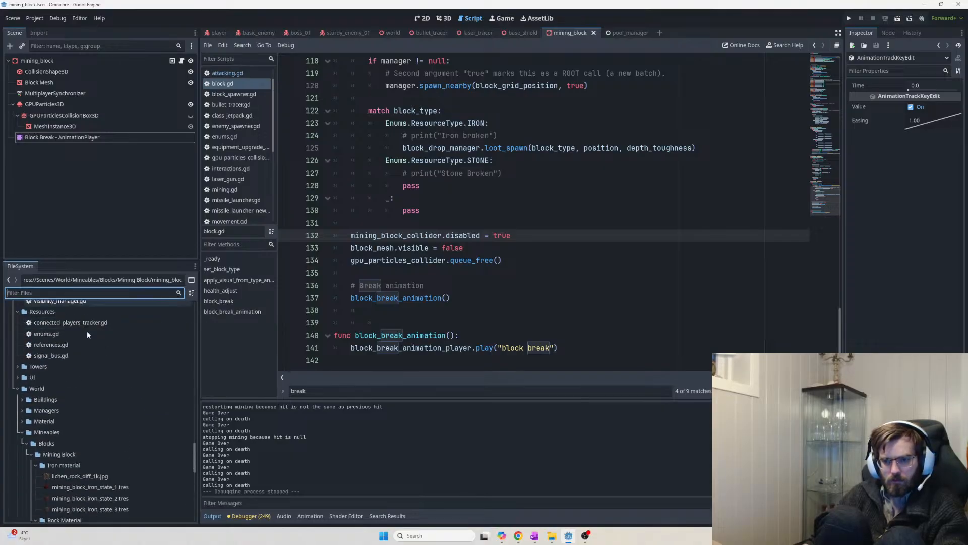
pyautogui.moveTo(193, 444); pyautogui.dragTo(192, 301)
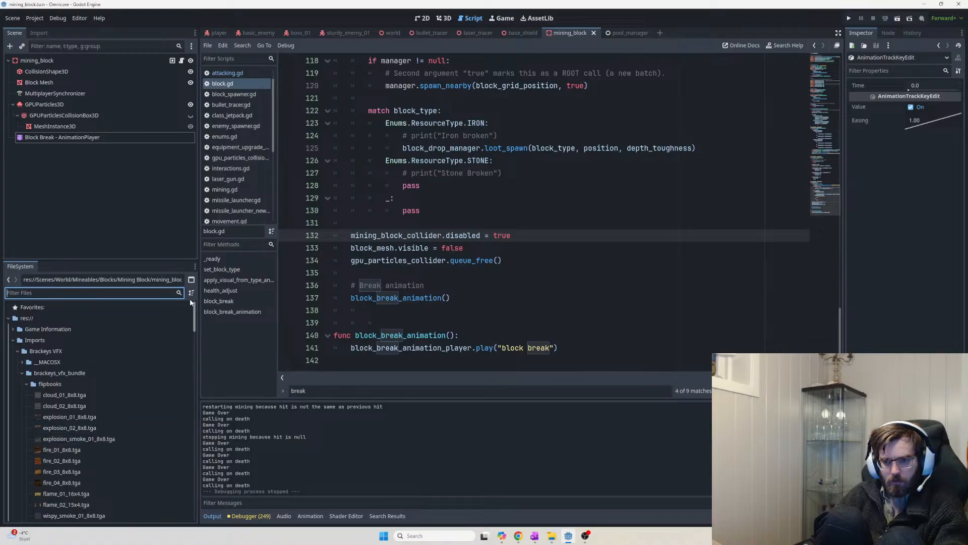
# Reword the to-do as 'New particle utilizing an animation from one of brackeys flipbooks'
pyautogui.hotkey('alt', 'Tab')
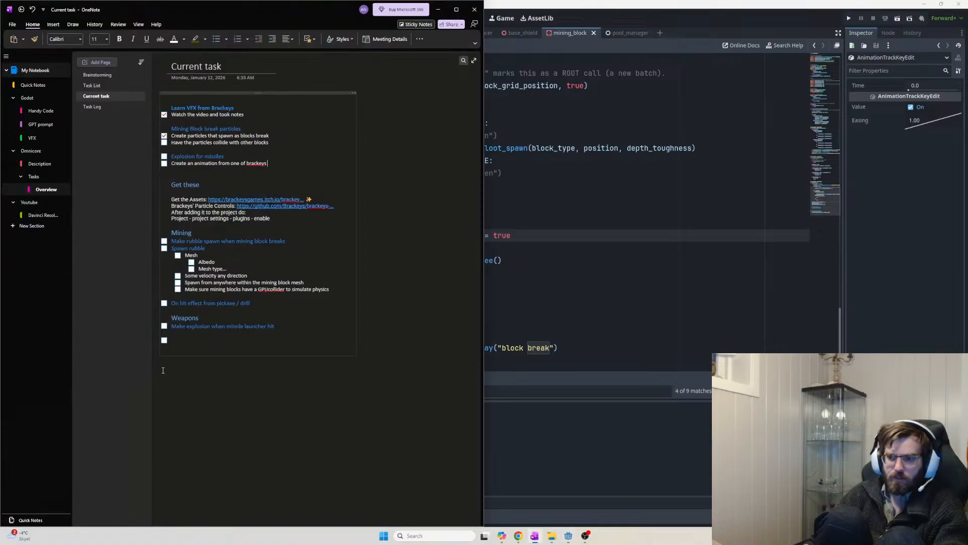
pyautogui.write('flipbooks')
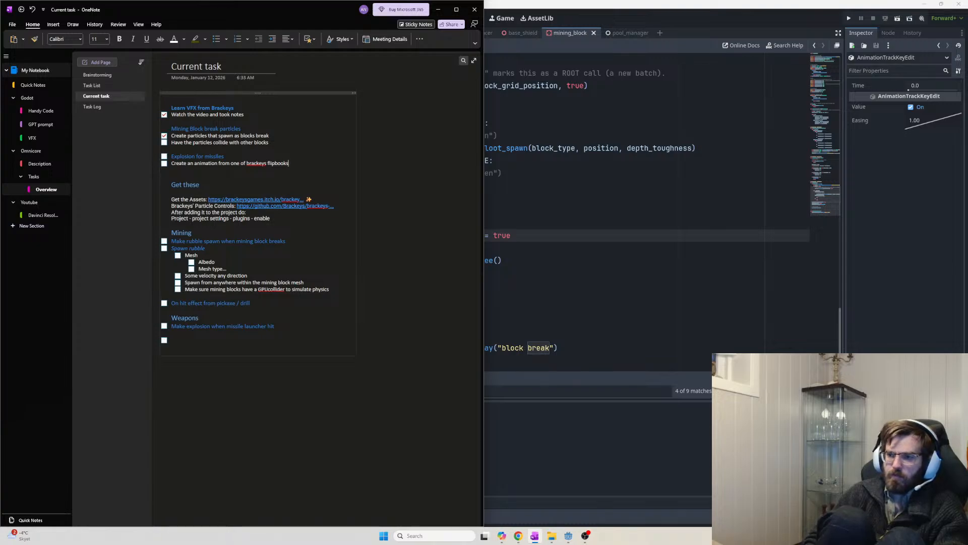
pyautogui.click(261, 156)
pyautogui.press('Return')
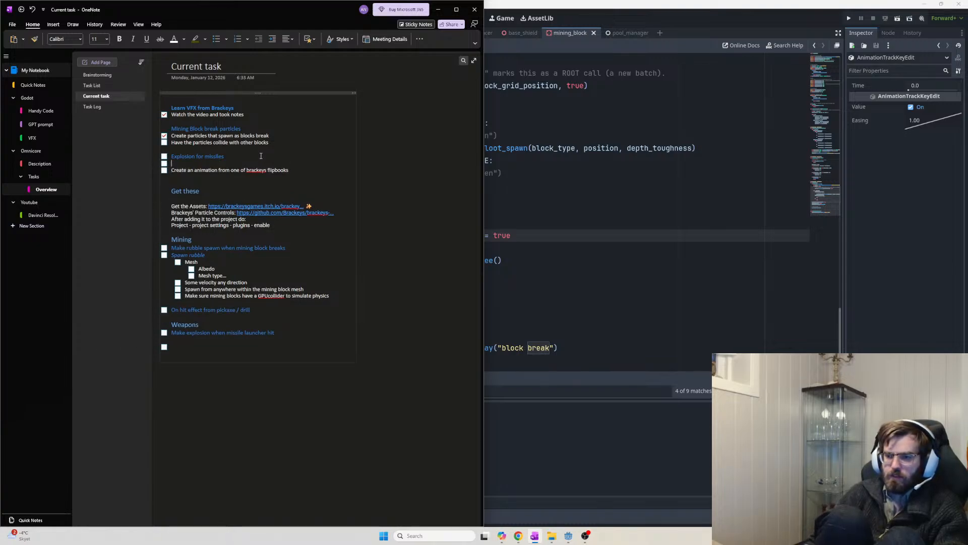
pyautogui.write('New ')
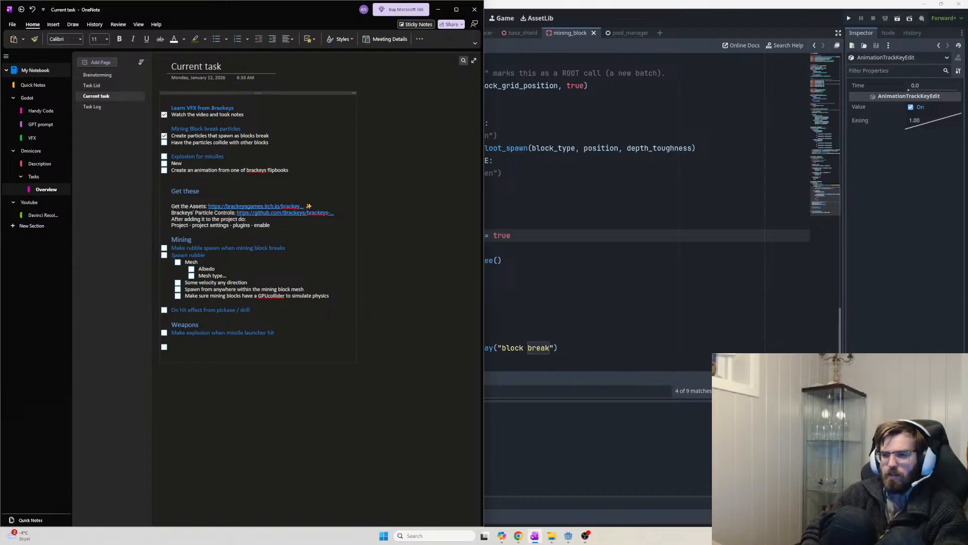
pyautogui.write('particles')
pyautogui.press('BackSpace')
pyautogui.write('u')
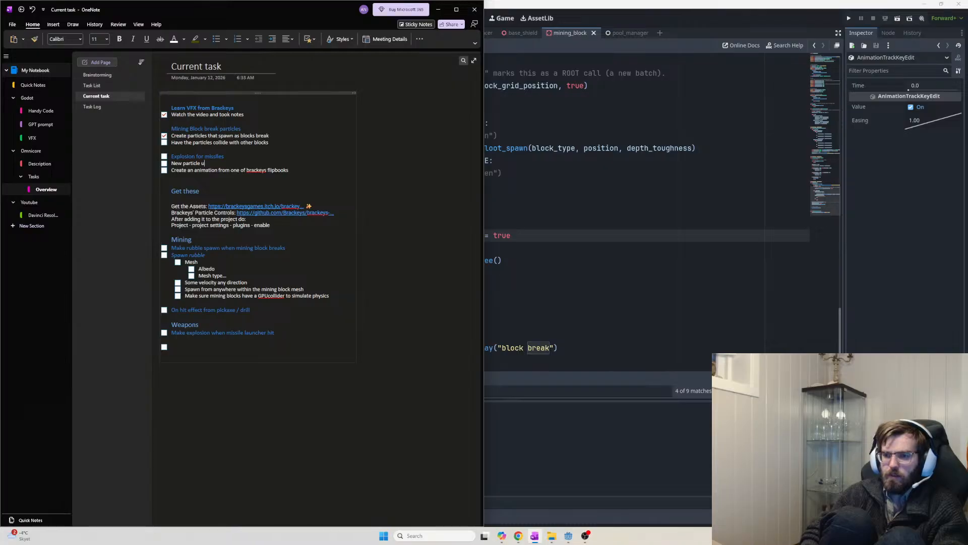
pyautogui.write('tilizing')
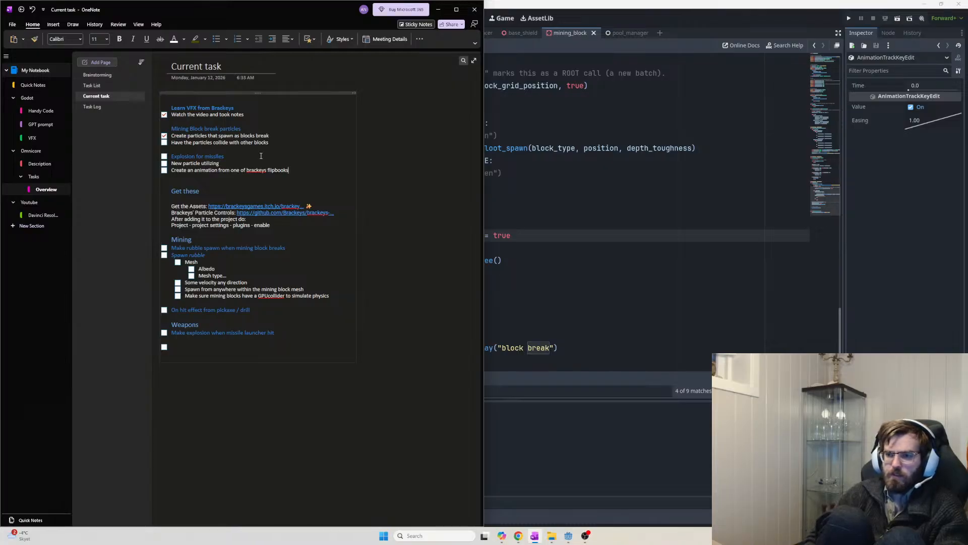
pyautogui.moveTo(189, 170); pyautogui.dragTo(151, 173)
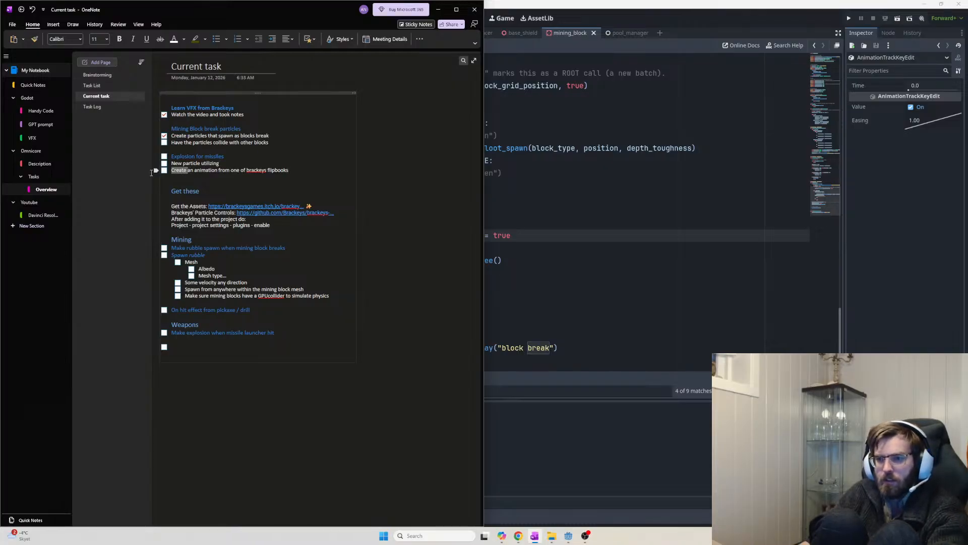
pyautogui.press('BackSpace')
pyautogui.press('BackSpace')
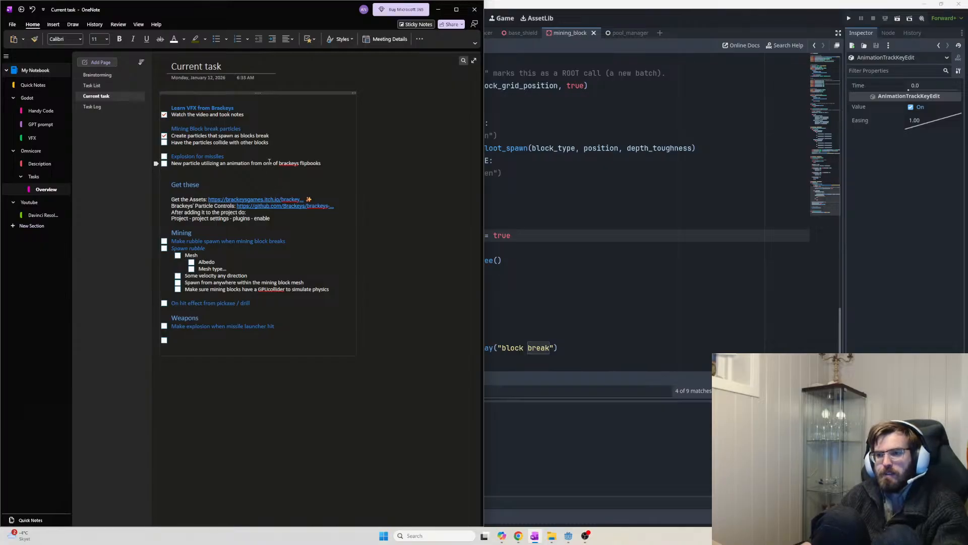
pyautogui.moveTo(279, 163); pyautogui.dragTo(329, 166)
pyautogui.click(328, 165)
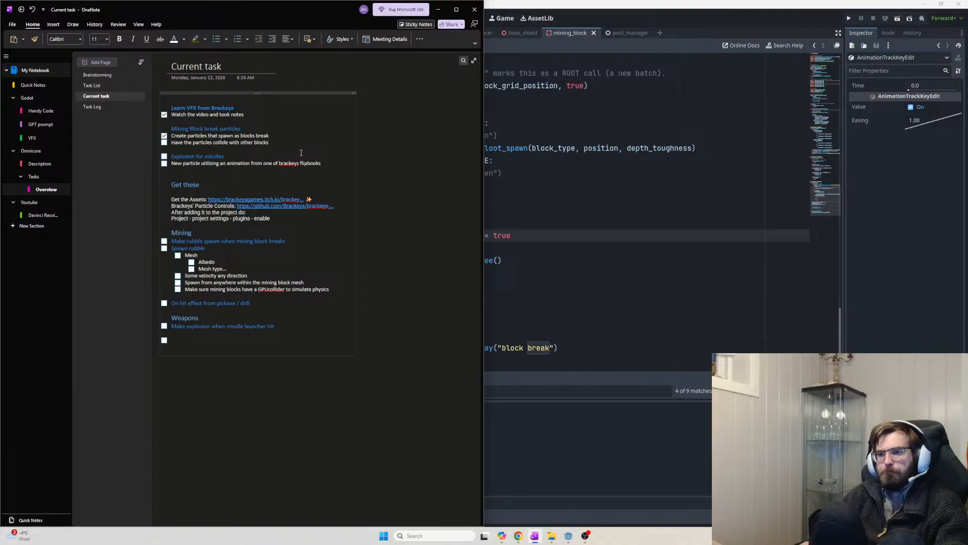
# Add an indented sub-note under the collision to-do naming the GPUParticlesCollisionBox, checking names in Godot
pyautogui.press('Return')
pyautogui.press('Tab')
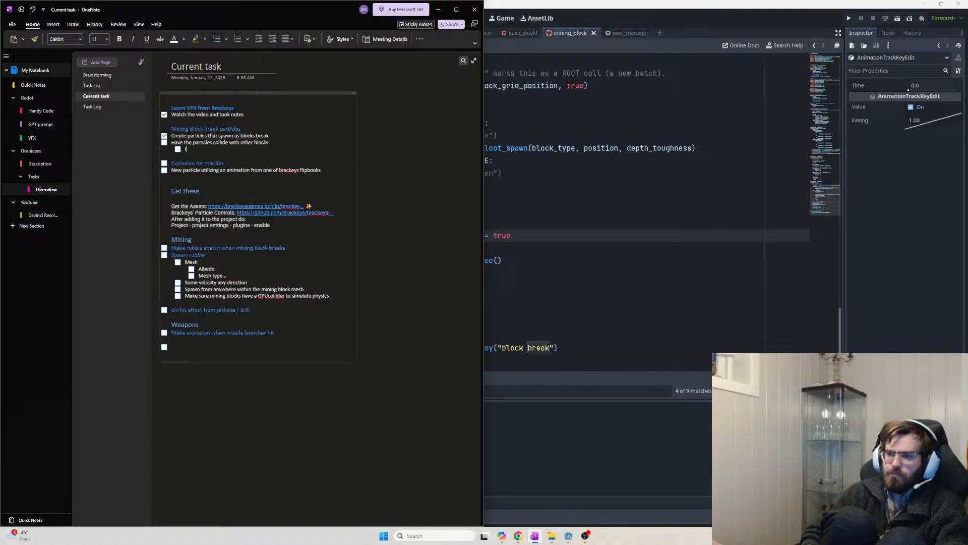
pyautogui.press('BackSpace')
pyautogui.write('We')
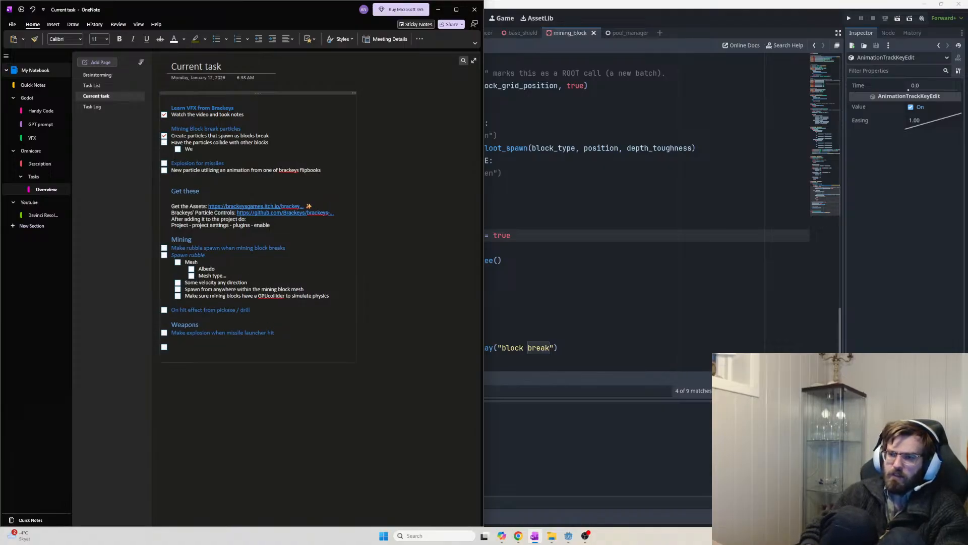
pyautogui.write(' need to m')
pyautogui.hotkey('alt', 'Tab')
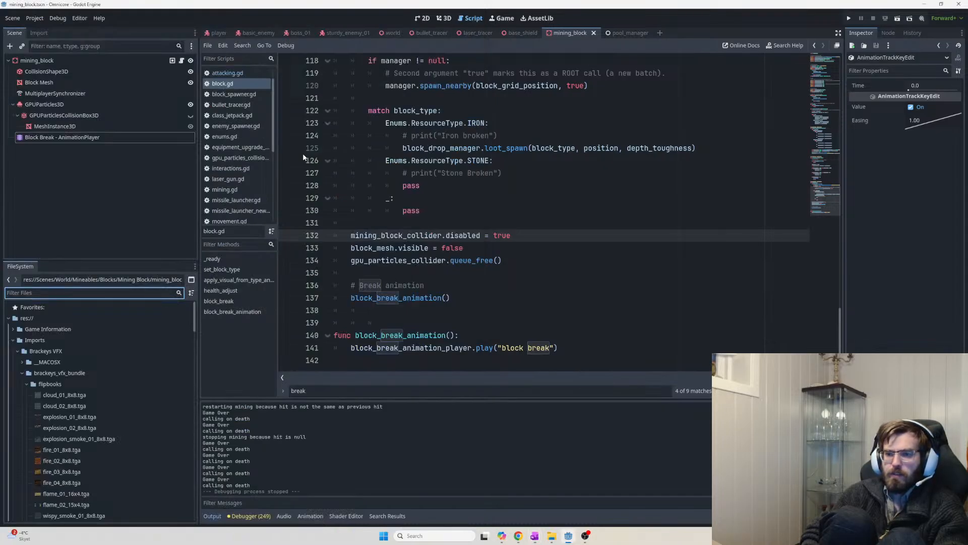
pyautogui.hotkey('alt', 'Tab')
pyautogui.write('GPUPa')
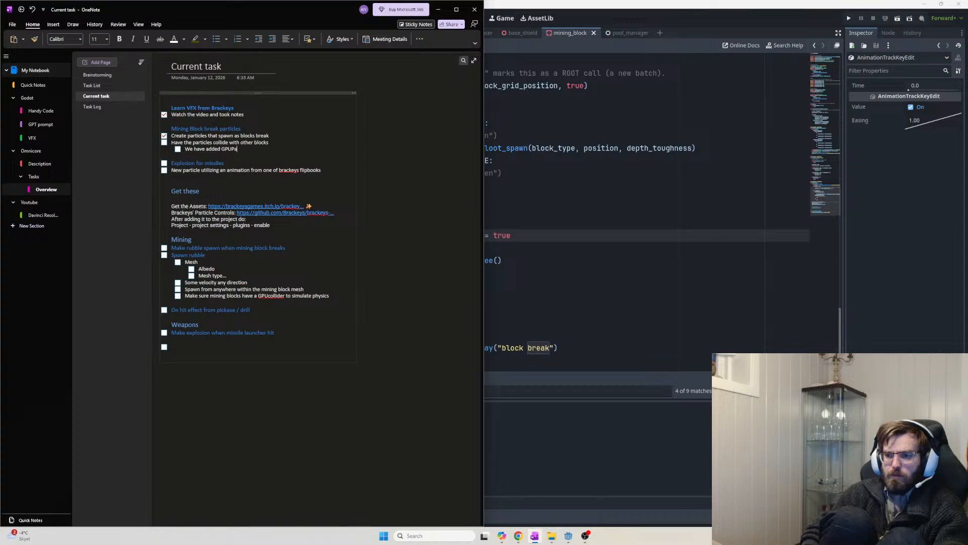
pyautogui.write('rticles')
pyautogui.hotkey('alt', 'Tab')
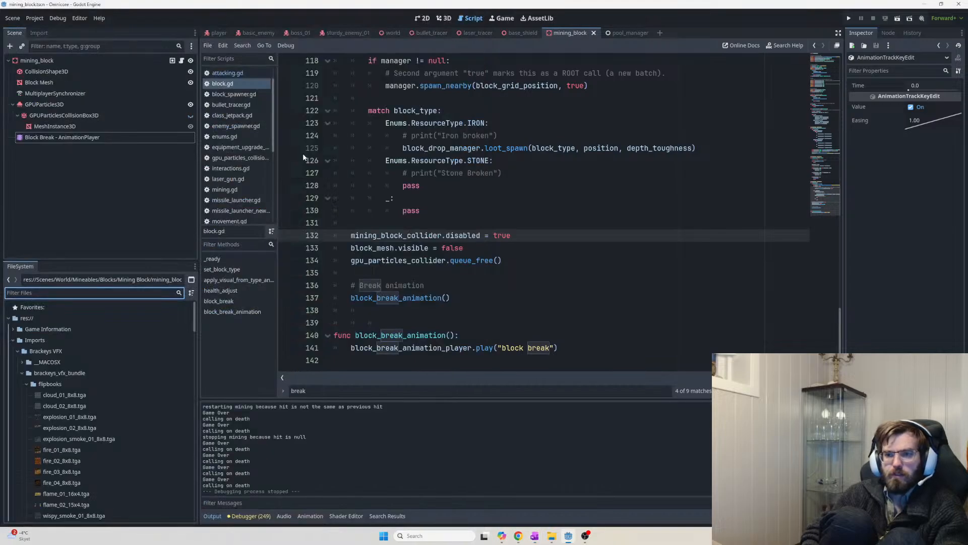
pyautogui.hotkey('alt', 'Tab')
pyautogui.write('Collisi')
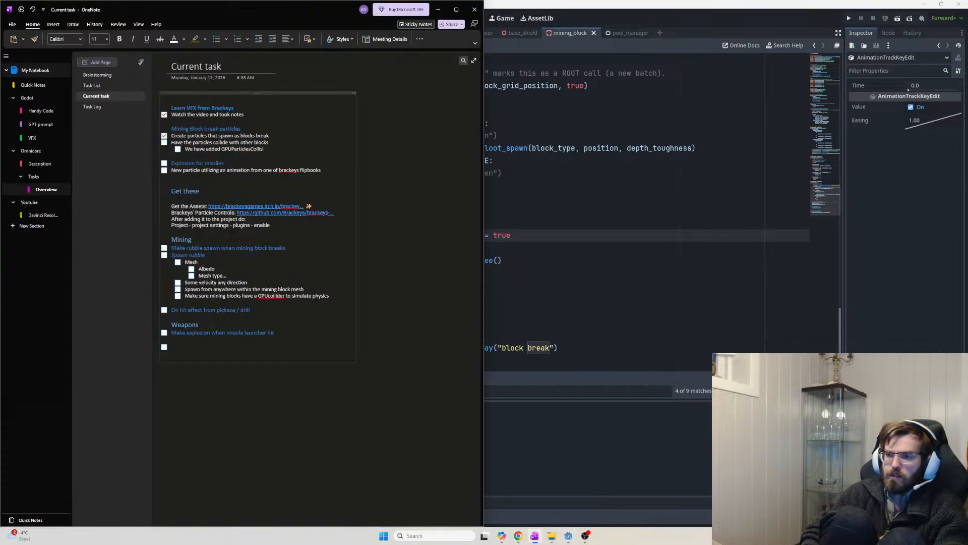
pyautogui.write('onBox3D to')
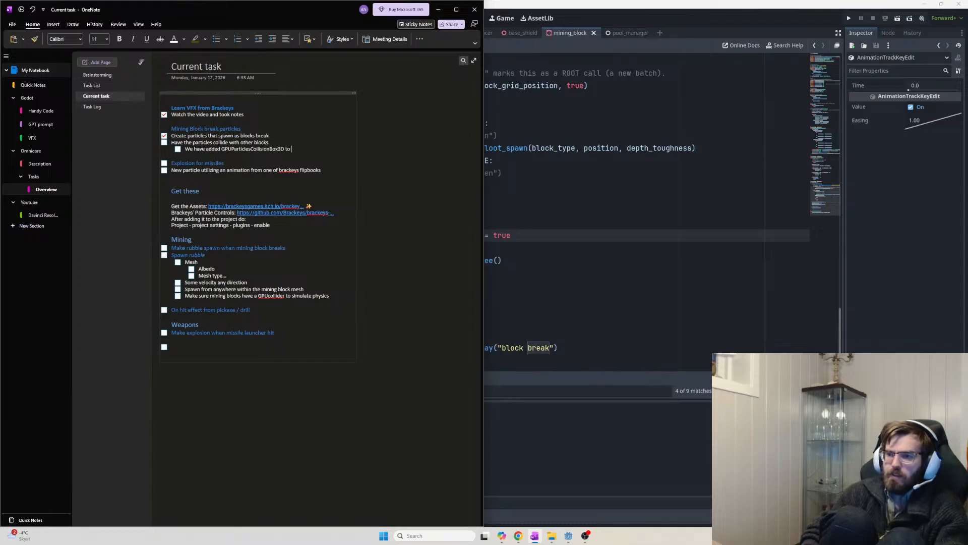
# Finish it: boxes on mining_blocks don't seem to affect particles from other blocks breaking
pyautogui.hotkey('alt', 'Tab')
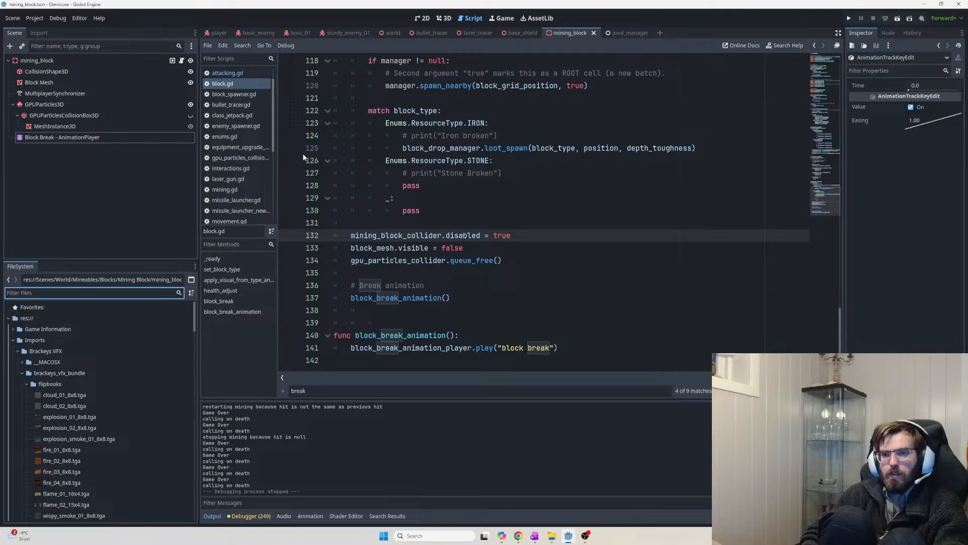
pyautogui.hotkey('alt', 'Tab')
pyautogui.write('mining_bloc')
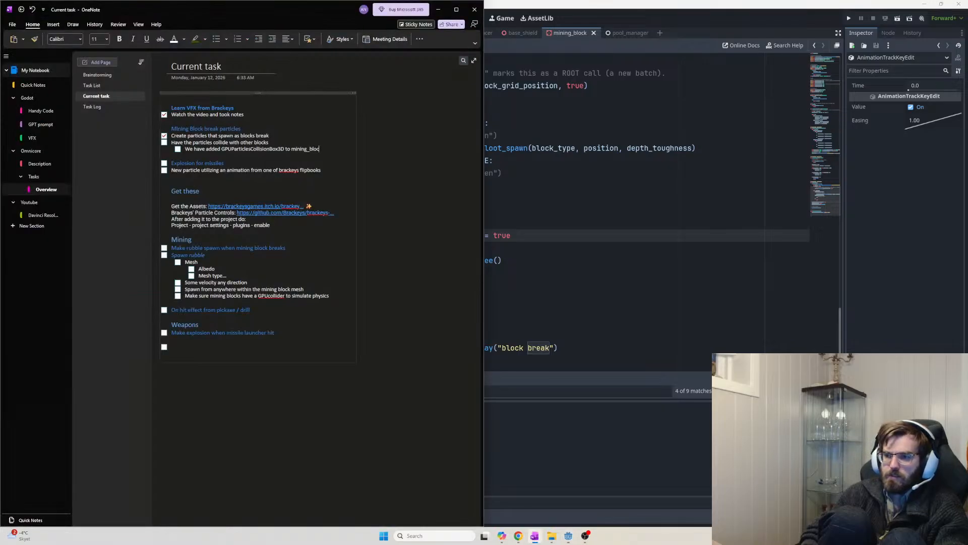
pyautogui.write("ks but they don't")
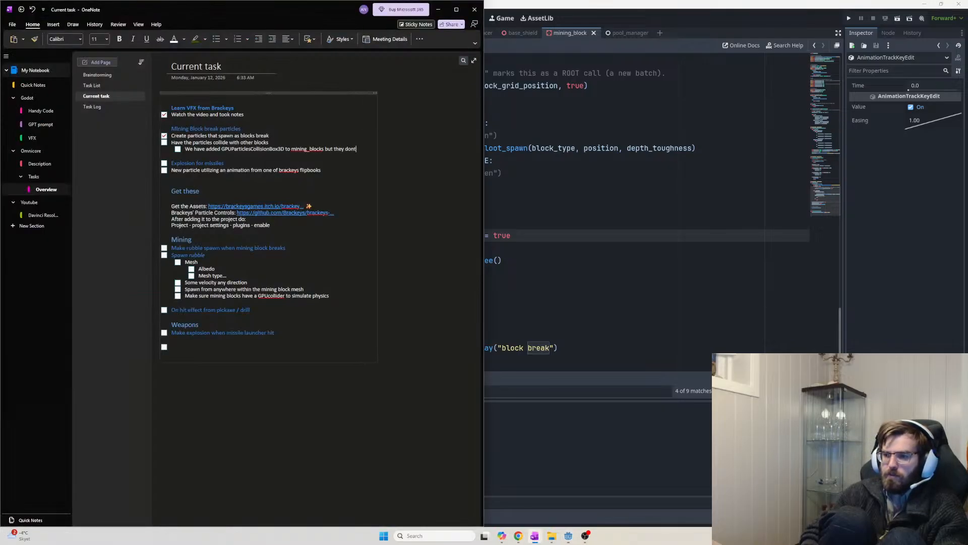
pyautogui.write(' affect')
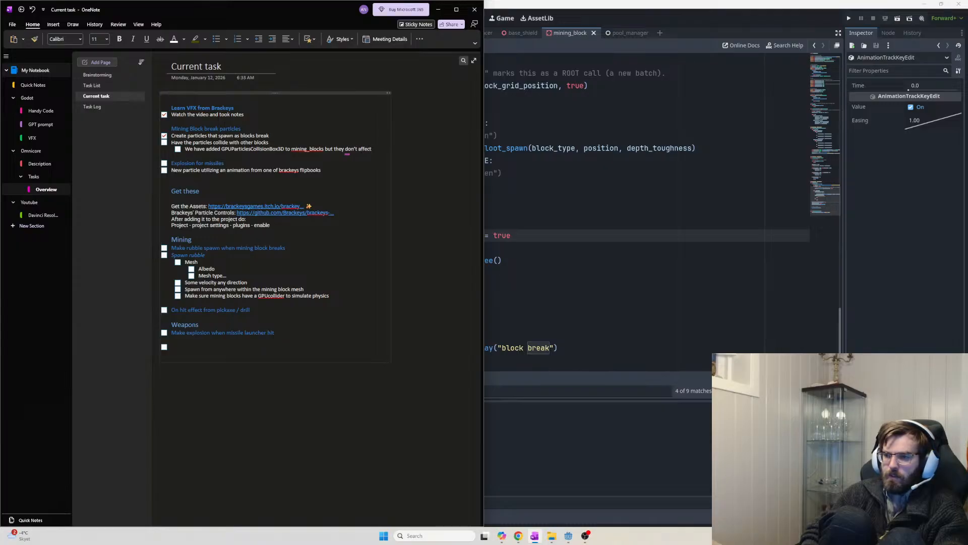
pyautogui.press('BackSpace')
pyautogui.press('BackSpace')
pyautogui.press('BackSpace')
pyautogui.press('BackSpace')
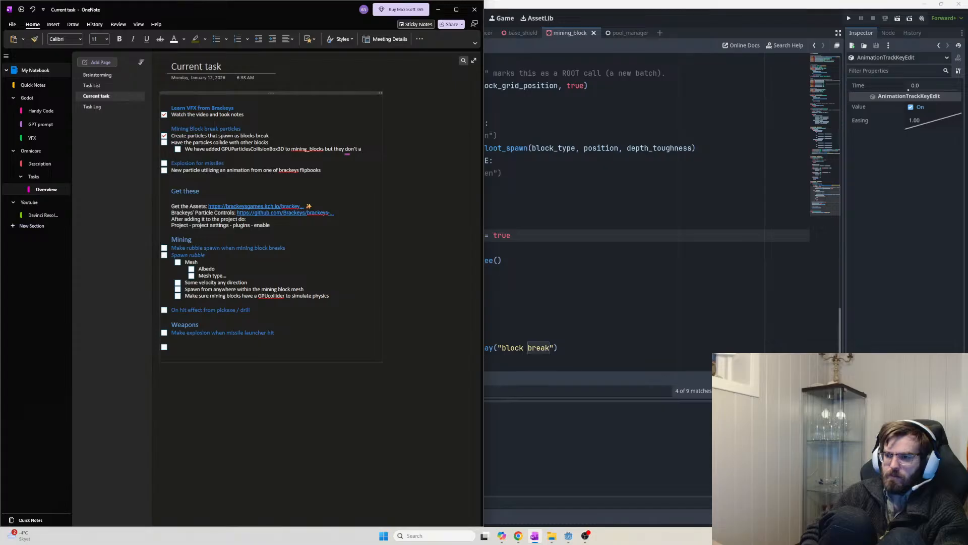
pyautogui.write('seem to affect')
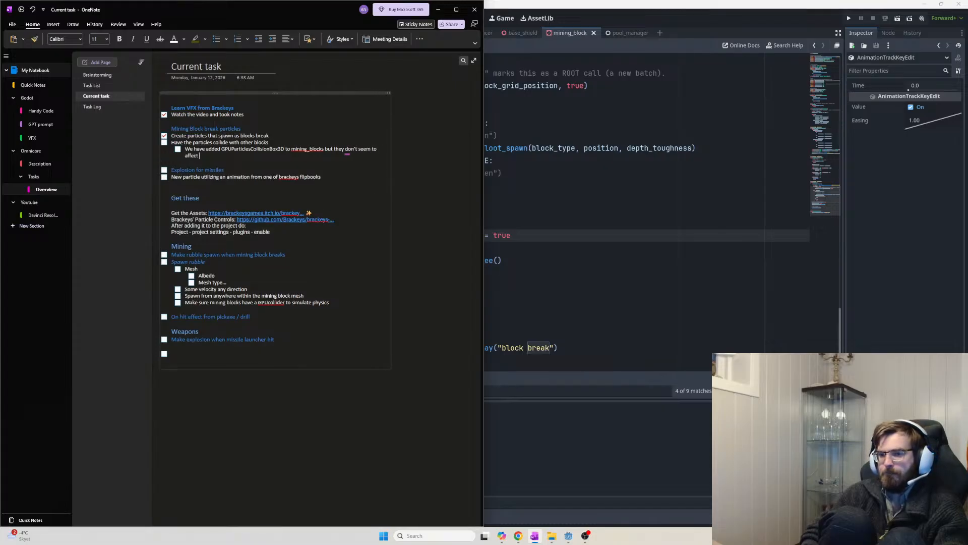
pyautogui.hotkey('alt', 'Tab')
pyautogui.hotkey('alt', 'Tab')
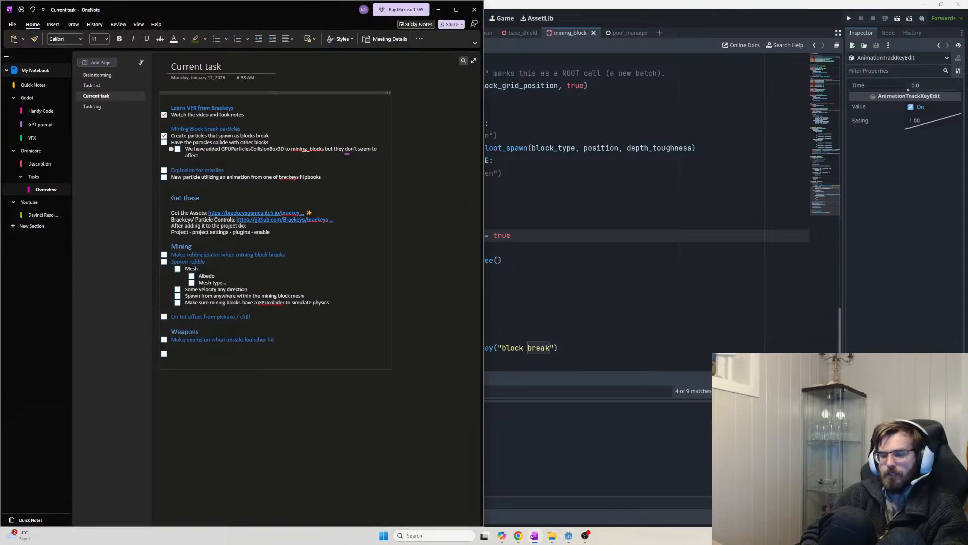
pyautogui.write('particles from othe')
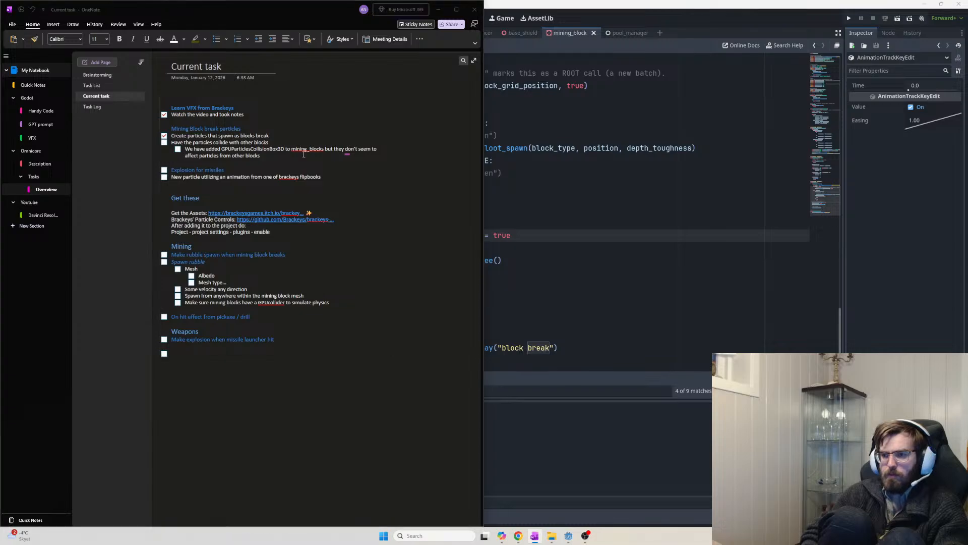
pyautogui.hotkey('alt', 'Tab')
pyautogui.hotkey('alt', 'Tab')
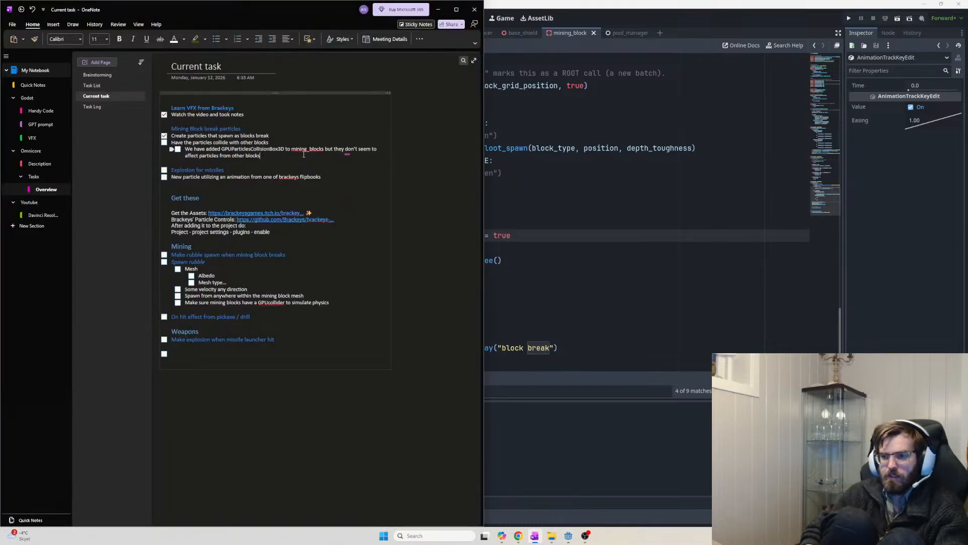
pyautogui.write('braeking')
pyautogui.press('BackSpace')
pyautogui.press('BackSpace')
pyautogui.press('BackSpace')
pyautogui.press('BackSpace')
pyautogui.press('BackSpace')
pyautogui.press('BackSpace')
pyautogui.write('eaking')
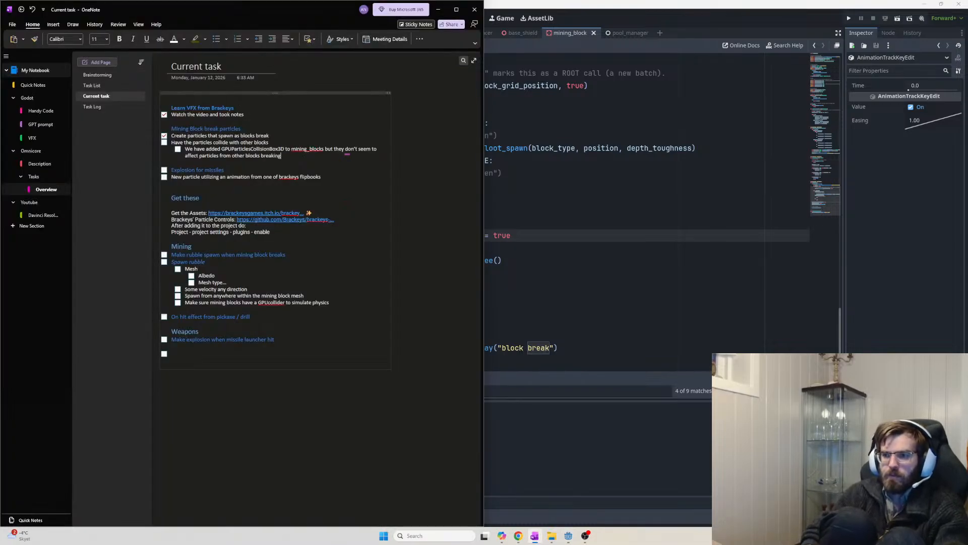
pyautogui.hotkey('alt', 'Tab')
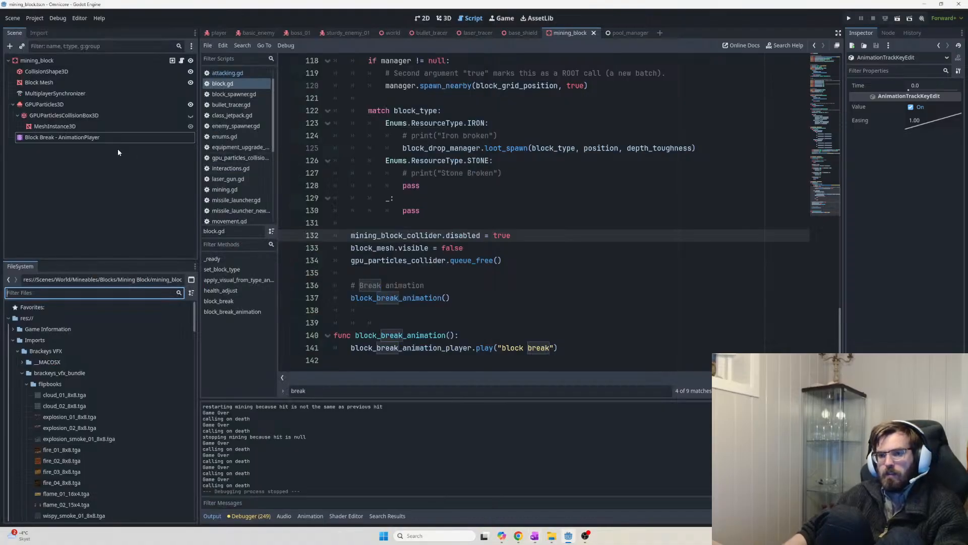
pyautogui.click(95, 138)
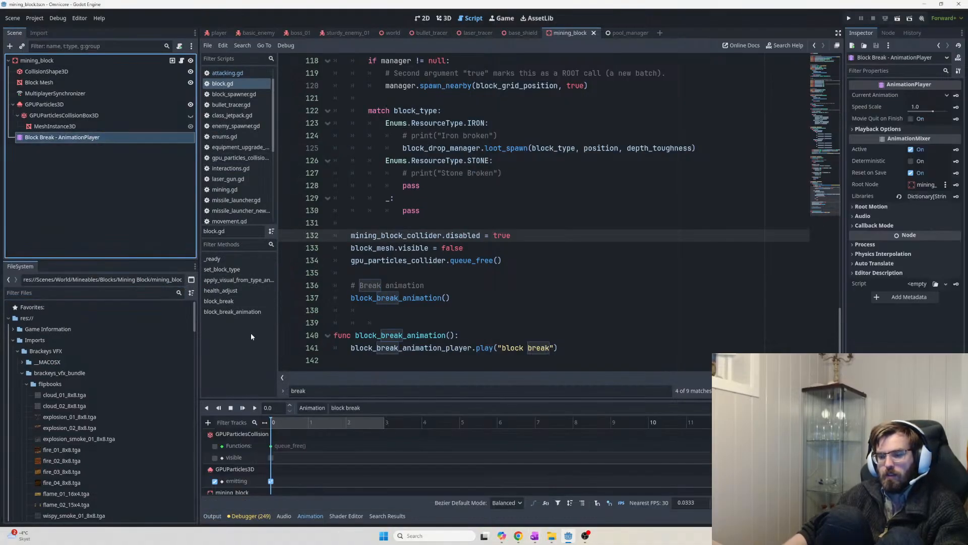
# Comment out the queue_free() on line 134 of block.gd and host a test run
pyautogui.click(354, 260)
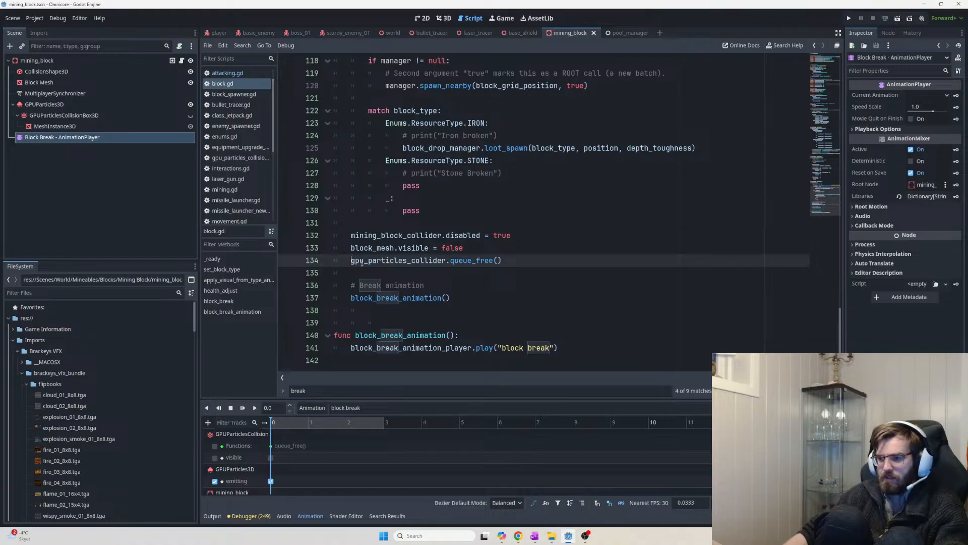
pyautogui.write('#')
pyautogui.press('F5')
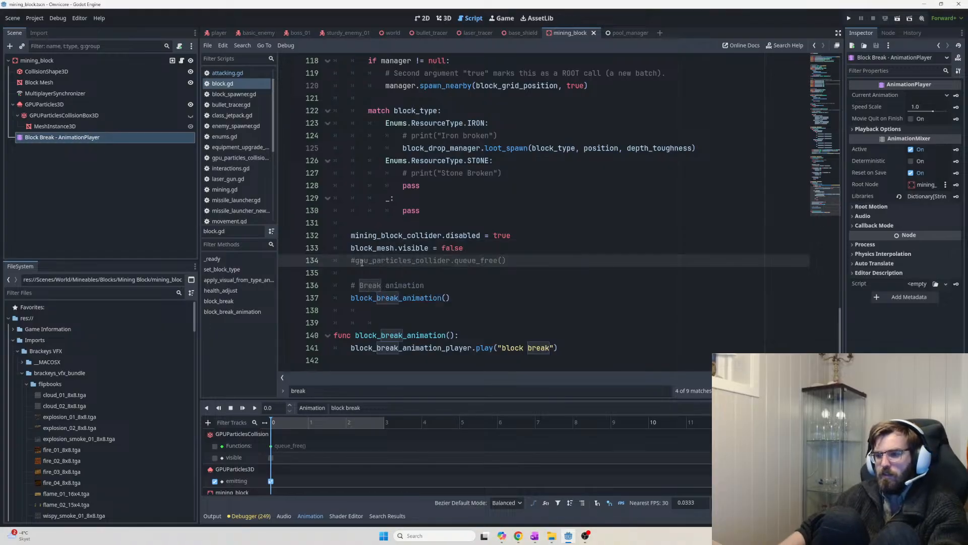
pyautogui.click(291, 149)
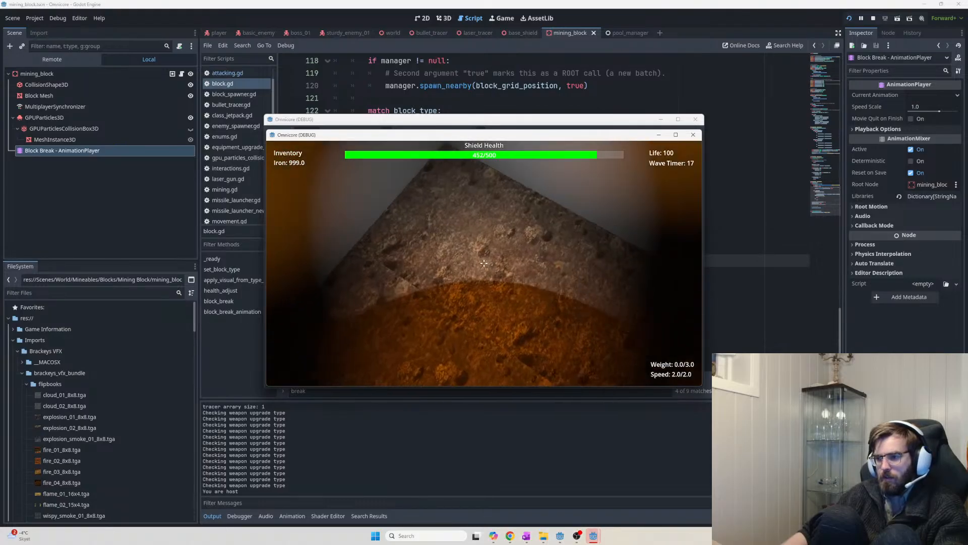
# Mine six blocks to watch the break particles, then stop the game
pyautogui.click(484, 263)
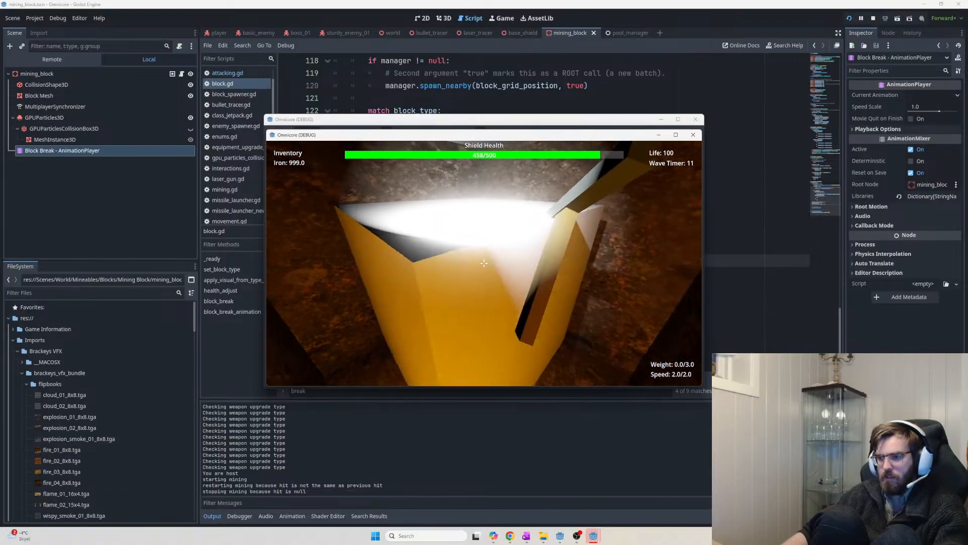
pyautogui.click(484, 263)
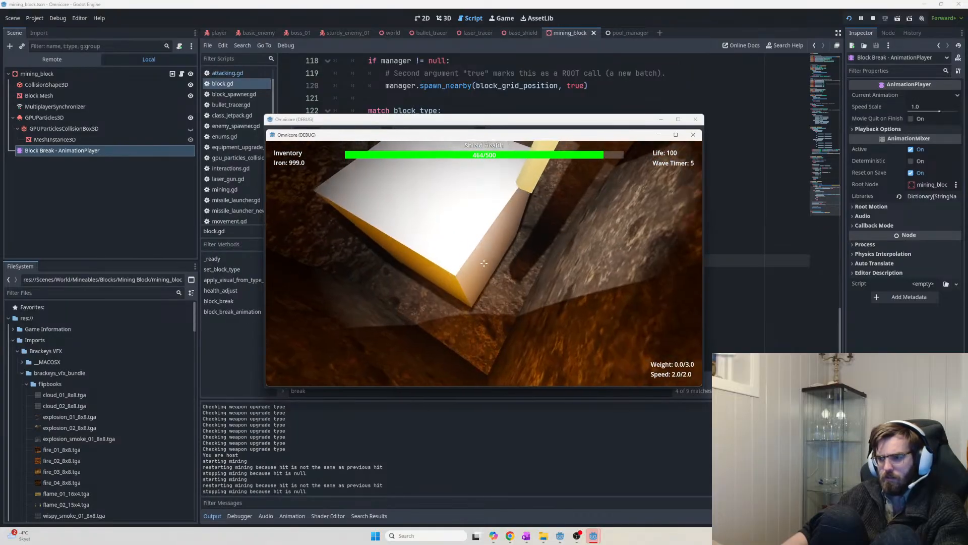
pyautogui.click(484, 263)
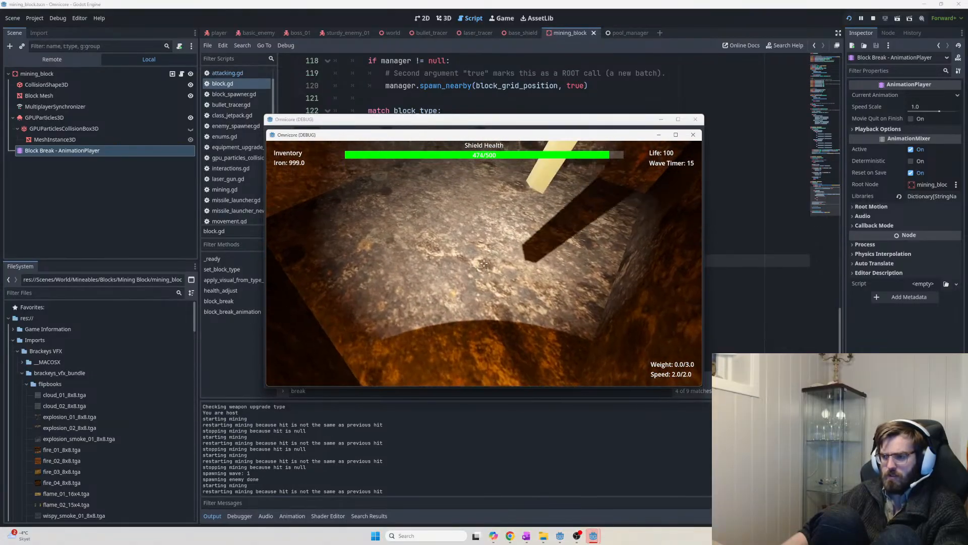
pyautogui.click(484, 263)
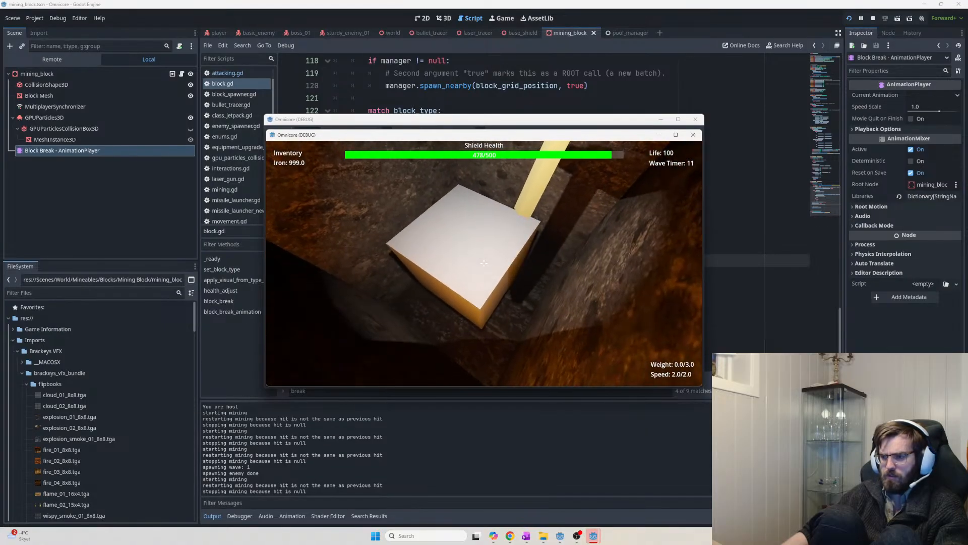
pyautogui.click(484, 262)
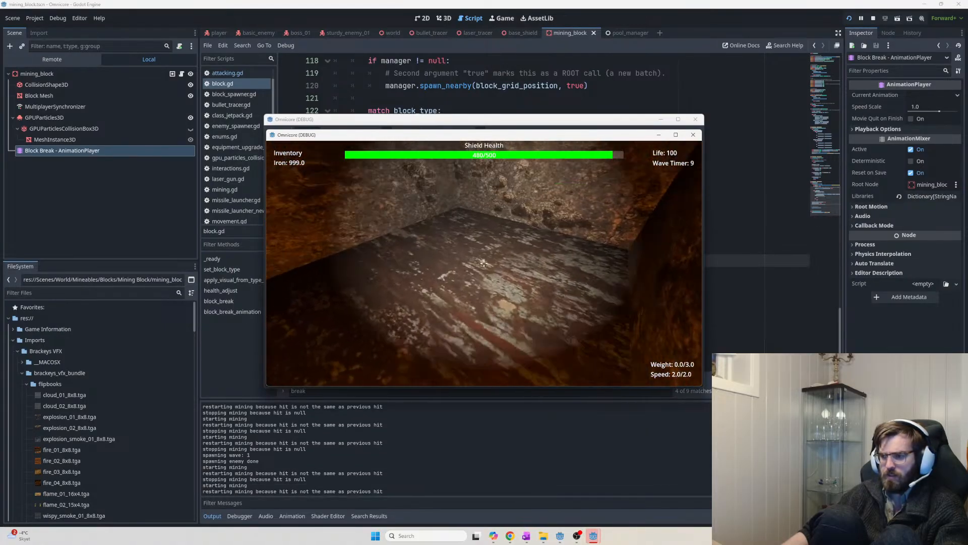
pyautogui.click(484, 263)
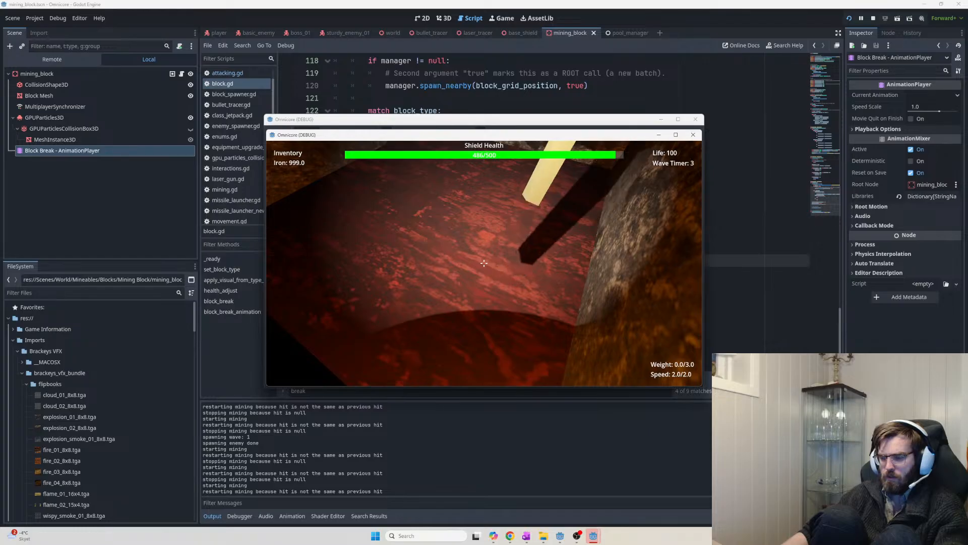
pyautogui.press('F8')
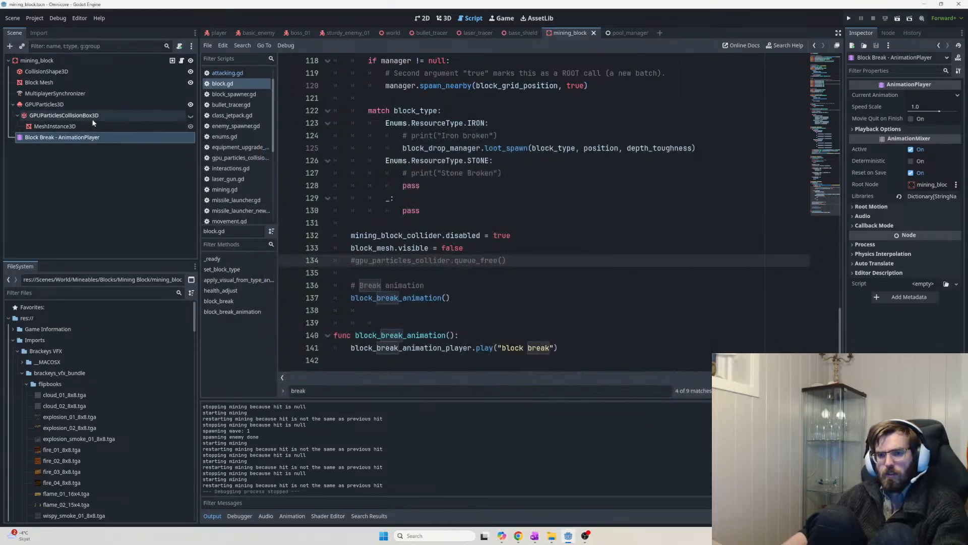
pyautogui.click(93, 119)
# Set the GPUParticlesCollisionBox3D scale to 1 and launch a hosted test run
pyautogui.click(865, 285)
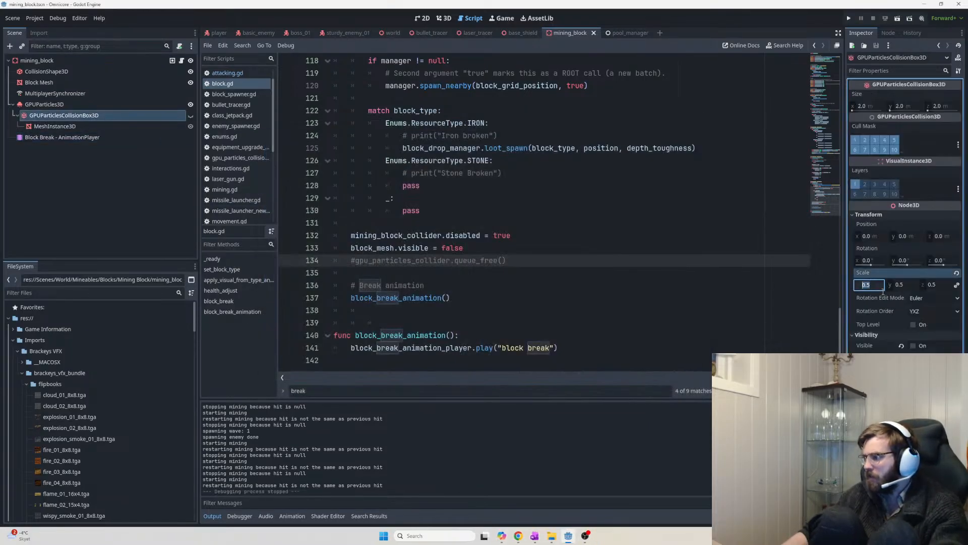
pyautogui.write('1')
pyautogui.press('Return')
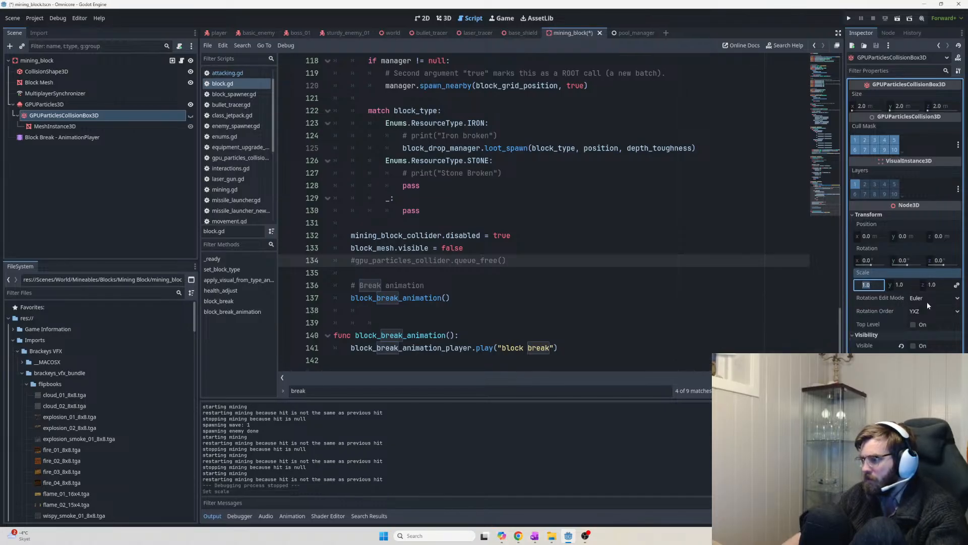
pyautogui.press('F5')
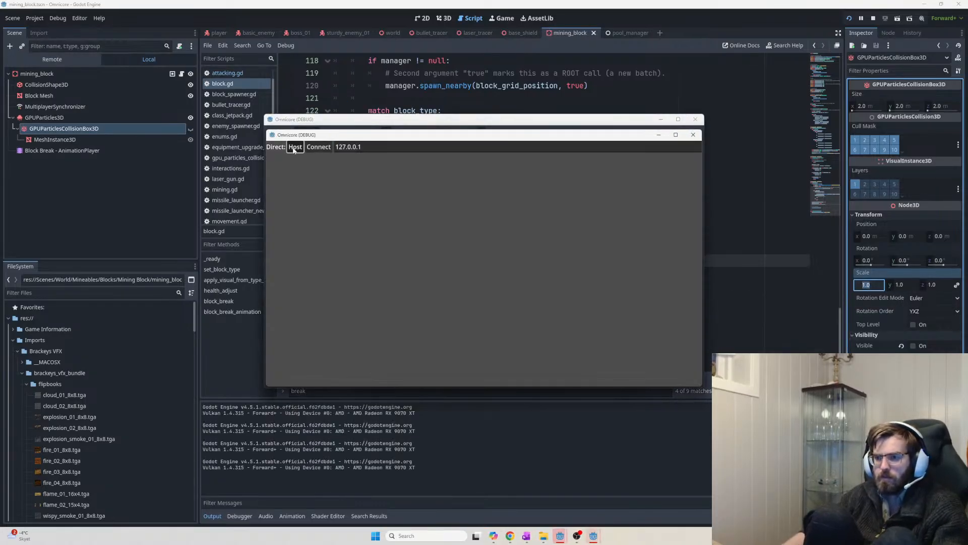
pyautogui.click(295, 147)
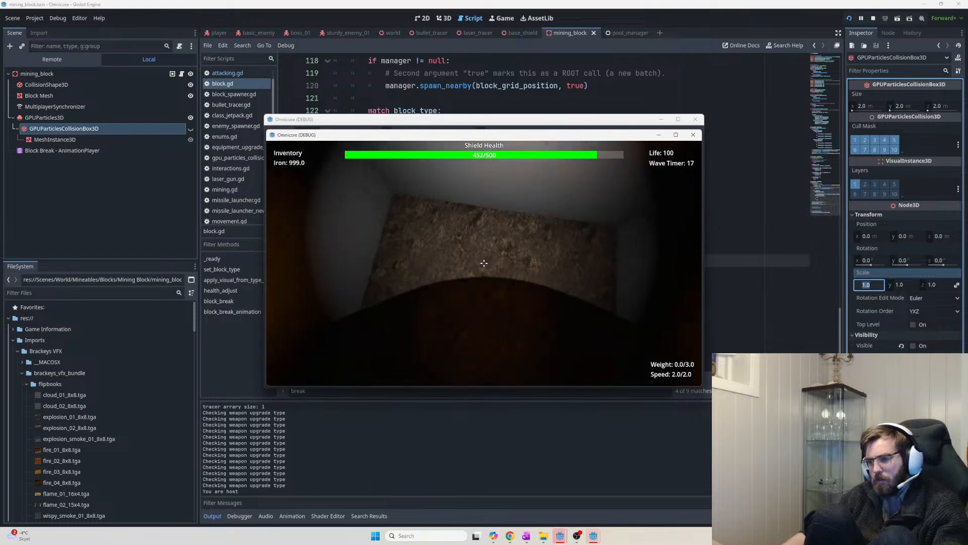
# Mine five blocks to check the particle collisions, then stop the game
pyautogui.click(484, 262)
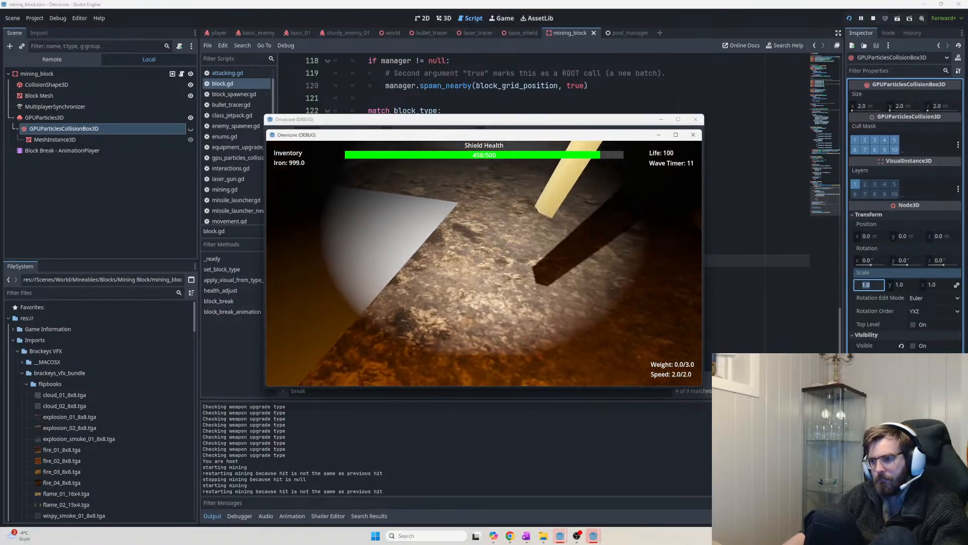
pyautogui.click(484, 263)
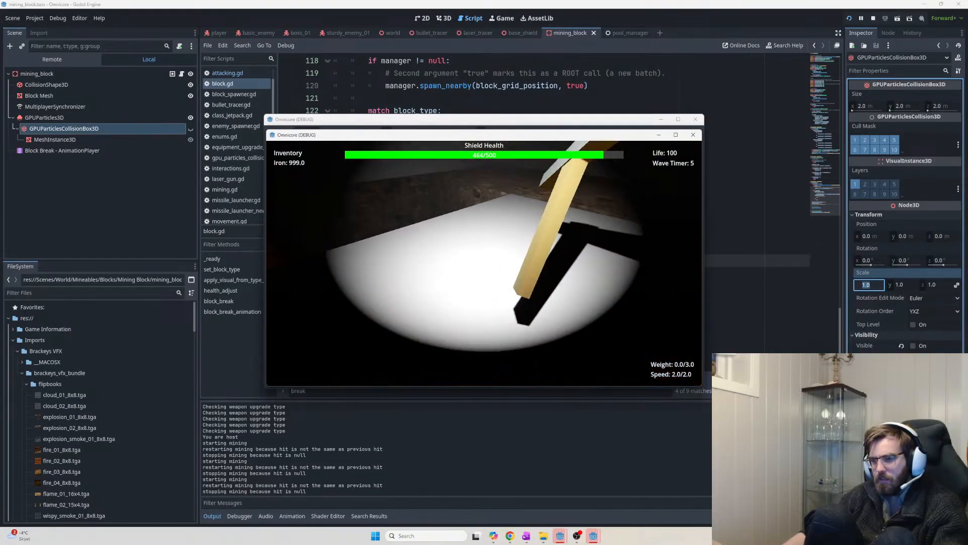
pyautogui.click(483, 262)
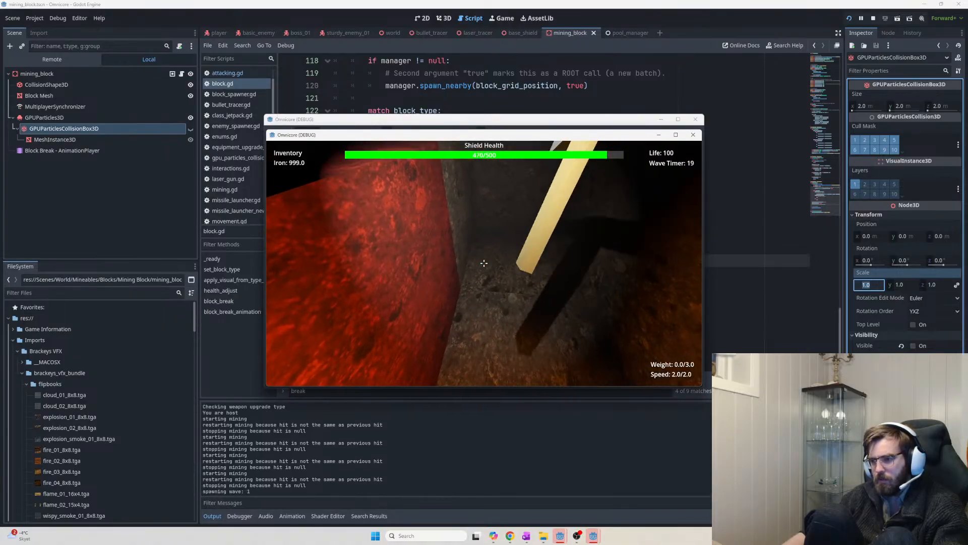
pyautogui.click(484, 263)
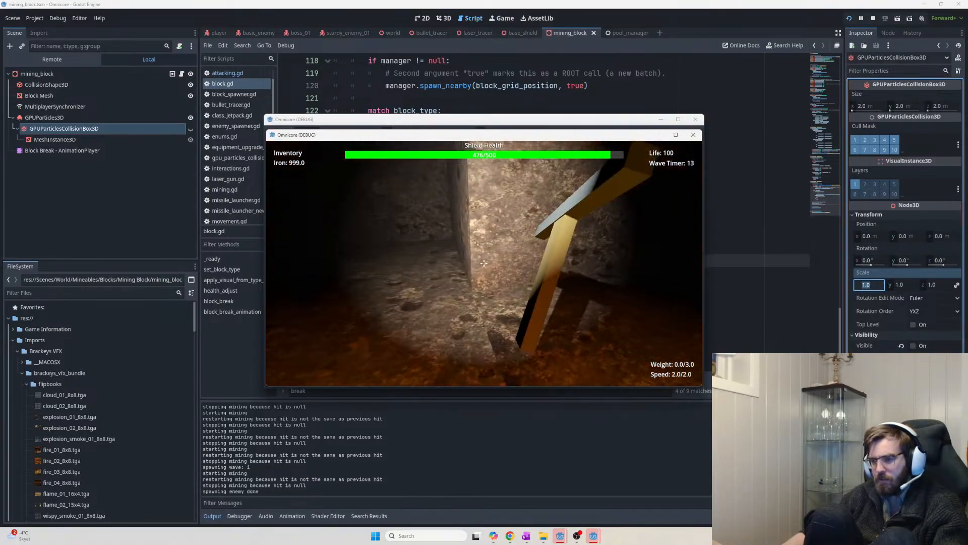
pyautogui.click(484, 264)
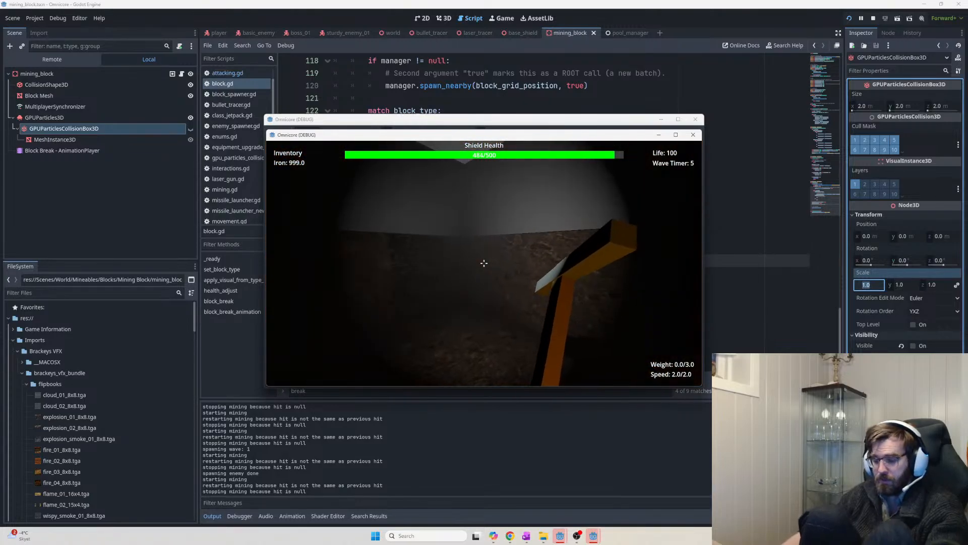
pyautogui.press('F8')
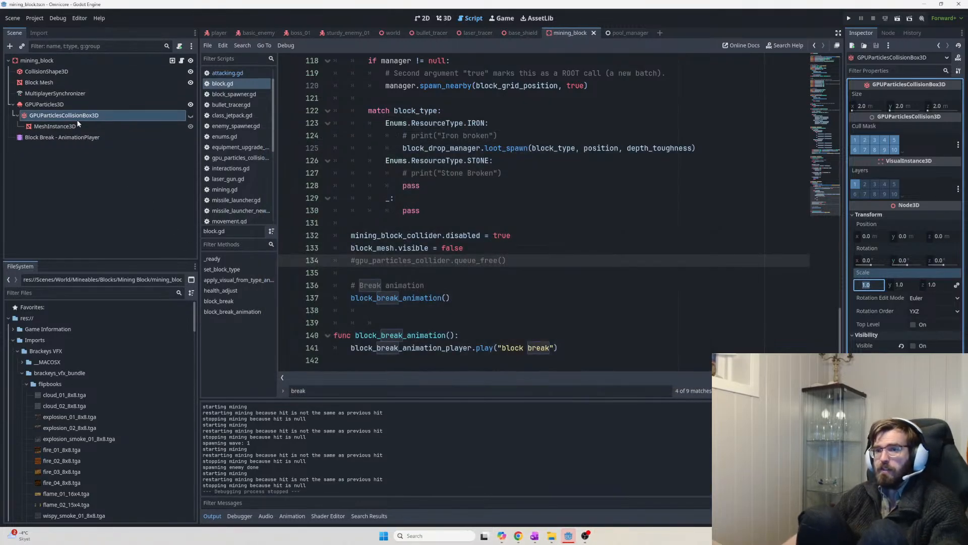
pyautogui.click(80, 114)
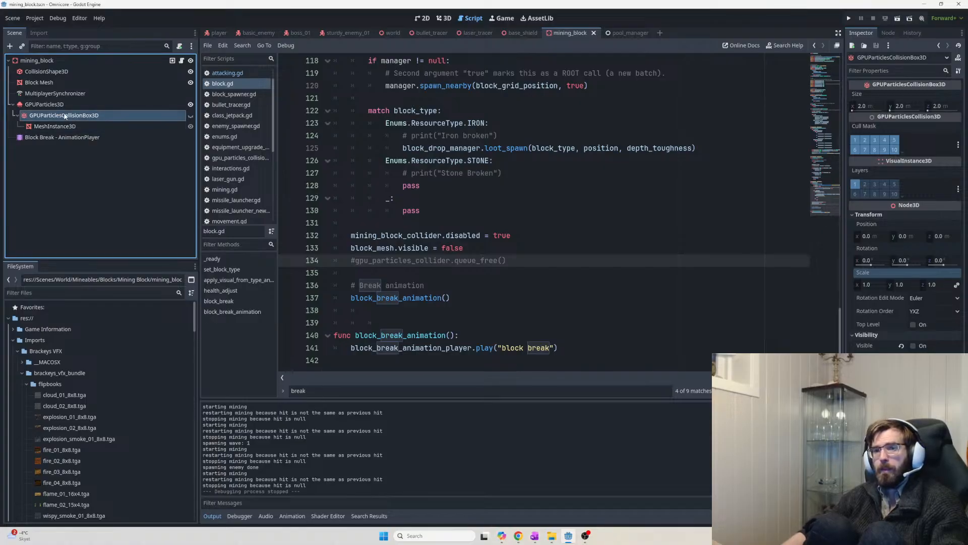
# Move GPUParticlesCollisionBox3D out from under GPUParticles3D and make it visible
pyautogui.moveTo(51, 99); pyautogui.dragTo(51, 99)
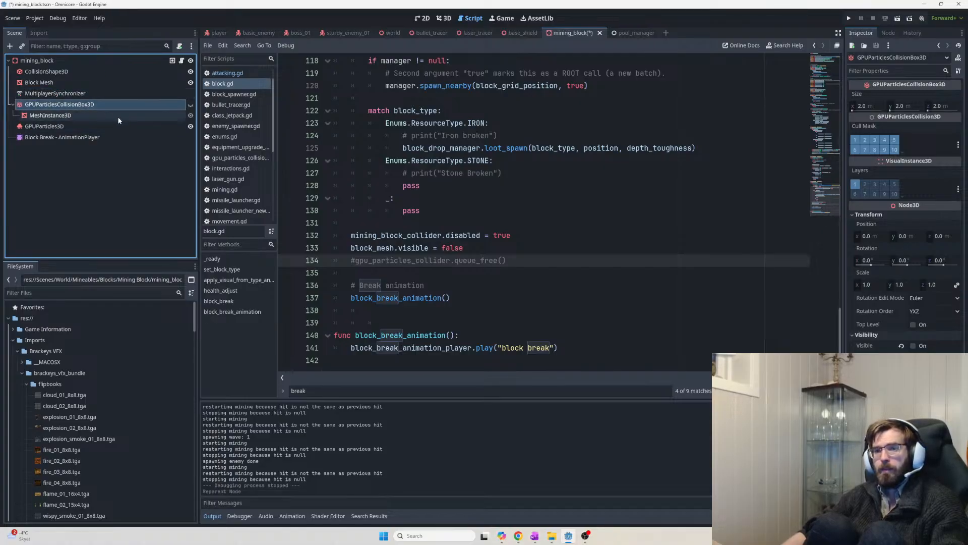
pyautogui.click(51, 116)
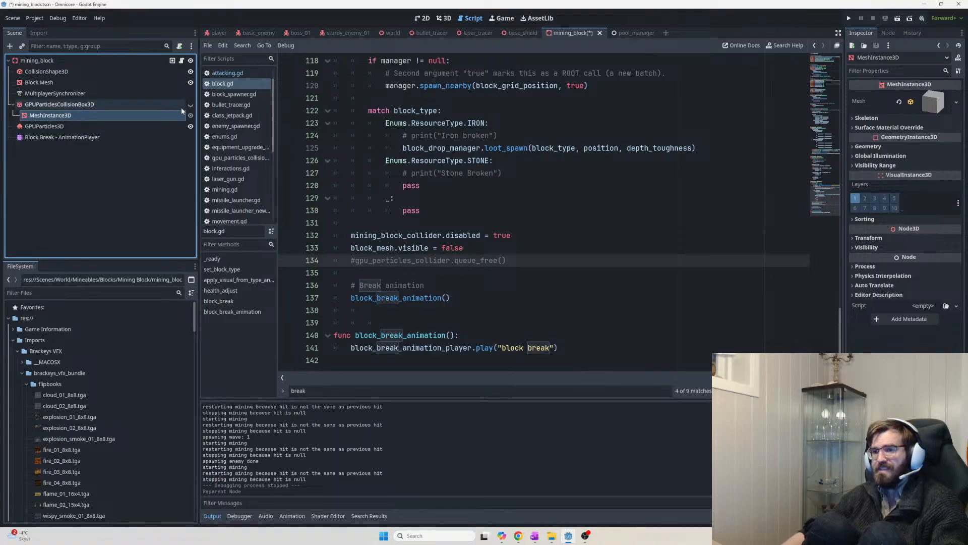
pyautogui.click(149, 105)
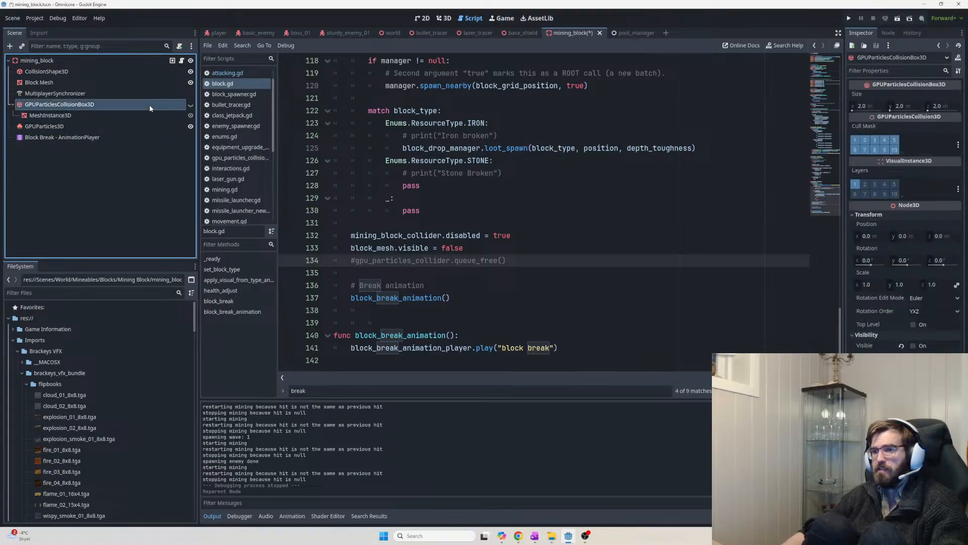
pyautogui.click(190, 106)
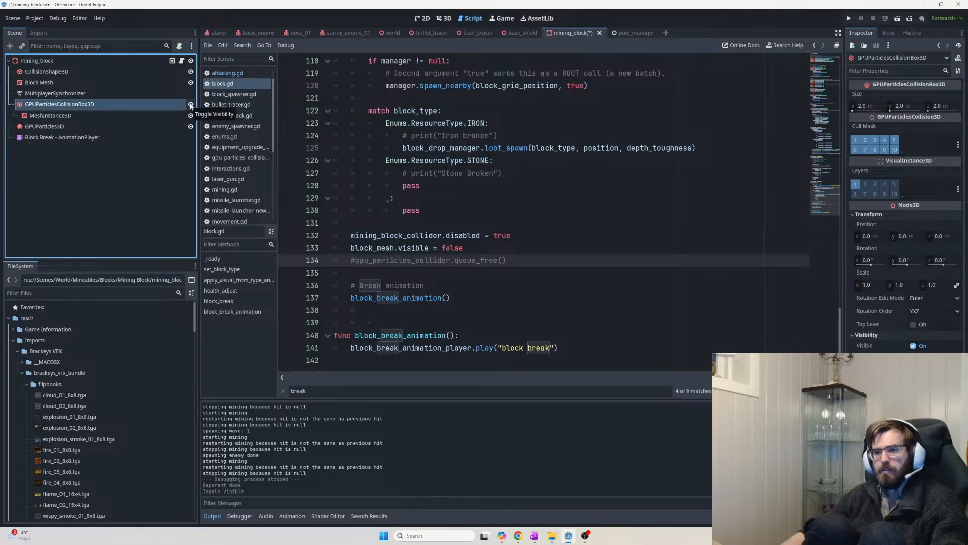
# Save mining_block, run the game as host and mine a block
pyautogui.hotkey('ctrl', 's')
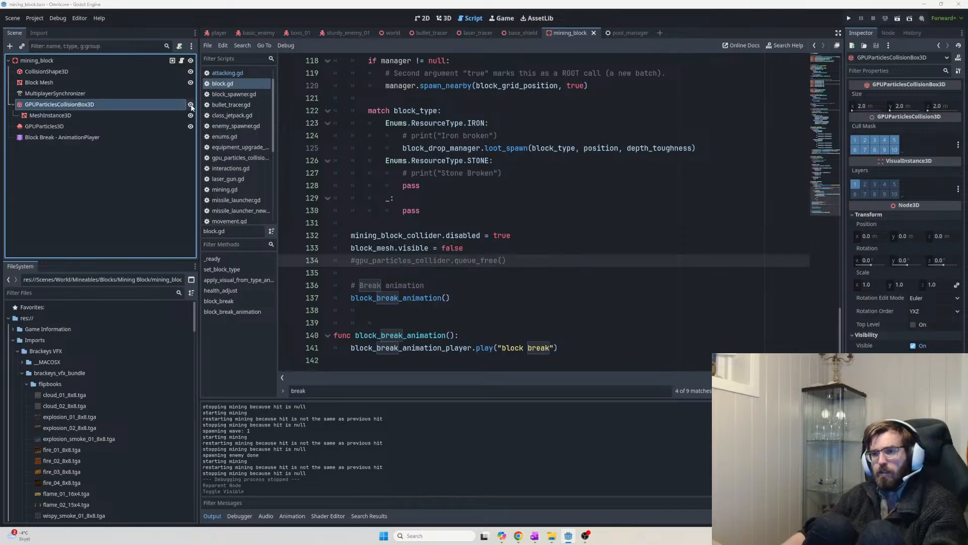
pyautogui.press('F5')
pyautogui.click(295, 147)
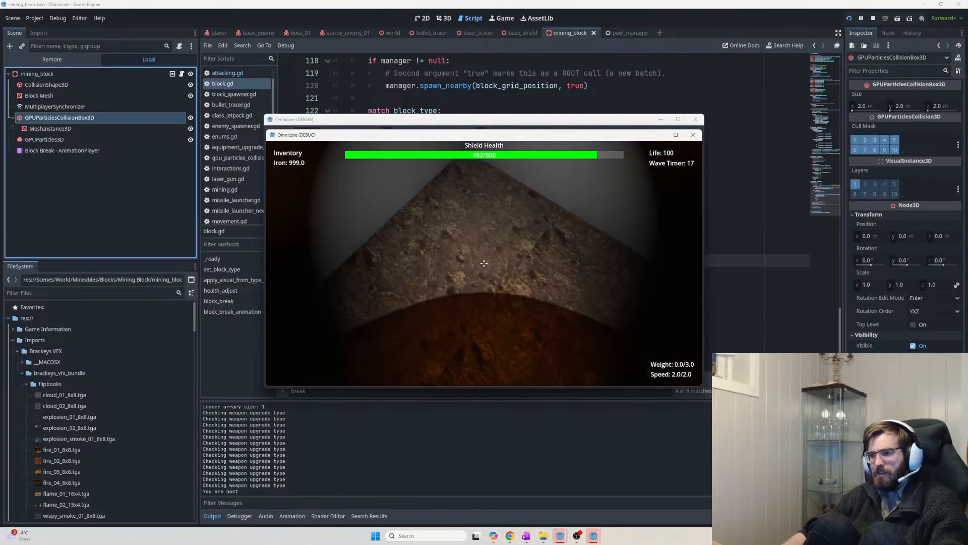
pyautogui.click(484, 263)
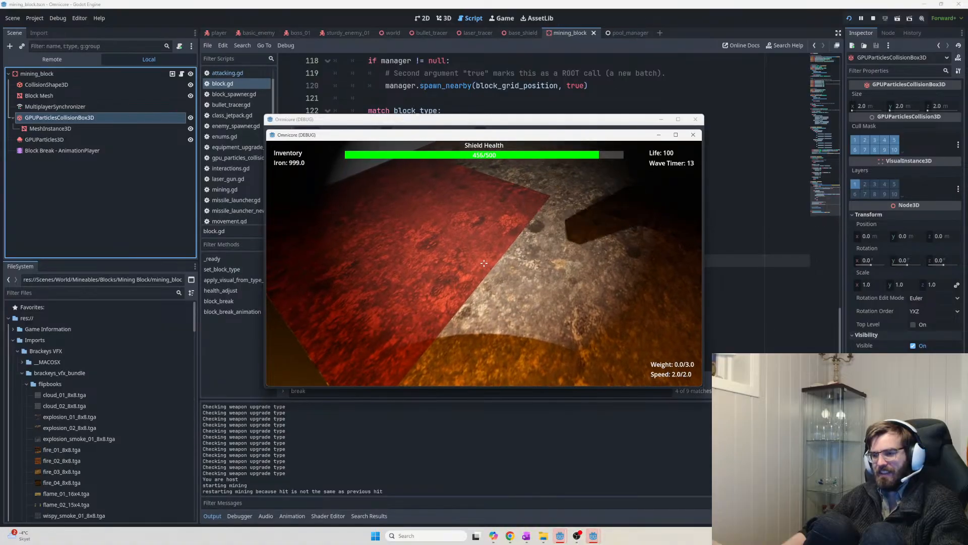
# Mine two more blocks, then bring up the in-game menu to end the test
pyautogui.click(484, 264)
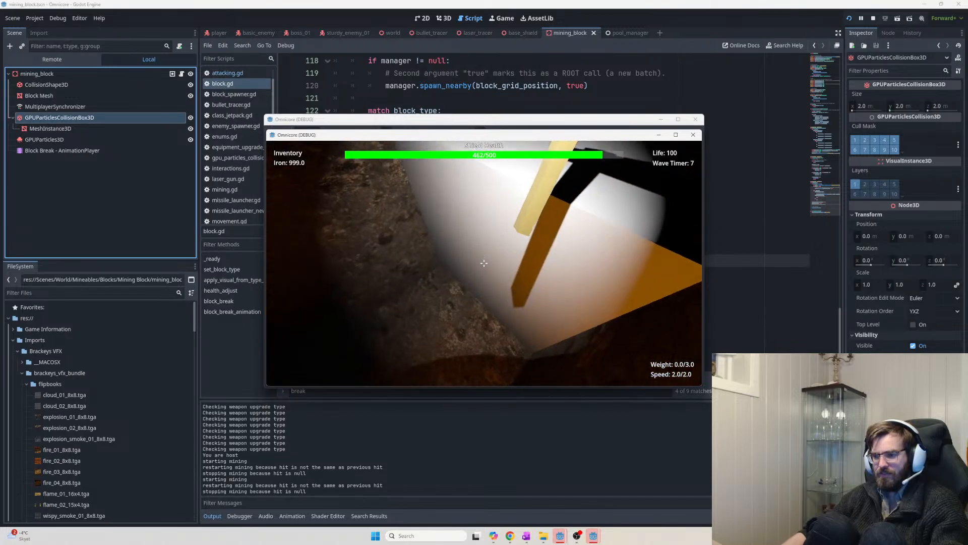
pyautogui.click(484, 264)
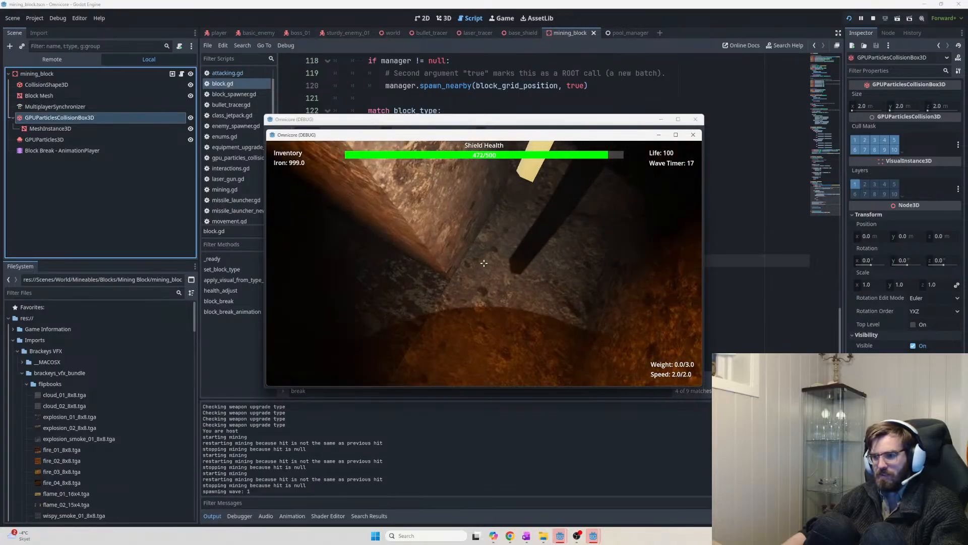
pyautogui.press('Escape')
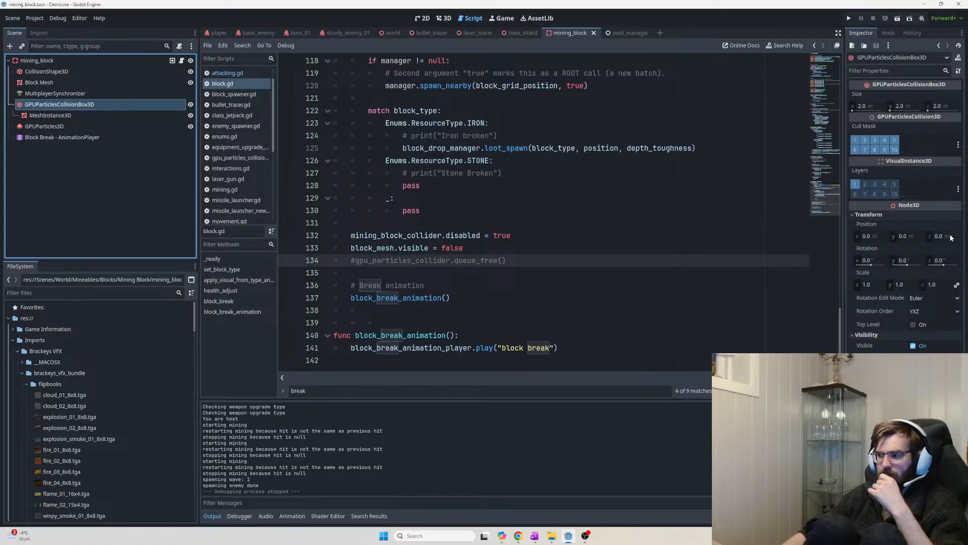
pyautogui.scroll(4, 605, 131)
# In the 3D view, orbit the block while inspecting the collision box, mesh and particle nodes
pyautogui.click(446, 18)
pyautogui.scroll(5, 595, 224)
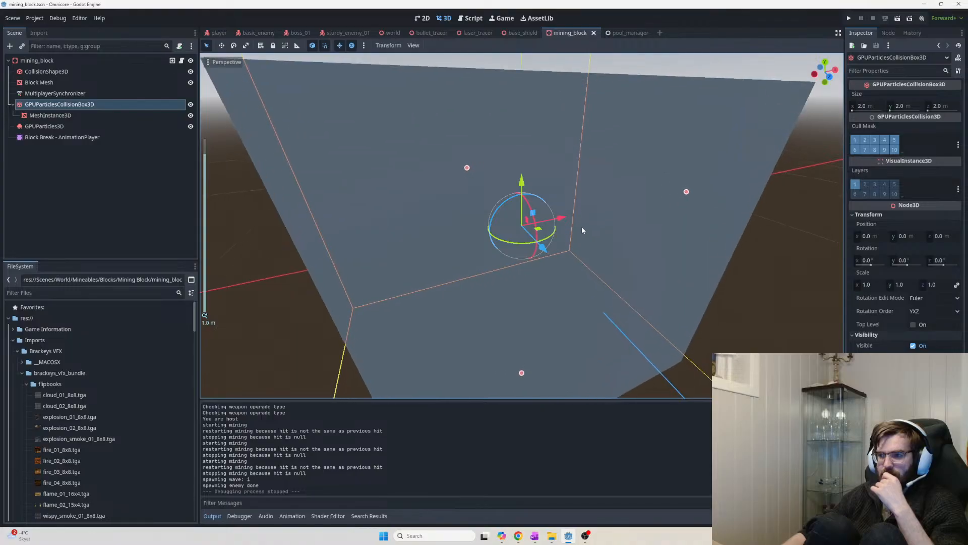
pyautogui.scroll(-6, 595, 225)
pyautogui.scroll(5, 482, 232)
pyautogui.moveTo(482, 231); pyautogui.dragTo(412, 230, button='middle')
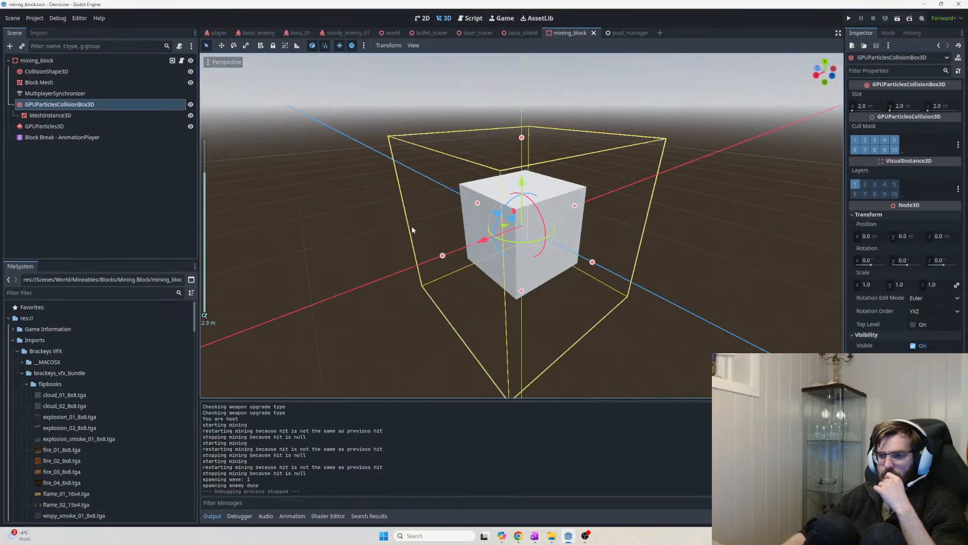
pyautogui.click(112, 118)
pyautogui.click(103, 107)
pyautogui.click(103, 124)
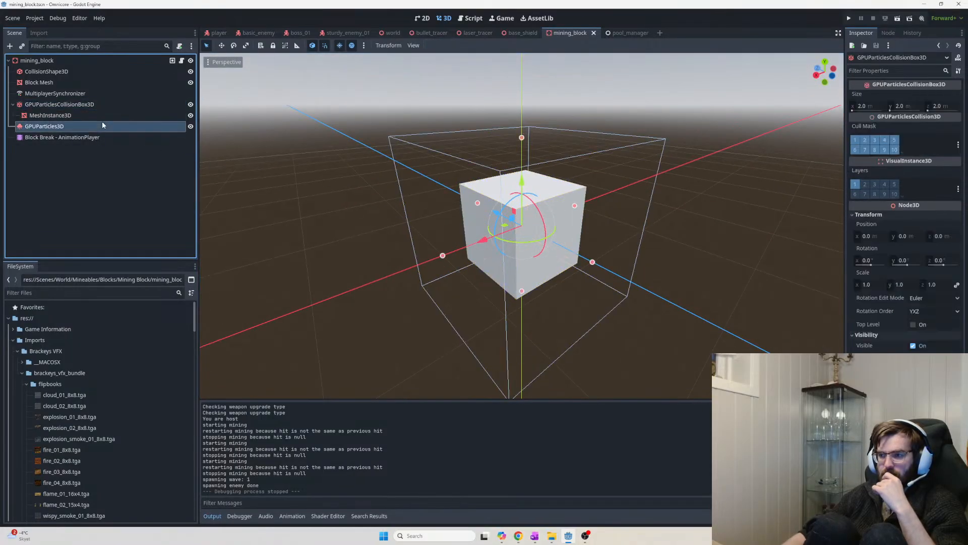
pyautogui.click(99, 106)
pyautogui.moveTo(547, 195); pyautogui.dragTo(580, 201, button='middle')
pyautogui.scroll(4, 580, 201)
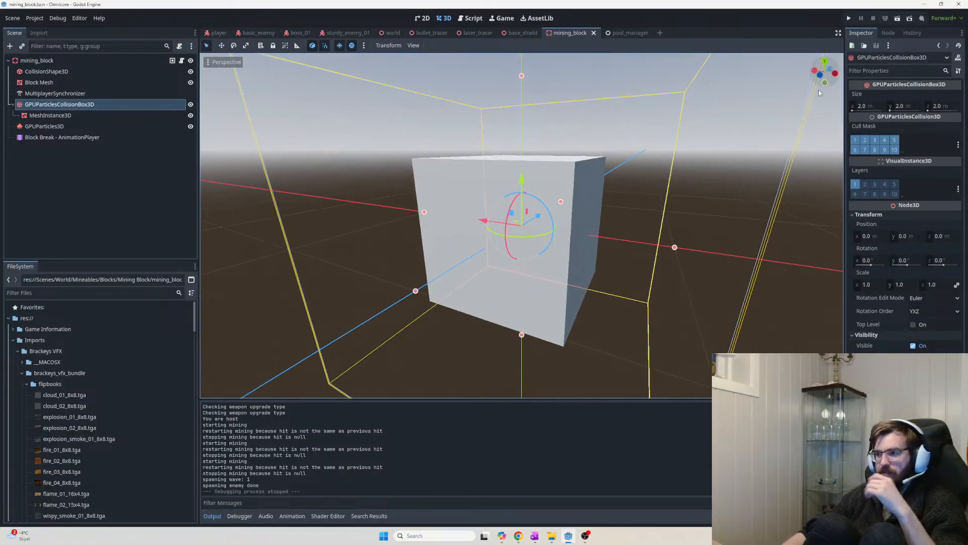
# Replay the GPUParticles3D debris burst twice from a higher angle
pyautogui.click(81, 126)
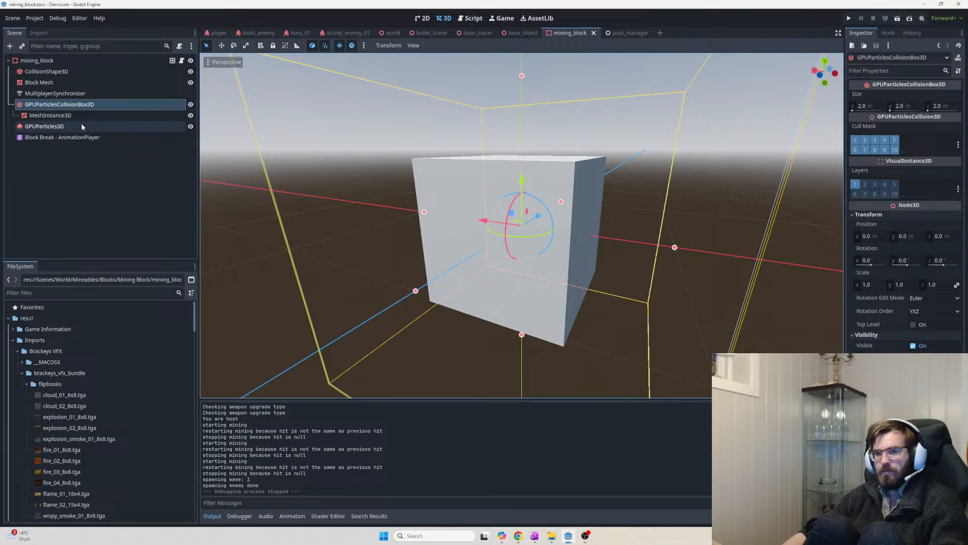
pyautogui.scroll(-6, 505, 247)
pyautogui.scroll(-5, 505, 247)
pyautogui.moveTo(505, 247); pyautogui.dragTo(661, 270, button='middle')
pyautogui.scroll(8, 585, 290)
pyautogui.hotkey('ctrl', 'r')
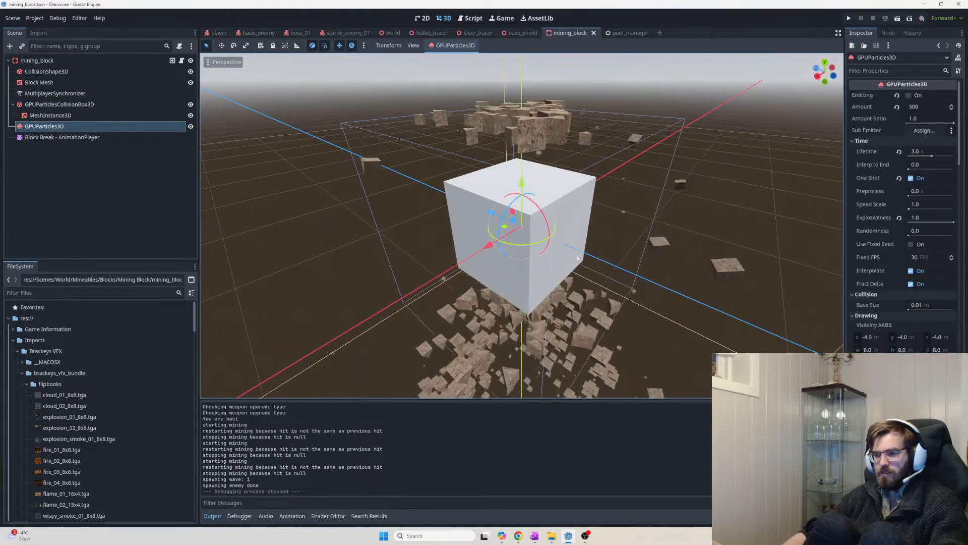
pyautogui.hotkey('ctrl', 'r')
pyautogui.hotkey('ctrl', 'r')
# Set the GPUParticlesCollisionBox3D scale to 0.5 after briefly trying 0.25
pyautogui.click(59, 104)
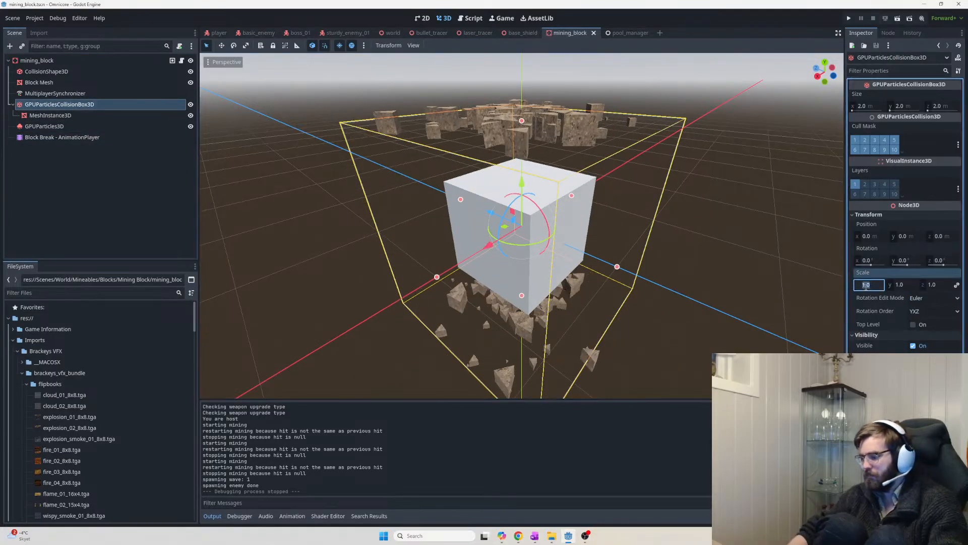
pyautogui.write('0.25')
pyautogui.press('Return')
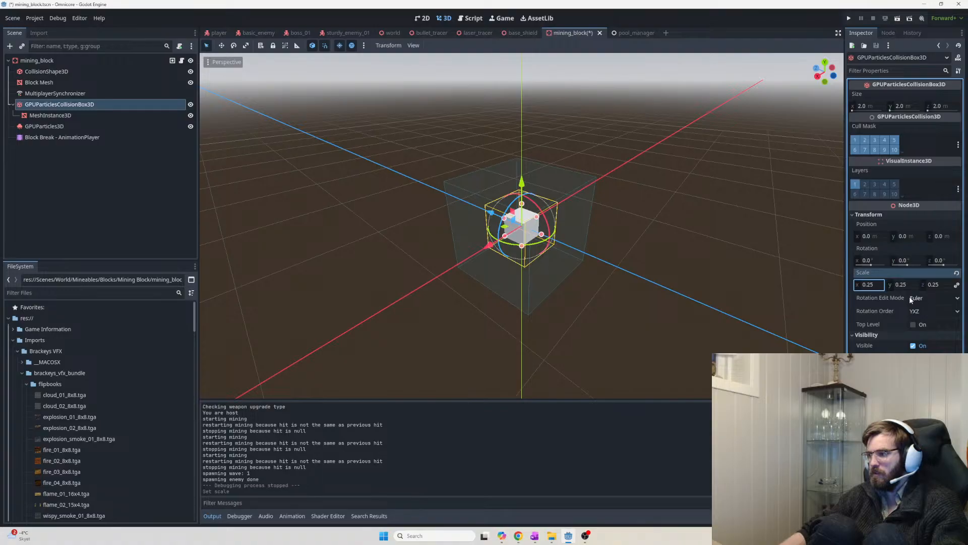
pyautogui.write('0.5')
pyautogui.press('Return')
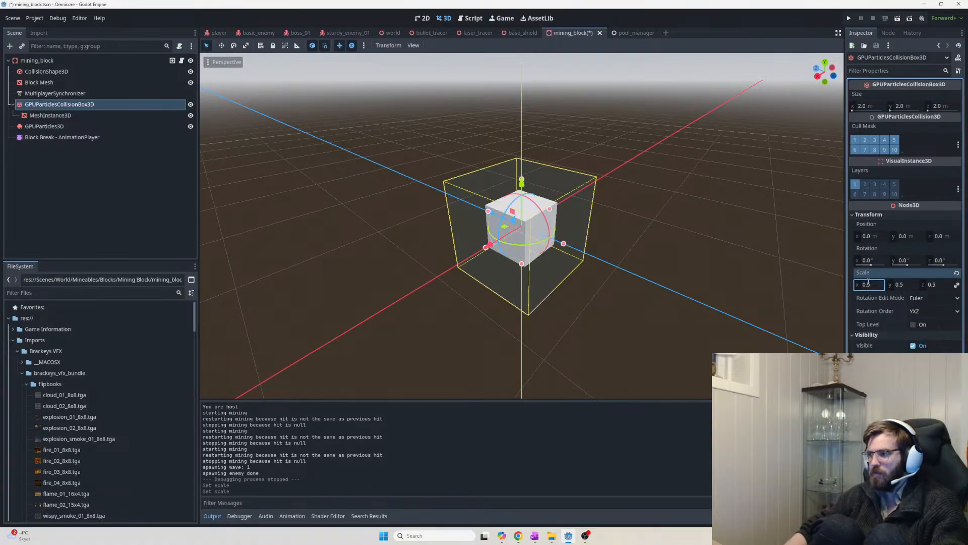
# Scale the MeshInstance3D child to 2 on X, Y and Z
pyautogui.click(77, 117)
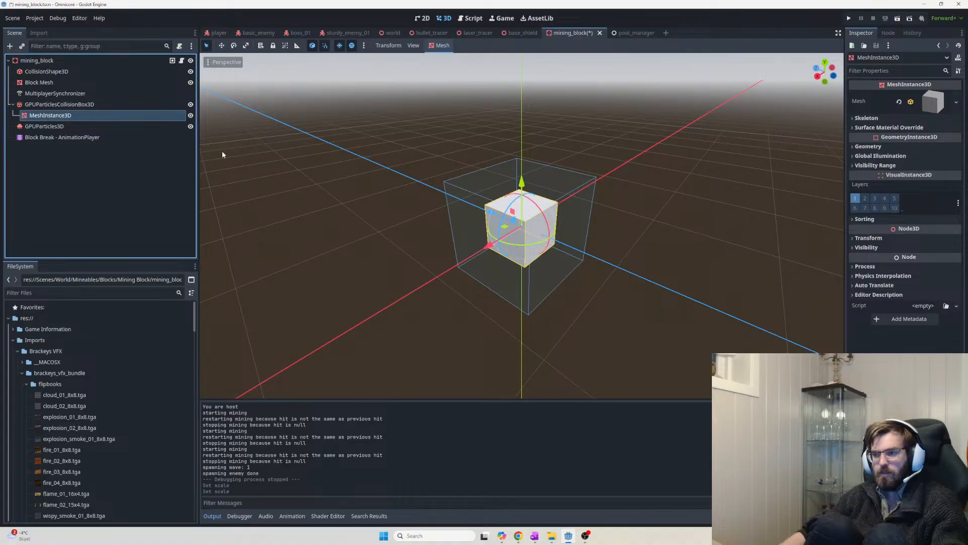
pyautogui.click(869, 238)
pyautogui.write('2')
pyautogui.press('Return')
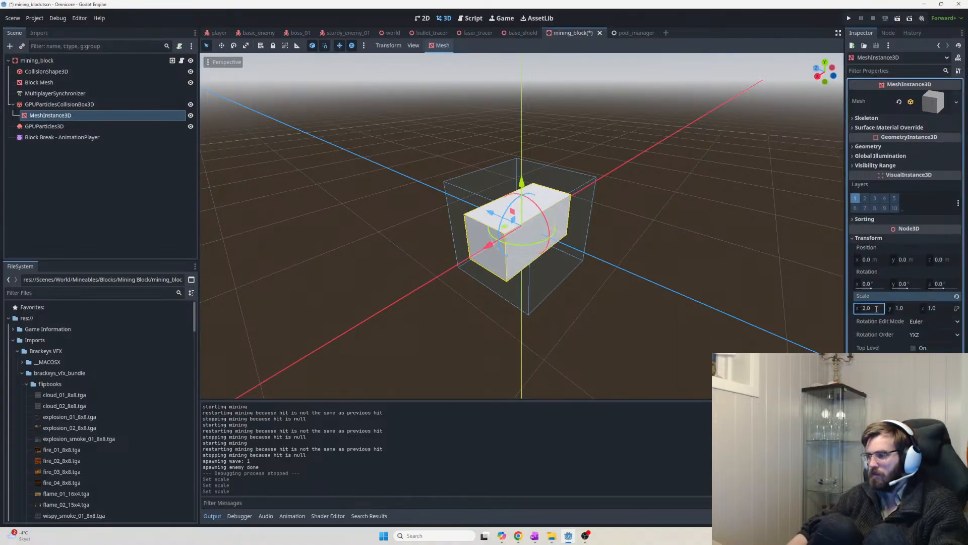
pyautogui.click(908, 310)
pyautogui.write('2')
pyautogui.press('Return')
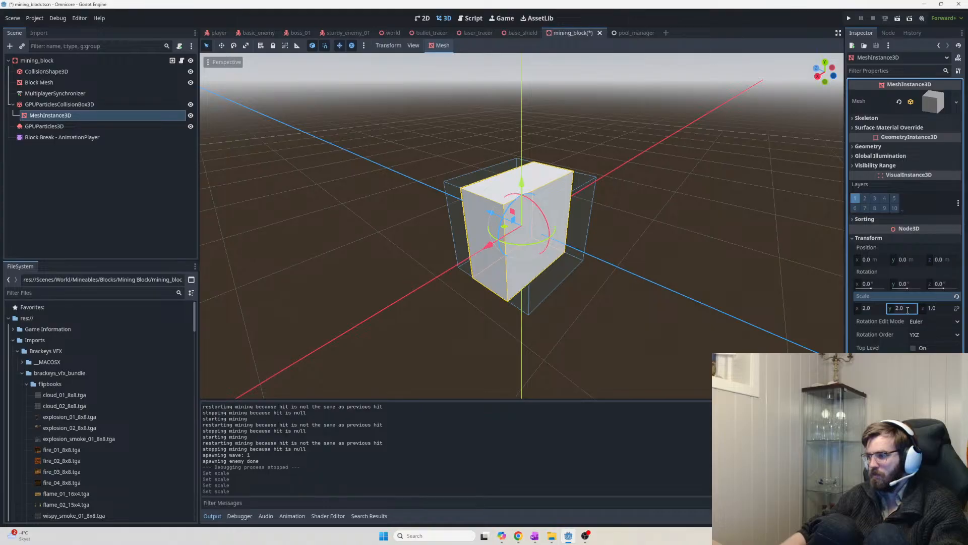
pyautogui.write('2')
pyautogui.press('Return')
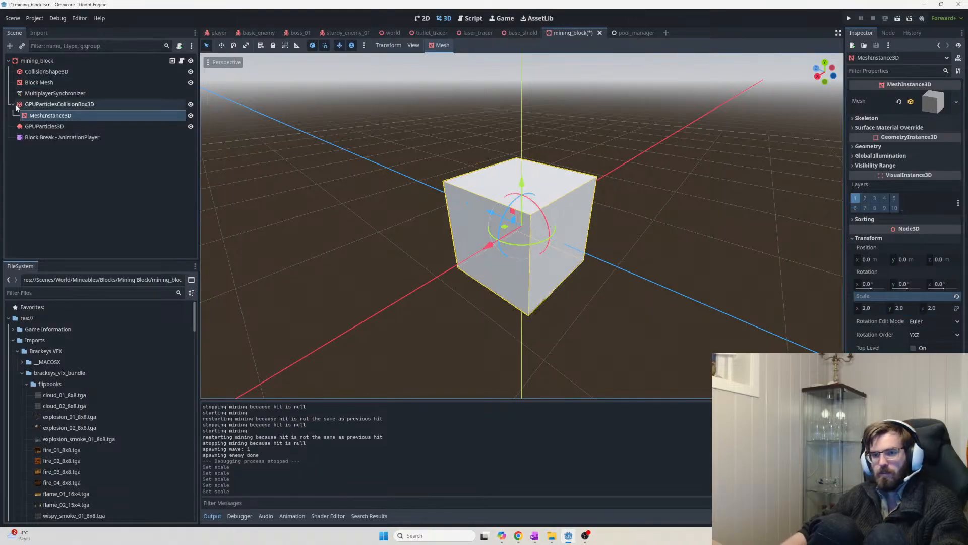
pyautogui.click(59, 104)
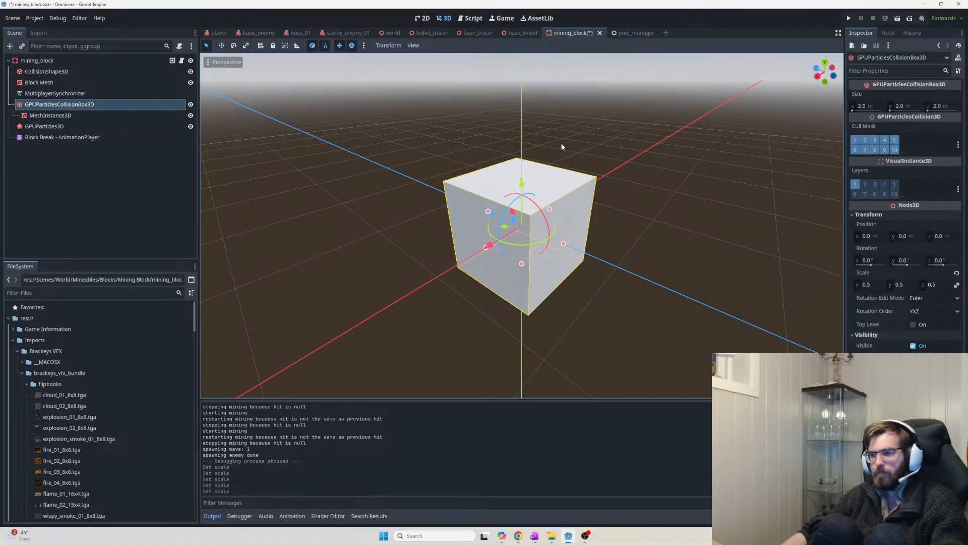
pyautogui.click(75, 127)
pyautogui.hotkey('ctrl', 'r')
pyautogui.moveTo(595, 204); pyautogui.dragTo(497, 226, button='middle')
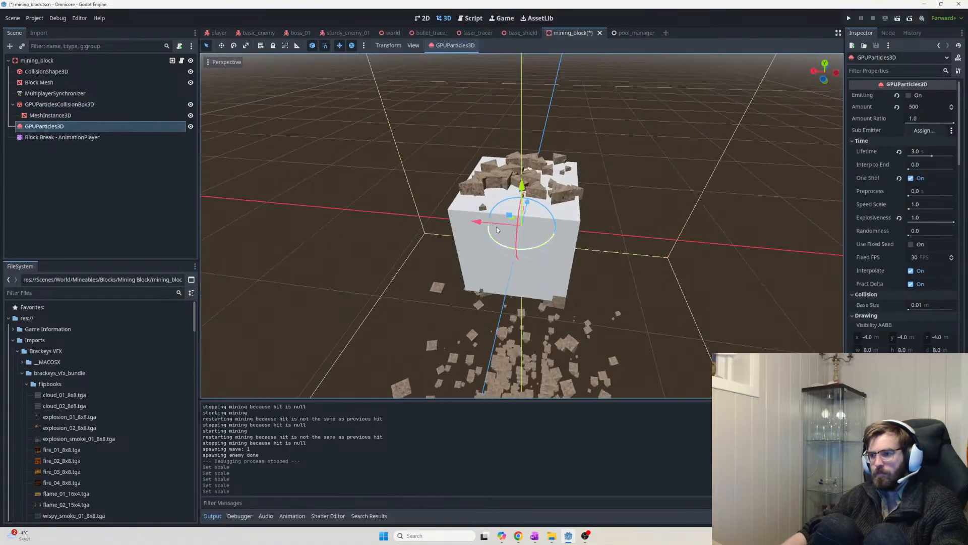
pyautogui.hotkey('ctrl', 'r')
pyautogui.moveTo(644, 278); pyautogui.dragTo(661, 273, button='middle')
pyautogui.hotkey('ctrl', 'r')
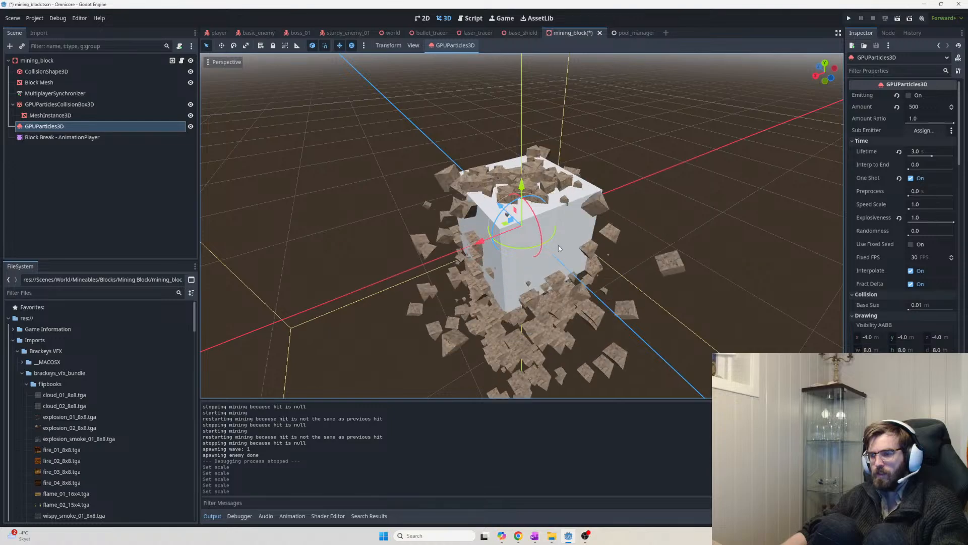
pyautogui.hotkey('ctrl', 'r')
pyautogui.moveTo(580, 231); pyautogui.dragTo(694, 229, button='middle')
pyautogui.hotkey('ctrl', 'r')
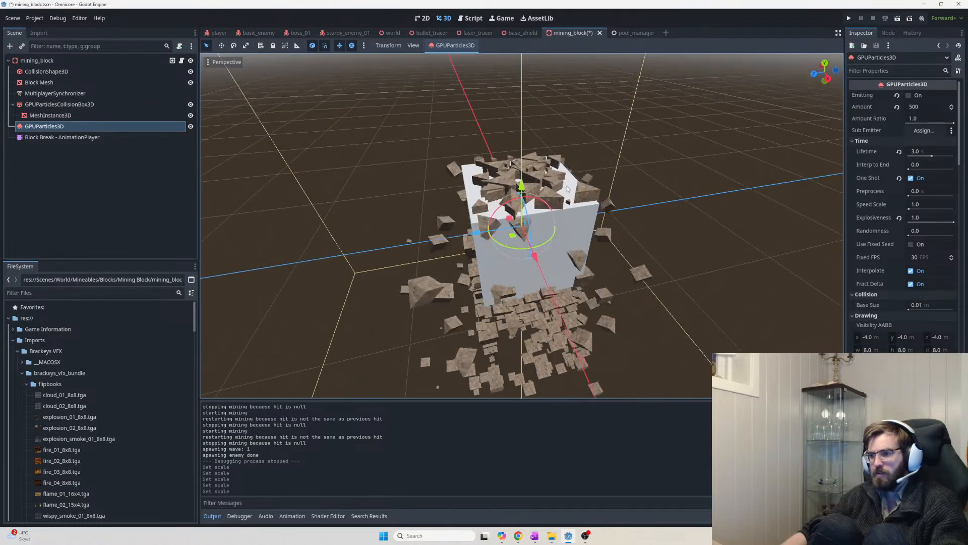
pyautogui.moveTo(506, 195); pyautogui.dragTo(545, 260, button='middle')
pyautogui.hotkey('ctrl', 'r')
pyautogui.hotkey('ctrl', 'r')
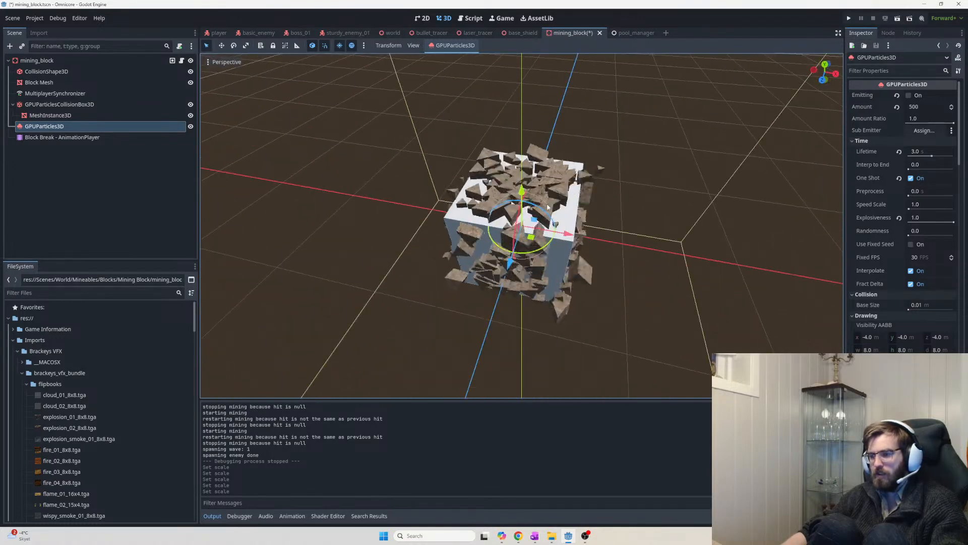
pyautogui.hotkey('ctrl', 'r')
pyautogui.moveTo(545, 260); pyautogui.dragTo(679, 301, button='middle')
pyautogui.hotkey('ctrl', 'r')
pyautogui.hotkey('ctrl', 'r')
pyautogui.scroll(7, 613, 277)
pyautogui.moveTo(588, 278); pyautogui.dragTo(701, 258, button='middle')
pyautogui.hotkey('ctrl', 'r')
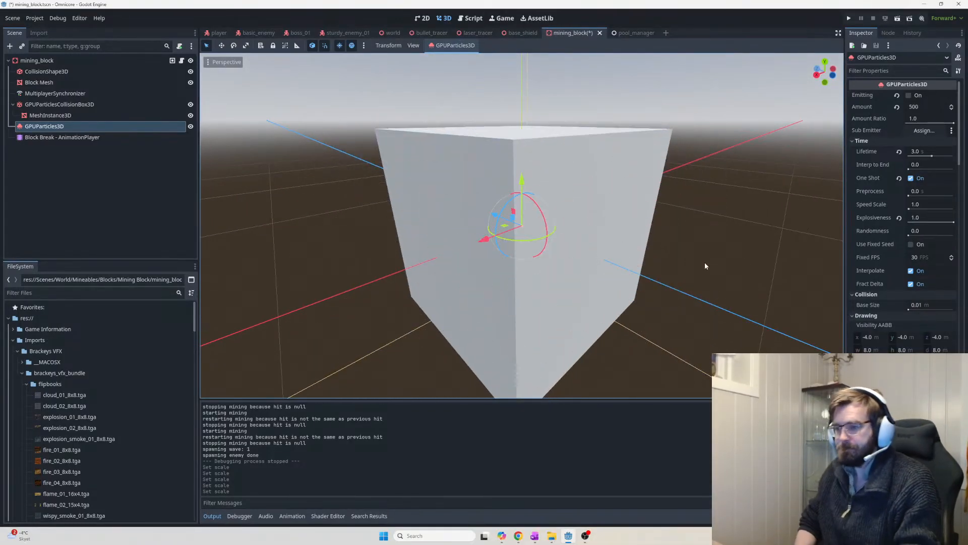
pyautogui.click(142, 184)
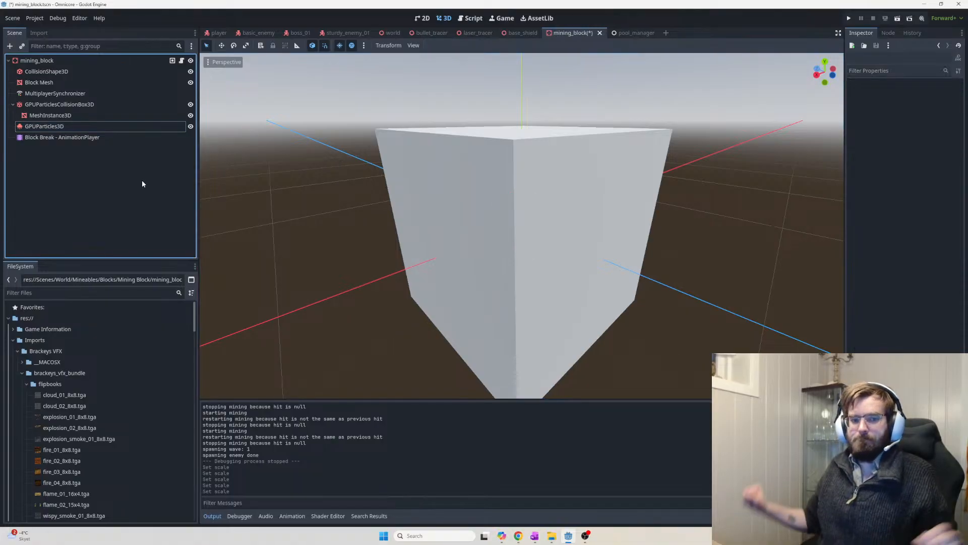